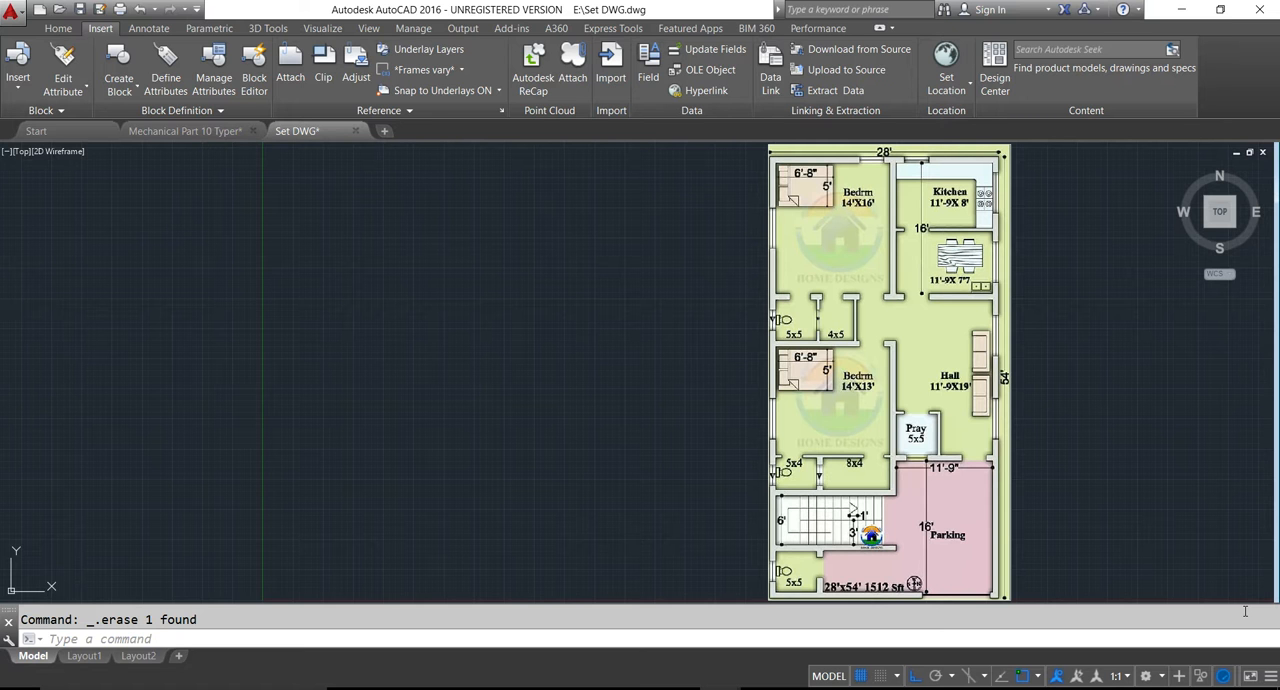
- Draw a 16' vertical line downward in the empty area beside the reference plan for the upper bedroom's left wall
key("Escape")
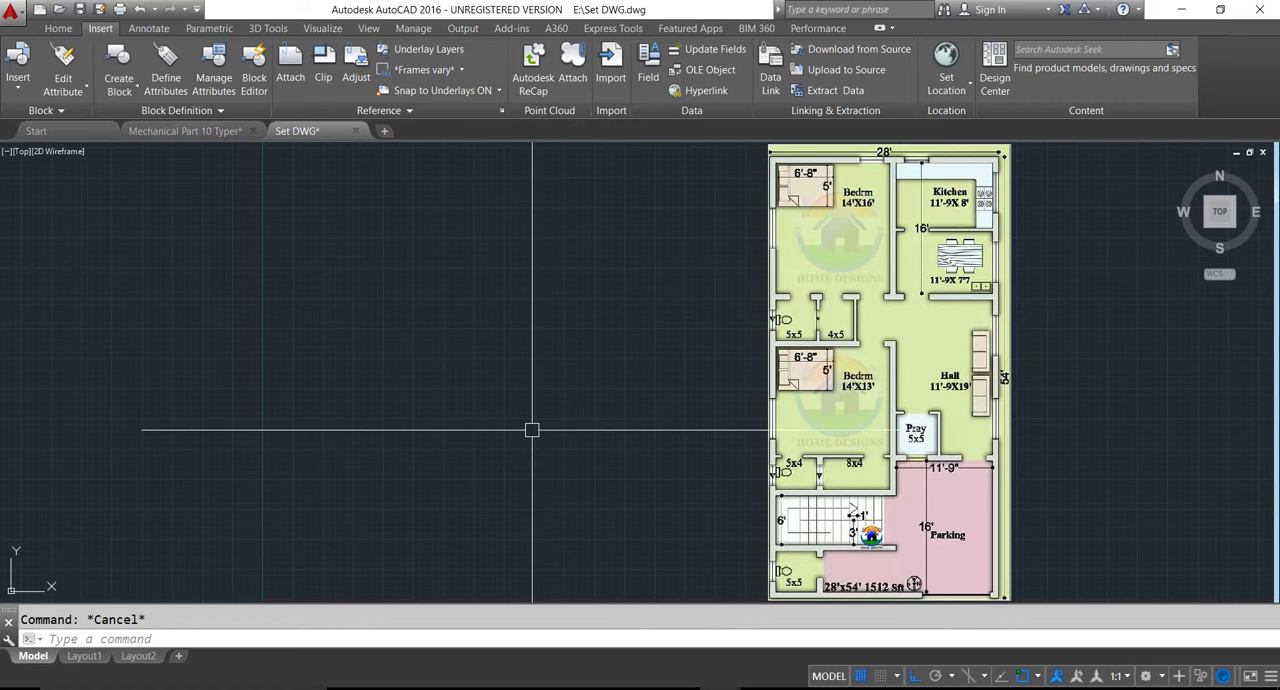
left_click(52, 28)
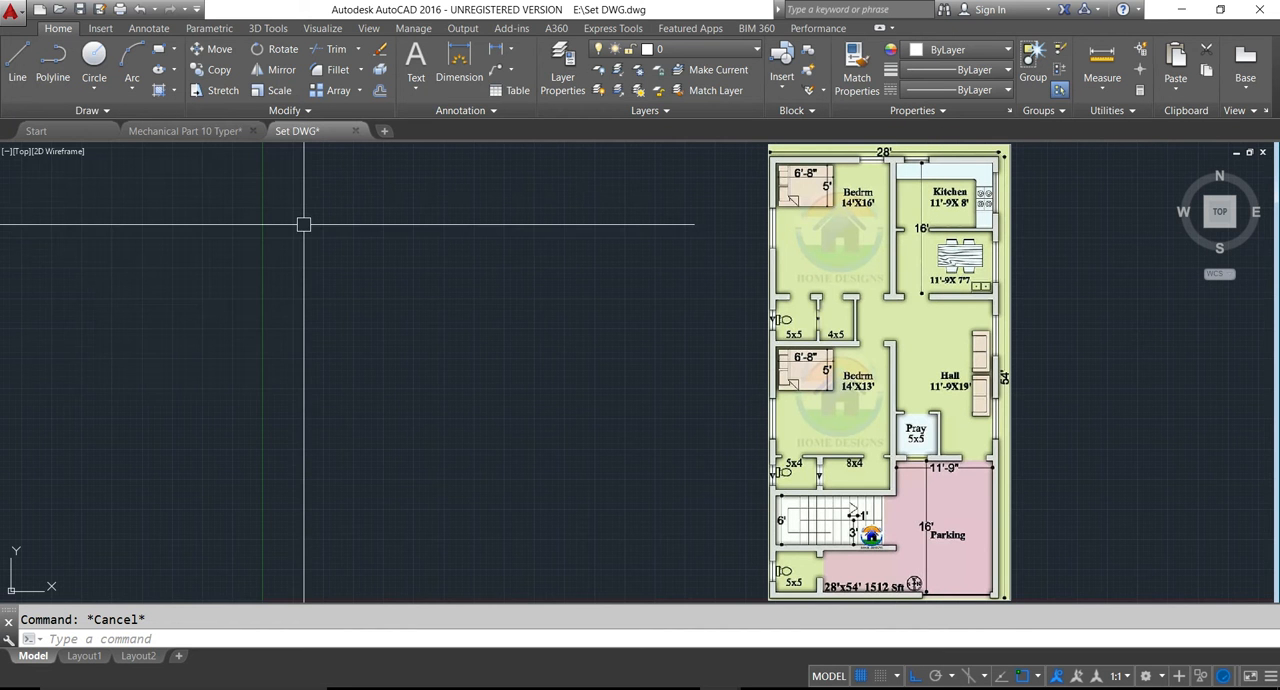
type("l")
key("Return")
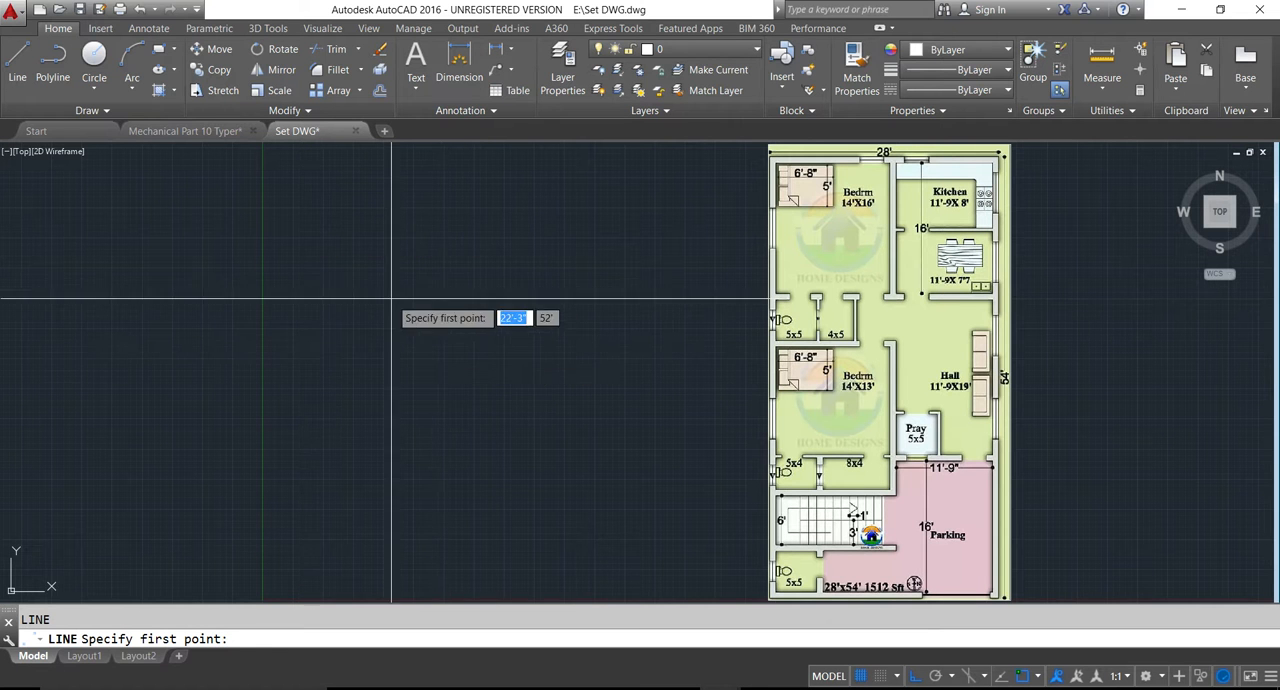
left_click(306, 198)
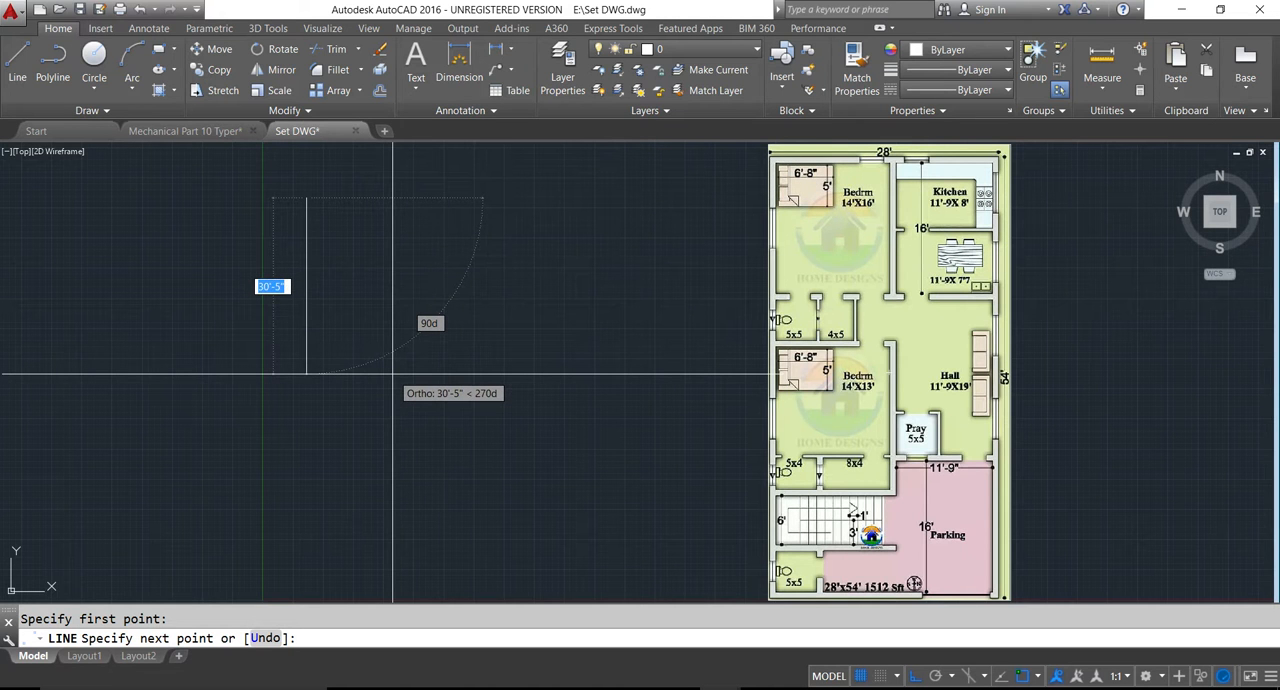
type("16'")
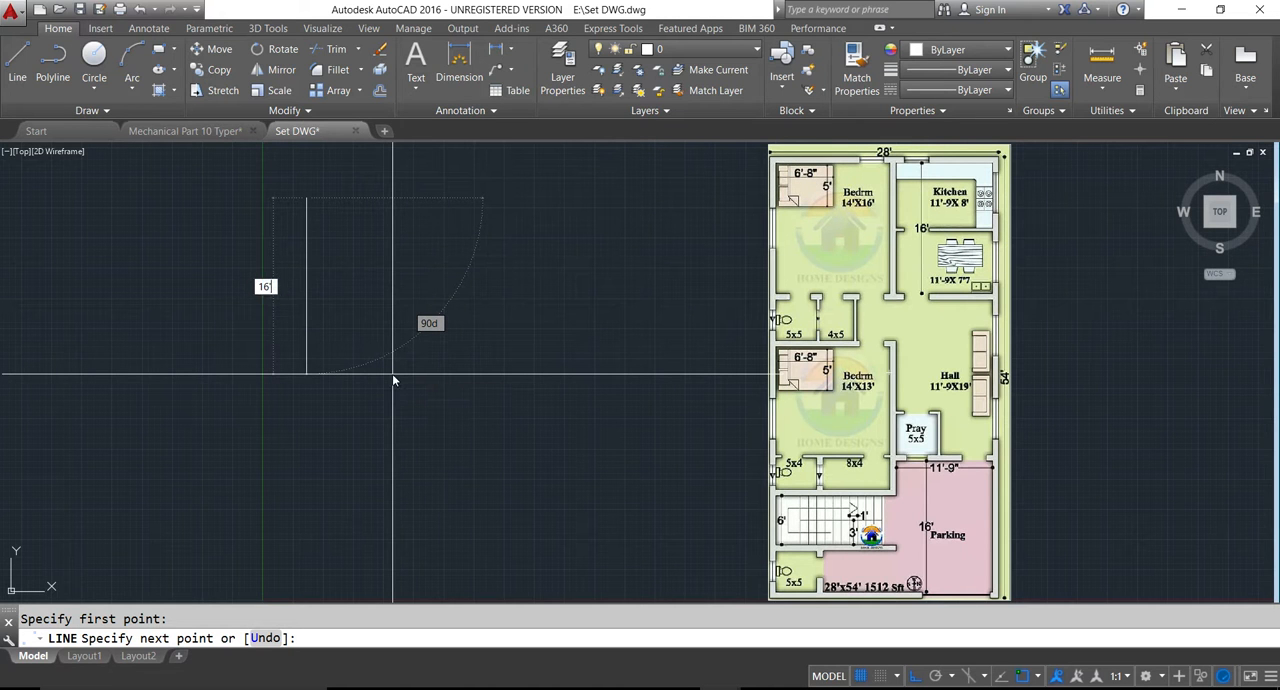
key("Return")
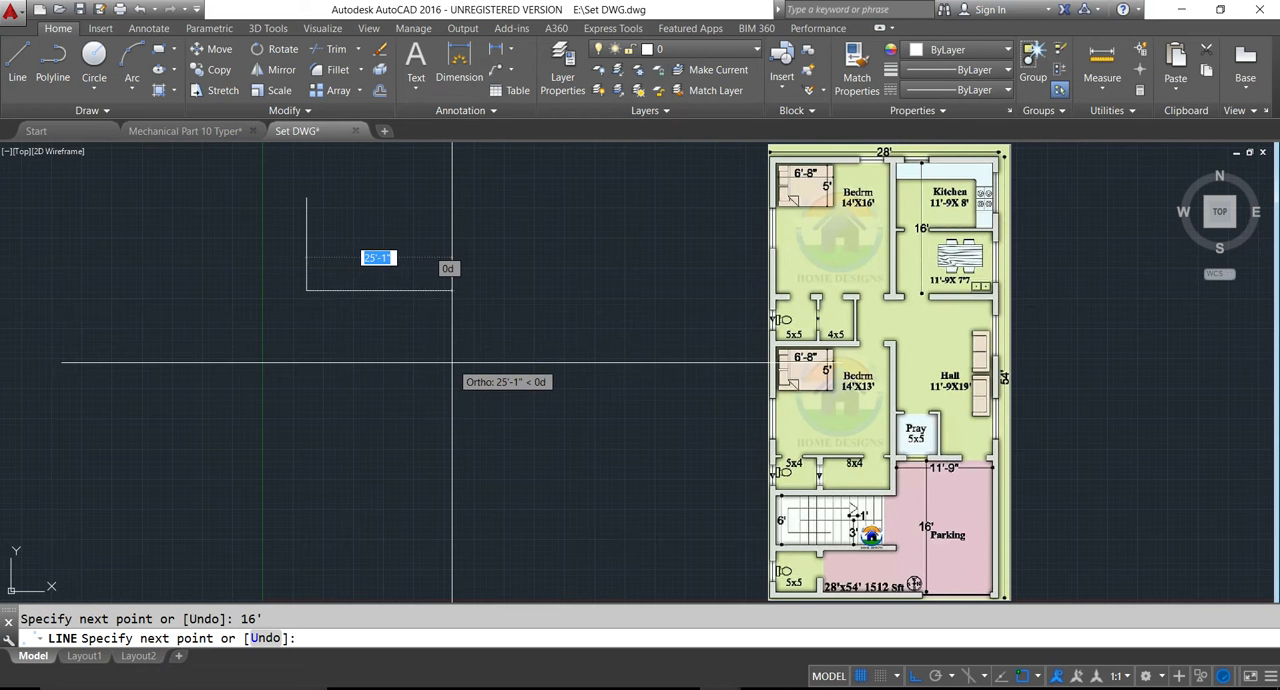
key("Return")
- Draw a 14' horizontal line rightward from the upper end of the vertical line for the bedroom's top wall
type("l")
key("Return")
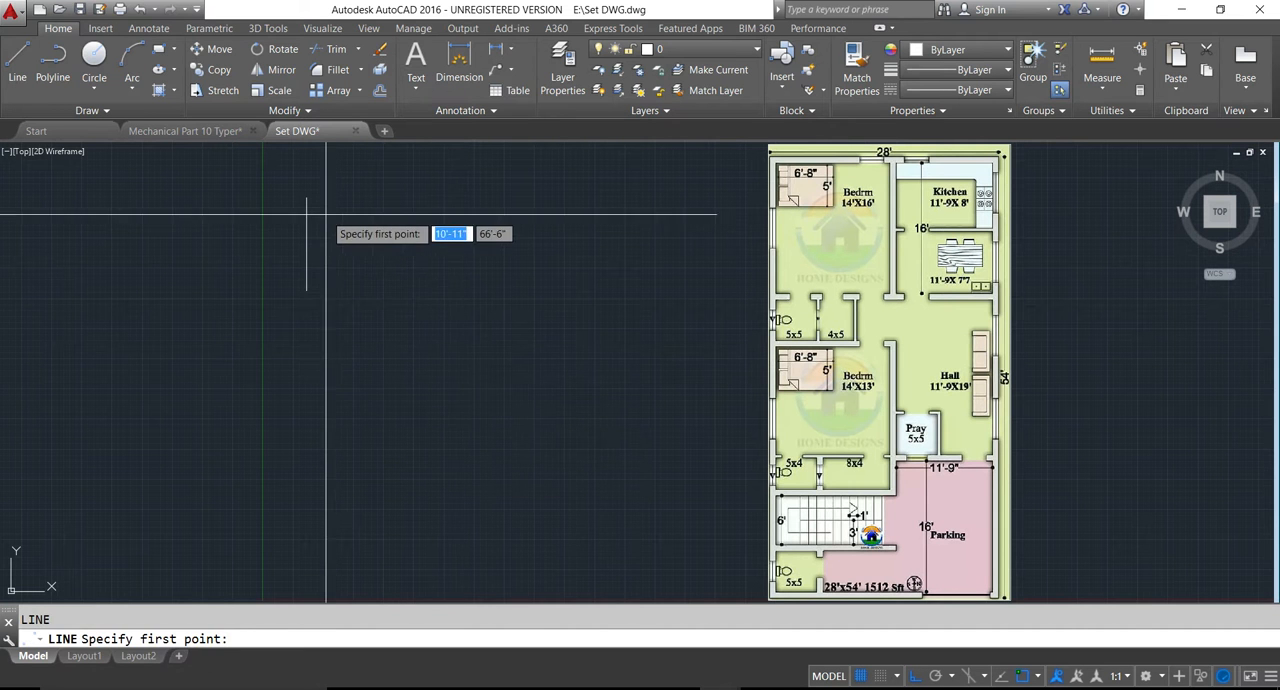
left_click(307, 197)
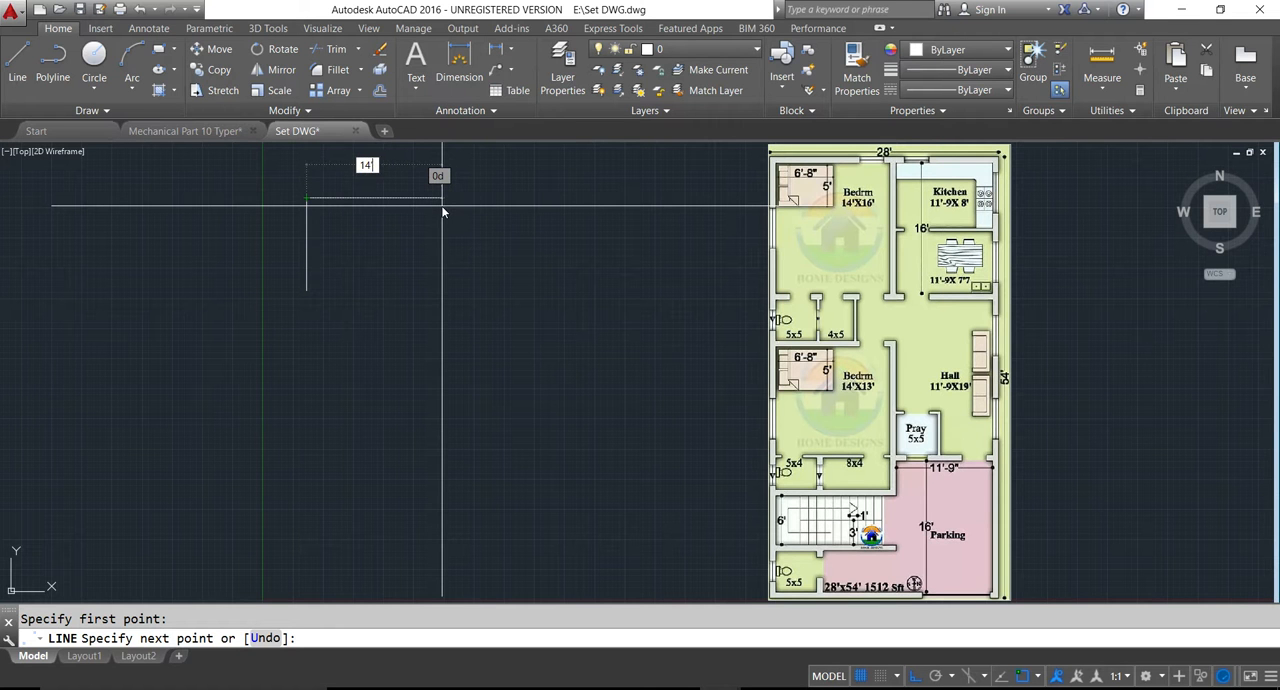
key("Return")
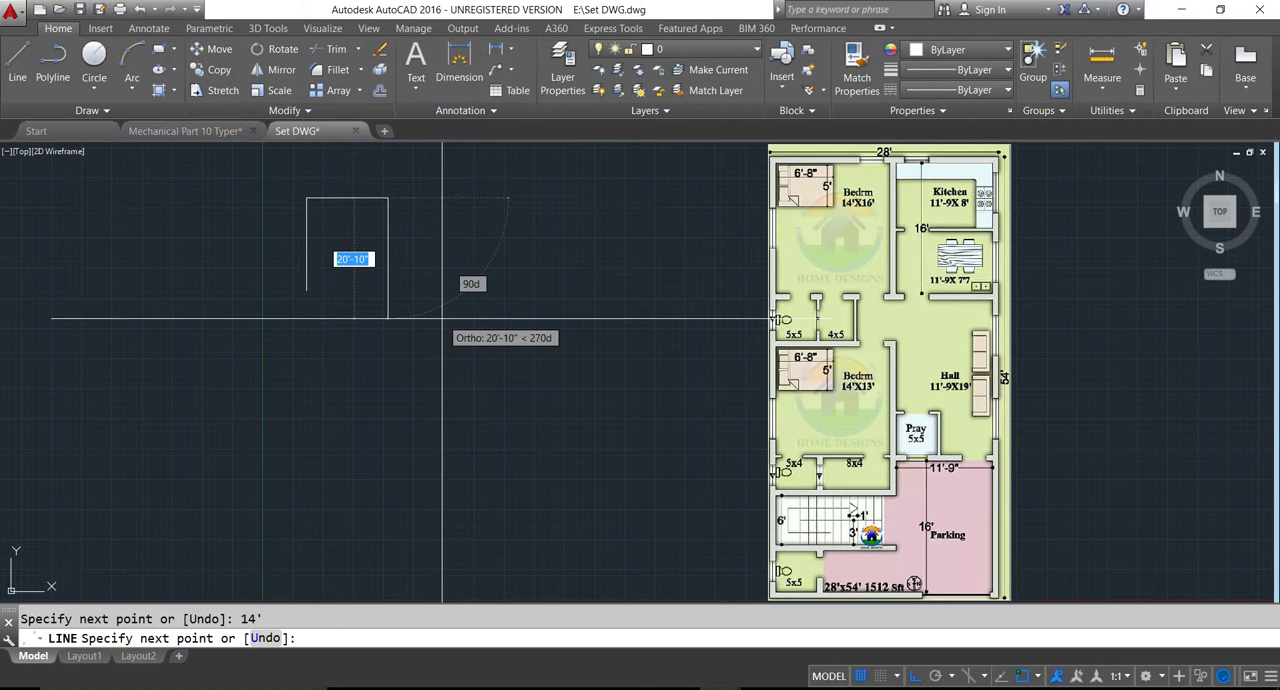
key("Return")
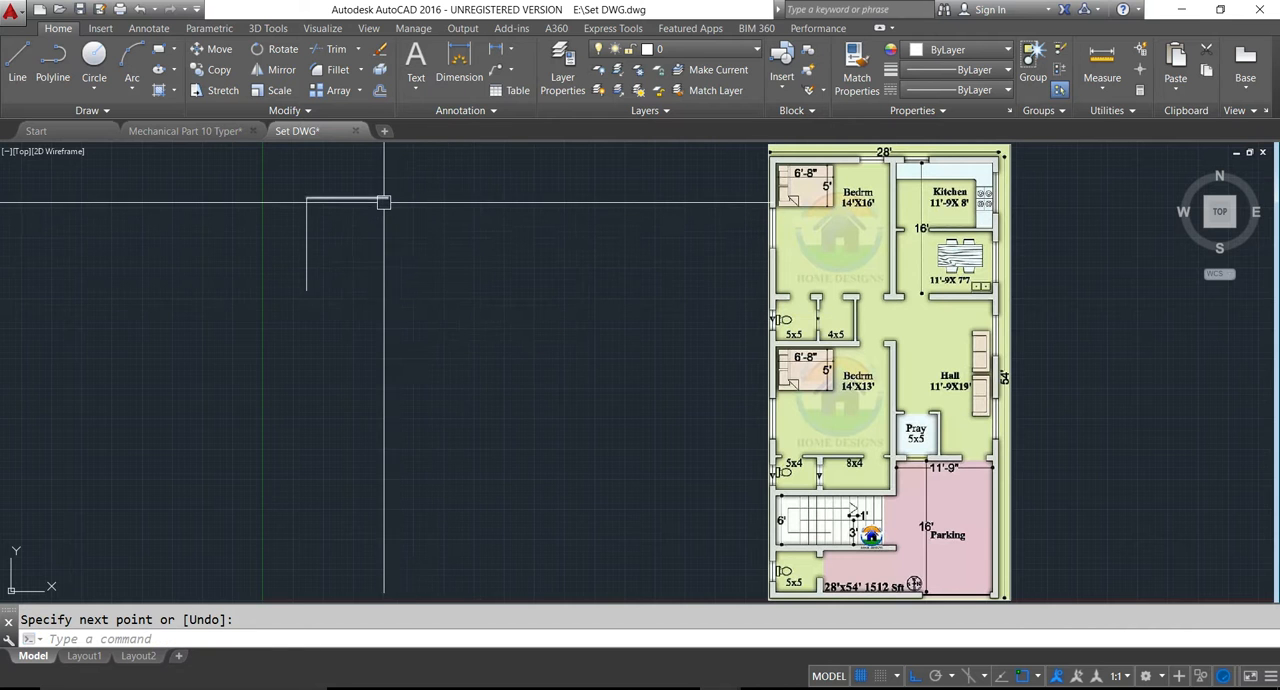
- Draw a 16' vertical line downward from the right end of the top wall line
scroll(384, 202, "up", 2)
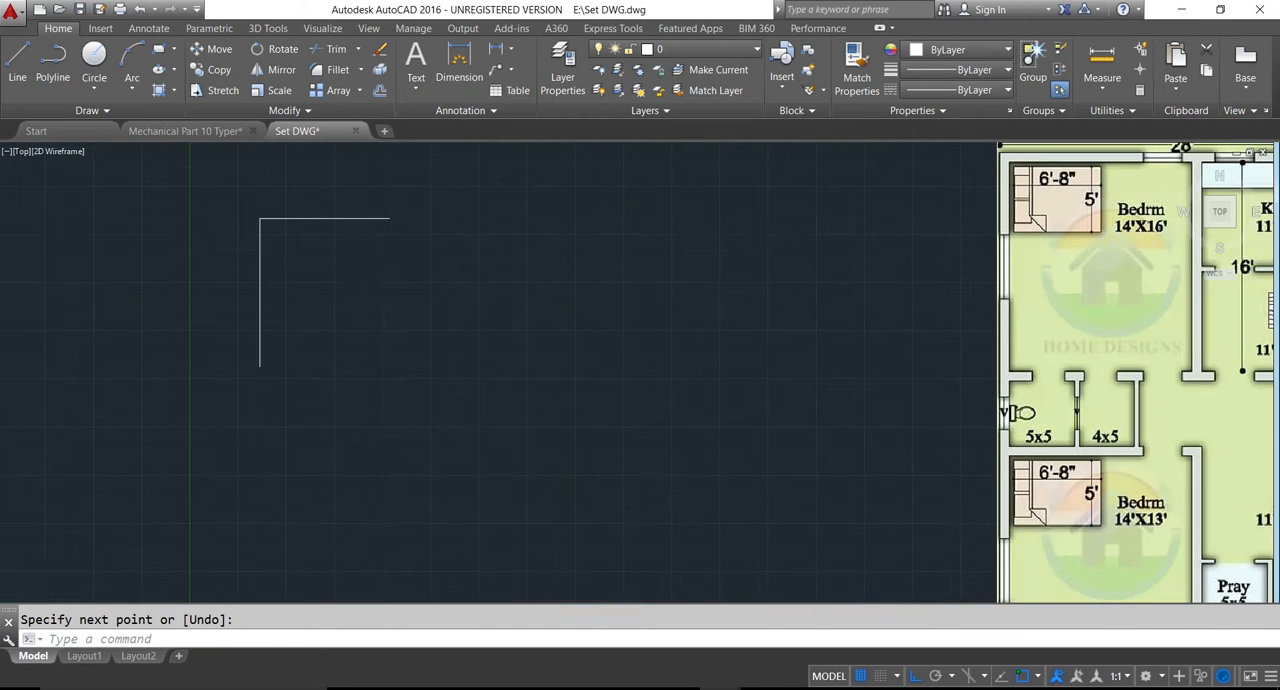
scroll(382, 242, "down", 2)
key("space")
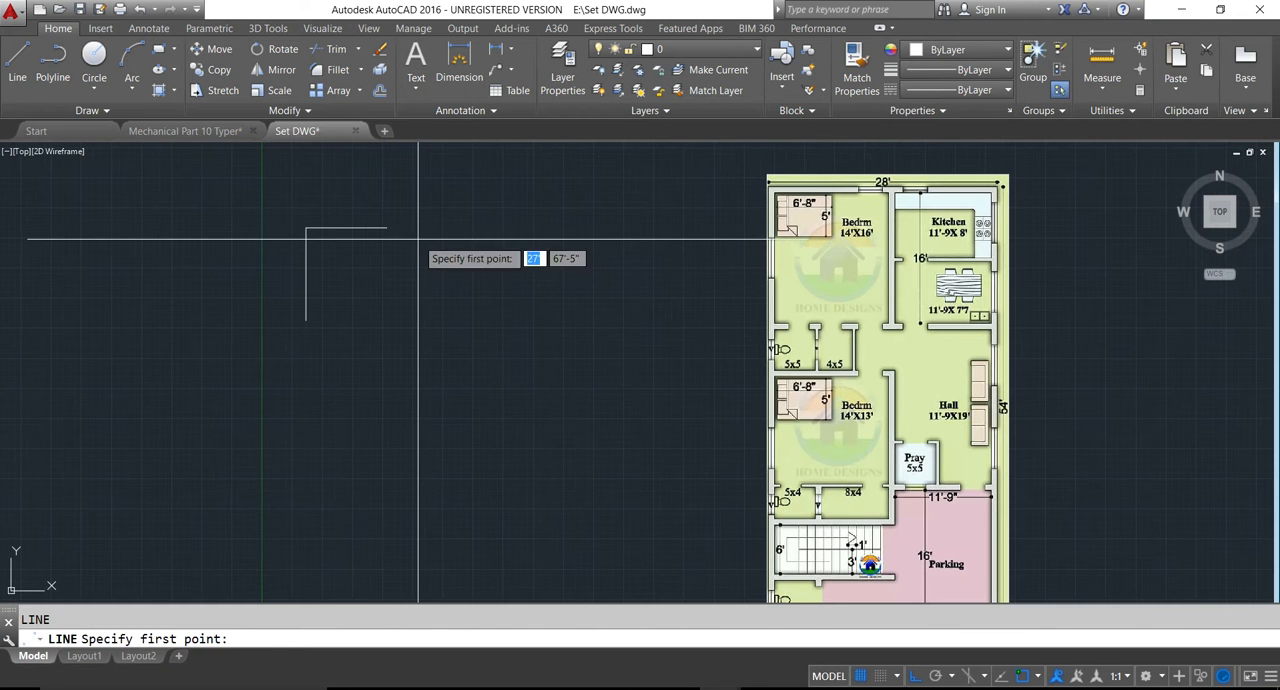
left_click(386, 229)
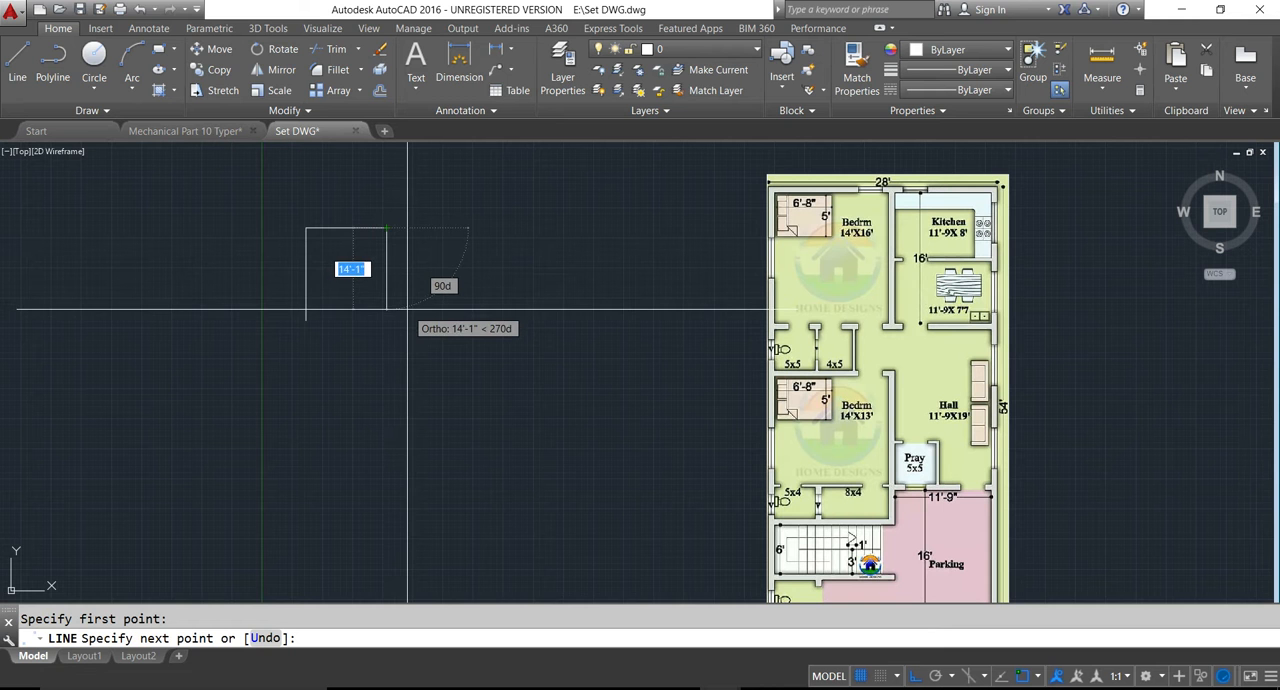
type("16'")
key("Return")
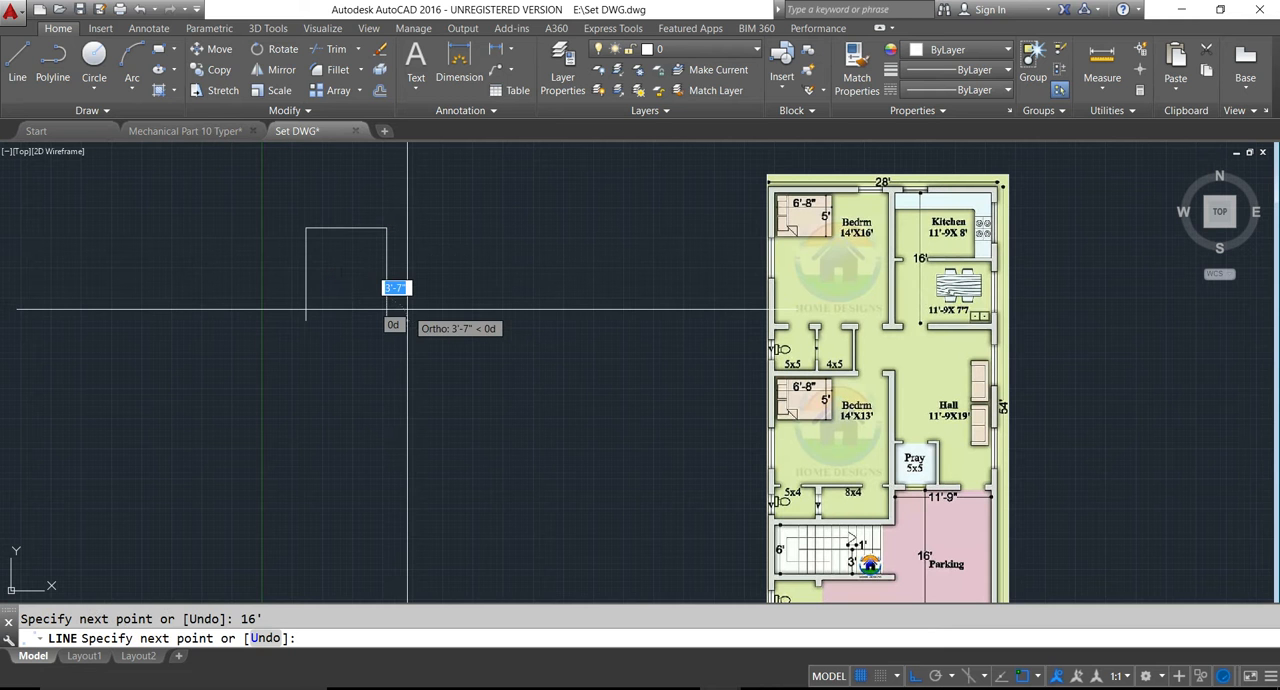
key("Return")
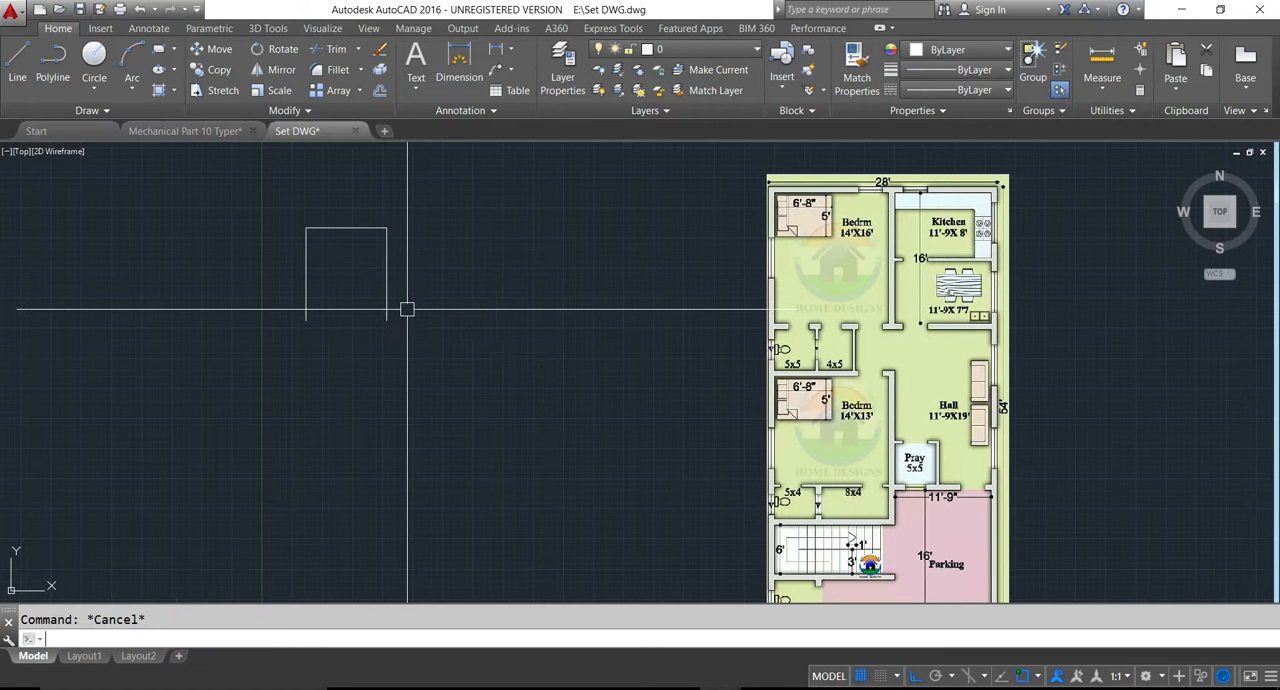
- Offset the bedroom's right vertical line 9" outward to the right for the wall thickness
type("o")
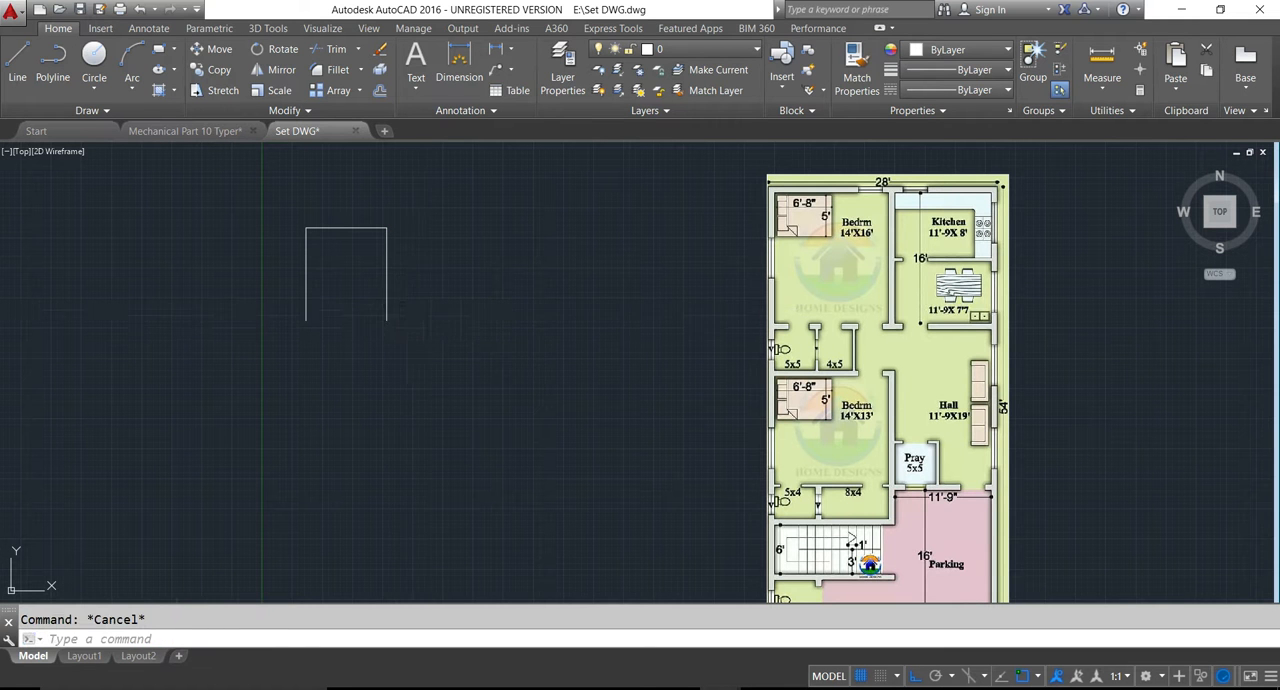
key("Return")
type("9")
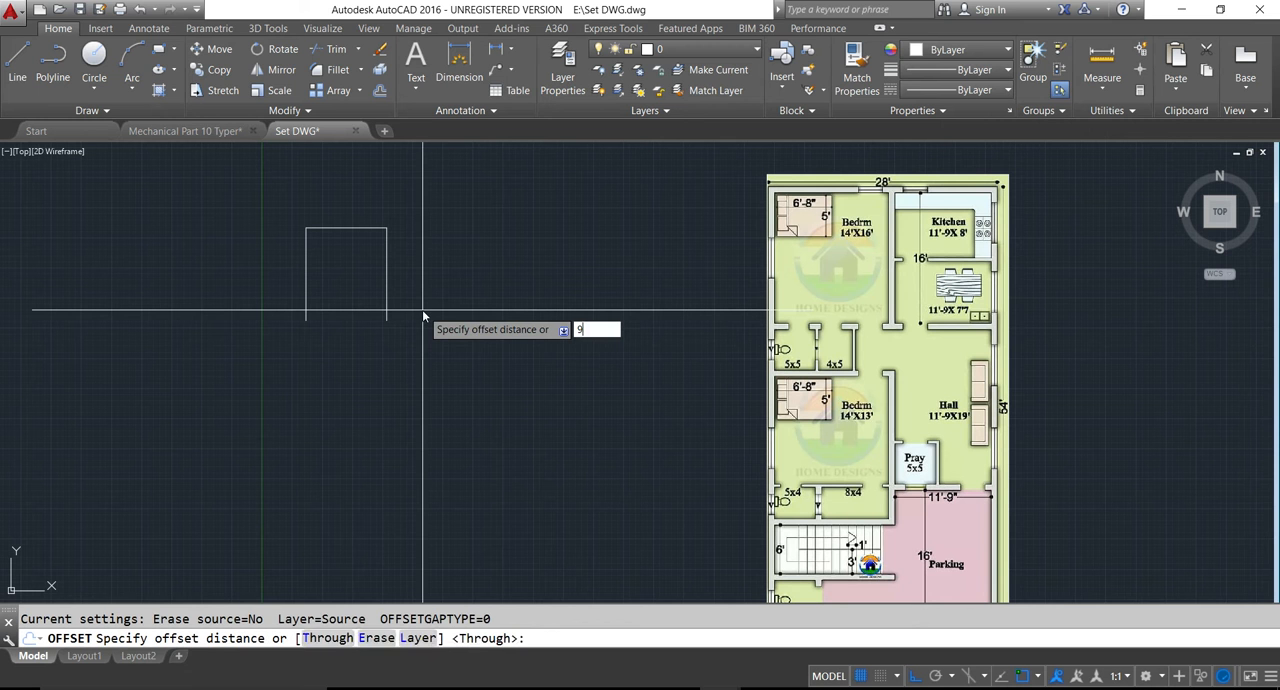
key("Return")
left_click(387, 295)
left_click(431, 298)
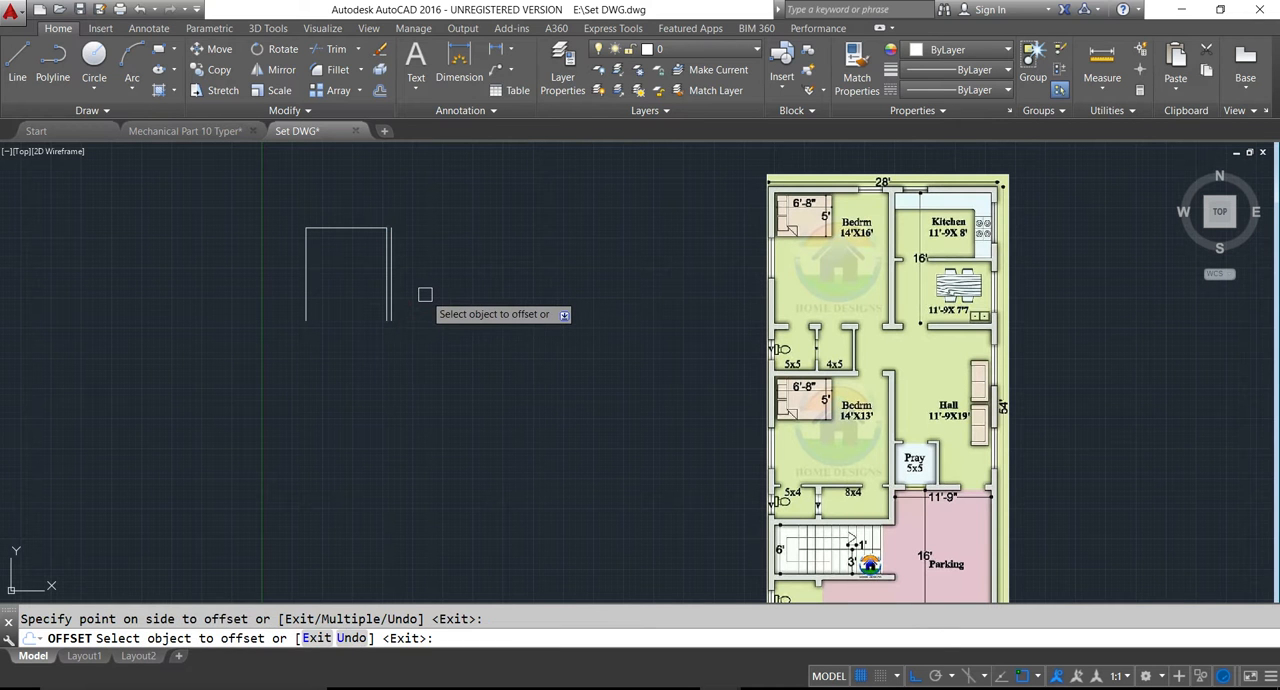
key("Escape")
- Offset the newest vertical line 11'9" to the right for the kitchen width
middle_click_drag(507, 274, 510, 294)
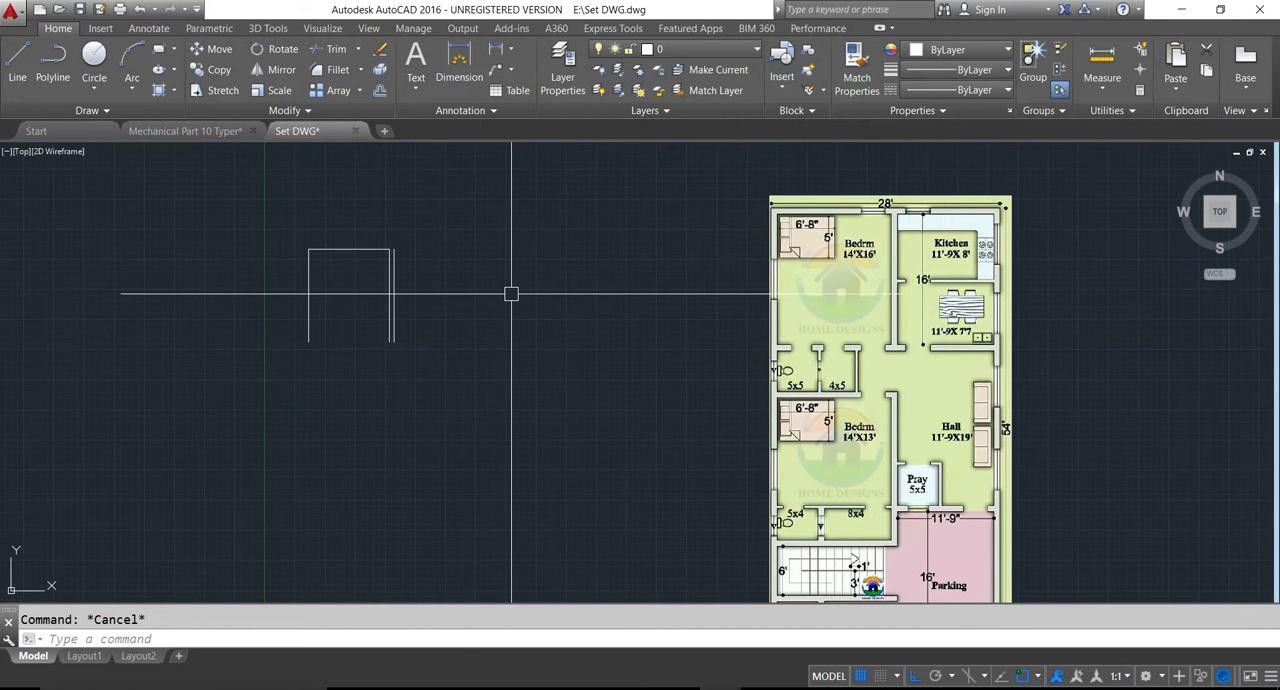
type("o")
key("Return")
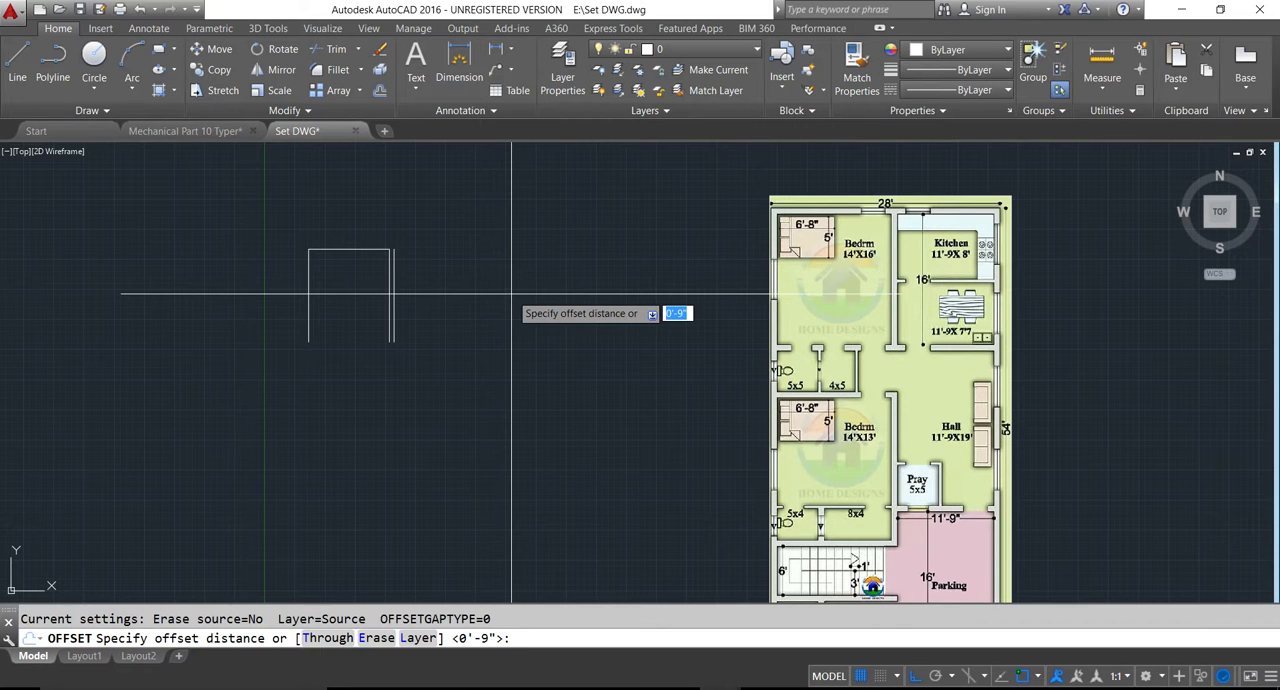
type("11")
key("Return")
left_click(394, 307)
left_click(460, 308)
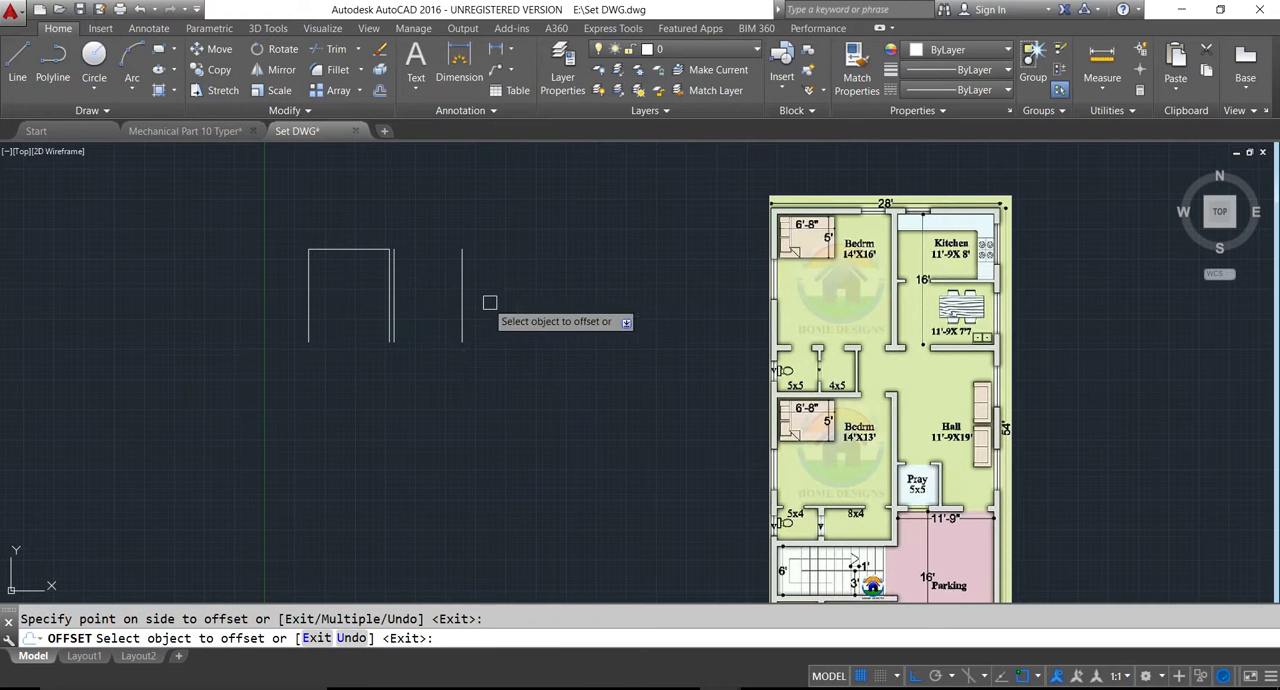
key("Escape")
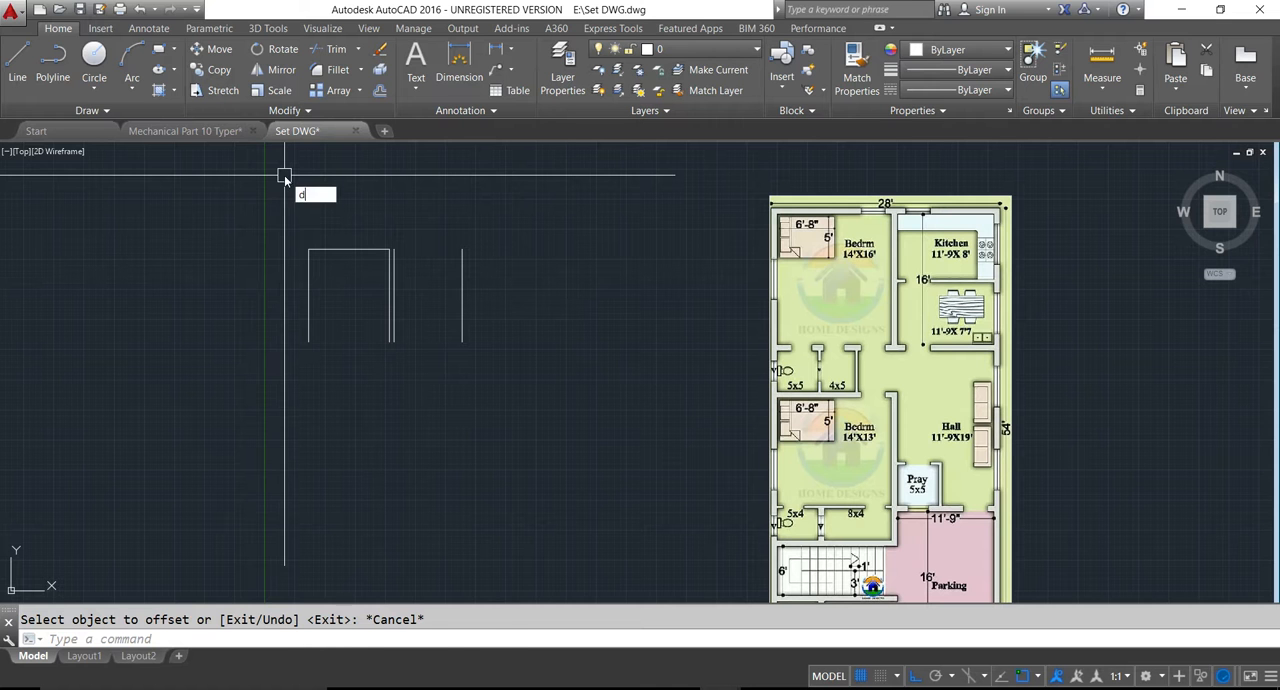
- Check the kitchen width with a linear dimension between its two vertical lines, and erase the dimension
type("dli")
key("Return")
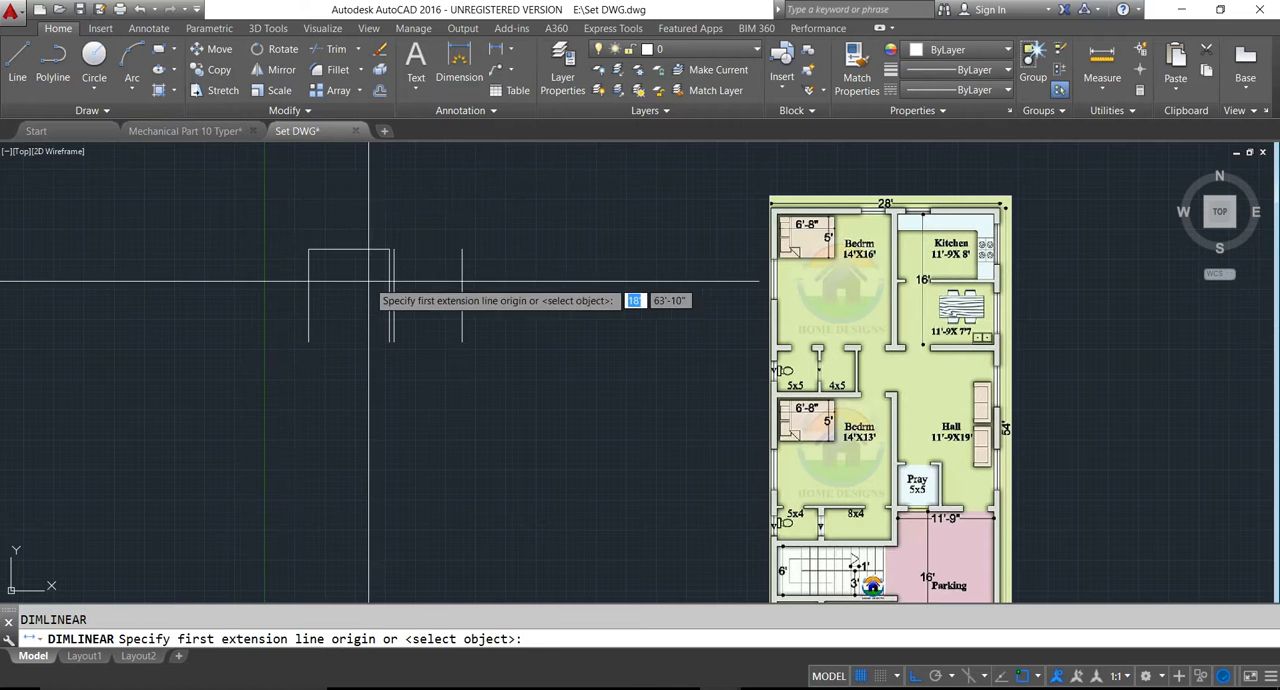
scroll(401, 264, "up", 2)
left_click(394, 246)
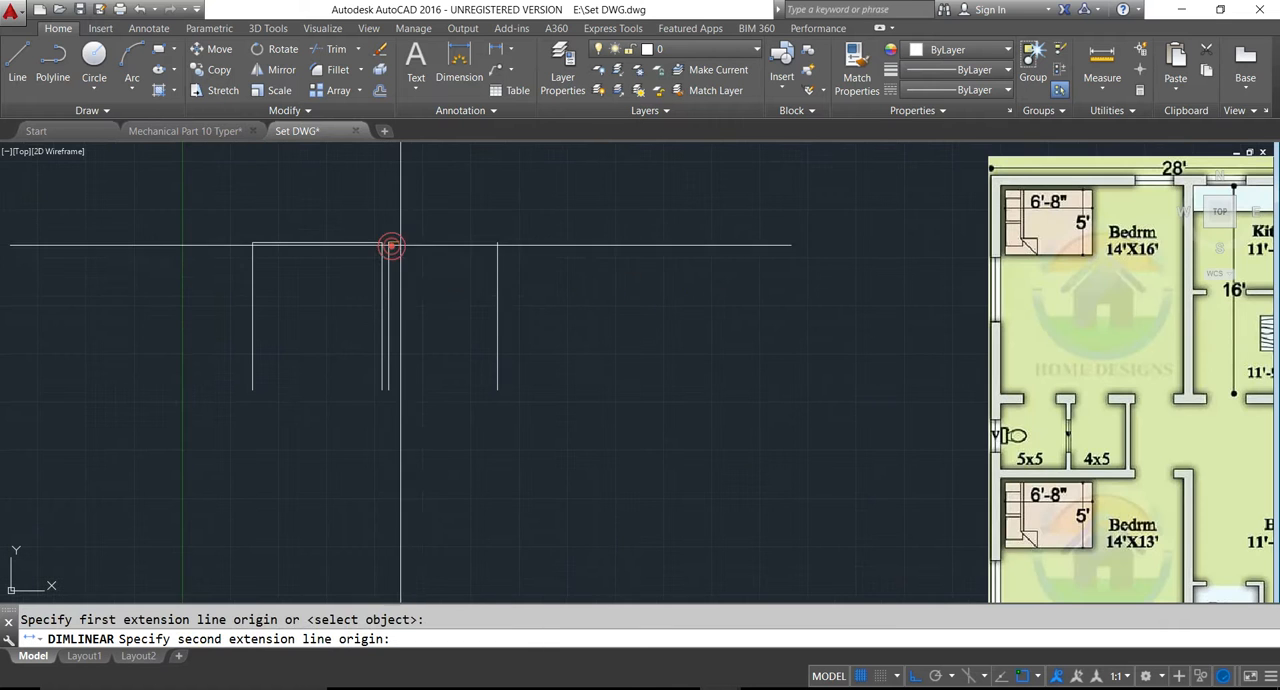
left_click(492, 242)
left_click(500, 222)
scroll(457, 232, "up", 2)
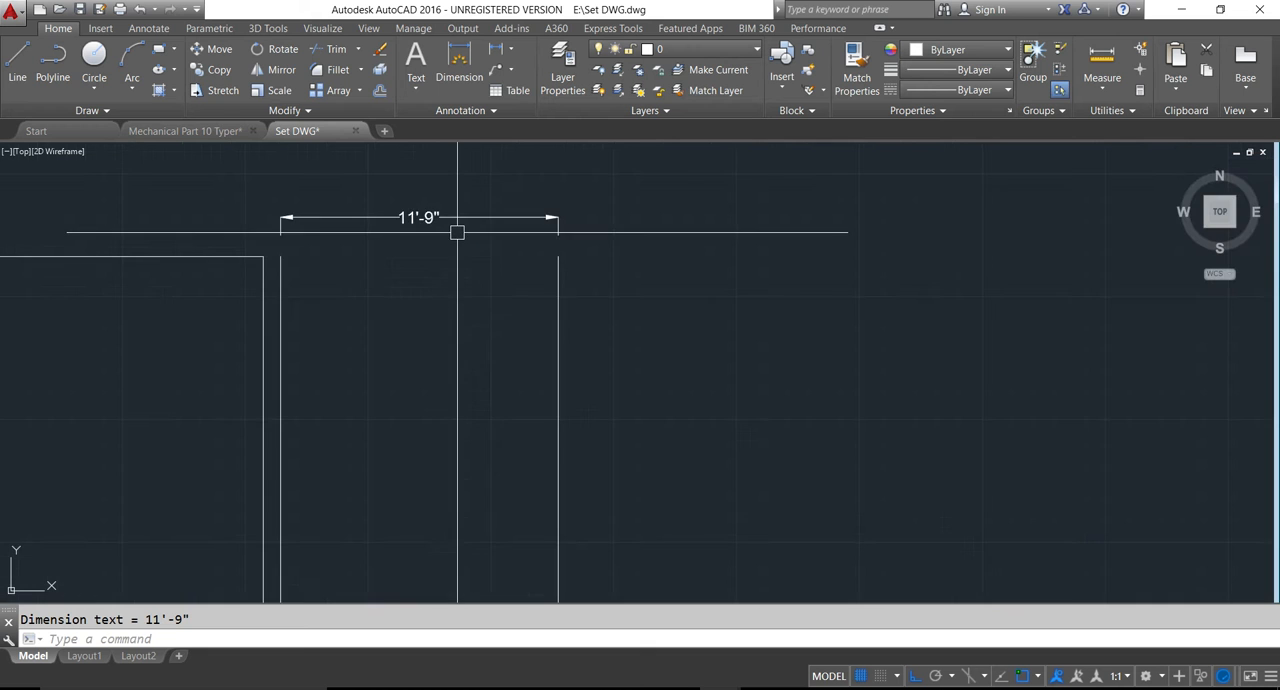
scroll(405, 230, "down", 2)
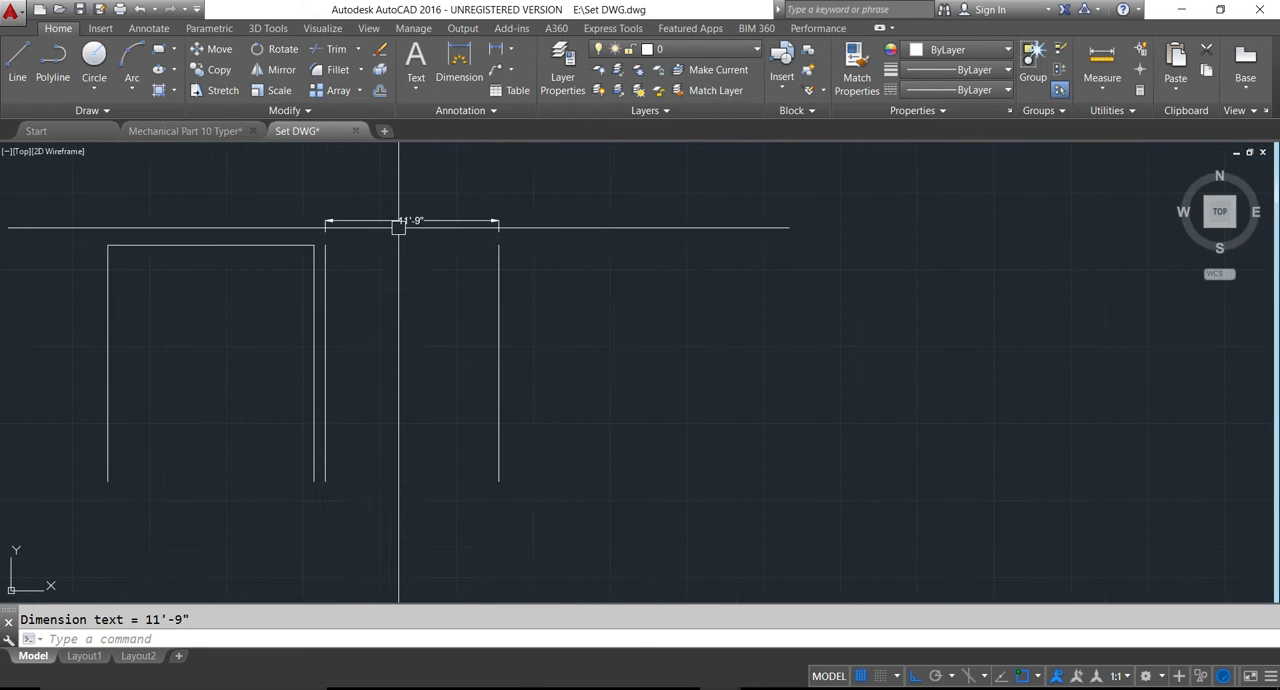
type("`")
key("Escape")
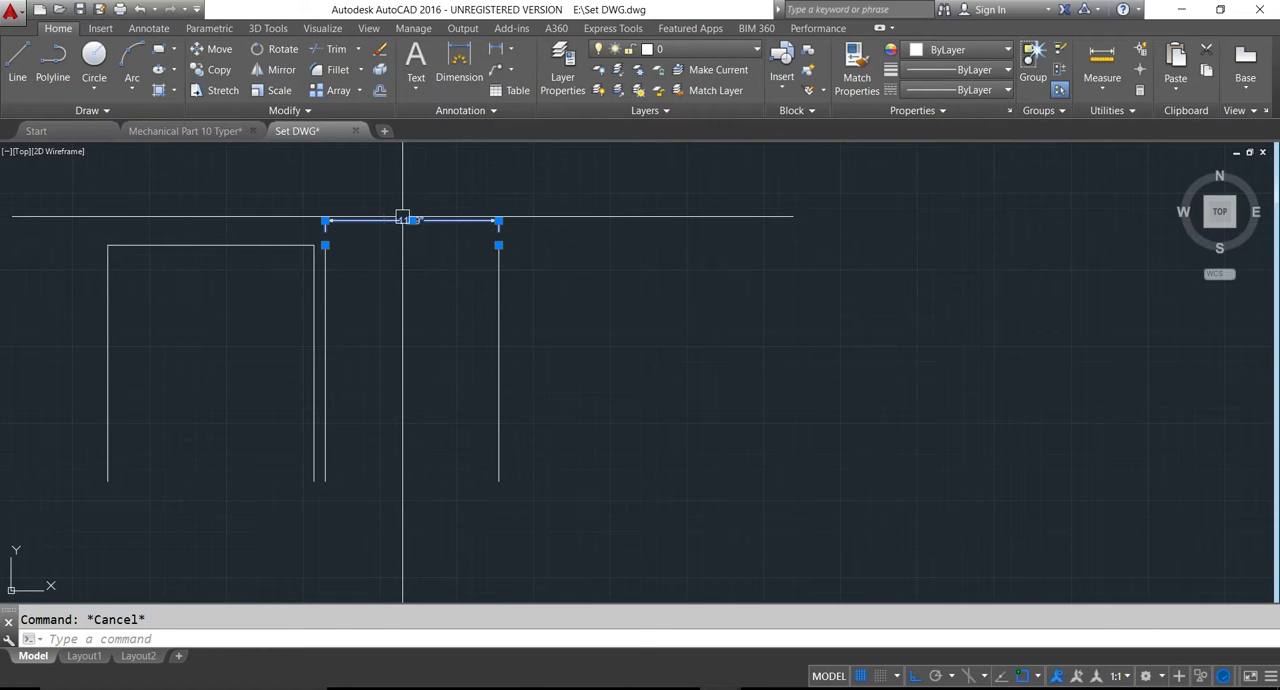
scroll(402, 218, "down", 3)
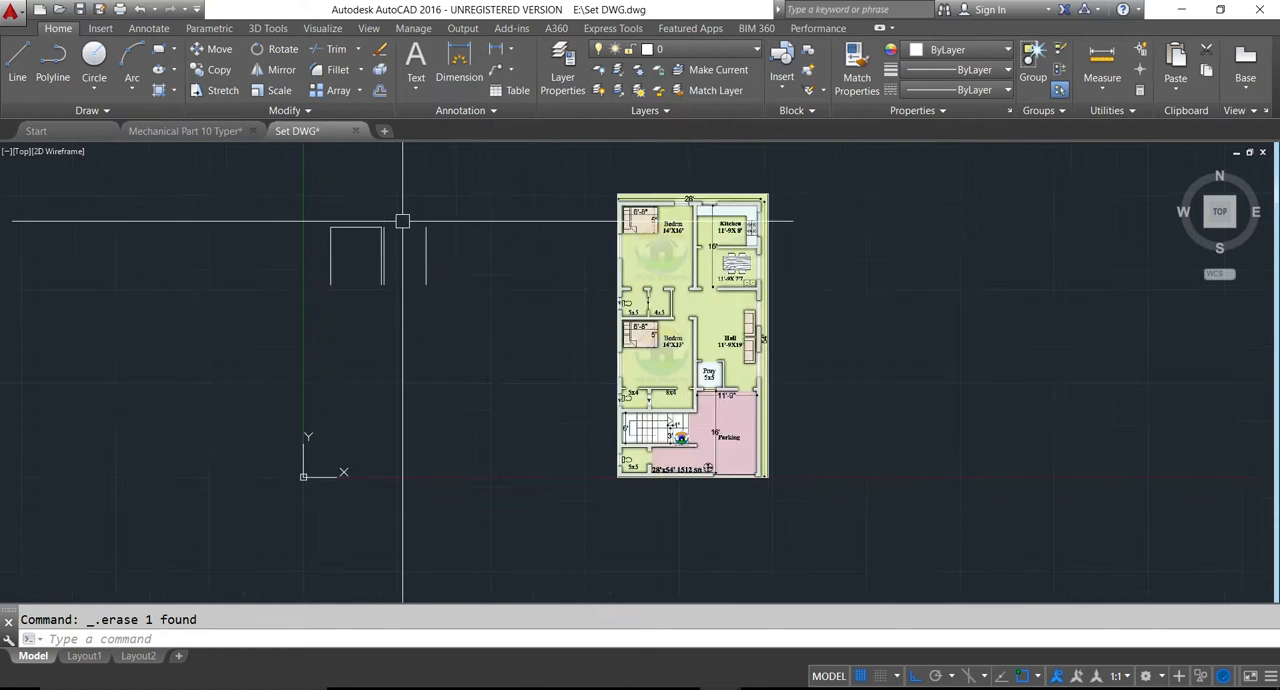
- Offset the rightmost vertical line 9" to the right to form the outer wall of the kitchen side
scroll(516, 252, "up", 1)
middle_click_drag(483, 264, 480, 283)
key("Escape")
type("o")
key("Return")
type("9")
key("Return")
left_click(389, 300)
left_click(423, 297)
key("Escape")
key("Escape")
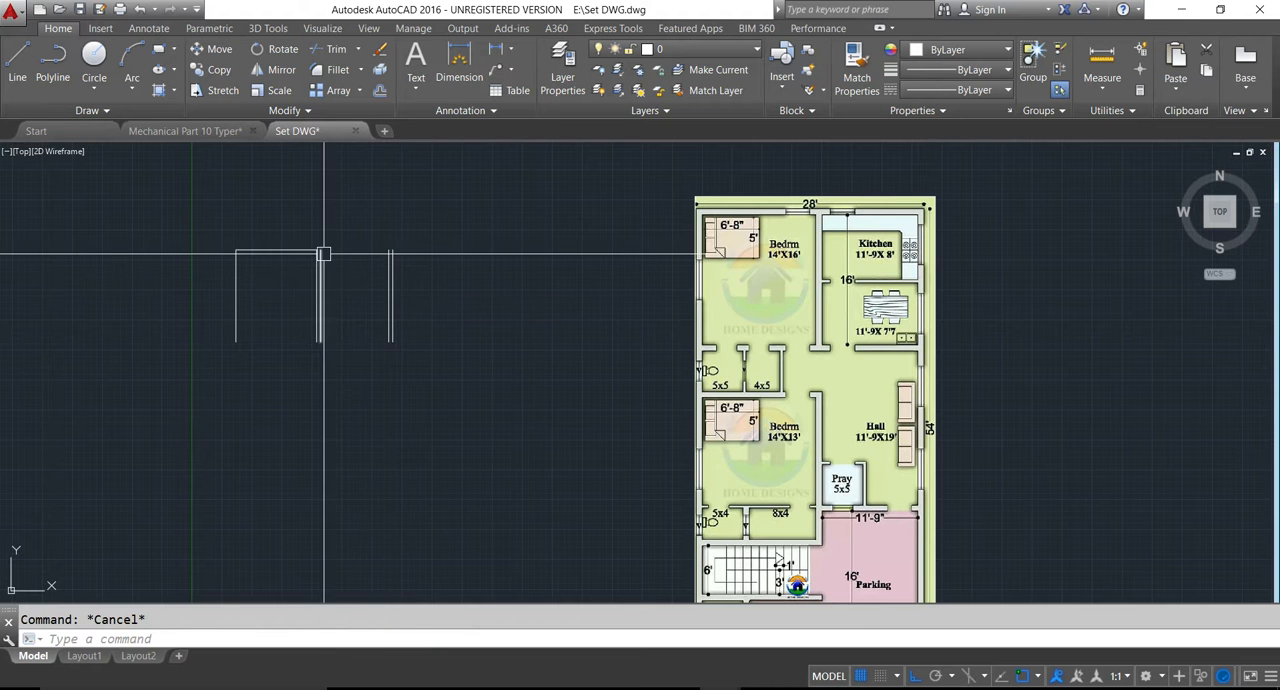
- Extend the bedroom's top horizontal line across the kitchen to the outermost vertical line at the right end
middle_click_drag(337, 254, 350, 267)
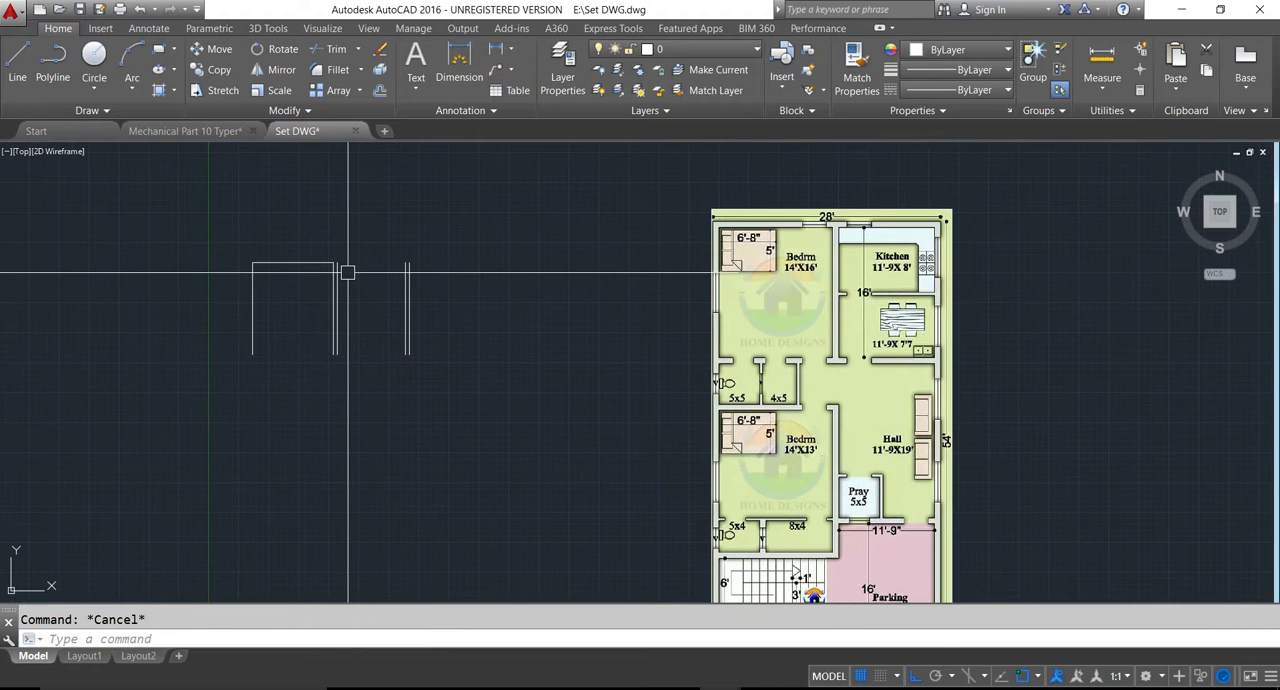
type("e")
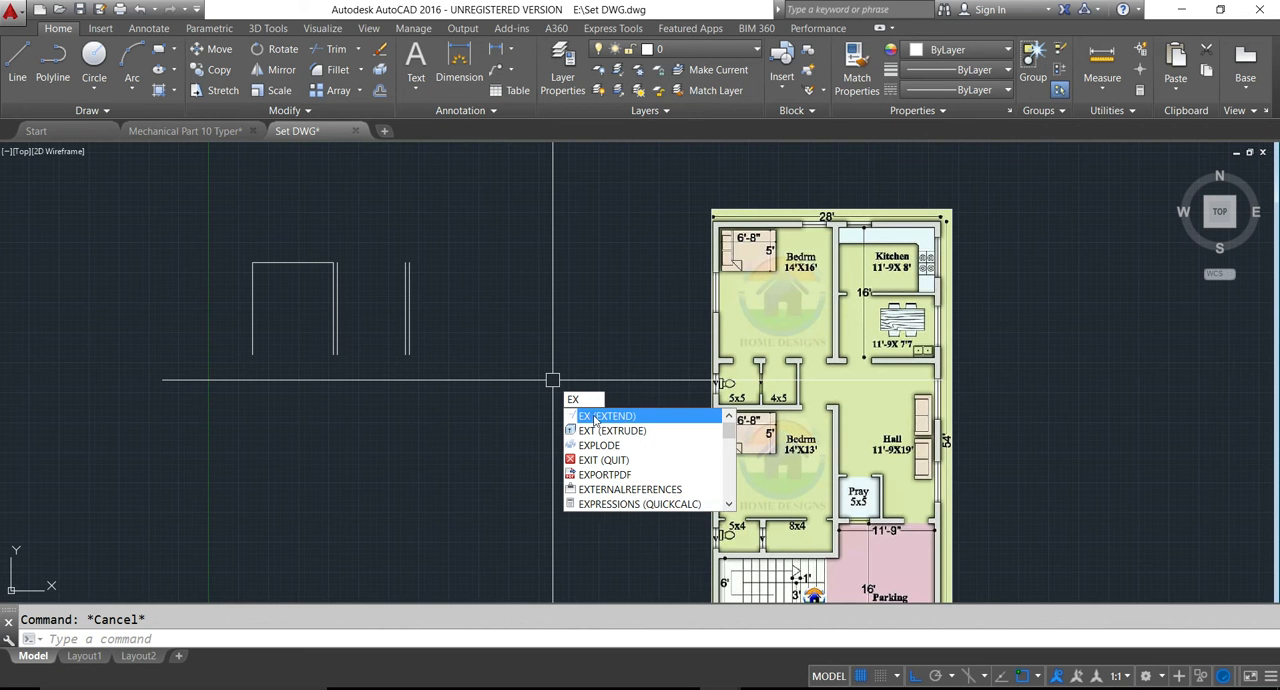
left_click(629, 418)
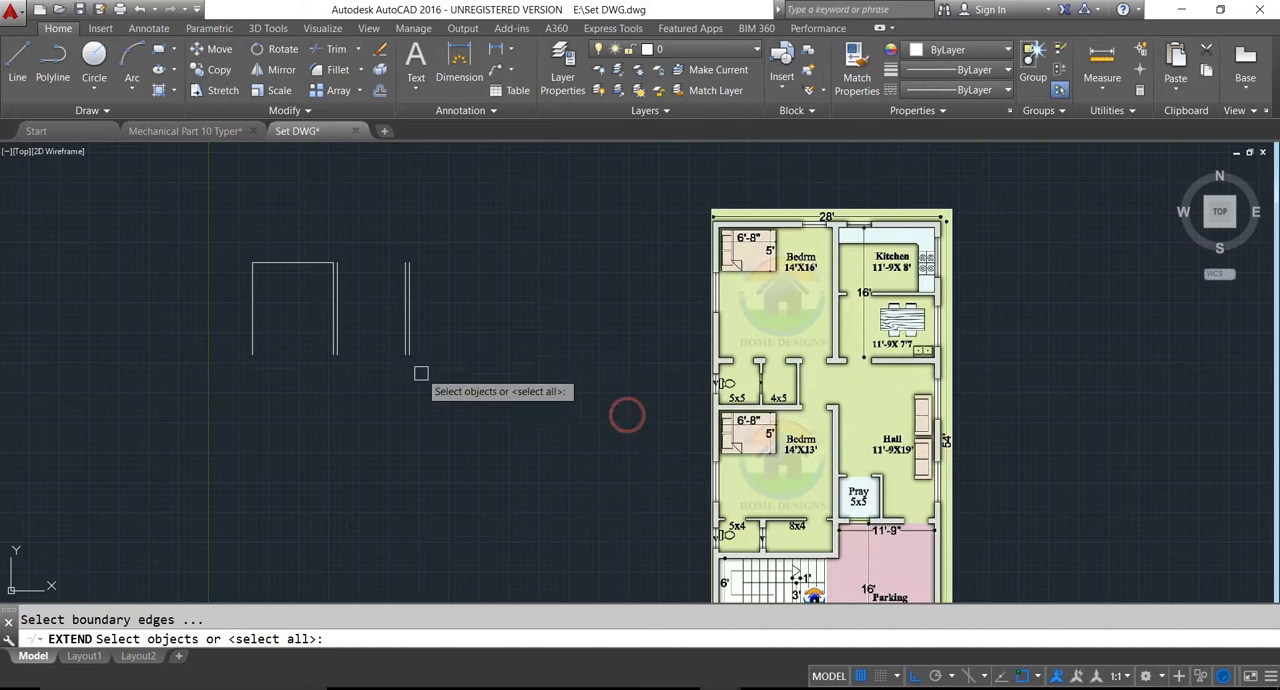
left_click(295, 259)
key("Return")
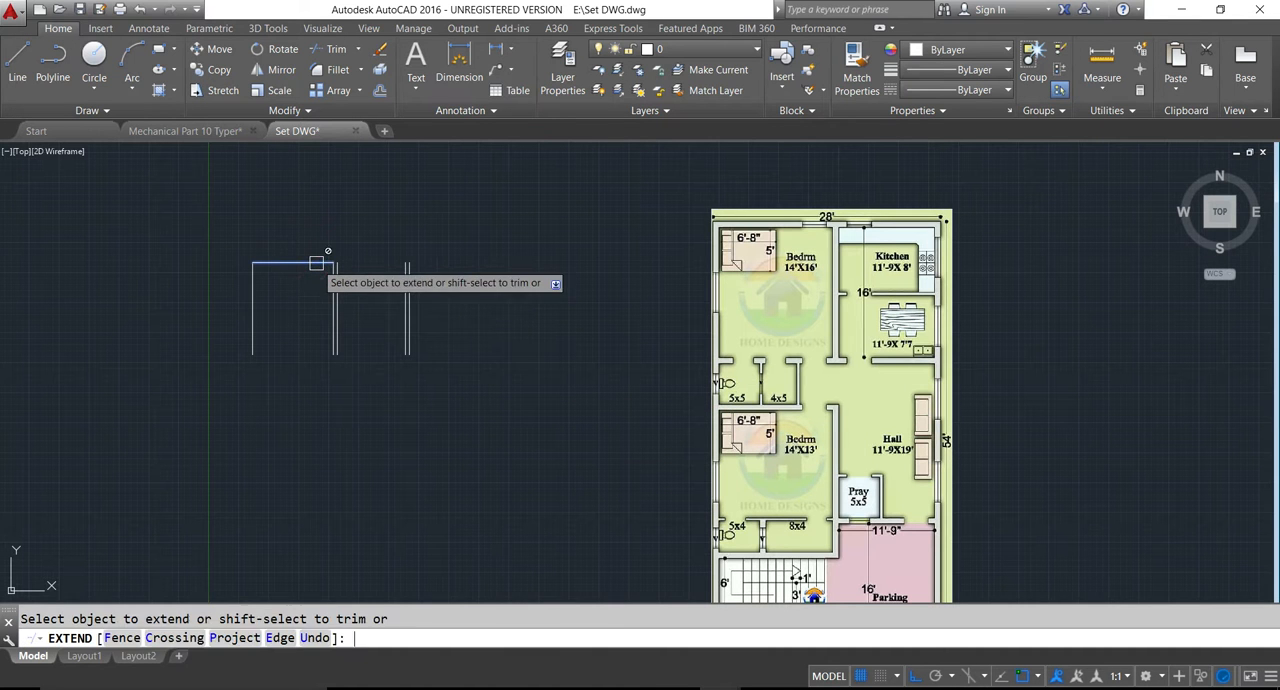
key("Return")
key("Return")
key("Return")
left_click(316, 263)
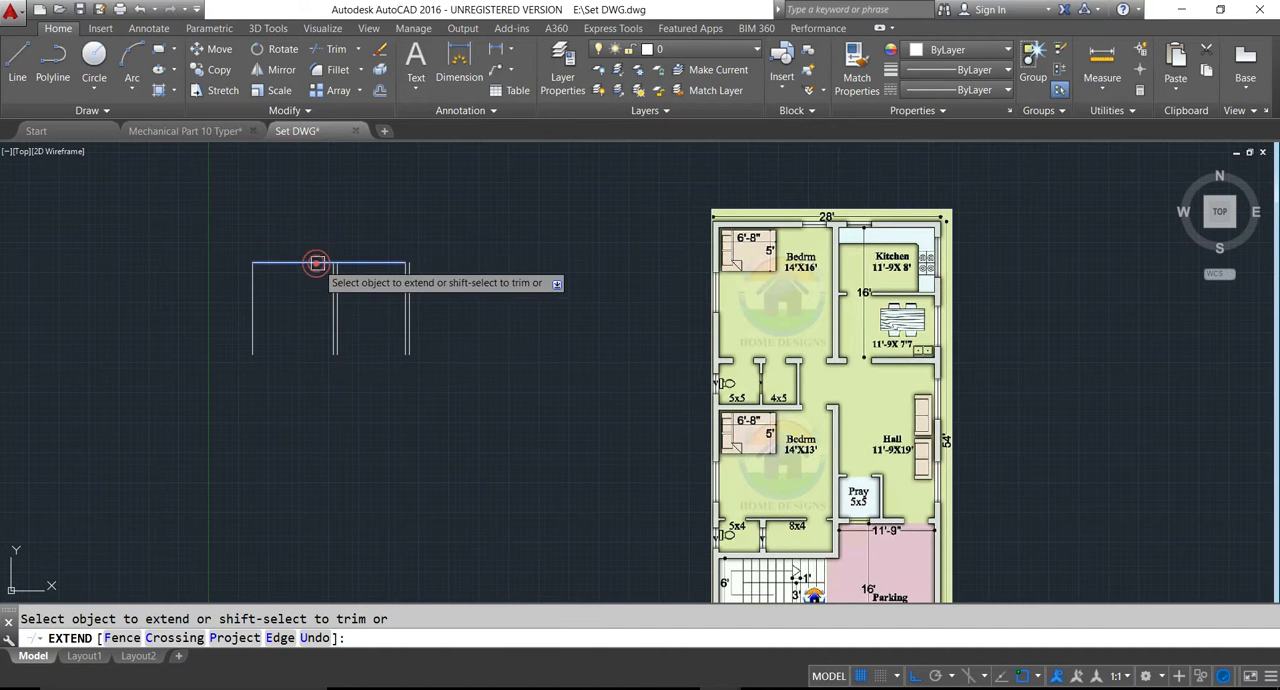
left_click(319, 263)
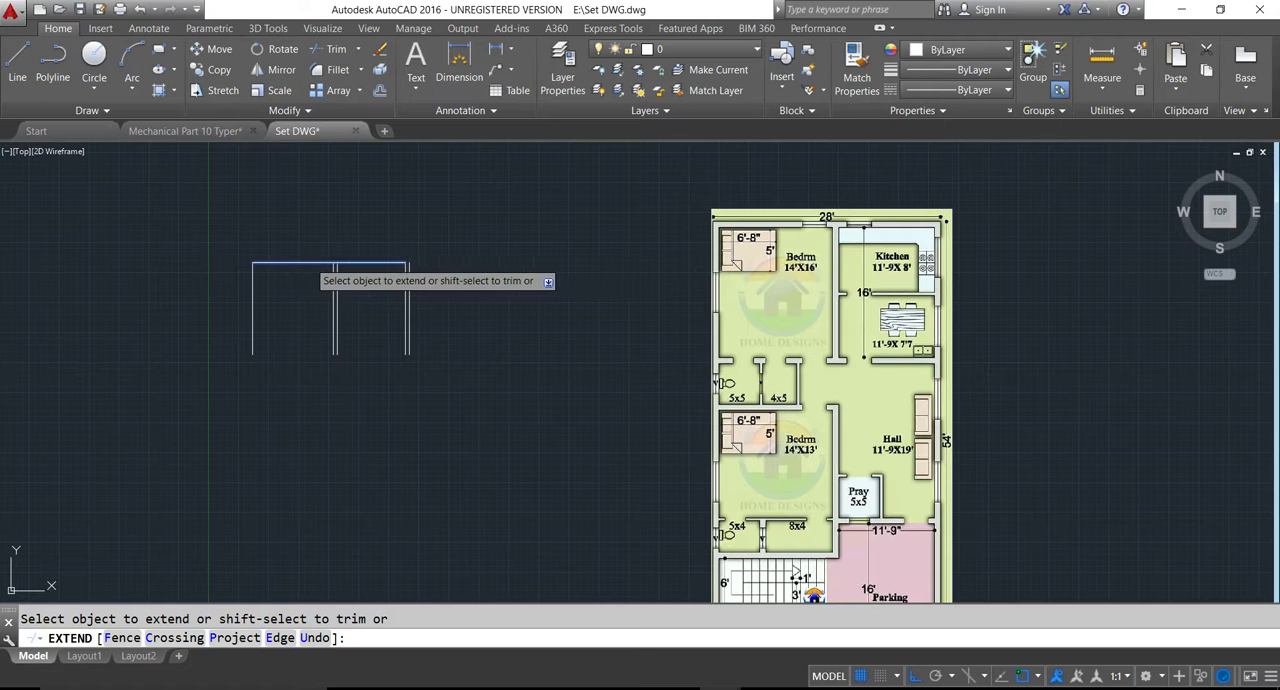
left_click(370, 265)
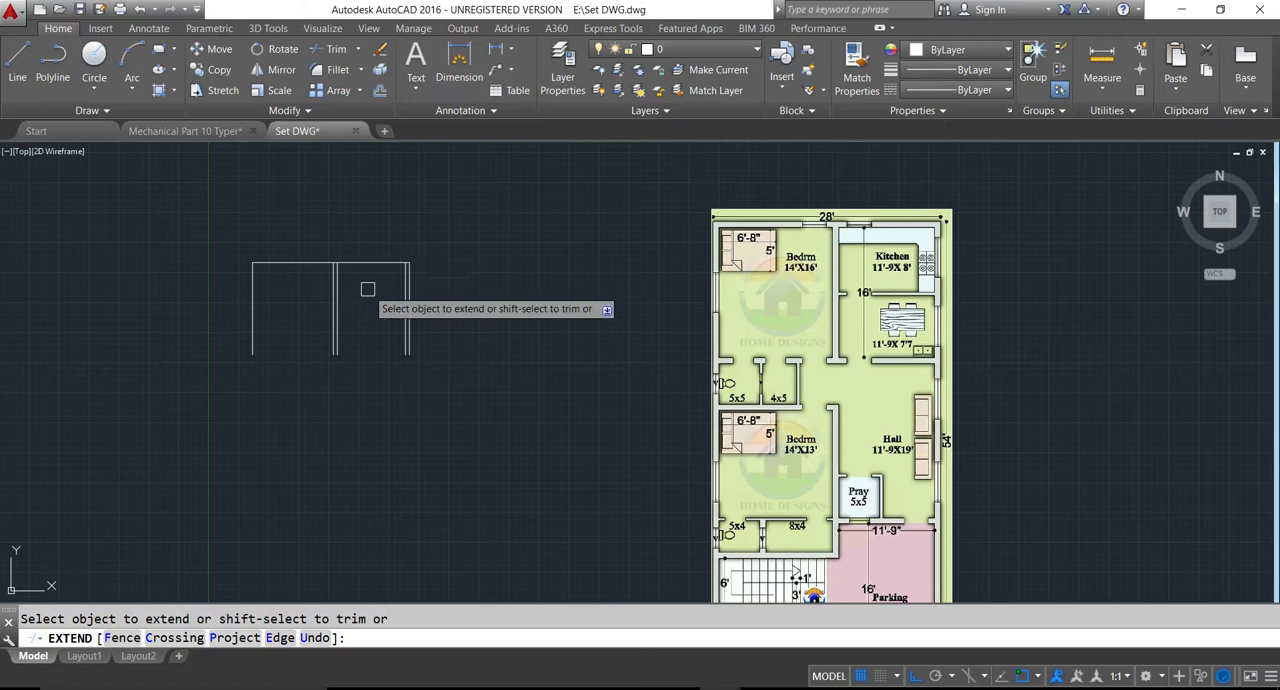
key("Escape")
- Offset the top horizontal line 9" upward to form the outer face of the top wall
type("o")
key("Return")
type("9")
key("Return")
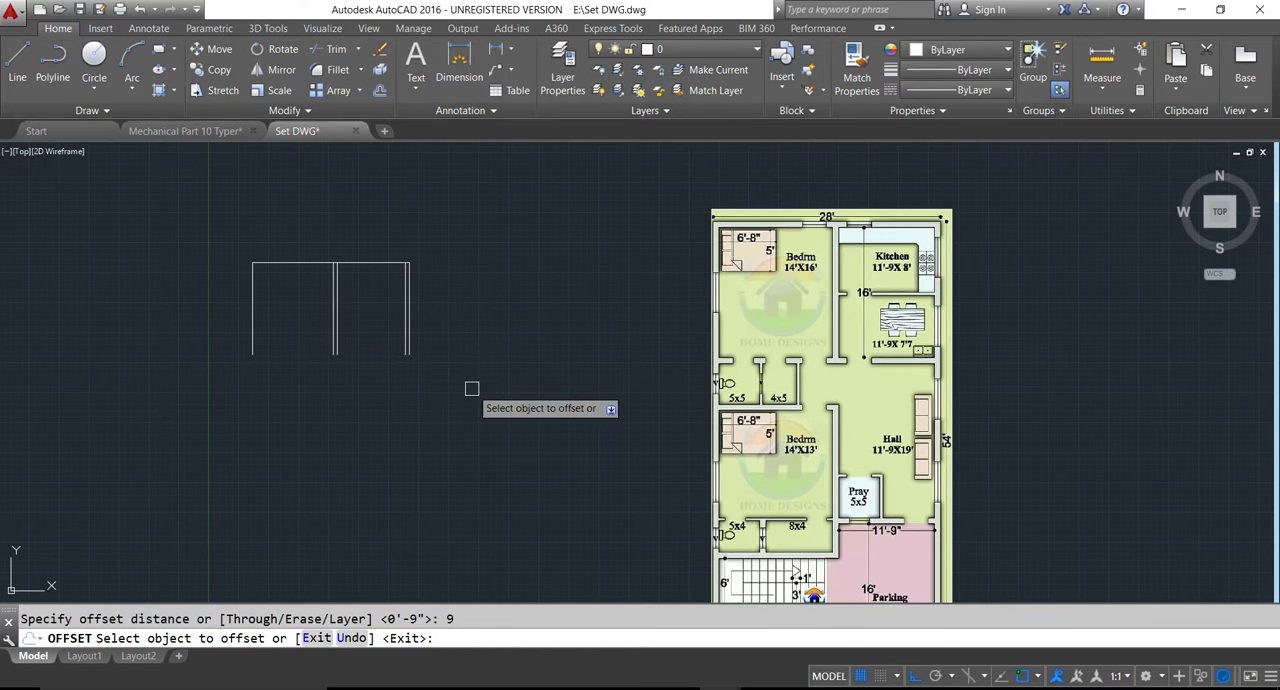
left_click(371, 263)
left_click(371, 243)
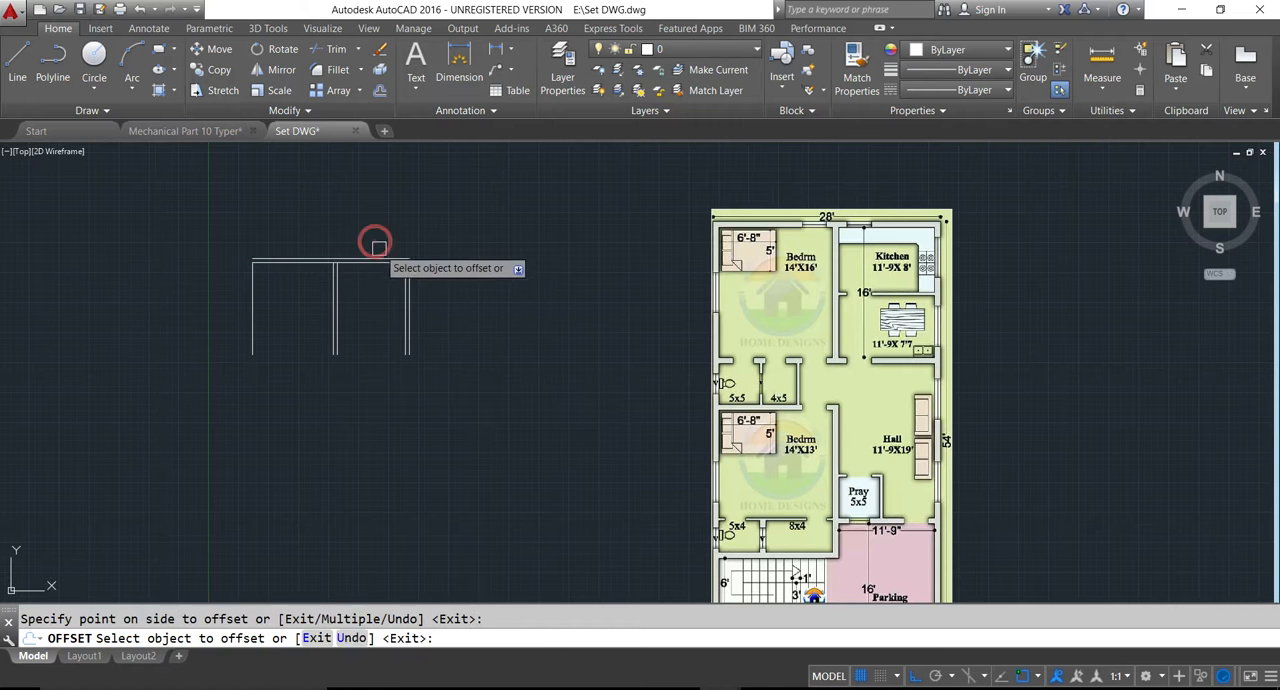
key("Escape")
- Offset the bedroom's left vertical line 9" outward to the left for the outer wall
type("o")
key("Return")
key("Return")
left_click(252, 303)
left_click(210, 306)
key("Escape")
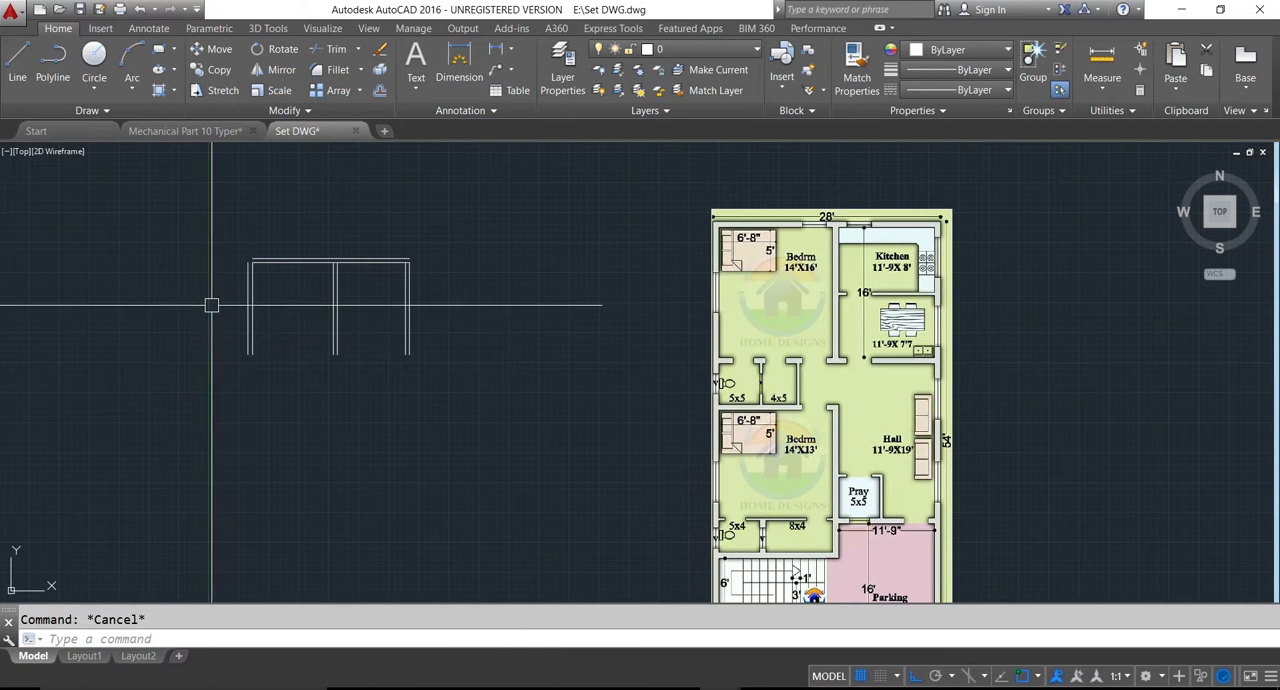
- Fillet the outer left vertical line and the outer top line into a sharp corner with zero radius
type("f")
key("Return")
scroll(245, 254, "up", 4)
middle_click_drag(245, 254, 296, 362)
left_click(305, 344)
left_click(330, 308)
- Join the outer right vertical line and the outer top line with a zero-radius fillet
key("Return")
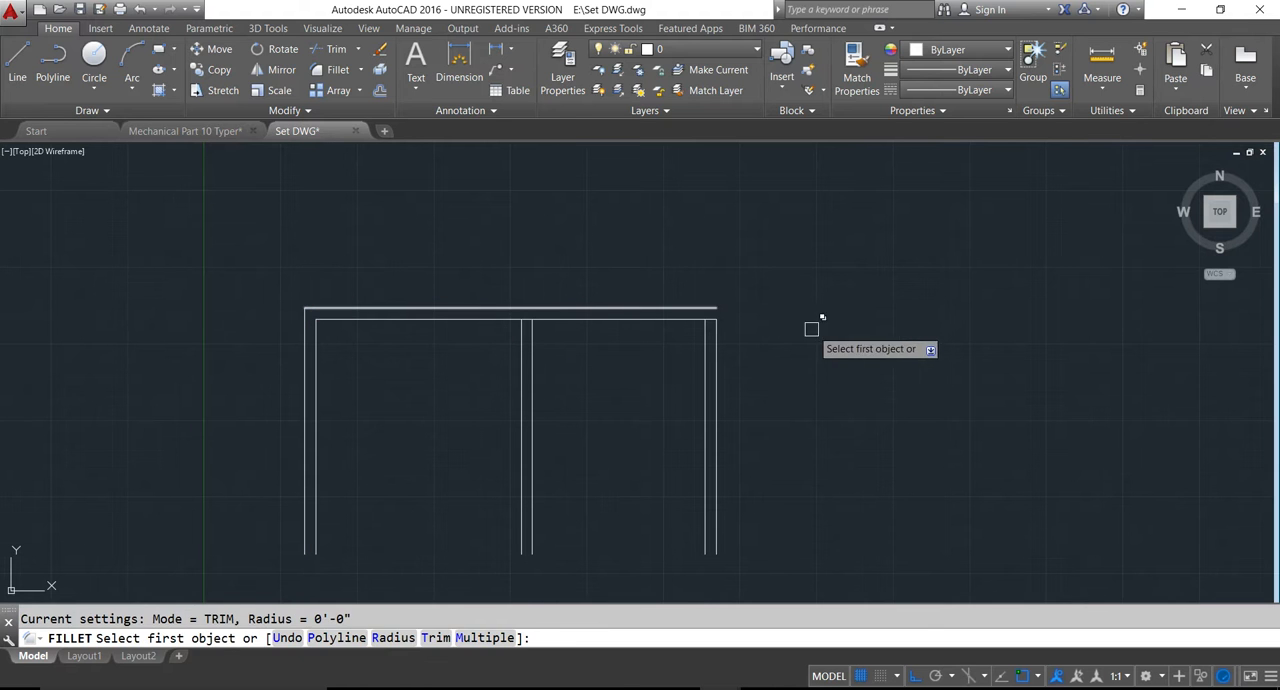
key("Escape")
key("Return")
left_click(714, 343)
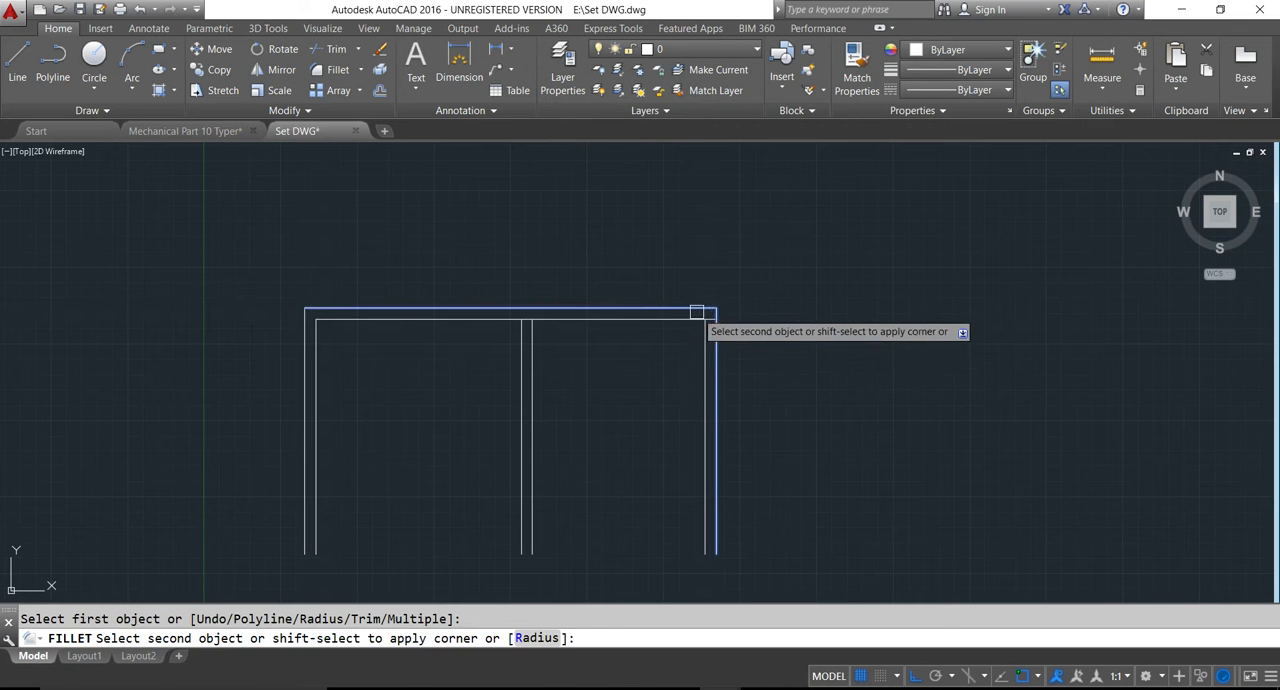
left_click(703, 308)
key("Escape")
- Trim the inner top line where it crosses the right outer wall and the wall between bedroom and kitchen
scroll(511, 325, "down", 2)
scroll(645, 323, "up", 2)
type("tr")
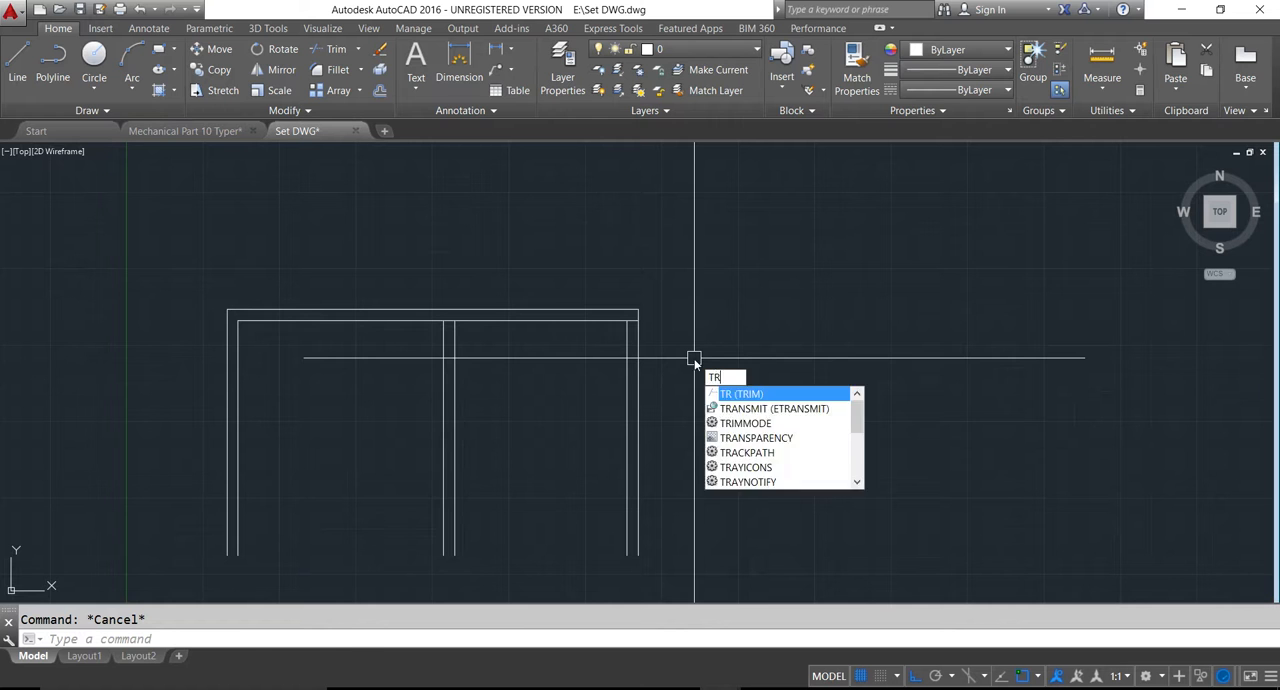
key("Return")
scroll(620, 323, "up", 3)
scroll(655, 304, "down", 2)
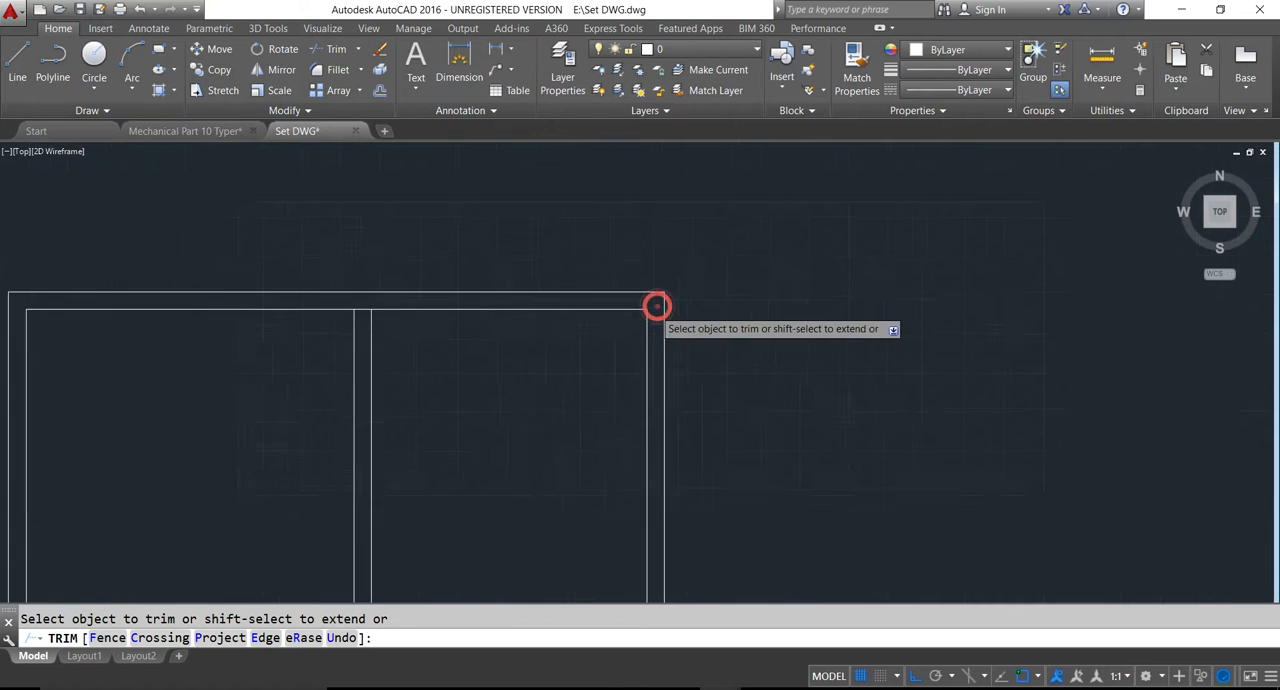
scroll(514, 306, "up", 2)
left_click(573, 322)
scroll(185, 353, "down", 4)
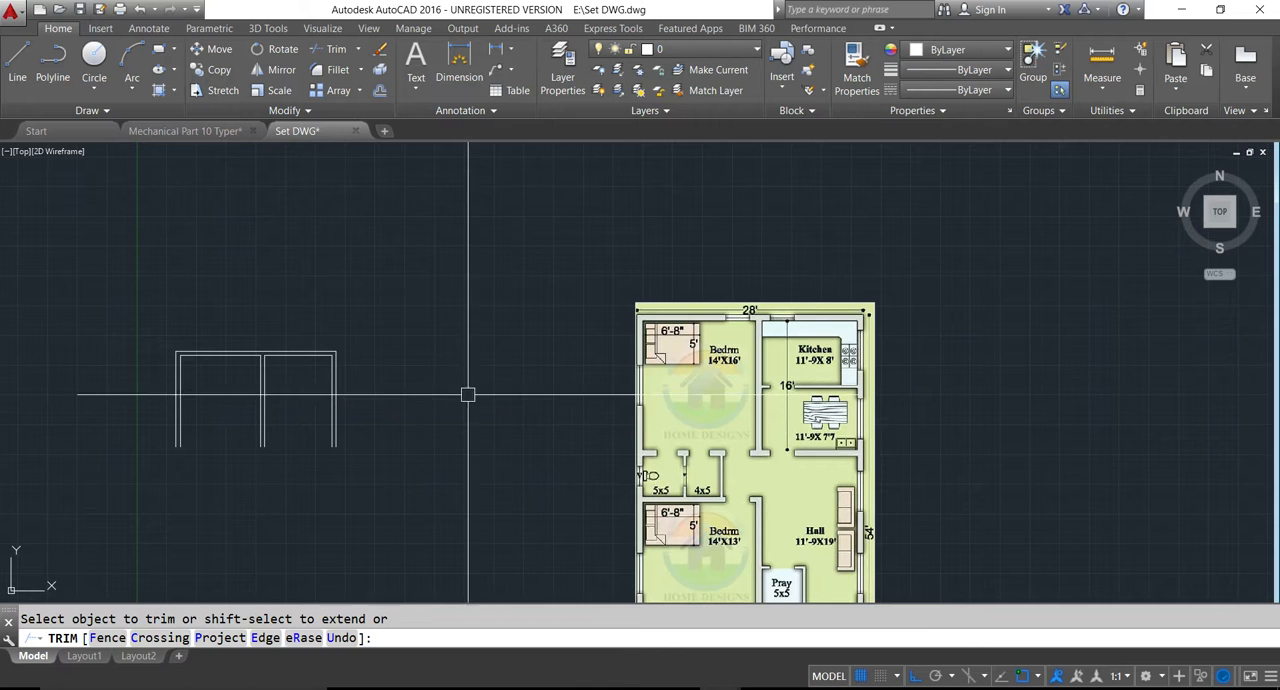
key("Escape")
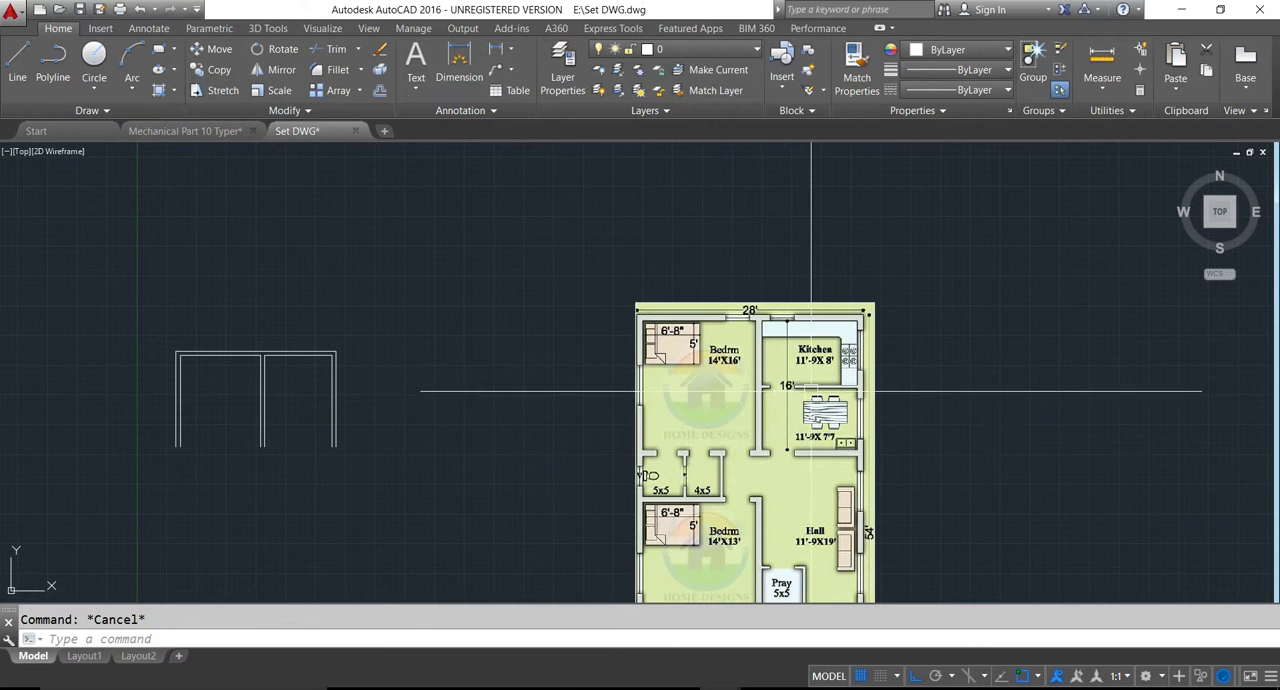
- Offset the kitchen's inner top line 8' downward for the kitchen depth
scroll(839, 390, "up", 2)
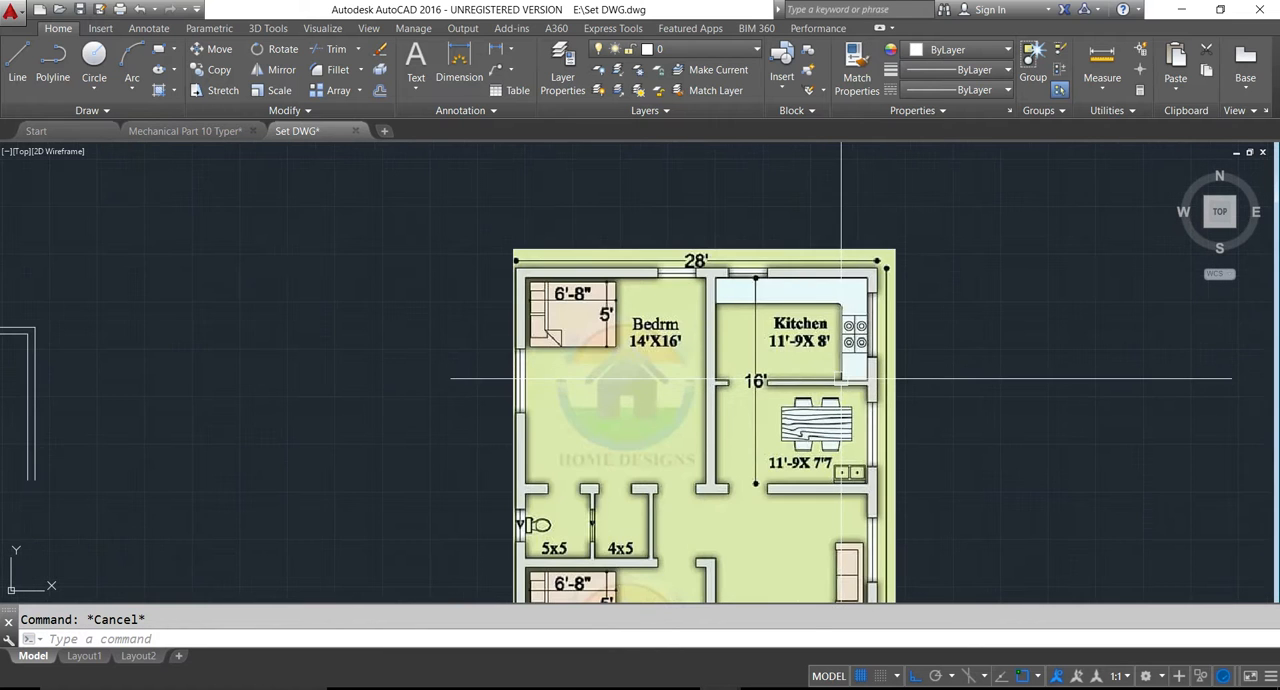
scroll(839, 382, "down", 2)
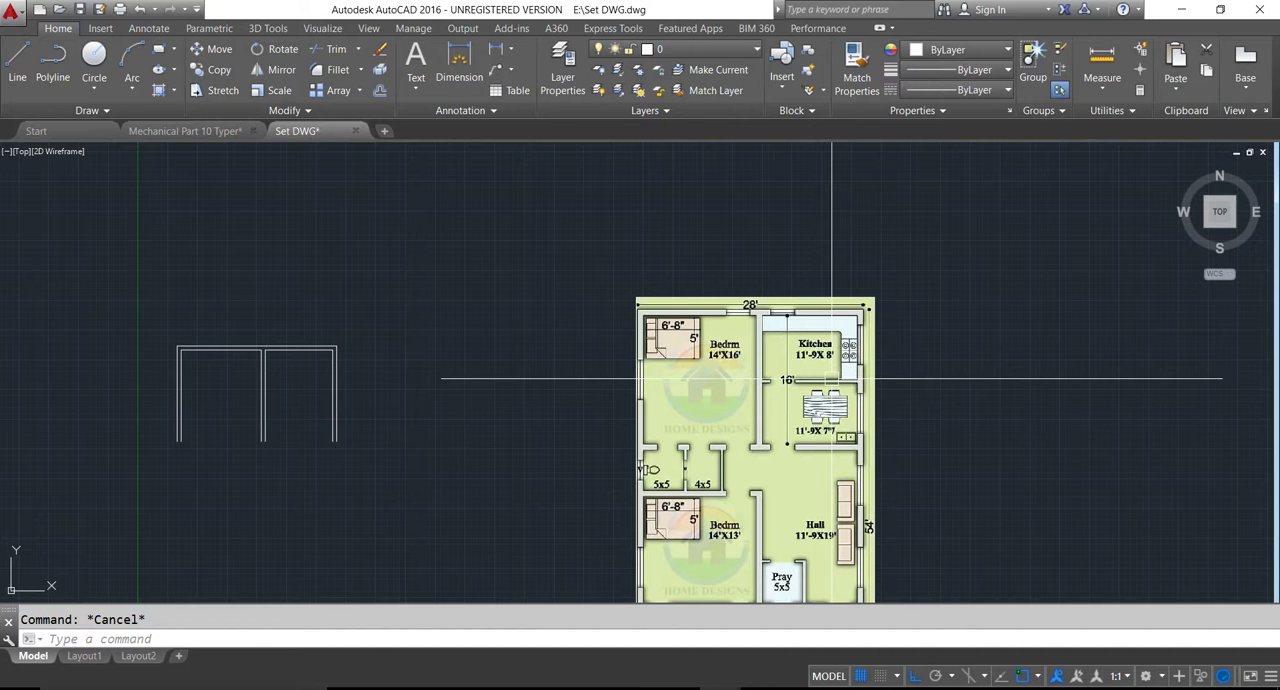
type("o")
key("Return")
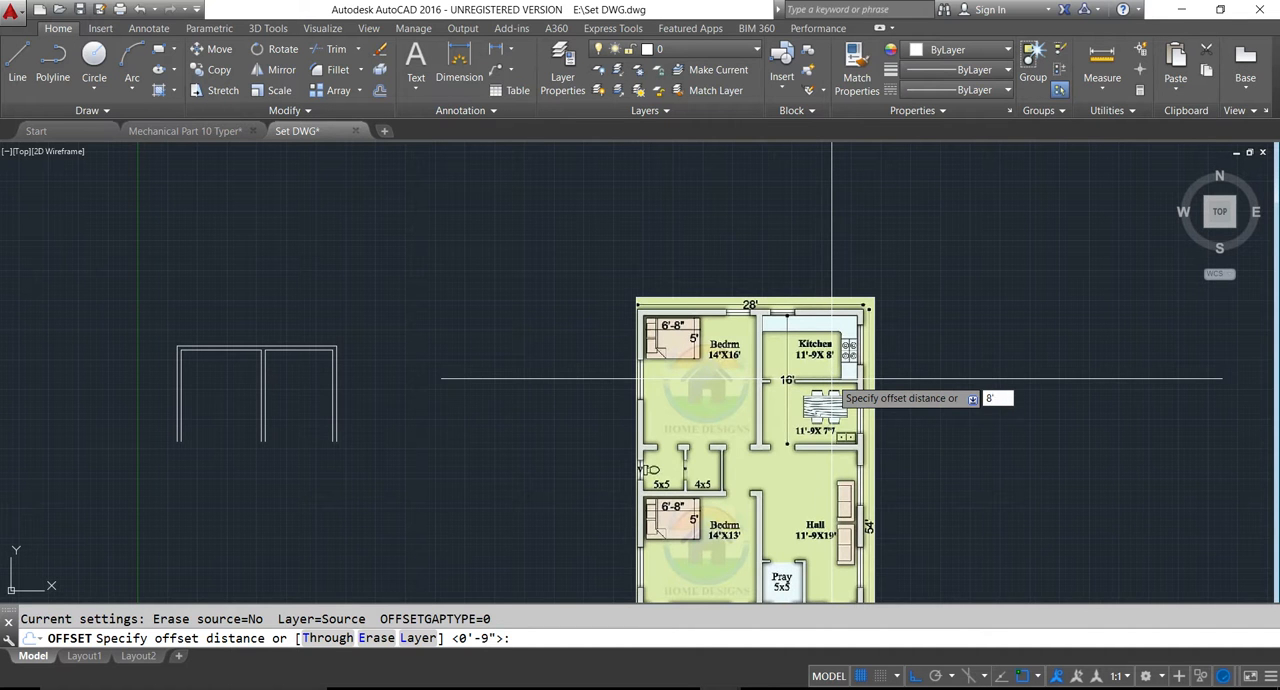
type("8'")
key("Return")
scroll(335, 360, "up", 4)
left_click(302, 328)
left_click(305, 405)
scroll(323, 427, "down", 4)
key("Escape")
- Offset the kitchen's lower line 4" downward to give the partition below the kitchen its thickness
scroll(846, 423, "up", 2)
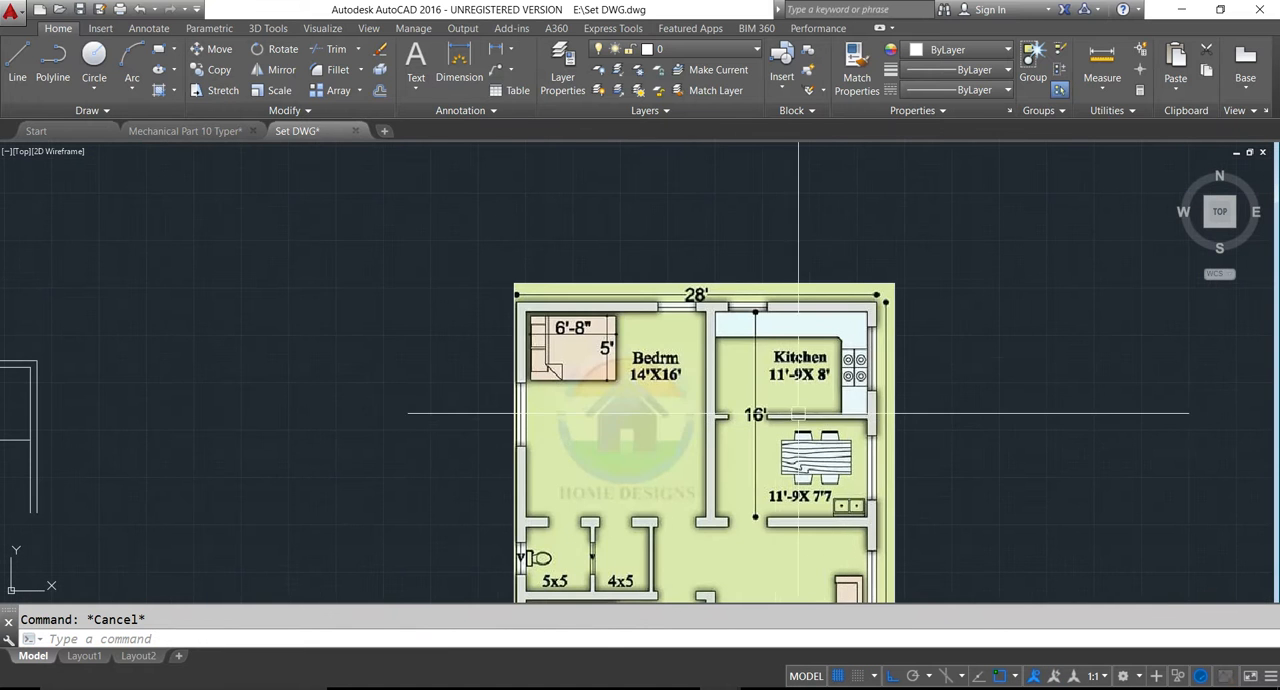
scroll(812, 425, "up", 4)
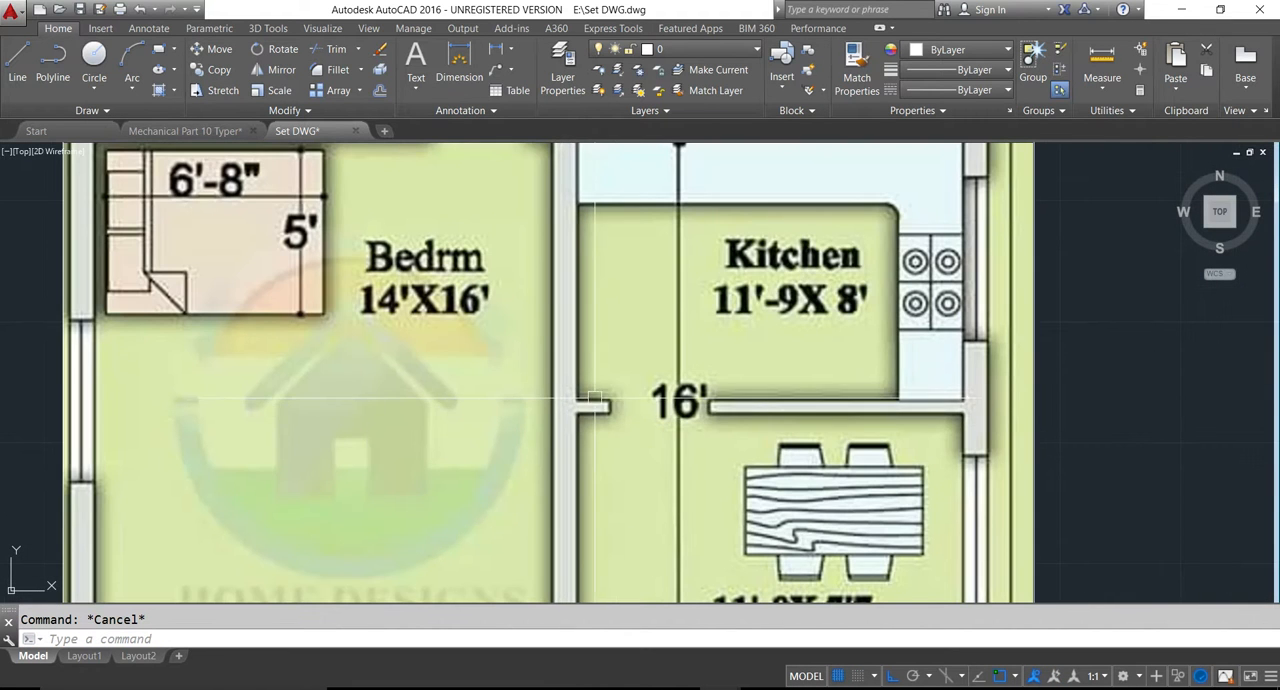
scroll(917, 398, "down", 3)
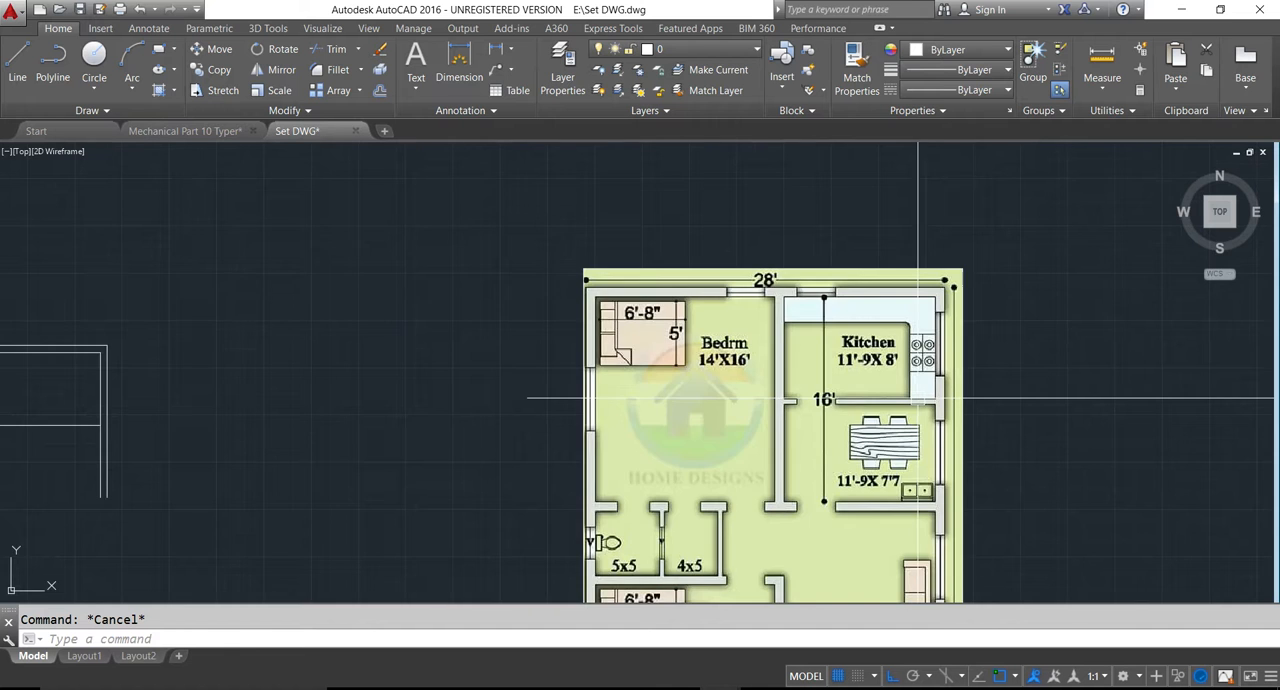
scroll(917, 398, "down", 4)
scroll(586, 437, "up", 4)
type("o")
key("Return")
type("4")
key("Return")
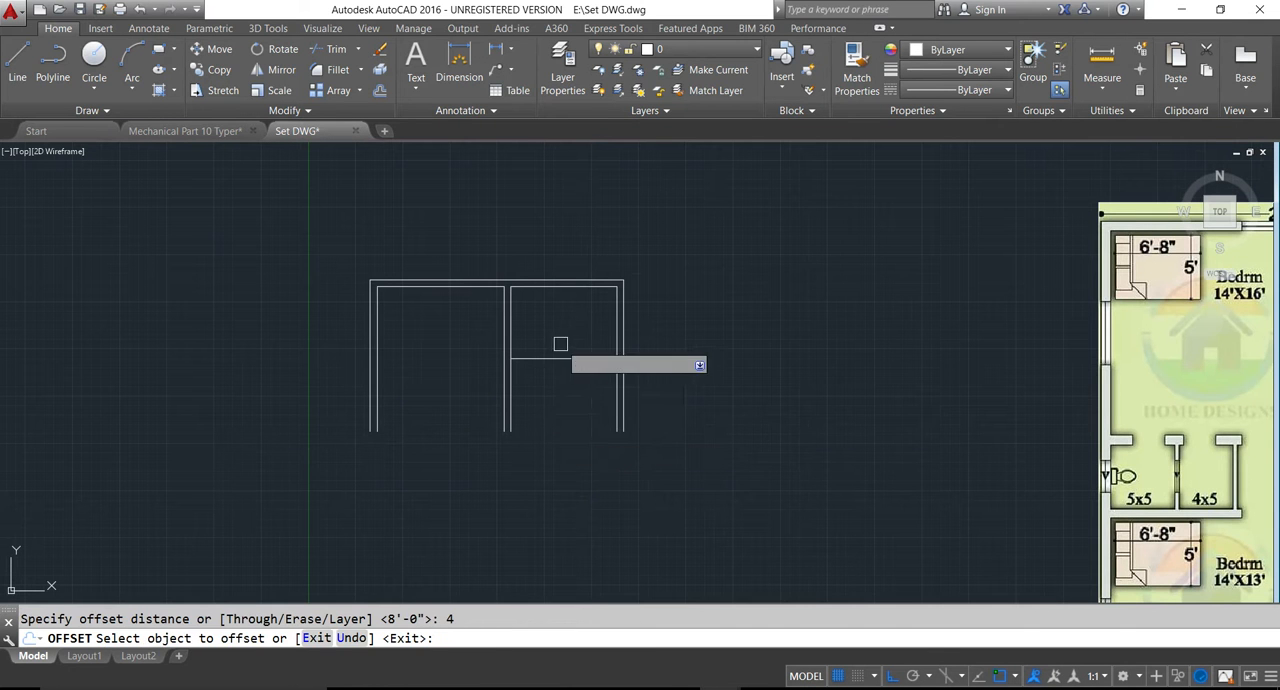
left_click(558, 358)
left_click(557, 405)
key("Escape")
key("Escape")
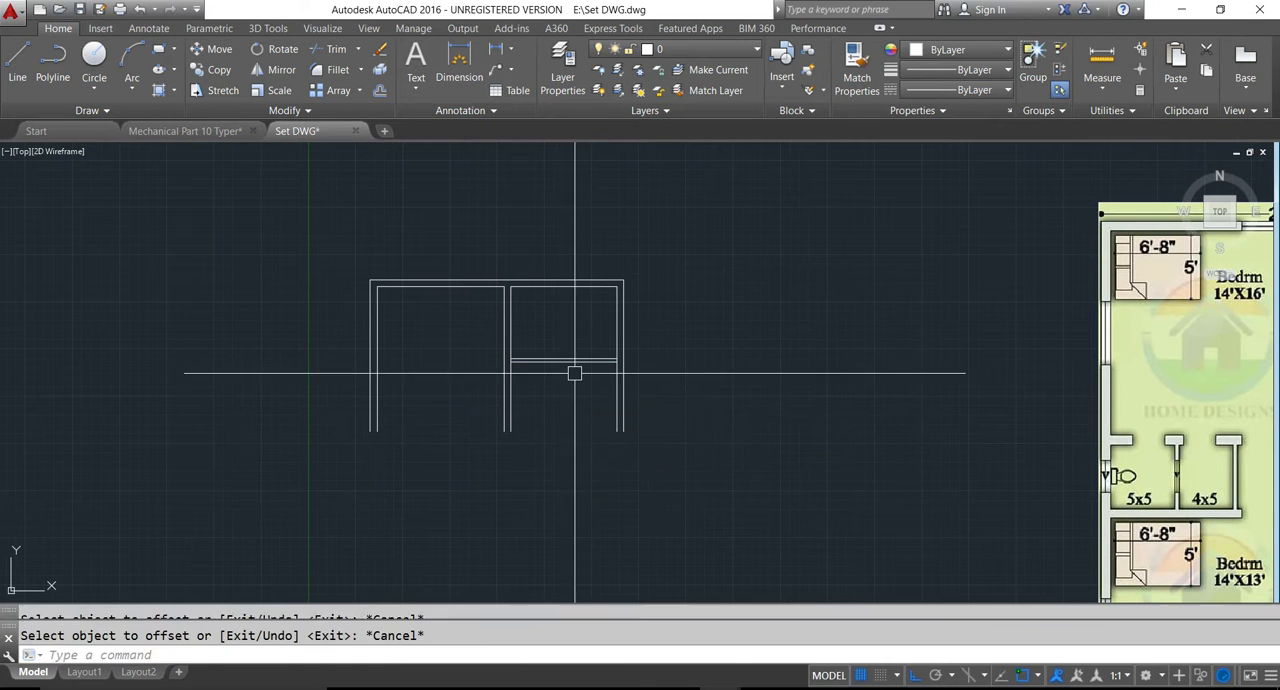
- Offset the partition's lower line 7'7" downward for the depth of the dining area
scroll(674, 409, "down", 2)
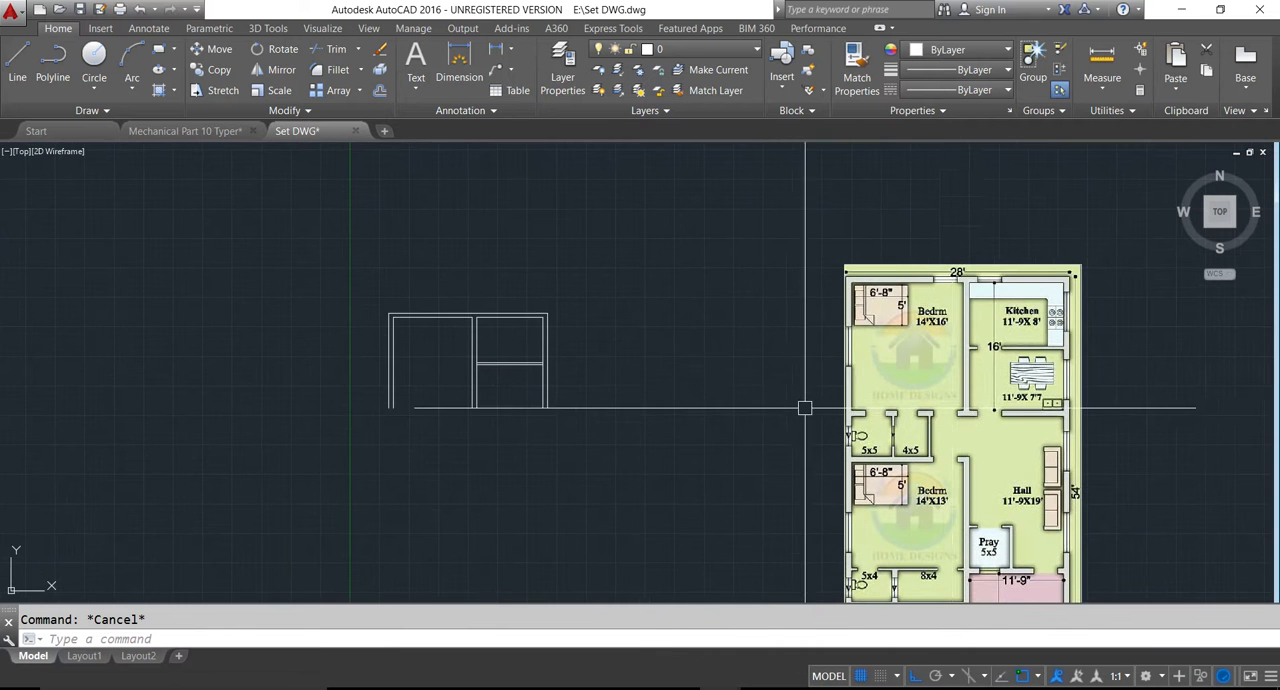
scroll(1065, 413, "up", 2)
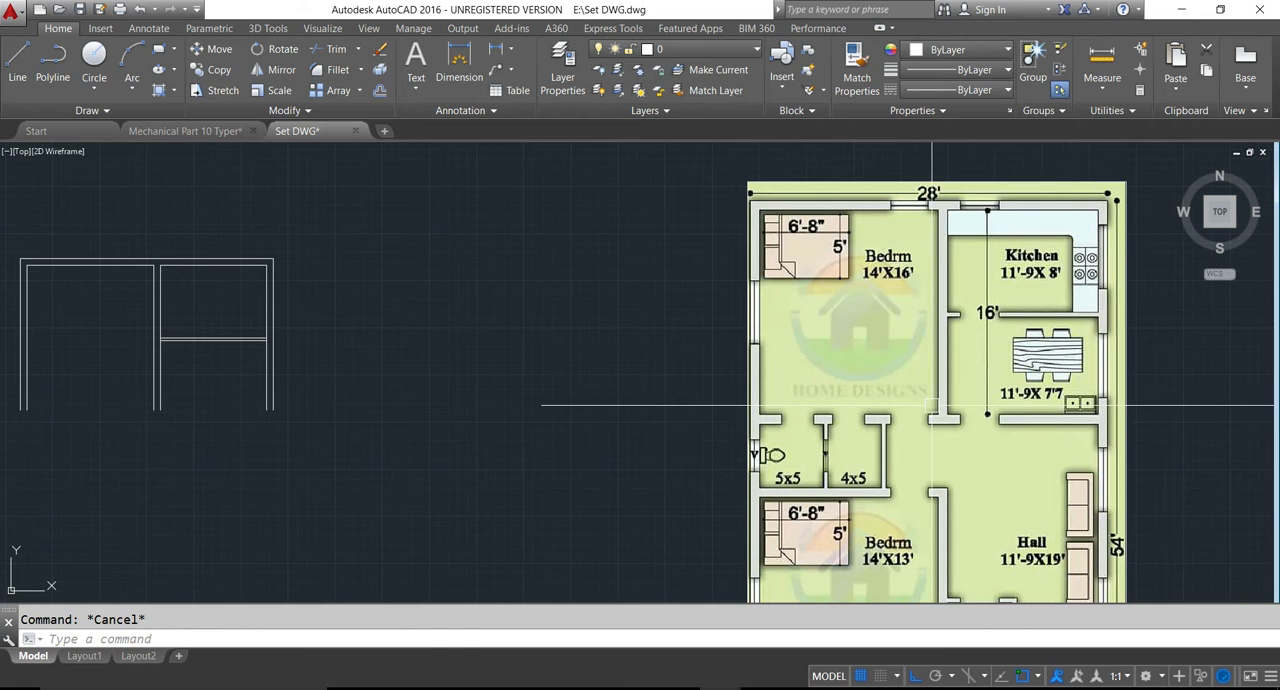
type("o")
key("Return")
type("7")
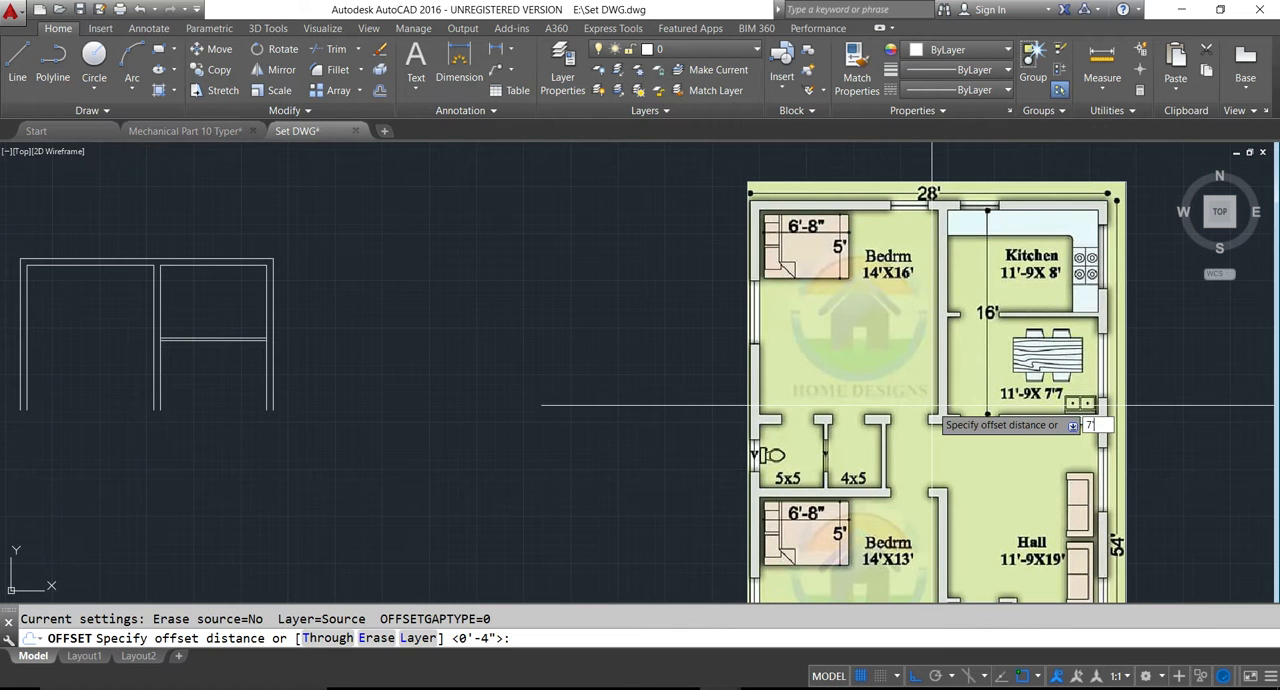
type("'7")
key("Return")
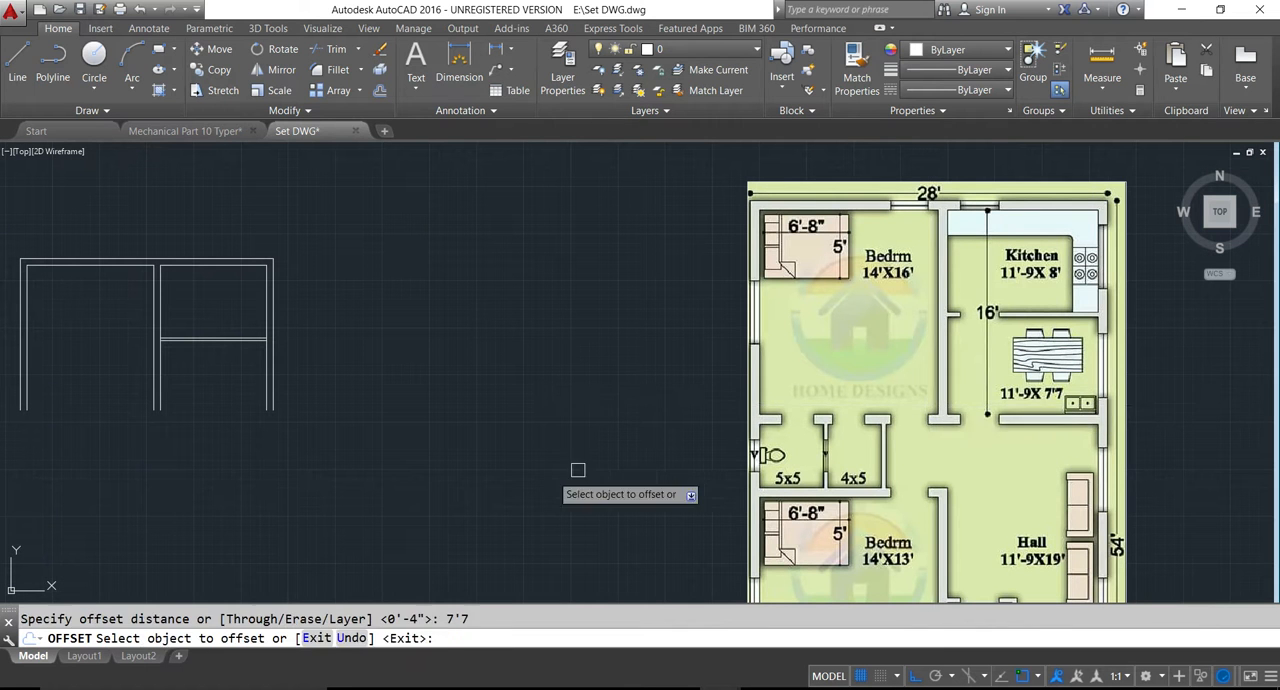
left_click(212, 346)
left_click(214, 434)
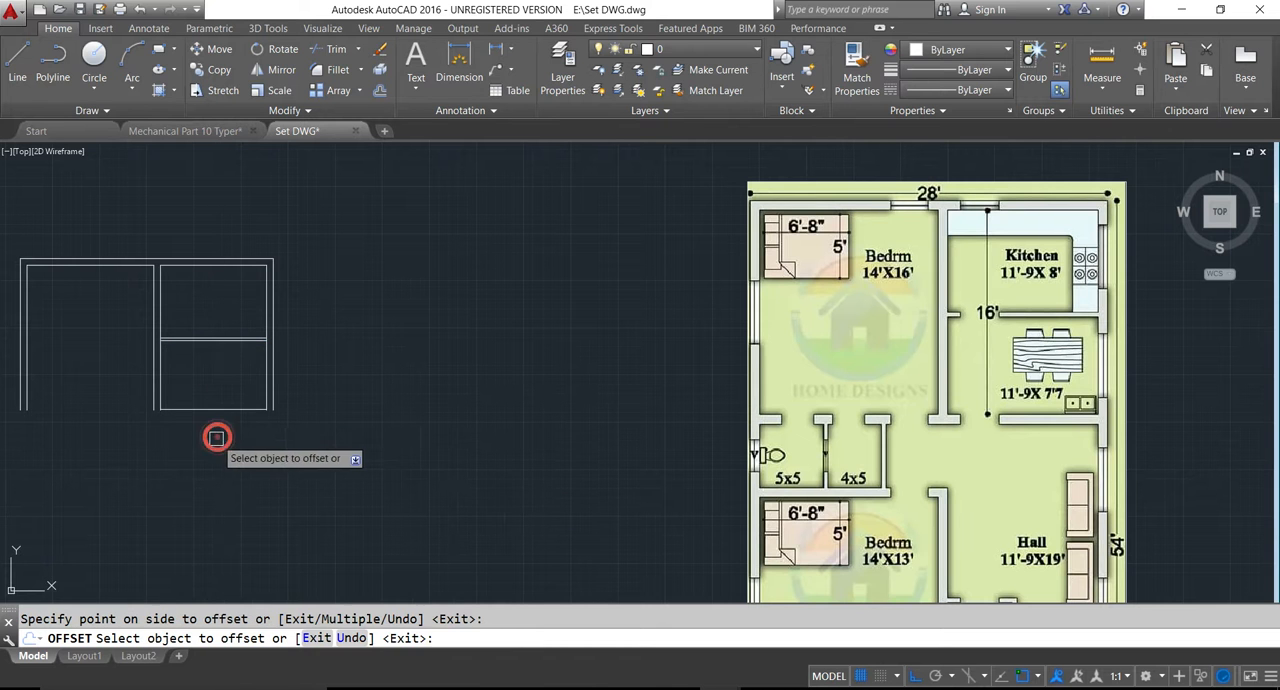
key("Escape")
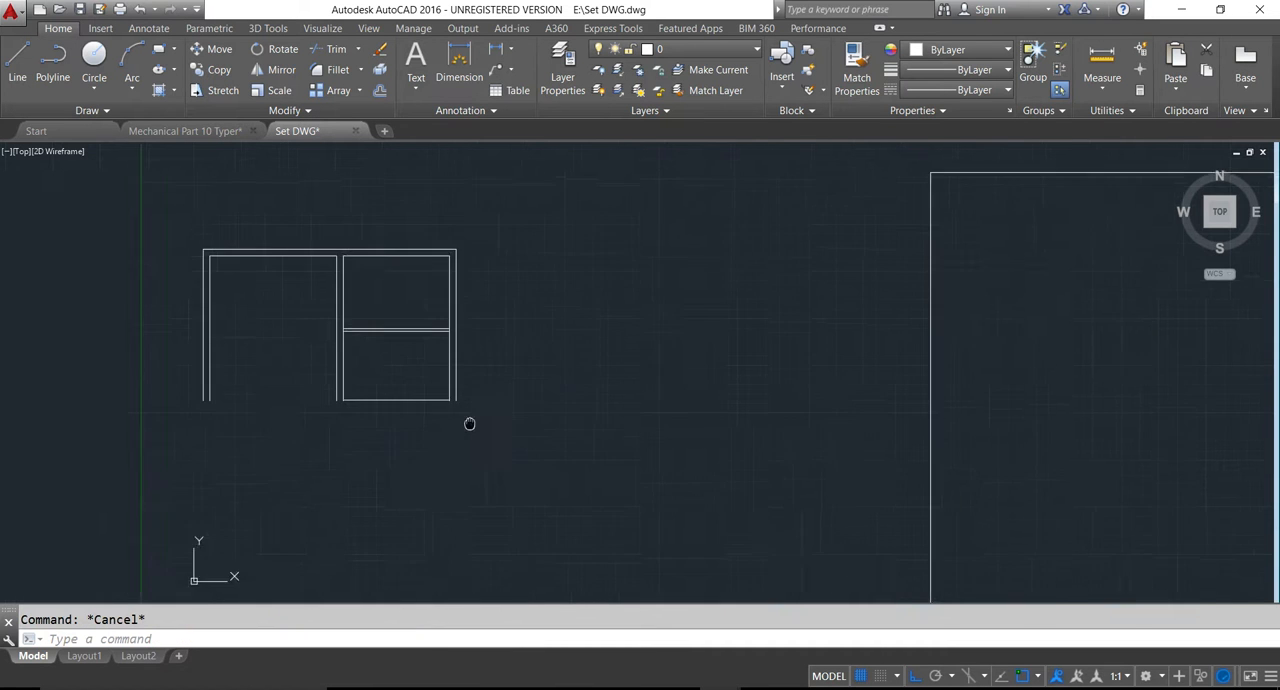
- Offset the dining area's bottom line 9" downward for the wall thickness
scroll(337, 423, "up", 2)
scroll(418, 423, "down", 3)
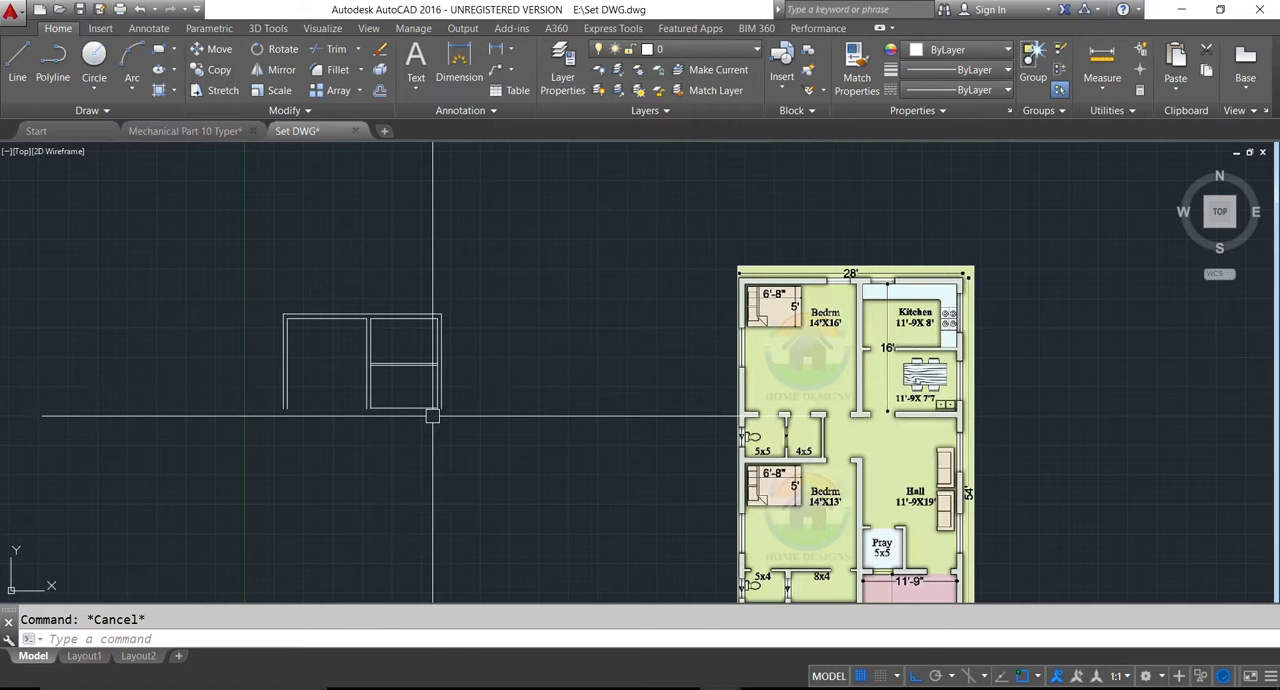
key("Return")
type("9")
key("Return")
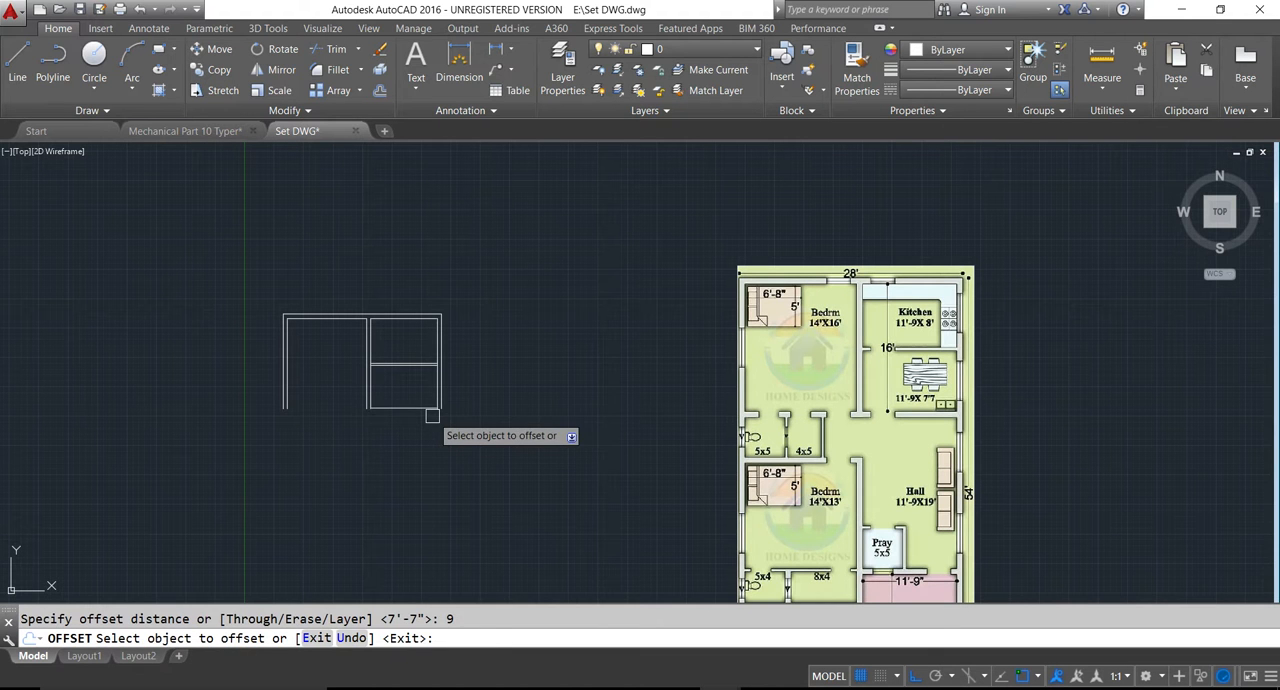
left_click(403, 408)
scroll(403, 432, "up", 3)
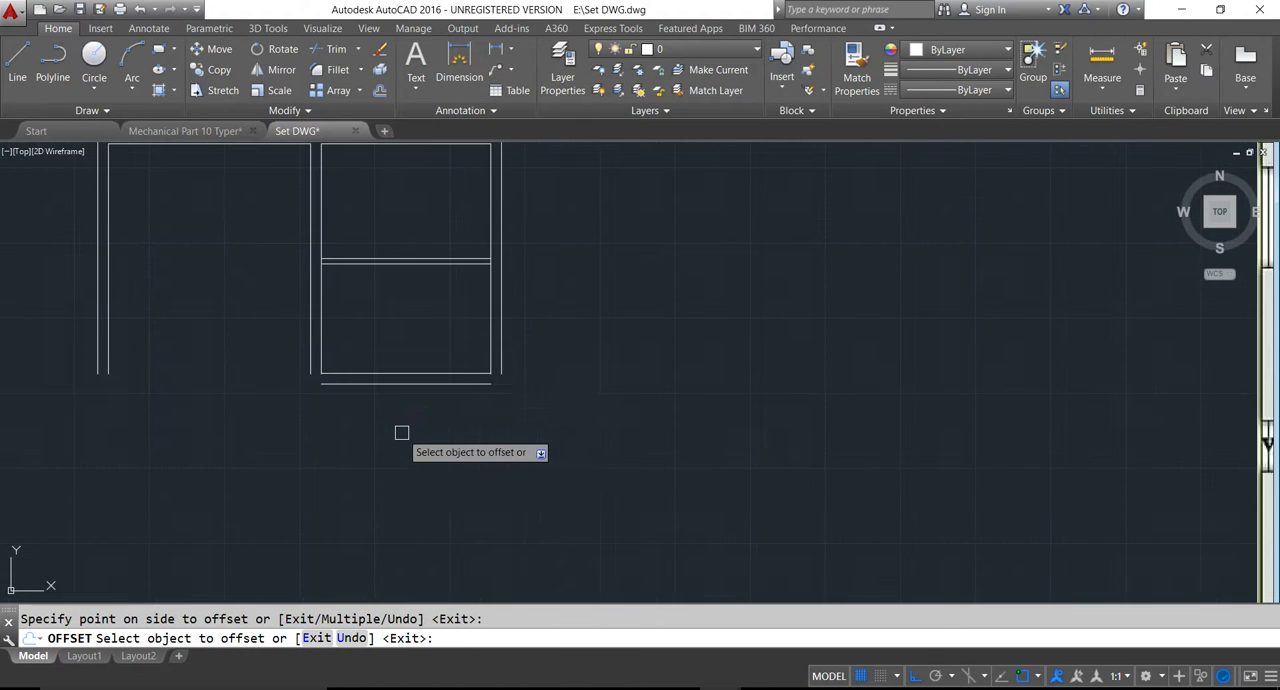
scroll(475, 403, "down", 4)
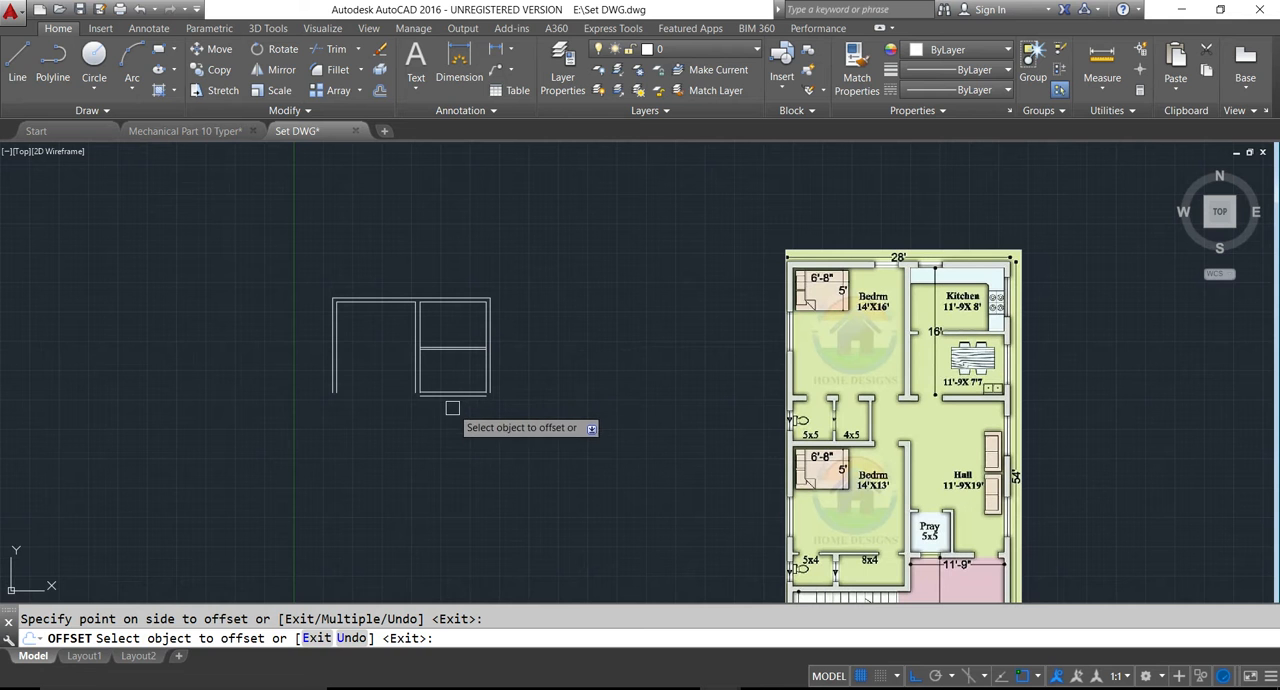
key("Escape")
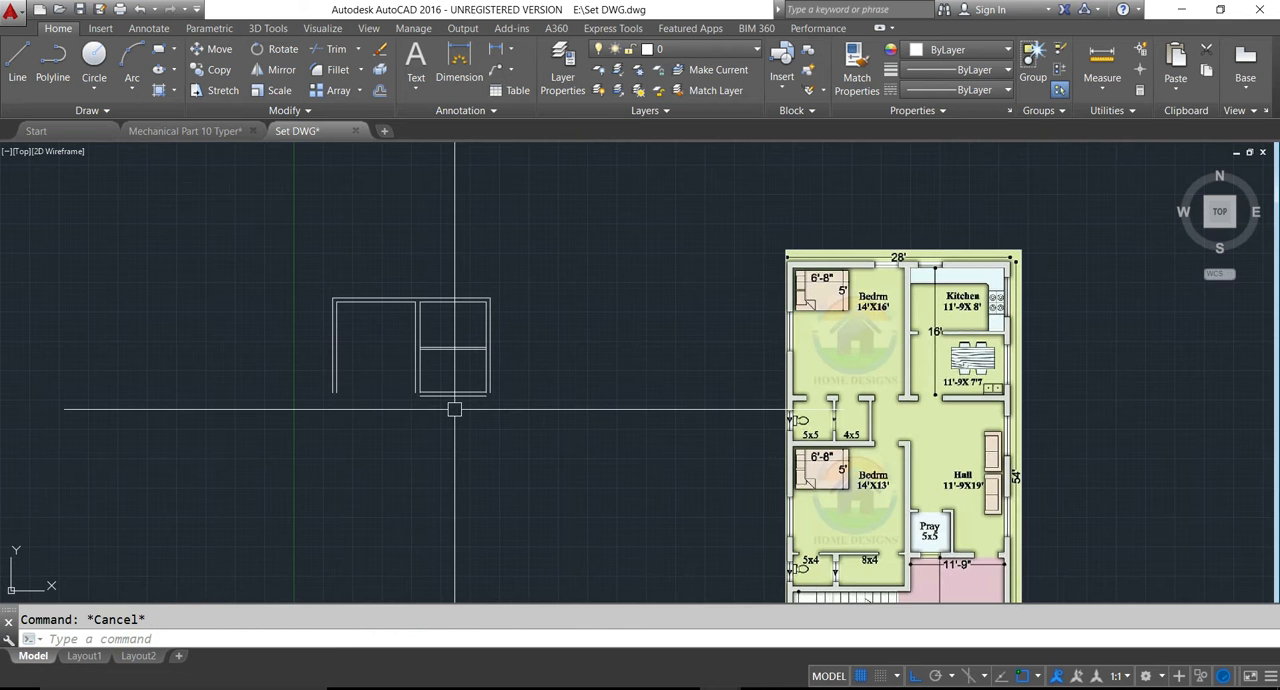
- Extend the dining area's inner bottom line leftward to the bedroom's left wall
type("e")
key("Return")
key("Return")
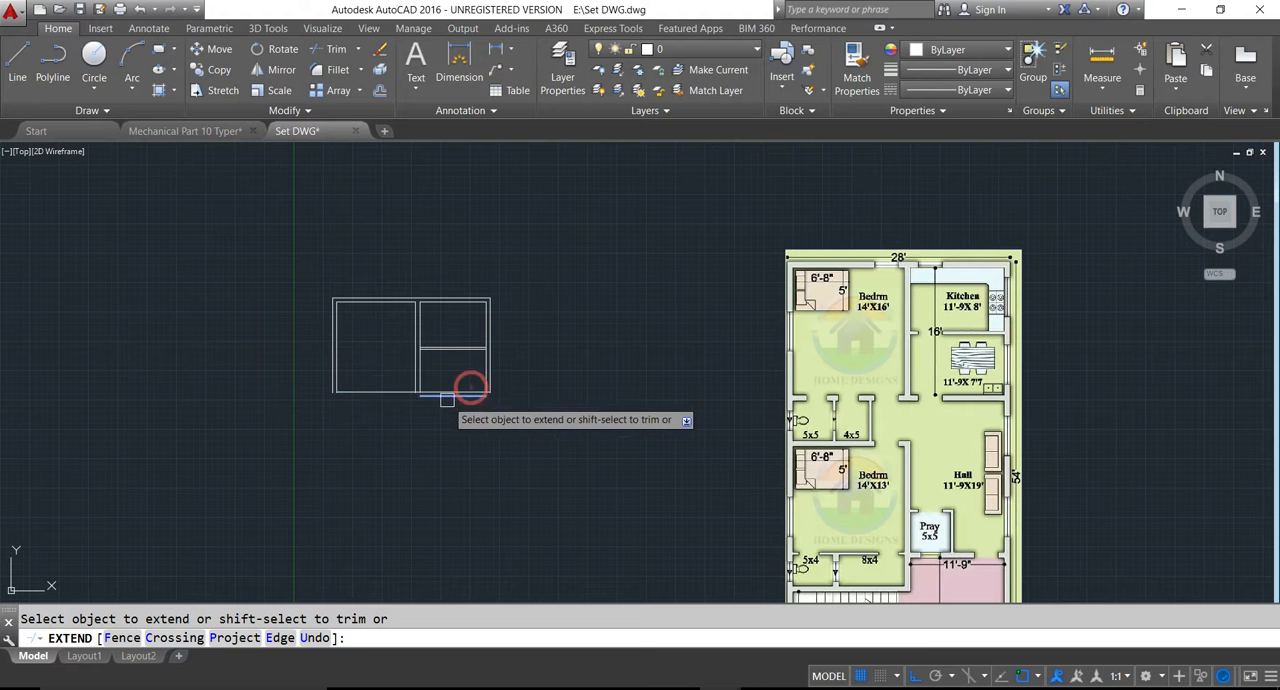
key("Escape")
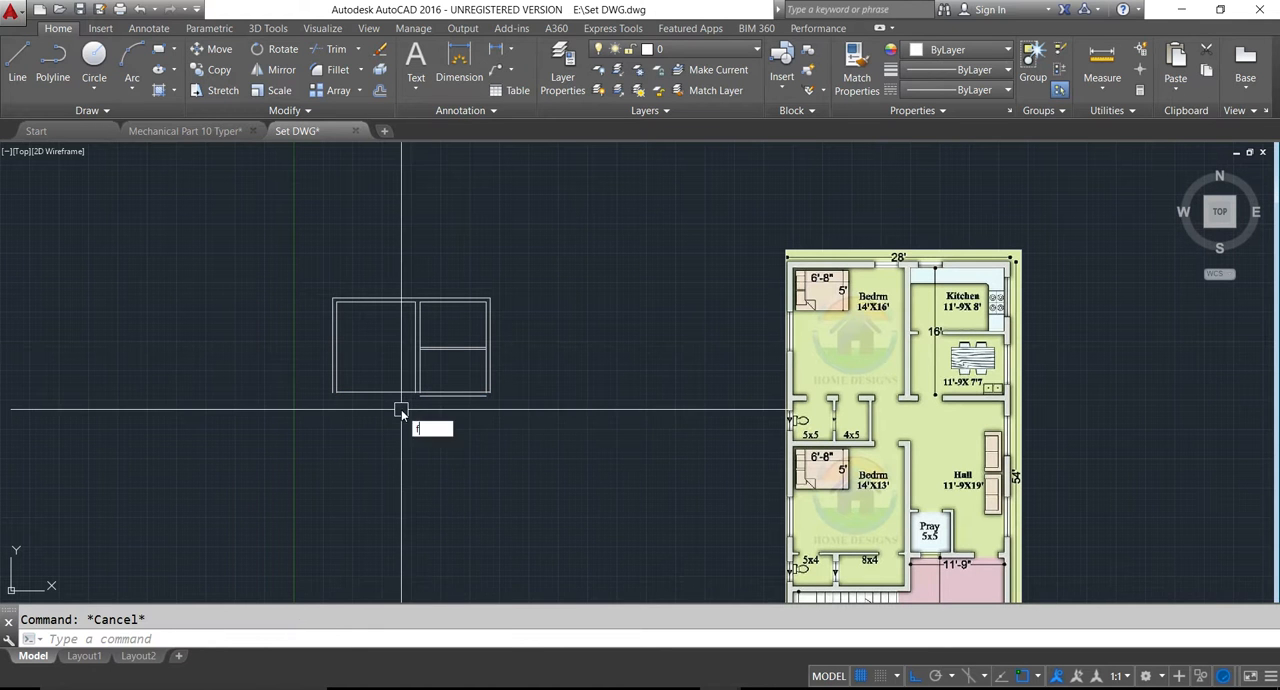
- Fillet the outer bottom wall line with the left and right outer wall lines to close both corners at radius 0
type("f")
key("Return")
left_click(424, 400)
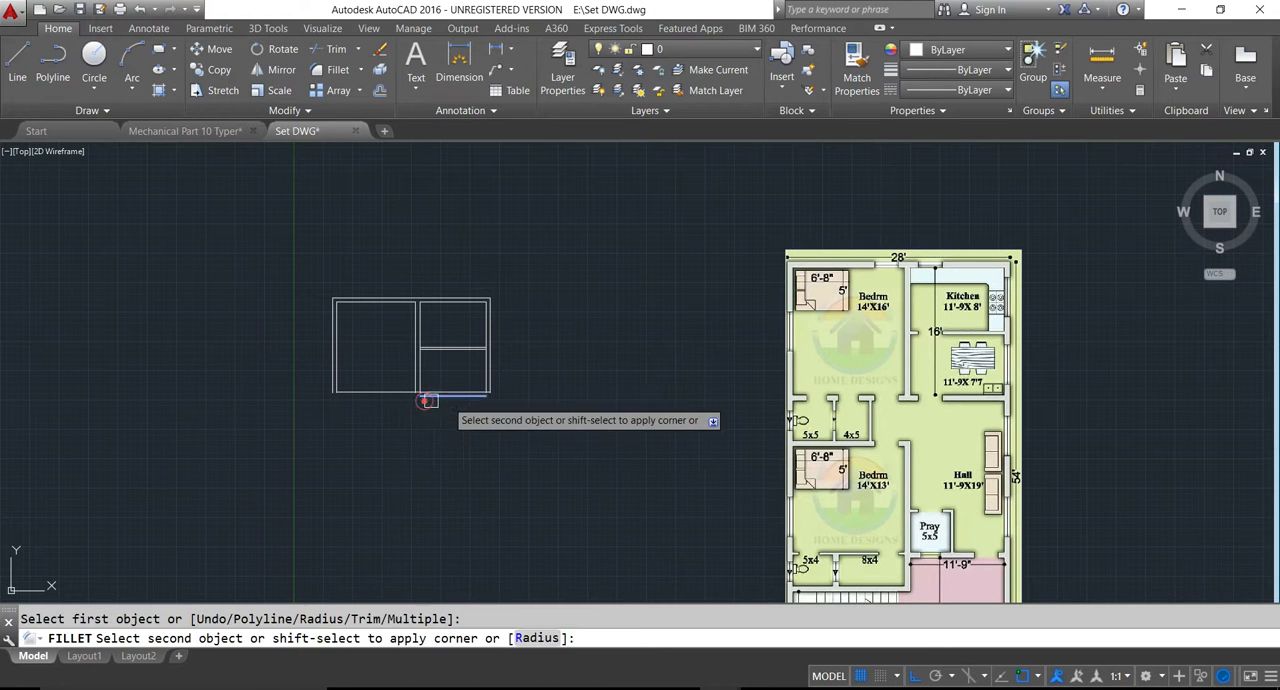
left_click(328, 381)
key("Return")
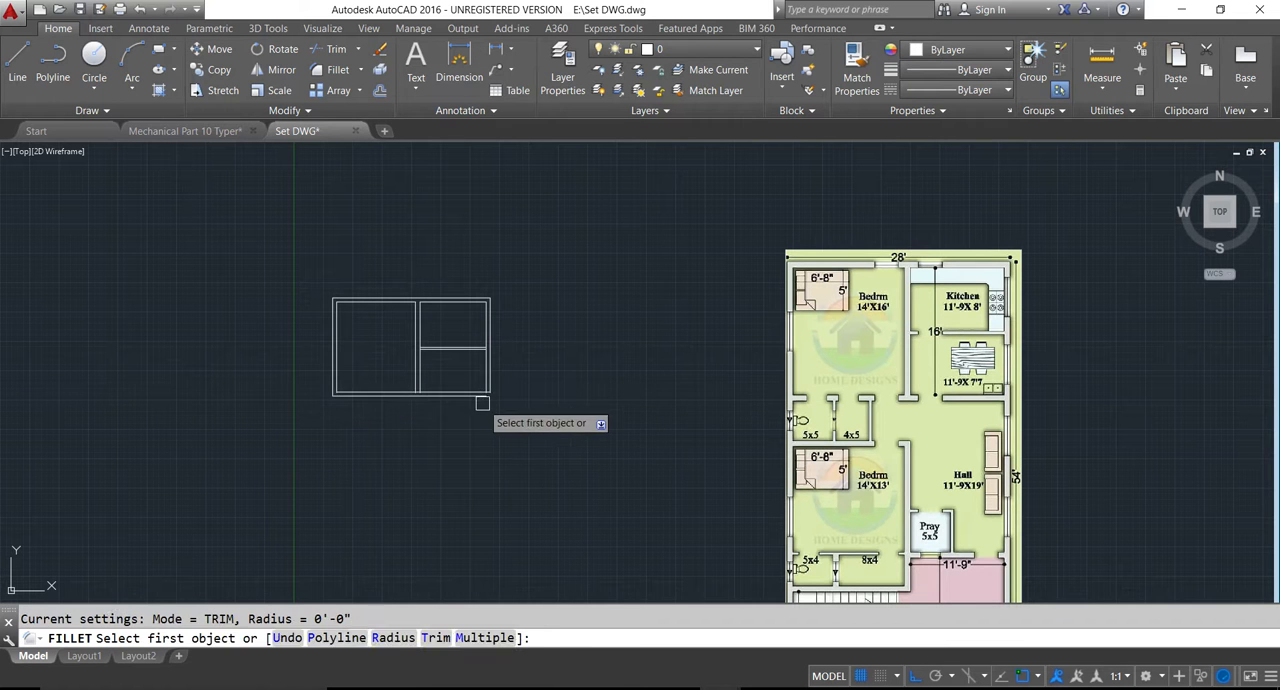
left_click(480, 399)
left_click(495, 387)
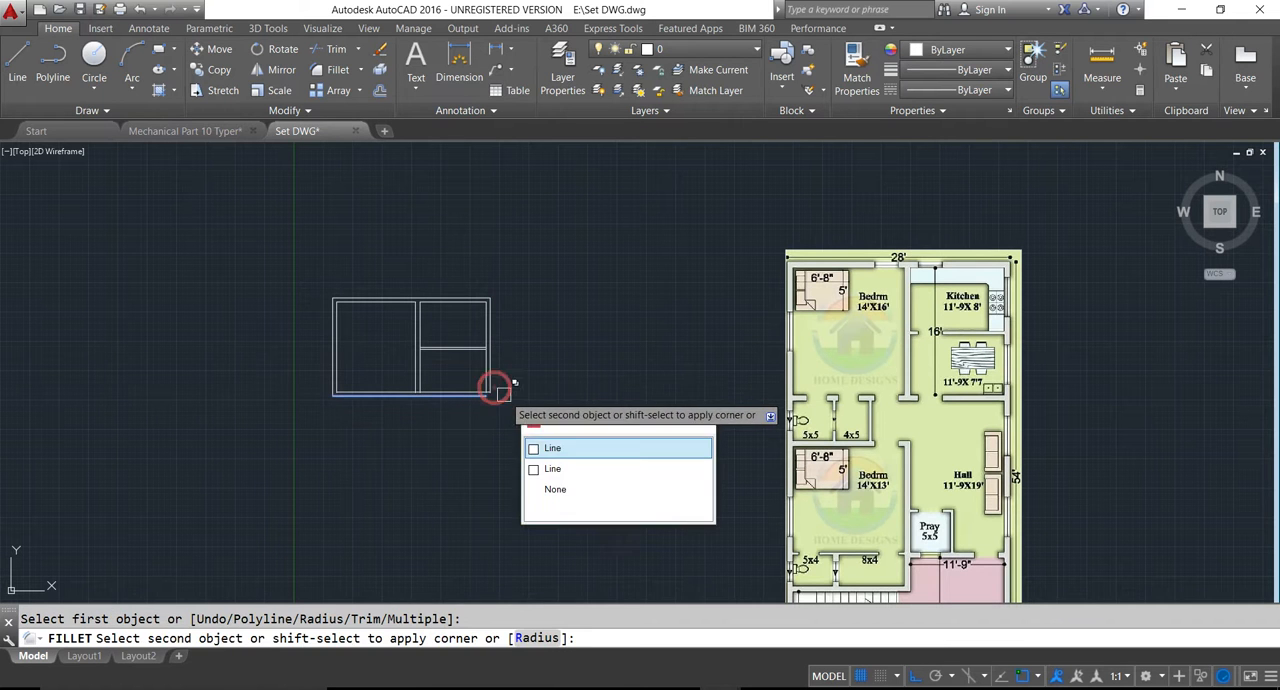
left_click(548, 447)
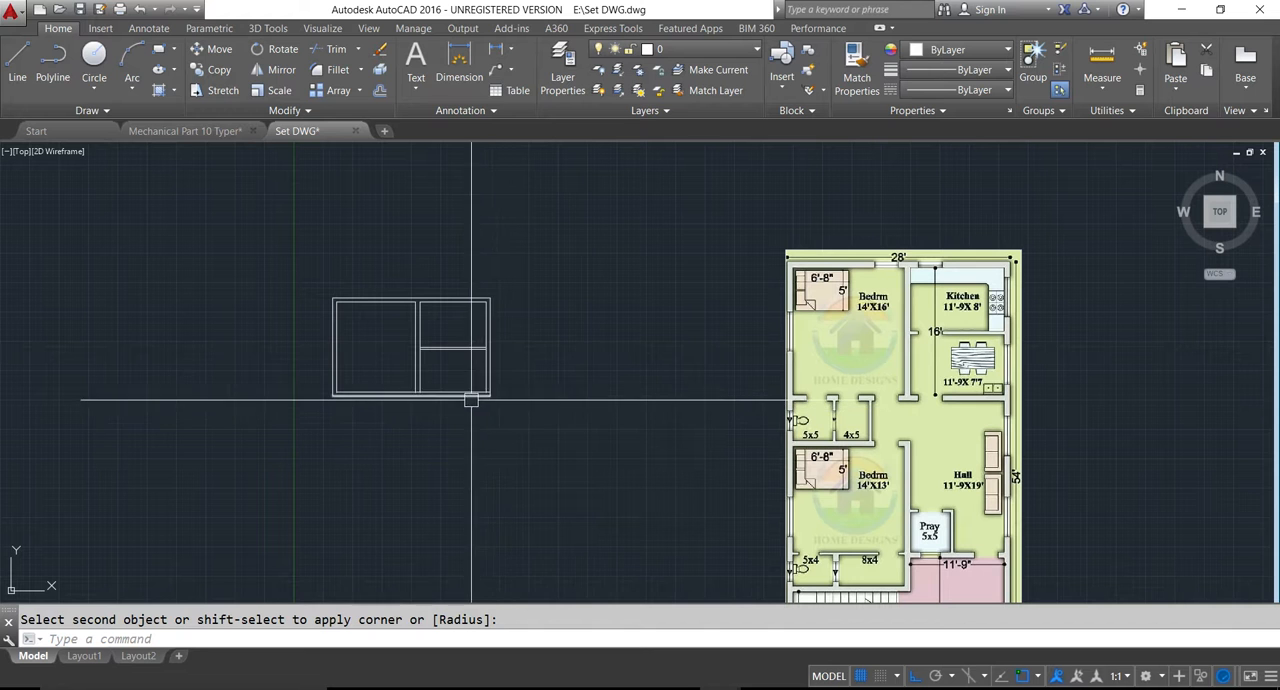
key("Escape")
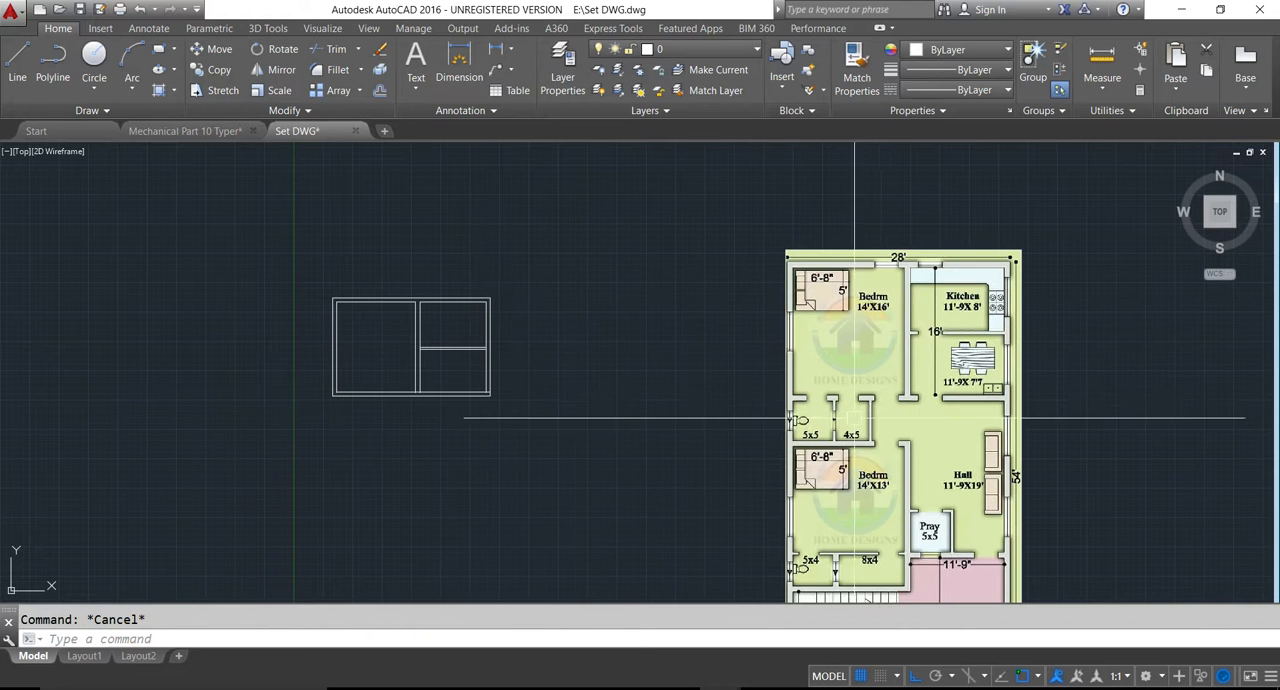
- Try to offset the outer bottom wall line 5' downward, following the 5x5 and 4x5 rooms in the reference plan
middle_click_drag(686, 346, 722, 365)
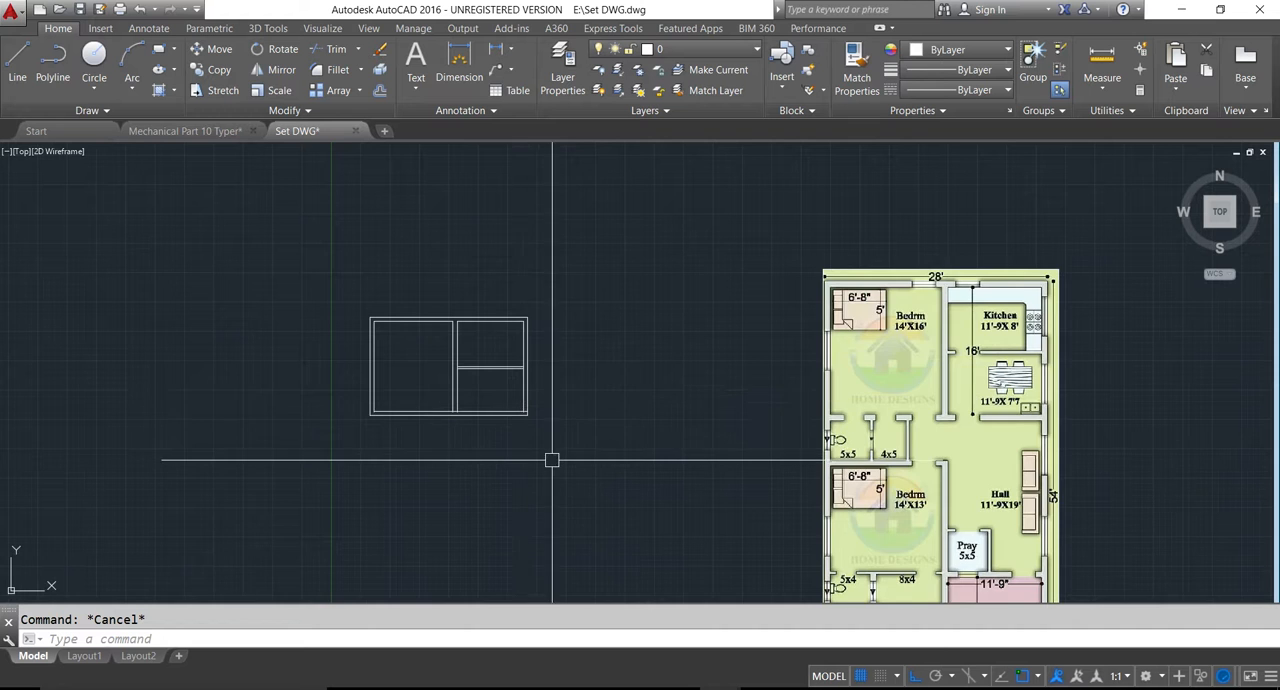
middle_click_drag(554, 454, 561, 418)
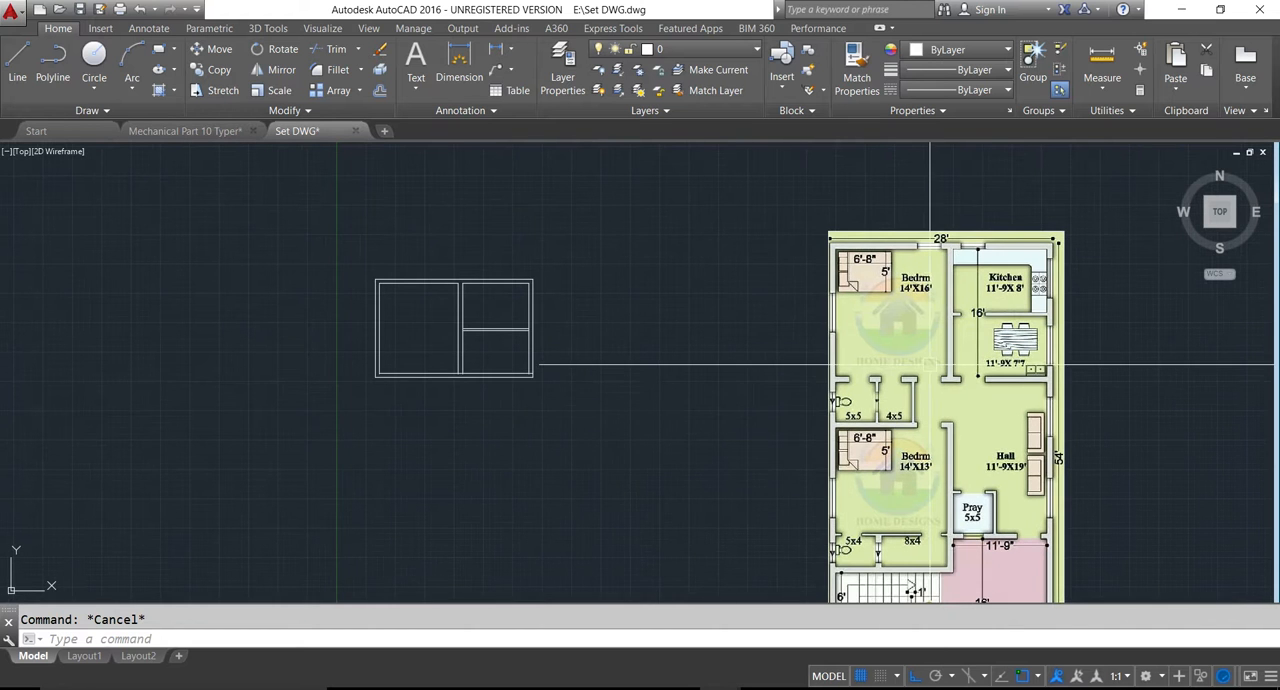
middle_click_drag(966, 340, 878, 366)
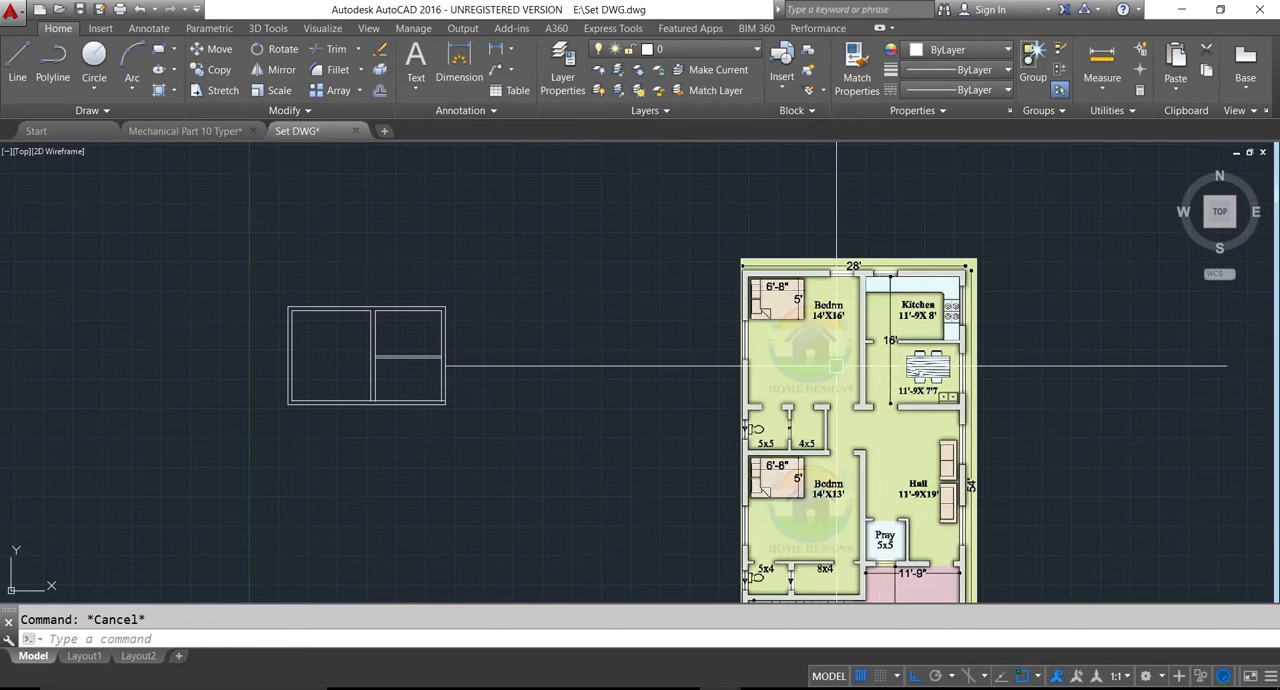
scroll(772, 452, "up", 2)
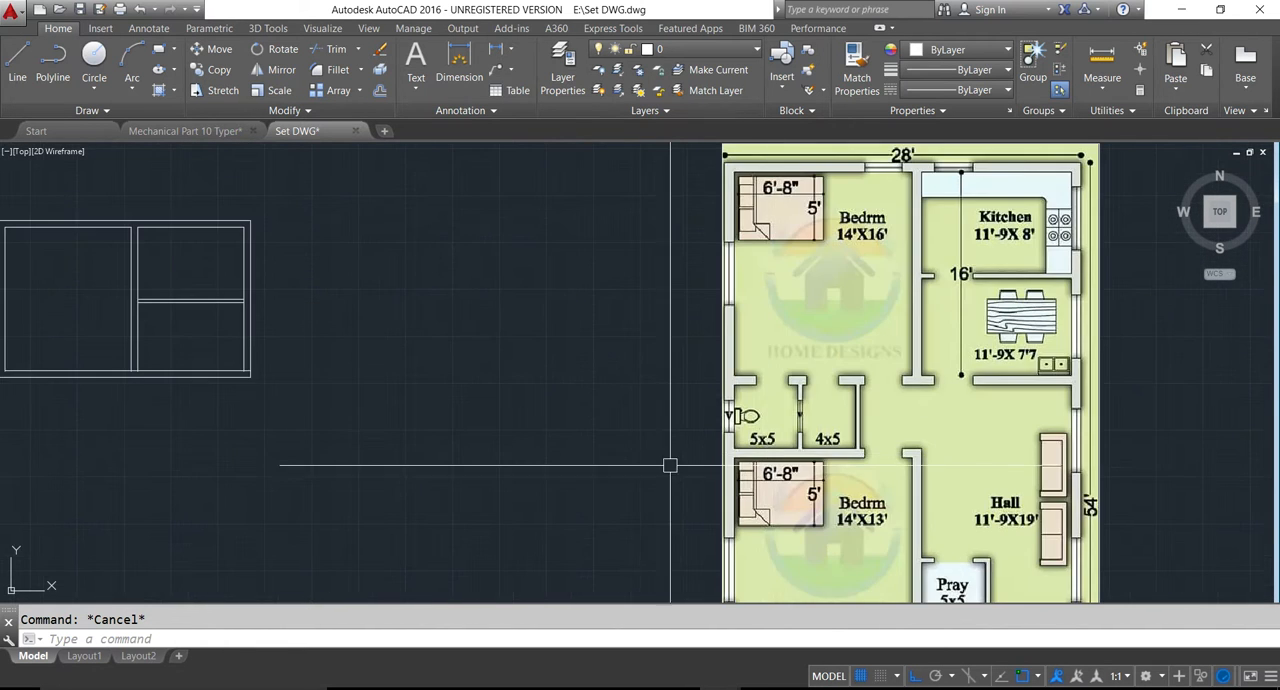
middle_click_drag(580, 460, 680, 440)
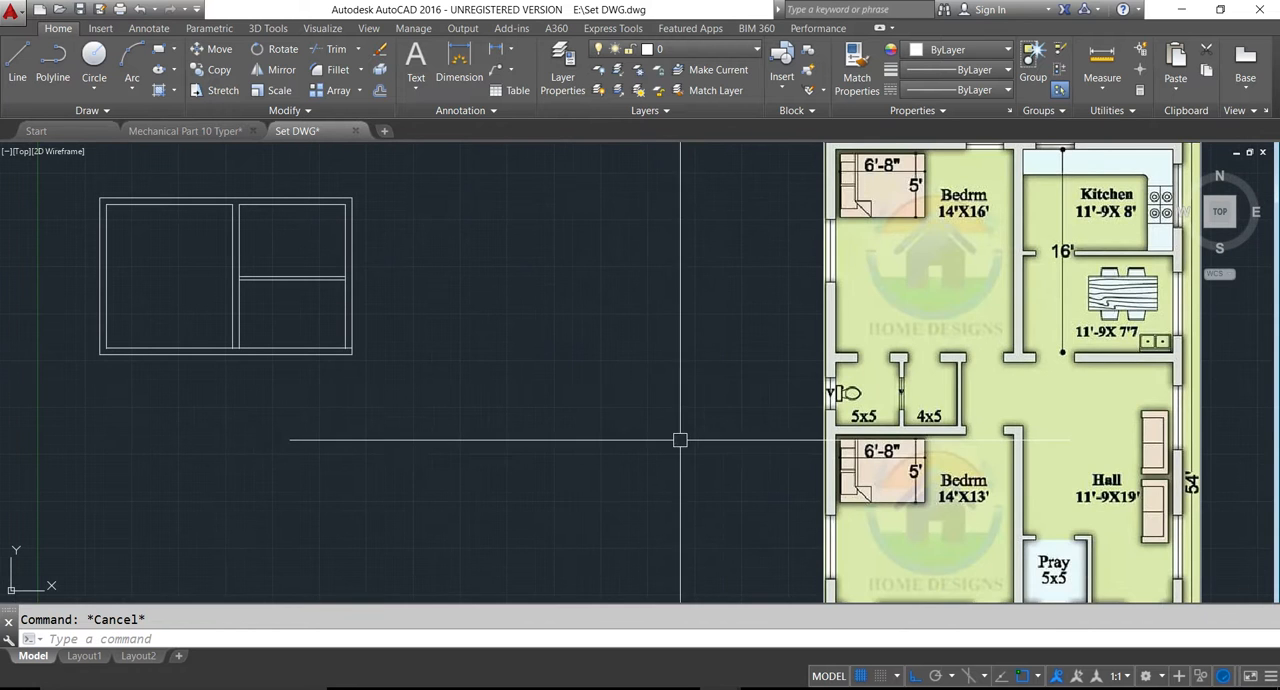
middle_click_drag(517, 417, 583, 400)
scroll(590, 400, "down", 2)
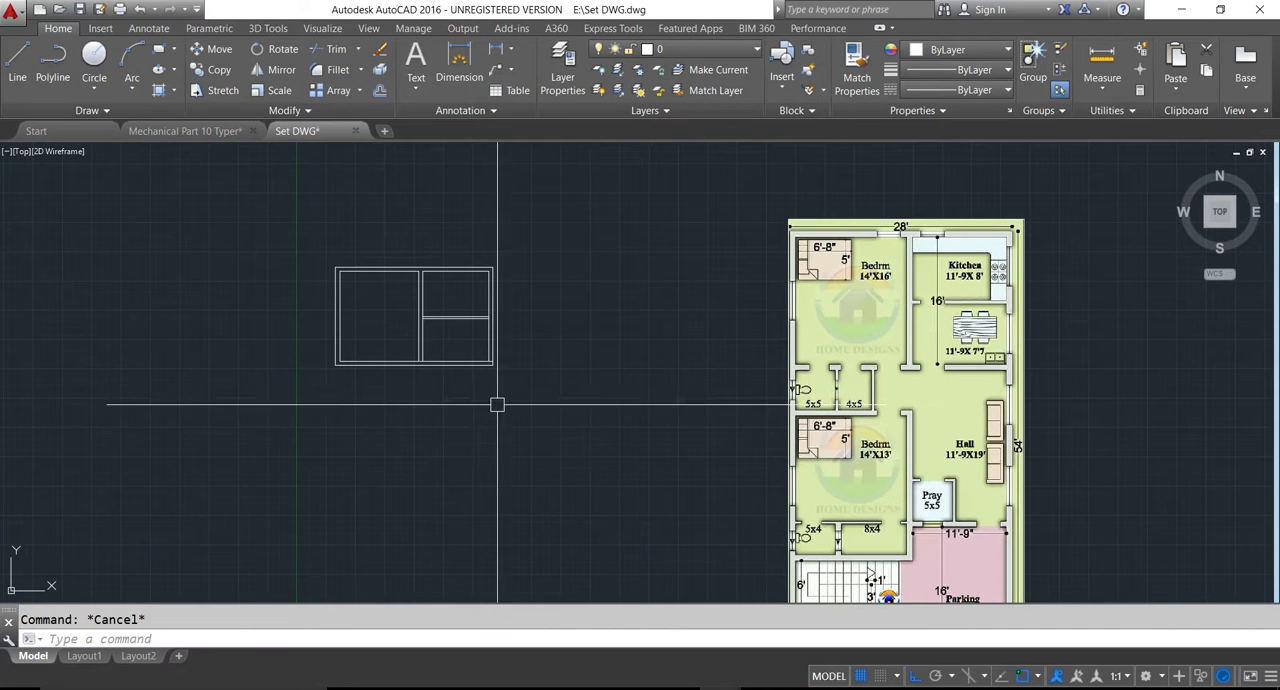
type("o")
key("Return")
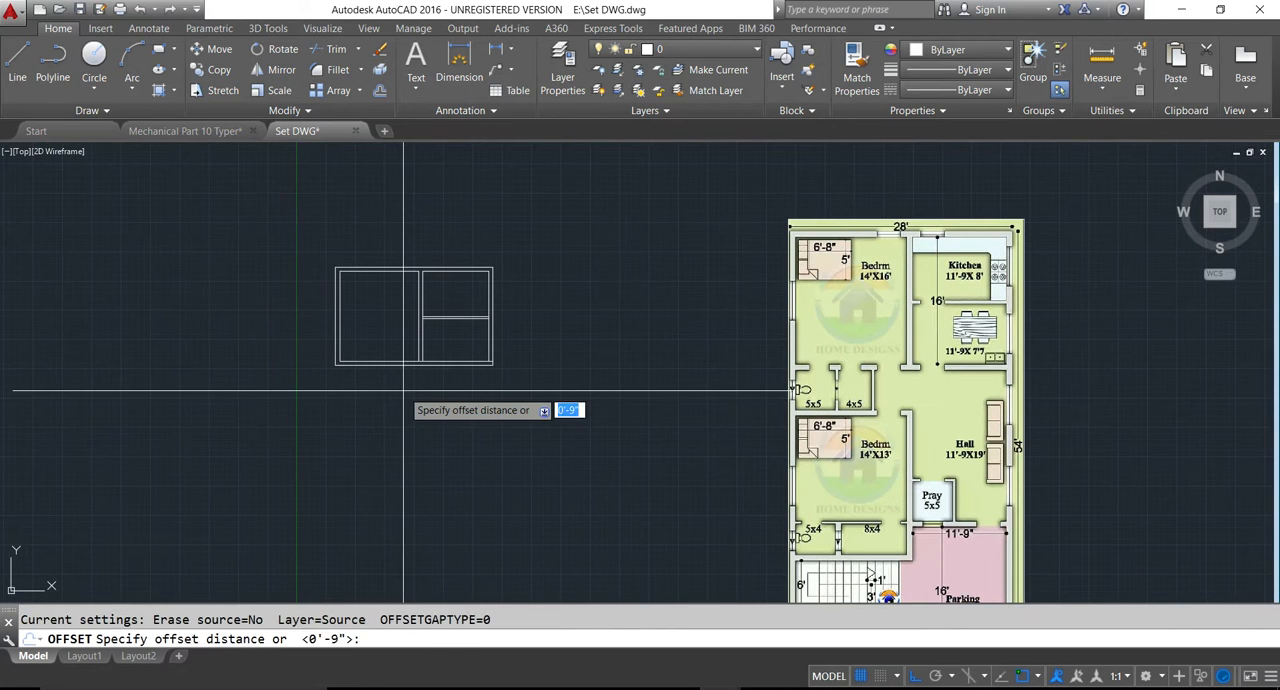
type("5")
key("Return")
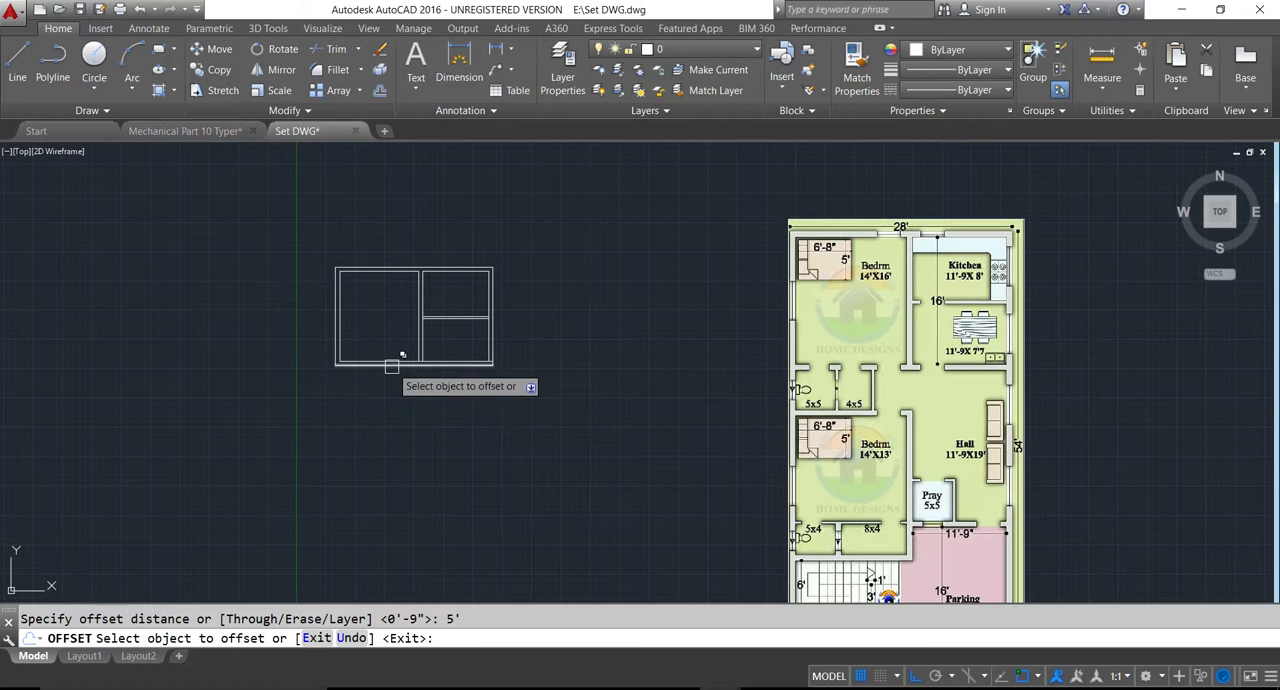
left_click(391, 366)
left_click(440, 423)
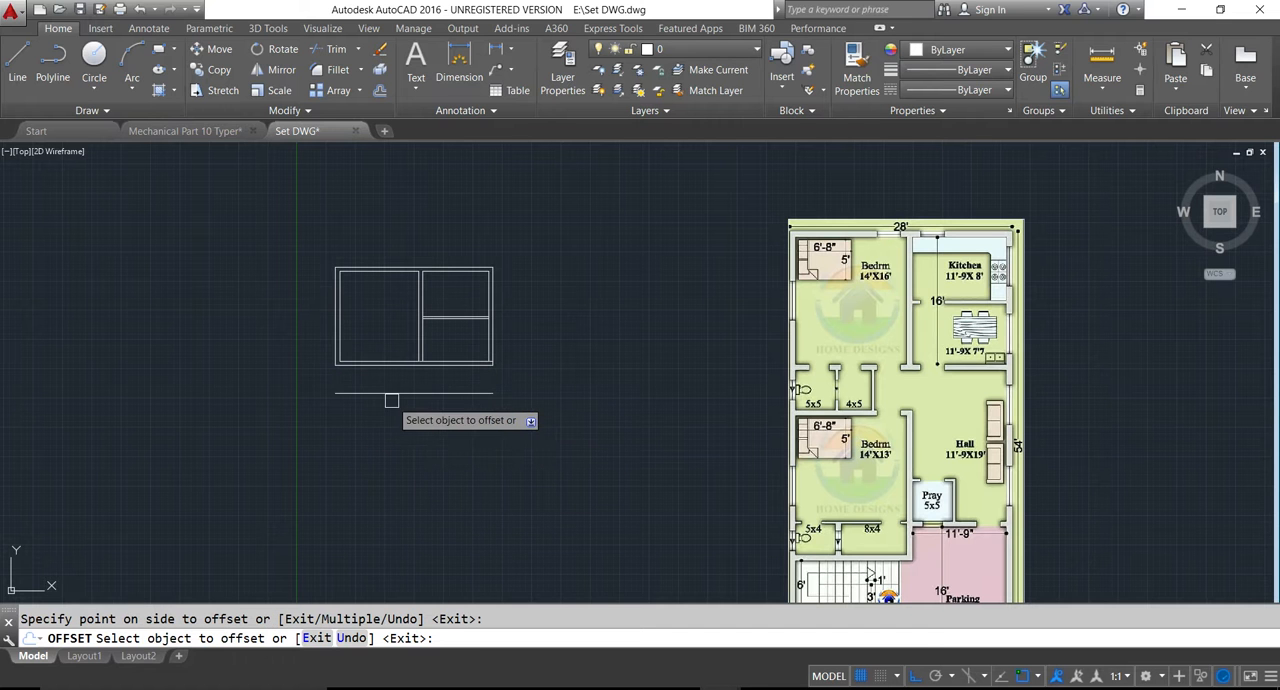
scroll(343, 374, "up", 4)
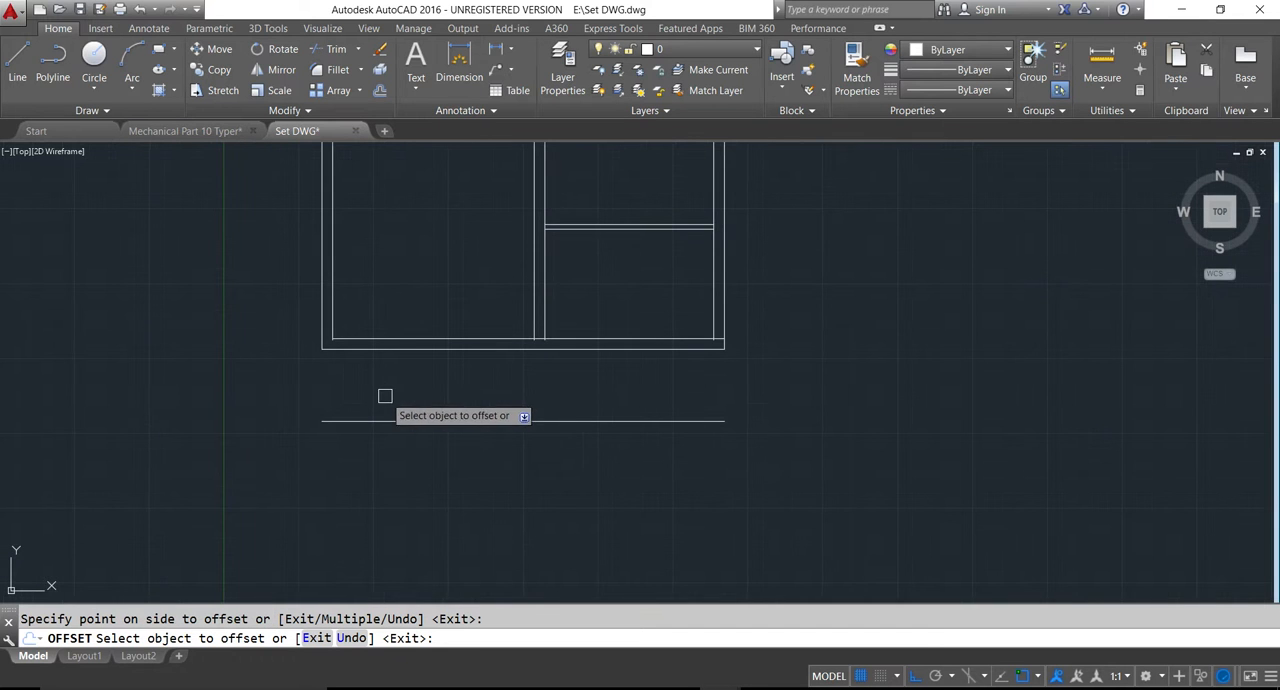
key("Escape")
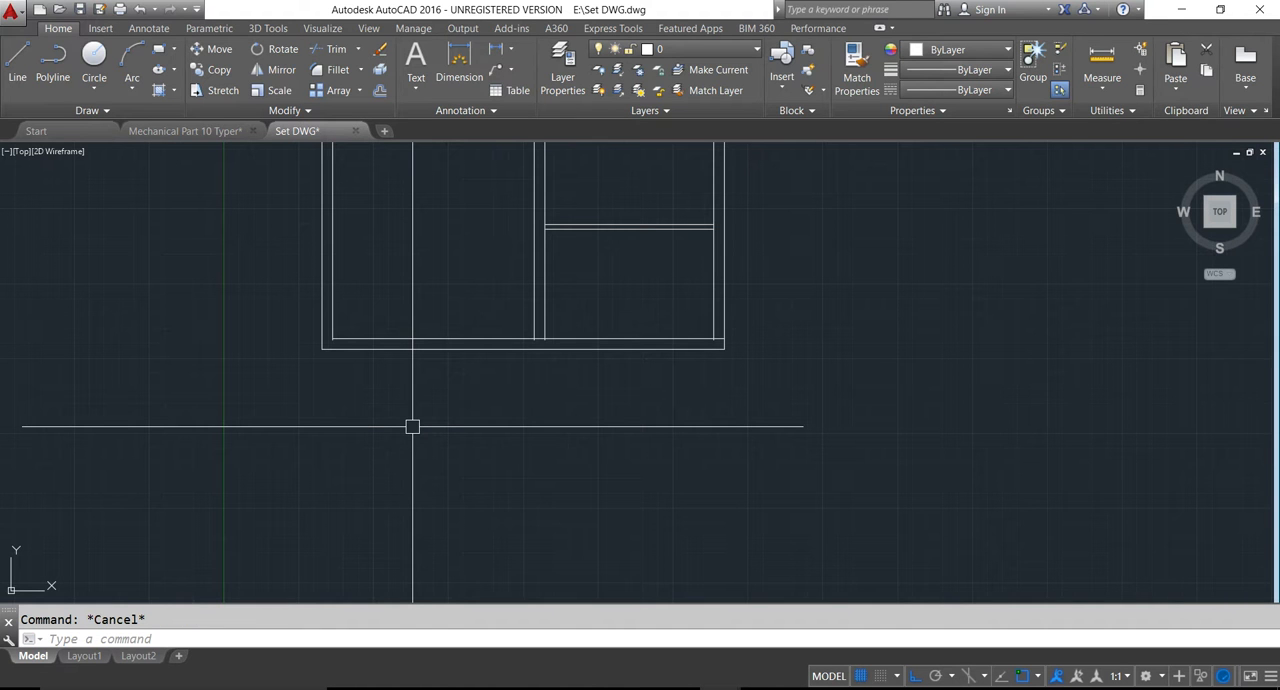
- Offset the outer bottom wall line 5' downward for the depth of the 5x5 and 4x5 rooms
type("o")
key("Return")
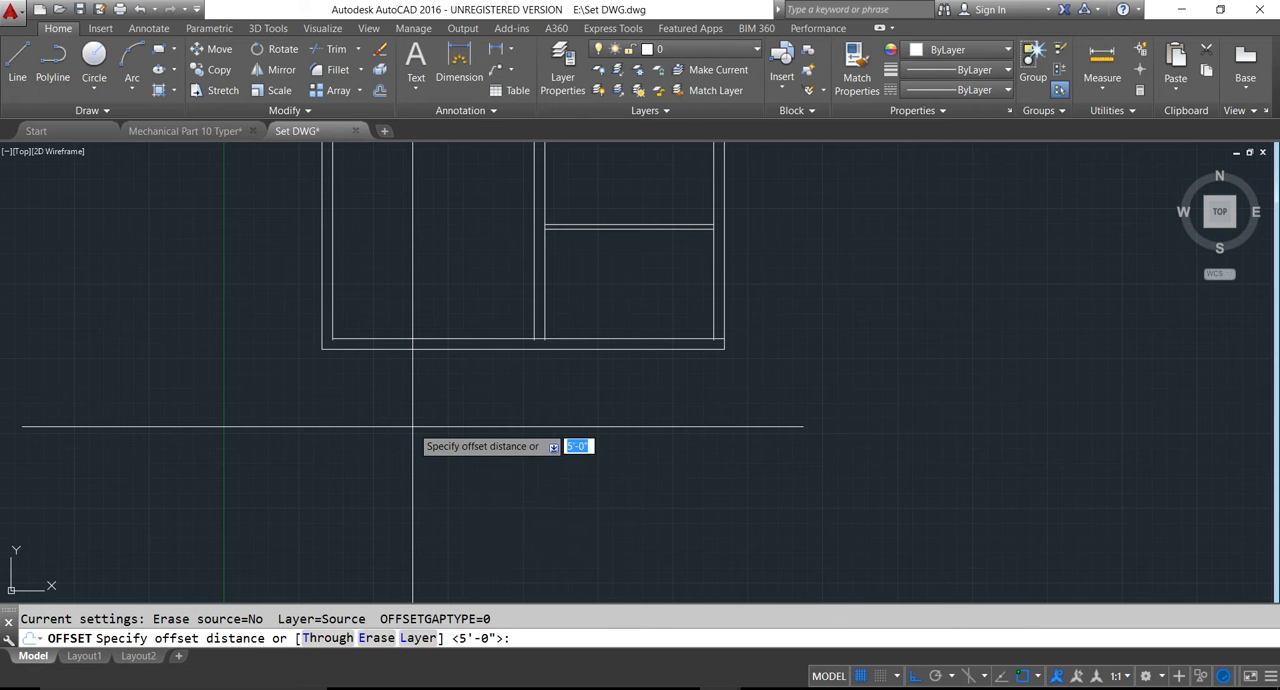
type("5'")
key("Return")
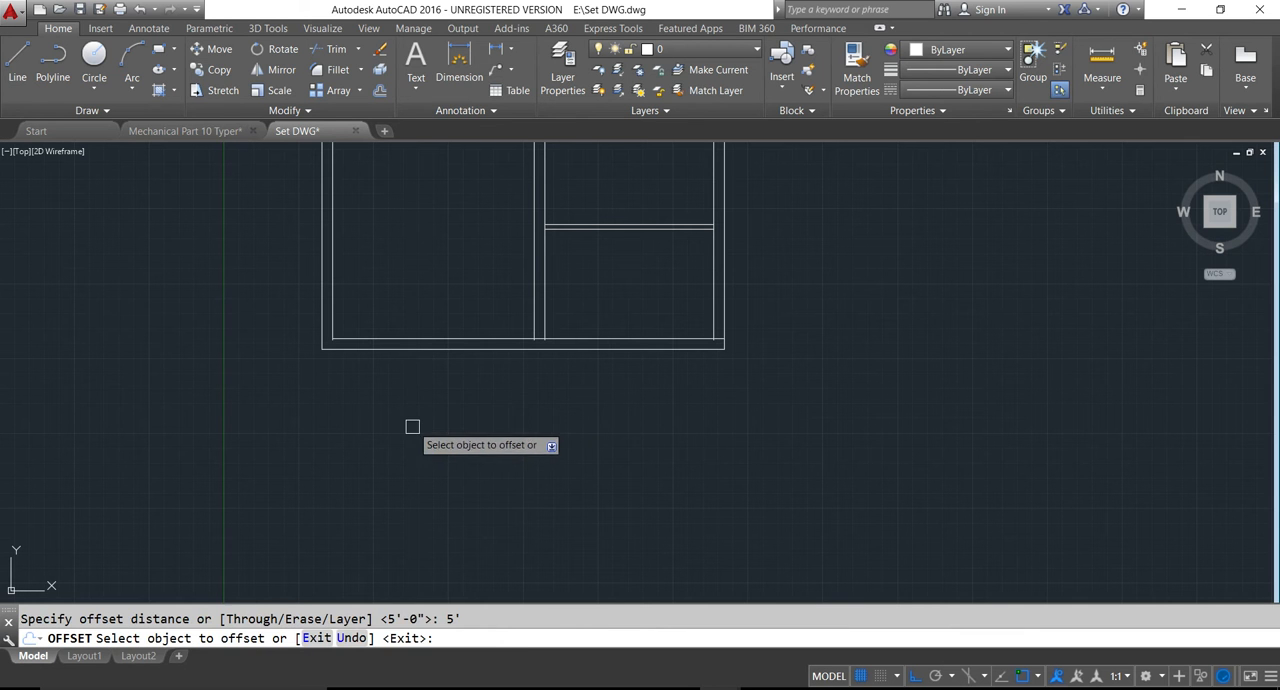
left_click(408, 346)
left_click(377, 421)
scroll(379, 420, "down", 2)
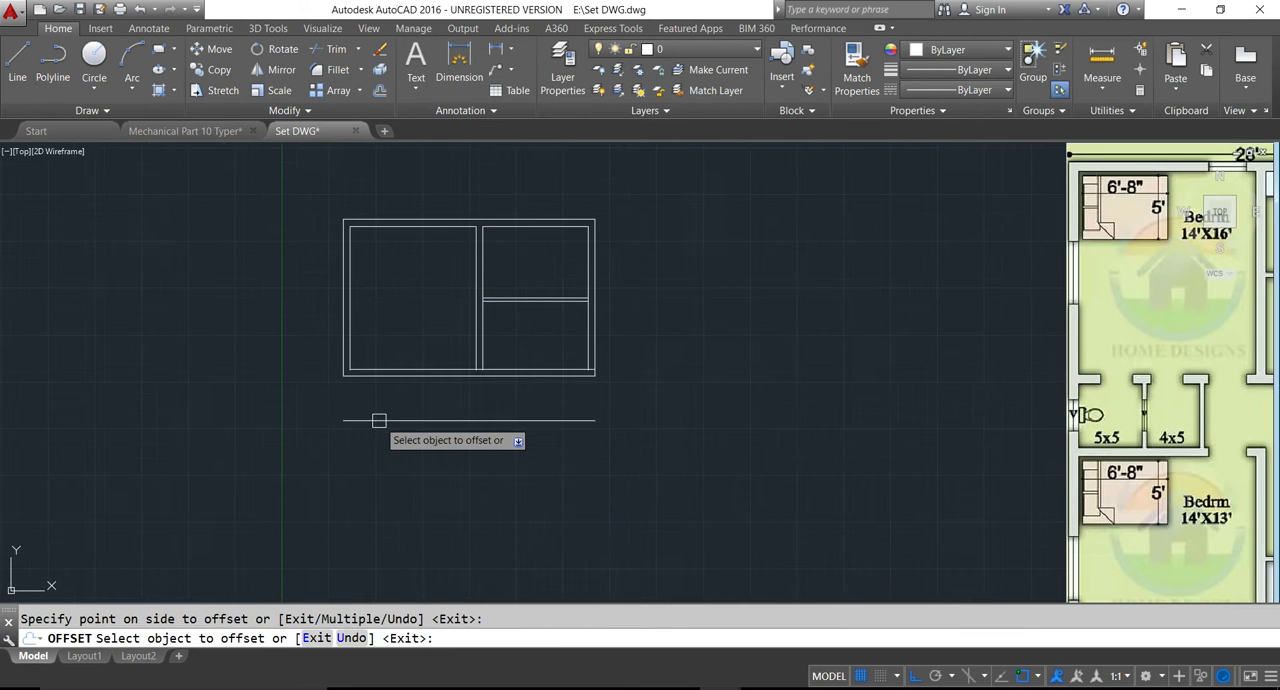
key("Escape")
- Offset the lowest horizontal line 9" downward for the wall thickness
scroll(434, 449, "down", 3)
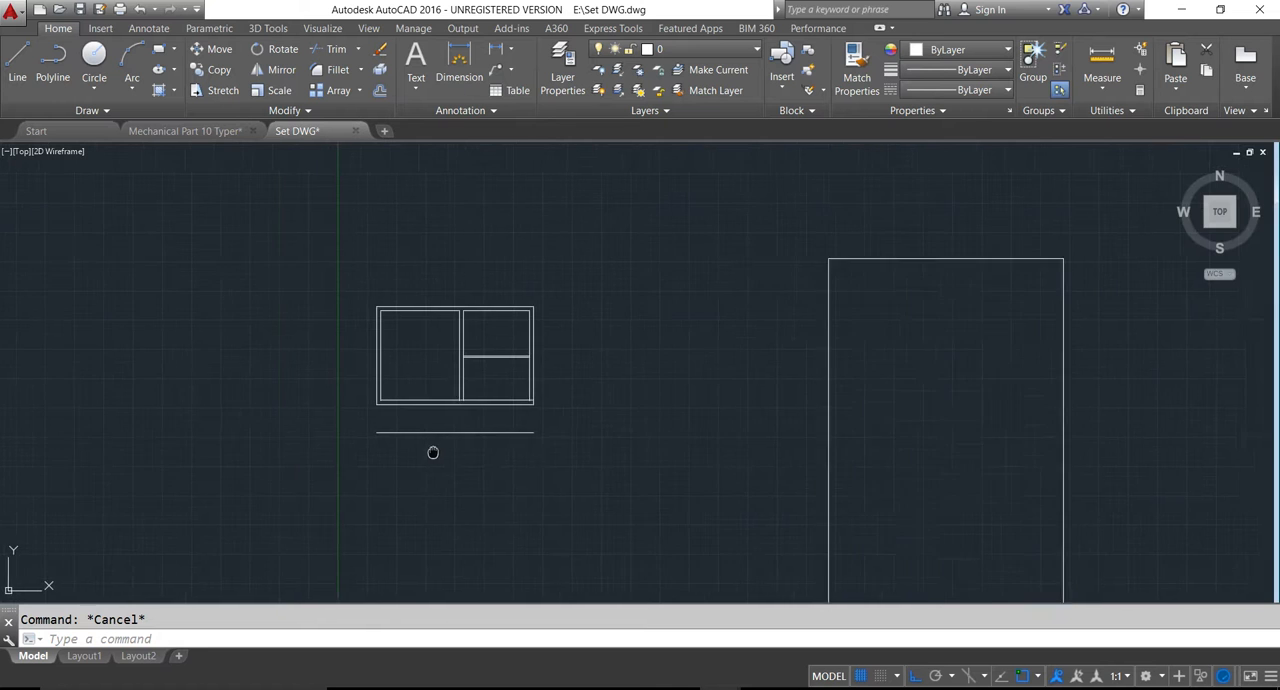
middle_click_drag(434, 449, 399, 450)
scroll(400, 448, "up", 2)
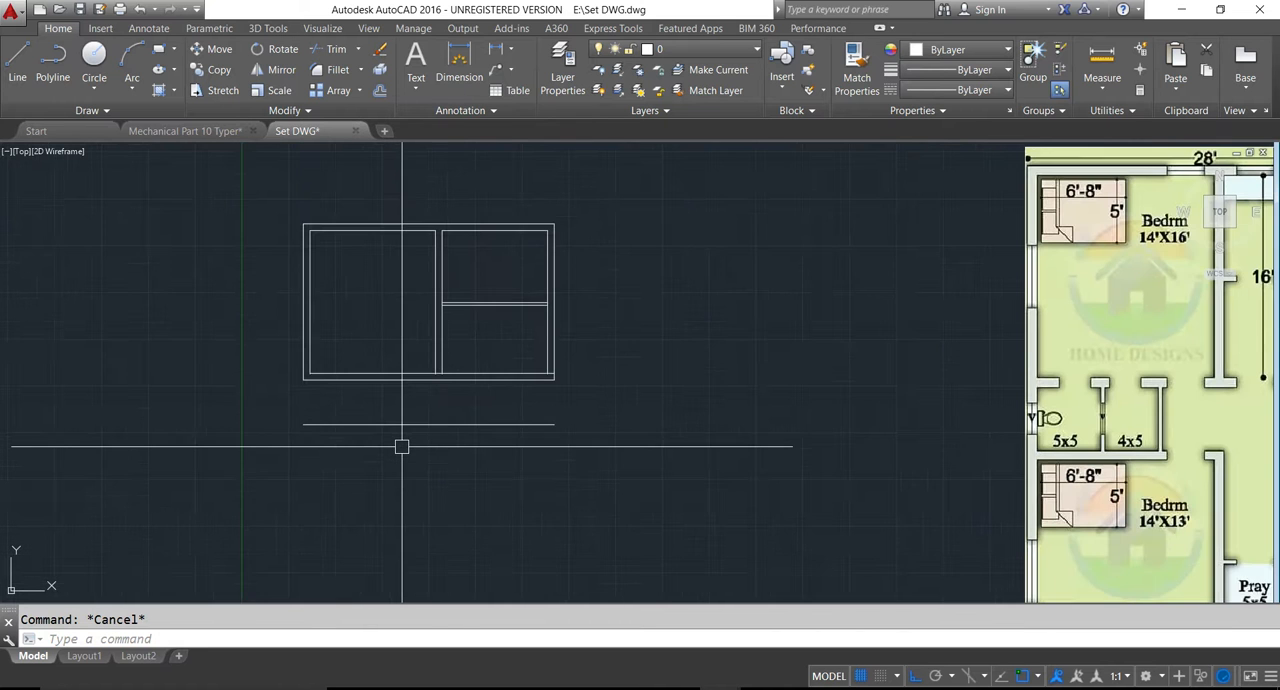
key("Return")
type("5")
key("Return")
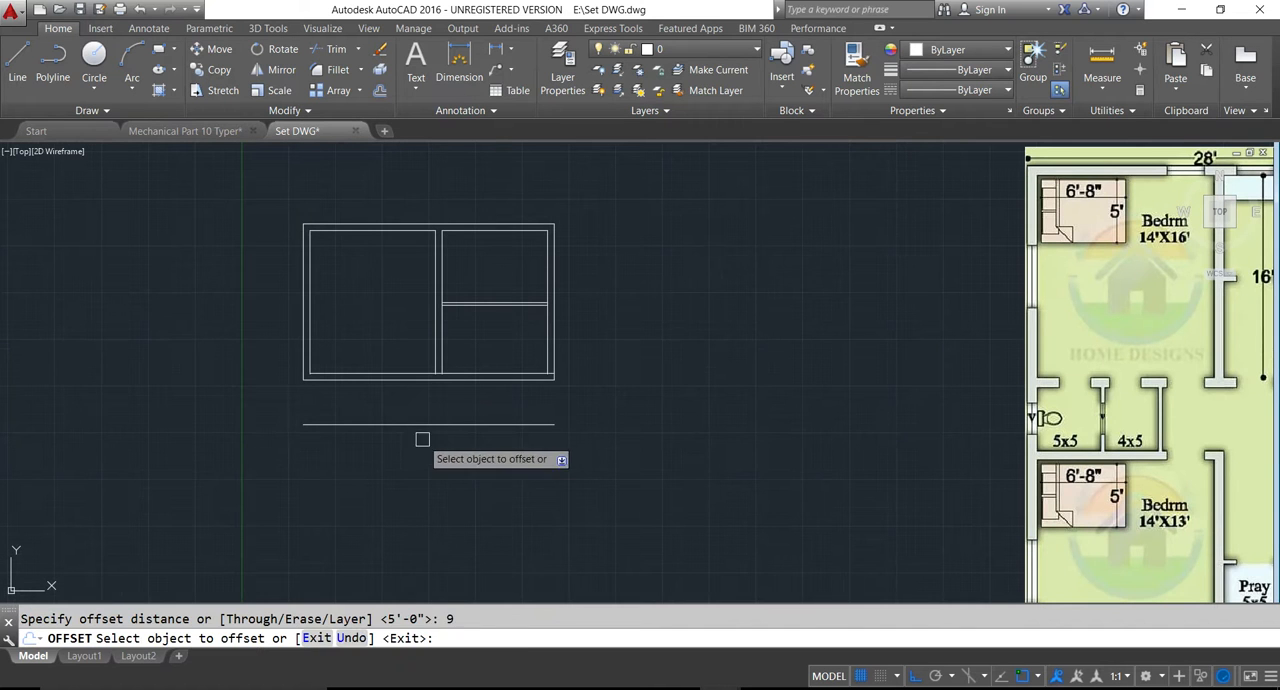
left_click(403, 425)
left_click(420, 476)
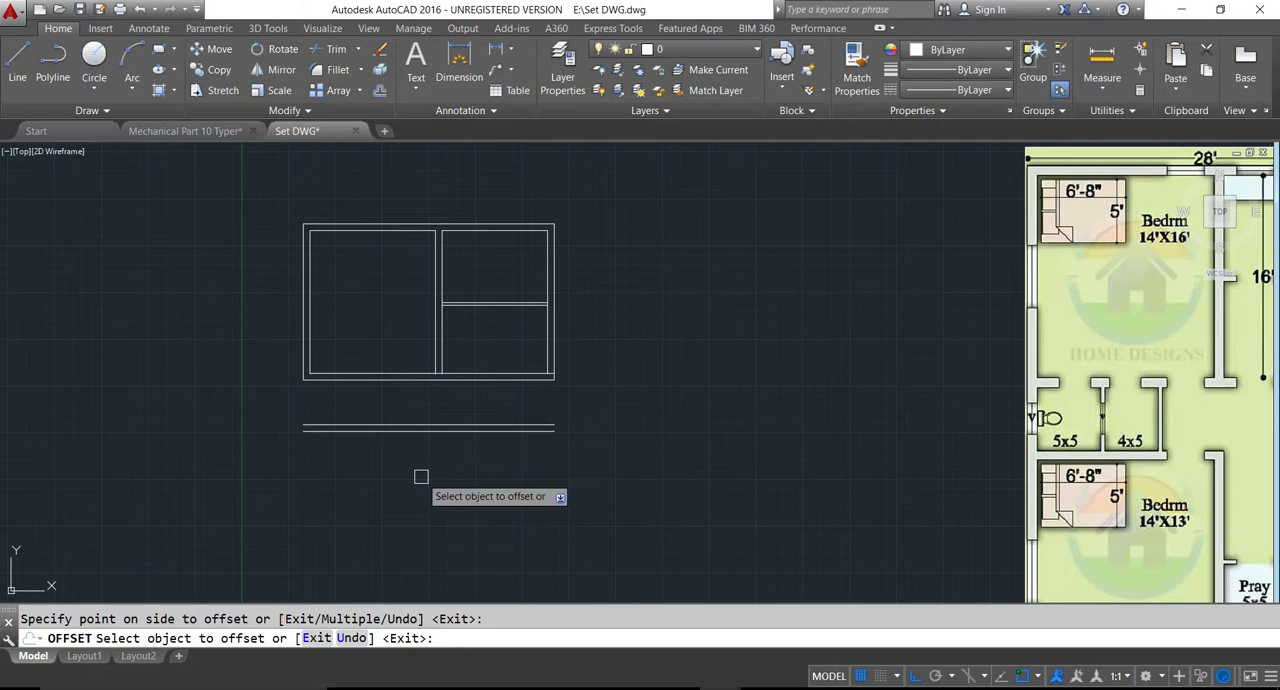
key("Escape")
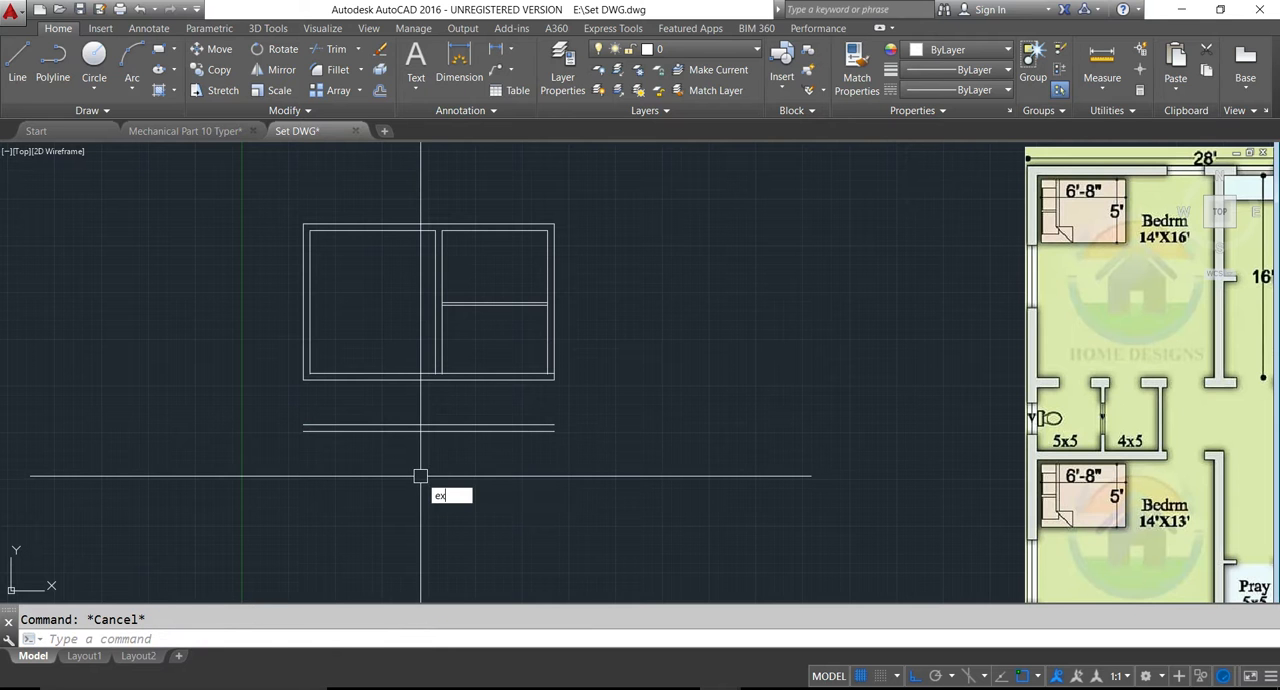
- Extend the left wall's outer and inner lines down to the new bottom wall
type("ex")
key("Return")
key("Return")
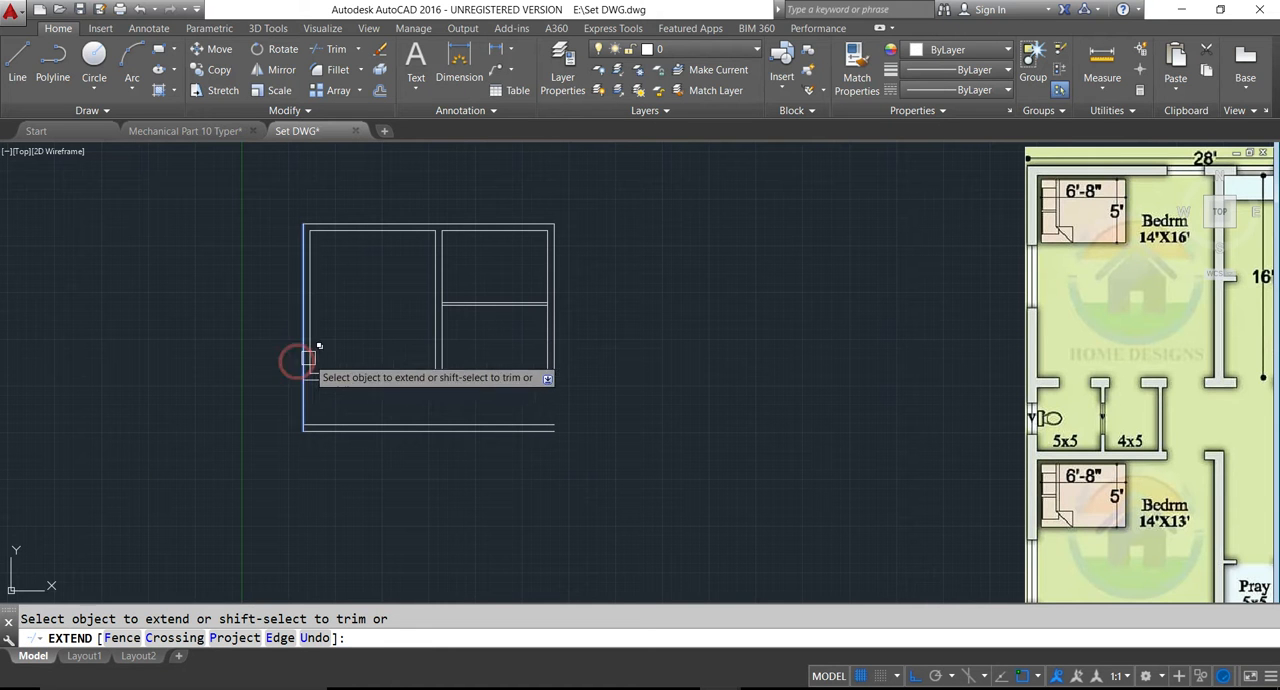
left_click(307, 358)
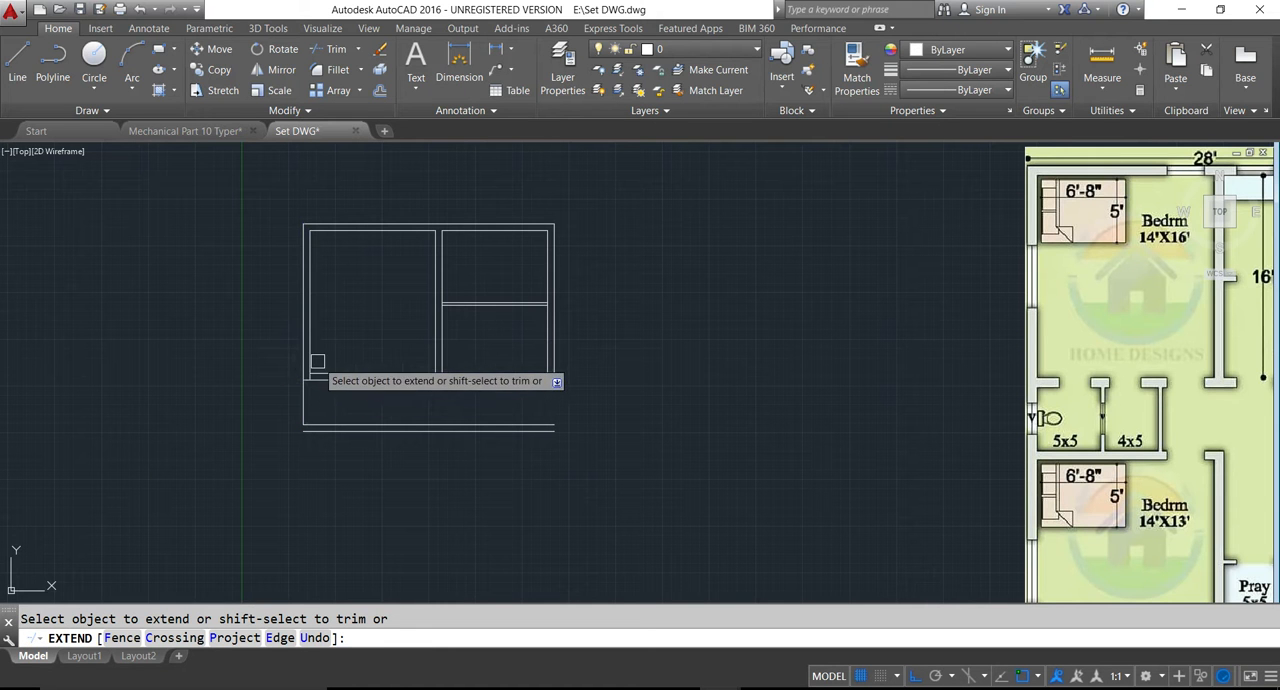
left_click(309, 404)
key("Escape")
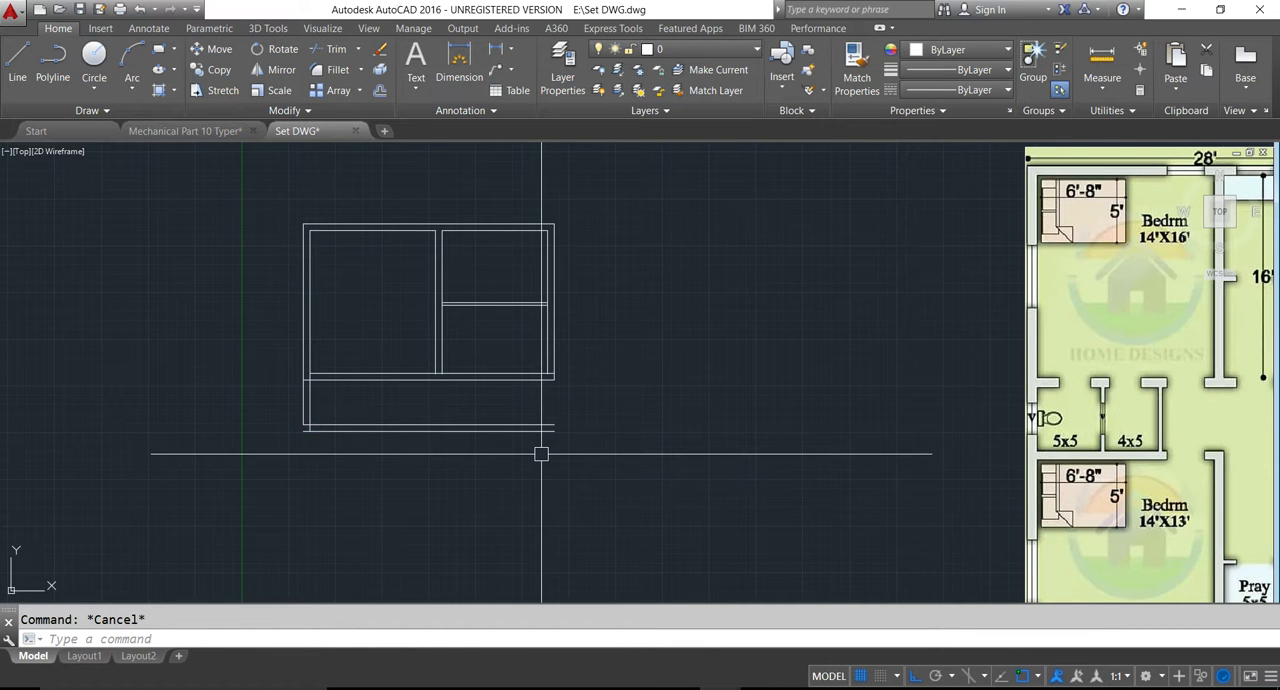
- Offset the left wall's inner line 5' to the right for the width of the 5x5 room
type("o")
key("Return")
type("5'")
key("Return")
left_click(311, 394)
left_click(354, 404)
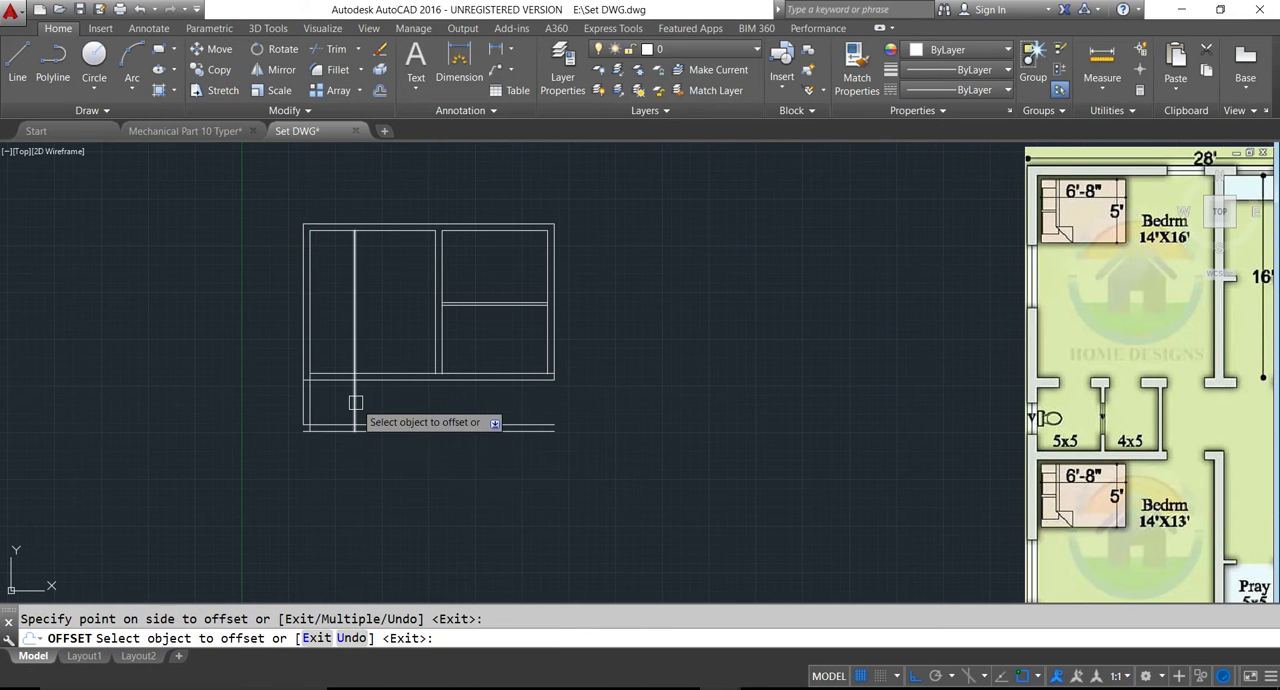
key("Escape")
- Offset the 5x5 room's right-hand line 4" to the right to give the partition its thickness
type("o")
key("Return")
type("4")
key("Return")
left_click(355, 402)
left_click(384, 400)
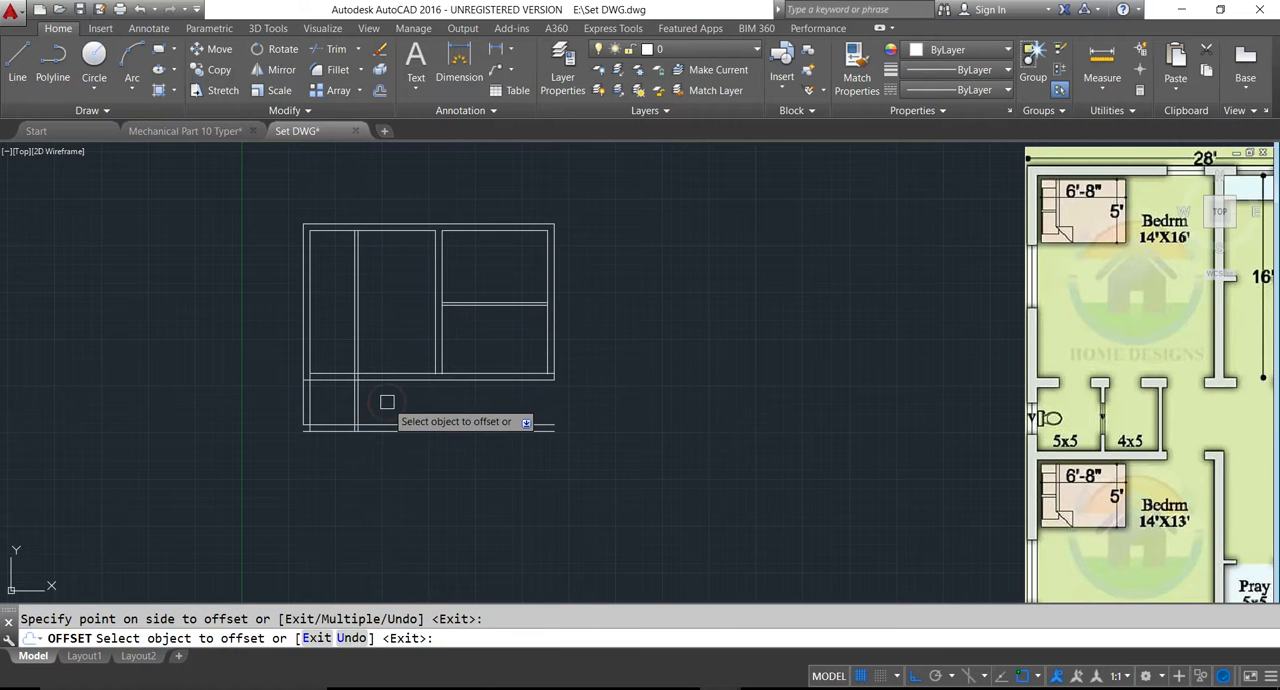
key("Escape")
type("o")
key("Return")
type("5")
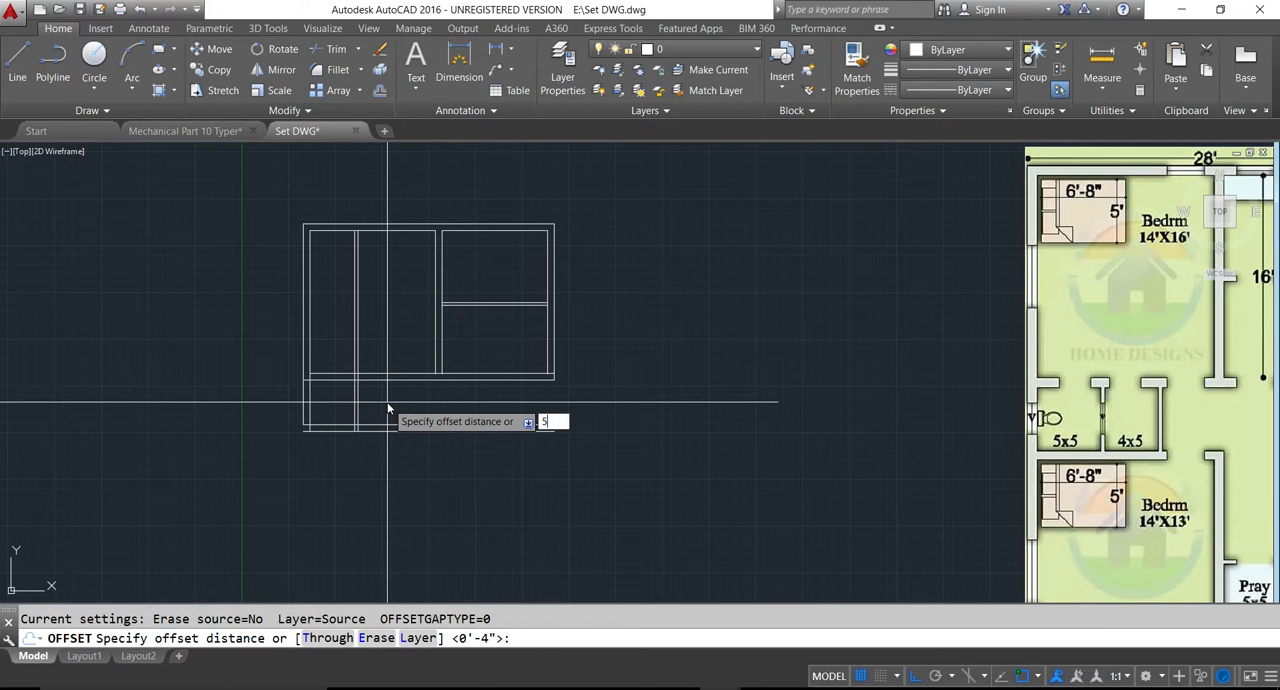
key("Escape")
- Offset the 5x5 room's partition right-hand line 4' to the right for the width of the 4x5 room
type("o")
key("Return")
type("4'")
key("Return")
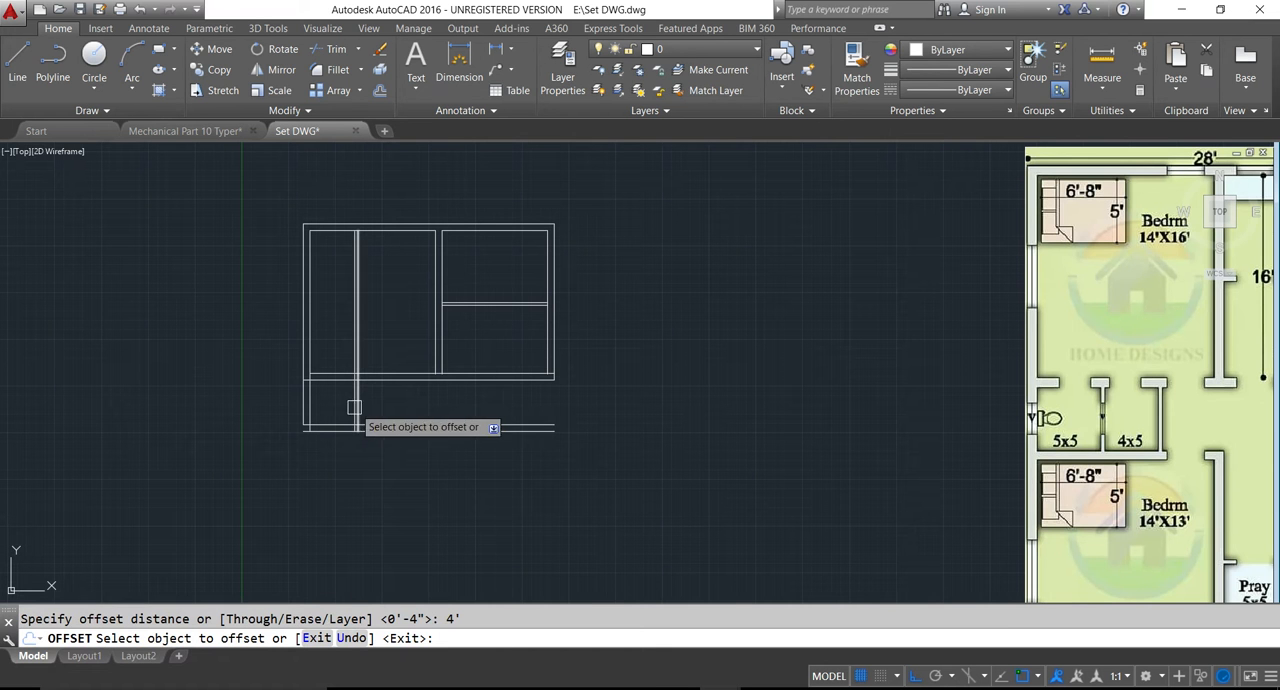
left_click(359, 406)
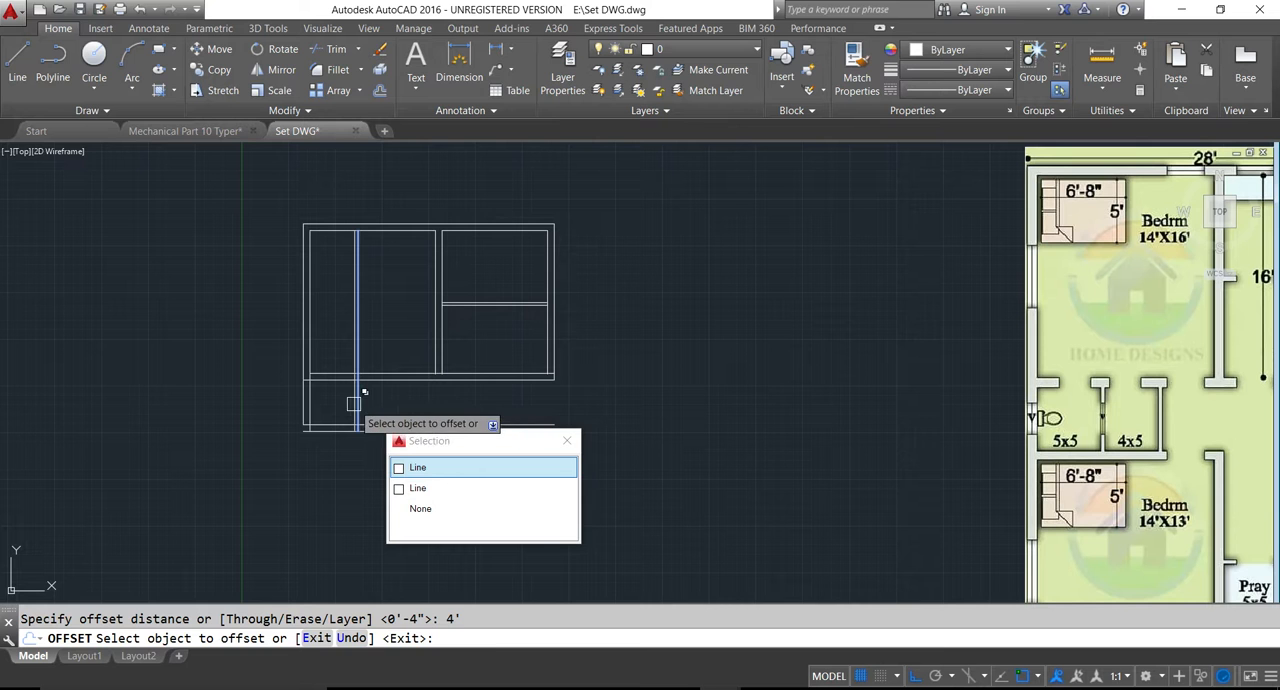
left_click(360, 401)
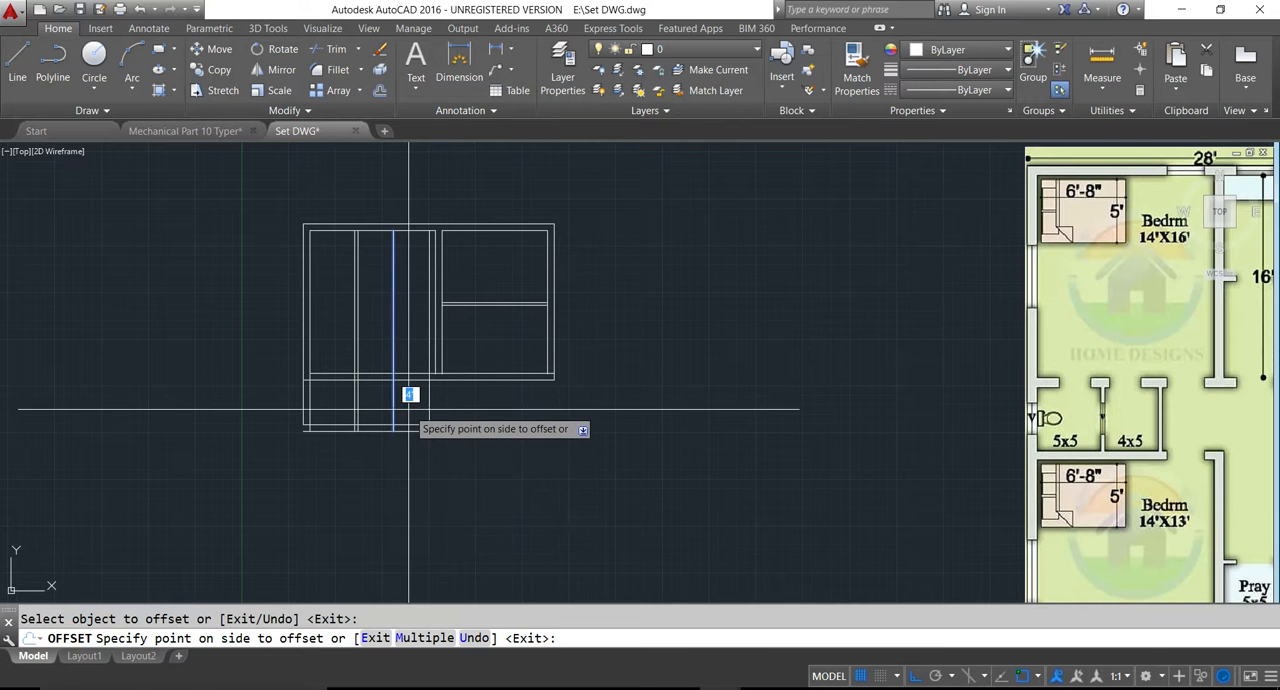
key("Escape")
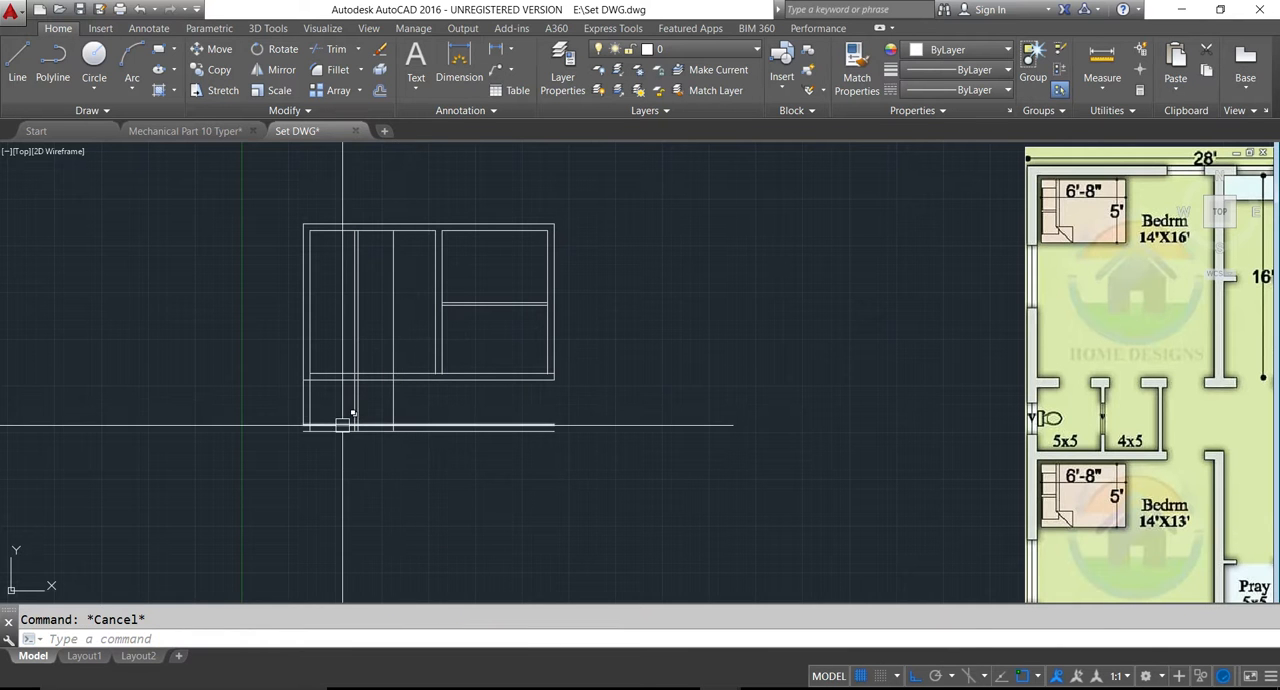
- Offset the 4x5 room's right-hand line 4" to the right for the wall thickness
key("Return")
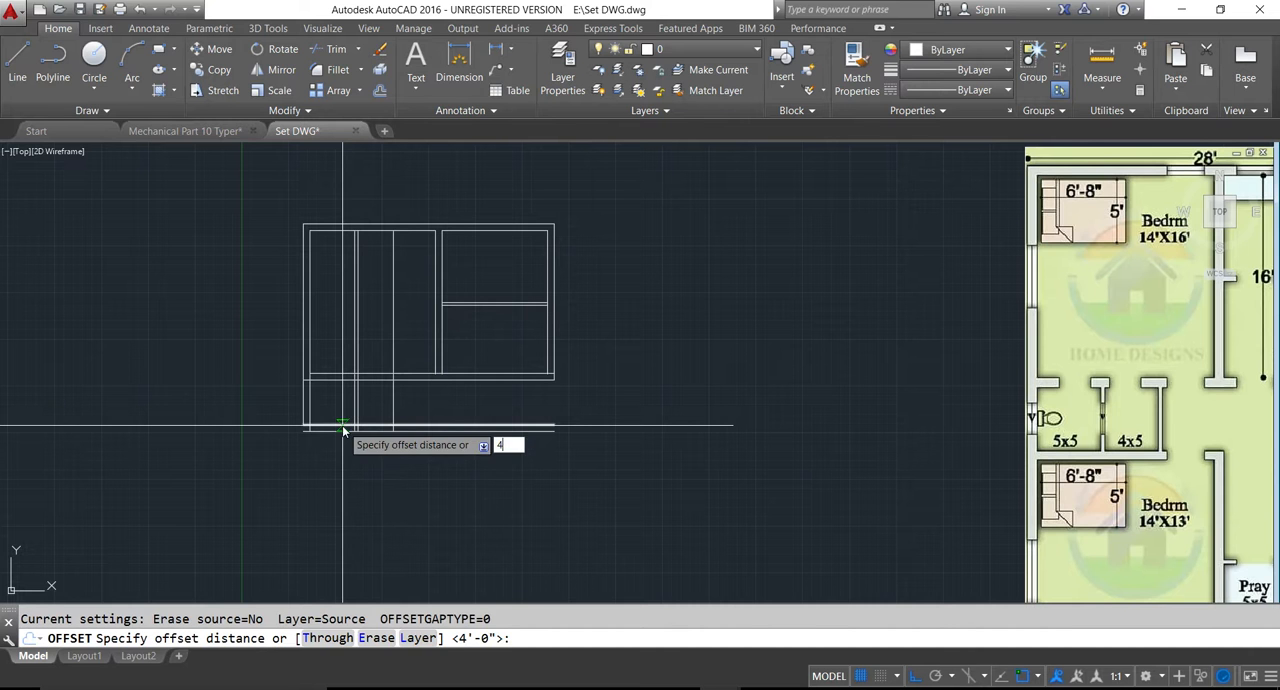
key("Return")
left_click(397, 407)
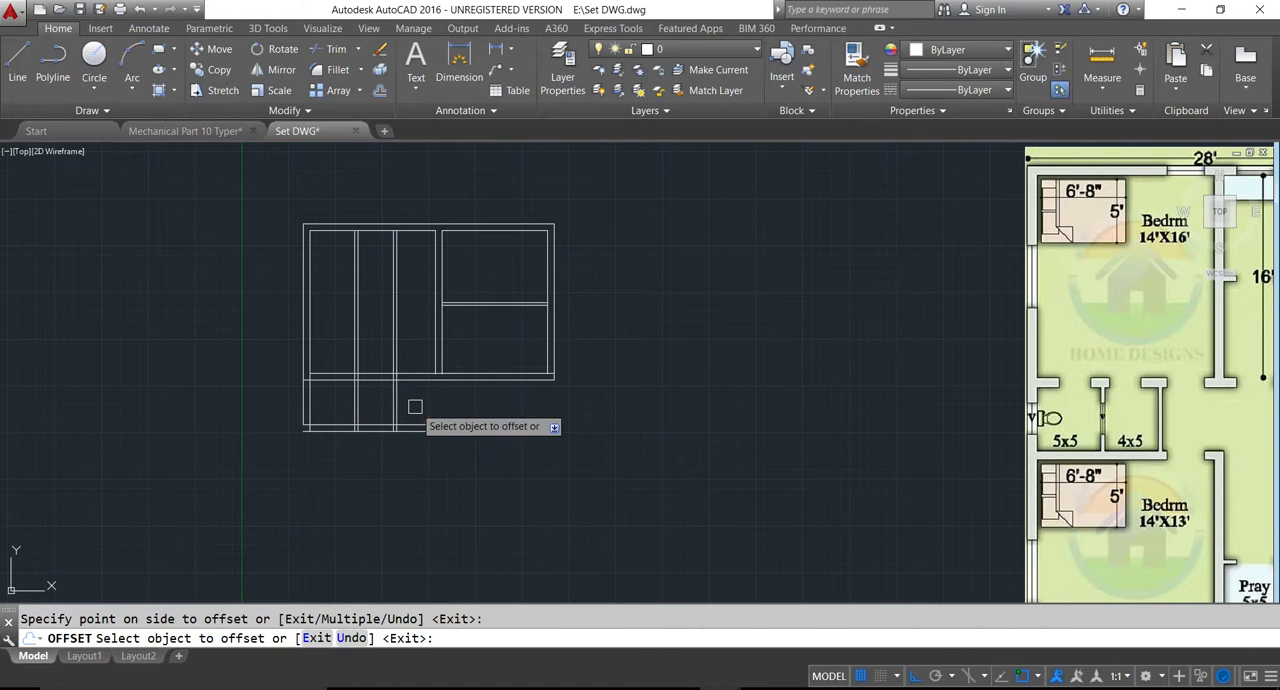
key("Escape")
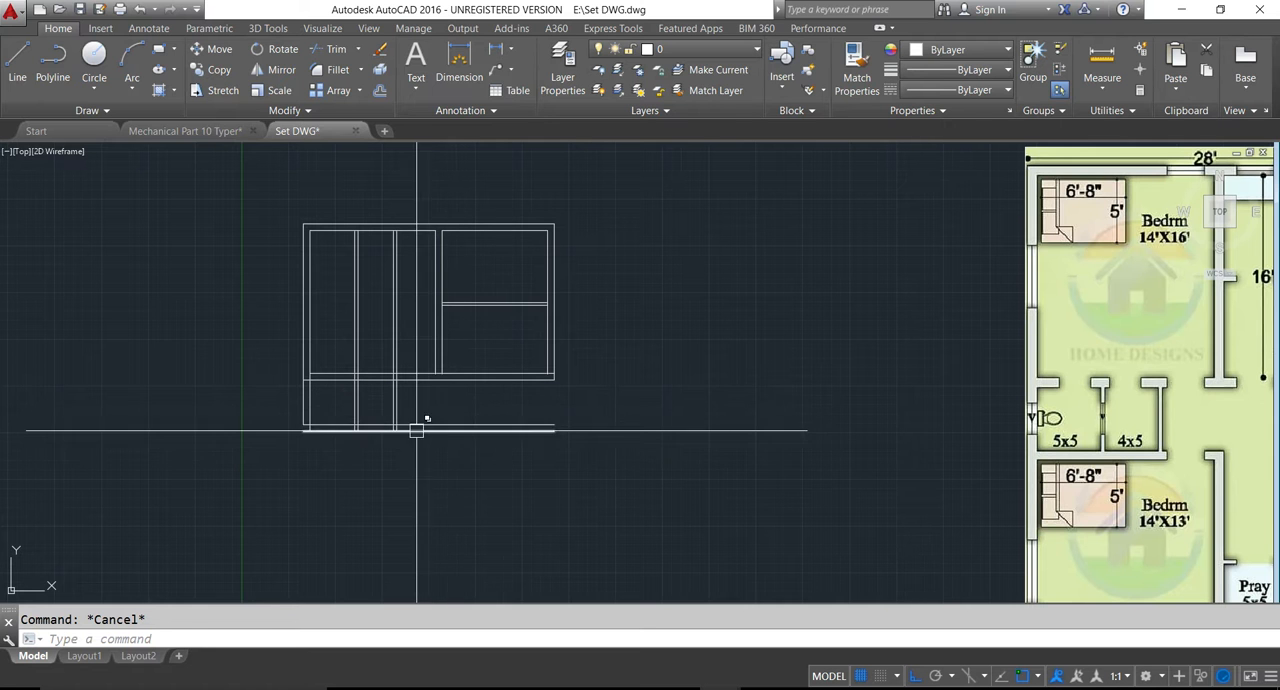
- Trim the bottom wall lines beyond the 4x5 room and the partition lines running up through the large bedroom
key("Return")
key("Return")
left_click(593, 409)
left_click(484, 463)
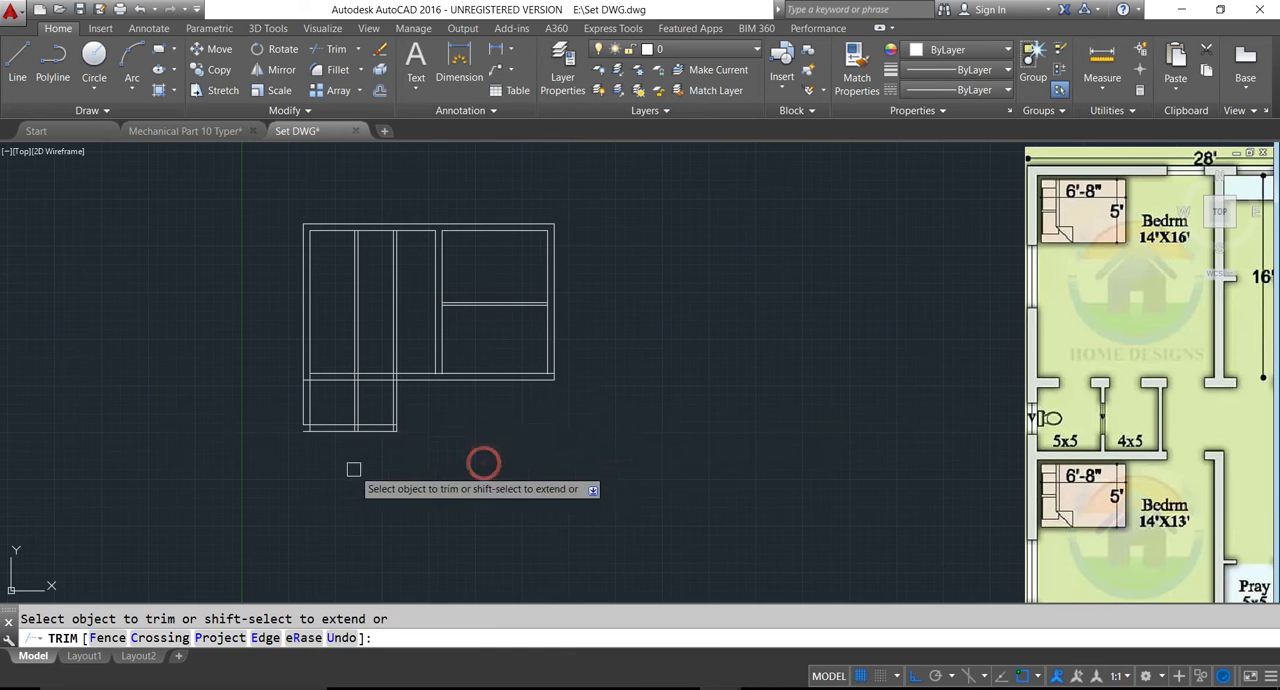
left_click(410, 312)
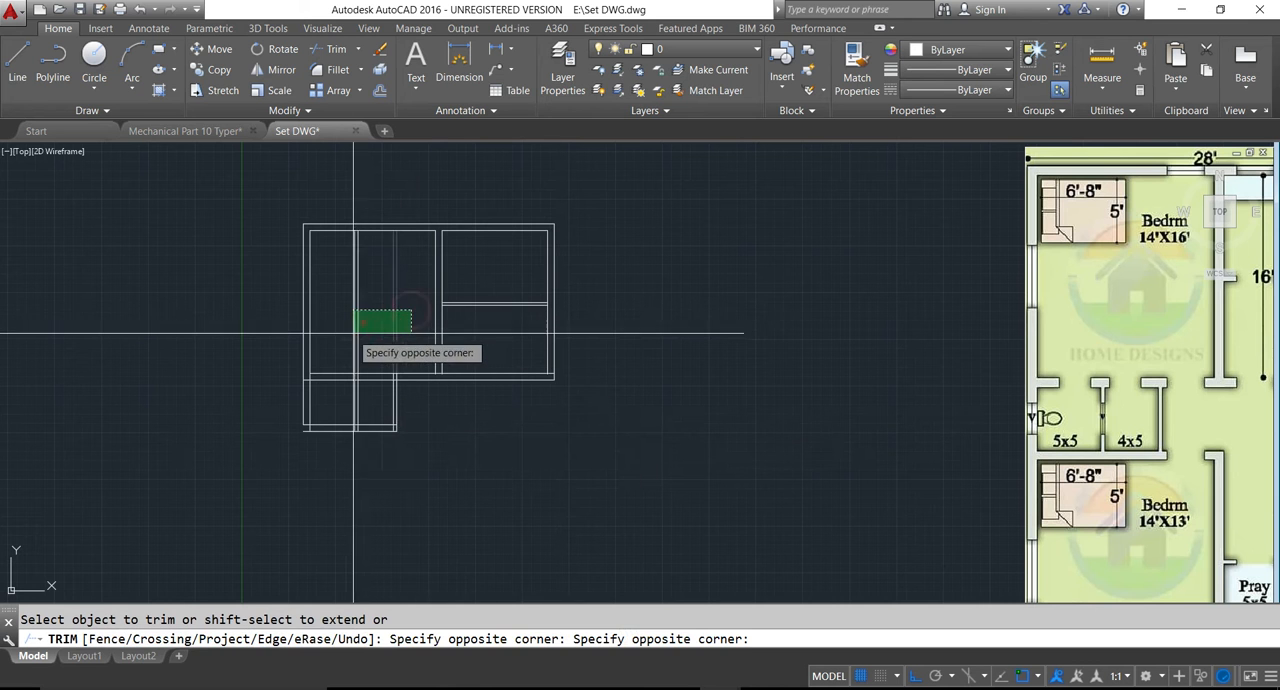
left_click(331, 335)
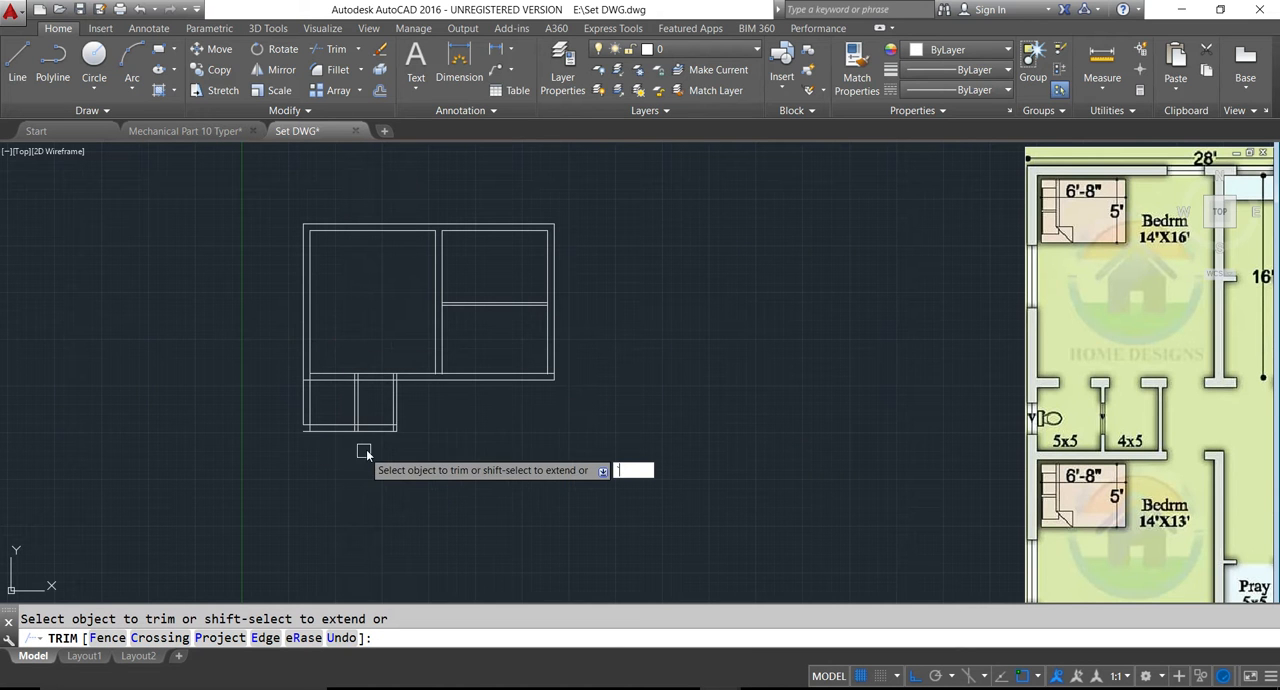
scroll(329, 440, "up", 4)
key("Escape")
key("Escape")
- Fillet the left wall's outer line and the lowest wall line into a closed corner with zero radius
type("f")
key("Return")
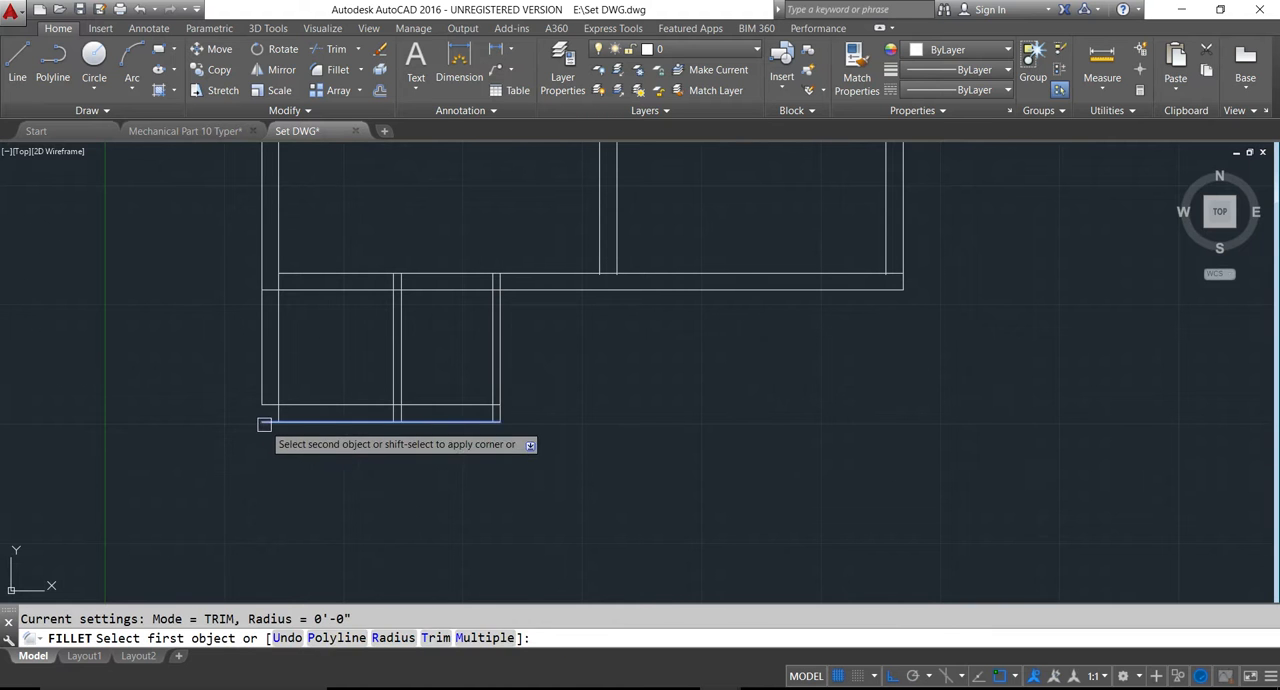
left_click(263, 412)
key("Escape")
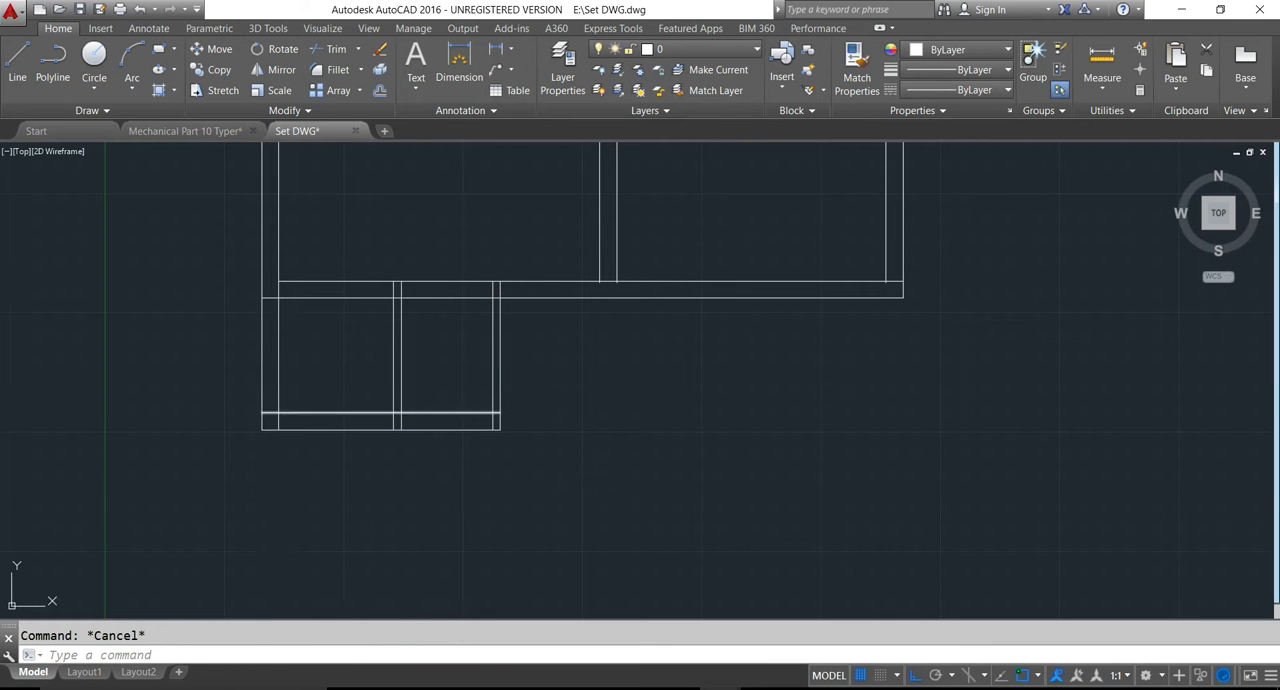
- Trim the left wall's inner line at both horizontal walls and the 5x5 room's partition lines inside the bottom wall
type("tr")
key("Return")
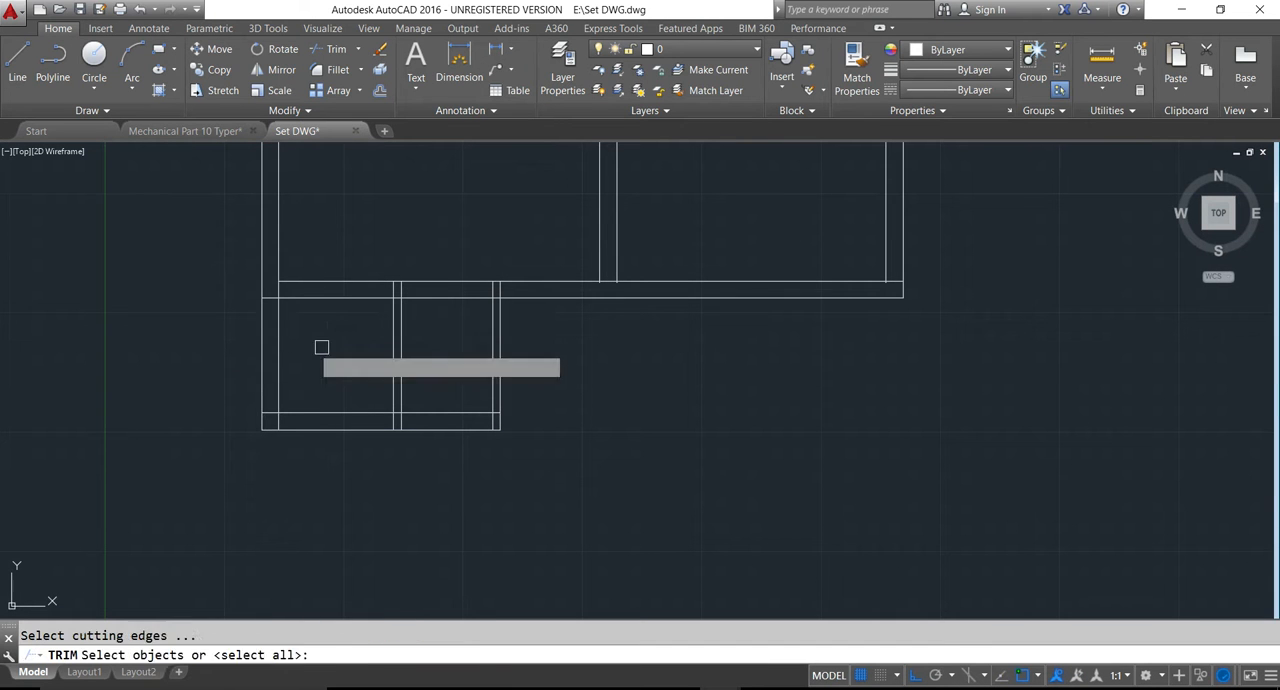
key("Return")
scroll(273, 297, "up", 2)
left_click(274, 289)
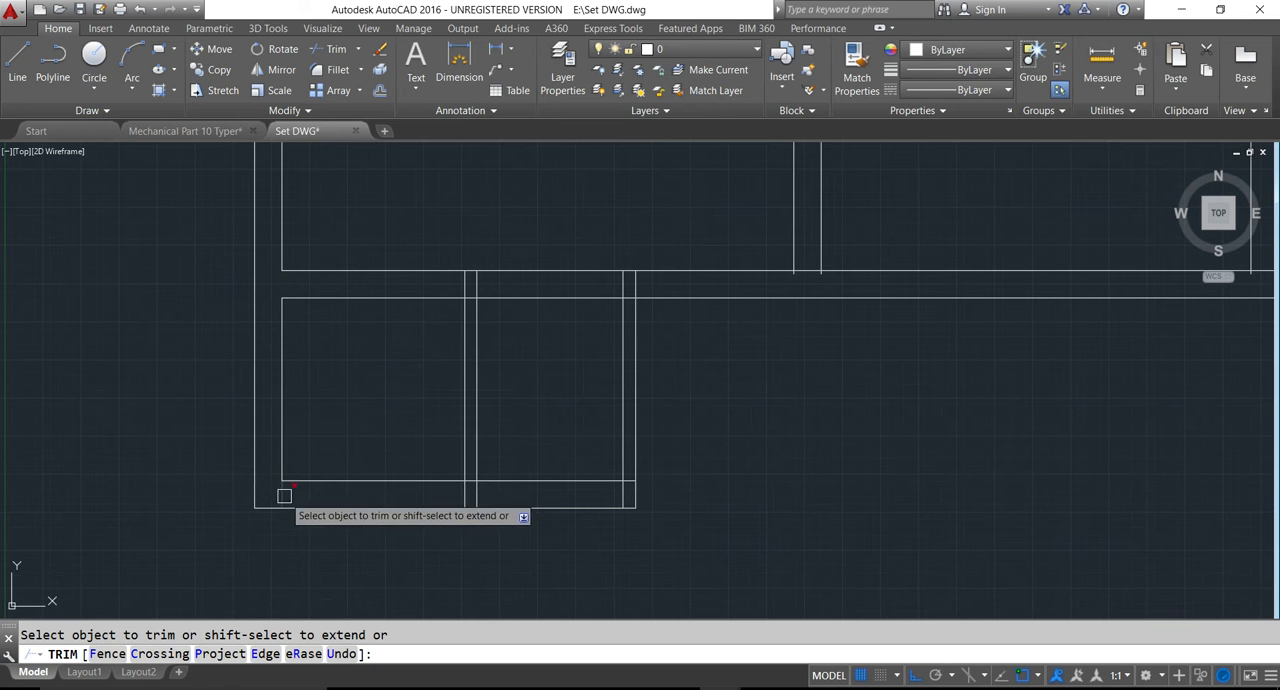
left_click(282, 494)
left_click(465, 493)
left_click(475, 493)
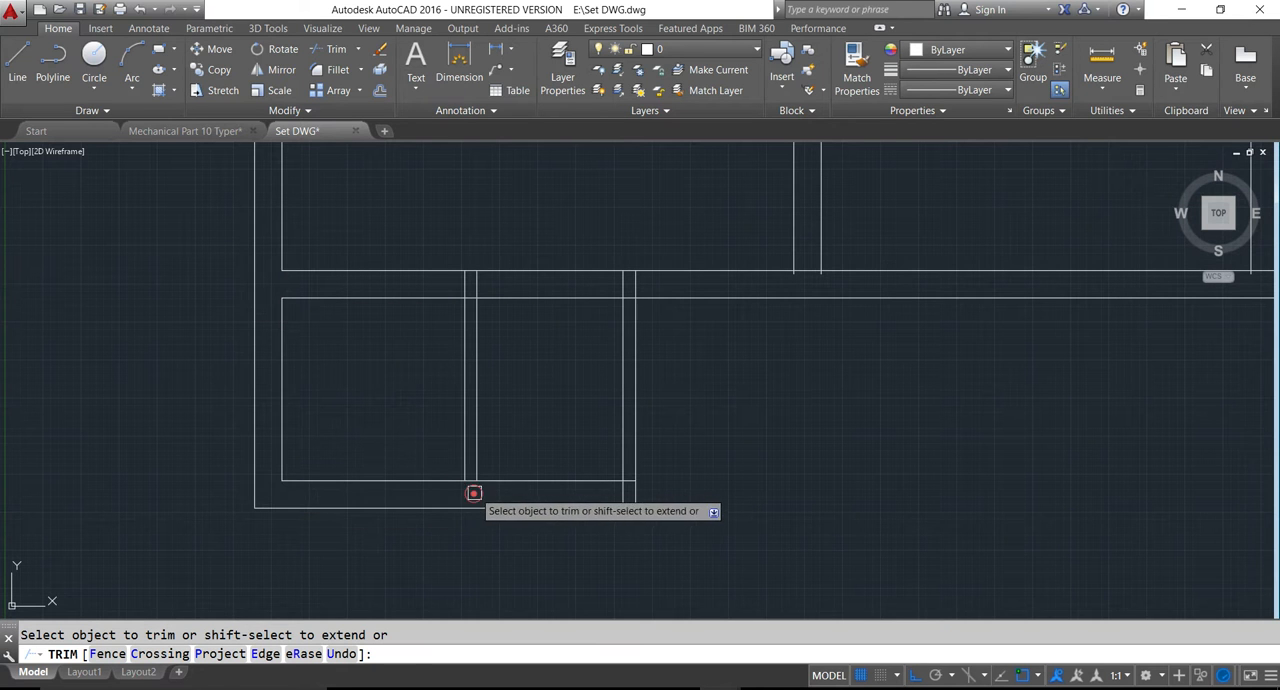
- Trim the overlapping lines where the two small-room partitions meet the bottom wall and the bedroom wall above
scroll(470, 479, "up", 5)
scroll(477, 495, "down", 6)
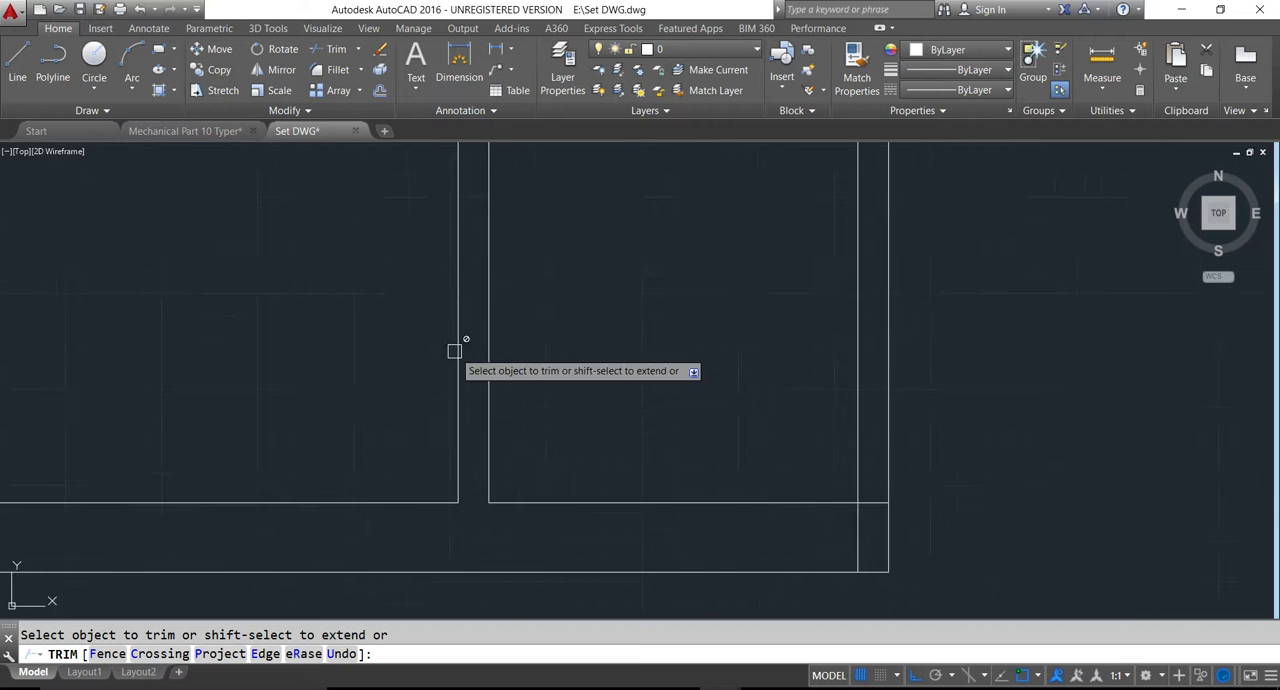
scroll(474, 384, "up", 7)
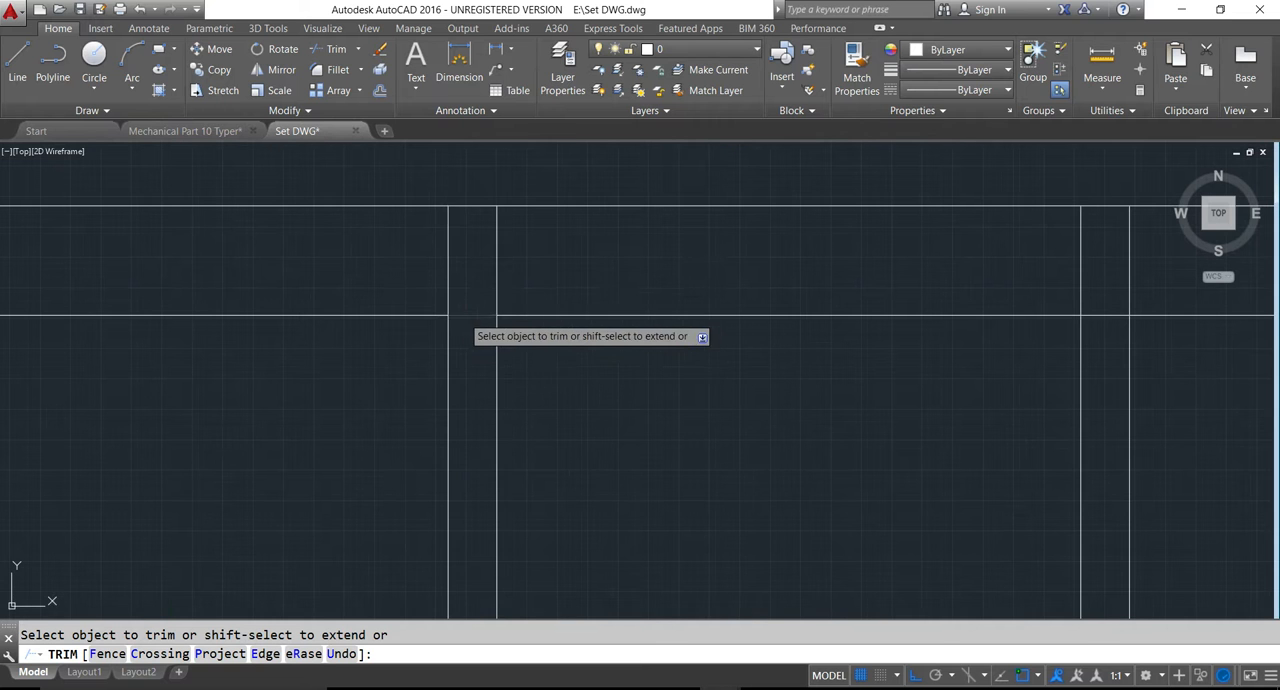
scroll(429, 291, "down", 5)
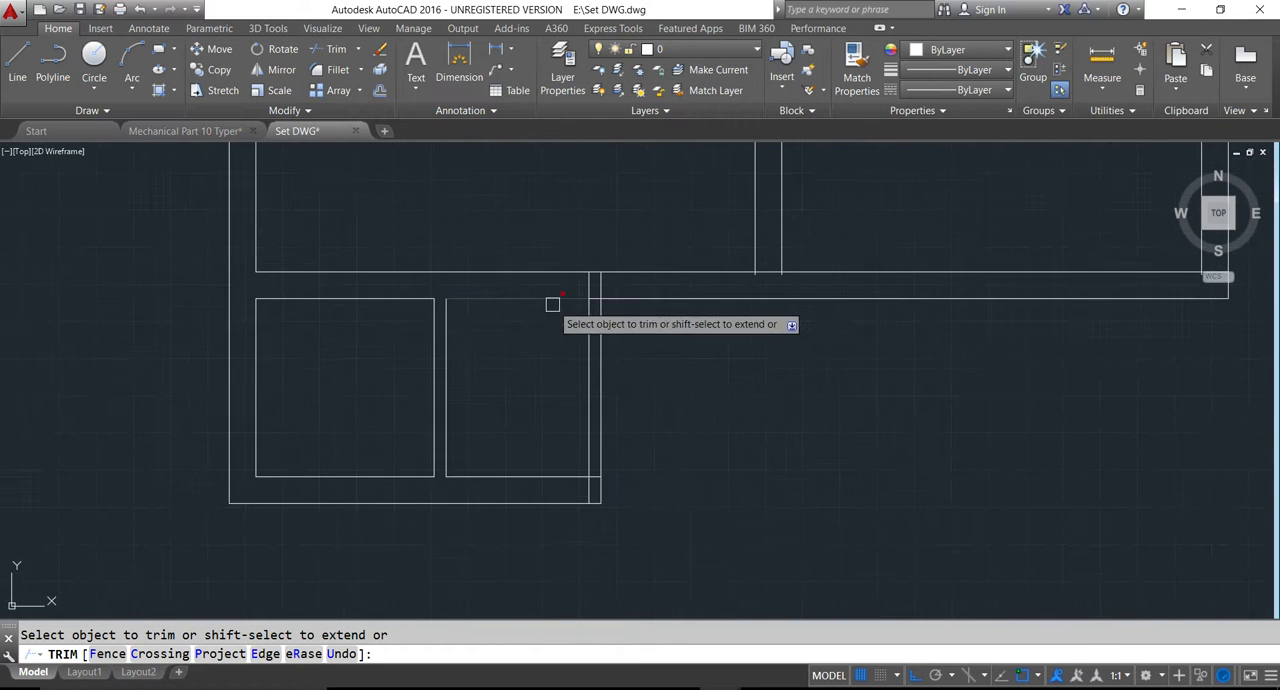
scroll(583, 286, "up", 5)
left_click(581, 285)
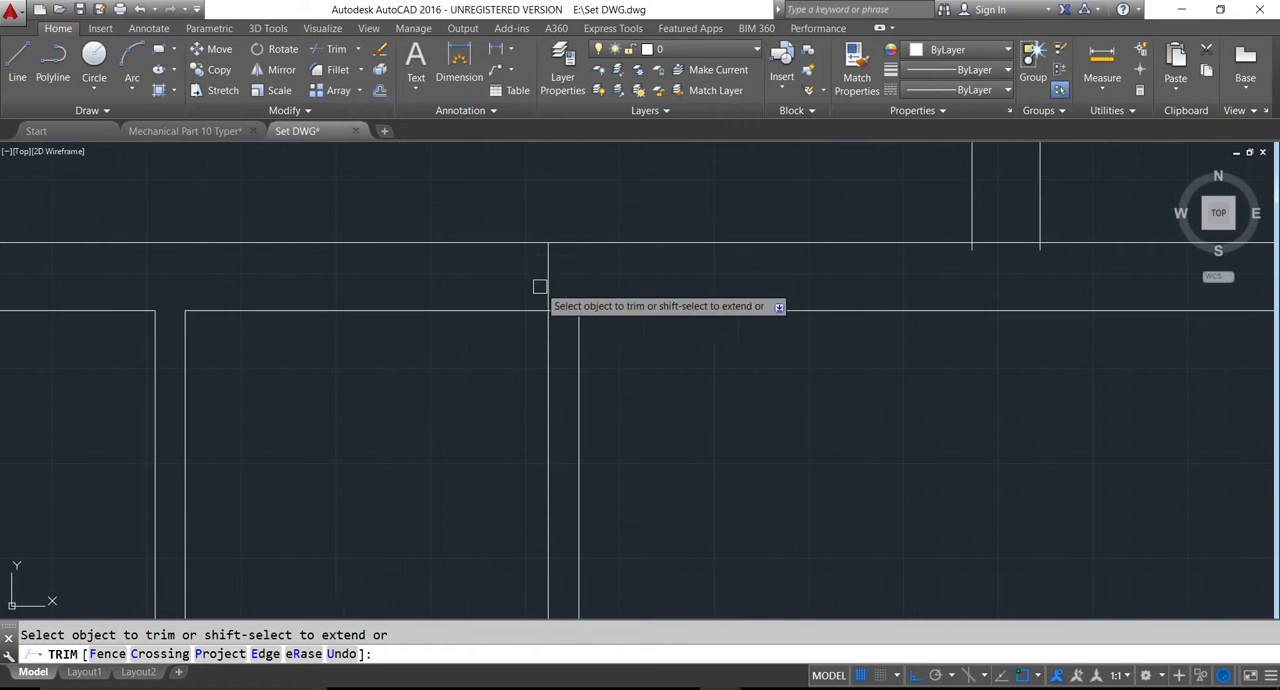
left_click(540, 286)
left_click(555, 290)
scroll(555, 290, "down", 3)
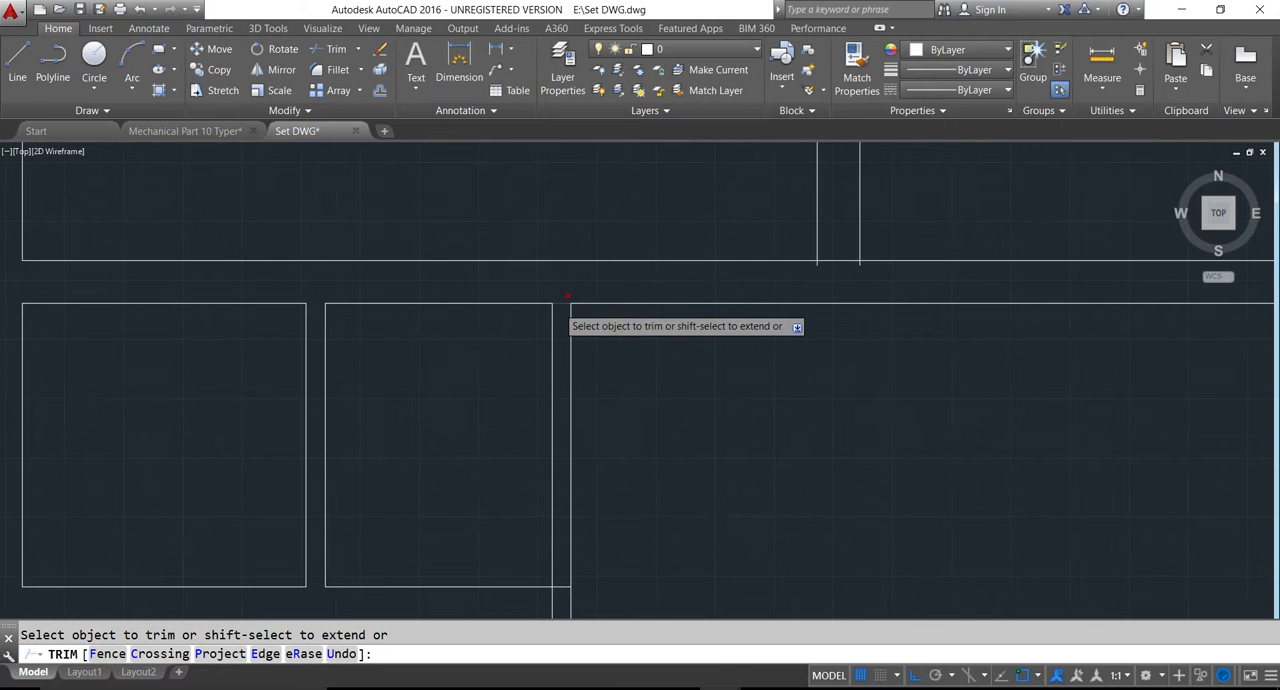
- Trim the remaining overlaps at the upper and lower ends of the 4x5 room's right-hand wall
scroll(557, 297, "up", 4)
scroll(554, 430, "down", 3)
scroll(540, 429, "up", 4)
left_click(537, 412)
left_click(509, 440)
scroll(503, 467, "down", 5)
scroll(569, 381, "up", 6)
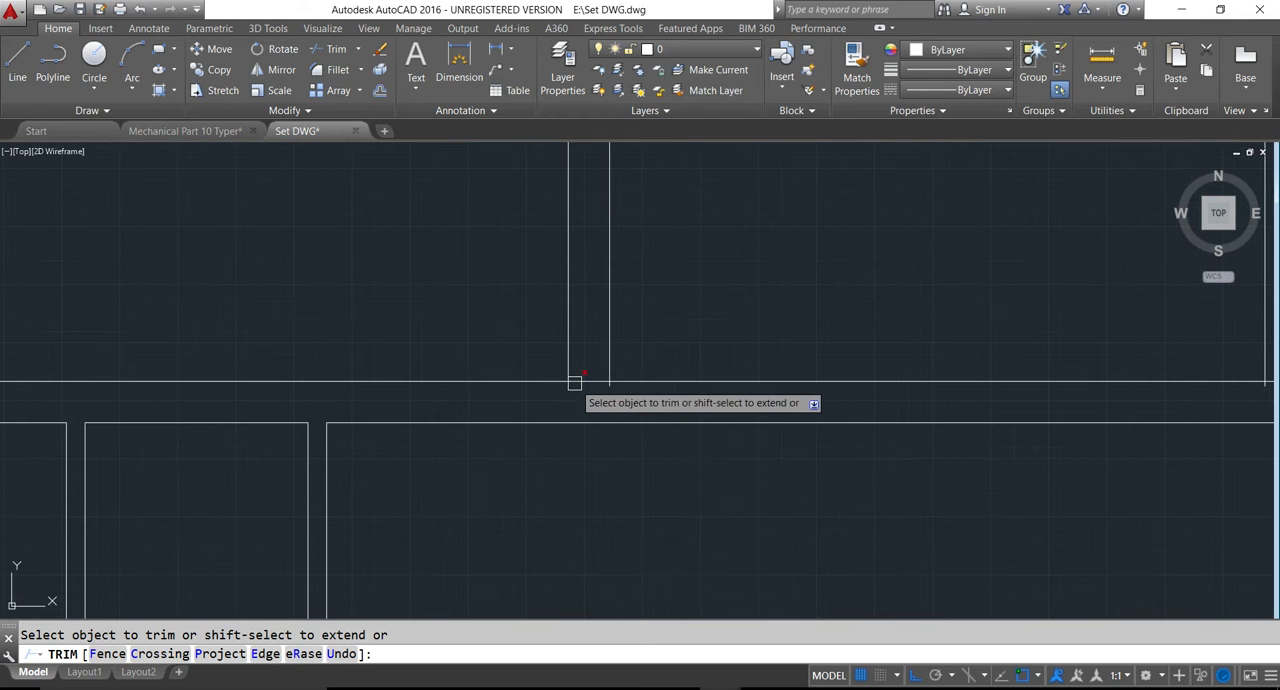
- Trim the overlapping line ends where the central wall and the right outer wall meet the horizontal wall below them
left_click(572, 383)
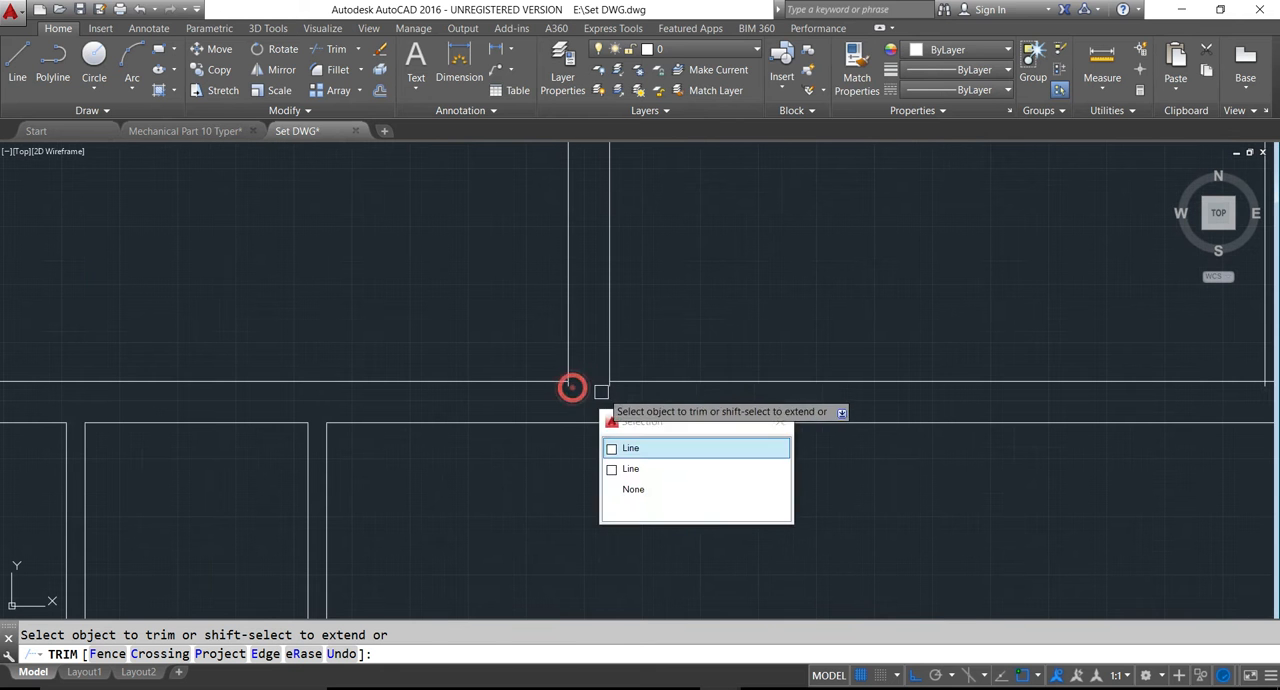
left_click(608, 391)
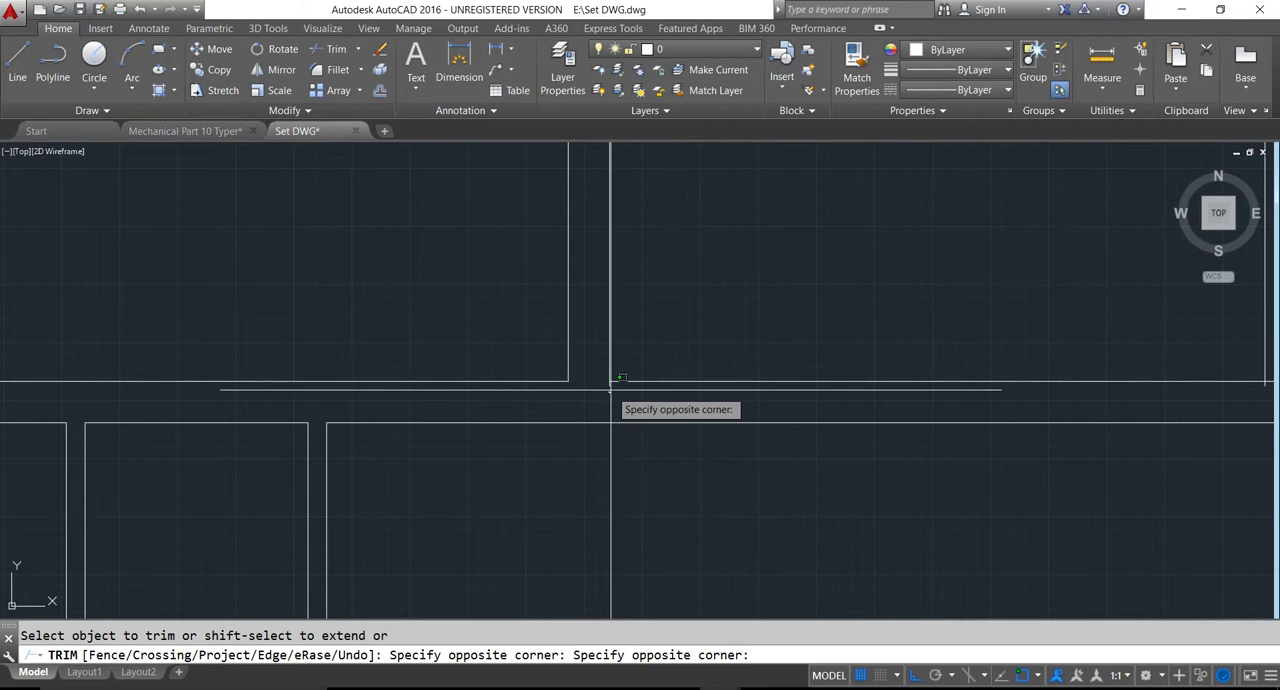
key("Escape")
scroll(603, 377, "up", 4)
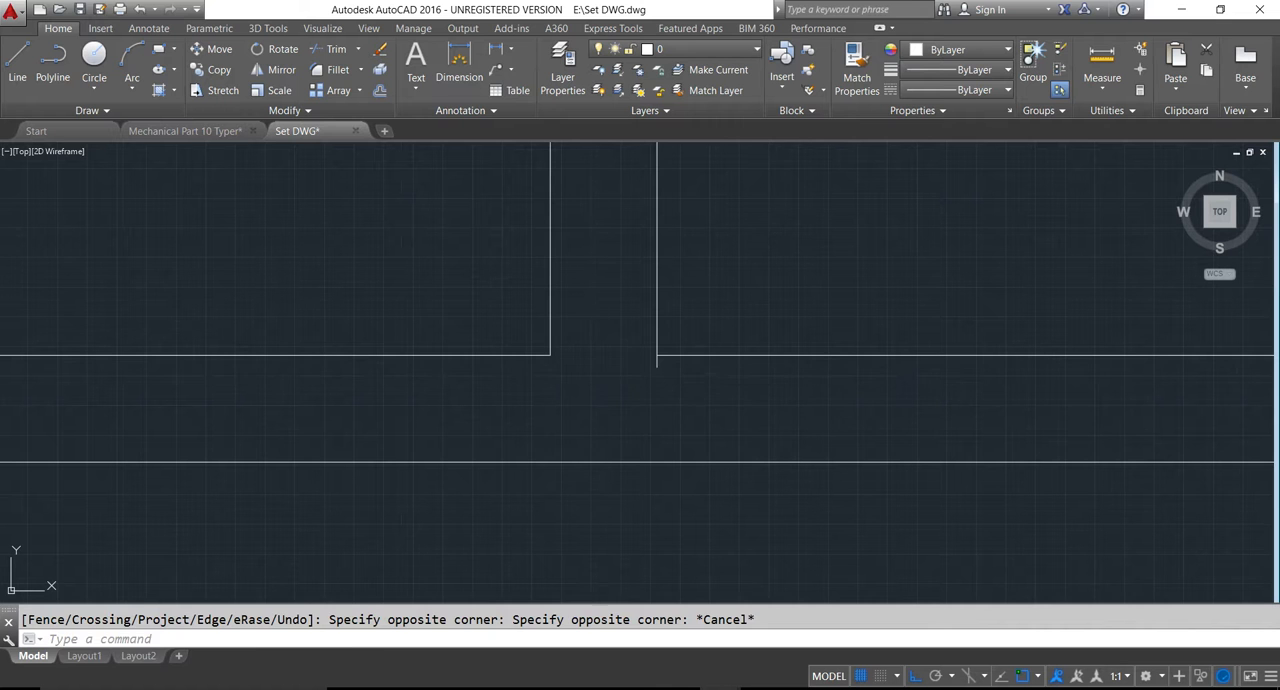
key("space")
key("space")
scroll(570, 420, "down", 5)
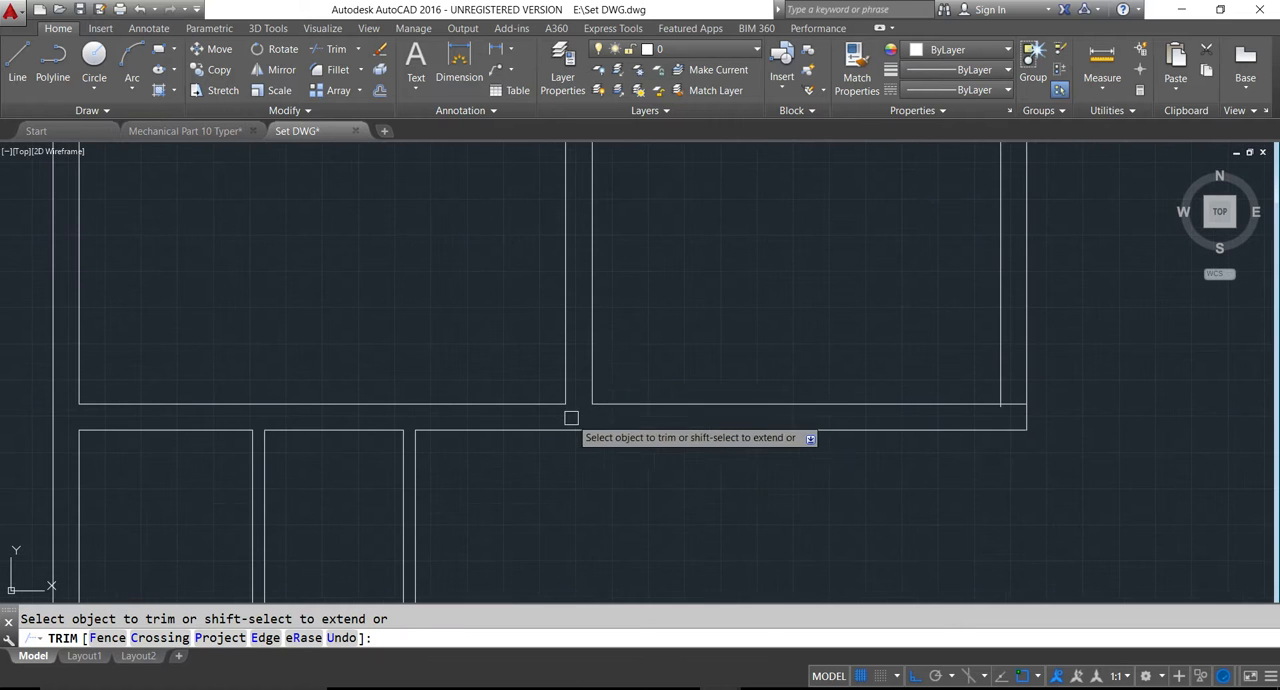
scroll(1135, 421, "up", 5)
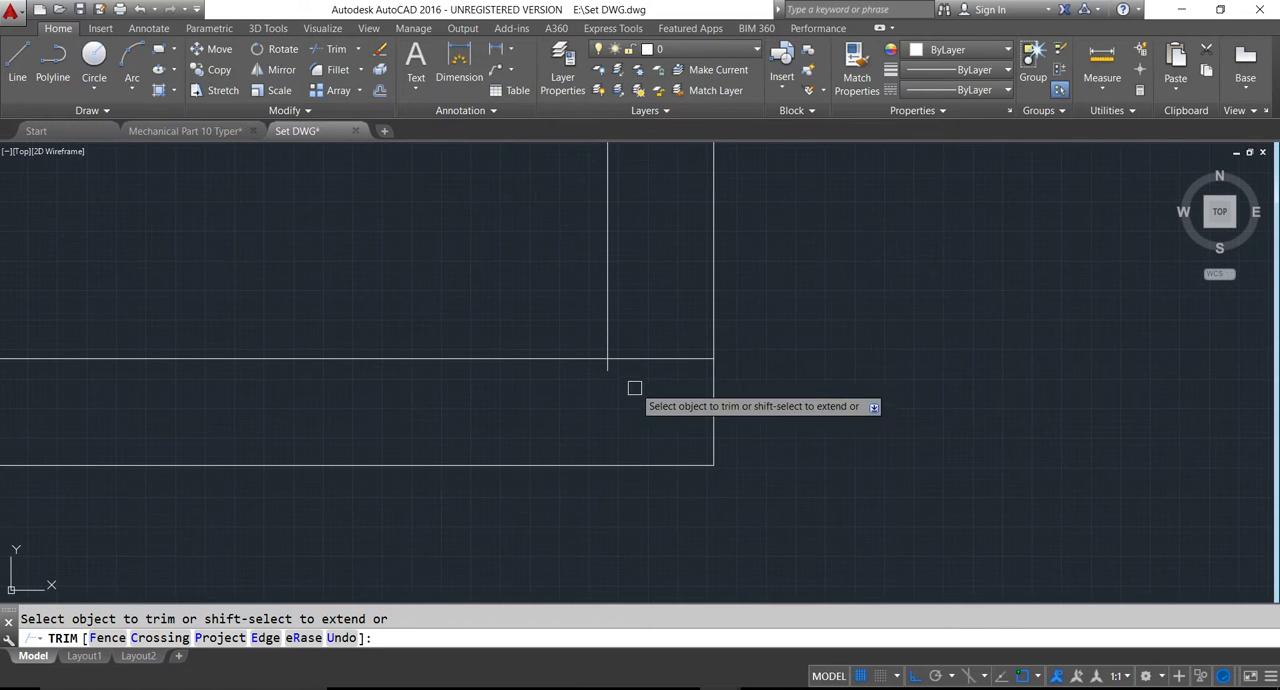
scroll(606, 371, "down", 5)
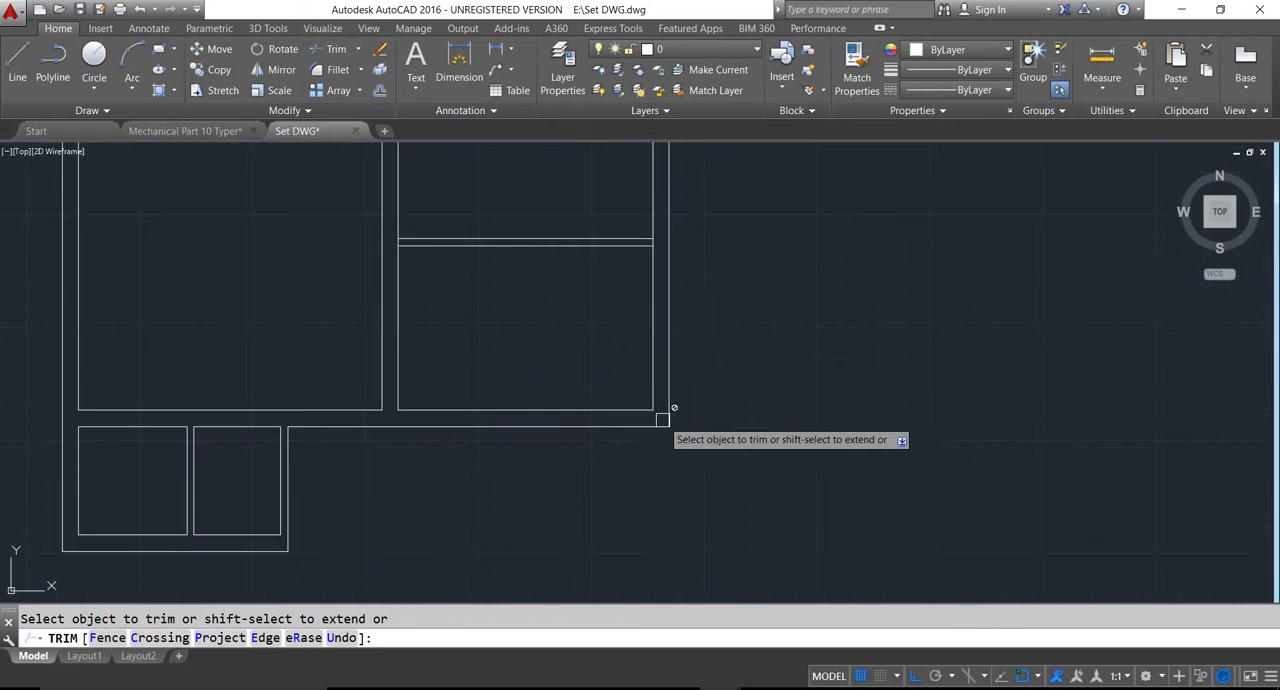
- Trim the wall lines crossing both ends of the kitchen partition, at the right outer wall and the central wall
scroll(623, 220, "up", 5)
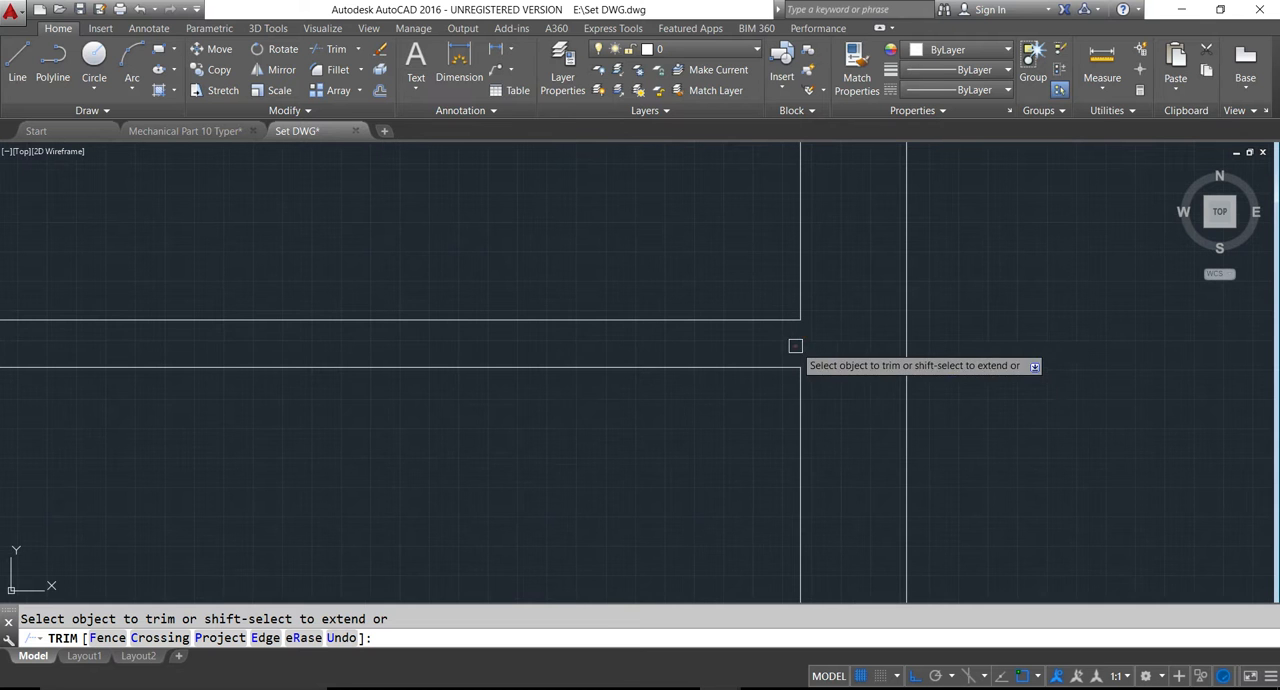
scroll(803, 360, "down", 5)
scroll(649, 355, "up", 5)
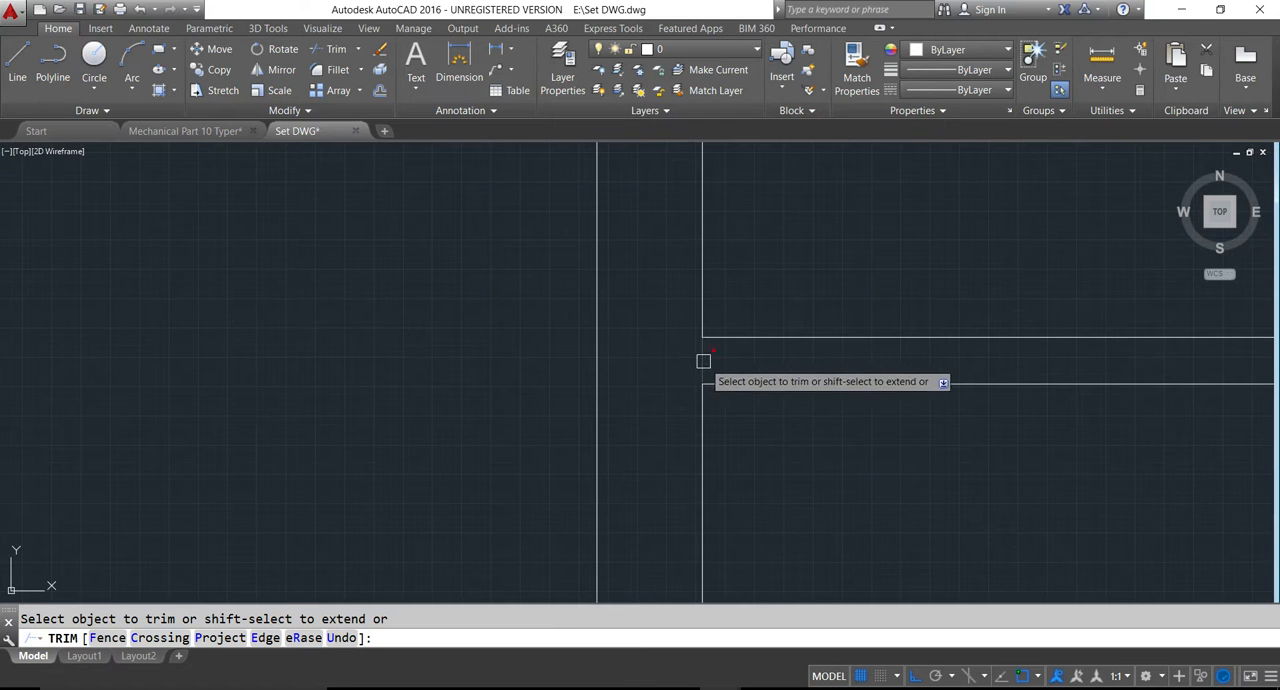
scroll(660, 385, "down", 5)
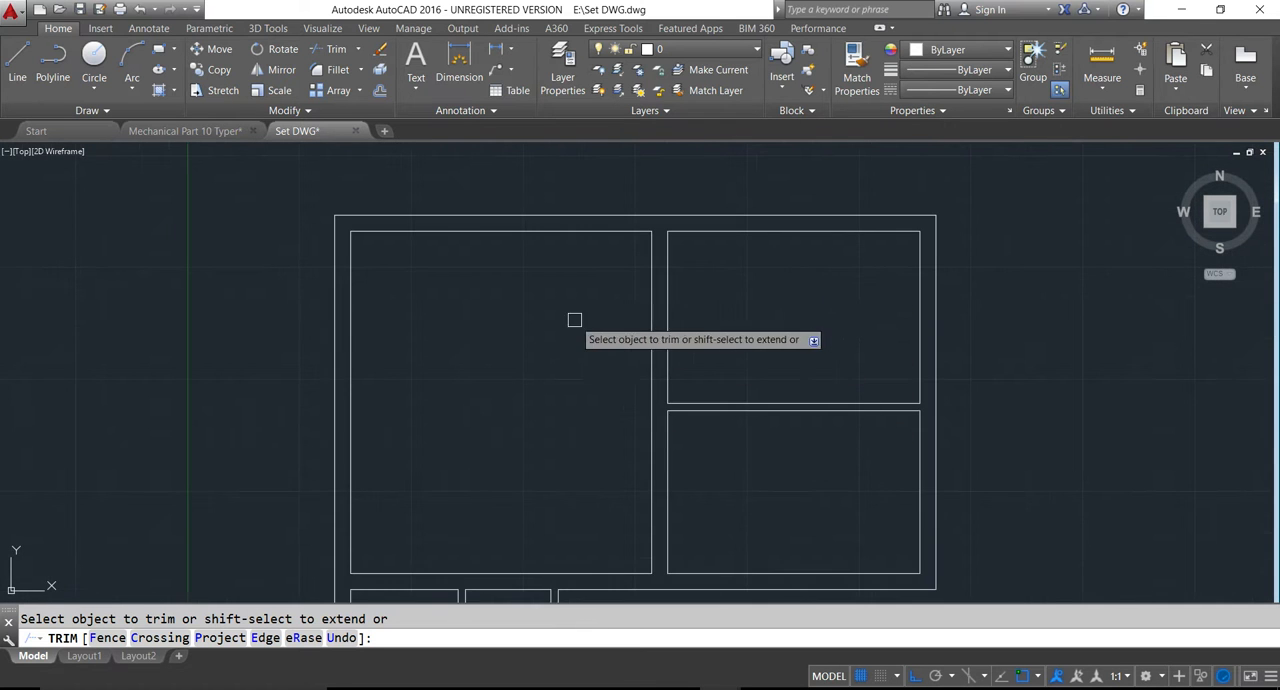
scroll(574, 320, "down", 5)
key("Escape")
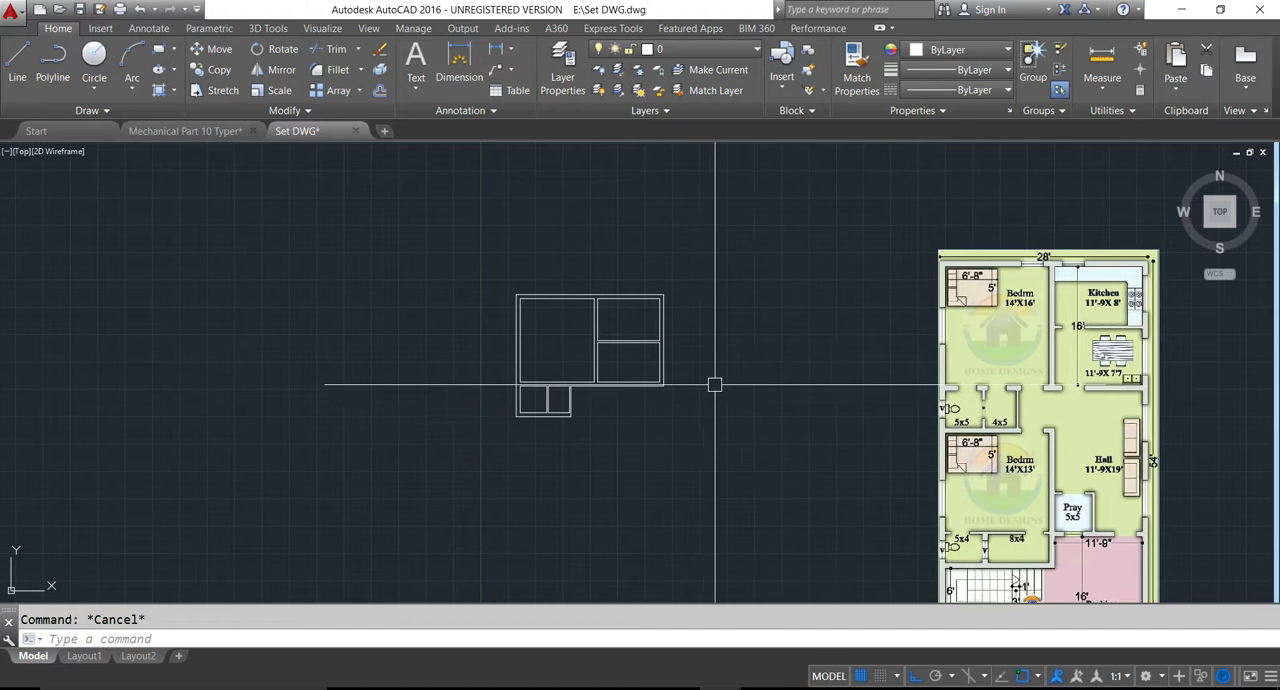
- Compare the drawn walls with the reference plan, examining the 14'x13' bedroom and the rooms below it
scroll(671, 381, "up", 3)
middle_click_drag(500, 440, 423, 460)
scroll(423, 460, "down", 2)
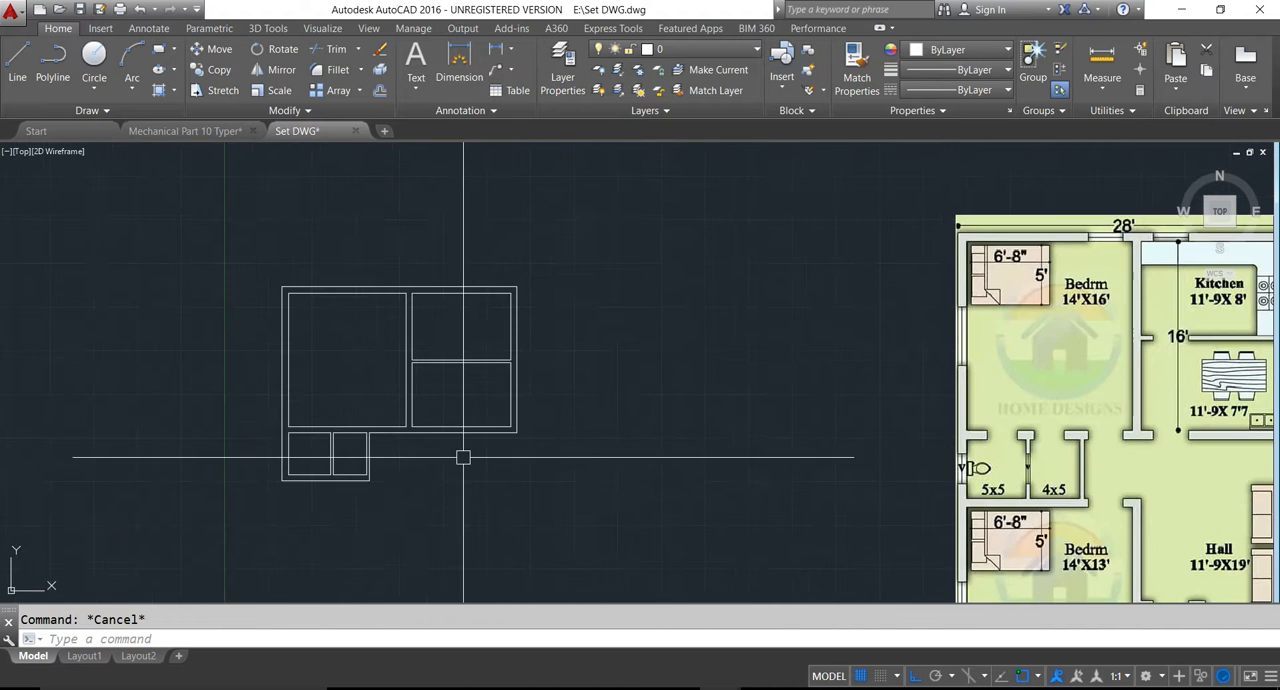
middle_click_drag(623, 449, 450, 387)
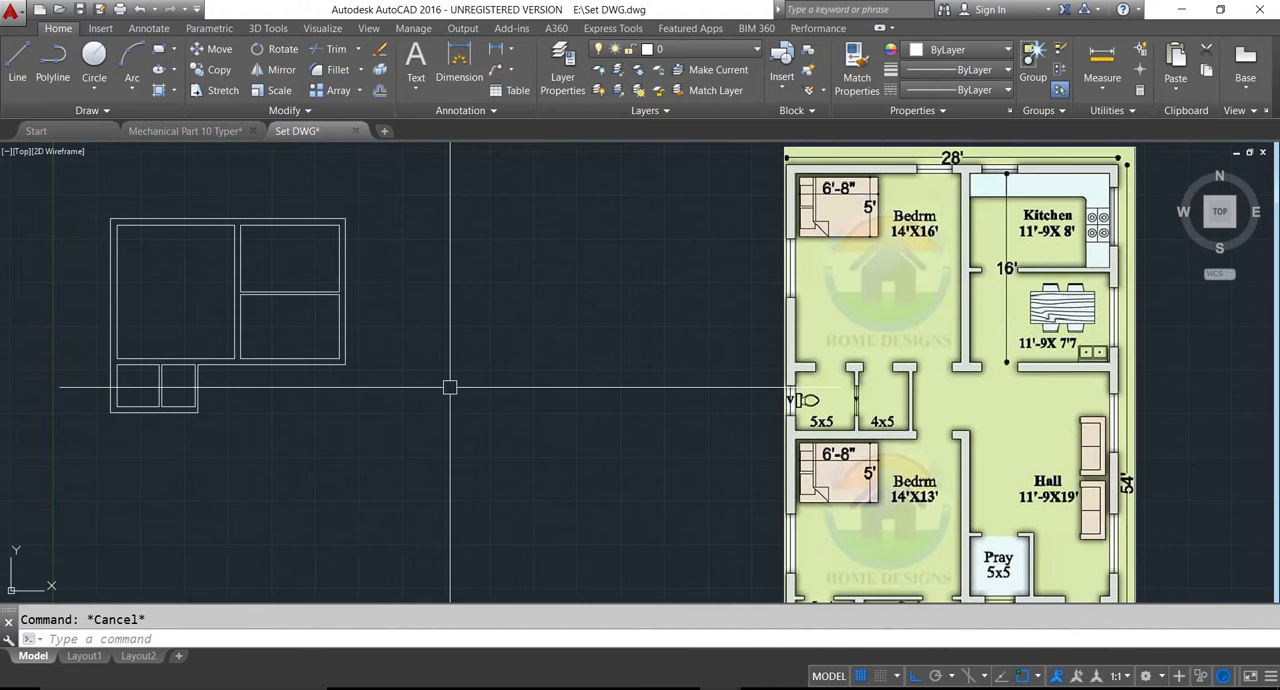
mouse_move(670, 364)
middle_mouse_down()
mouse_move(711, 380)
mouse_move(686, 323)
mouse_move(708, 281)
middle_mouse_up()
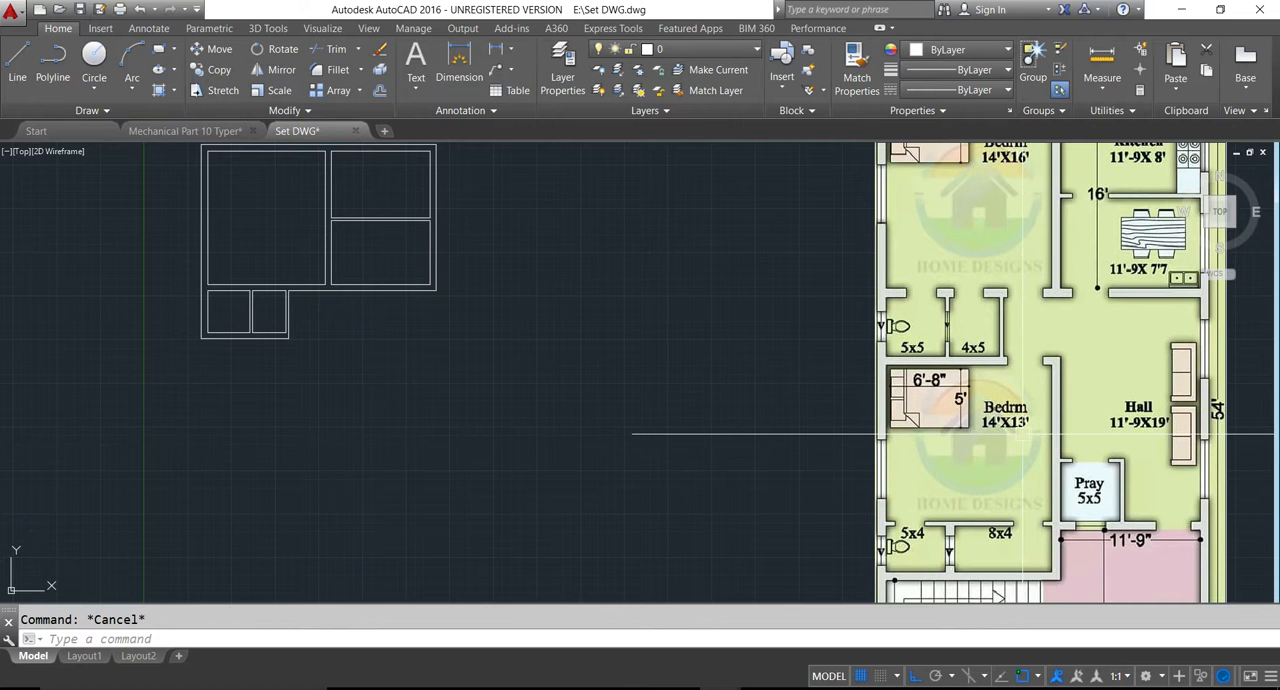
scroll(918, 434, "down", 2)
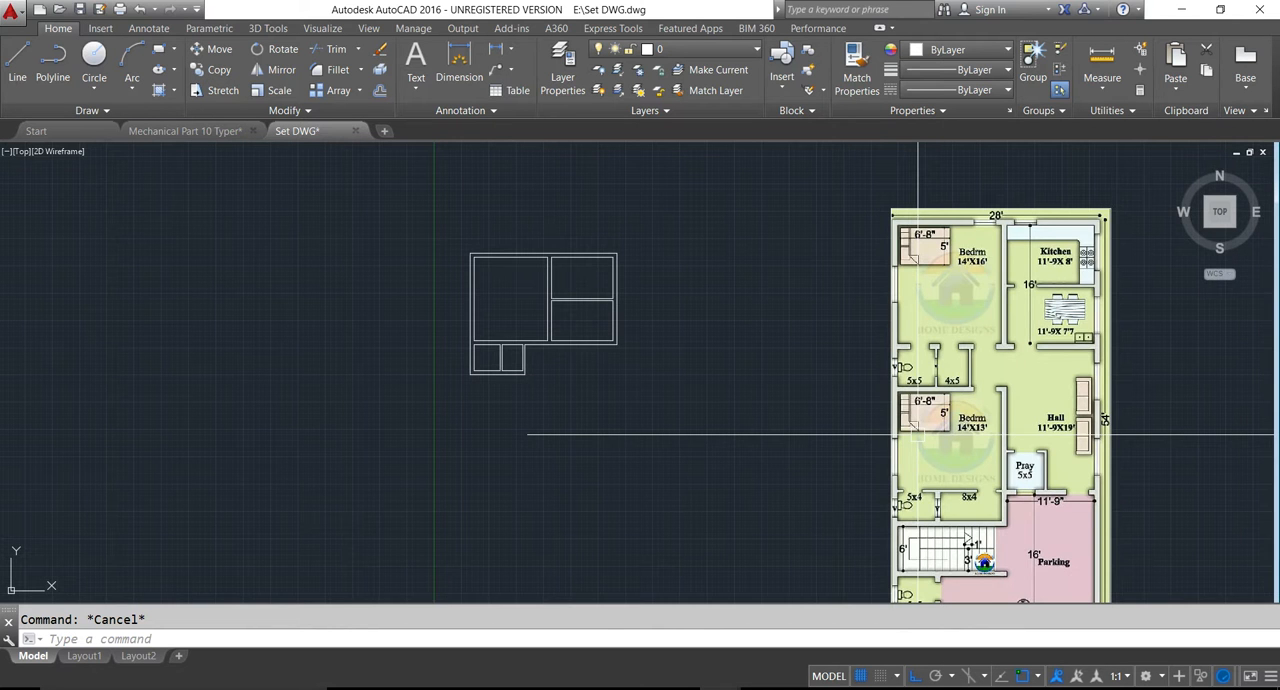
- Offset the outer wall line below the 5x5 and 4x5 rooms downward by 14'
scroll(918, 434, "up", 2)
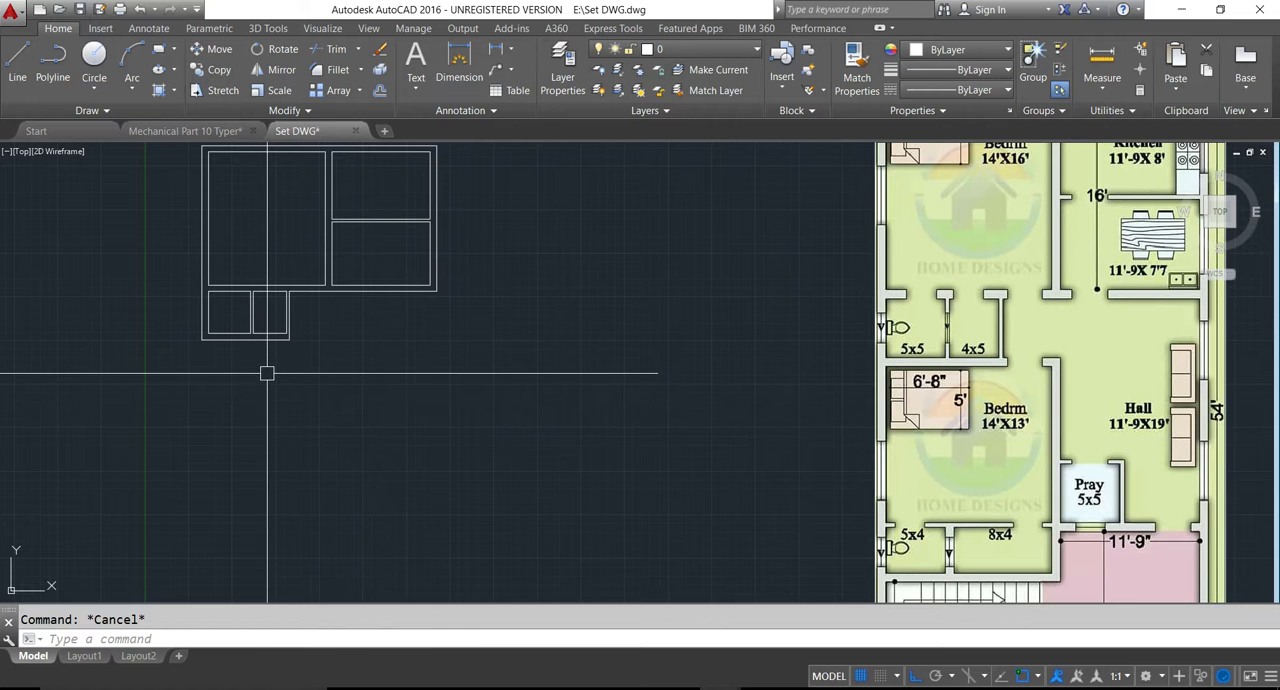
type("14'")
key("Return")
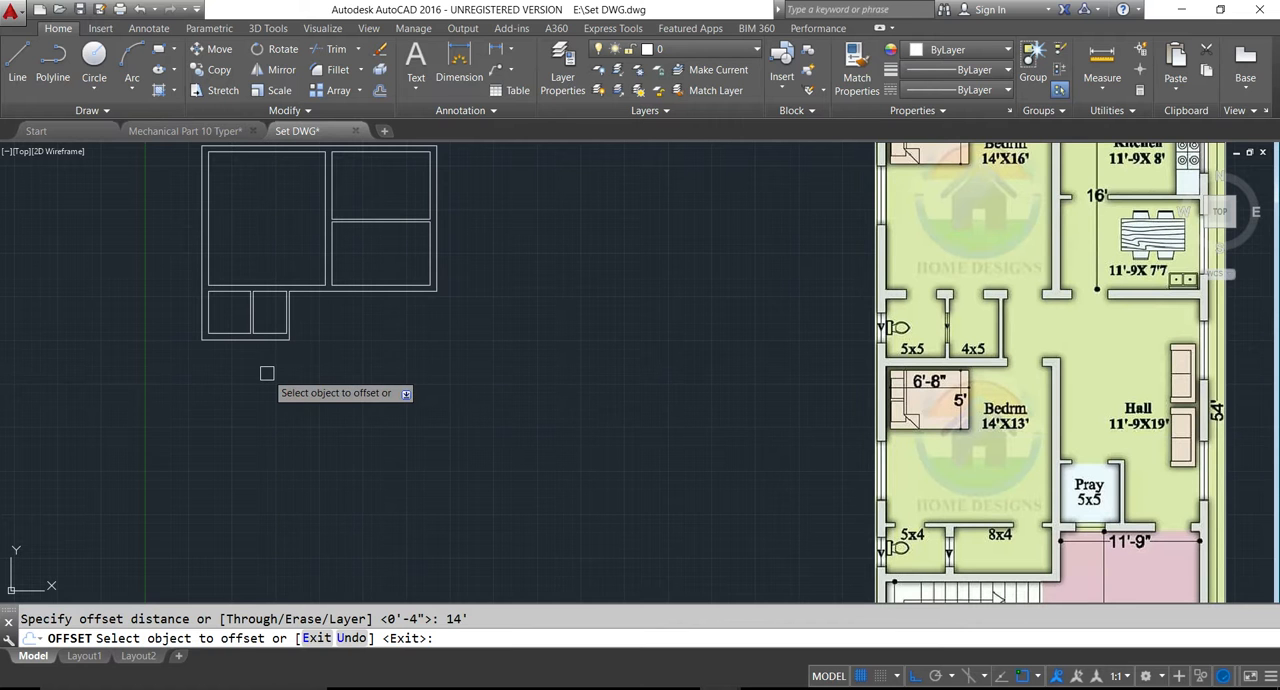
left_click(266, 341)
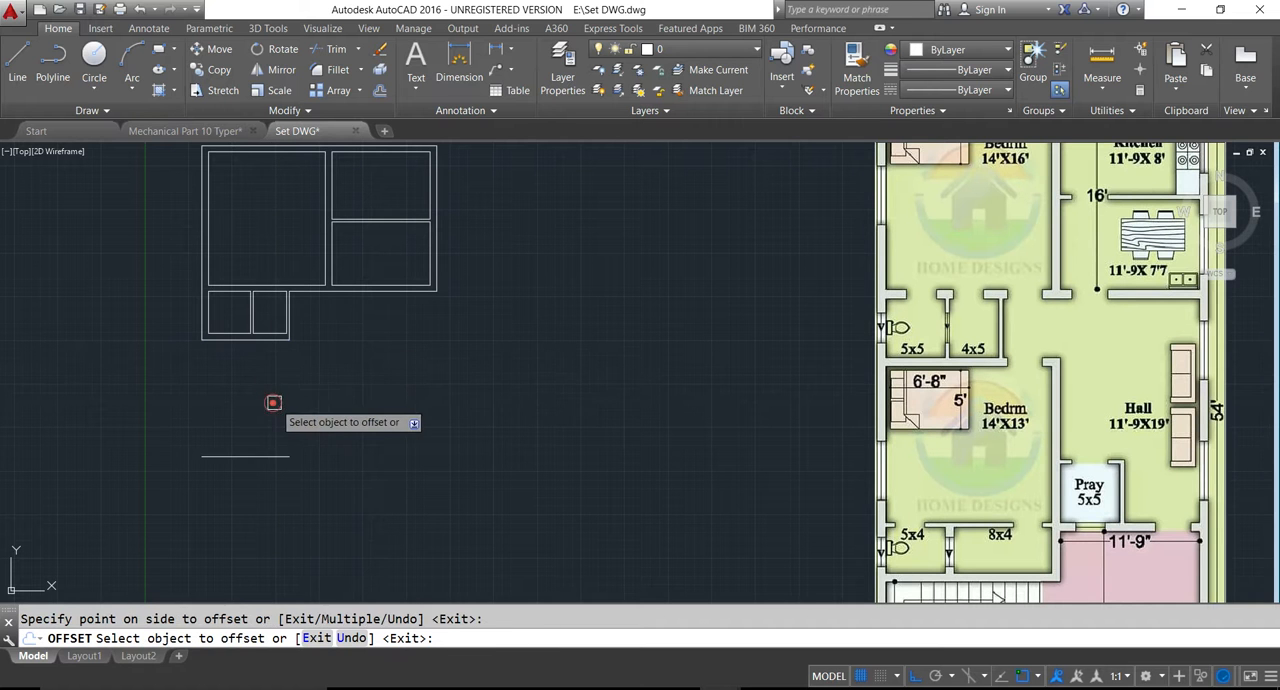
key("Escape")
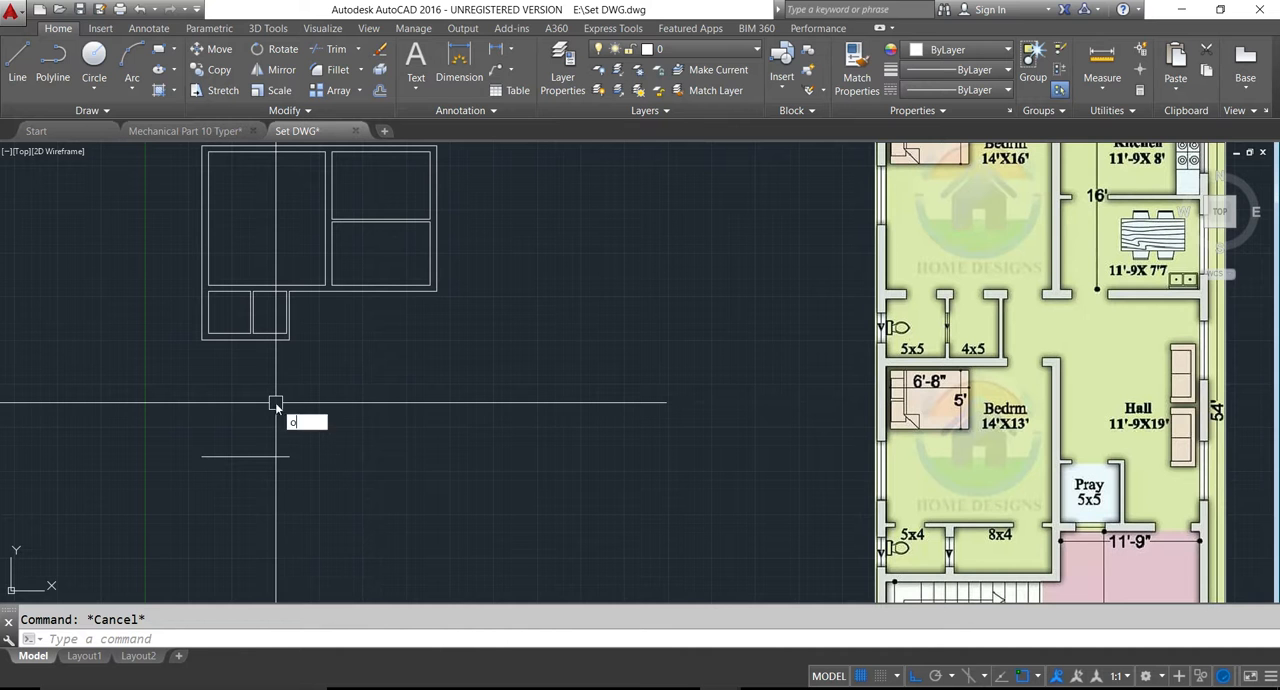
- Offset the newly placed horizontal line downward by 4" to give the partition wall its thickness
key("Return")
type("4")
key("Return")
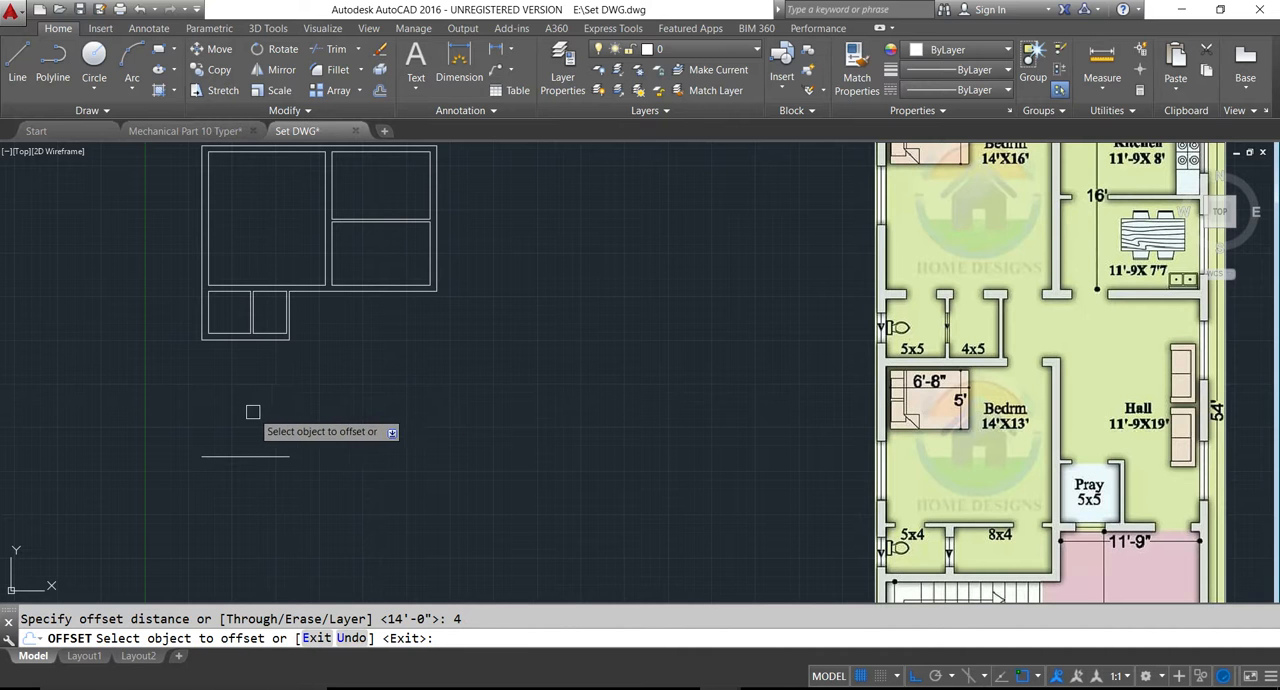
left_click(252, 456)
key("Escape")
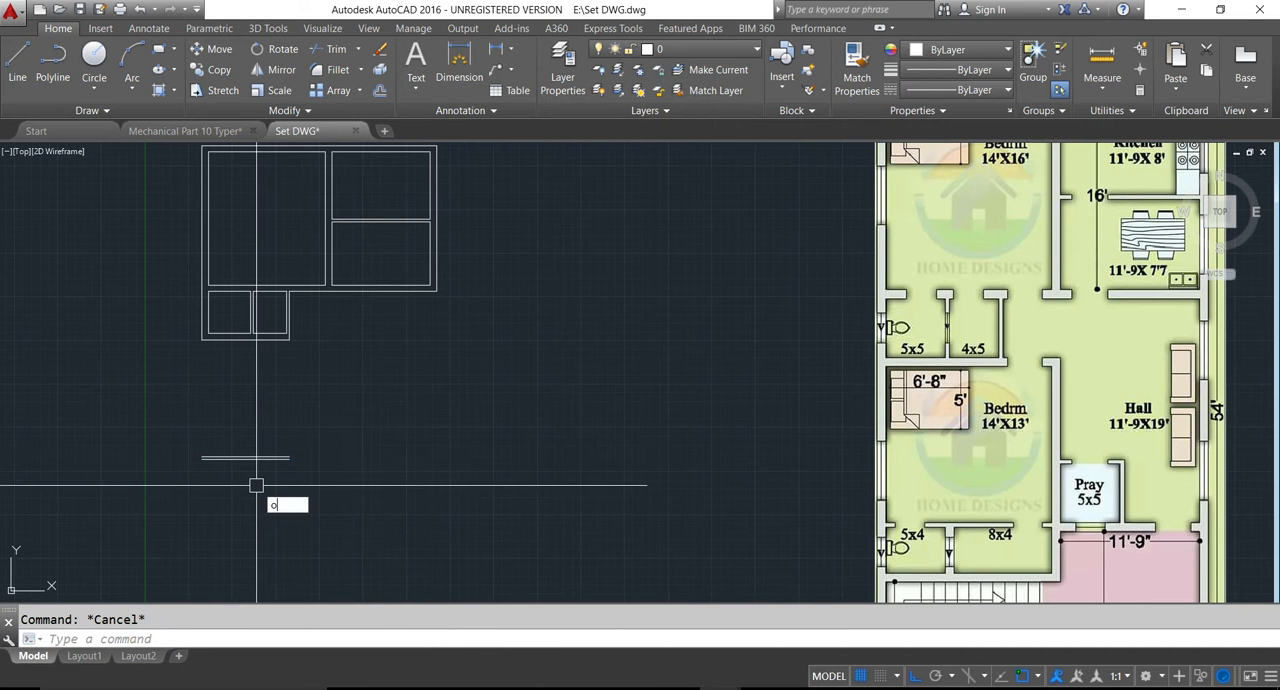
- Offset the lower partition line downward by 4' for the depth of the small rooms below the bedroom
key("Return")
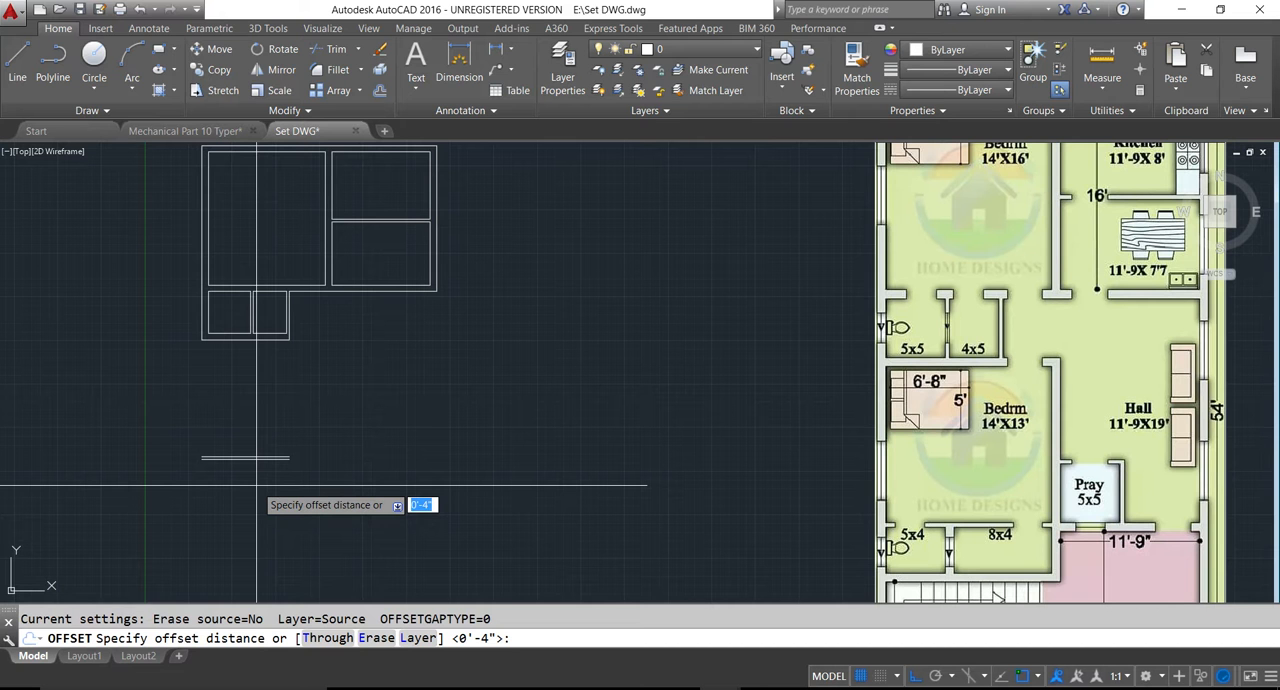
key("Return")
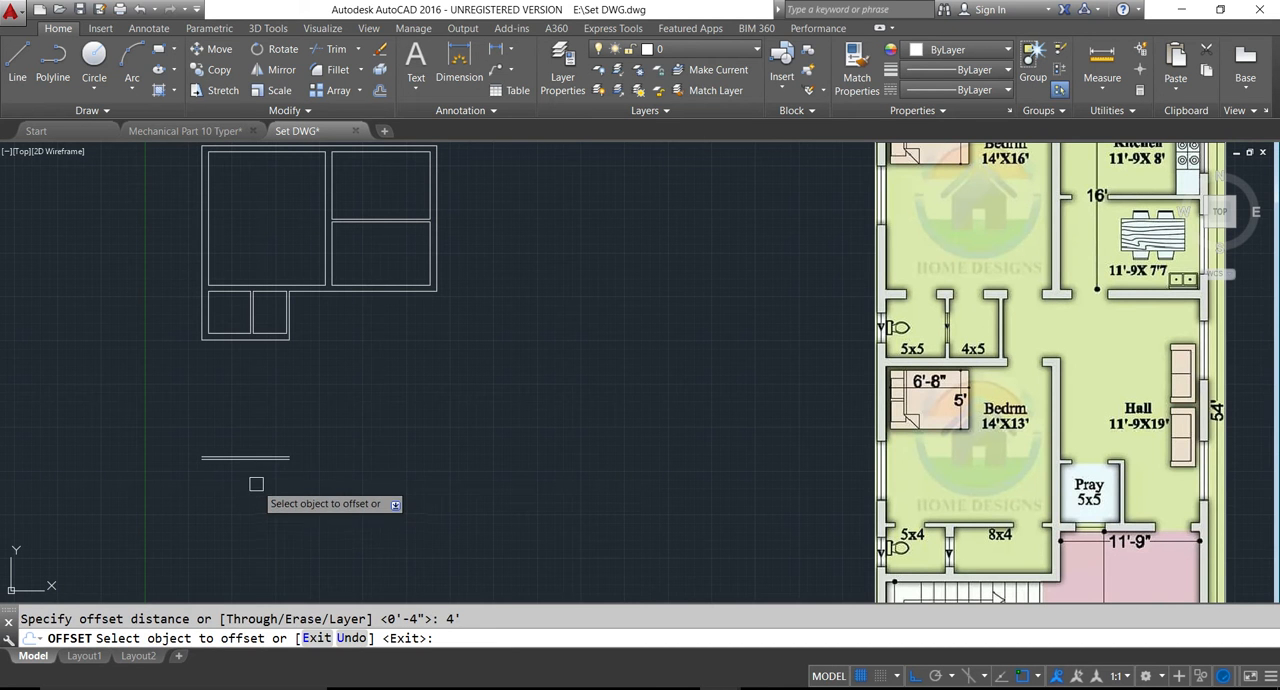
left_click(273, 461)
left_click(272, 522)
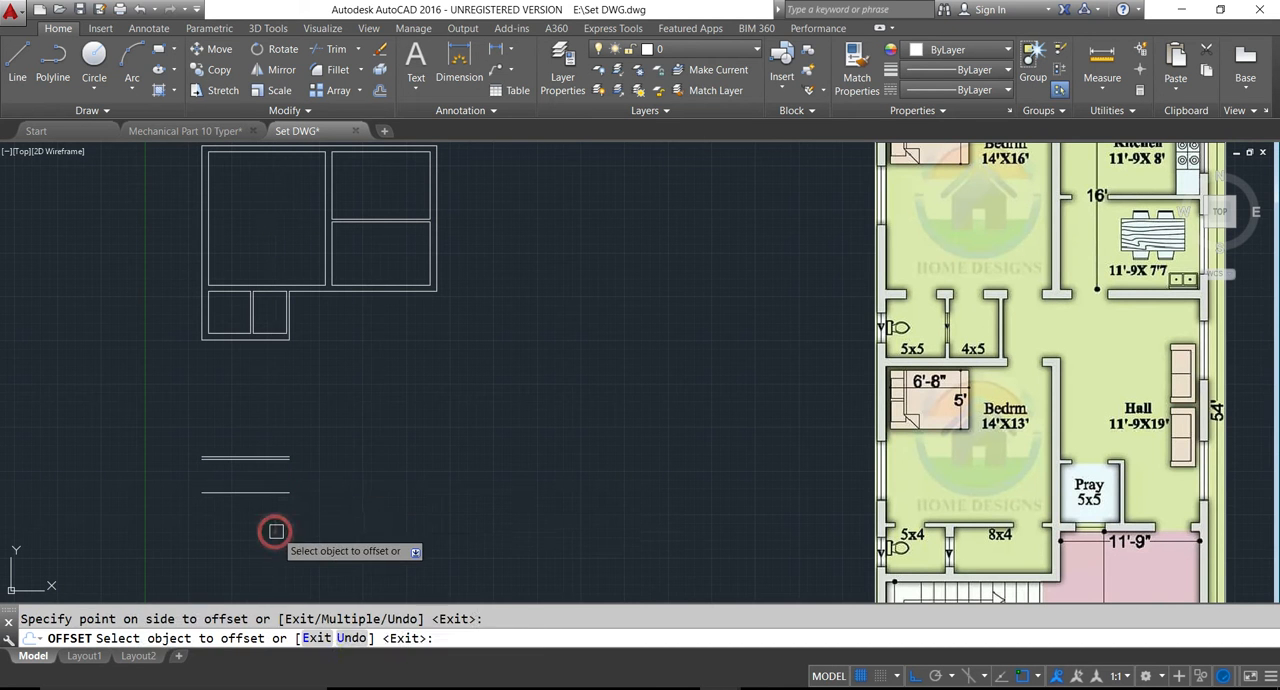
key("Escape")
- Offset the lowest horizontal line downward by 9" to form the wall below the small rooms
key("Return")
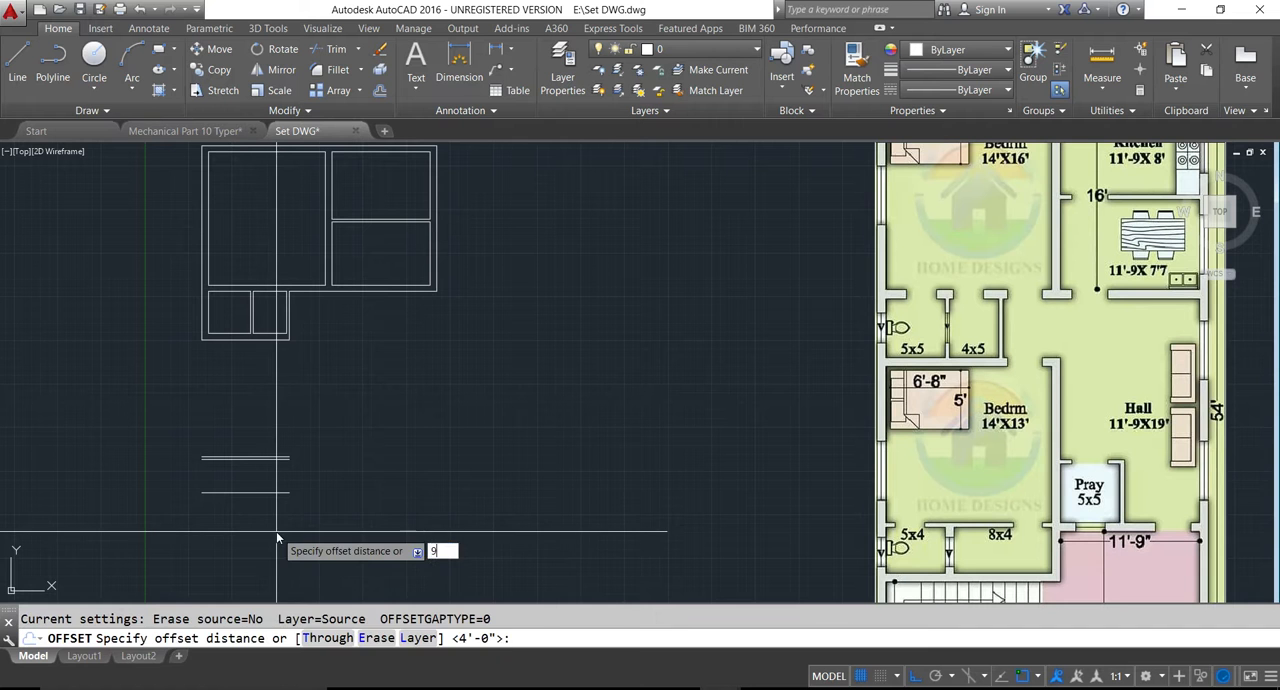
type("9")
key("Return")
left_click(232, 491)
left_click(267, 540)
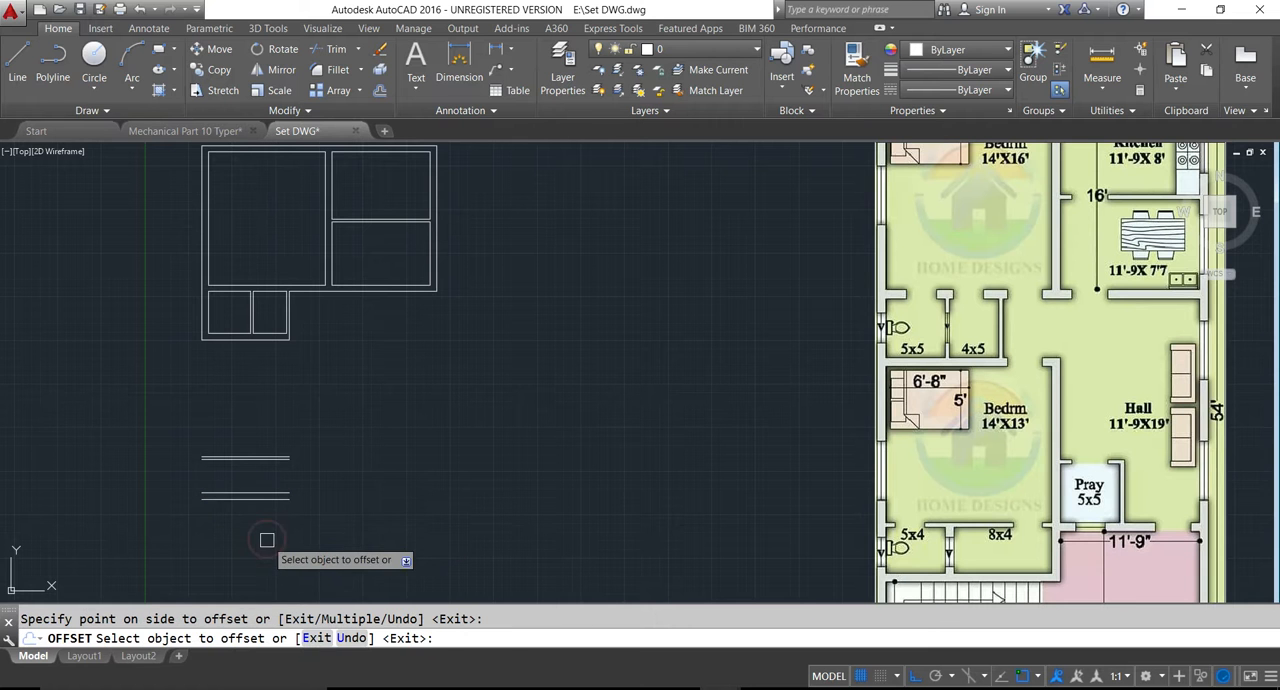
key("Escape")
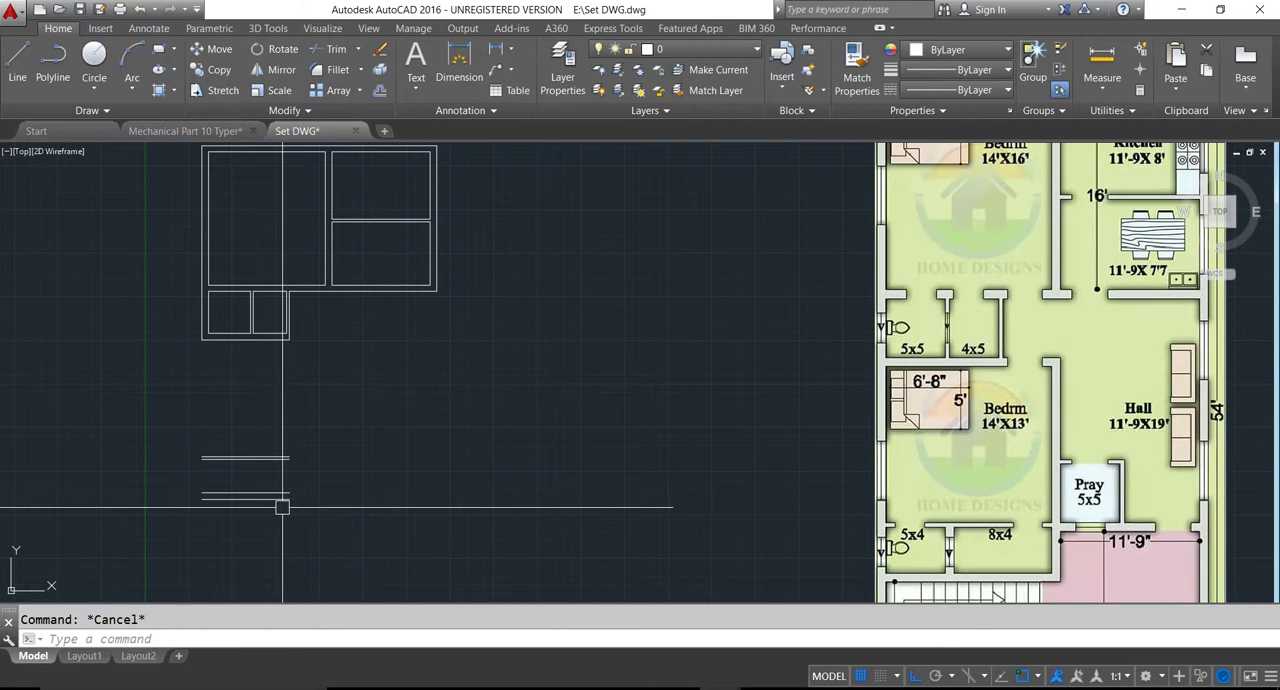
- Fillet the outer and inner left wall lines with the two lowest horizontal lines, extending the left wall downward
type("f")
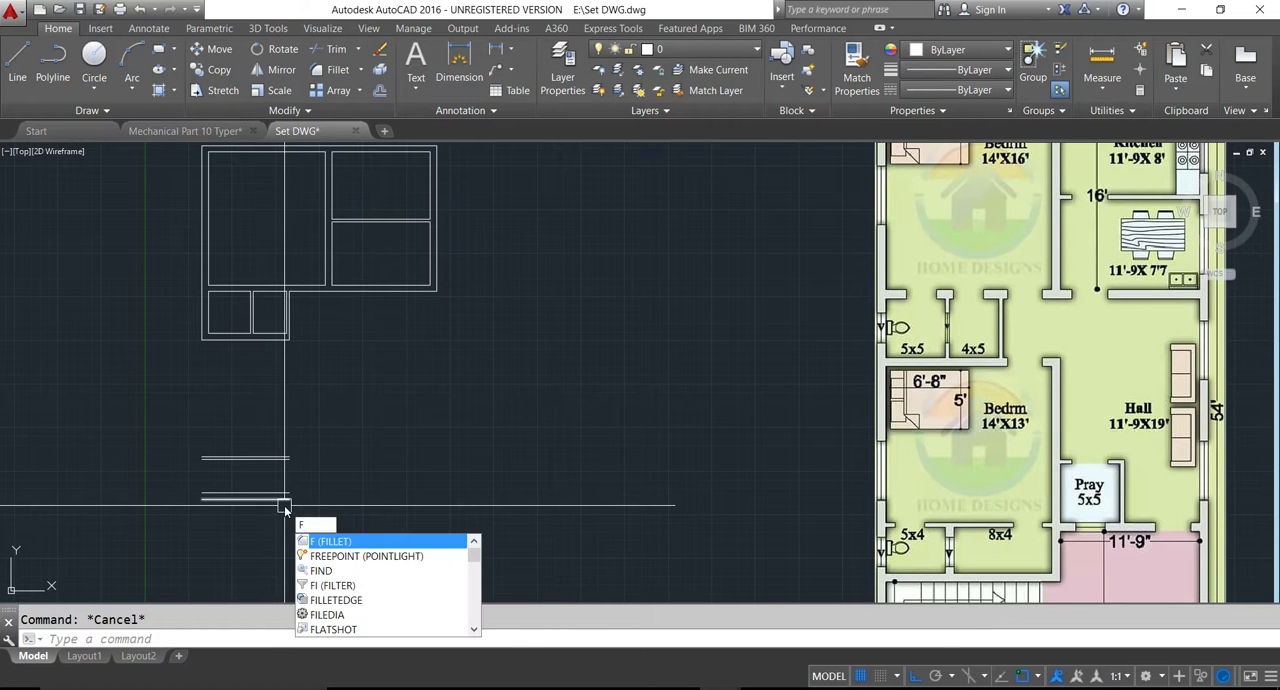
key("Return")
left_click(202, 332)
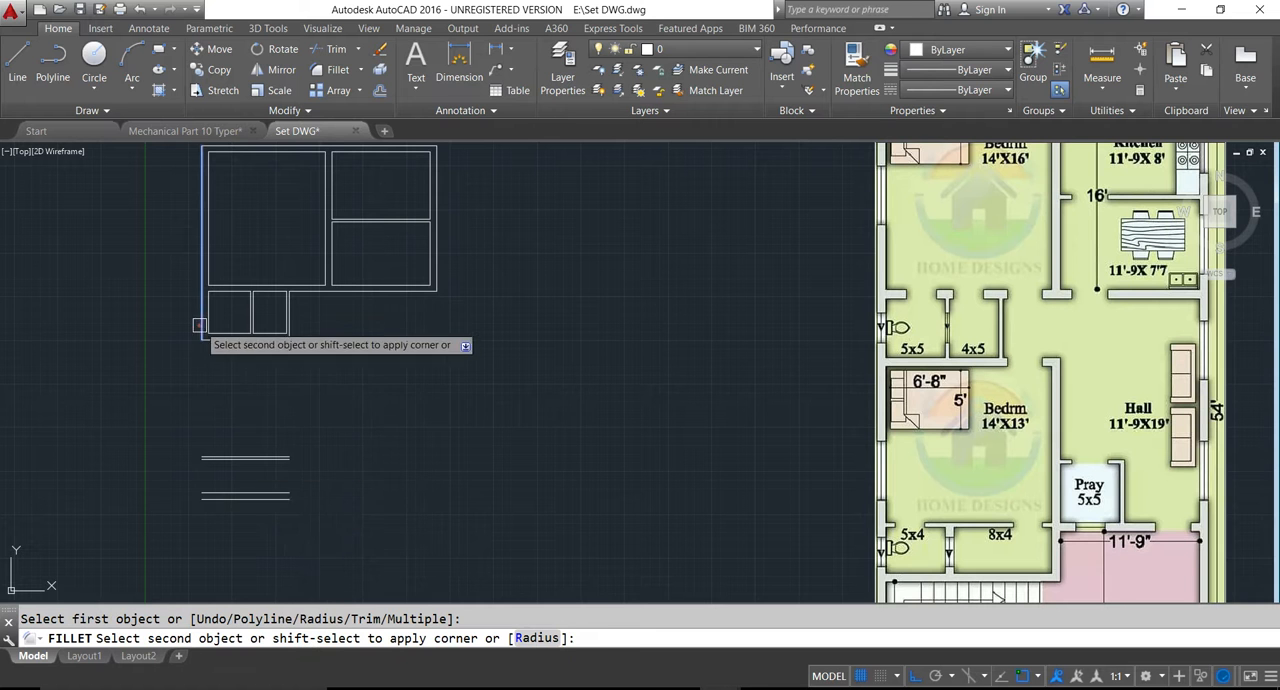
left_click(205, 495)
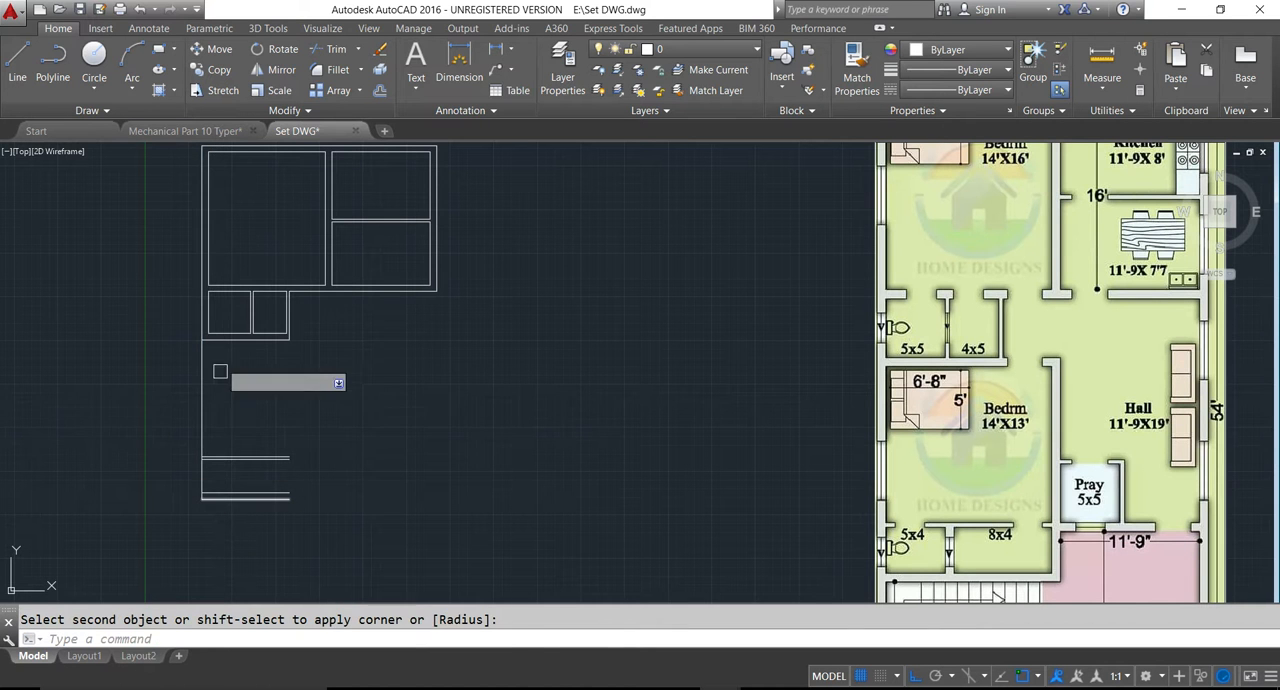
key("Return")
left_click(214, 313)
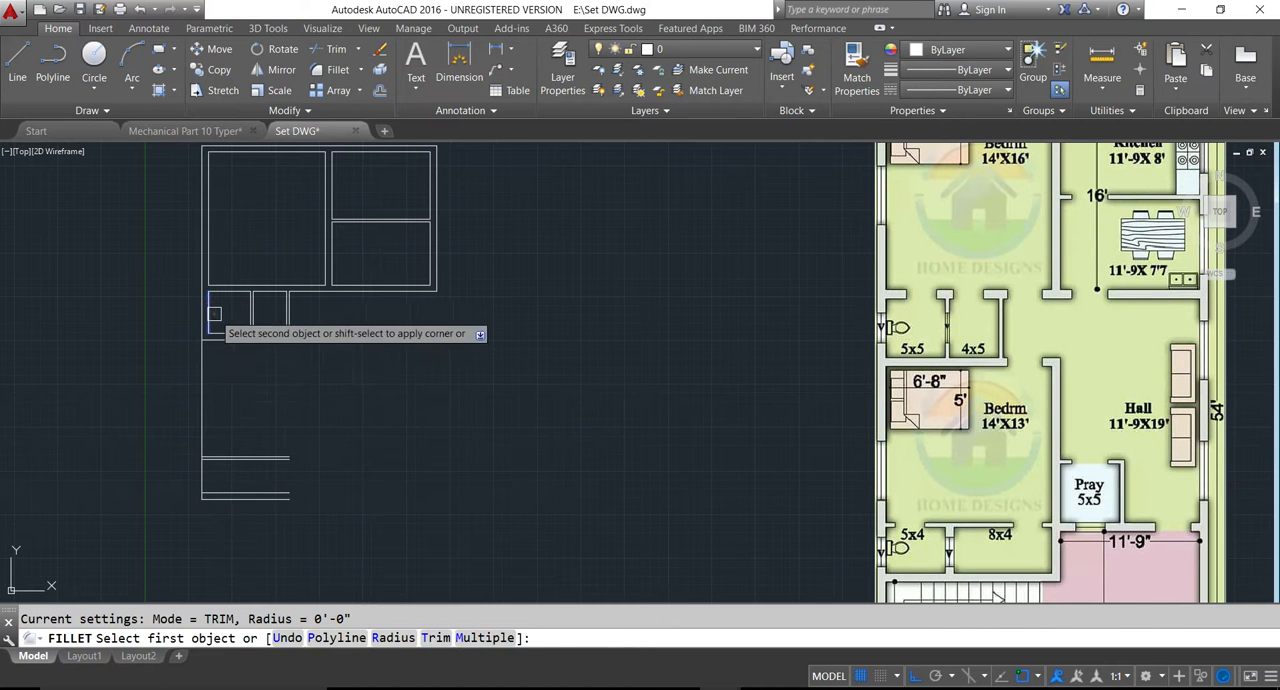
left_click(211, 492)
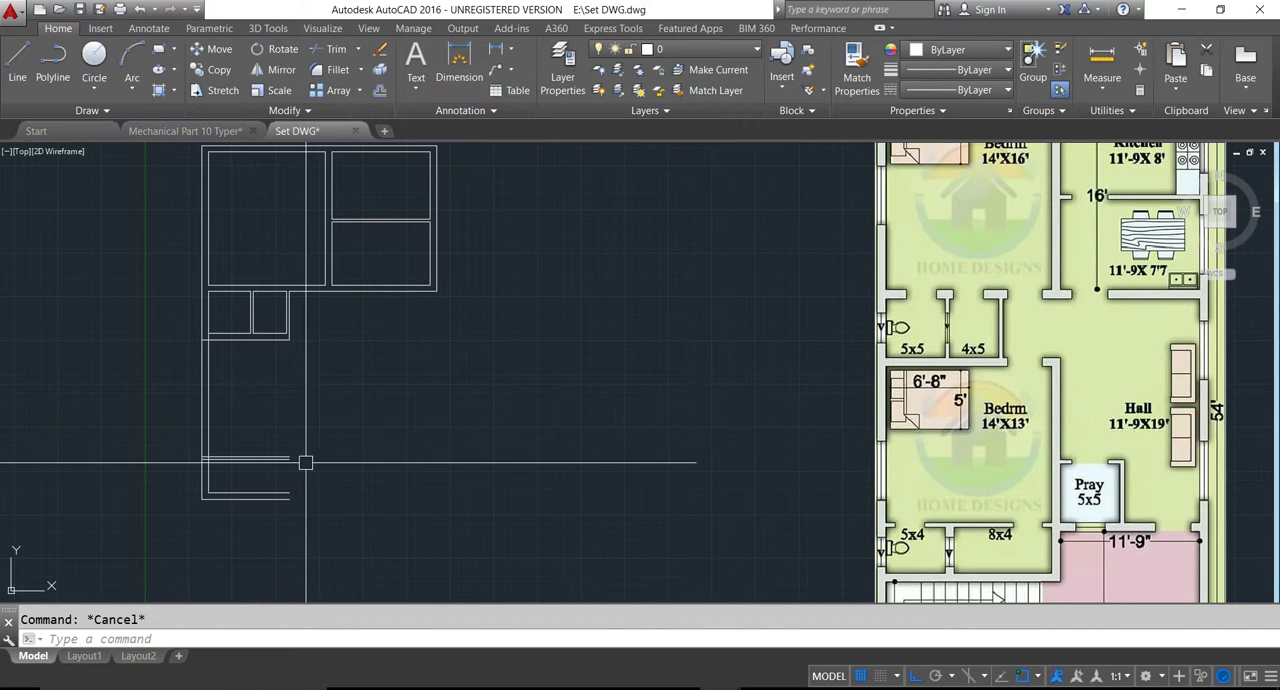
left_click(426, 453)
key("Escape")
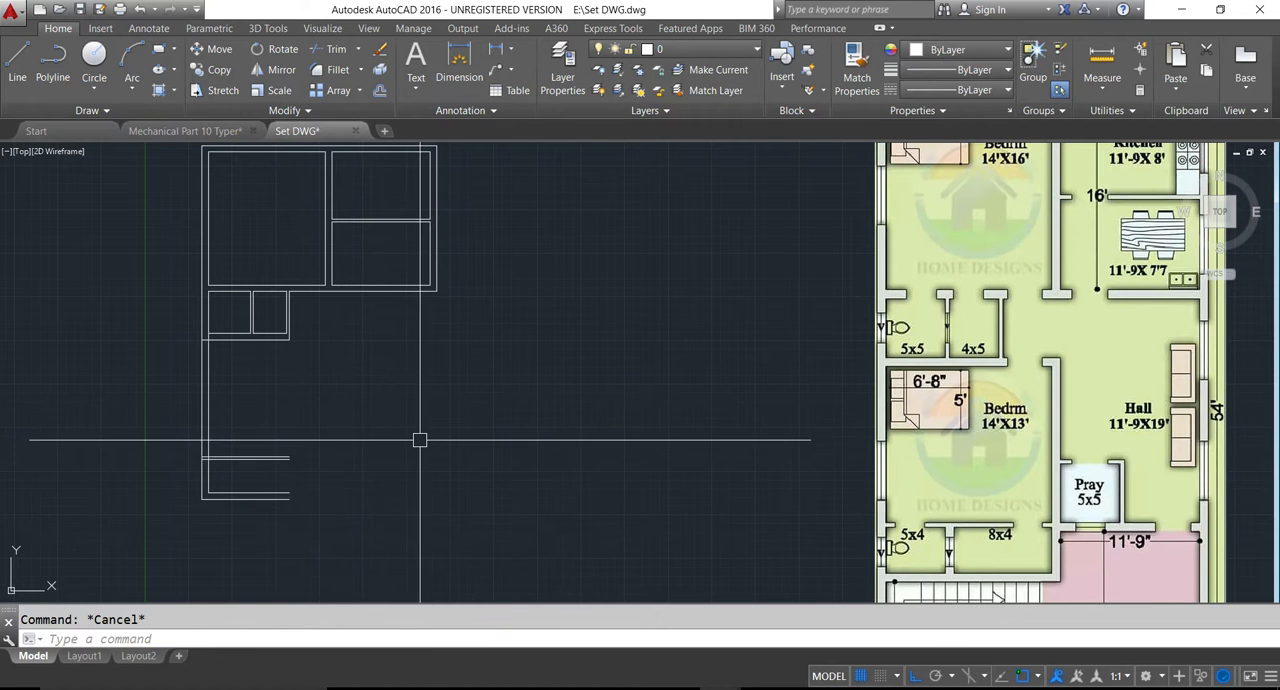
- Erase the four horizontal offset lines at the lower end of the left wall
left_click(335, 443)
left_click(254, 517)
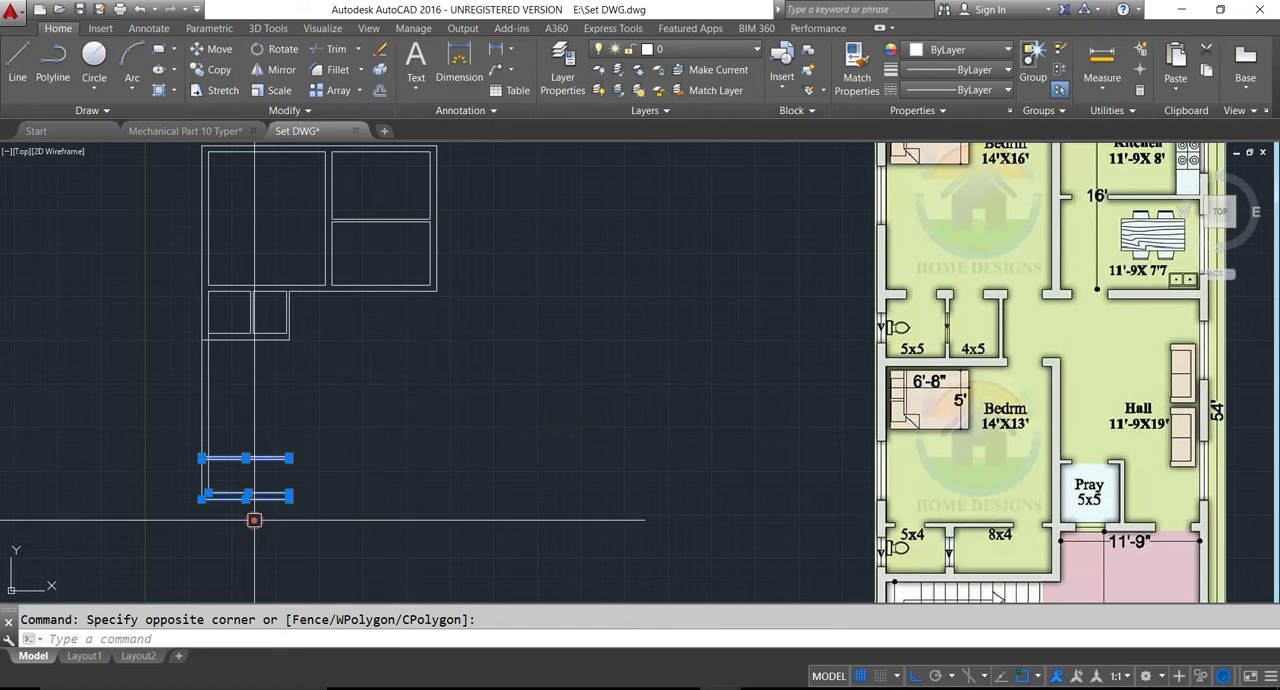
key("Delete")
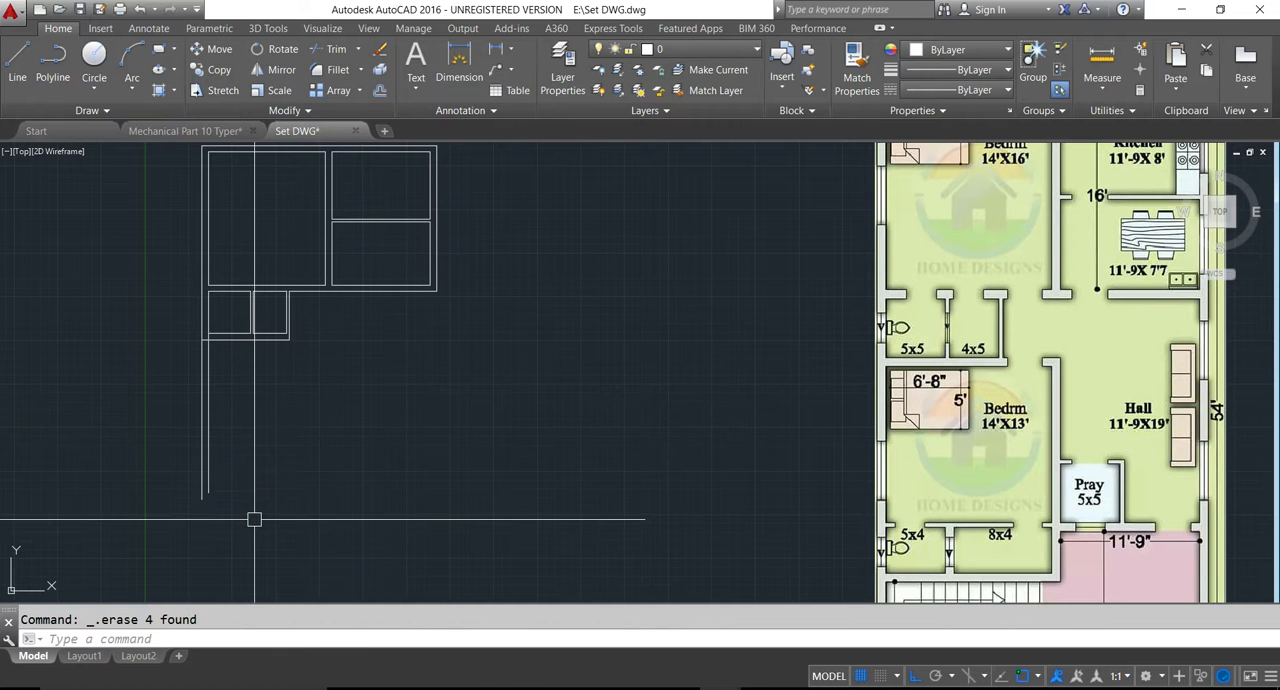
key("Escape")
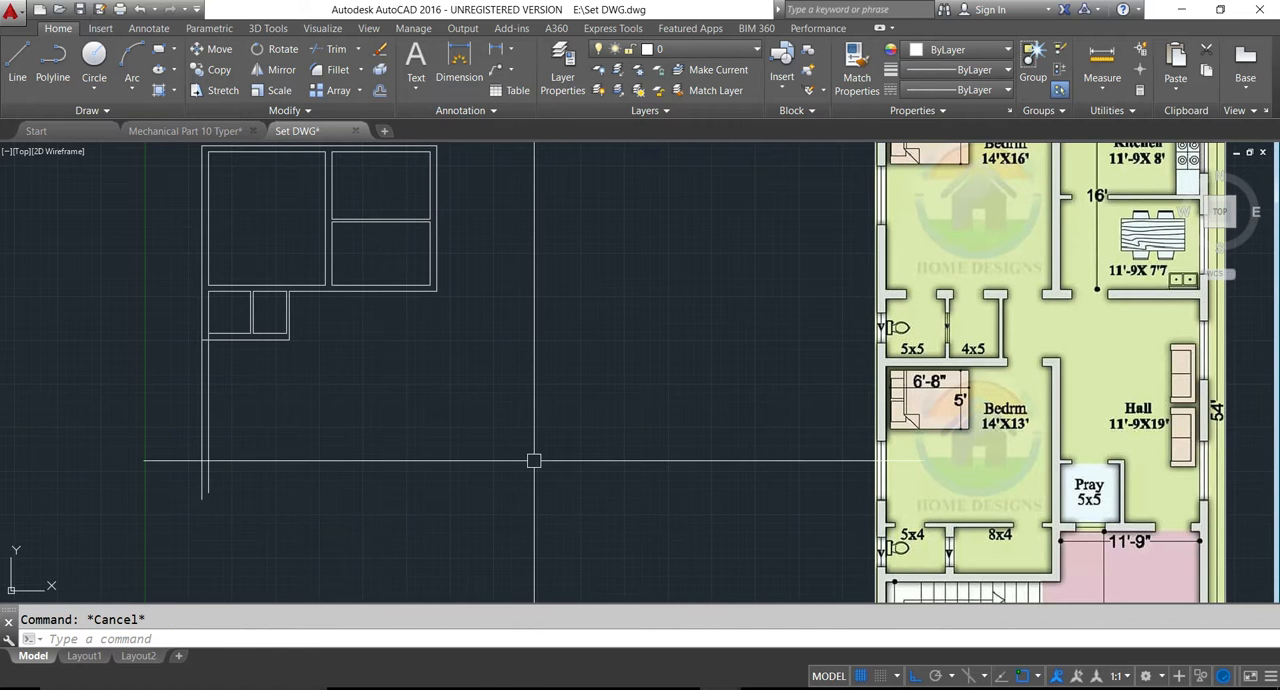
- Offset the outer wall line below the 5x5 and 4x5 rooms downward by 13' for the 14'x13' bedroom
type("o")
key("Return")
type("13")
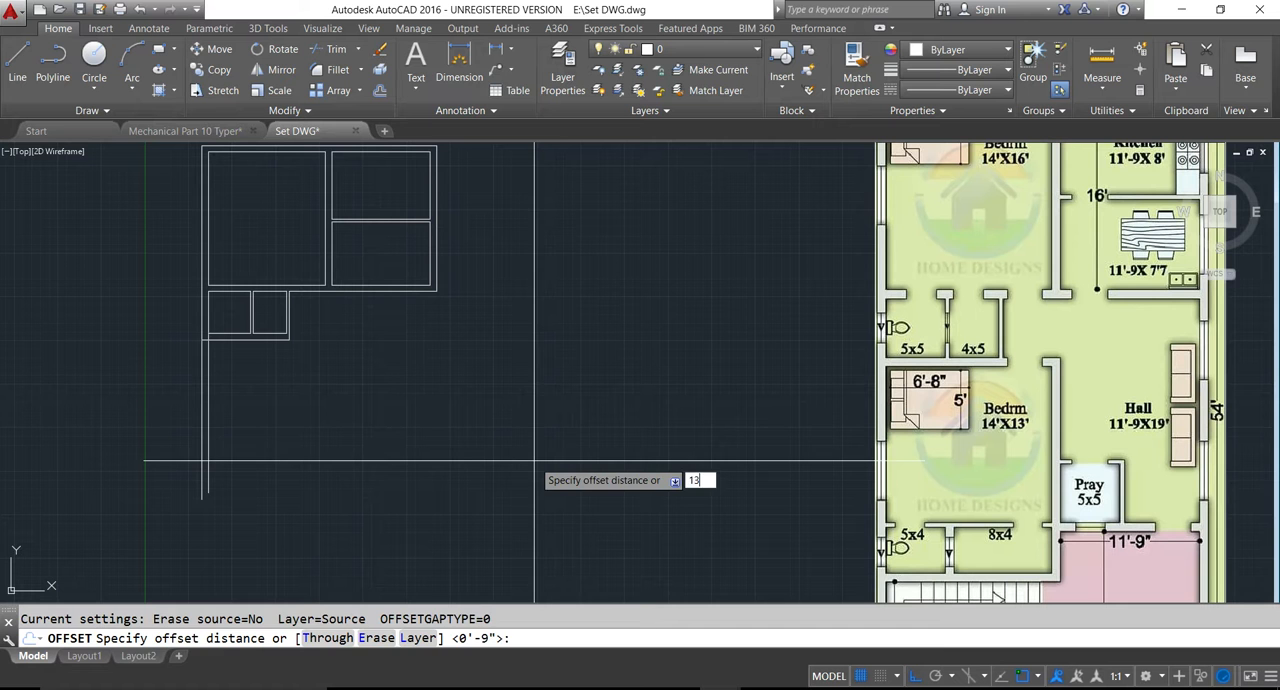
type("'")
key("Return")
left_click(250, 341)
left_click(238, 445)
key("Escape")
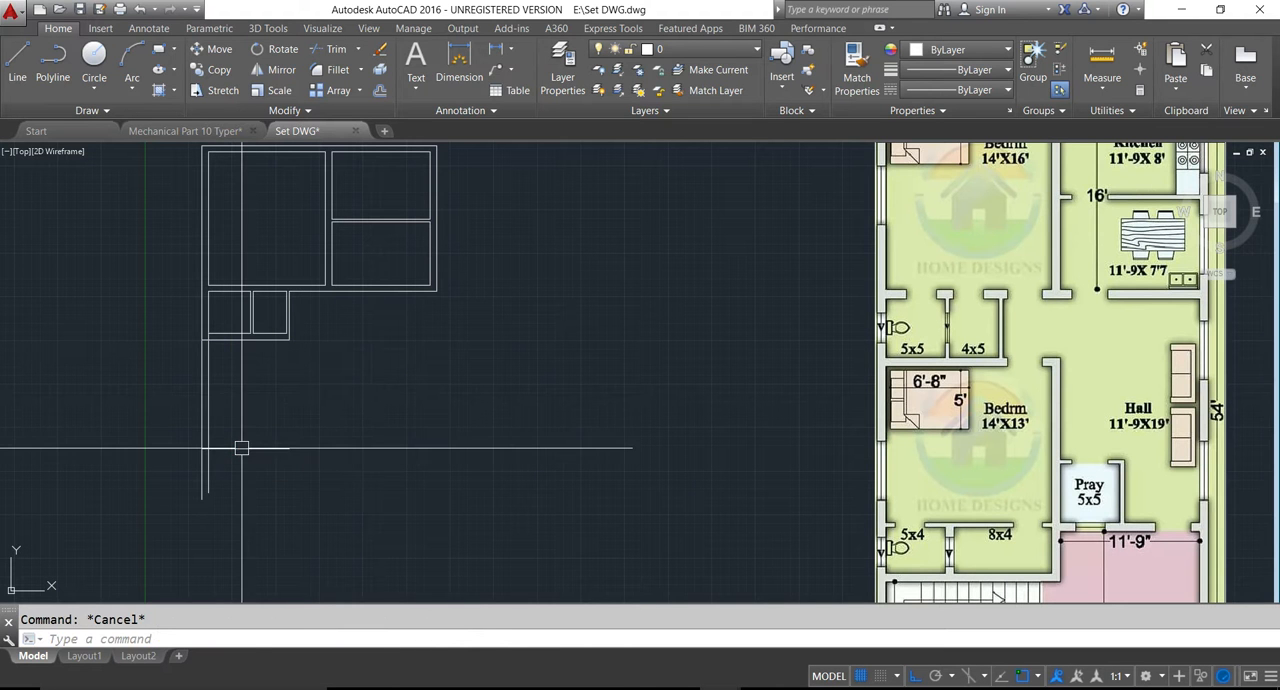
- Offset the bedroom's lower line downward by 4" to form the partition wall
key("Return")
type("4")
key("Return")
left_click(241, 448)
left_click(241, 458)
key("Escape")
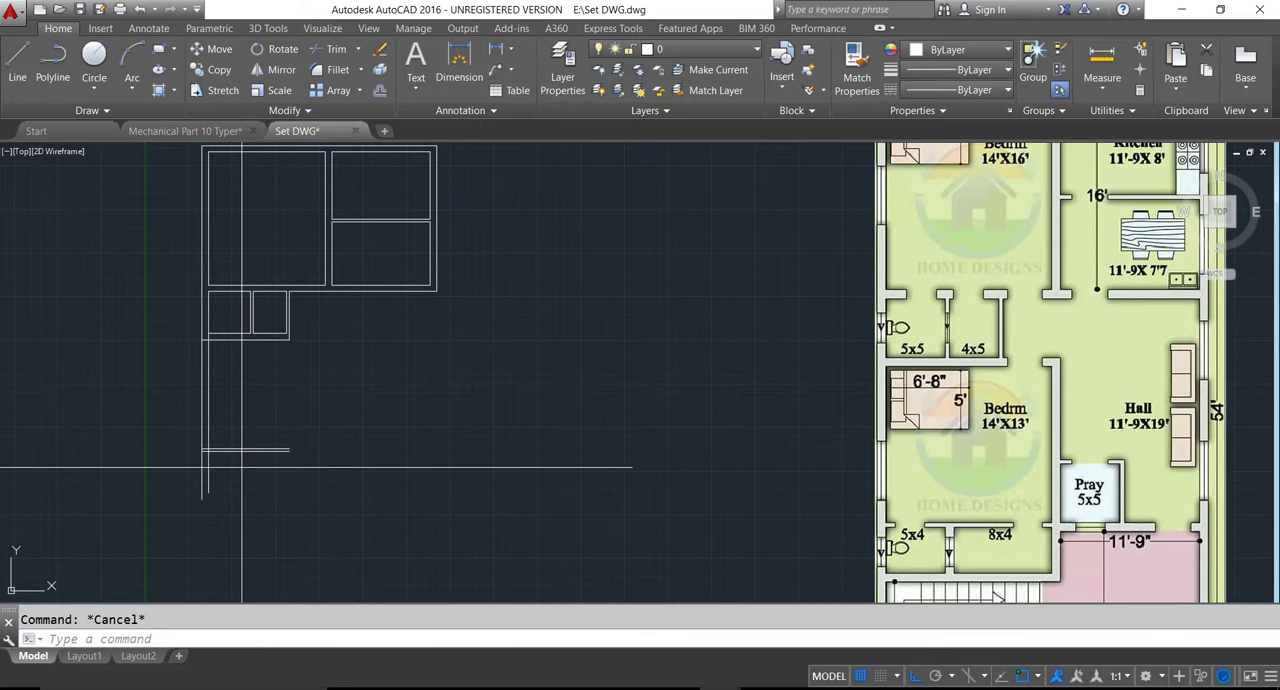
- Offset the lower line of the new partition downward by 4' for the 5x4 and 8x4 rooms
key("Return")
type("4'")
key("Return")
left_click(243, 451)
left_click(247, 488)
key("Escape")
- Offset the lower line of the 5x4 and 8x4 rooms downward by 9" to form the wall beneath them
type("o")
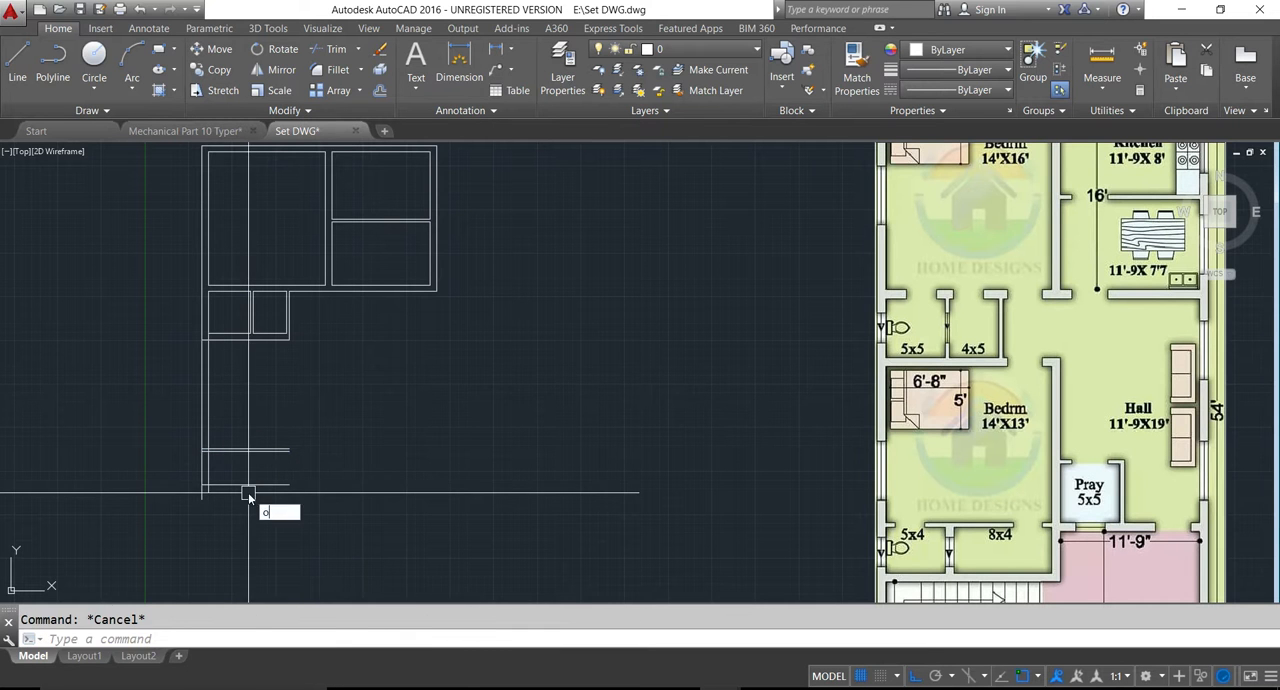
key("Return")
type("9")
key("Return")
left_click(248, 489)
left_click(223, 516)
scroll(220, 515, "up", 5)
key("Escape")
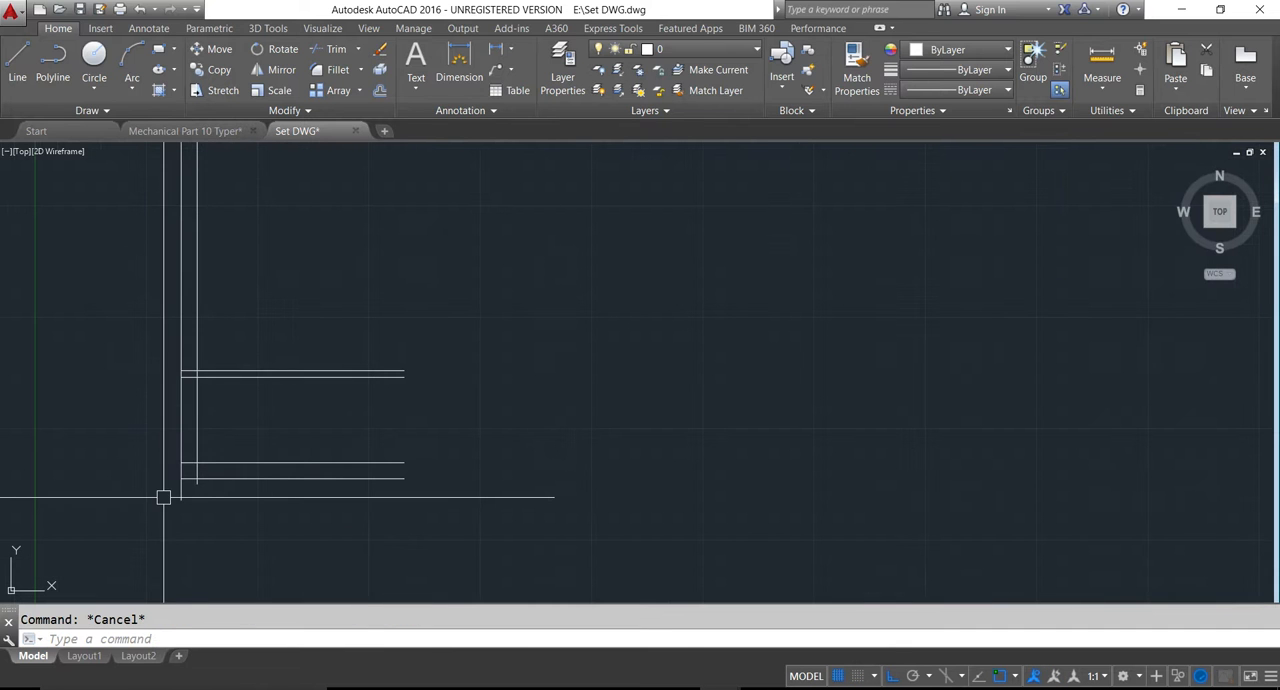
- Trim the outer left wall line where it projects below the lowest horizontal wall line
type("tr")
key("Return")
key("Return")
left_click(149, 486)
left_click(271, 535)
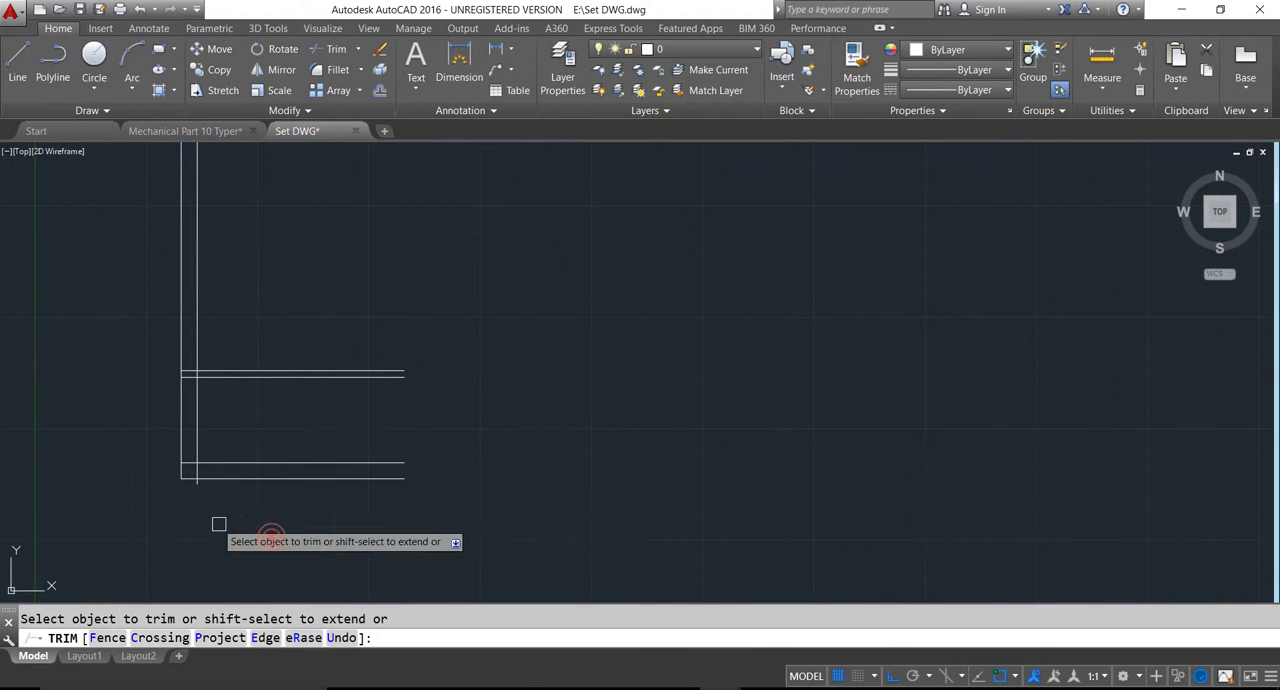
key("Escape")
- Offset the inner left wall line of the 14'x13' bedroom to the right by 14'
scroll(189, 506, "down", 3)
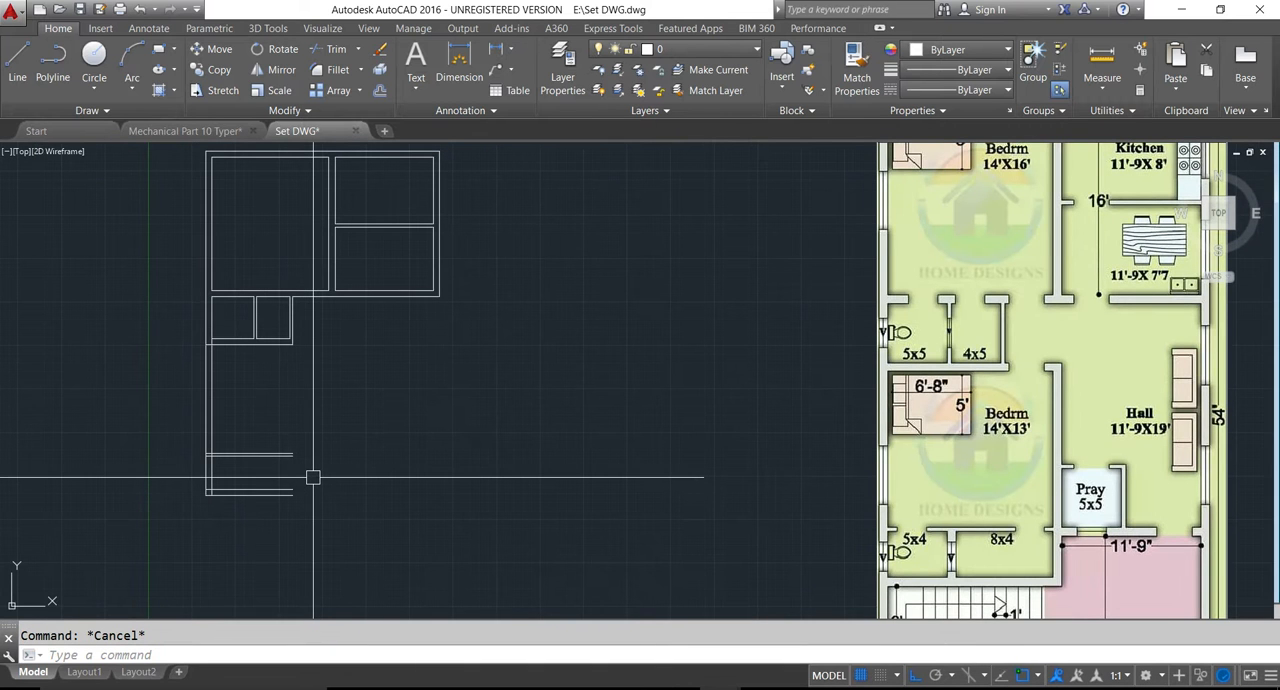
type("o")
key("Return")
type("14'")
key("Return")
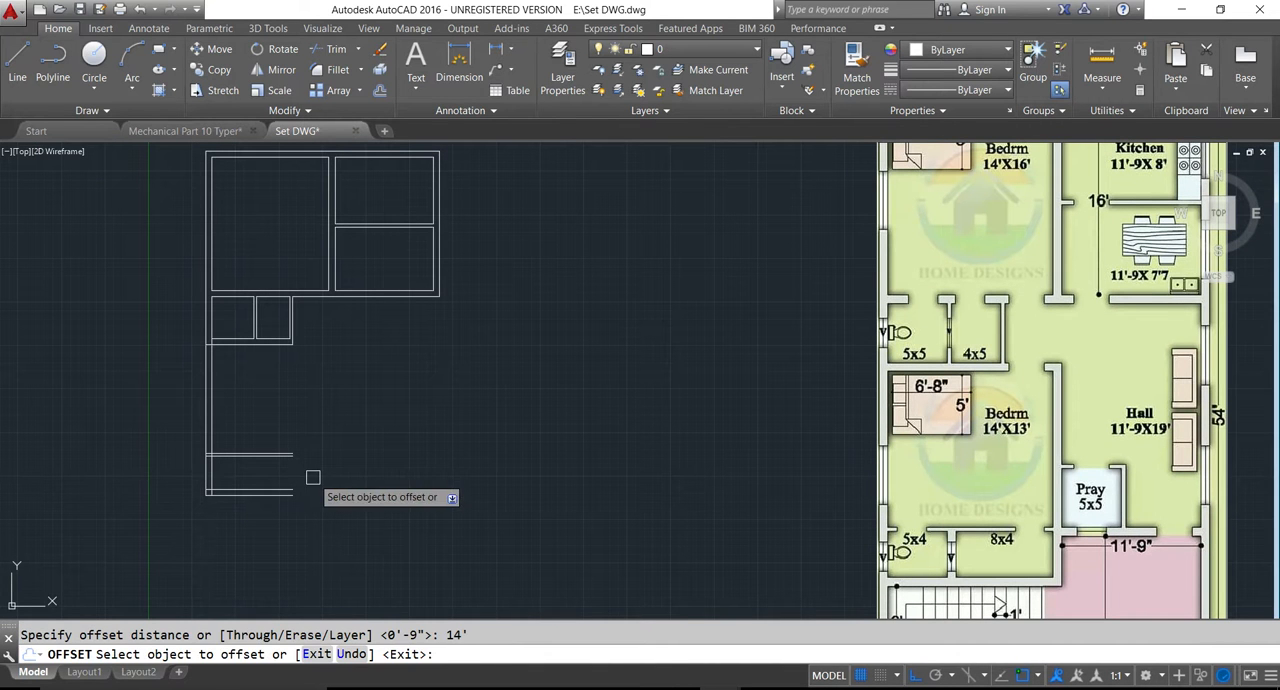
left_click(213, 409)
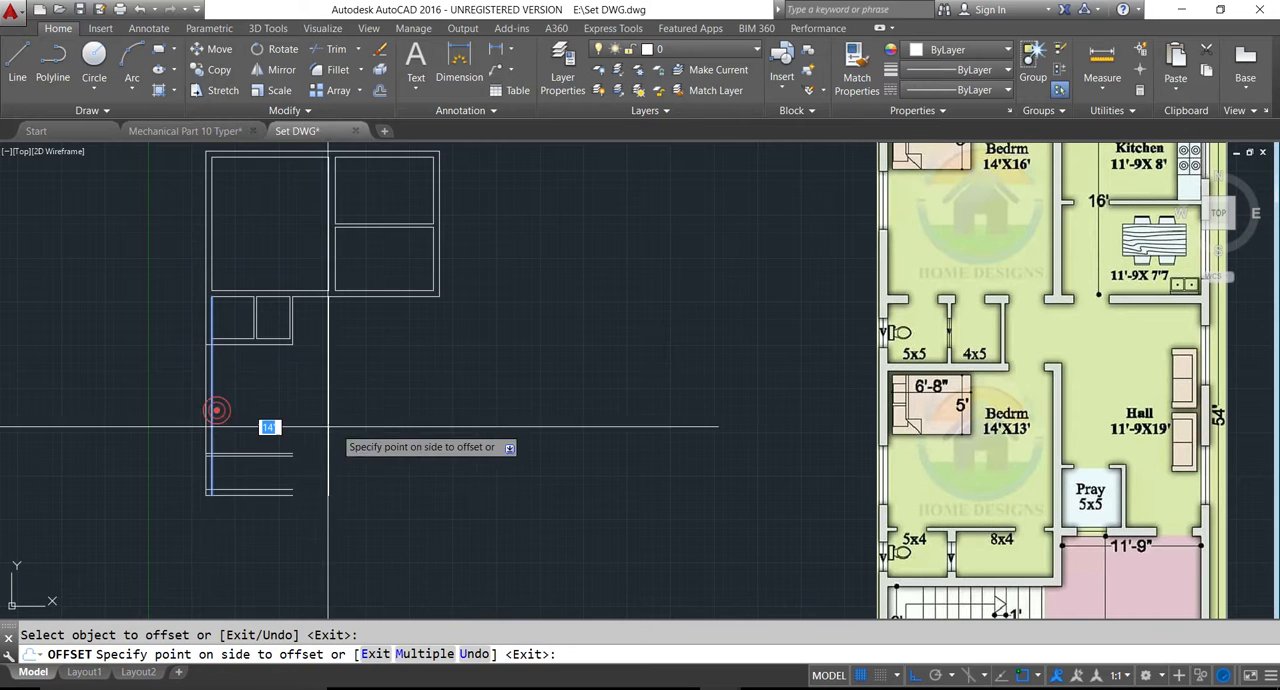
left_click(378, 428)
key("Escape")
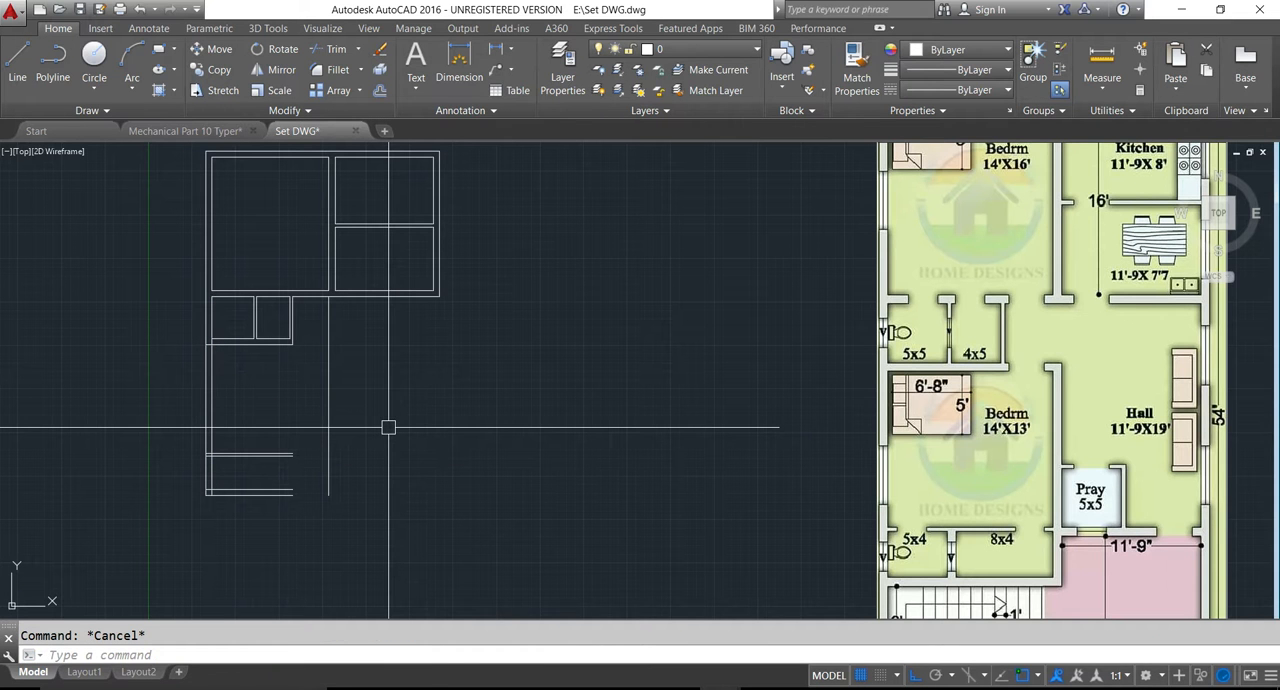
- Offset the bedroom's new right-hand line outward to the right by 9" to form its wall
key("Return")
type("9")
key("Return")
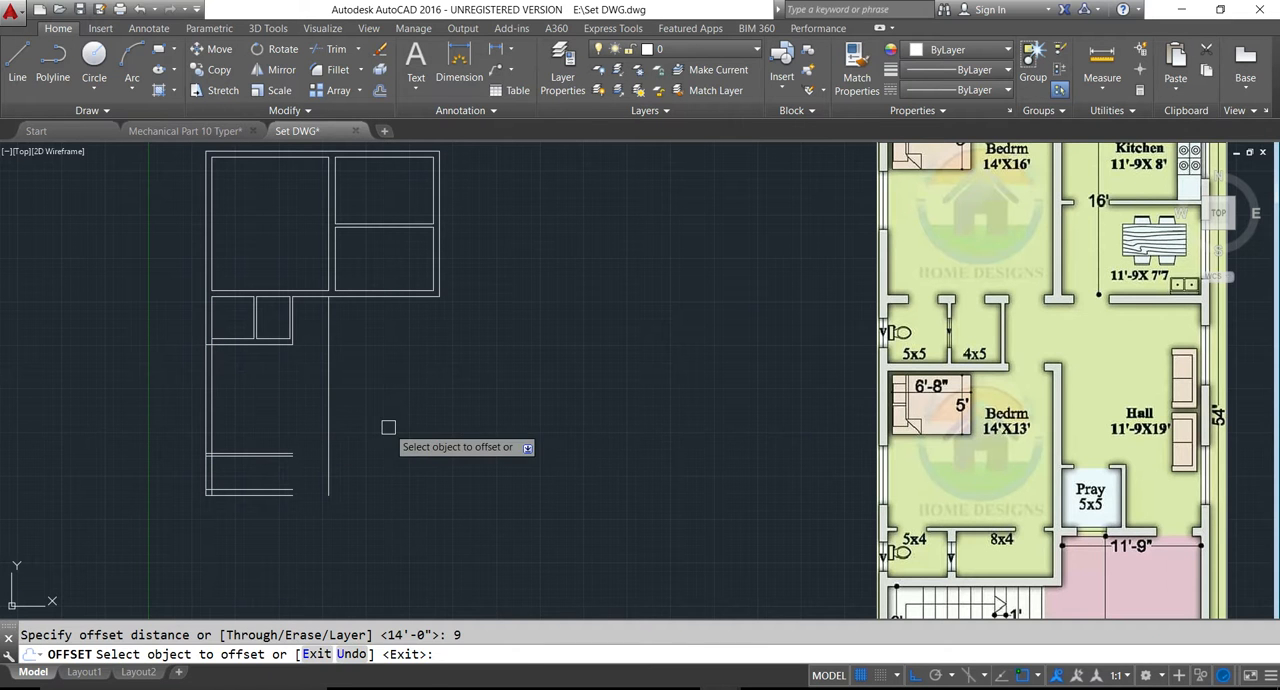
left_click(330, 428)
left_click(345, 420)
key("Escape")
- Fillet the inner and outer wall lines with zero radius to close the lower right corner of the 14'x13' bedroom
type("f")
key("Return")
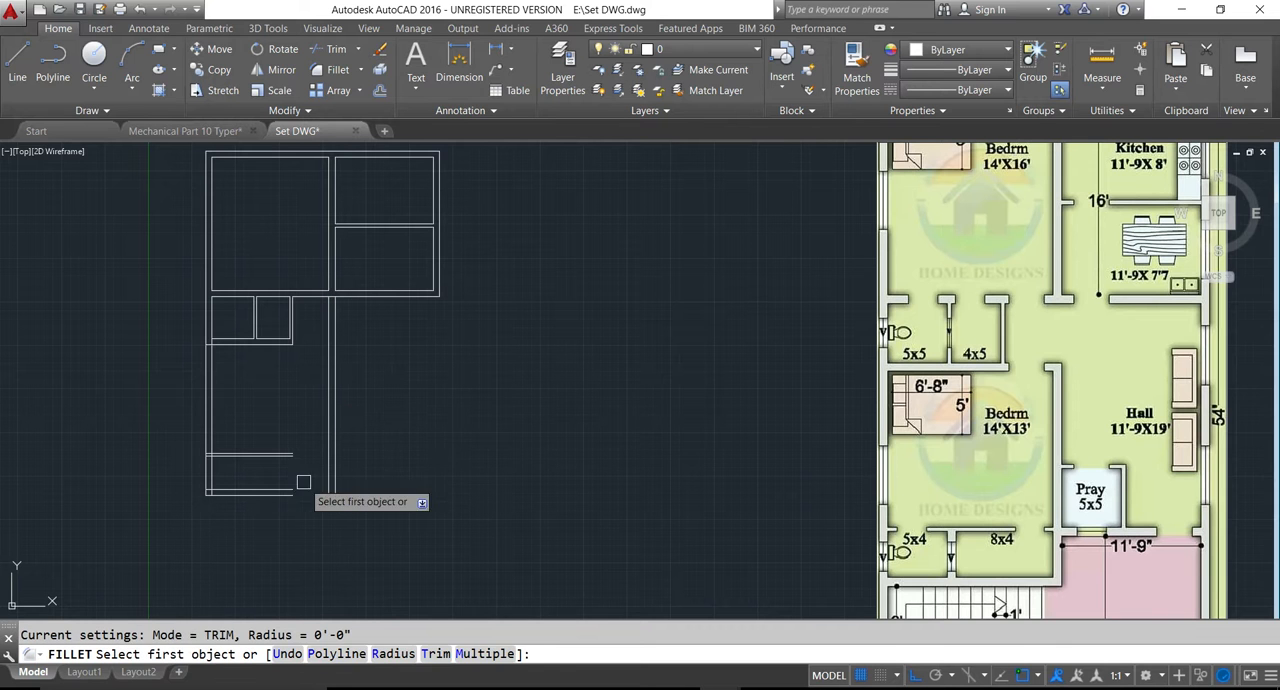
left_click(325, 481)
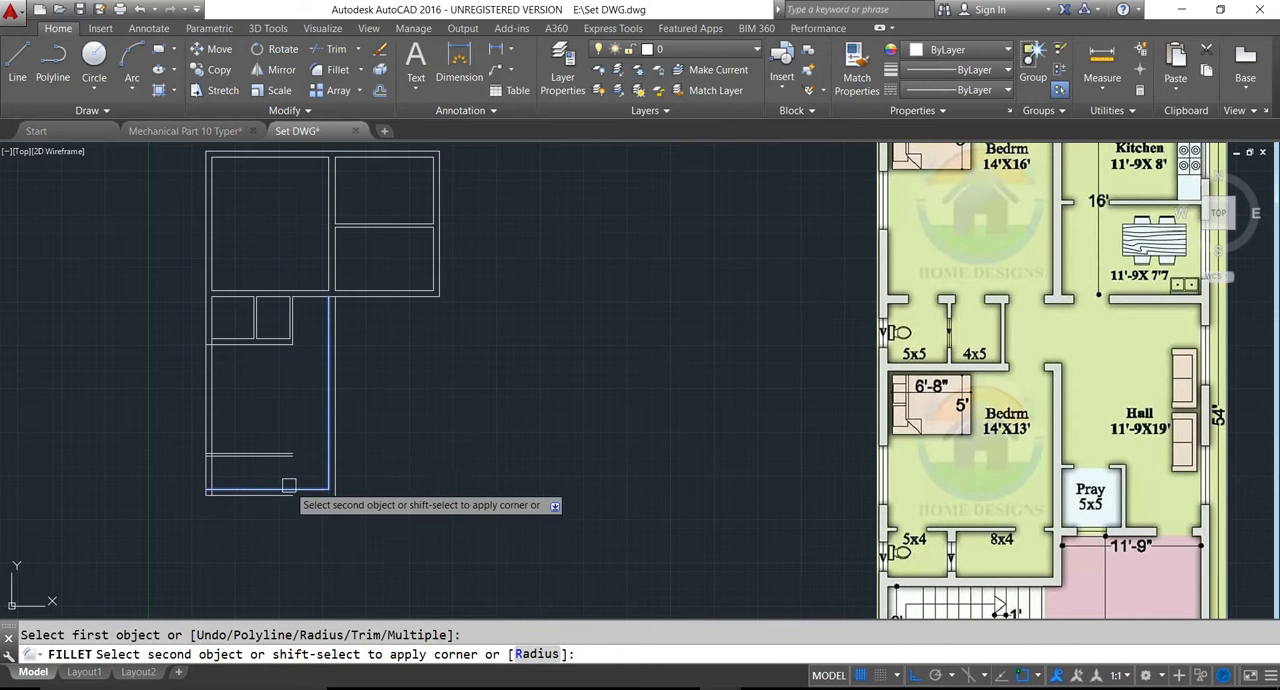
left_click(288, 486)
key("Return")
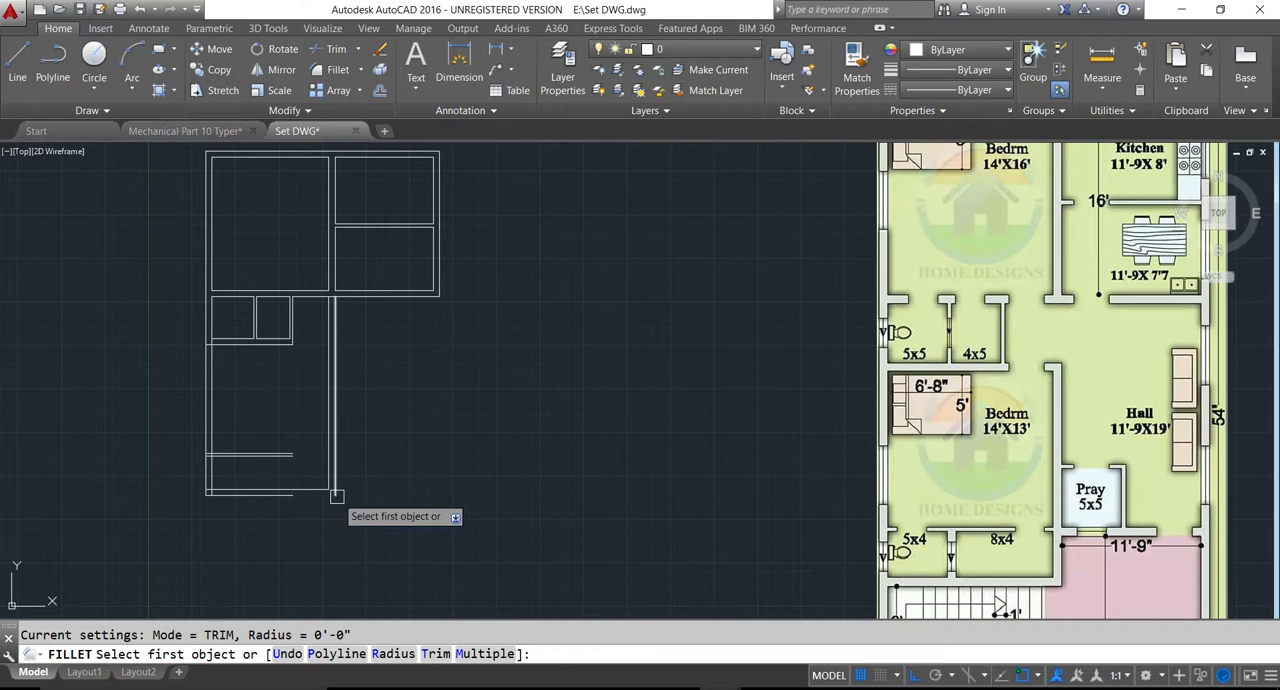
left_click(337, 496)
left_click(290, 494)
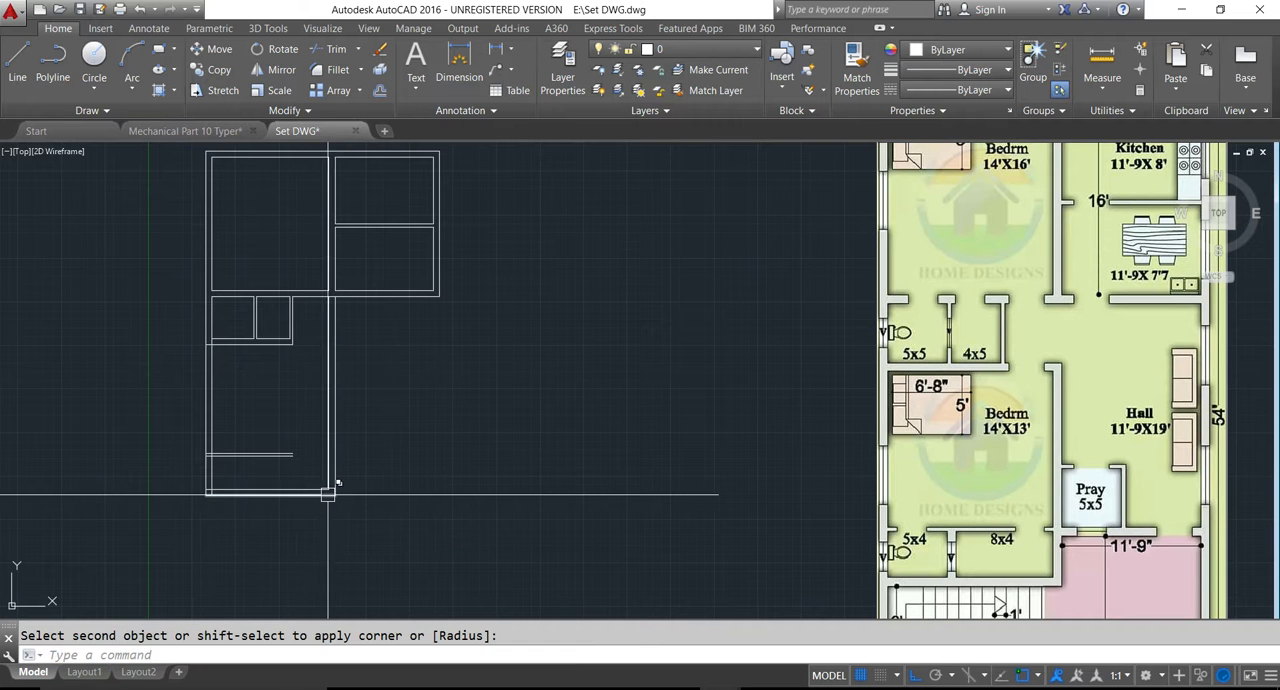
key("Escape")
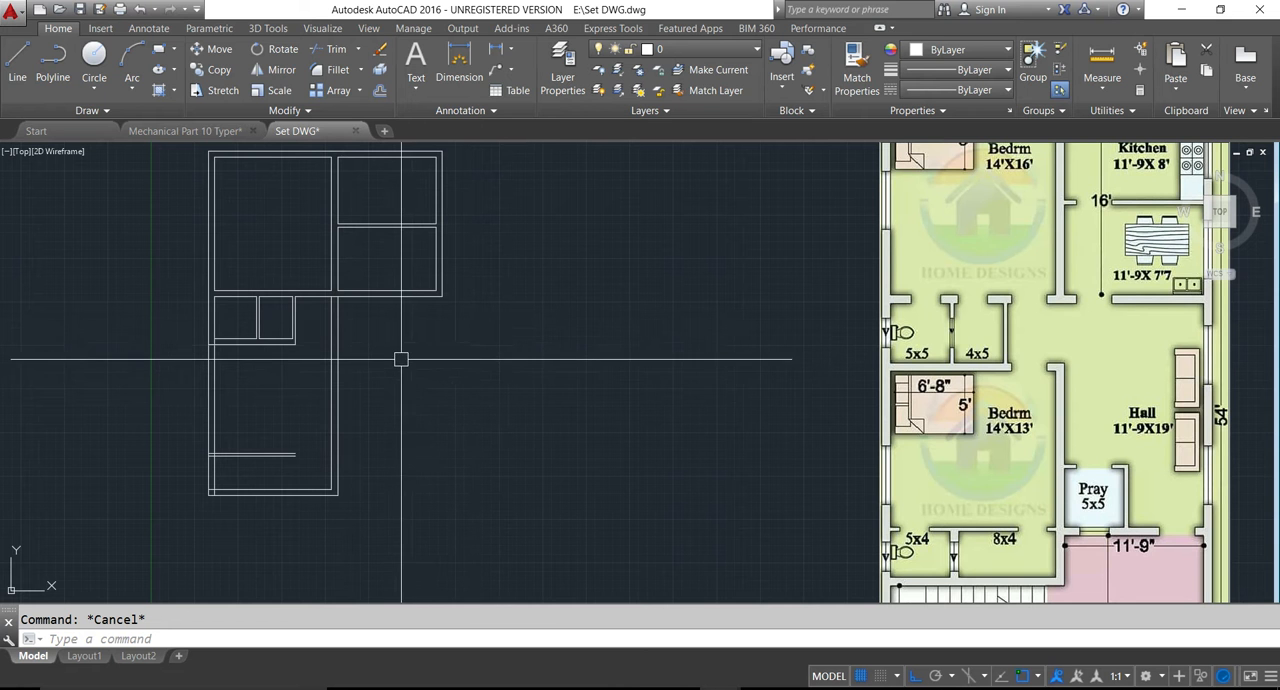
middle_click_drag(323, 320, 369, 337)
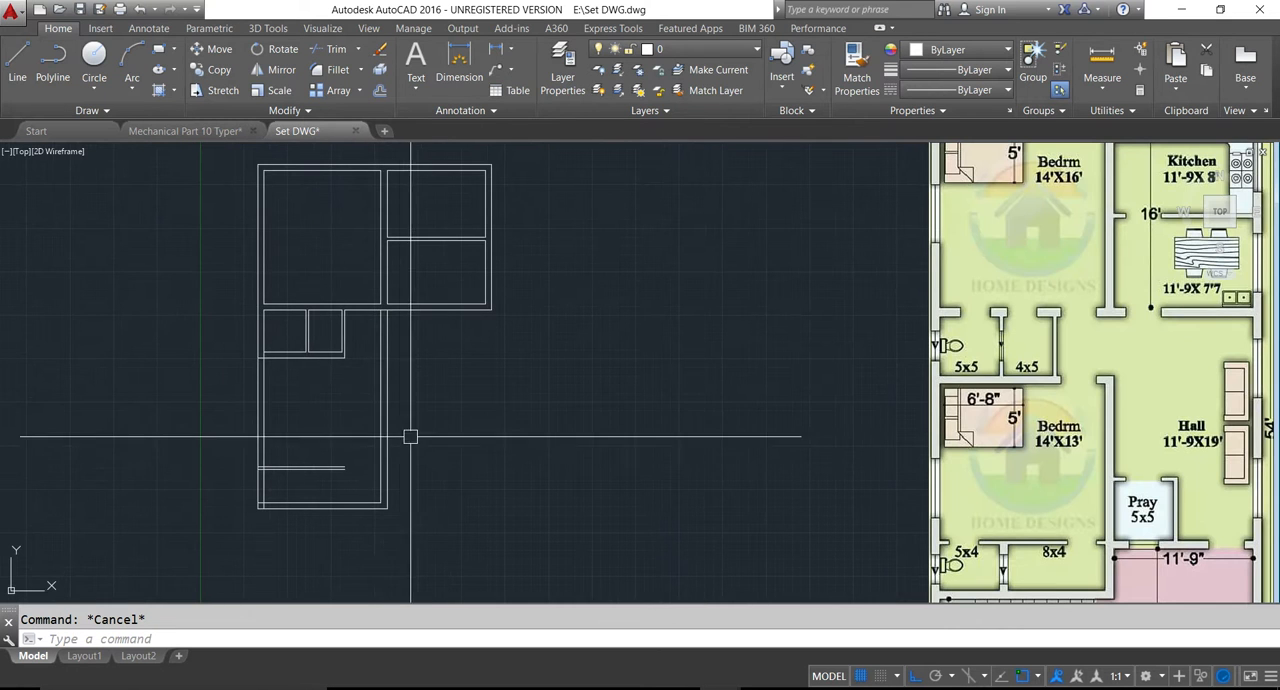
middle_click_drag(326, 331, 330, 391)
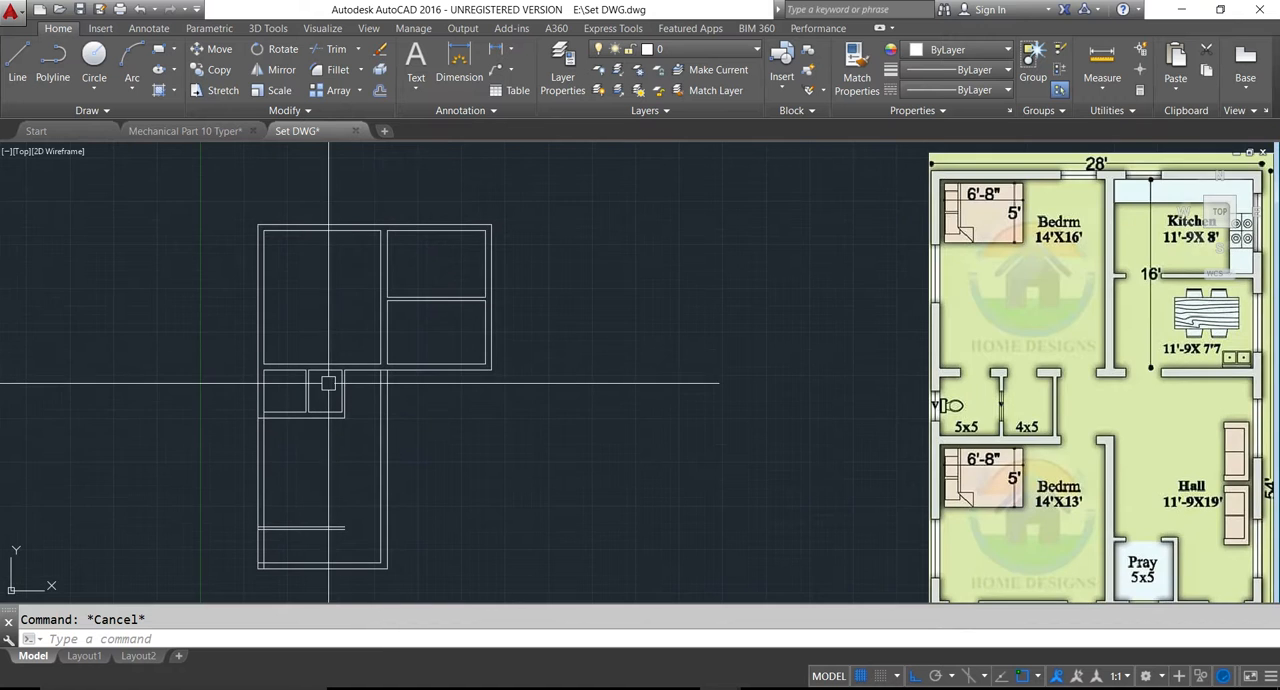
middle_click_drag(372, 293, 381, 322)
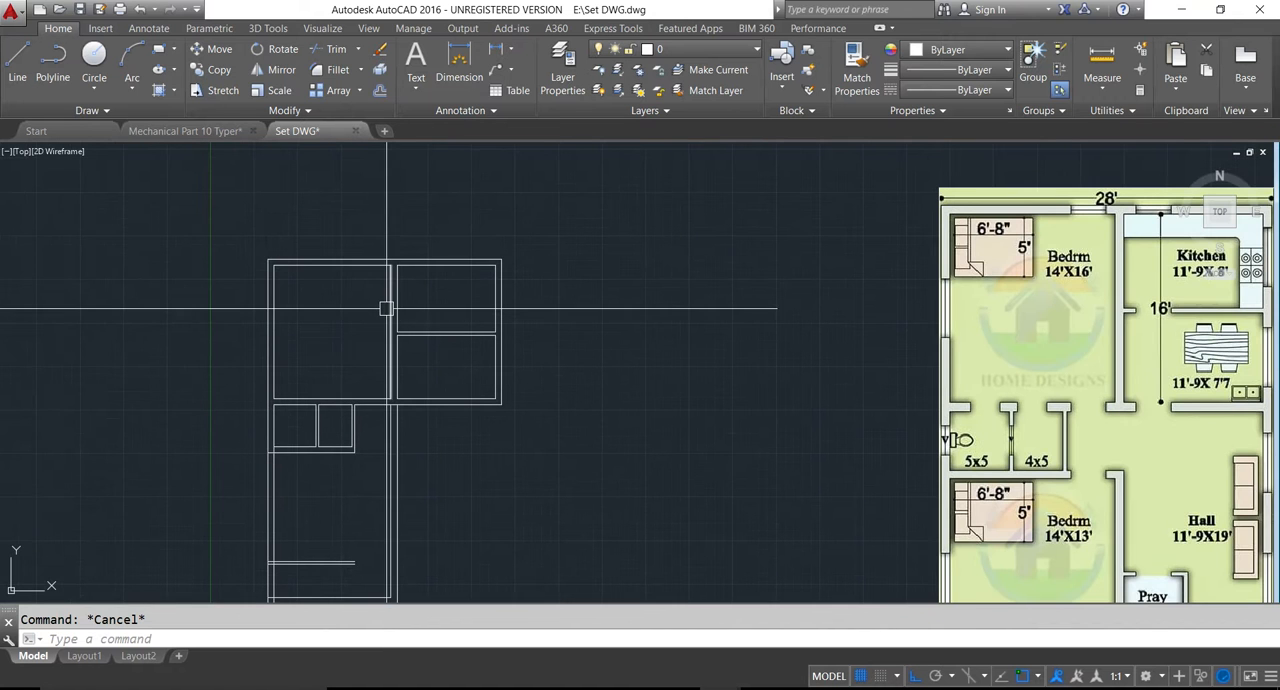
key("Return")
type("4")
key("Return")
left_click(390, 316)
left_click(381, 308)
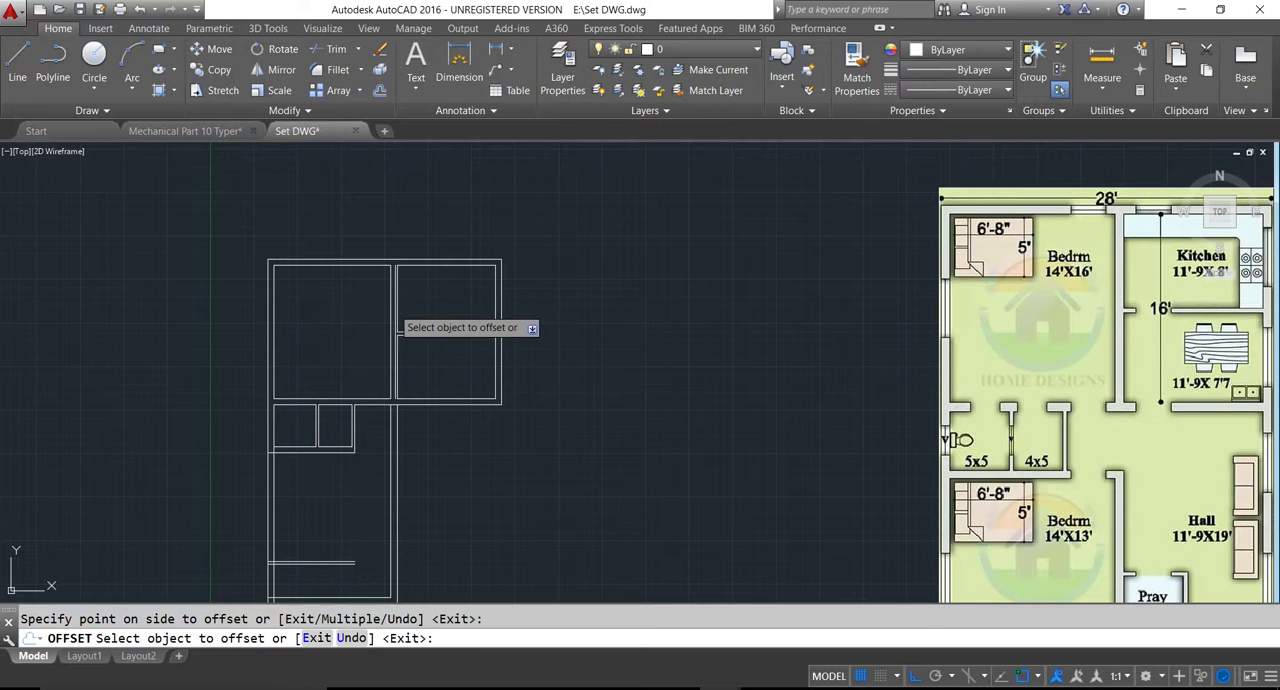
key("Escape")
- Offset the inner right wall line of the 14'x16' bedroom by 6" into the room
key("Return")
type("6")
key("Return")
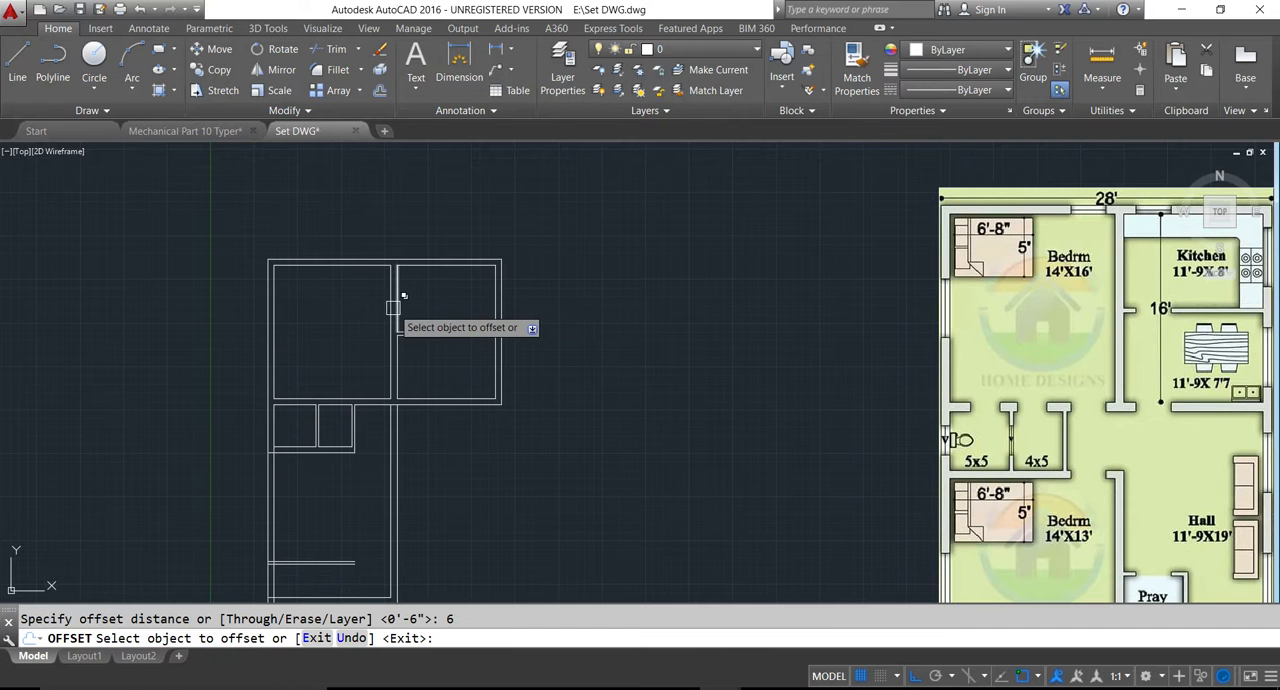
scroll(374, 289, "up", 4)
left_click(410, 303)
left_click(380, 296)
key("Escape")
- Extend the new guide line in the 14'x16' bedroom across the upper and lower walls to their outer lines
type("ex")
key("Return")
key("Return")
scroll(382, 293, "down", 2)
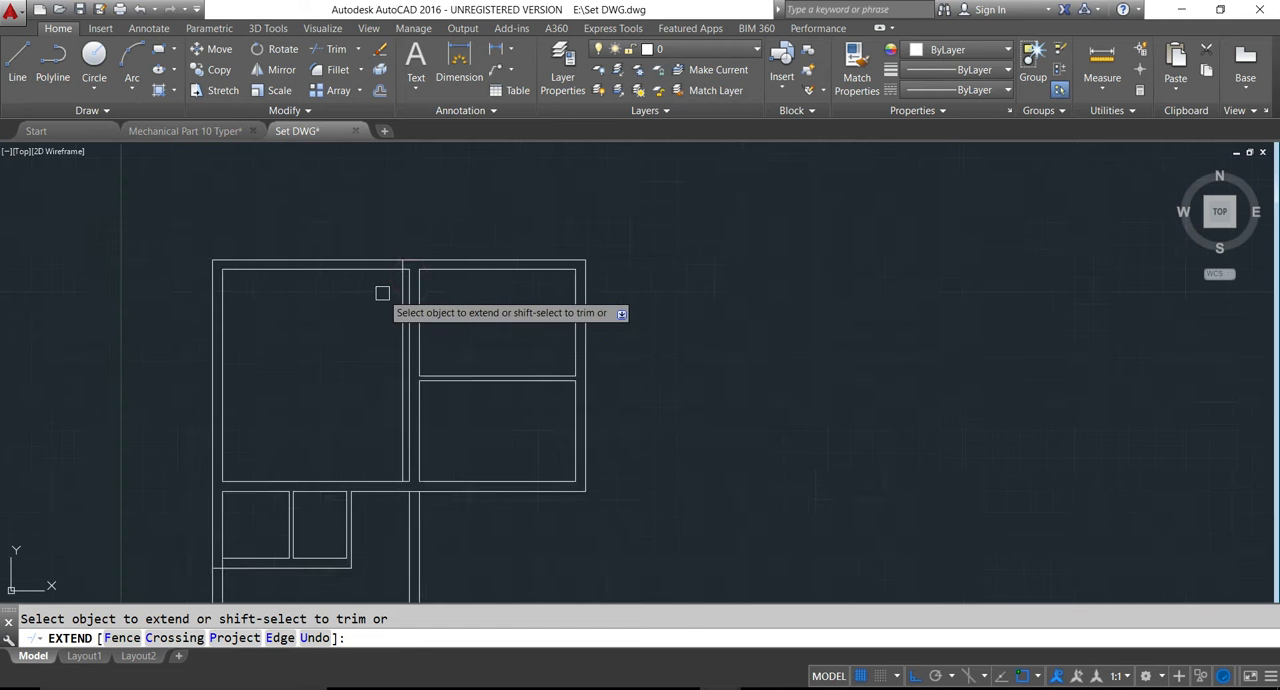
scroll(382, 294, "down", 2)
scroll(398, 336, "up", 5)
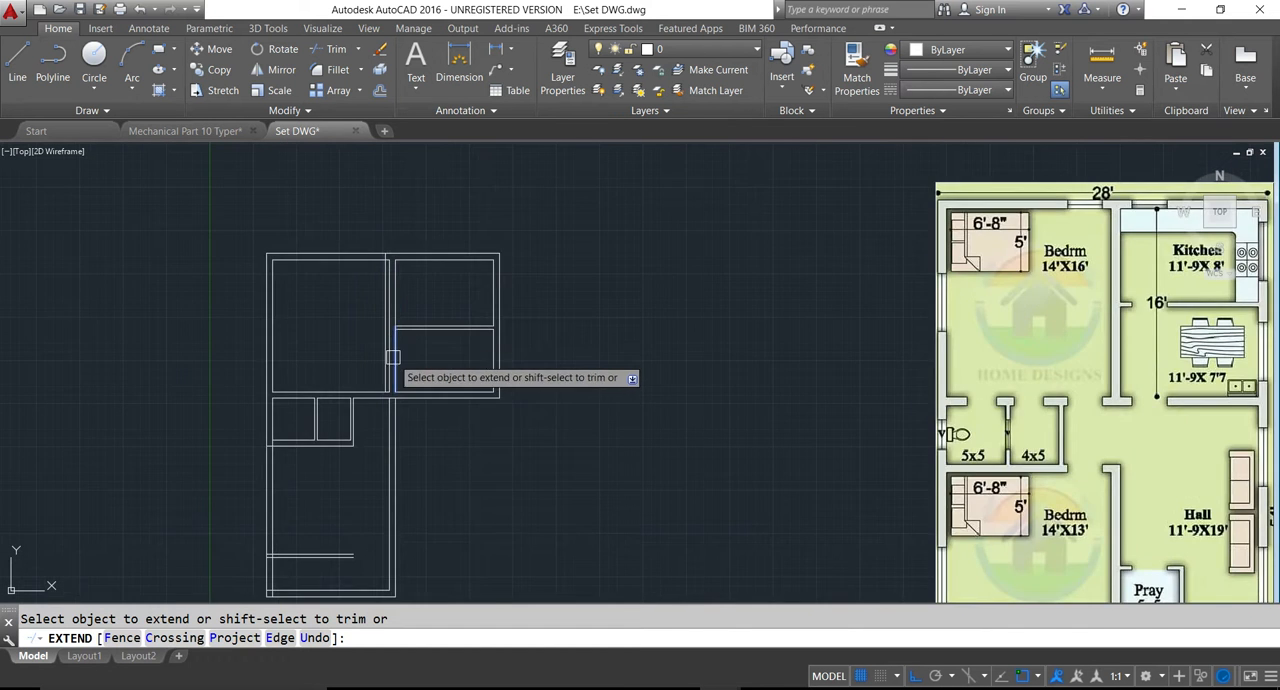
scroll(371, 416, "down", 4)
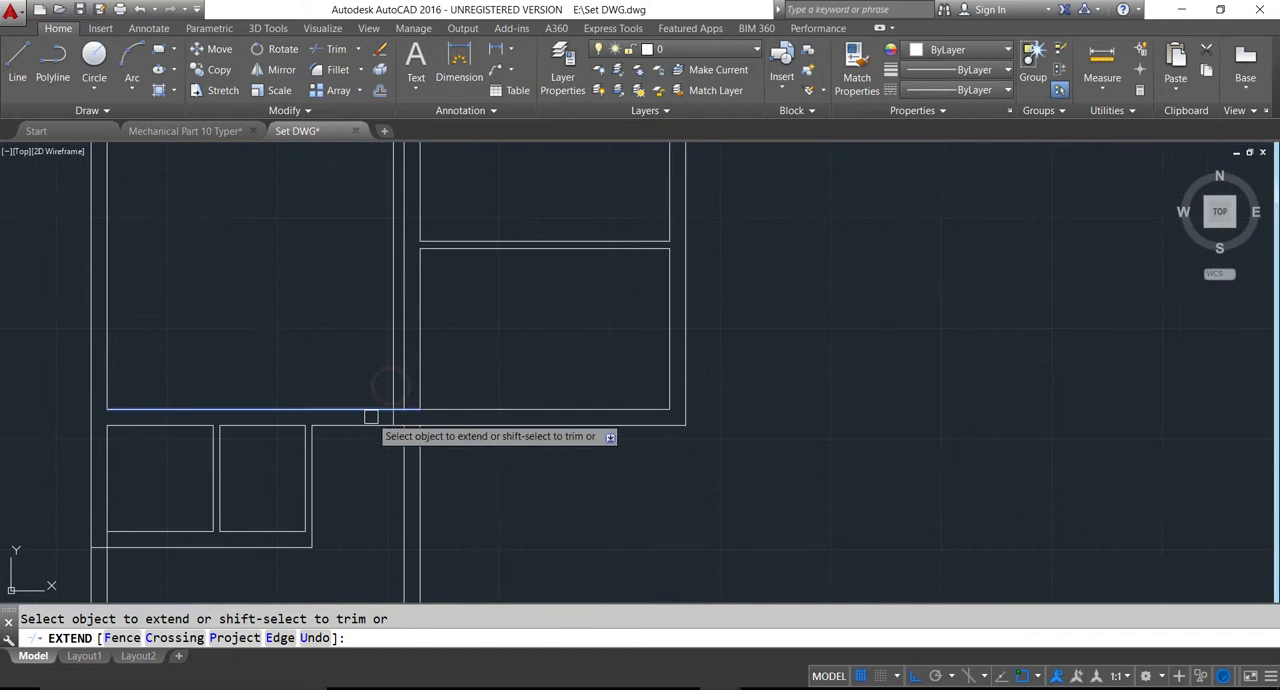
key("Escape")
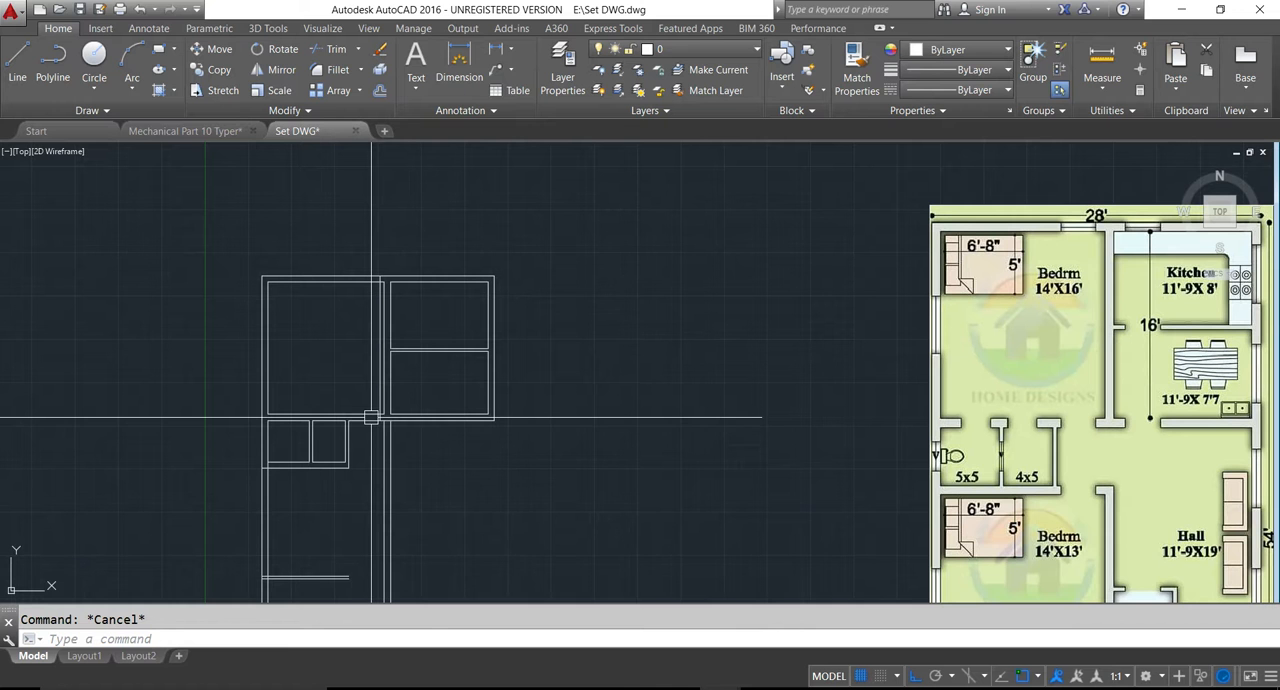
- Offset the extended guide line in the 14'x16' bedroom 3.5' to the left to mark the opening width
key("Return")
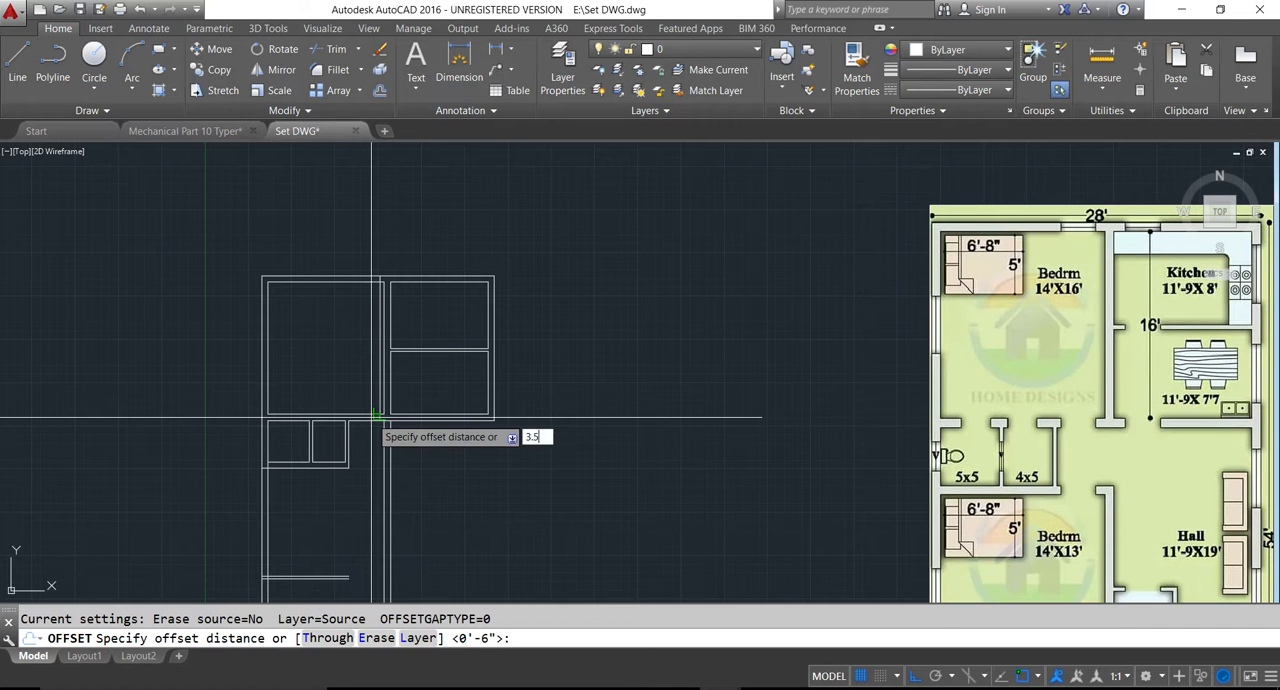
type("3.5'")
key("Return")
left_click(376, 374)
left_click(360, 362)
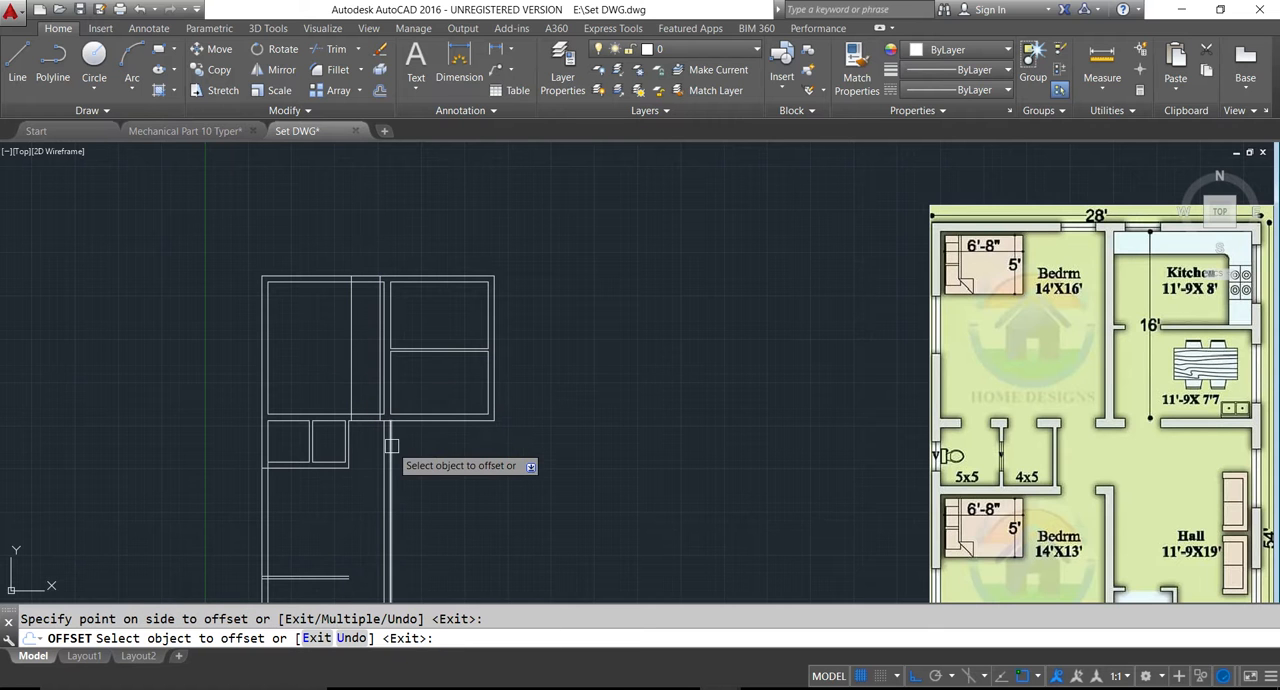
scroll(385, 452, "up", 2)
key("Escape")
- Trim the walls between the two guide lines and the guides inside the room to cut openings in the 14'x16' bedroom's upper and lower walls
middle_click_drag(360, 434, 376, 467)
type("tr")
key("Return")
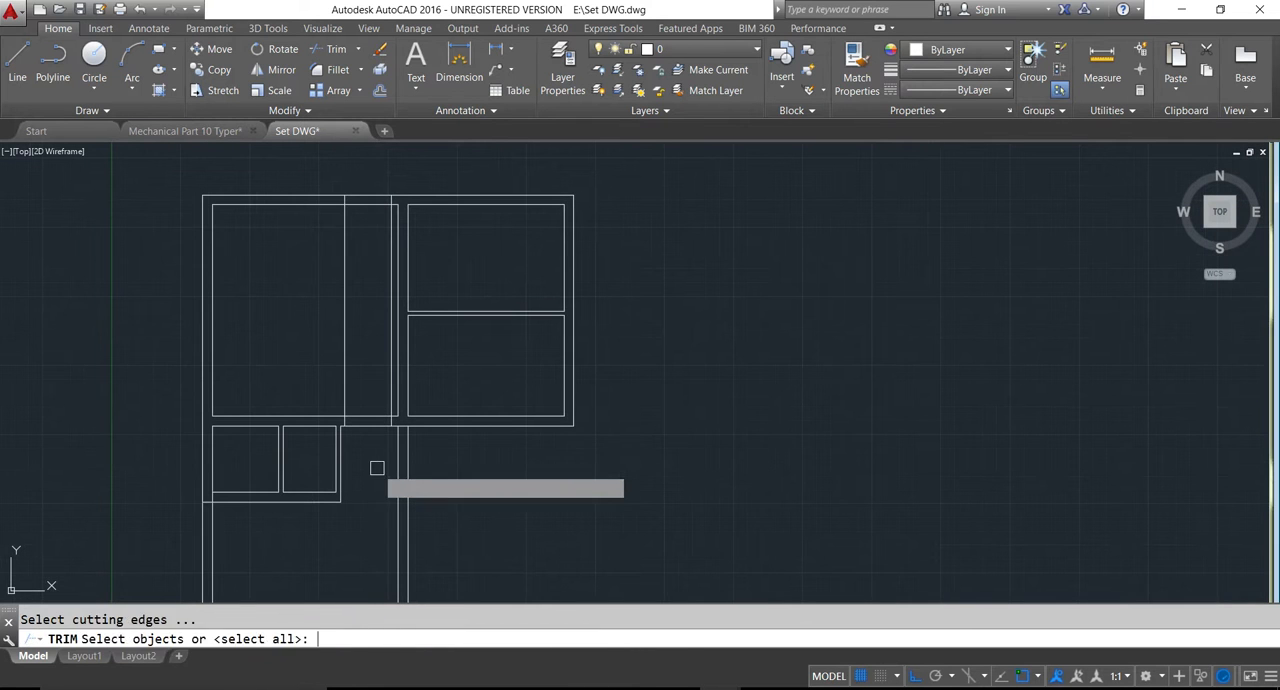
key("Return")
left_click(376, 460)
left_click(371, 421)
left_click(360, 366)
left_click(371, 446)
left_click(355, 181)
left_click(372, 242)
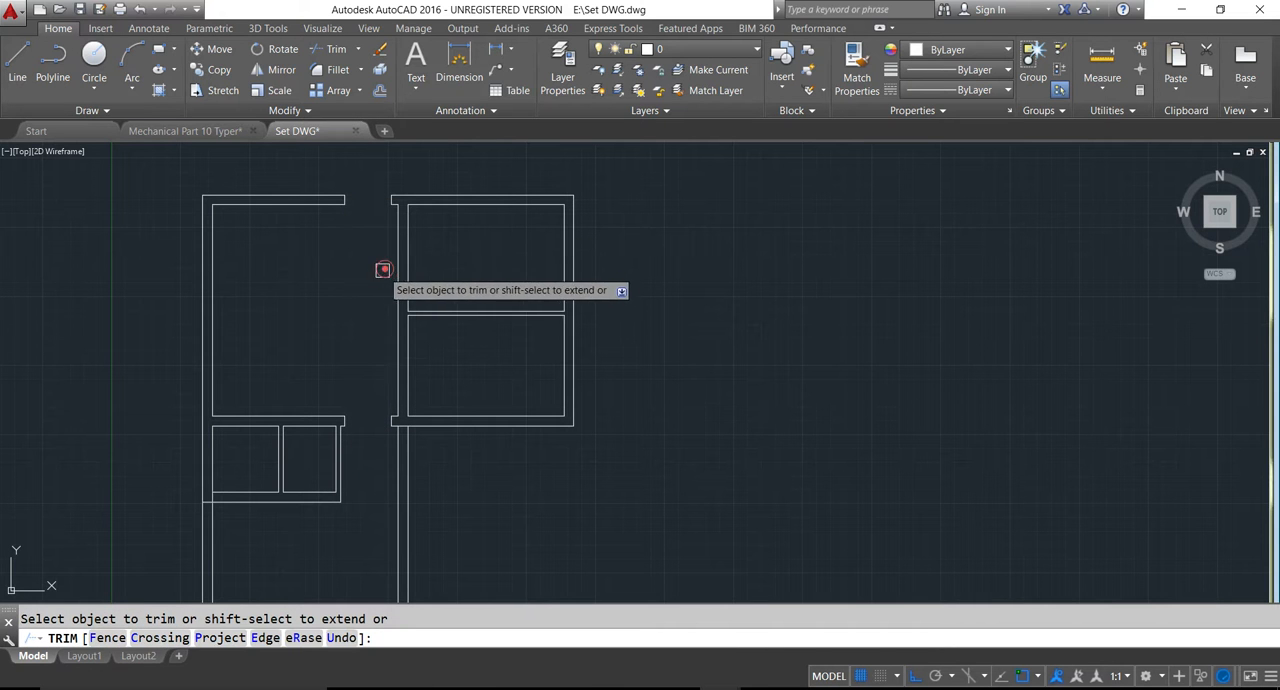
key("Escape")
- Offset the left inner wall line of the 4x5 room by 4" into the room
scroll(347, 417, "down", 2)
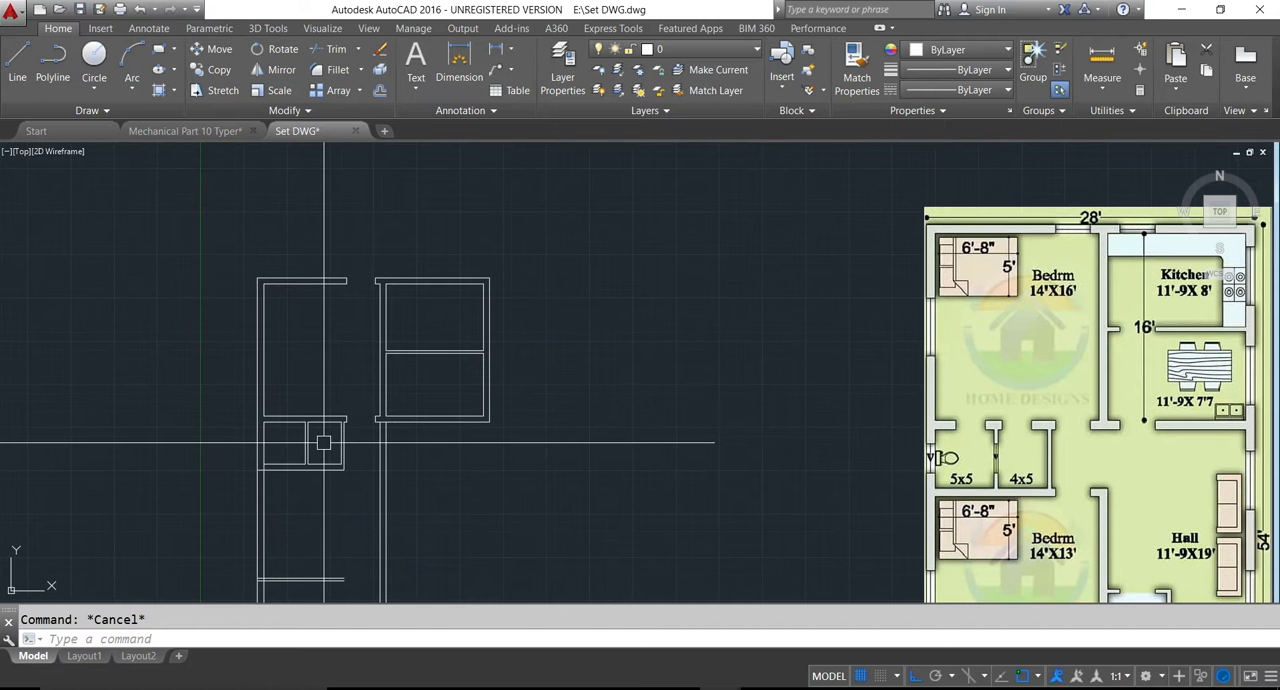
scroll(323, 443, "up", 2)
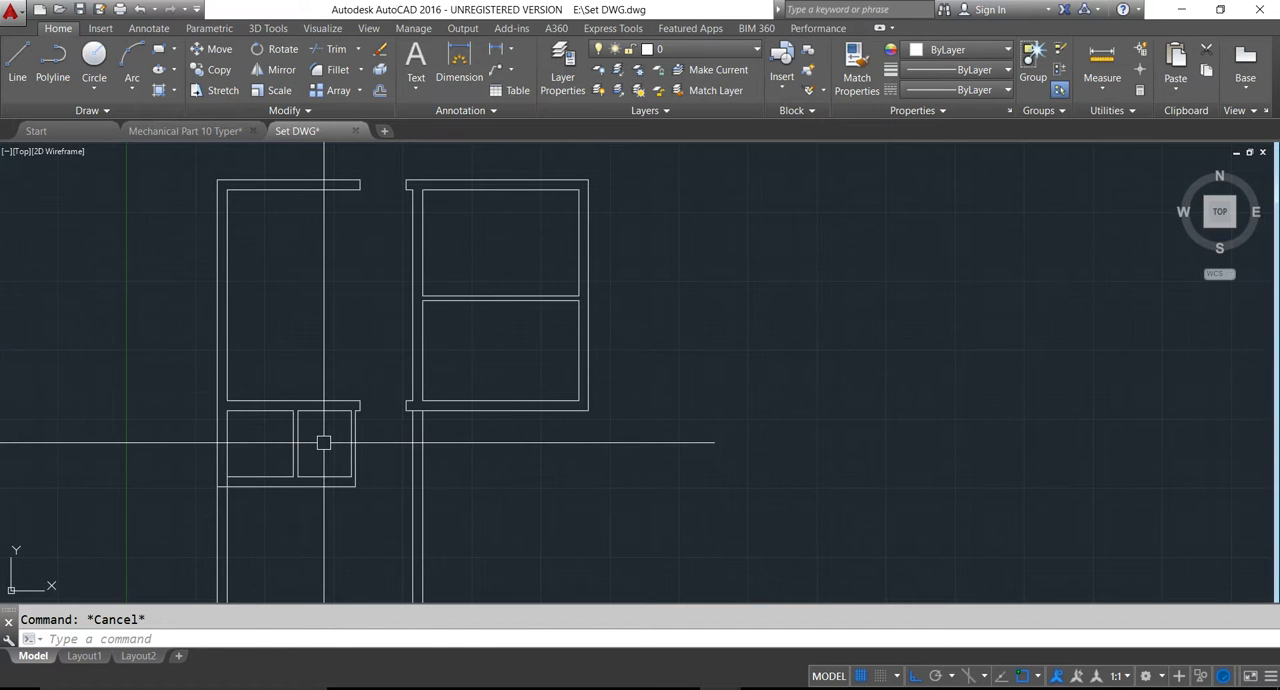
type("o")
key("Return")
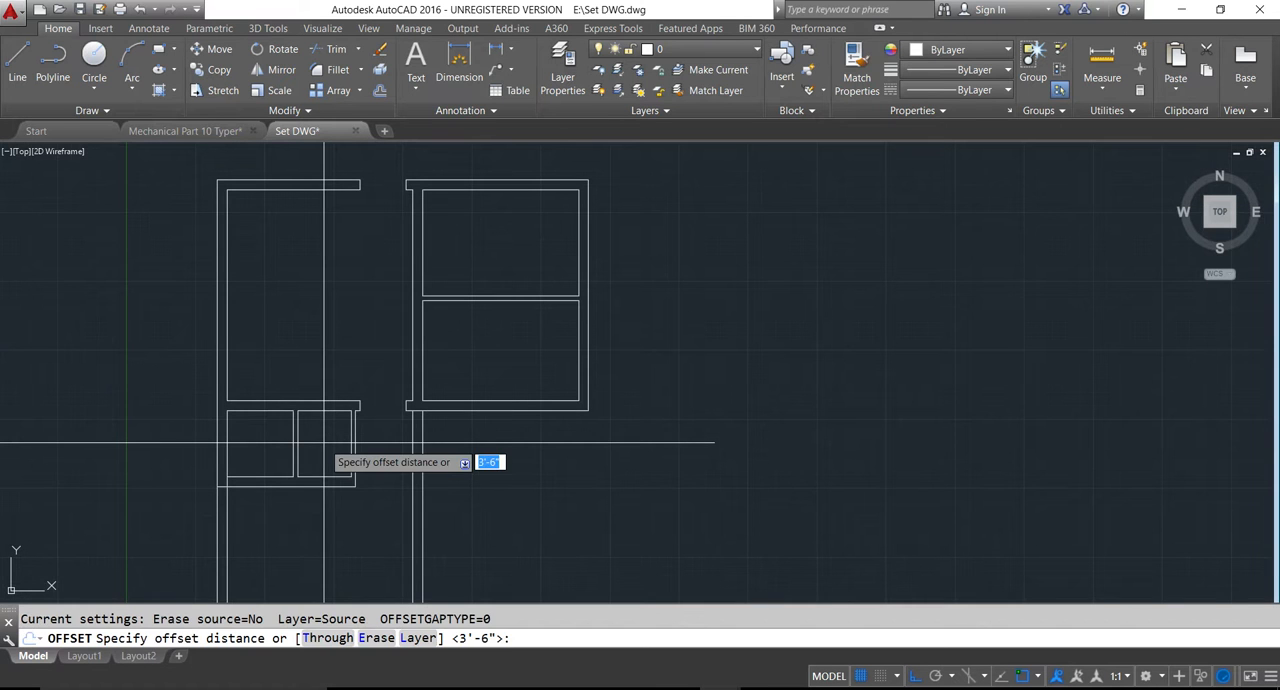
type("4")
key("Return")
scroll(329, 442, "up", 3)
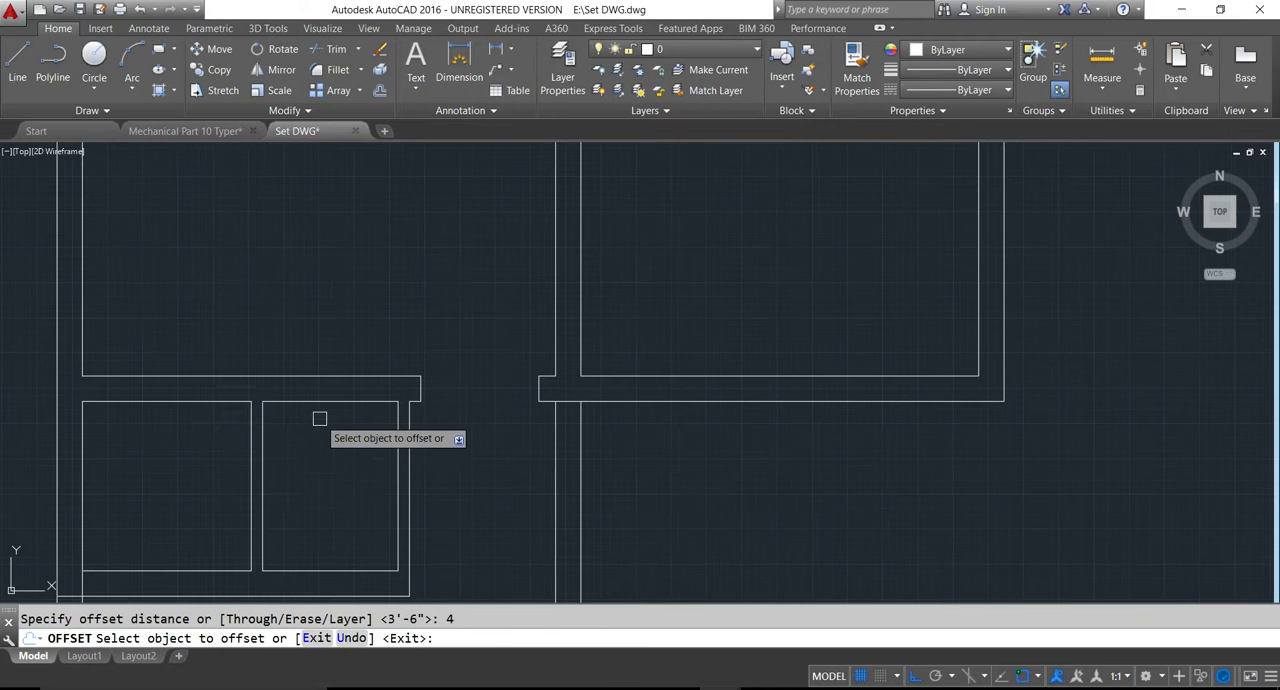
left_click(264, 438)
scroll(288, 446, "down", 5)
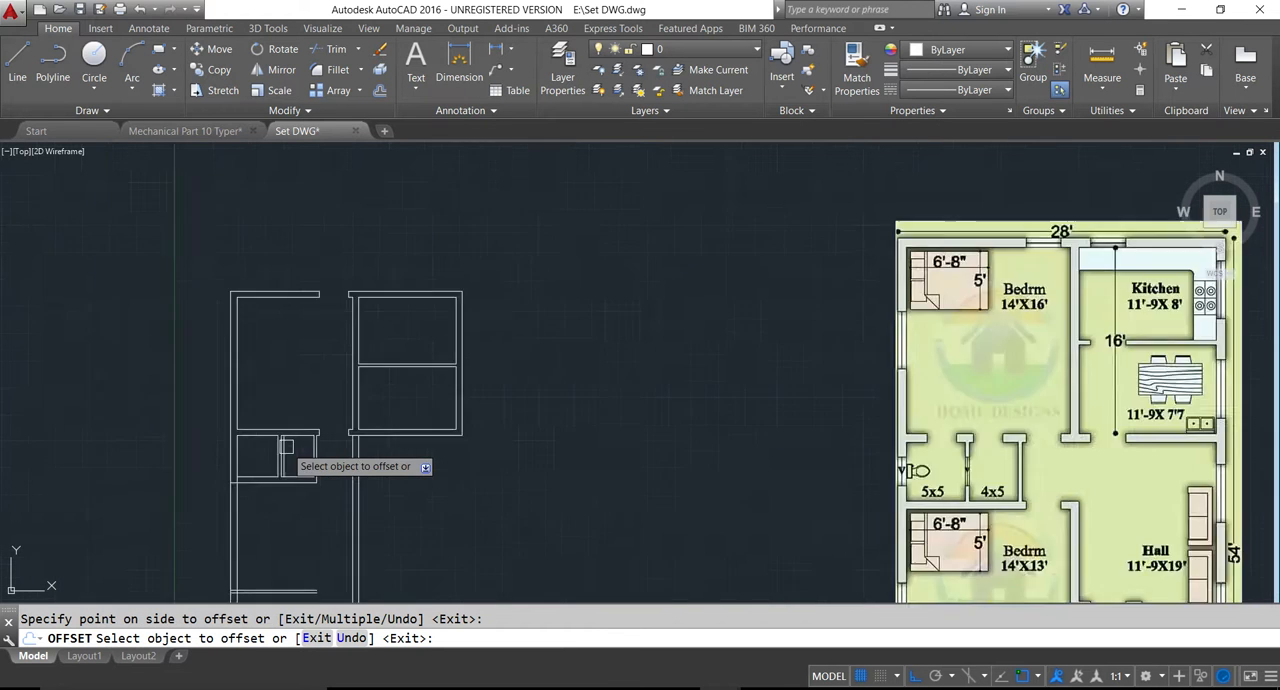
scroll(287, 446, "up", 5)
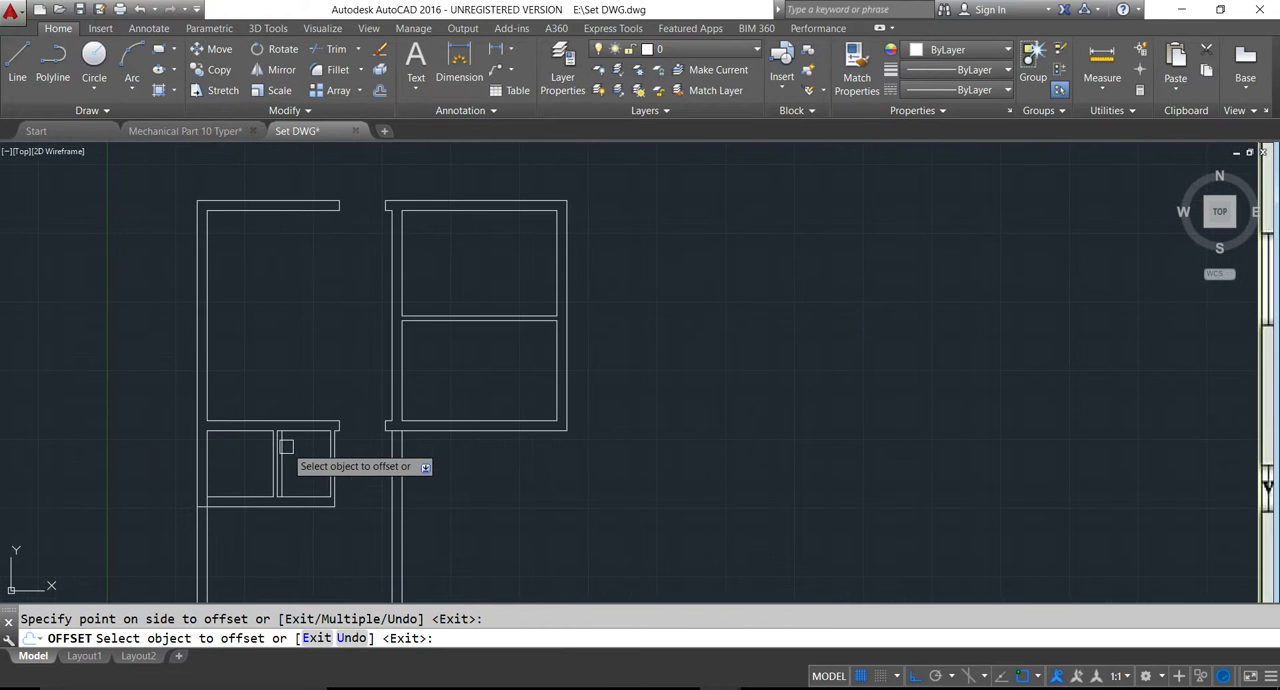
scroll(287, 446, "down", 3)
key("Escape")
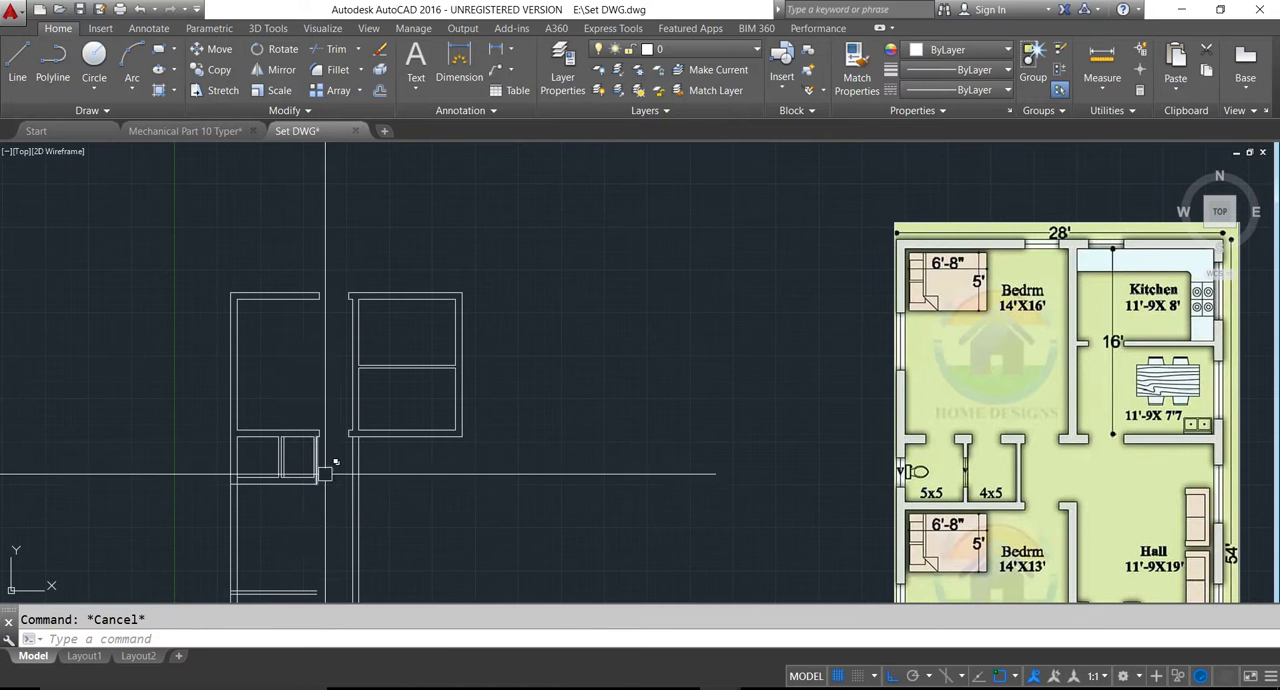
- Extend the new guide line in the 4x5 room upward through the wall shared with the 14'x16' bedroom
type("ex")
key("Return")
key("Return")
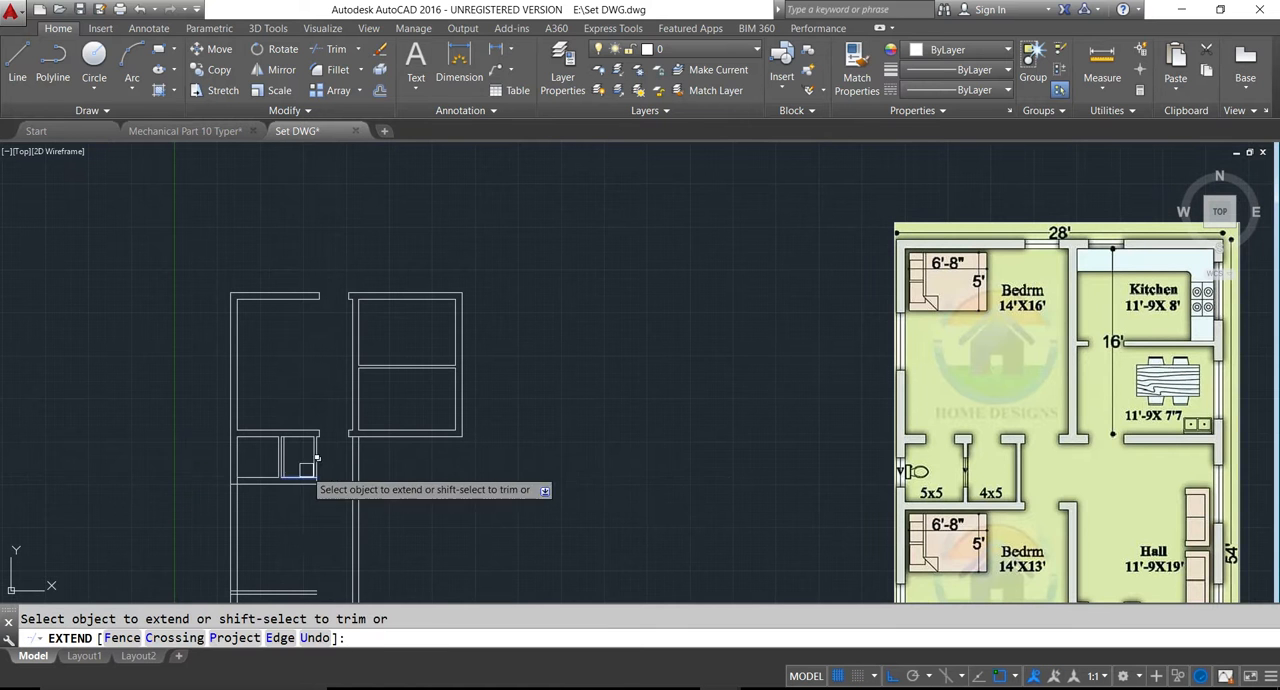
scroll(289, 434, "up", 5)
scroll(240, 395, "down", 3)
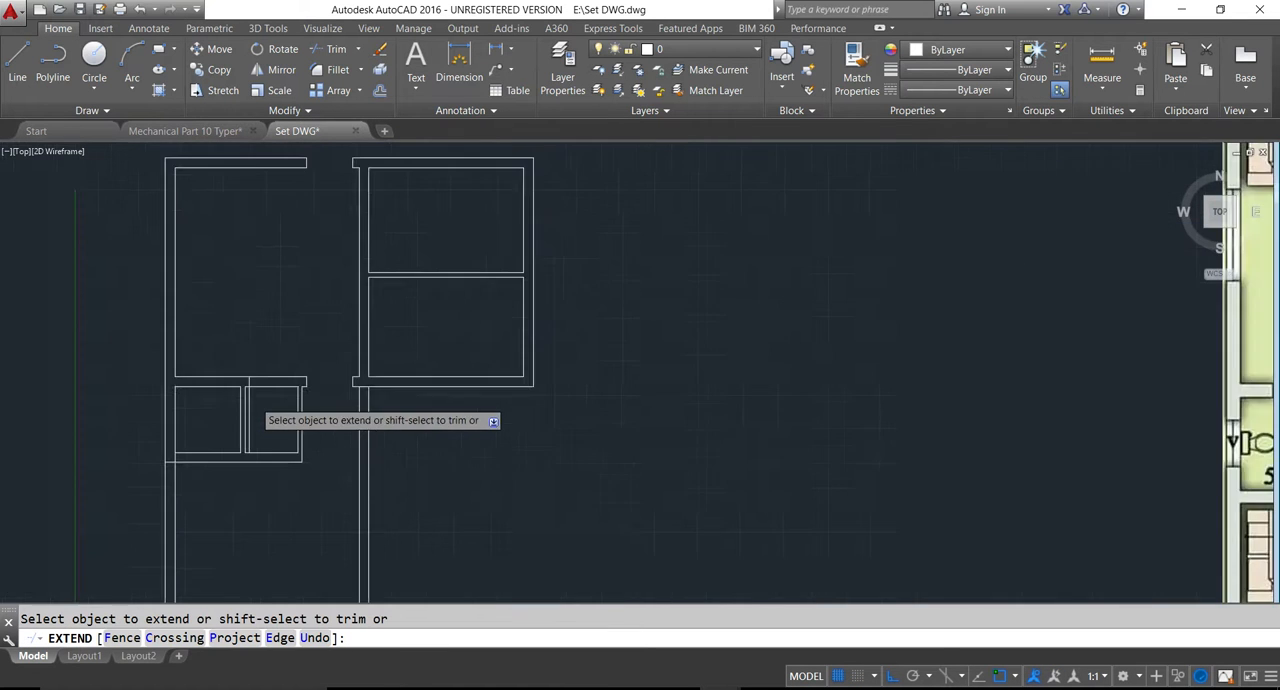
key("Escape")
scroll(257, 400, "down", 2)
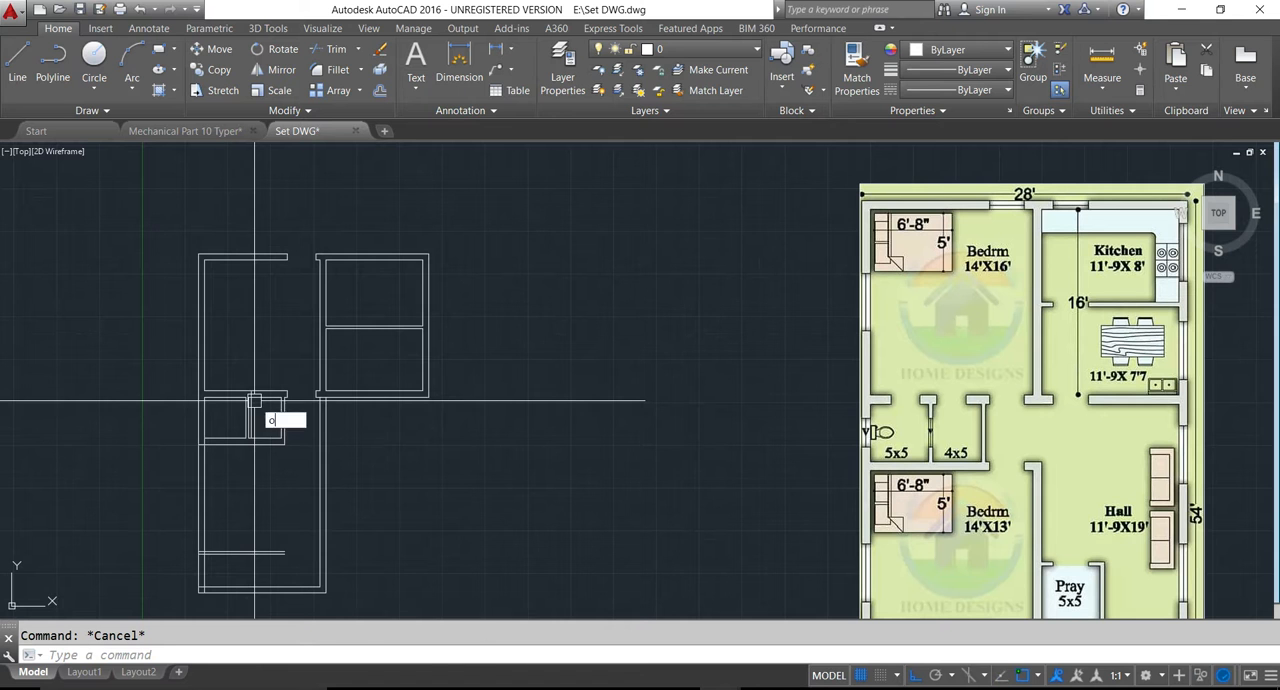
- Offset the 4x5 room's guide line 2.5' to the right to mark the door width
type("o")
key("Return")
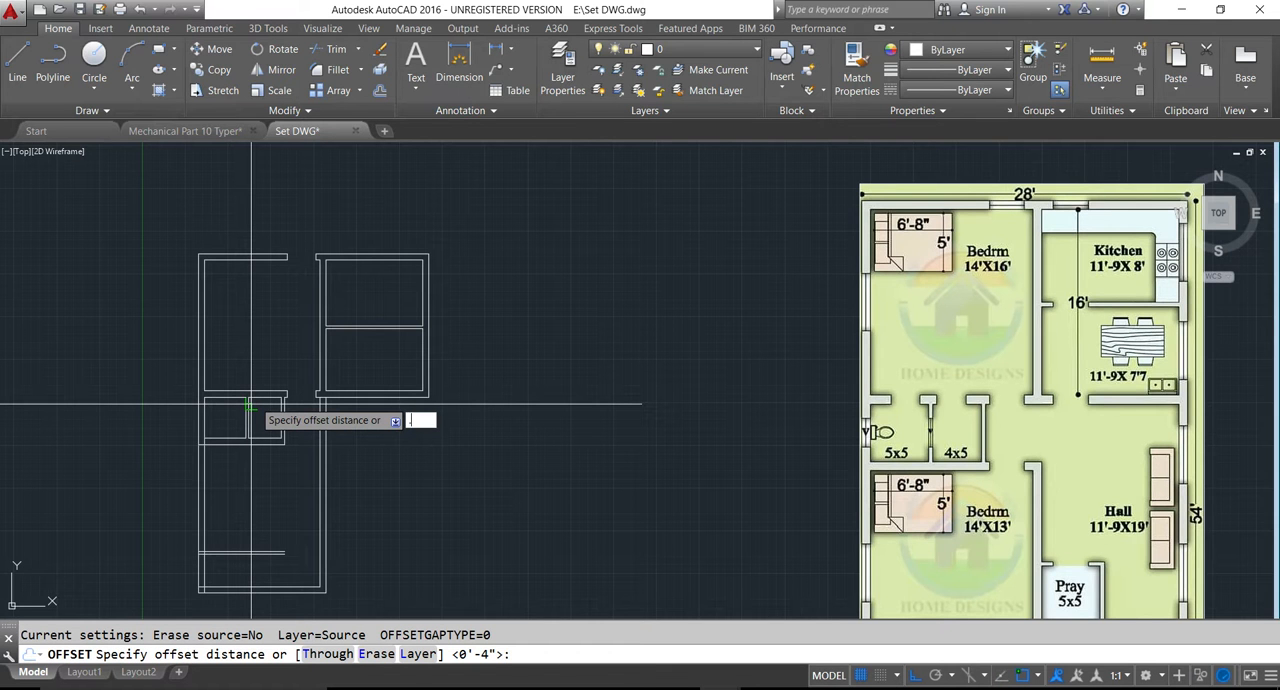
type("2.5")
key("Return")
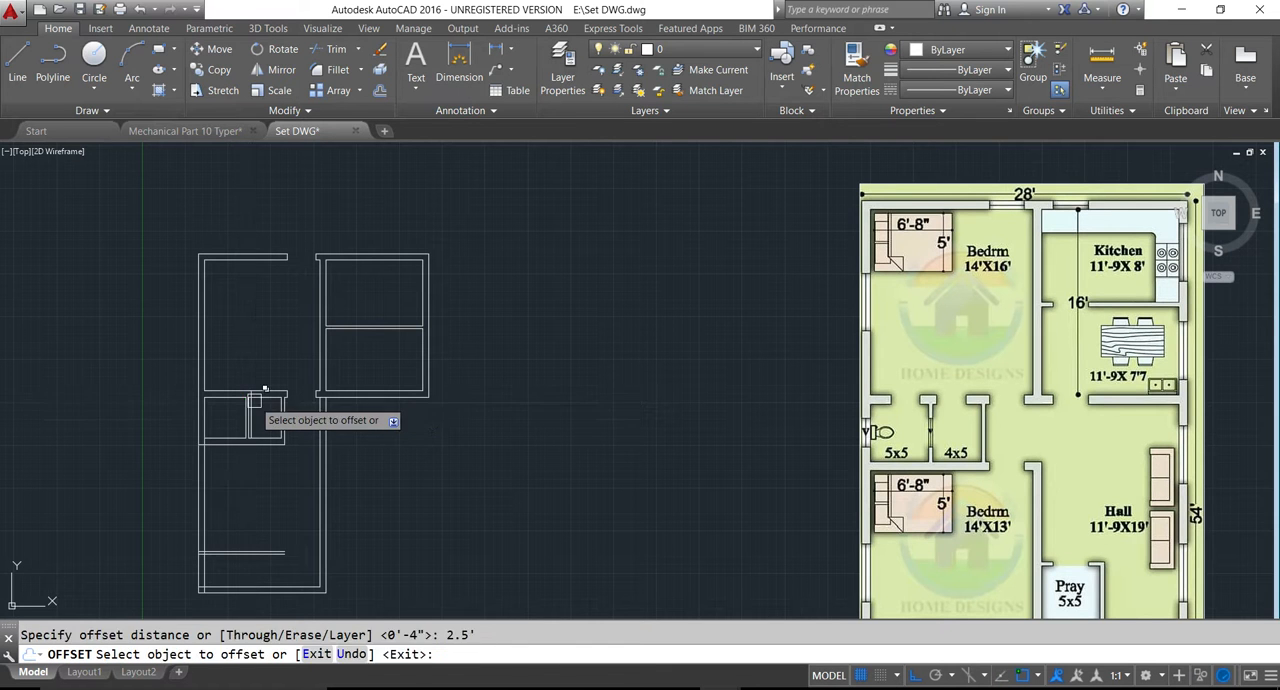
scroll(263, 421, "up", 4)
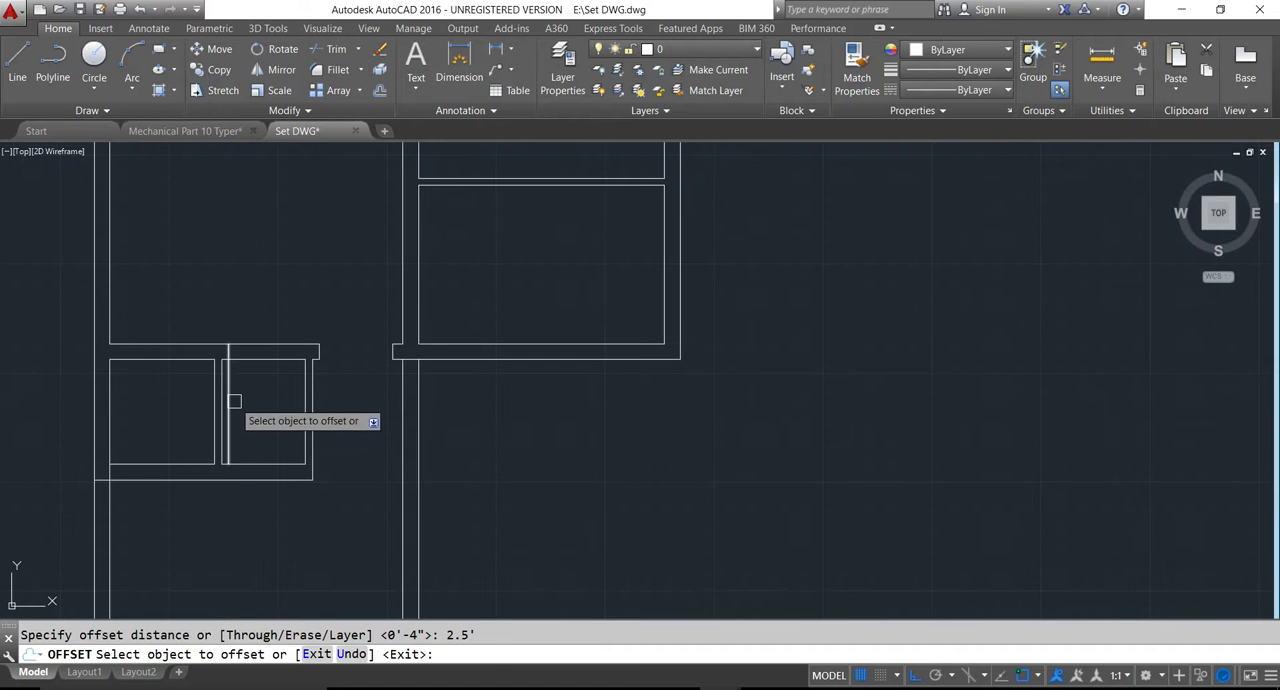
left_click(231, 401)
key("Escape")
- Trim the wall between the two guide lines and the leftover guides to cut the door opening above the 4x5 room
type("tr")
key("Return")
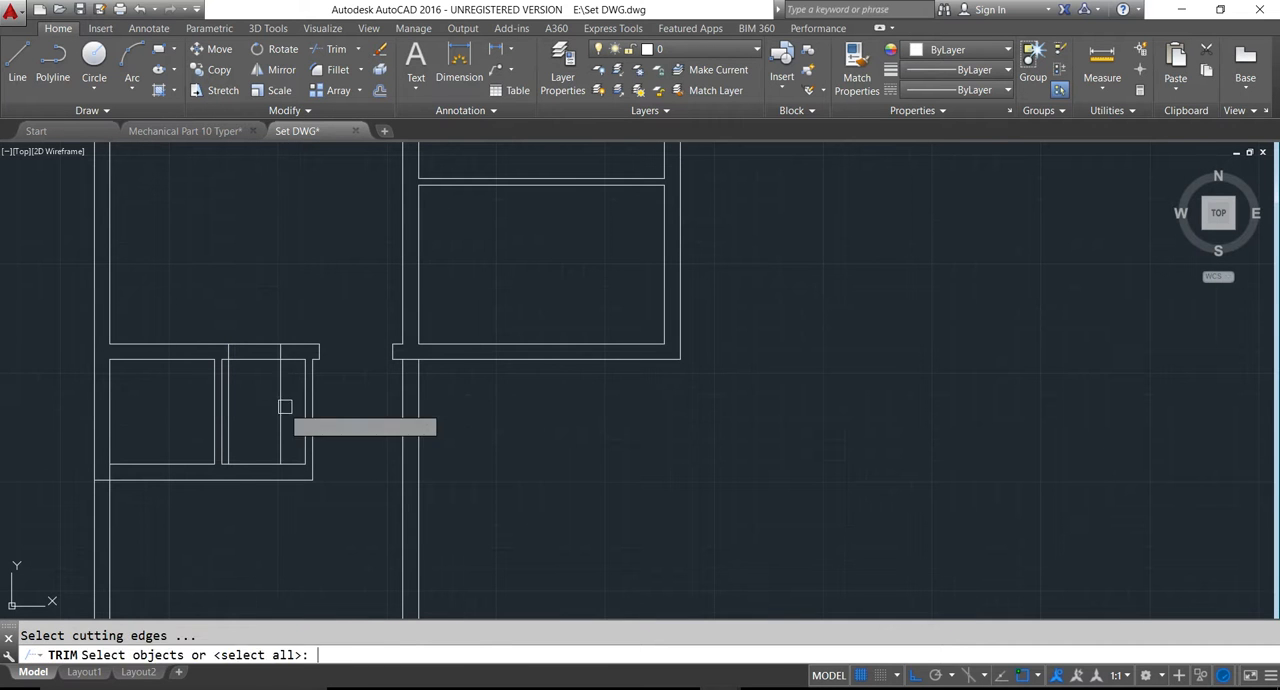
key("Return")
left_click(252, 388)
left_click(265, 316)
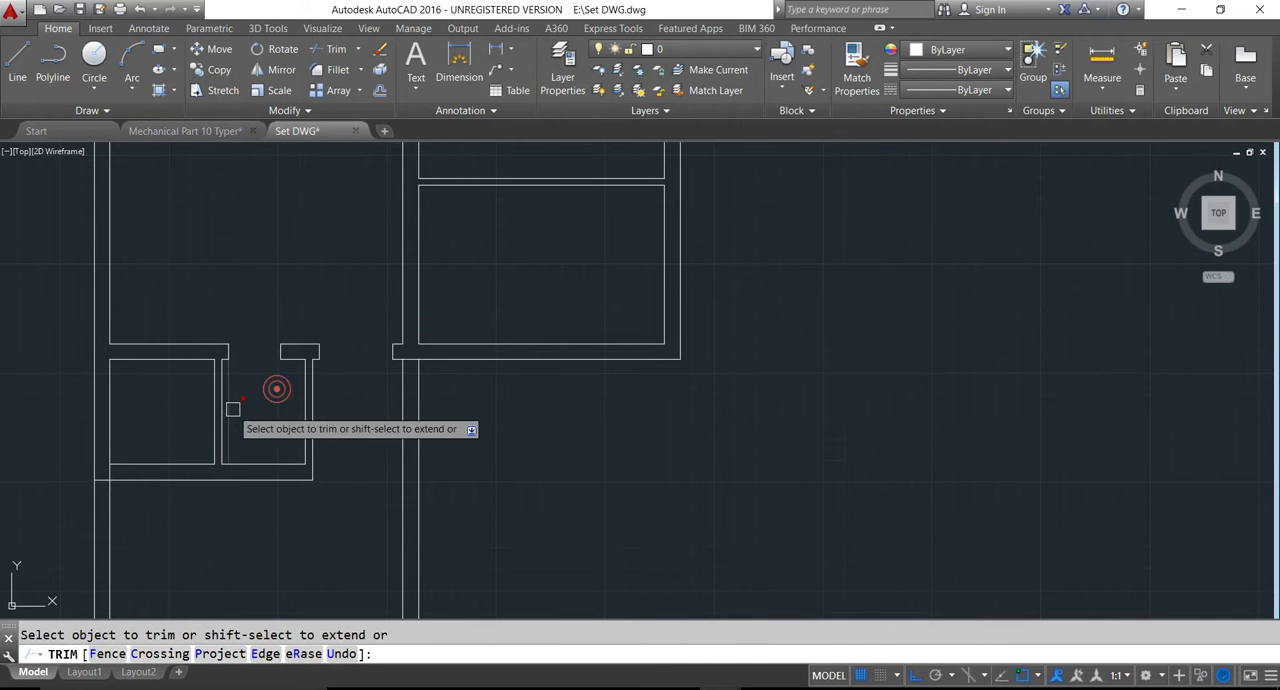
left_click(235, 407)
left_click(227, 407)
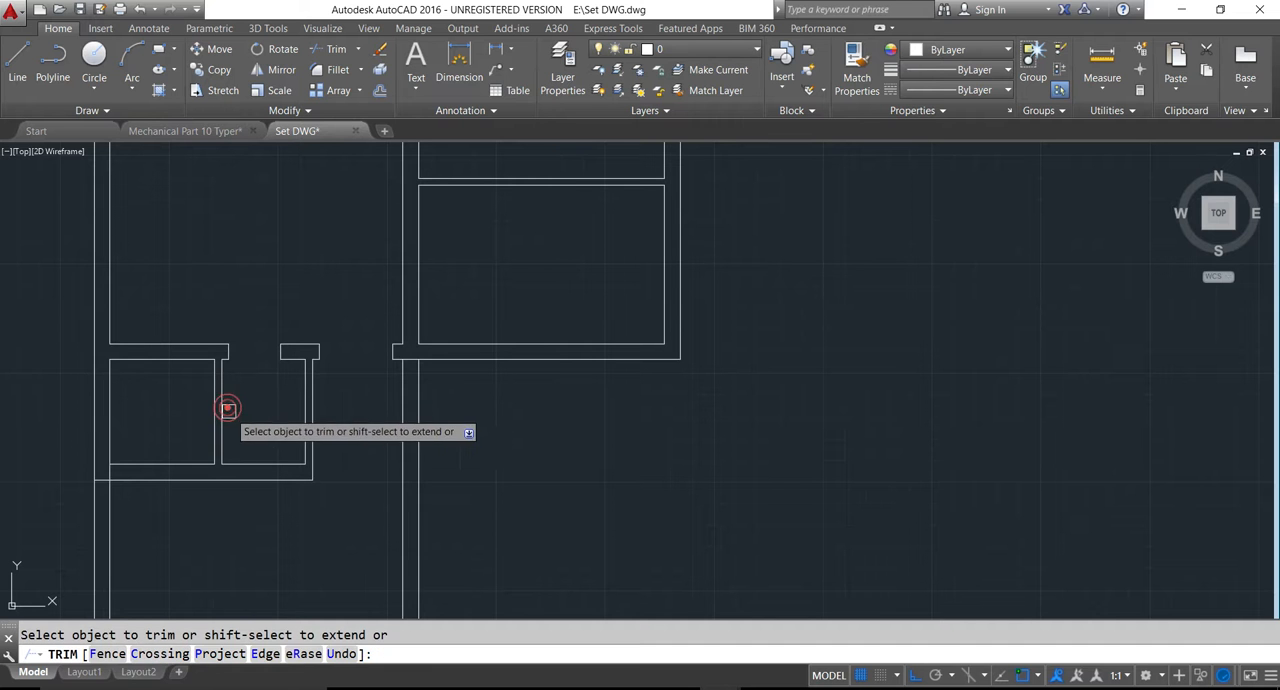
key("Escape")
scroll(244, 406, "down", 3)
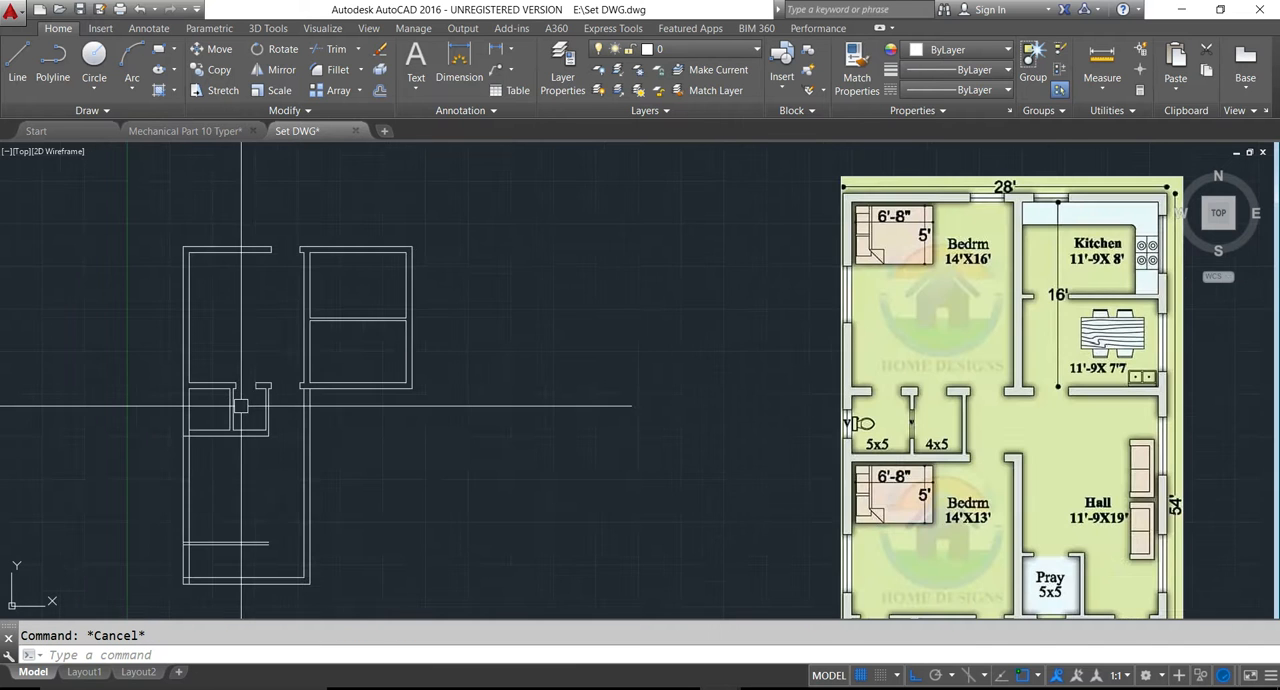
- Offset the right inner wall line of the 5x5 room by 6" into the room
middle_click_drag(251, 419, 294, 400)
type("o")
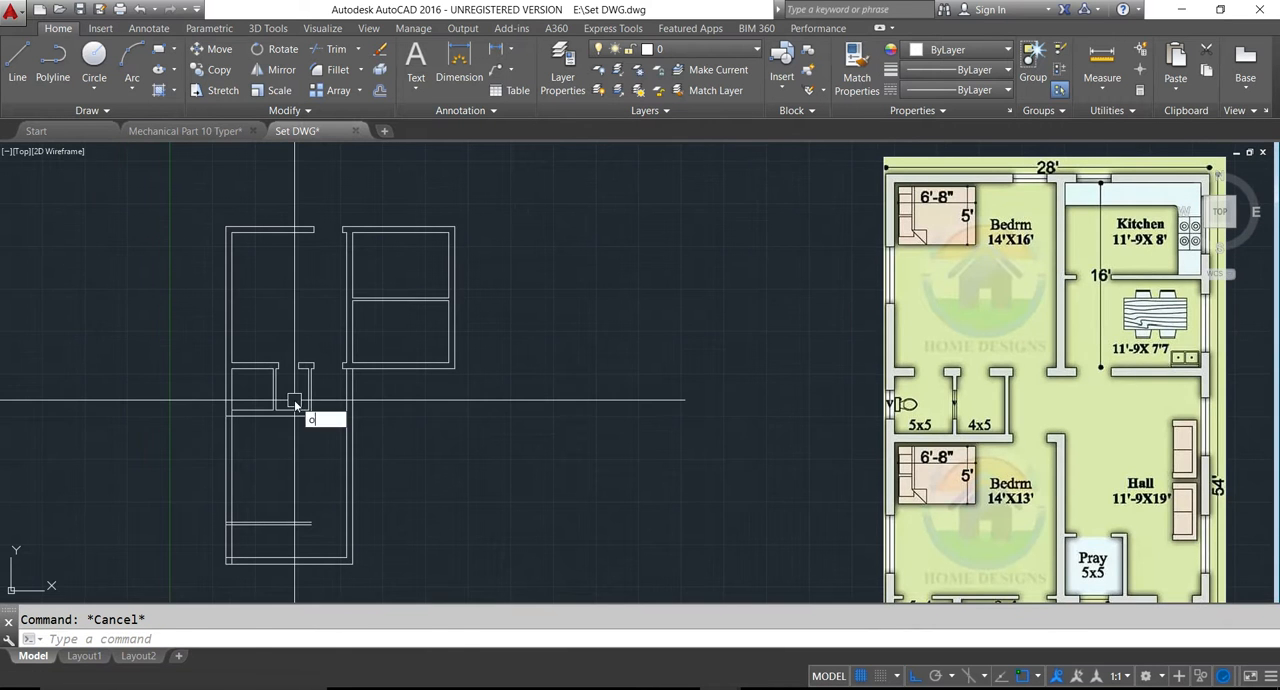
key("Return")
type("6")
key("Return")
scroll(277, 395, "up", 3)
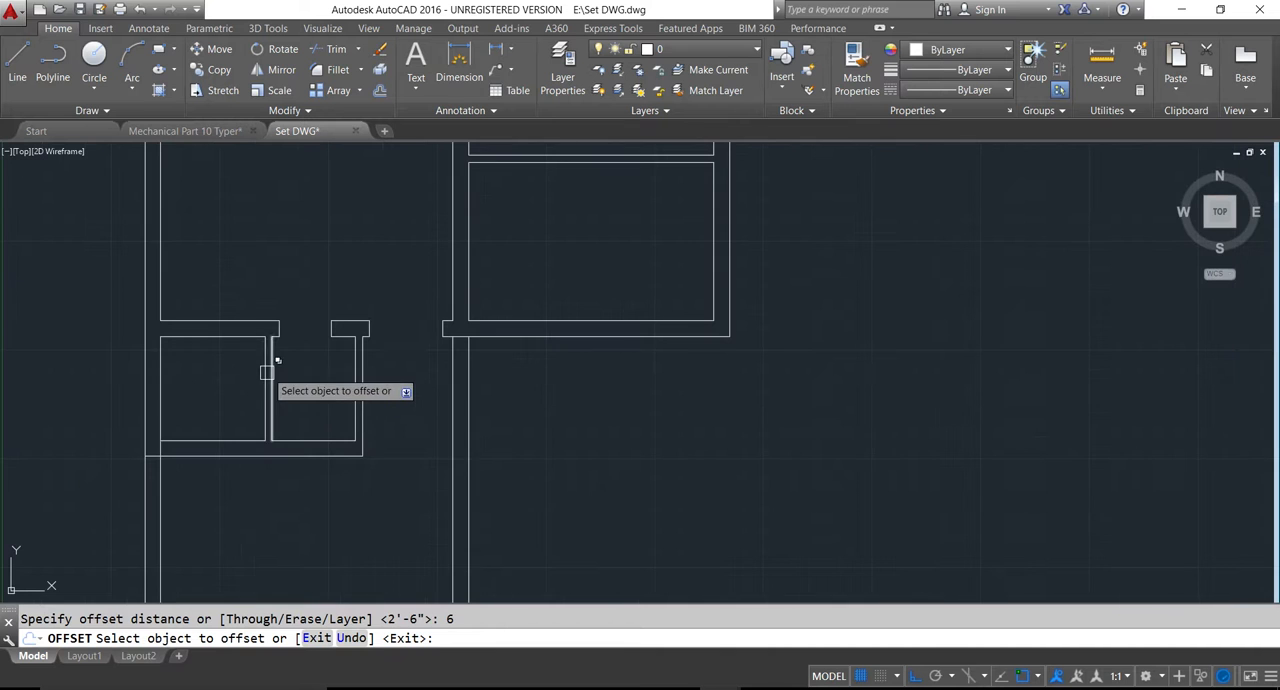
left_click(264, 370)
left_click(221, 381)
key("Escape")
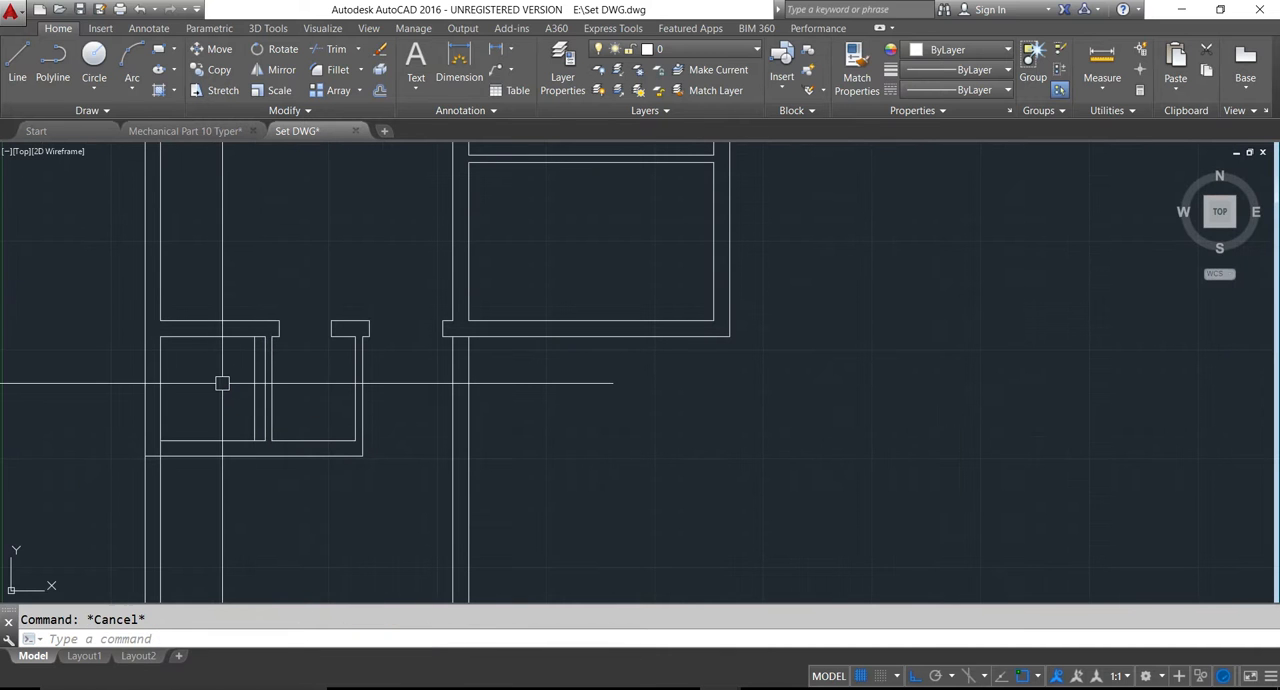
- Extend the new guide line in the 5x5 room upward through the wall shared with the 14'x16' bedroom
type("ex")
key("Return")
key("Return")
key("Escape")
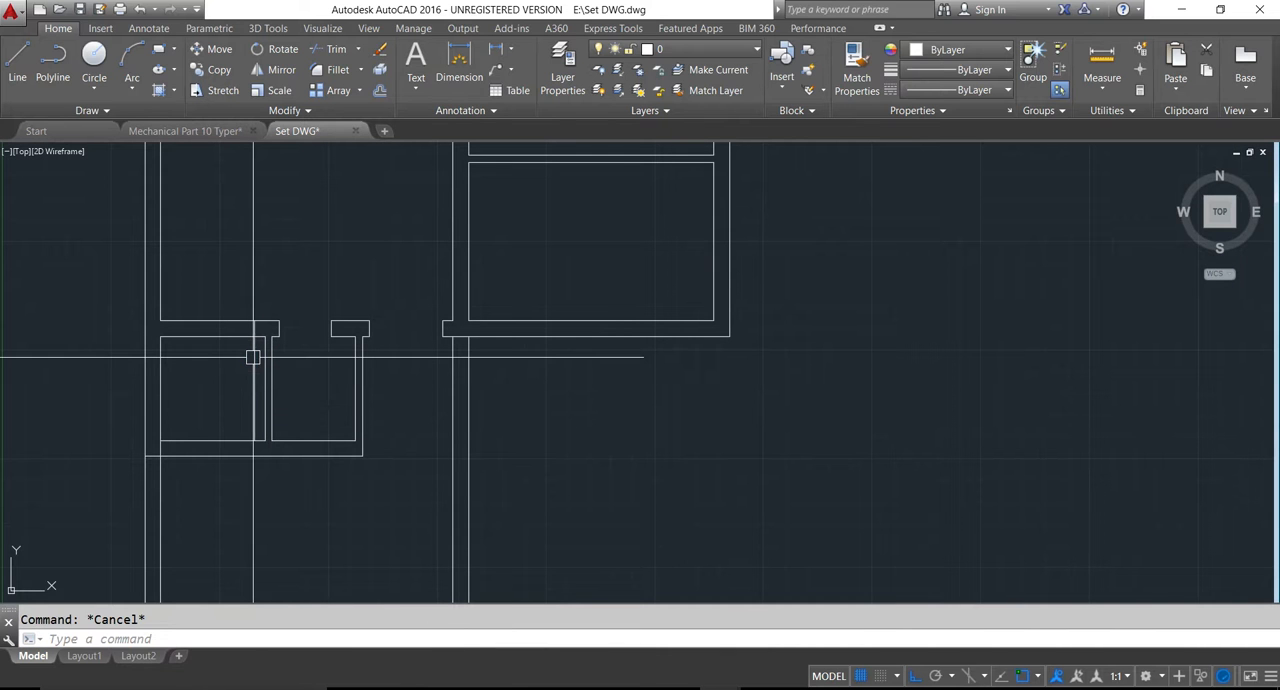
- Offset the 5x5 room's guide line 2.5' to the left to mark the door width
type("o")
key("Return")
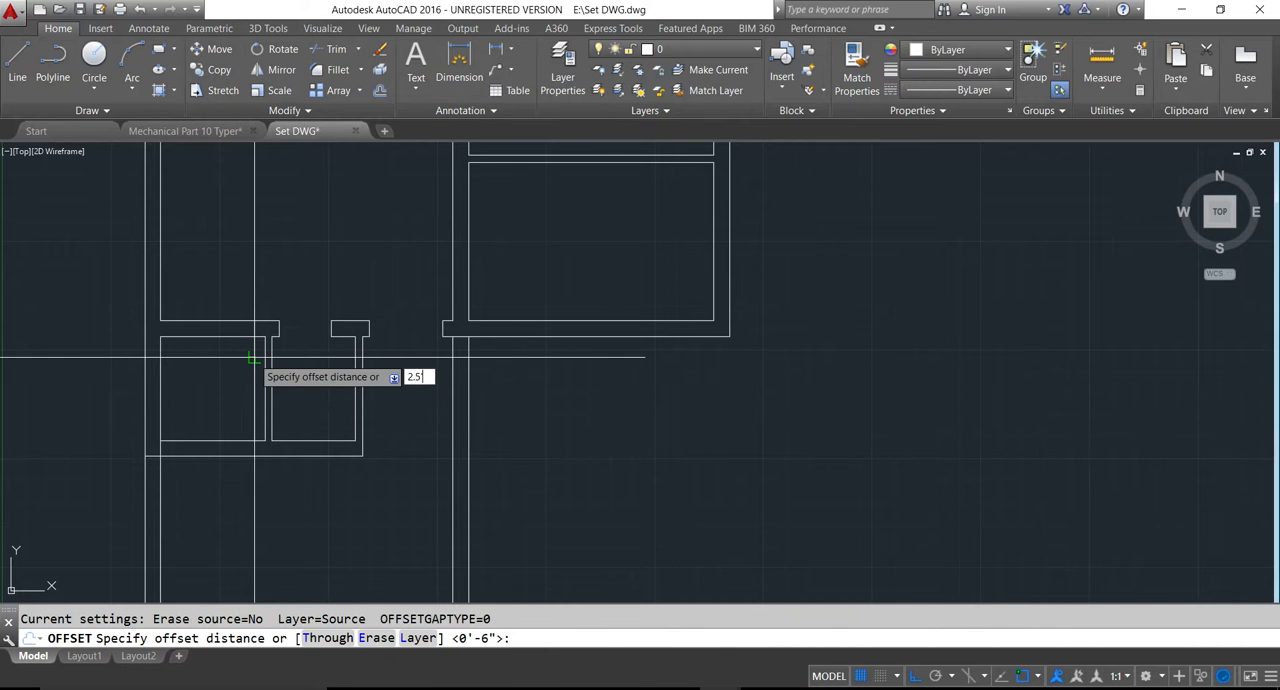
key("Return")
left_click(256, 360)
left_click(209, 360)
key("Escape")
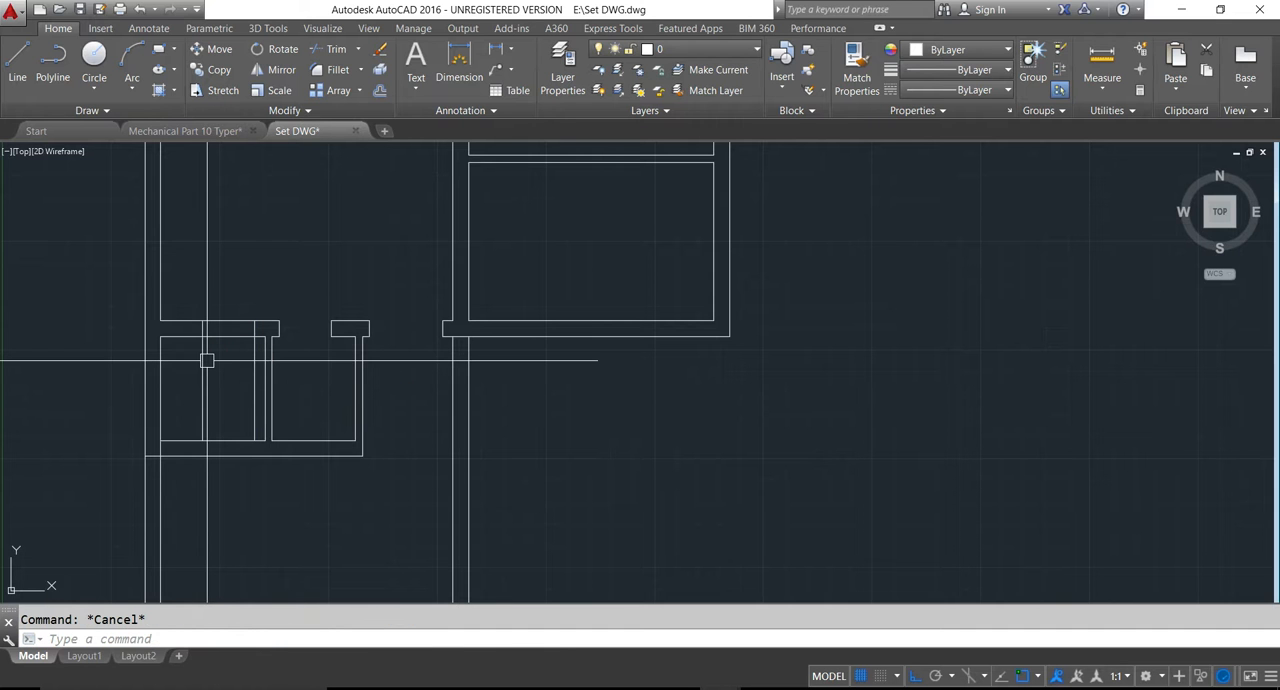
- Trim the wall between the two guide lines and the leftover guides to cut the door opening above the 5x5 room
key("Return")
key("Return")
left_click(217, 400)
left_click(226, 280)
left_click(222, 403)
left_click(191, 400)
left_click(252, 383)
scroll(254, 382, "down", 2)
scroll(254, 380, "down", 2)
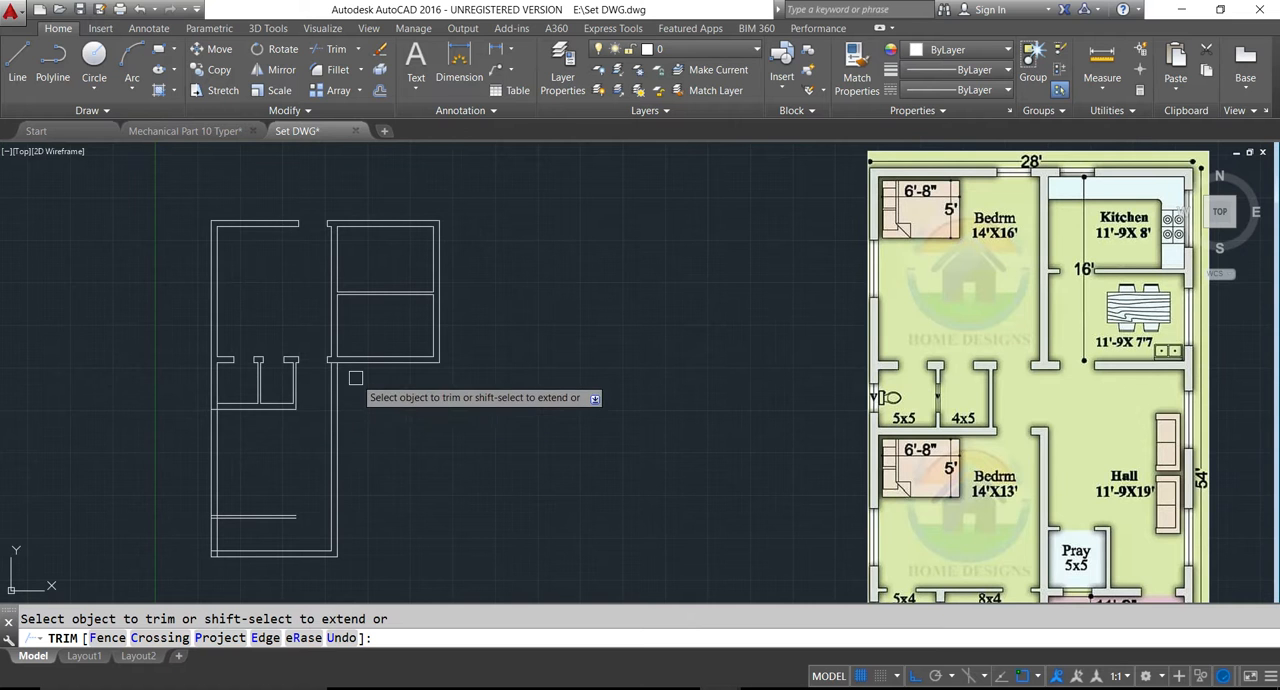
key("Escape")
key("Escape")
- Draw a line across the thickness of the 14'x16' bedroom's left wall, starting at the inner wall line's midpoint
middle_click_drag(293, 331, 348, 355)
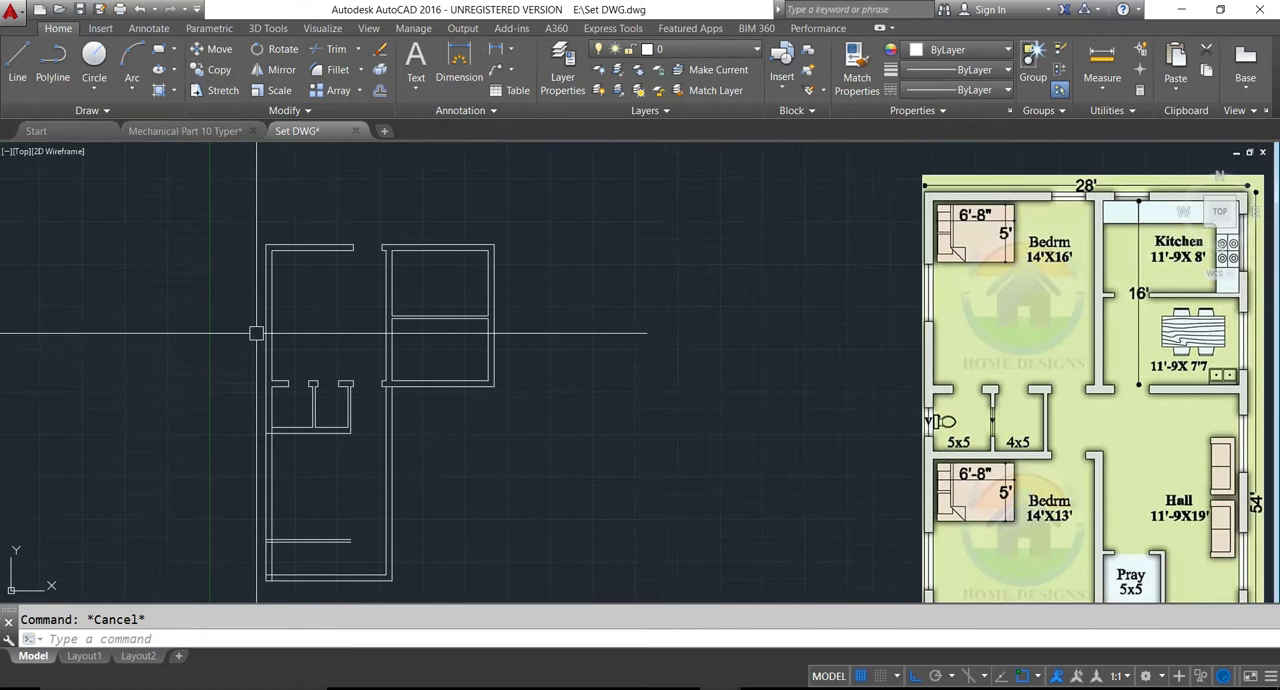
type("l")
key("Return")
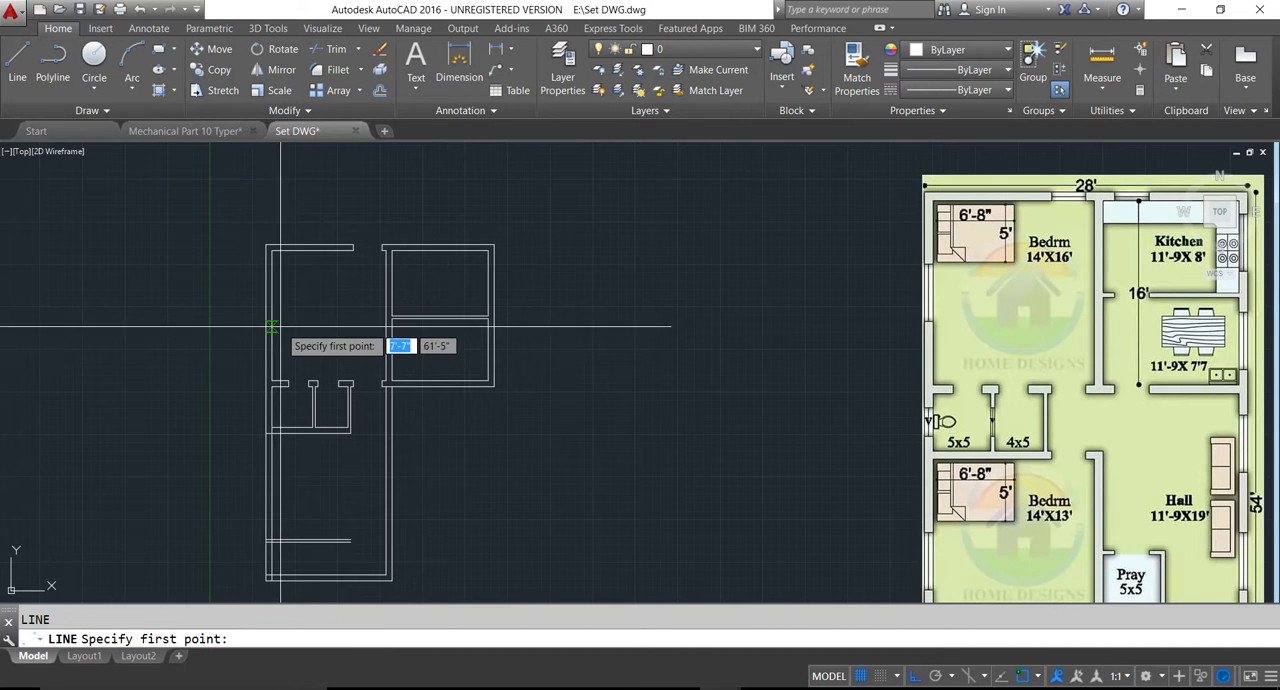
scroll(270, 320, "up", 2)
left_click(284, 320)
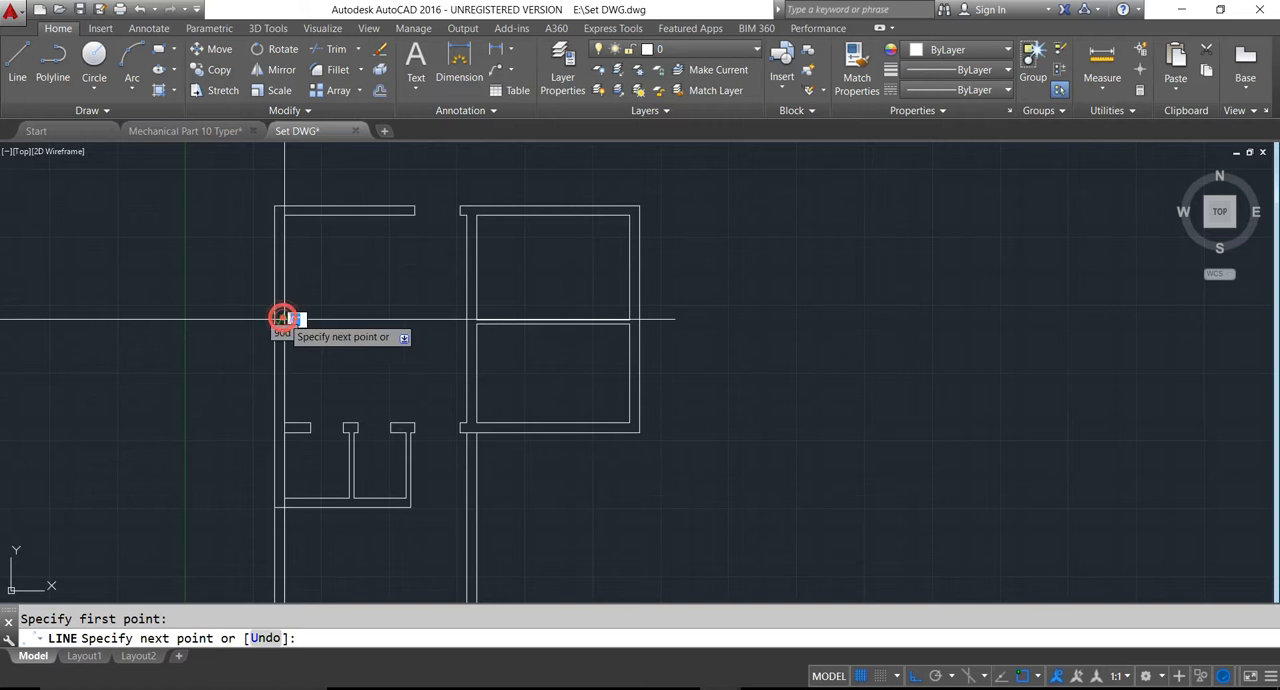
scroll(270, 320, "up", 5)
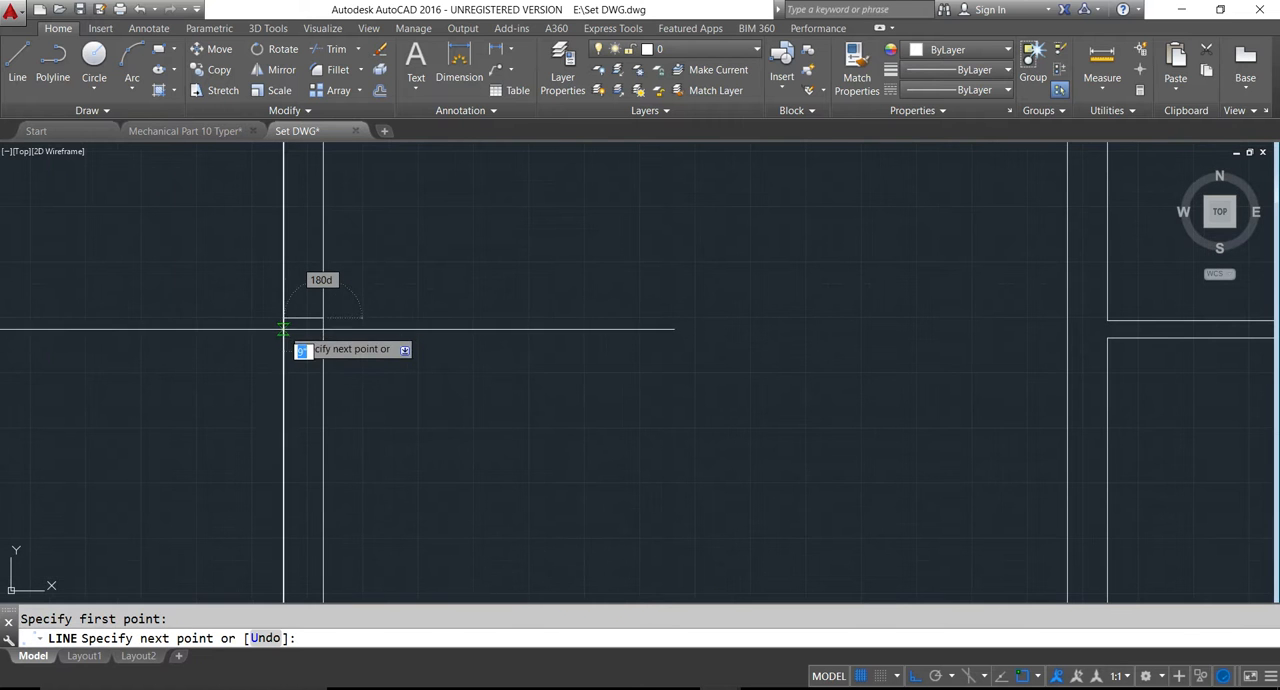
key("Escape")
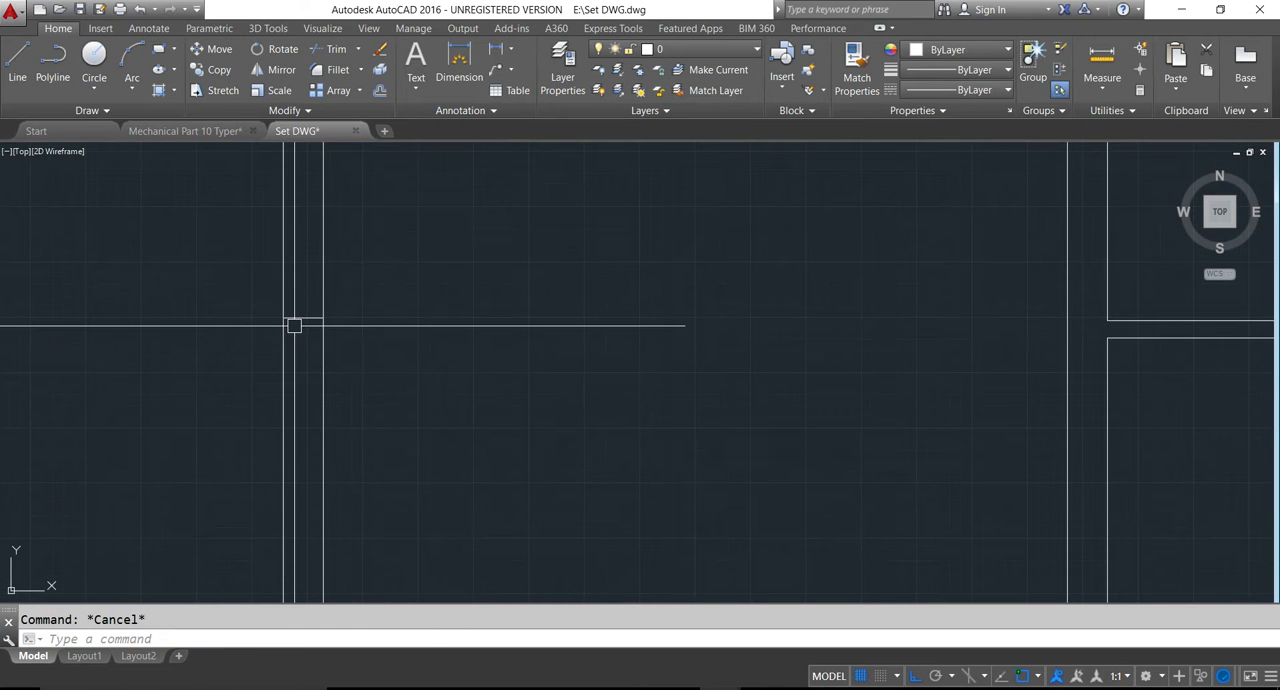
- Offset the line across the bedroom's left wall by 3' both upward and downward to mark the window edges
type("3'")
key("Return")
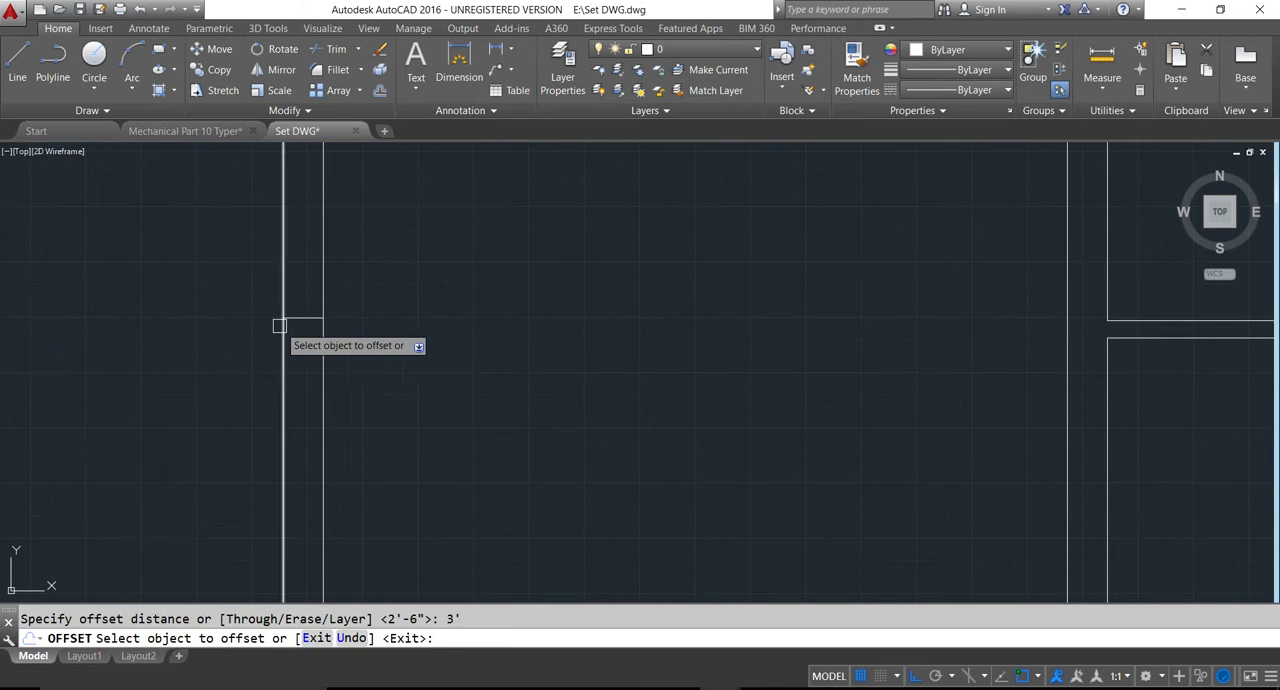
scroll(292, 322, "down", 2)
left_click(292, 322)
left_click(297, 263)
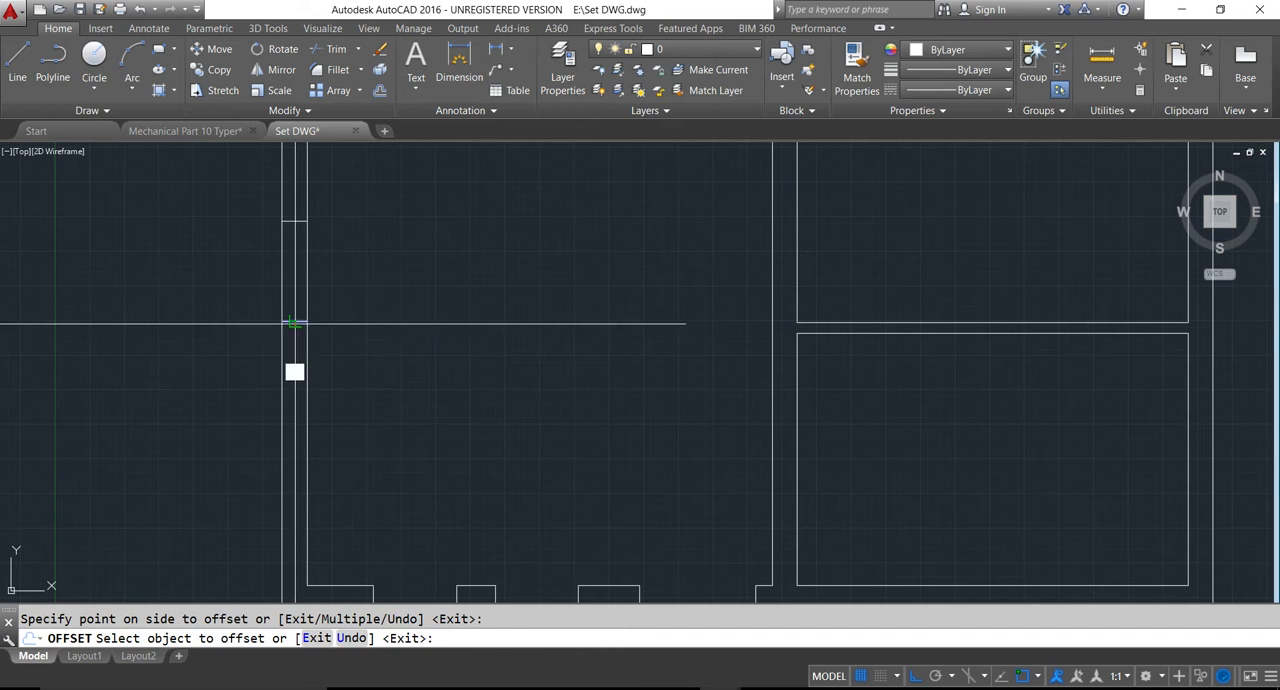
left_click(294, 321)
left_click(307, 378)
scroll(310, 380, "down", 6)
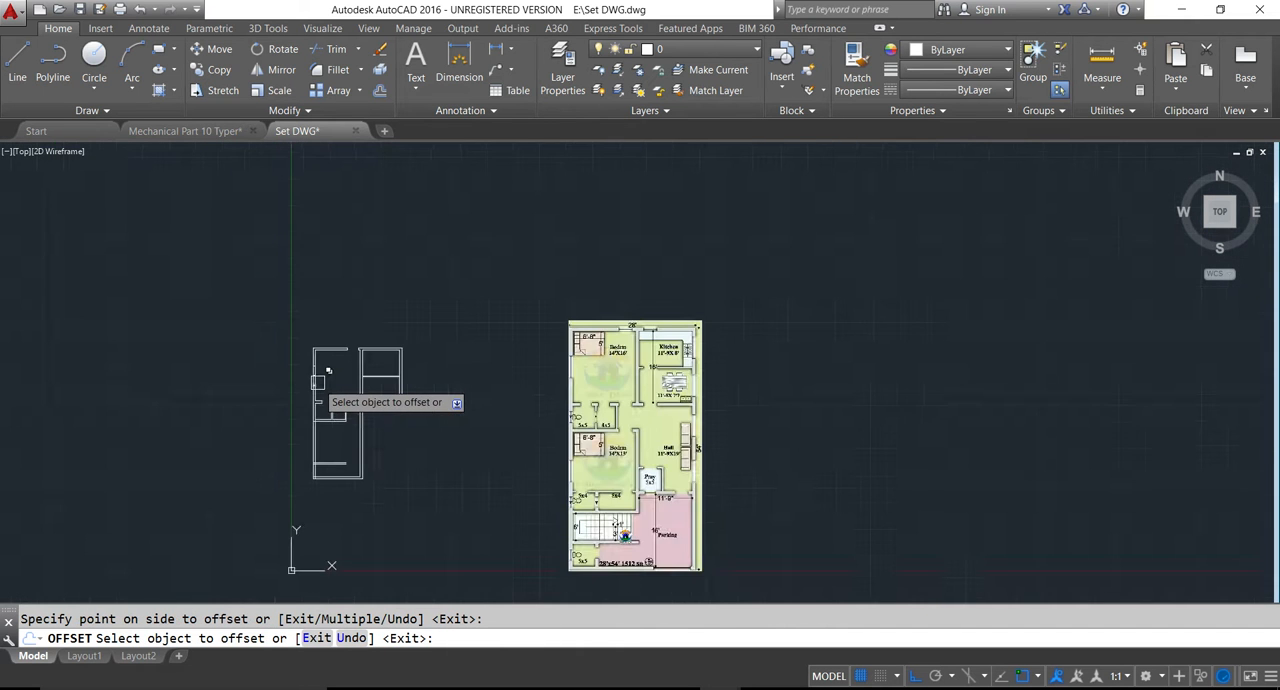
scroll(318, 384, "up", 5)
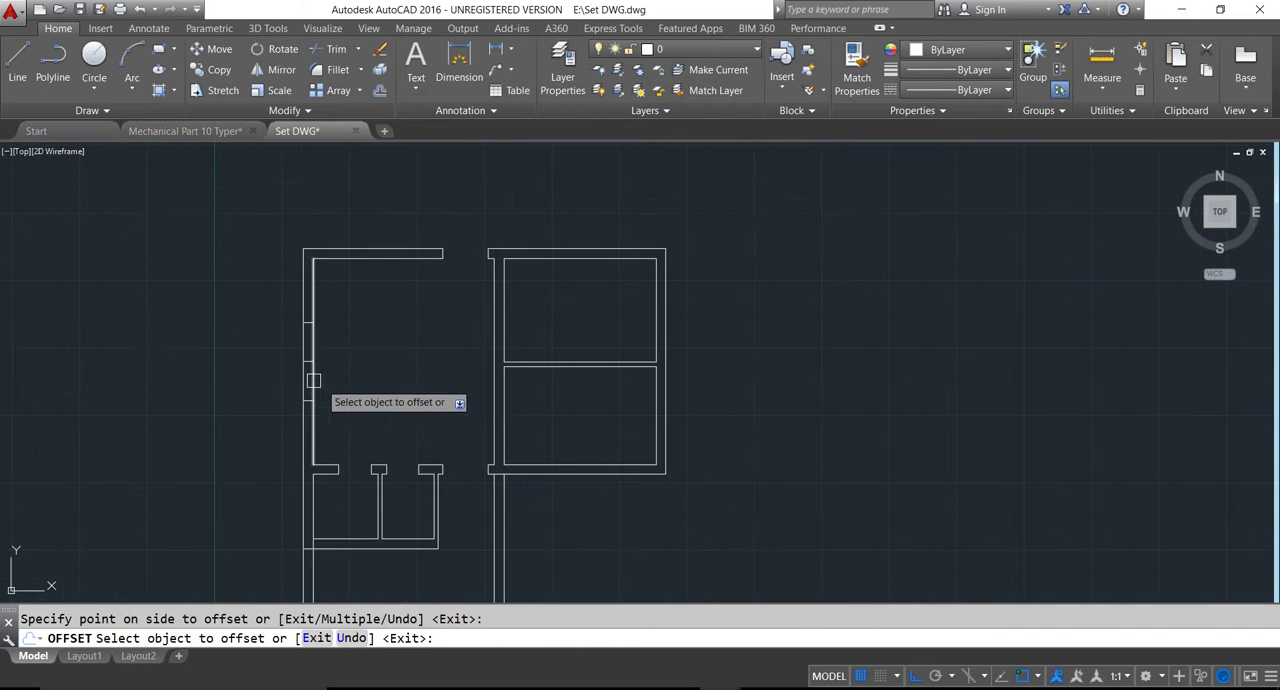
scroll(340, 390, "down", 1)
key("Escape")
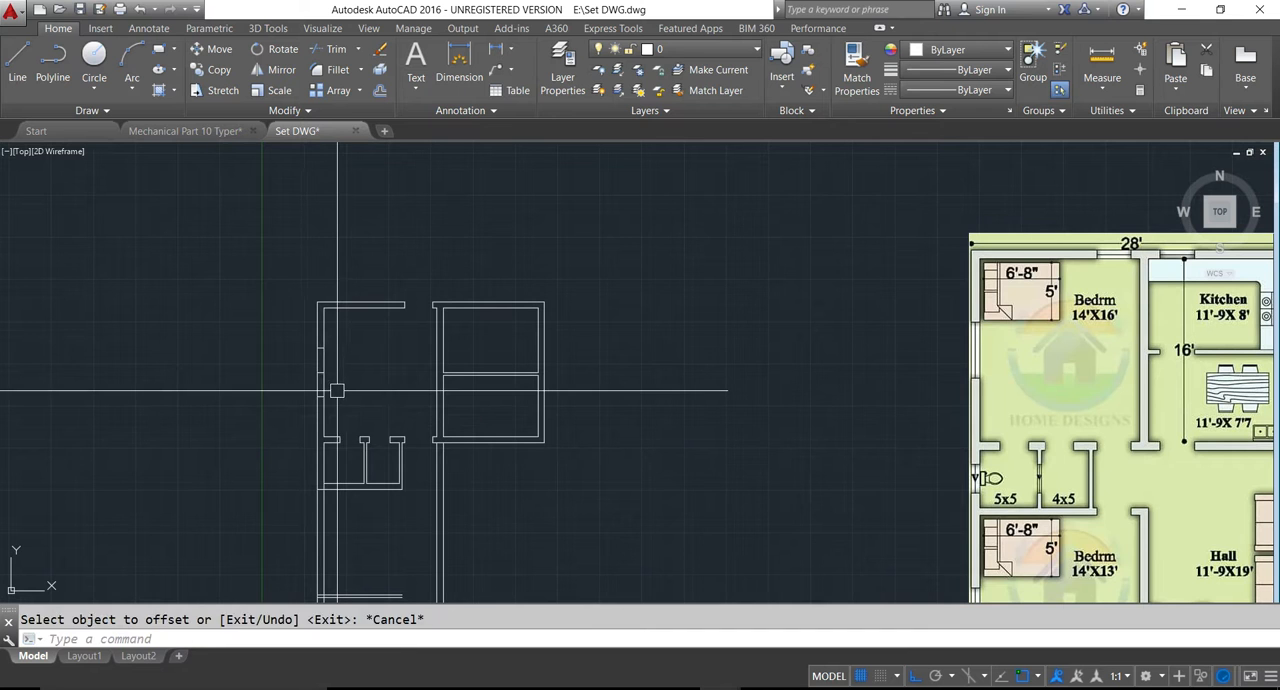
- Delete the middle guide line and trim the bedroom's left wall between the two window edges to cut the opening
scroll(336, 387, "up", 2)
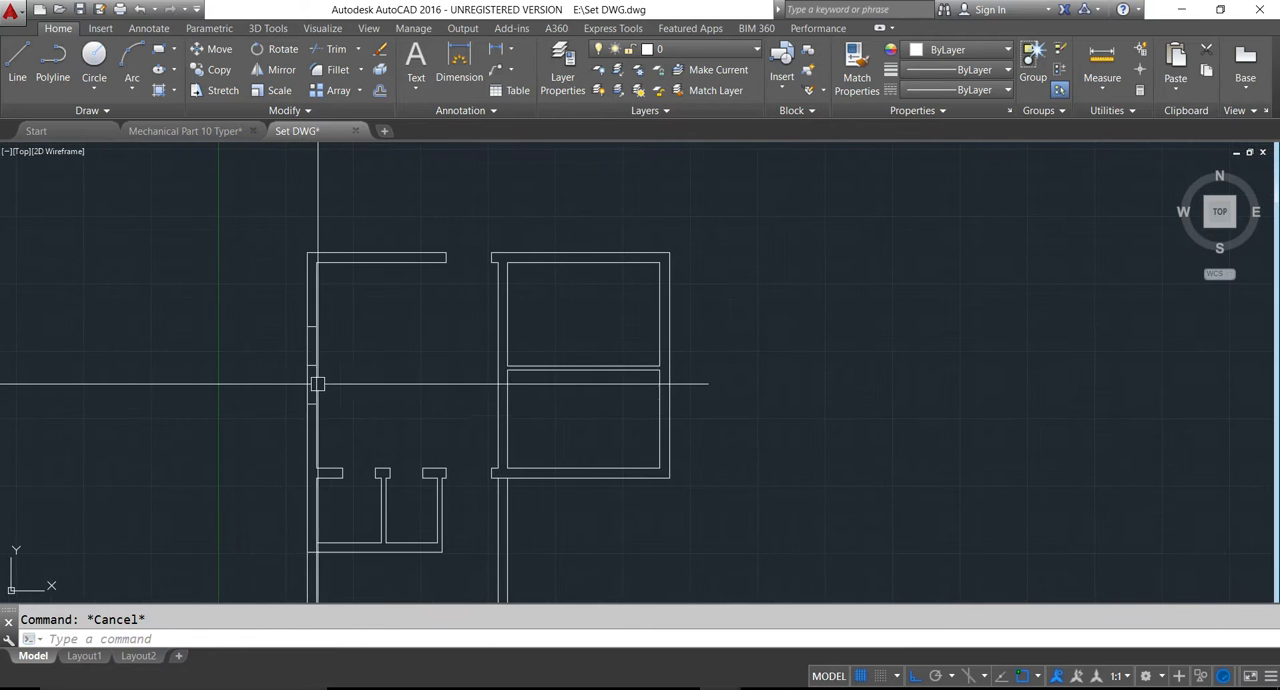
key("Delete")
type("tr")
key("Return")
key("Return")
left_click(273, 353)
left_click(328, 375)
key("Escape")
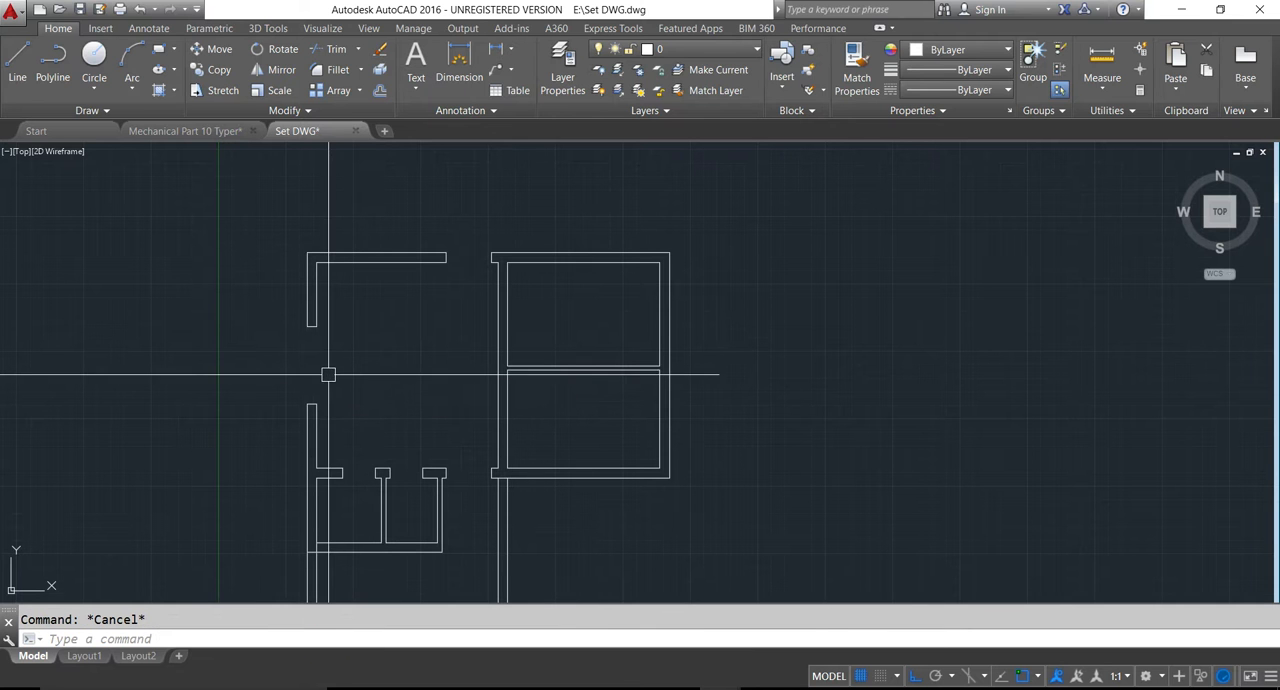
key("Escape")
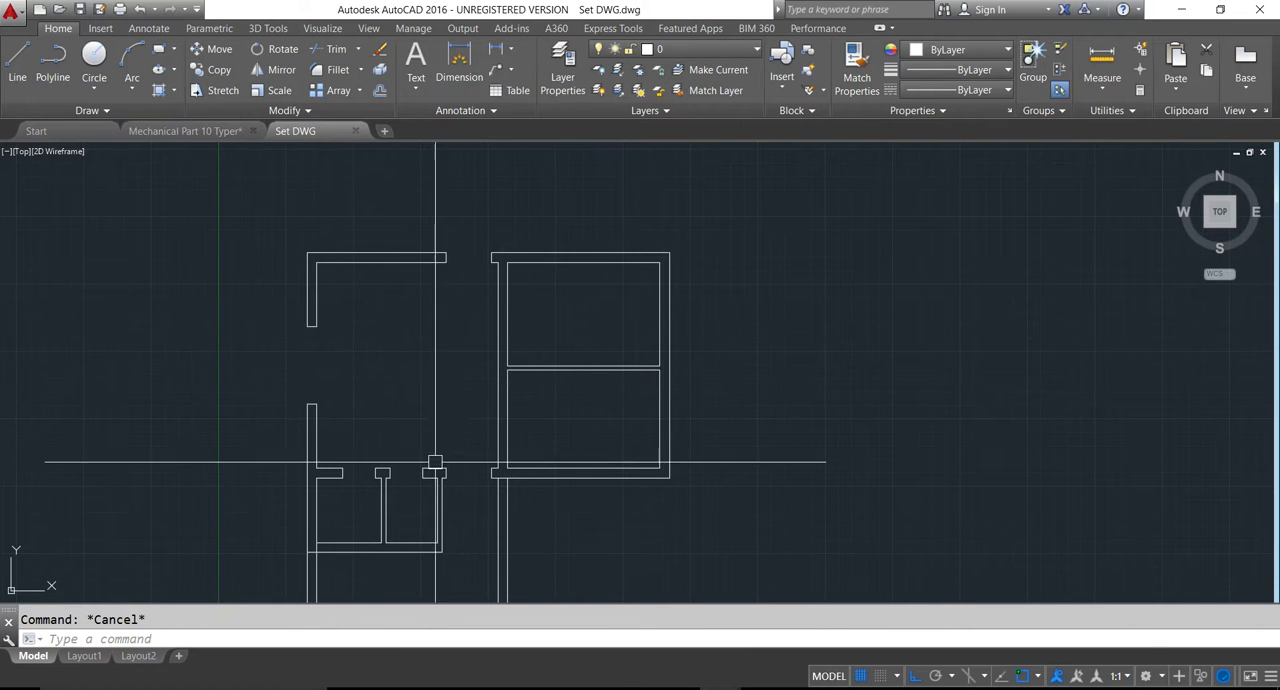
scroll(494, 306, "down", 2)
middle_click_drag(800, 417, 734, 380)
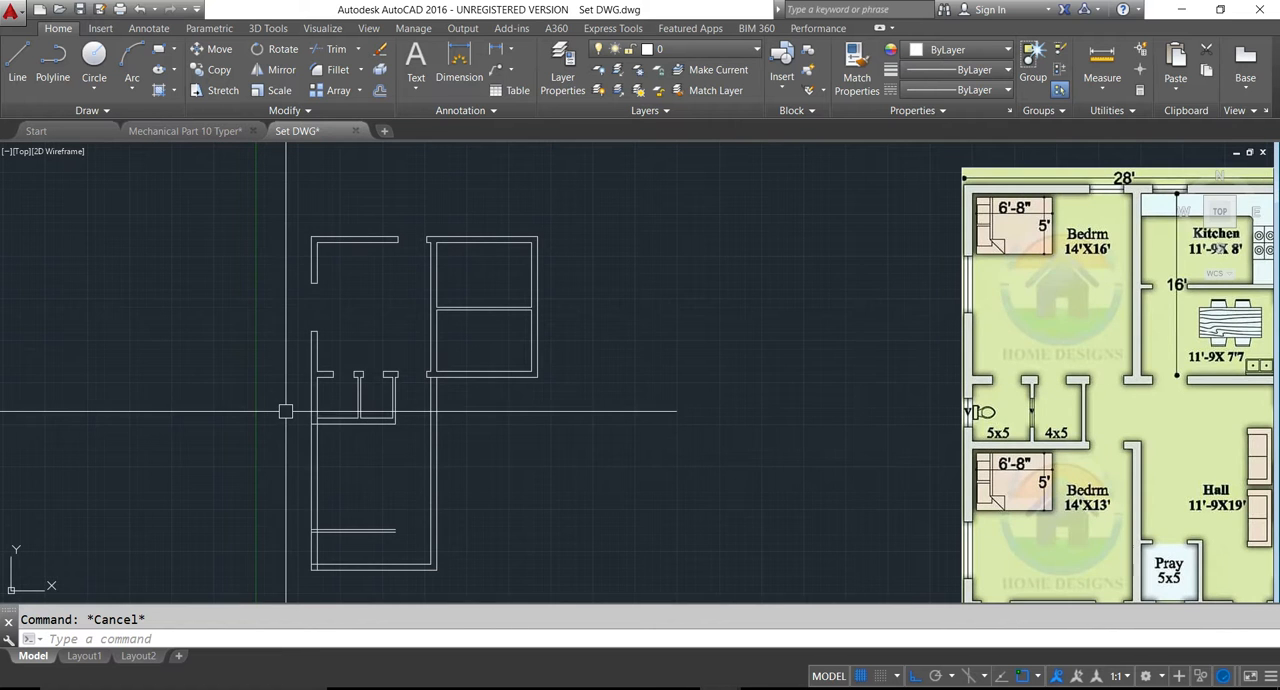
middle_click_drag(311, 421, 358, 428)
scroll(358, 428, "up", 1)
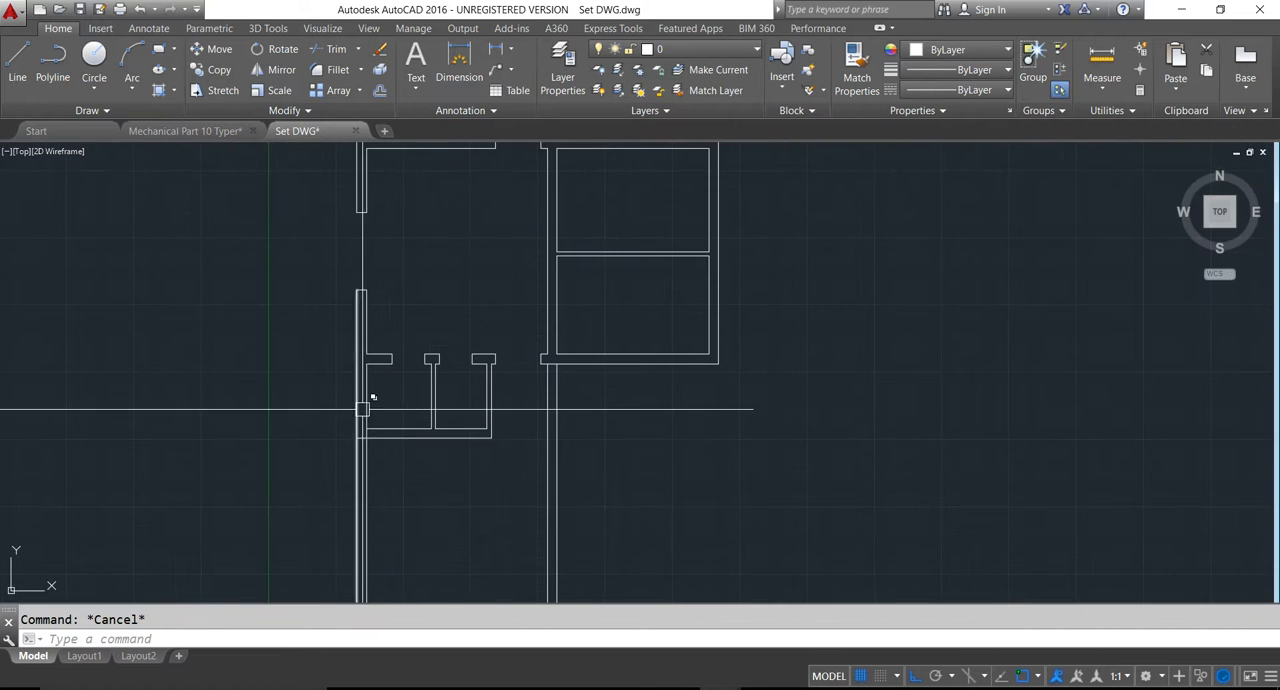
scroll(360, 420, "up", 3)
type("l")
key("Return")
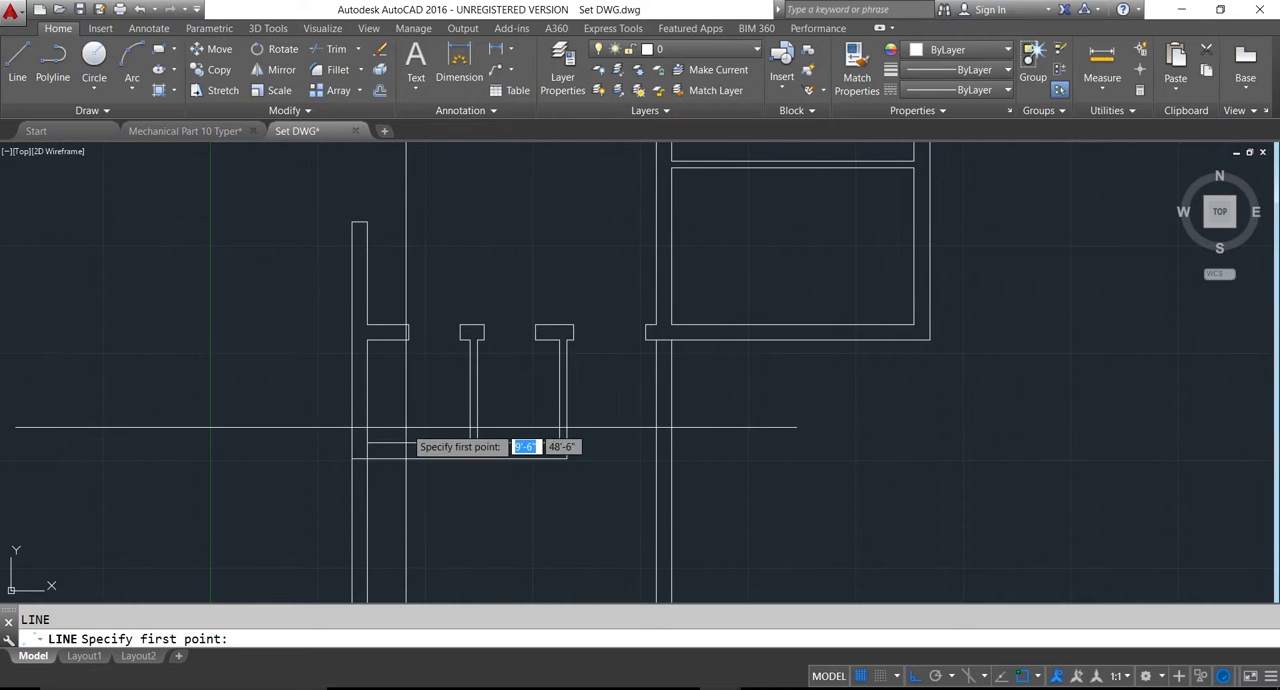
key("Escape")
- Trim the short piece of the left wall's inner line that crosses the wall below the 5x5 room
scroll(374, 455, "up", 3)
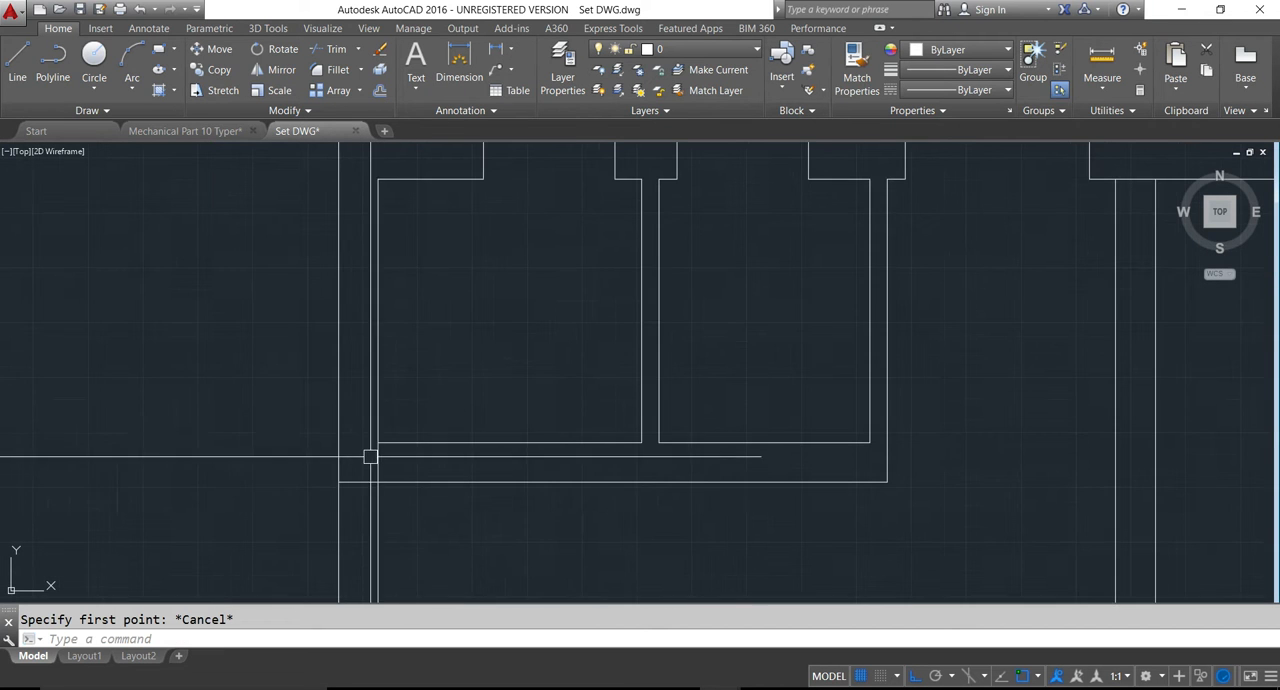
scroll(376, 439, "down", 3)
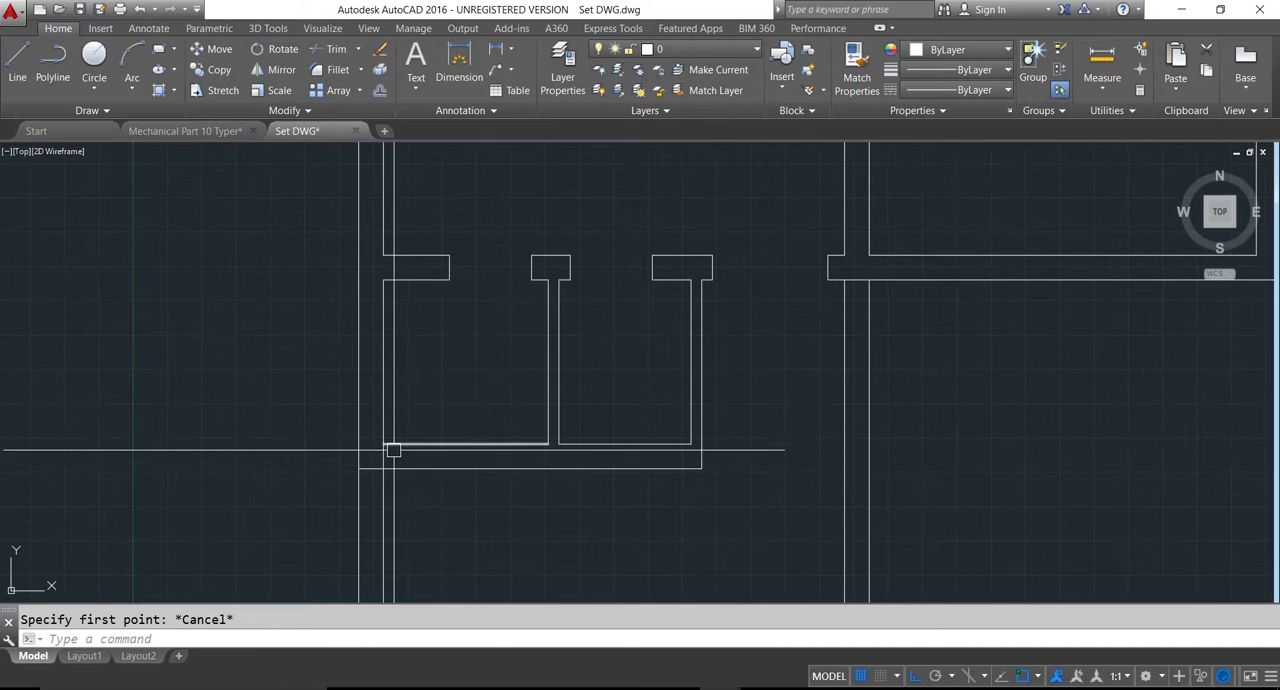
key("Escape")
type("tr")
key("Return")
key("Return")
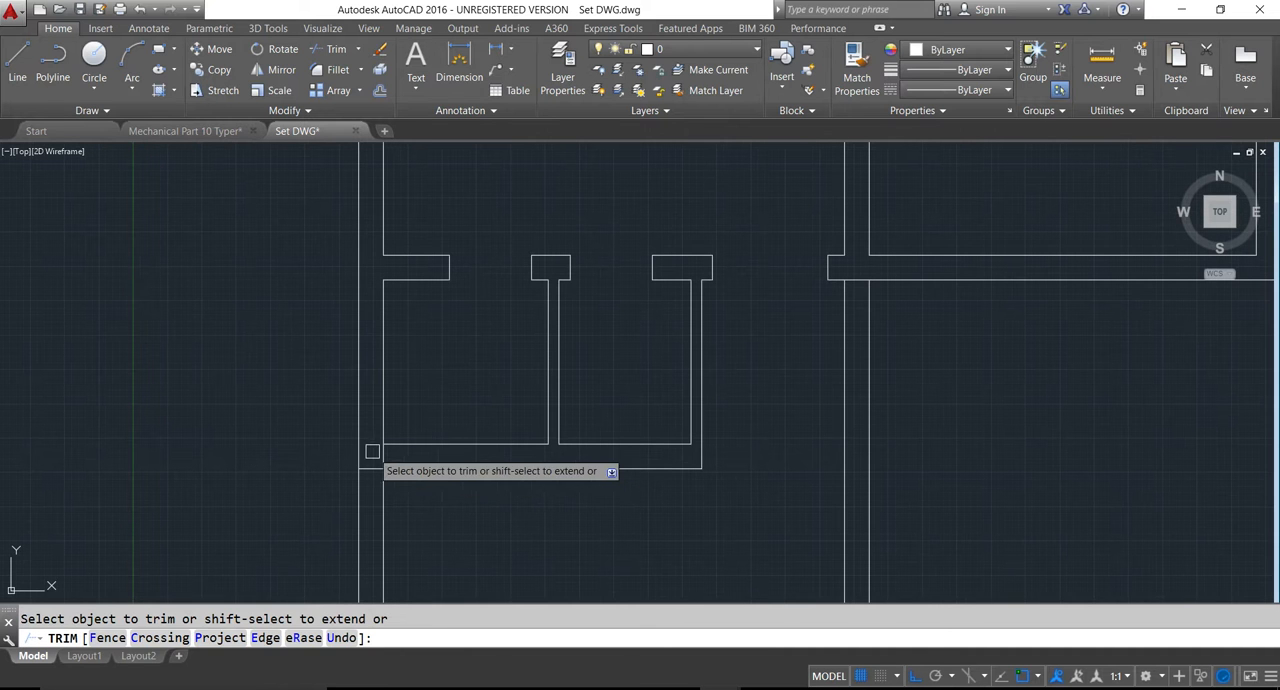
key("Escape")
- Draw a line across the thickness of the 5x5 room's left wall, starting at the inner wall line's midpoint
type("l")
key("Return")
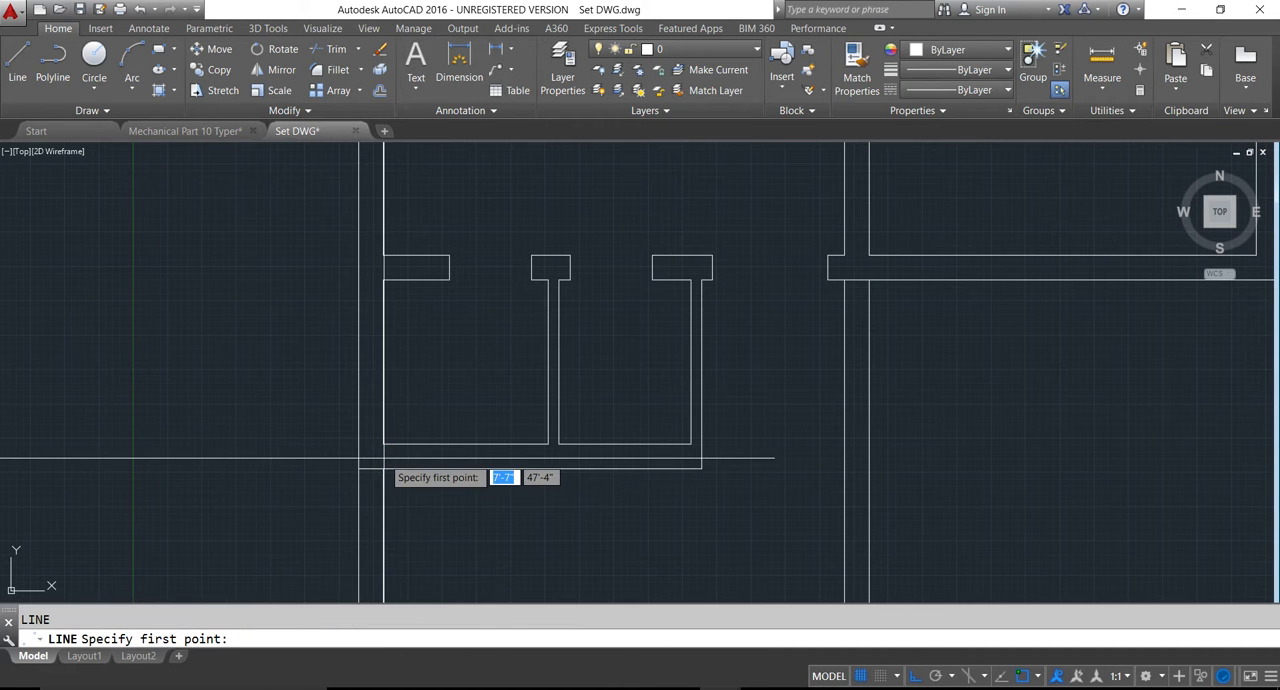
left_click(383, 361)
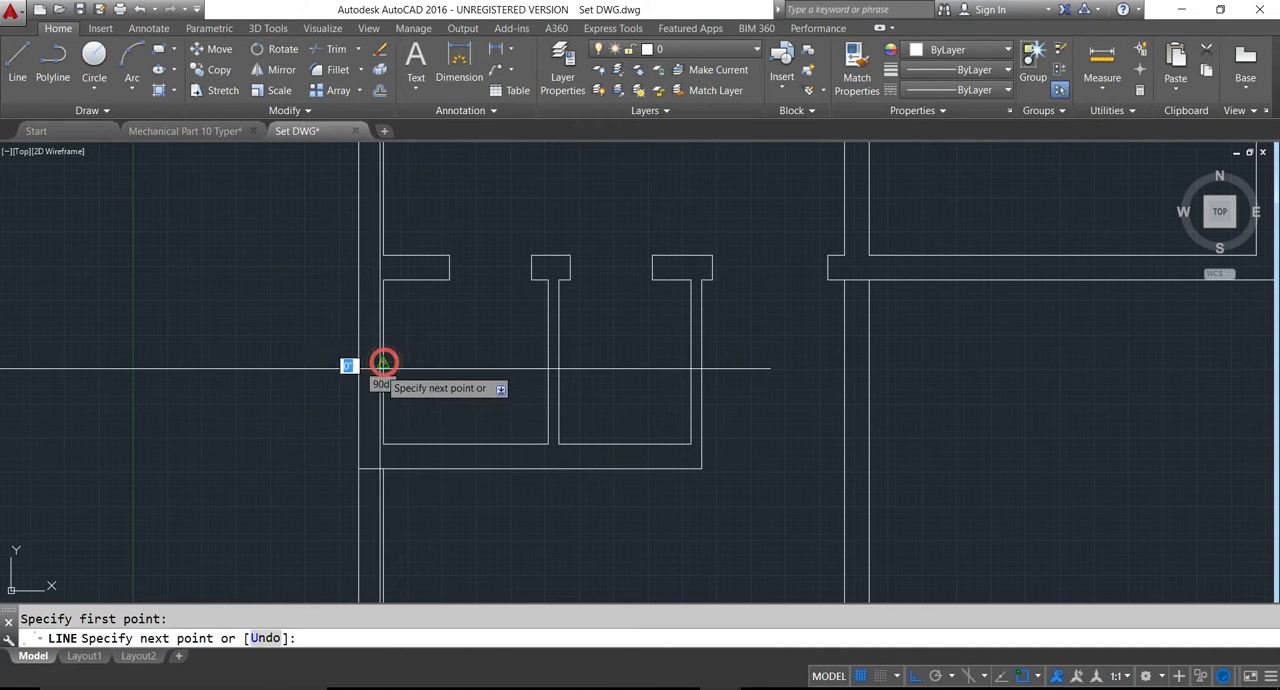
left_click(362, 366)
key("Return")
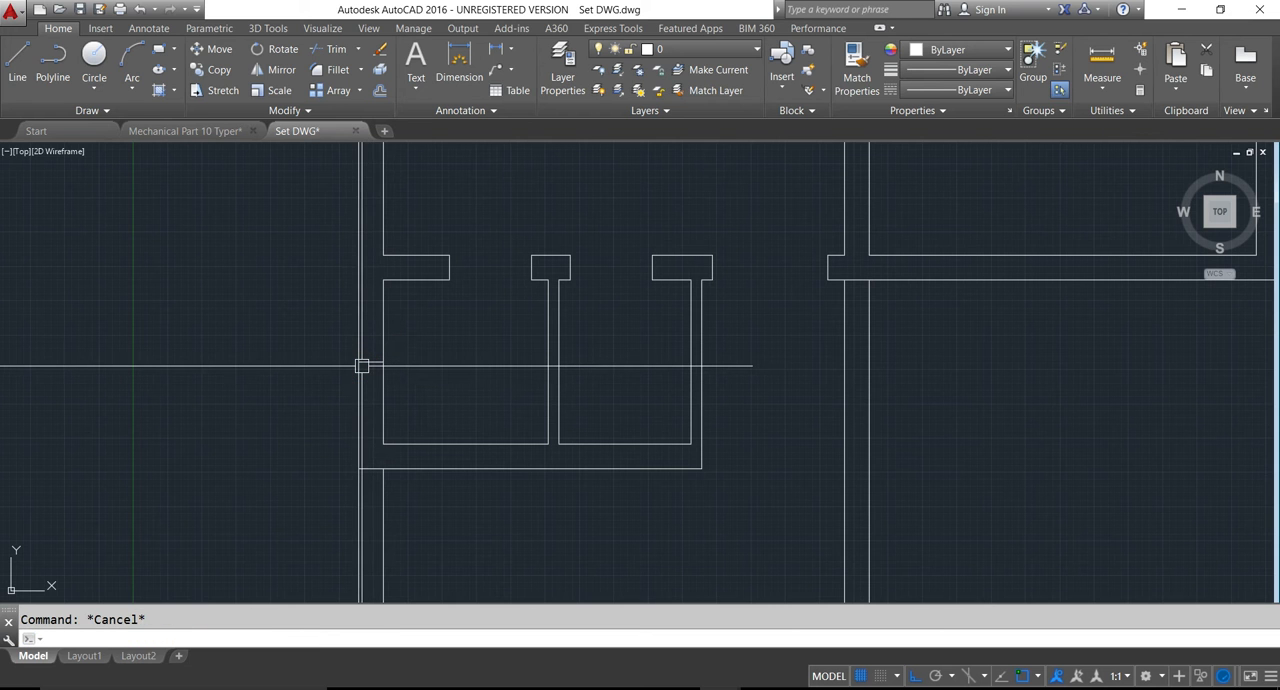
- Offset the line across the 5x5 room's left wall by 1.5' both upward and downward to mark the ventilator edges
key("Return")
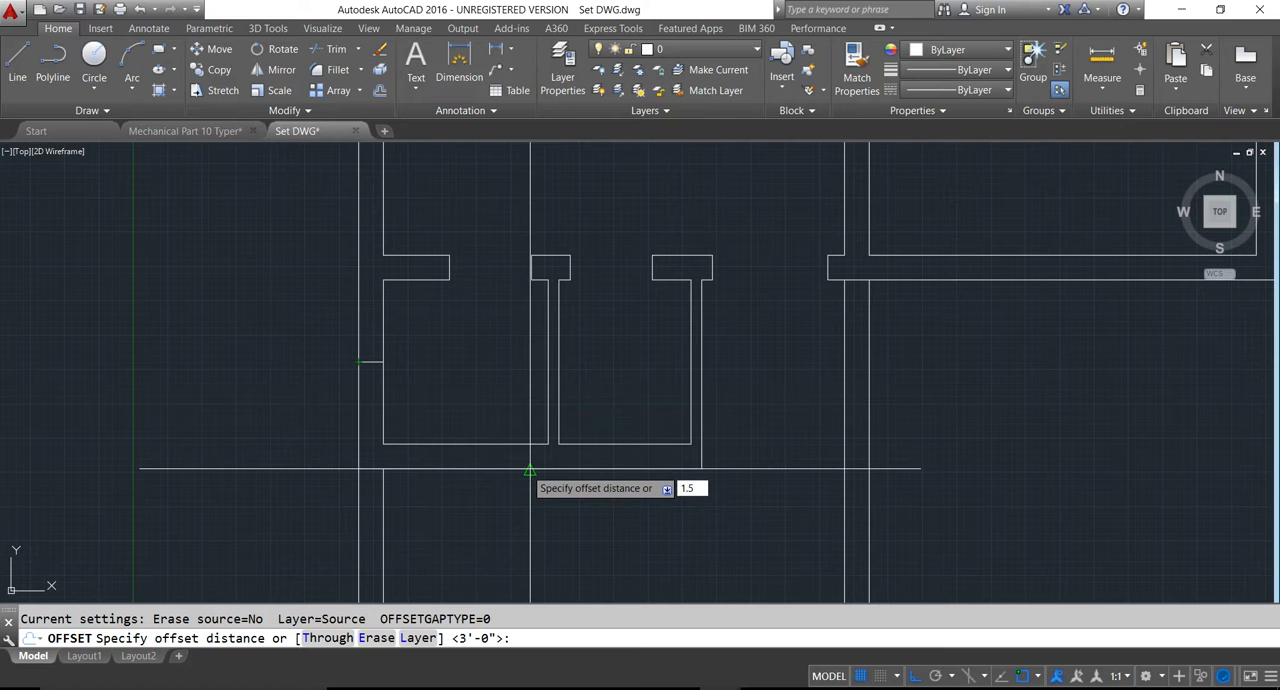
type("1.5'")
key("Return")
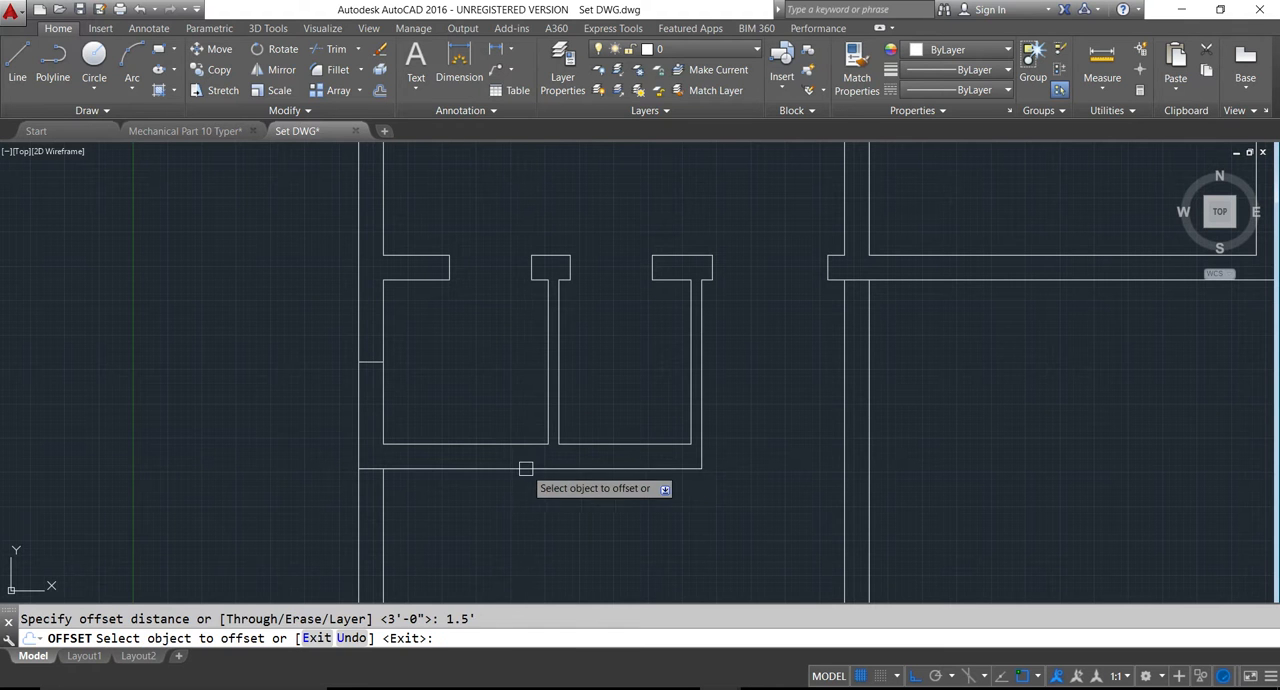
left_click(373, 359)
left_click(371, 331)
left_click(372, 361)
left_click(365, 397)
key("Escape")
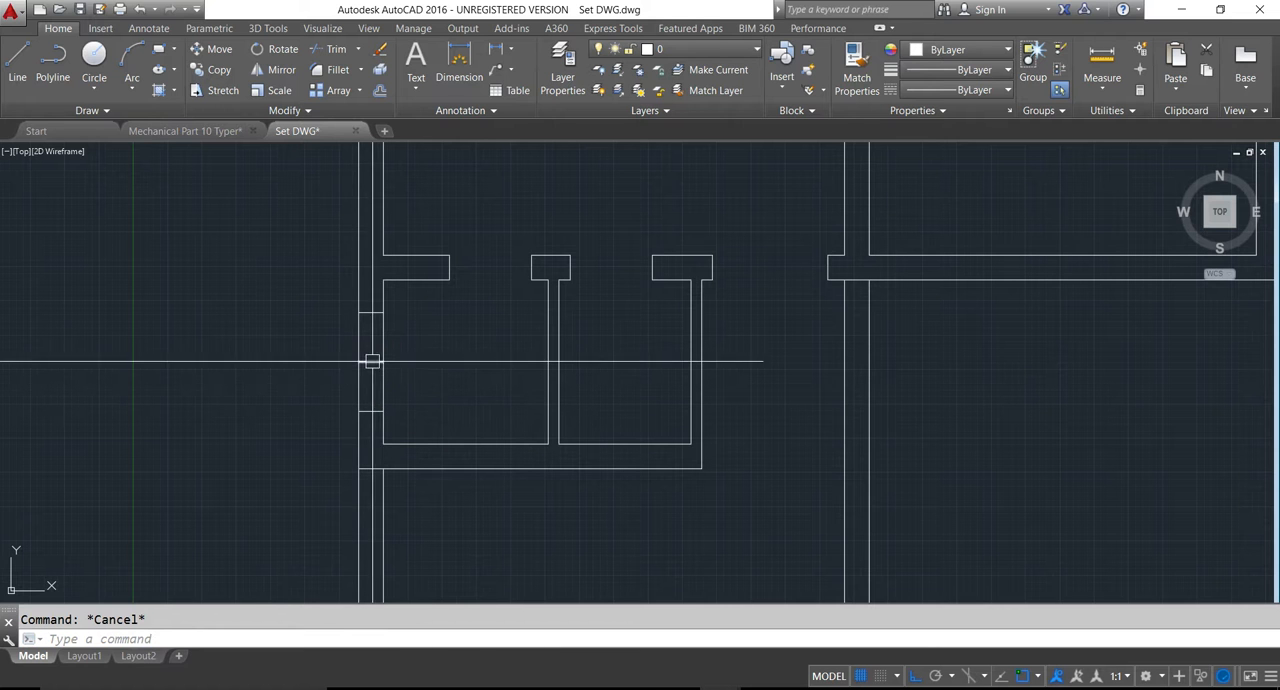
- Delete the middle guide line and trim the 5x5 room's left wall between the two edge lines to cut the ventilator opening
left_click(371, 362)
key("Delete")
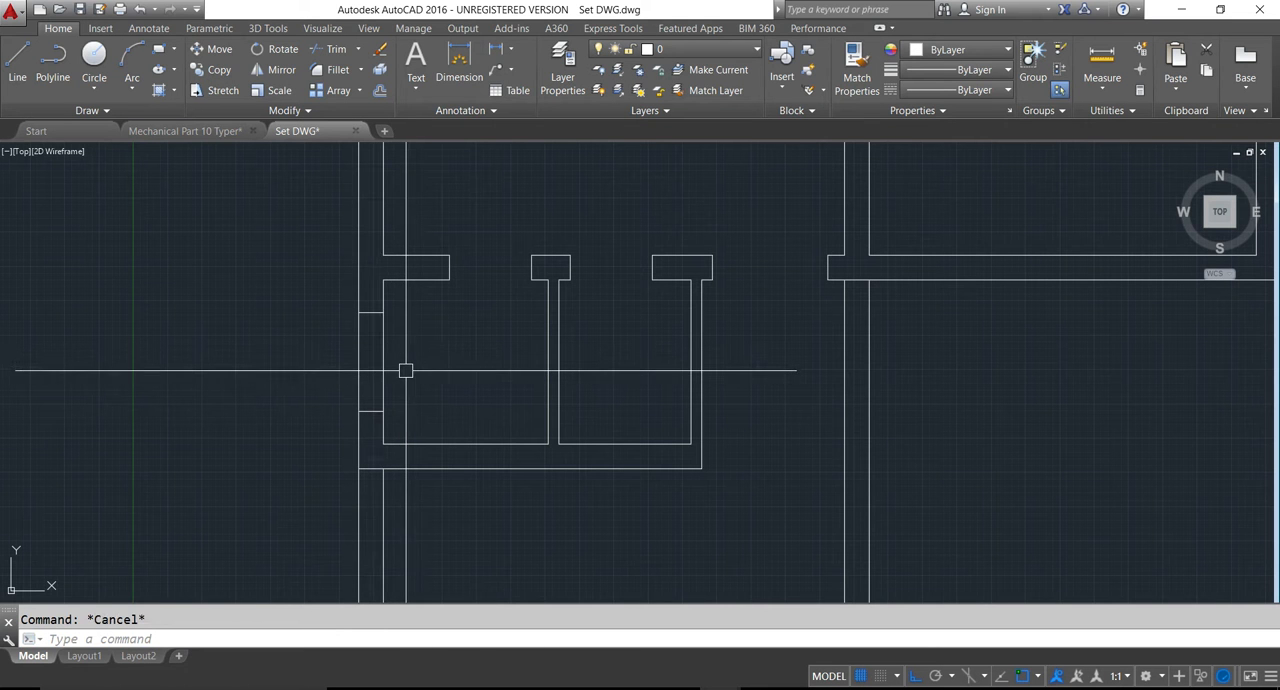
type("tr")
key("Return")
left_click(316, 344)
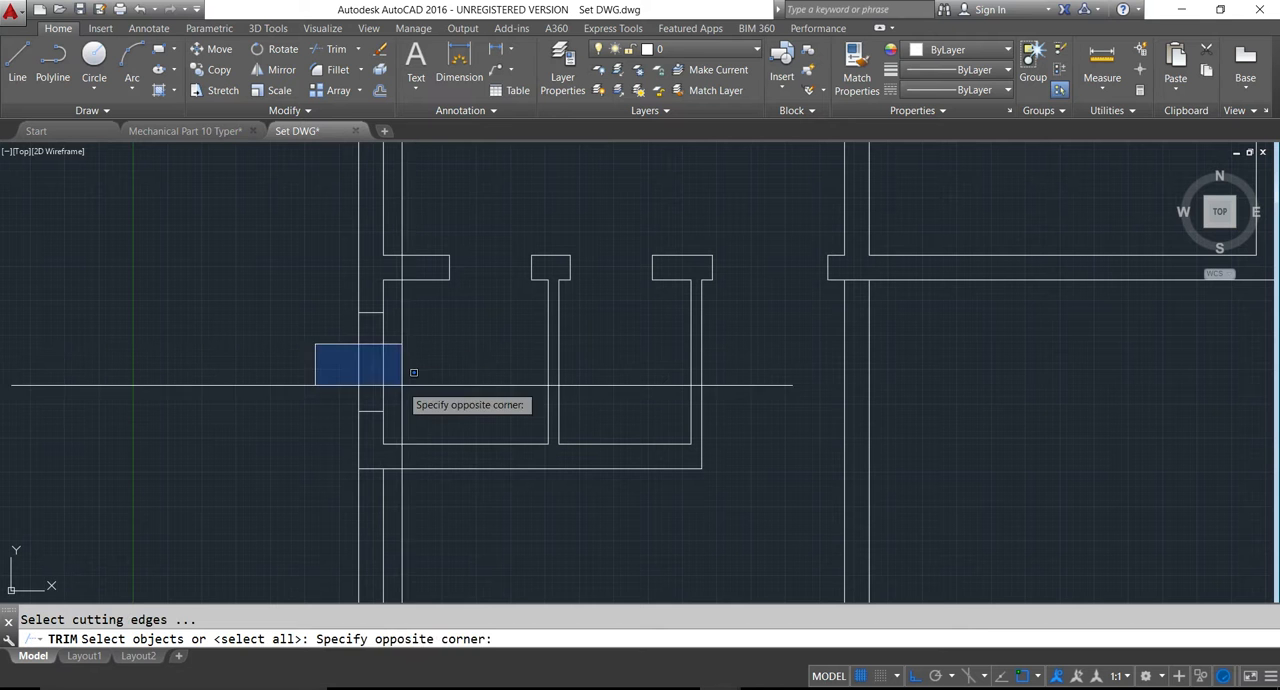
left_click(402, 383)
key("Return")
left_click(382, 371)
scroll(500, 397, "down", 5)
key("Escape")
scroll(735, 437, "up", 3)
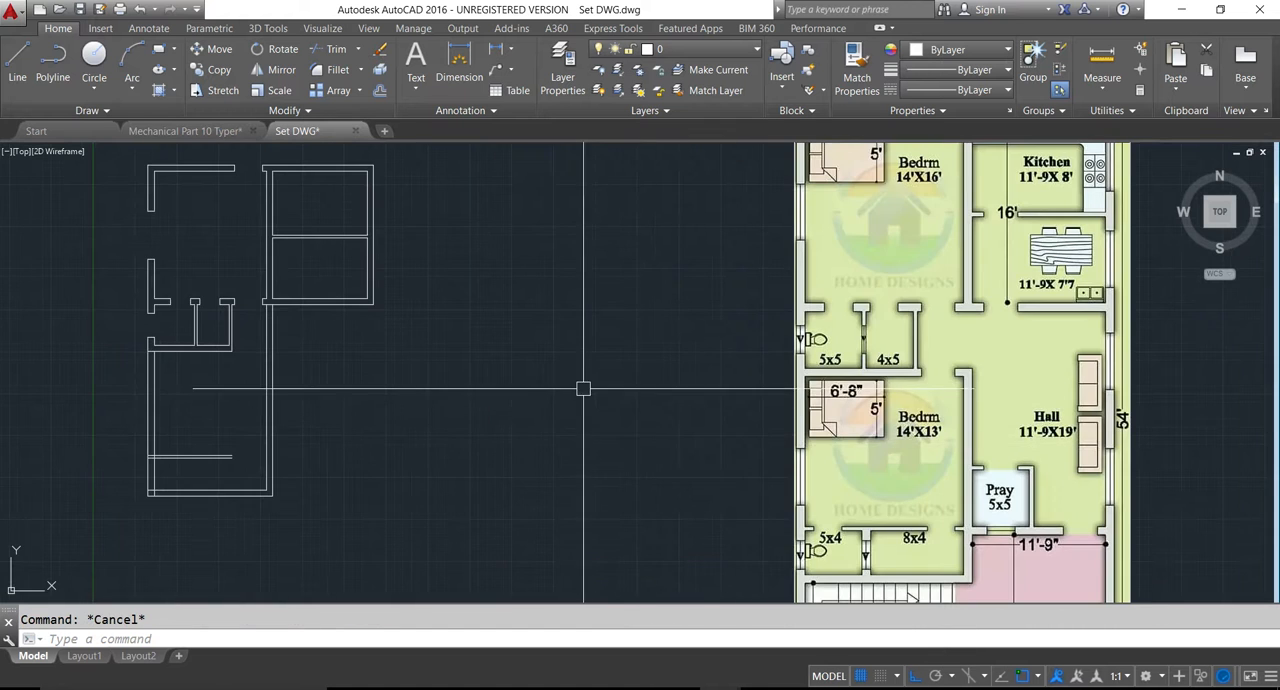
- Extend the ventilator edge lines across the 5x5 room to the partition wall shared with the 4x5 room
scroll(600, 385, "up", 2)
middle_click_drag(525, 393, 573, 380)
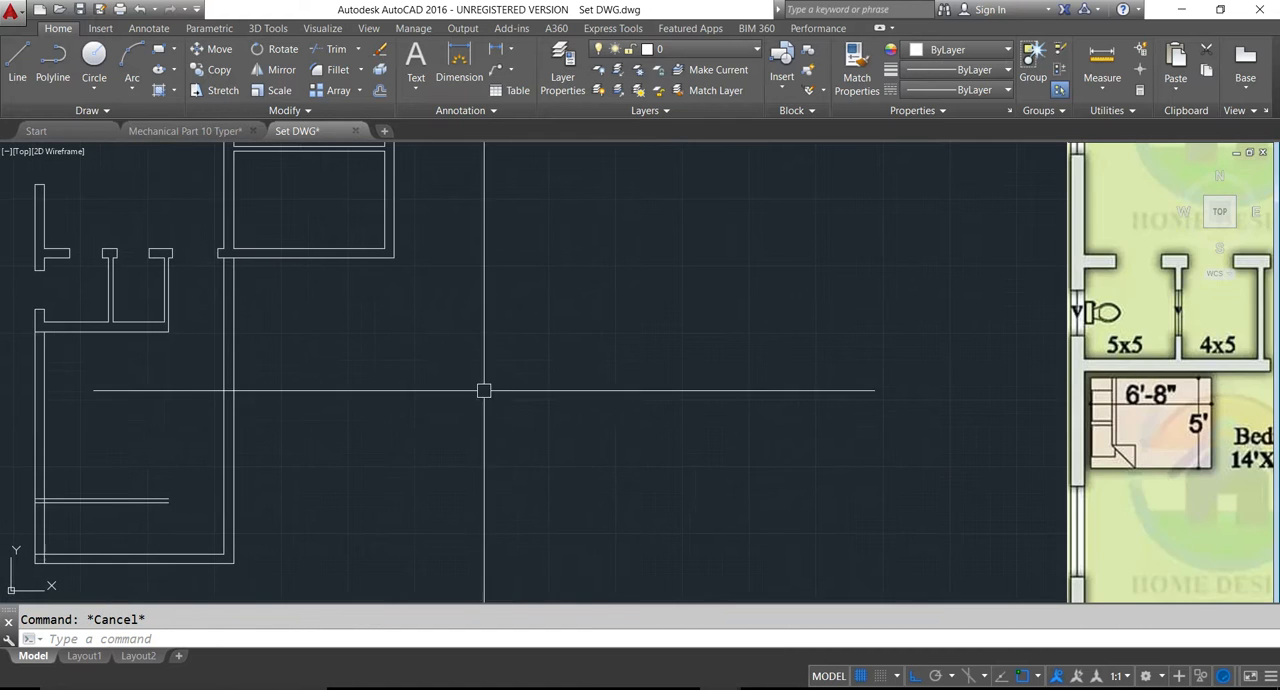
middle_click_drag(69, 309, 121, 317)
scroll(119, 316, "down", 2)
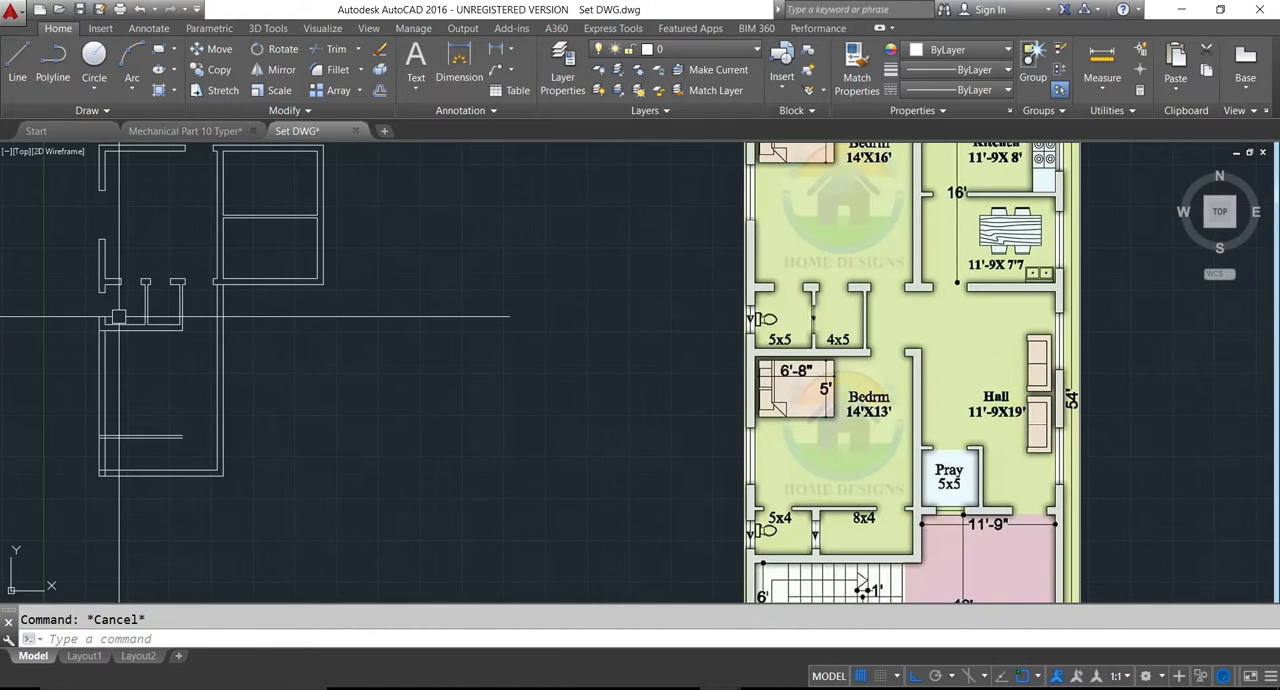
scroll(110, 322, "up", 3)
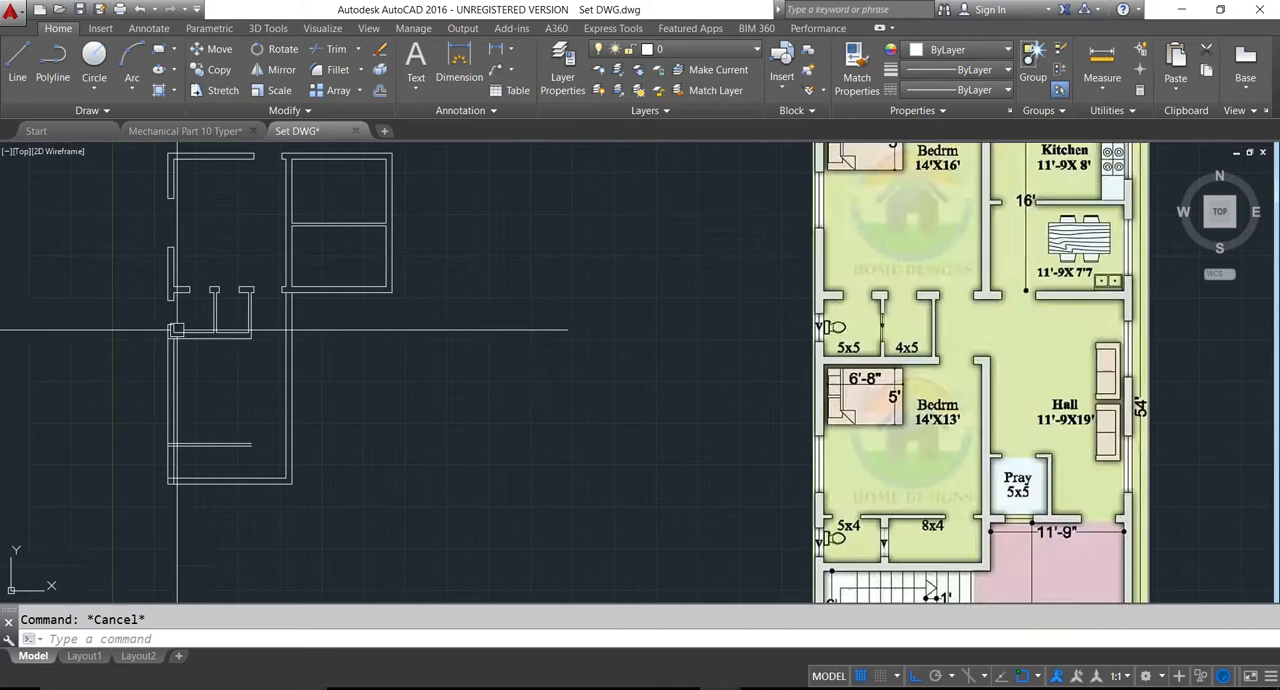
type("x")
key("Return")
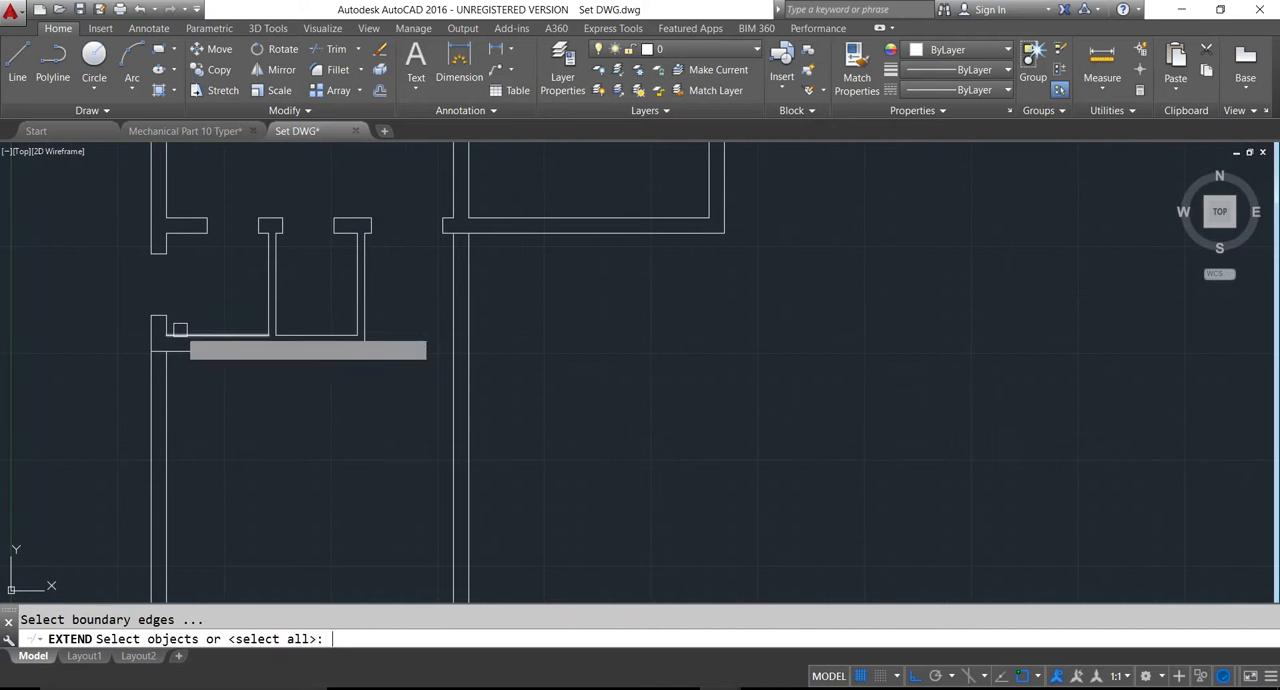
key("Return")
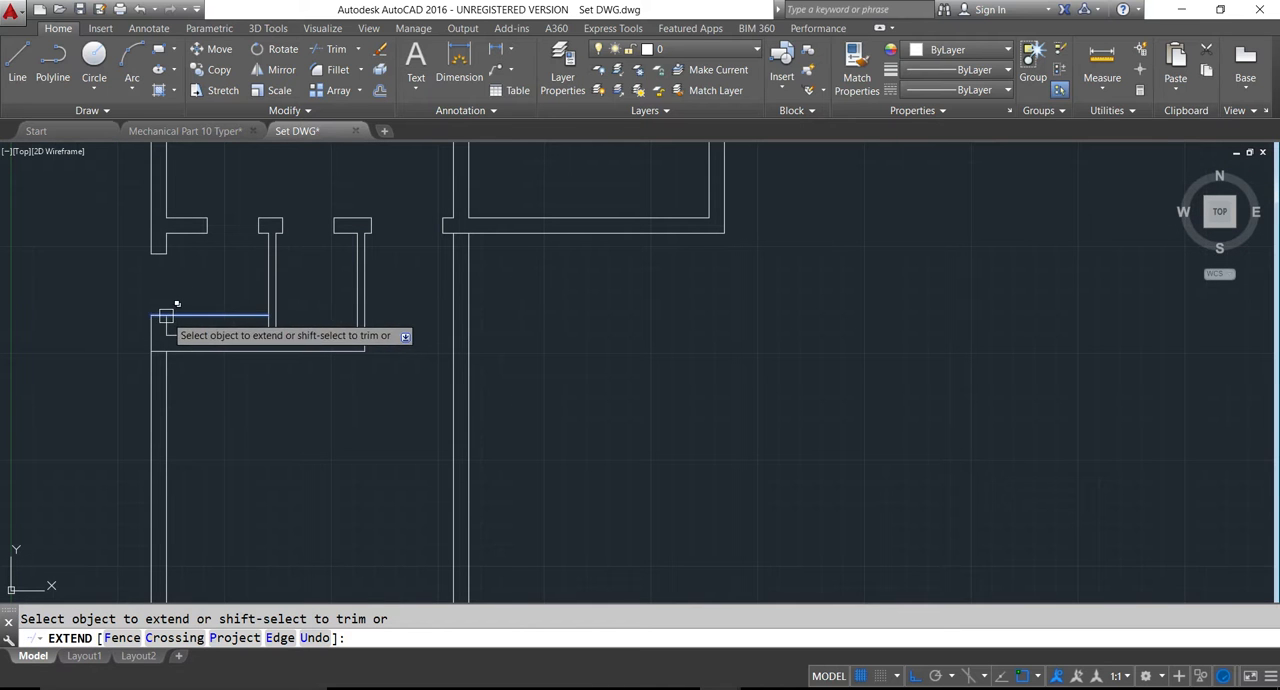
left_click(165, 318)
key("Escape")
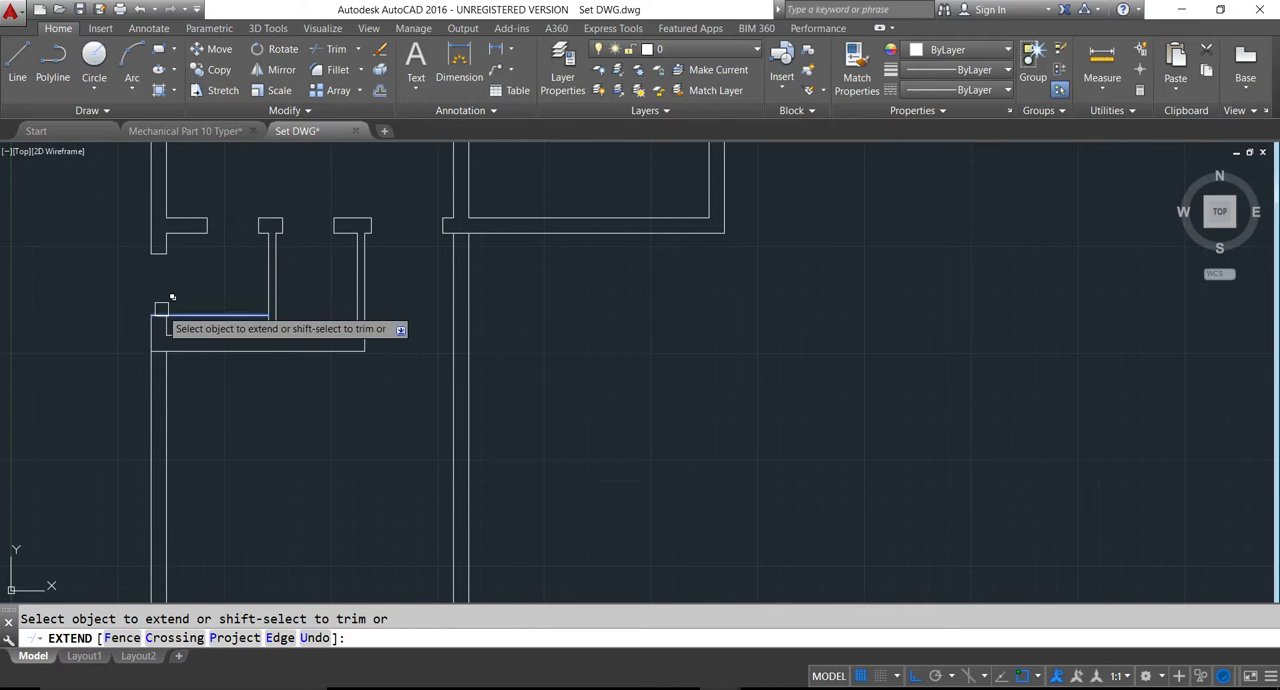
left_click(161, 252)
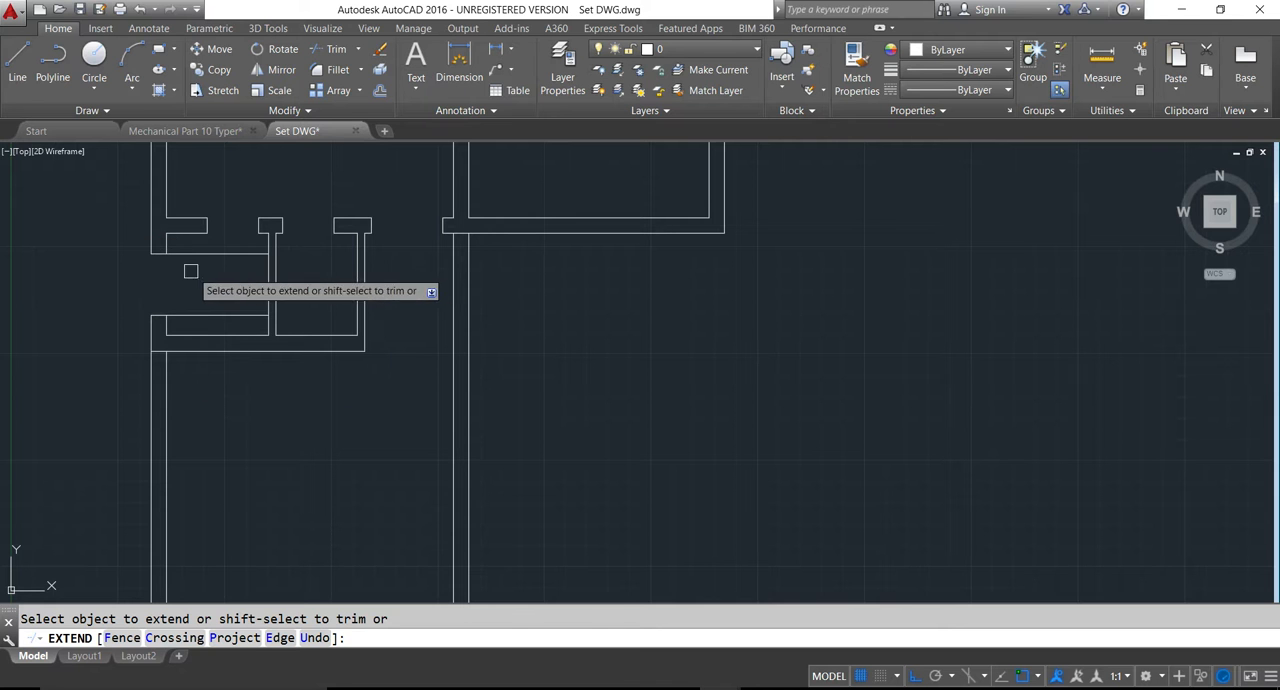
left_click(249, 255)
key("Escape")
- Trim the partition between the two extended lines and their excess inside the 5x5 room to cut an opening
type("tr")
key("Return")
key("Return")
left_click(239, 269)
left_click(306, 298)
left_click(224, 256)
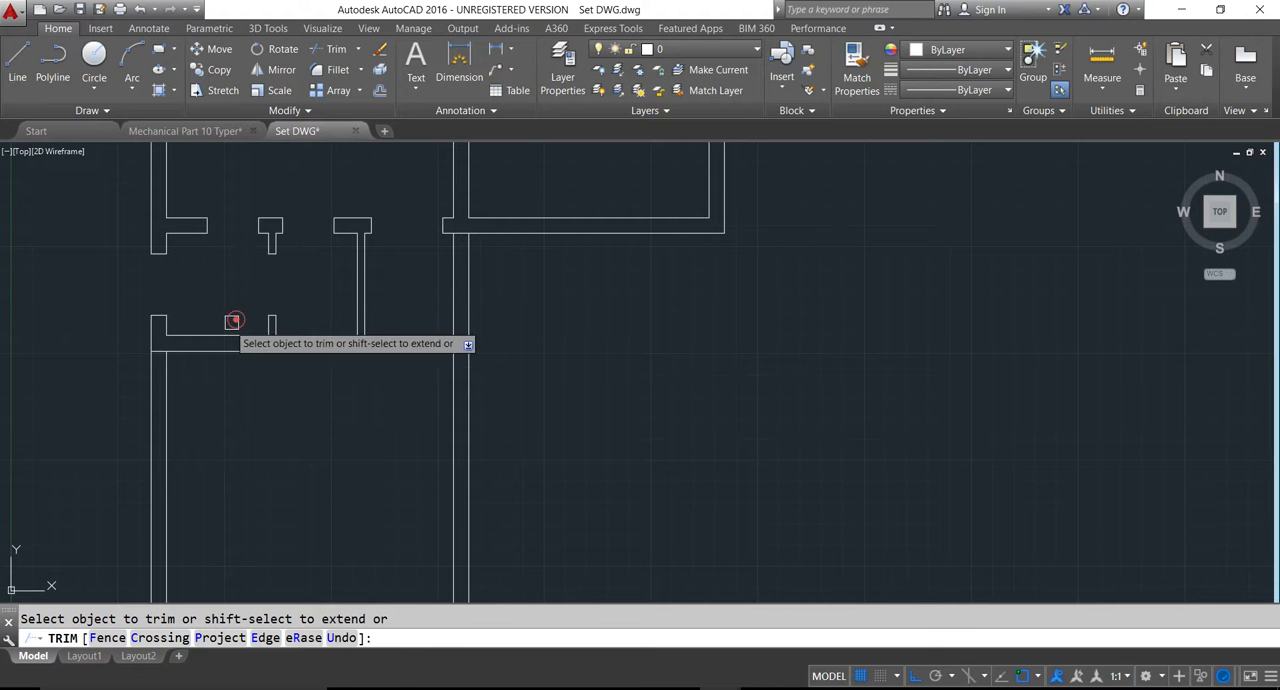
scroll(225, 320, "down", 3)
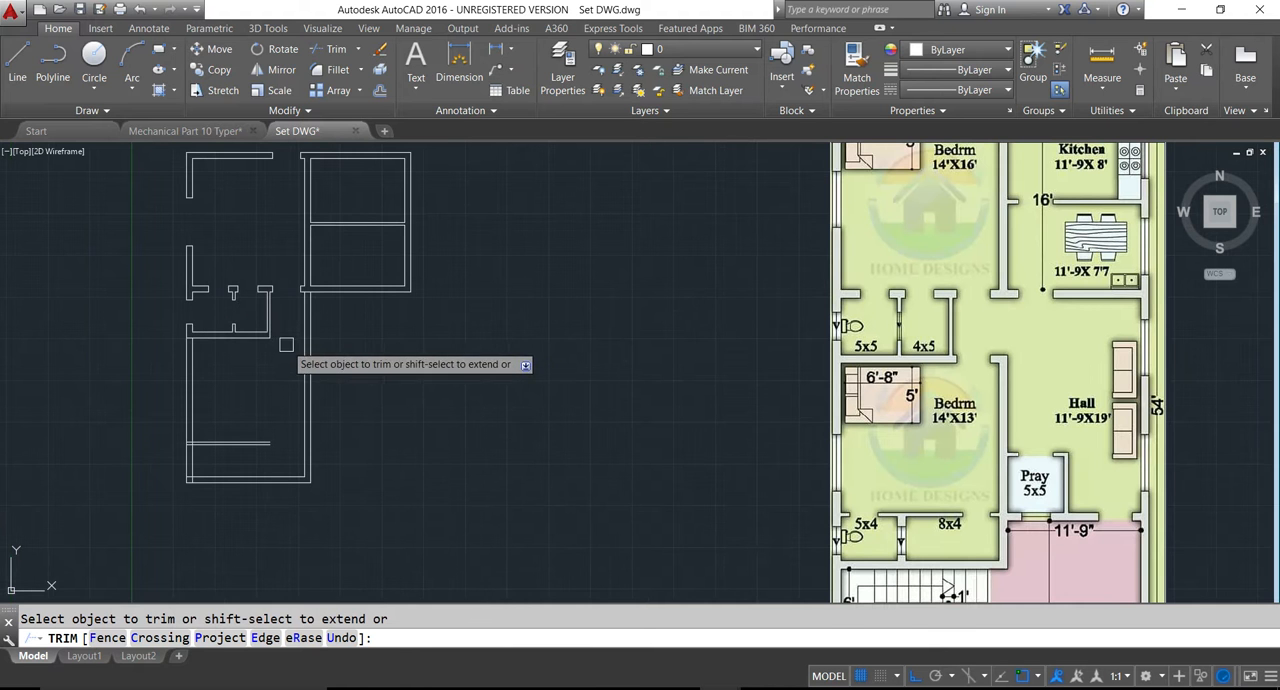
key("Escape")
- Offset the inner line of the kitchen's left wall 6" into the kitchen
middle_click_drag(311, 343, 340, 380)
middle_click_drag(380, 320, 414, 376)
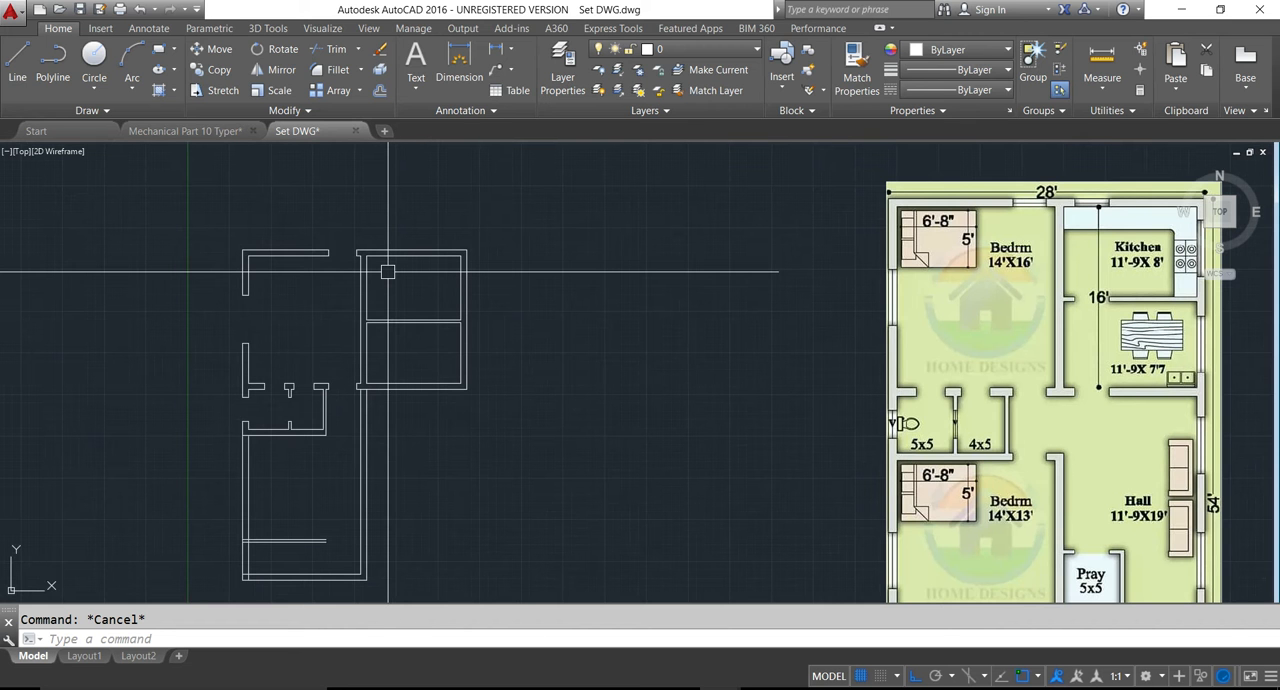
middle_click_drag(387, 269, 398, 296)
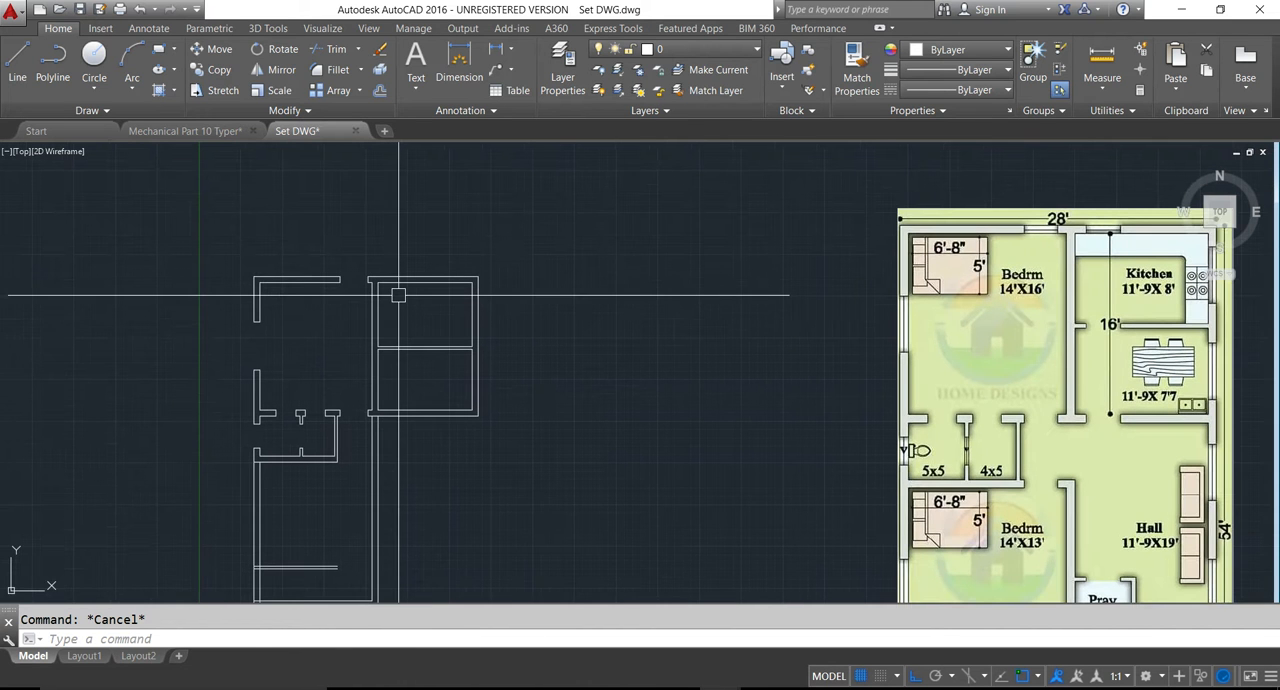
key("Return")
type("6")
key("Return")
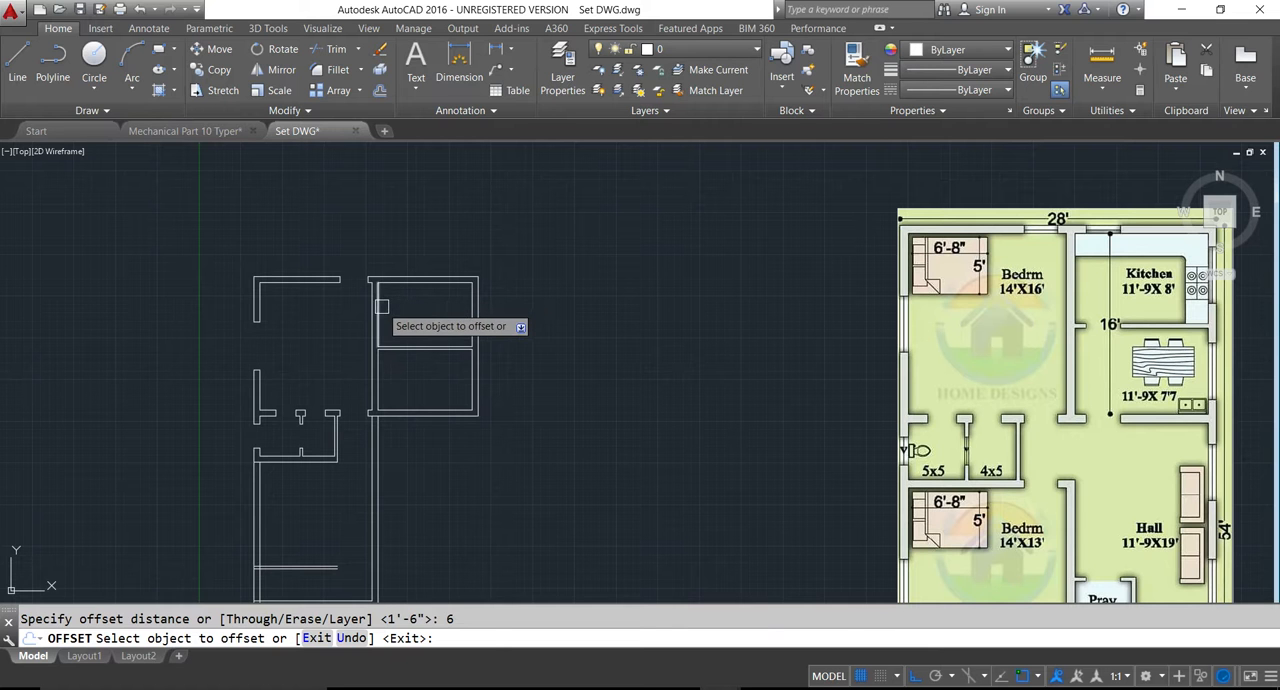
left_click(381, 306)
key("Escape")
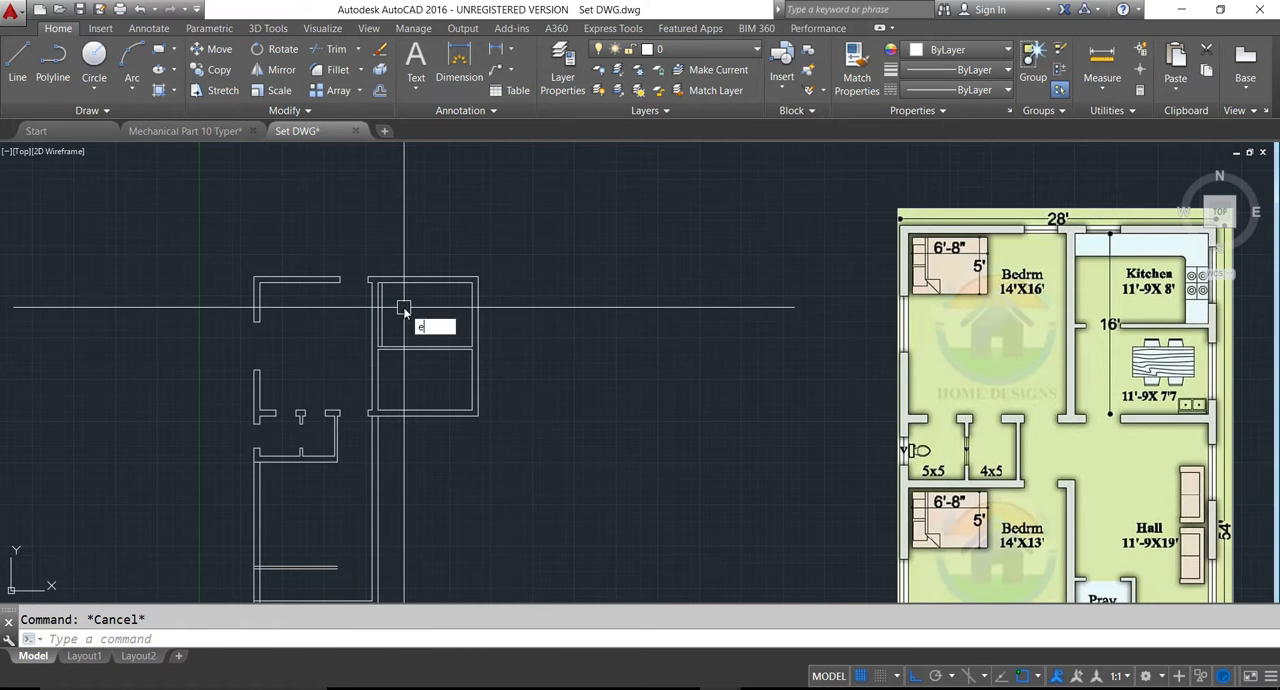
type("ex")
key("Return")
left_click(384, 300)
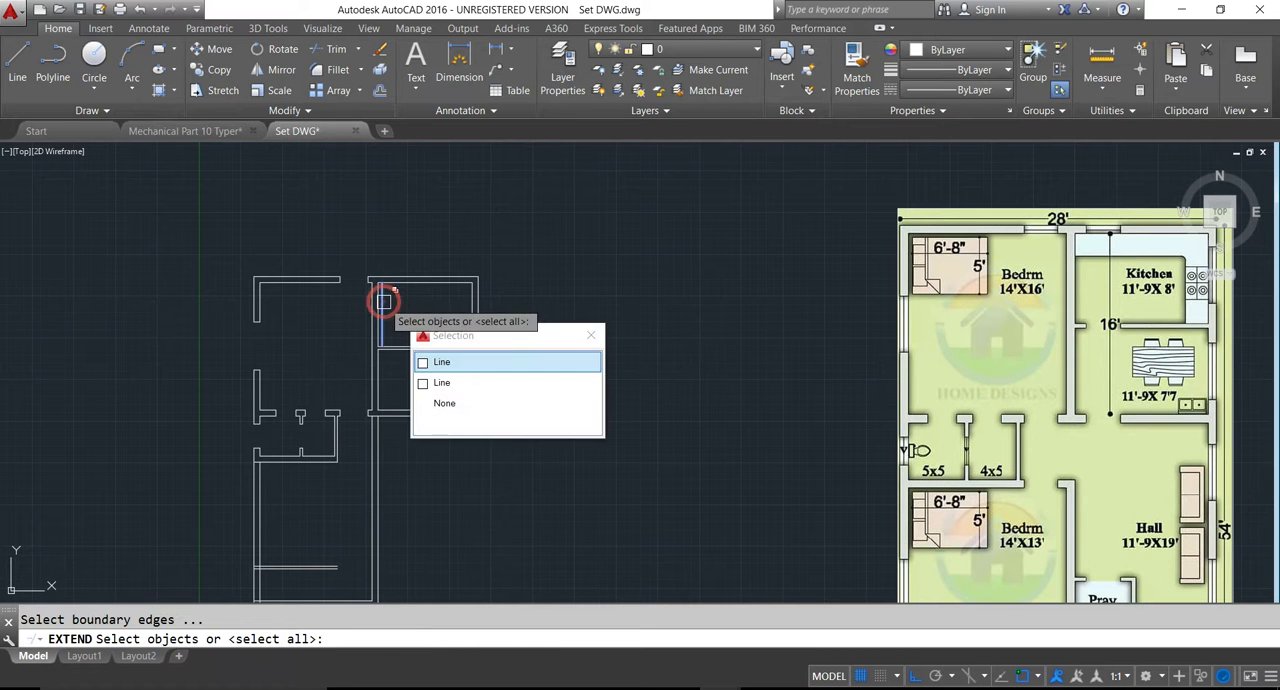
key("Return")
key("Return")
left_click(385, 290)
key("Return")
scroll(382, 289, "up", 5)
key("Return")
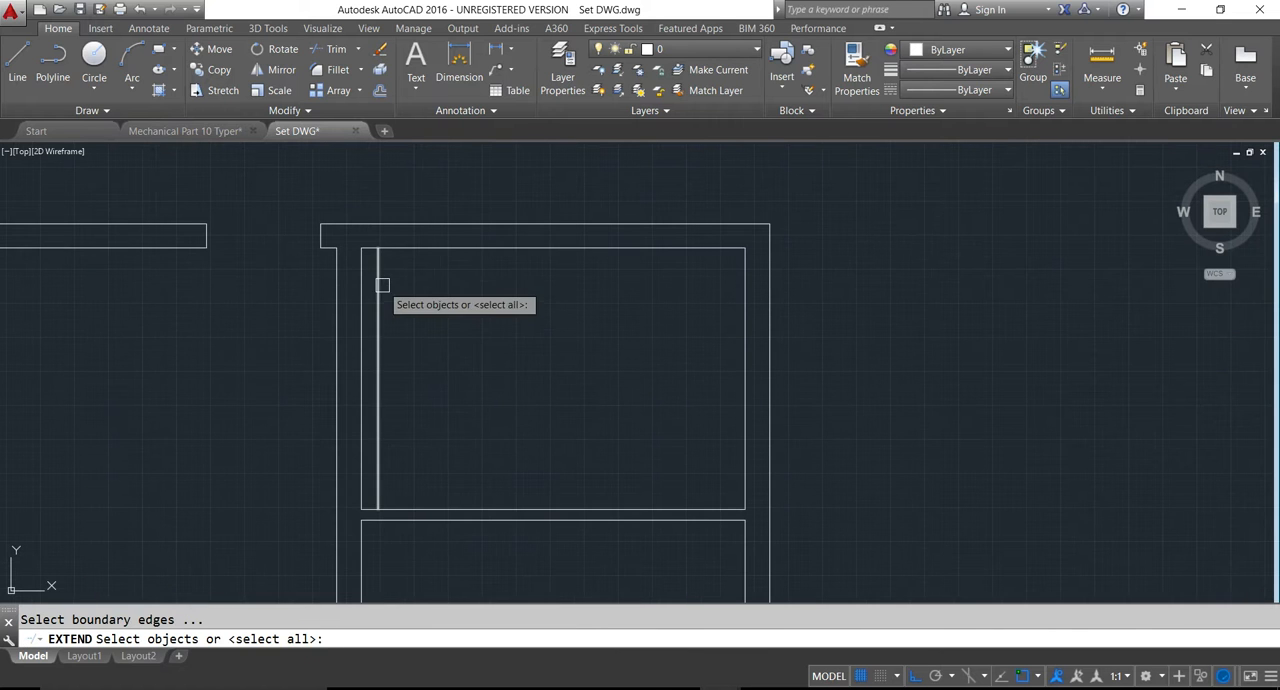
left_click(378, 270)
key("Return")
key("Return")
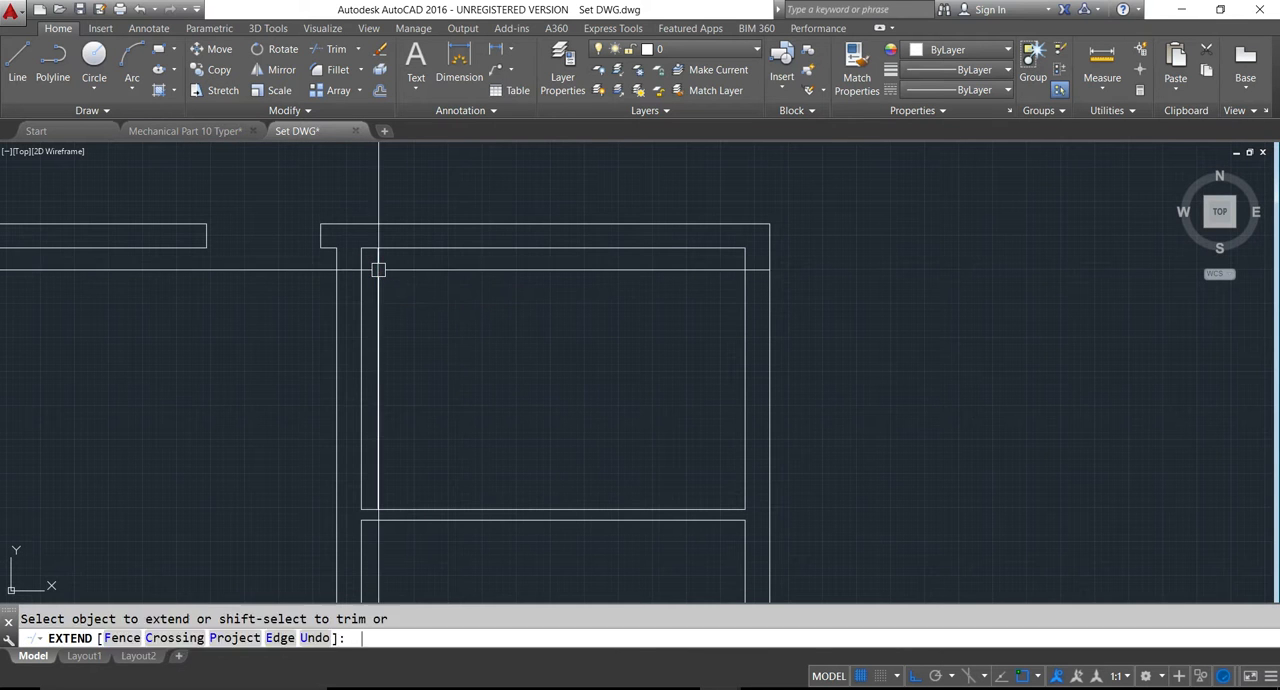
left_click(378, 270)
key("Return")
- Extend the guide line beside the kitchen's left wall up to the outer line of the top wall
key("Return")
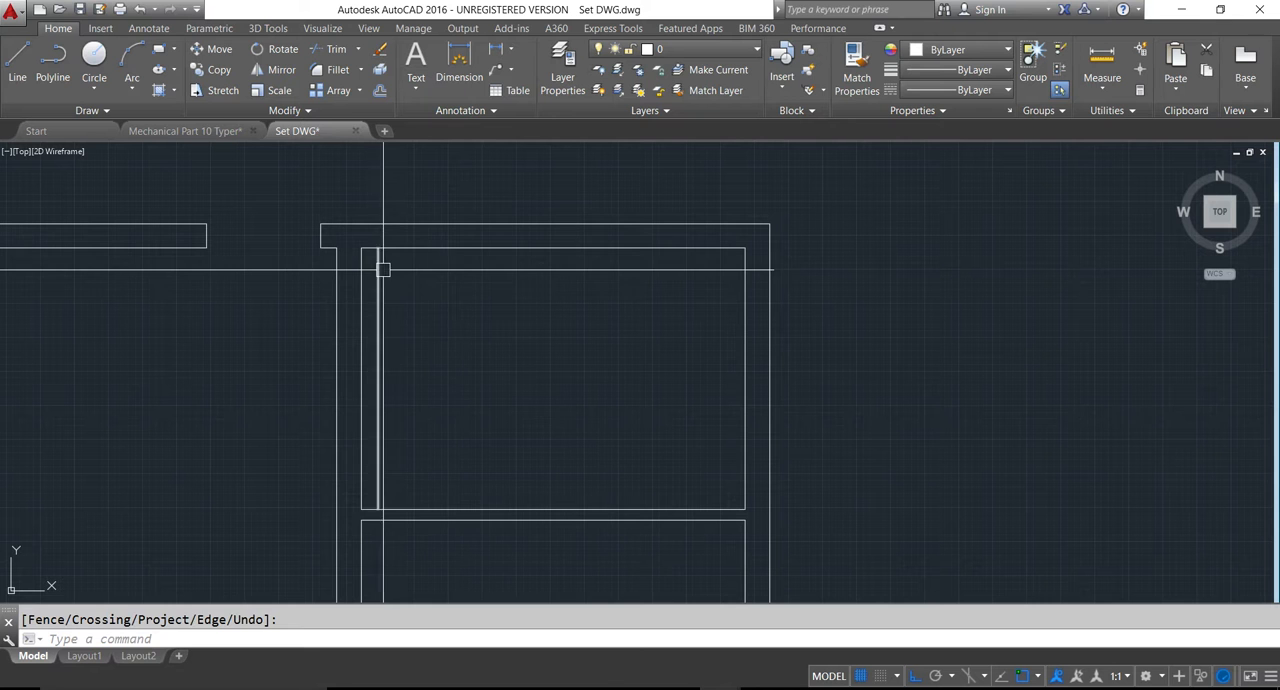
key("Escape")
type("ex")
key("Return")
key("Return")
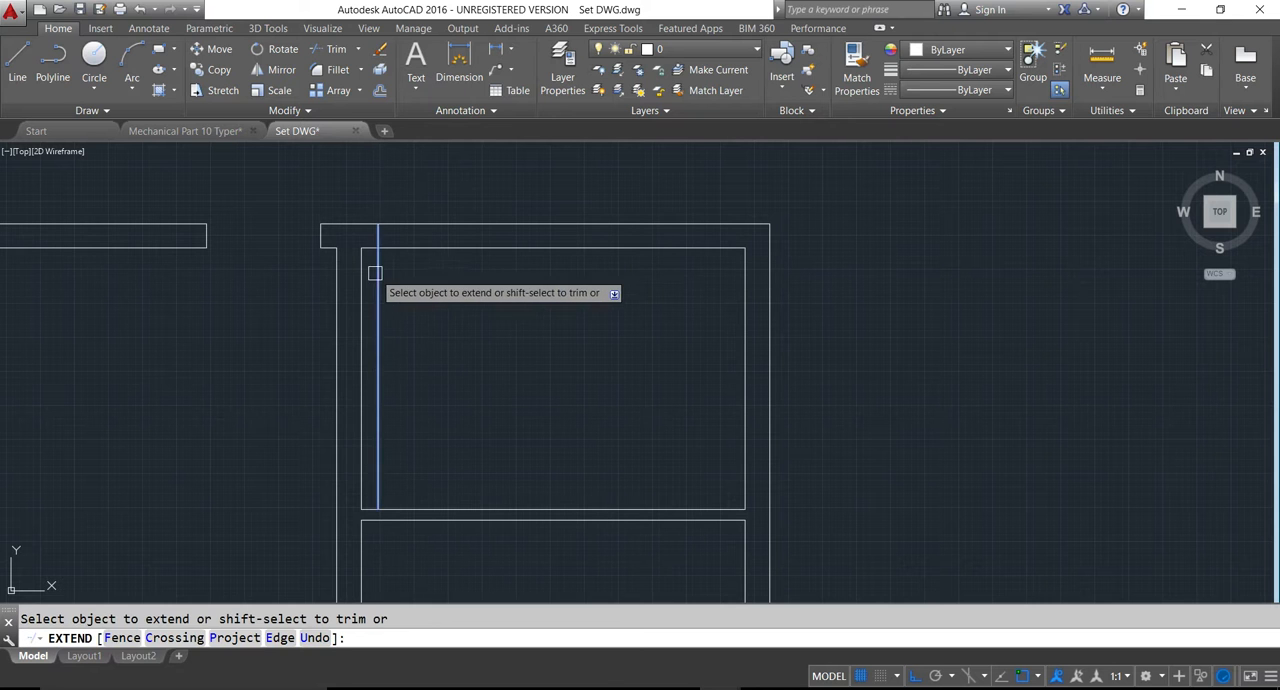
key("Escape")
scroll(368, 276, "down", 4)
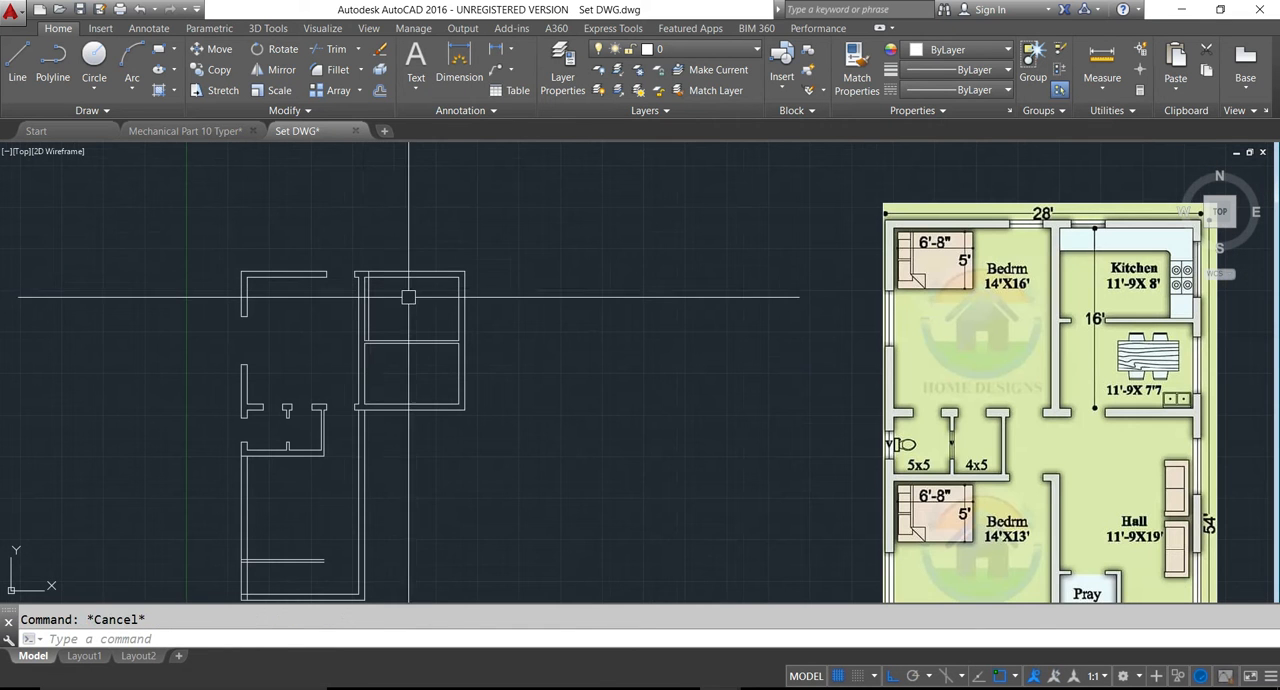
type("o")
key("Return")
type("6")
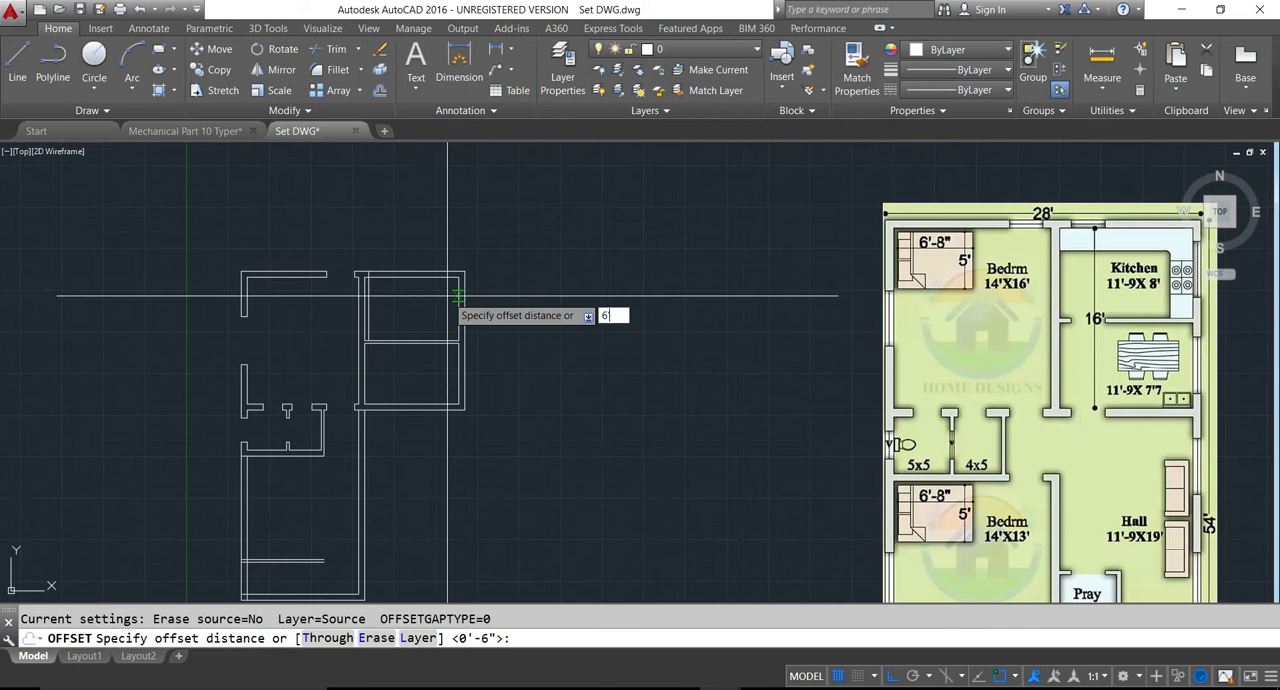
type("'")
key("Return")
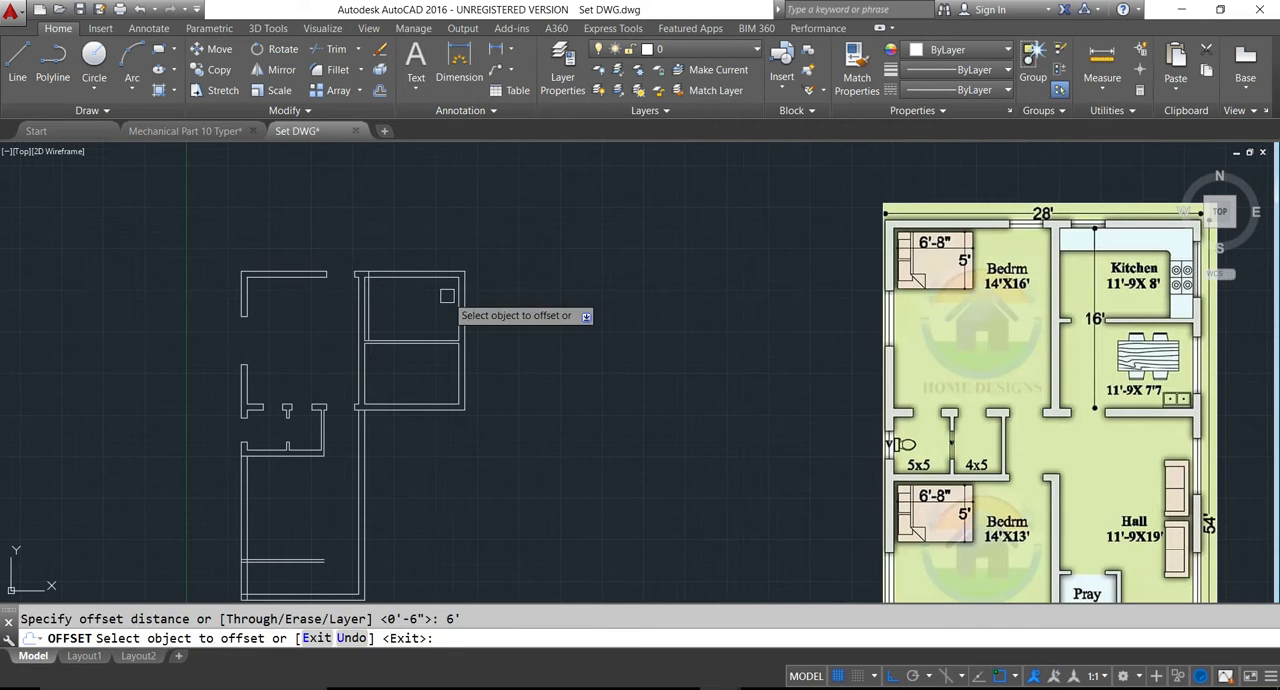
key("Escape")
- Offset the kitchen guide line 4' to the right to mark the other edge of the top wall's window
type("o")
key("Return")
type("4'")
key("Return")
left_click(373, 308)
left_click(399, 317)
key("Escape")
- Trim the kitchen's top wall between the two guide lines to cut the window opening
type("tr")
key("Return")
key("Return")
left_click(382, 303)
left_click(397, 264)
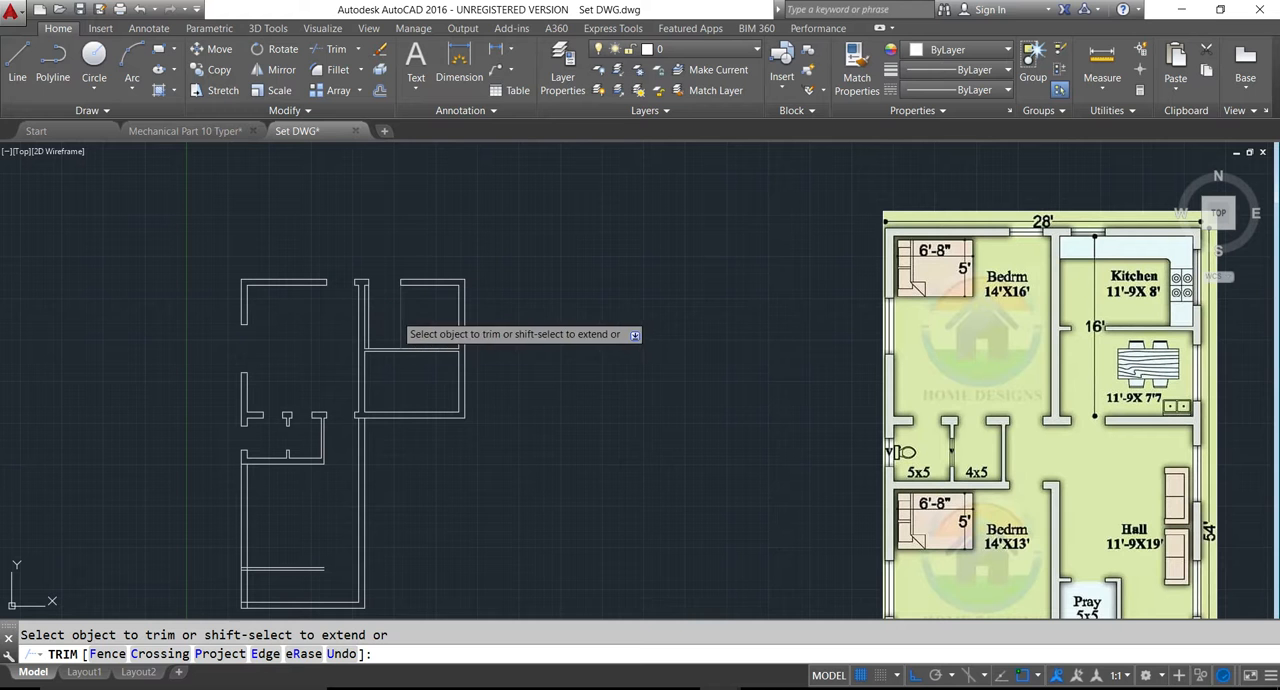
key("Escape")
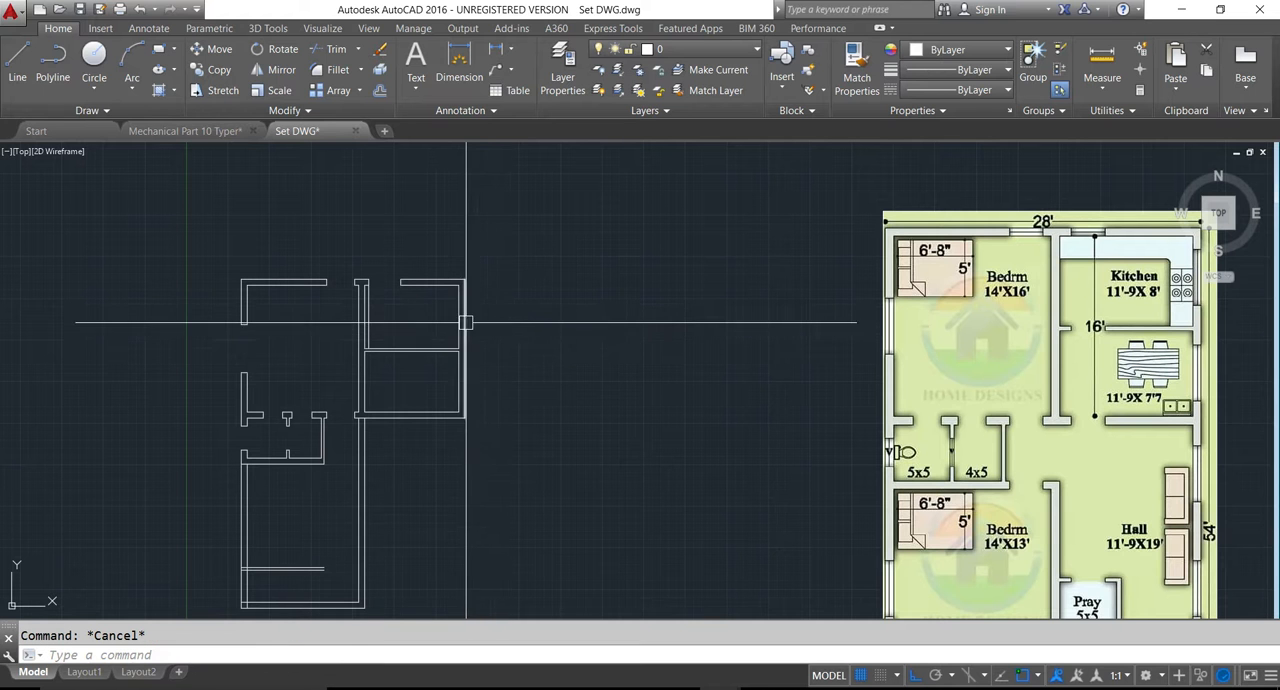
- Draw a line across the thickness of the kitchen's right wall, starting at the inner wall line's midpoint
scroll(458, 325, "up", 2)
scroll(457, 330, "down", 3)
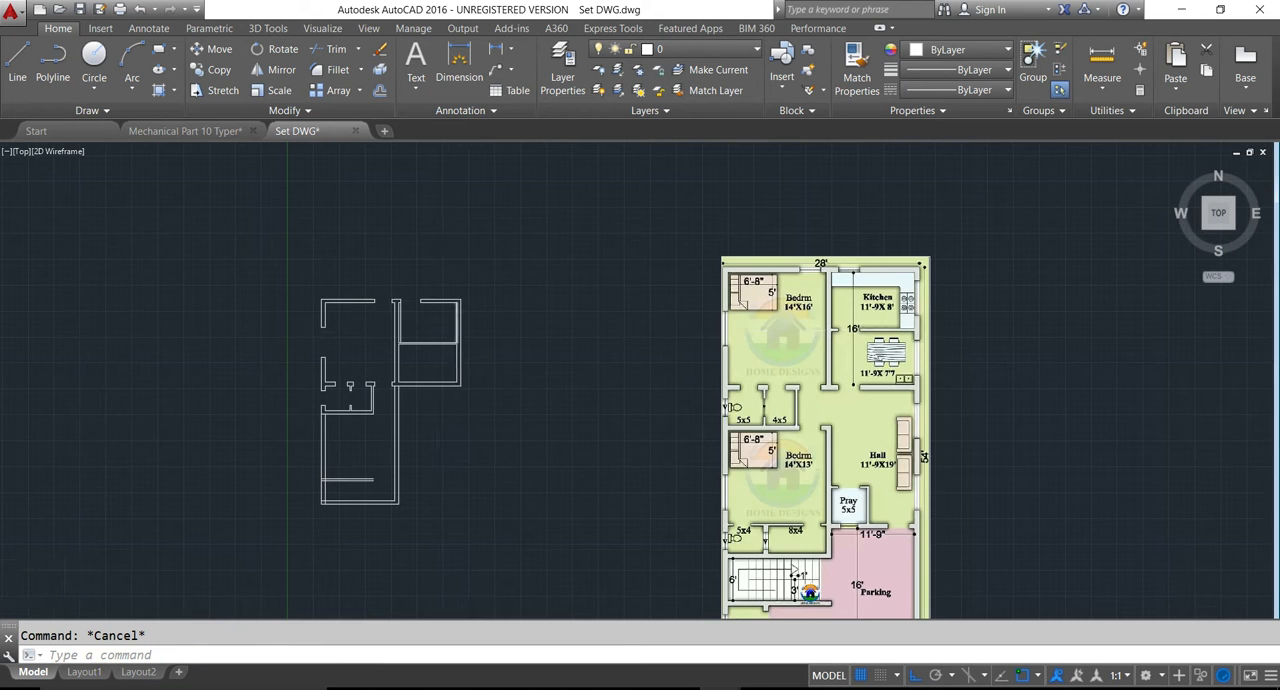
scroll(455, 328, "up", 1)
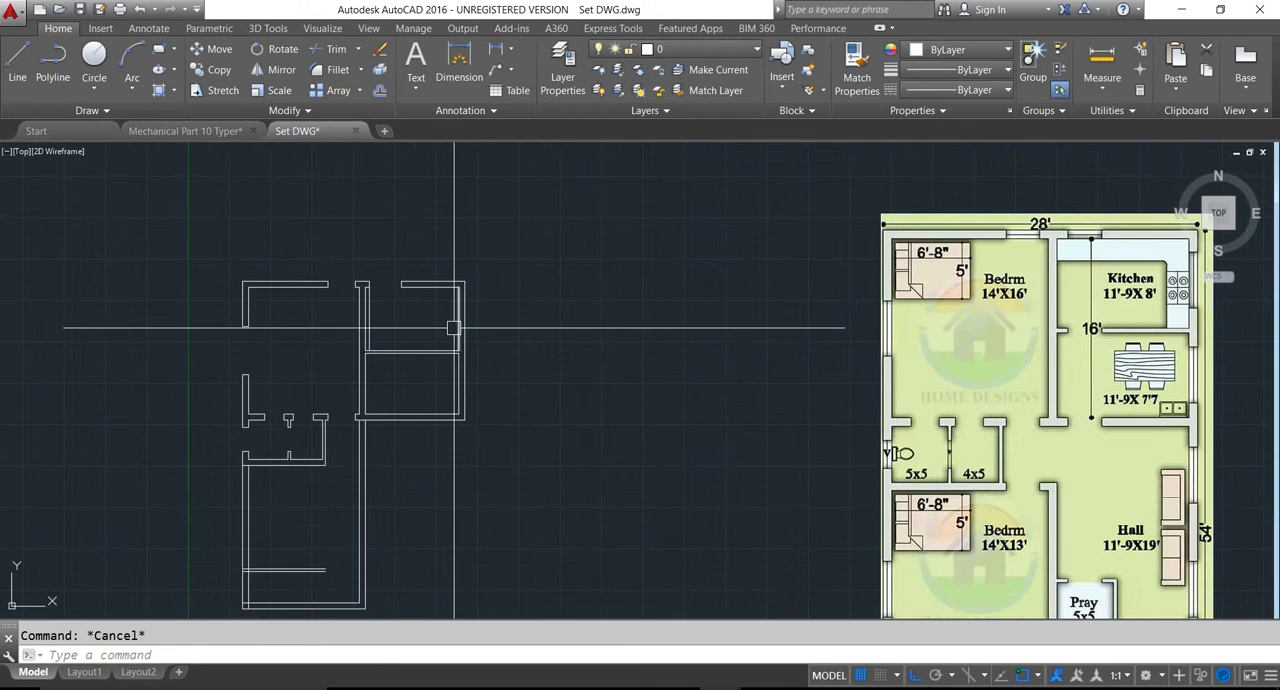
scroll(455, 328, "up", 2)
key("l")
key("space")
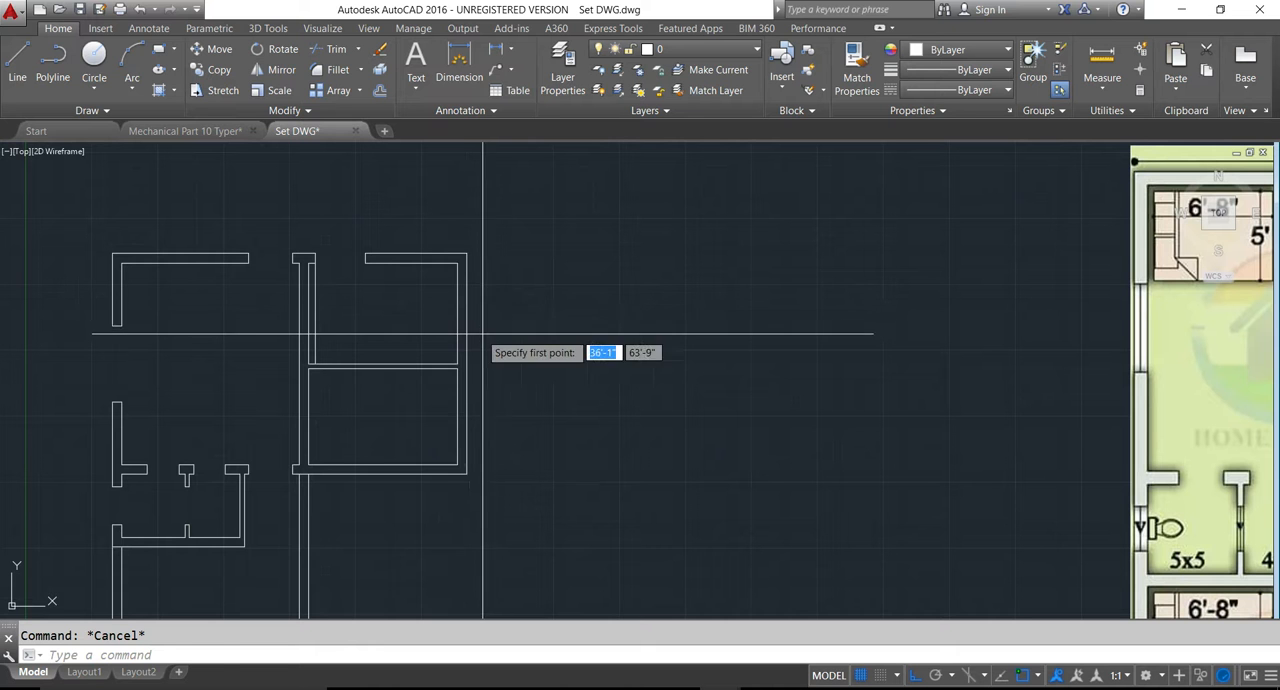
left_click(458, 314)
scroll(475, 315, "up", 5)
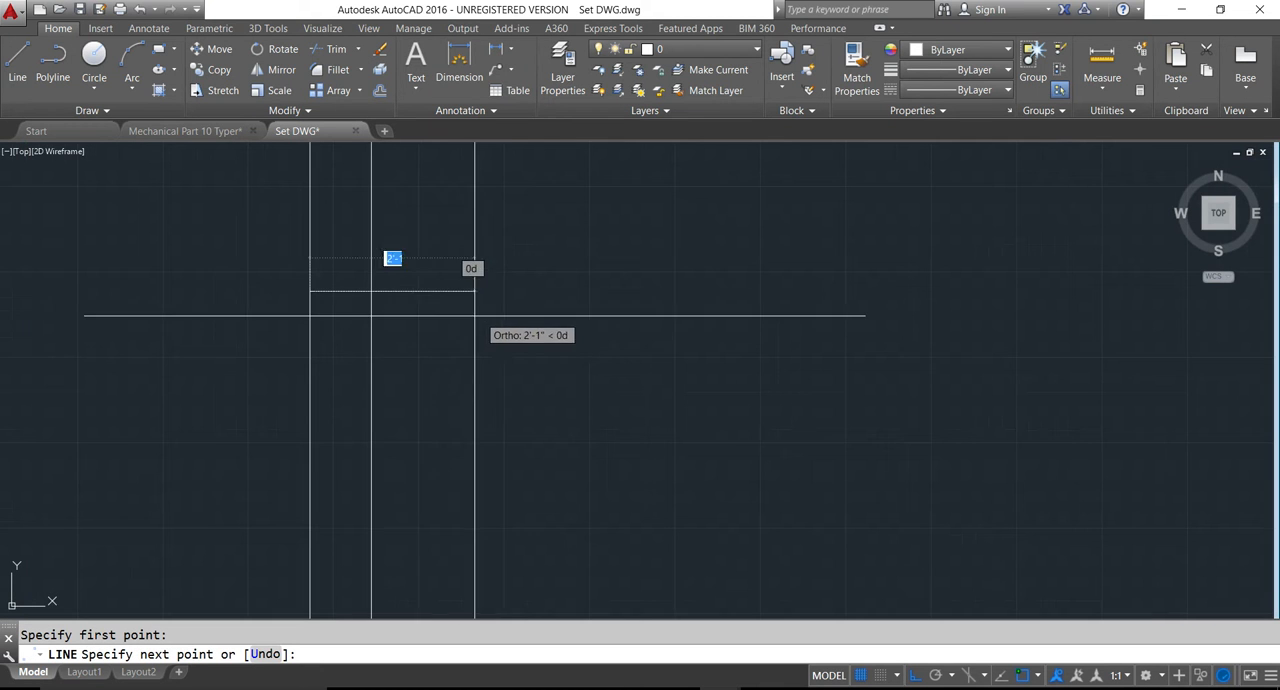
left_click(371, 294)
key("space")
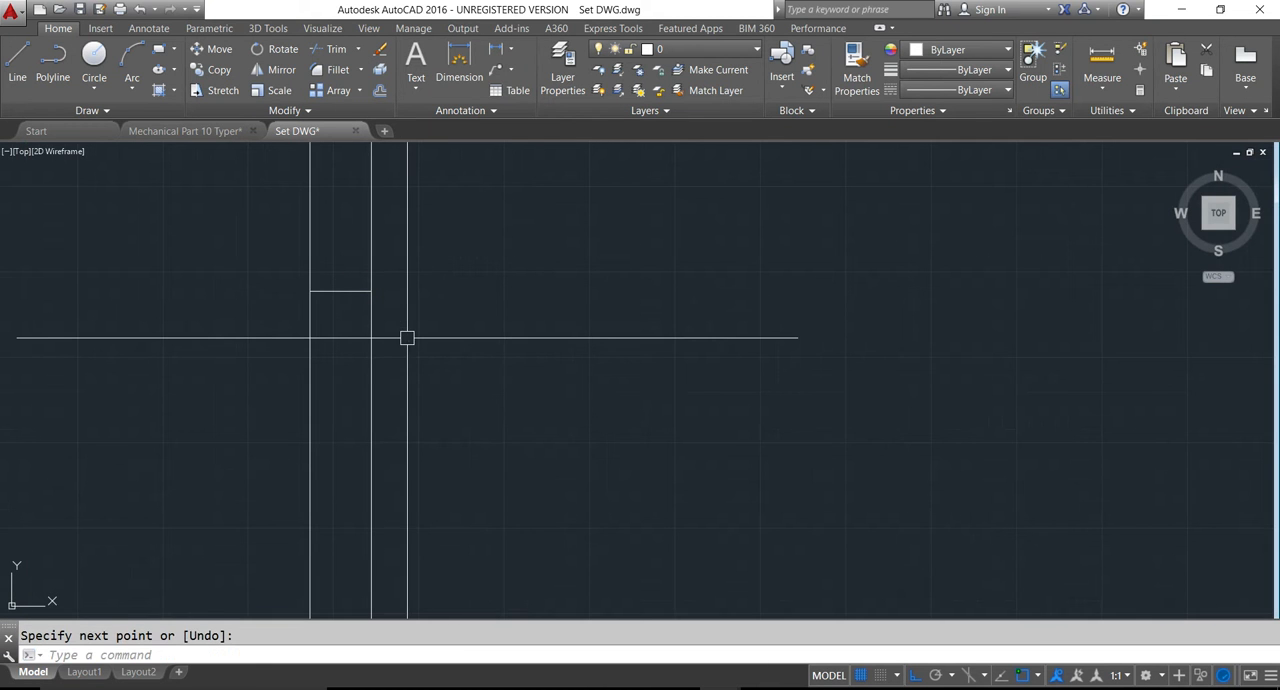
- Offset the line across the kitchen's right wall by 3' both upward and downward to mark the window edges
type("3")
key("Return")
scroll(395, 325, "down", 4)
left_click(377, 309)
left_click(369, 283)
scroll(366, 345, "down", 5)
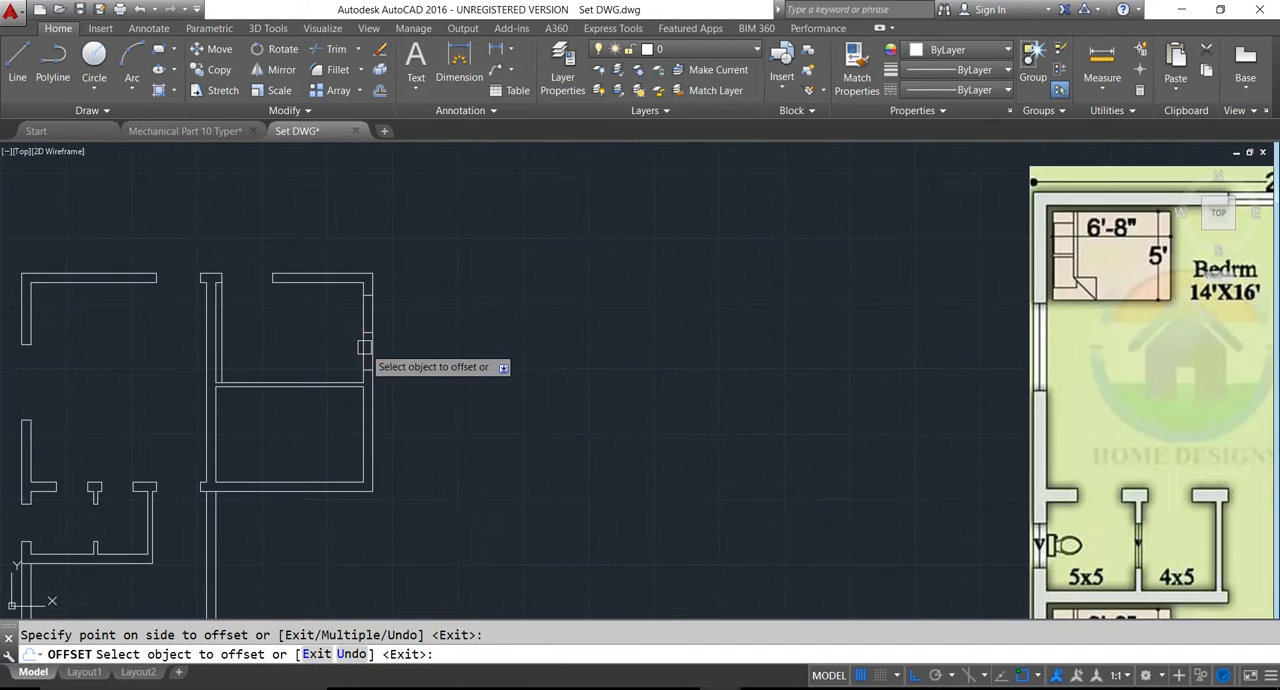
scroll(364, 345, "up", 2)
key("Escape")
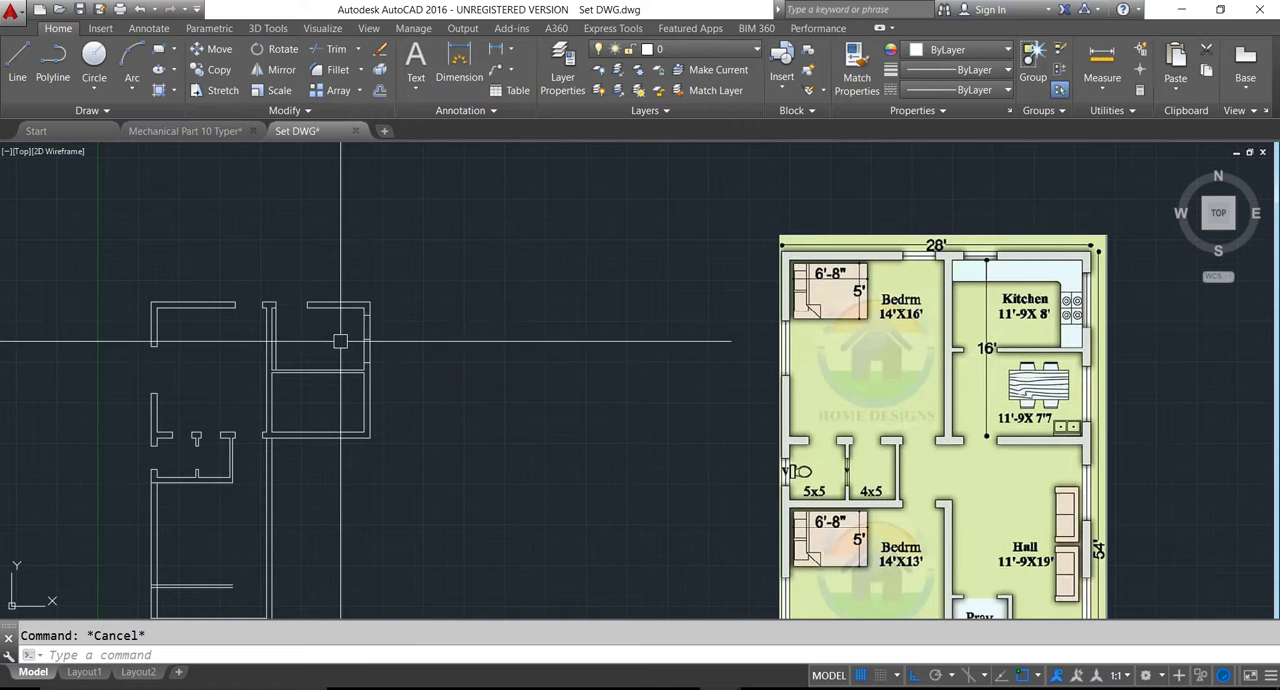
- Delete the middle guide line and trim the kitchen's right wall between the edge lines to cut the window opening
scroll(343, 340, "up", 4)
left_click(373, 338)
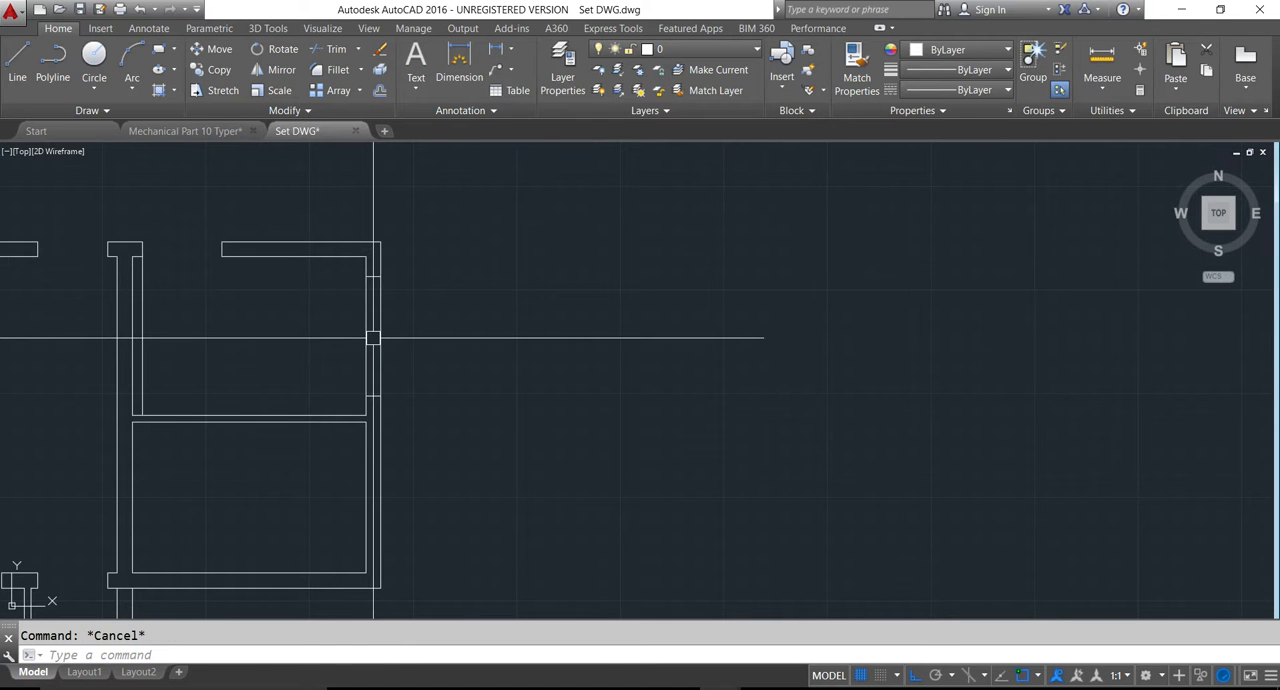
key("Return")
key("Return")
left_click(340, 296)
left_click(400, 335)
scroll(378, 345, "down", 4)
key("Escape")
scroll(277, 337, "up", 4)
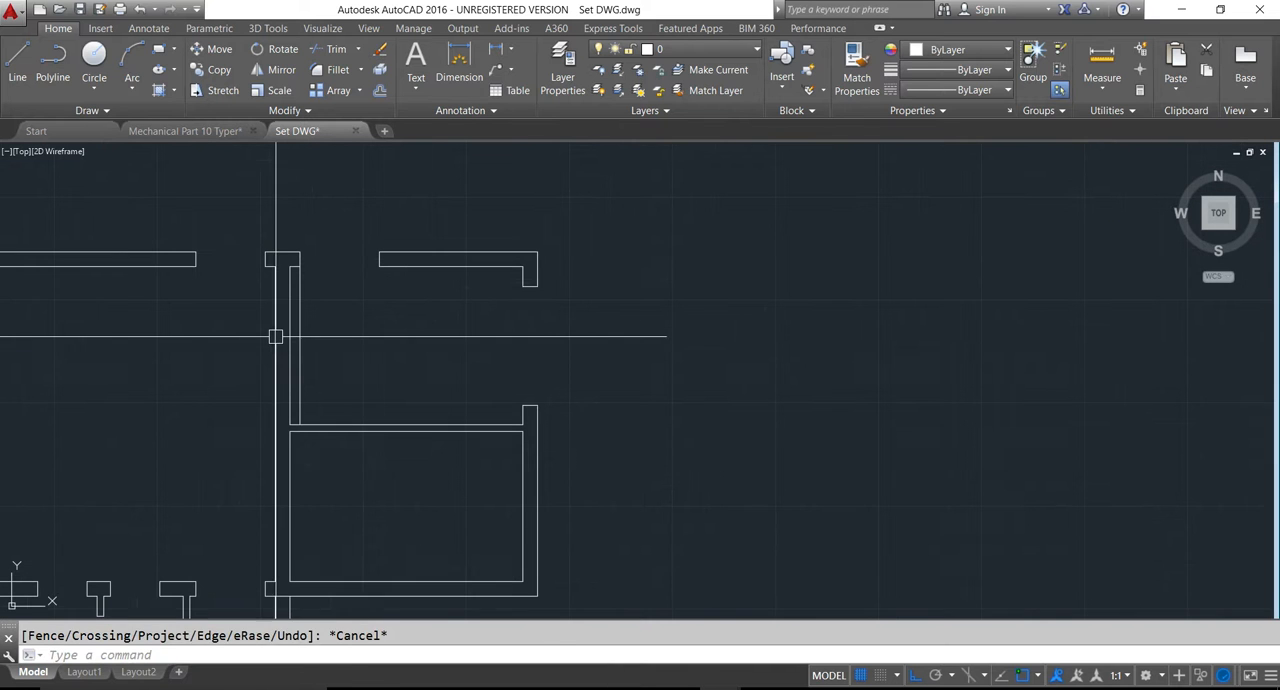
- Try to remove the leftover vertical guide line beside the kitchen's left wall with Trim
key("Return")
key("Return")
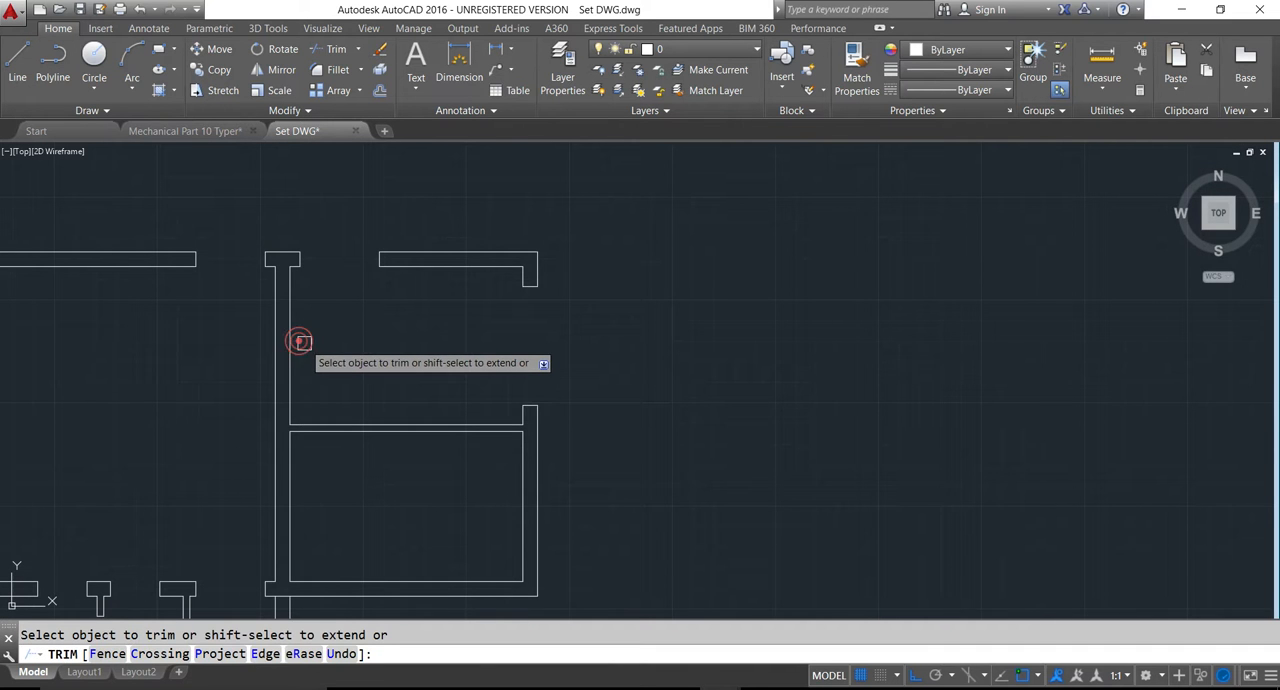
key("Escape")
scroll(331, 337, "down", 3)
scroll(334, 339, "down", 1)
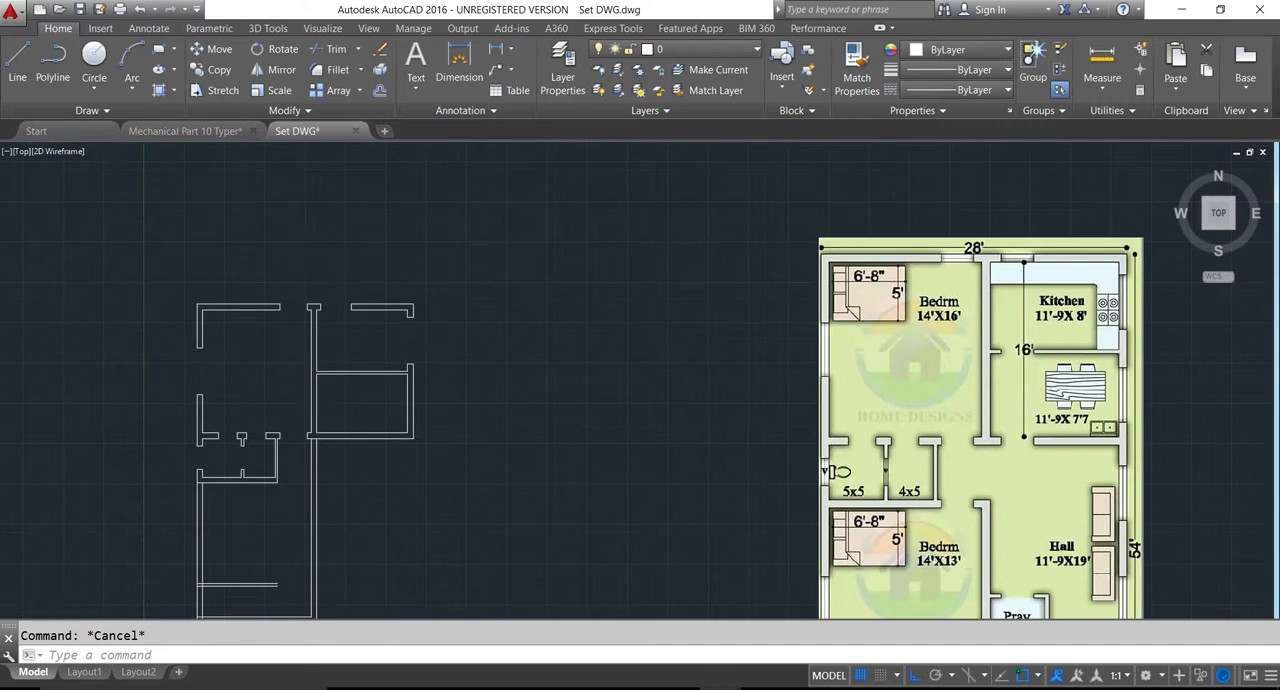
scroll(334, 357, "up", 2)
scroll(334, 360, "up", 1)
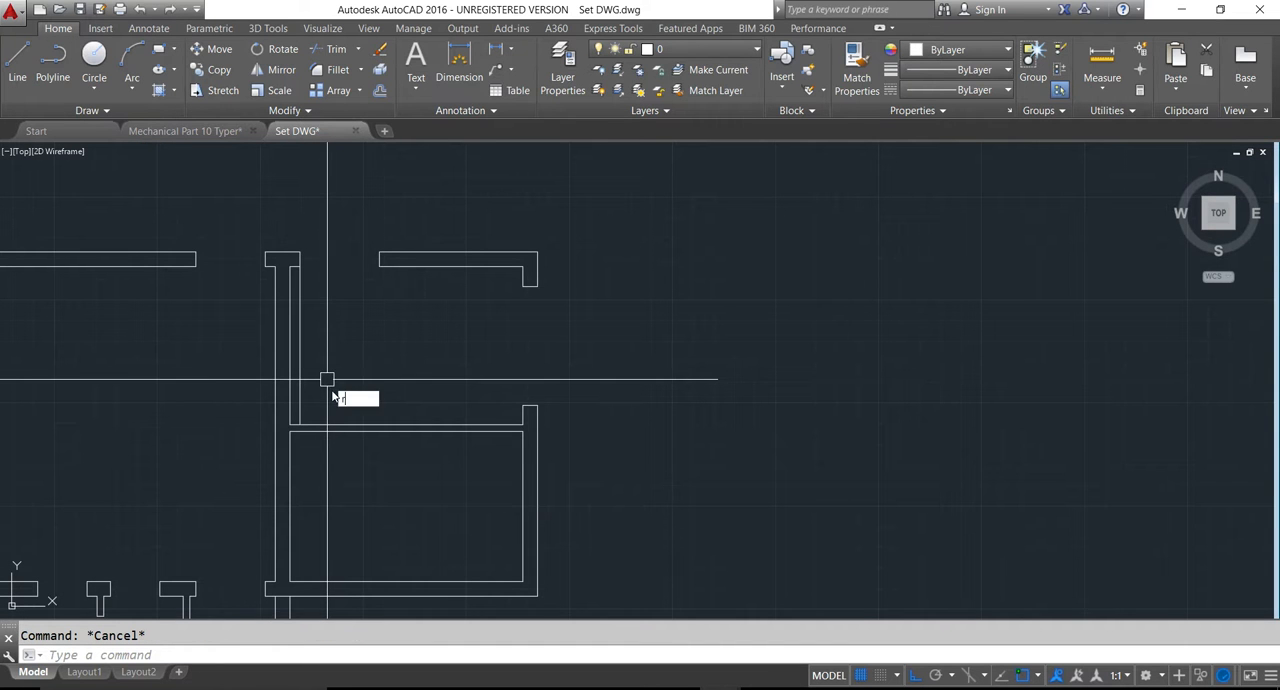
- Extend the vertical guide line beside the kitchen's left wall down through the thickness of the kitchen-dining wall
key("Escape")
type("ex")
key("Return")
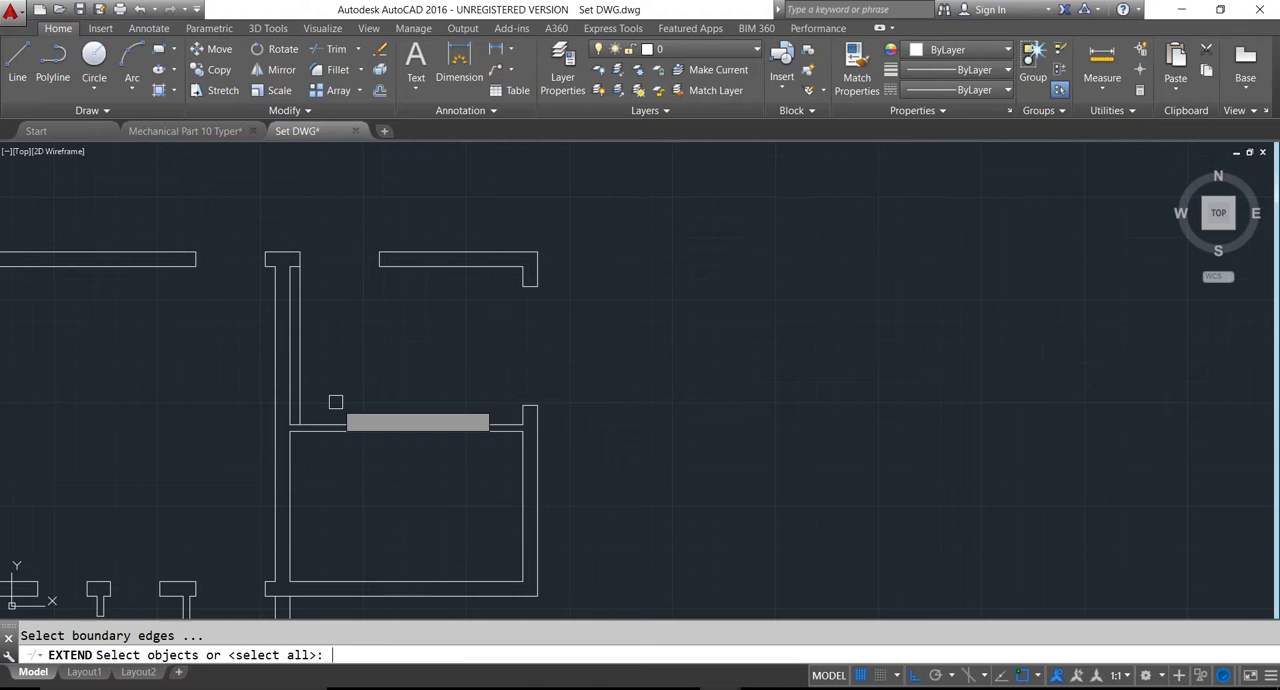
key("Return")
key("Escape")
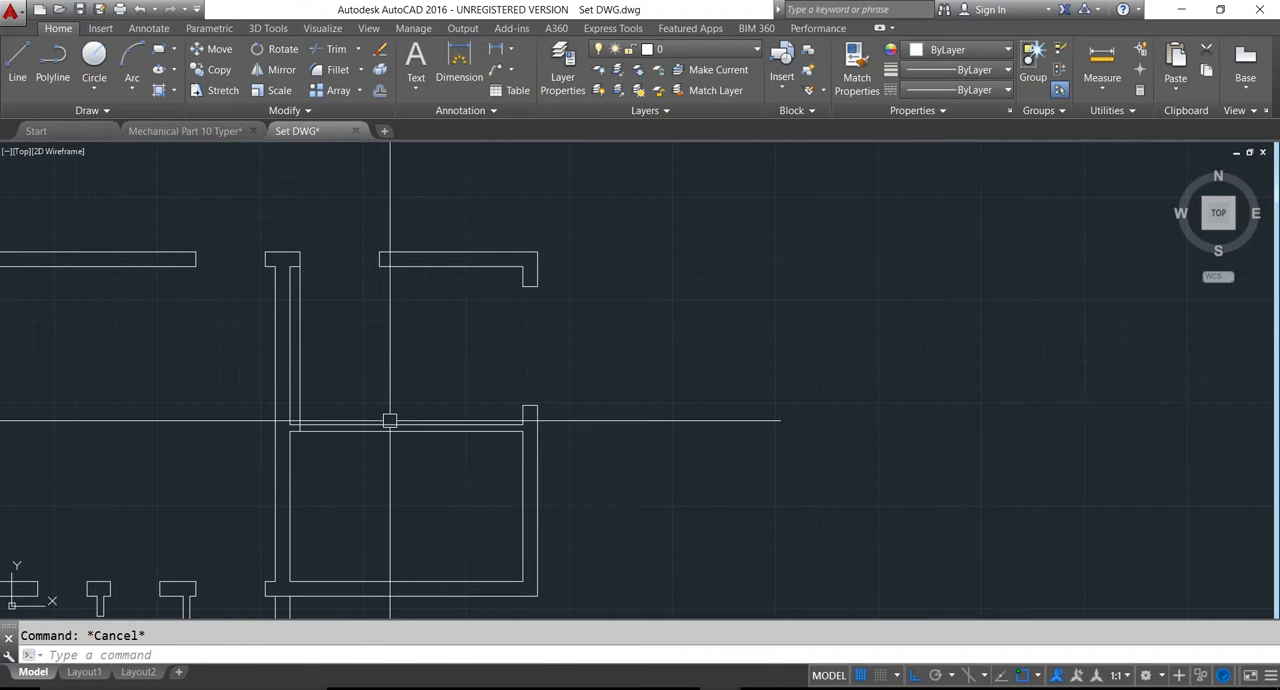
- Offset the vertical guide line 3'-6" into the kitchen and extend the copy through the kitchen-dining wall
scroll(392, 426, "down", 4)
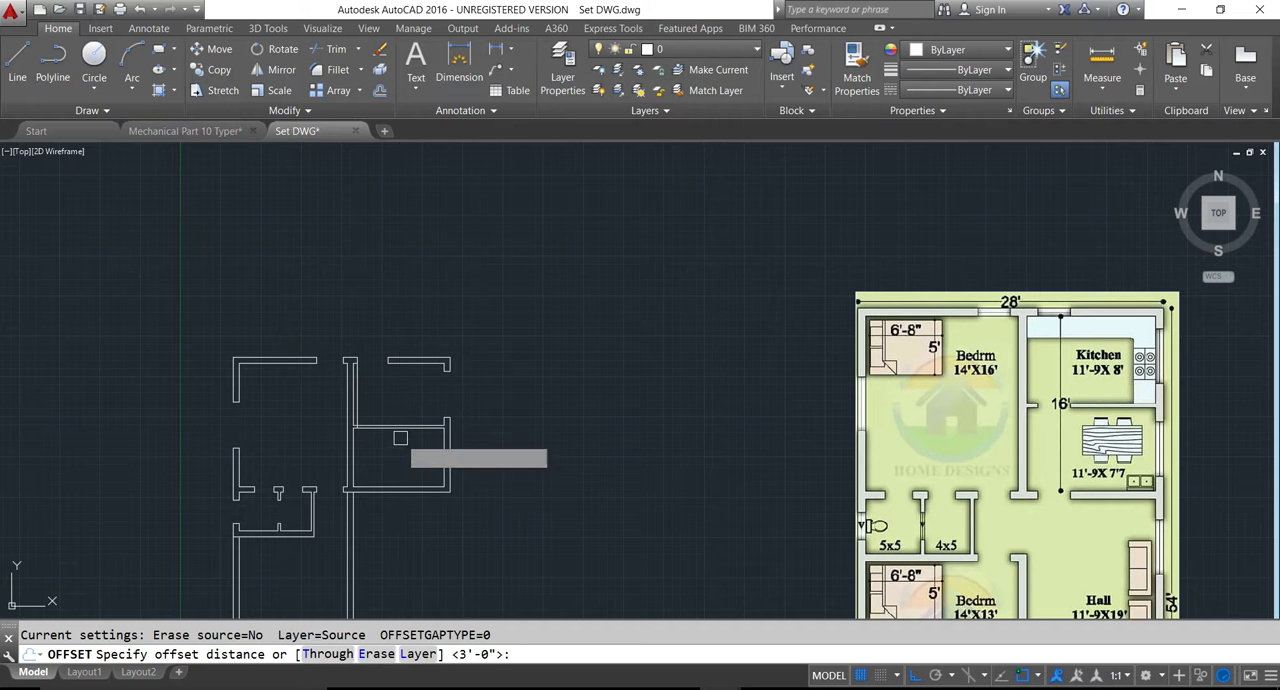
key("Return")
left_click(356, 405)
left_click(380, 401)
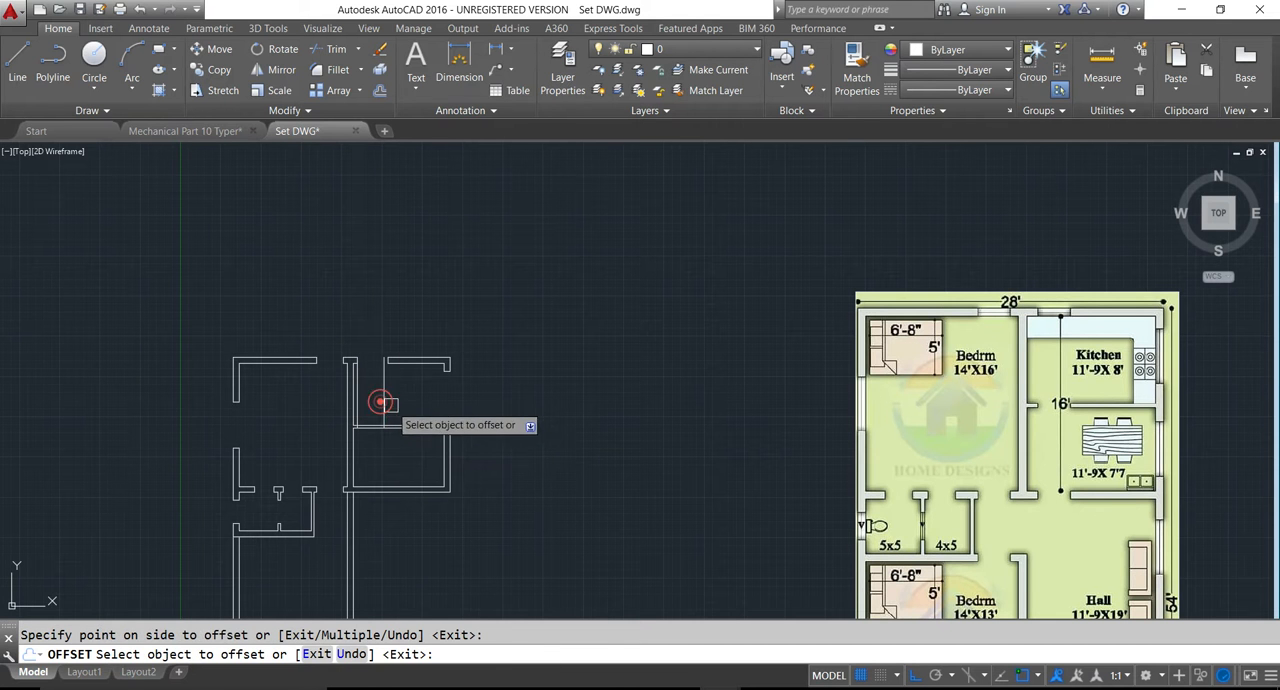
key("Escape")
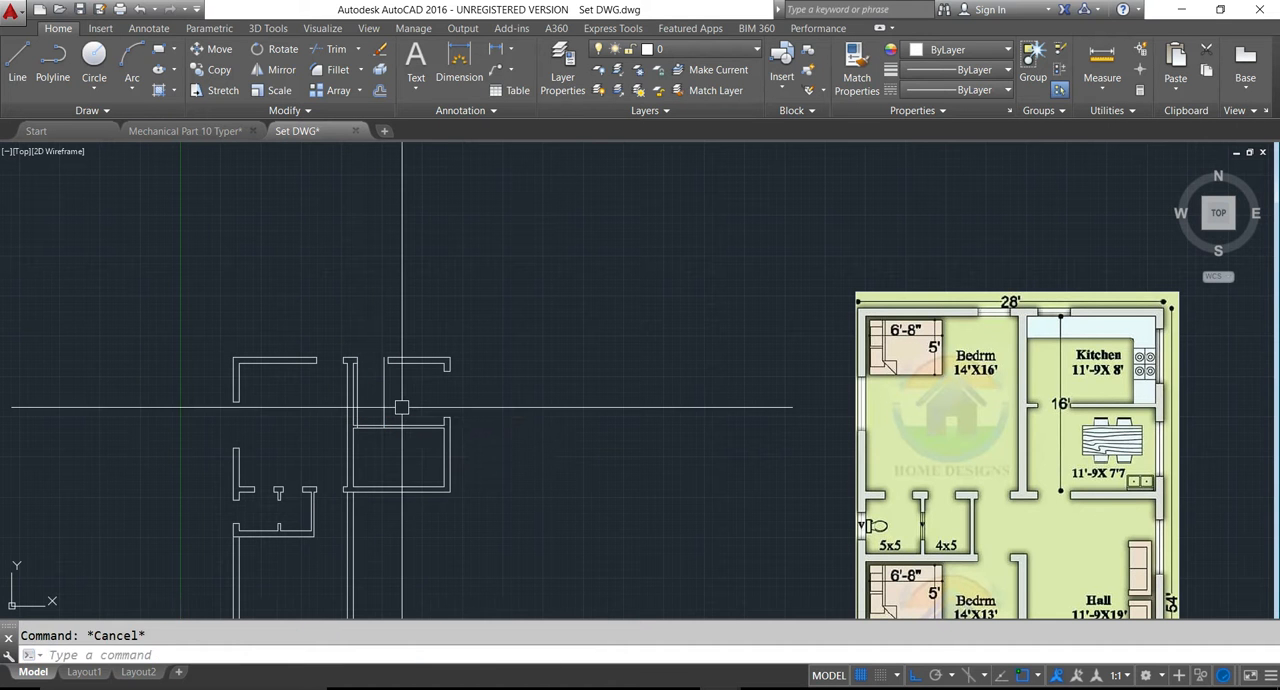
key("Return")
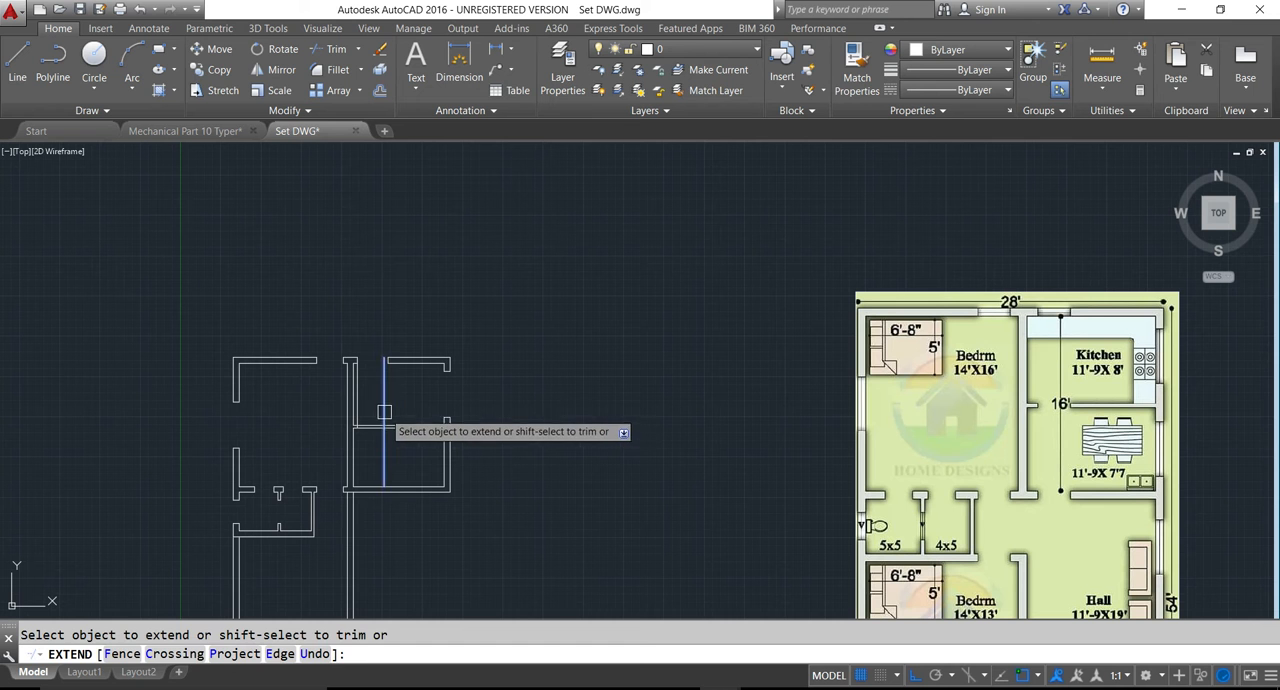
key("Escape")
- Trim the kitchen-dining wall and the excess guide lines to cut the door opening, and save the drawing
key("Return")
key("Return")
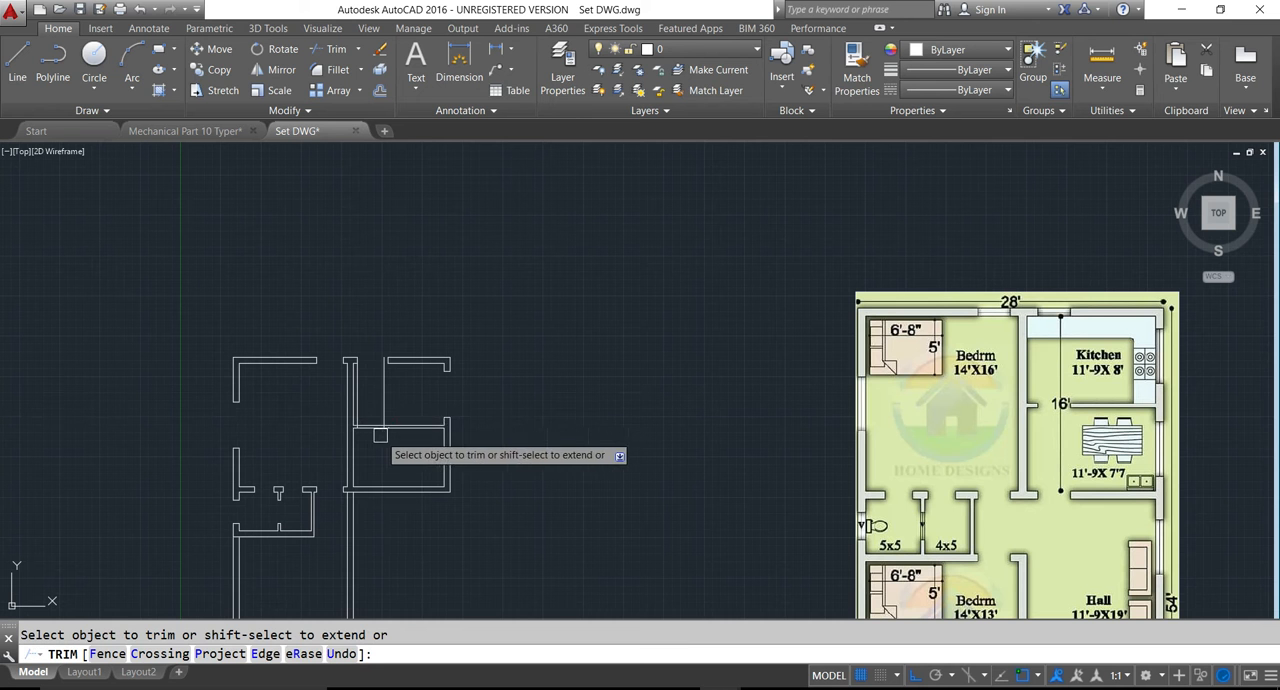
scroll(377, 434, "up", 6)
left_click(367, 436)
left_click(369, 386)
left_click(404, 362)
left_click(296, 346)
scroll(311, 360, "down", 5)
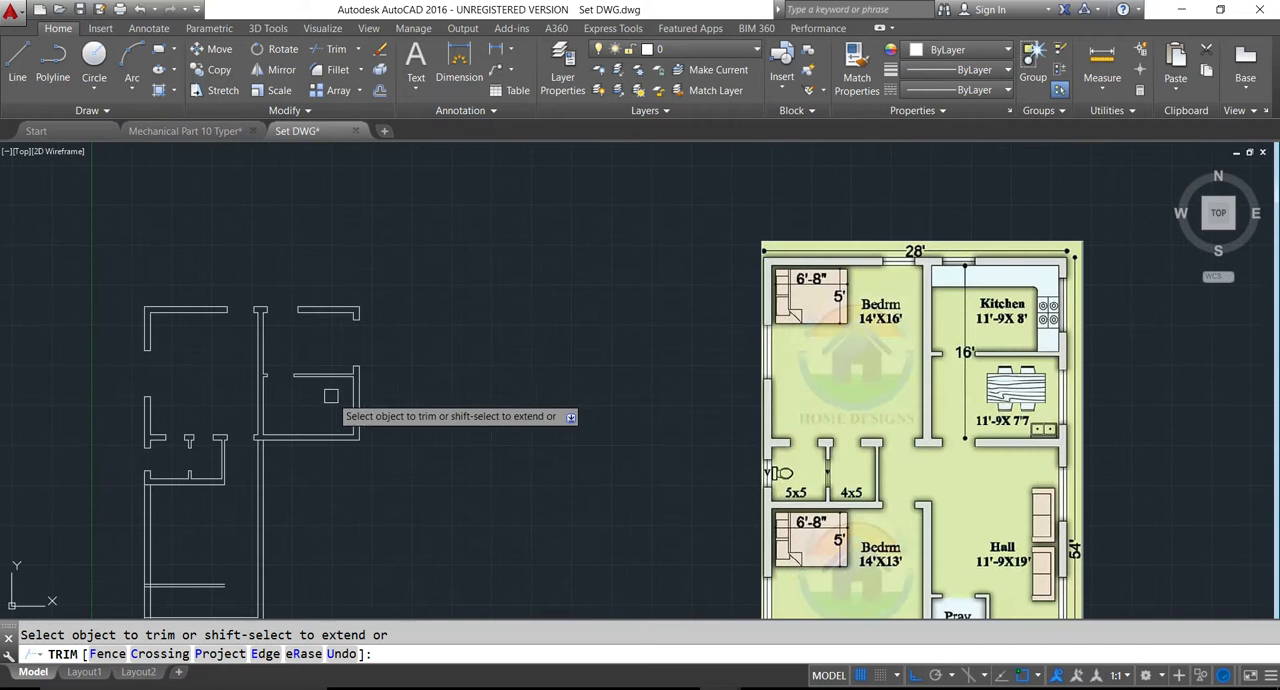
key("Escape")
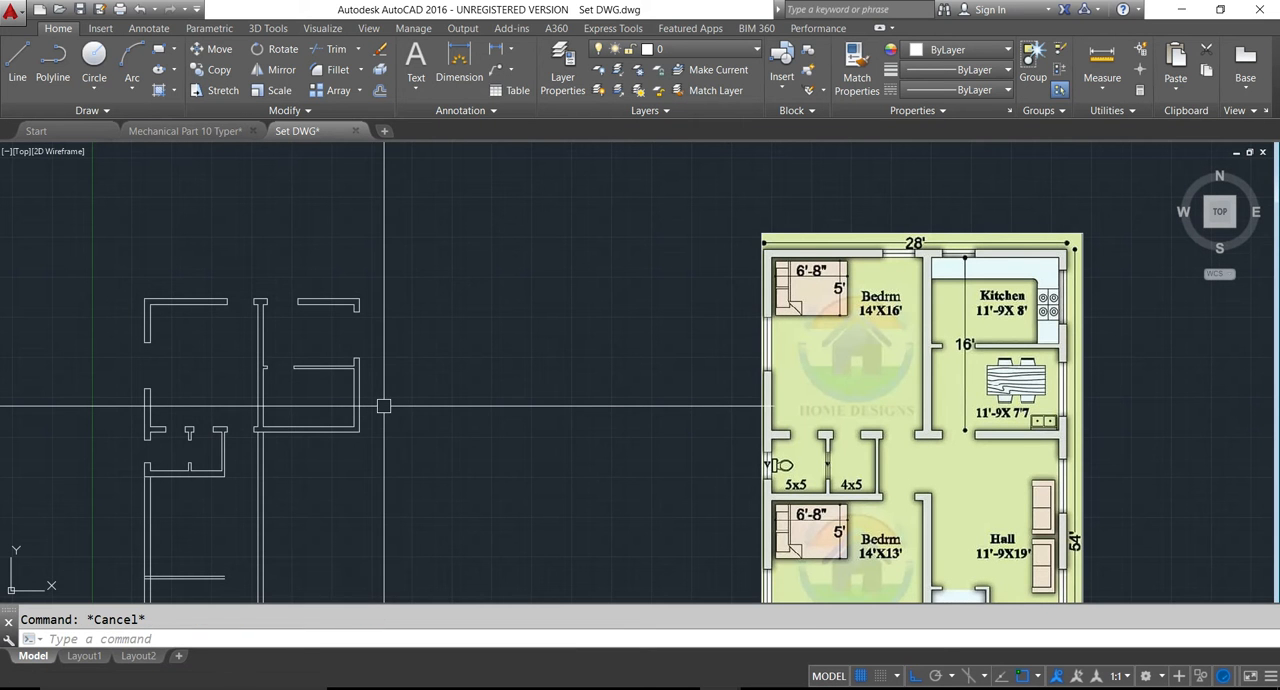
key("ctrl+s")
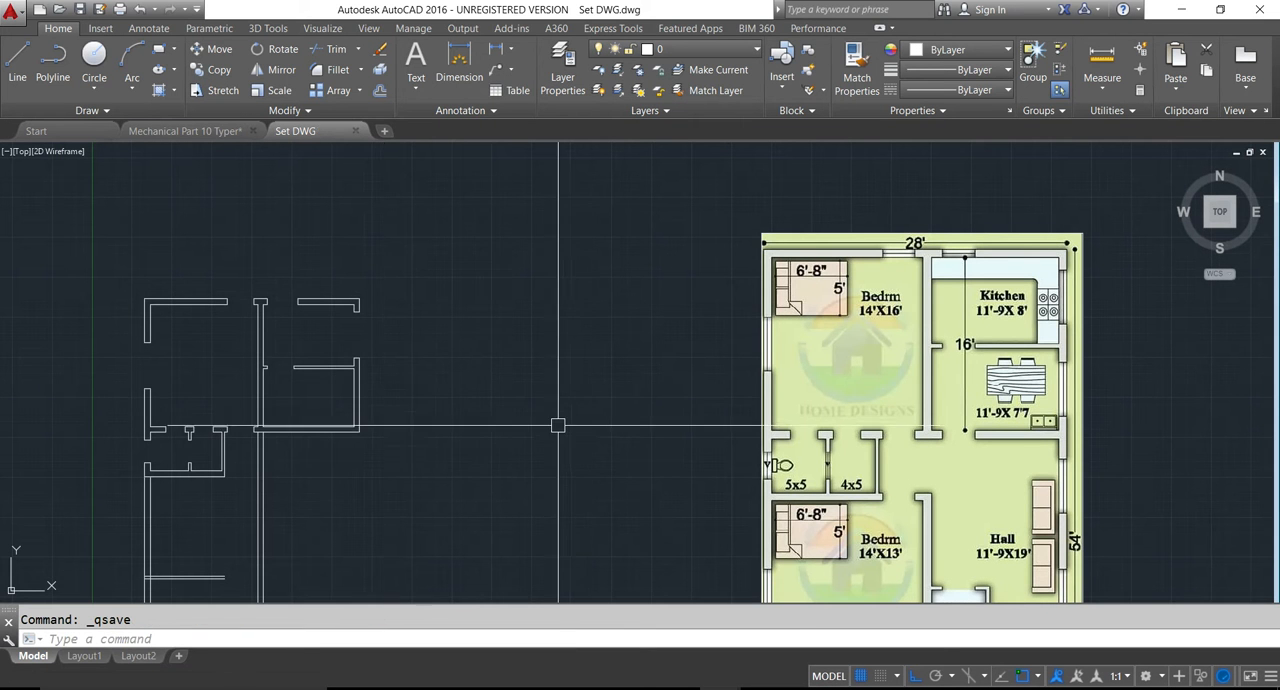
- Extend both edge lines of the kitchen-dining door opening down through the dining room's lower wall
middle_click_drag(331, 463, 337, 459)
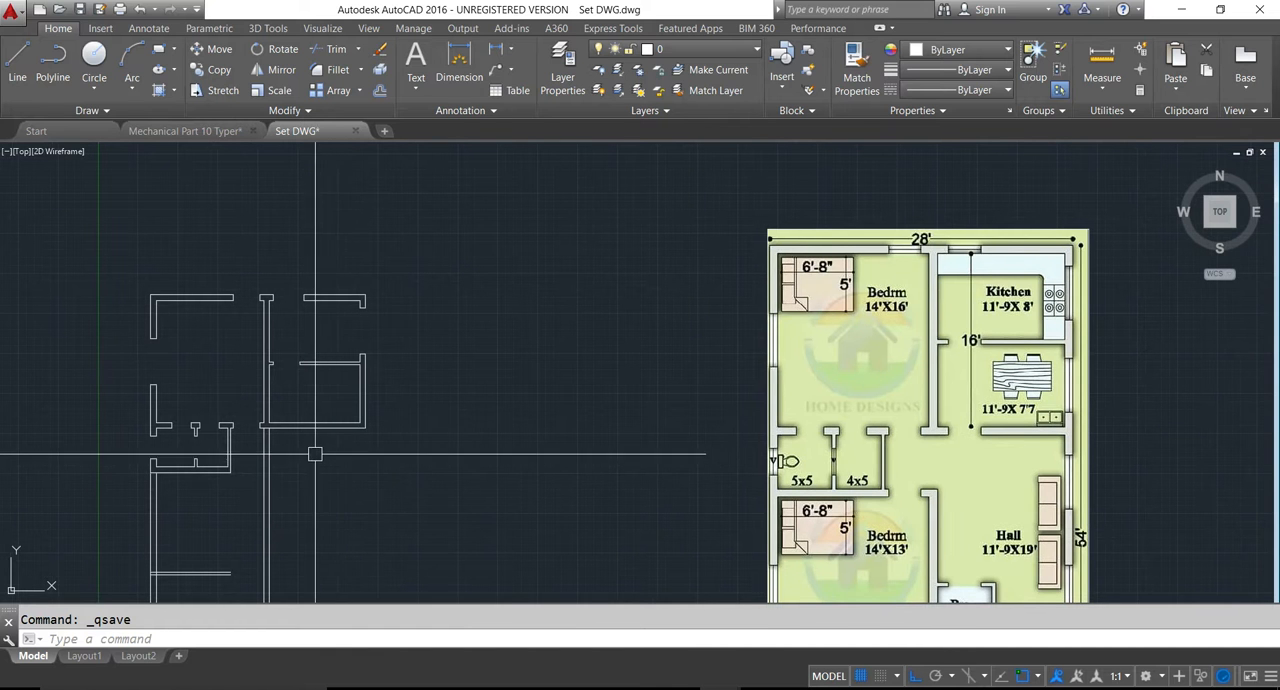
scroll(290, 425, "up", 4)
type("ex")
key("Return")
key("Return")
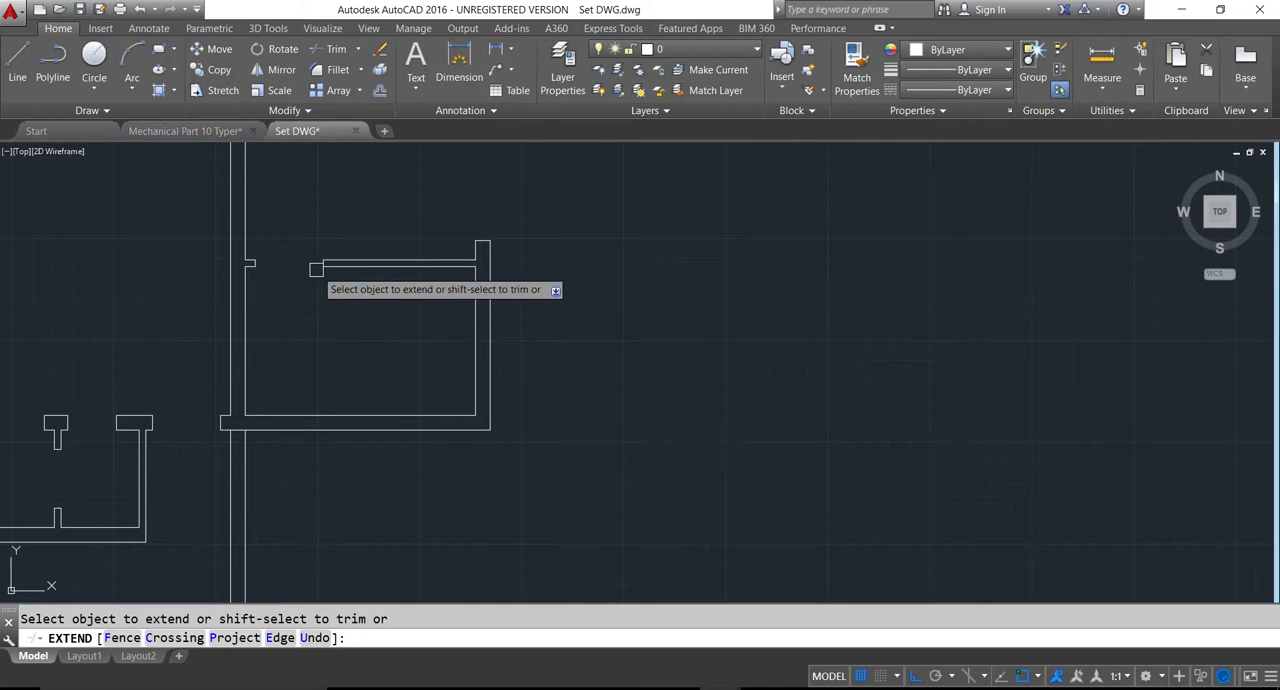
left_click(323, 269)
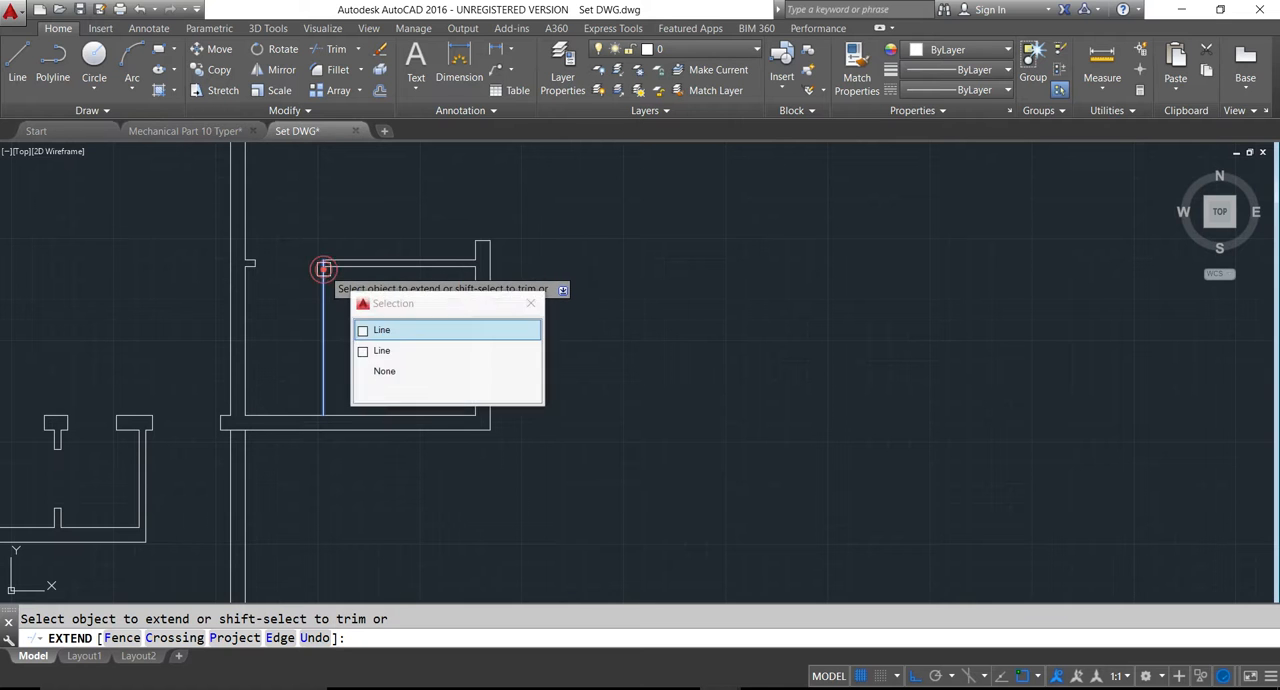
left_click(257, 269)
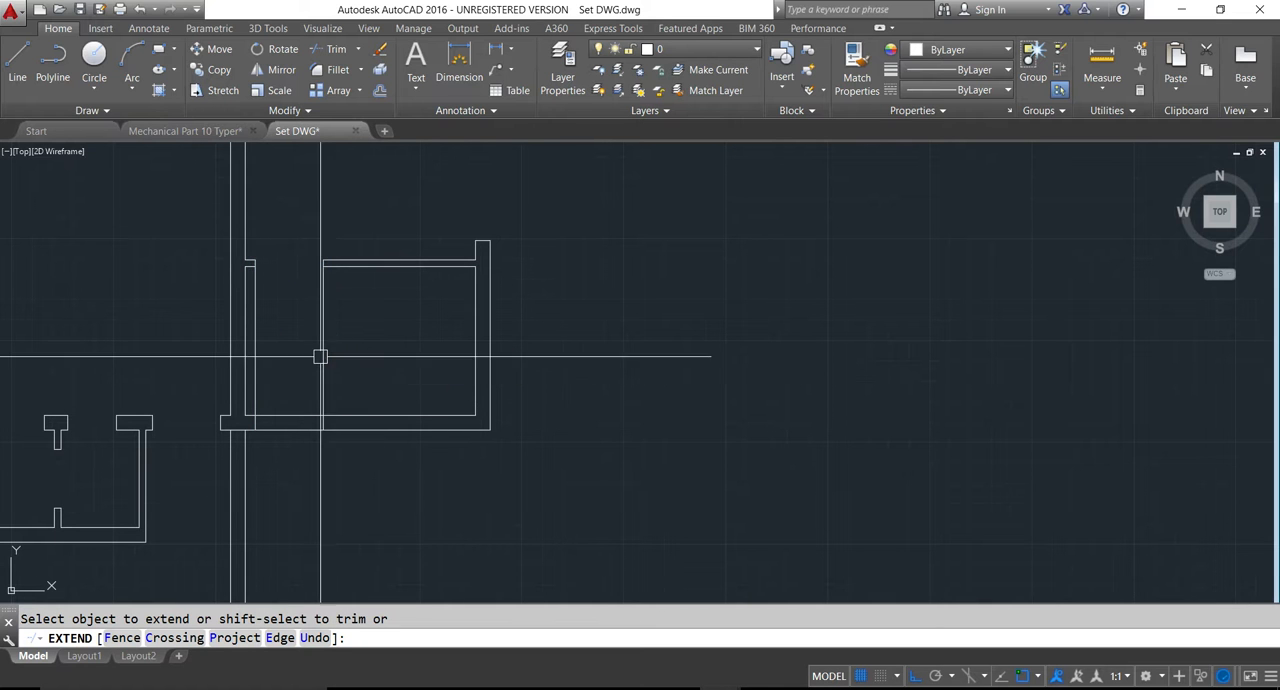
key("Escape")
key("Escape")
- Trim the dining room's lower wall between the extended edge lines and remove their excess above it to cut the opening
type("tr")
key("Return")
key("Return")
left_click(291, 390)
left_click(312, 467)
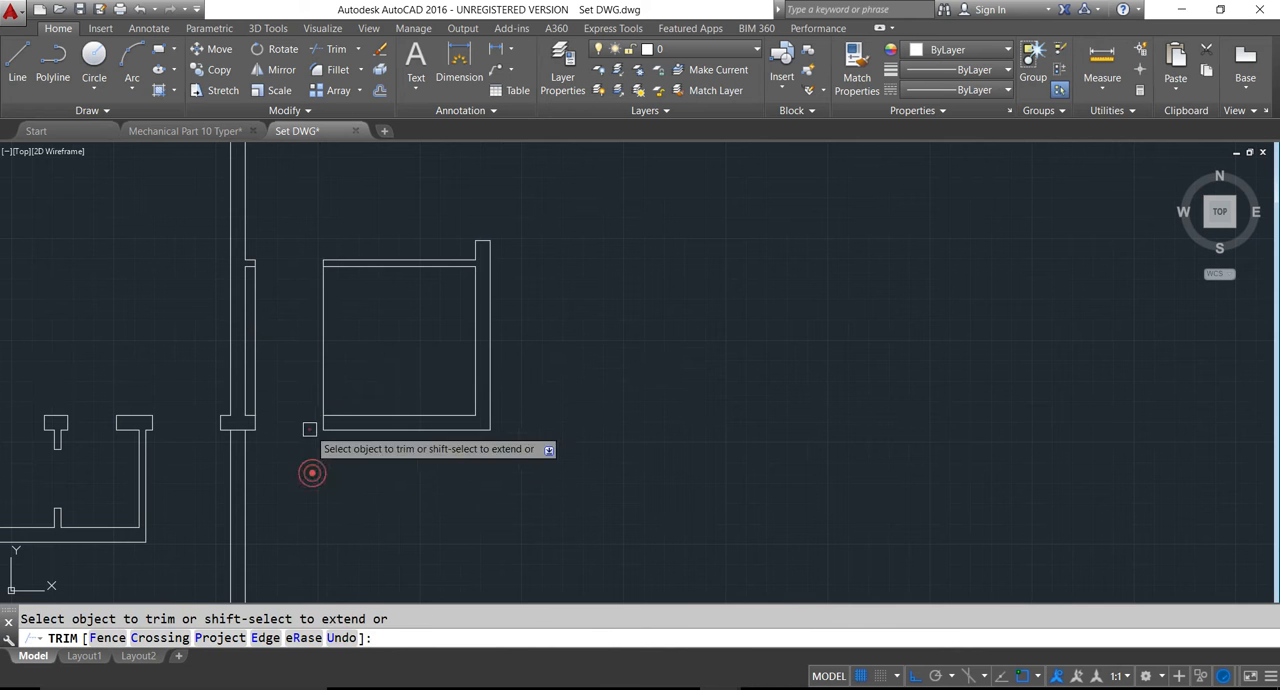
left_click(323, 376)
scroll(282, 380, "down", 4)
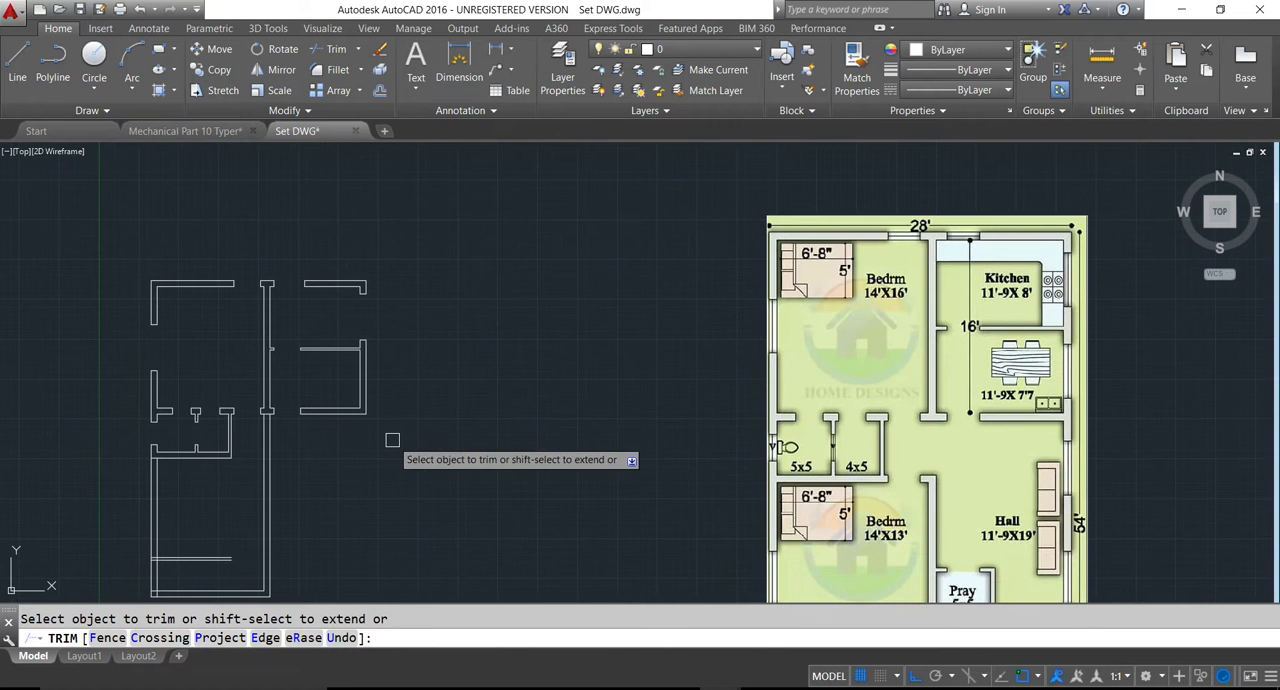
key("Escape")
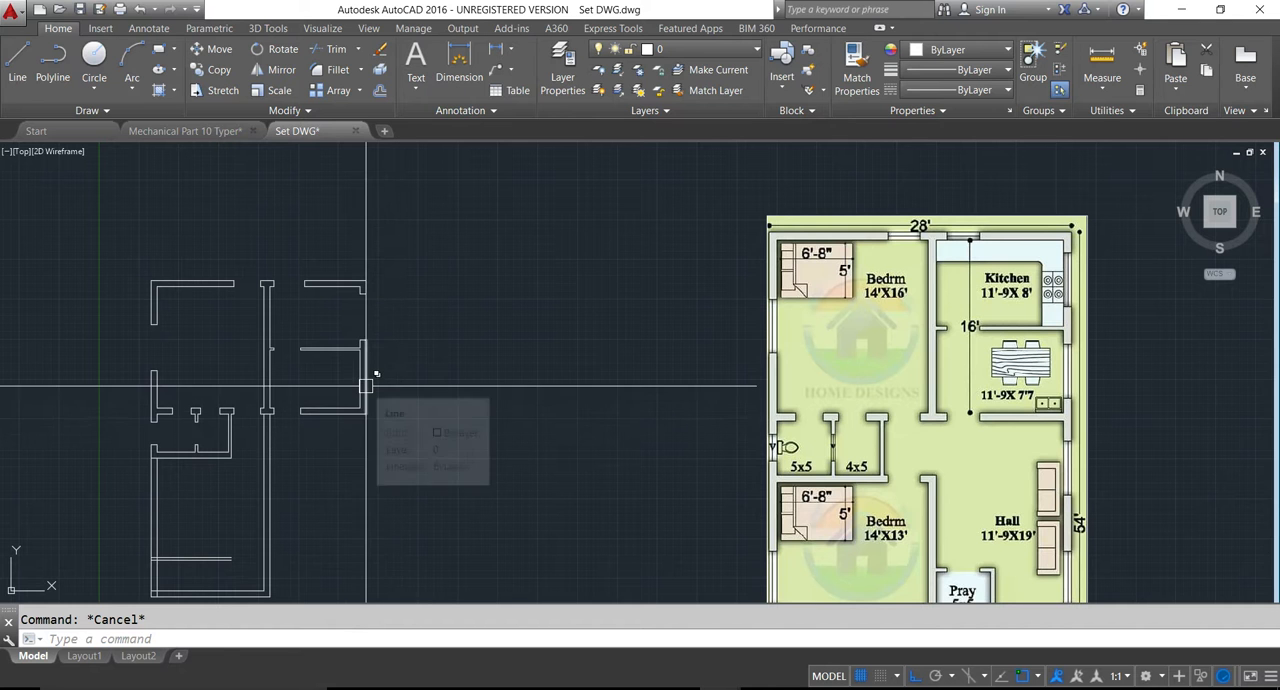
- Draw a 9" line across the thickness of the dining room's right wall, starting at the inner wall line's midpoint
key("l")
key("Return")
scroll(372, 378, "up", 4)
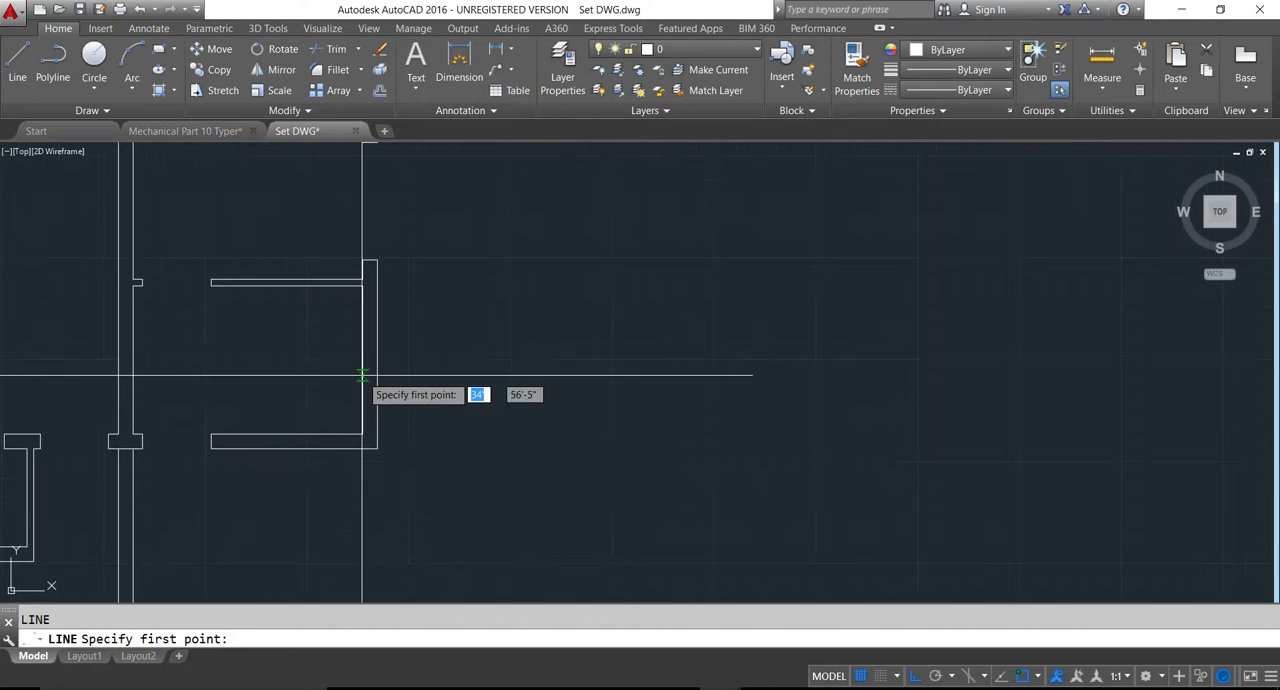
left_click(365, 361)
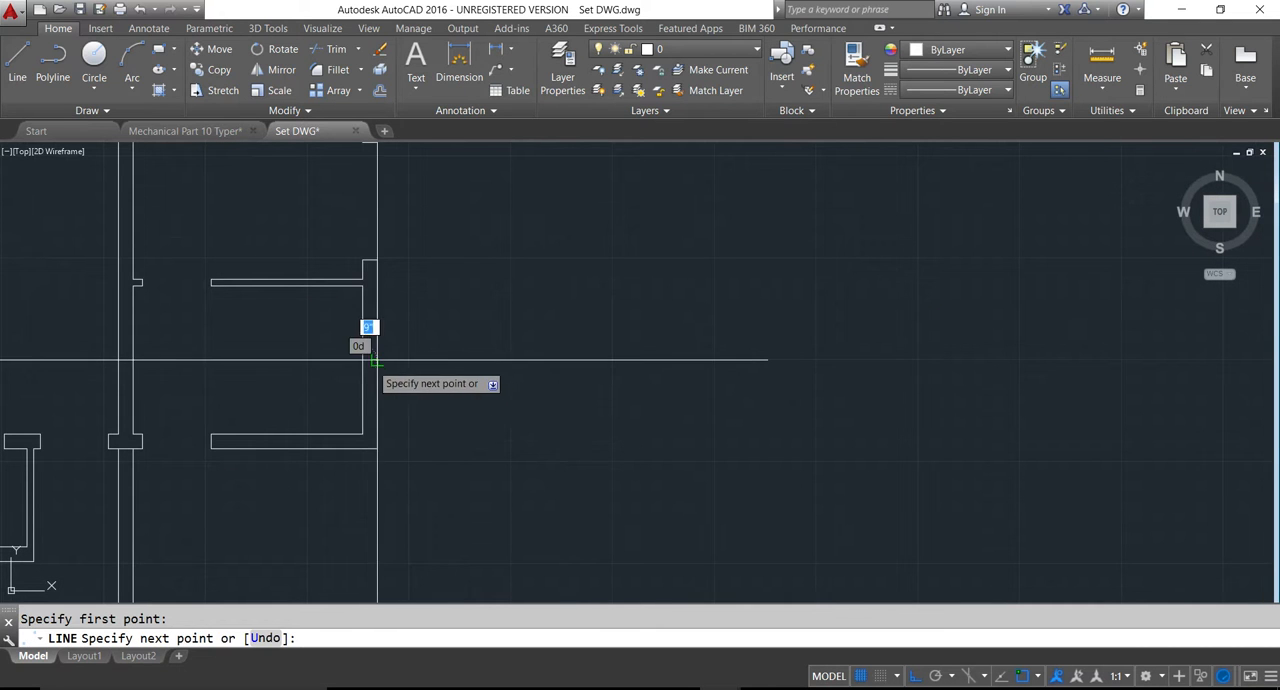
key("Escape")
- Offset the line across the dining room's right wall by 3' both upward and downward to mark the window edges
type("o")
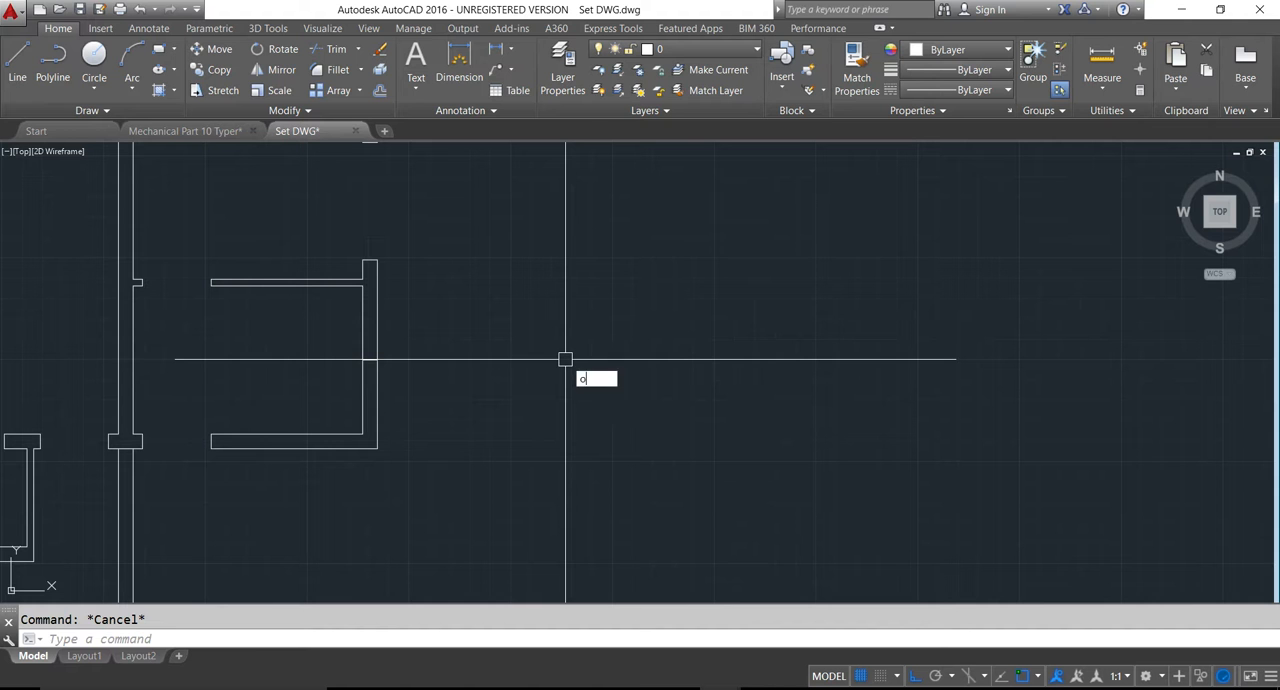
key("Return")
type("3'")
key("Return")
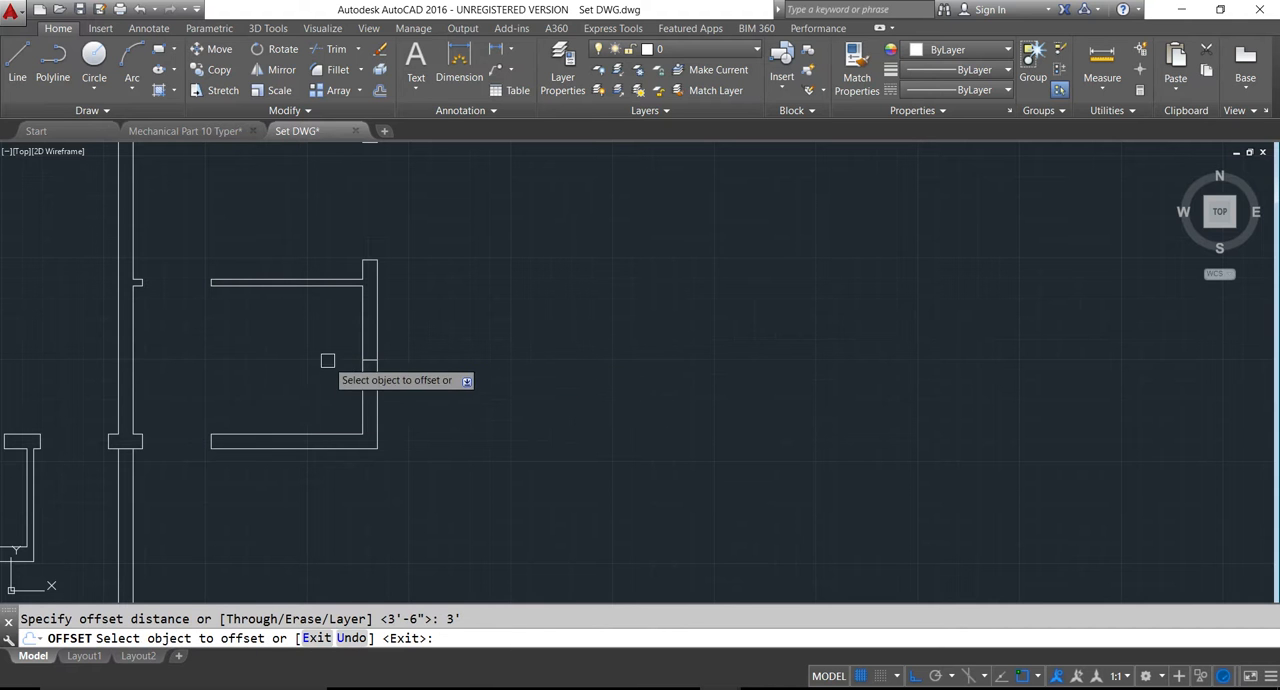
scroll(342, 359, "up", 2)
left_click(385, 360)
left_click(388, 322)
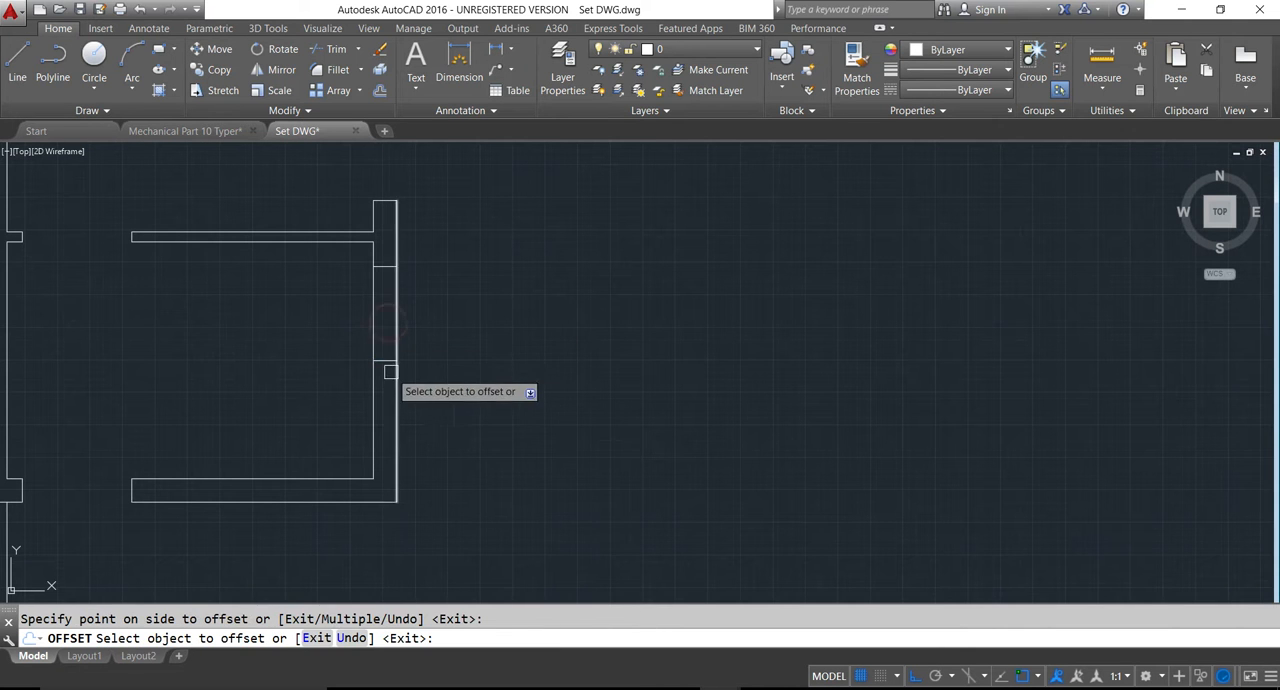
left_click(385, 360)
left_click(385, 400)
key("Escape")
- Cut the window opening in the dining room's right wall by trimming between the edge lines and deleting the middle line, and save the drawing
type("tr")
key("Return")
key("Return")
left_click(325, 297)
left_click(414, 309)
left_click(352, 384)
left_click(446, 407)
key("Escape")
left_click(373, 360)
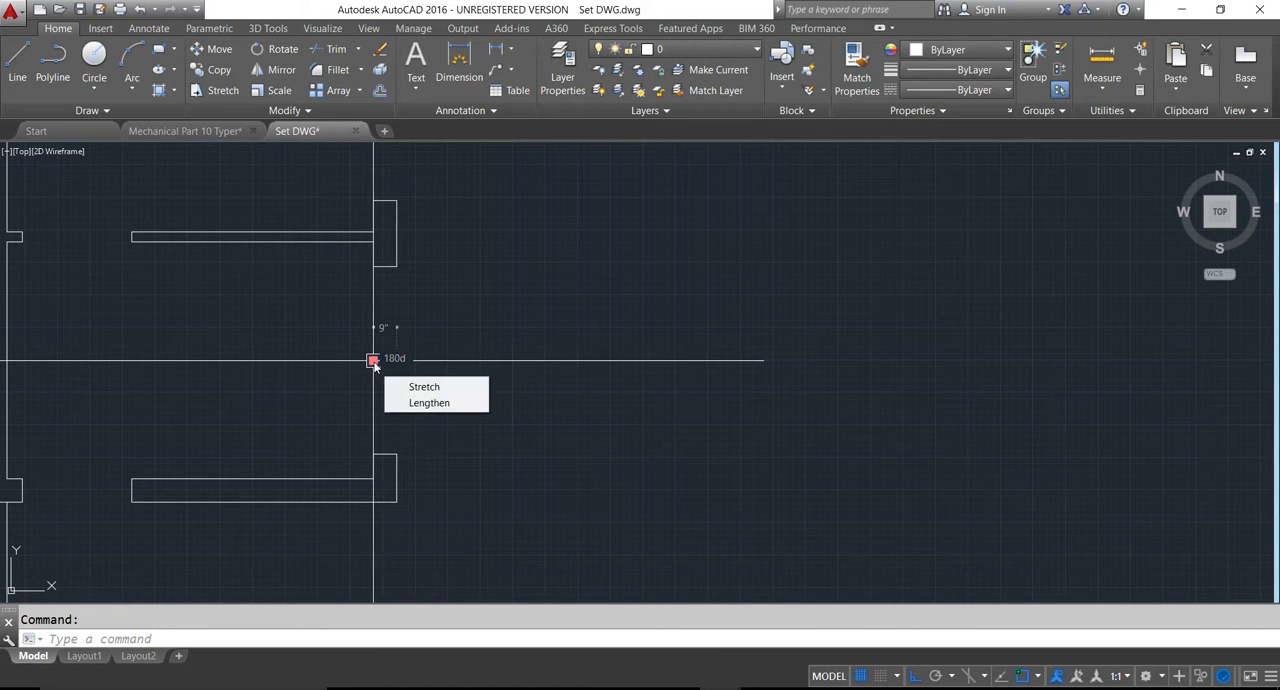
key("Delete")
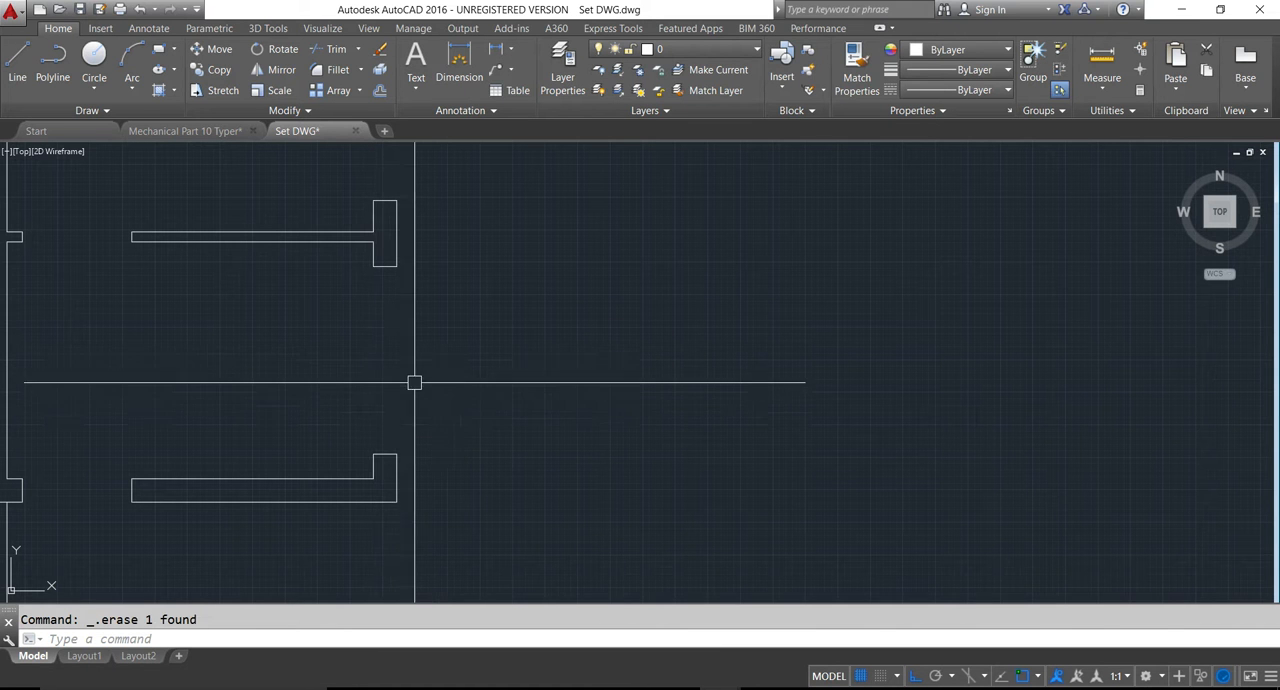
scroll(414, 382, "down", 4)
key("ctrl+s")
- Extend the lower wall line of the 5x5 and 4x5 rooms to the central vertical wall
scroll(309, 375, "down", 2)
scroll(260, 392, "up", 2)
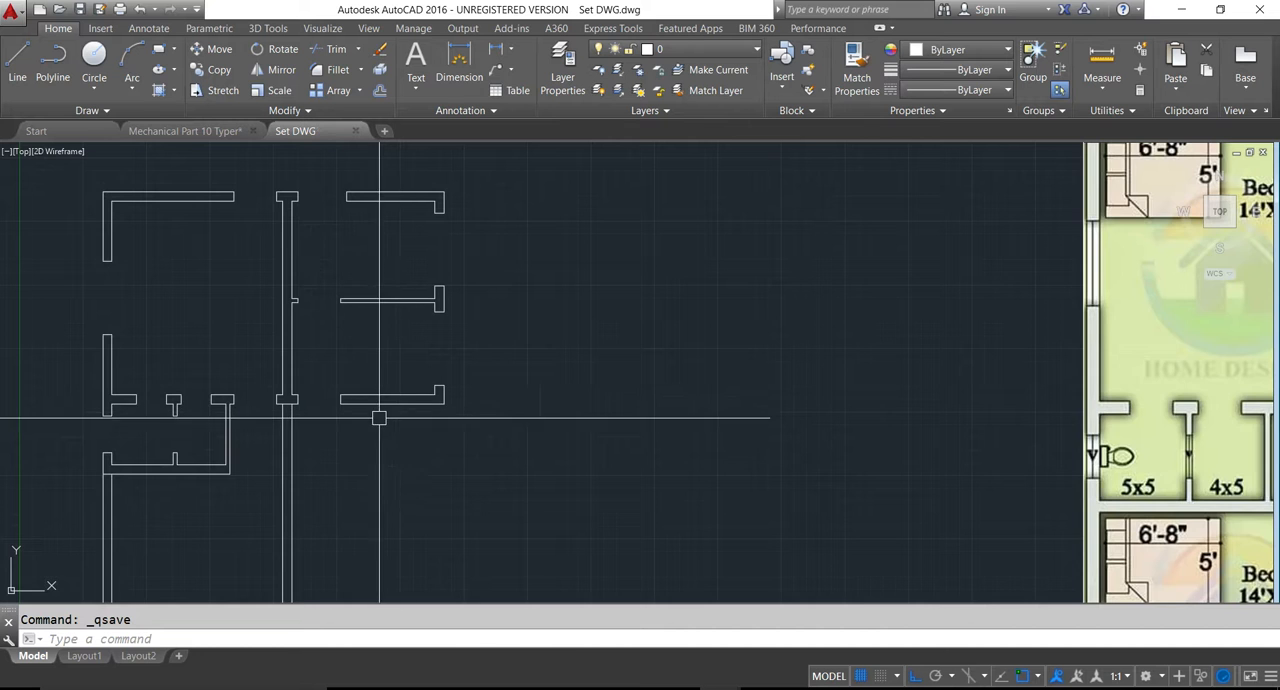
scroll(379, 418, "down", 2)
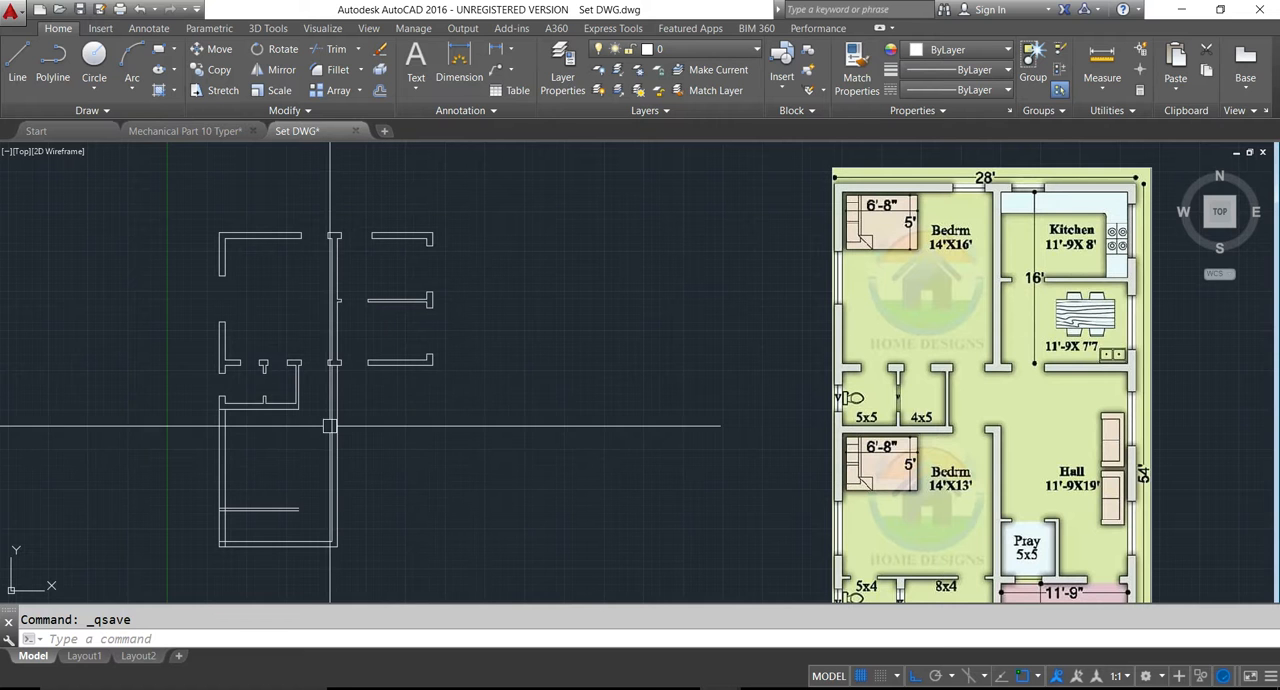
key("Escape")
key("Return")
key("Return")
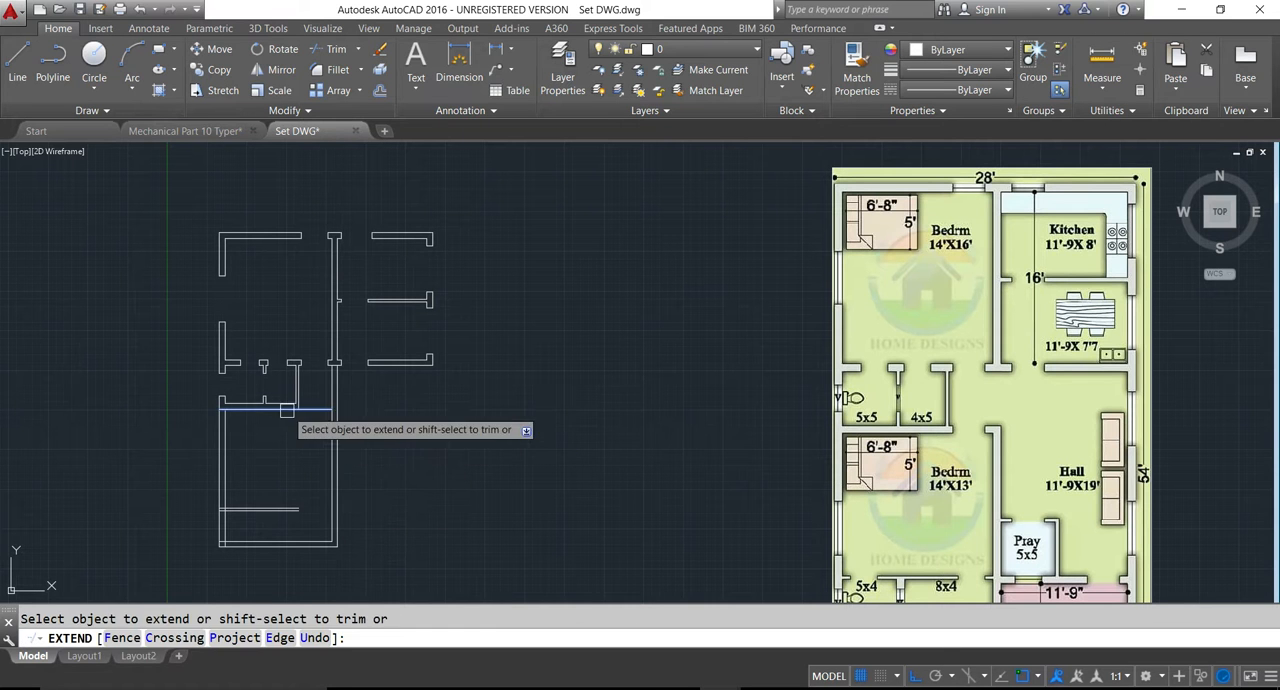
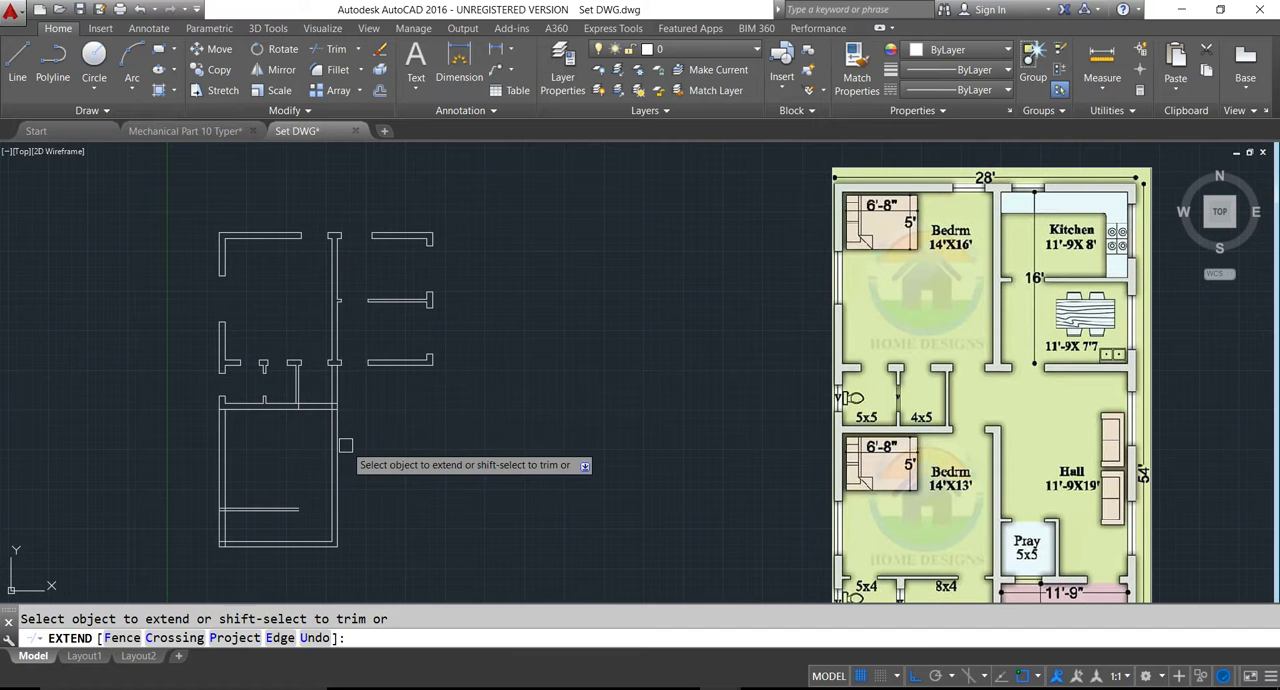
key("Escape")
type("tr")
key("Return")
key("Return")
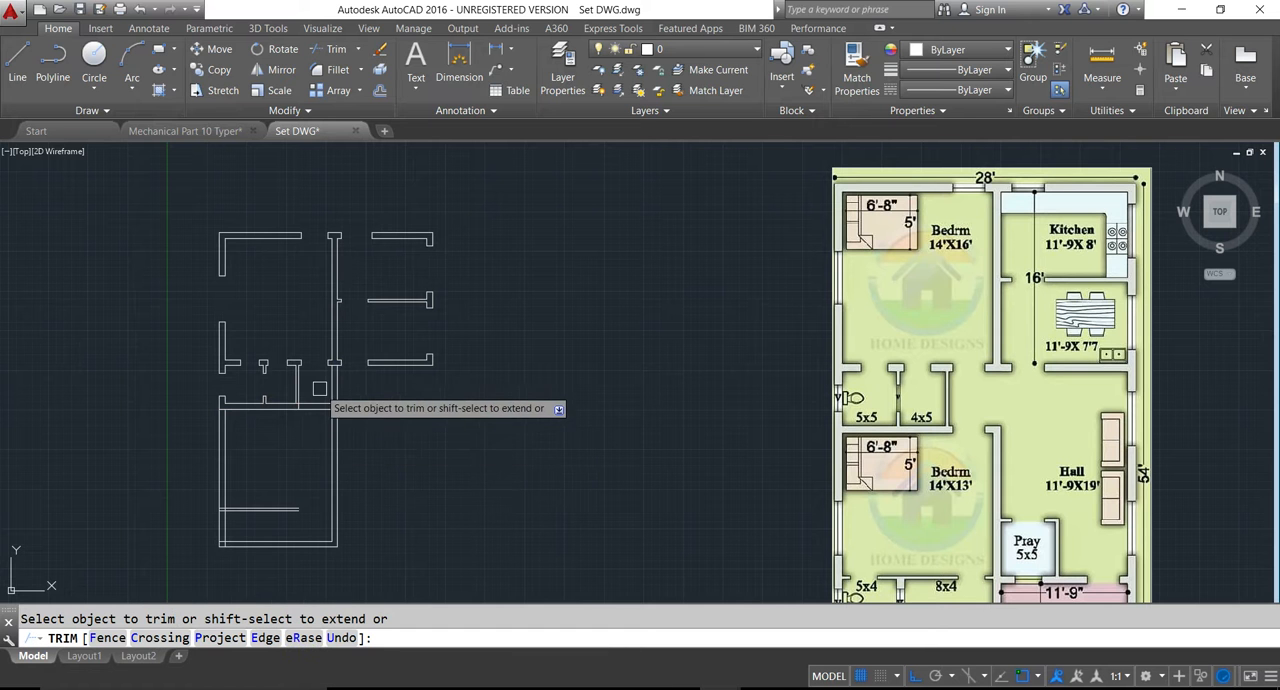
scroll(320, 403, "up", 2)
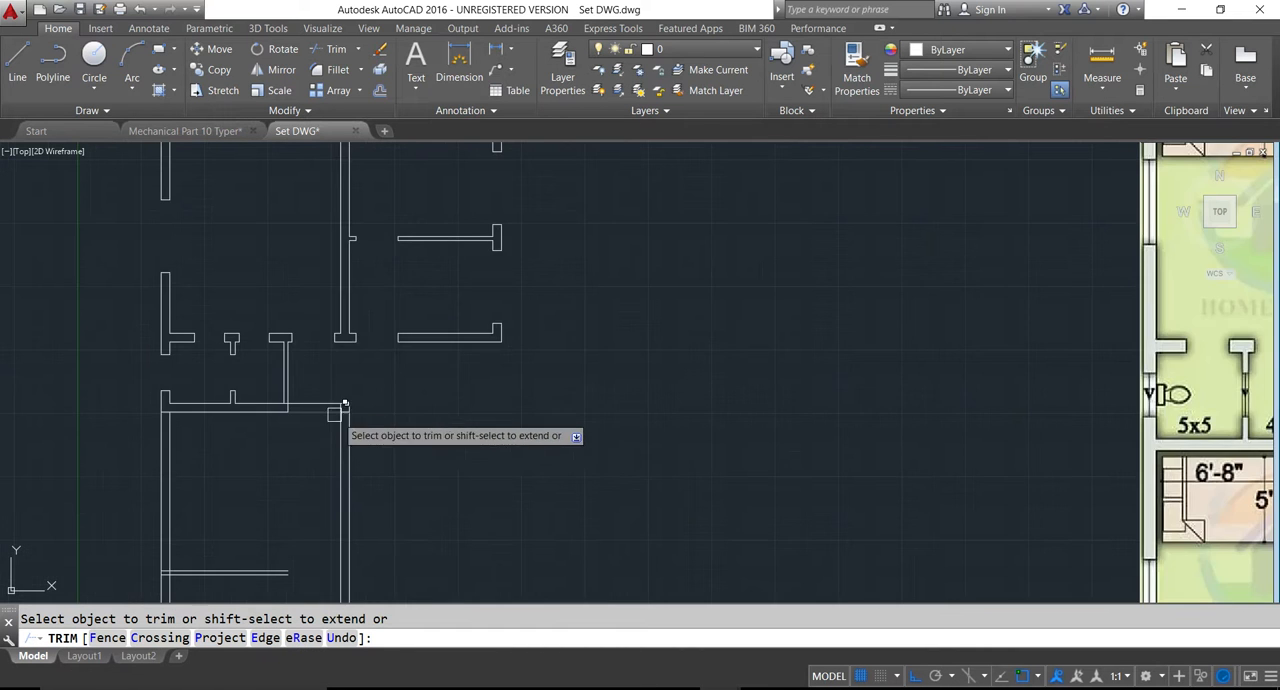
scroll(348, 432, "down", 2)
key("Escape")
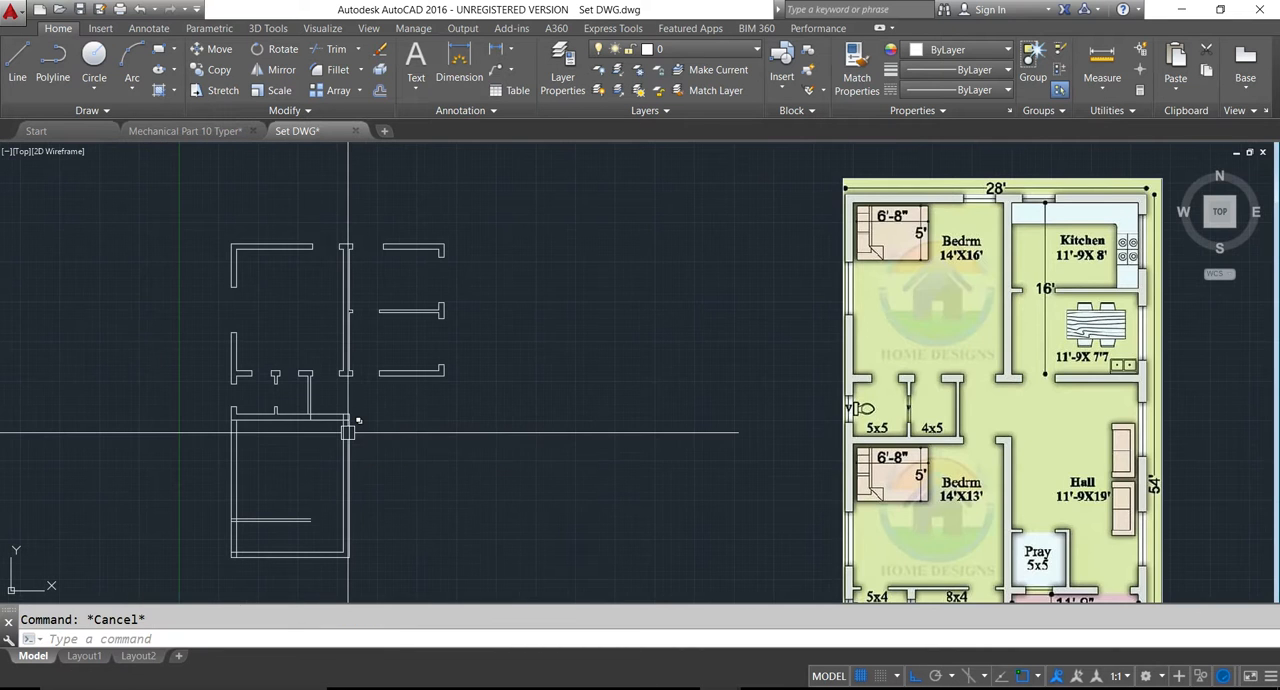
- Offset the inner line of the lower bedroom's right wall 6" into the room to mark the door jamb
type("o")
key("Return")
type("6")
key("Return")
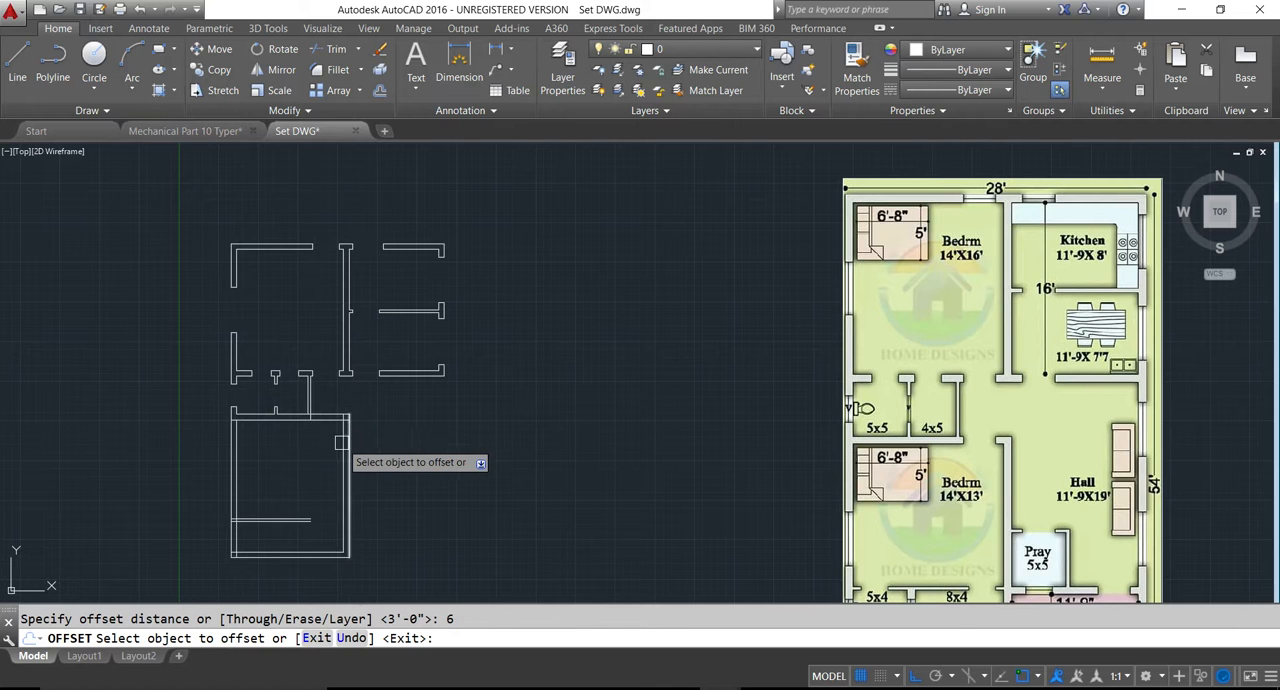
left_click(338, 443)
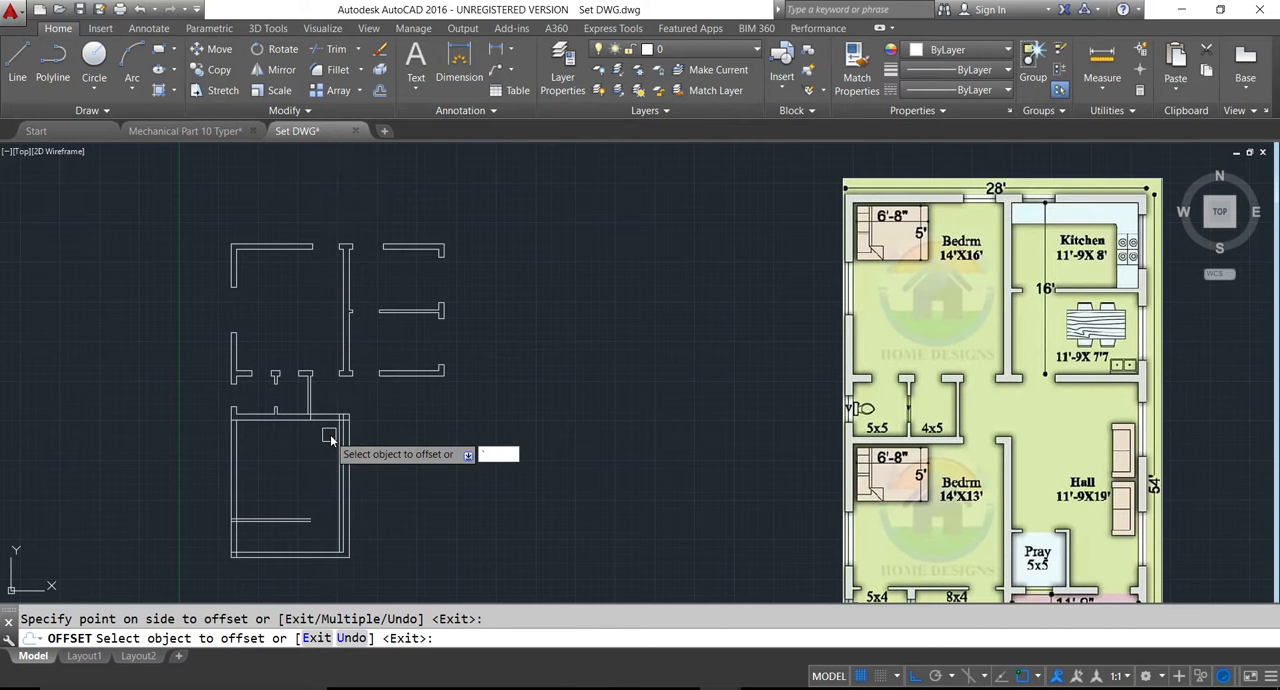
key("Escape")
- Trim the lower bedroom's top wall lines between the 4x5 room and the jamb line, and remove the jamb line's excess, to form the door opening
type("tr")
key("Return")
key("Return")
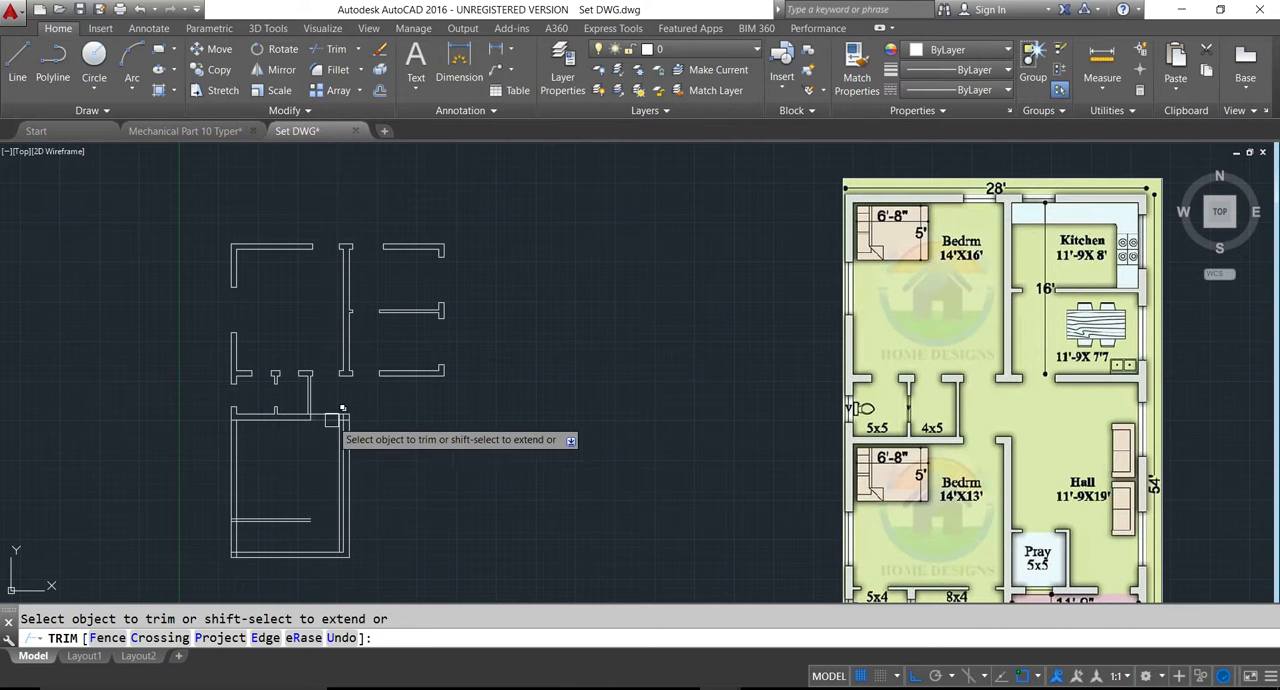
left_click(325, 418)
left_click(323, 415)
left_click(334, 437)
scroll(336, 423, "up", 5)
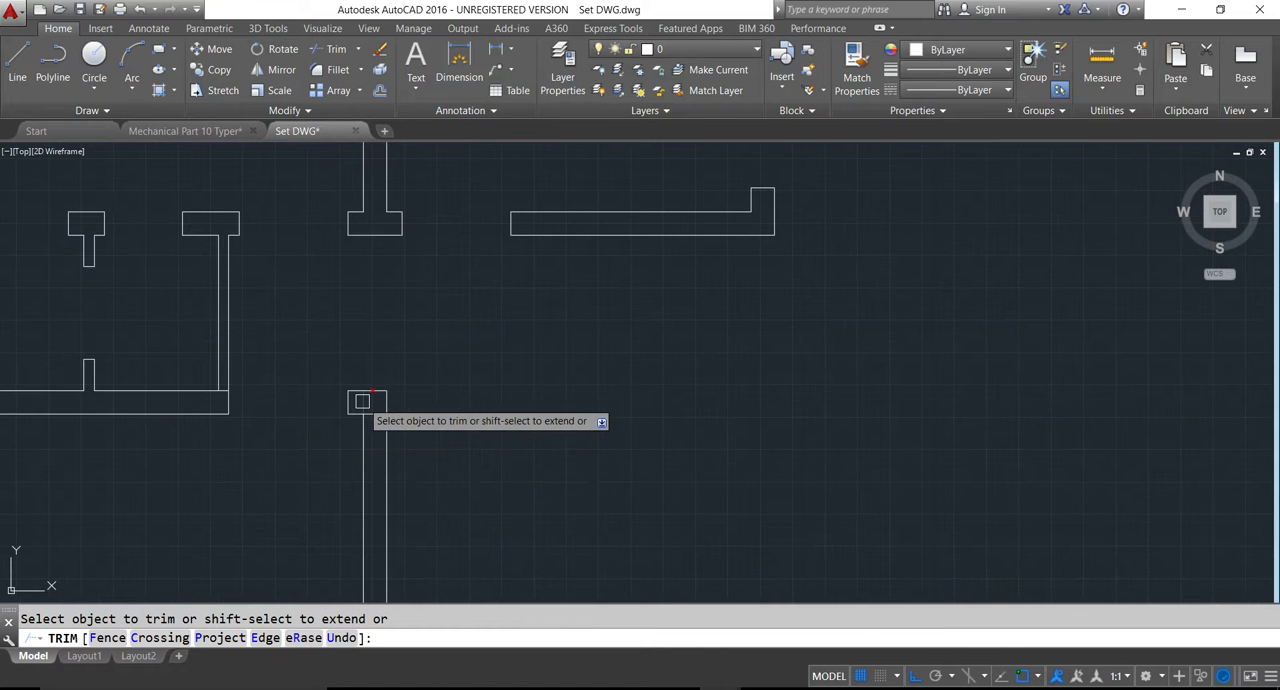
scroll(193, 382, "up", 3)
scroll(219, 401, "down", 5)
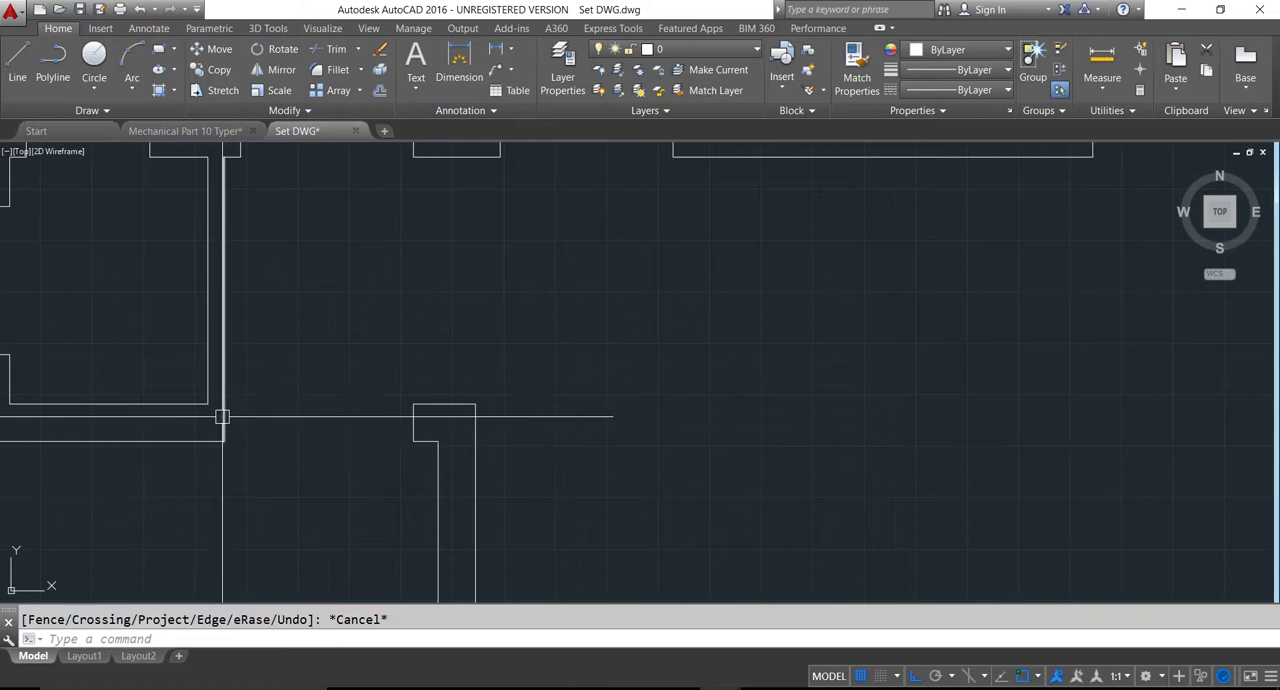
key("Escape")
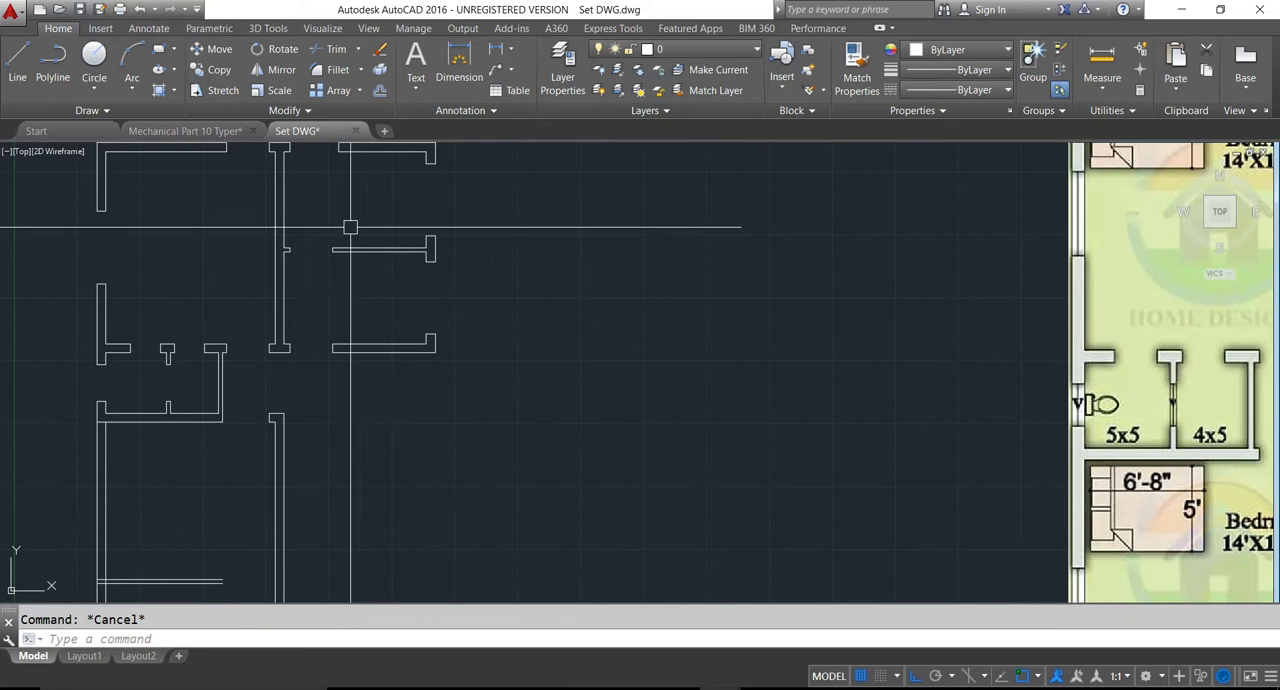
- Save the drawing
scroll(395, 350, "down", 4)
key("ctrl+s")
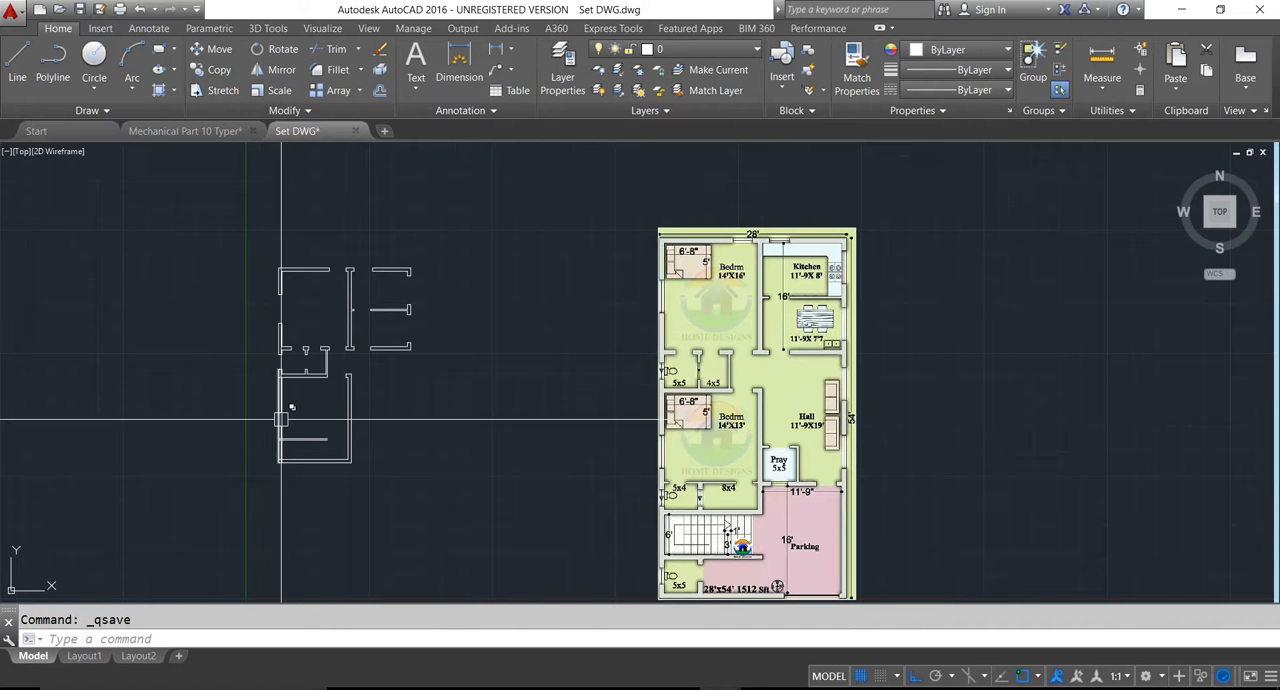
scroll(289, 404, "up", 2)
scroll(290, 334, "up", 4)
scroll(295, 330, "down", 4)
middle_click_drag(347, 423, 426, 372)
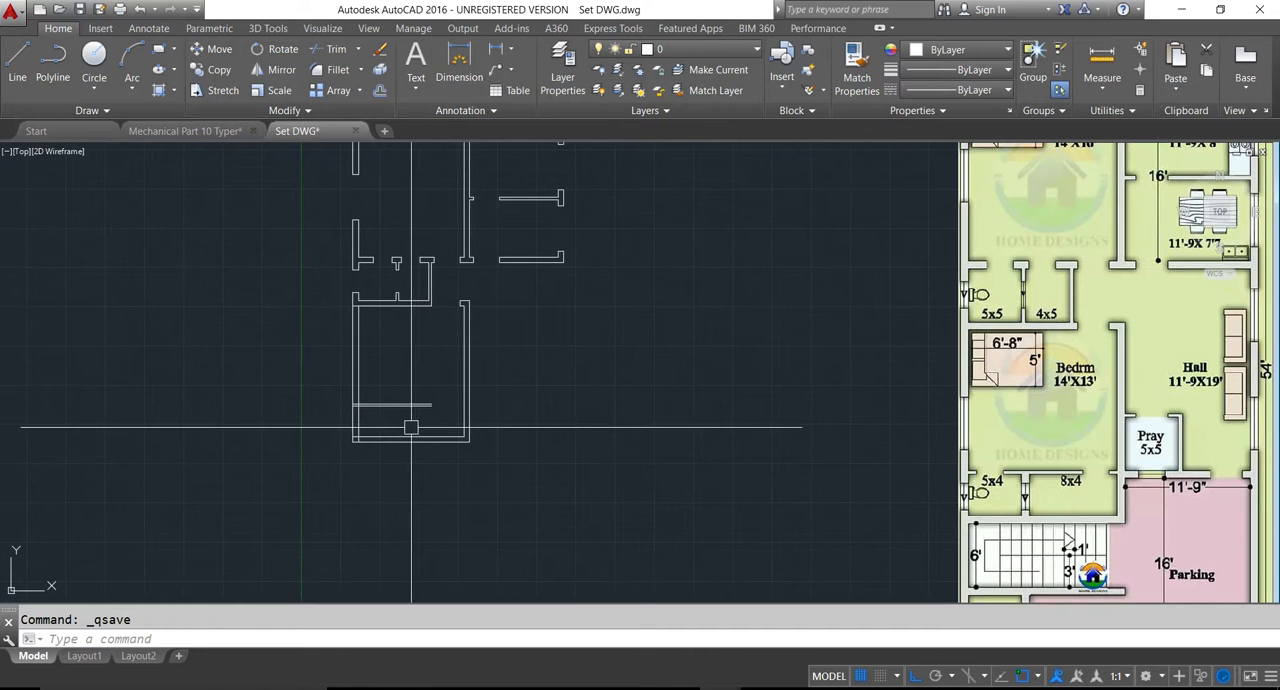
key("Escape")
key("ctrl+s")
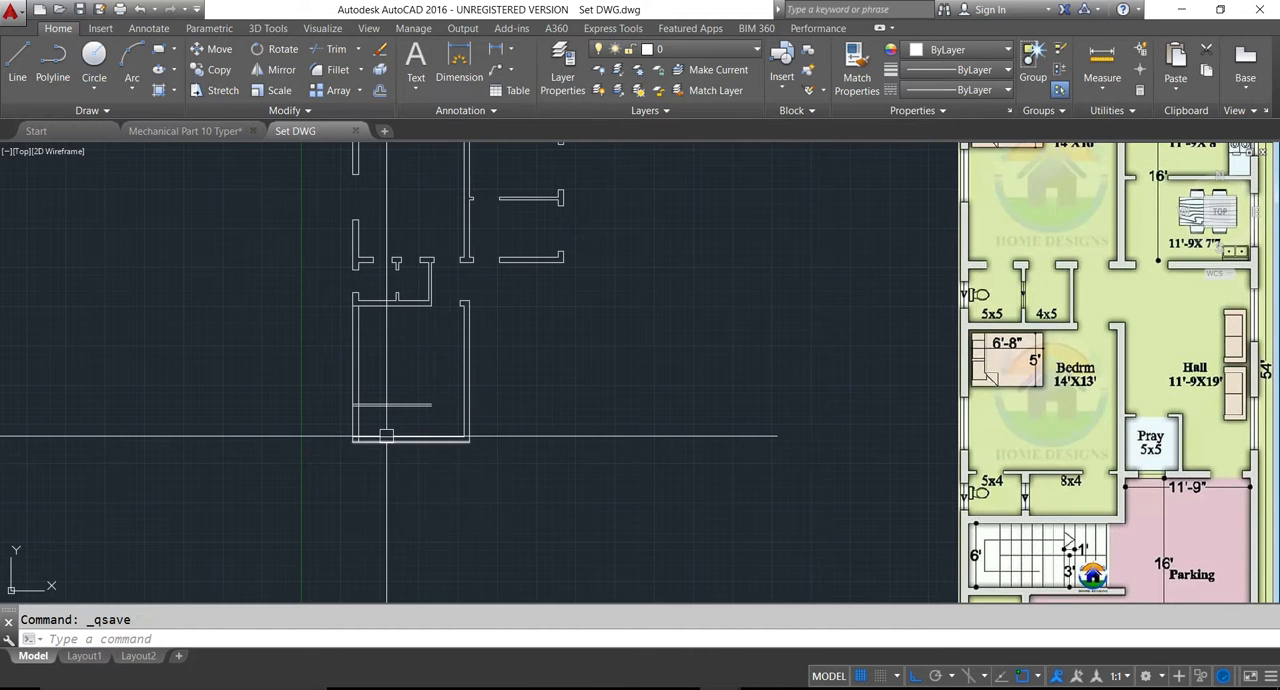
key("Escape")
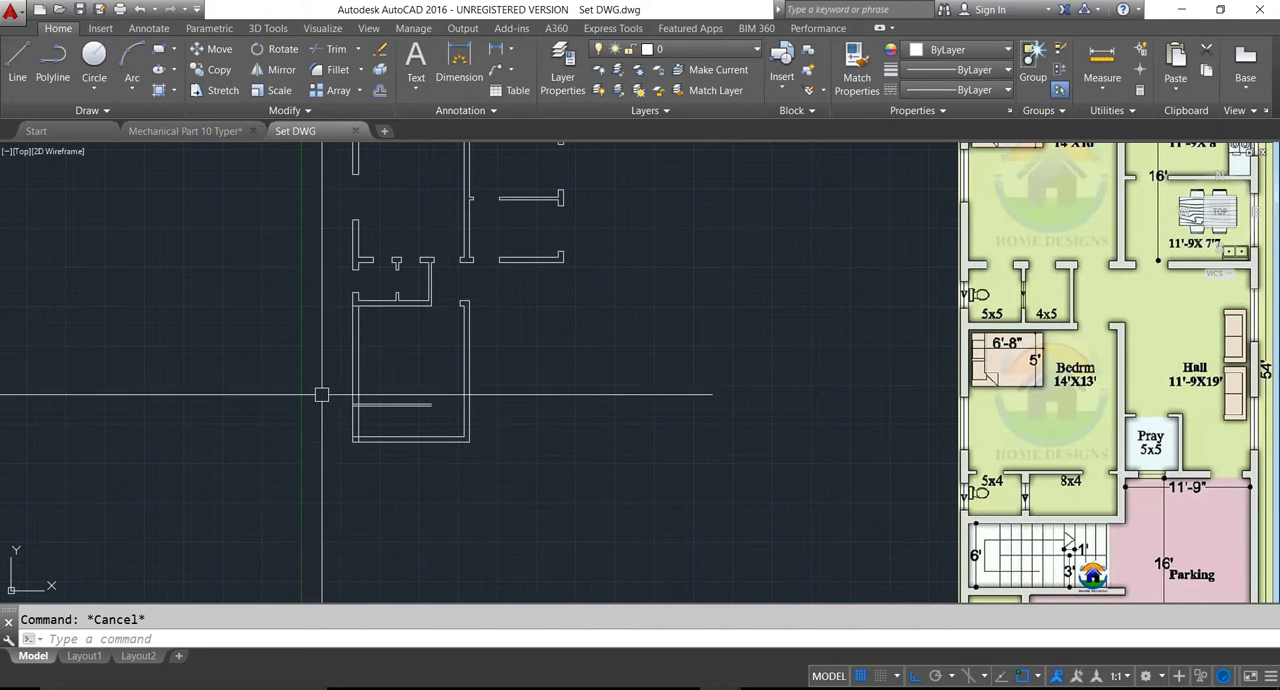
- Offset the upper line of the lower bedroom's toilet partition 2' upward to mark the window's lower edge
scroll(321, 395, "up", 2)
key("Return")
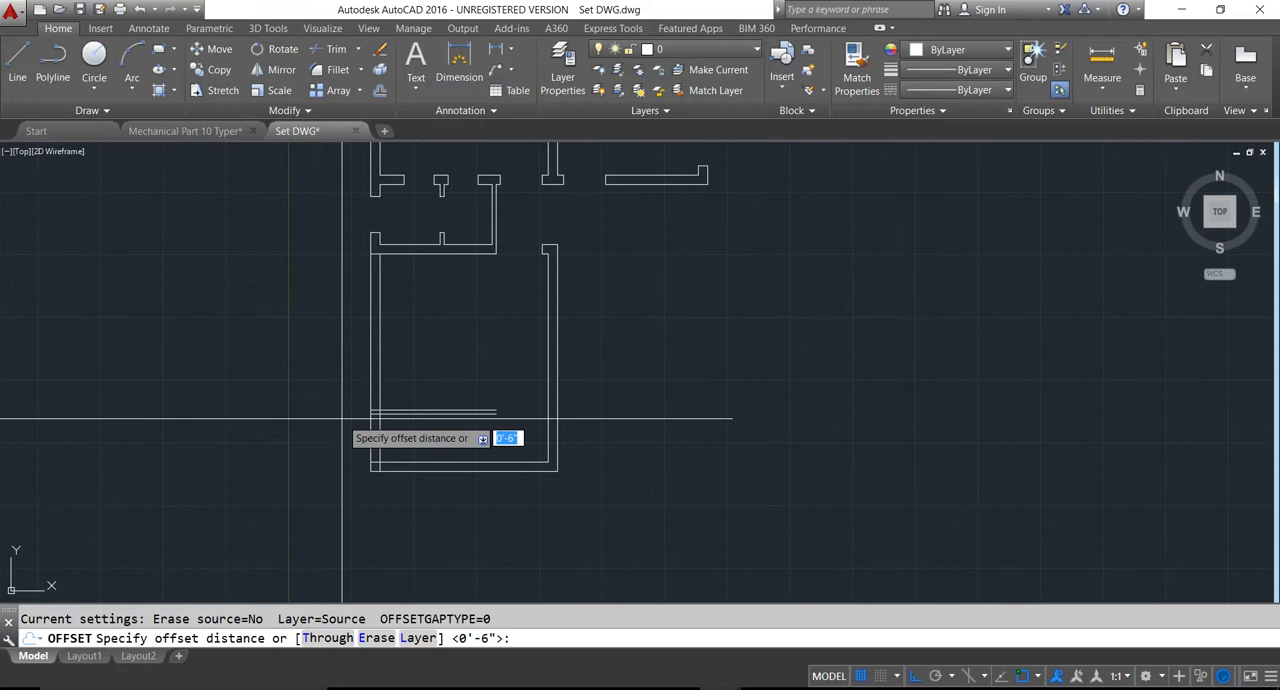
type("2'")
key("Return")
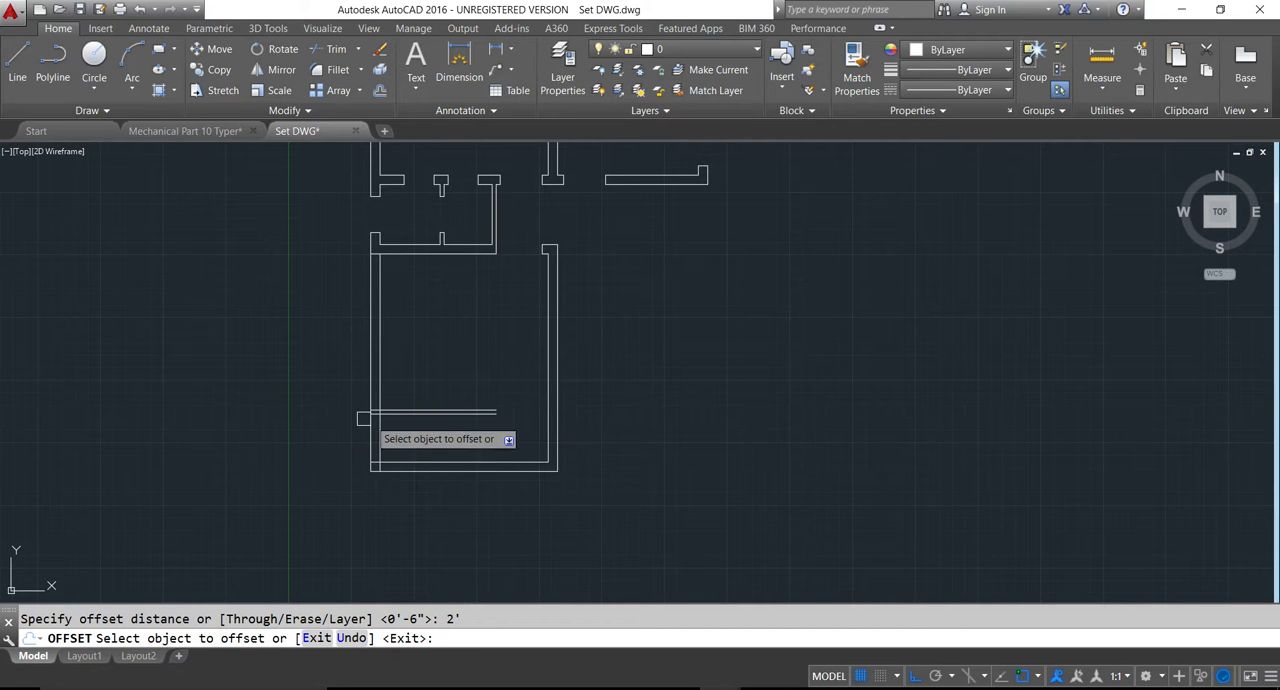
left_click(415, 411)
left_click(420, 386)
key("Escape")
- Offset the window's lower edge line 6' upward to mark the window's upper edge
key("Return")
type("6'")
key("Return")
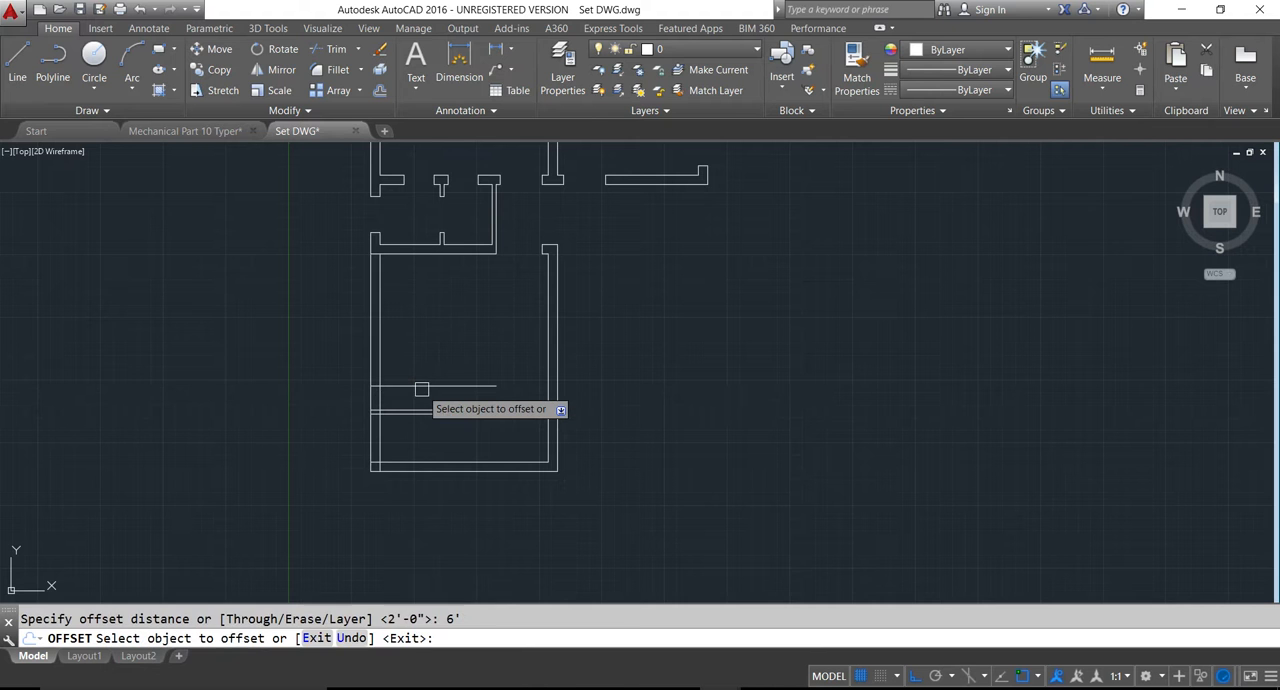
left_click(421, 387)
left_click(423, 337)
scroll(423, 340, "down", 4)
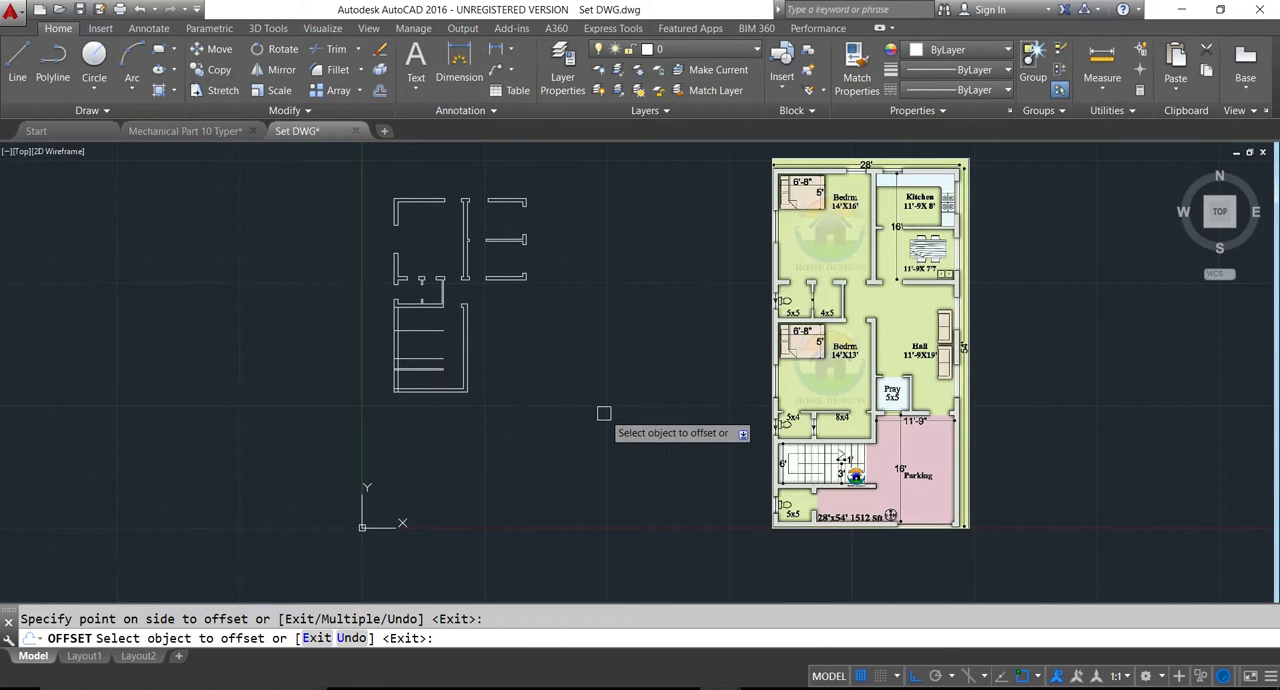
scroll(394, 346, "up", 2)
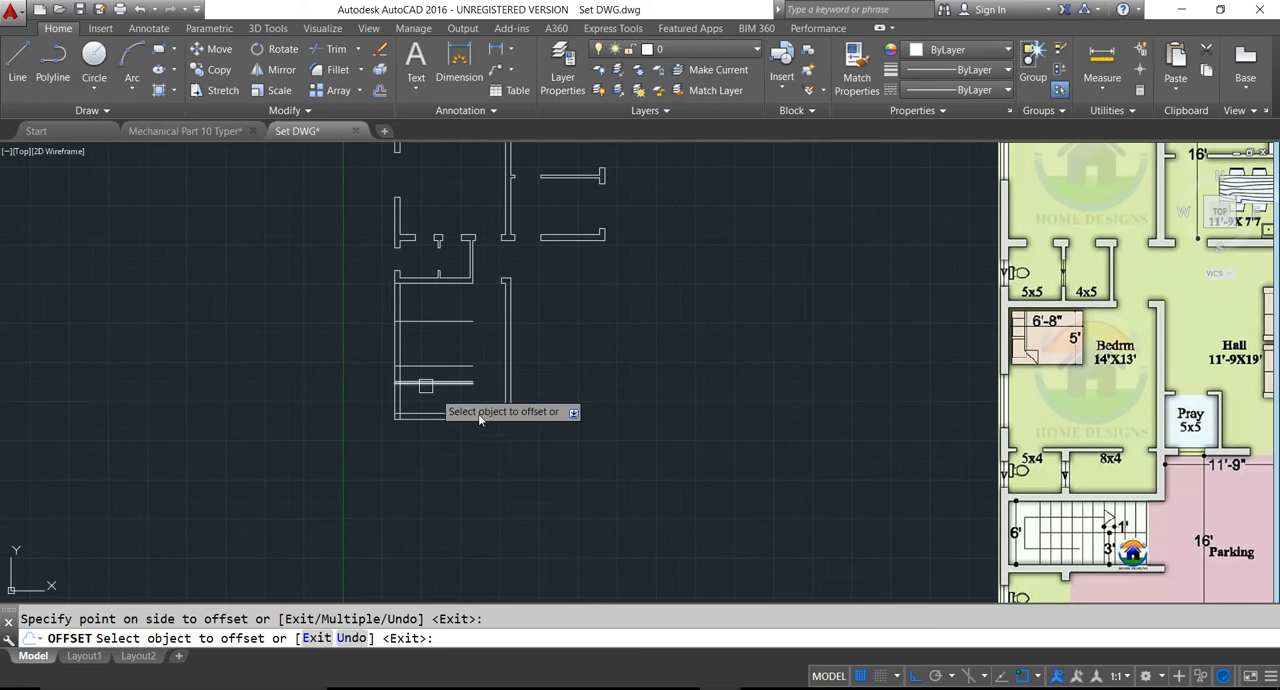
- Trim the lower bedroom's left wall between the two edge lines and remove their excess to cut the window opening
key("Escape")
type("tr")
key("Return")
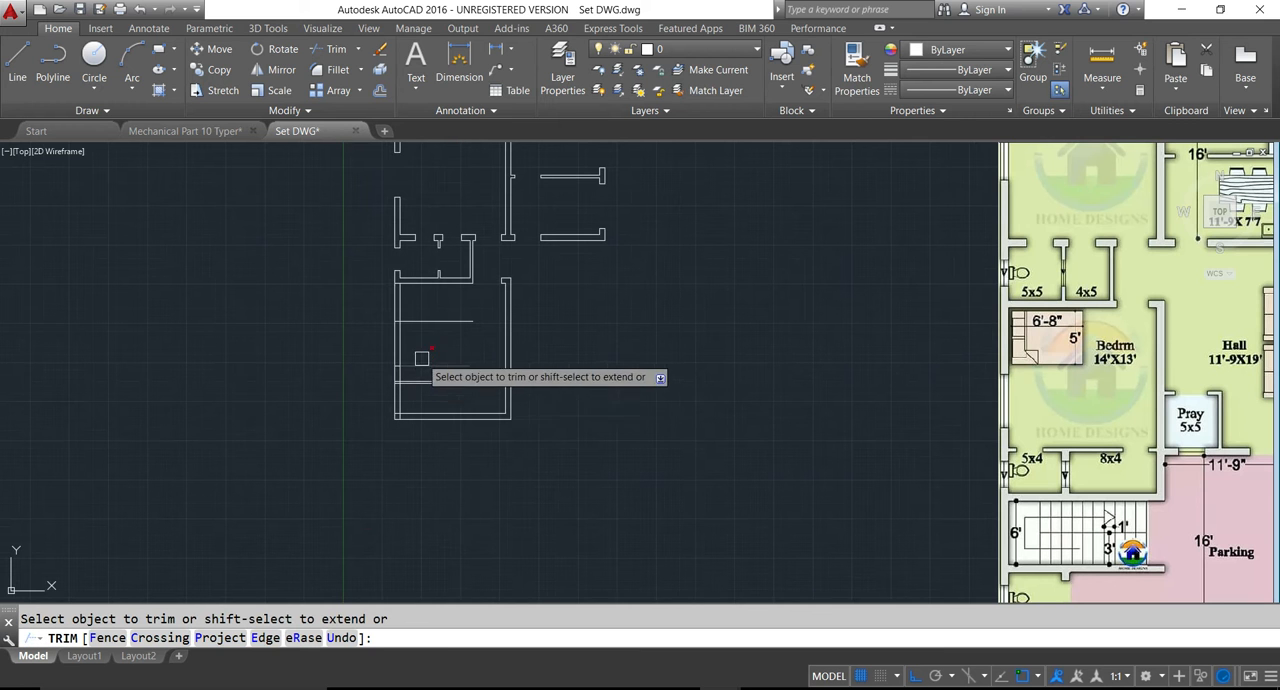
left_click(388, 345)
left_click(431, 361)
left_click(424, 313)
left_click(440, 340)
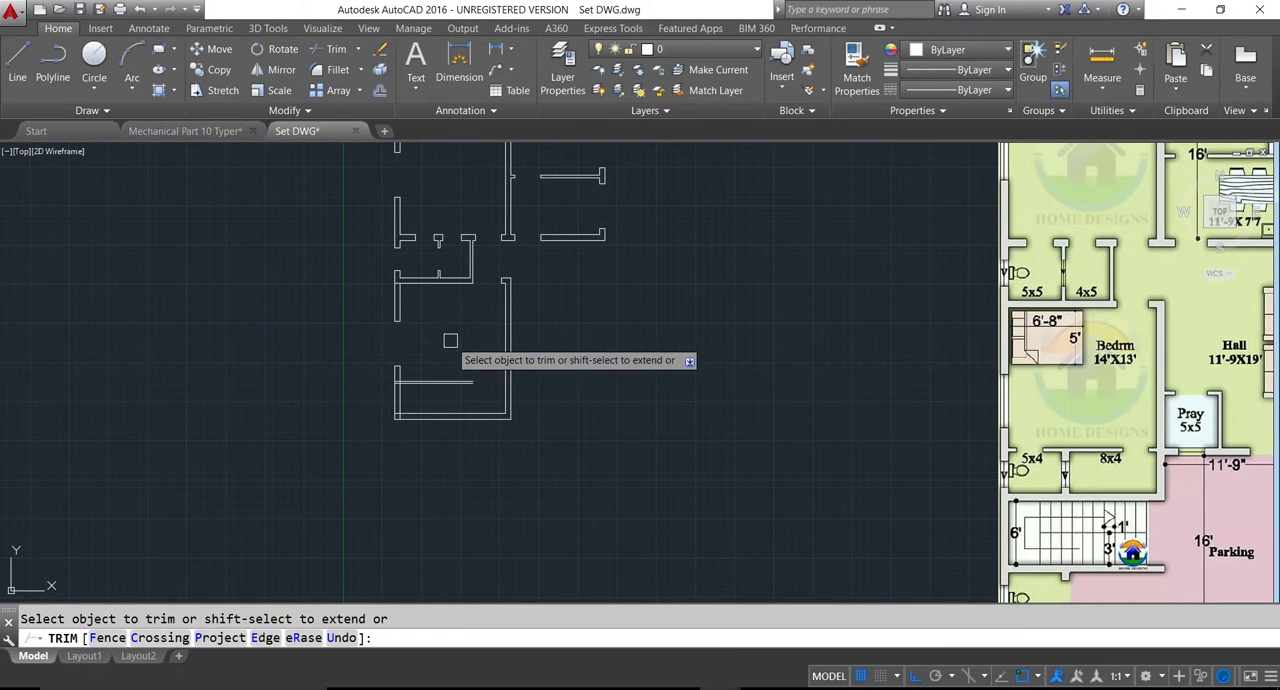
key("Escape")
key("Escape")
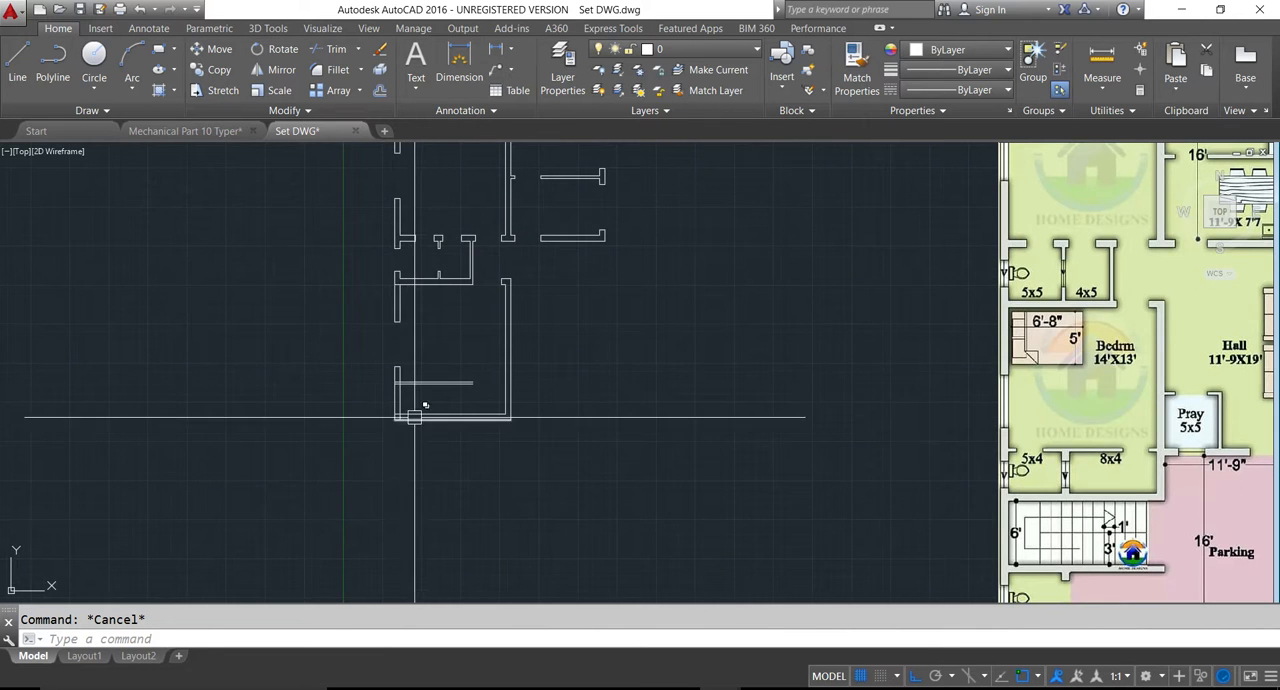
- Offset the inner line of the left wall 6" to the right beside the 5x4 toilet to mark the door's near edge
scroll(410, 400, "up", 3)
scroll(353, 362, "up", 4)
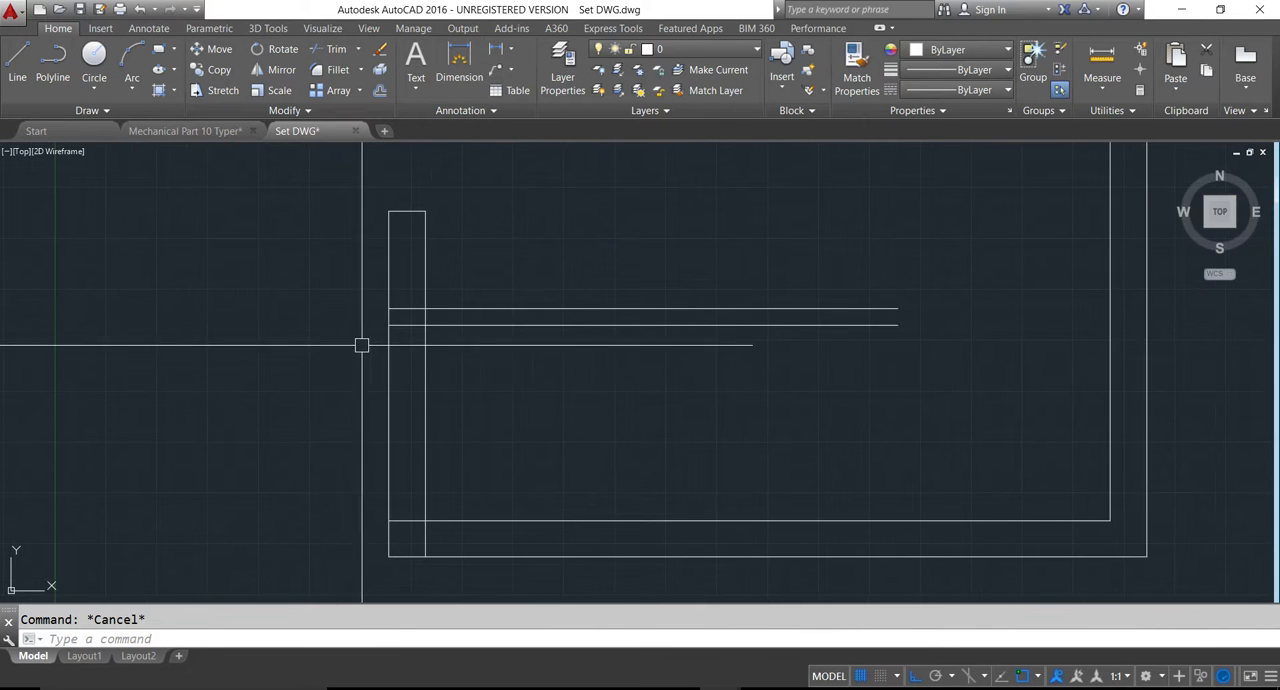
scroll(402, 346, "down", 4)
scroll(402, 346, "down", 3)
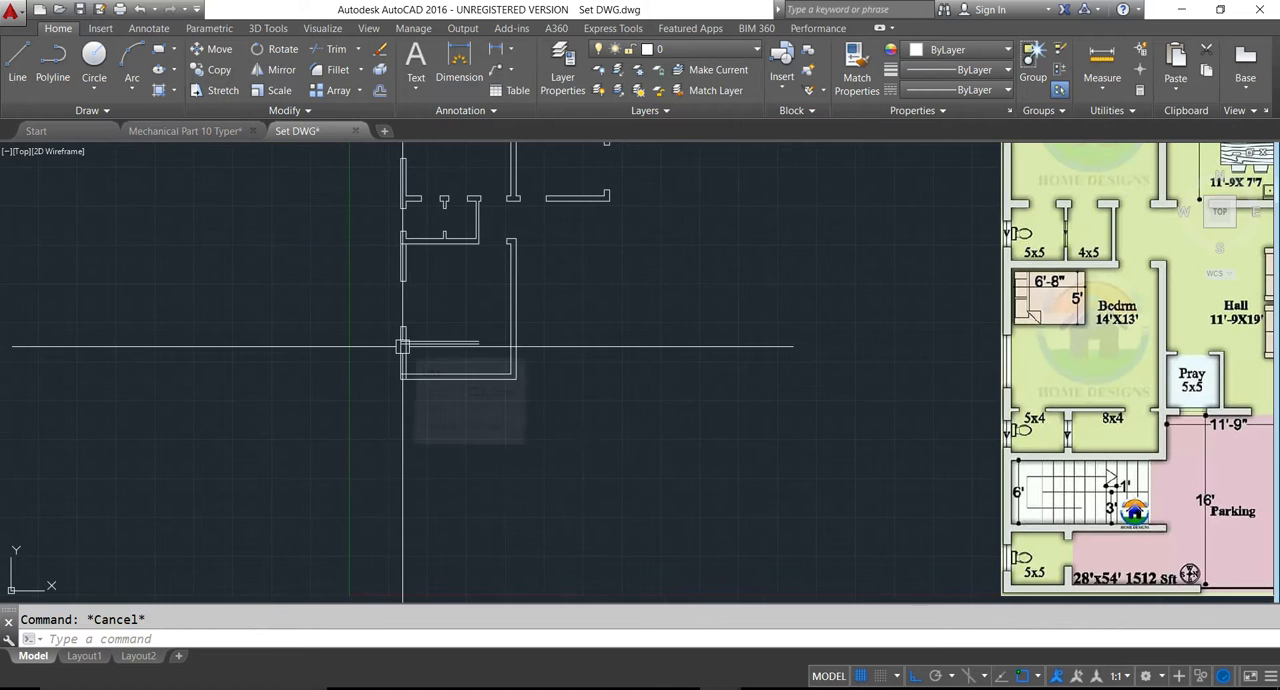
scroll(397, 357, "up", 3)
scroll(398, 357, "down", 3)
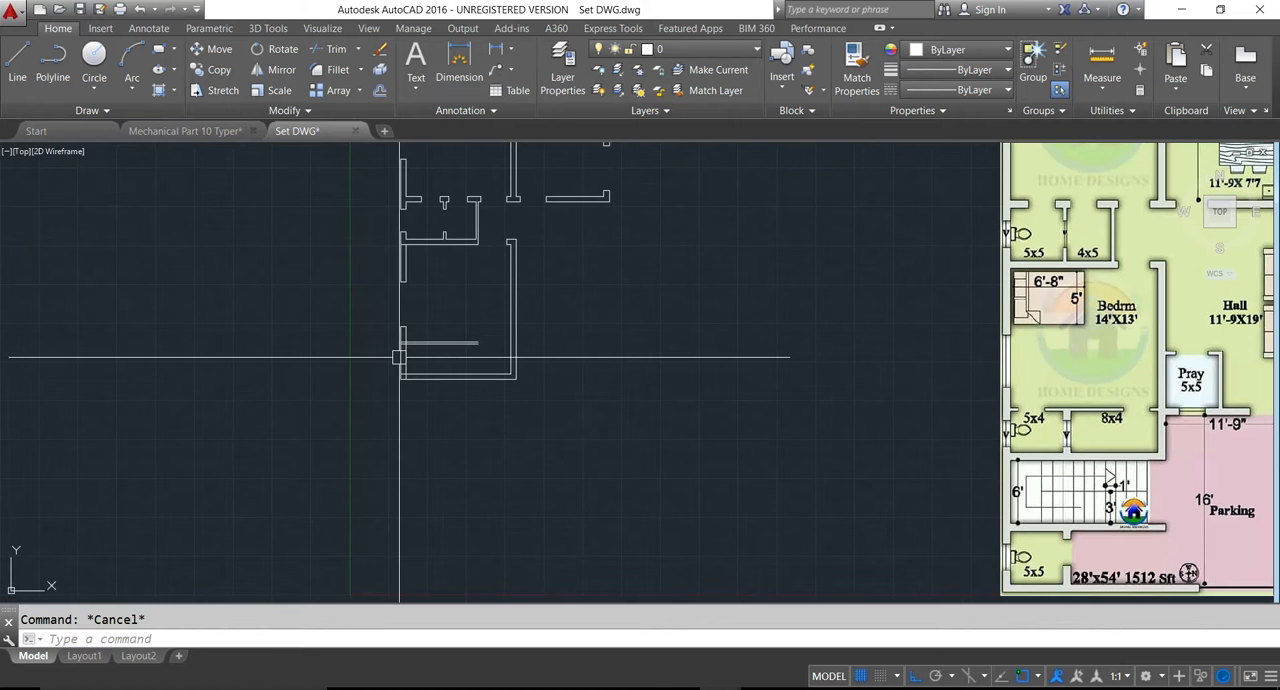
type("o")
key("Return")
type("6")
key("Return")
scroll(408, 362, "up", 3)
left_click(399, 346)
key("Escape")
- Offset the inner line of the left wall 5' to the right to set the width of the 5x4 toilet
scroll(432, 343, "down", 3)
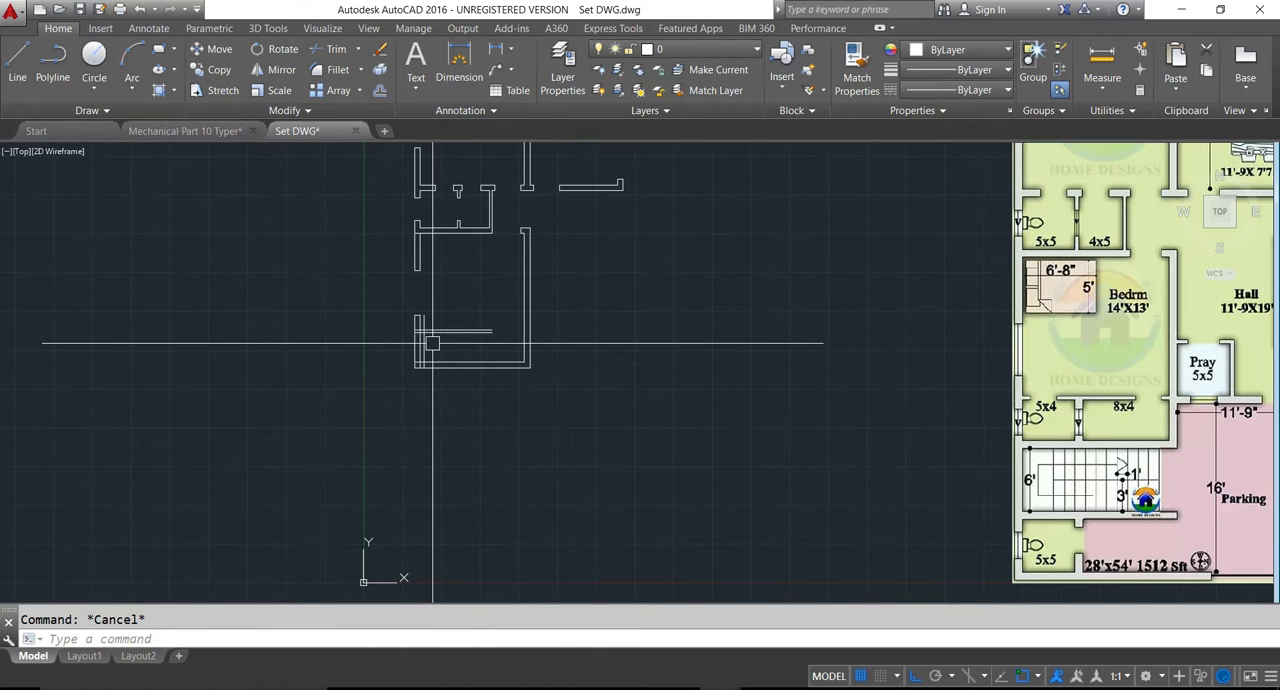
key("Return")
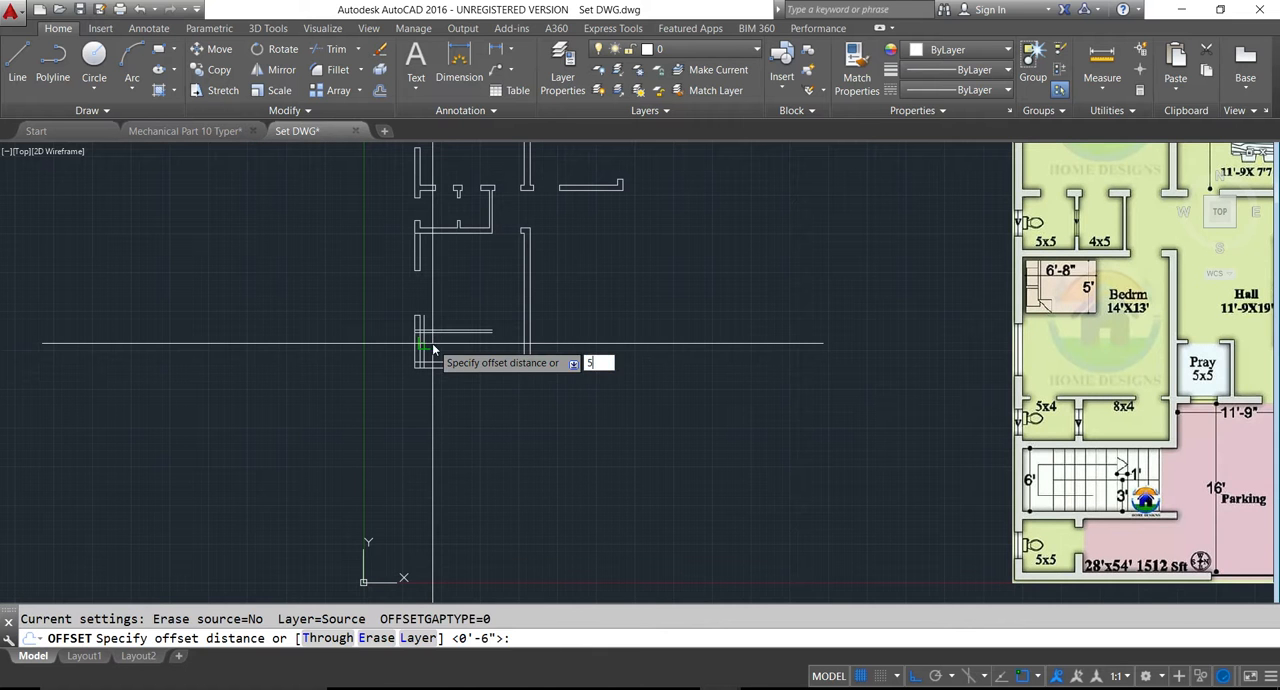
key("Return")
scroll(432, 343, "up", 3)
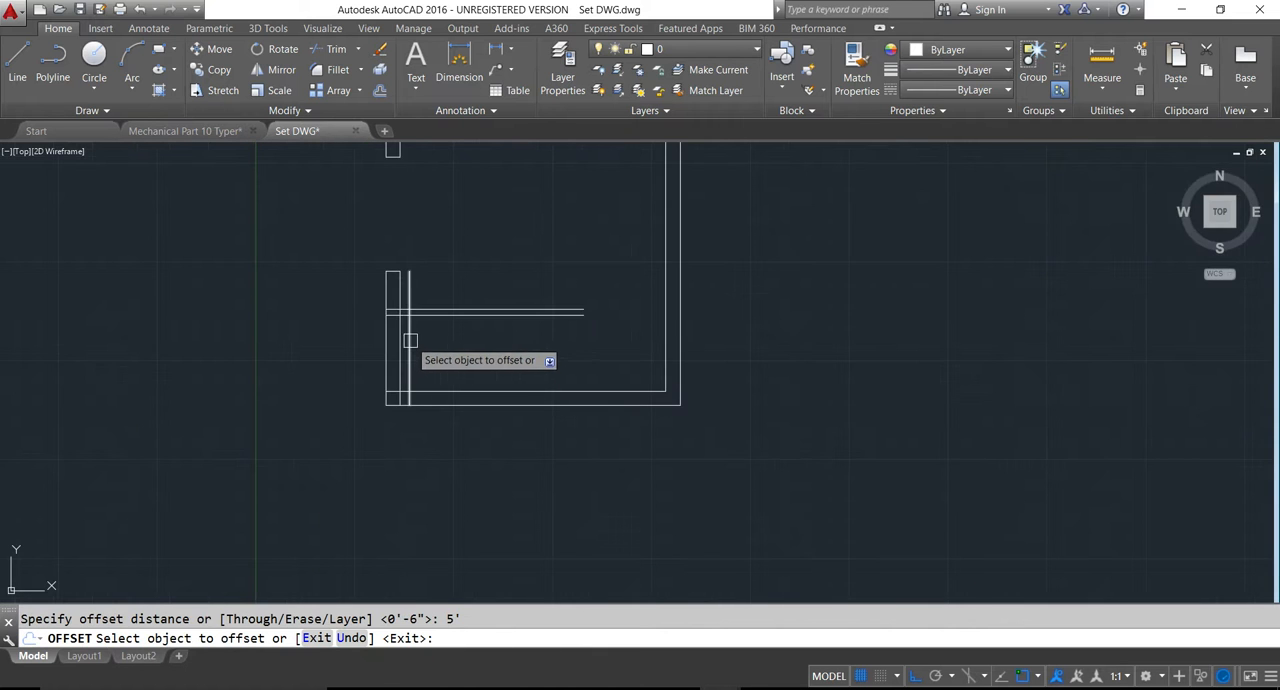
left_click(399, 338)
left_click(471, 349)
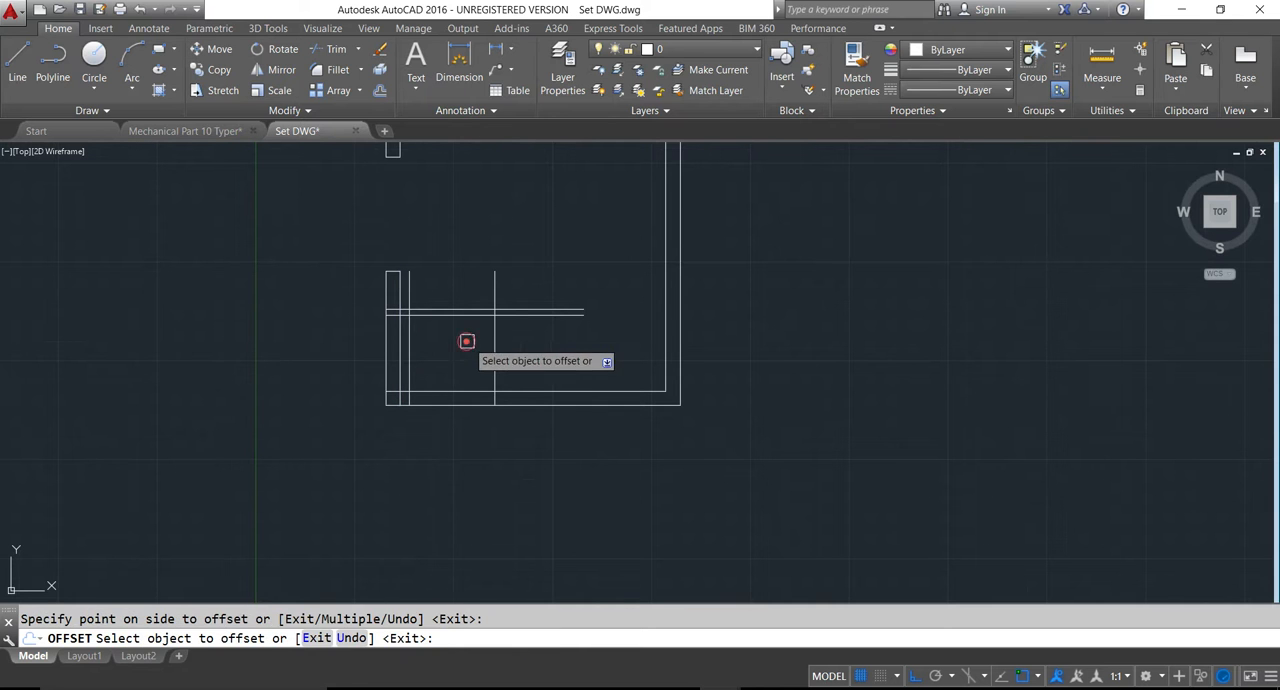
key("Escape")
scroll(474, 350, "down", 3)
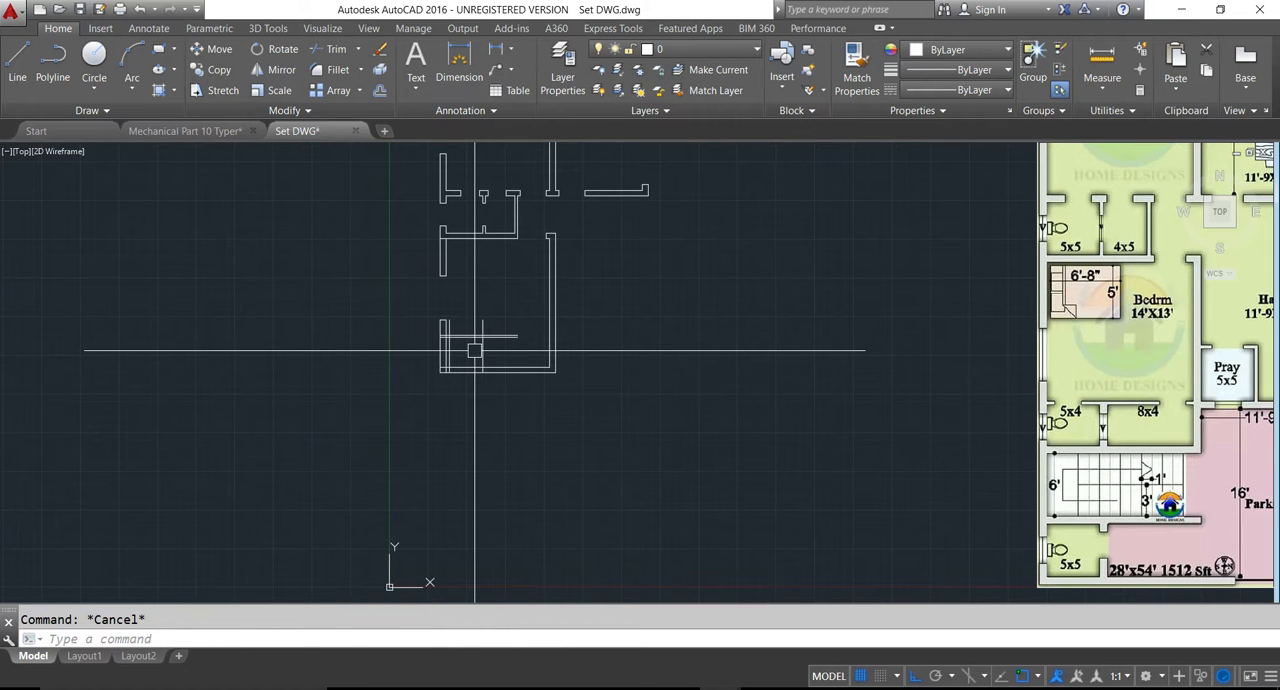
- Offset the 5x4 toilet's new right wall line 9" to the right to give the wall its thickness
key("Return")
type("9")
key("Return")
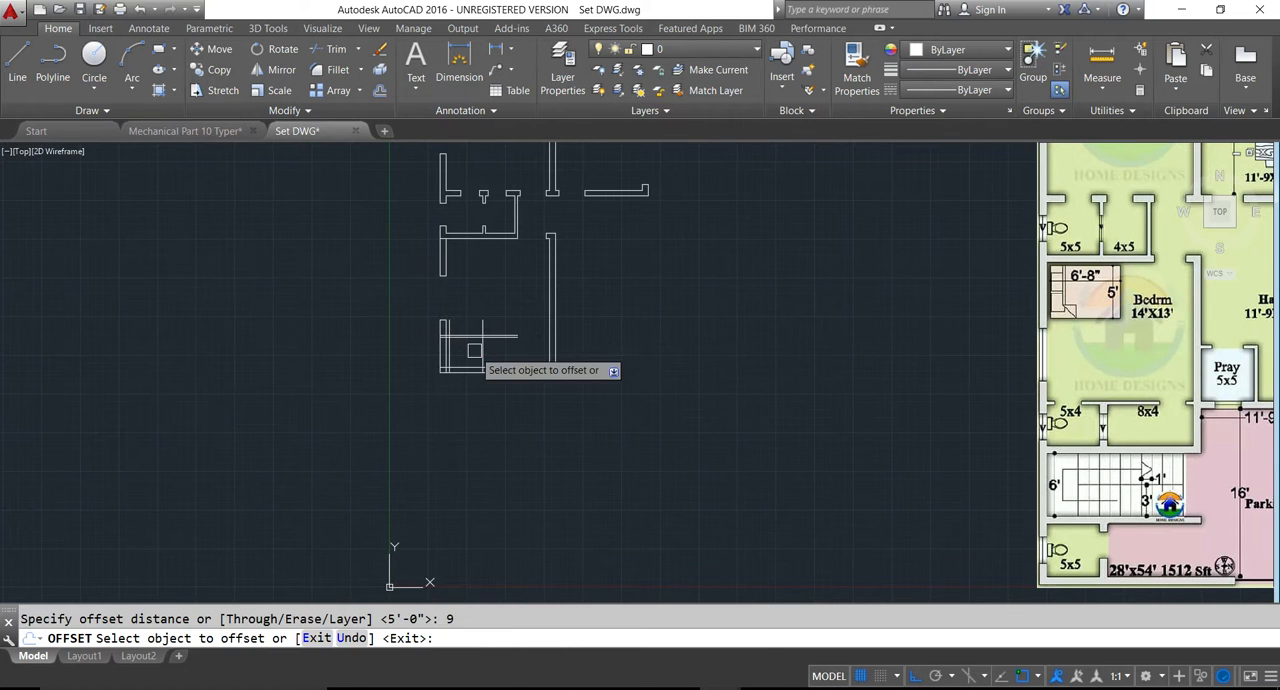
left_click(482, 348)
left_click(530, 352)
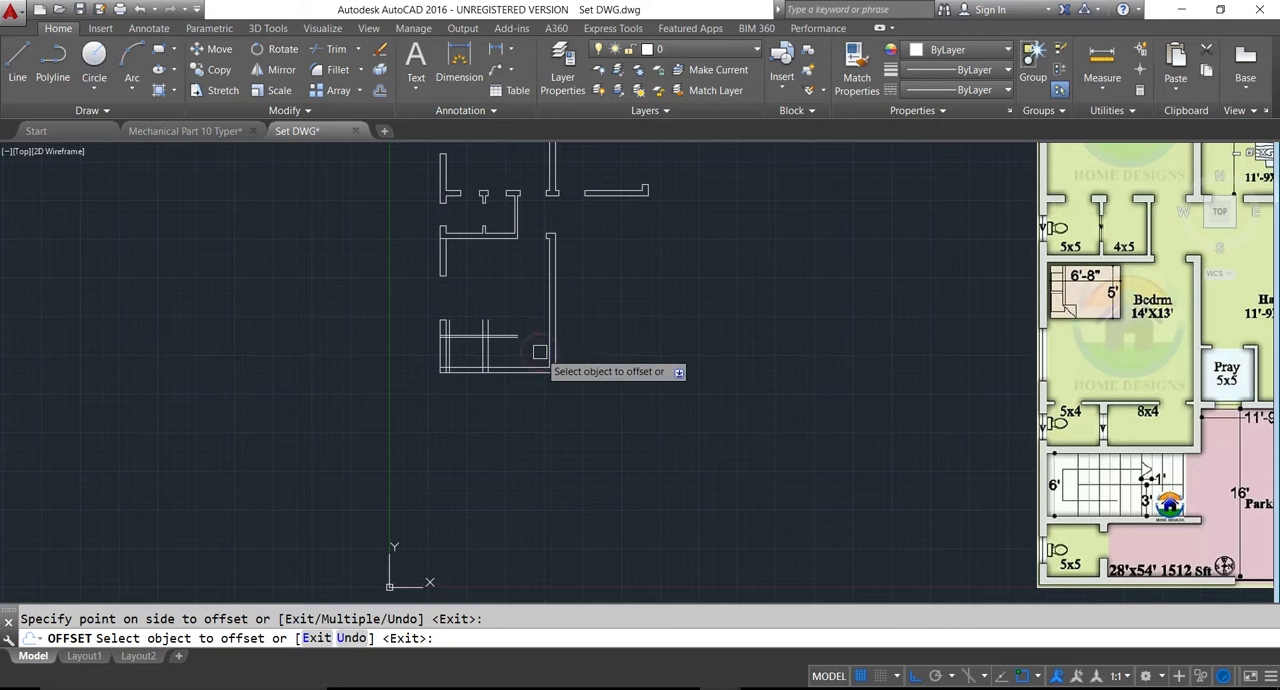
key("Escape")
scroll(494, 345, "up", 2)
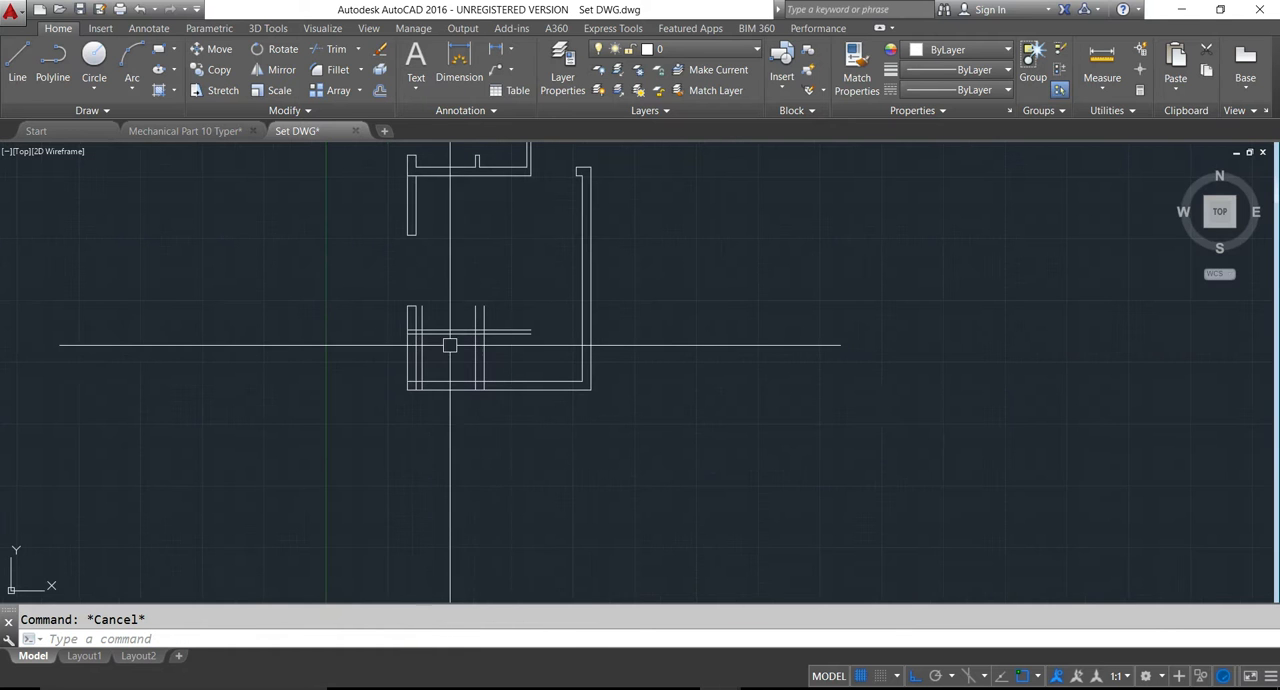
scroll(432, 350, "down", 2)
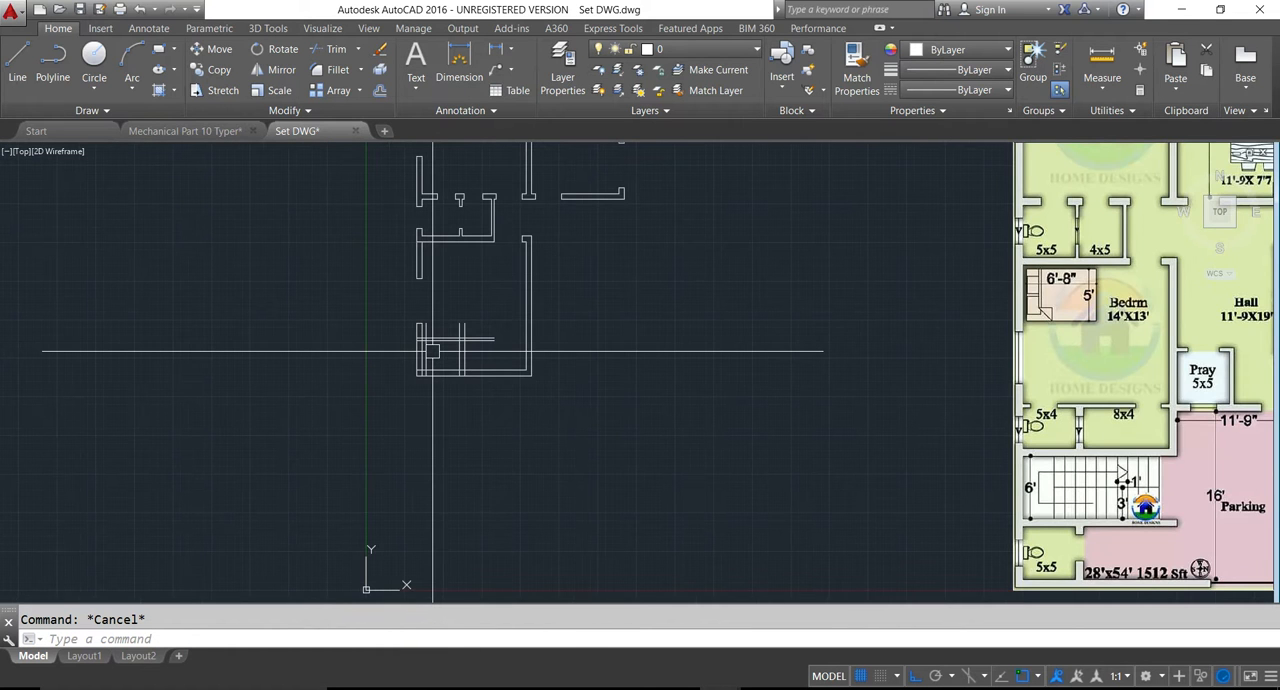
- Offset the toilet door's near edge line 2.5' to the right to mark the door's far edge
key("Return")
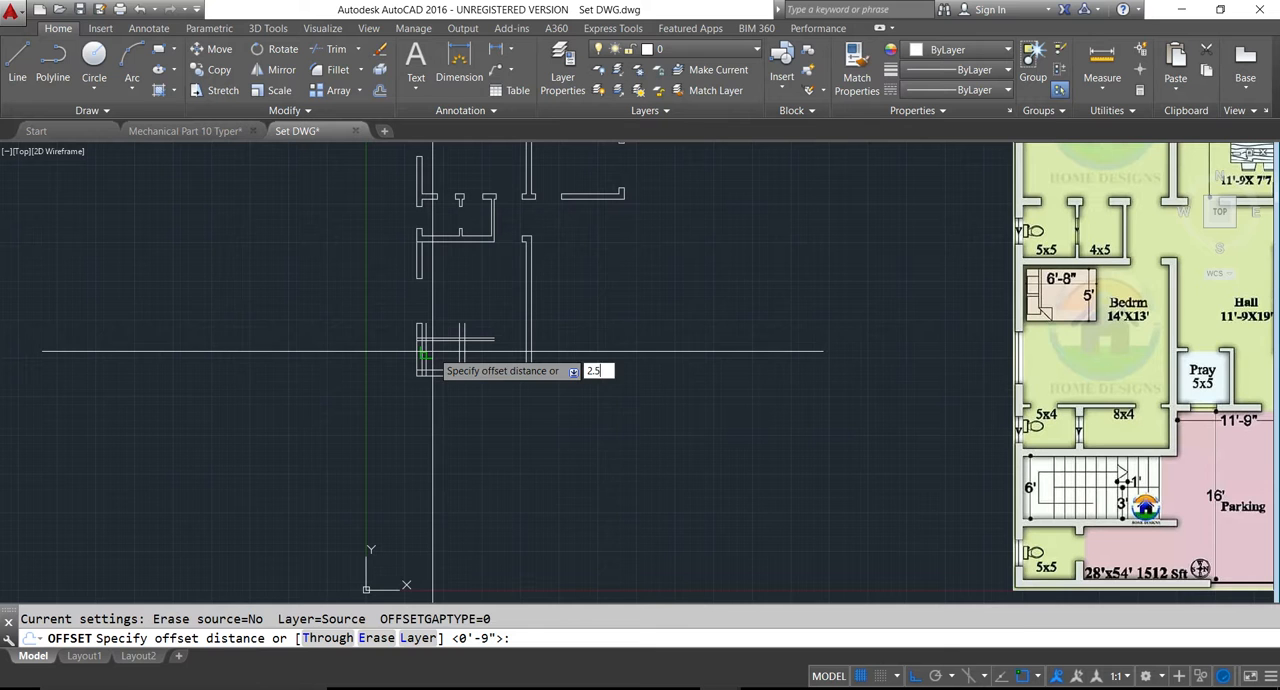
type("2.5'")
key("Return")
scroll(432, 350, "up", 3)
left_click(420, 343)
left_click(457, 340)
key("Escape")
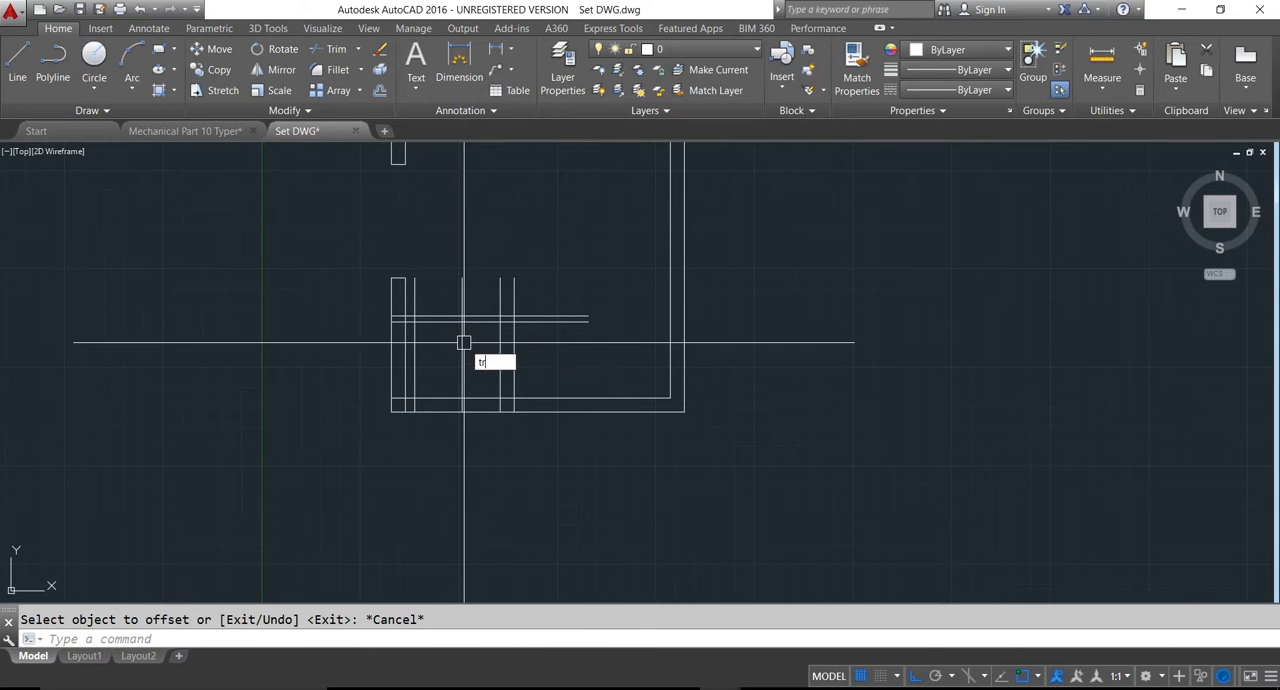
- Trim the door's near edge line above and below the partition and clear the partition lines across the 5x4 toilet's door opening
type("tr")
key("Return")
key("Return")
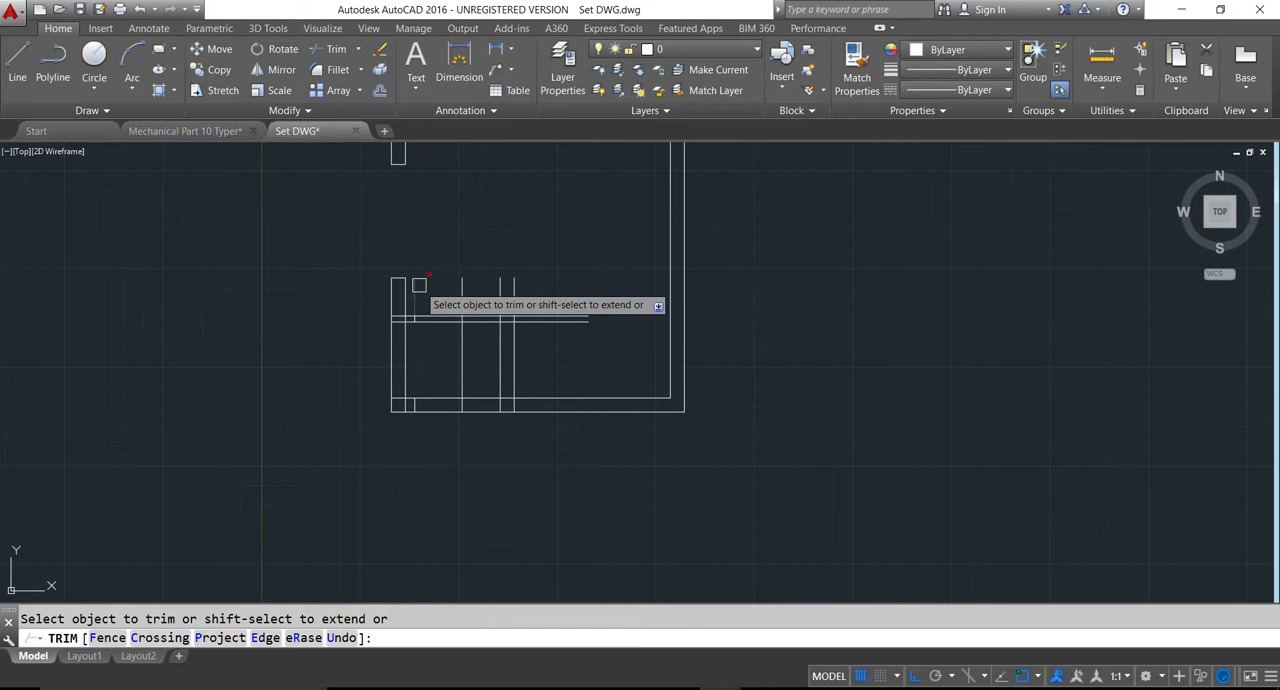
left_click(420, 286)
left_click(460, 341)
key("ctrl+z")
left_click(437, 303)
left_click(444, 323)
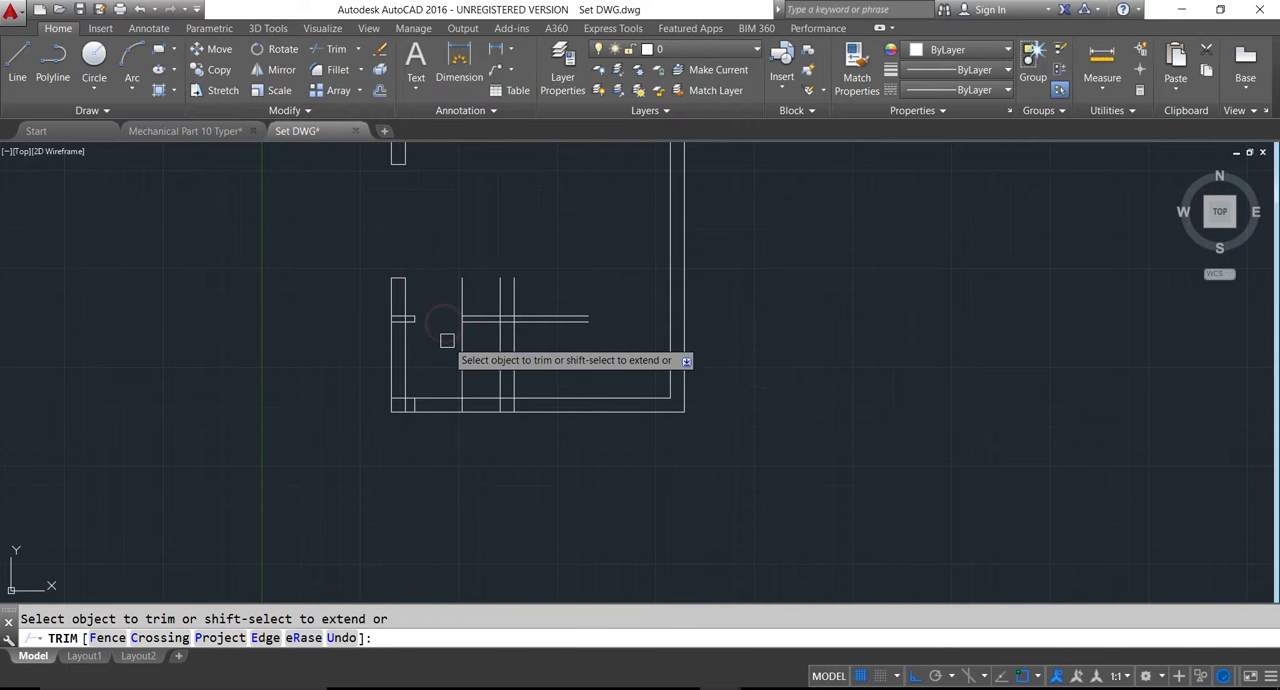
- Trim the door's far edge line below the partition and cut off the line ends projecting above it
scroll(474, 354, "down", 2)
left_click(460, 353)
left_click(481, 317)
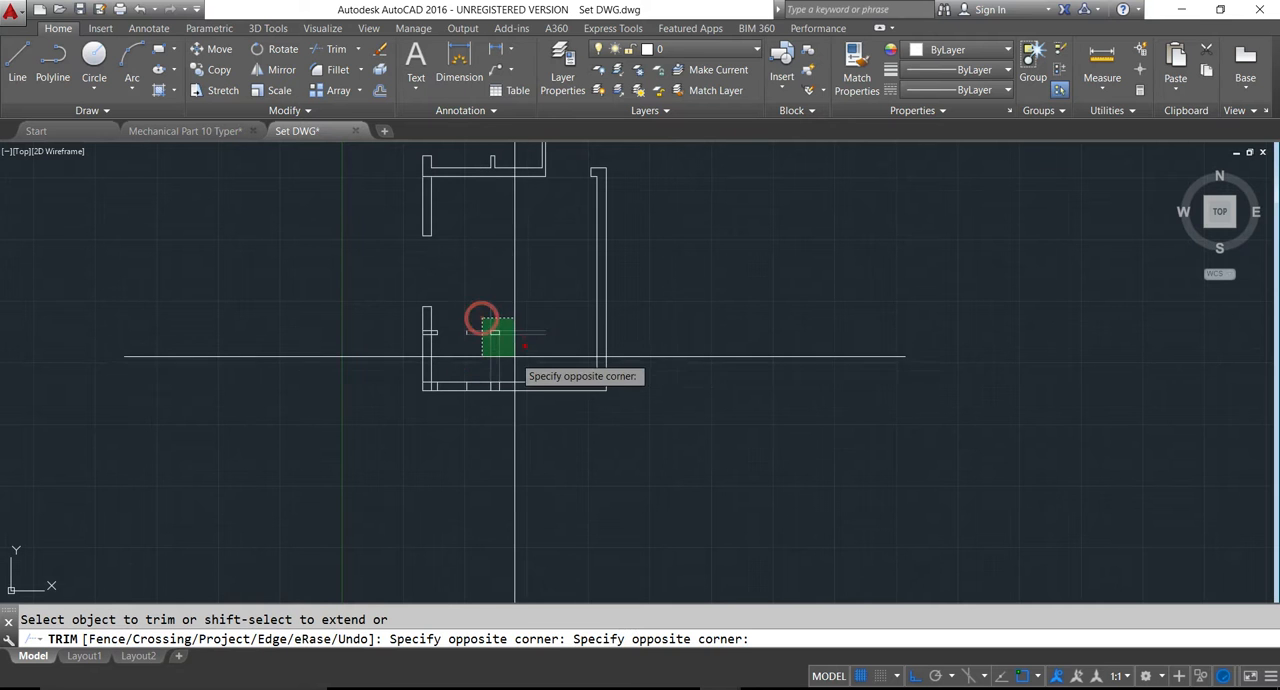
left_click(499, 312)
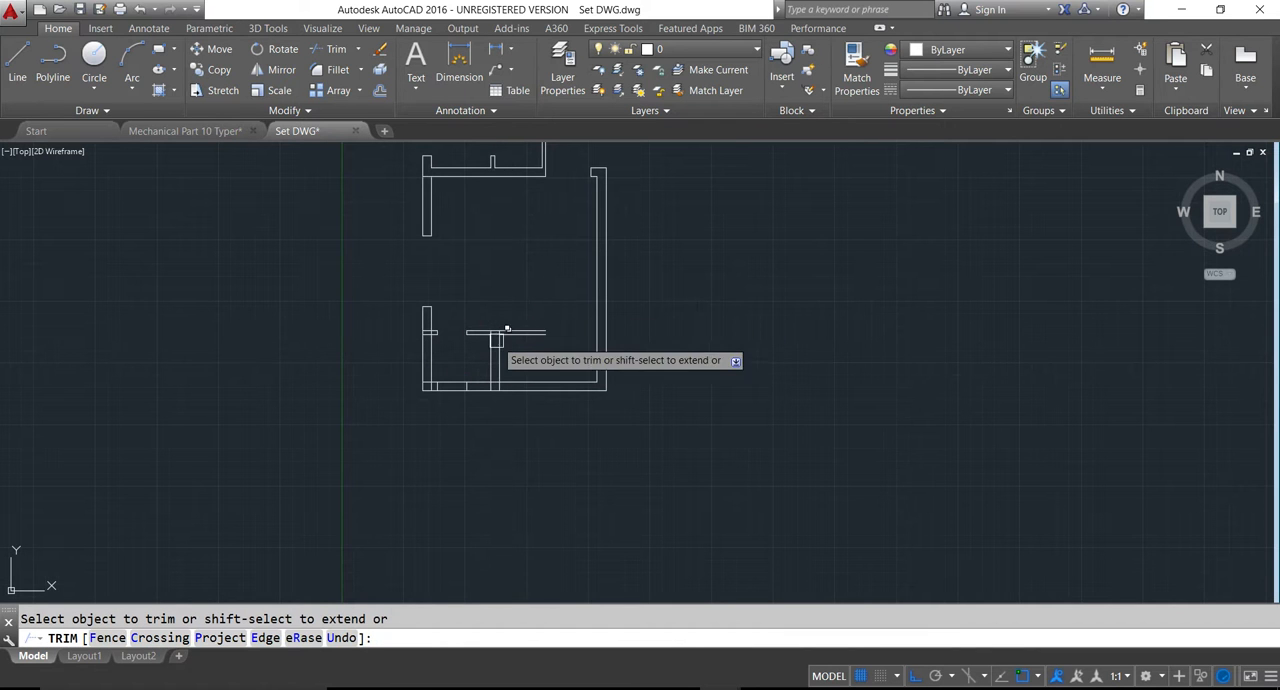
- Trim the line stubs inside the left wall where the partition wall and the bottom wall meet it
scroll(420, 342, "up", 6)
left_click(454, 304)
left_click(466, 309)
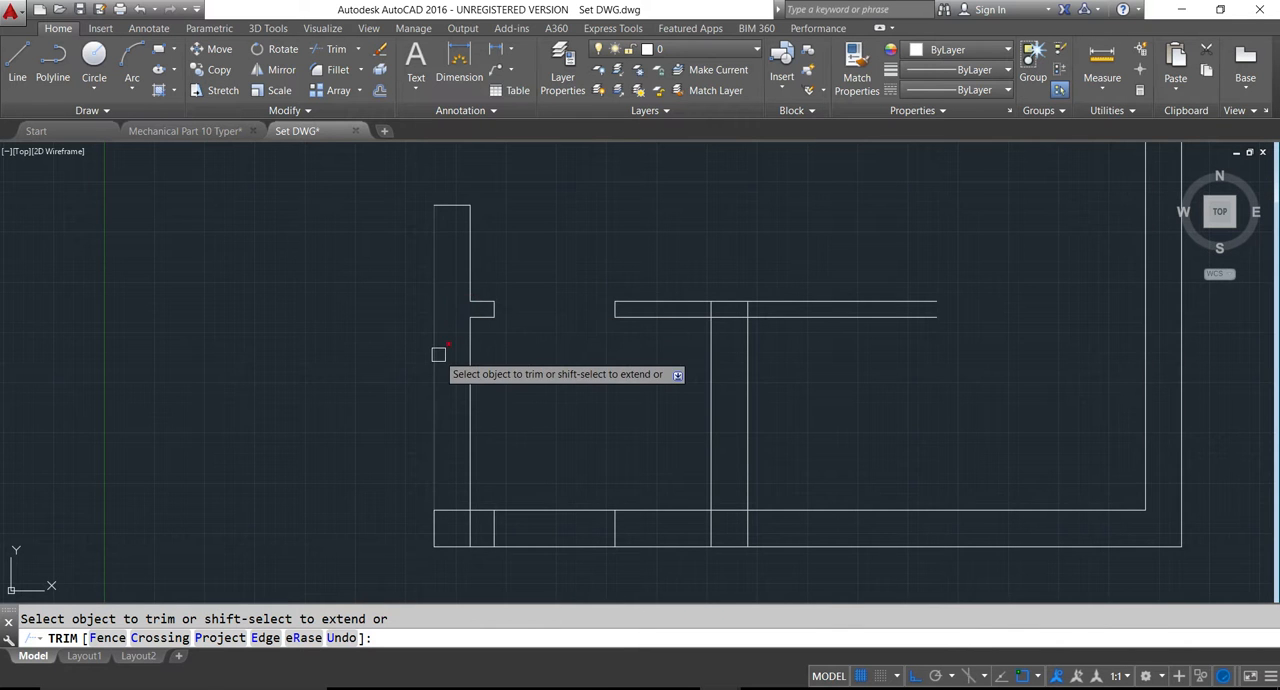
scroll(438, 354, "down", 4)
scroll(414, 391, "up", 4)
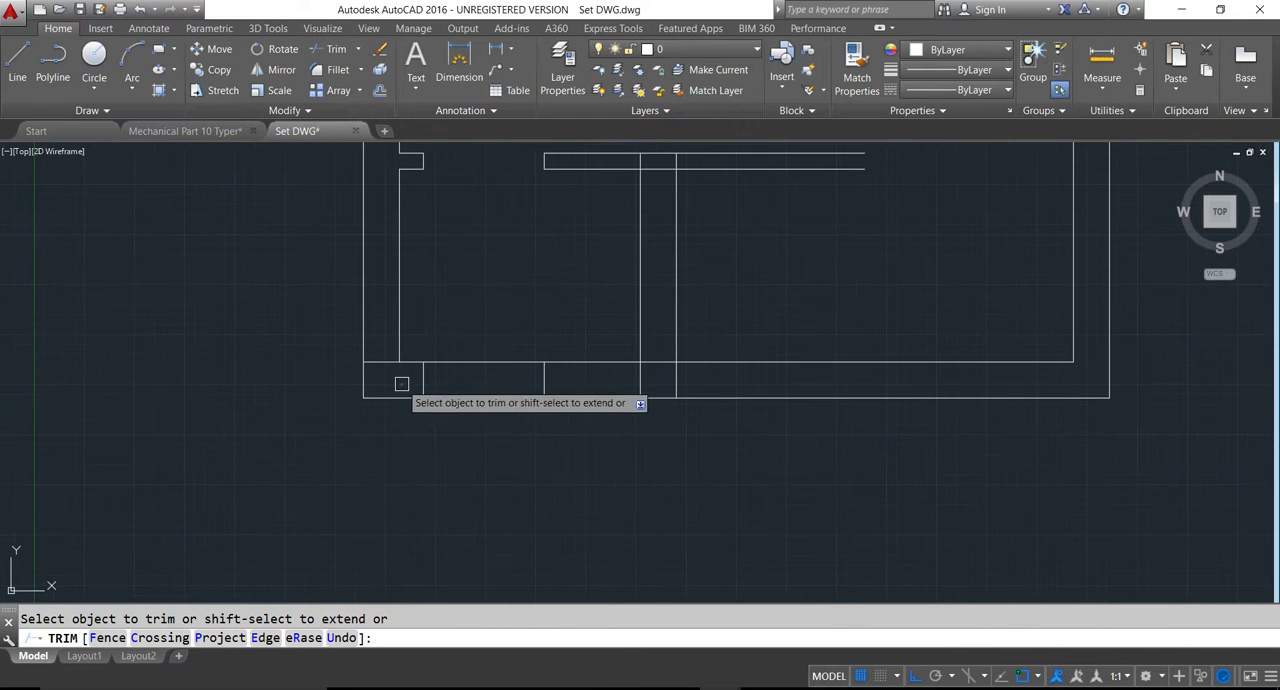
left_click(392, 364)
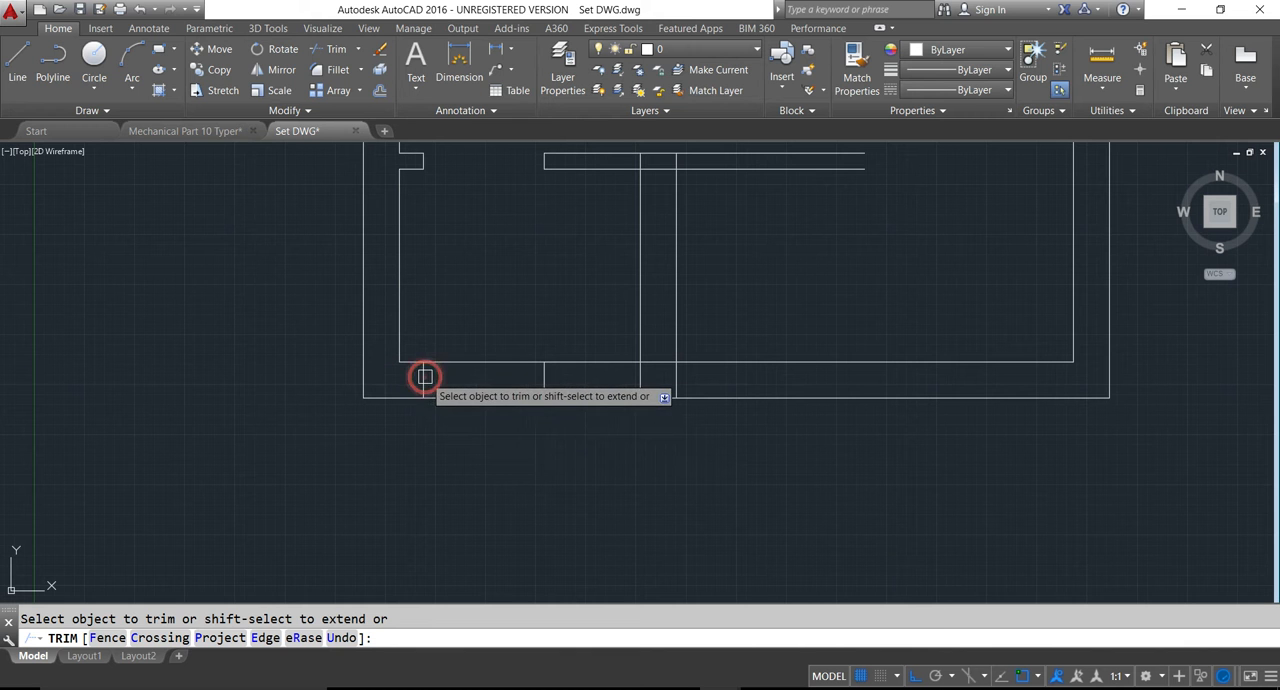
- Delete the two leftover door edge pieces inside the bottom wall and save the drawing
key("Escape")
left_click(424, 377)
key("Delete")
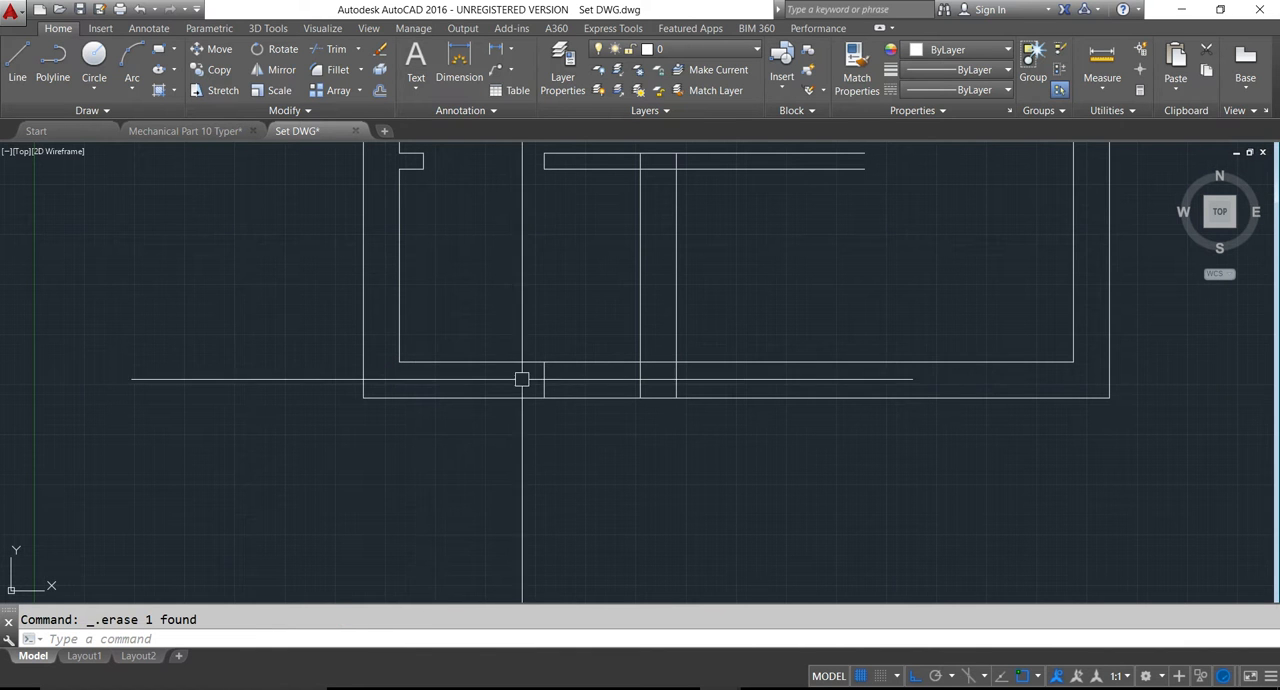
left_click(537, 378)
key("Escape")
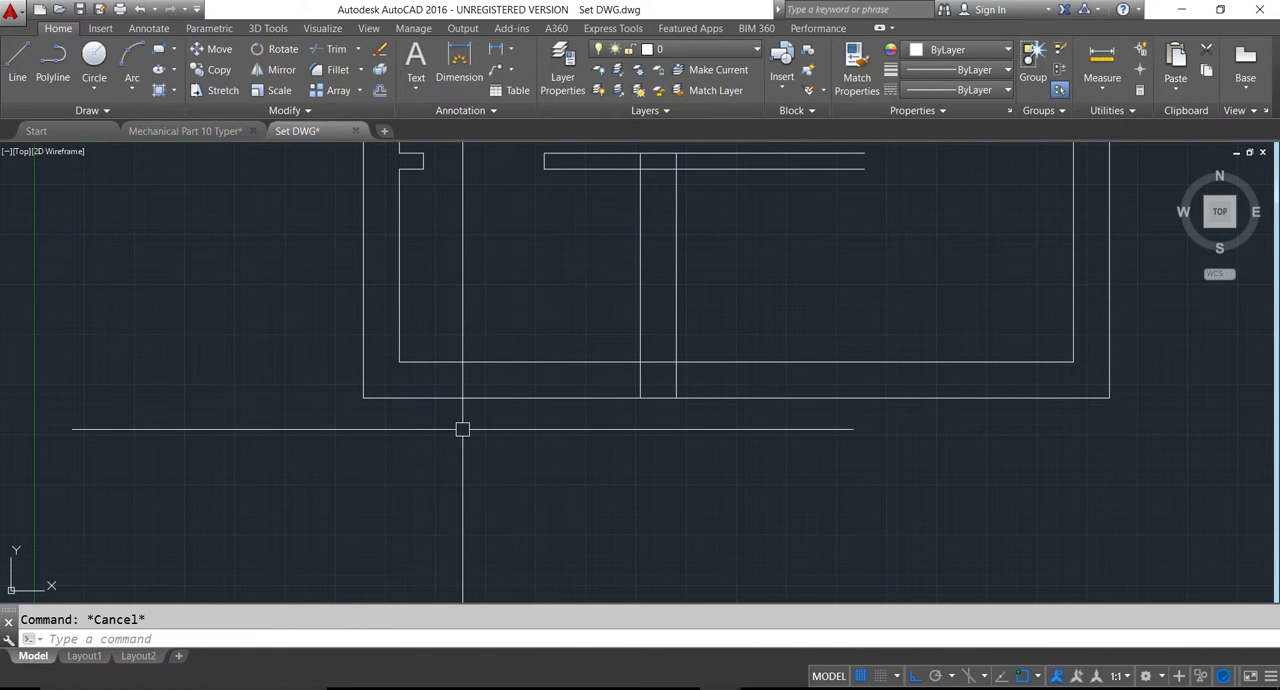
key("ctrl+s")
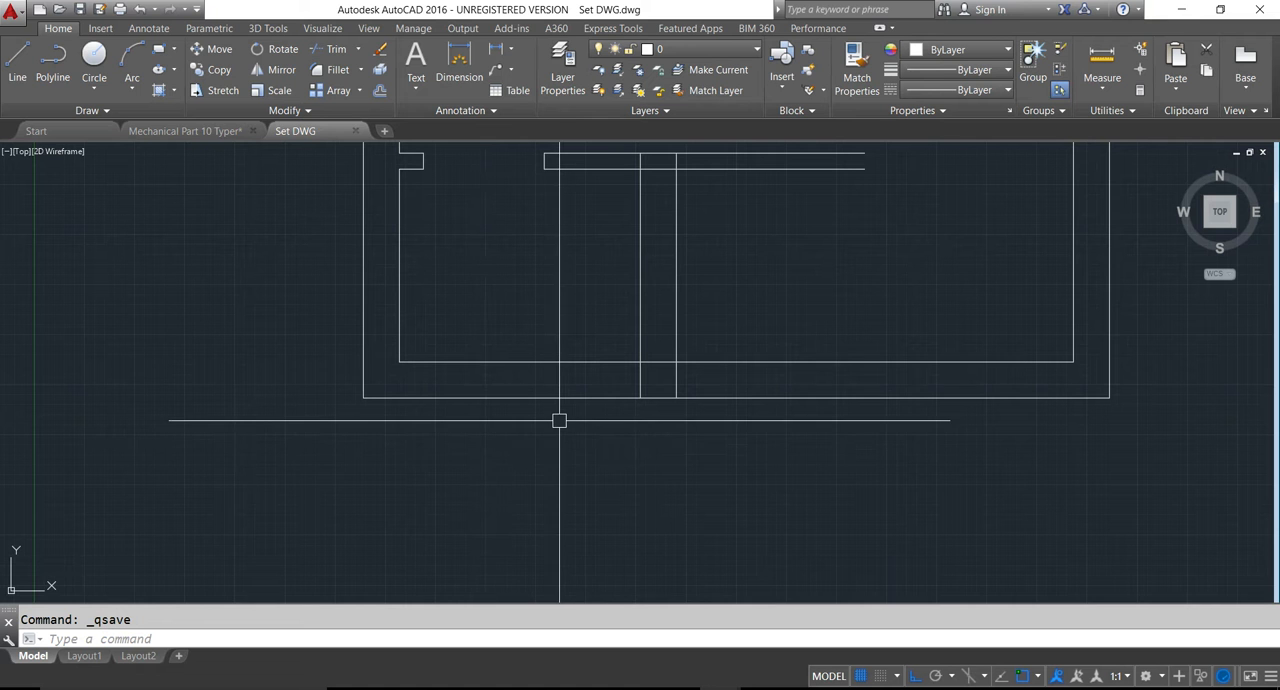
- Trim the junction where the 5x4 toilet's right wall meets the bottom wall
middle_click_drag(644, 405, 603, 455)
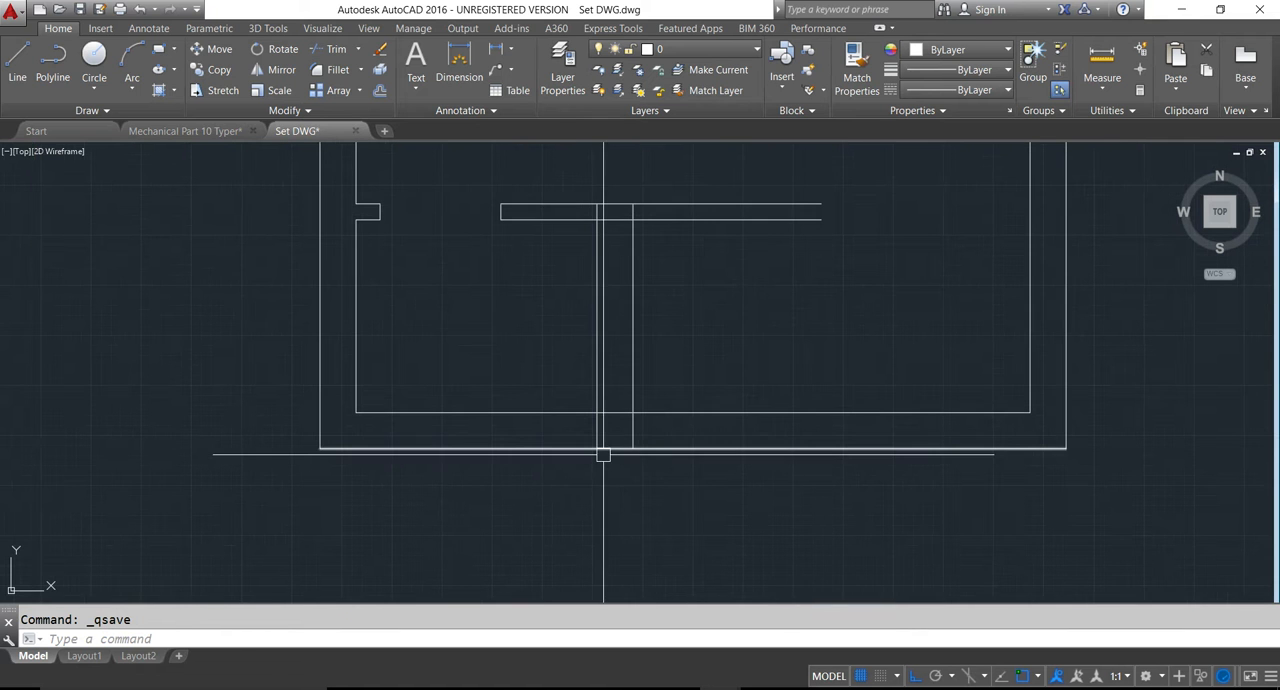
key("Return")
left_click(596, 424)
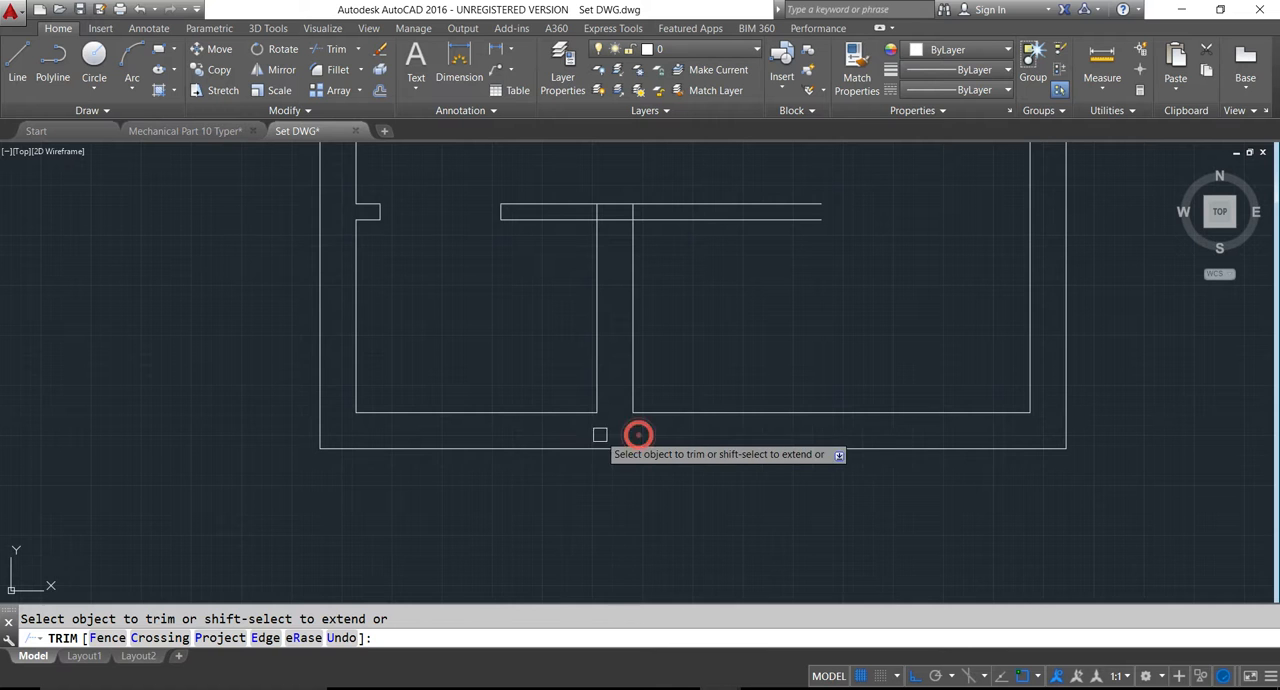
key("Escape")
- Extend both lines of the partition wall to the inner line of the bedroom's right wall
scroll(586, 283, "down", 6)
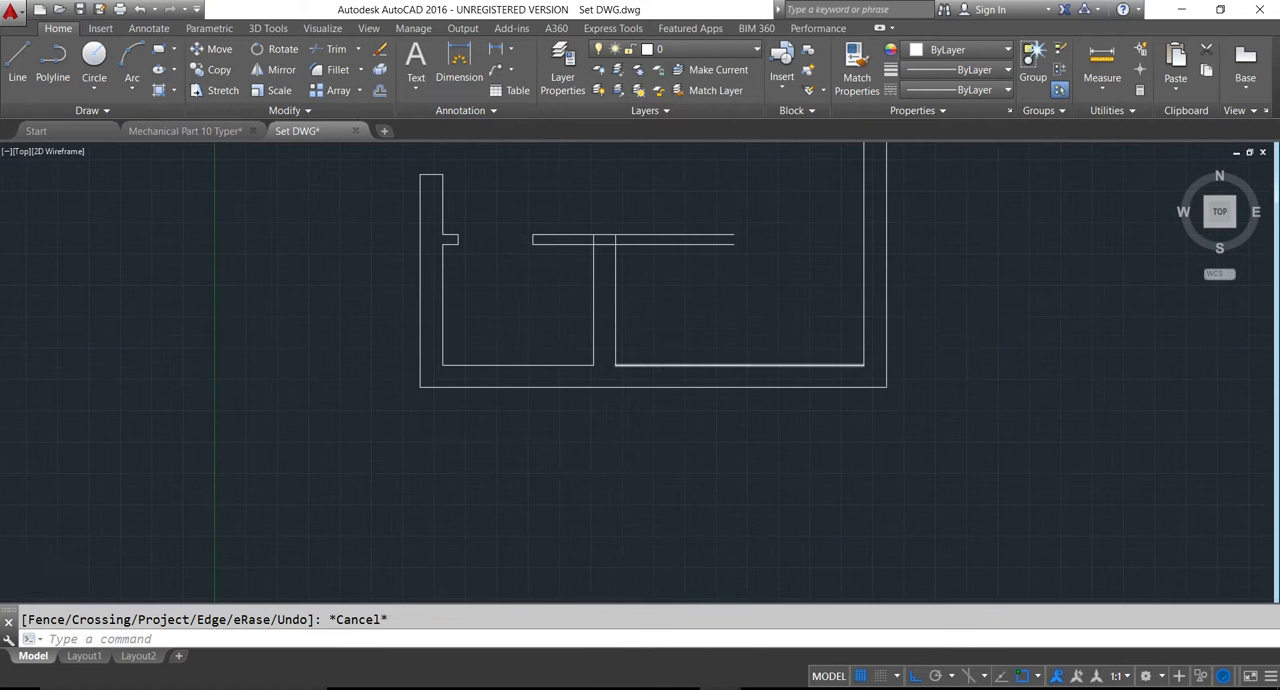
scroll(690, 420, "down", 2)
middle_click_drag(863, 449, 737, 416)
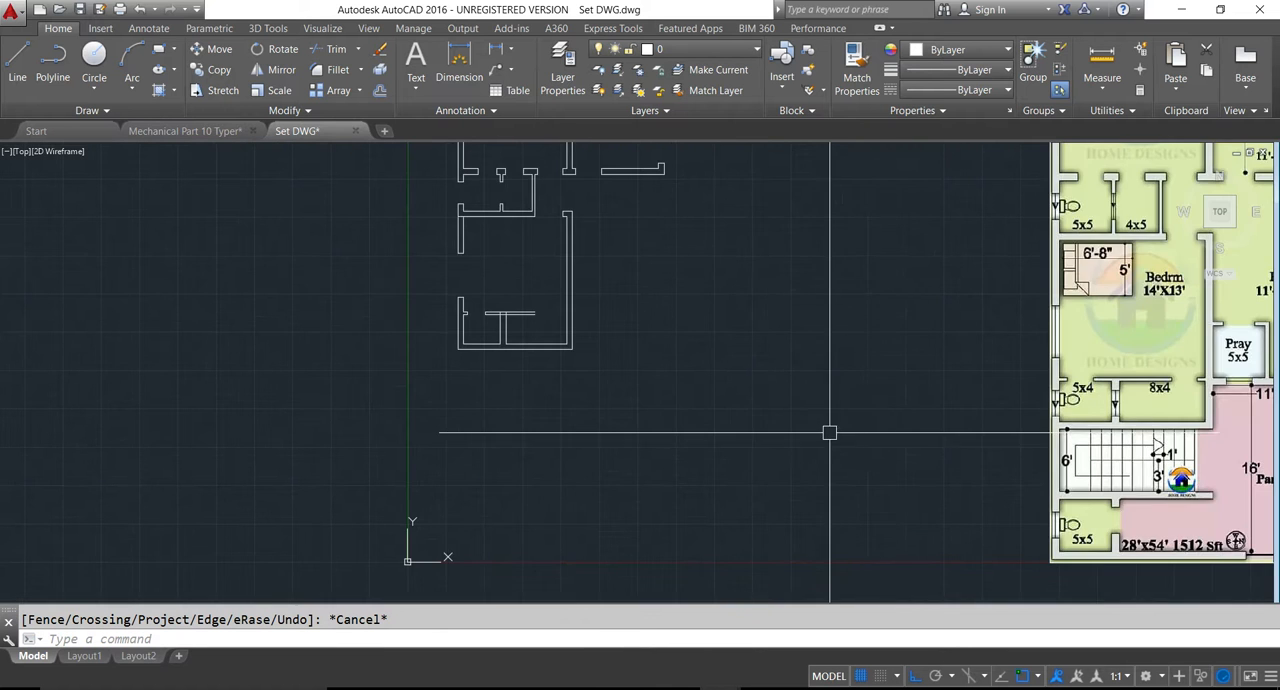
middle_click_drag(905, 425, 841, 469)
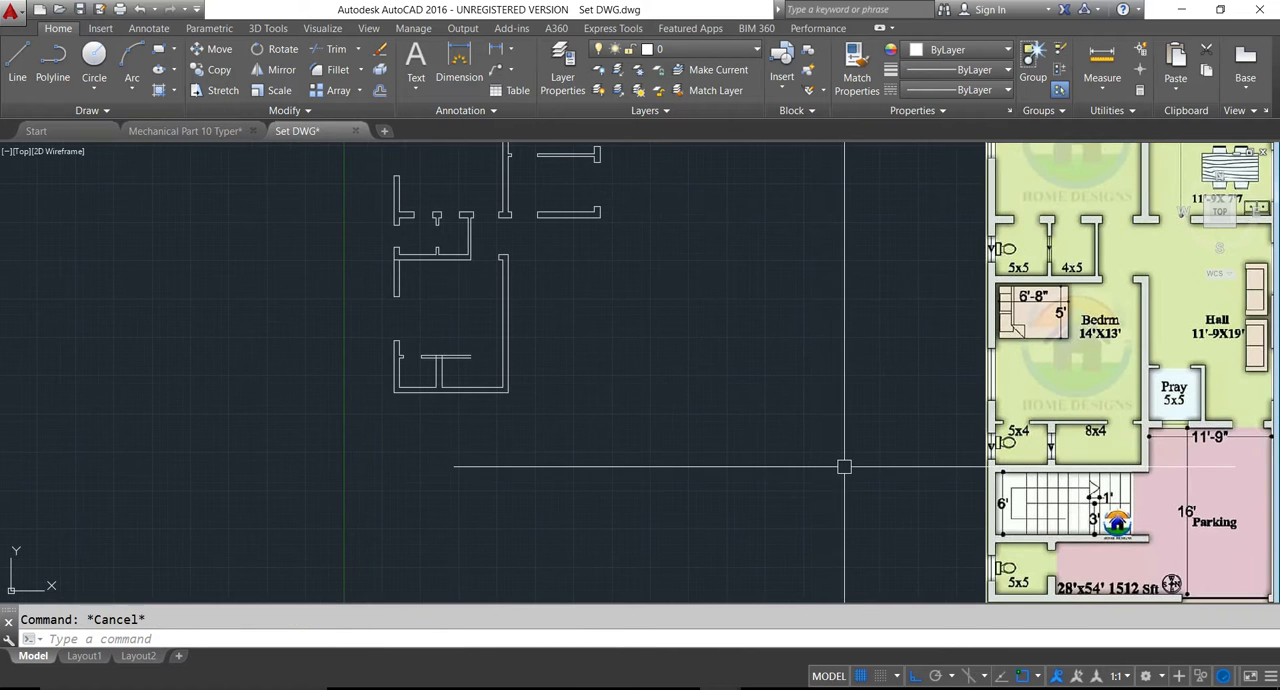
scroll(1071, 451, "up", 2)
scroll(1071, 451, "down", 2)
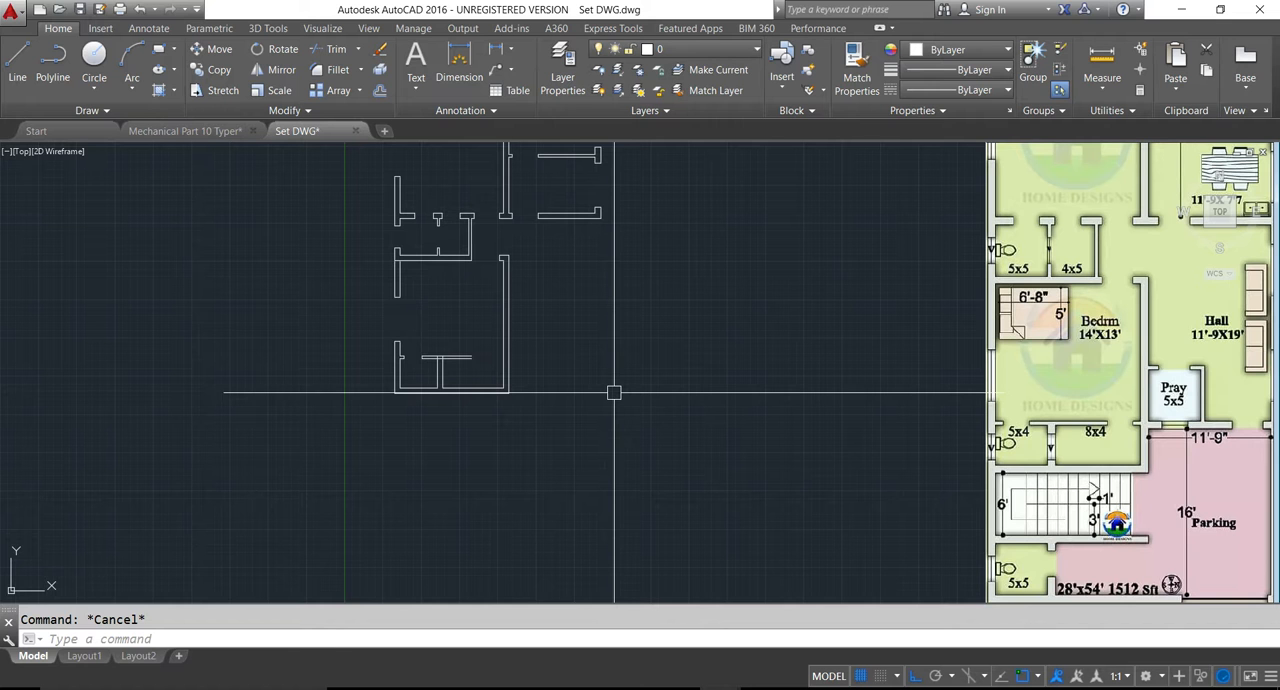
key("Return")
key("Return")
scroll(460, 362, "up", 4)
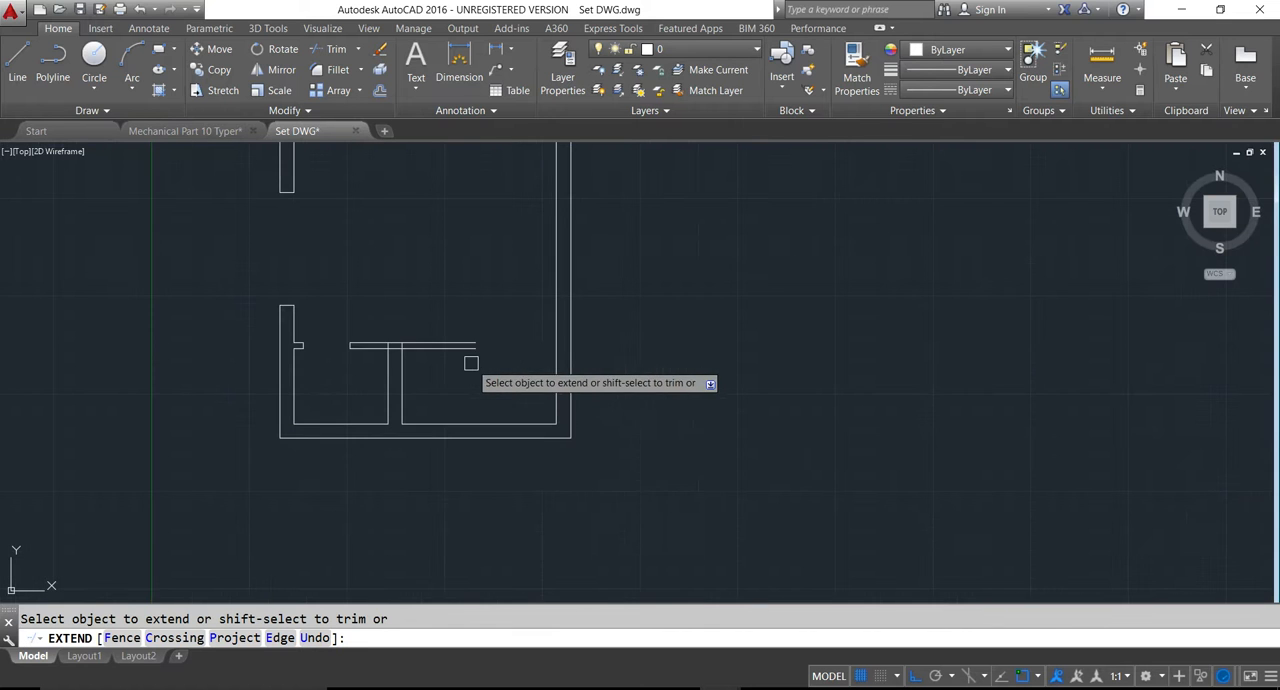
left_click(465, 344)
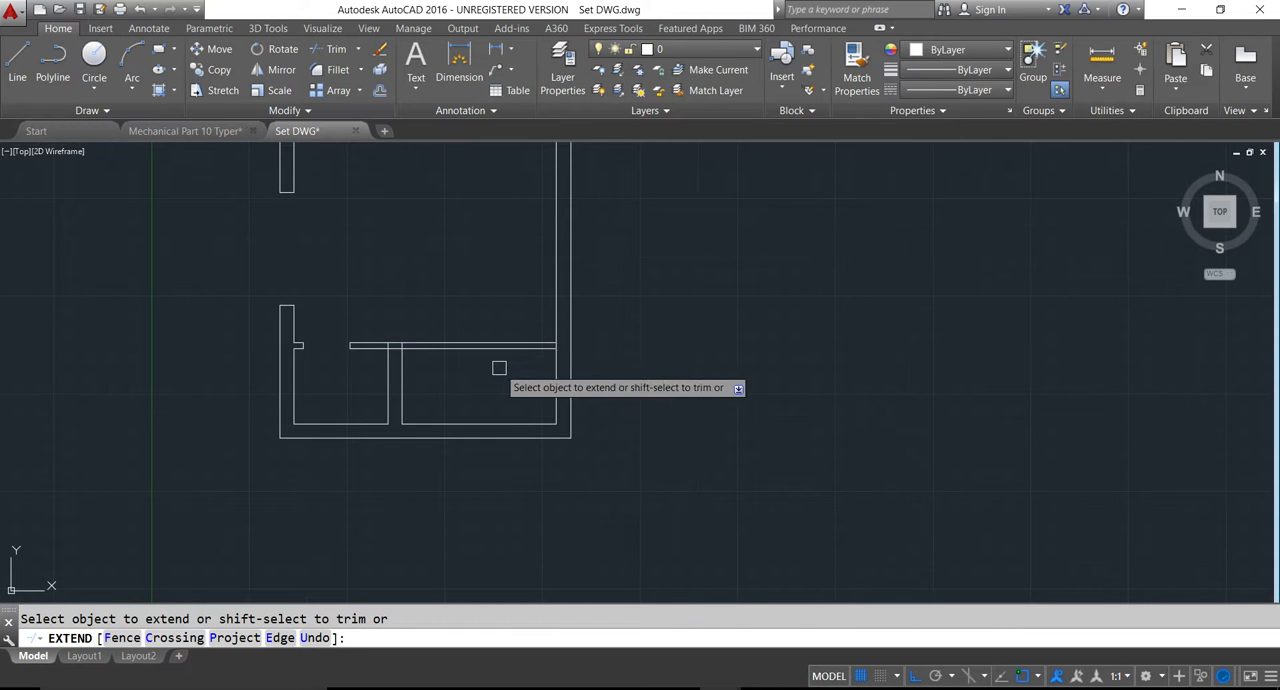
- Offset the inner line of the bedroom's right wall 6" to the left to mark the 8x4 room door's near edge
key("Escape")
type("6")
key("Return")
left_click(558, 386)
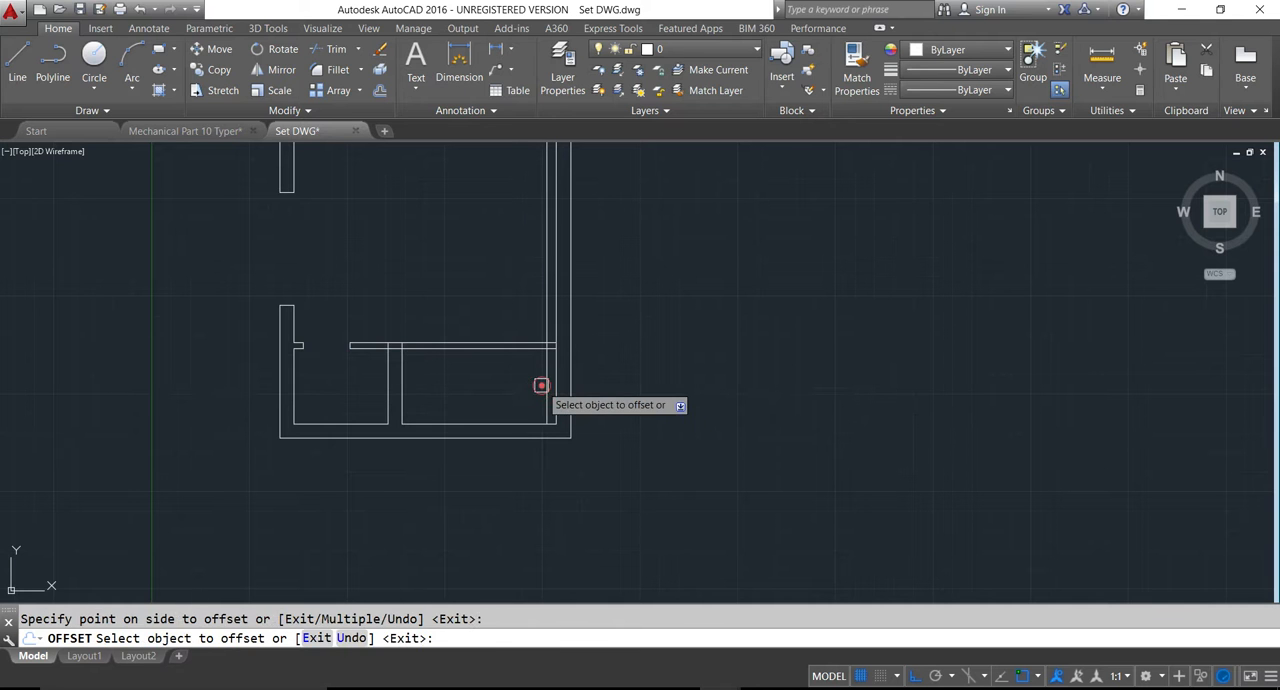
left_click(542, 384)
key("Escape")
- Trim the 8x4 room door's near edge line above and below the partition wall
type("tr")
key("Return")
key("Return")
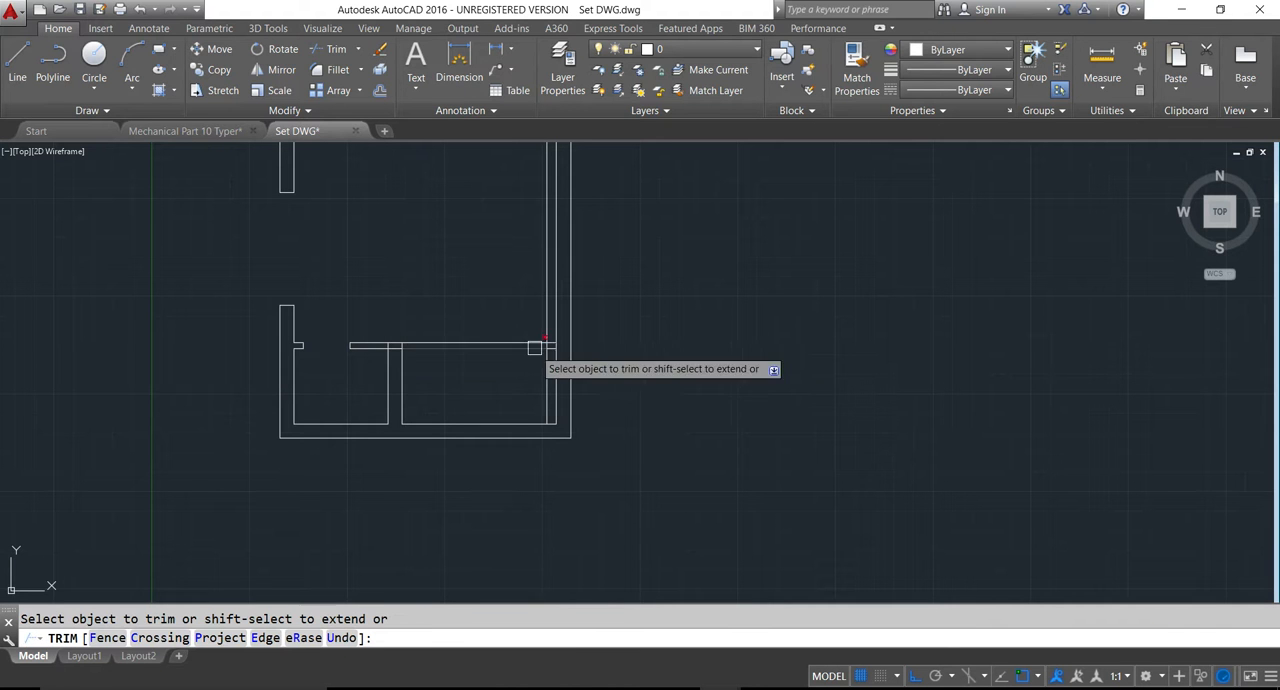
left_click(542, 320)
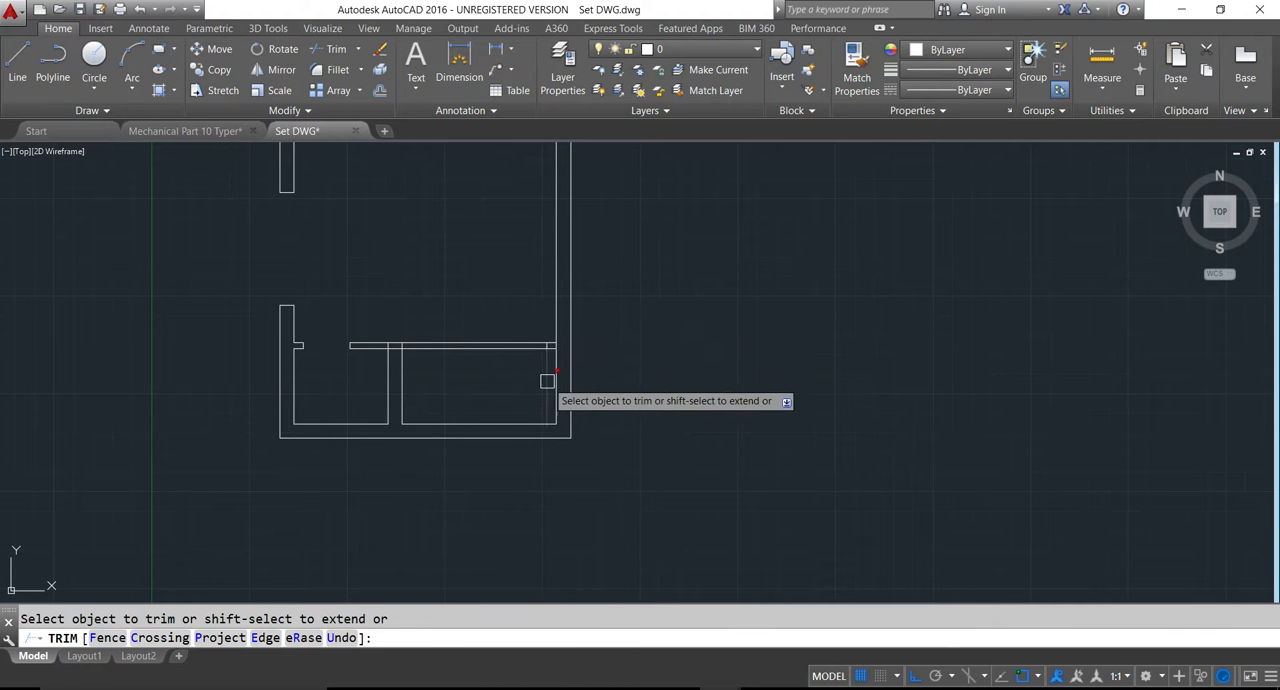
scroll(457, 377, "down", 4)
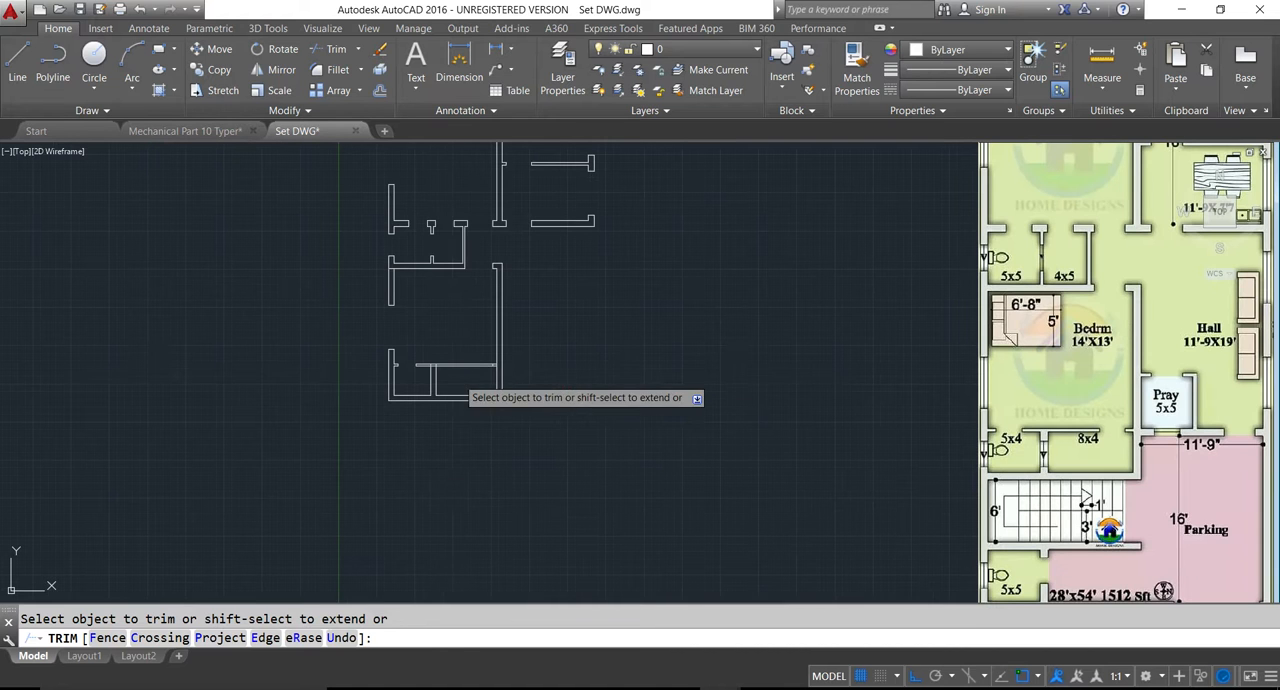
key("Escape")
- Offset the 8x4 room door's near edge line 2.5' to the left to mark the door's far edge
type("o")
key("Return")
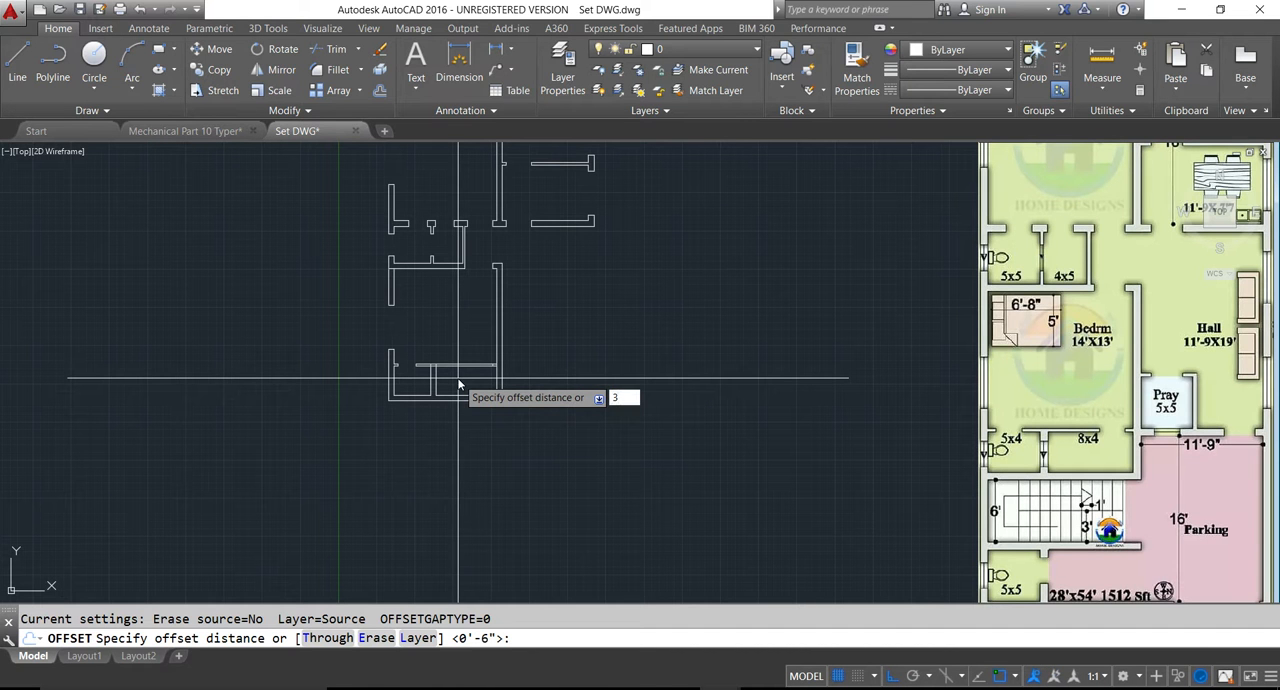
type("2.5'")
key("Return")
scroll(529, 380, "up", 5)
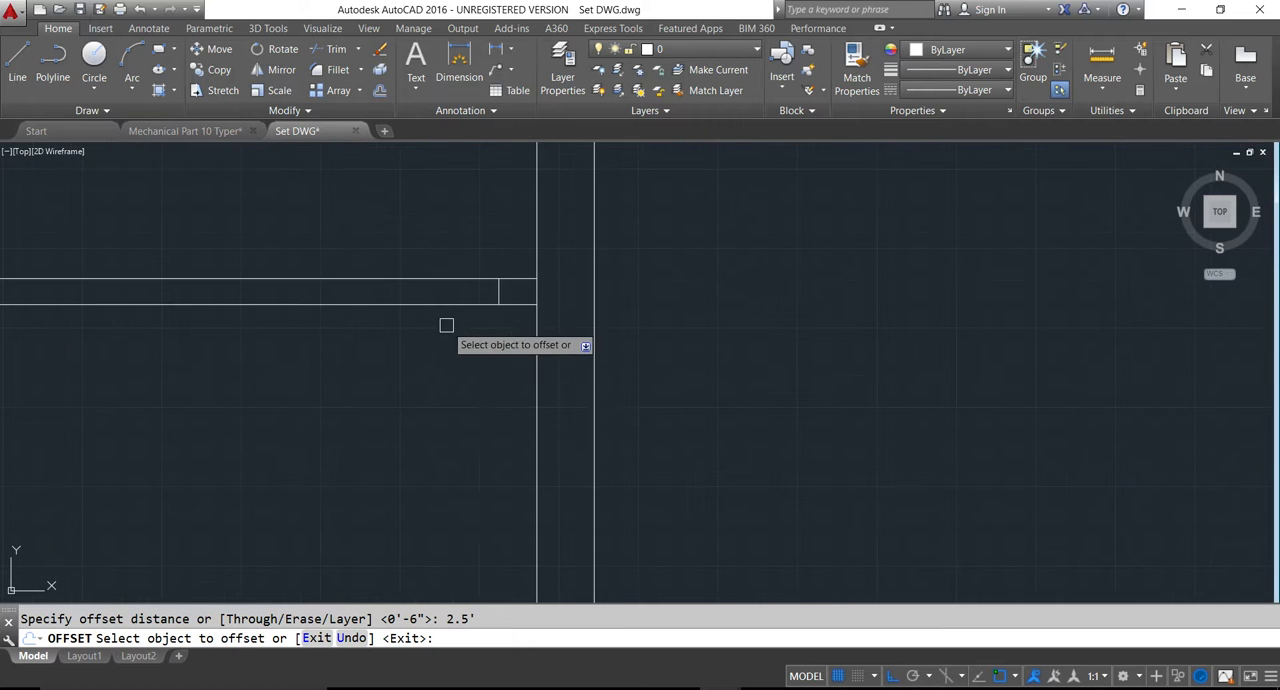
scroll(492, 296, "down", 1)
scroll(450, 292, "up", 1)
left_click(449, 292)
scroll(429, 313, "down", 3)
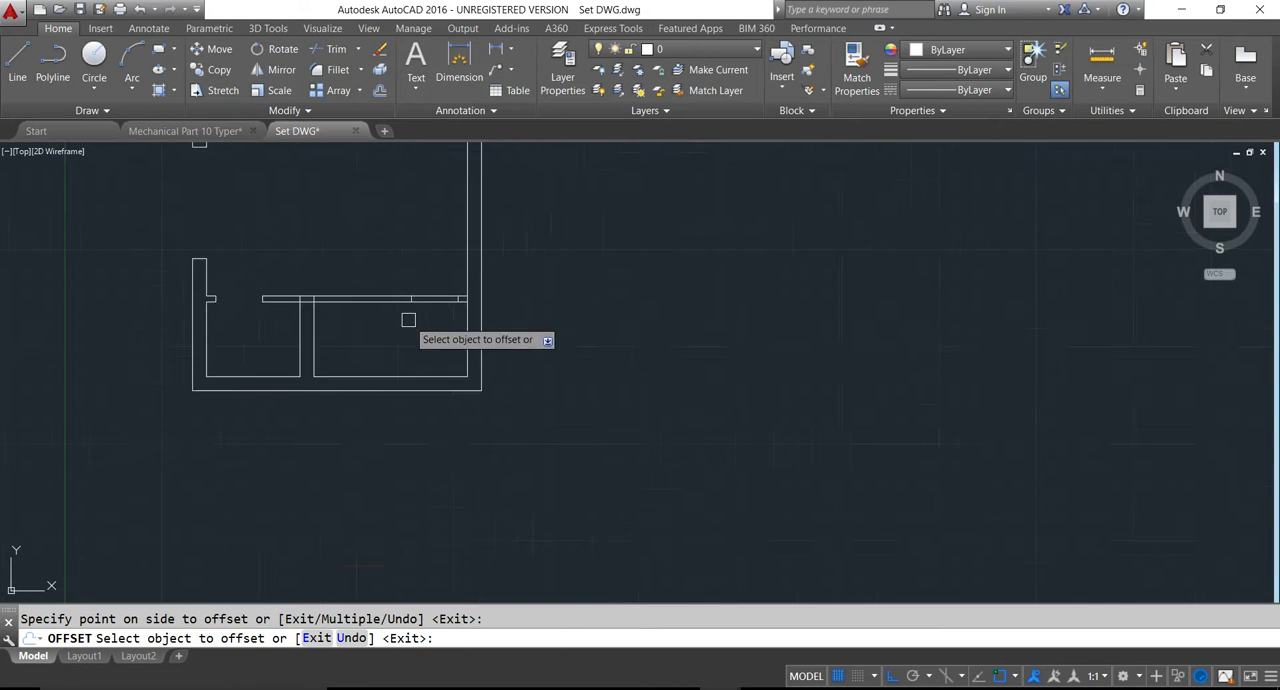
- Trim the partition wall lines between the two door edges to open the 8x4 room's doorway
scroll(356, 321, "down", 3)
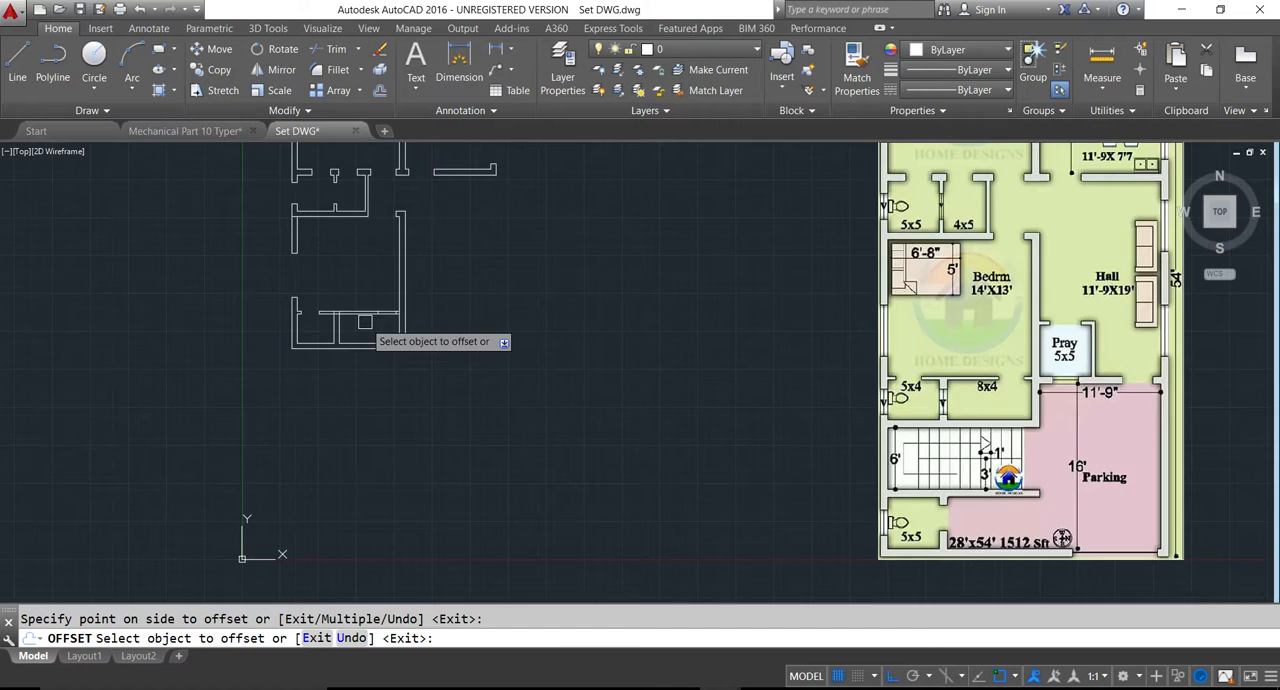
scroll(359, 329, "up", 4)
key("Escape")
type("tr")
key("Return")
key("Return")
left_click(403, 343)
left_click(407, 303)
scroll(420, 310, "up", 5)
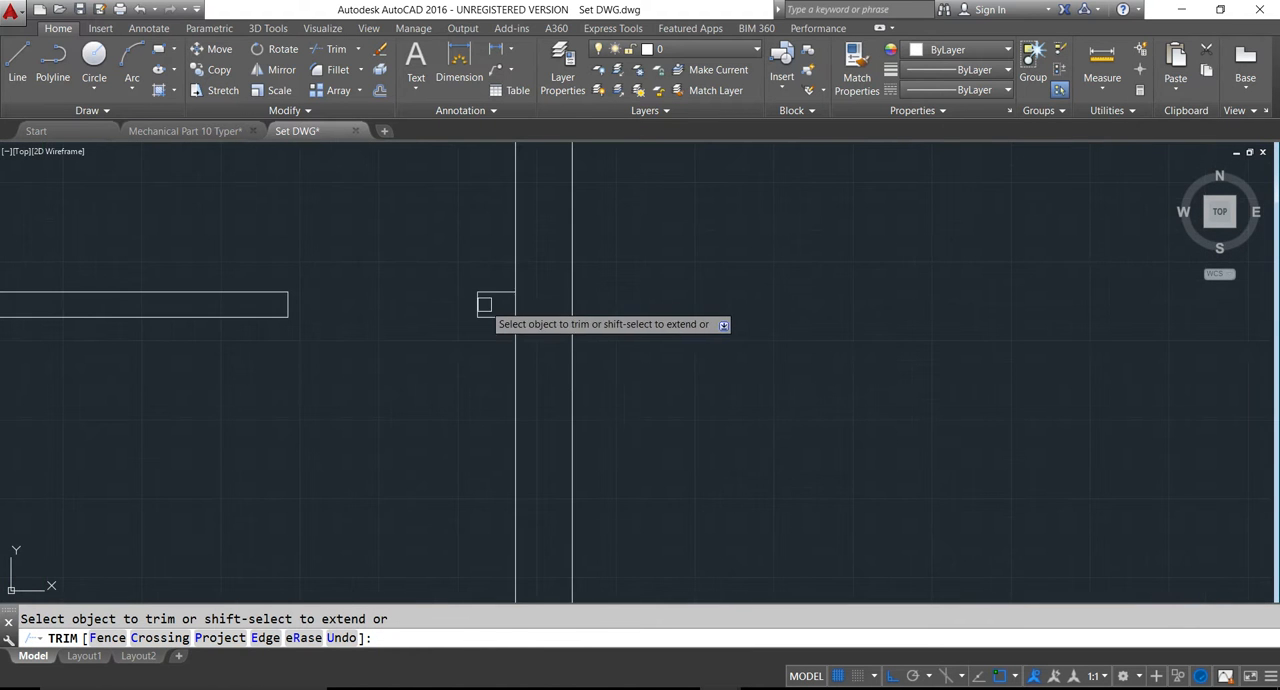
- Trim the junction where the partition wall meets the wall between the 5x4 toilet and the 8x4 room
scroll(485, 350, "down", 4)
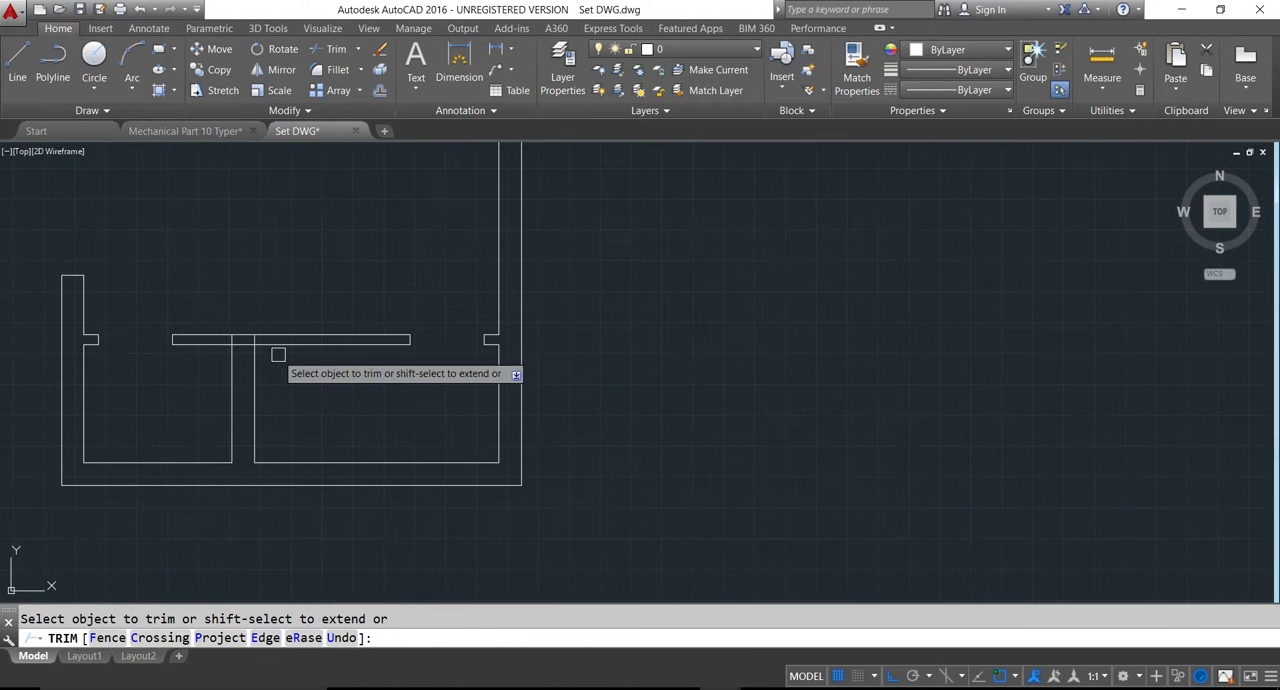
scroll(242, 346, "up", 4)
left_click(252, 327)
left_click(224, 339)
scroll(207, 330, "down", 3)
scroll(318, 444, "down", 2)
key("Escape")
- Draw a line across the wall between the 5x4 toilet and the 8x4 room at its midpoint
middle_click_drag(394, 458, 423, 443)
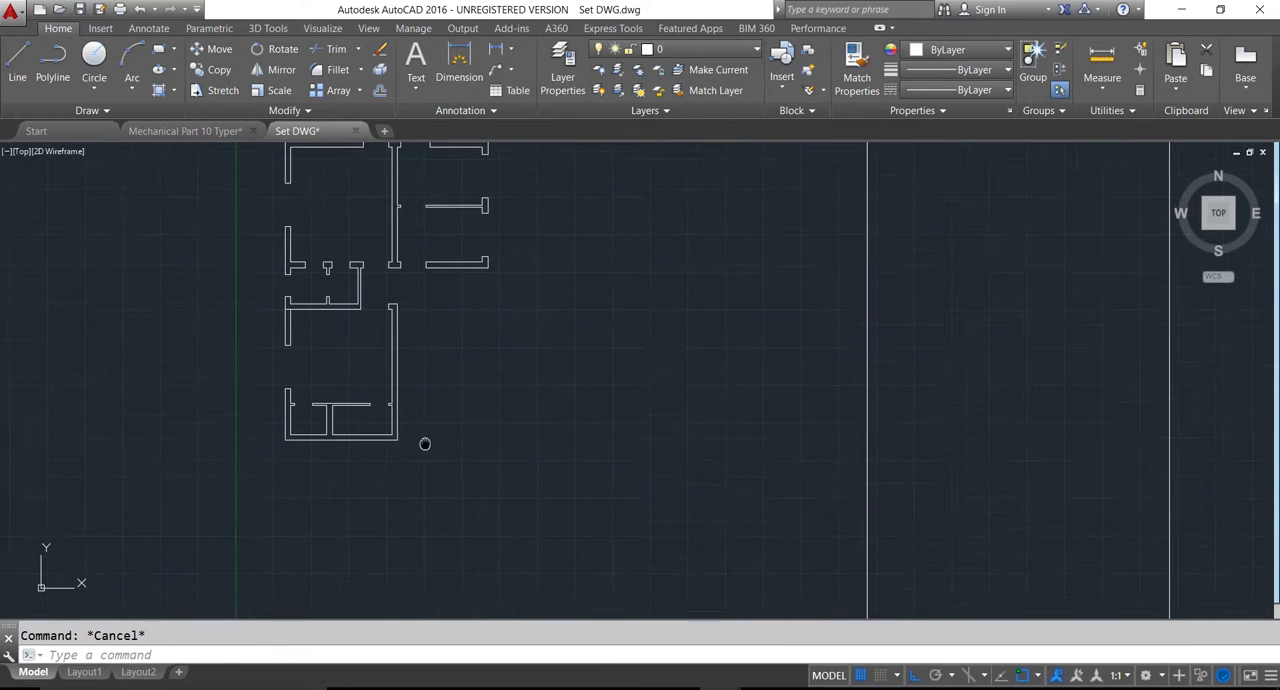
scroll(338, 419, "up", 2)
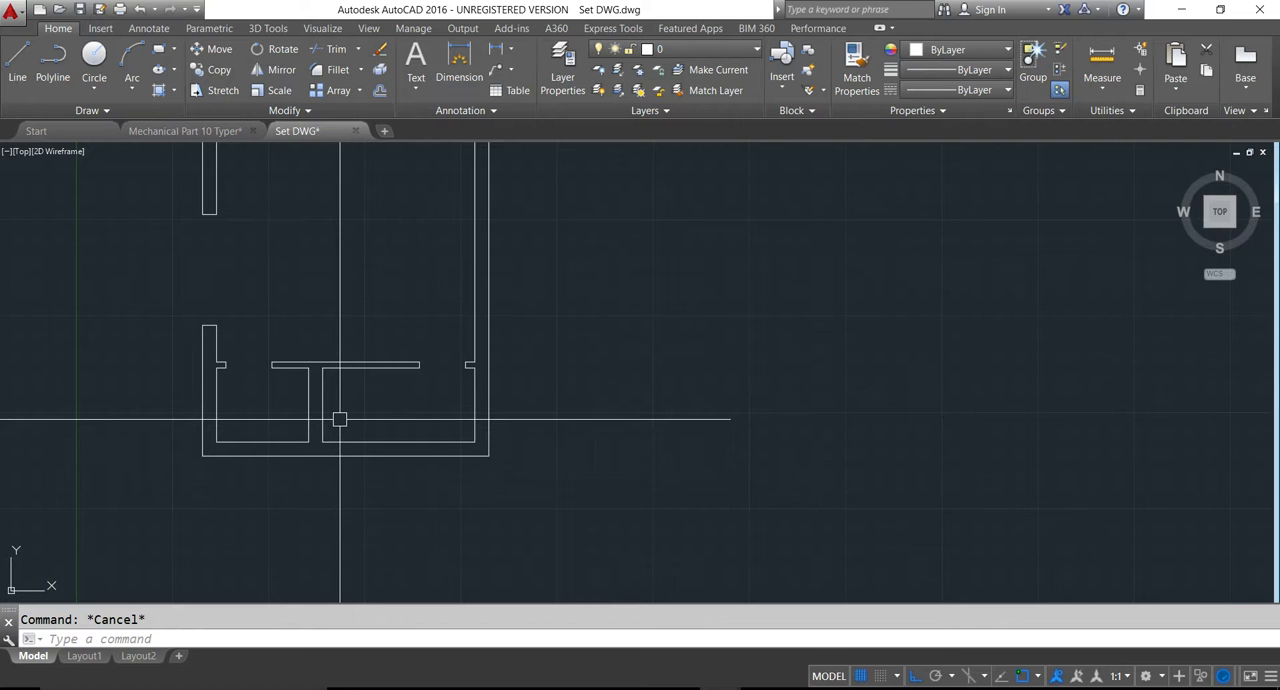
type("l")
key("Return")
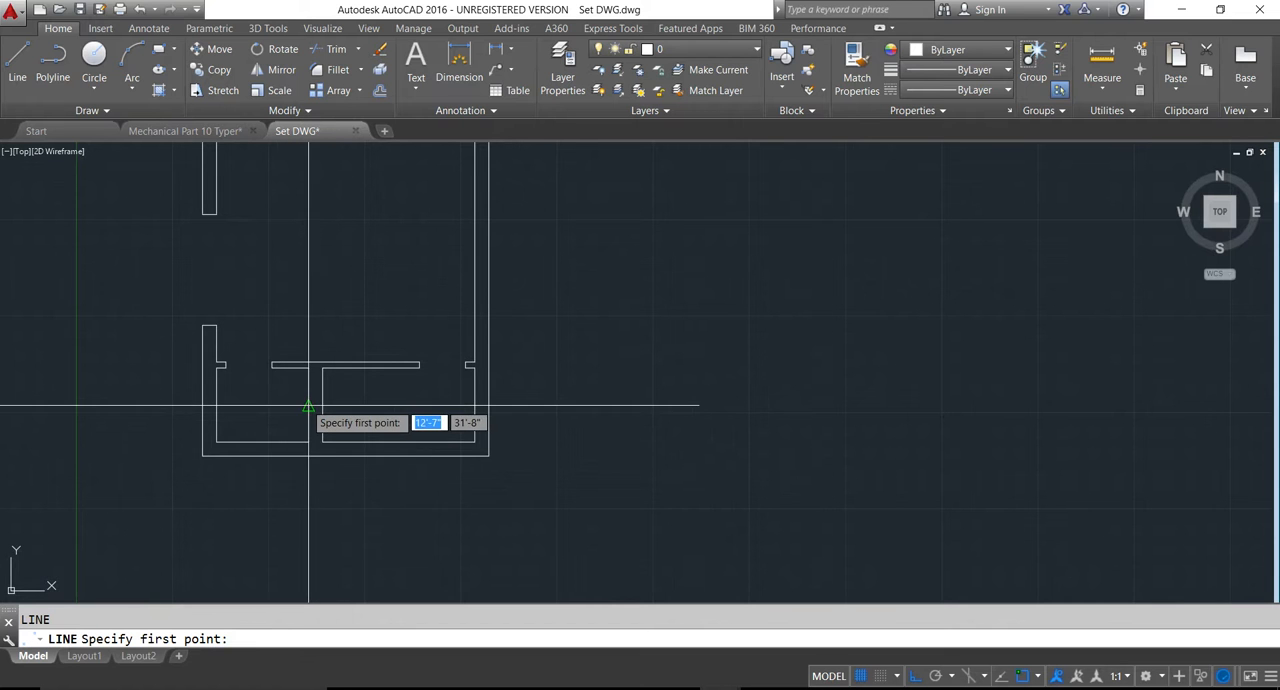
left_click(308, 405)
left_click(322, 405)
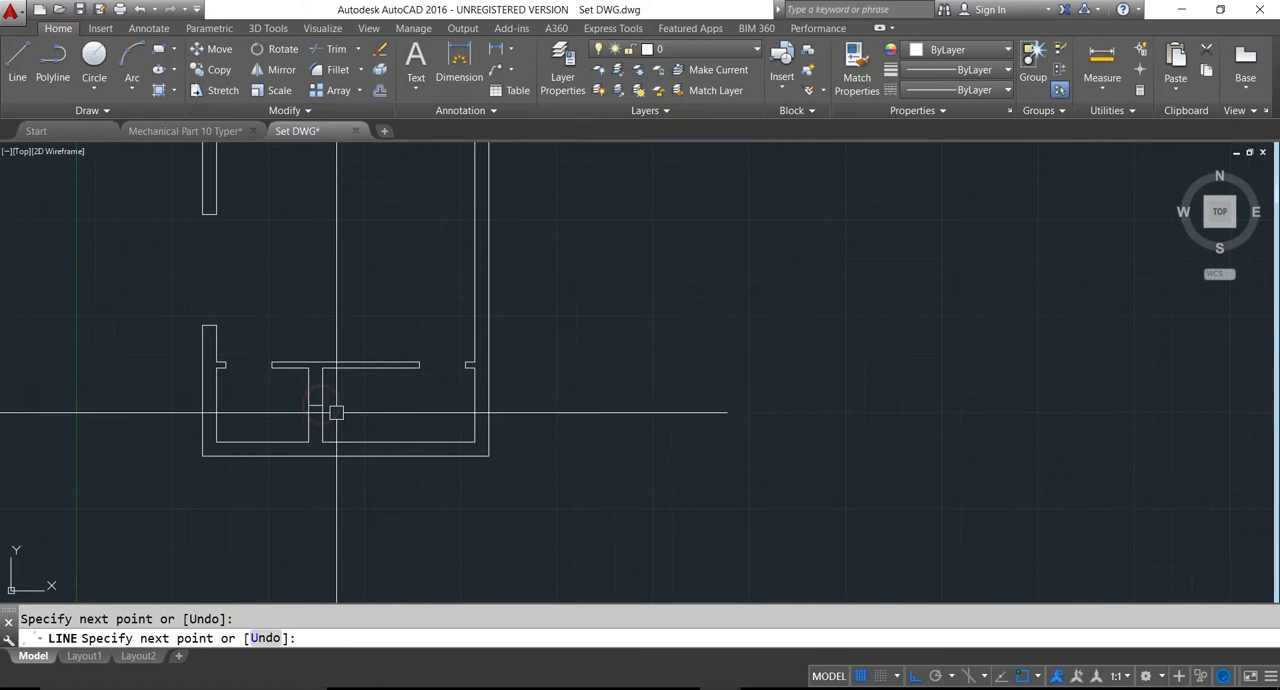
key("Return")
scroll(330, 410, "down", 4)
key("Escape")
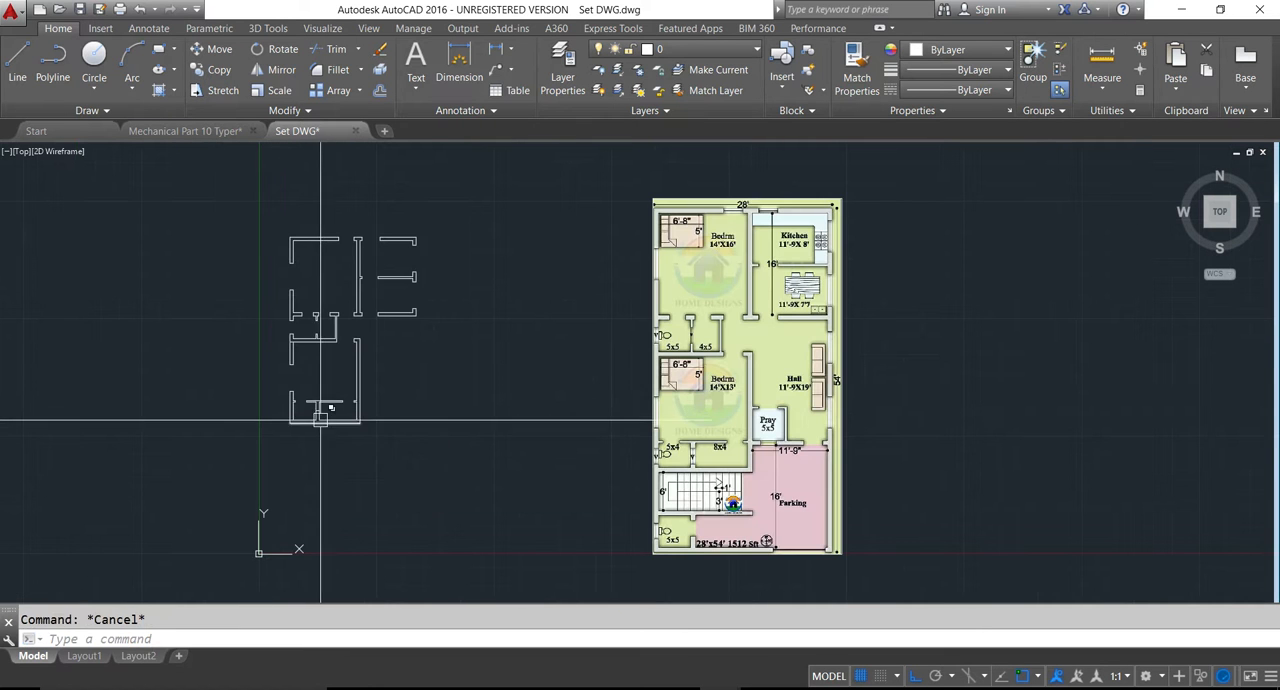
- Offset the midpoint line in the wall between the 5x4 toilet and 8x4 room 12 inches upward to mark the ventilator's upper edge
scroll(317, 420, "up", 2)
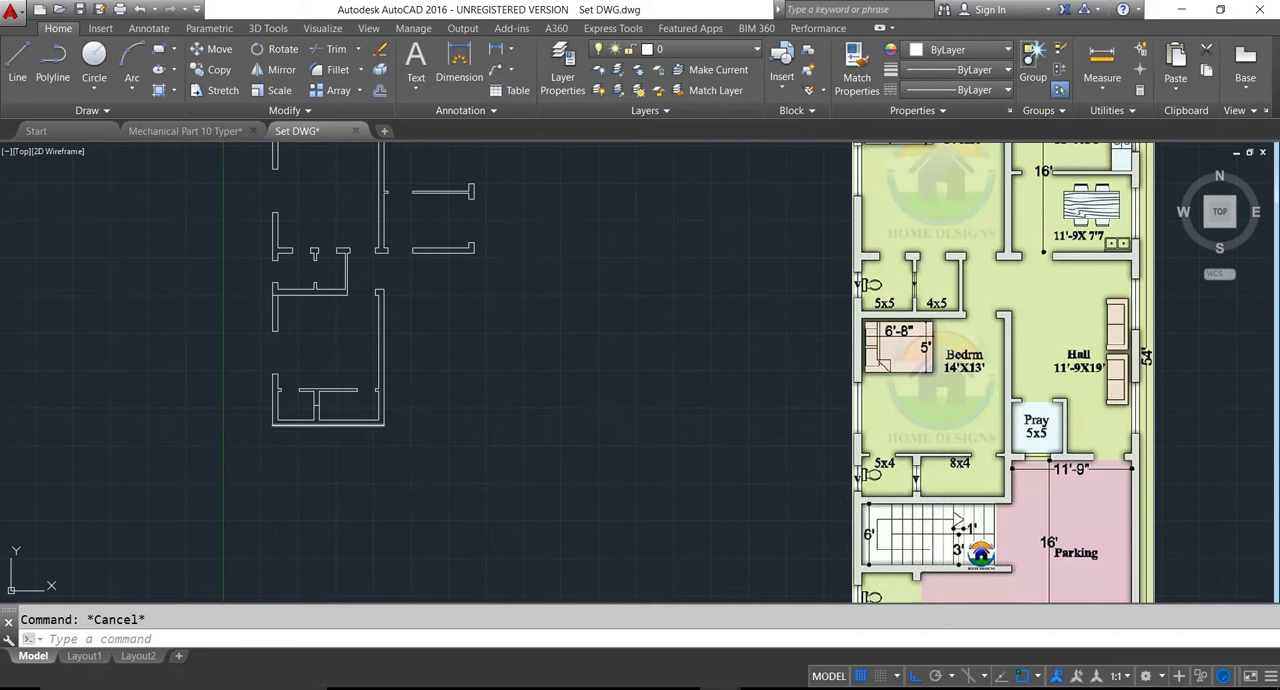
type("o")
key("Return")
type("12")
key("Return")
scroll(290, 408, "up", 8)
left_click(563, 393)
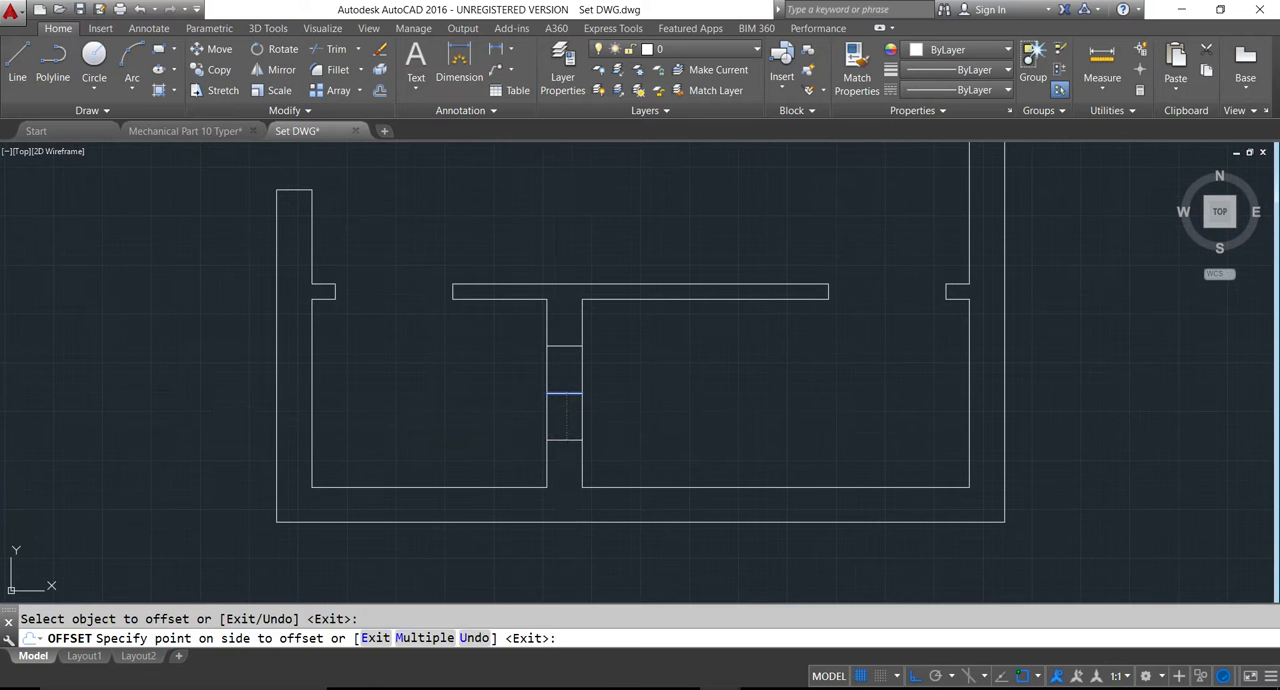
key("Escape")
- Erase the midpoint line and offset the ventilator's upper edge 2' downward to mark its lower edge
left_click(557, 392)
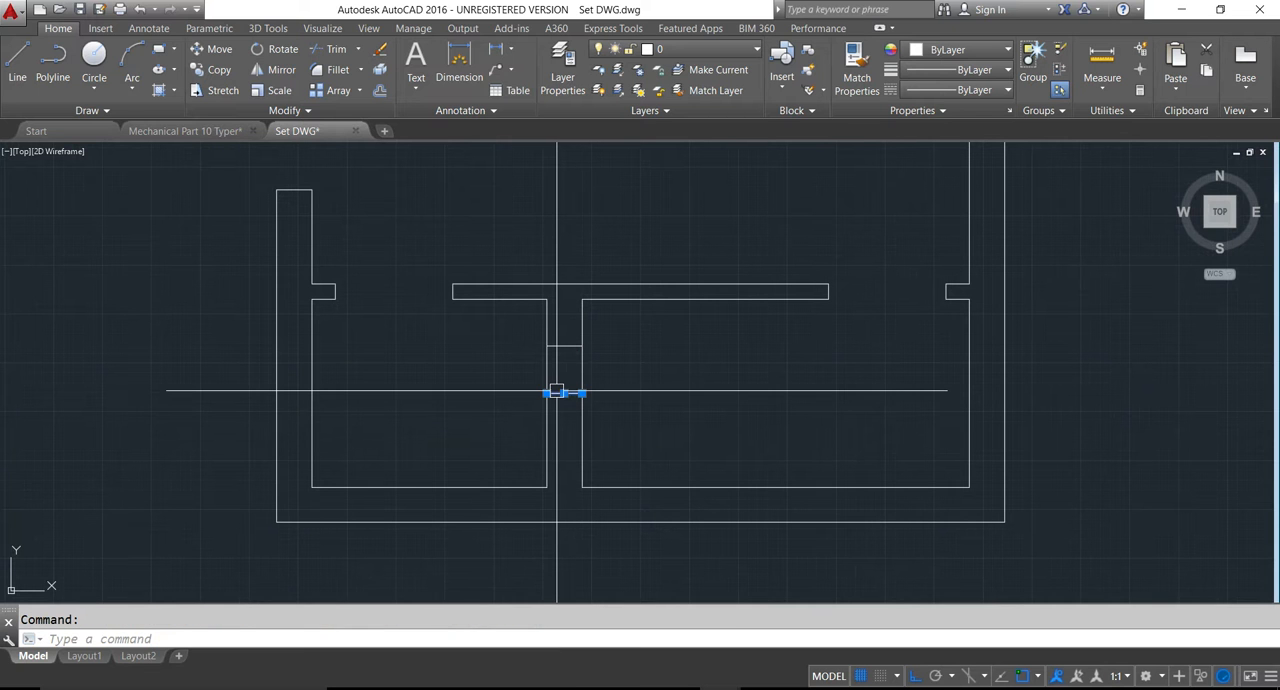
type("o")
key("Return")
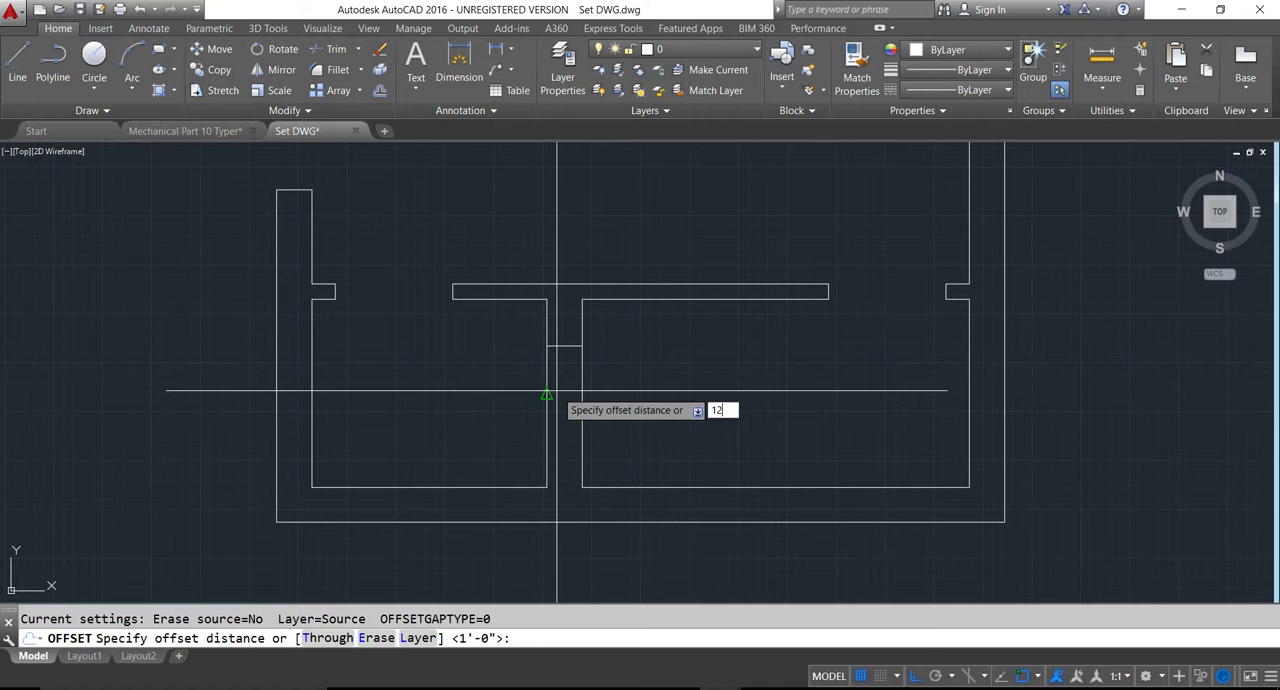
type("2'")
key("Return")
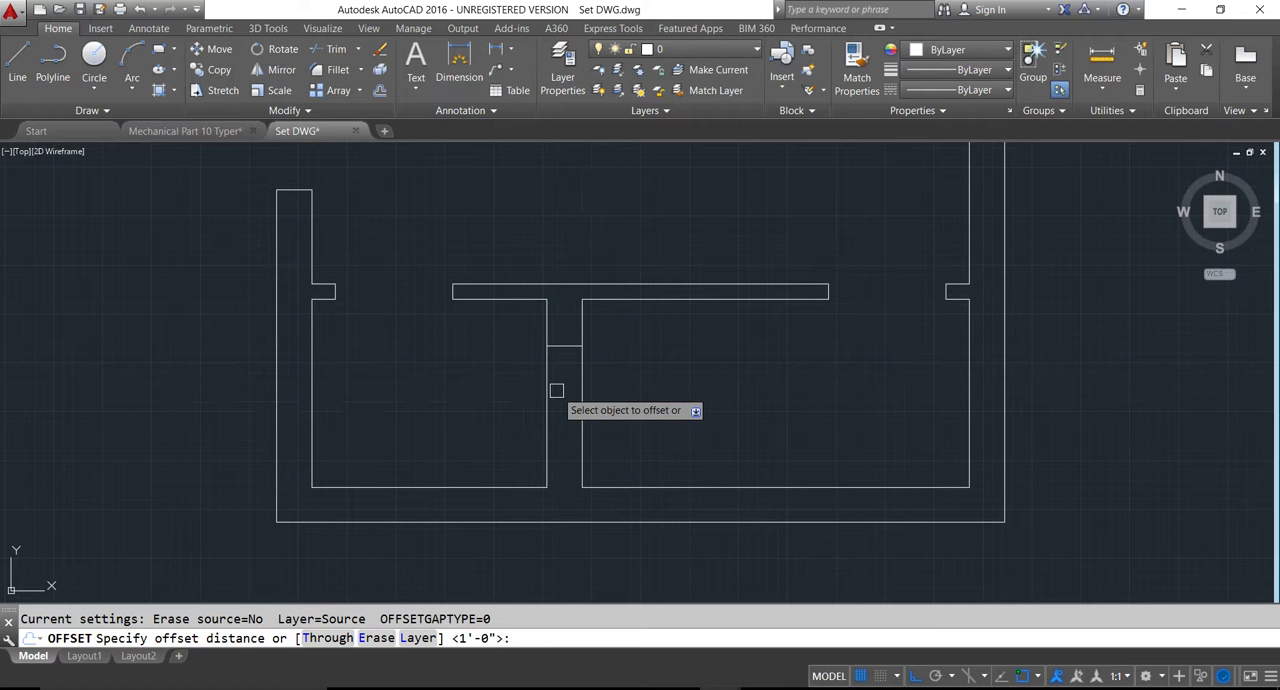
left_click(567, 348)
left_click(564, 438)
key("Escape")
- Extend both ventilator edge lines across the 5x4 toilet to the outer face of the left exterior wall
scroll(491, 429, "down", 2)
type("ex")
key("Return")
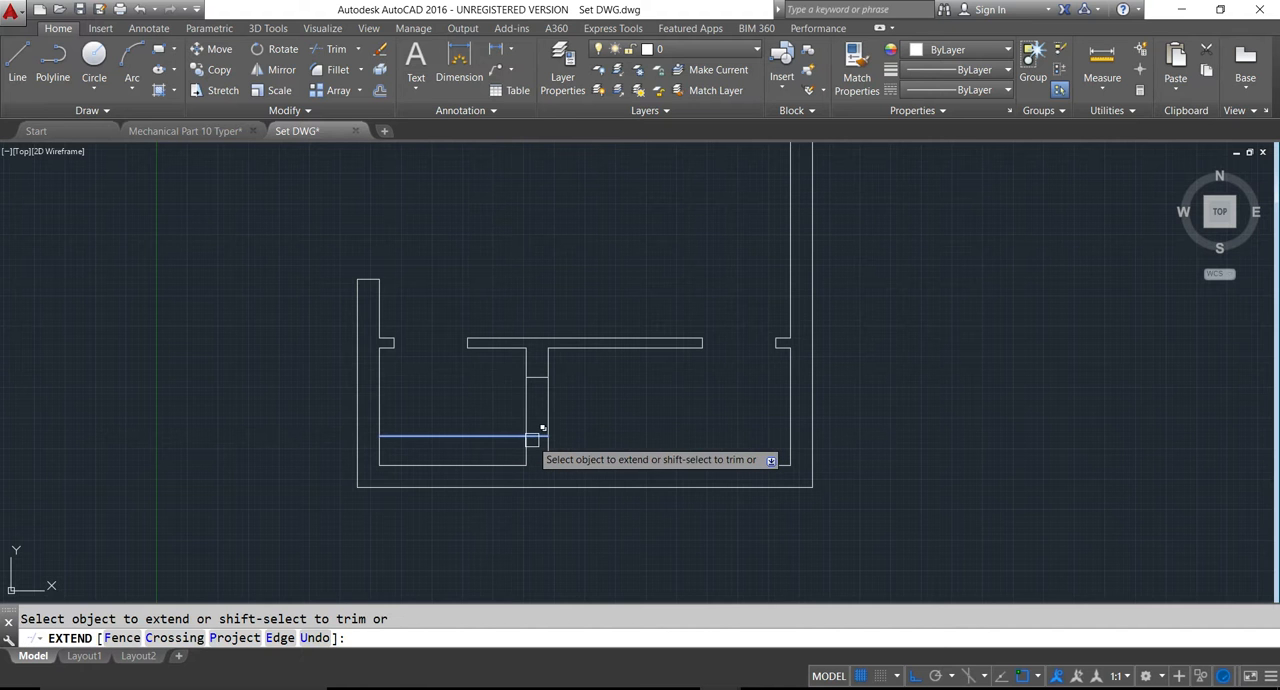
left_click(531, 440)
left_click(532, 433)
left_click(525, 375)
left_click(525, 375)
left_click(395, 377)
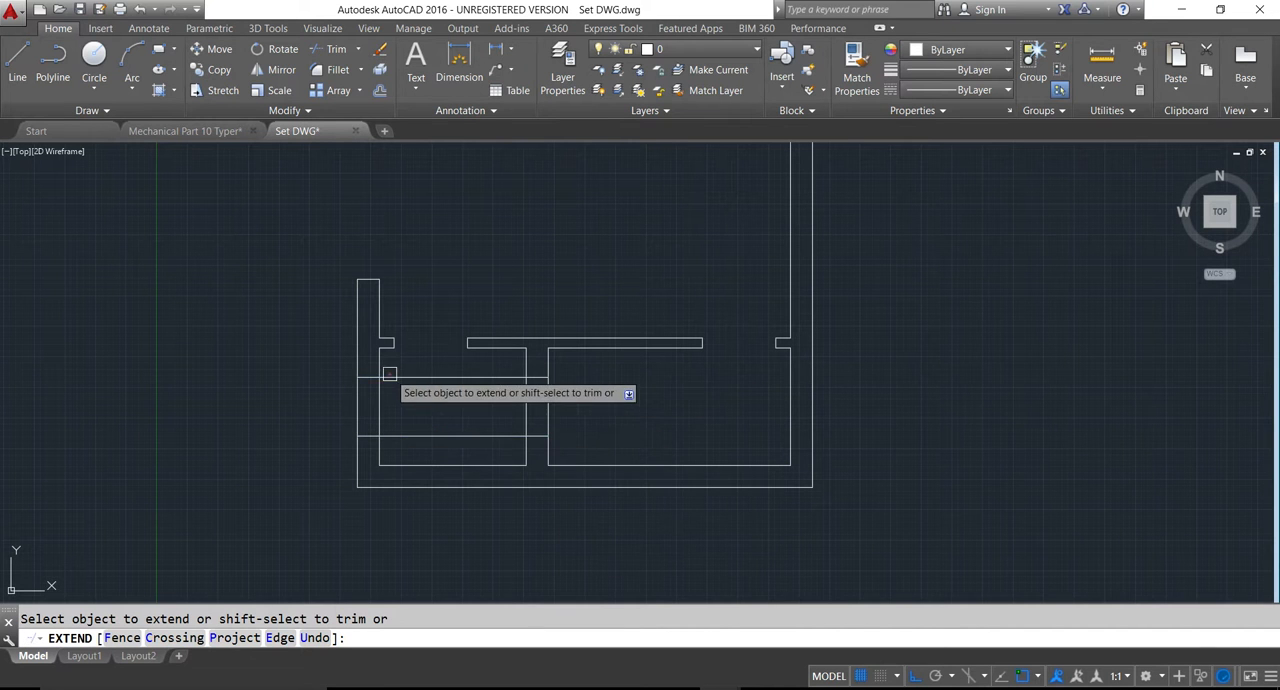
key("Escape")
- Trim the edge lines inside the 5x4 toilet and the wall lines between them to open ventilators in the partition and left exterior wall
key("Return")
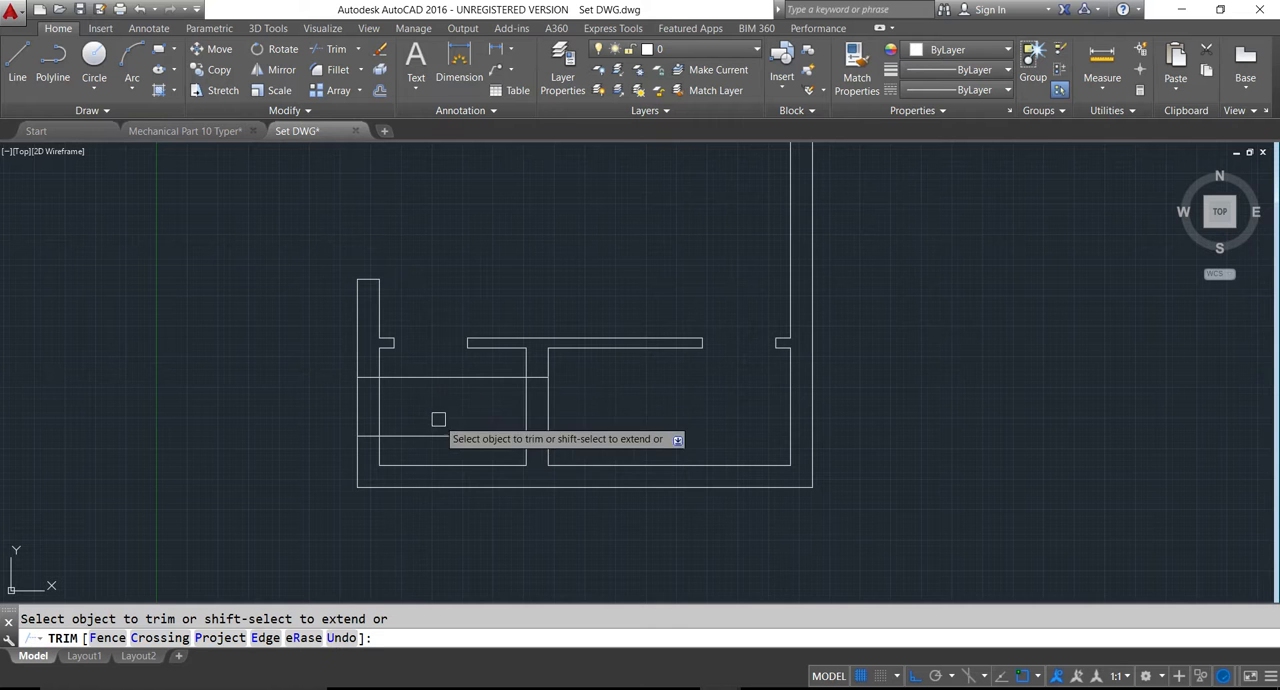
left_click(443, 436)
left_click(449, 378)
left_click(523, 406)
left_click(556, 406)
left_click(543, 406)
left_click(442, 406)
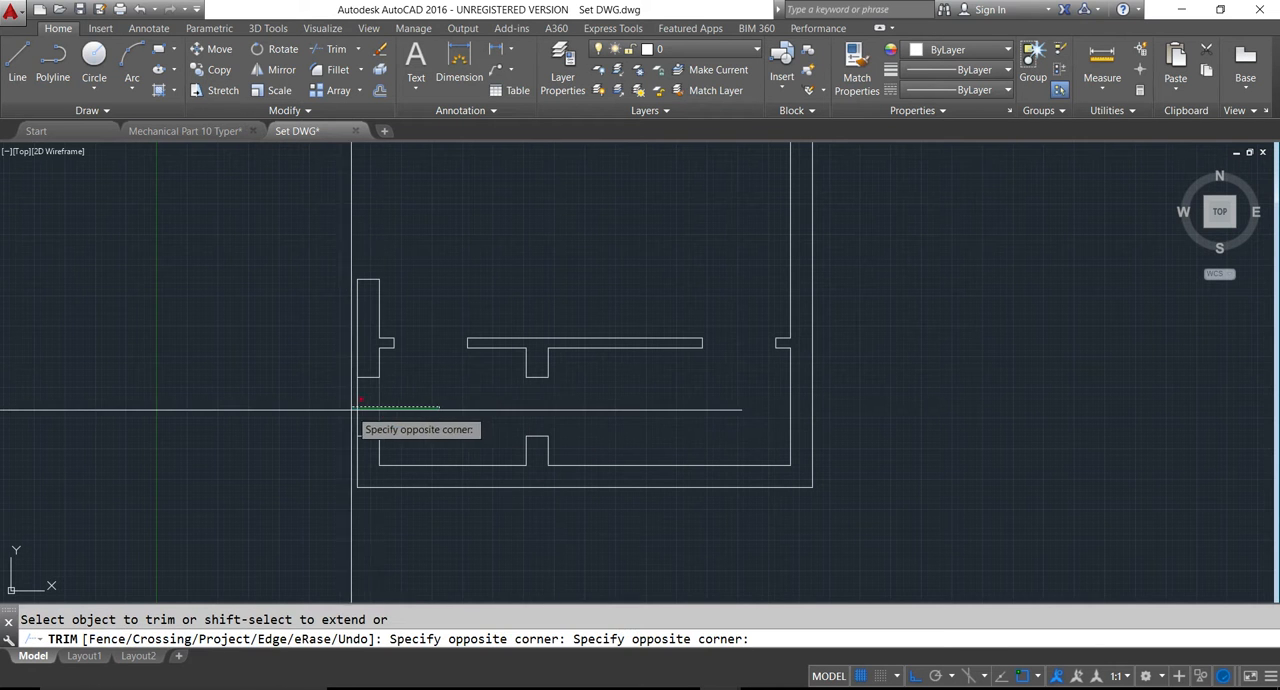
left_click(333, 410)
scroll(345, 440, "down", 6)
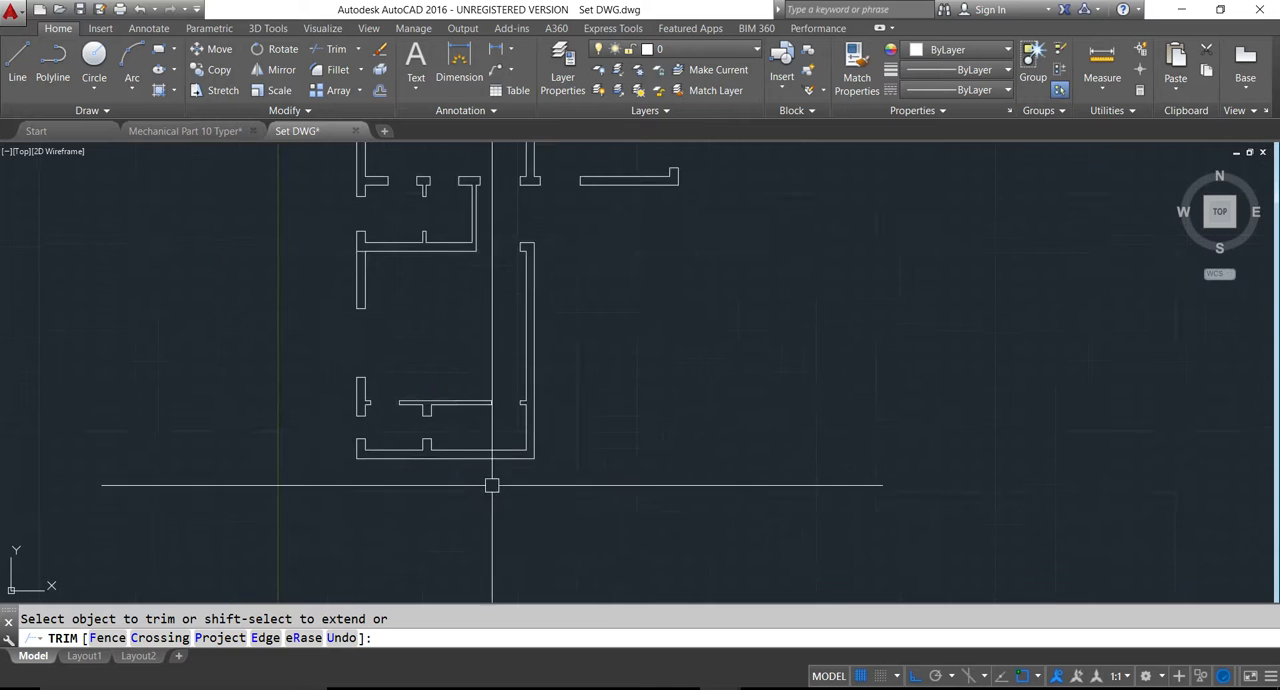
key("Escape")
- Save the drawing
scroll(829, 511, "up", 5)
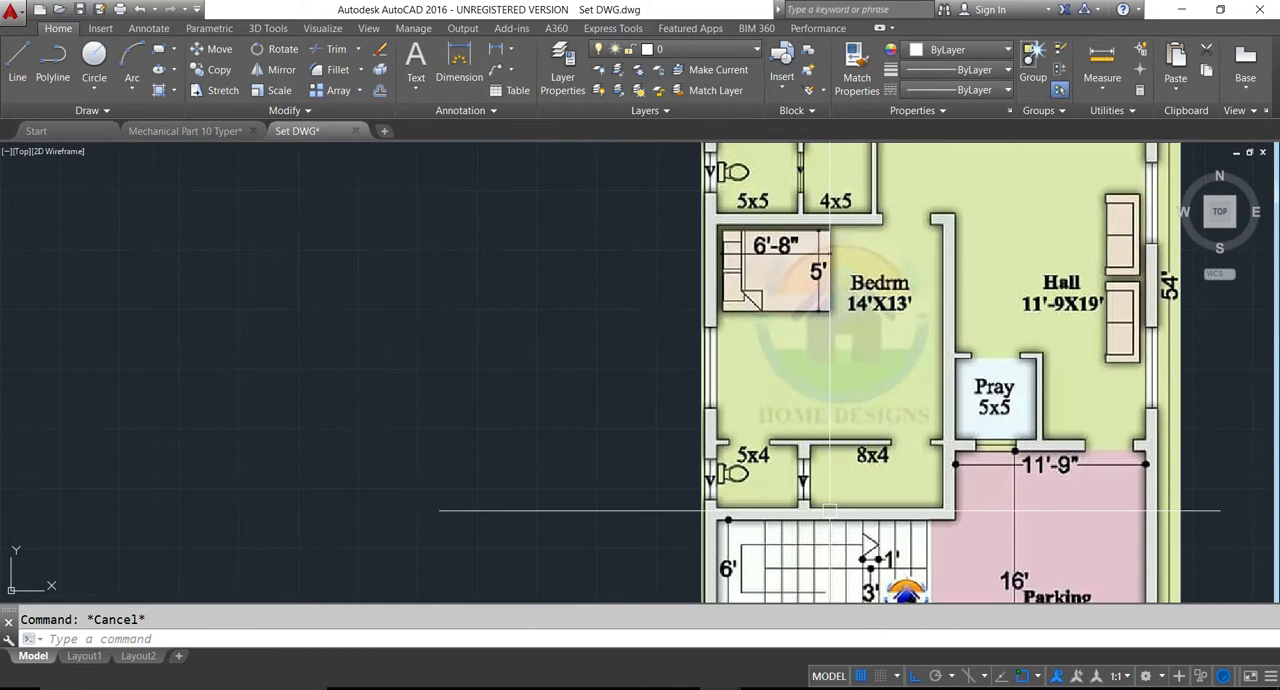
scroll(747, 507, "down", 4)
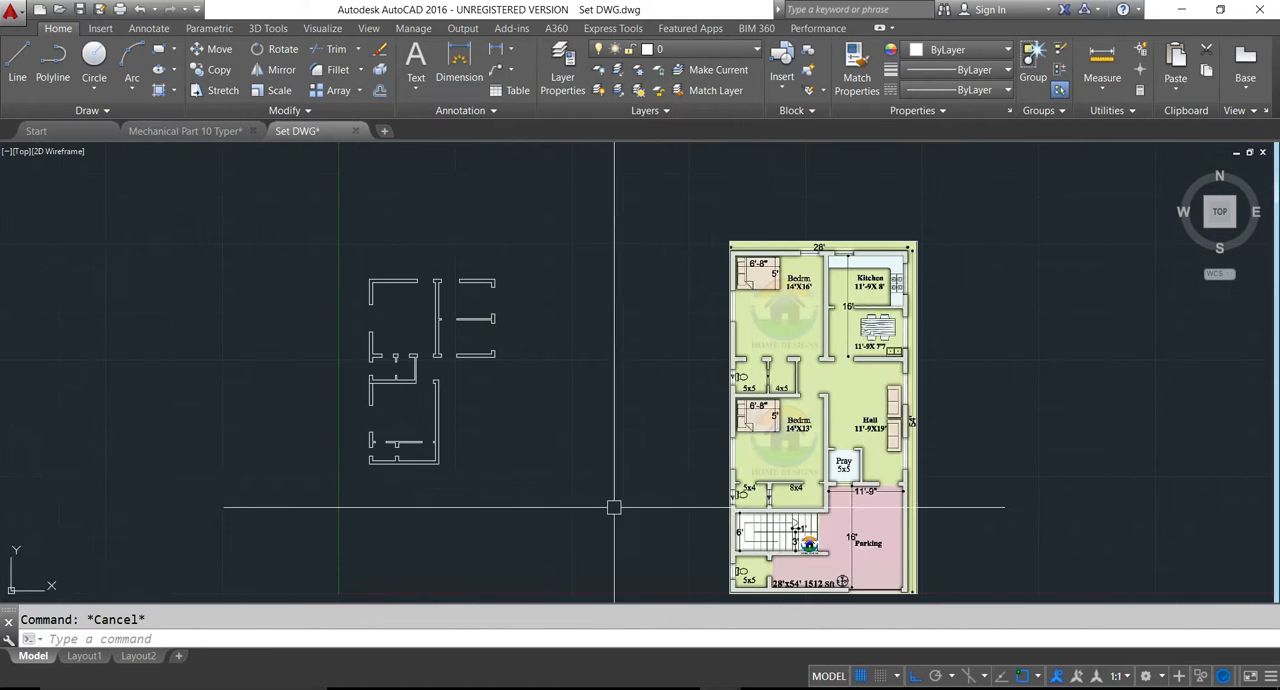
scroll(403, 467, "up", 5)
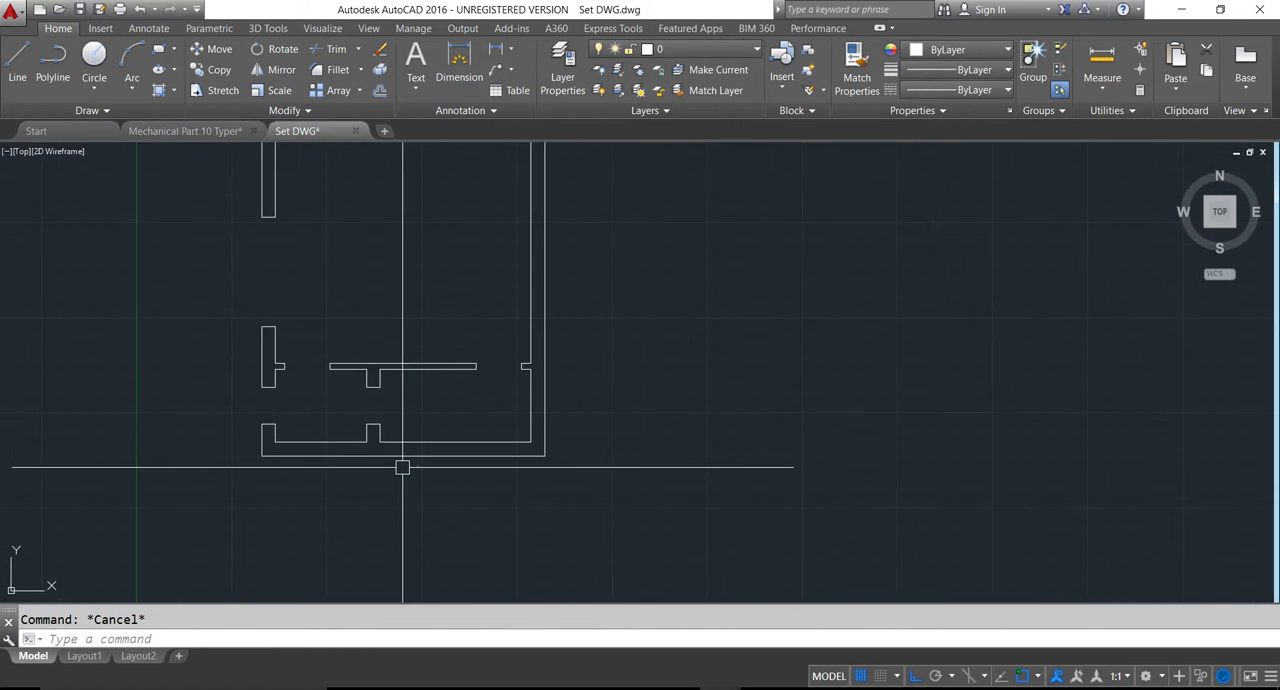
scroll(400, 467, "down", 3)
key("ctrl+s")
key("Escape")
- Offset the outer face of the lower bedroom block's bottom wall 6' downward to mark the staircase depth
middle_click_drag(529, 517, 553, 406)
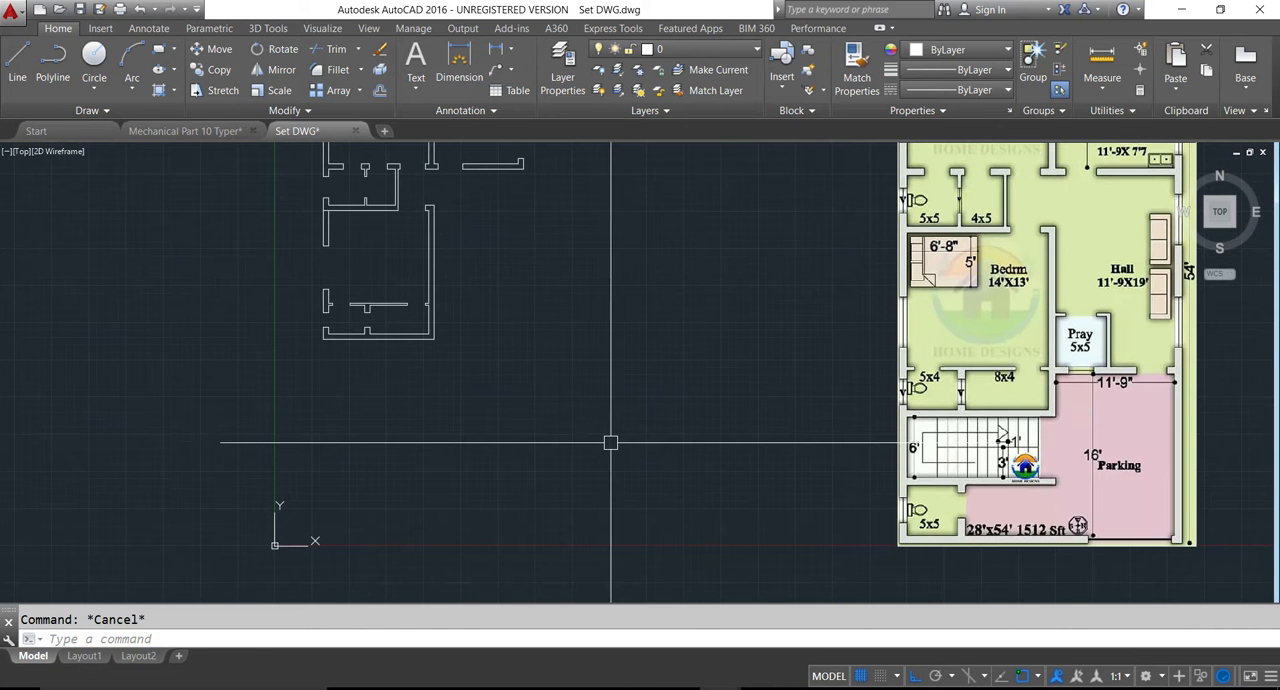
type("o")
key("Return")
type("6")
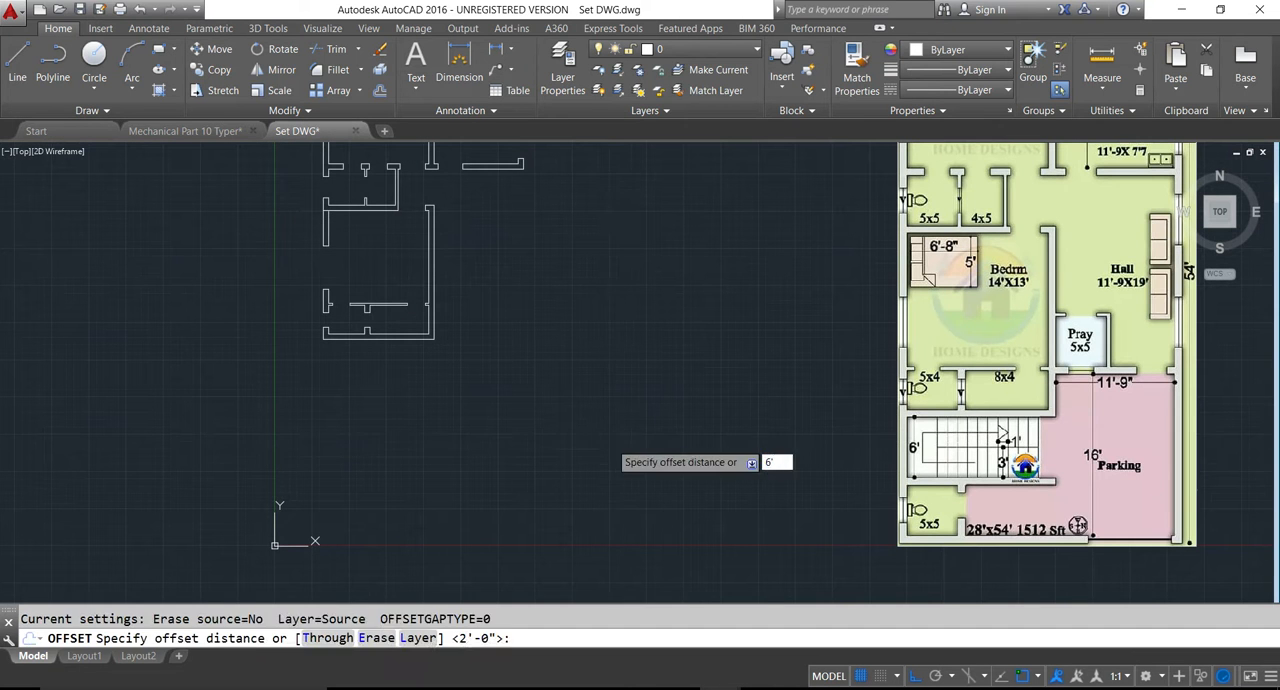
type("'")
key("Return")
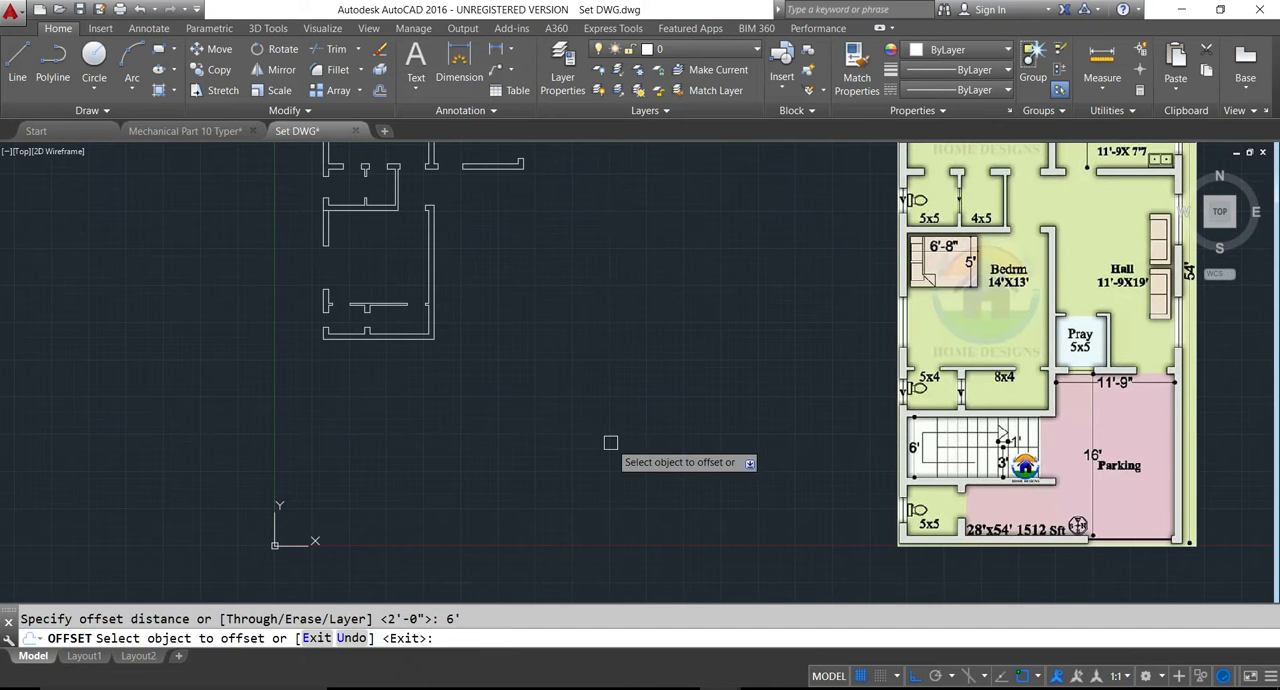
left_click(355, 339)
left_click(355, 372)
key("Escape")
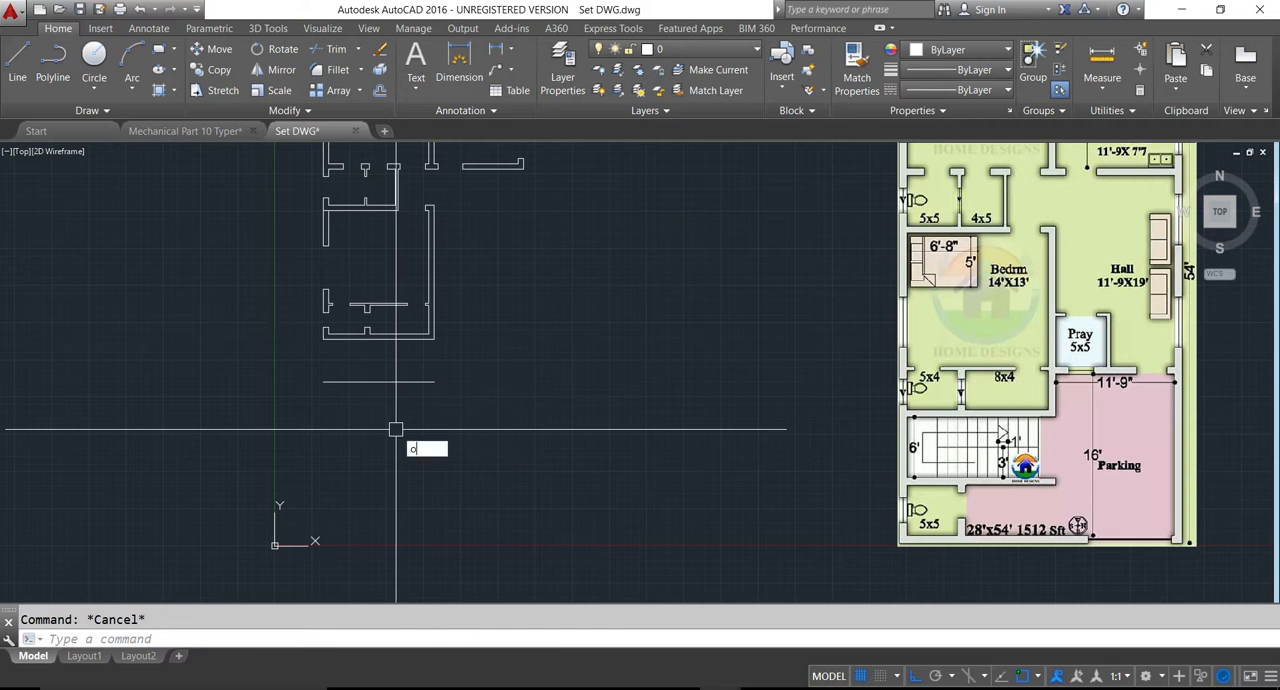
- Offset the staircase's lower boundary line 9 inches downward to form the wall thickness
key("Return")
key("Return")
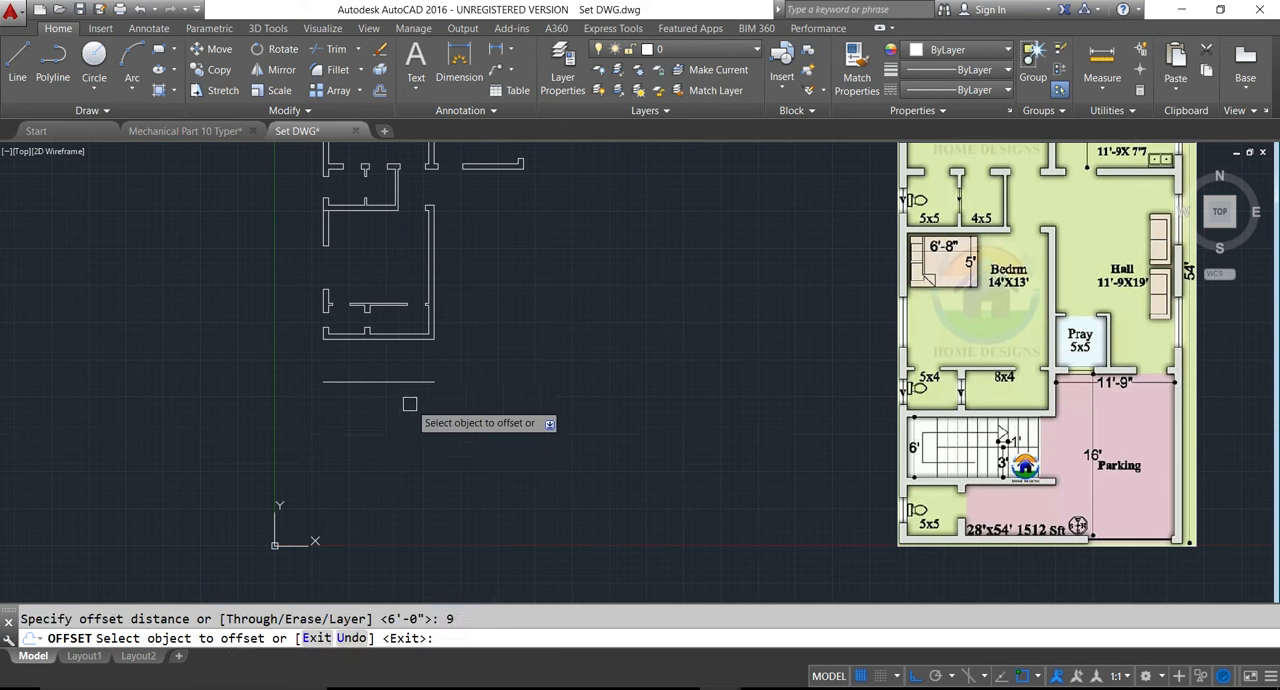
left_click(410, 382)
left_click(432, 434)
key("Escape")
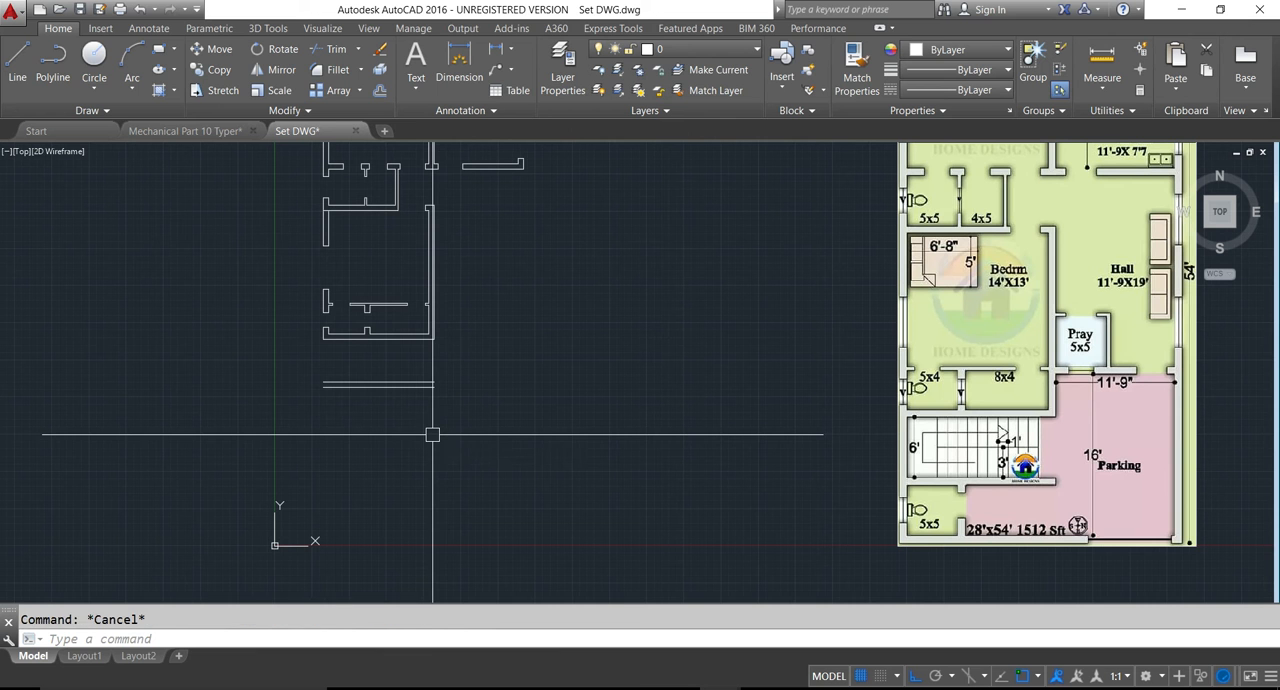
- Offset the lower face of the wall below the staircase 5' downward to mark the 5x5 toilet's depth
type("o")
key("Return")
type("5'")
key("Return")
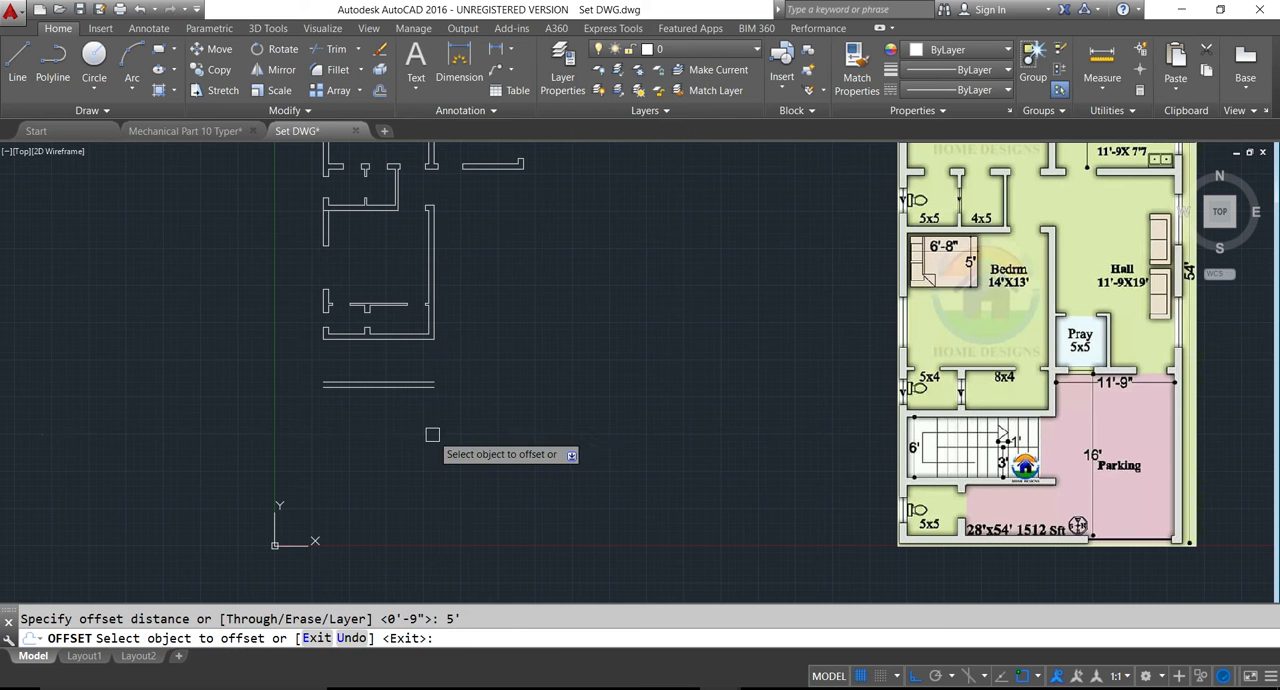
left_click(400, 383)
left_click(410, 438)
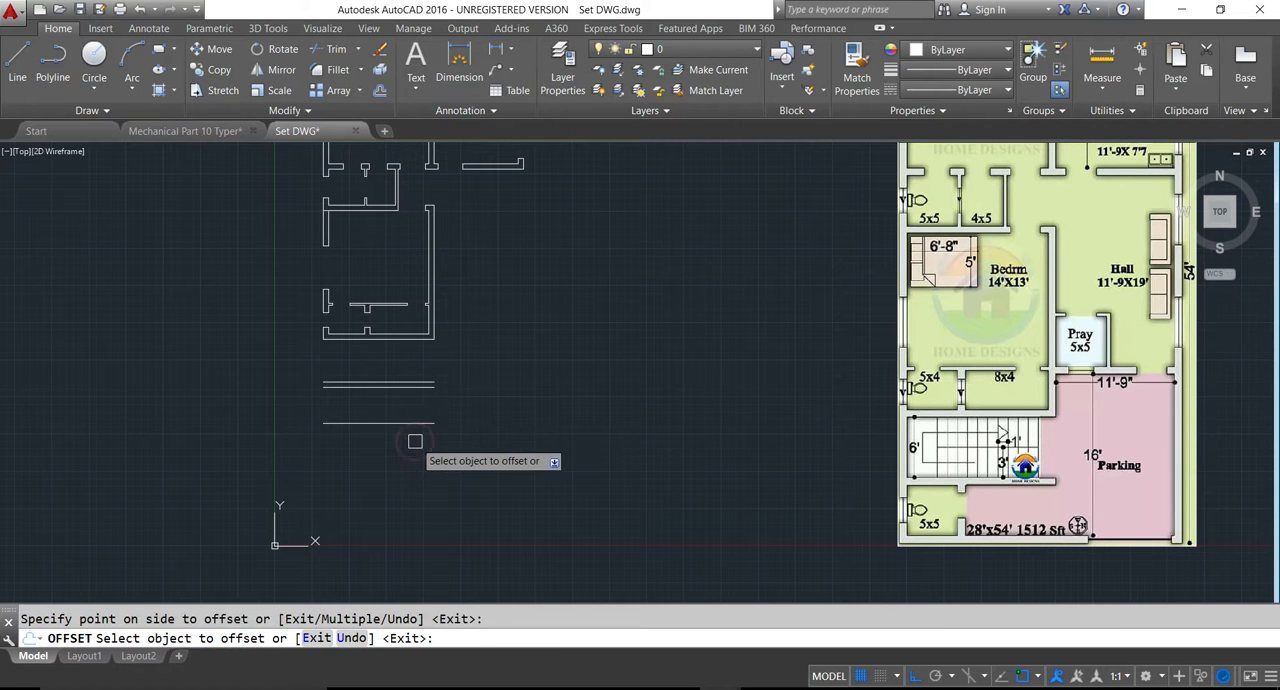
key("Escape")
- Offset the 5x5 toilet's bottom line 9 inches downward to form the front wall thickness
type("o")
key("Return")
type("9")
key("Return")
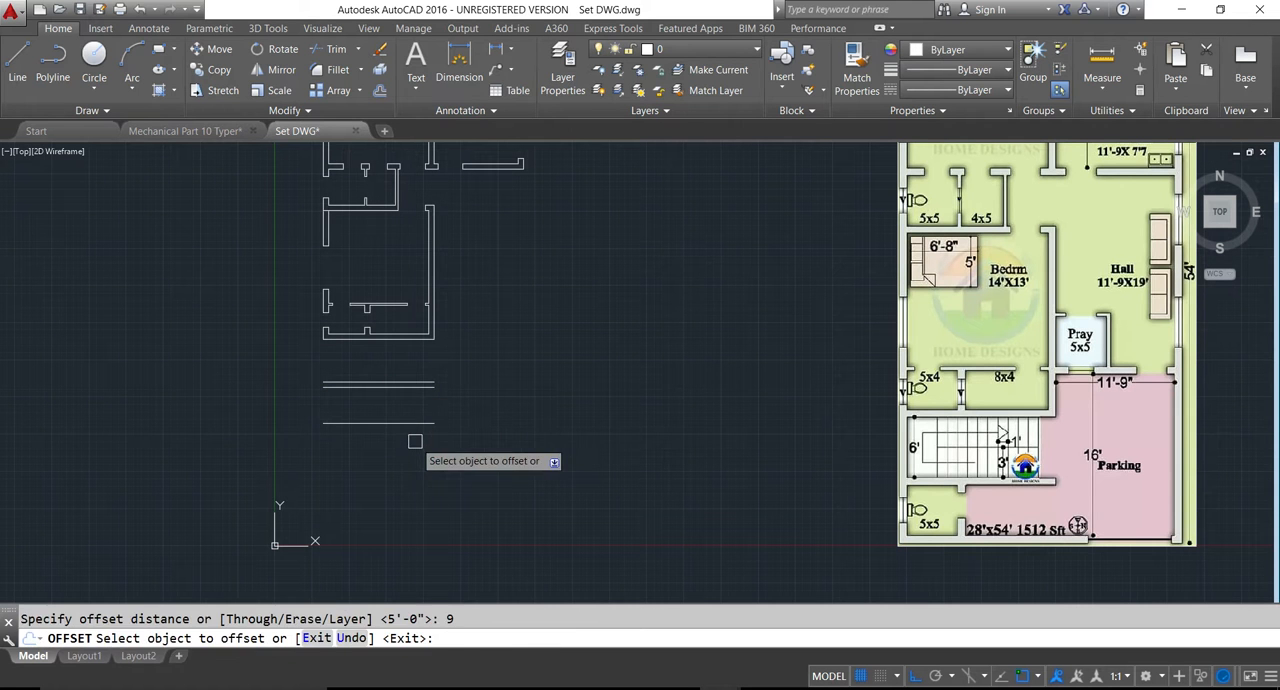
left_click(383, 421)
left_click(375, 448)
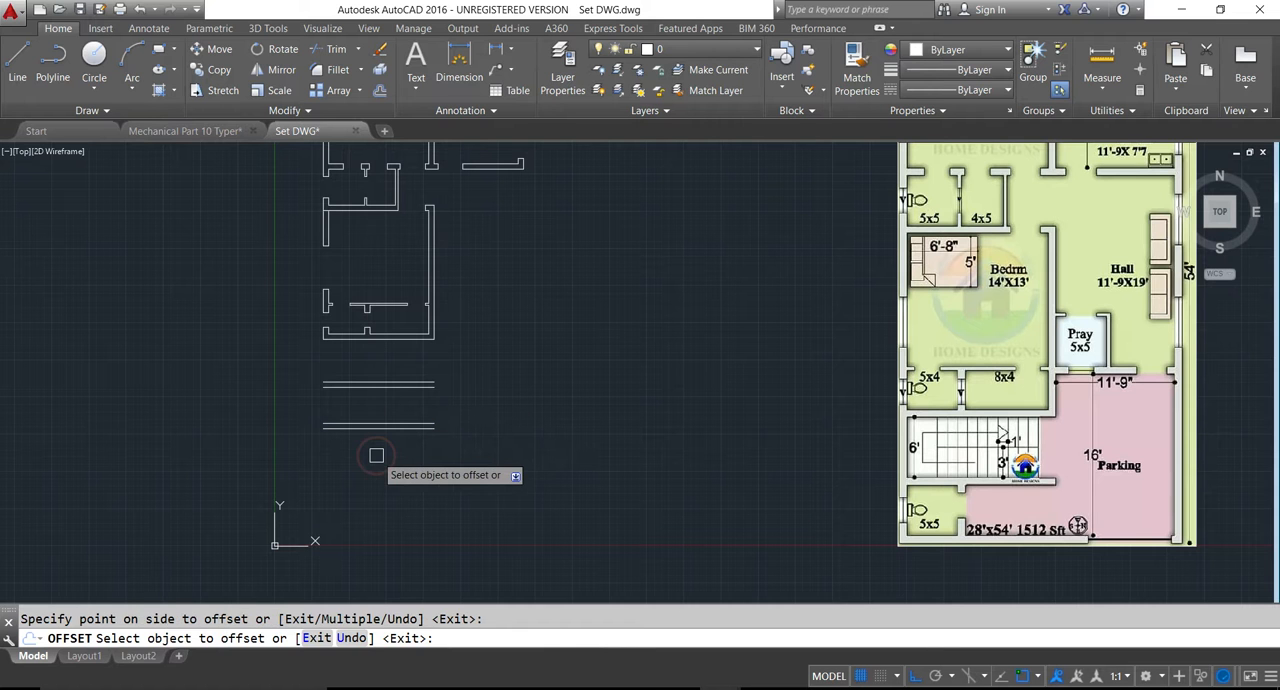
key("Escape")
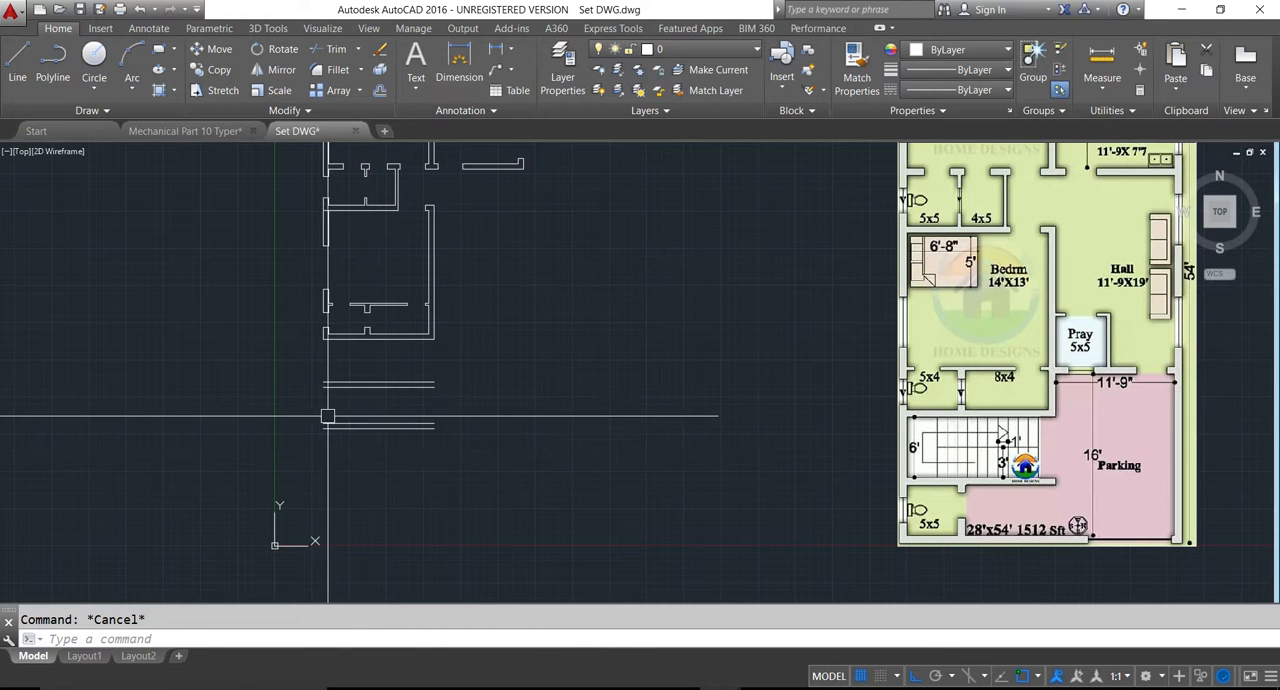
type("l")
key("Return")
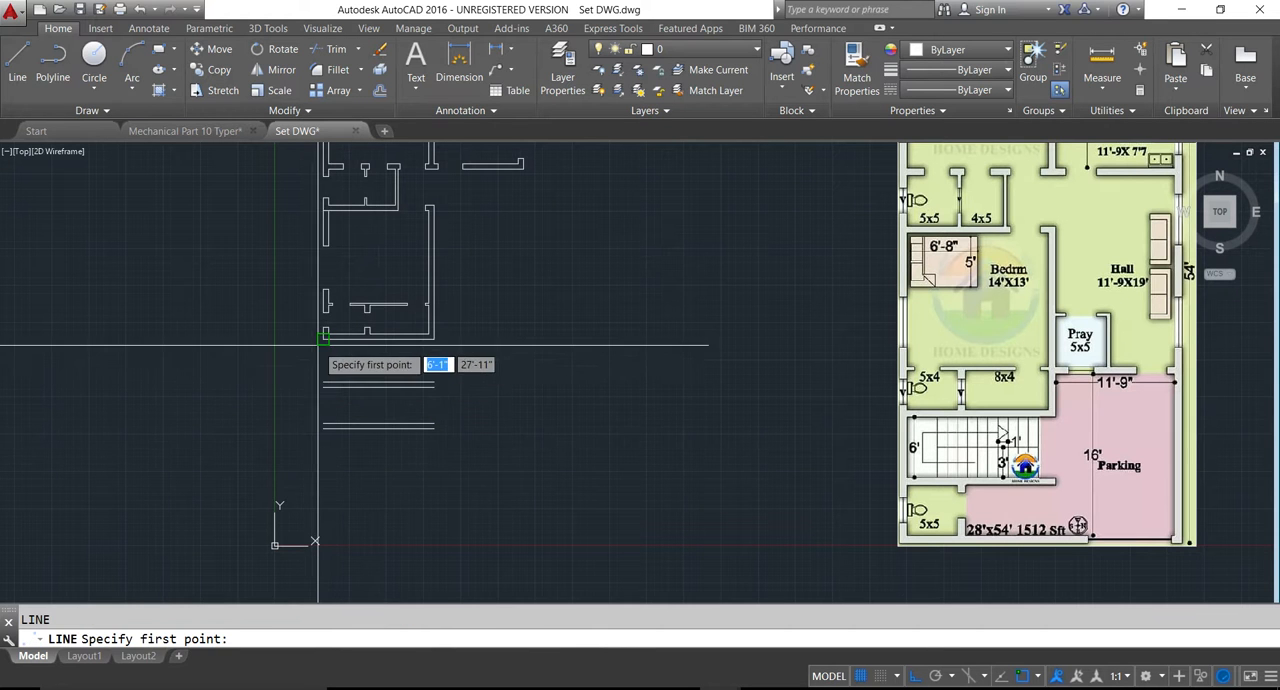
key("Escape")
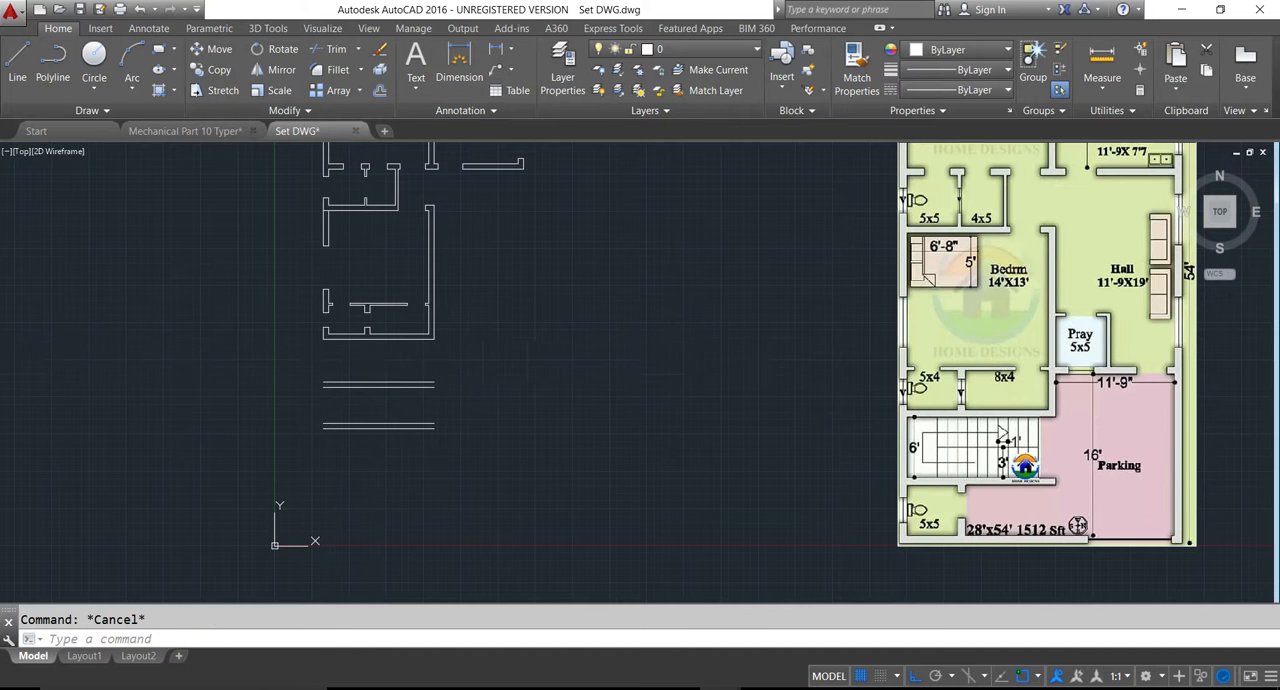
- Extend the outer line of the left exterior wall down to the outer face of the front wall
type("ex")
key("Return")
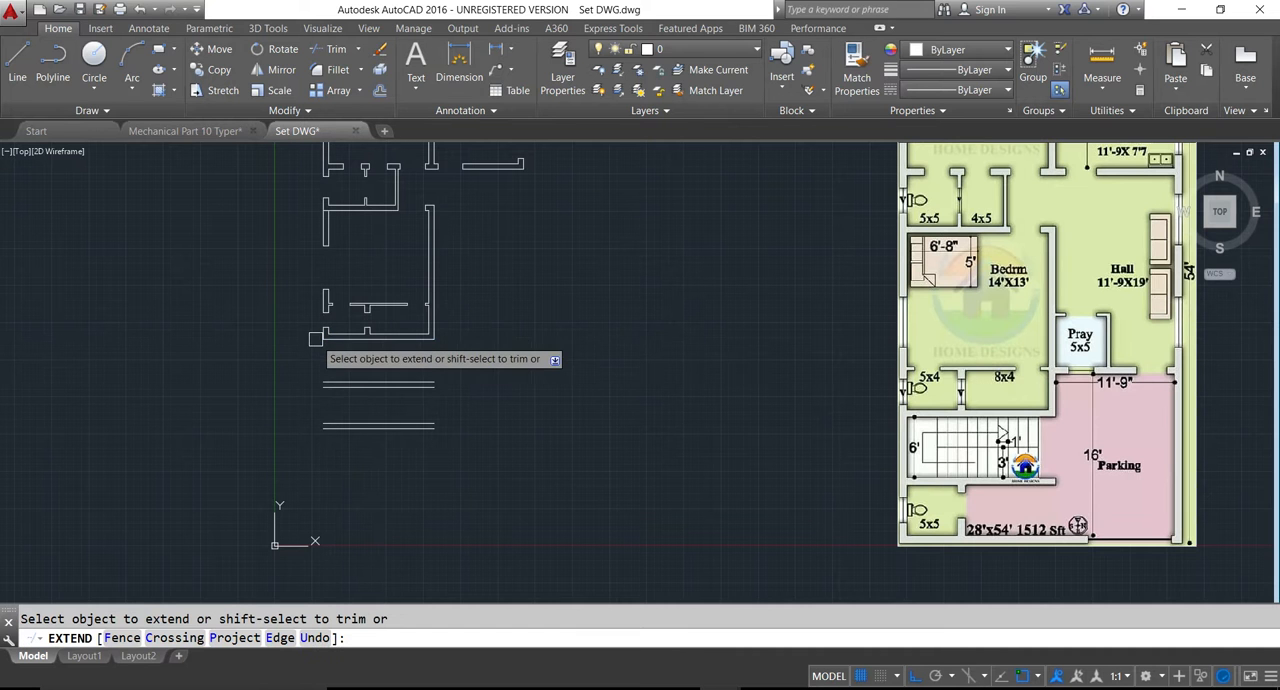
scroll(320, 338, "up", 4)
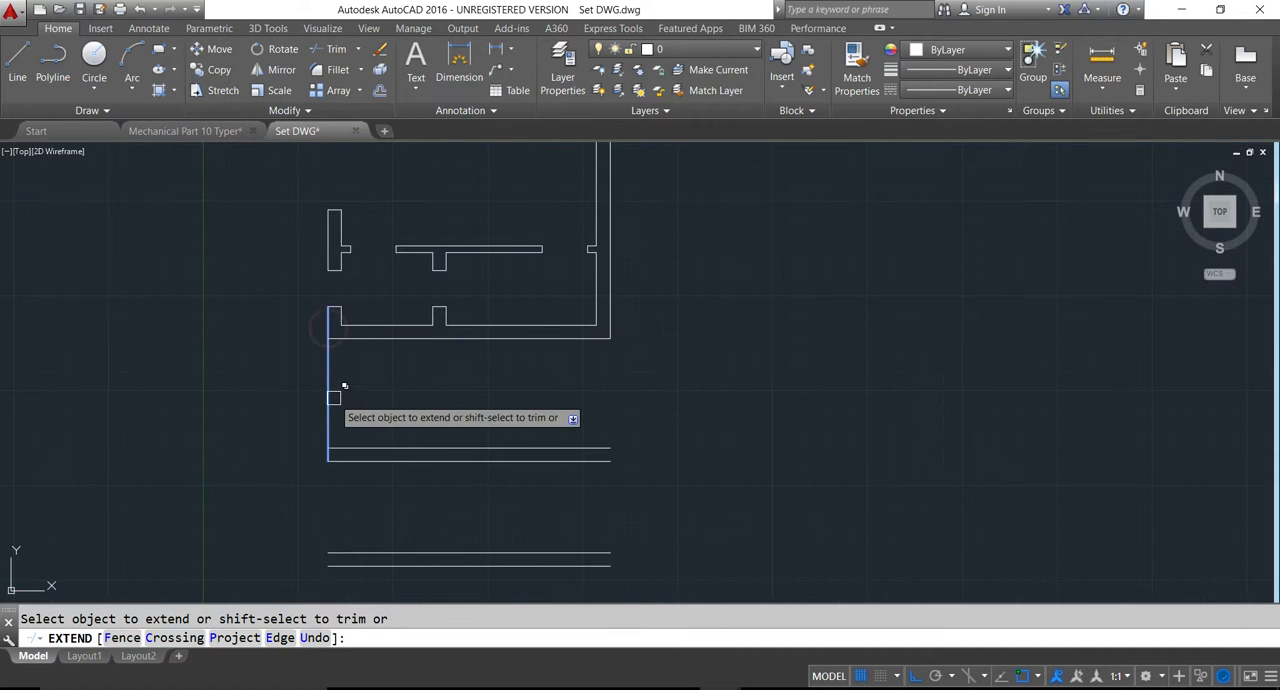
scroll(333, 404, "down", 4)
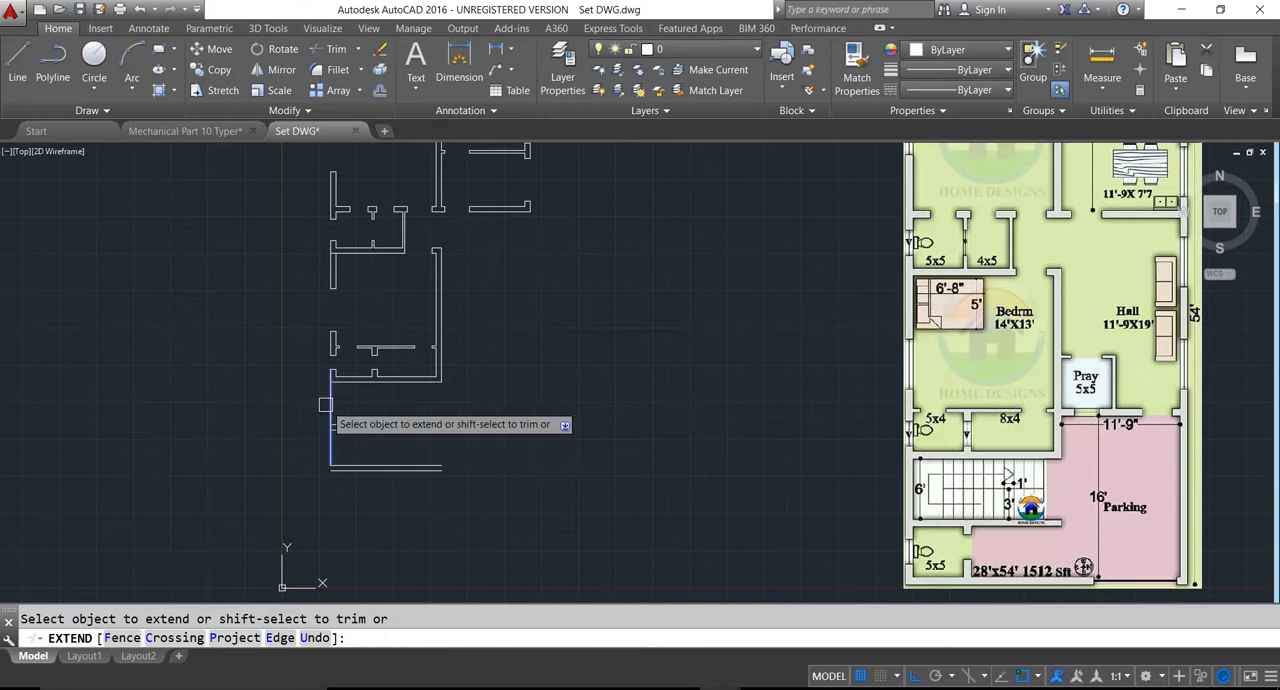
double_click(320, 422)
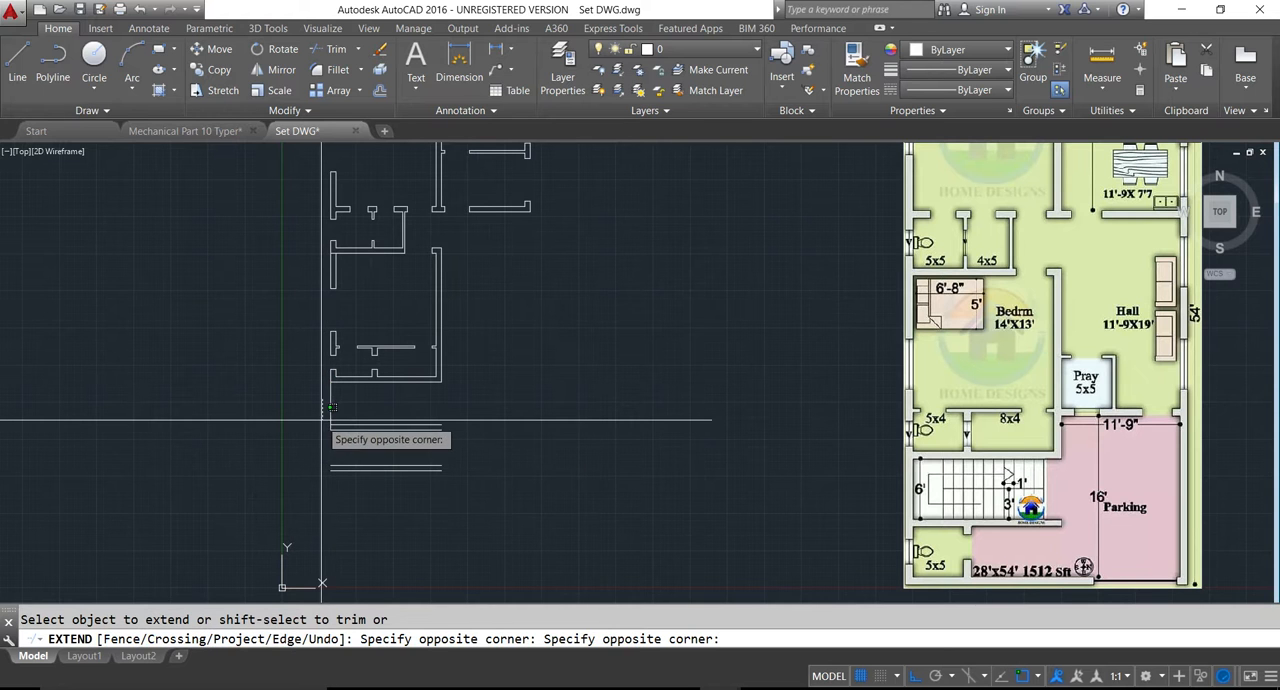
key("Escape")
key("Escape")
type("ex")
key("Return")
key("Return")
left_click(266, 401)
left_click(403, 411)
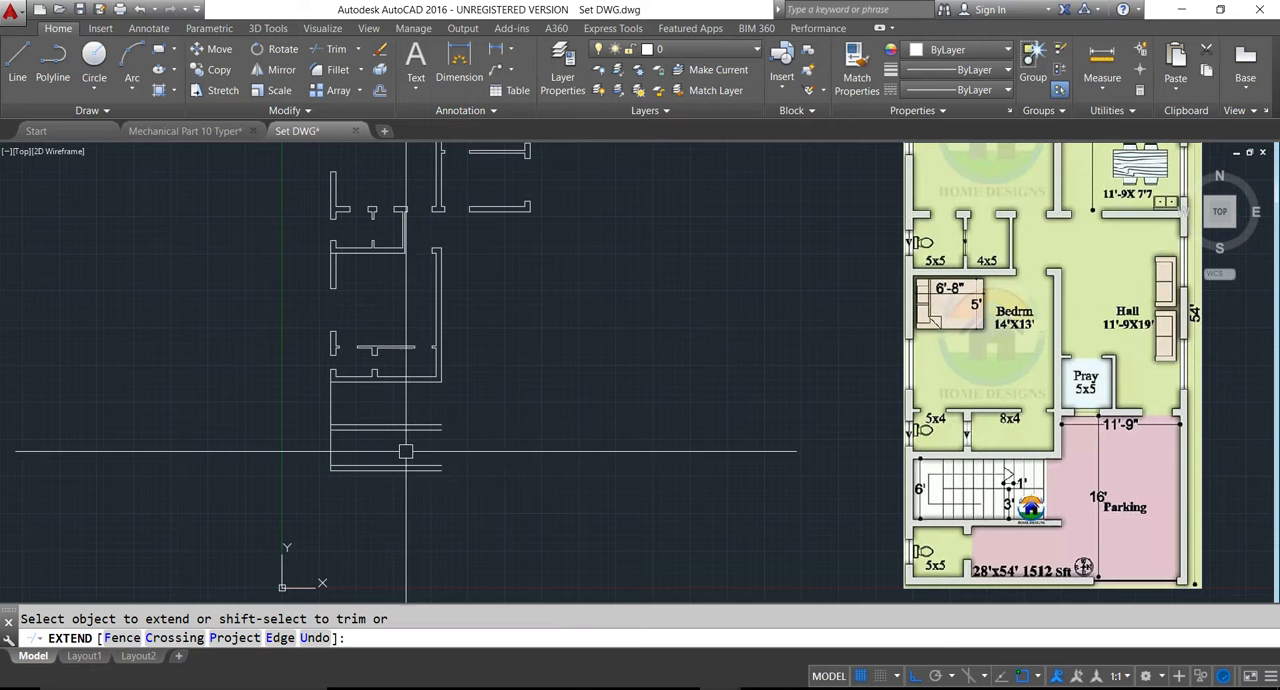
key("Escape")
- Offset the extended left exterior wall line 9 inches inward to form the wall's inner face
type("o")
key("Return")
type("9")
key("Return")
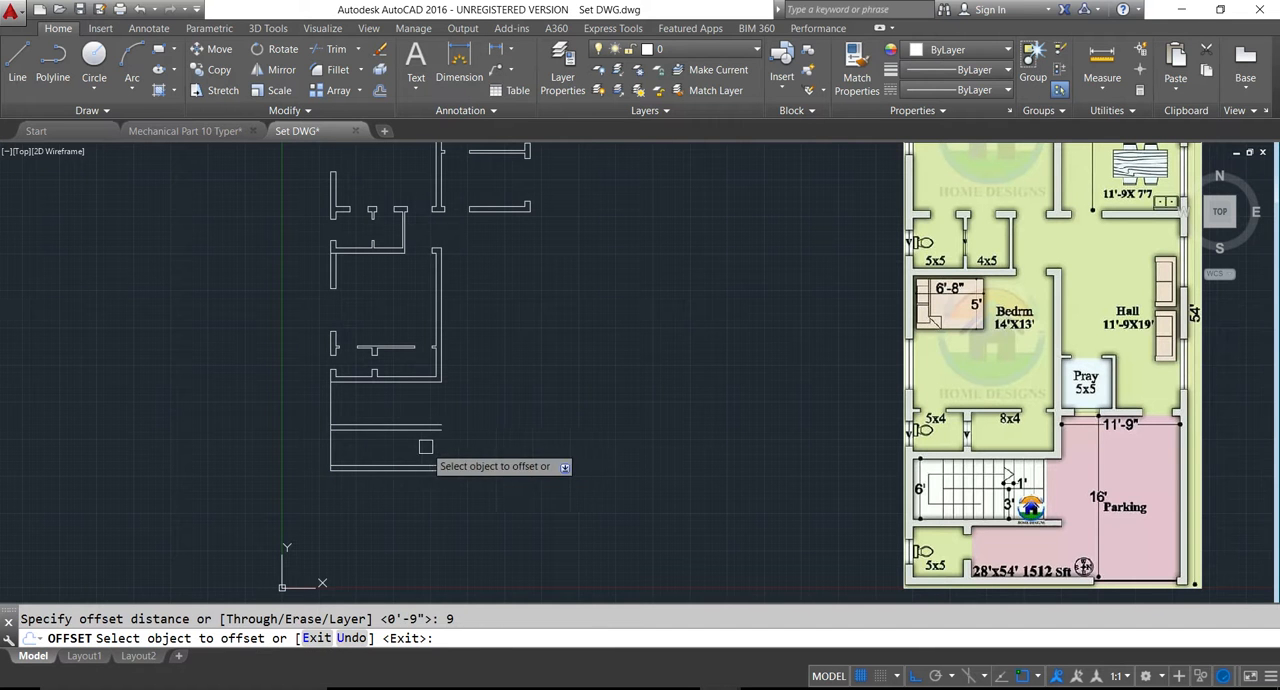
left_click(333, 424)
left_click(365, 410)
key("Escape")
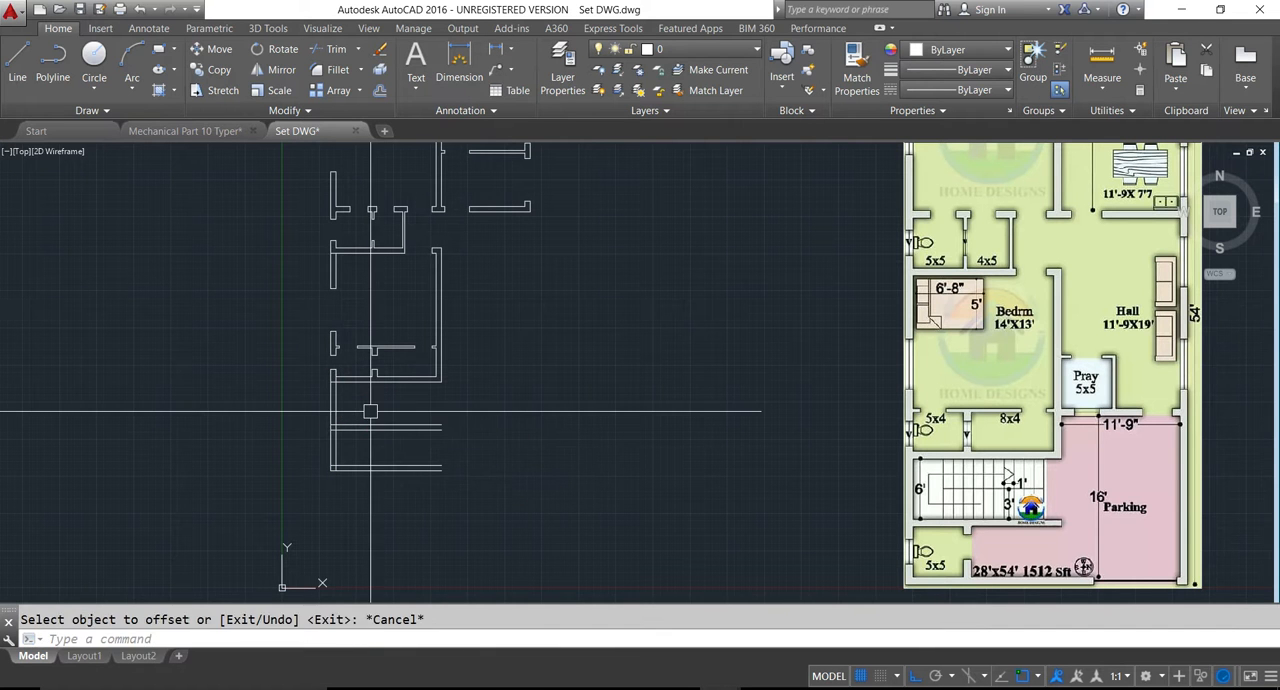
- Offset the inner line of the left exterior wall 5' to the right to mark the front toilet's width
type("o")
key("Return")
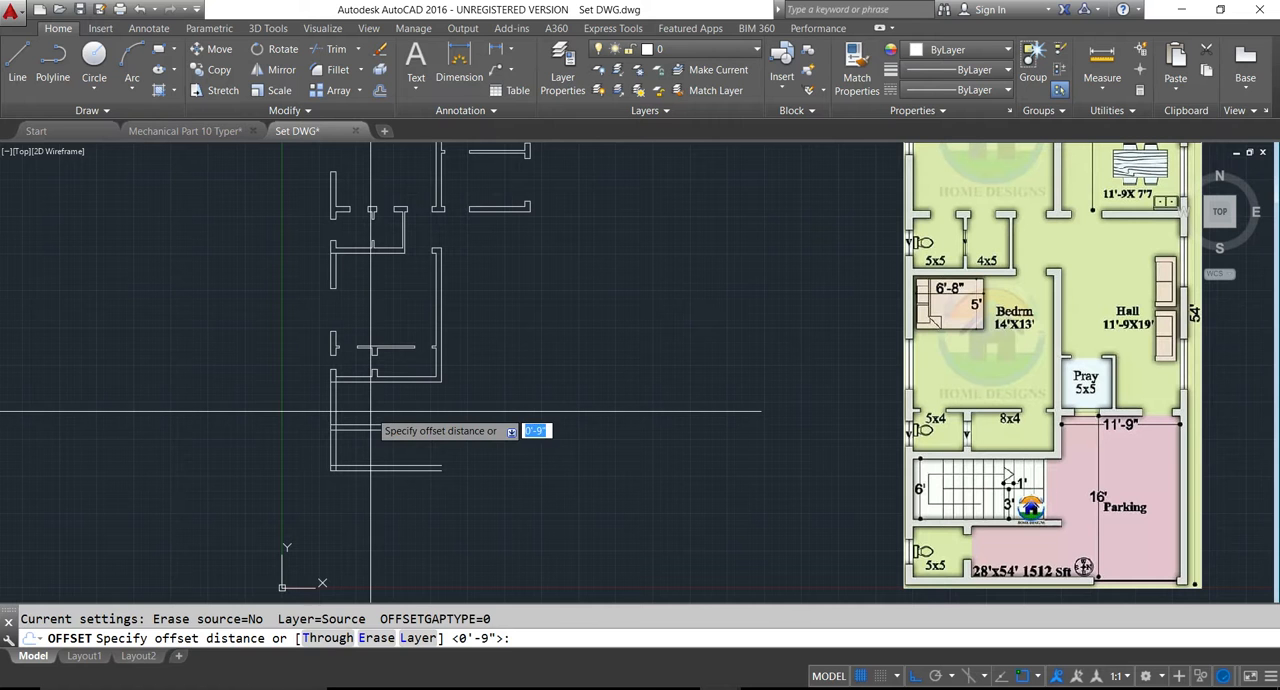
type("5'")
key("Return")
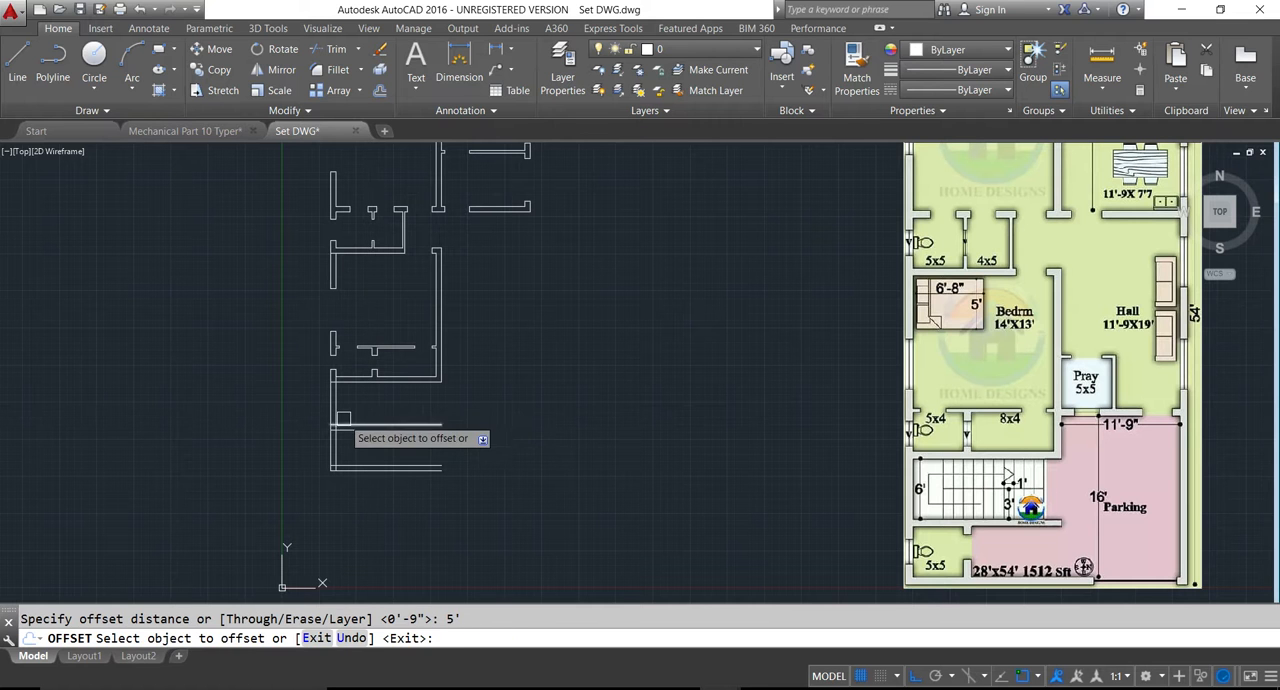
left_click(339, 399)
left_click(380, 422)
key("Escape")
- Offset the toilet's width line 9 inches to the right to form the partition wall thickness
key("Return")
type("9")
key("Return")
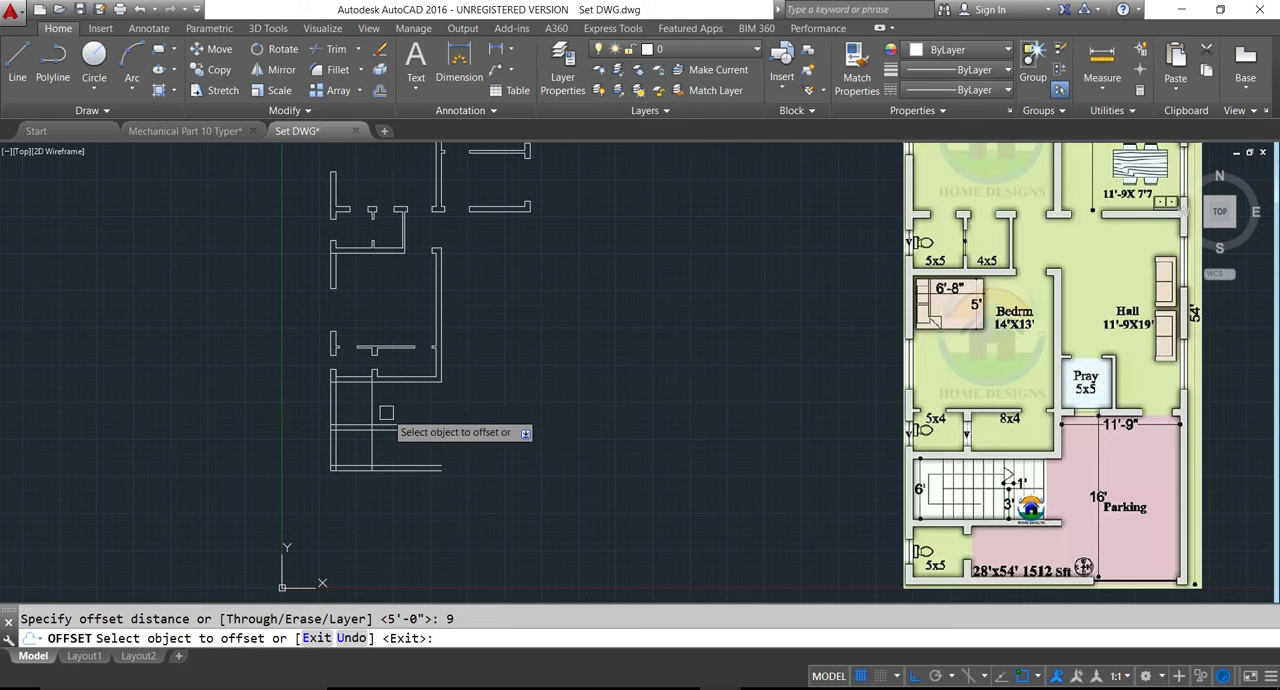
left_click(371, 375)
left_click(405, 407)
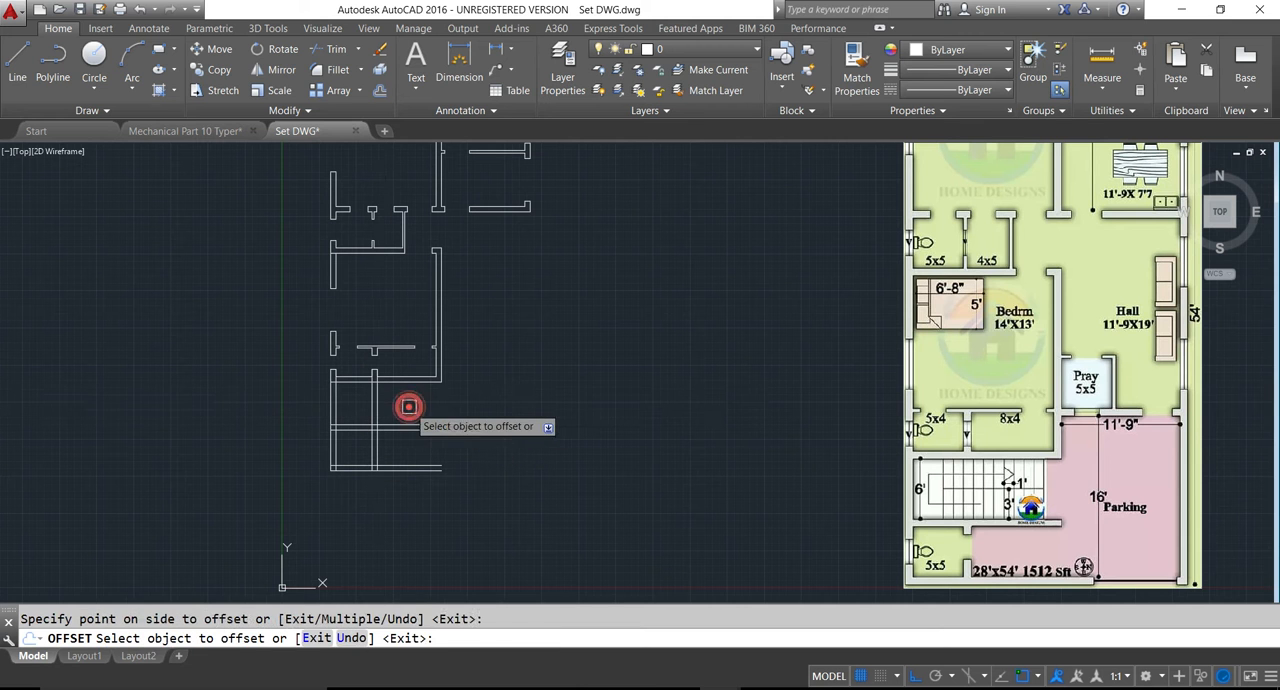
key("Escape")
- Trim both toilet partition lines out of the staircase space between the bedroom wall and the wall below the stairs
type("tr")
key("Return")
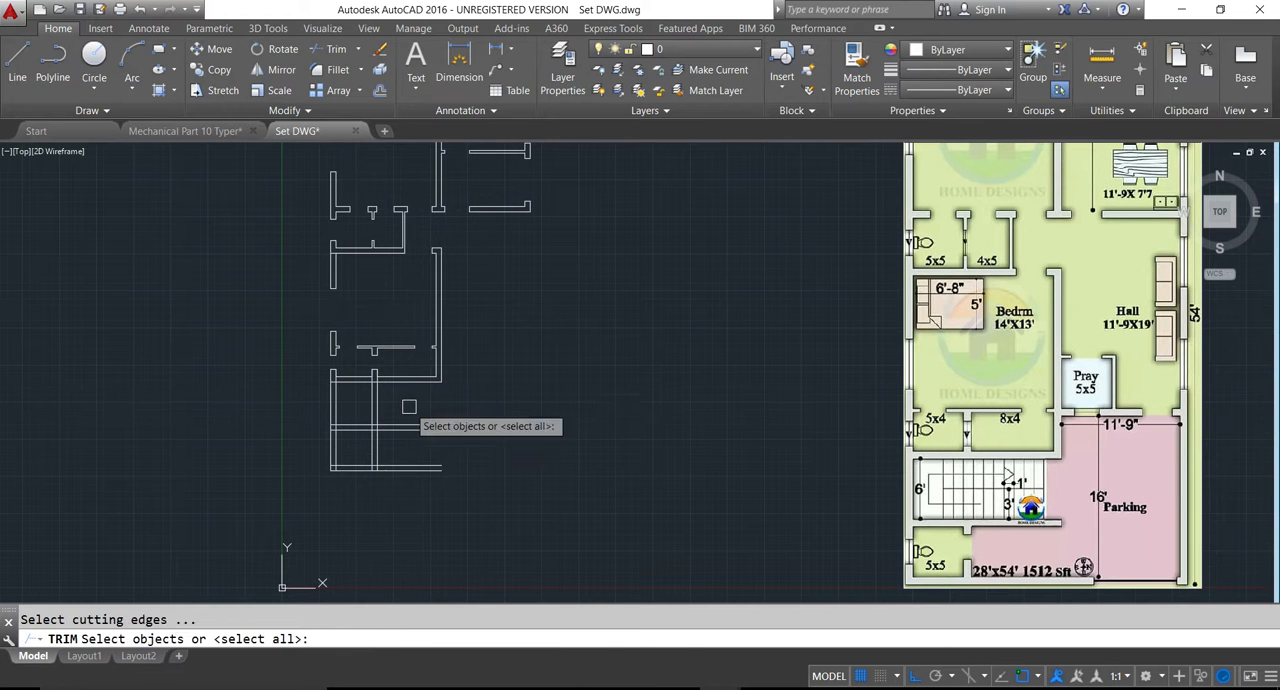
key("Return")
left_click(409, 407)
left_click(390, 407)
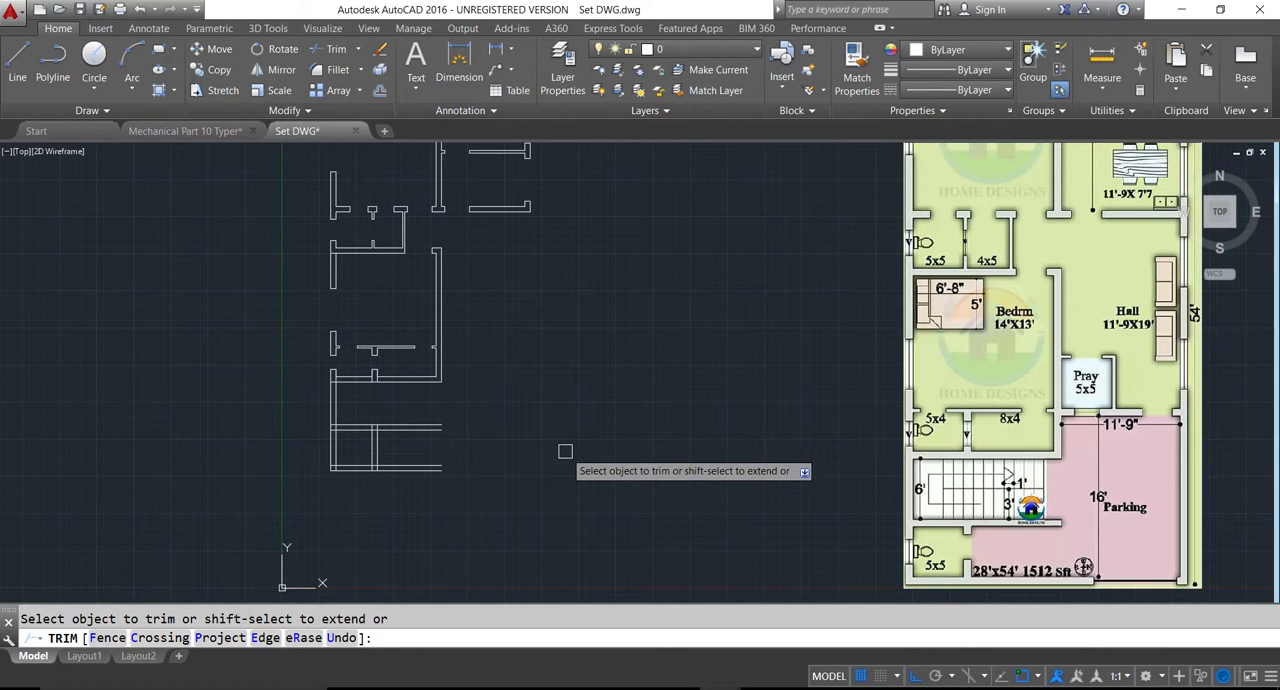
key("Escape")
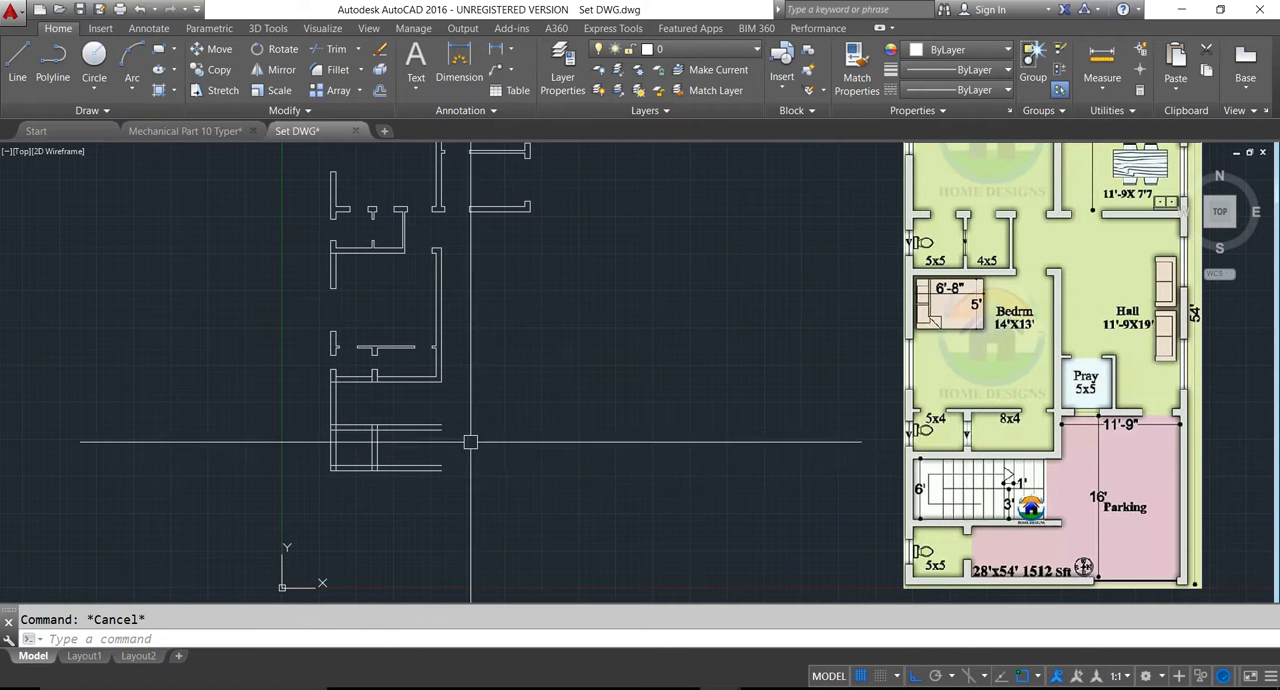
- Trim the crossing lines where the left exterior wall meets the walls above and below the staircase
scroll(375, 372, "up", 3)
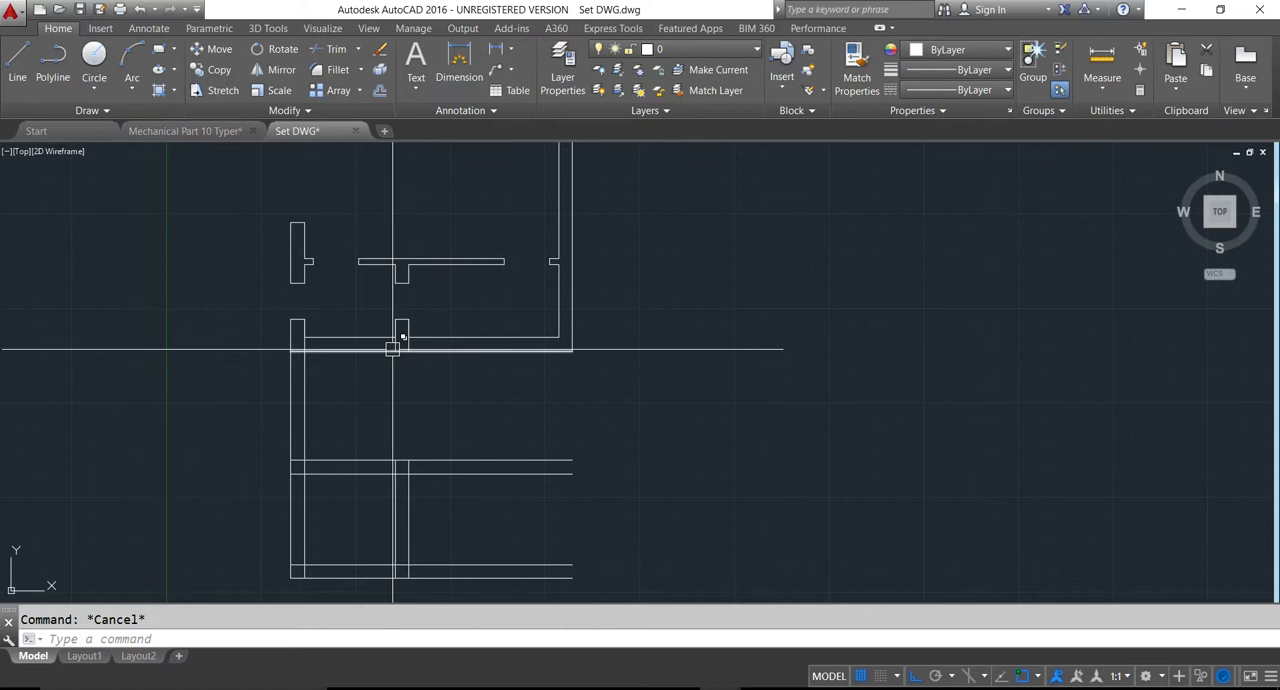
type("r")
key("Return")
key("Return")
scroll(393, 346, "up", 3)
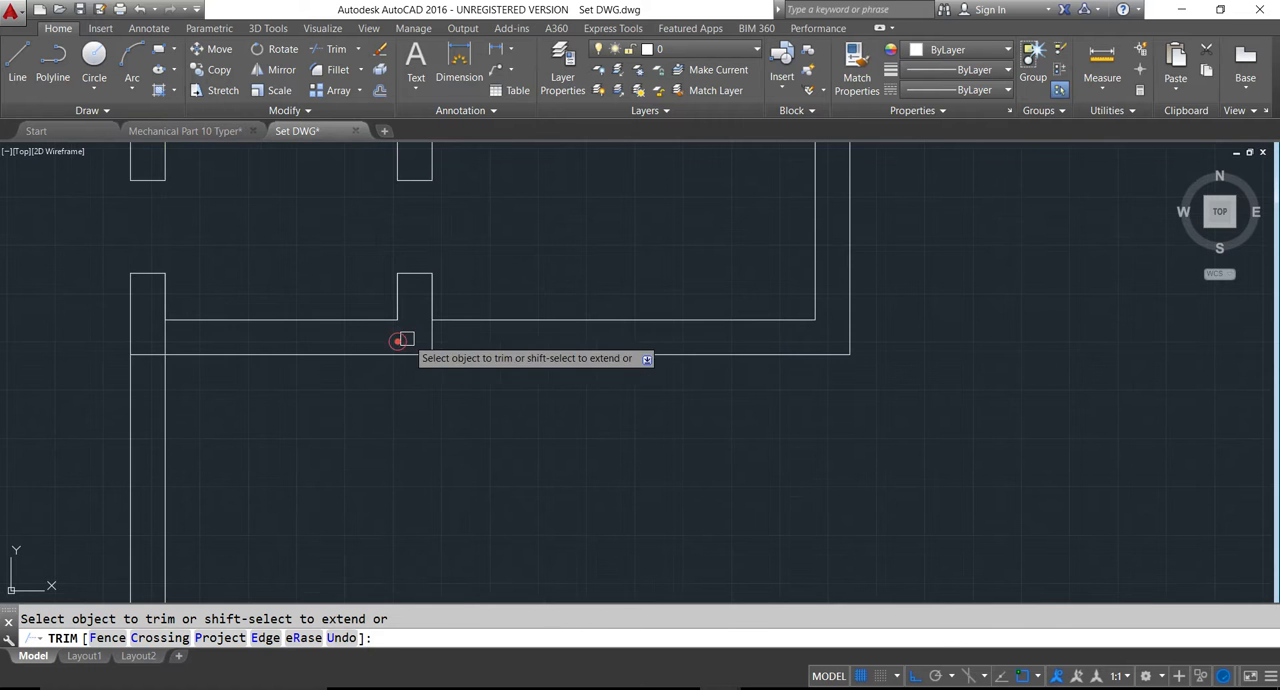
left_click(149, 352)
scroll(189, 343, "down", 4)
scroll(176, 473, "up", 4)
left_click(165, 465)
scroll(163, 423, "down", 2)
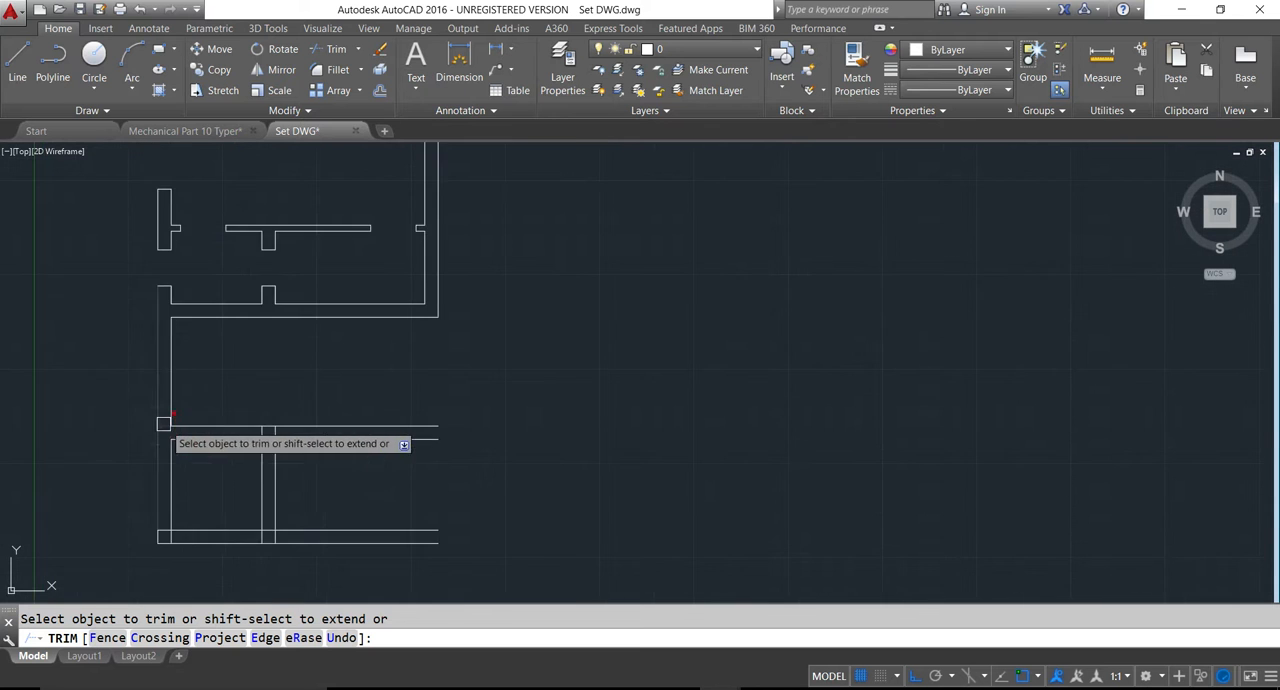
- Trim the overlapping lines at the front-left wall corner and where the toilet partition meets the front wall
scroll(177, 526, "up", 4)
left_click(131, 546)
left_click(150, 567)
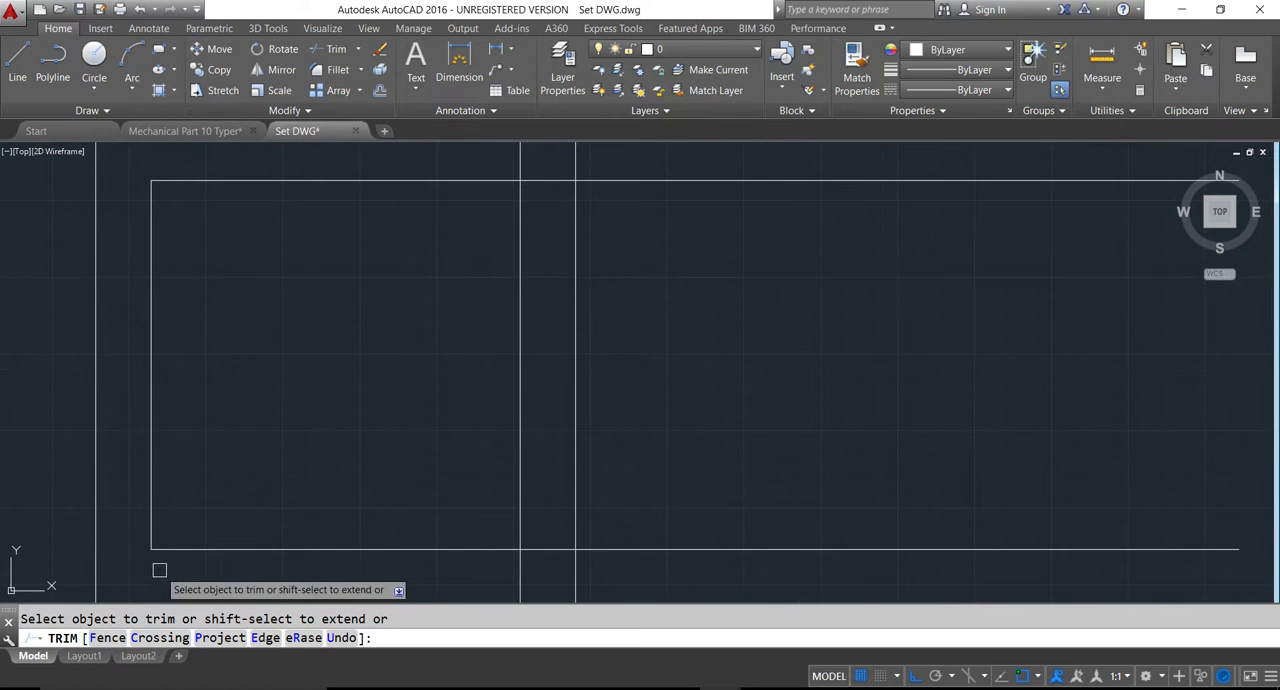
scroll(161, 569, "down", 4)
scroll(252, 568, "up", 4)
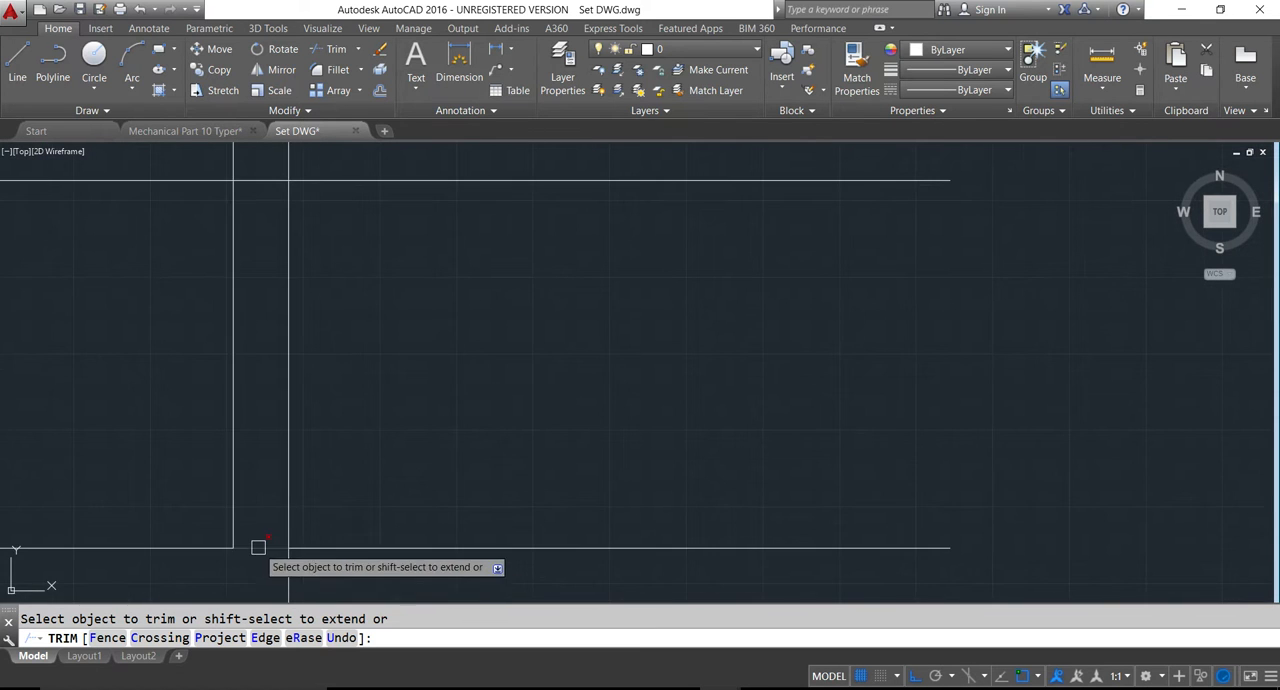
scroll(317, 589, "down", 4)
scroll(278, 445, "up", 4)
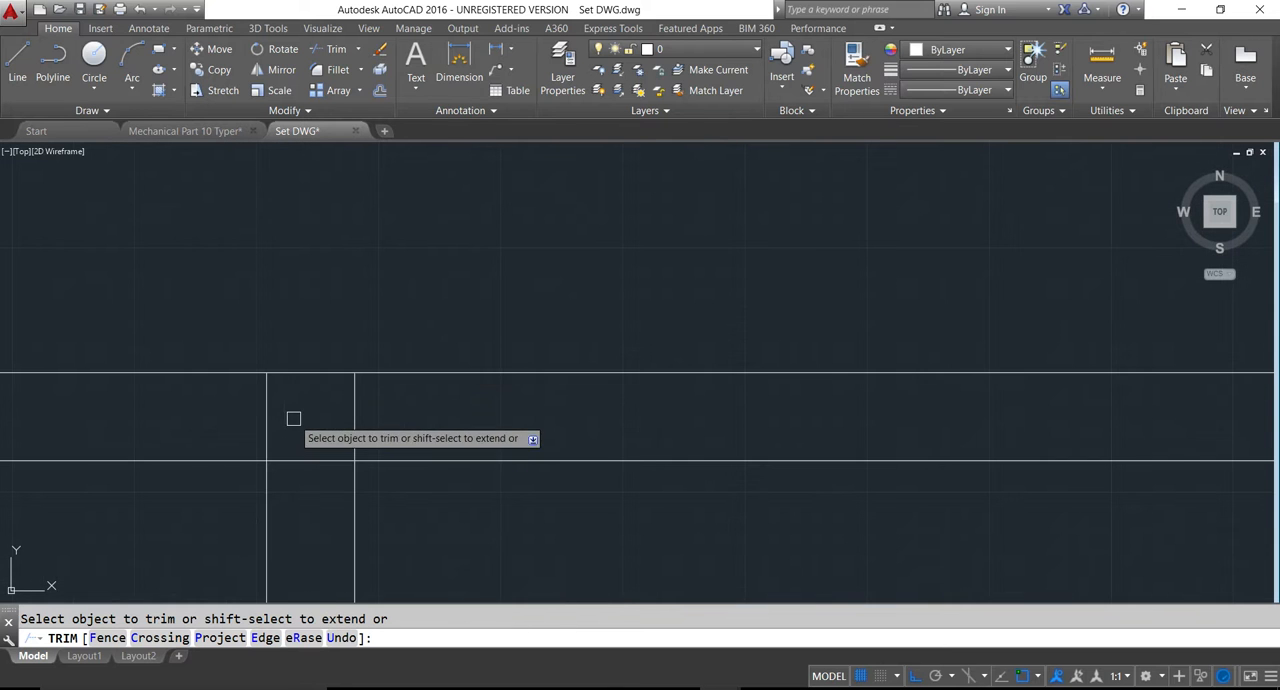
- Trim the crossing lines where the toilet partition meets the wall below the staircase, and save the drawing
left_click(266, 406)
left_click(308, 463)
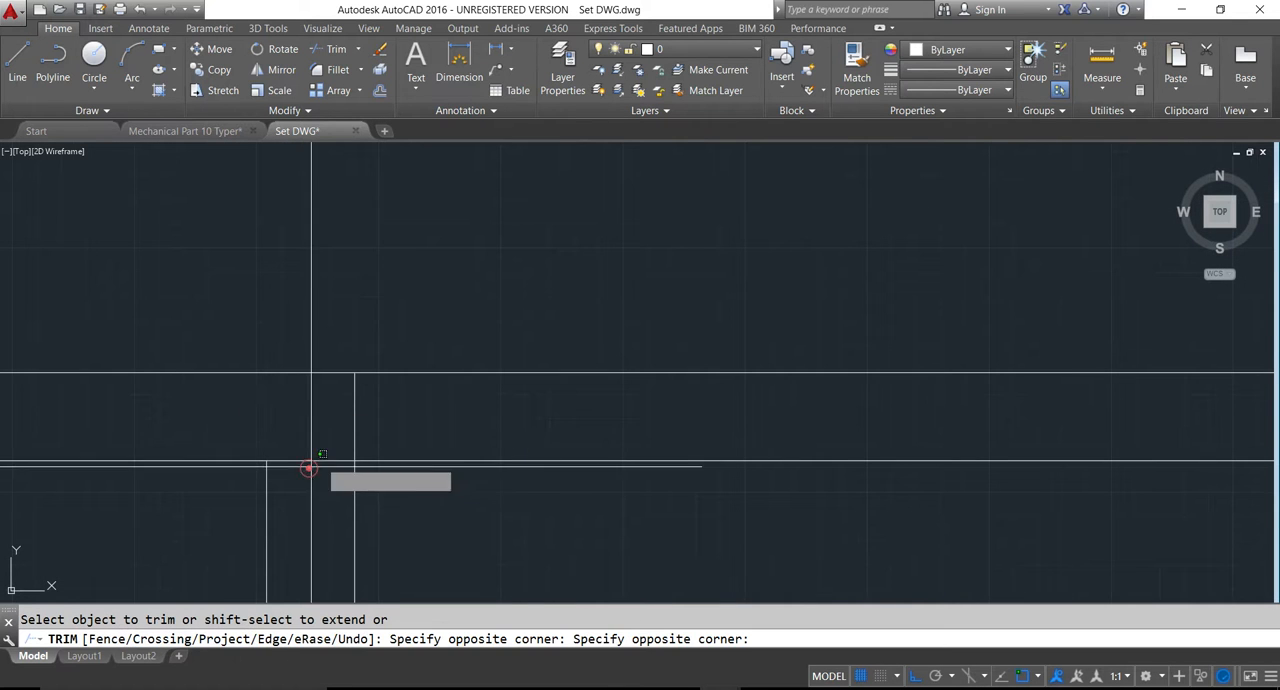
left_click(341, 424)
left_click(350, 422)
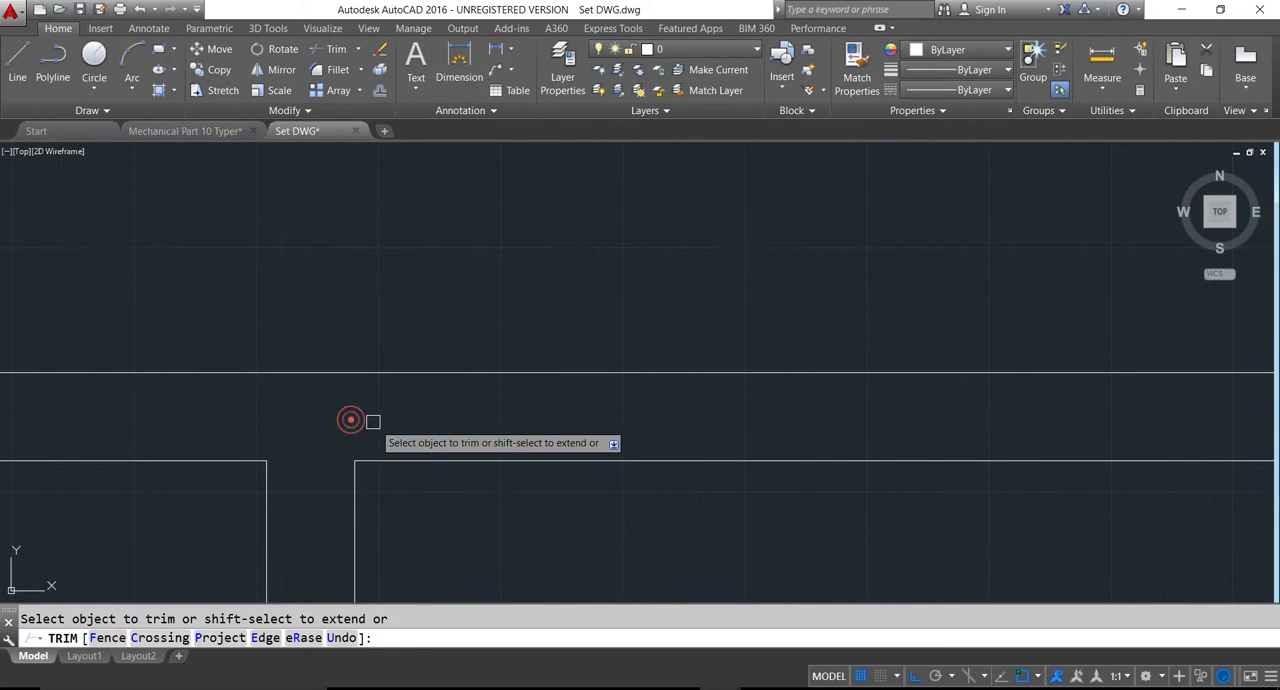
scroll(372, 443, "down", 5)
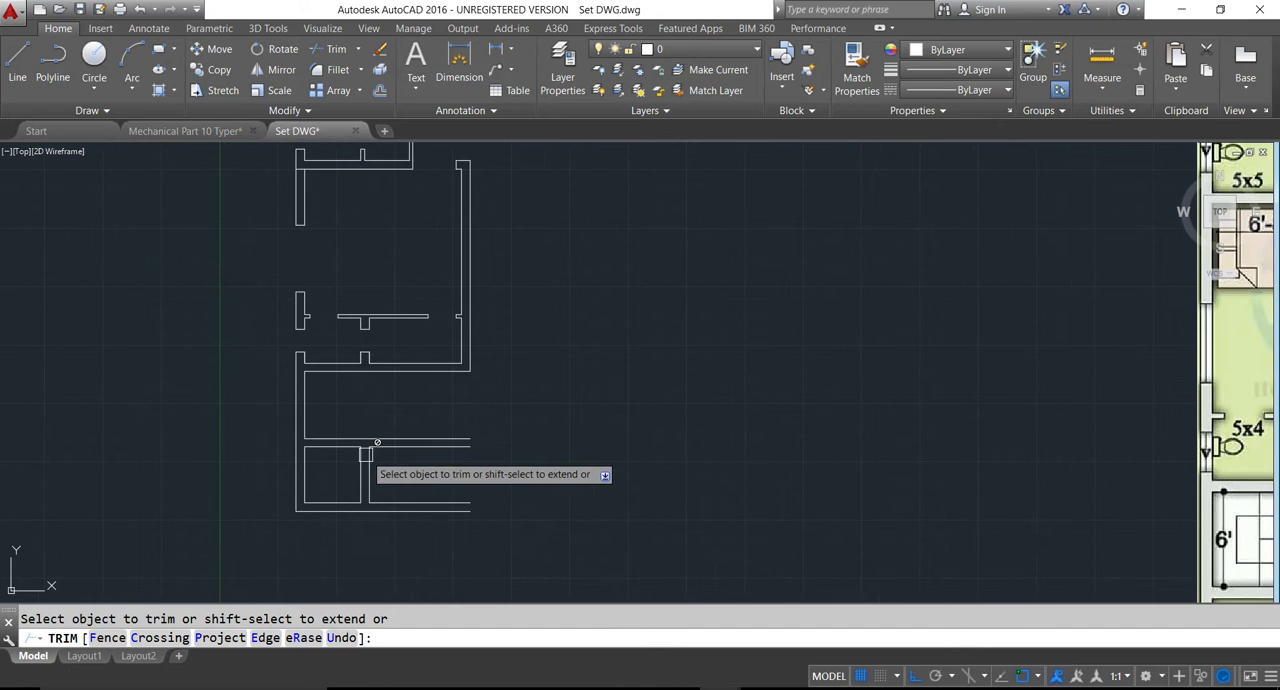
key("Escape")
key("ctrl+s")
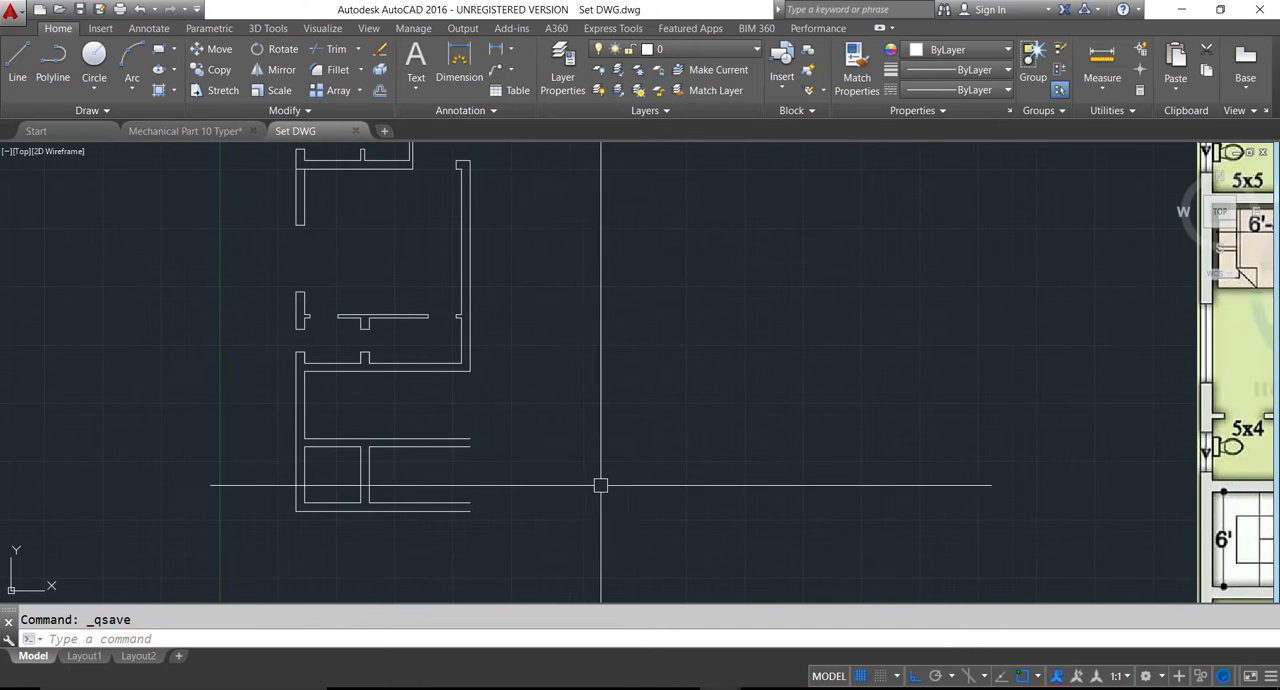
- Compare the drawn walls with the reference plan and examine the plan's staircase and front toilet area
scroll(597, 487, "down", 4)
middle_click_drag(589, 477, 491, 449)
scroll(460, 350, "up", 3)
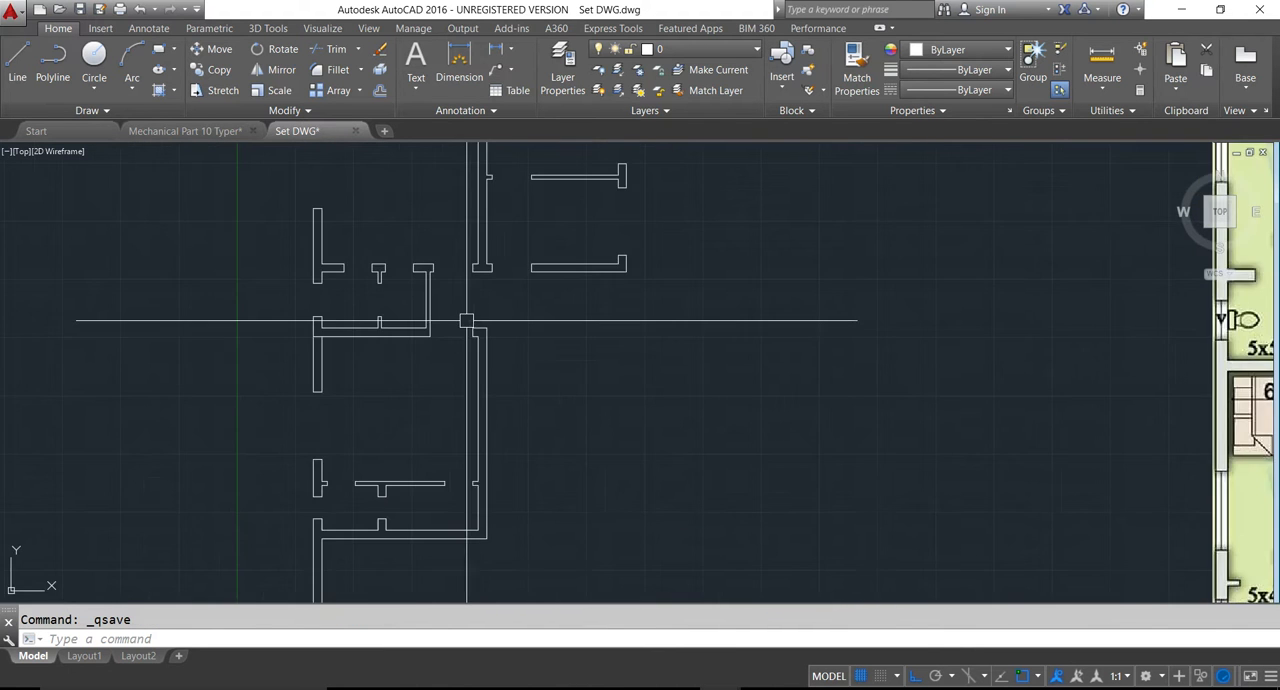
middle_click_drag(452, 331, 477, 343)
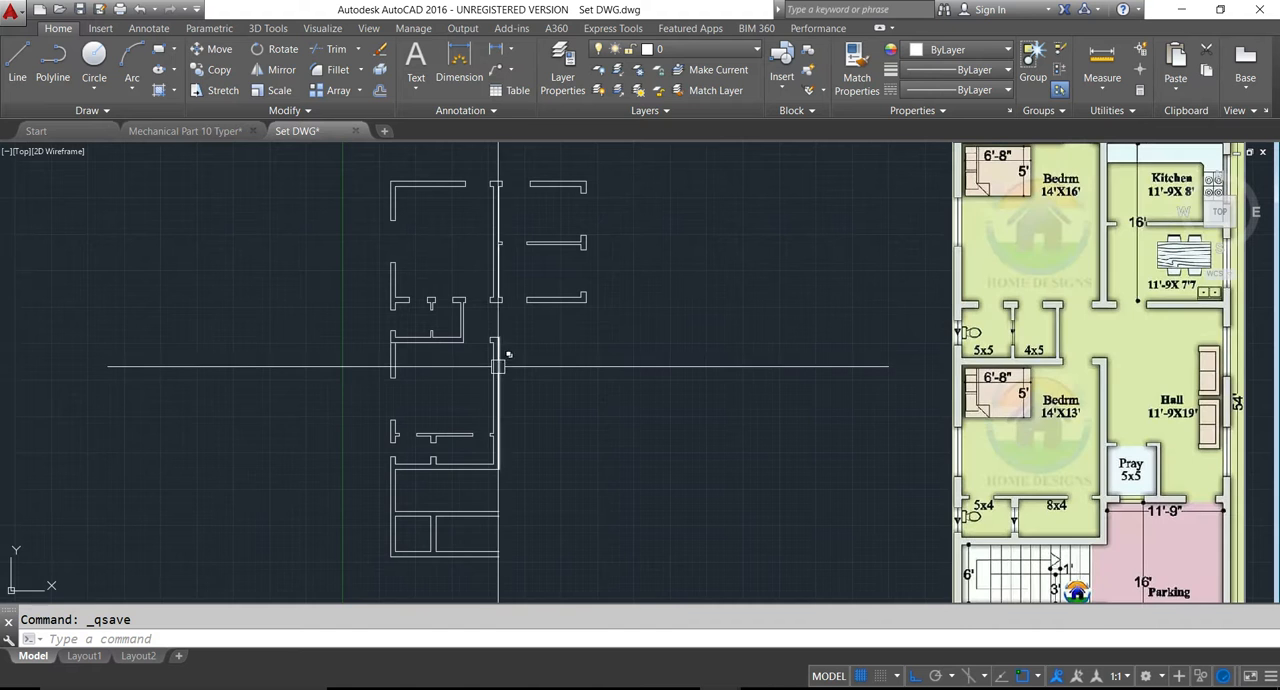
middle_click_drag(520, 424, 519, 430)
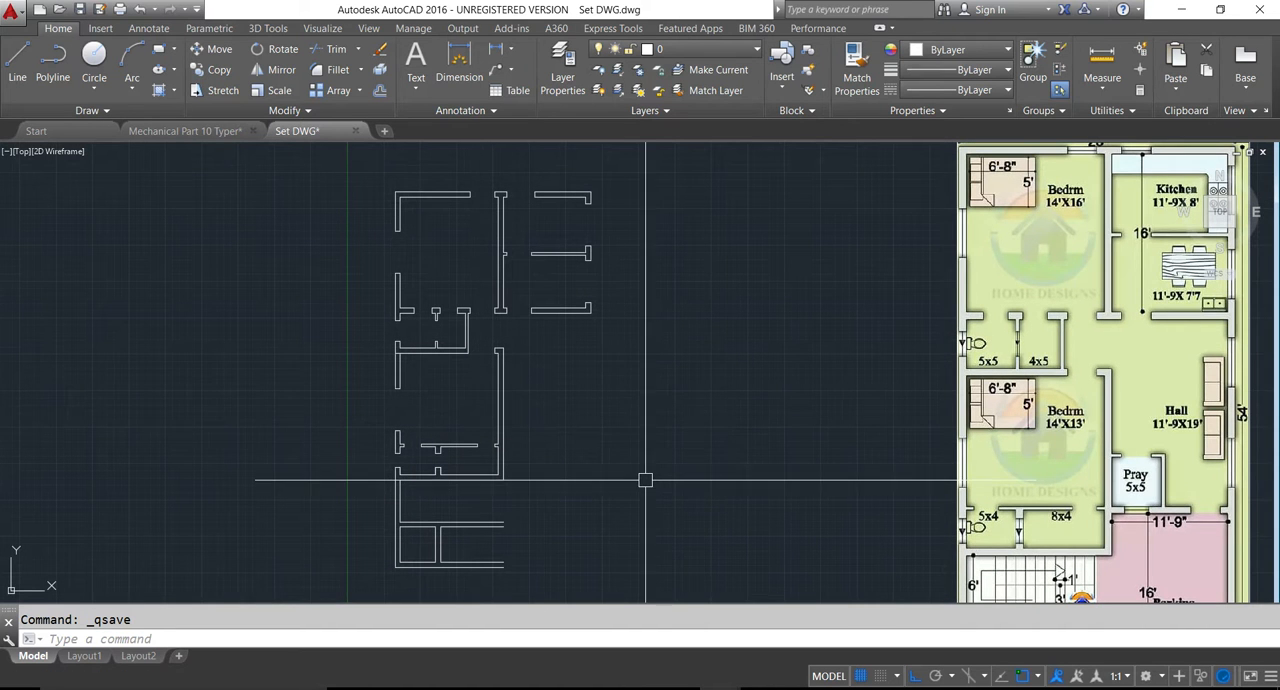
scroll(640, 480, "down", 4)
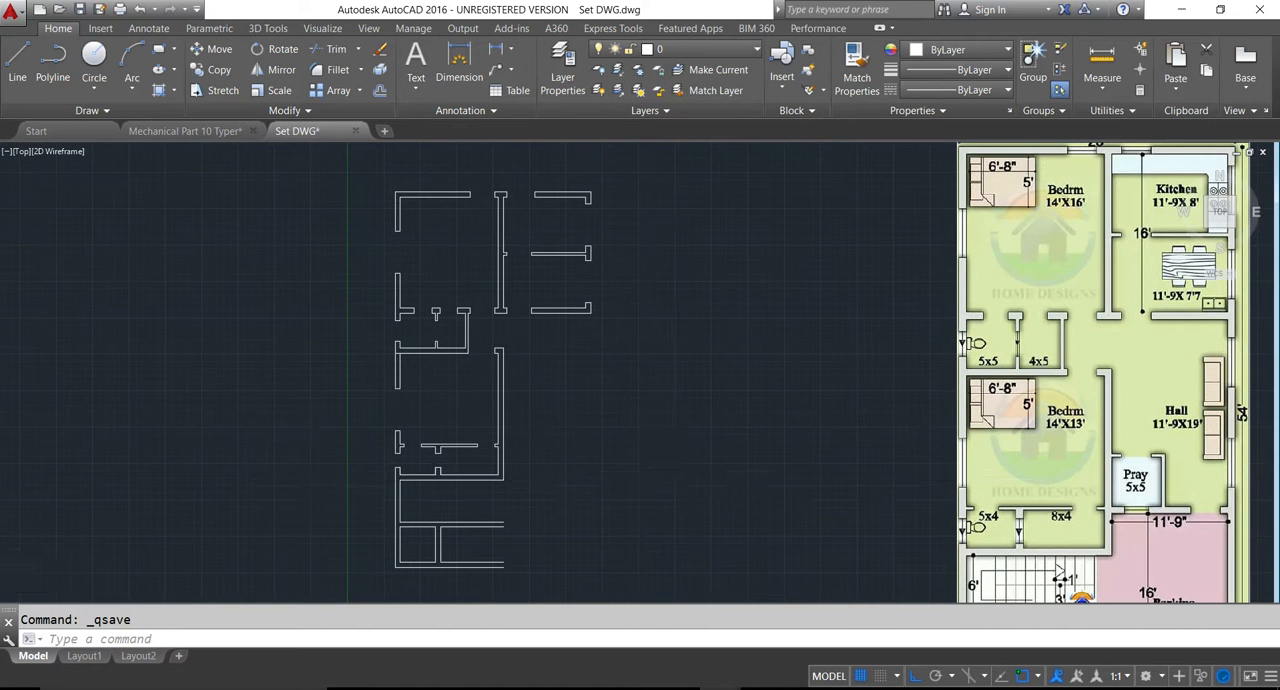
middle_click_drag(666, 466, 660, 435)
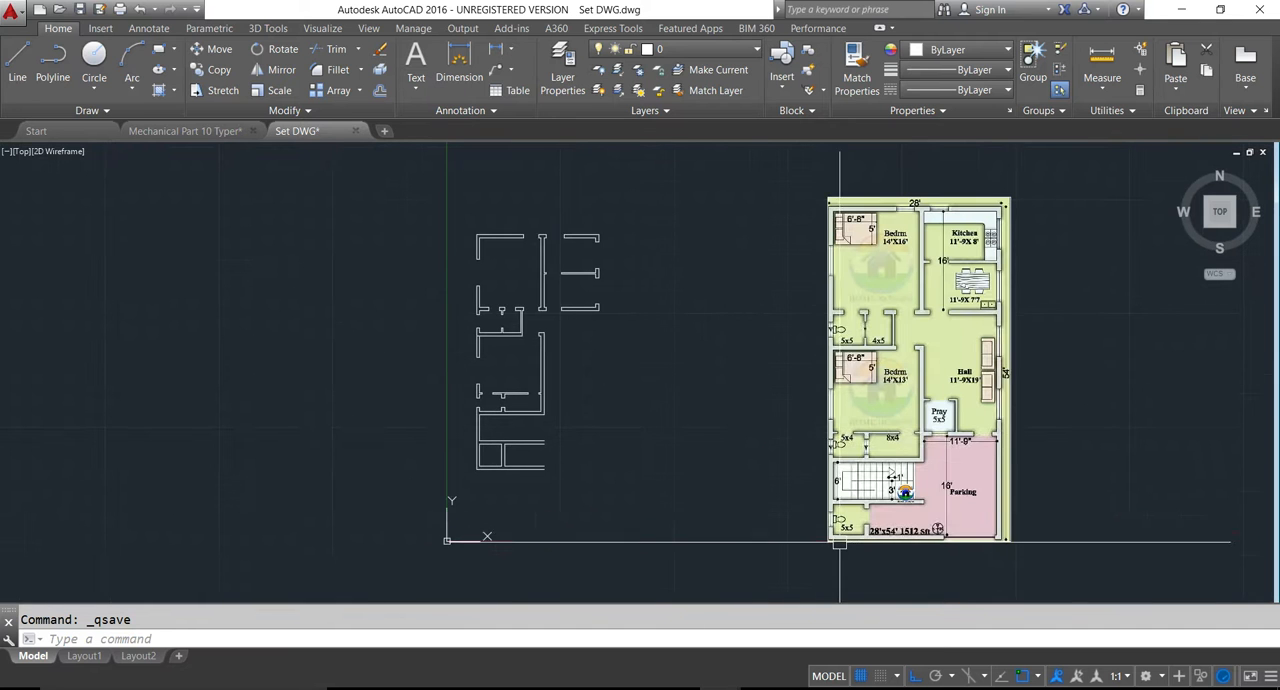
scroll(853, 537, "up", 2)
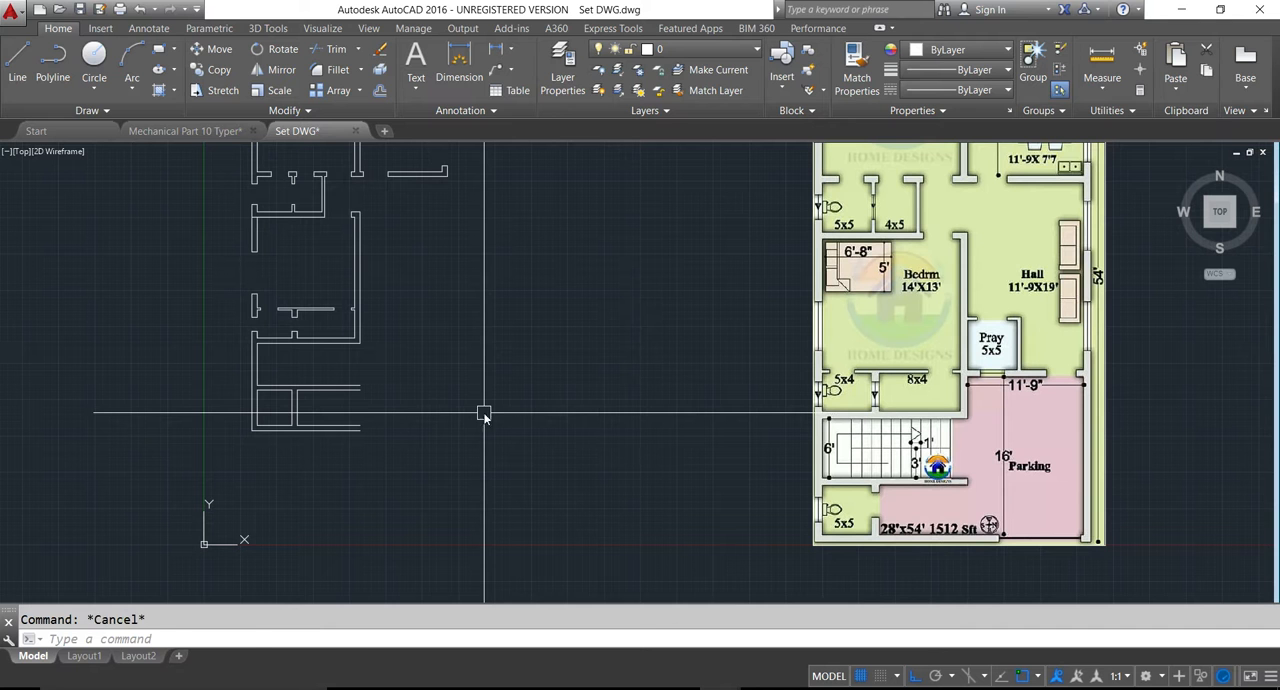
- Offset the inner line of the left exterior wall 4' into the staircase space to mark the first tread line
type("o")
key("Return")
type("4'")
key("Return")
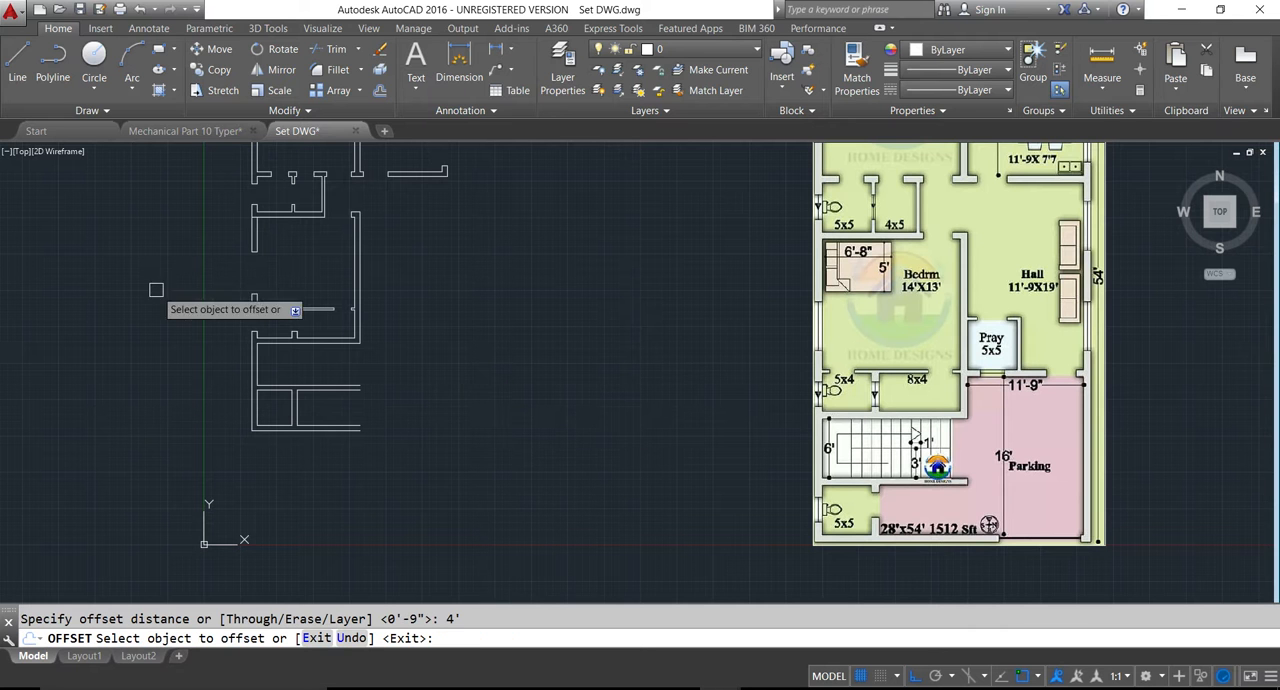
left_click(258, 360)
key("Escape")
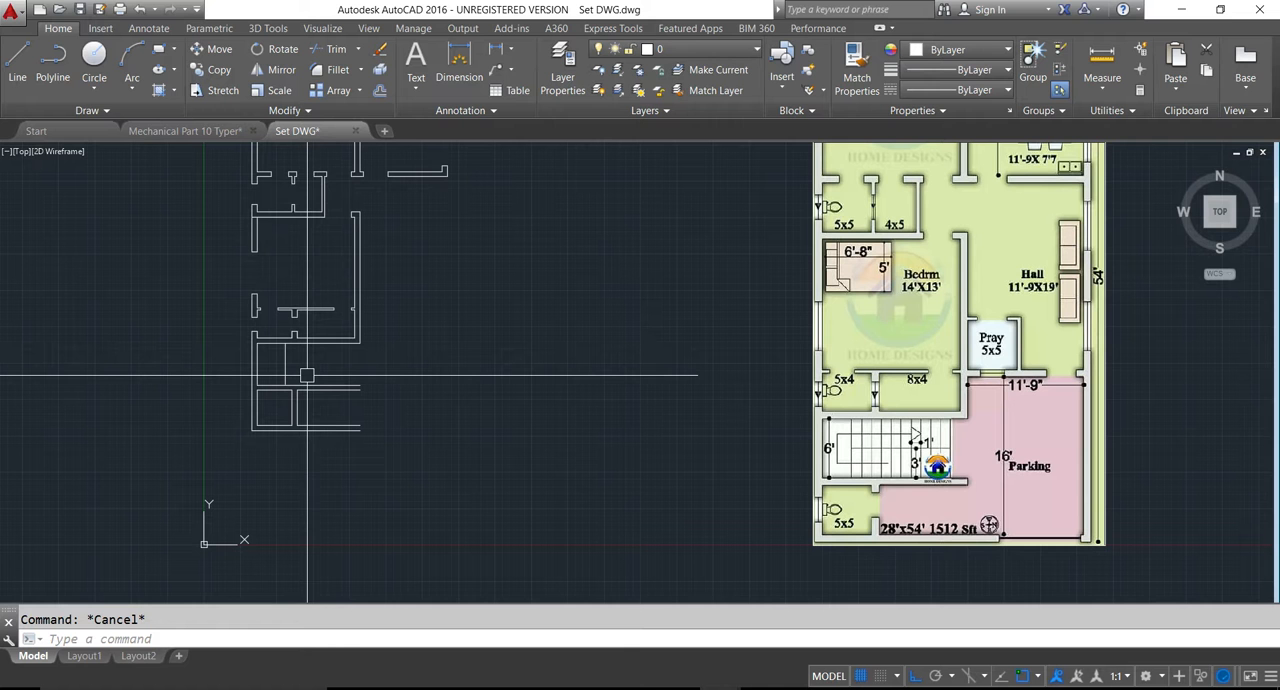
- Draw a horizontal centre line about 9'-7" long to the right from the midpoint of the first tread line
type("l")
key("Return")
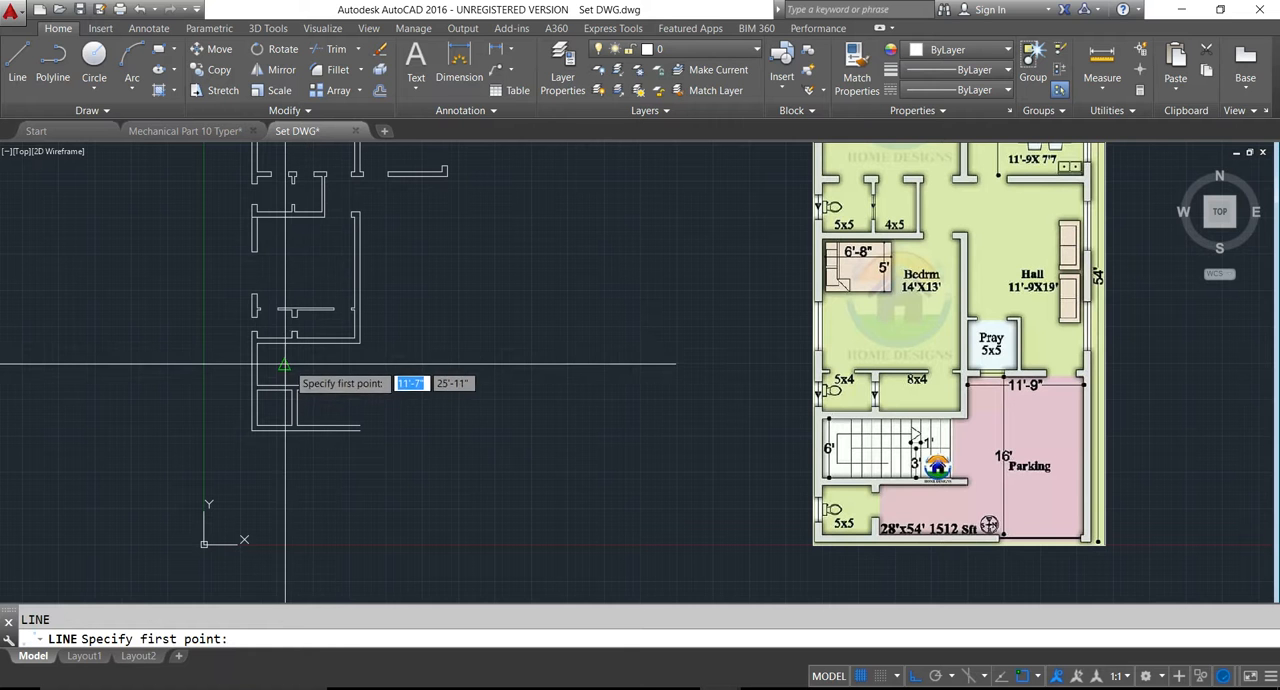
left_click(286, 365)
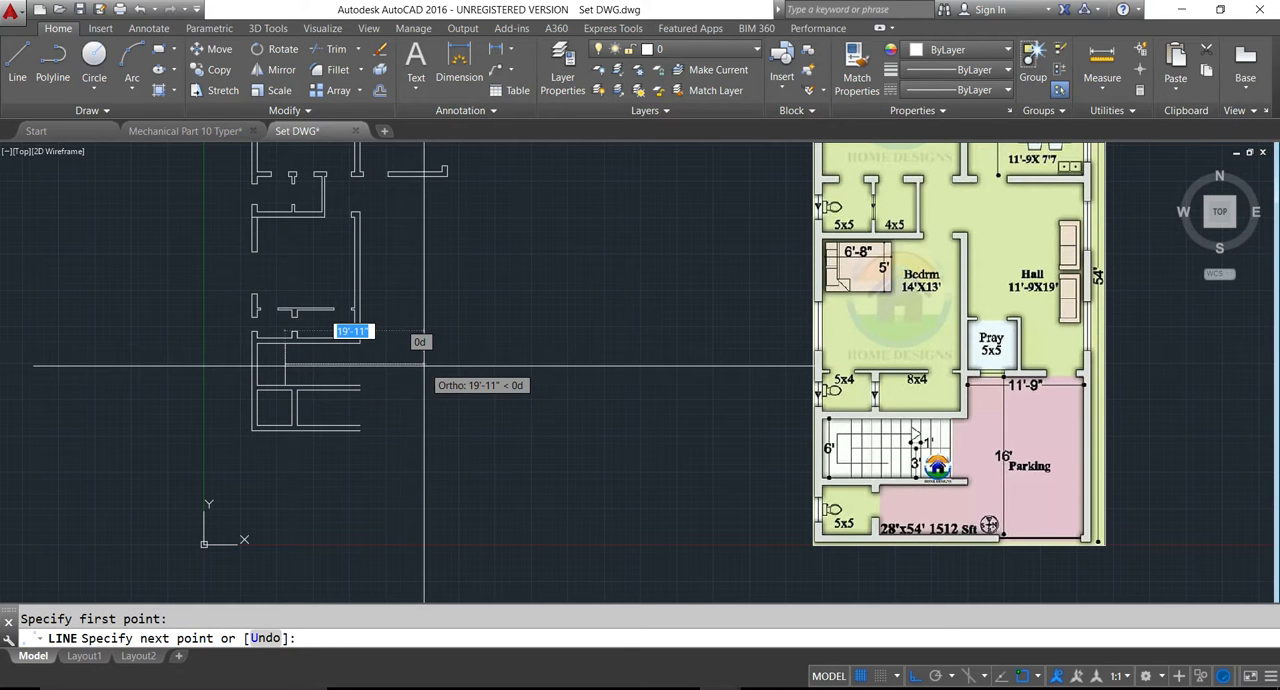
scroll(405, 365, "up", 5)
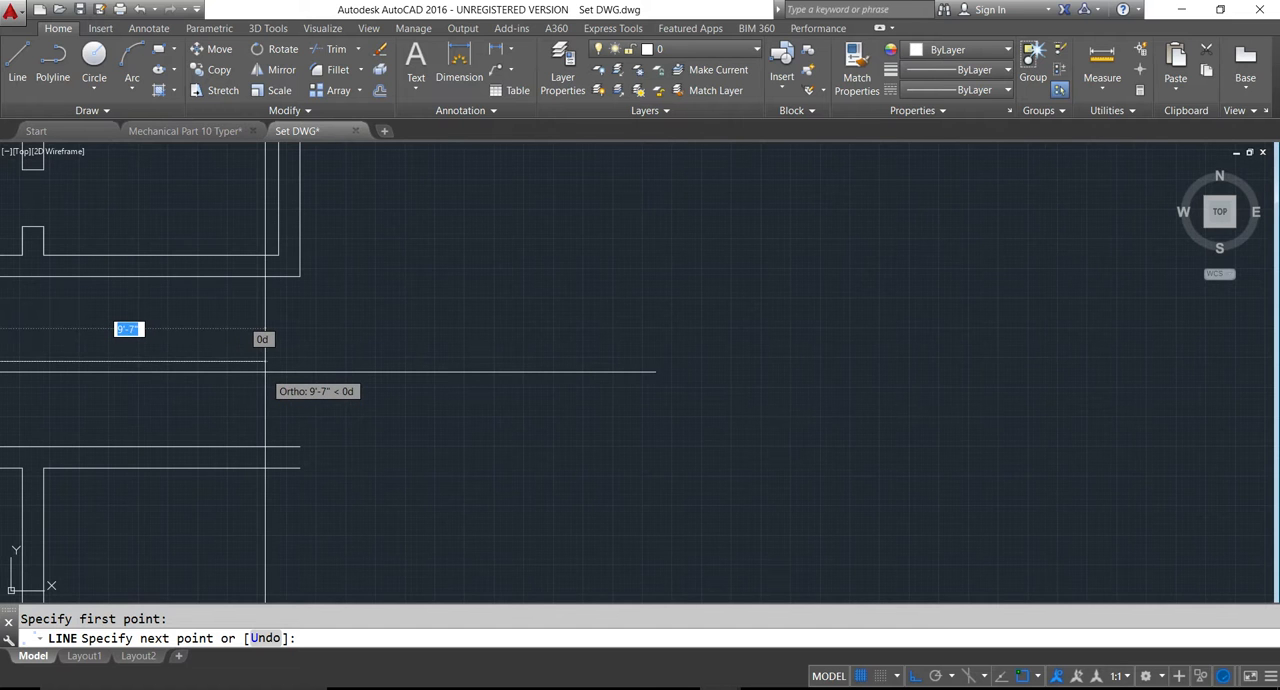
key("Escape")
- Offset the first tread line repeatedly to the right at 13-inch spacing, adding nine more tread lines
scroll(335, 388, "down", 3)
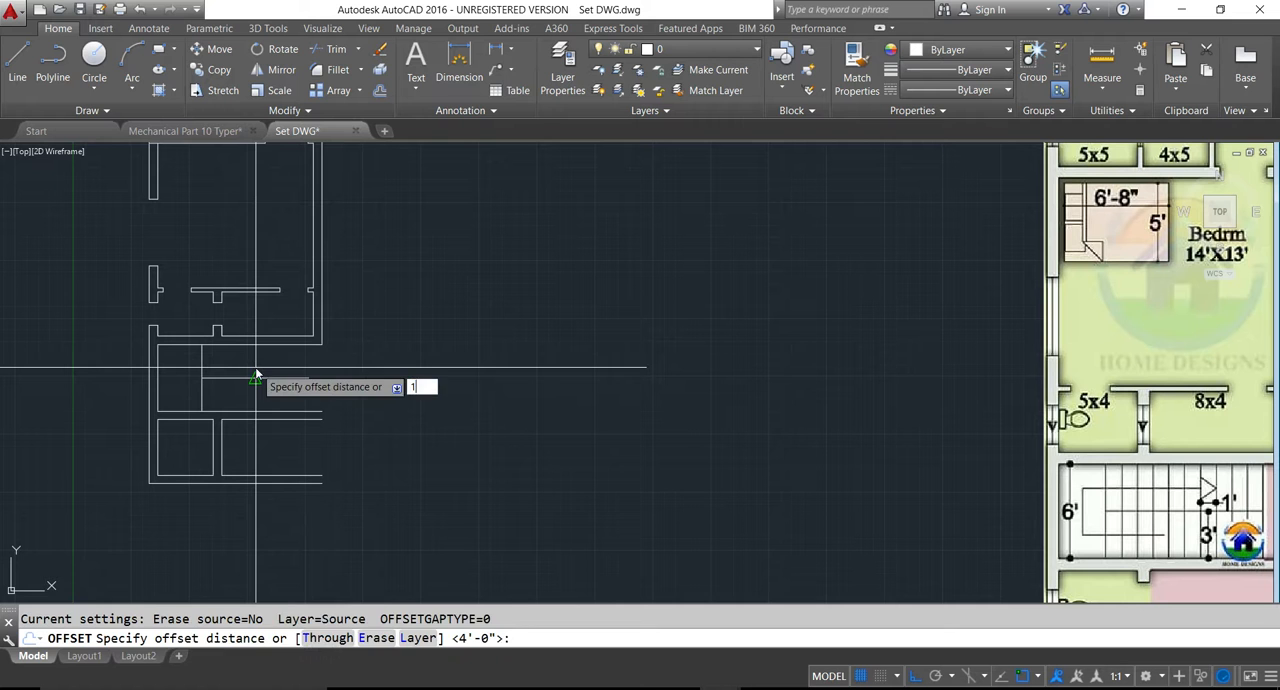
type("13")
key("Return")
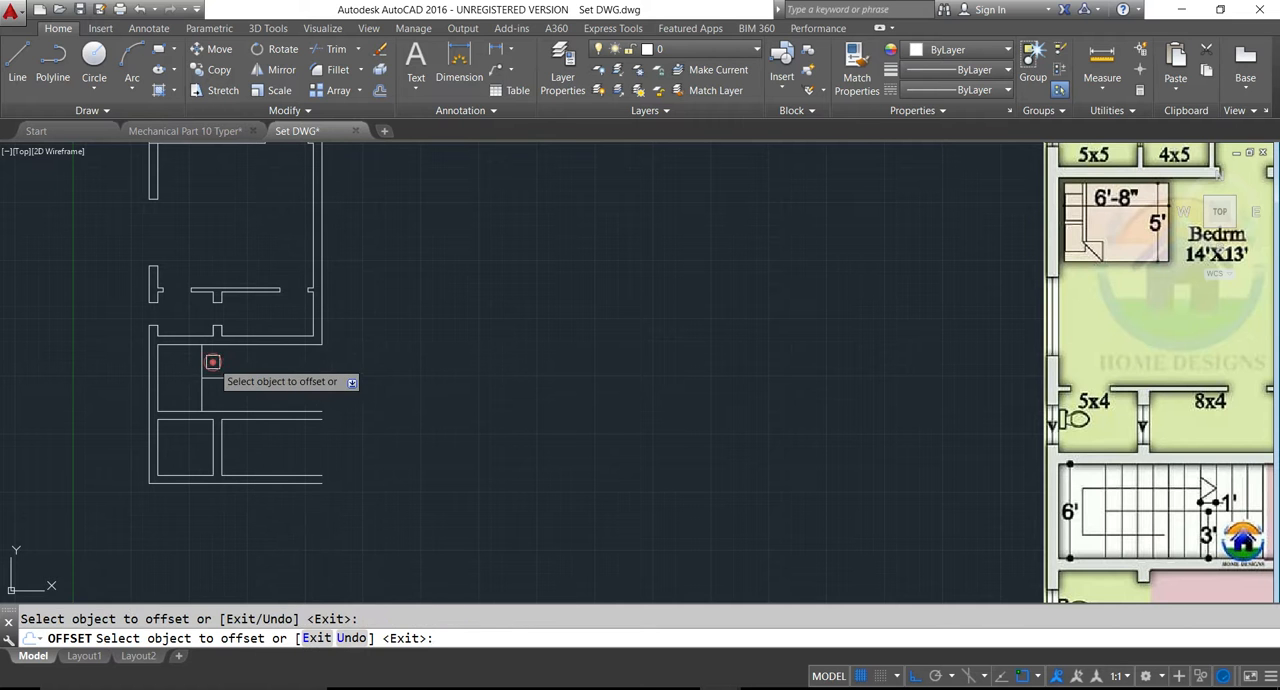
left_click(230, 365)
scroll(225, 368, "up", 4)
left_click(181, 357)
left_click(214, 360)
left_click(211, 362)
left_click(255, 358)
left_click(241, 357)
left_click(262, 356)
left_click(272, 361)
left_click(294, 358)
left_click(295, 358)
left_click(304, 360)
left_click(334, 359)
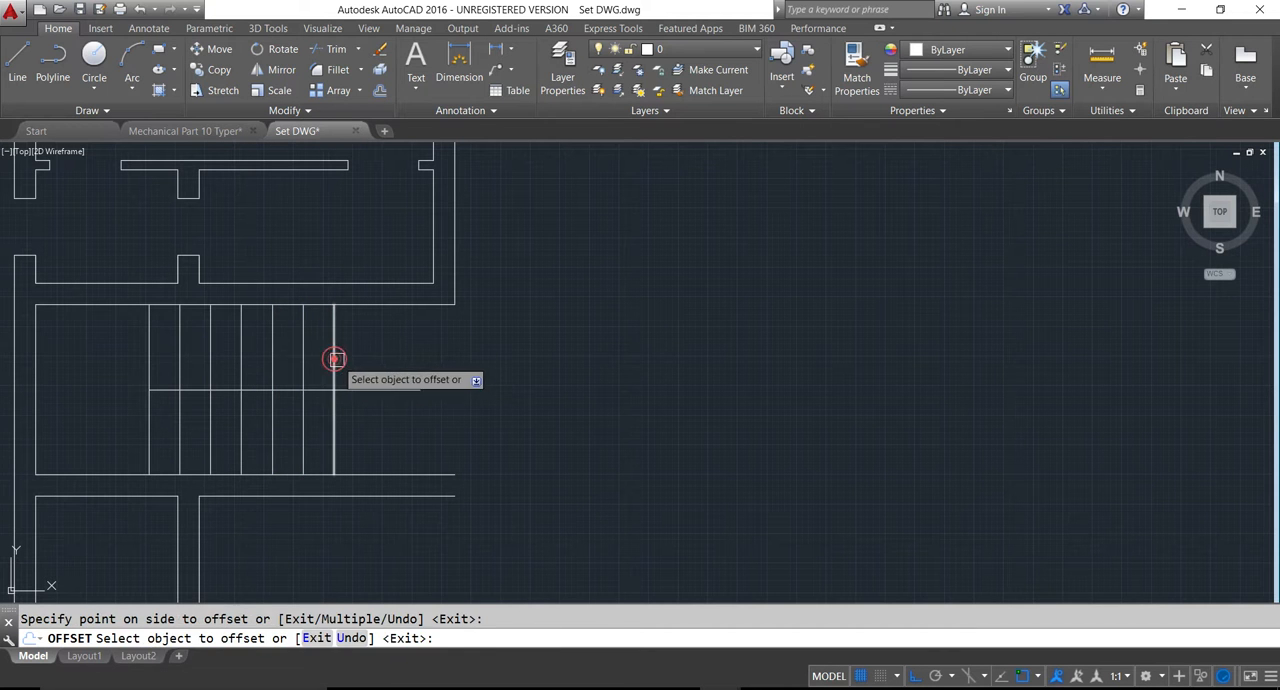
left_click(332, 359)
left_click(356, 360)
left_click(366, 360)
left_click(390, 362)
left_click(406, 366)
left_click(397, 360)
left_click(455, 377)
key("Escape")
- Extend the staircase's horizontal centre line to the last tread line
type("ex")
key("Return")
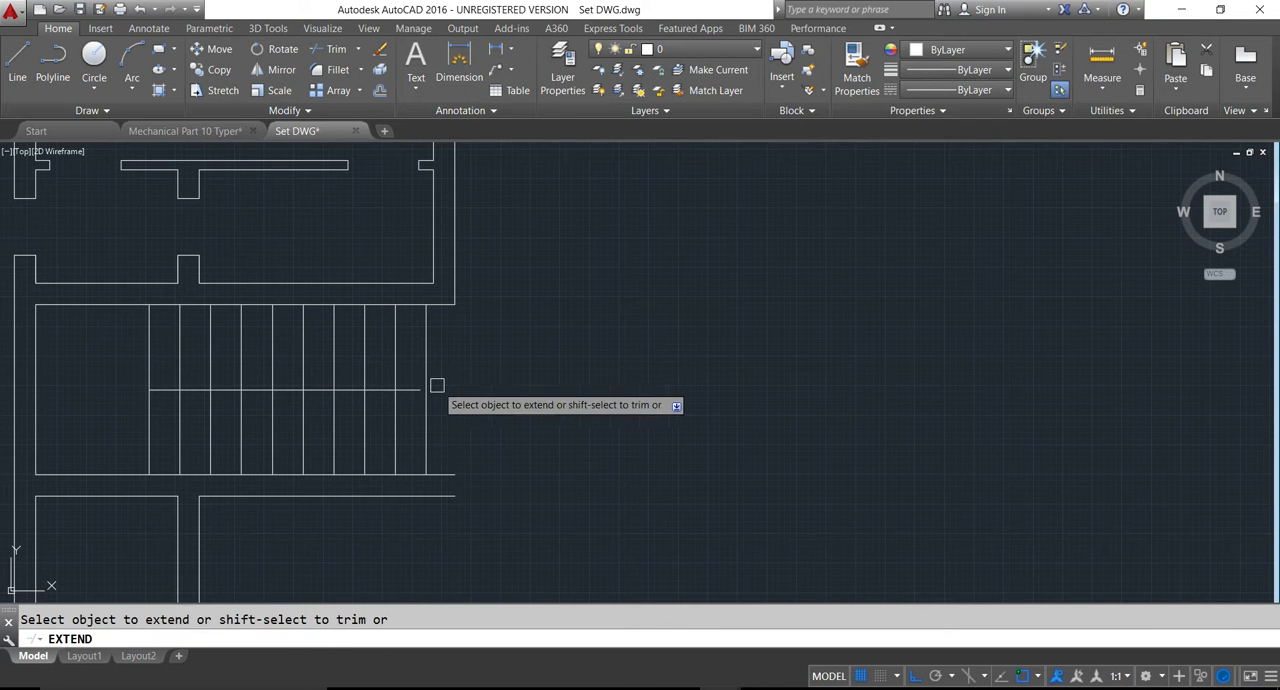
scroll(384, 395, "down", 3)
key("Escape")
scroll(384, 395, "up", 4)
scroll(420, 417, "down", 4)
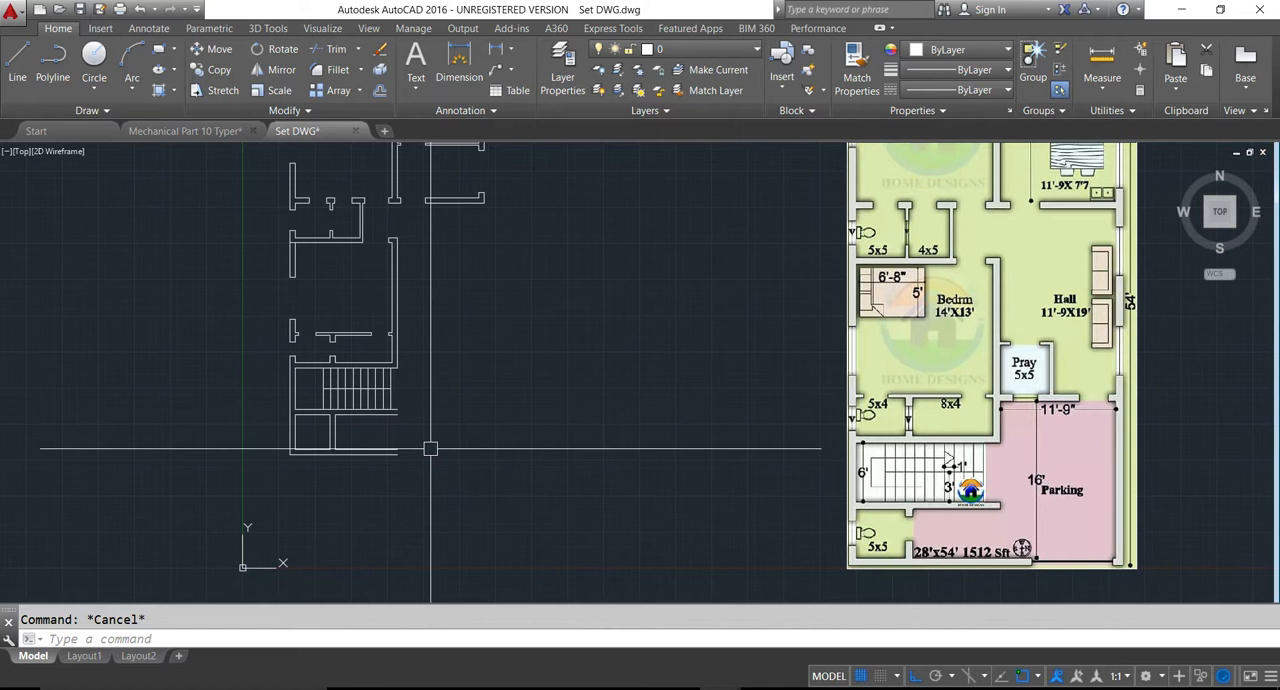
scroll(320, 422, "up", 2)
scroll(315, 422, "down", 2)
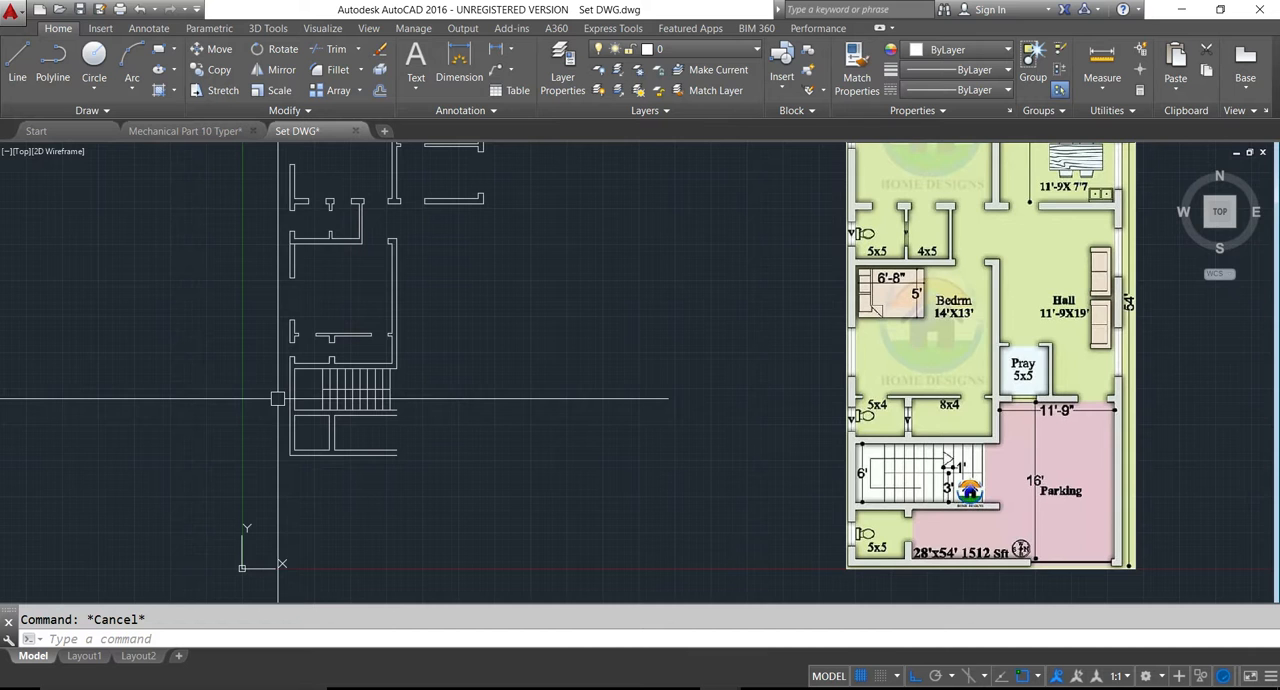
scroll(338, 389, "up", 3)
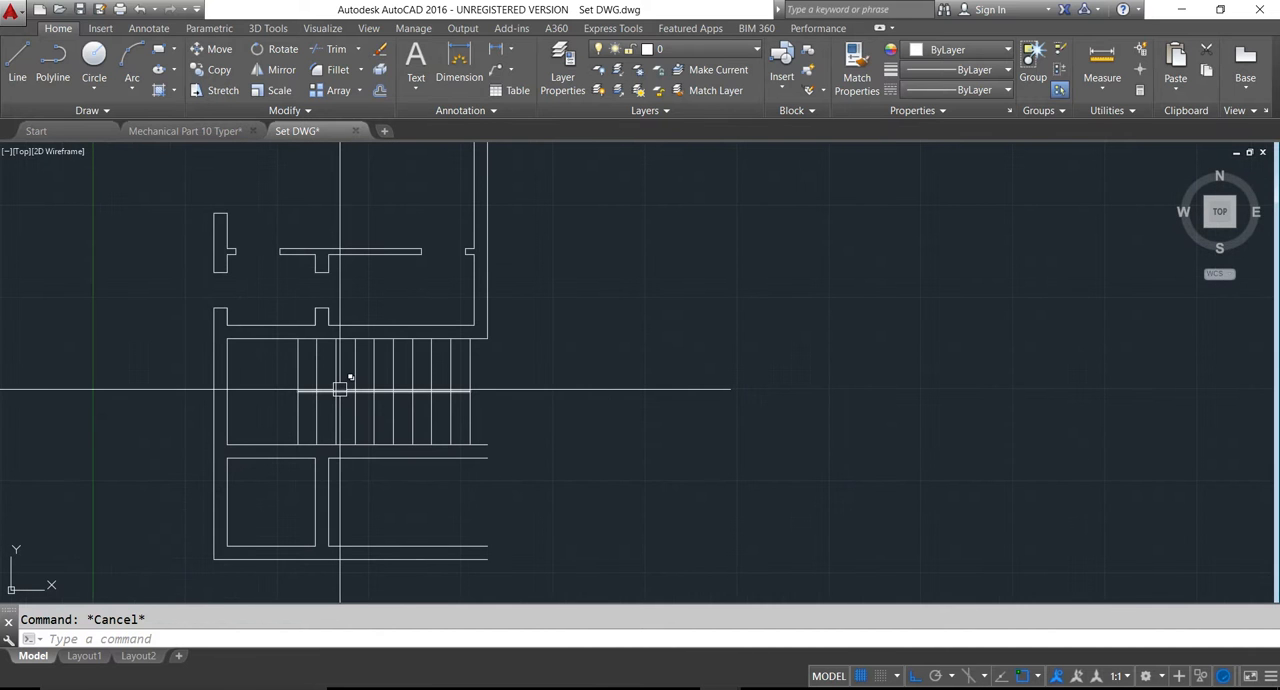
- Draw the stair arrowhead as a polyline in the upper flight, with starting width 0 and ending width 12, tapering over two treads
key("Return")
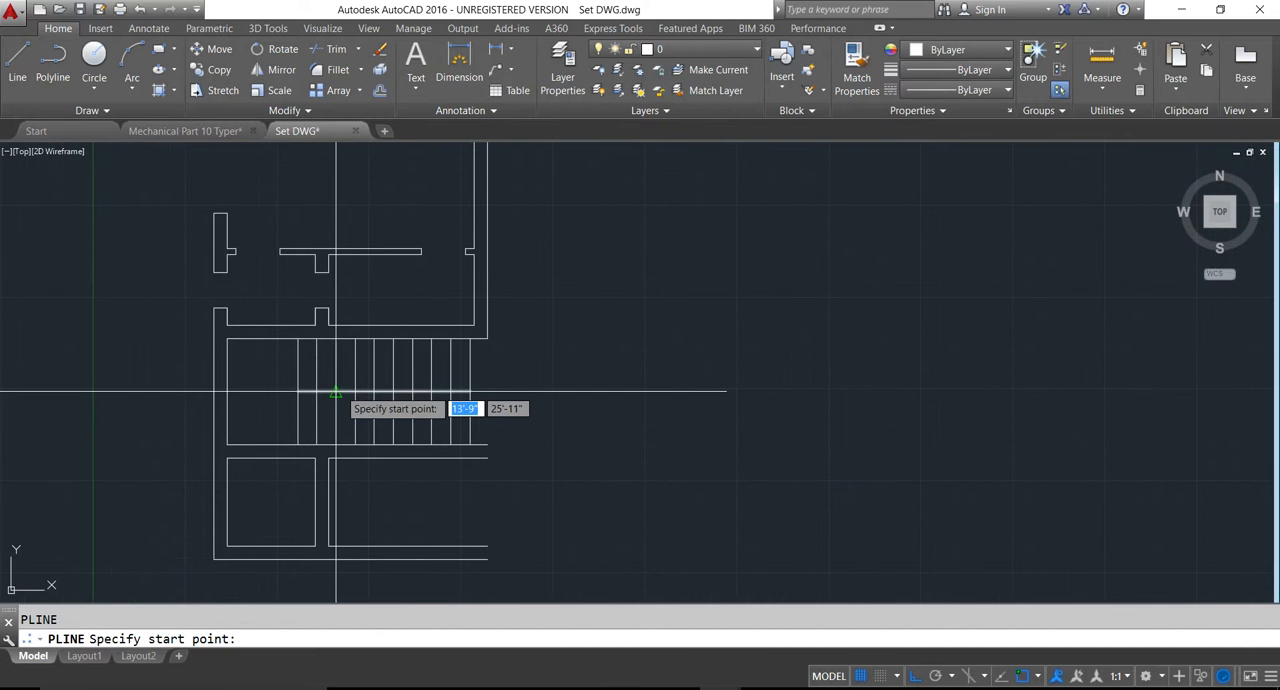
left_click(396, 371)
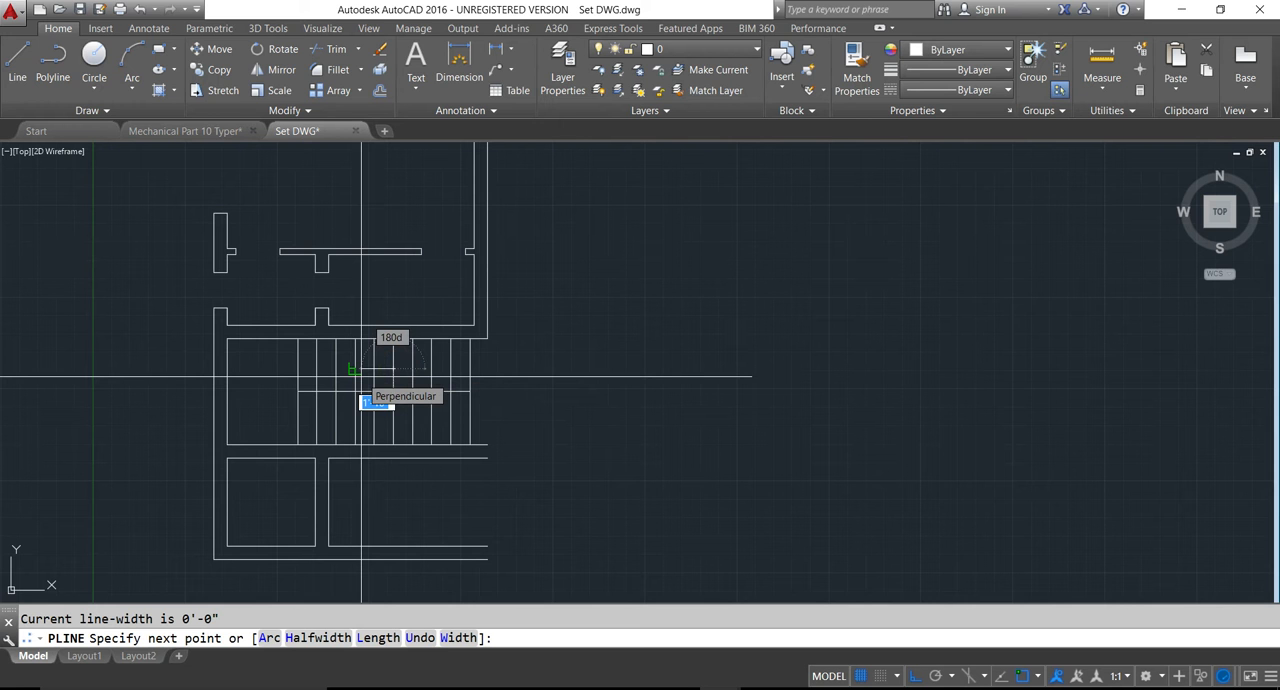
type("w")
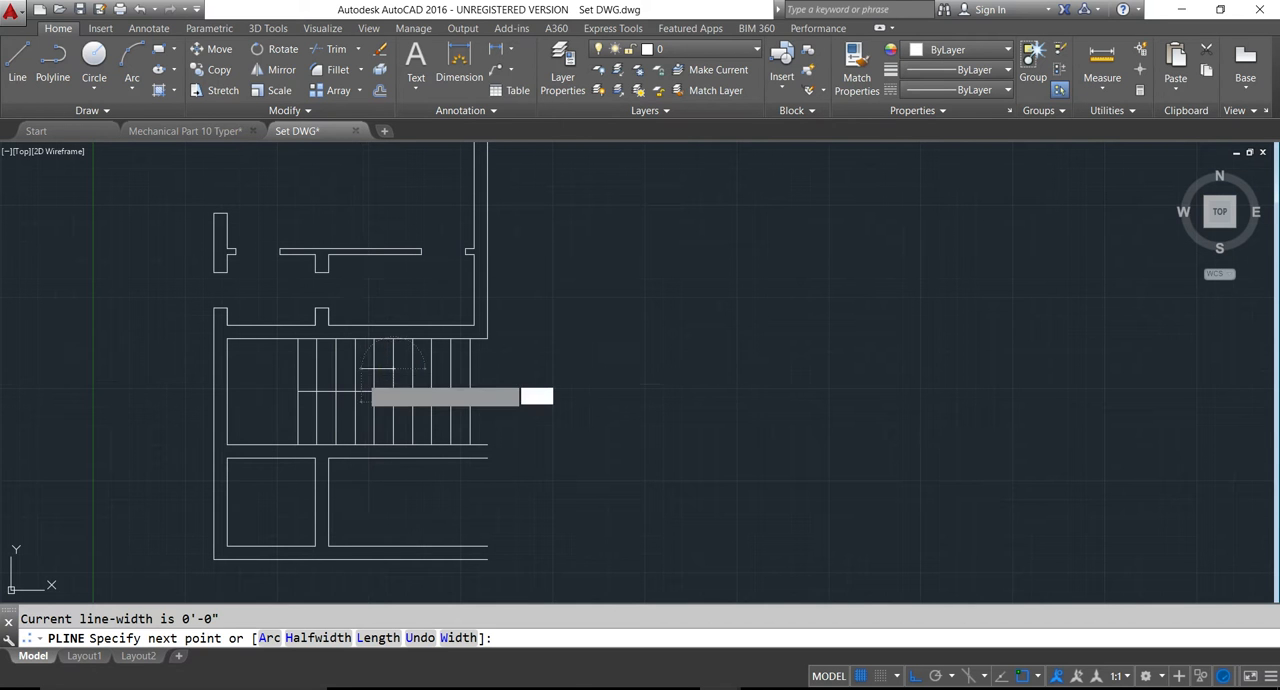
key("Return")
type("0")
key("Return")
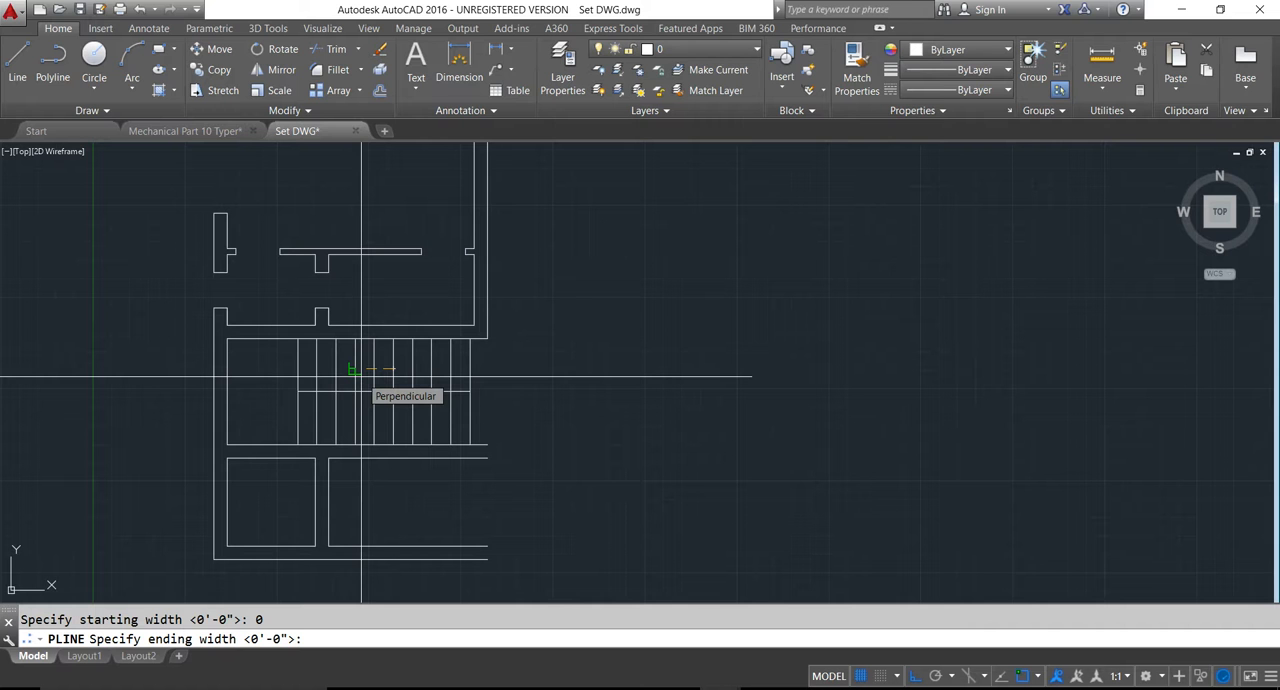
type("12")
key("Return")
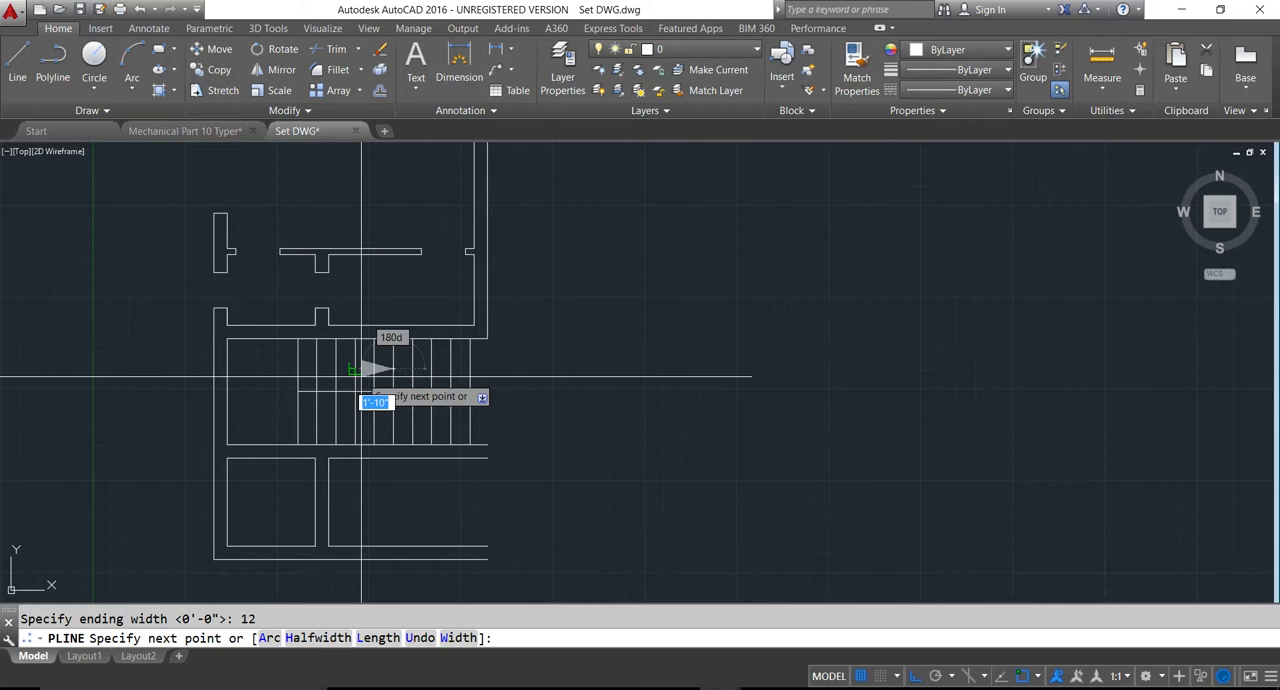
scroll(346, 370, "up", 2)
scroll(346, 368, "up", 2)
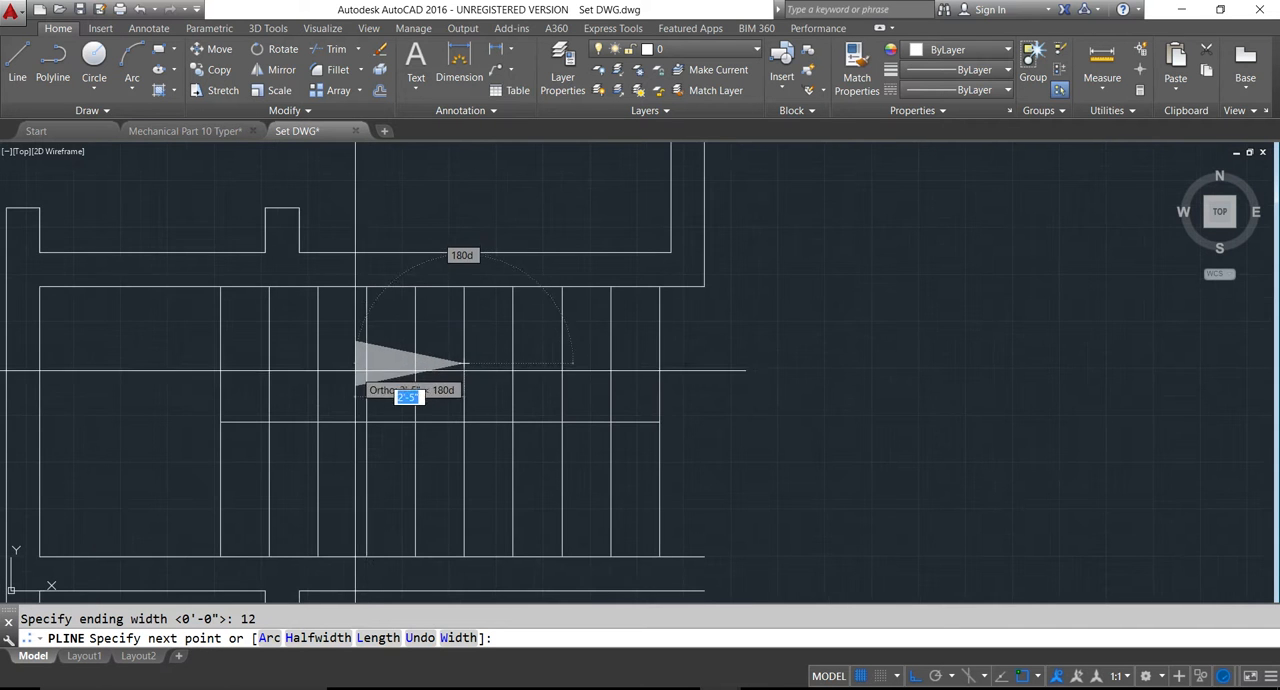
left_click(359, 367)
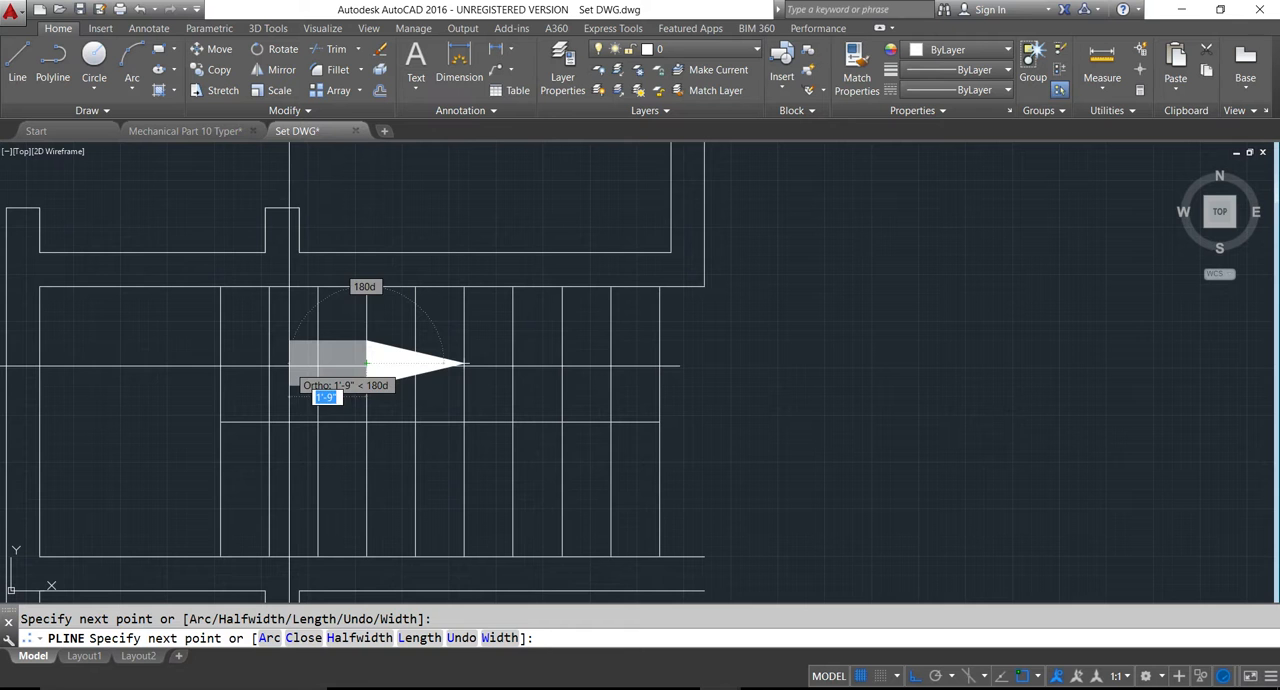
- Continue the arrow polyline at zero width left onto the landing, down about 2'-8" into the lower flight, and right past the last tread
type("w")
key("Return")
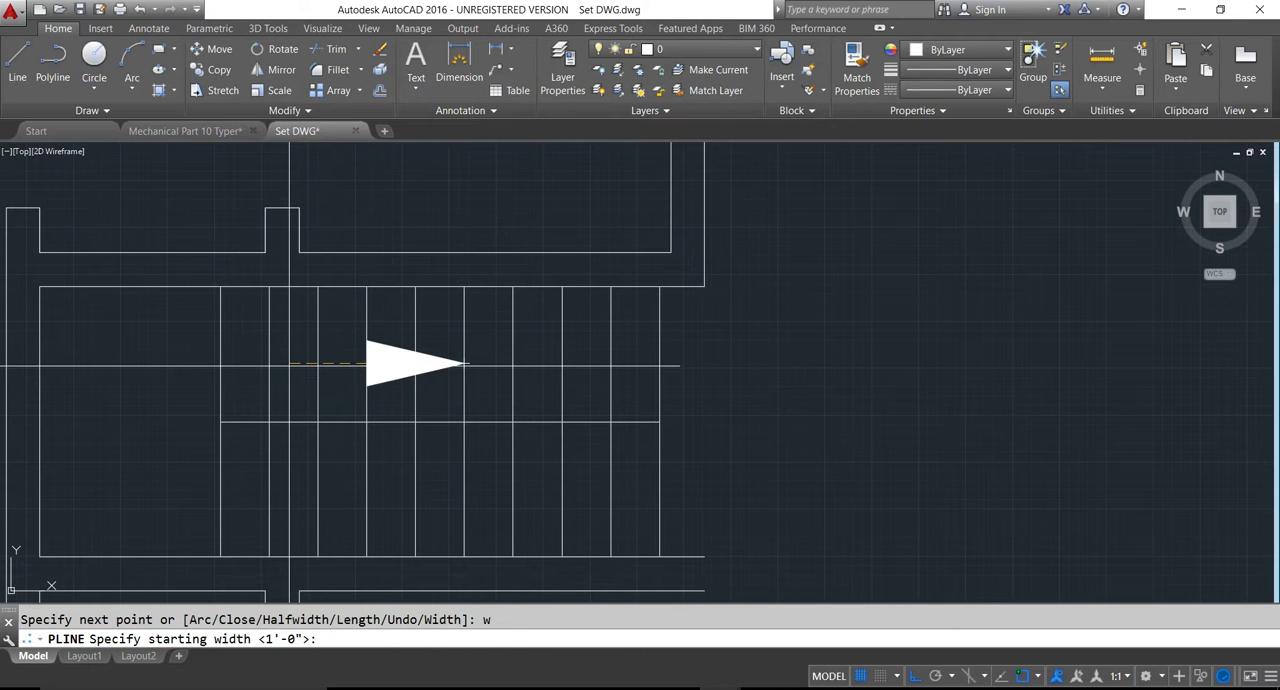
type("0")
key("Return")
type("0")
key("Return")
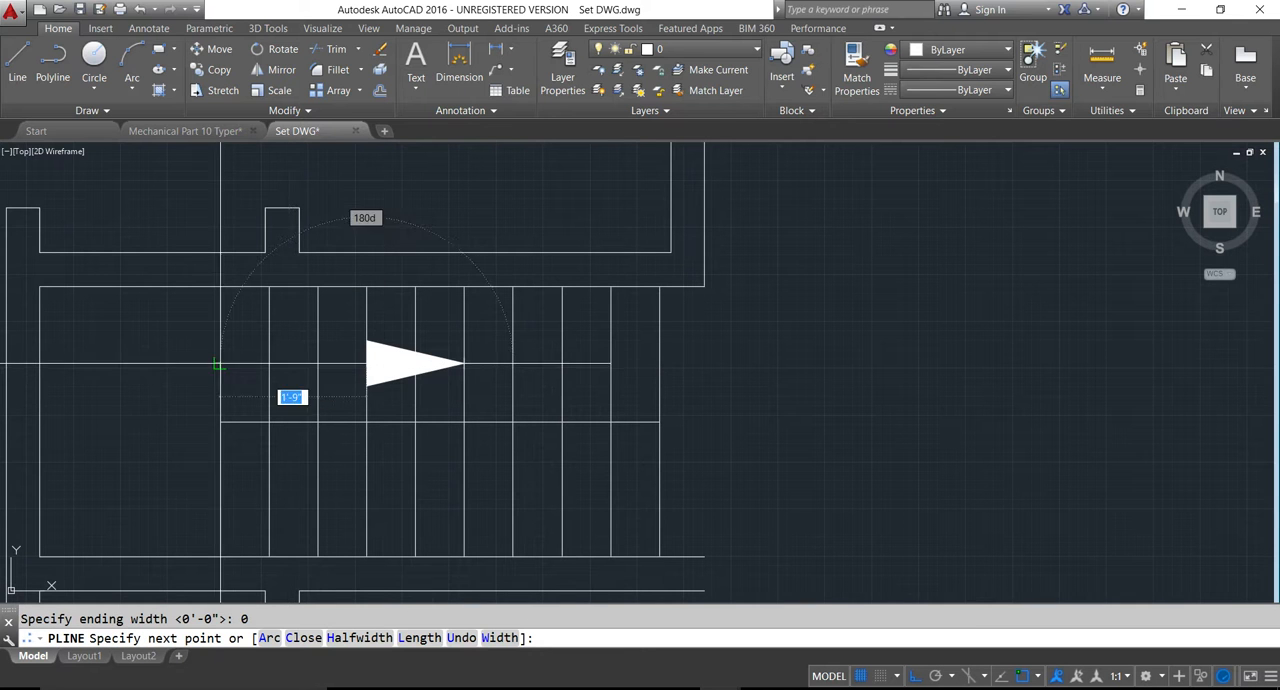
left_click(128, 363)
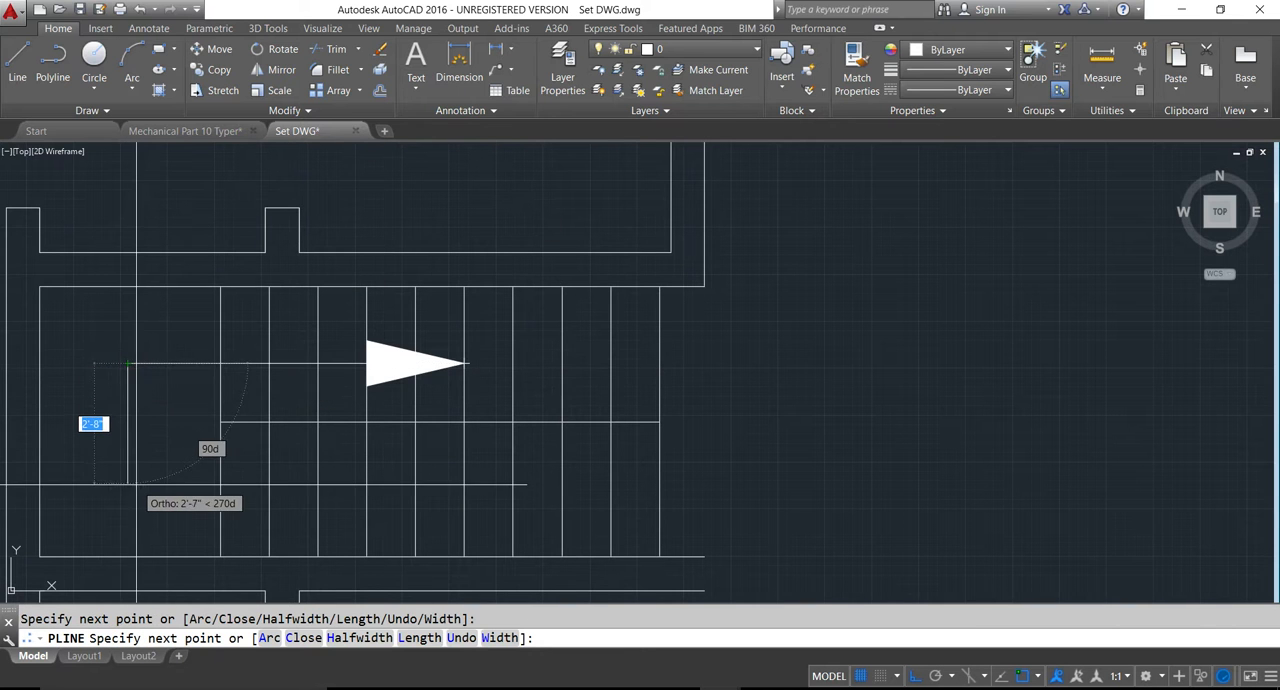
left_click(136, 490)
left_click(688, 490)
key("Return")
scroll(634, 507, "down", 4)
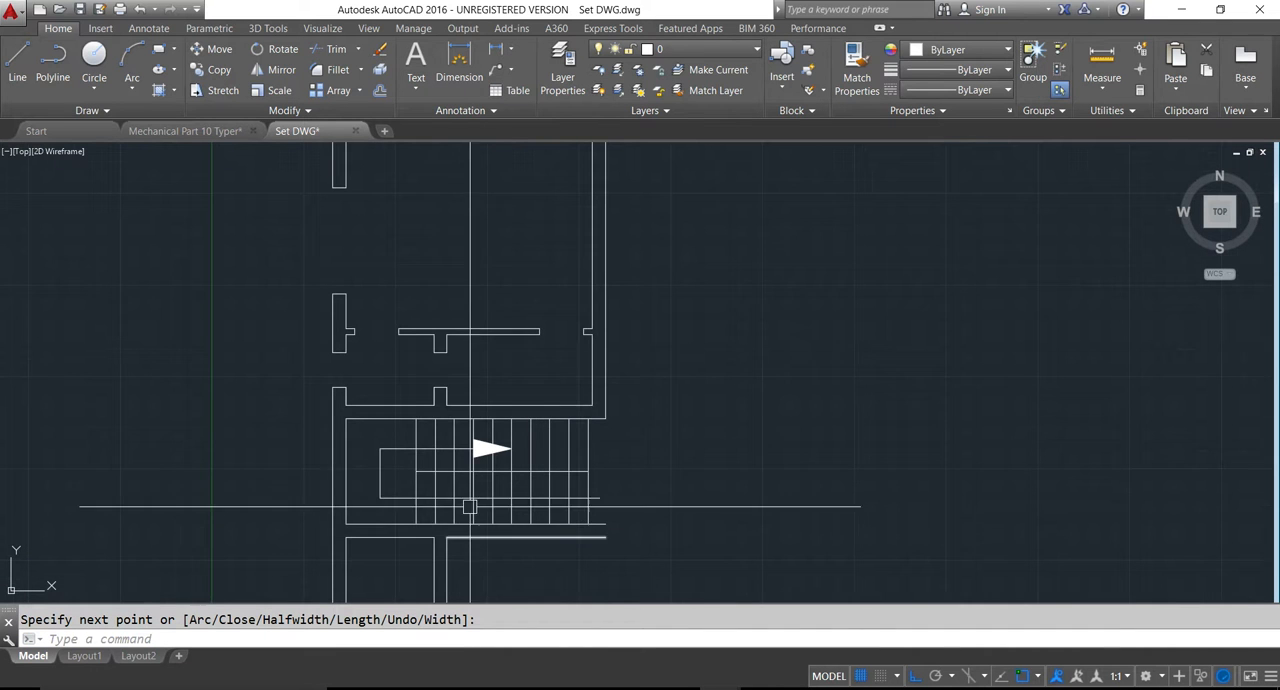
scroll(500, 451, "down", 5)
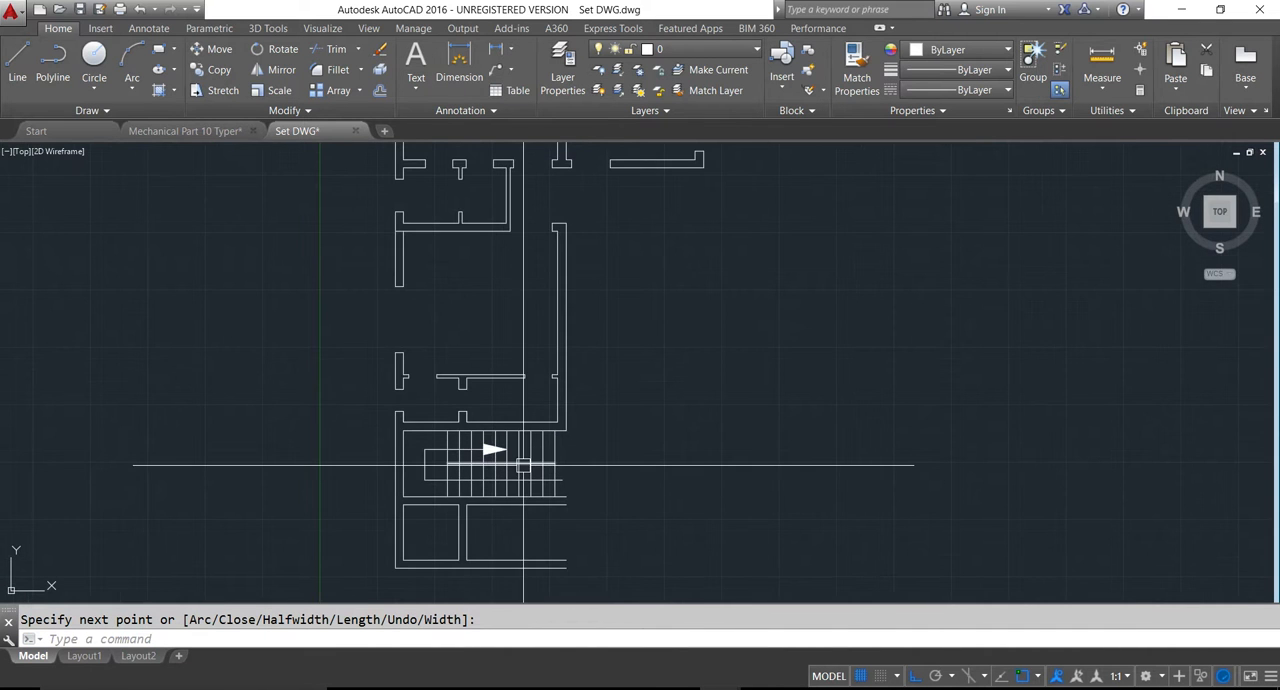
key("Escape")
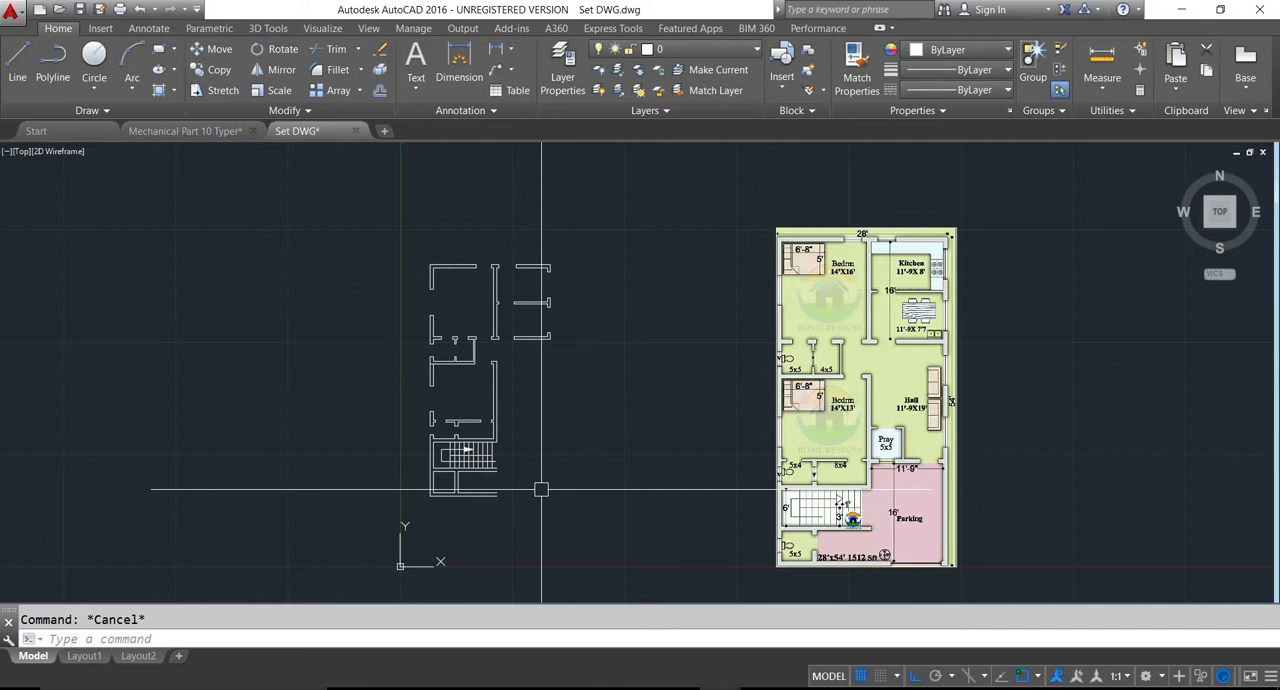
- Fillet the outer line of the front wall with the outer line of the right exterior wall to form the lower-right corner
scroll(506, 467, "up", 6)
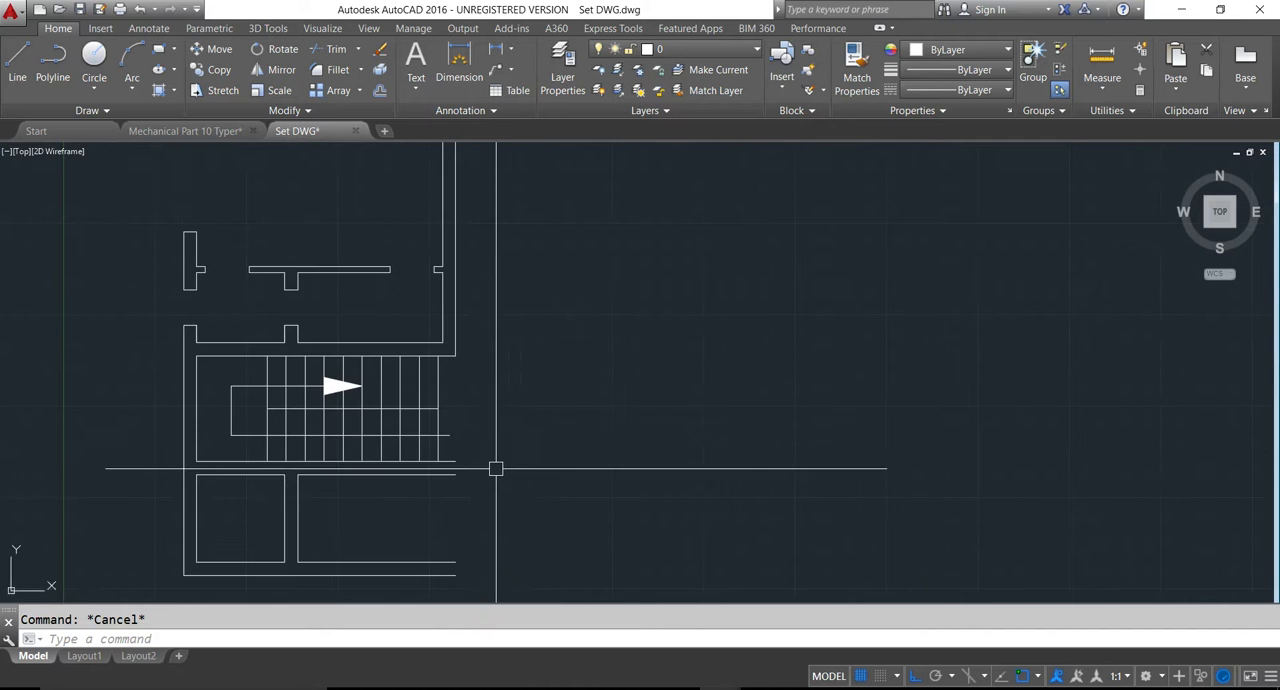
scroll(477, 467, "down", 5)
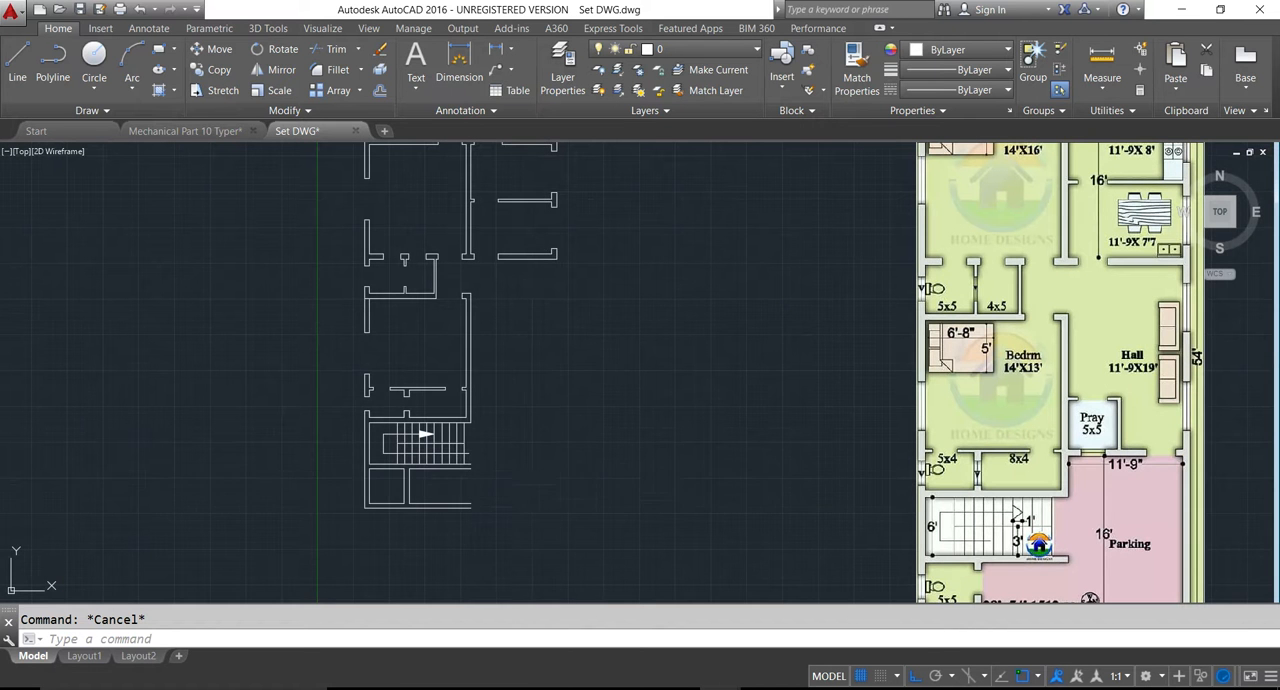
middle_click_drag(546, 487, 496, 477)
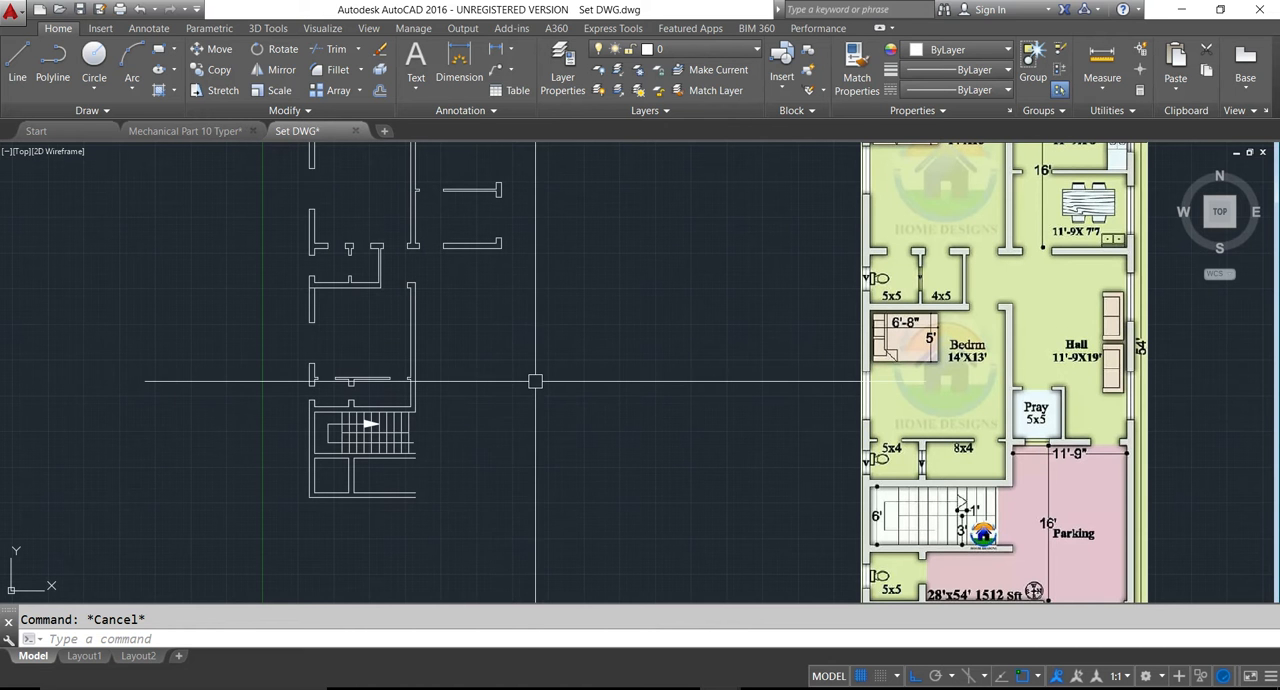
type("f")
key("Return")
left_click(416, 500)
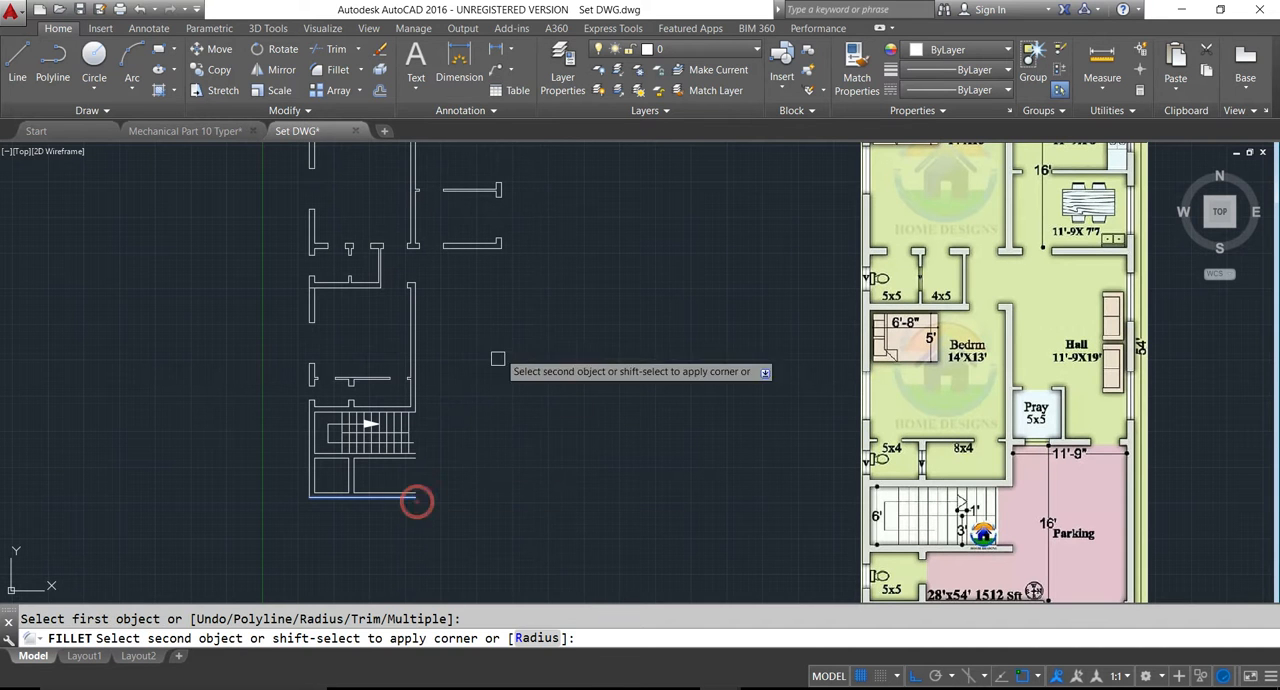
left_click(505, 252)
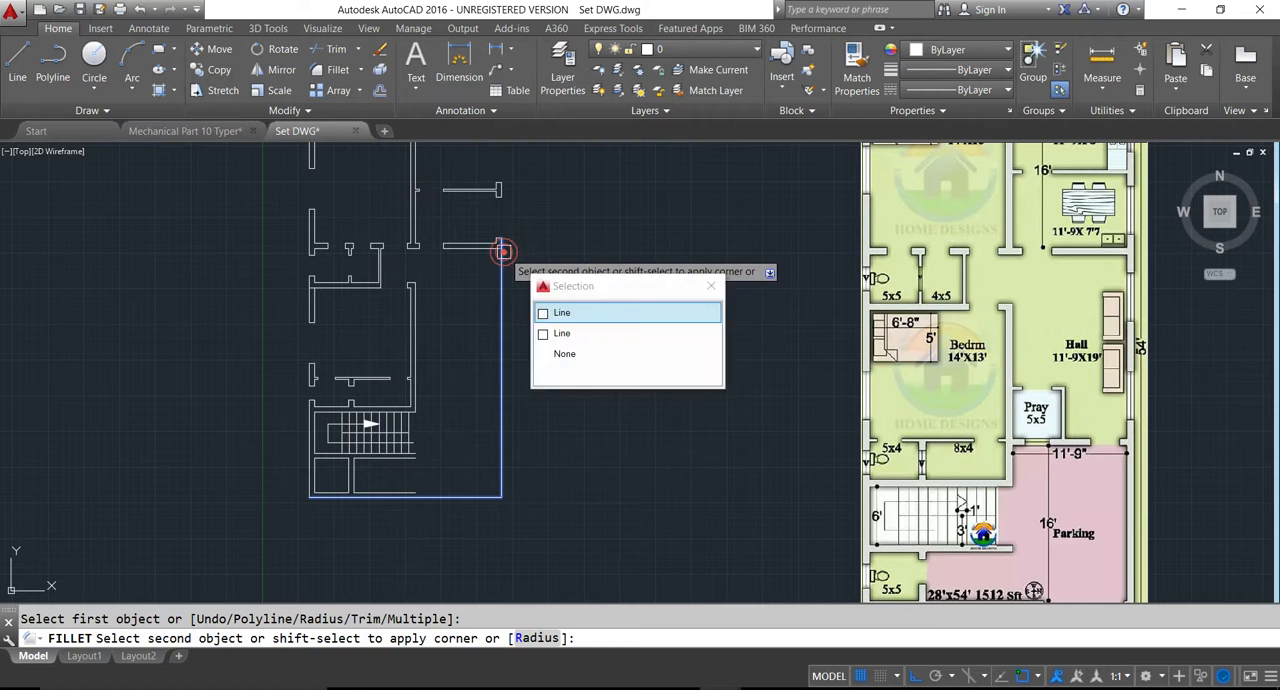
left_click(505, 252)
key("Escape")
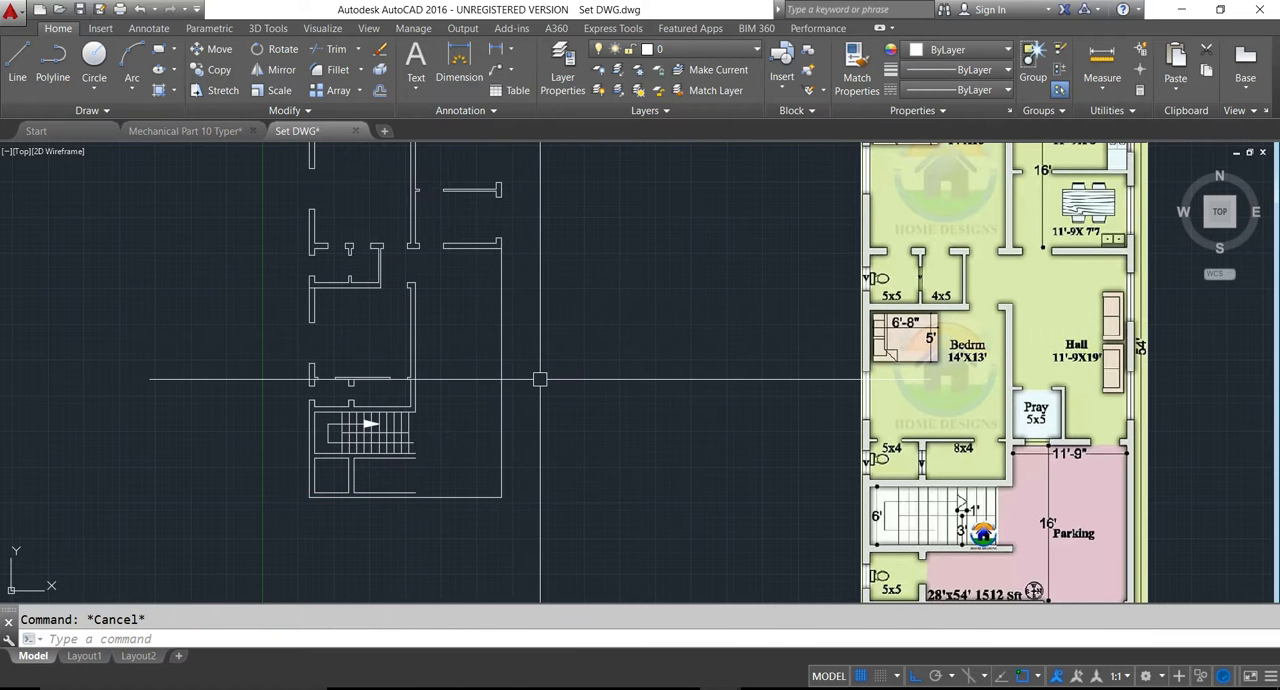
- Offset the outer line of the right exterior wall 9 inches inward to form its inner face
type("o9")
key("Return")
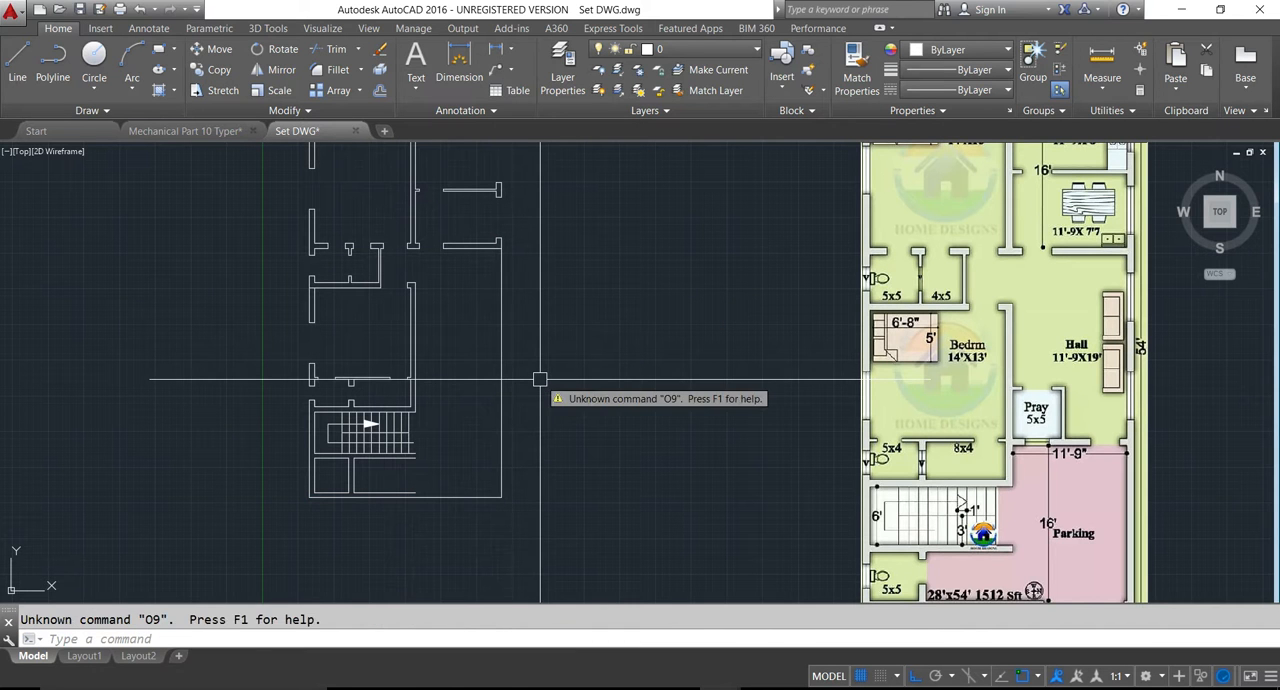
key("Escape")
type("o")
key("Return")
type("9")
key("Return")
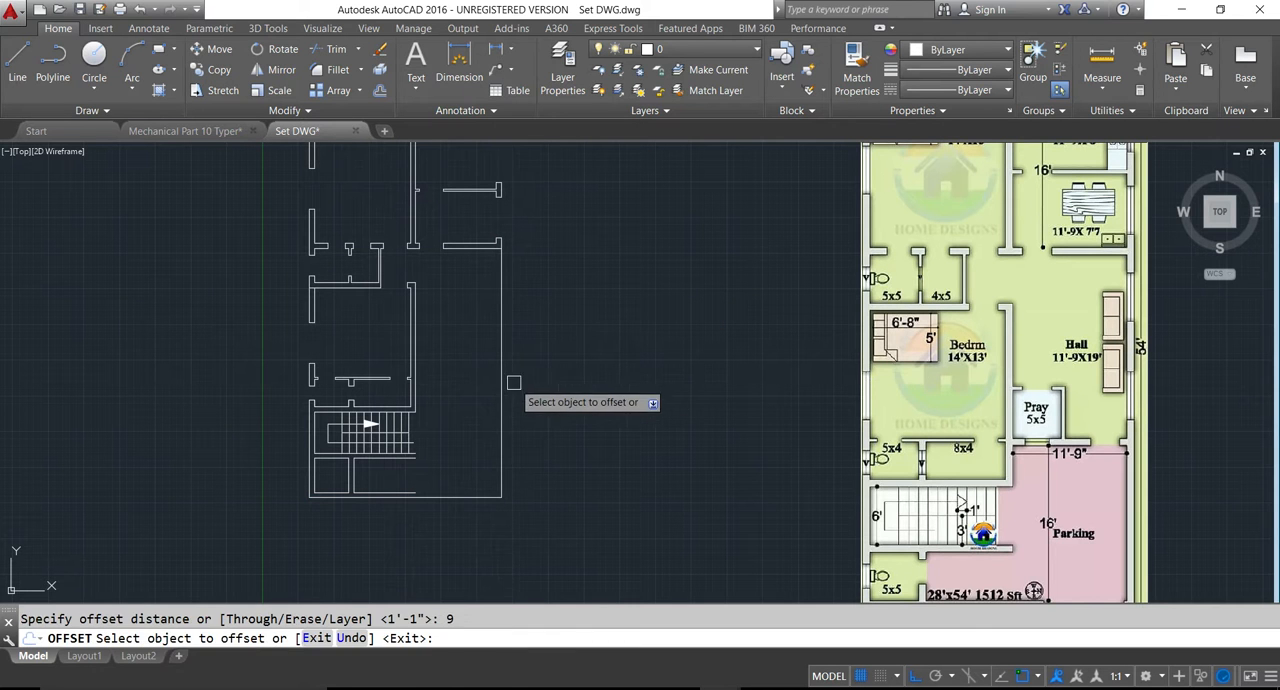
left_click(501, 382)
left_click(474, 378)
key("Escape")
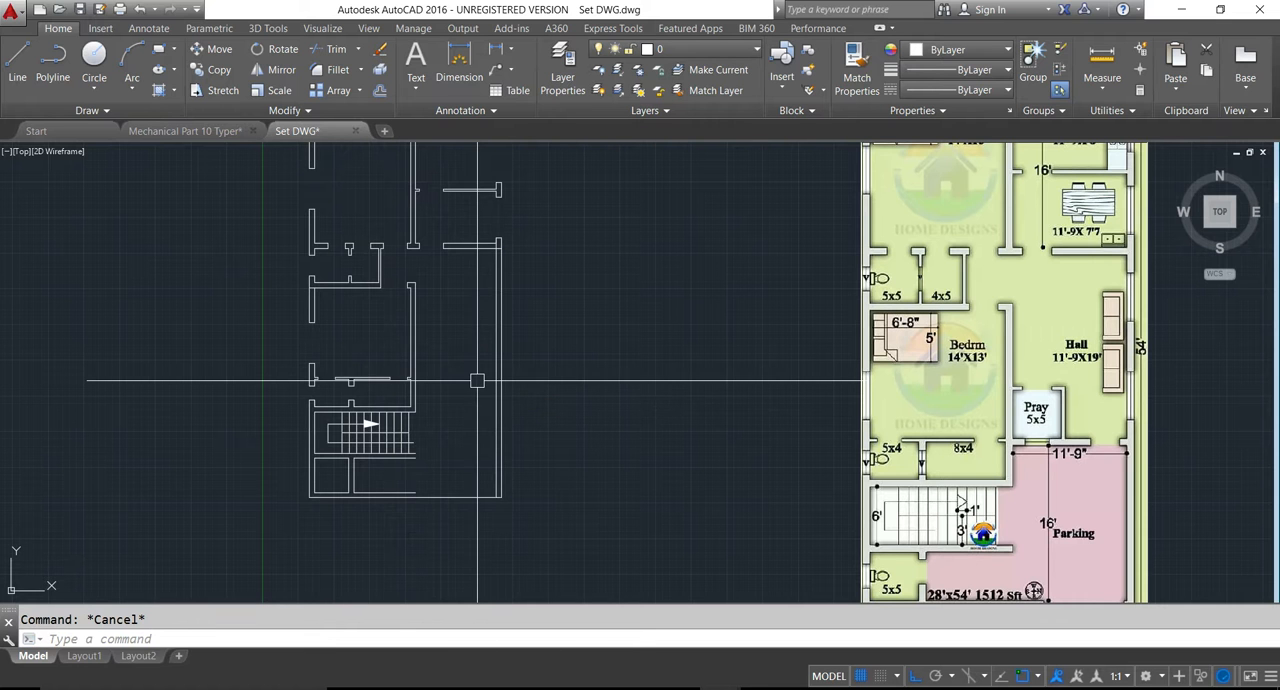
- Extend the inner line of the front wall to the right exterior wall
type("ex")
key("Return")
key("Return")
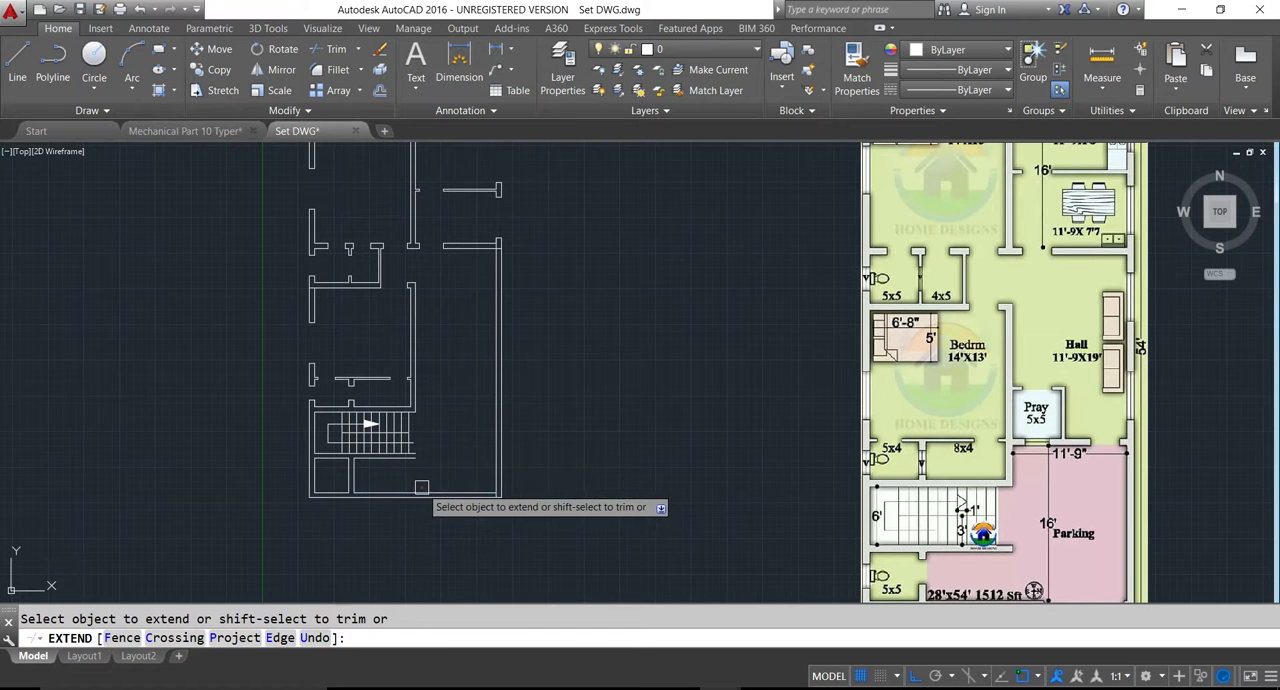
key("Escape")
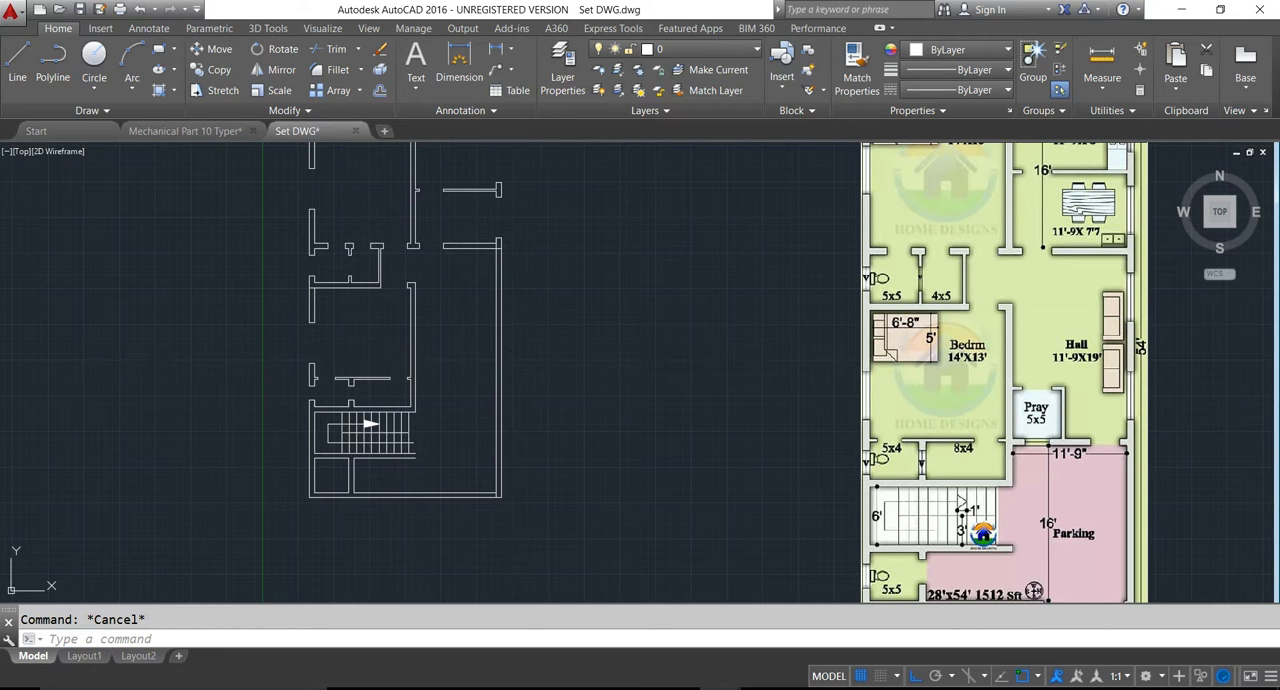
- Temporarily dimension the hall's clear width between the bedroom wall and the right exterior wall, and compare it with the reference plan
scroll(490, 365, "up", 2)
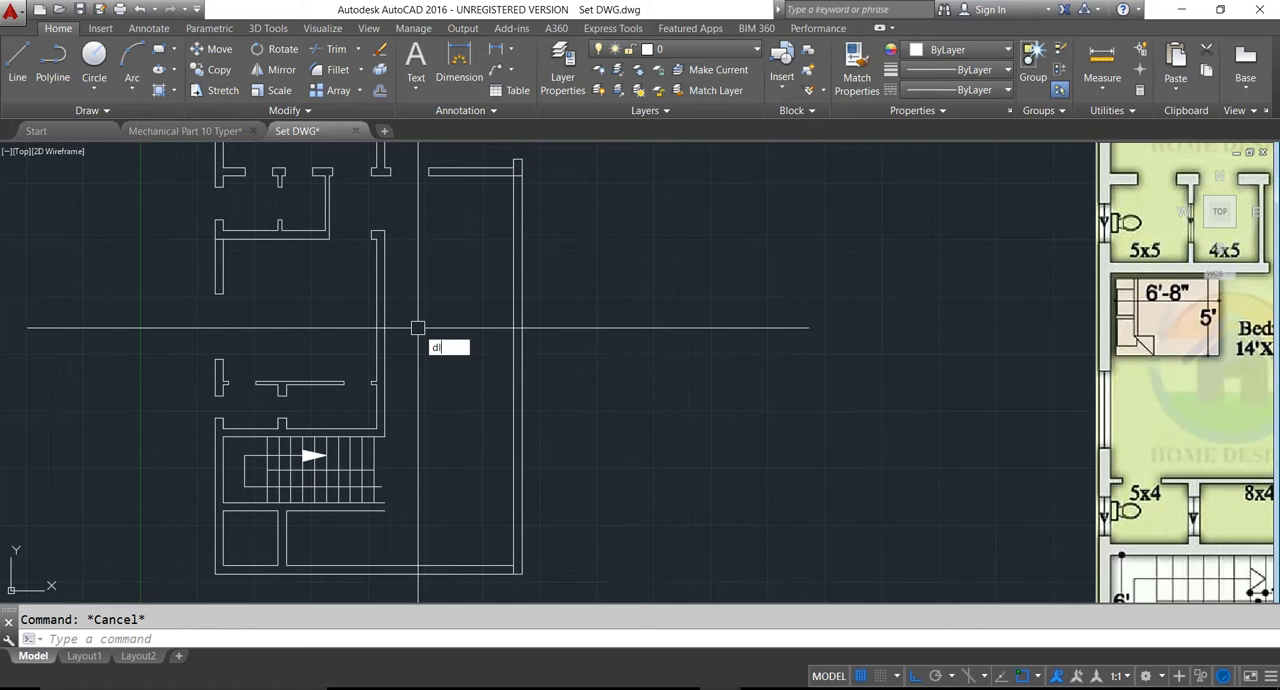
type("i")
key("Return")
left_click(388, 342)
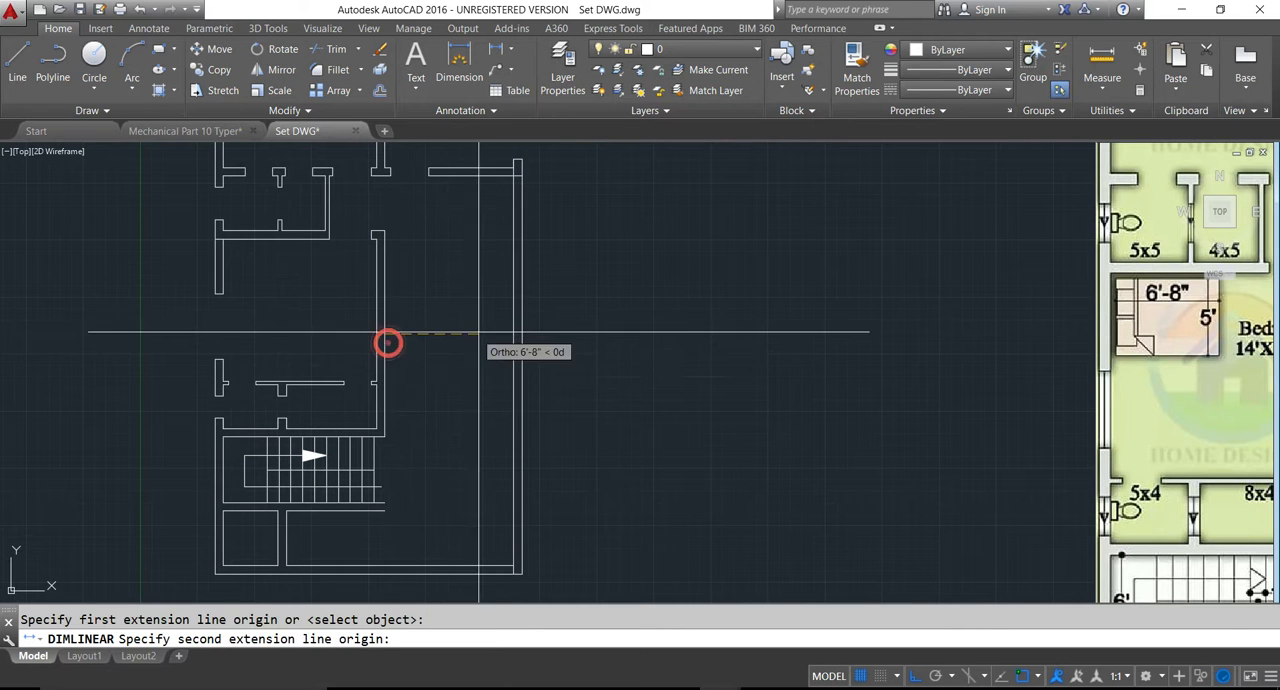
left_click(508, 330)
left_click(505, 335)
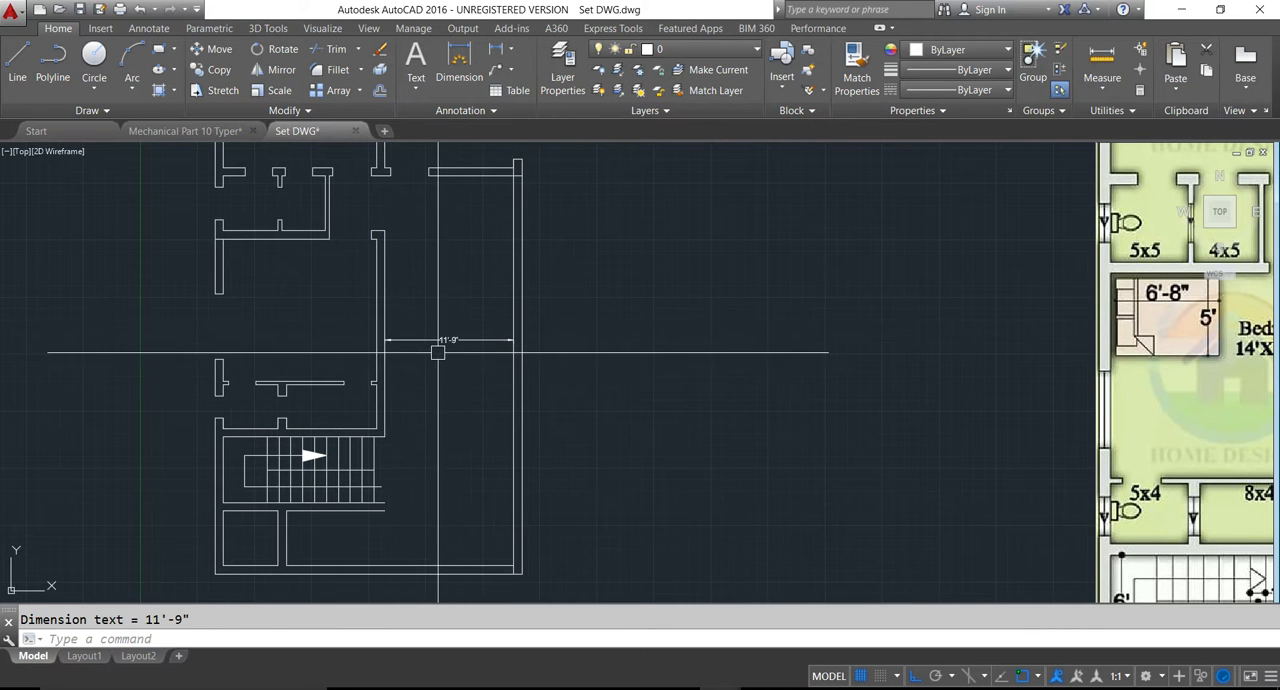
scroll(435, 346, "down", 4)
scroll(748, 385, "up", 4)
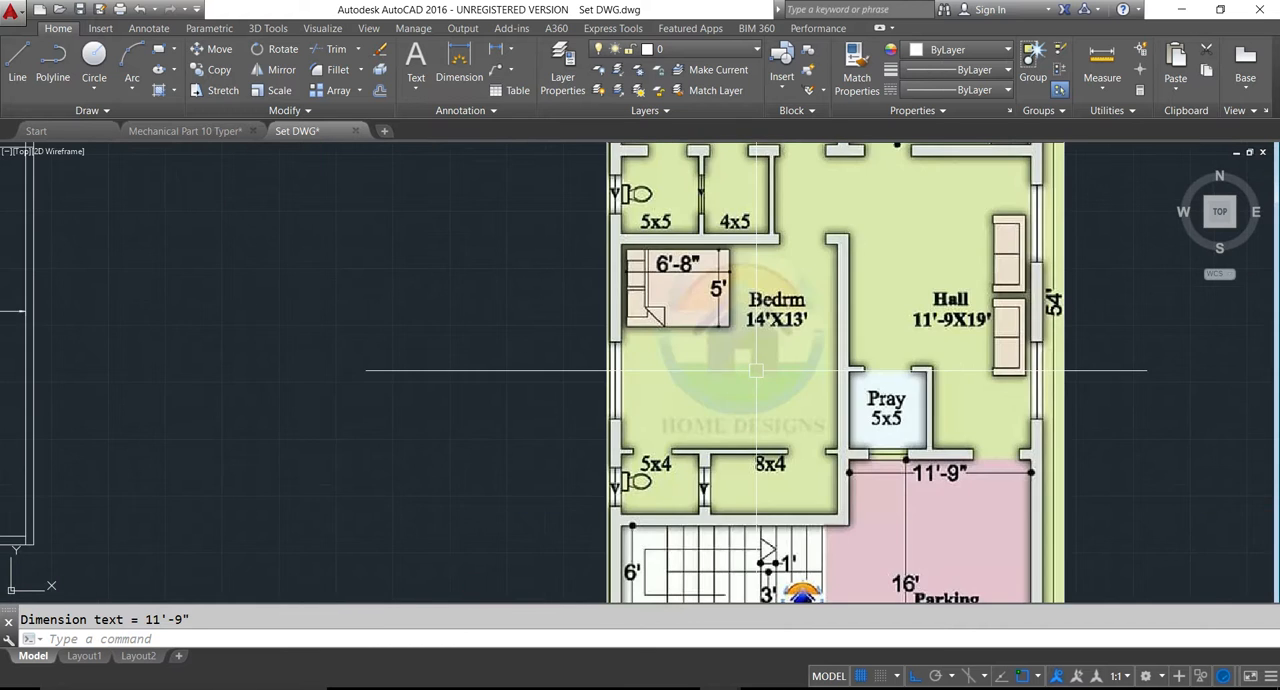
scroll(543, 372, "down", 4)
scroll(260, 341, "up", 5)
middle_click_drag(260, 341, 399, 354)
scroll(390, 345, "down", 4)
key("Escape")
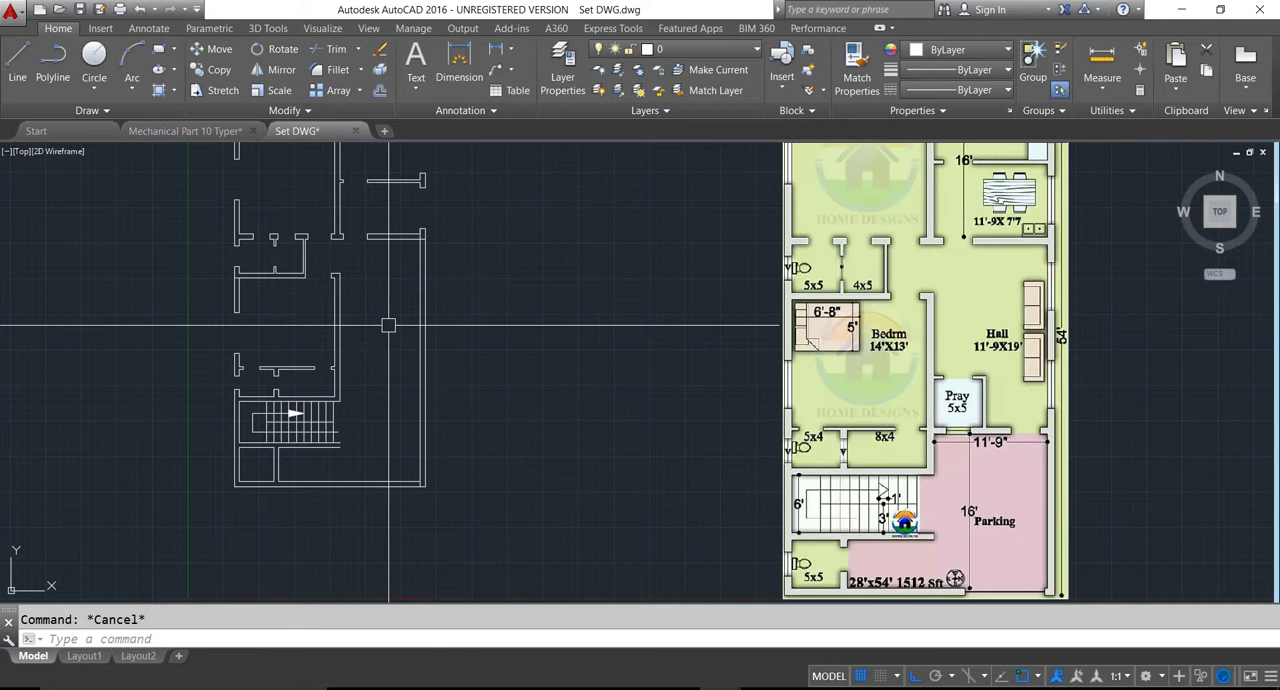
- Offset the lower line of the wall between the dining area and the hall 19' downward
type("o")
key("Return")
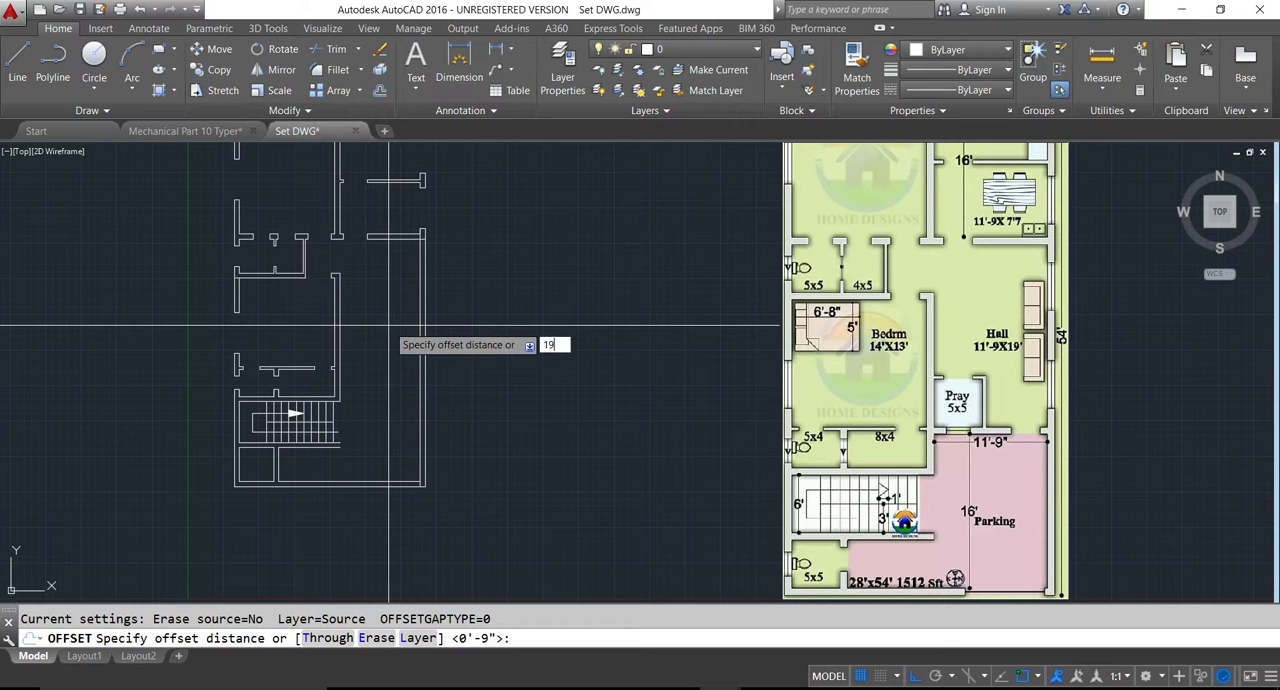
key("Return")
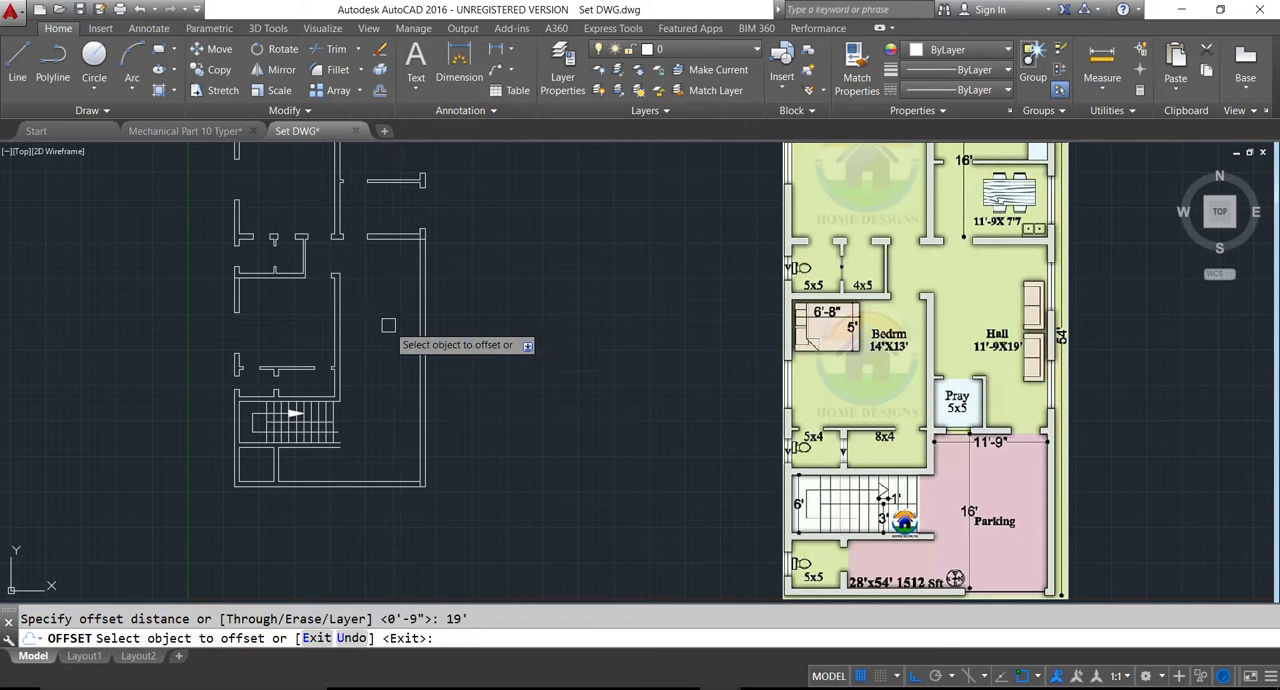
left_click(399, 240)
left_click(385, 360)
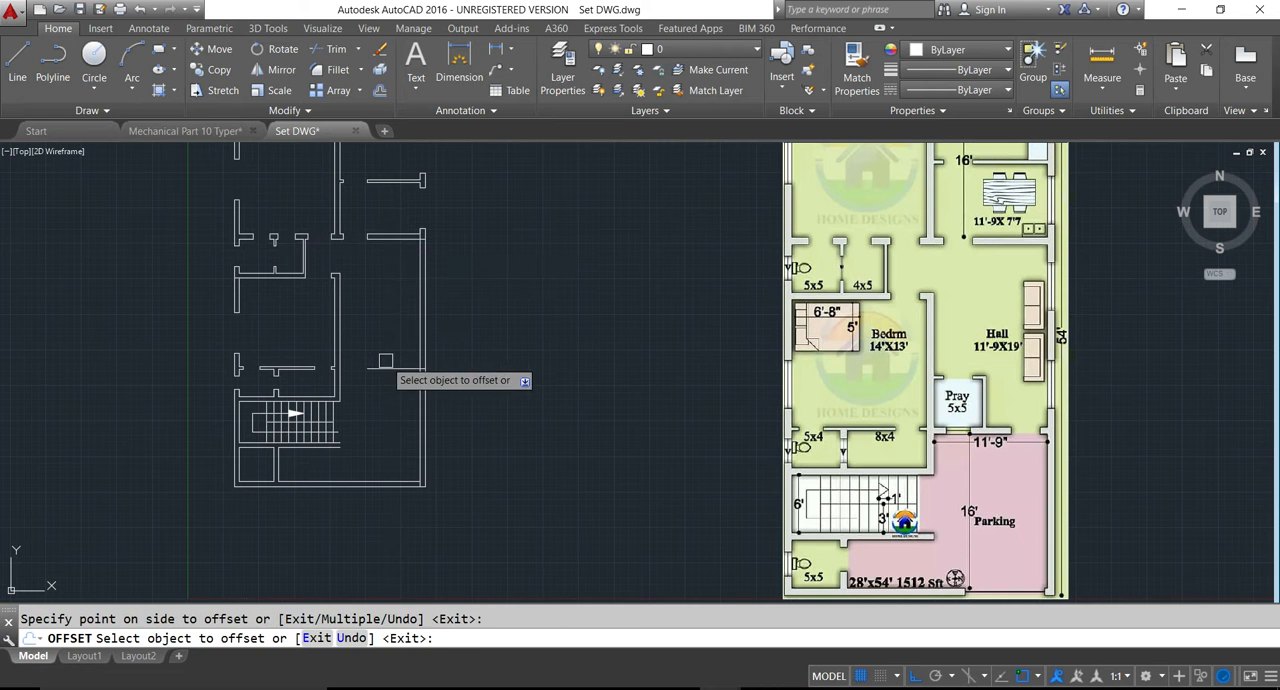
key("Escape")
- Extend the new hall wall line leftward to the bedroom wall
scroll(390, 393, "up", 2)
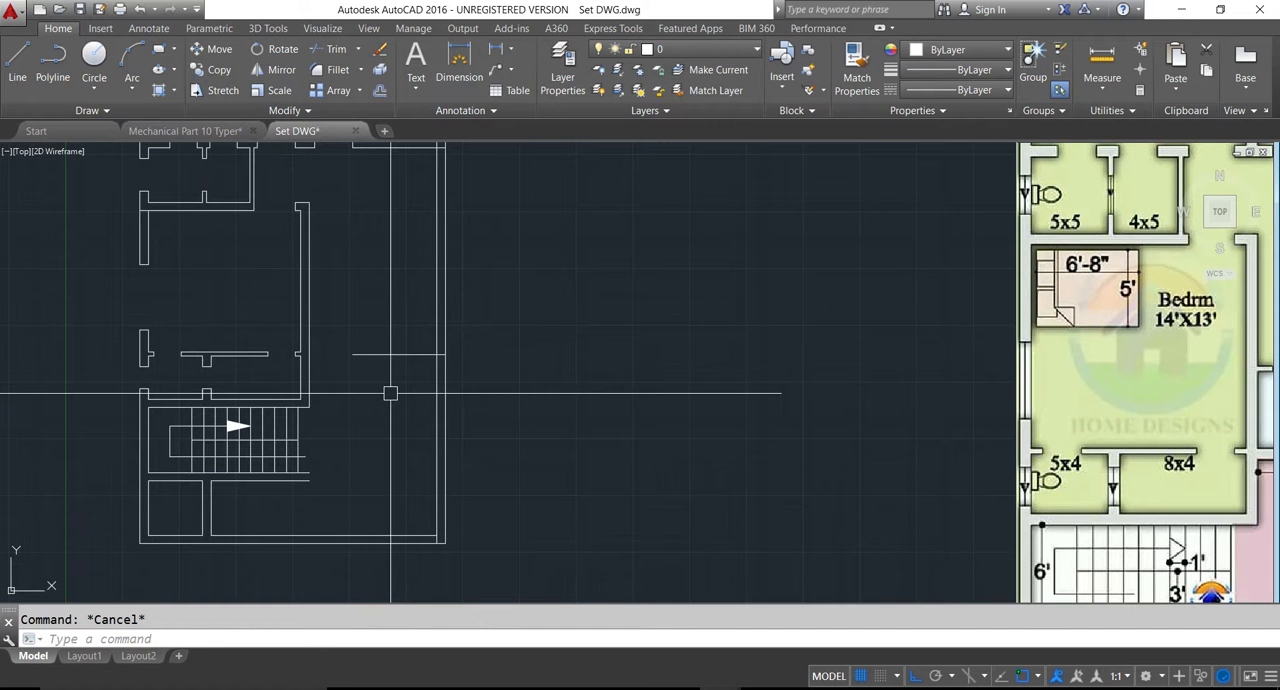
key("Return")
key("Return")
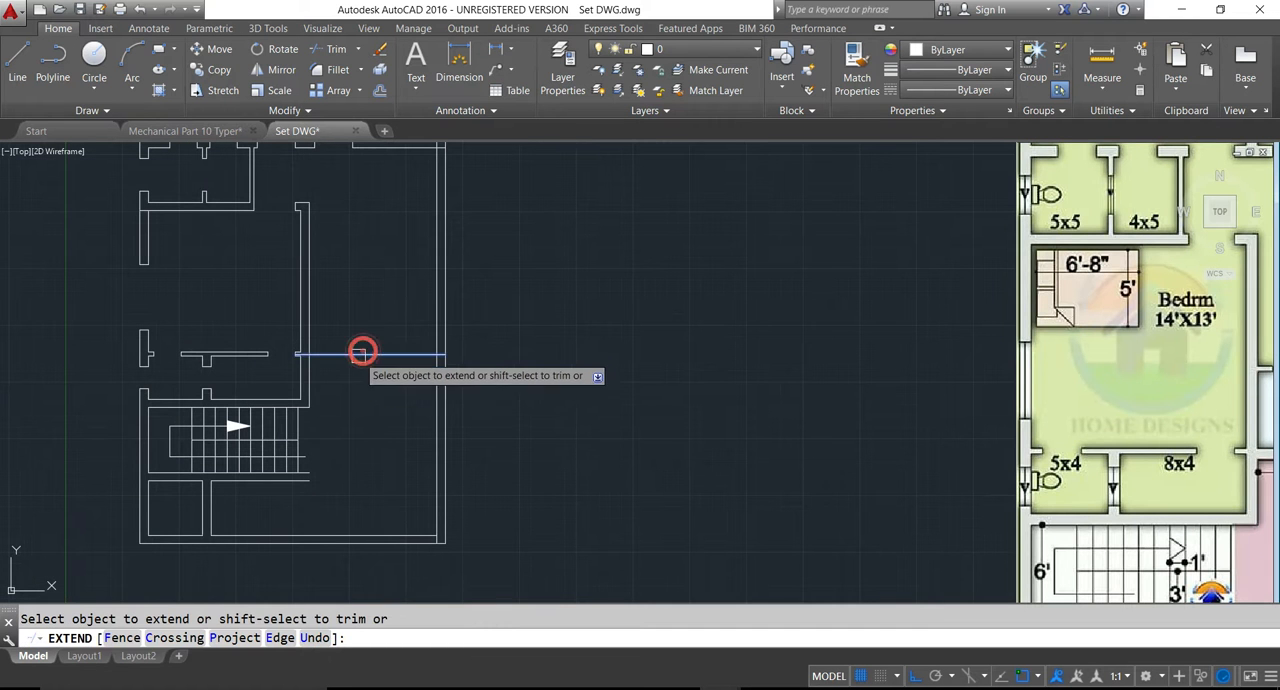
key("Escape")
- Offset the hall's lower wall line 9 inches downward to give the wall its thickness
type("o")
key("Return")
type("9")
key("Return")
scroll(349, 378, "down", 4)
left_click(346, 370)
left_click(350, 384)
scroll(349, 383, "up", 2)
key("Escape")
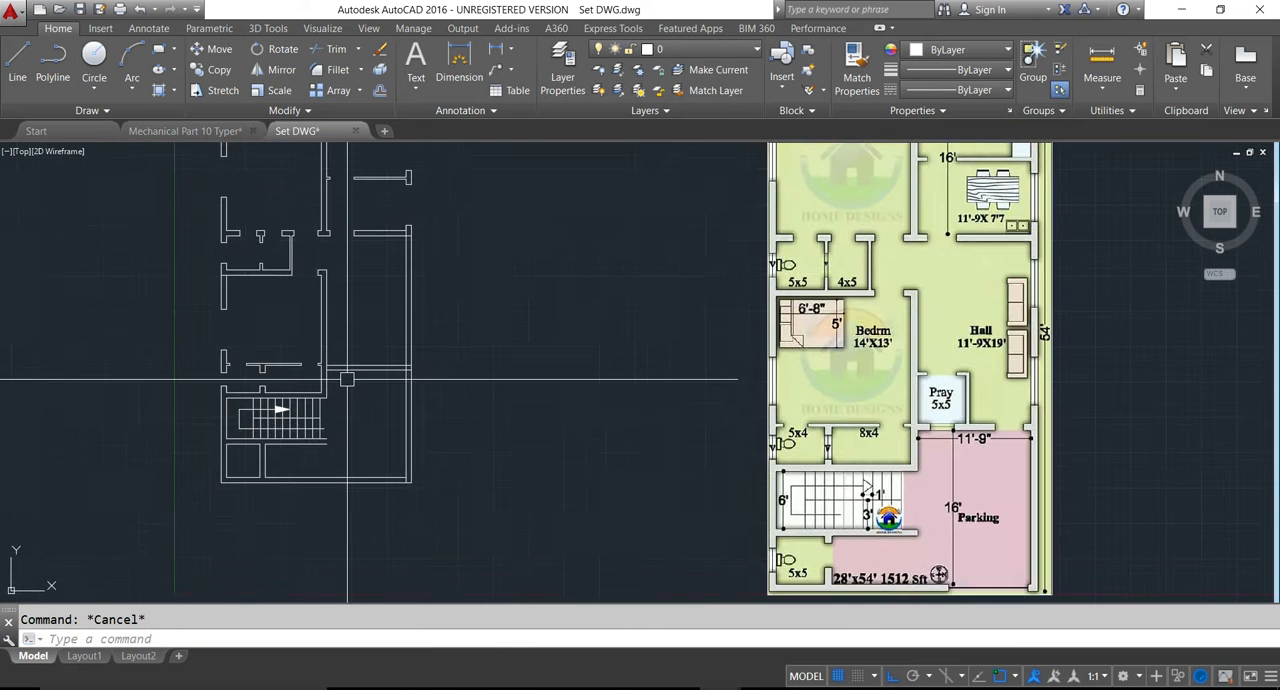
- Offset the bedroom wall's hall-side line 5' to the right and the hall wall's upper line 5' upward to outline the pray room
scroll(346, 378, "up", 2)
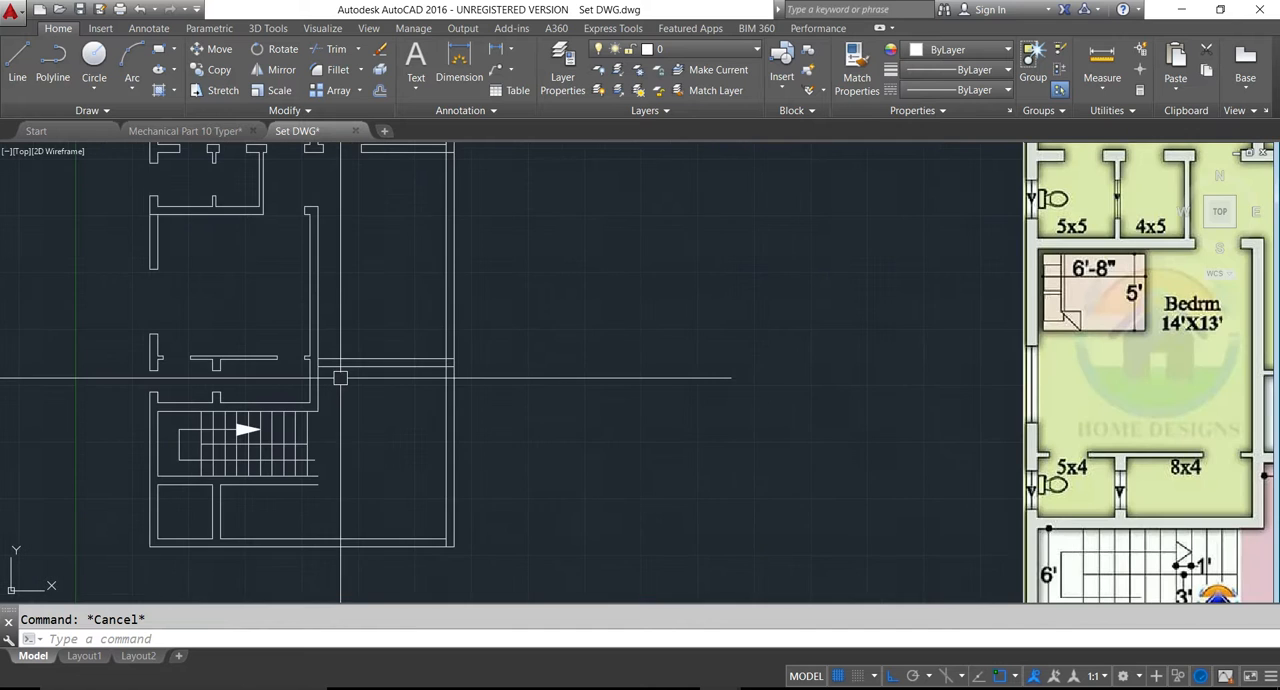
scroll(339, 378, "down", 2)
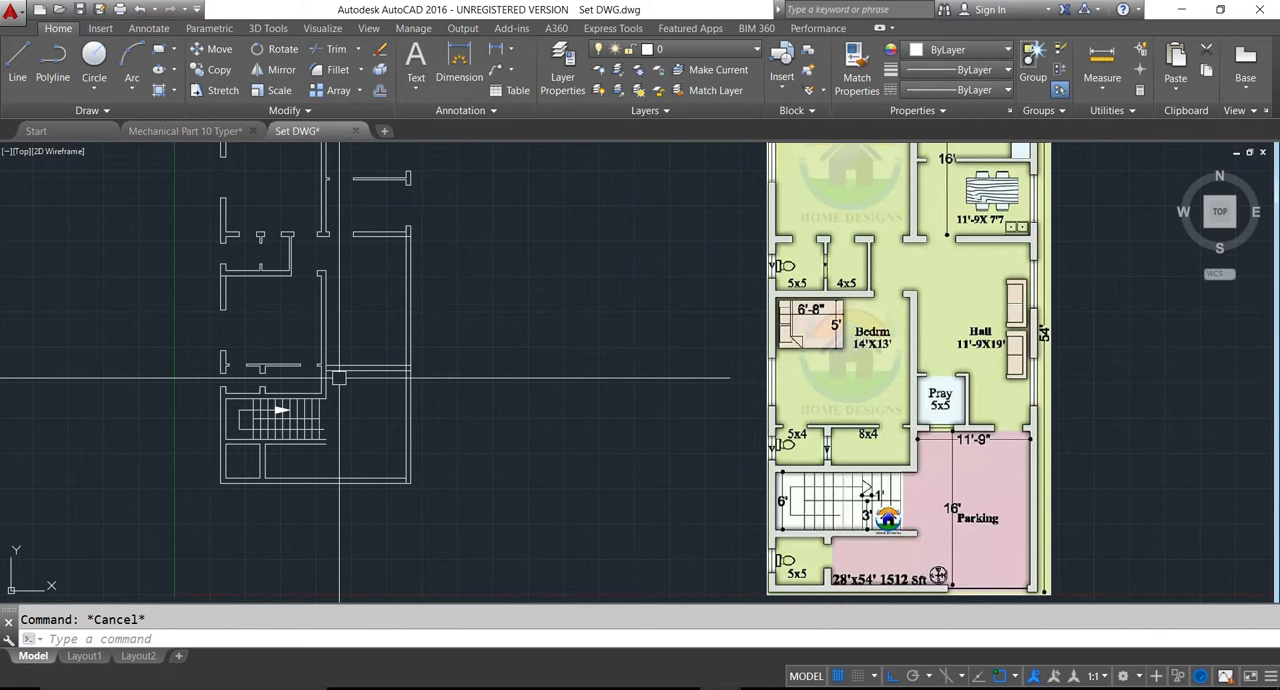
key("Return")
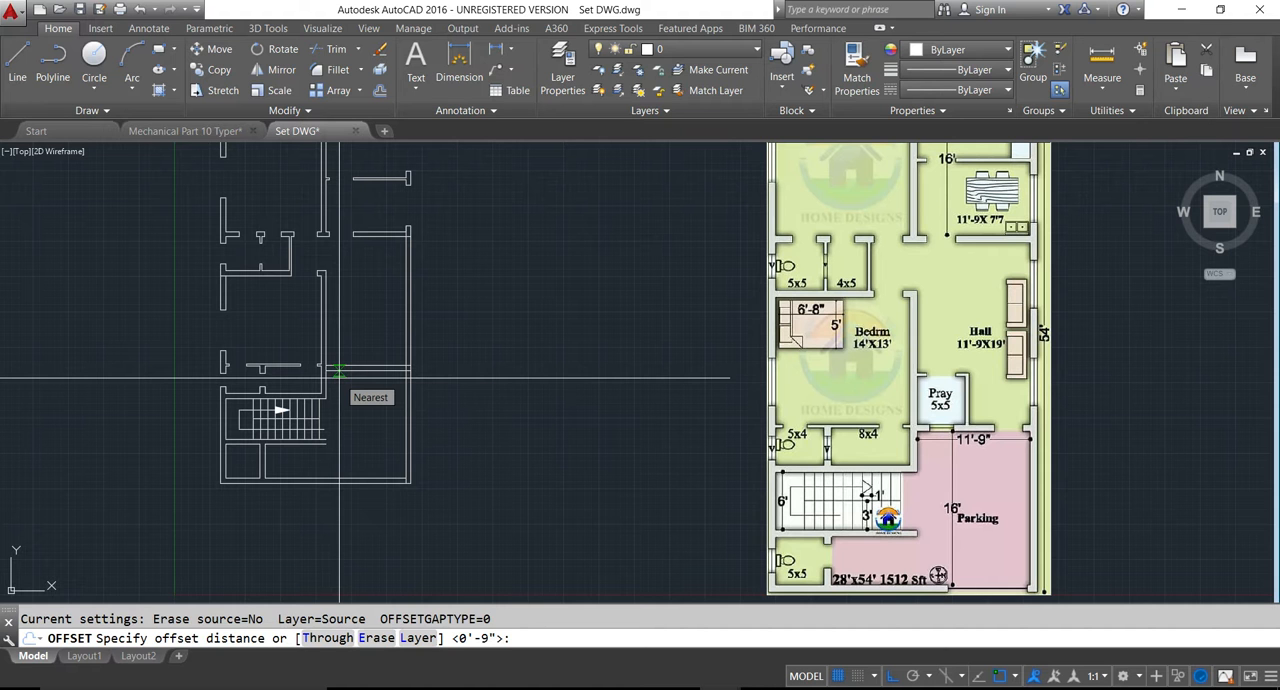
type("5")
key("Return")
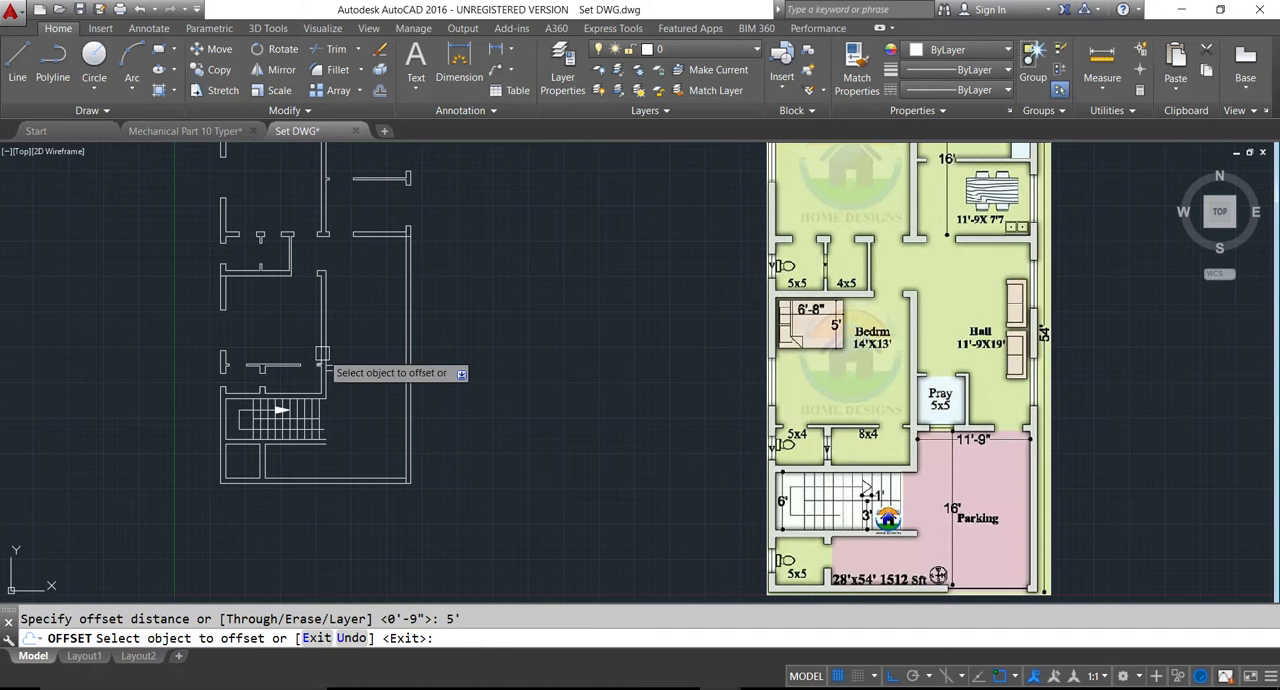
left_click(322, 362)
left_click(362, 332)
left_click(372, 347)
key("Escape")
- Offset both new pray room lines 4 inches outward to give its walls their thickness
key("Return")
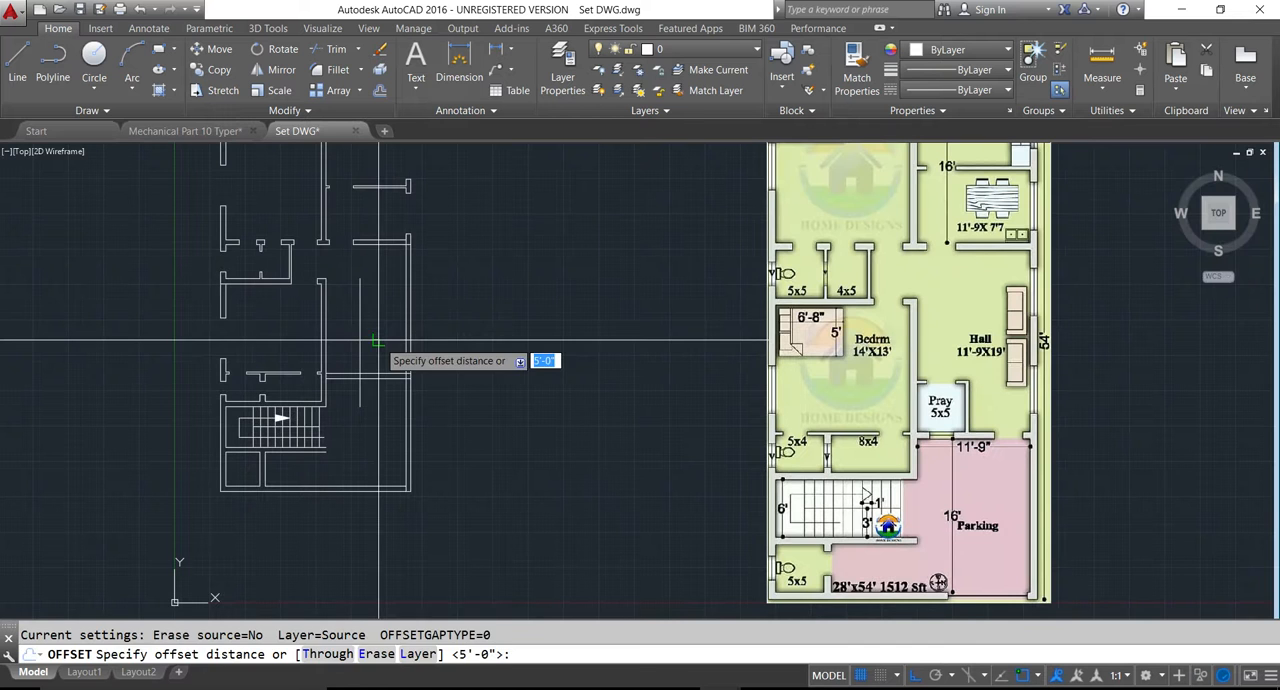
key("Return")
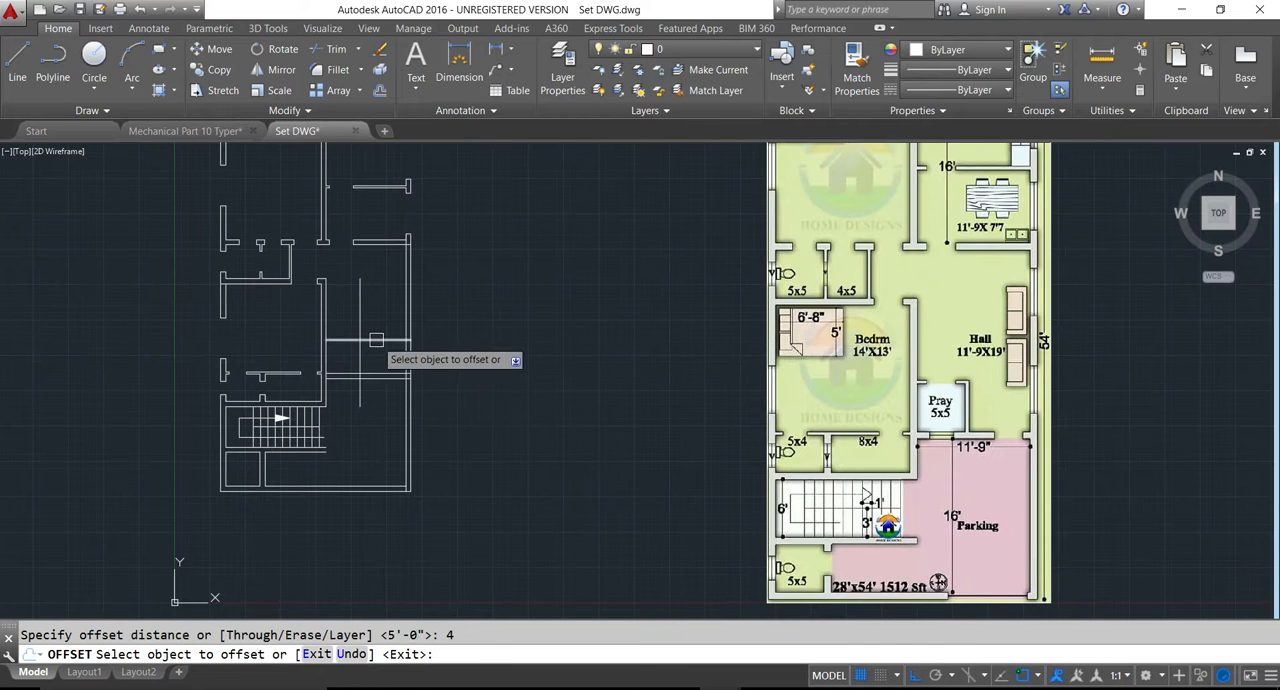
left_click(381, 341)
left_click(371, 363)
left_click(360, 354)
left_click(397, 357)
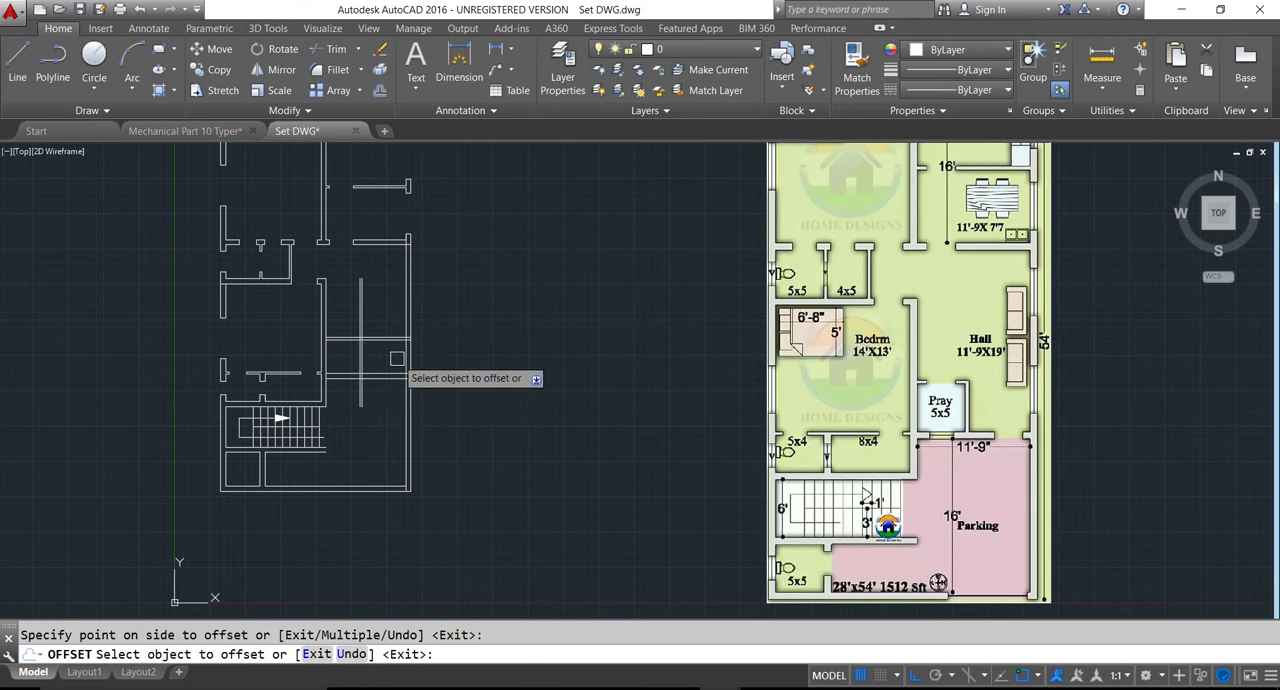
- Trim the pray room wall lines that overrun its upper corner and the hall's lower wall
key("Escape")
type("tr")
key("Return")
key("Return")
left_click(360, 388)
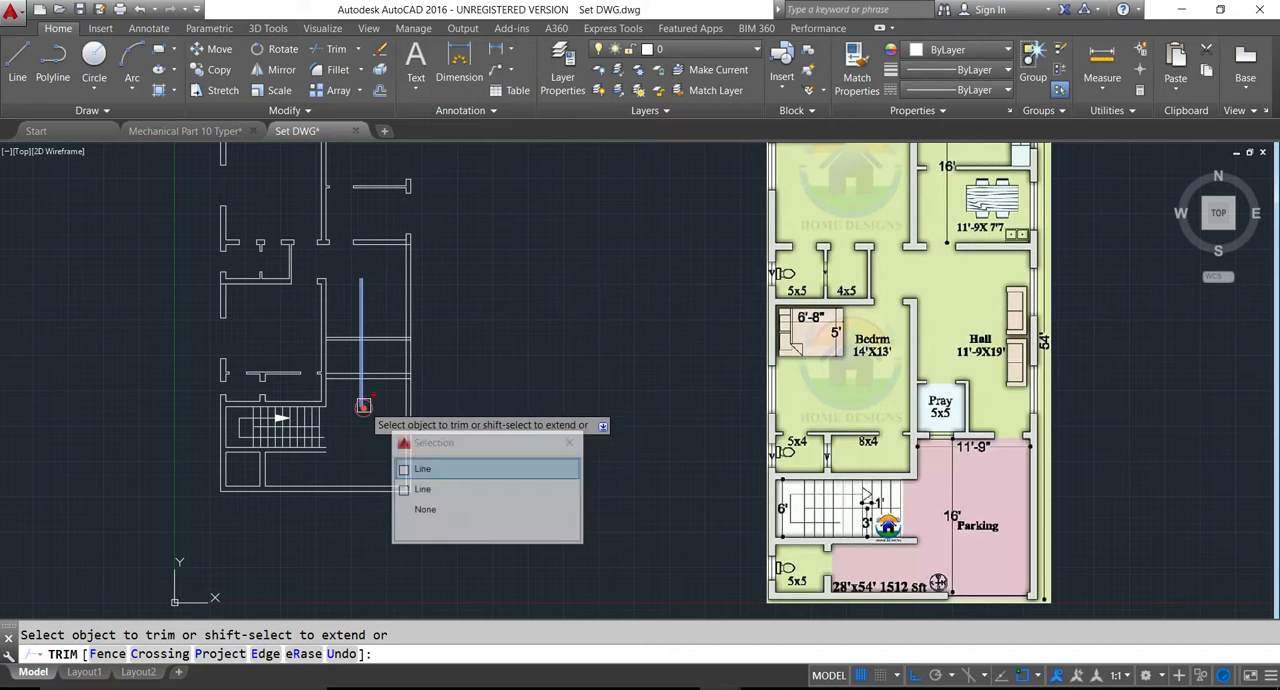
left_click(363, 397)
left_click(393, 350)
left_click(389, 317)
left_click(378, 305)
left_click(353, 302)
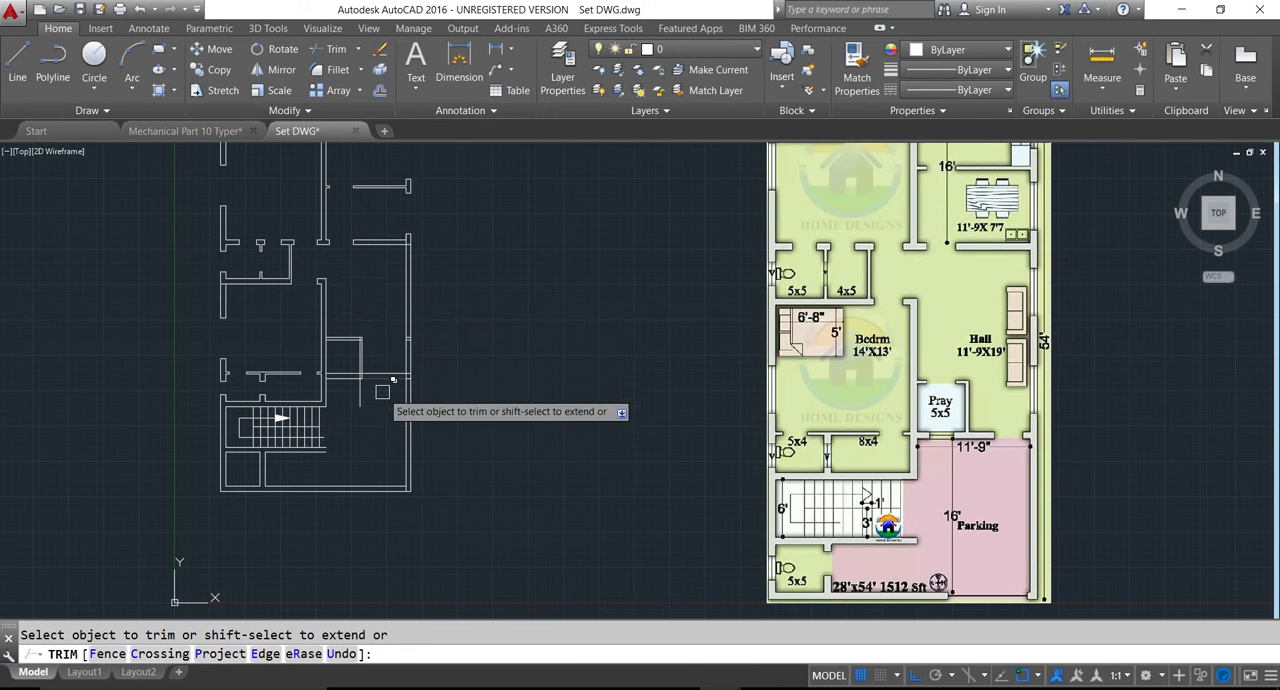
left_click(368, 406)
left_click(348, 406)
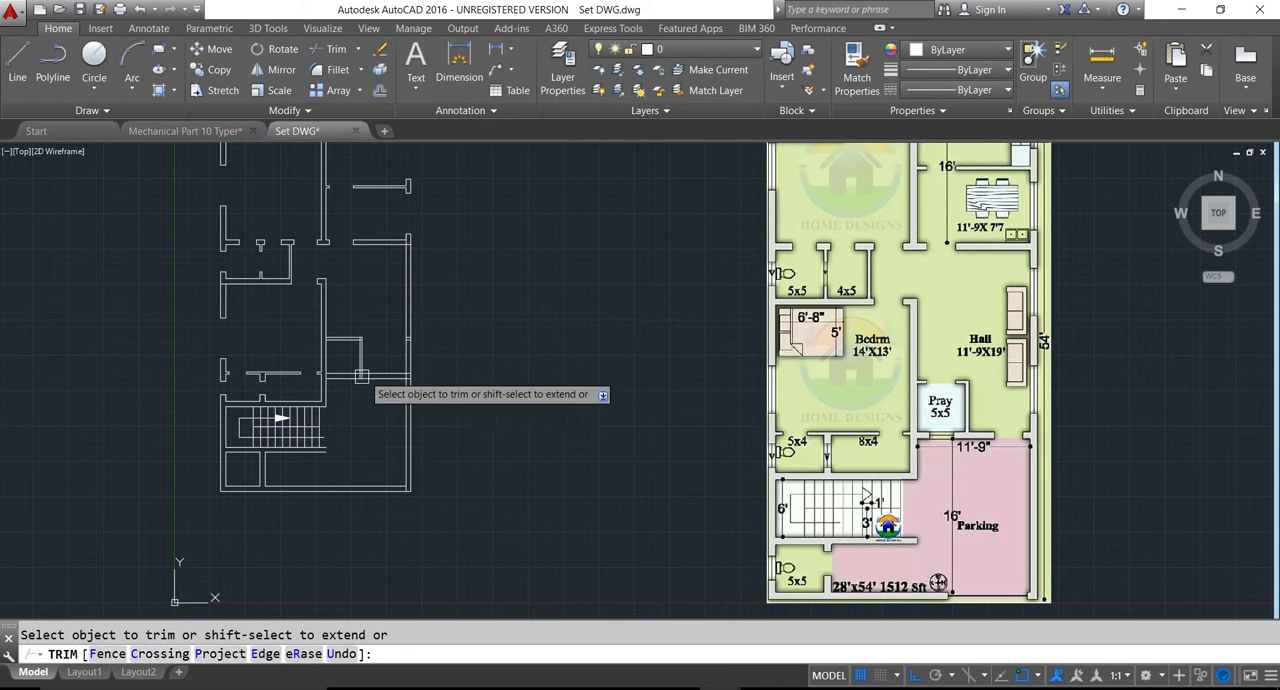
- Trim the remaining line segments inside the pray room's wall corner and junctions, and save the drawing
scroll(343, 390, "up", 5)
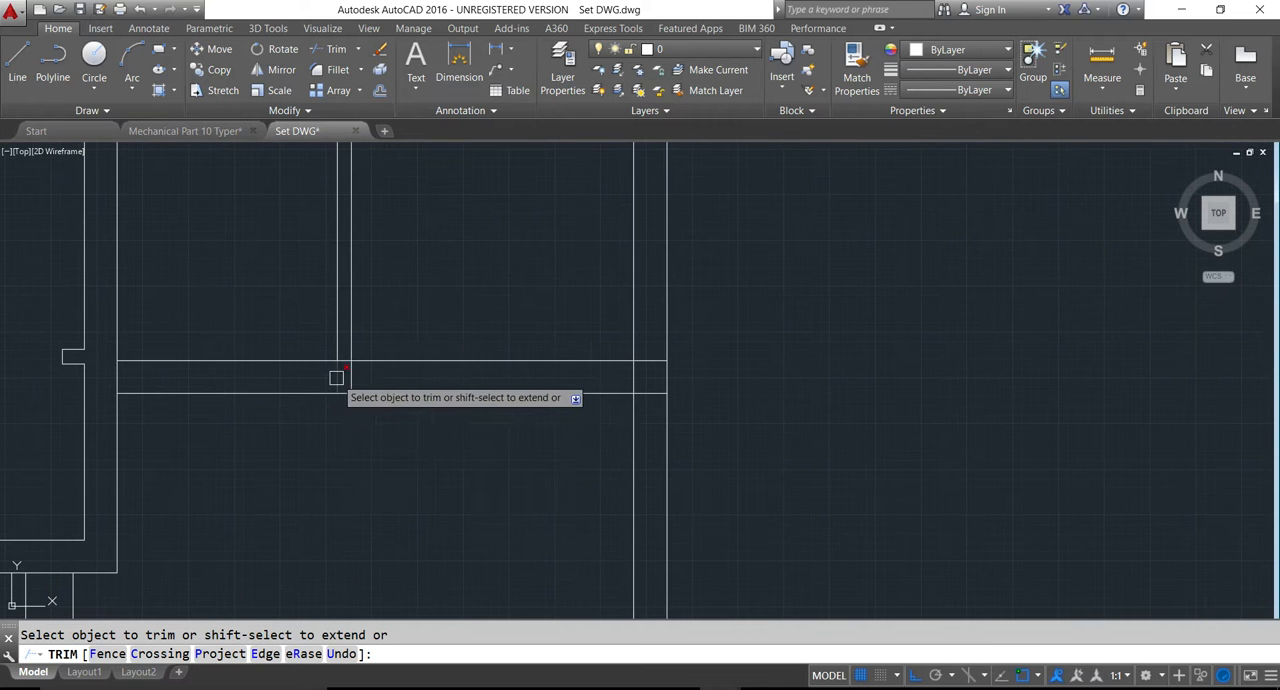
scroll(350, 379, "up", 8)
scroll(349, 361, "down", 5)
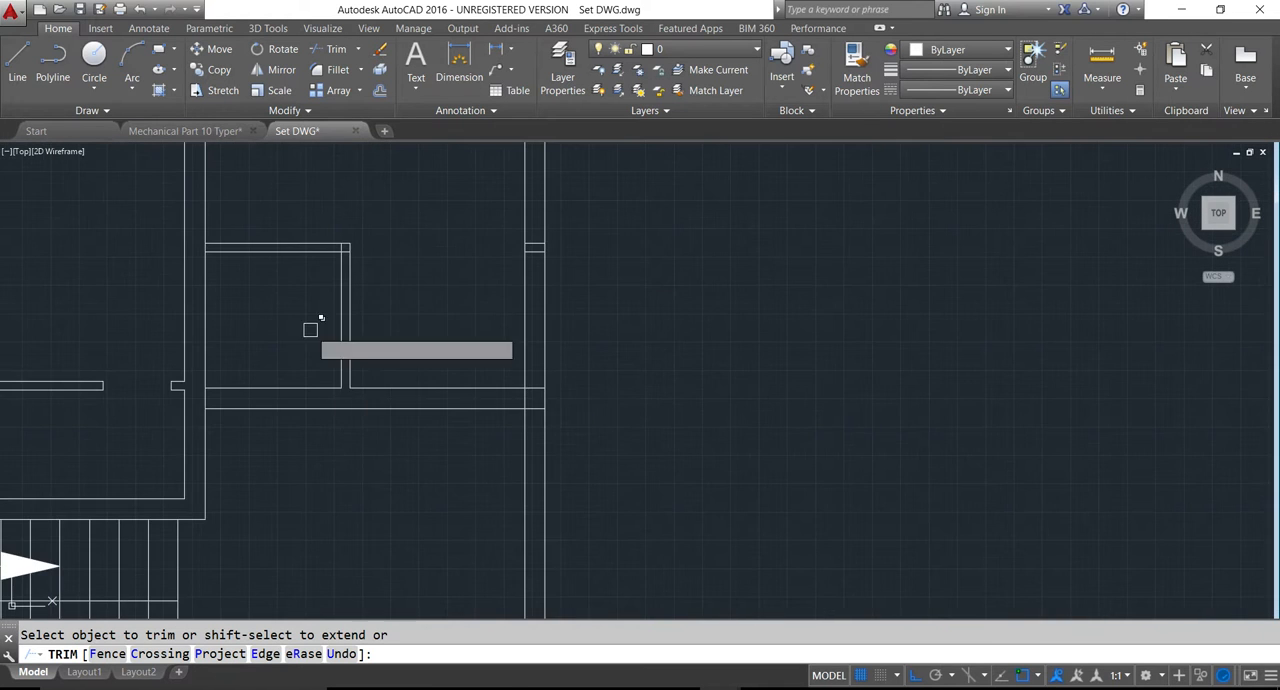
scroll(205, 251, "up", 5)
scroll(189, 257, "down", 5)
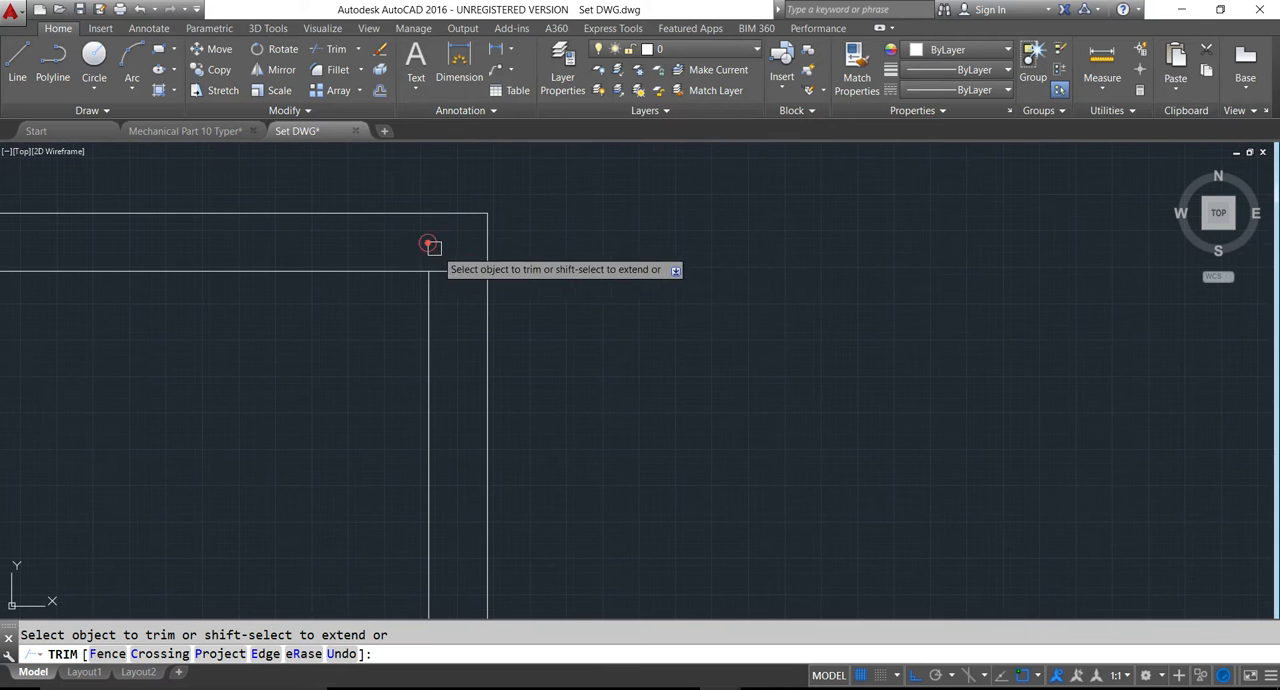
scroll(460, 268, "down", 2)
scroll(308, 415, "up", 5)
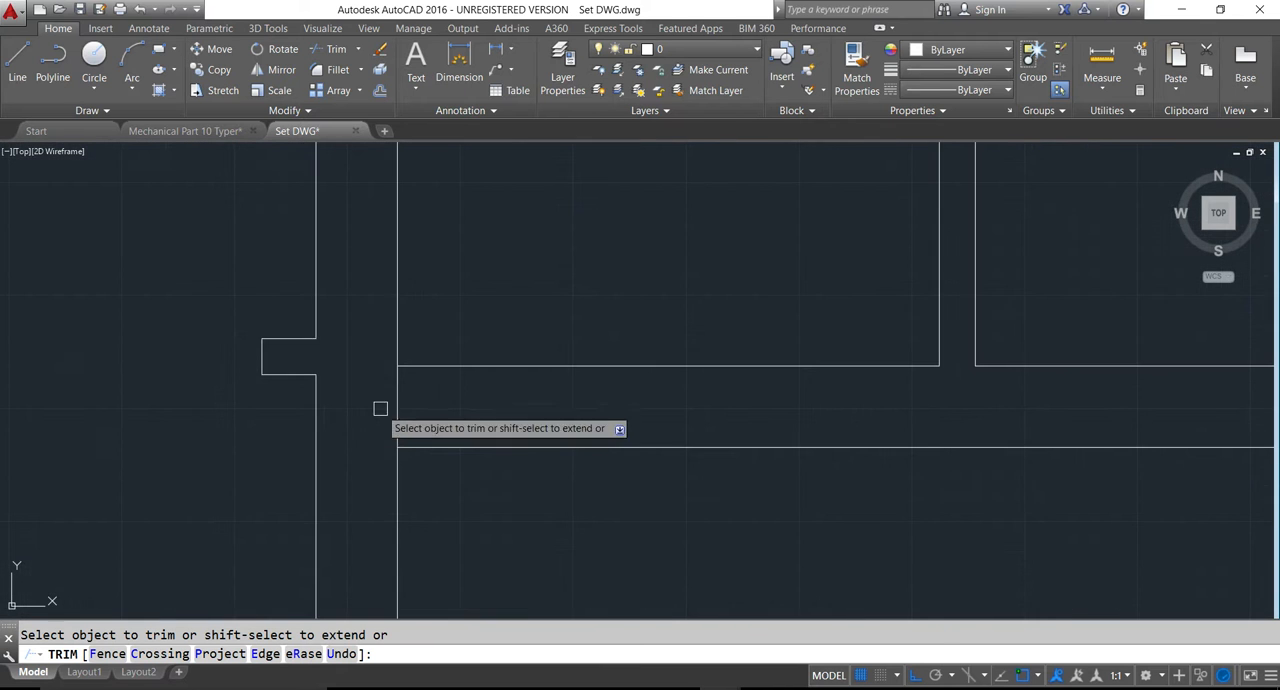
scroll(380, 409, "down", 5)
key("Escape")
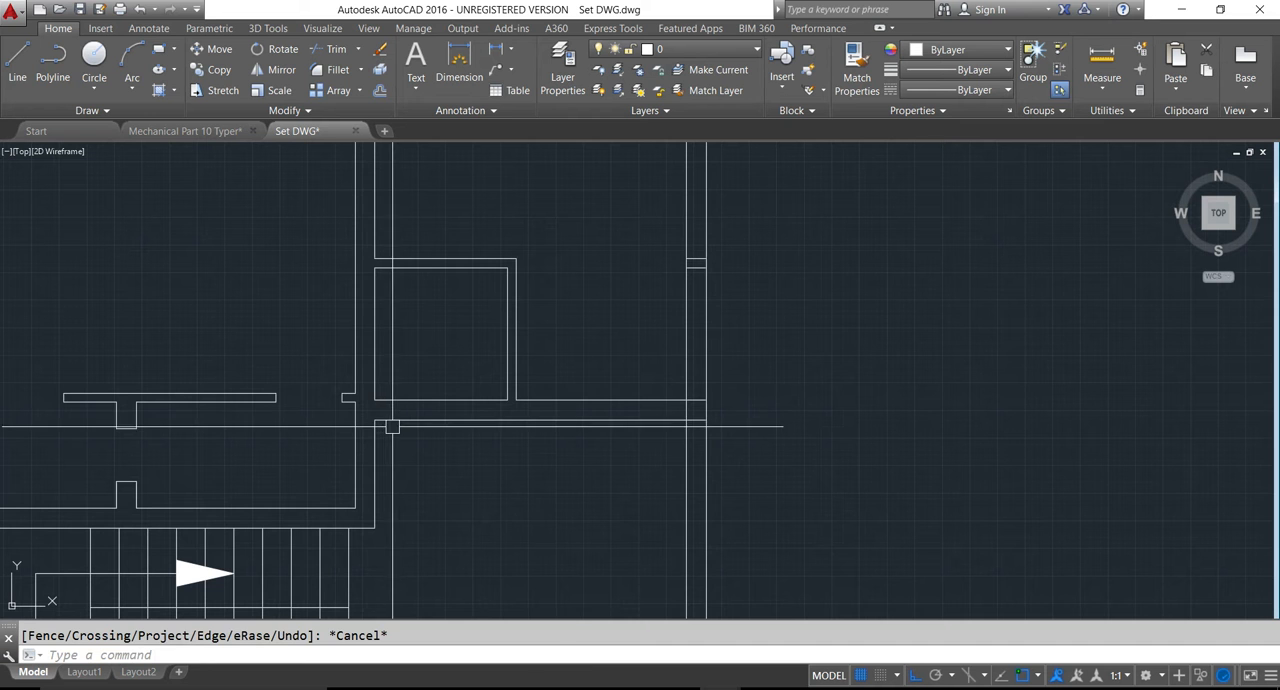
key("ctrl+s")
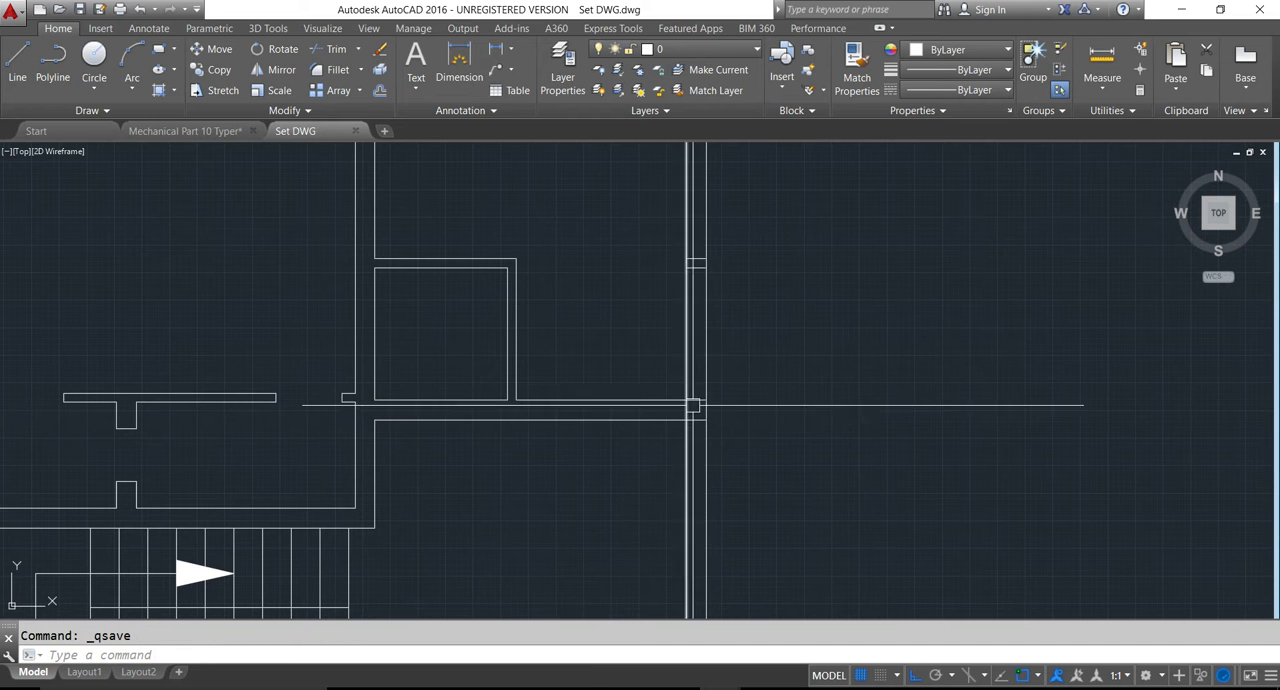
- Trim the hall's lower wall lines at the exterior wall's inner line and erase the two leftover segments inside the exterior wall
type("treq")
key("Return")
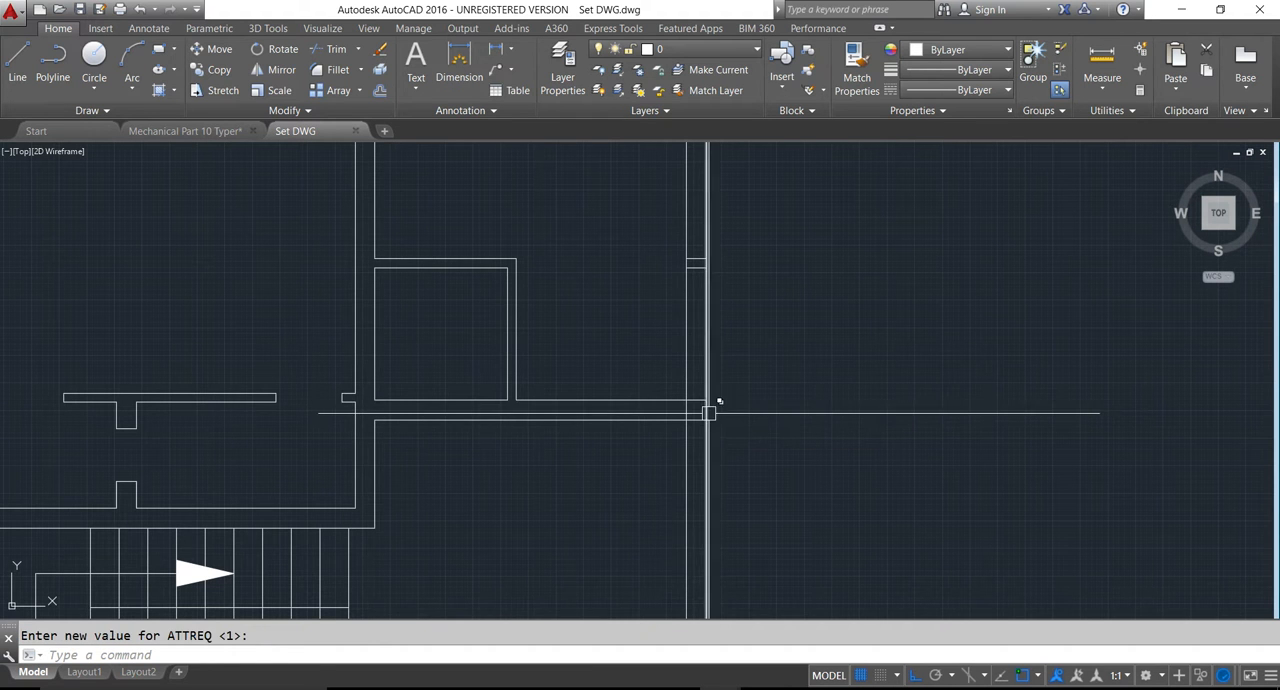
type("tr")
key("Return")
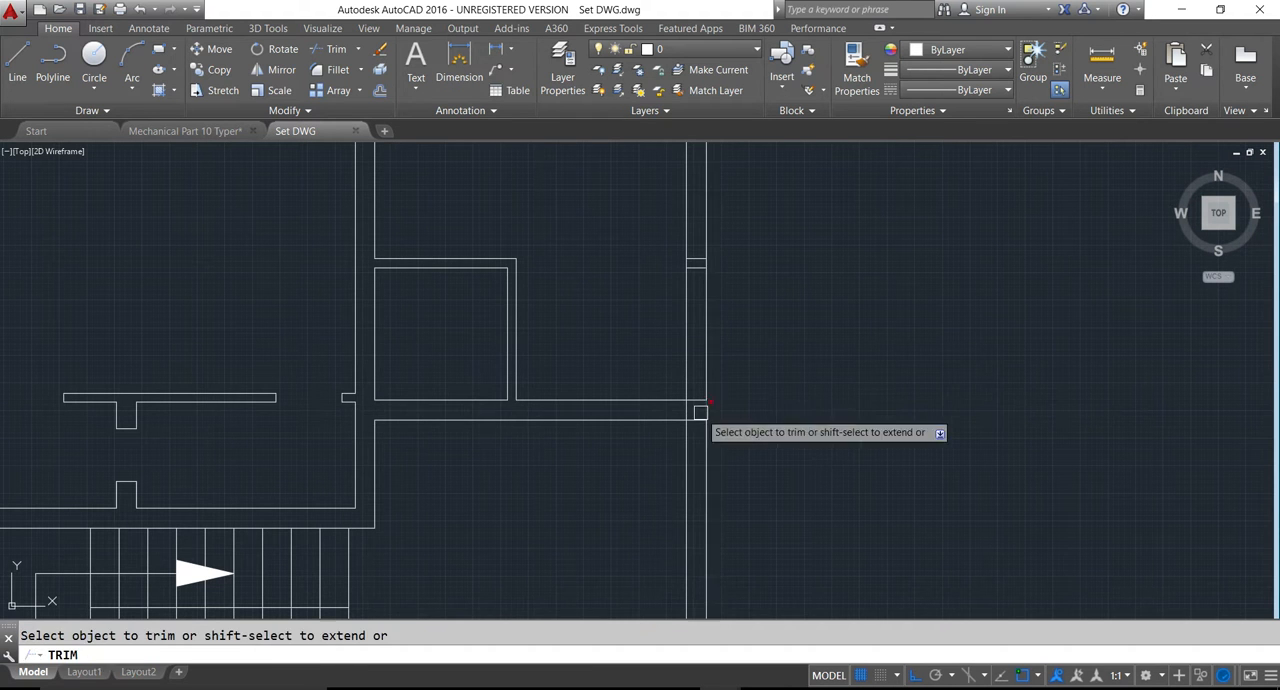
left_click(690, 412)
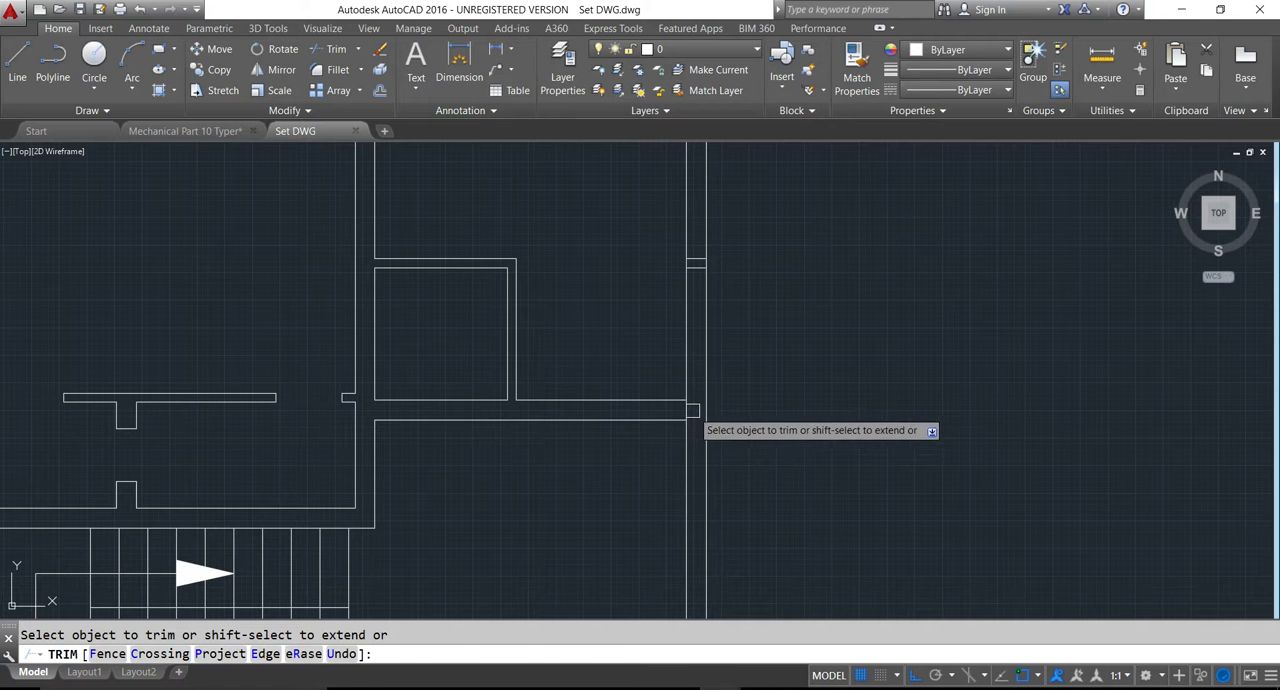
left_click(689, 409)
key("Escape")
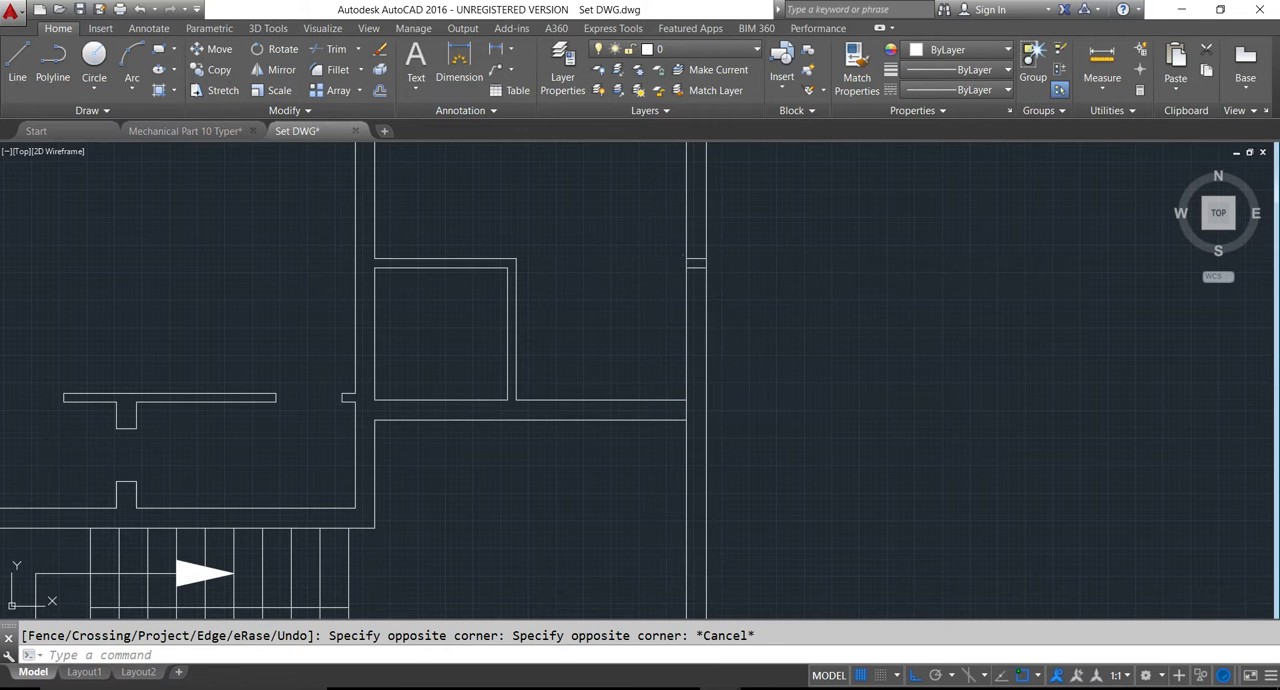
left_click(683, 256)
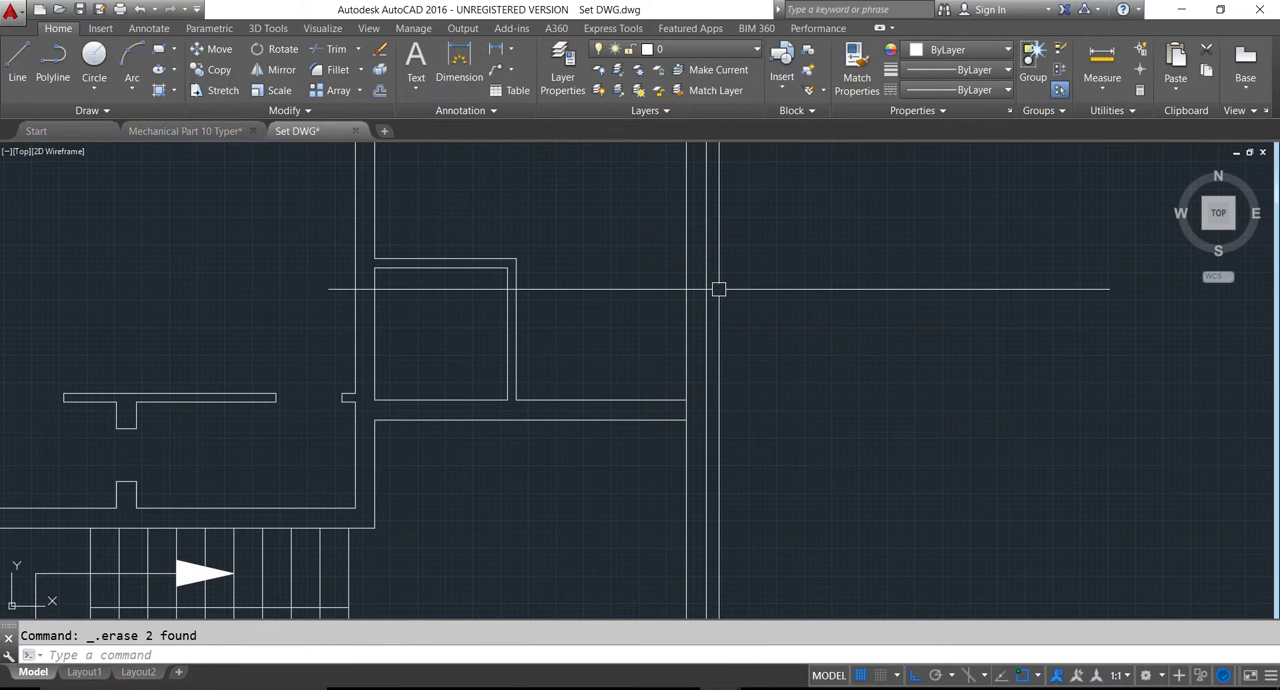
- Offset the inner line of the hall's exterior wall 6 inches into the hall
scroll(601, 402, "down", 4)
scroll(602, 402, "down", 2)
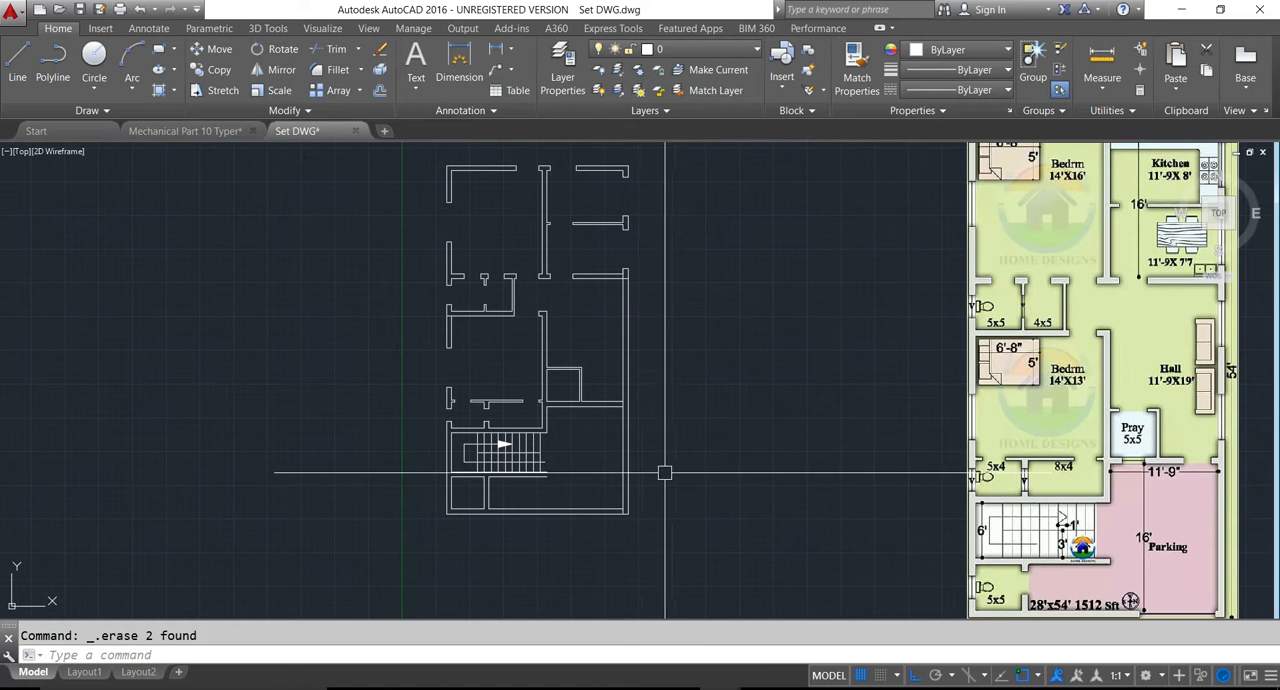
middle_click_drag(862, 477, 814, 494)
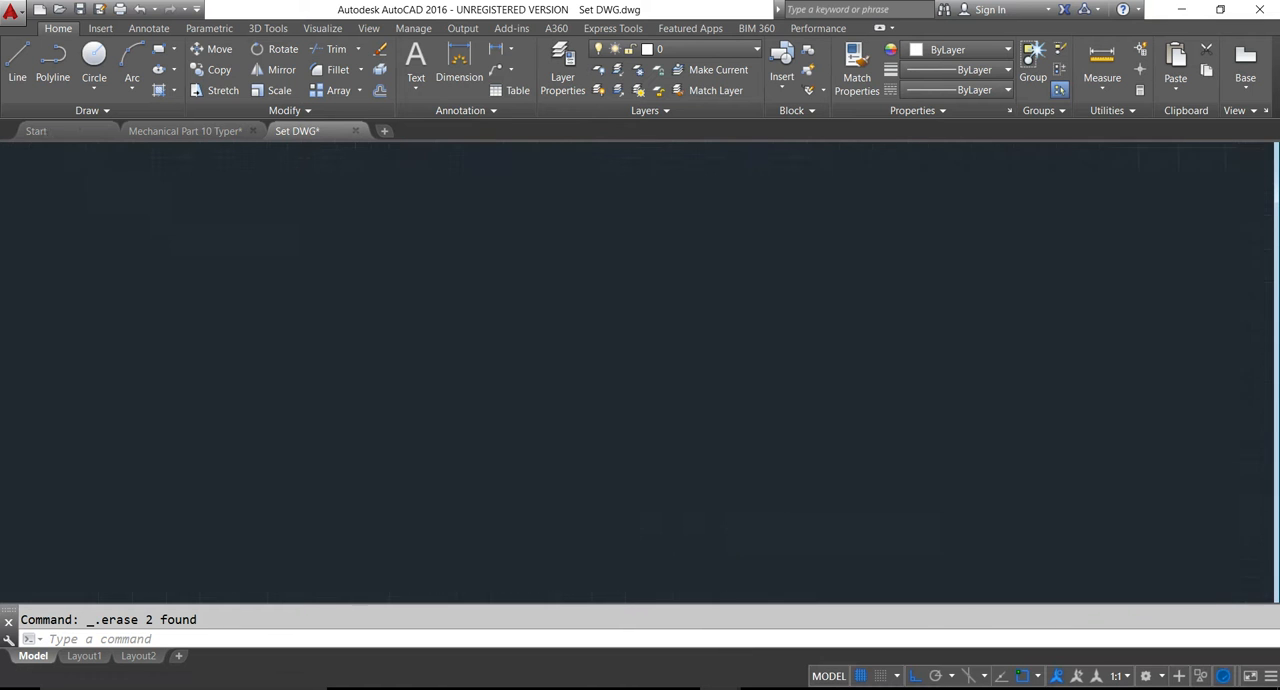
scroll(1198, 498, "up", 2)
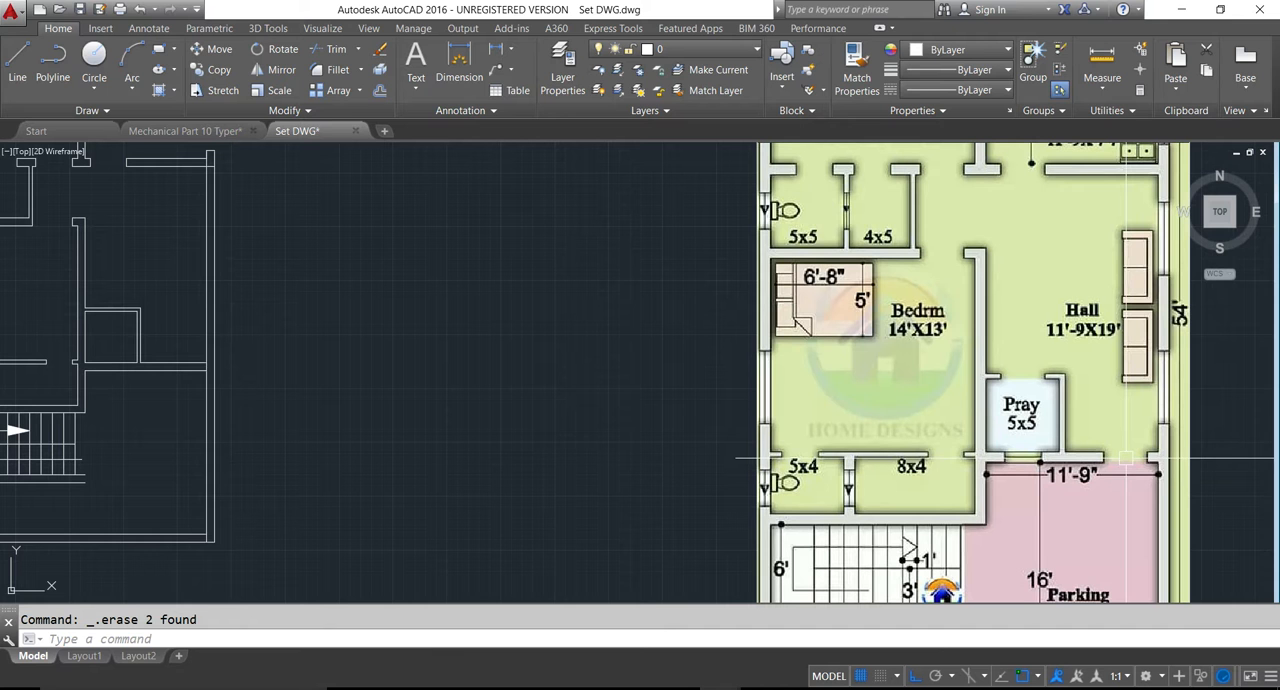
type("o")
key("Return")
type("6")
key("Return")
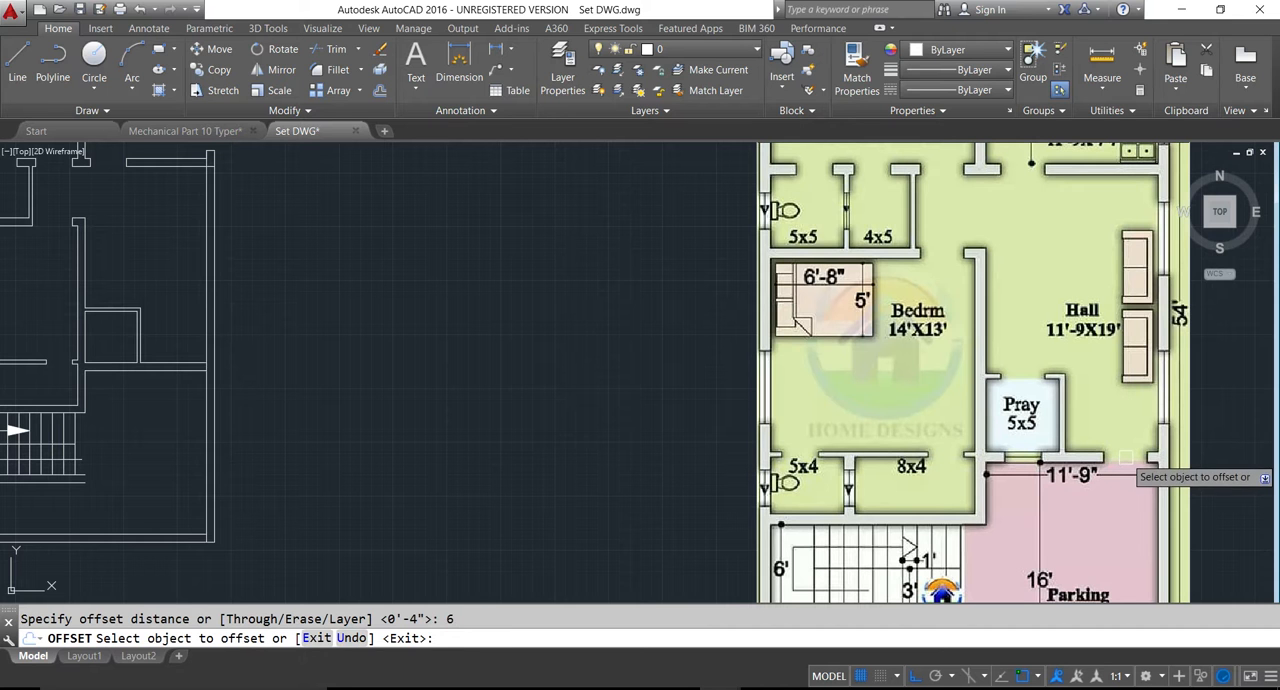
left_click(200, 340)
key("Escape")
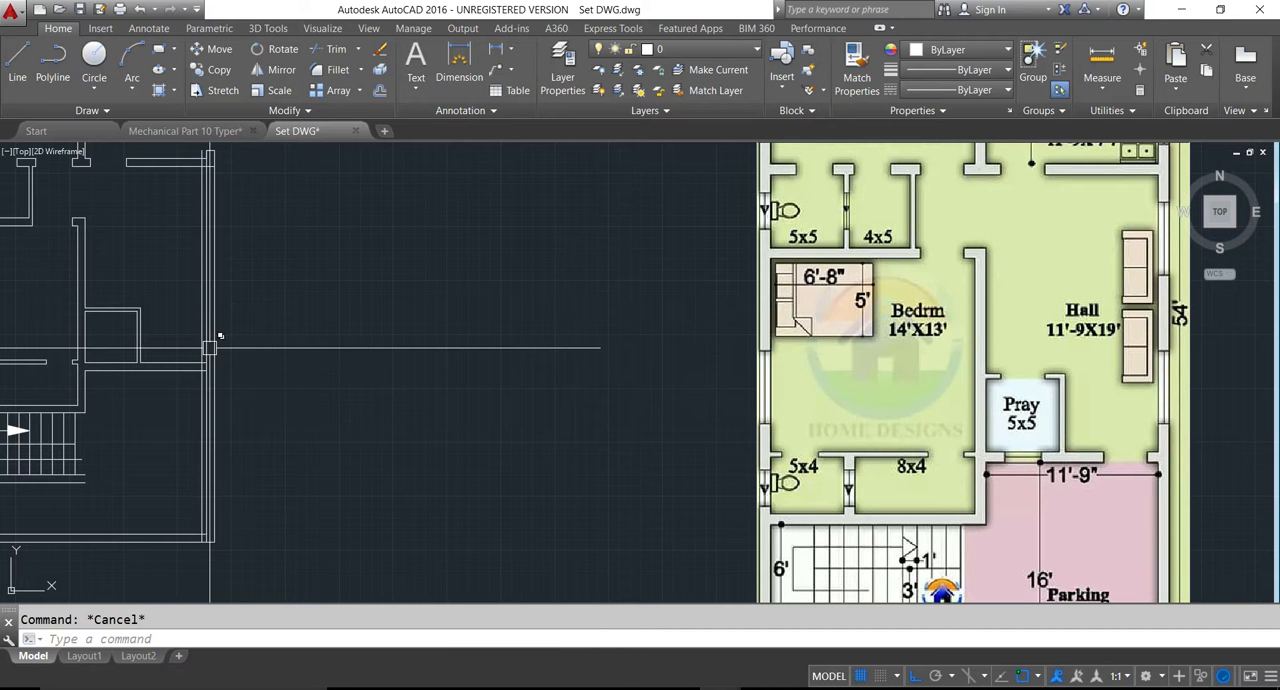
- Offset the line 6 inches inside the exterior wall by 4' to each side to mark the hall entrance opening
type("o")
key("Return")
type("4")
key("Return")
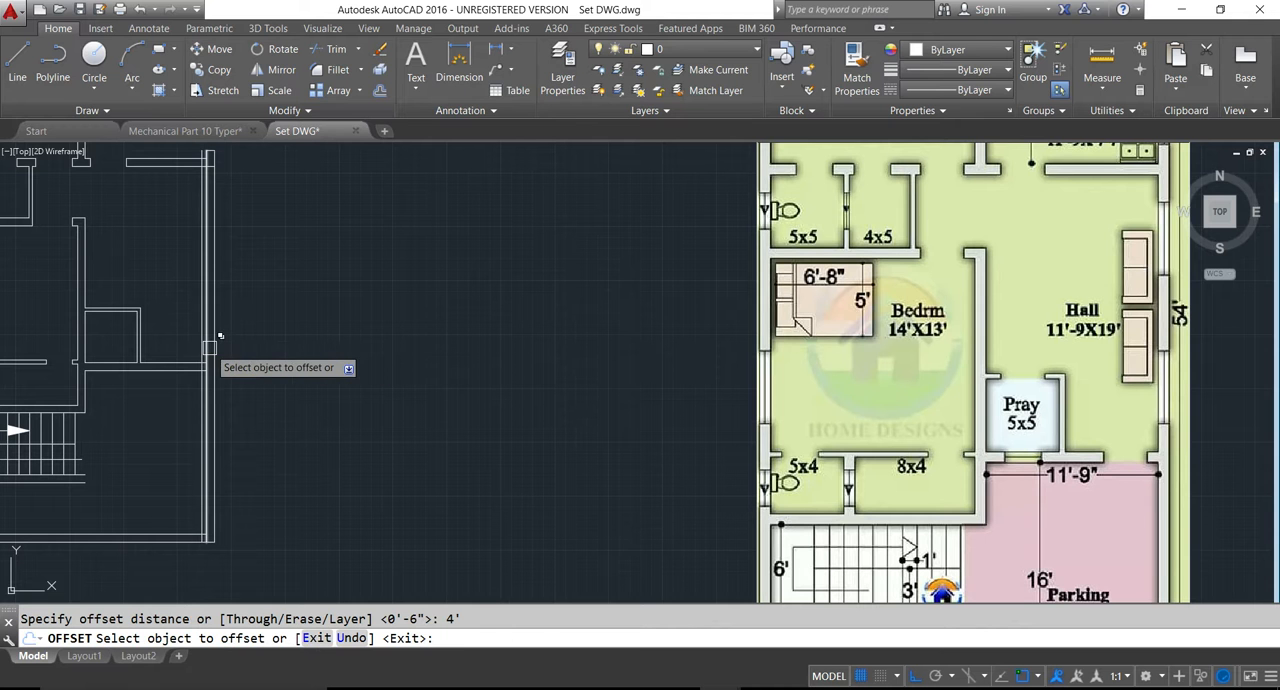
left_click(205, 342)
left_click(225, 342)
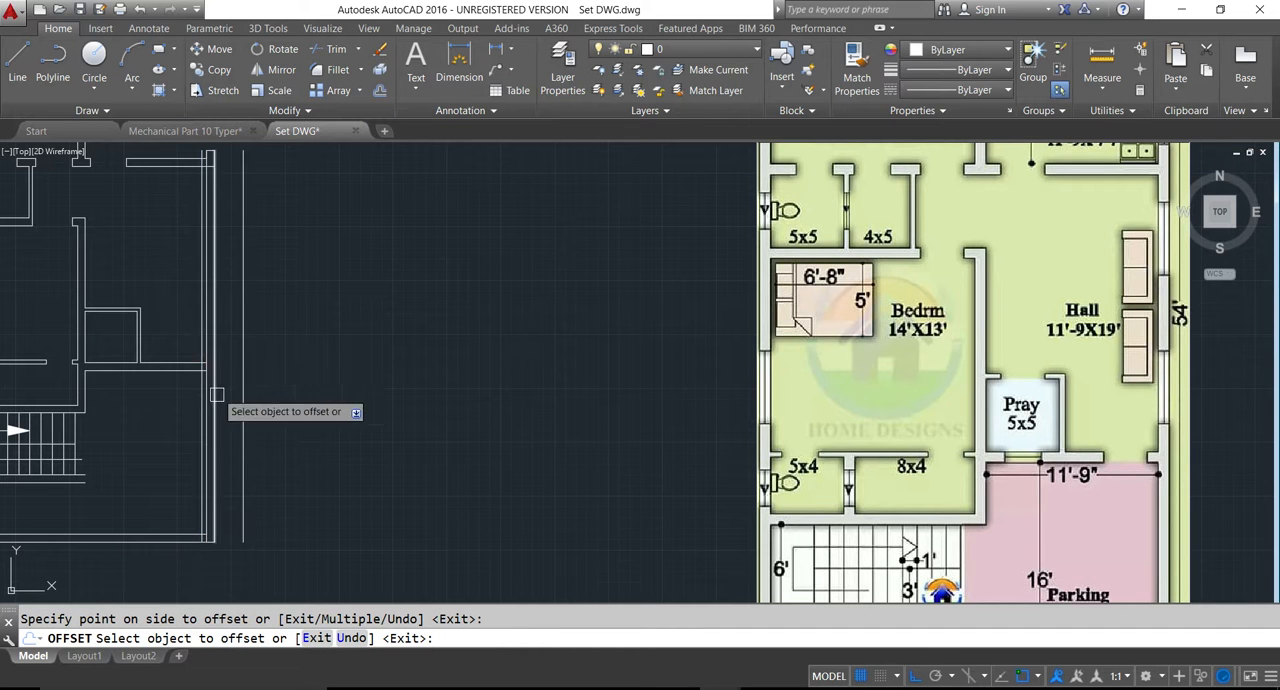
left_click(197, 341)
left_click(176, 341)
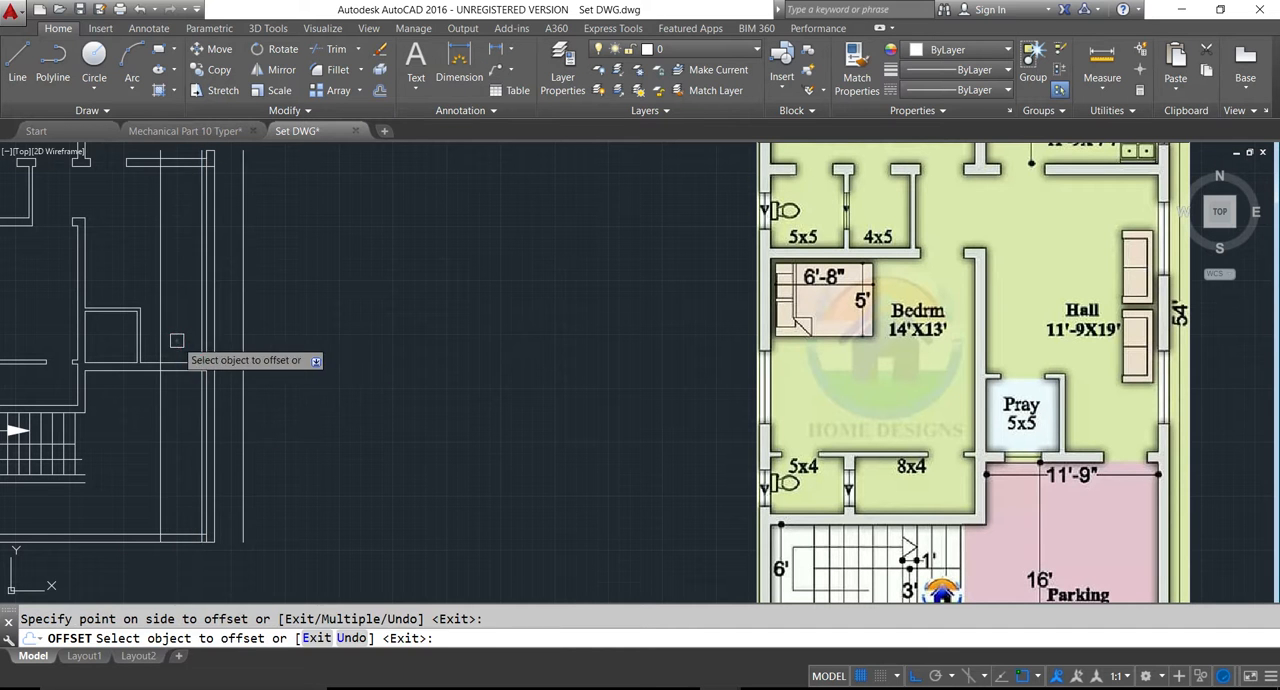
key("Escape")
type("T")
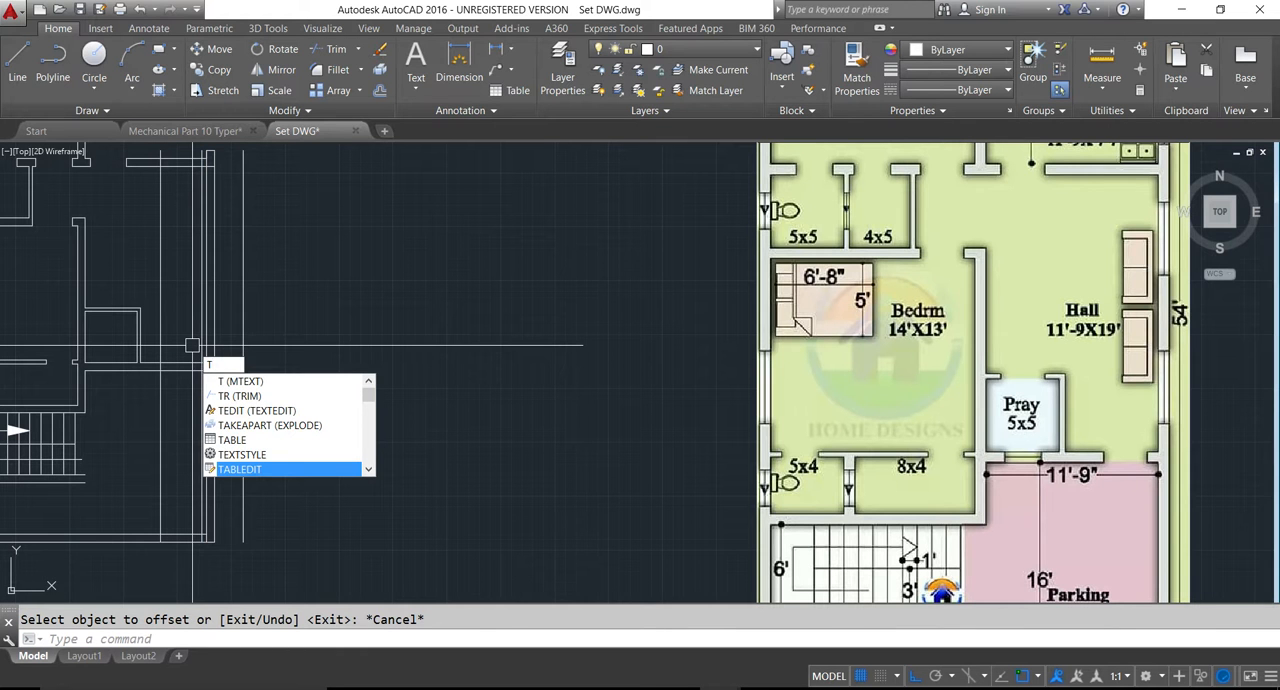
key("Escape")
- Offset another vertical line just inside the entrance opening's pray room side
scroll(147, 402, "up", 2)
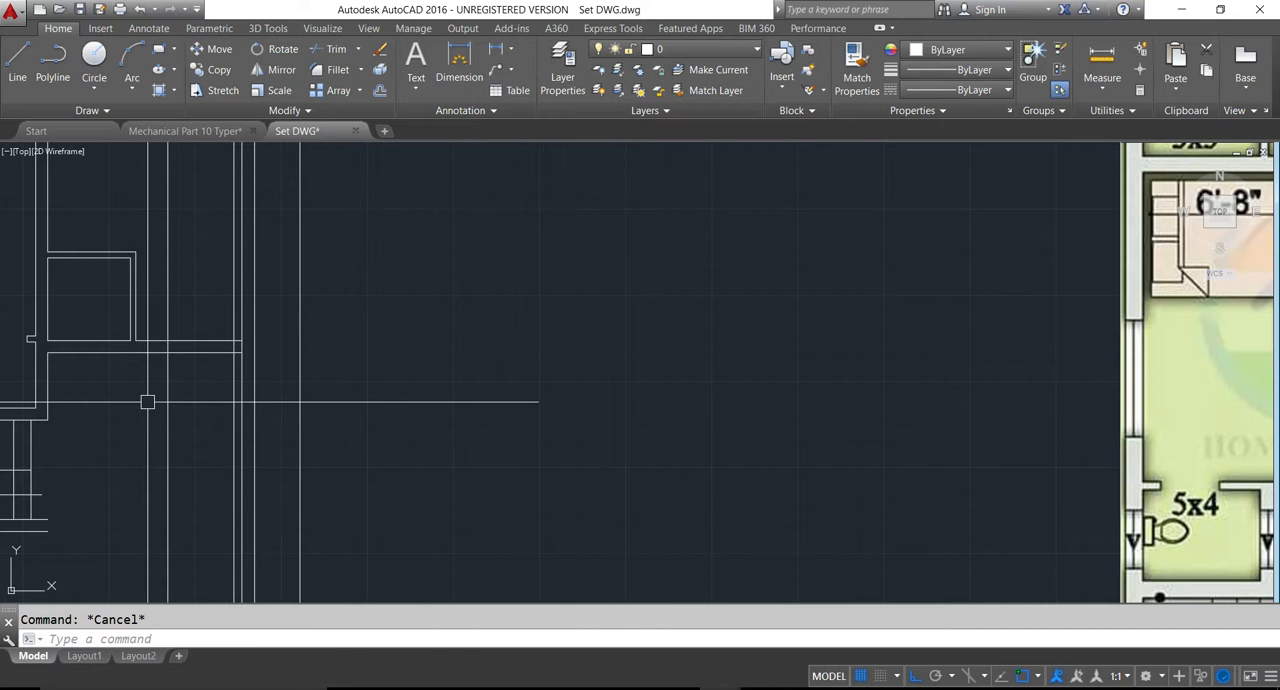
type("o")
key("Return")
- Trim the hall's lower wall lines across the entrance opening and erase the vertical construction line on its pray room side
key("Return")
left_click(169, 414)
left_click(195, 416)
key("Escape")
type("tr")
key("Return")
key("Return")
left_click(205, 388)
left_click(214, 332)
left_click(172, 316)
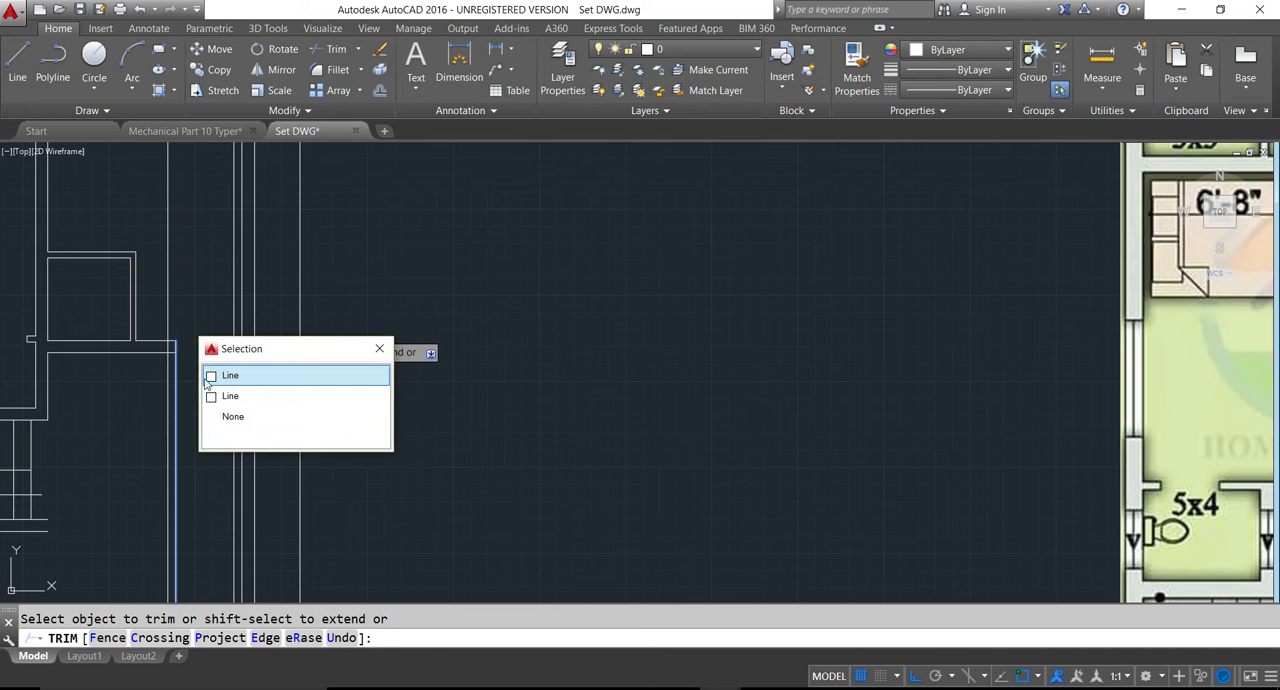
left_click(176, 399)
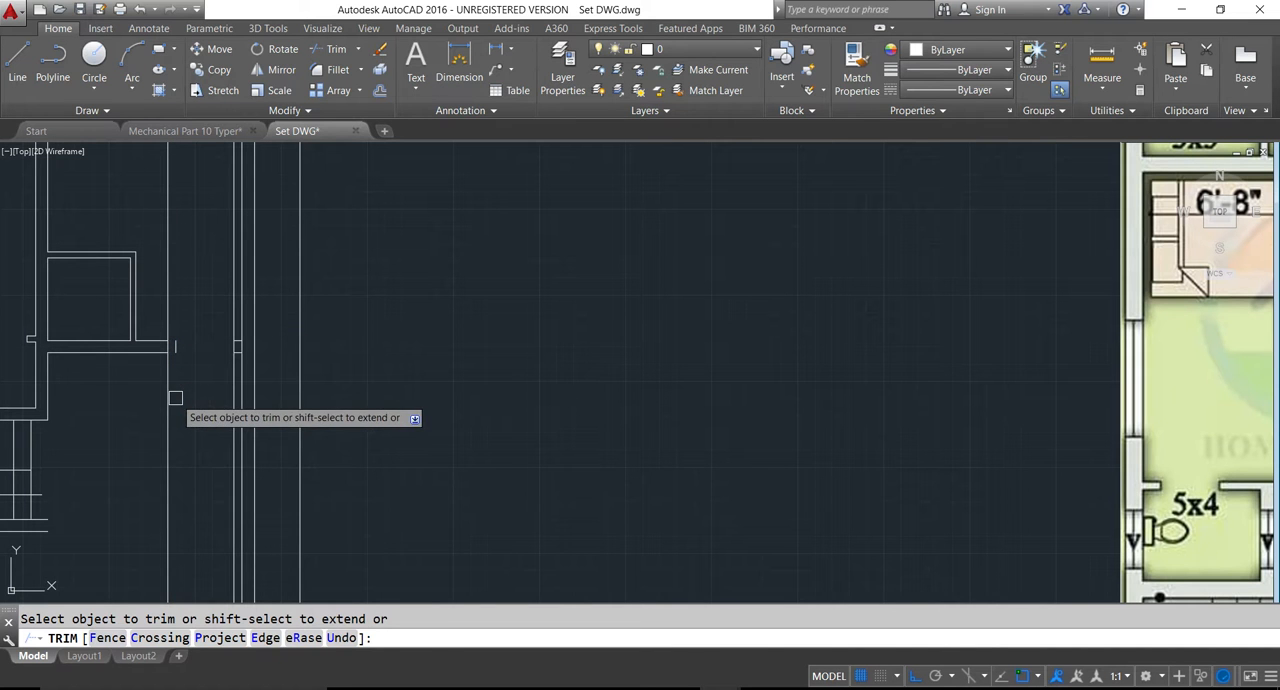
key("Escape")
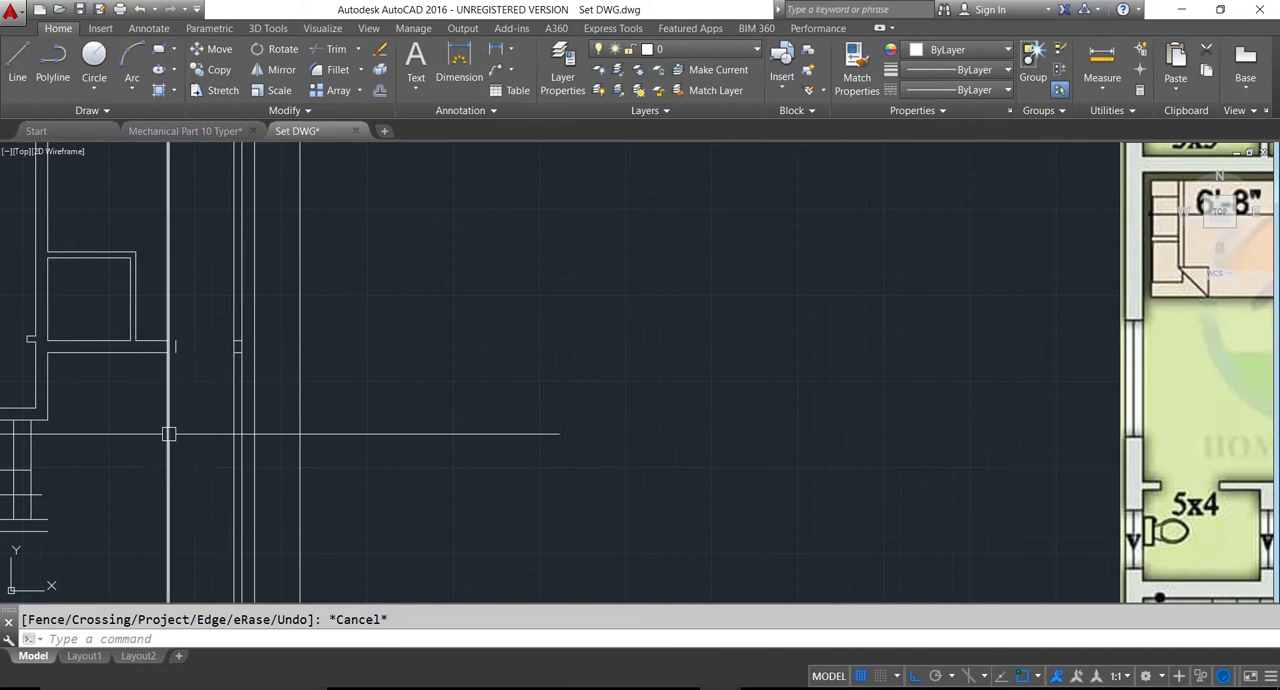
left_click(168, 434)
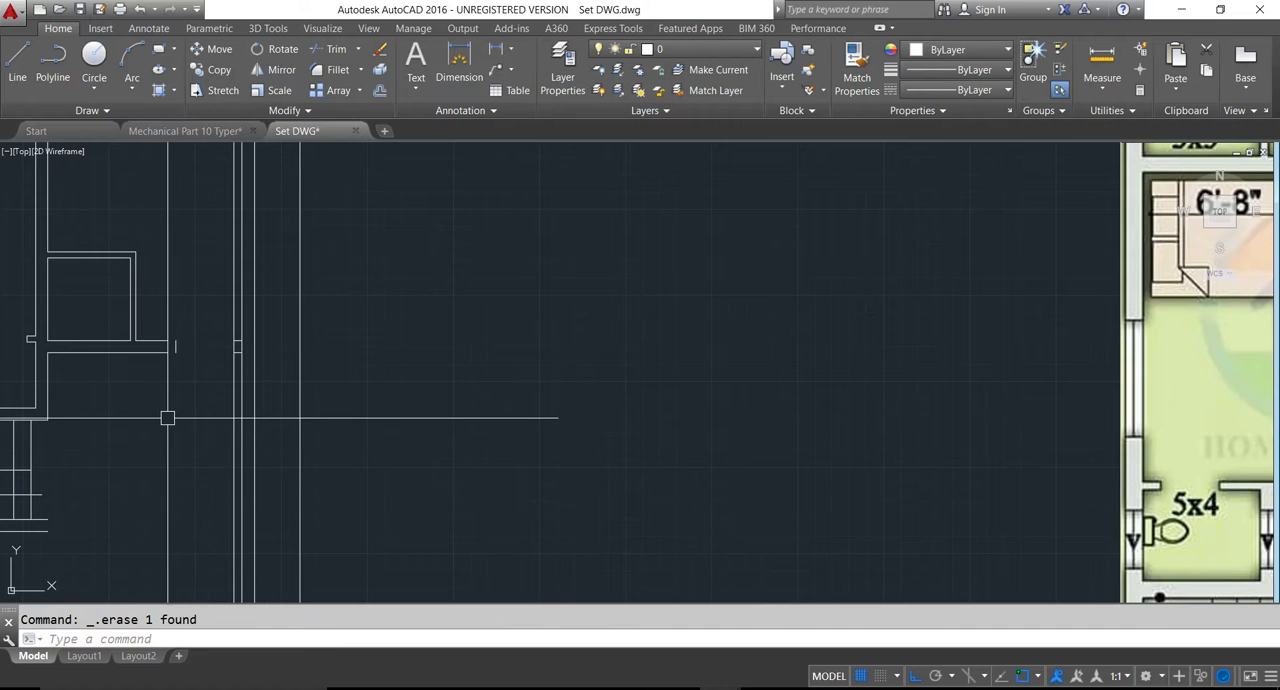
- Extend the pray room's lower wall lines to the vertical line marking the edge of the hall entrance opening
type("x")
key("Return")
key("Return")
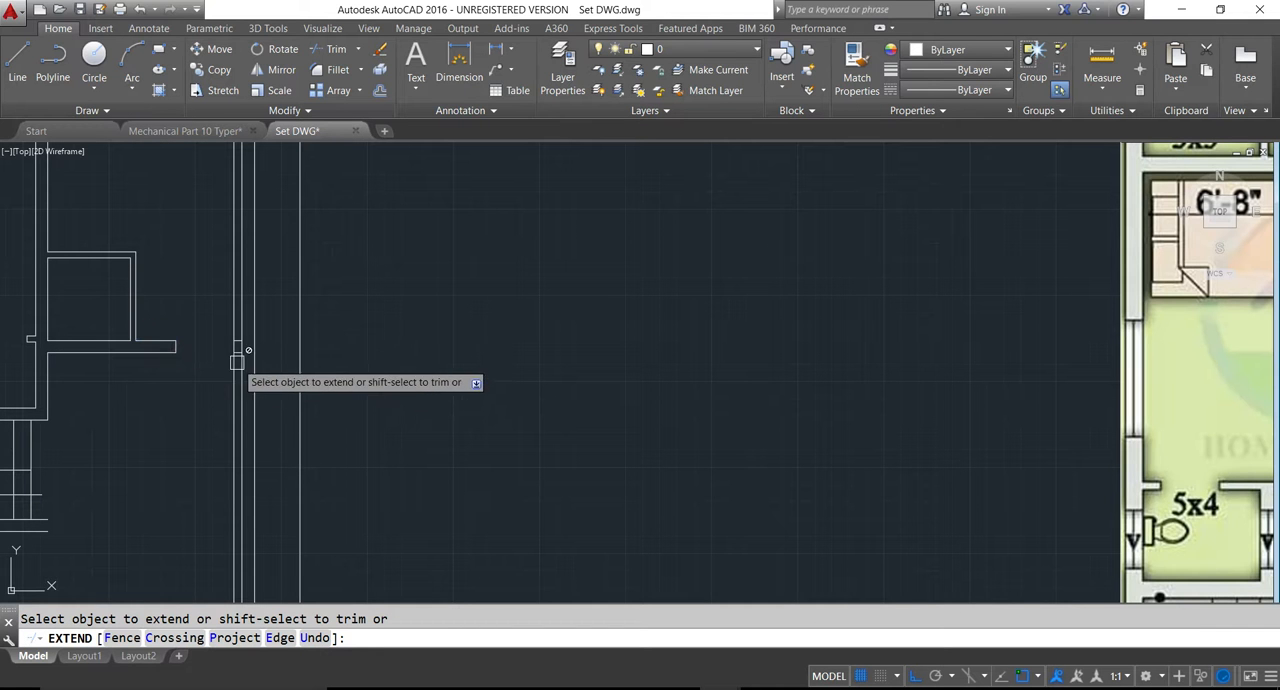
key("Escape")
- Trim the leftover vertical lines around the short wall stub and the exterior wall line crossing it at the hall entrance
type("tr")
key("Return")
key("Return")
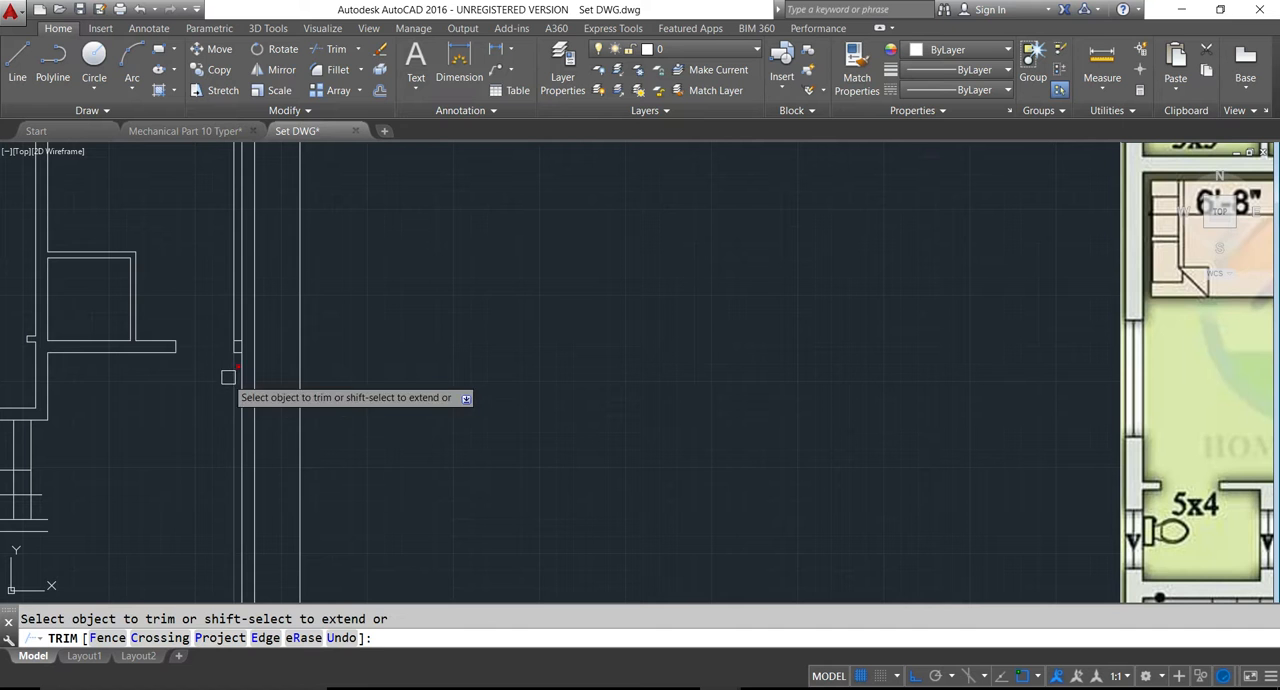
left_click(228, 312)
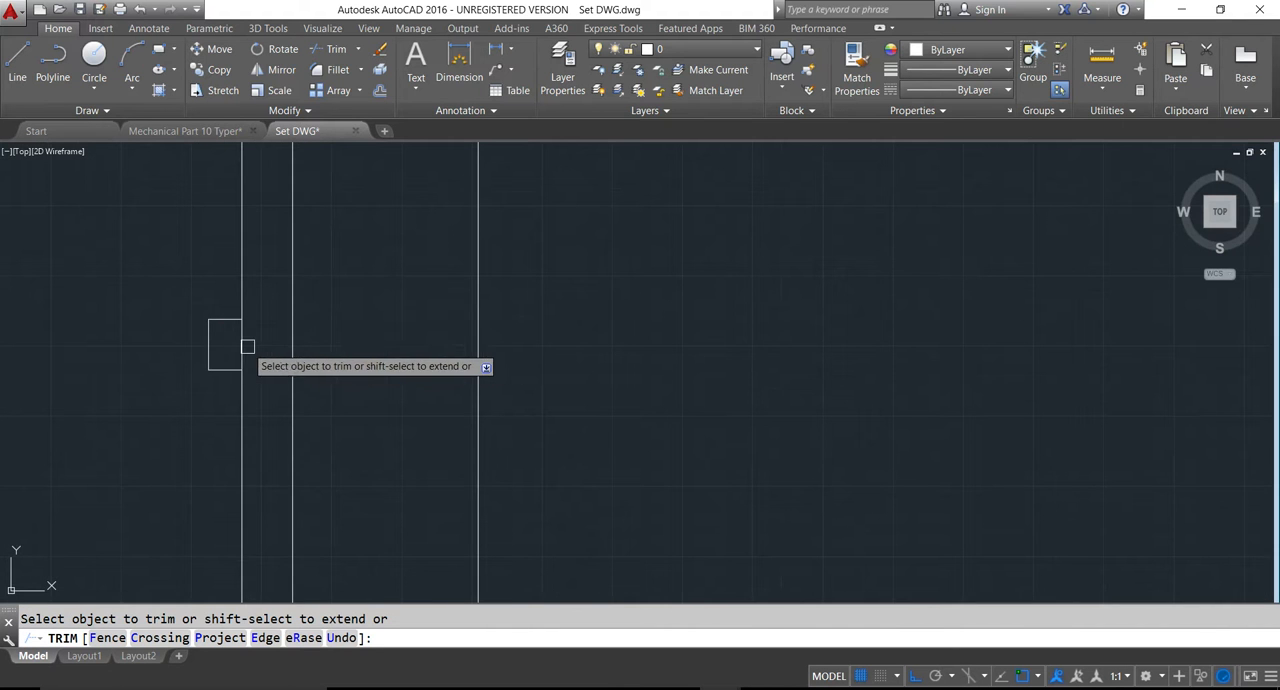
left_click(247, 347)
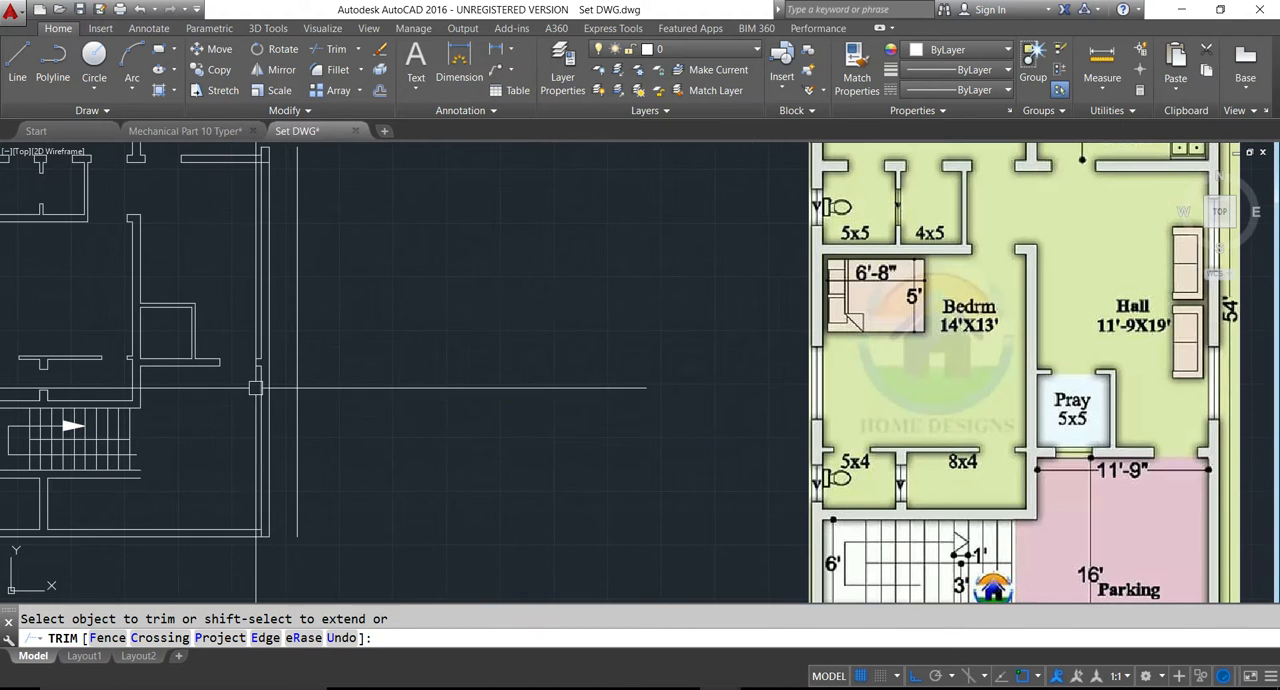
key("Escape")
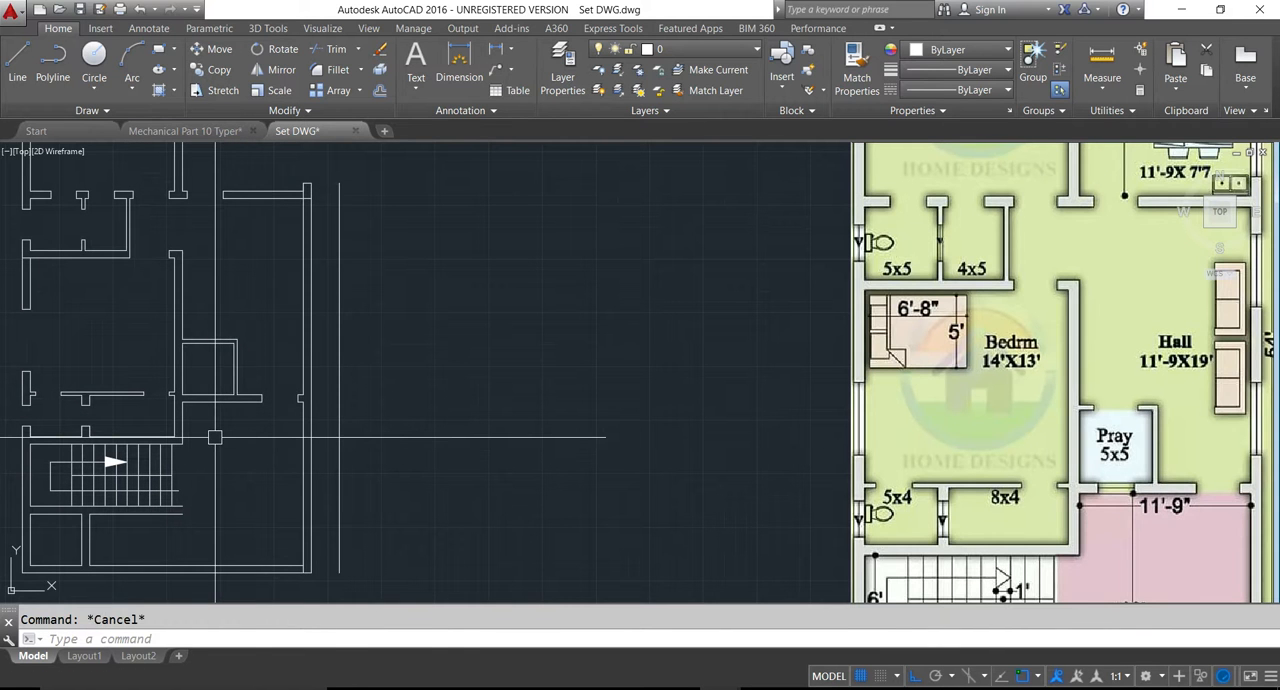
- Offset the inner lines of the pray room's two side walls 8 inches into the room
type("o")
key("Return")
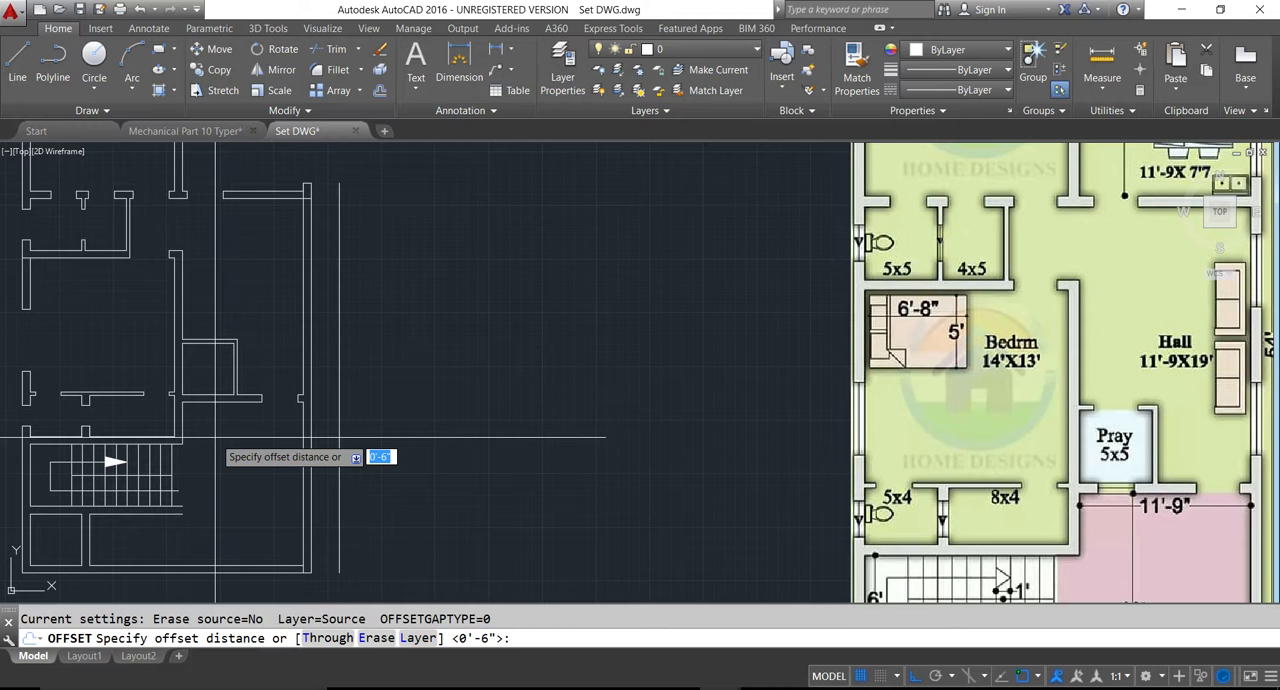
type("8")
key("Return")
scroll(244, 349, "up", 5)
left_click(177, 380)
left_click(129, 380)
scroll(120, 400, "down", 2)
left_click(72, 386)
left_click(118, 392)
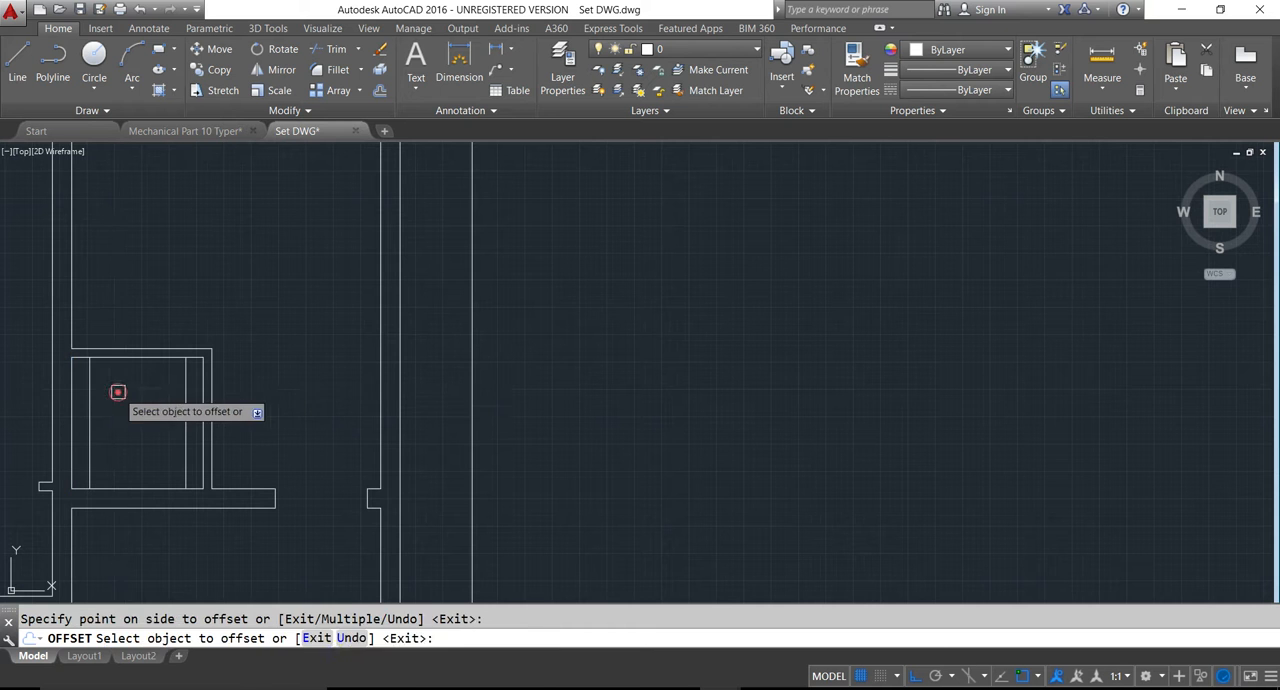
key("Escape")
- Extend both offset lines in the pray room to the outer line of its upper wall
type("ex")
key("Return")
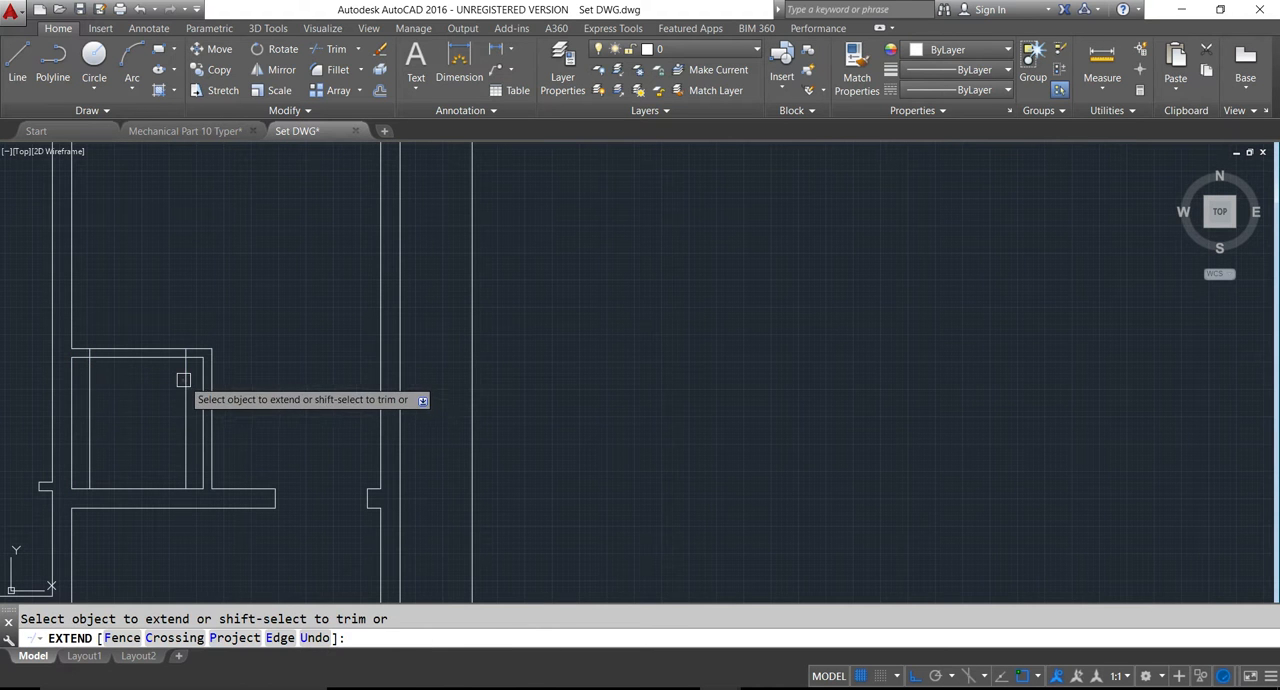
key("Escape")
- Trim the pray room's upper wall between the offset lines and remove their excess inside the room to form the opening
type("tr")
key("Return")
key("Return")
left_click(131, 402)
left_click(158, 331)
left_click(189, 385)
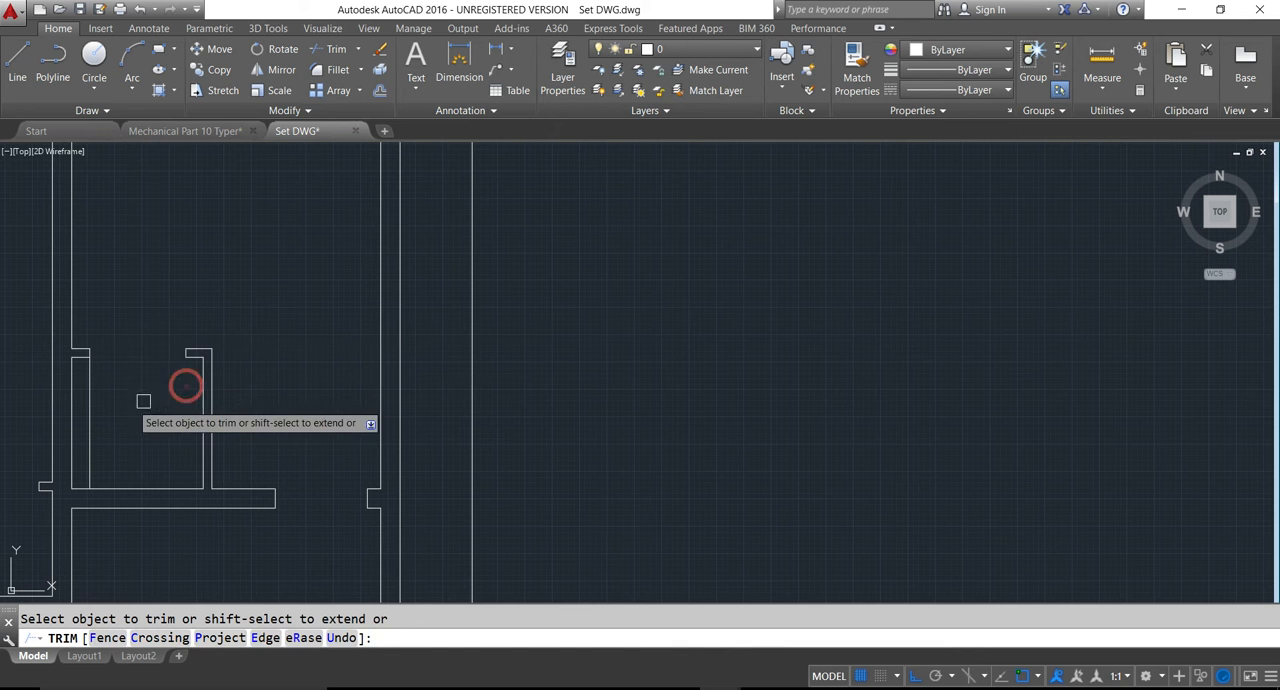
scroll(223, 417, "down", 4)
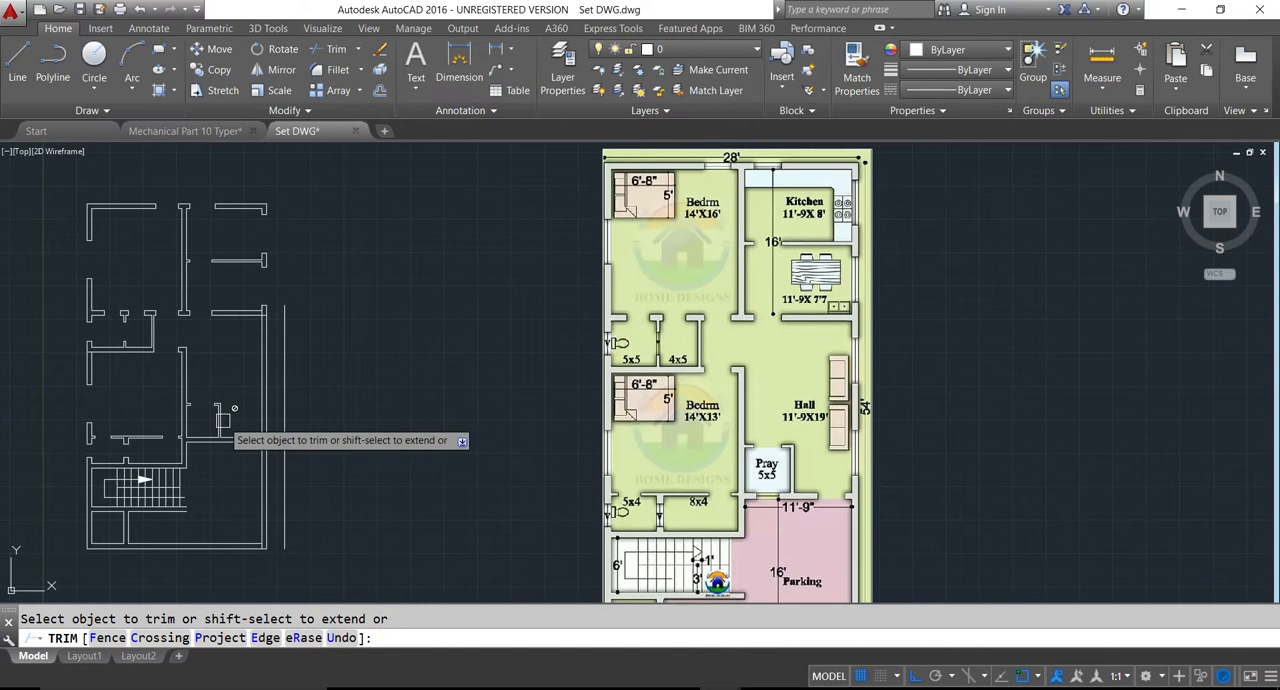
scroll(274, 481, "up", 4)
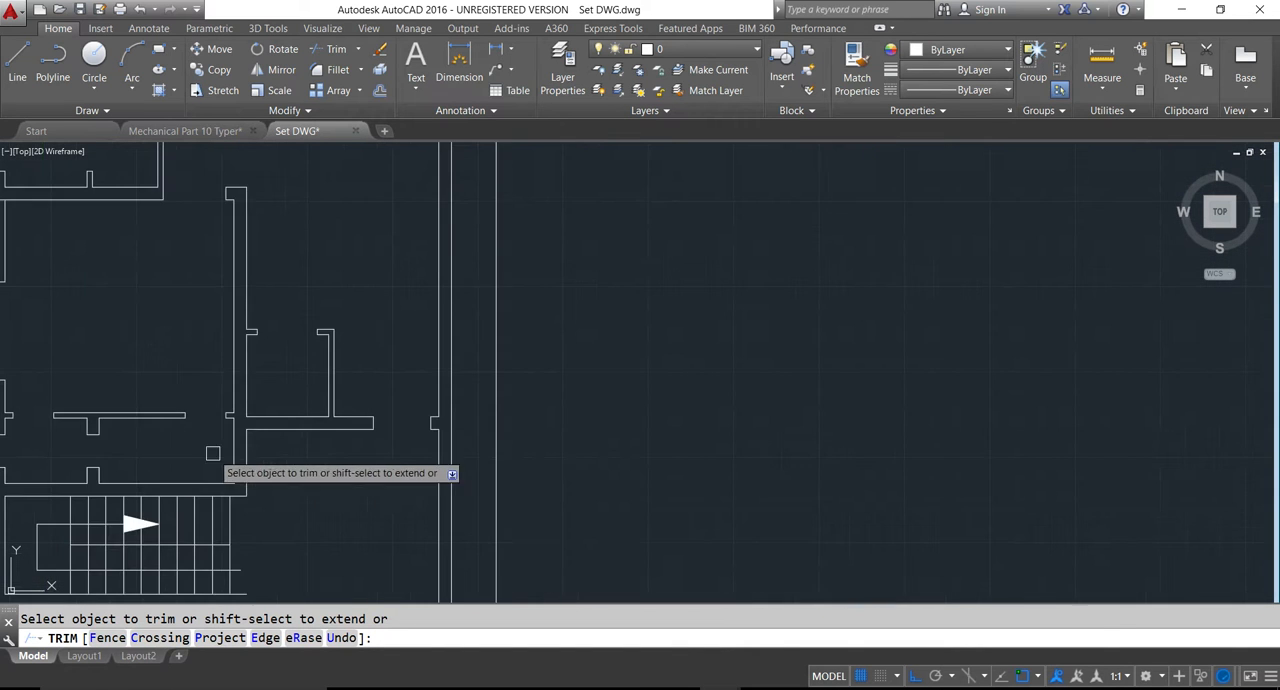
key("Escape")
- Draw a vertical line across the pray room's lower wall from the midpoint of its inner edge
type("l")
key("Return")
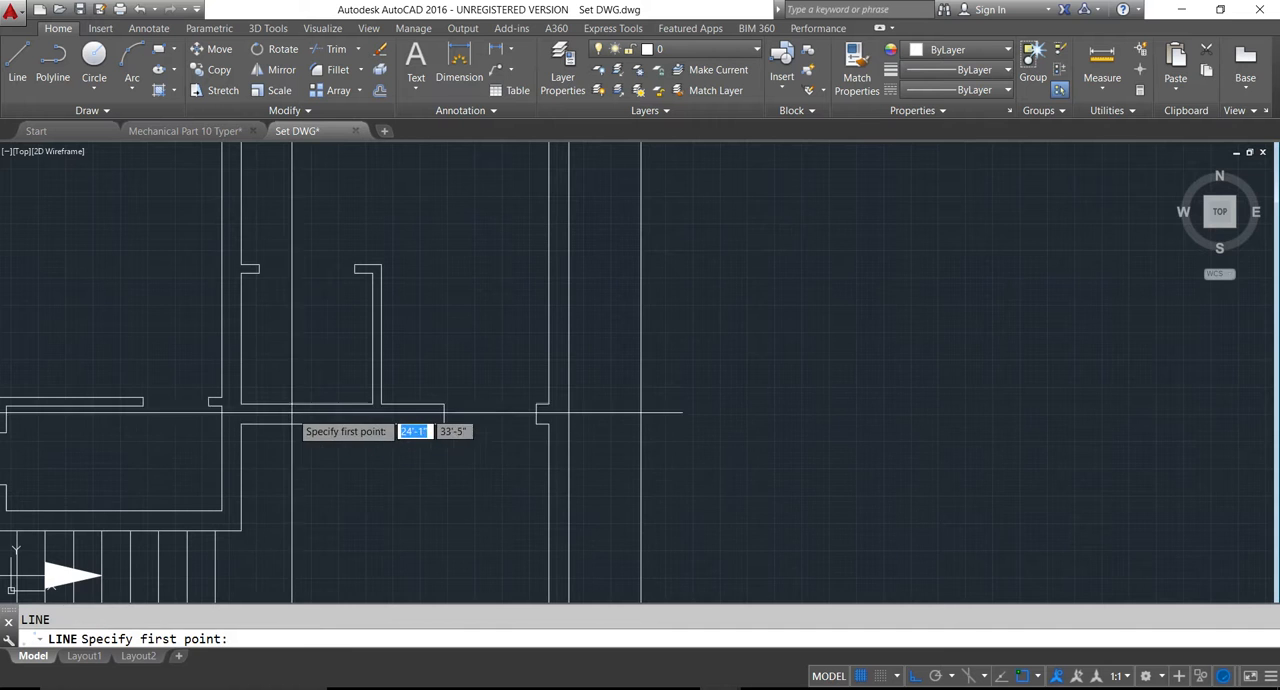
scroll(300, 410, "down", 3)
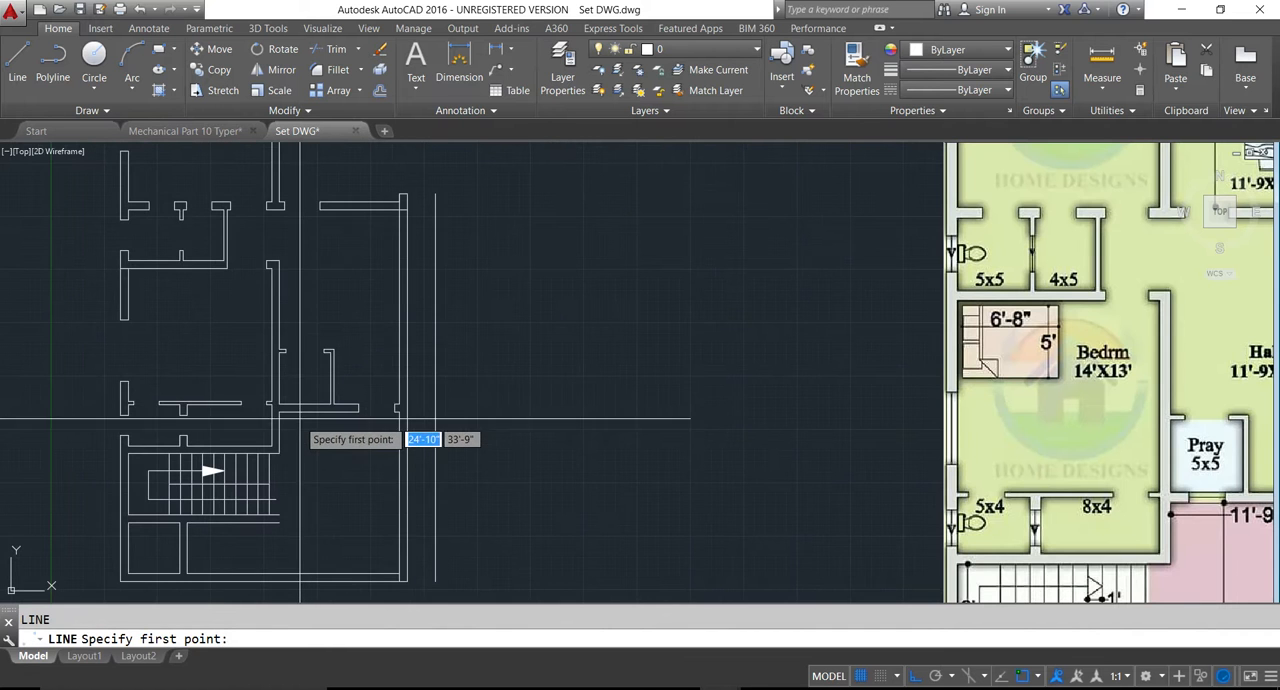
scroll(300, 410, "up", 3)
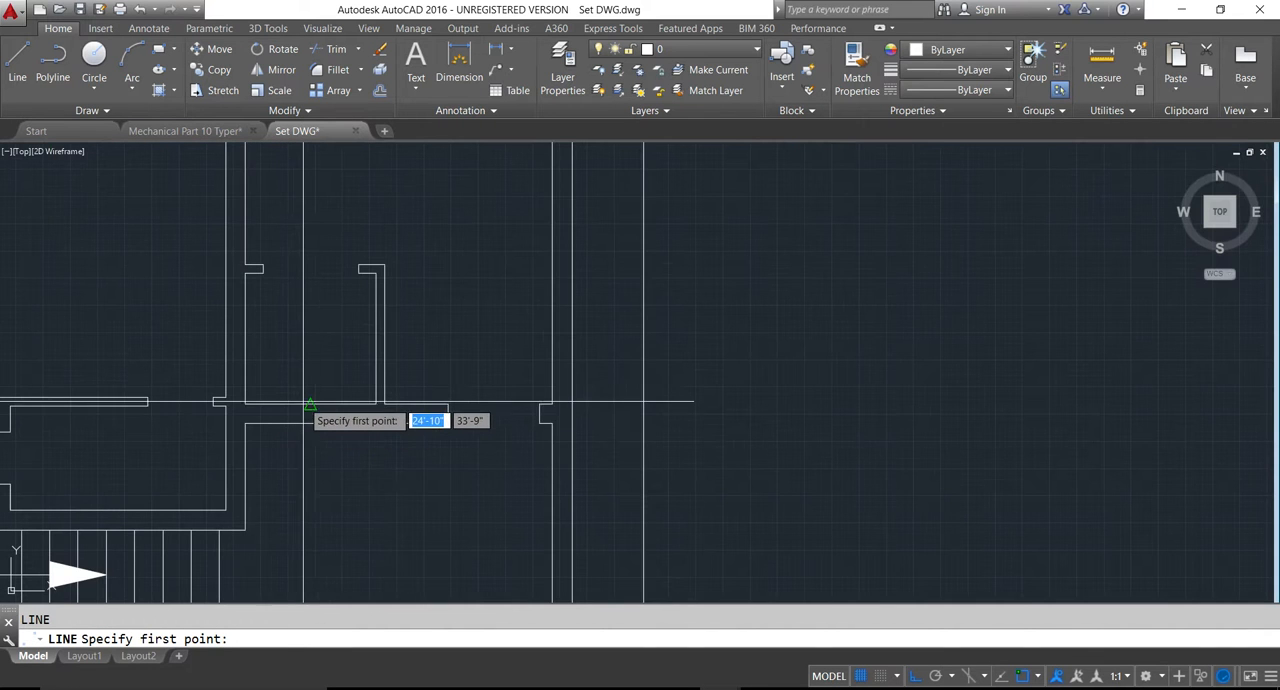
left_click(306, 405)
left_click(308, 422)
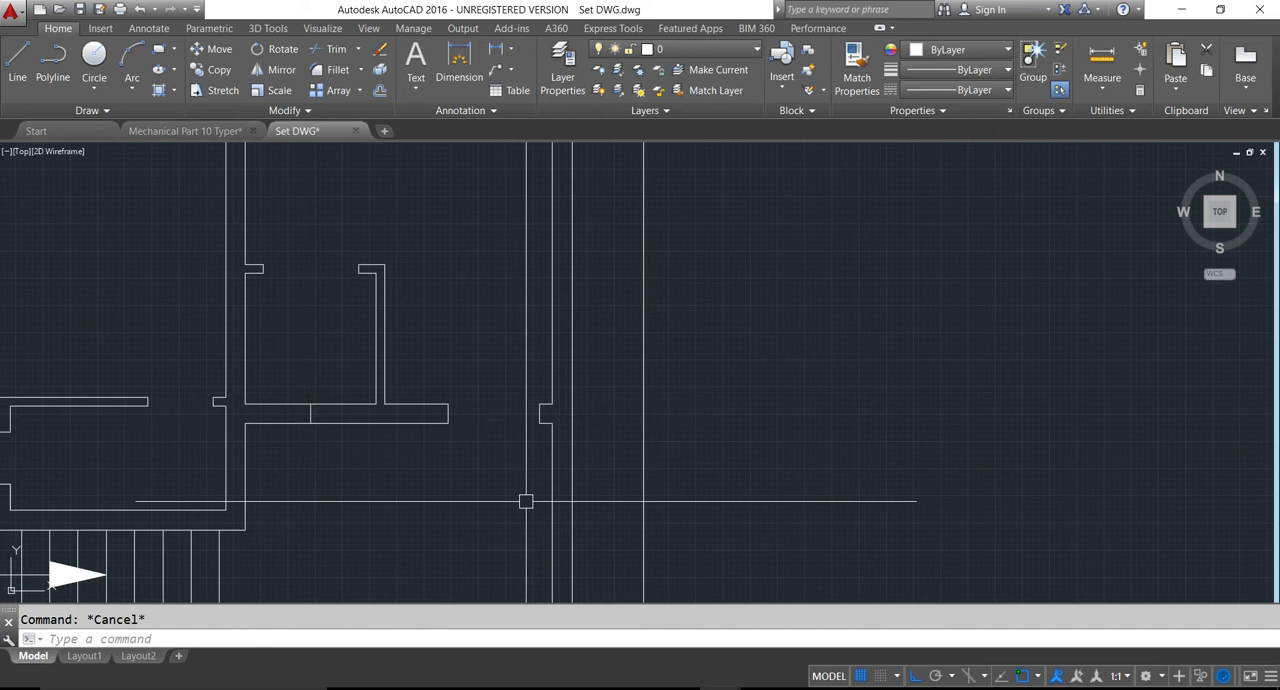
- Offset the centre line in the pray room's lower wall by 1.5' to each side and erase the original line
key("Return")
type("1")
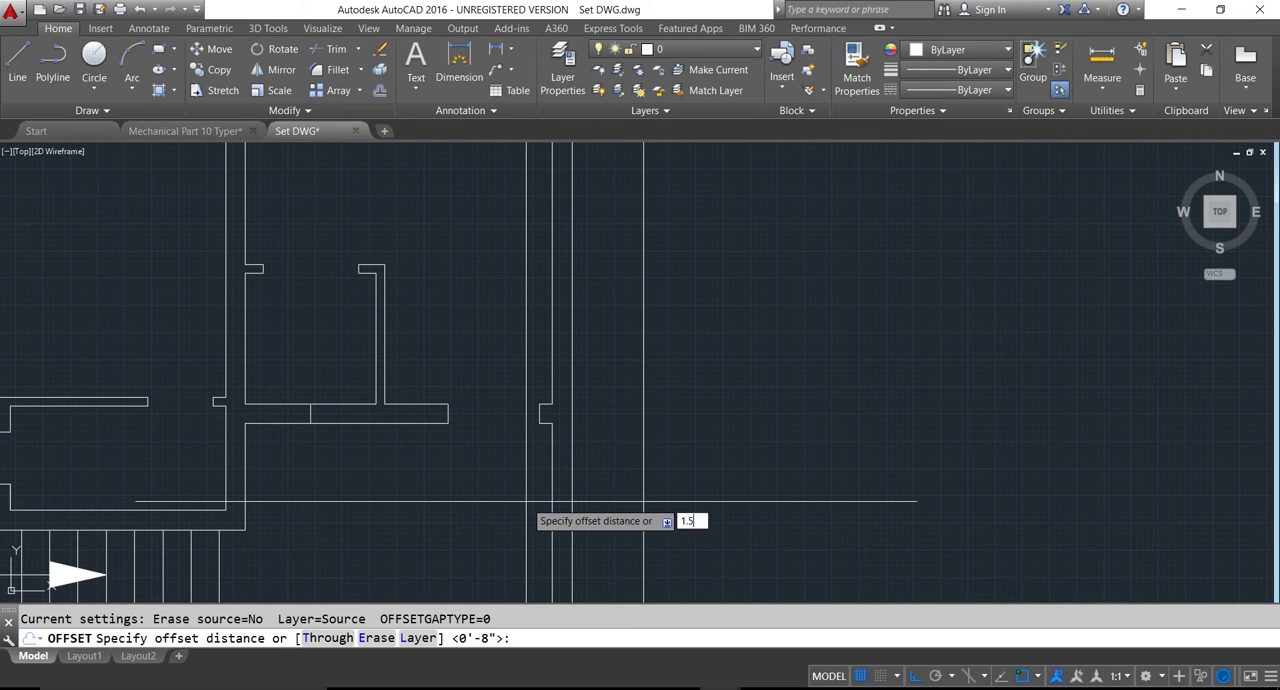
type(".5")
key("Return")
scroll(315, 428, "up", 4)
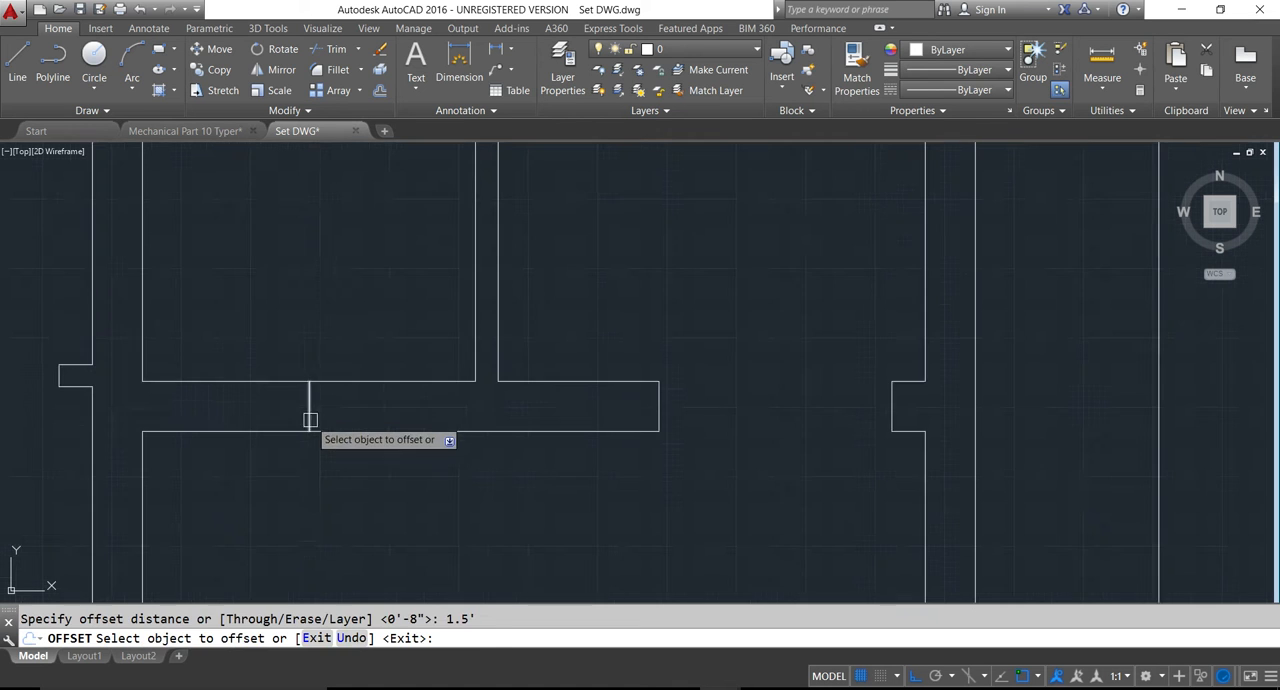
left_click(306, 409)
left_click(288, 408)
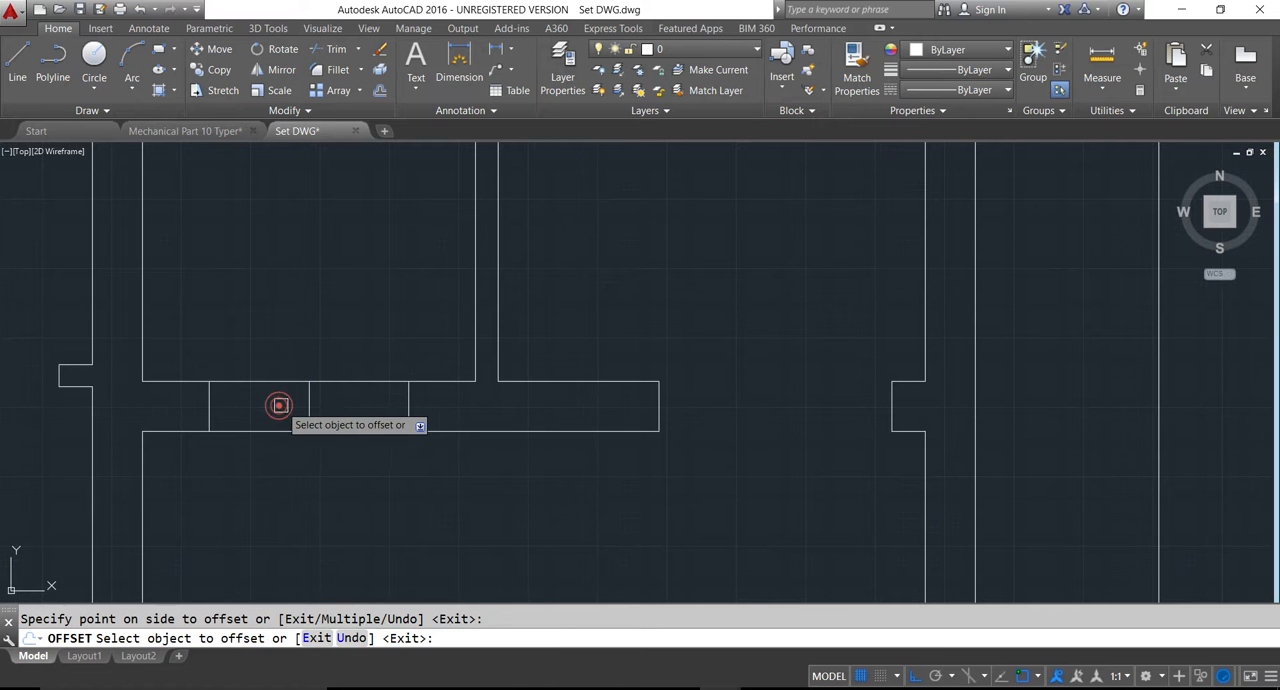
key("Escape")
left_click(308, 408)
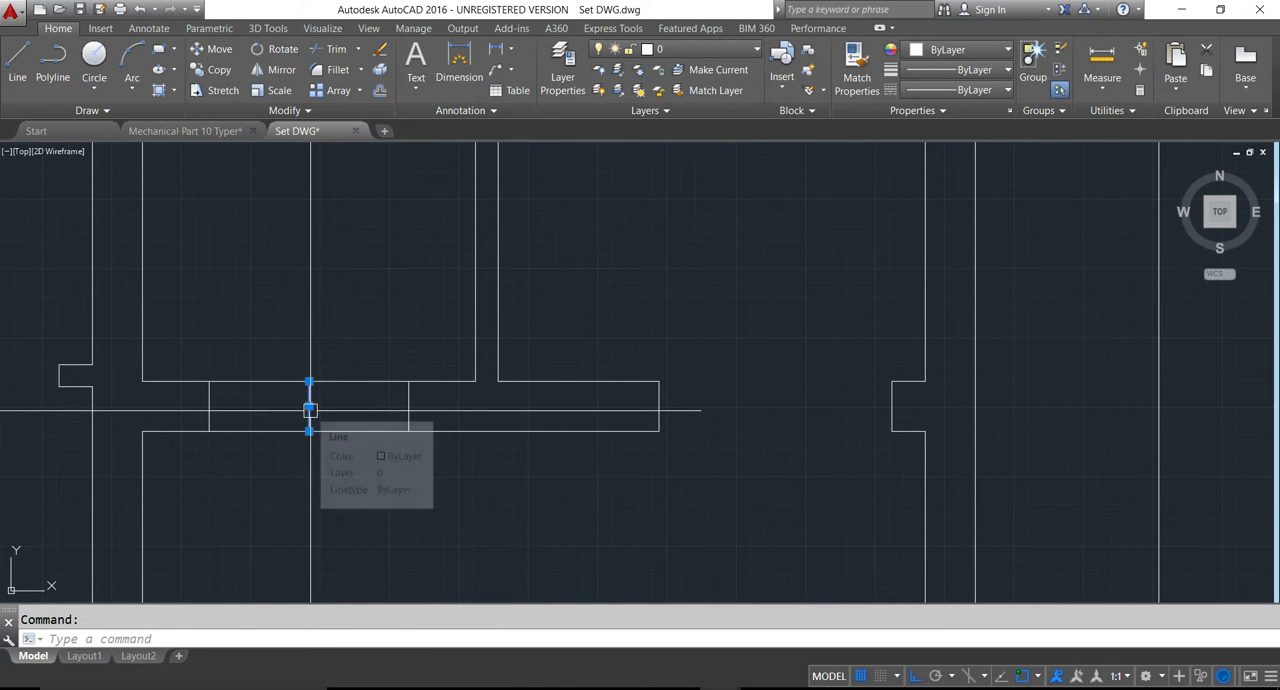
key("Delete")
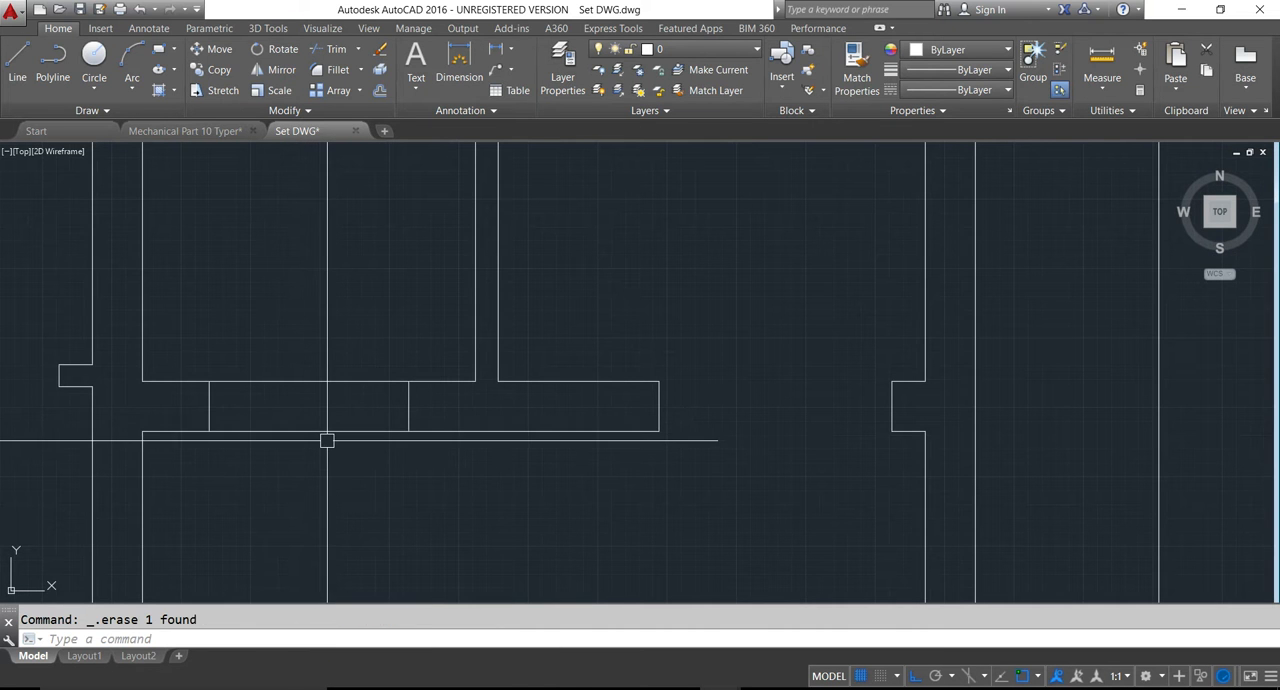
- Trim the pray room's lower wall lines between the two offset lines to form the opening
key("Return")
key("Return")
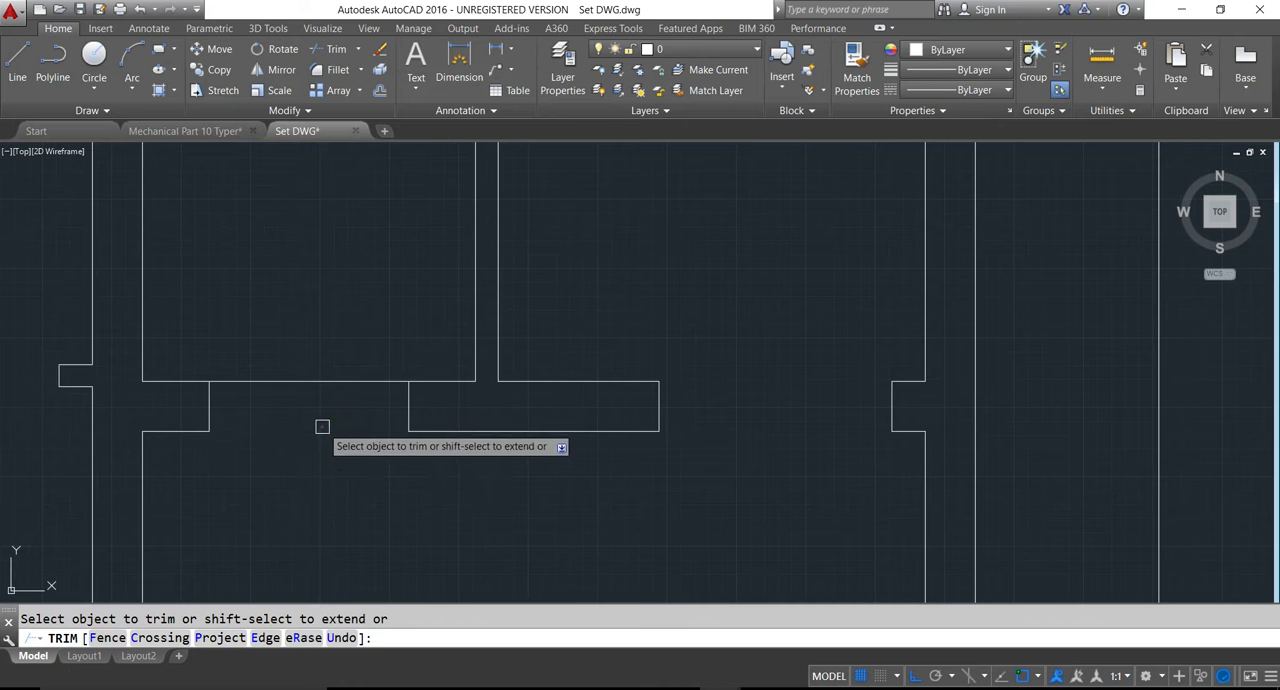
scroll(436, 410, "down", 2)
scroll(409, 477, "down", 3)
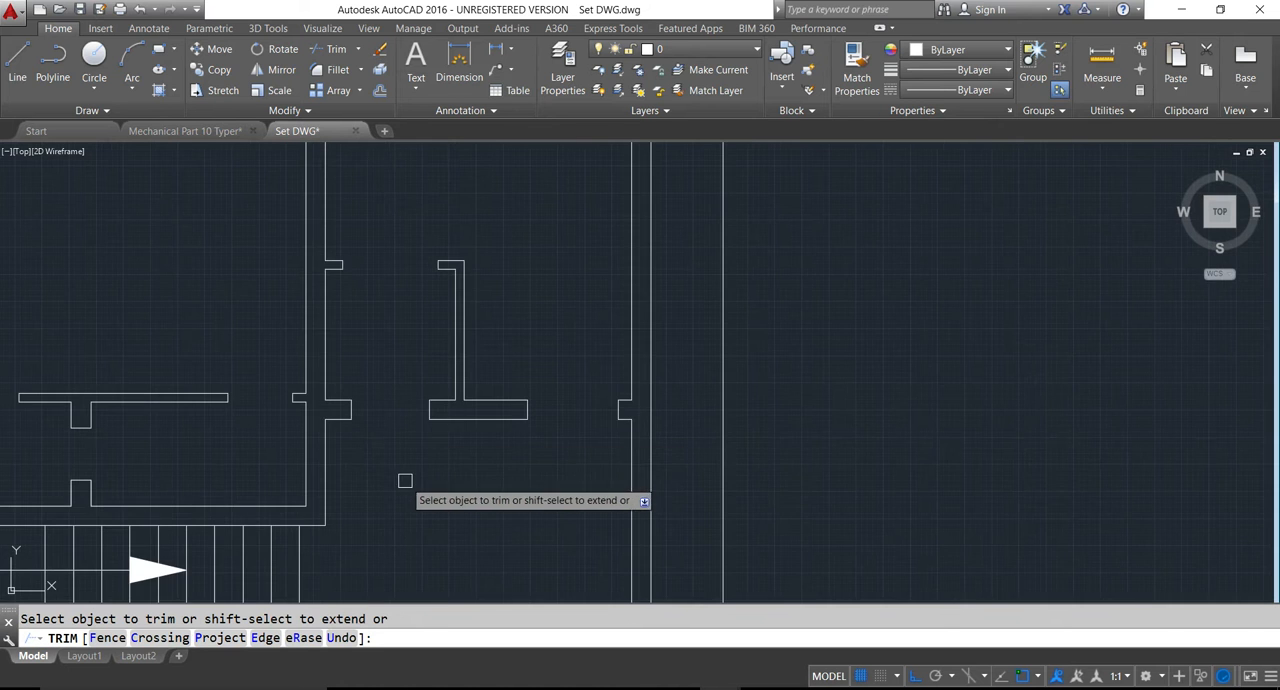
scroll(400, 480, "down", 2)
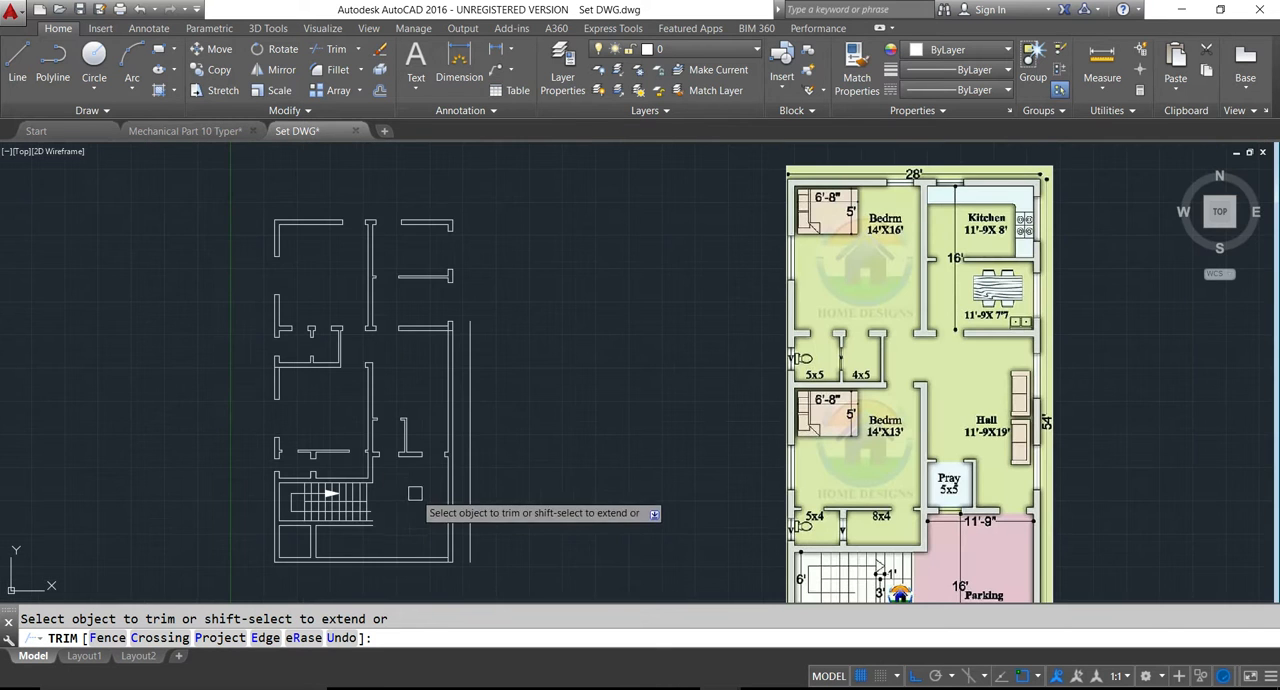
key("Escape")
- Erase the vertical construction line outside the hall's exterior wall
left_click(466, 474)
key("Delete")
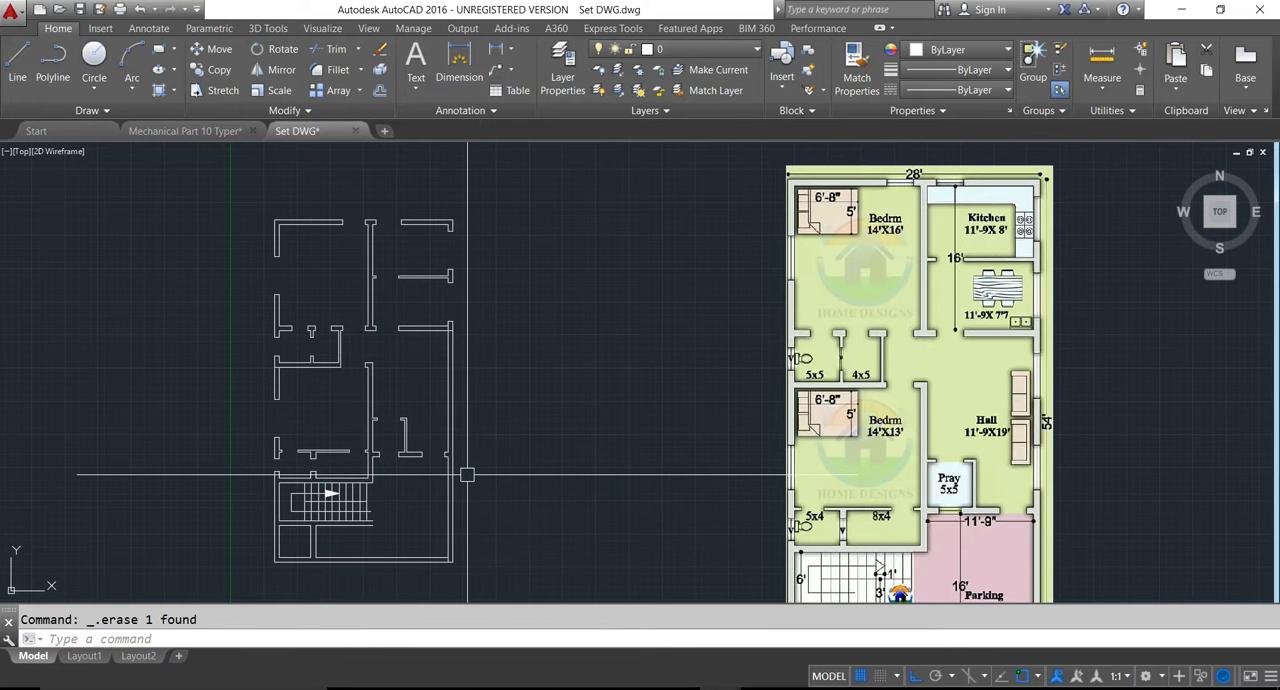
middle_click_drag(414, 509, 442, 410)
key("Escape")
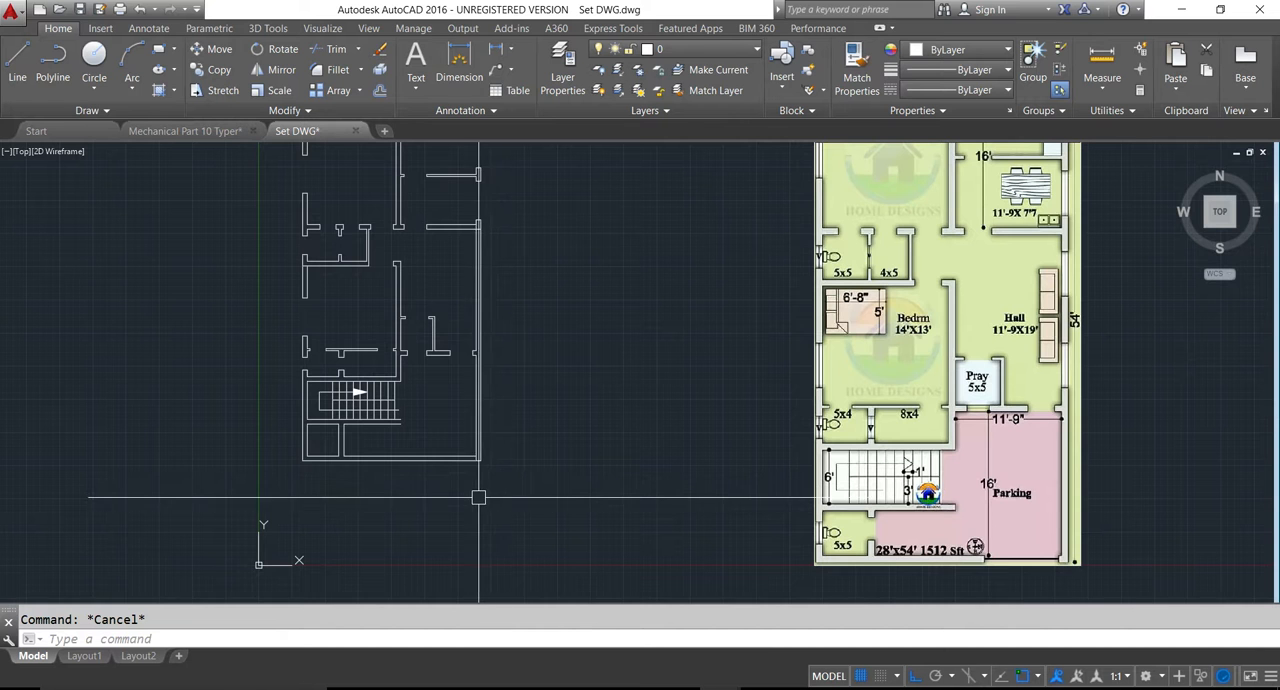
- Offset the inner line of the parking's exterior side wall 10' into the parking area
scroll(471, 492, "up", 2)
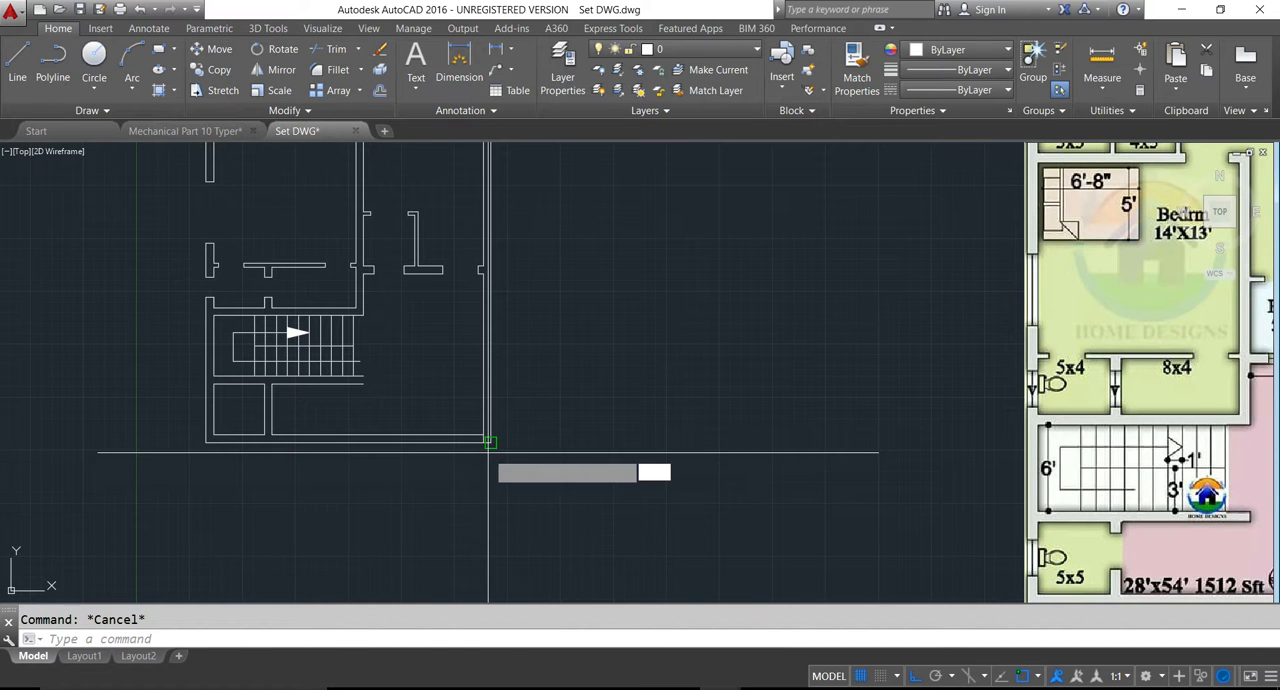
type("10'")
key("Return")
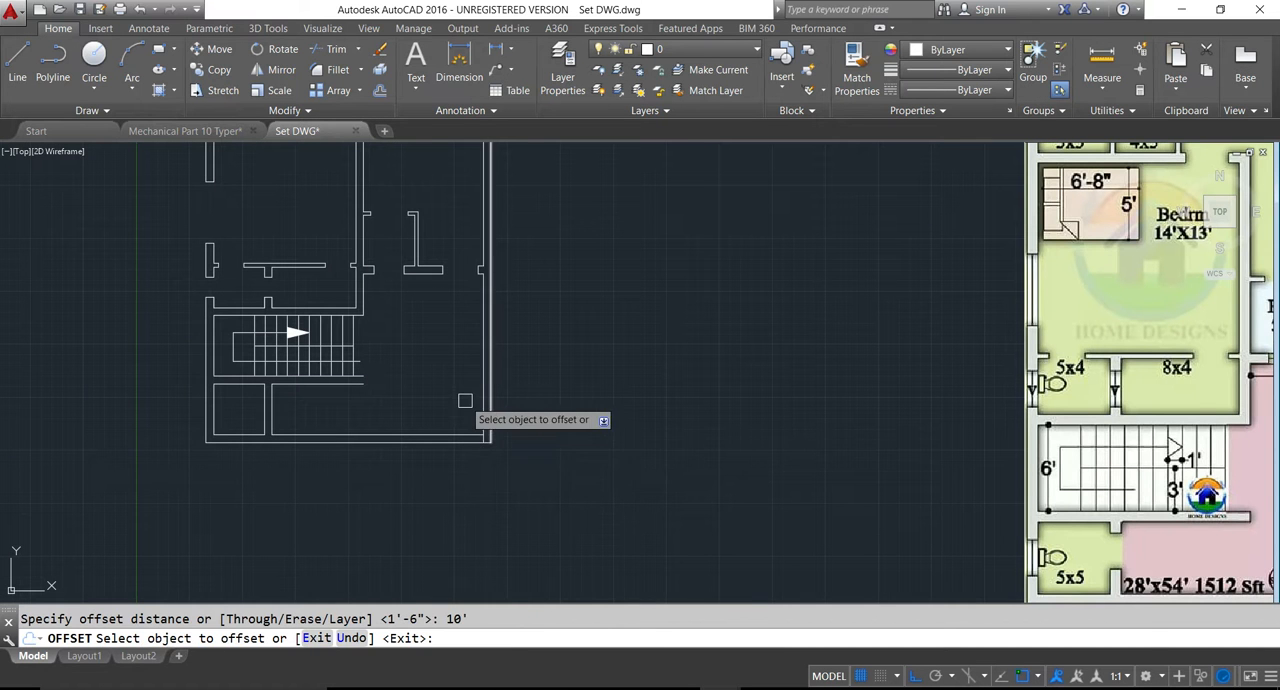
left_click(480, 404)
left_click(430, 403)
key("Escape")
- Trim the front wall lines between the offset line and the exterior side wall, and trim the offset line above the front wall
type("tr")
key("Return")
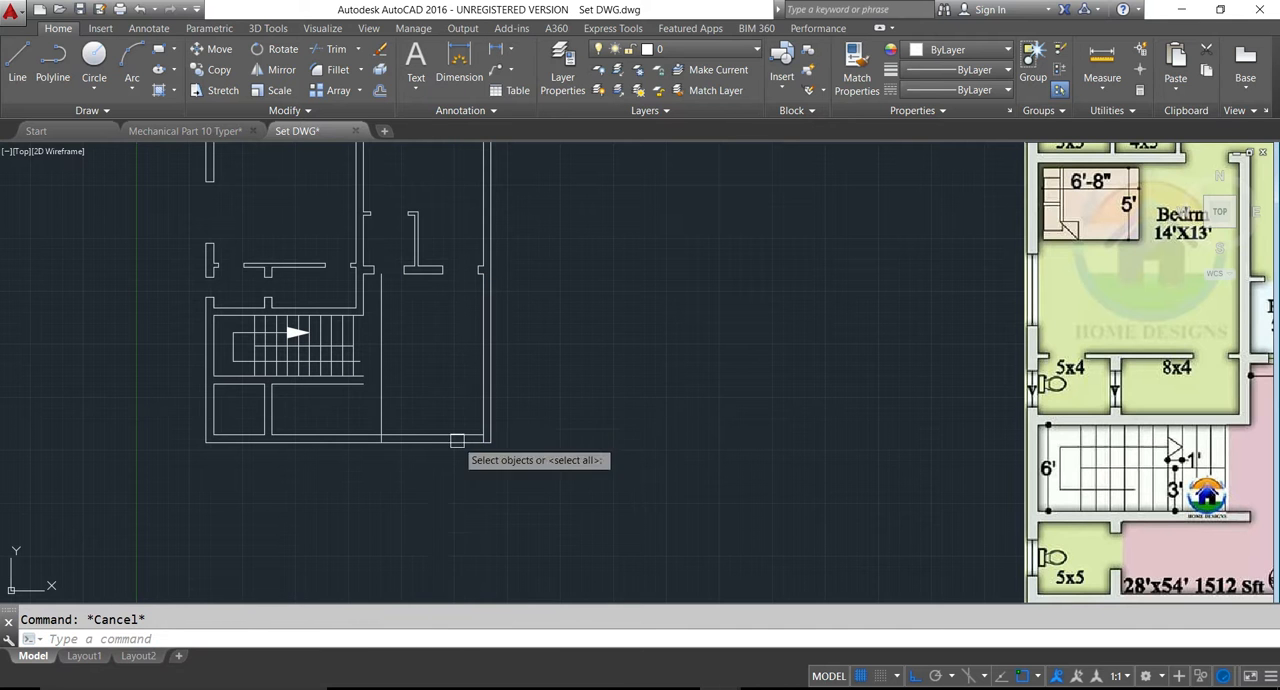
key("Return")
left_click(428, 498)
left_click(421, 417)
left_click(378, 391)
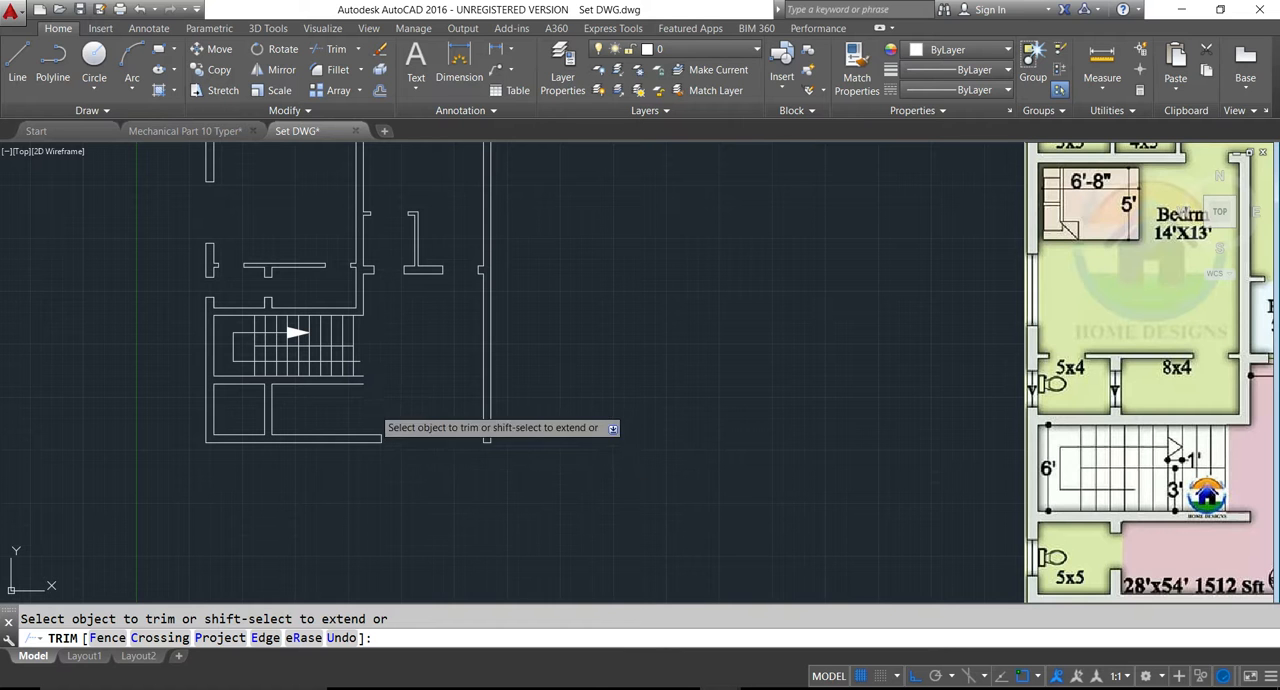
key("Escape")
- Close the open end of the wall below the staircase with a short line and save the drawing
scroll(360, 382, "up", 2)
type("l")
key("Return")
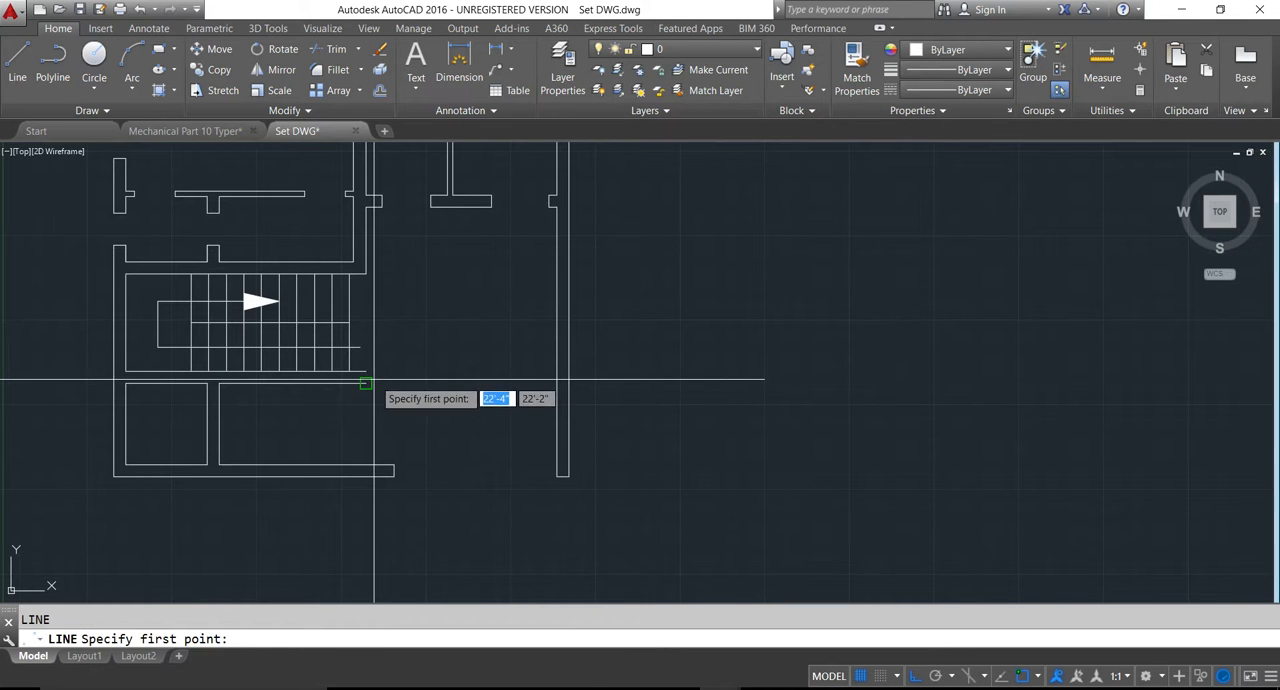
left_click(367, 380)
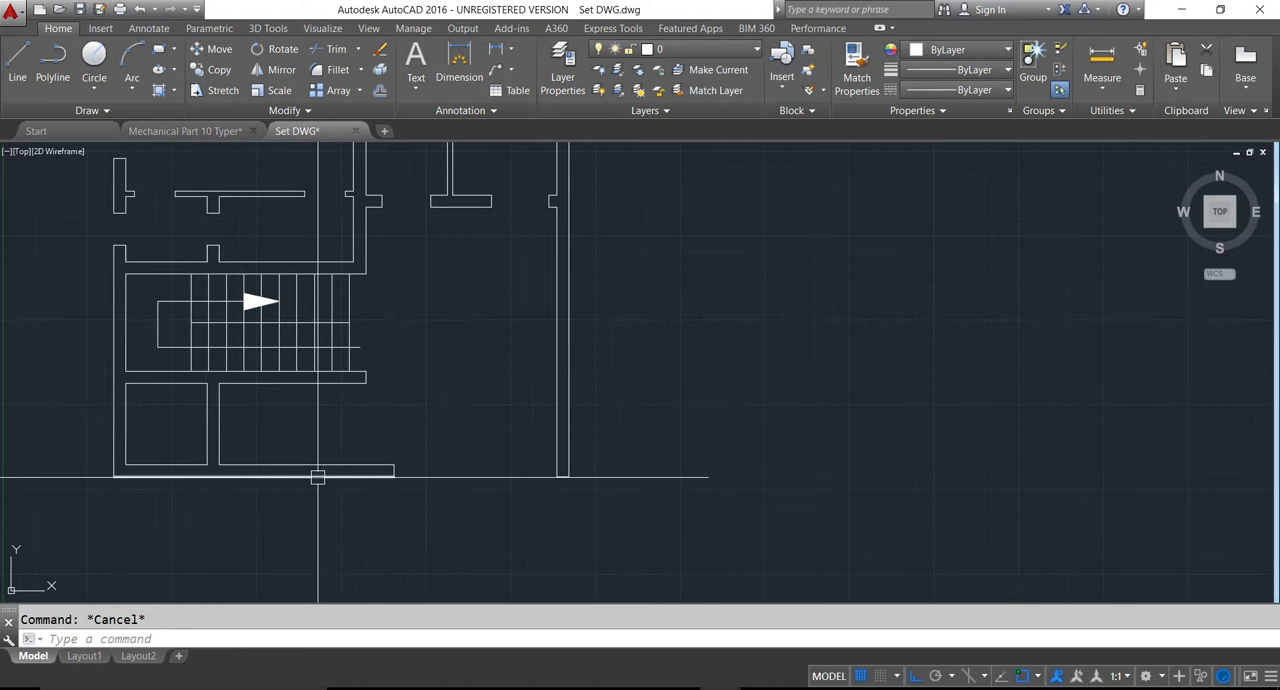
scroll(320, 470, "down", 4)
scroll(575, 550, "up", 4)
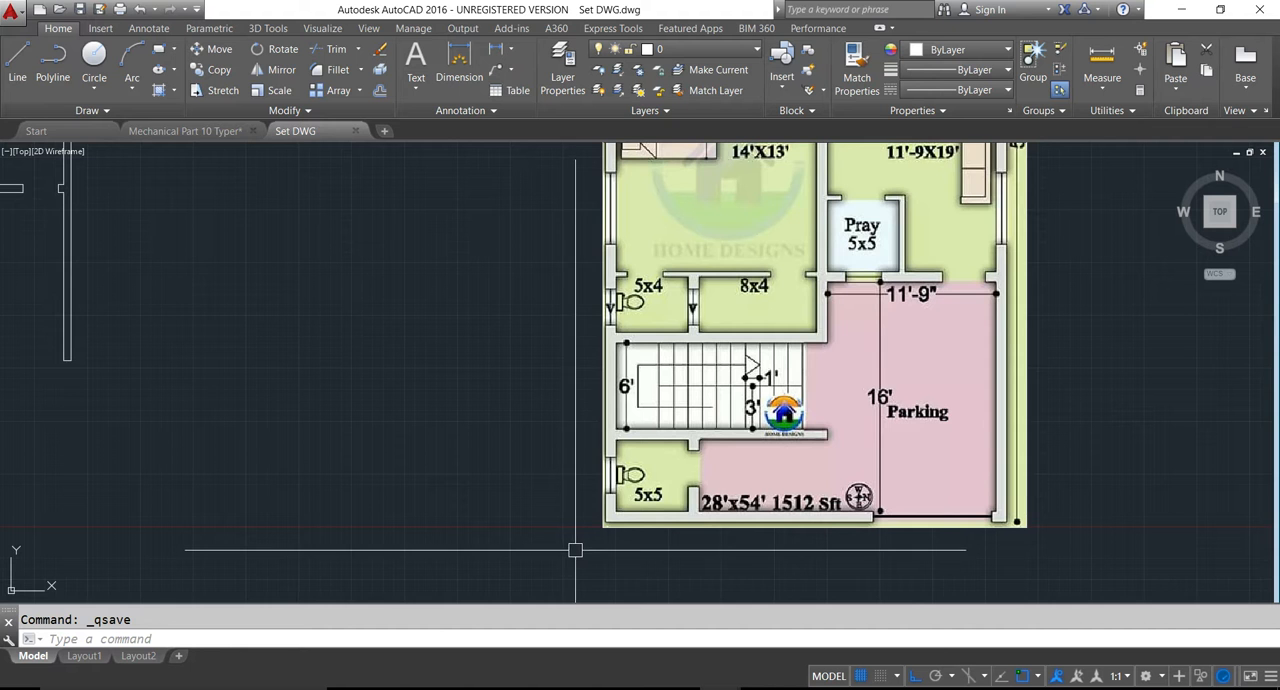
scroll(575, 550, "down", 3)
middle_click_drag(178, 506, 345, 512)
scroll(247, 448, "up", 4)
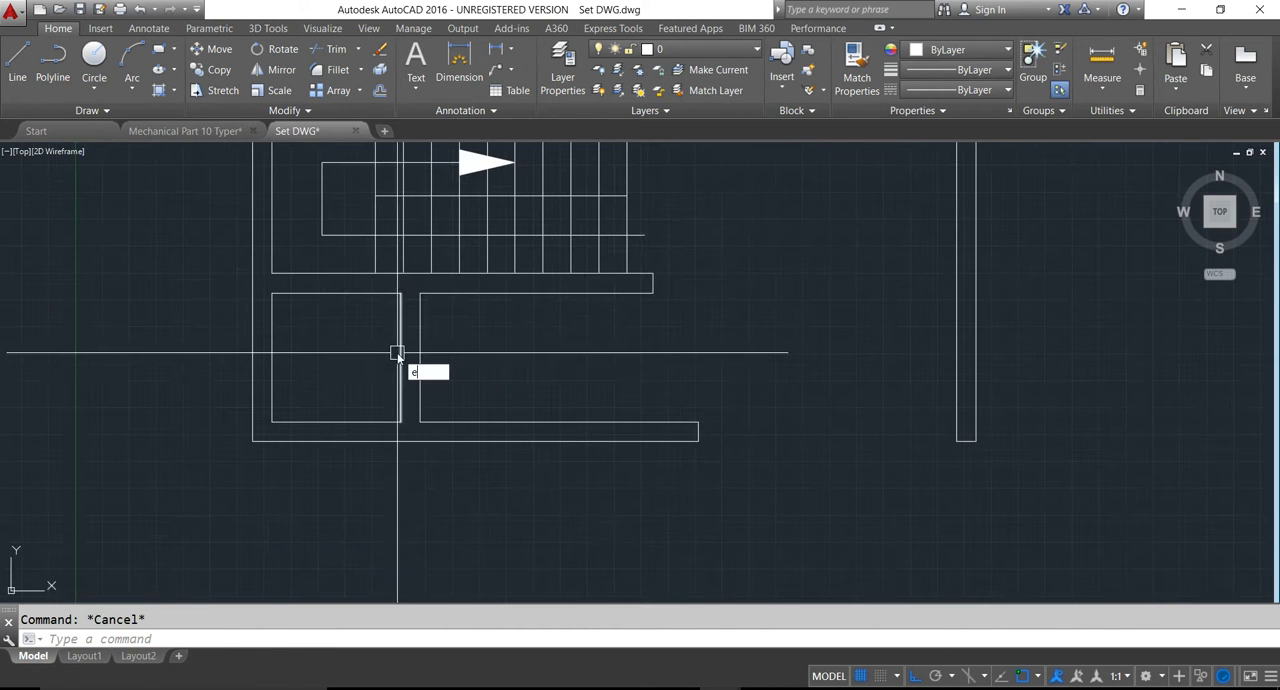
type("x")
key("Return")
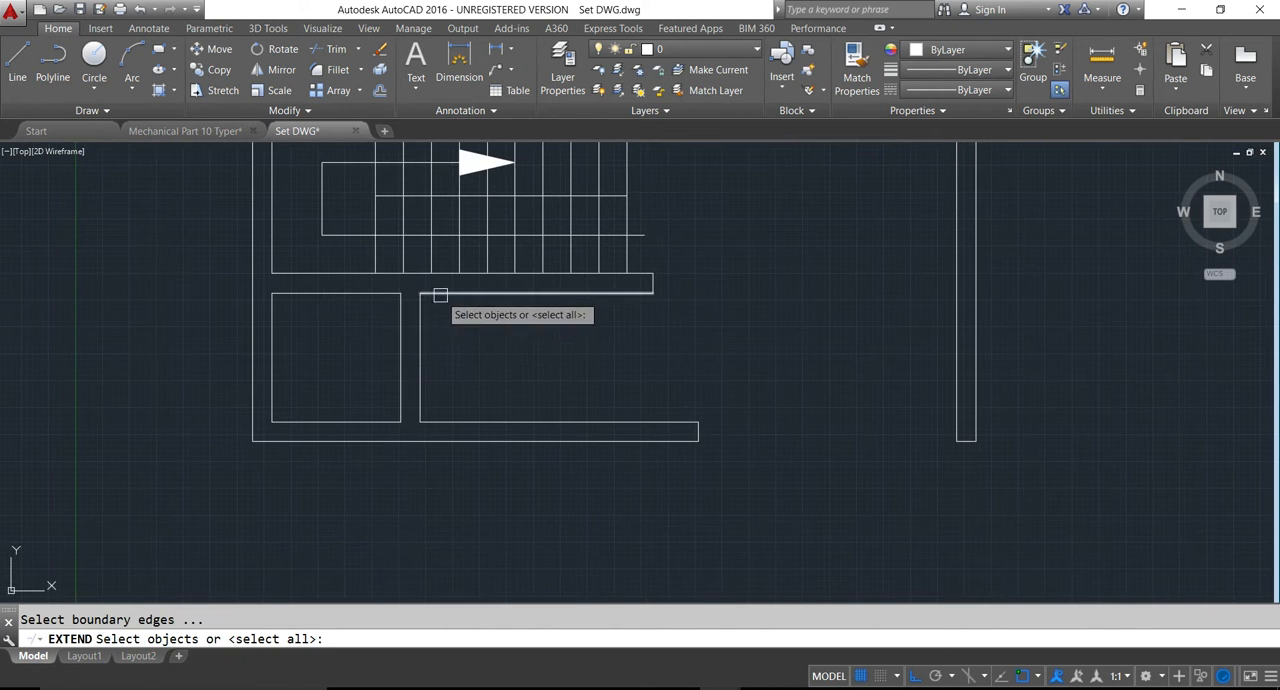
key("Escape")
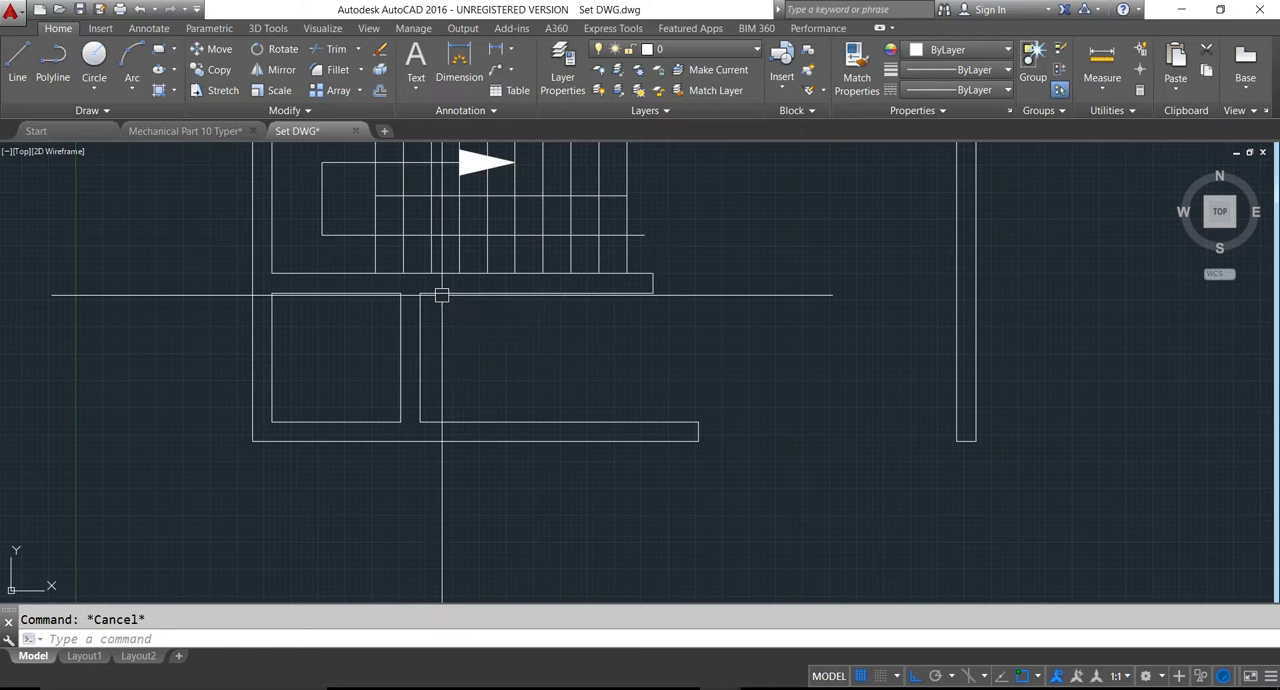
- Offset the upper inner wall line of the toilet below the staircase 4" inward and extend it across the partition wall
key("Return")
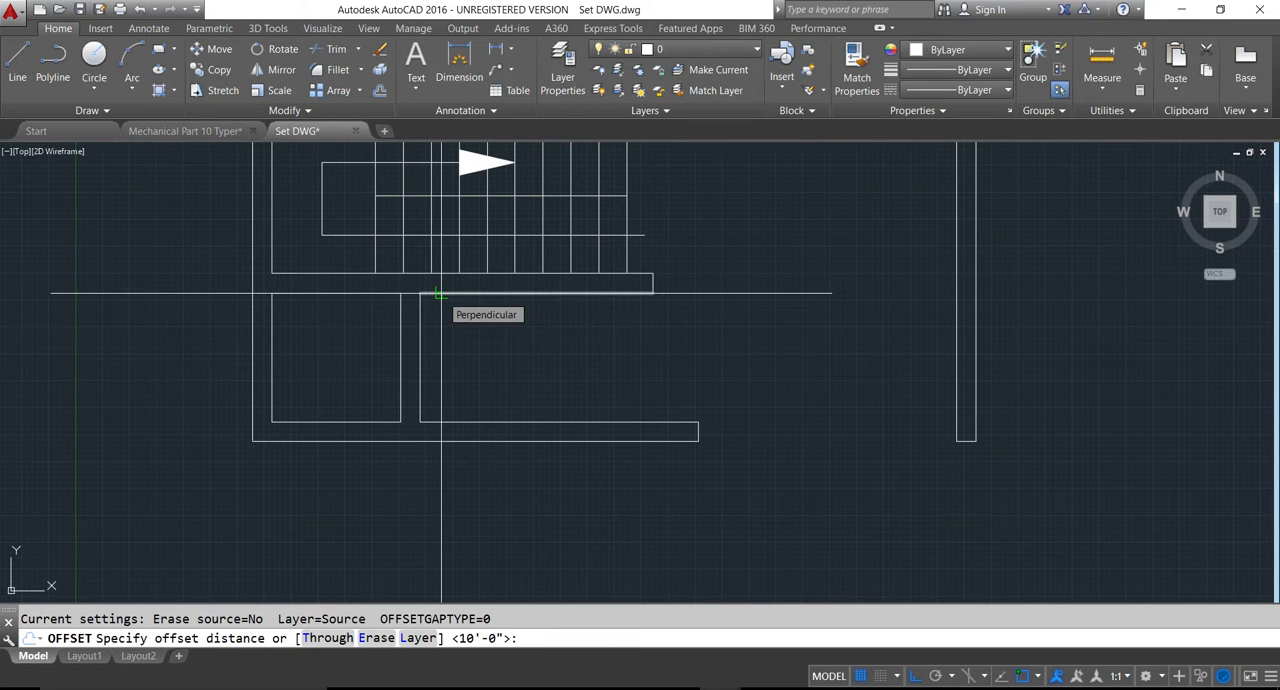
key("Return")
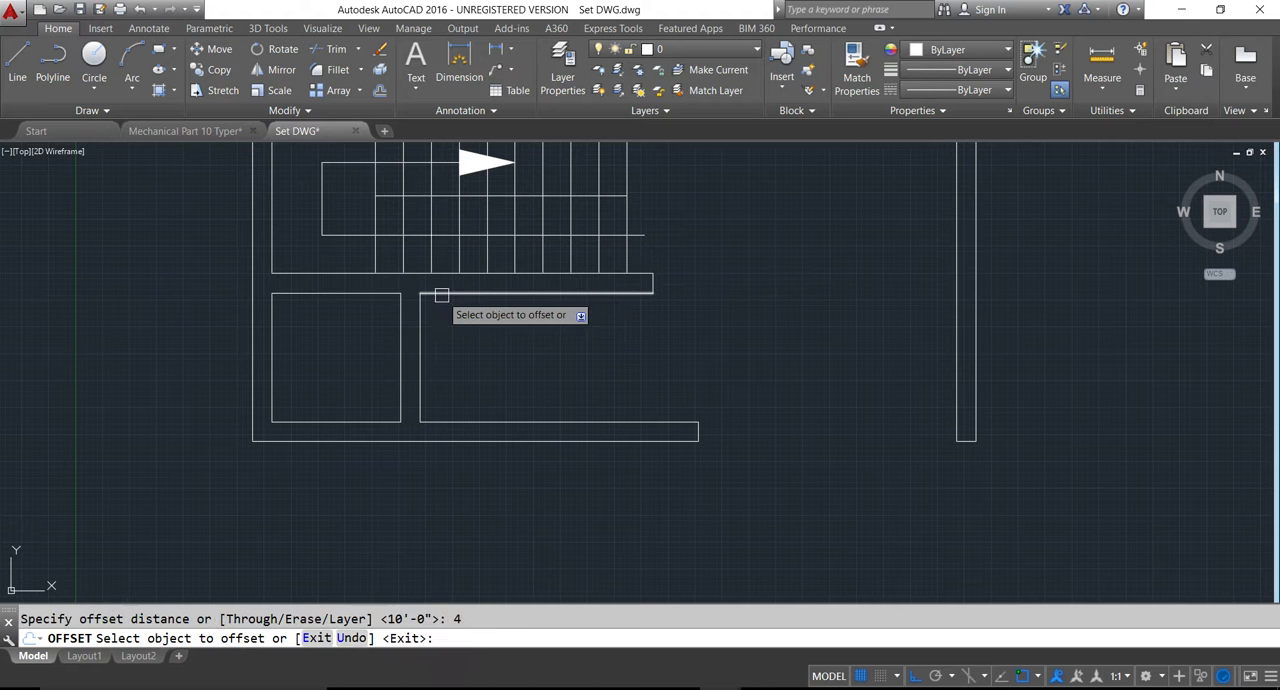
left_click(357, 291)
left_click(386, 322)
key("Escape")
type("ex")
key("Return")
key("Return")
key("Escape")
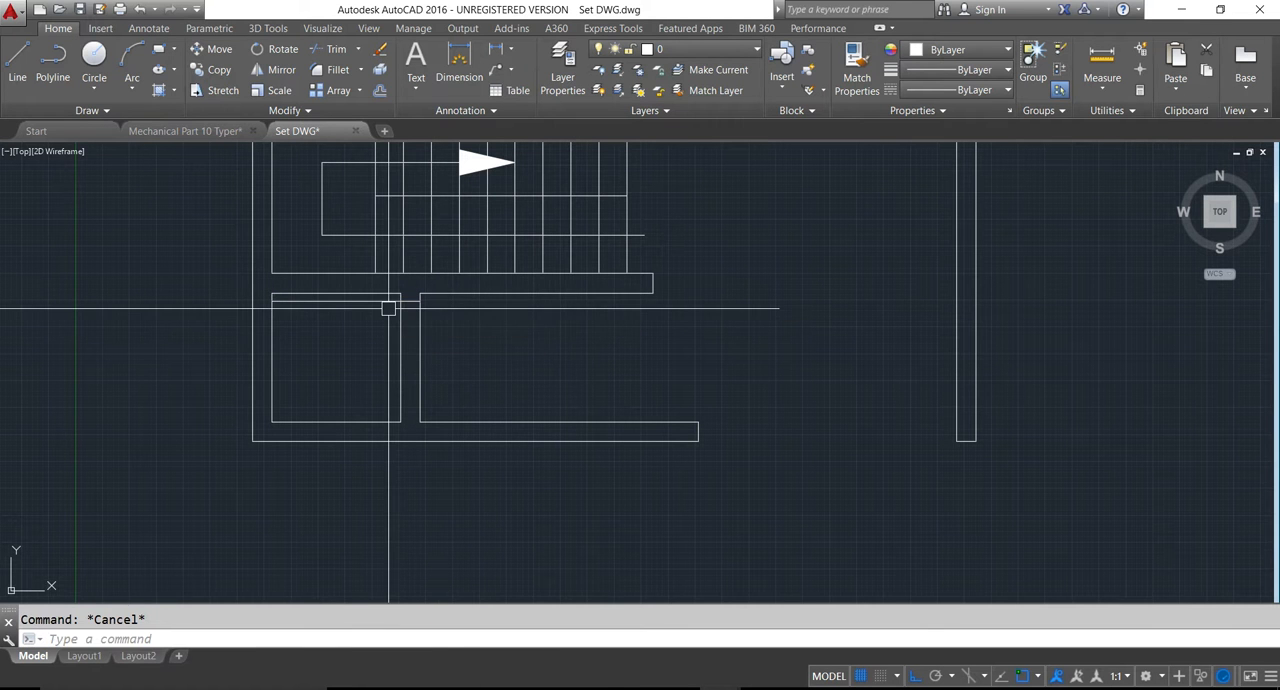
- Offset the extended line 2.5' further down to mark the toilet's door opening
type("o")
key("Return")
type("2.5'")
key("Return")
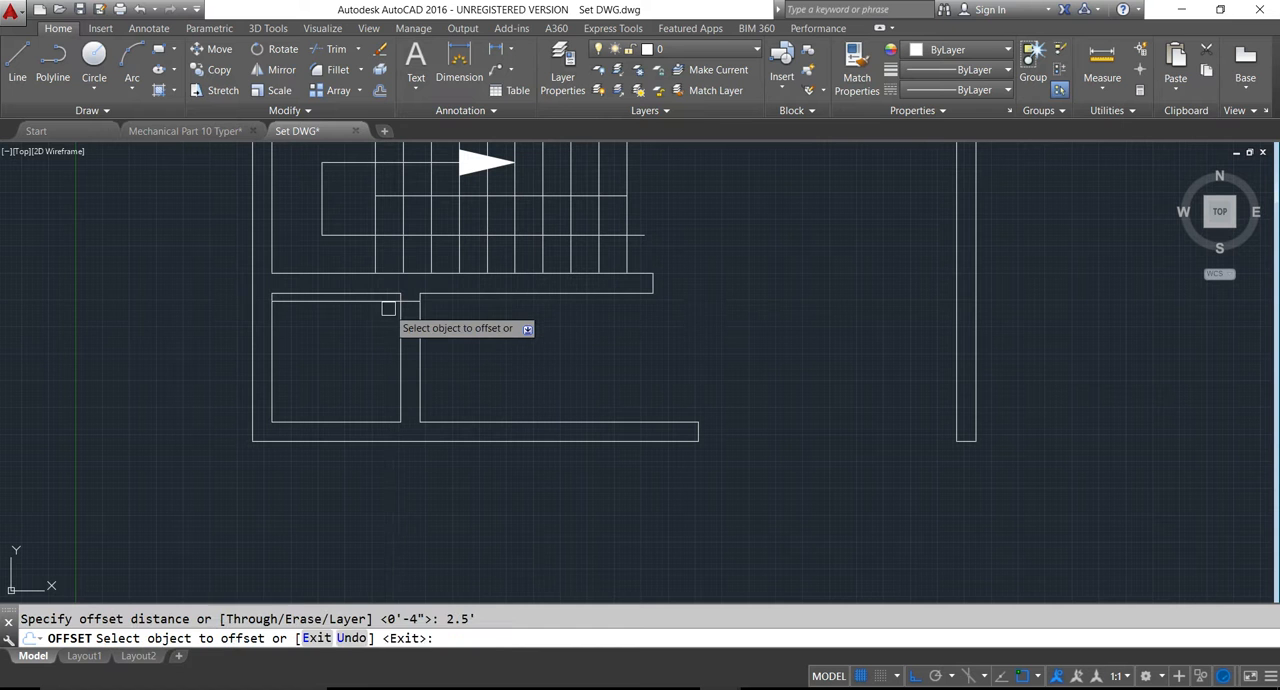
left_click(394, 369)
key("Escape")
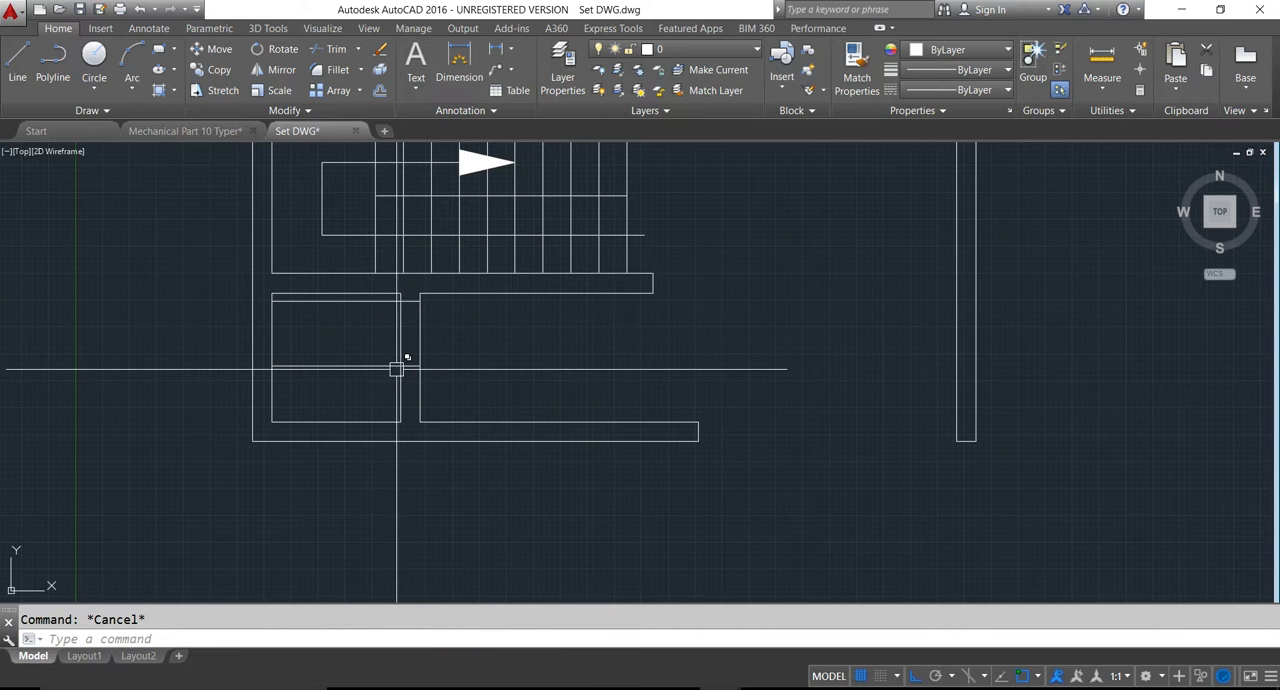
- Trim the partition wall between the two offset lines and their leftover segments inside the toilet, then save the drawing
type("tr")
key("Return")
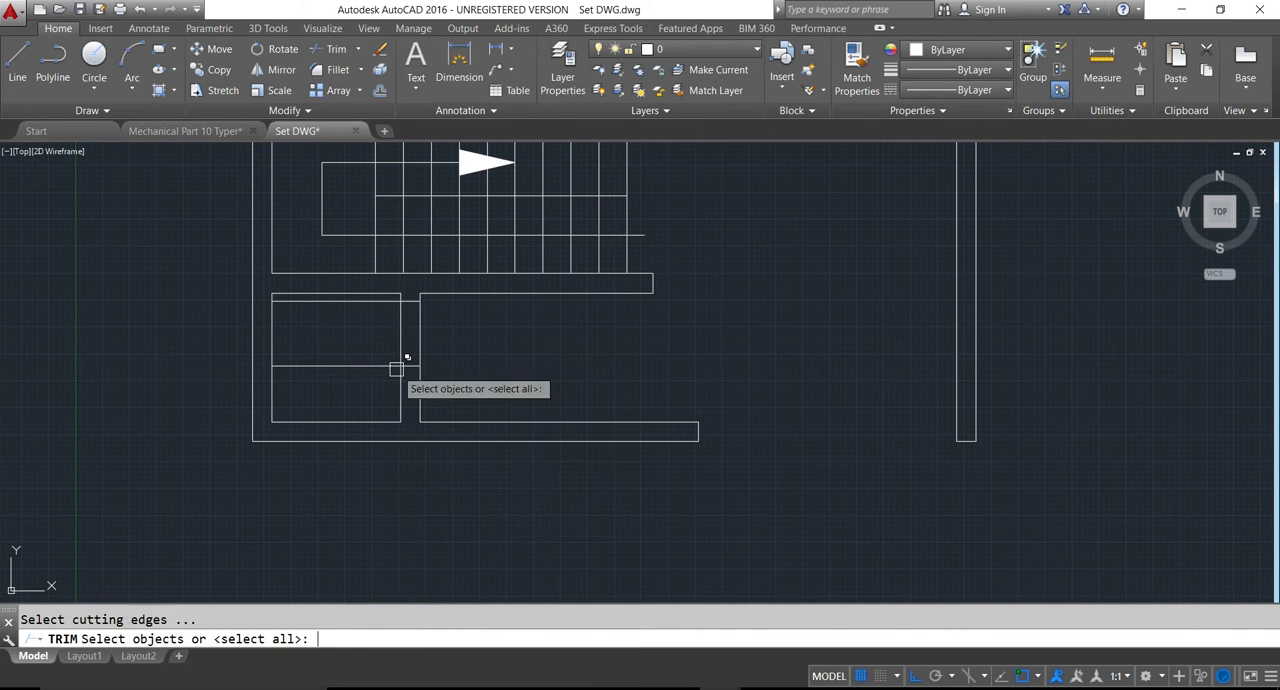
key("Return")
left_click(374, 320)
left_click(446, 357)
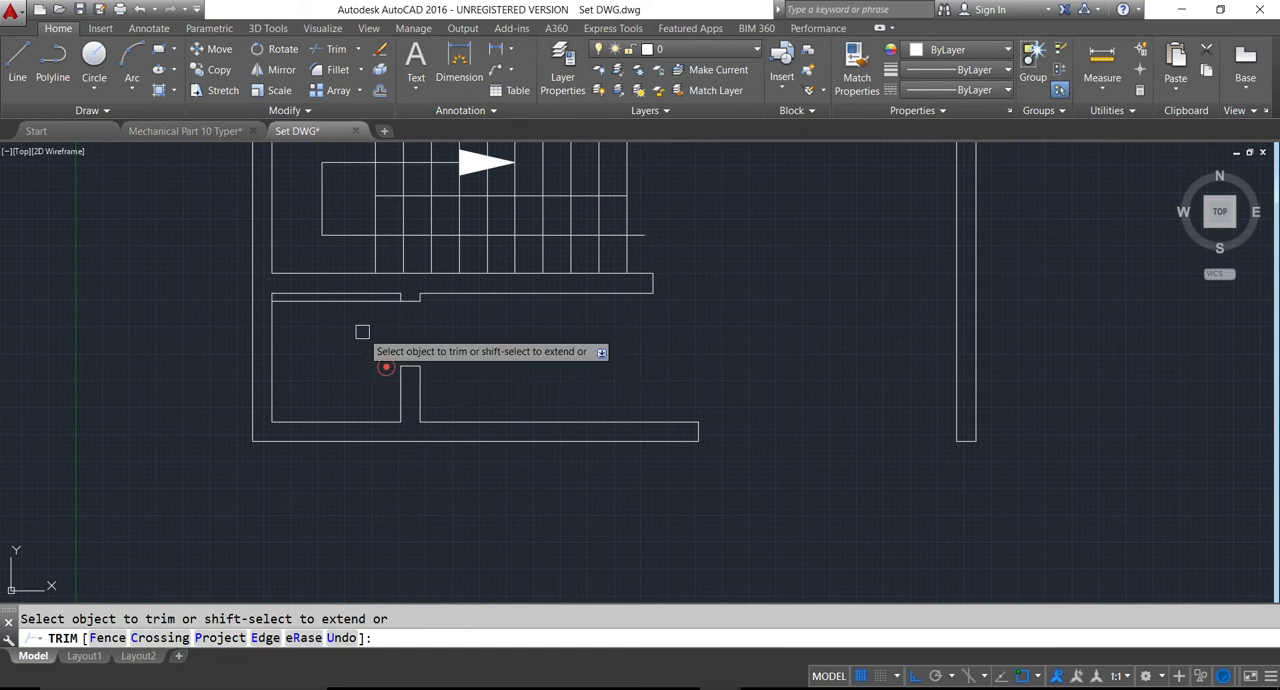
scroll(348, 318, "down", 5)
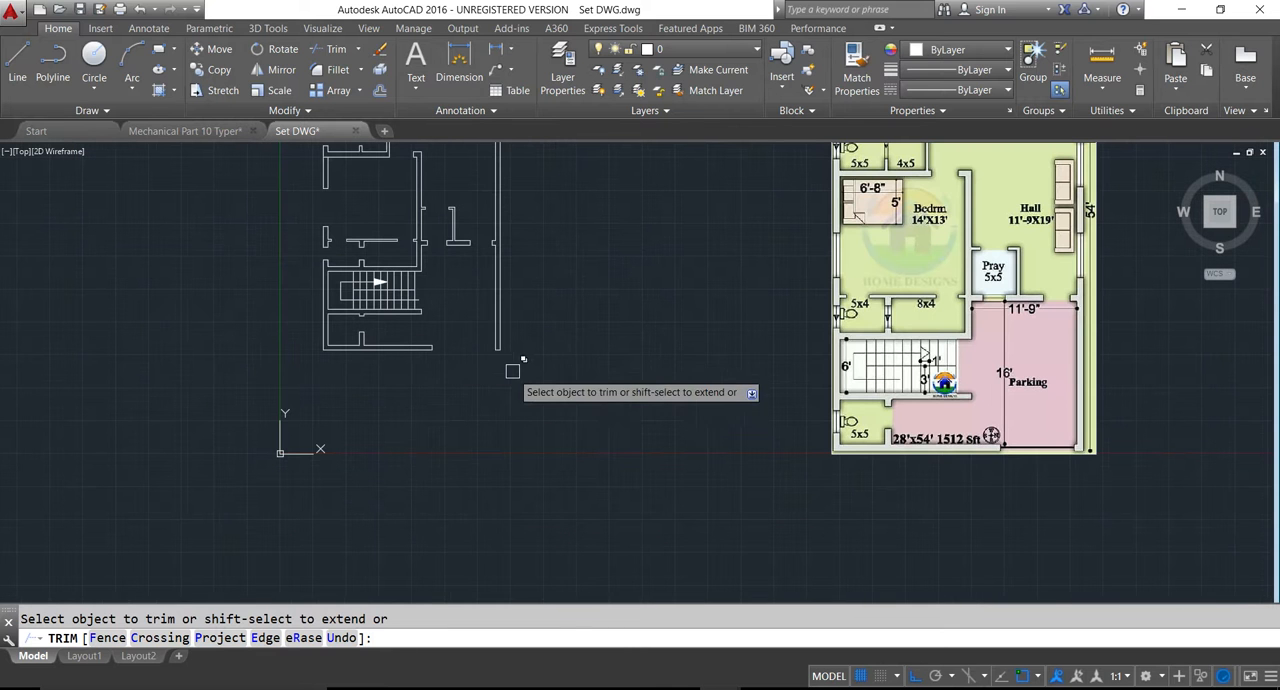
key("Escape")
scroll(392, 325, "up", 5)
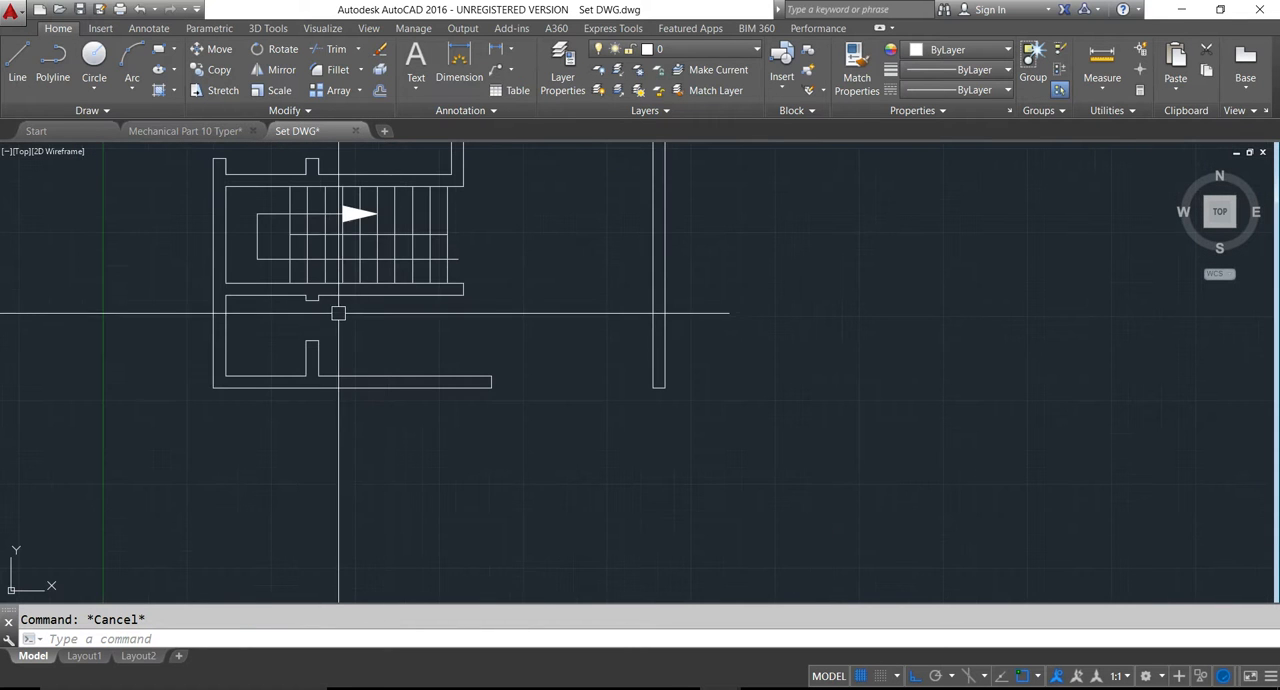
key("ctrl+s")
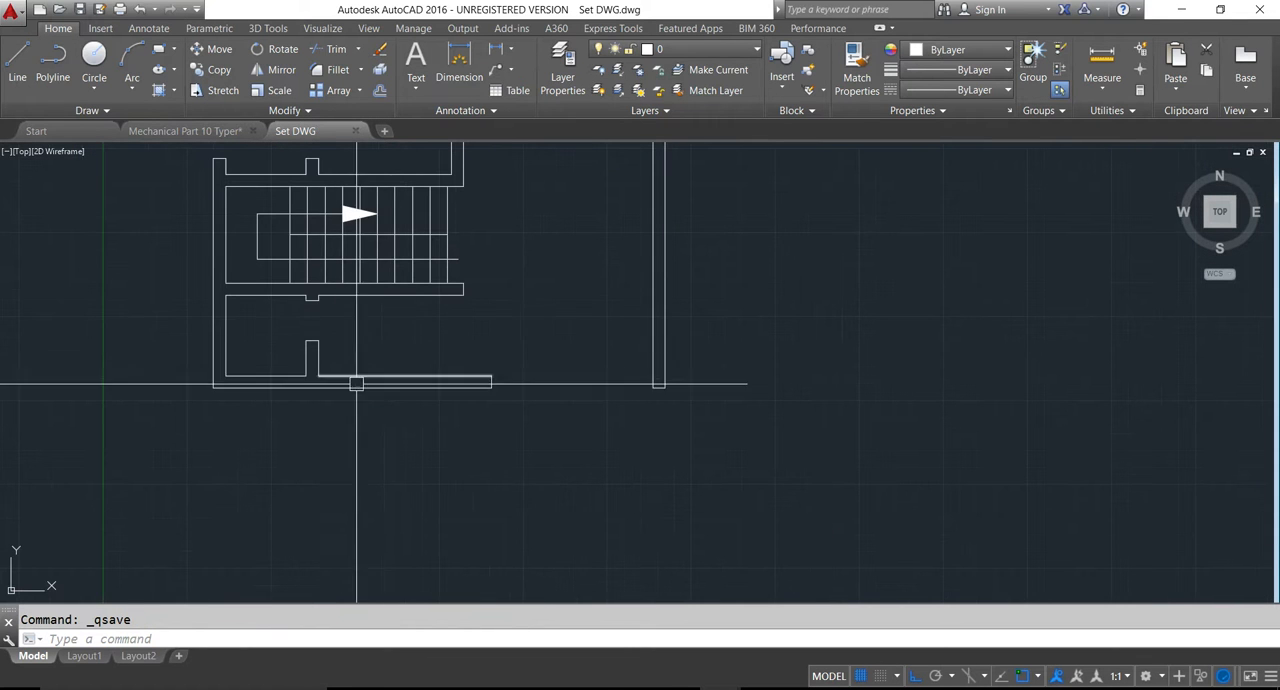
- Create a new layer named Plan Wall
scroll(415, 423, "down", 5)
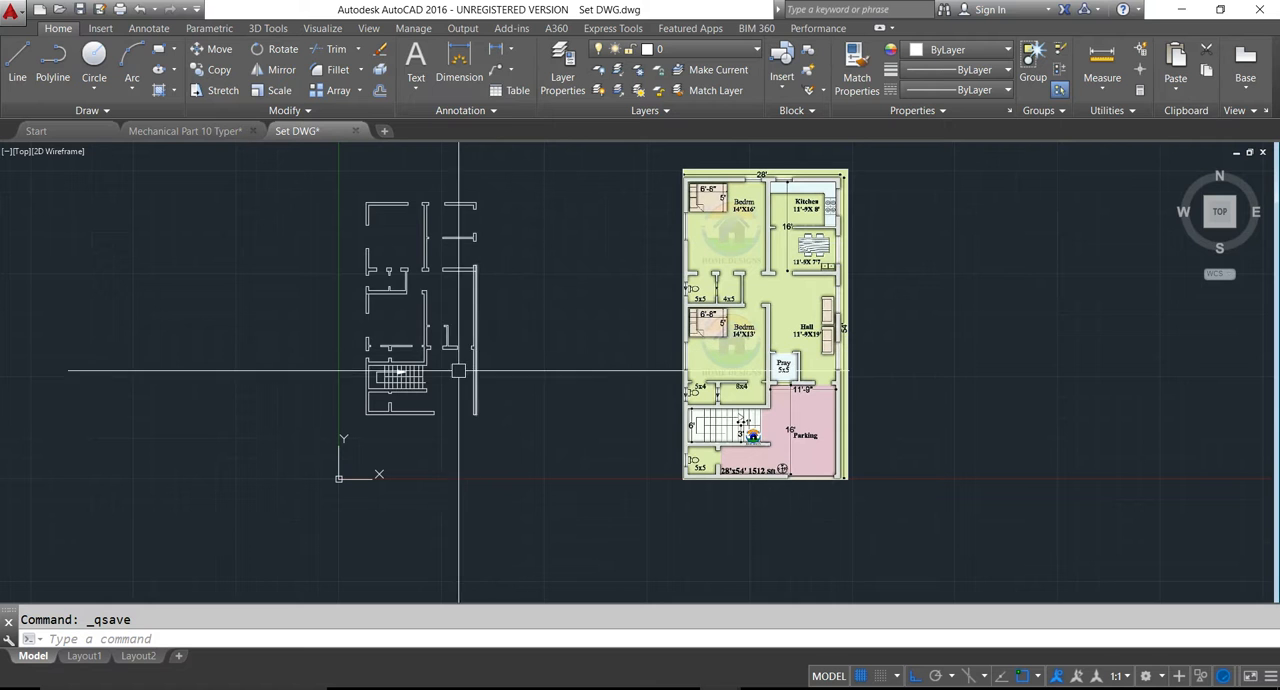
key("Escape")
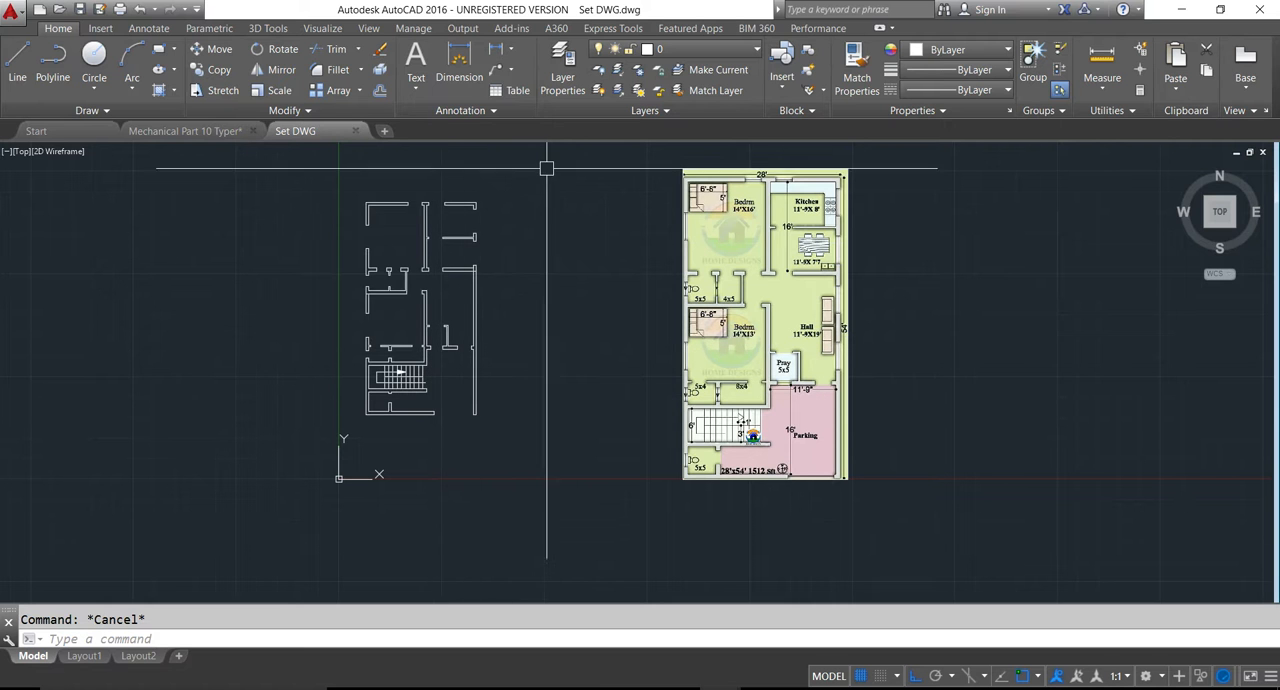
left_click(563, 80)
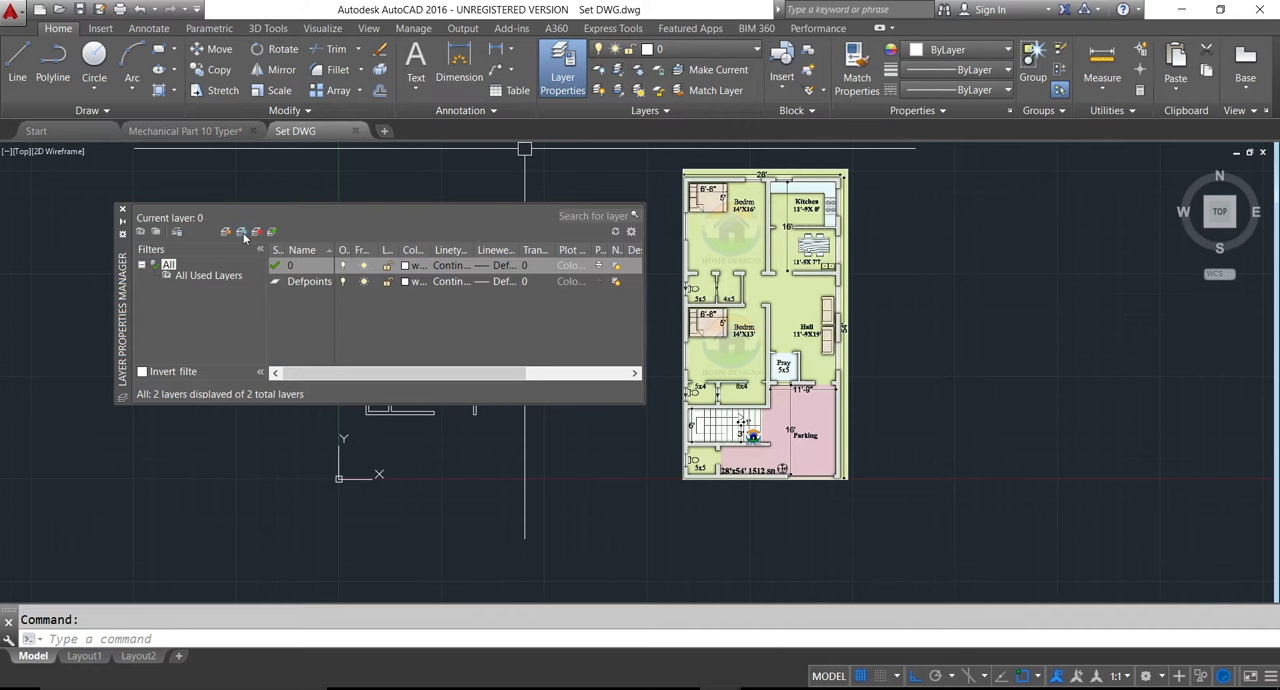
left_click(243, 233)
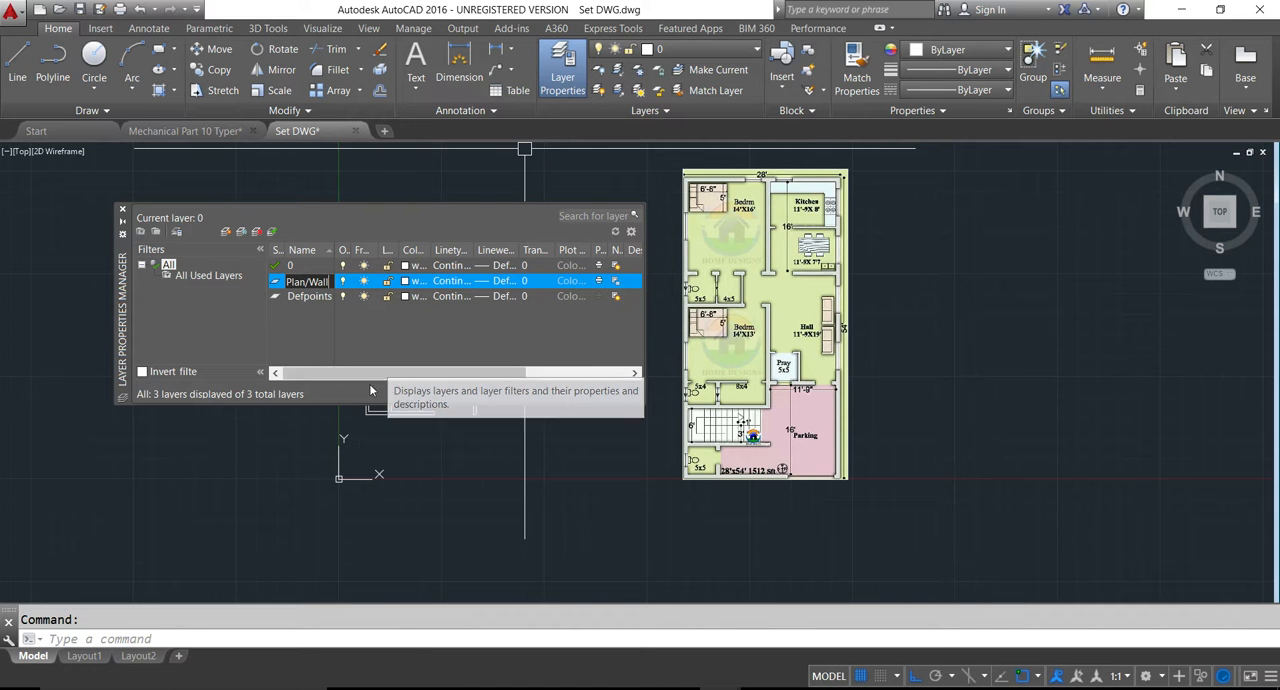
key("Return")
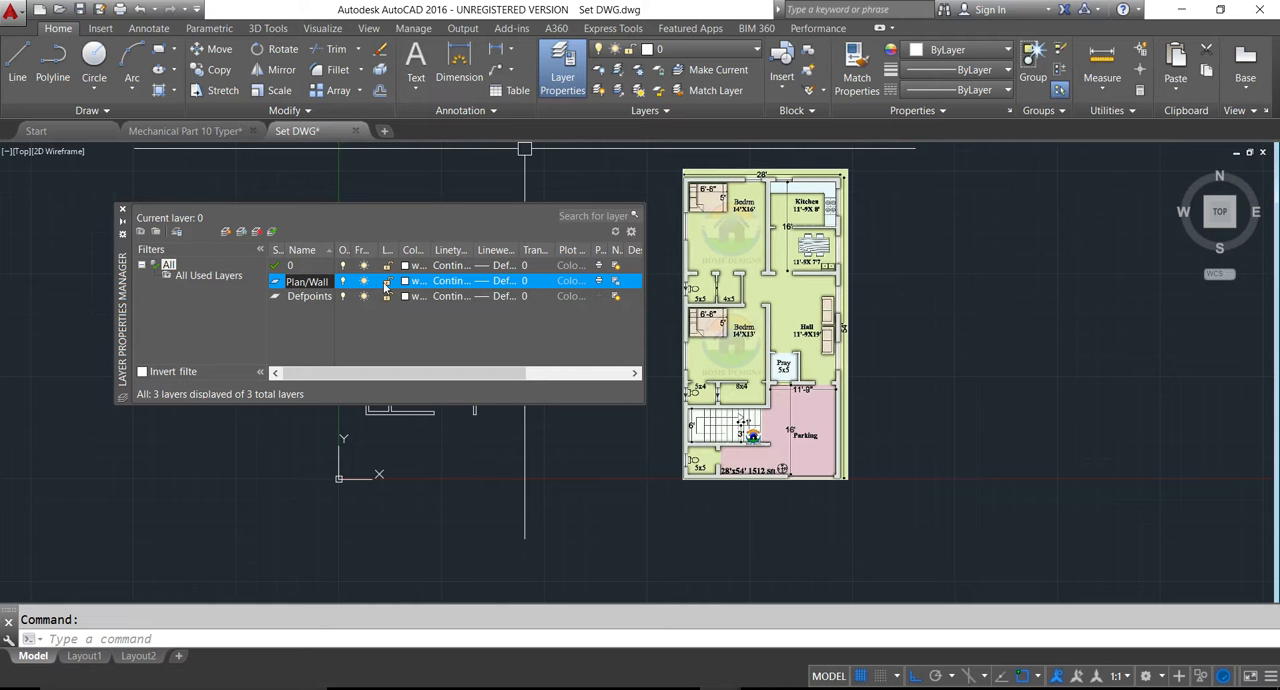
key("Return")
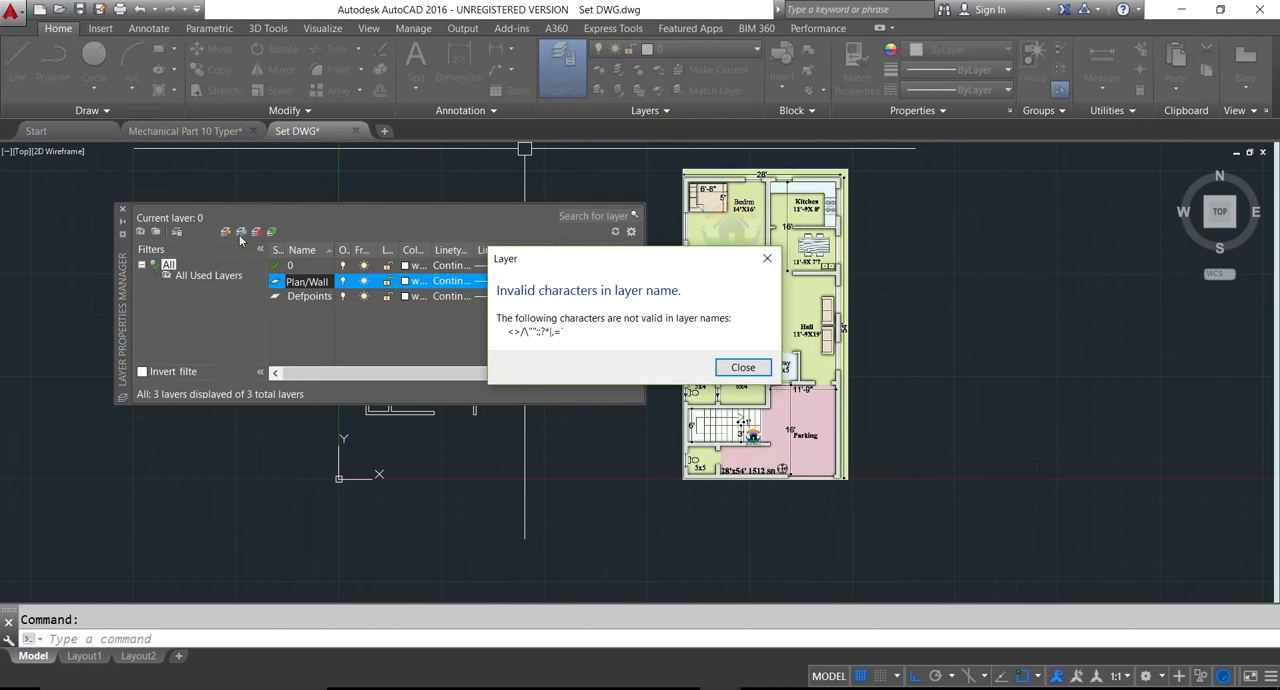
left_click(741, 367)
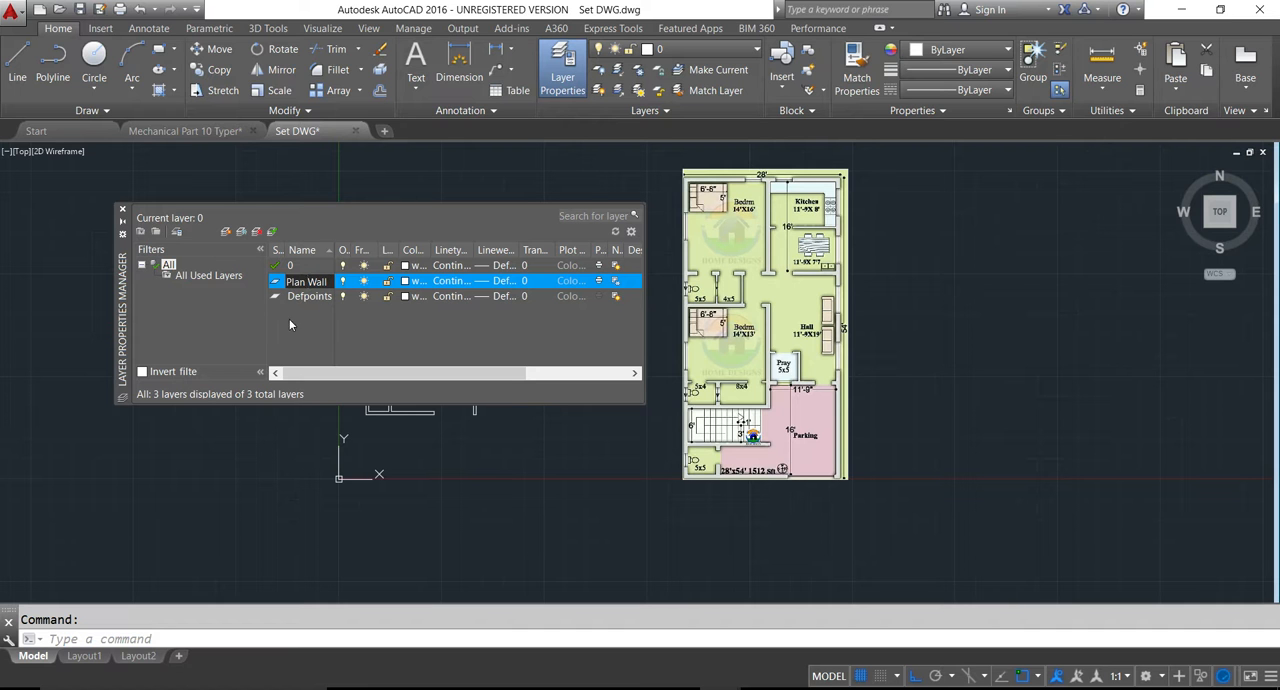
- Create two more layers named Win and Van
left_click(240, 234)
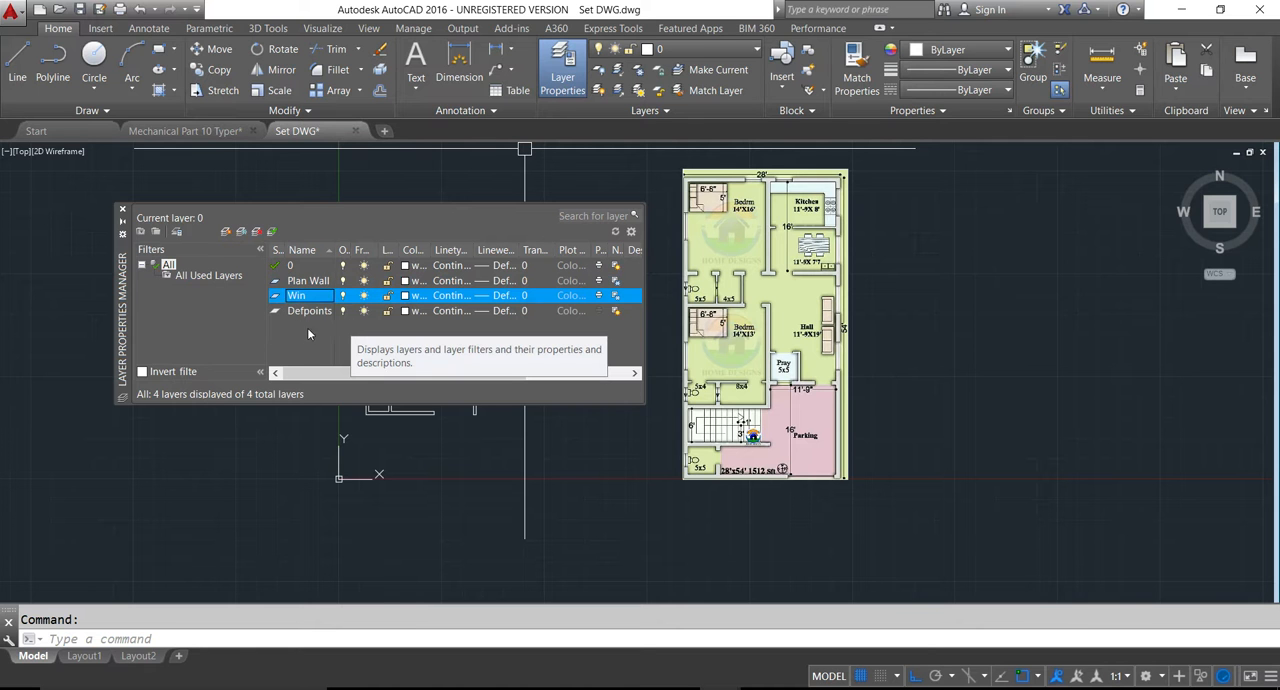
left_click(308, 332)
left_click(240, 233)
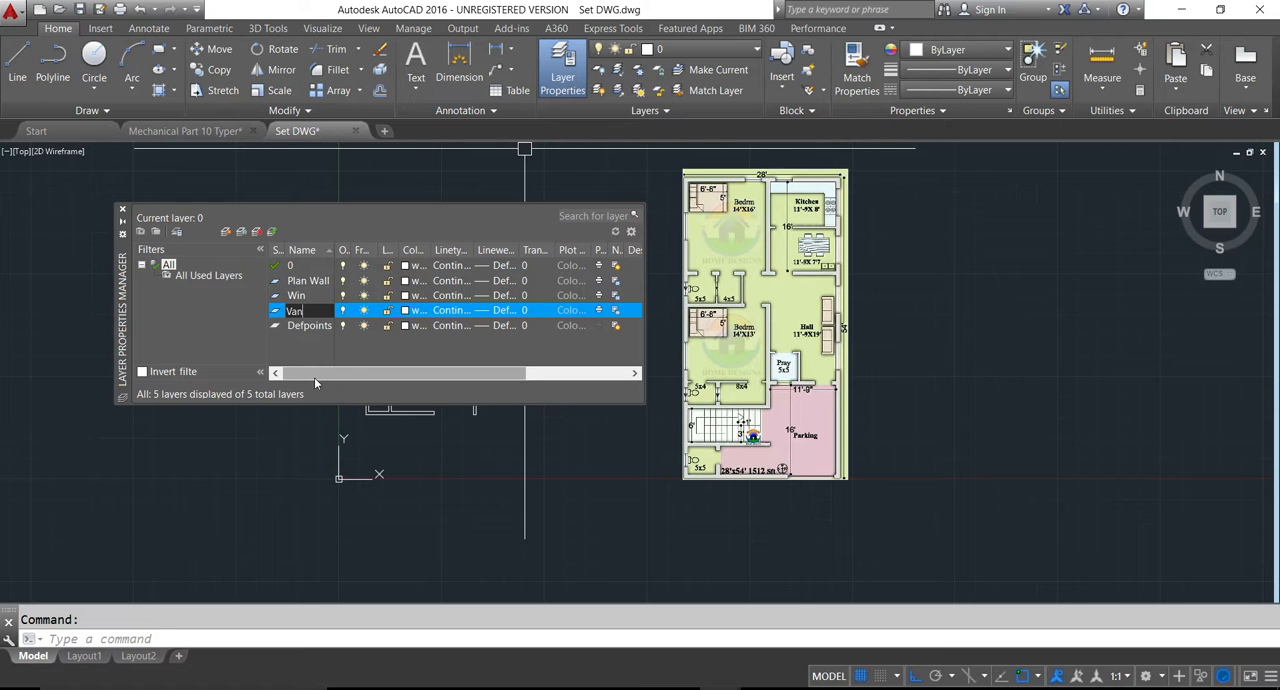
left_click(334, 350)
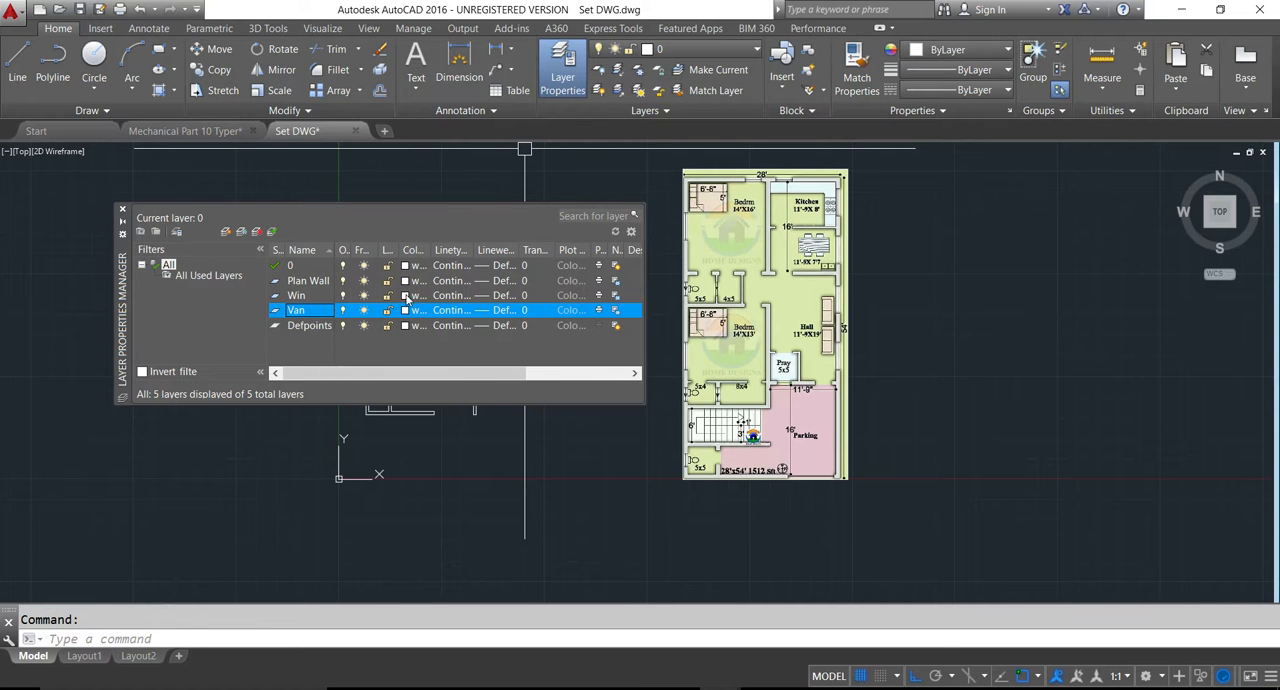
- Set the Win layer's color to blue 170 and the Van layer's color to green 80
left_click(406, 296)
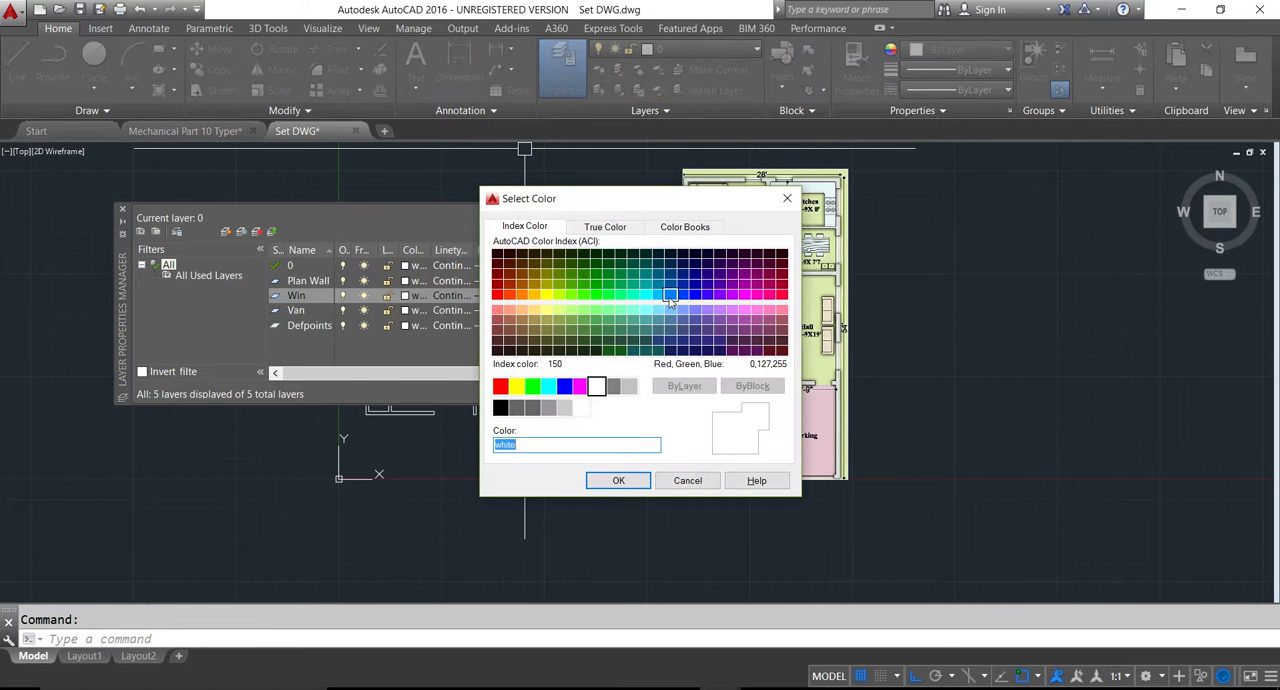
left_click(692, 294)
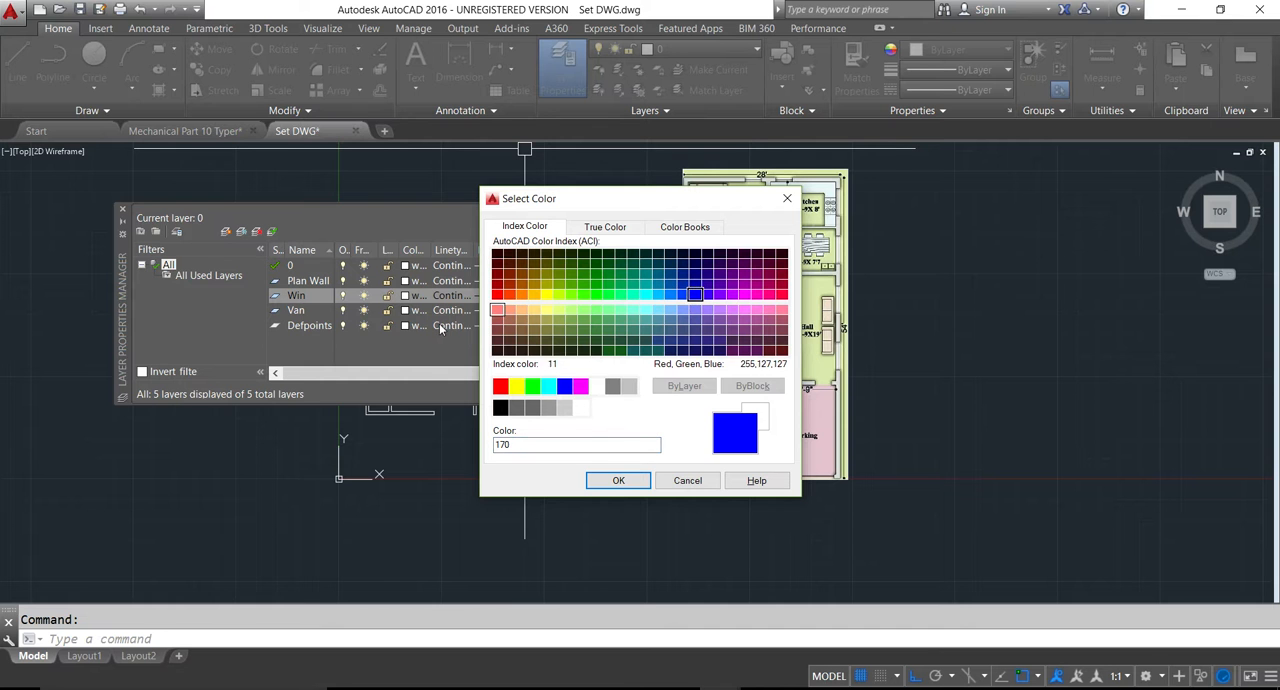
left_click(618, 480)
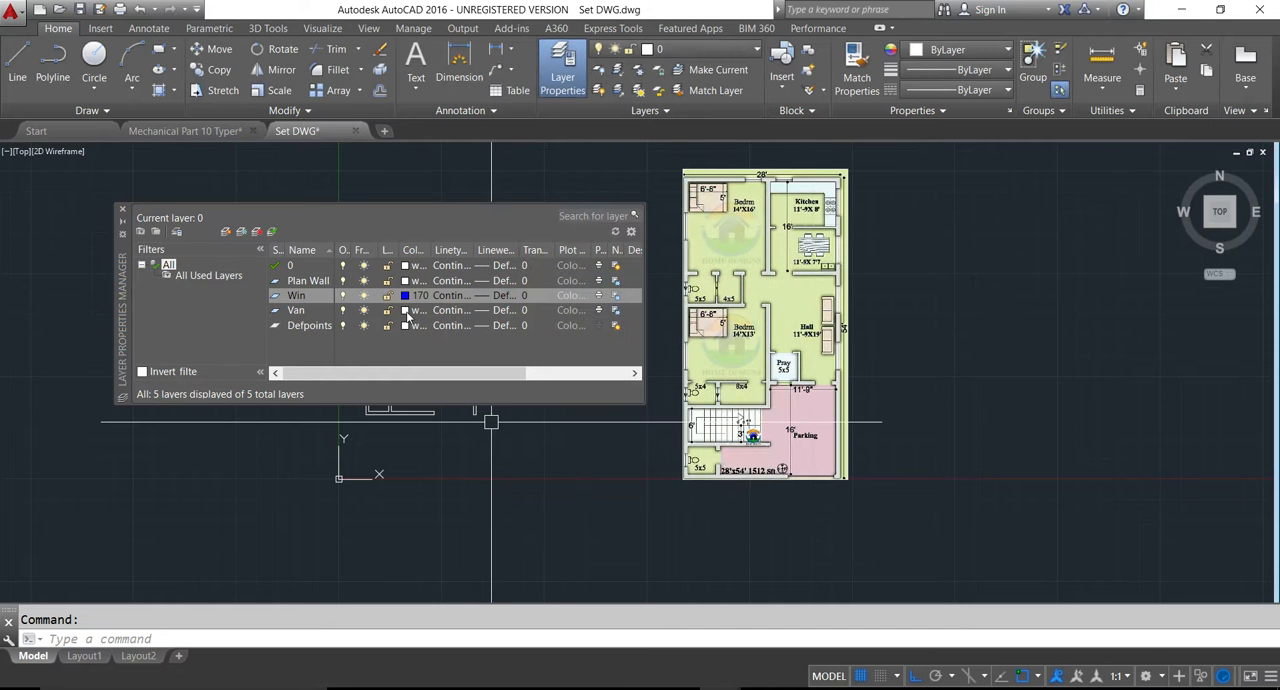
left_click(405, 311)
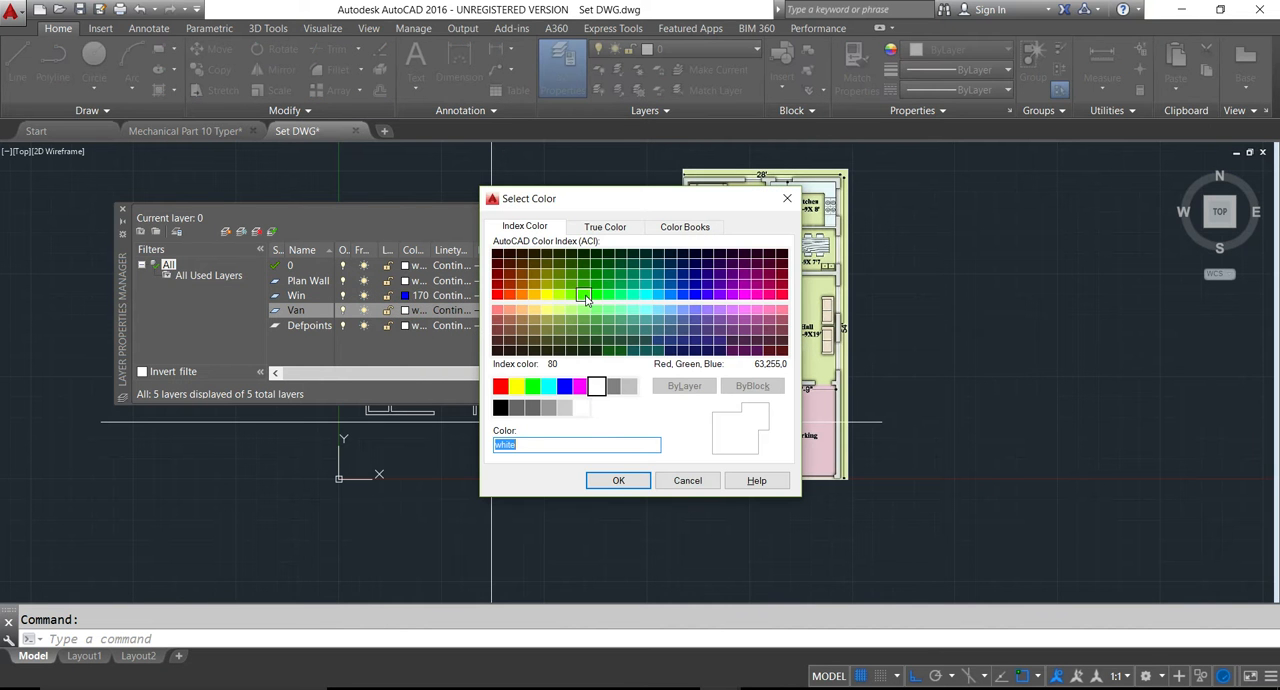
left_click(584, 295)
left_click(638, 483)
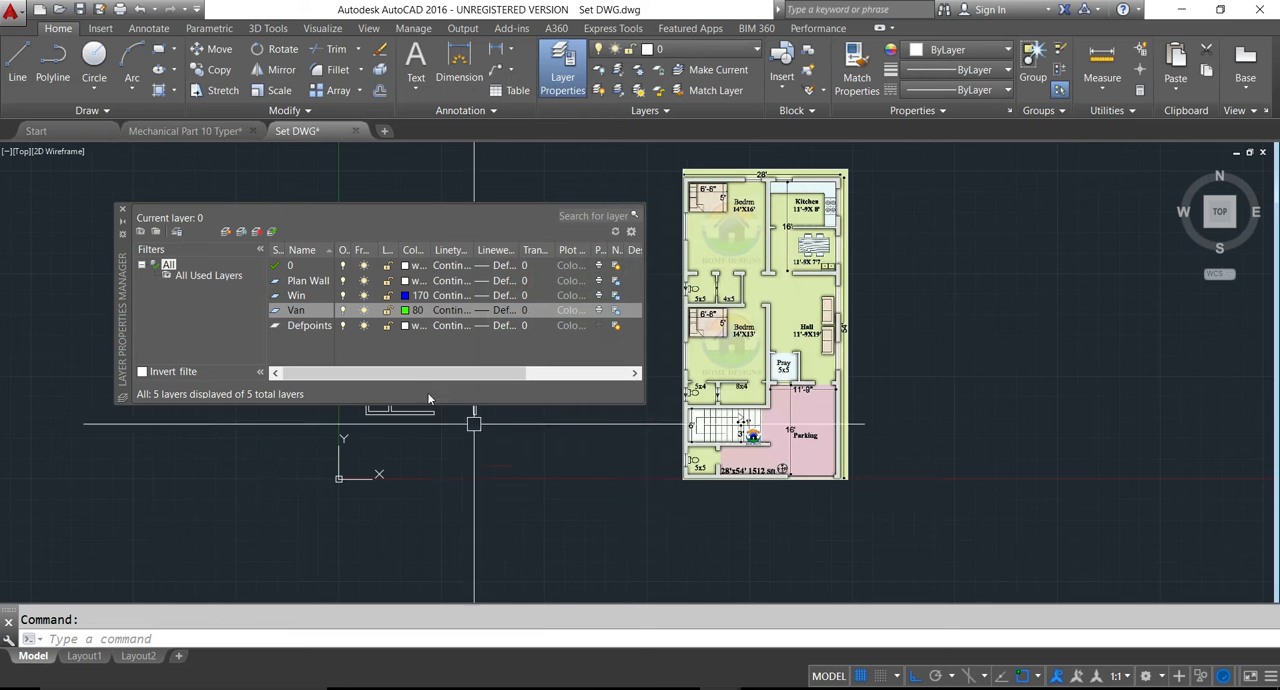
- Create a layer named Door and set its color to red
left_click(241, 232)
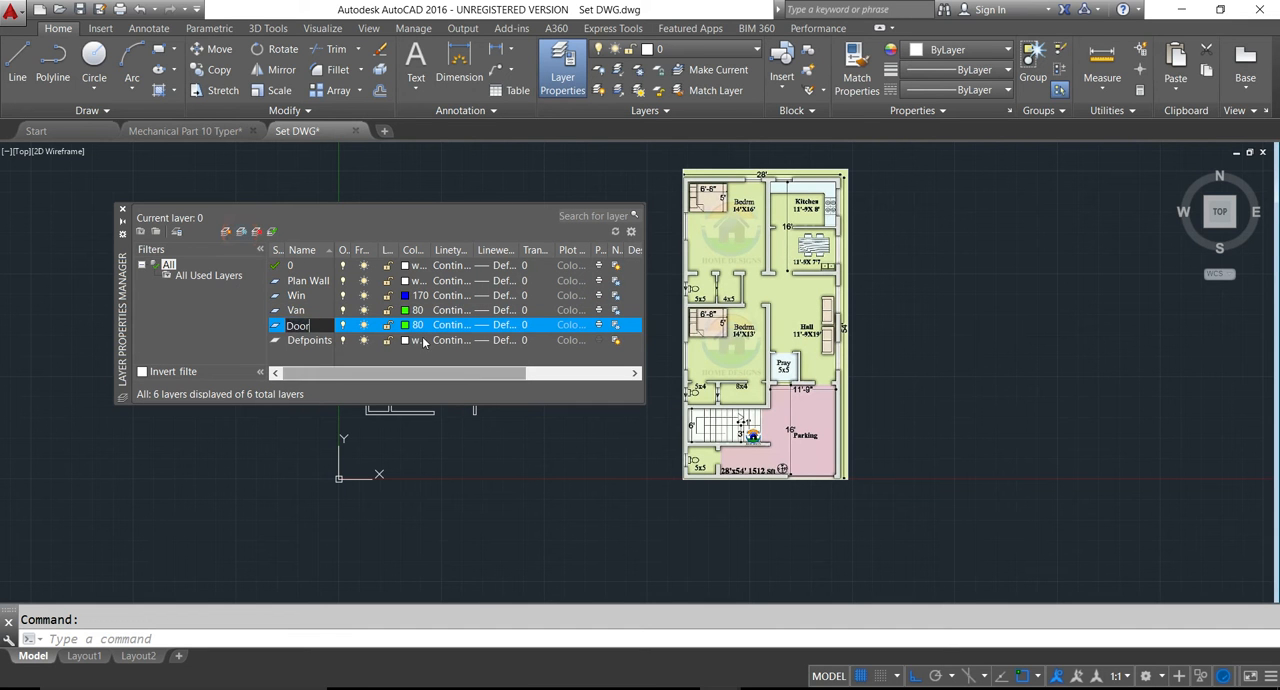
left_click(405, 326)
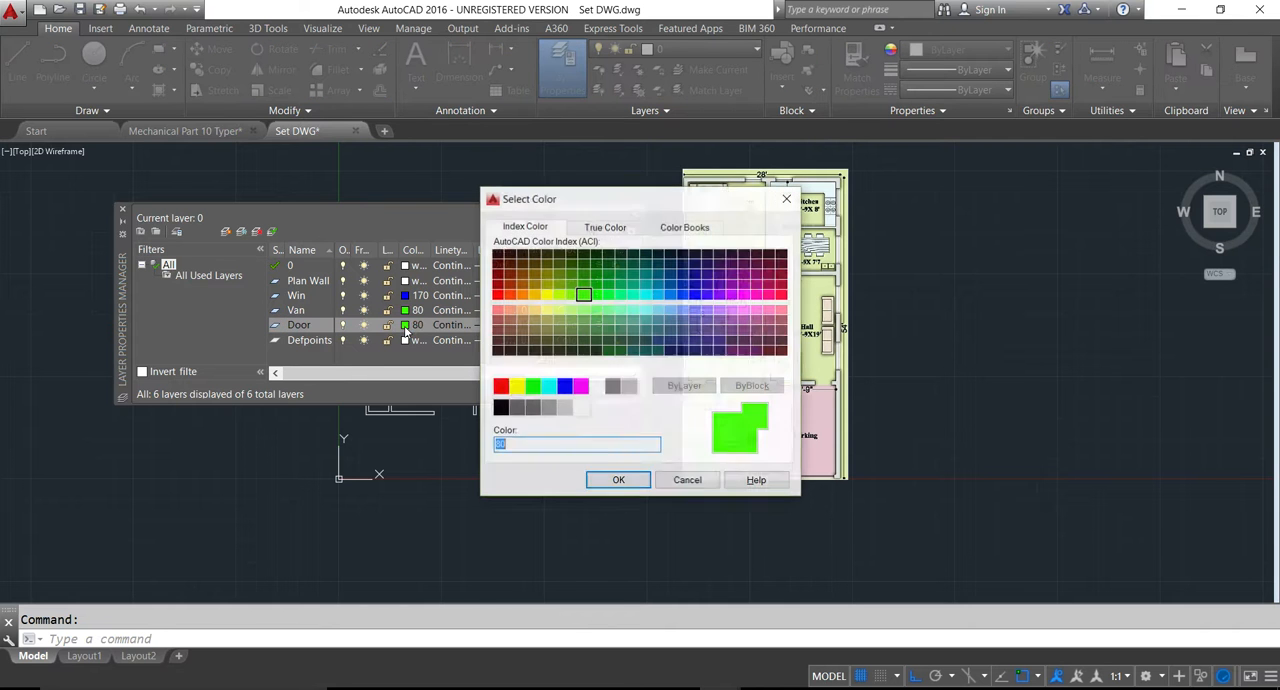
left_click(500, 386)
left_click(618, 481)
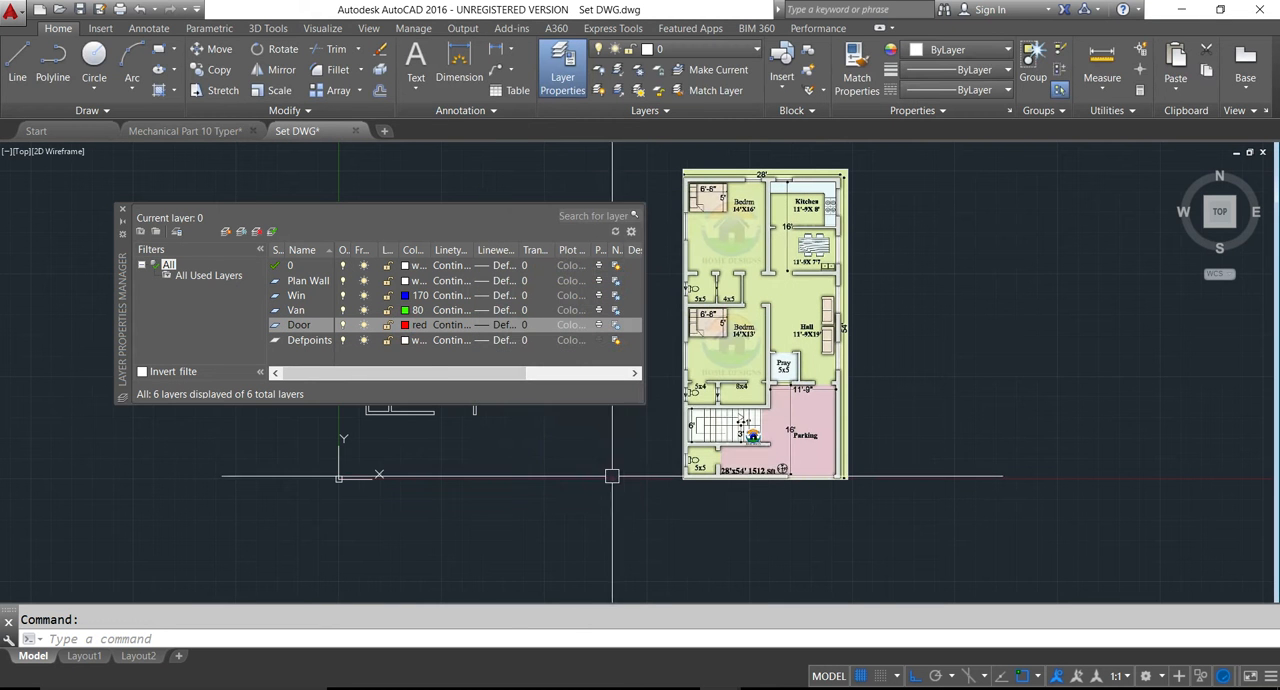
- Create a layer named Dli and set its color to white
left_click(226, 232)
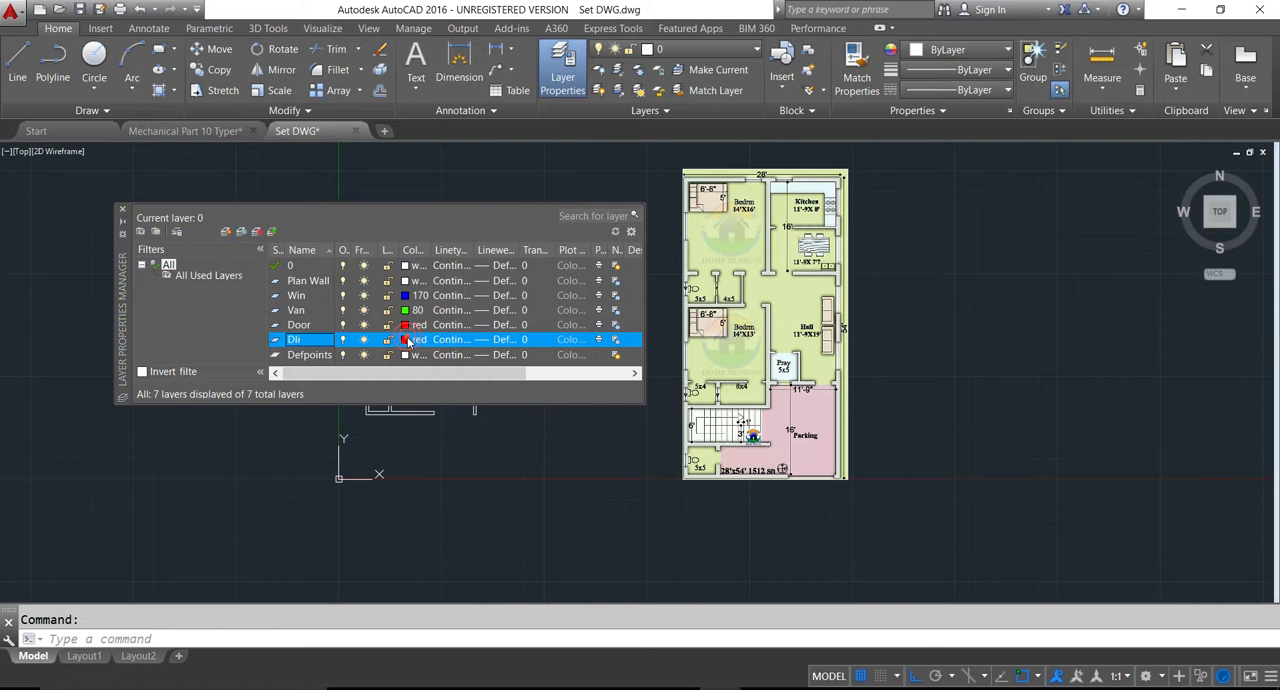
left_click(406, 340)
left_click(597, 387)
left_click(618, 481)
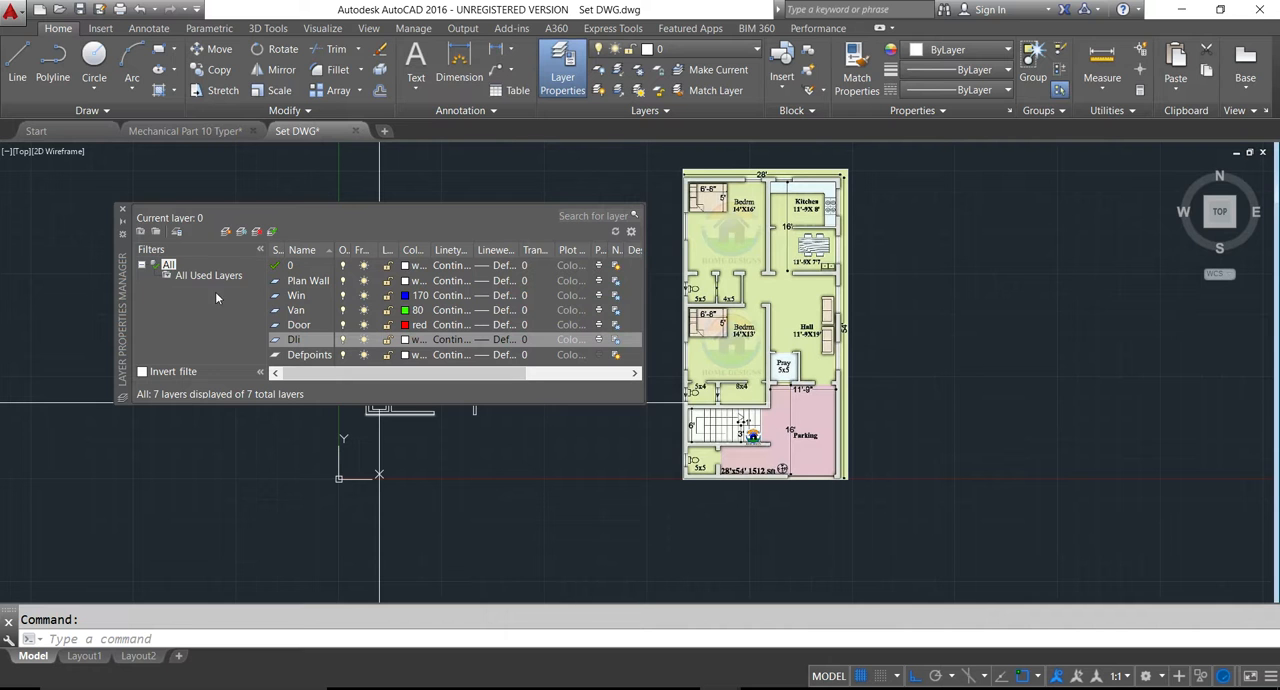
- Add another new layer after the Dli layer
left_click(241, 231)
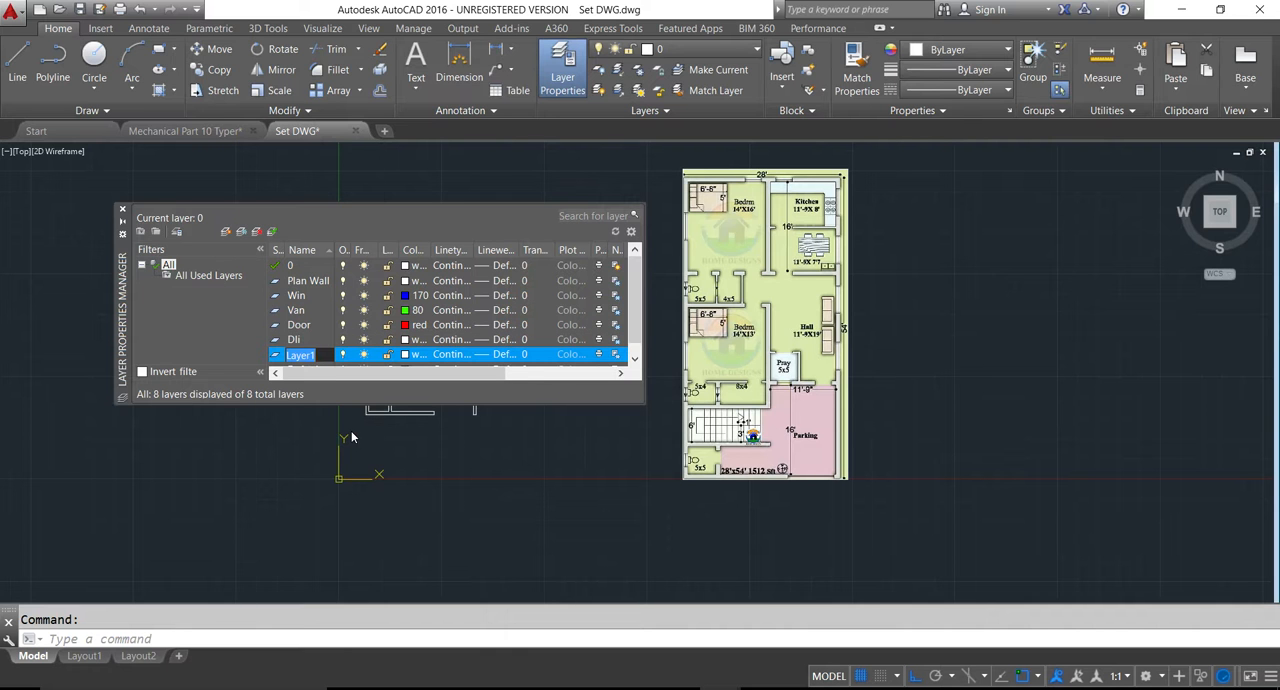
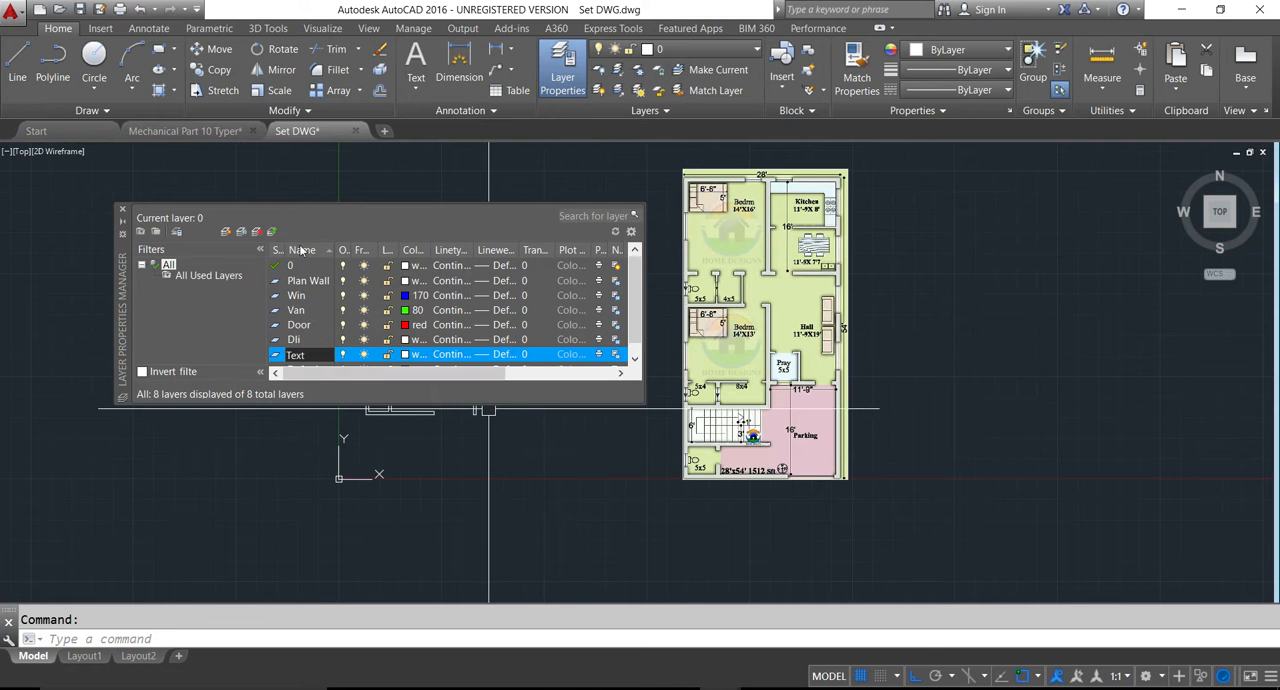
- Close the layer manager and assign the entire floor plan drawing to the Plan Wall layer
left_click(123, 209)
key("Escape")
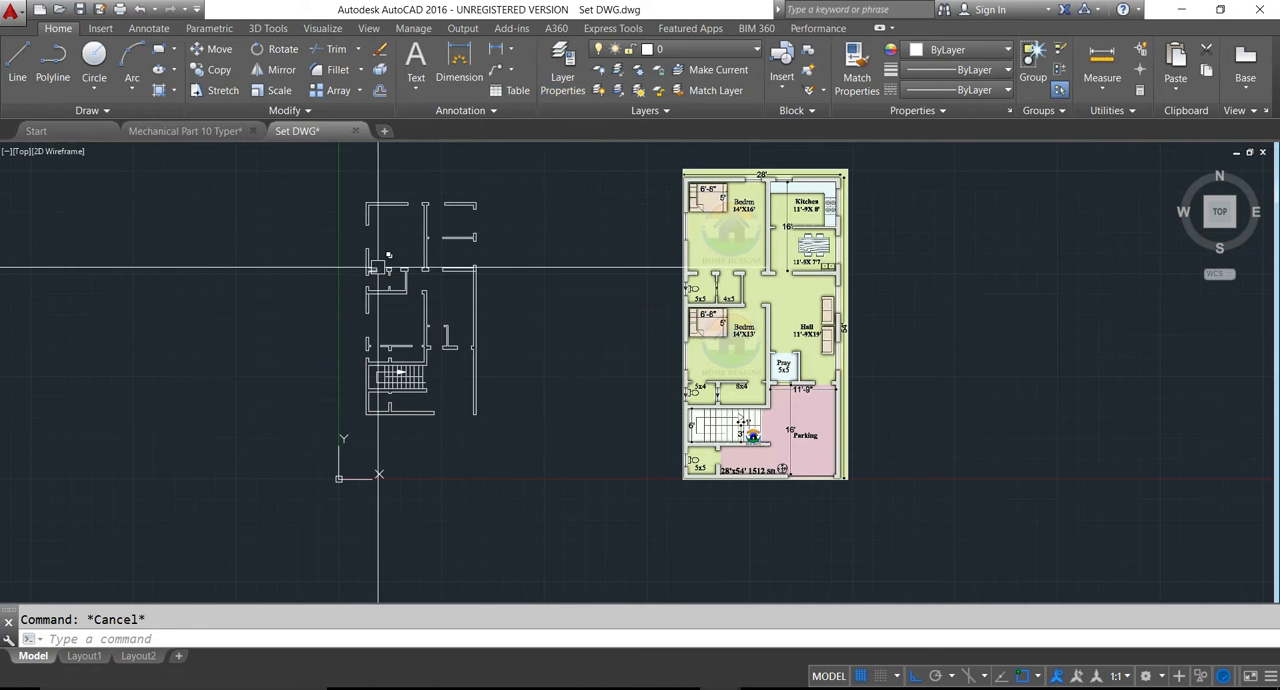
left_click(314, 180)
left_click(494, 429)
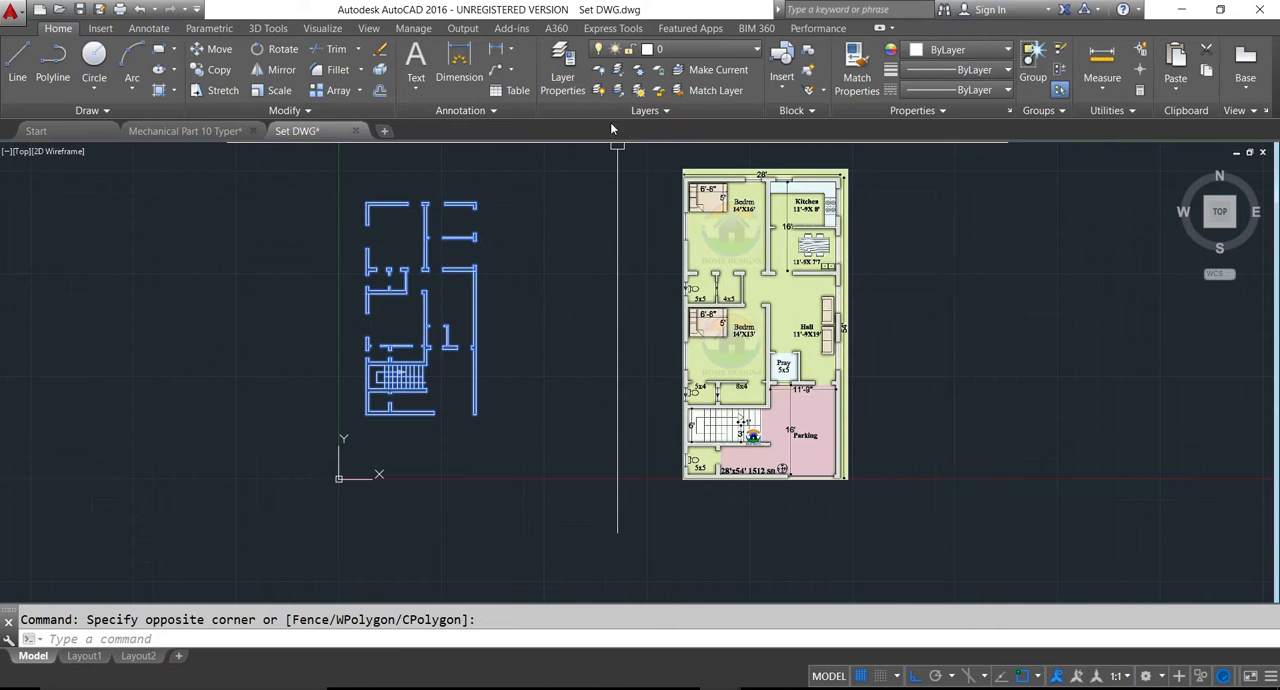
left_click(755, 52)
left_click(685, 150)
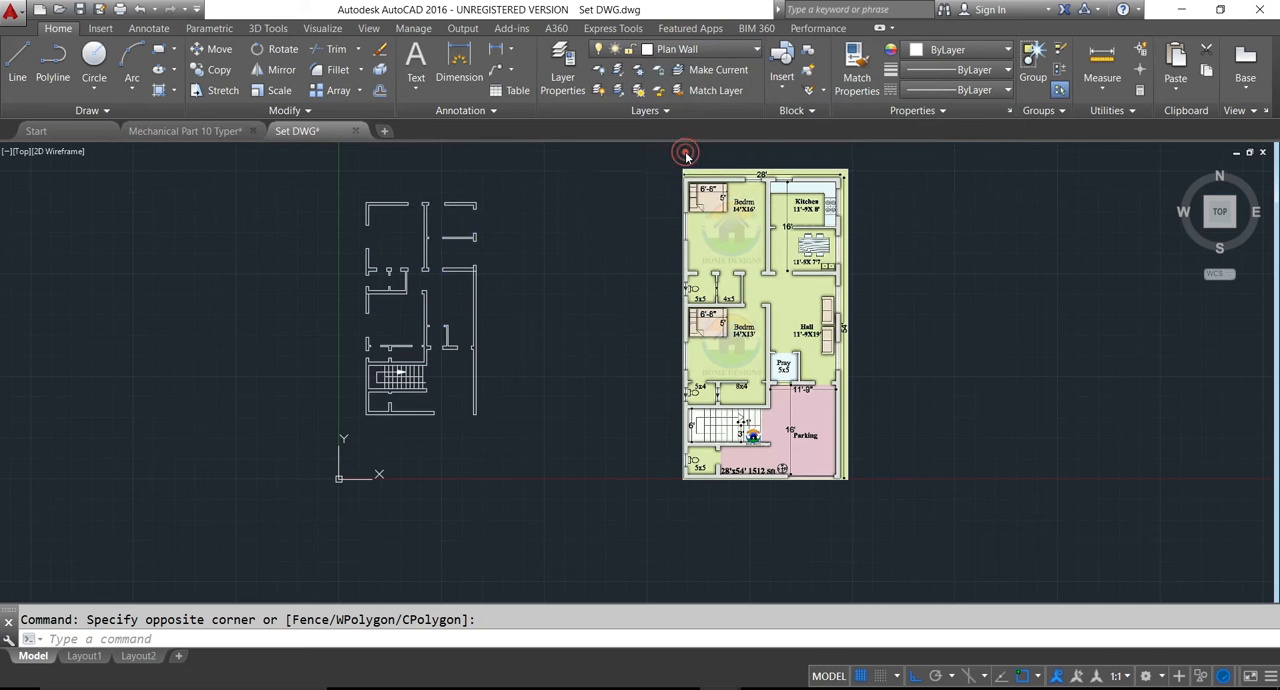
key("Escape")
- Make the Win layer current
scroll(410, 343, "up", 7)
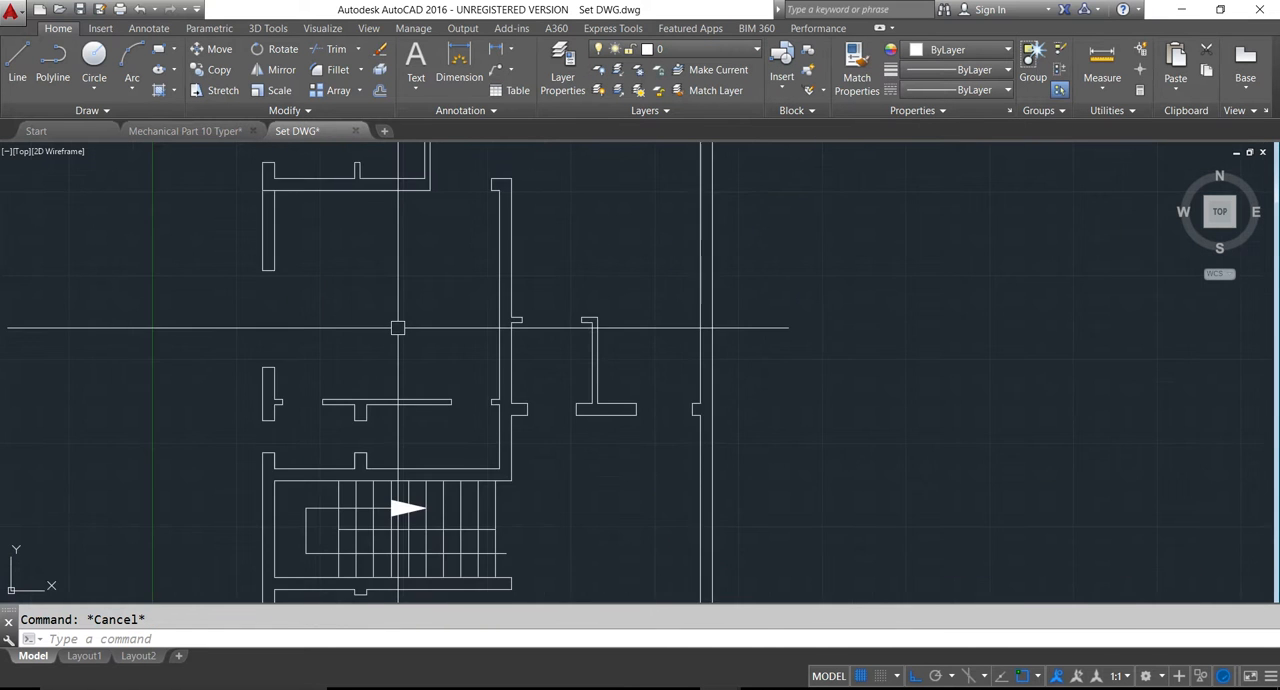
scroll(410, 343, "down", 5)
middle_click_drag(482, 326, 492, 361)
left_click(680, 49)
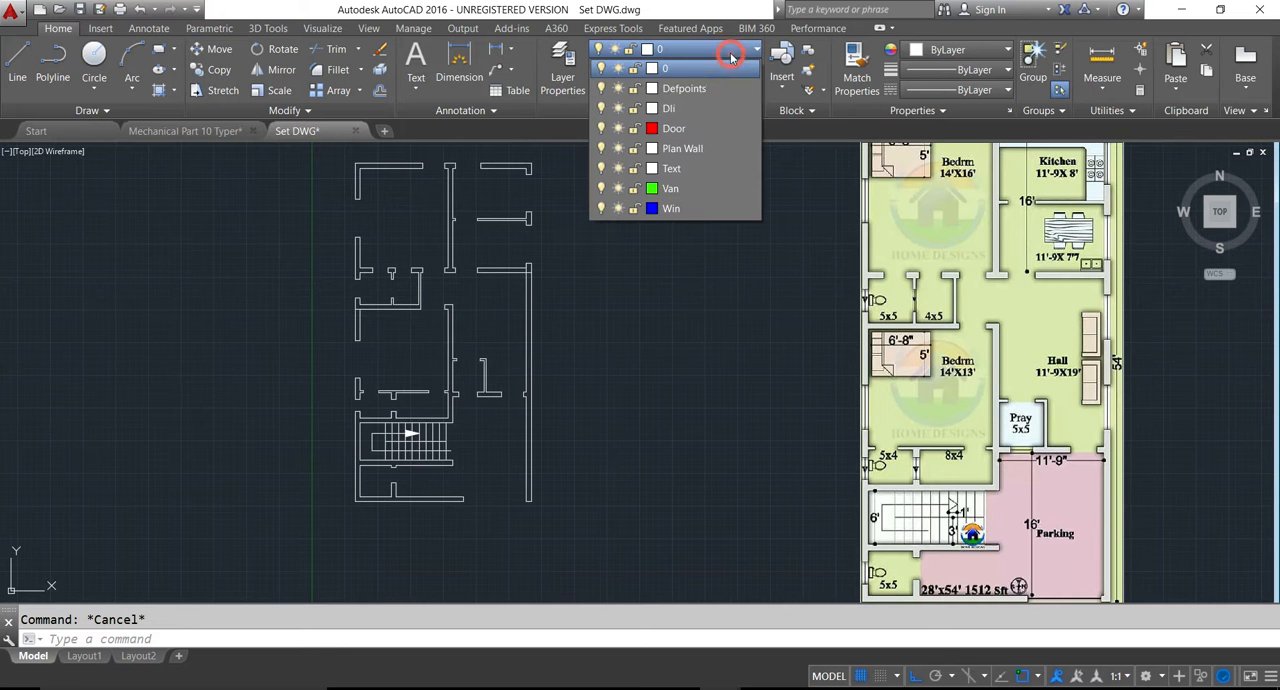
left_click(670, 208)
- Draw two parallel window lines across the upper bedroom's opening in the top exterior wall, along its outer and inner faces
scroll(473, 157, "up", 6)
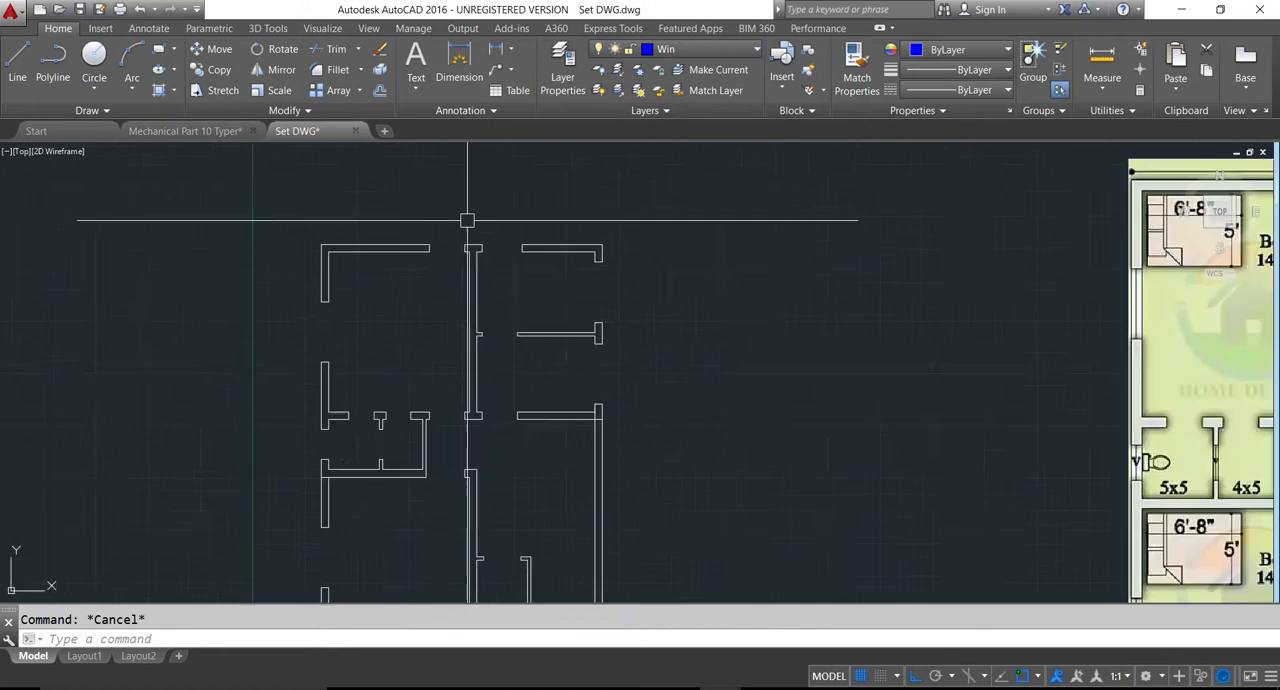
key("Return")
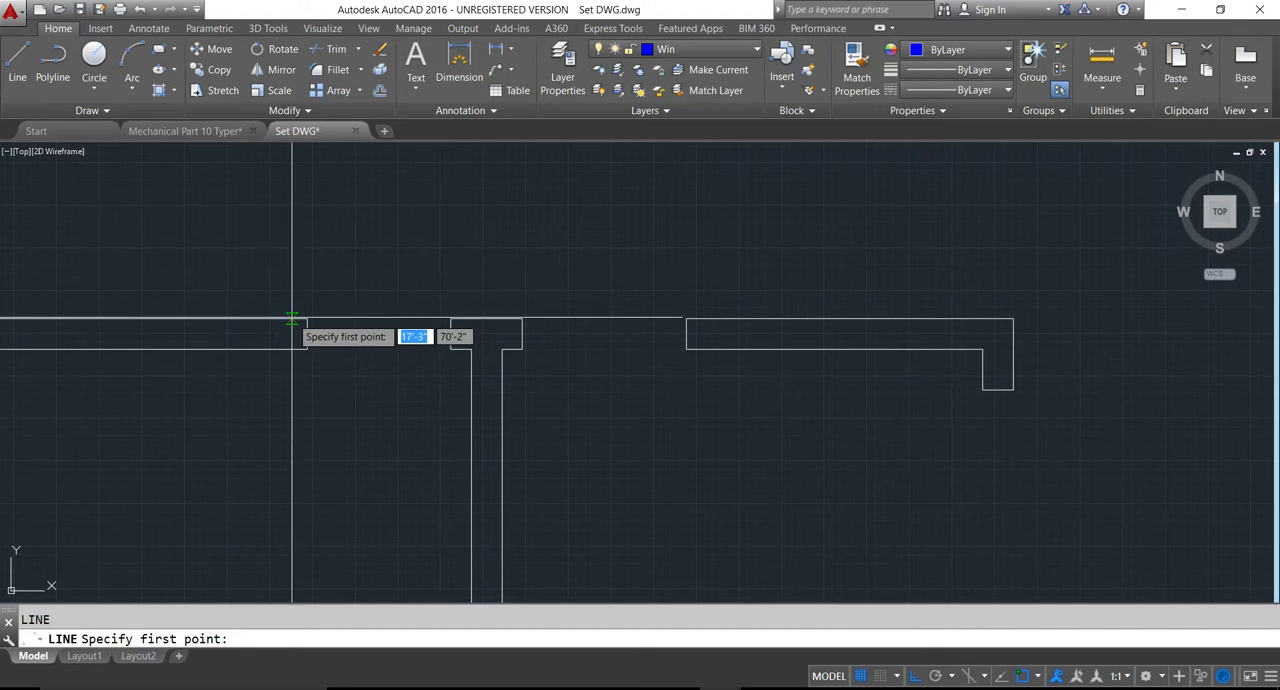
left_click(307, 318)
left_click(451, 318)
key("Return")
key("Return")
left_click(309, 348)
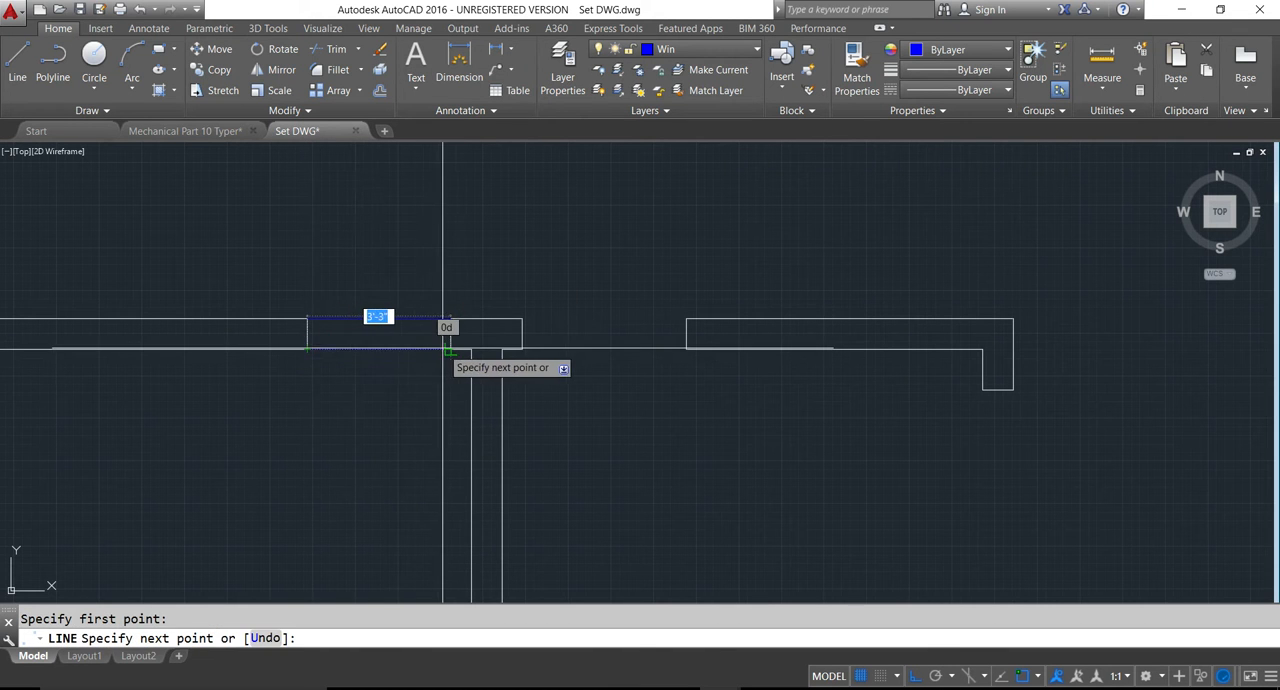
left_click(451, 348)
key("Return")
key("Return")
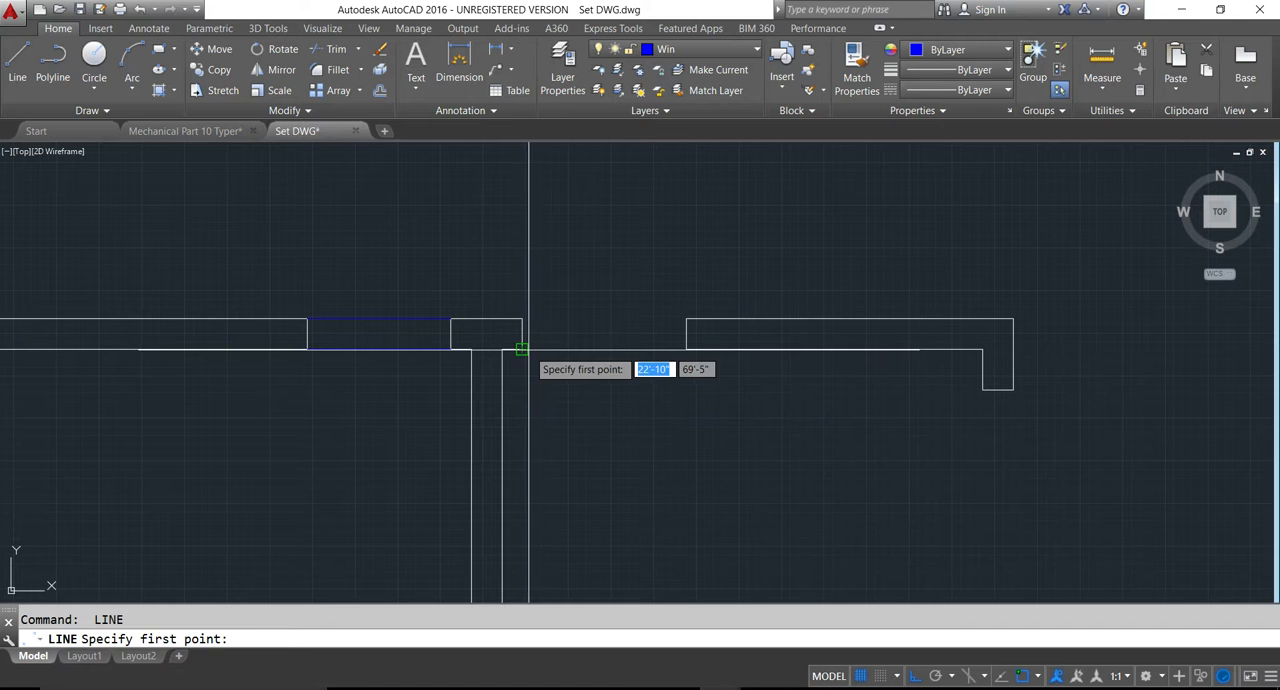
- Draw inner and outer window lines across the kitchen opening in the top exterior wall
left_click(522, 348)
left_click(683, 346)
key("Return")
key("Return")
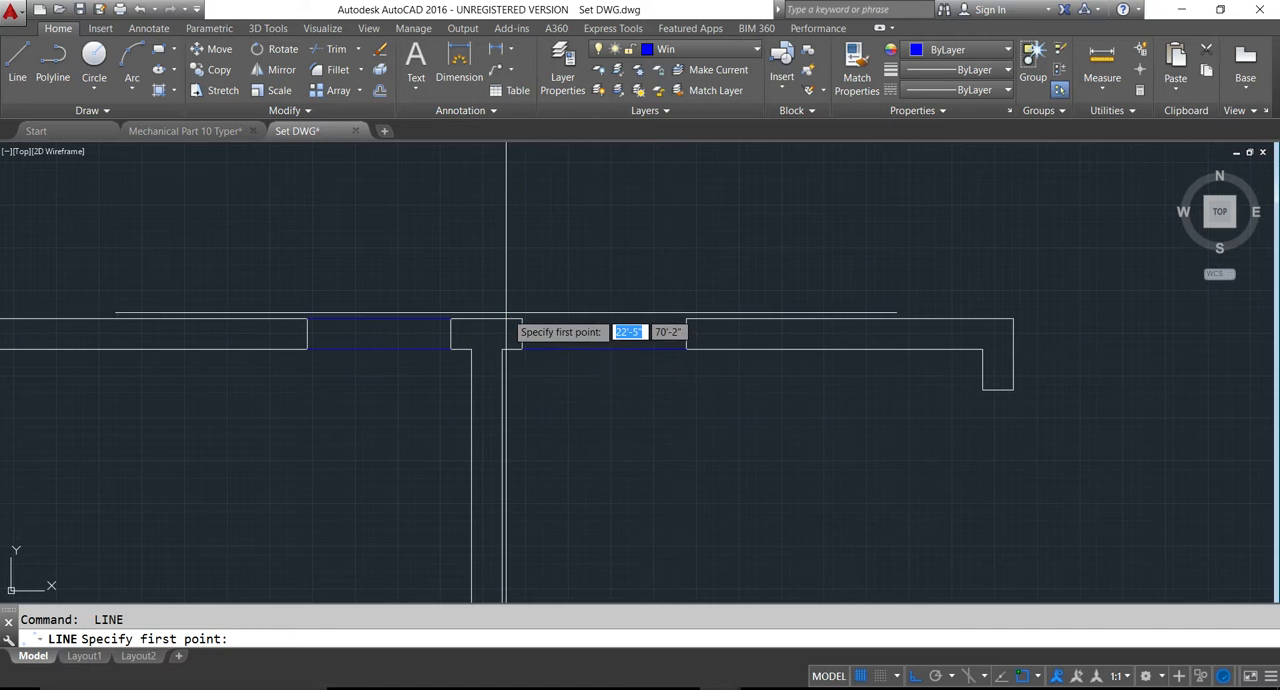
left_click(522, 318)
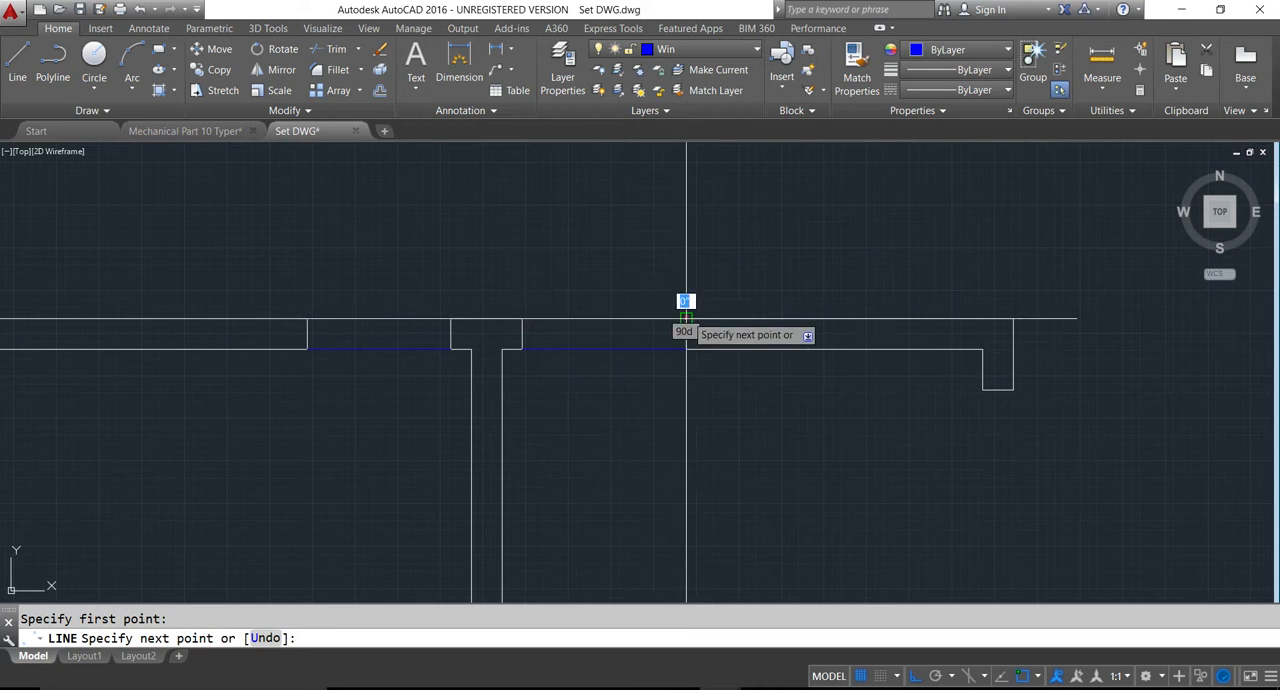
left_click(686, 318)
scroll(686, 318, "down", 3)
key("Return")
key("Return")
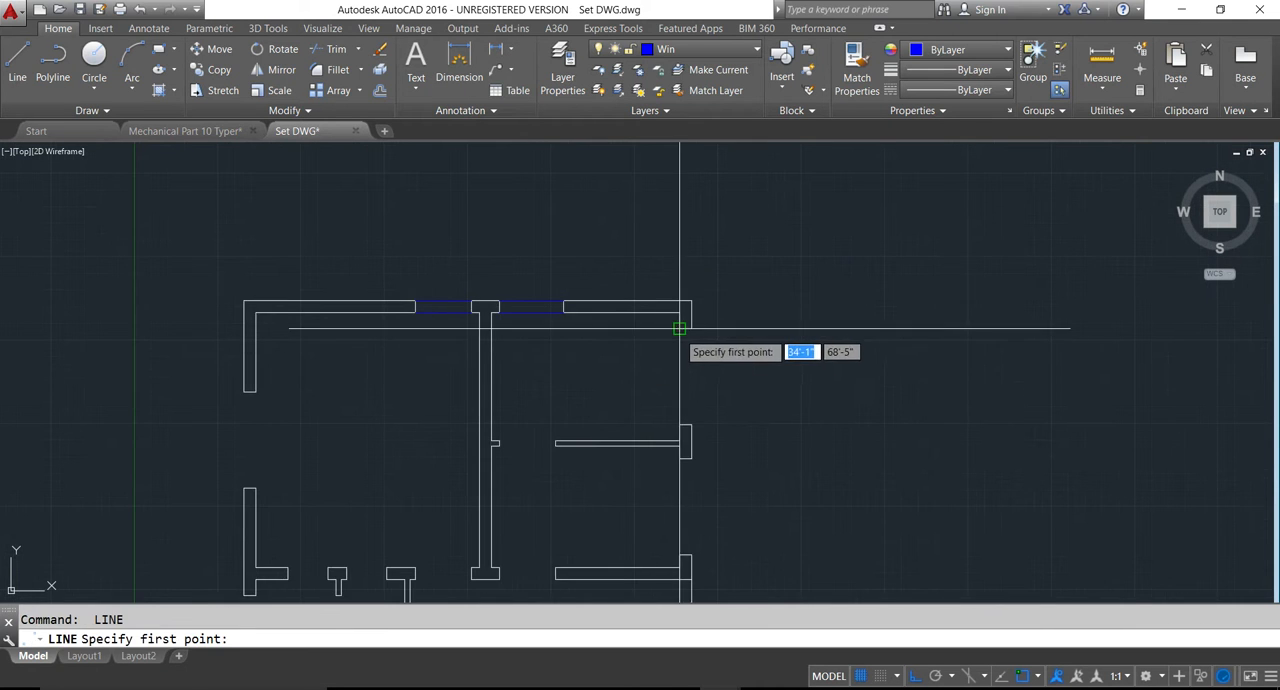
- Draw inner and outer window lines across the kitchen opening in the right exterior wall
left_click(679, 328)
left_click(678, 421)
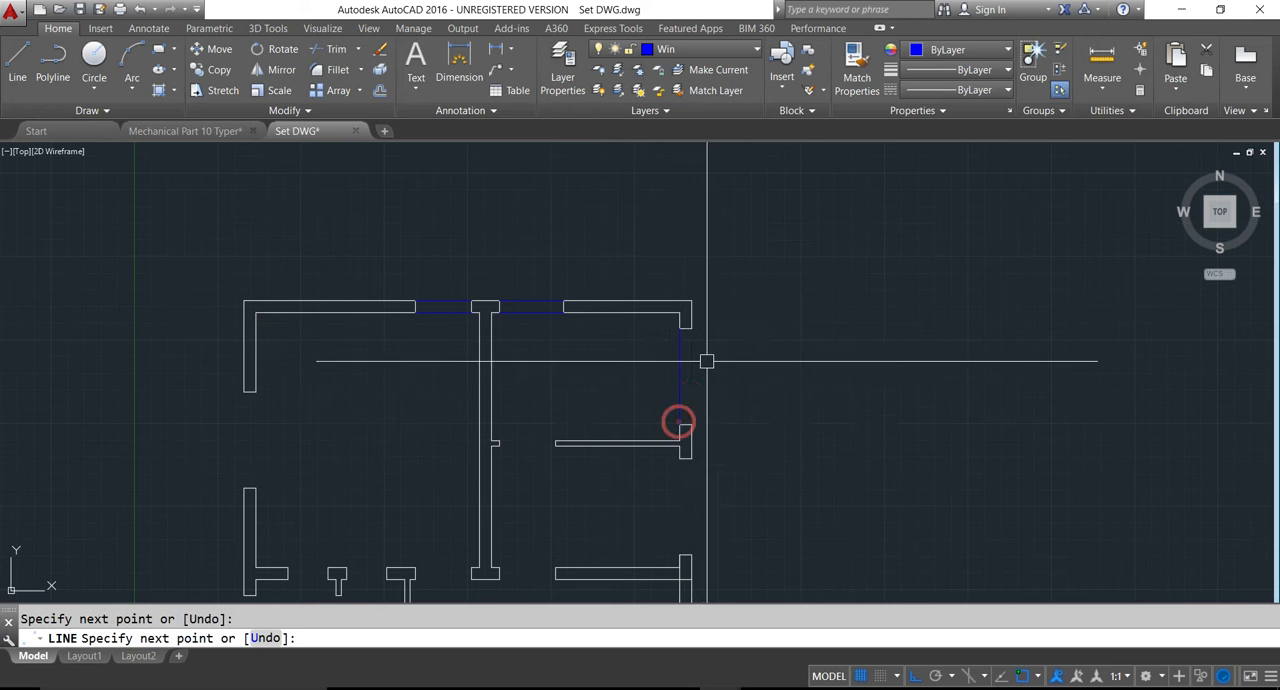
key("Return")
key("Return")
left_click(690, 328)
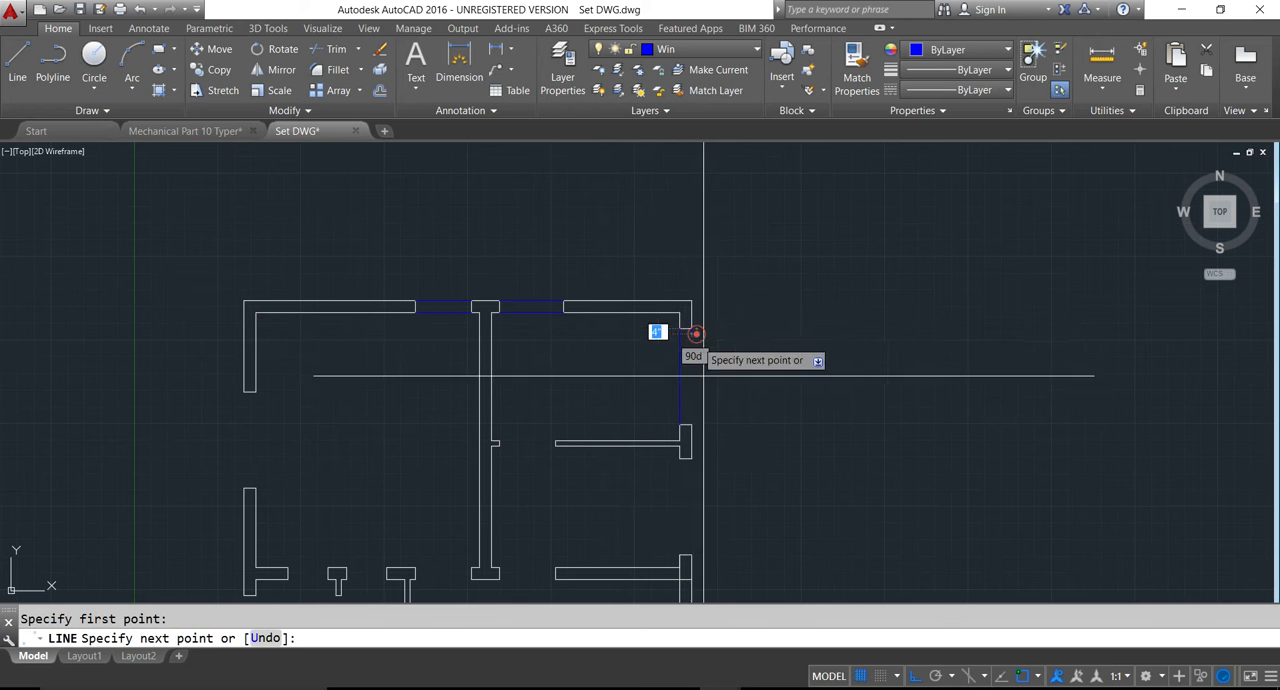
left_click(700, 424)
key("Return")
- Draw the outer window line across the dining area's opening in the right exterior wall
middle_click_drag(723, 463, 663, 334)
key("Return")
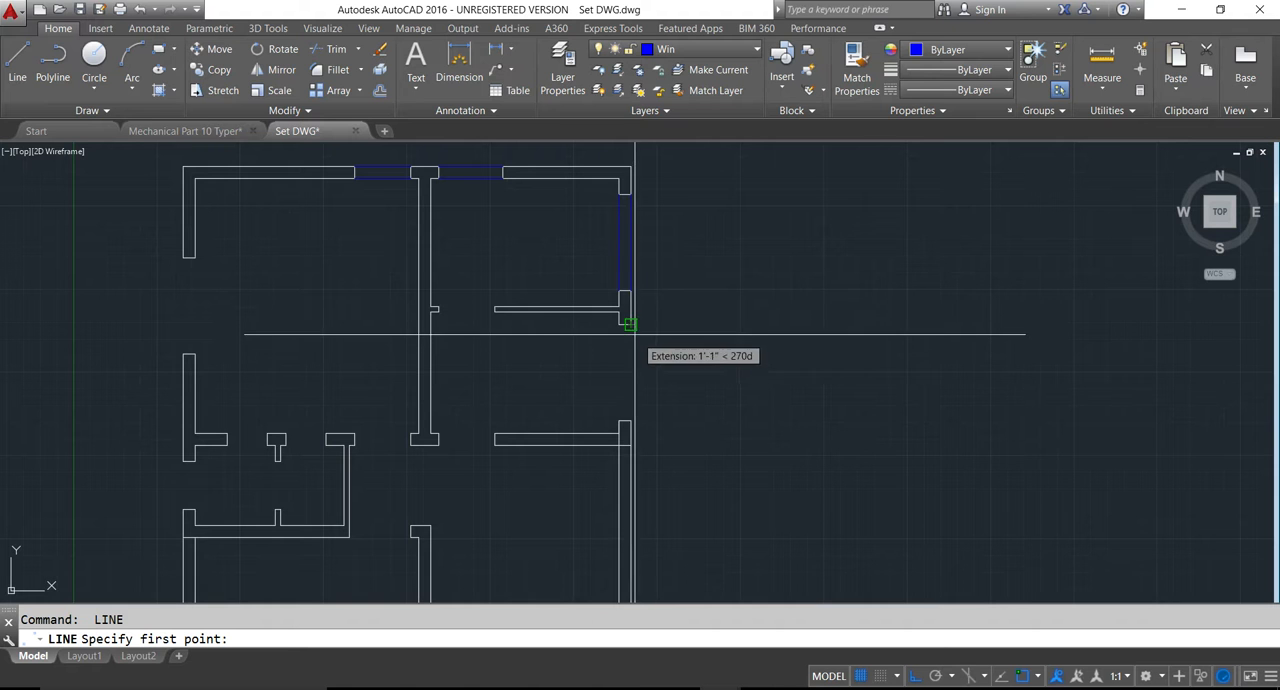
left_click(630, 324)
left_click(630, 424)
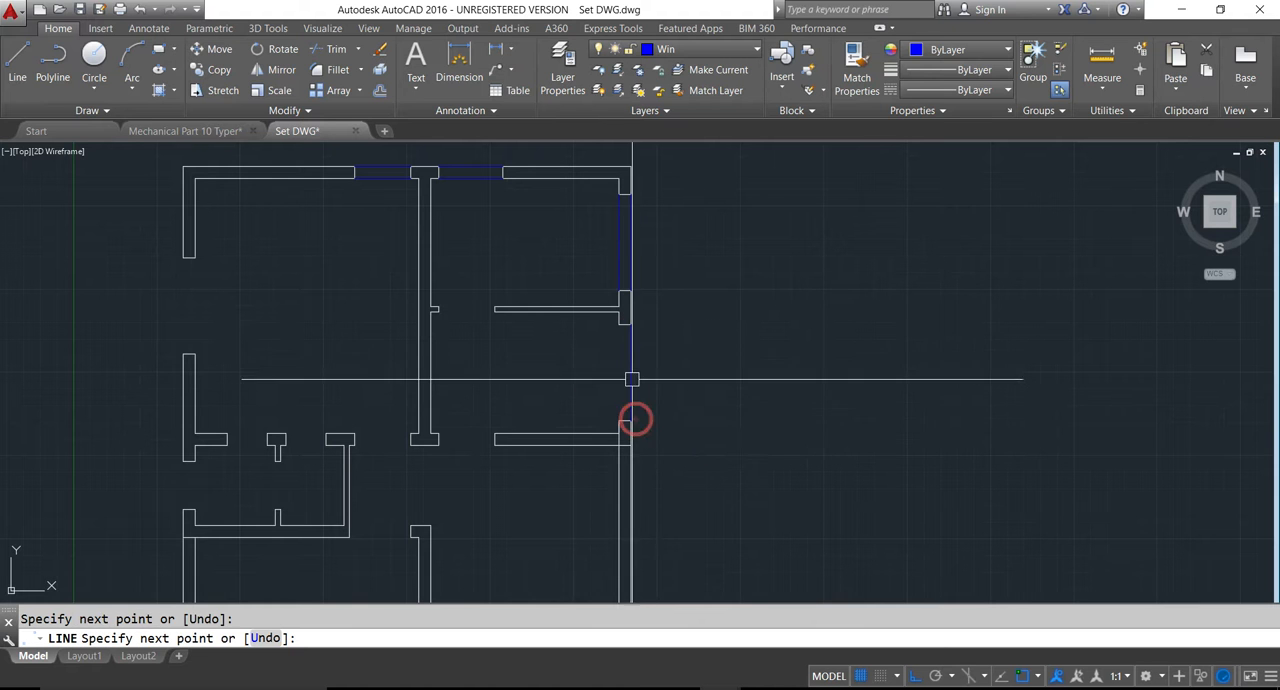
key("Return")
key("Return")
- Try to draw the inner window line across the dining area's opening, and undo it
left_click(619, 324)
left_click(620, 421)
key("Return")
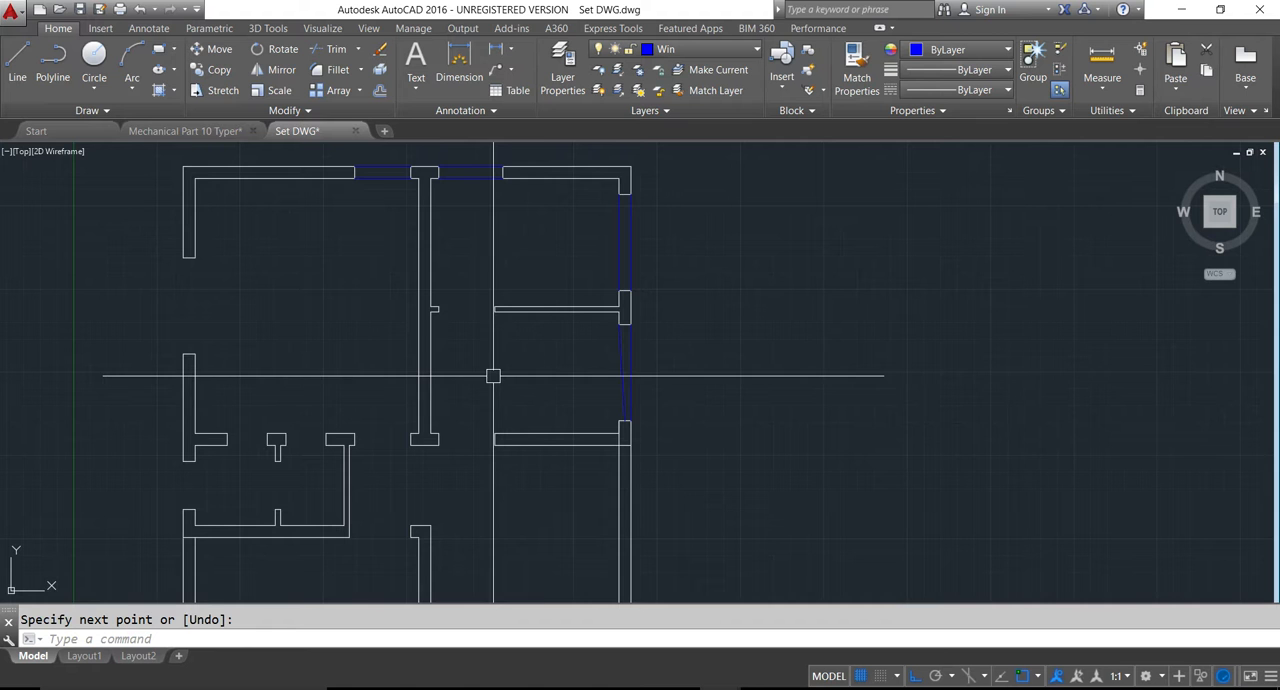
key("ctrl+z")
- Draw a straight inner window line across the dining area's opening in the right exterior wall
scroll(640, 350, "up", 4)
scroll(640, 350, "up", 3)
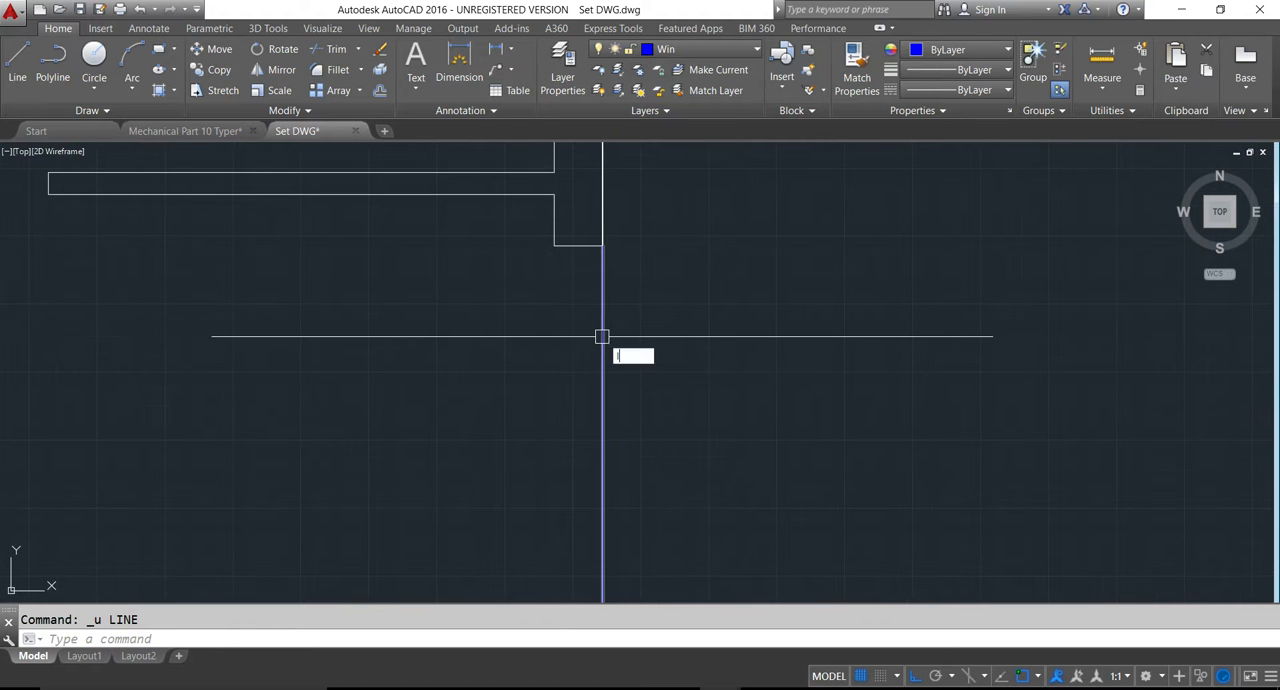
type("l")
key("Return")
scroll(602, 338, "down", 4)
left_click(558, 244)
scroll(536, 350, "up", 4)
left_click(586, 333)
scroll(602, 357, "down", 2)
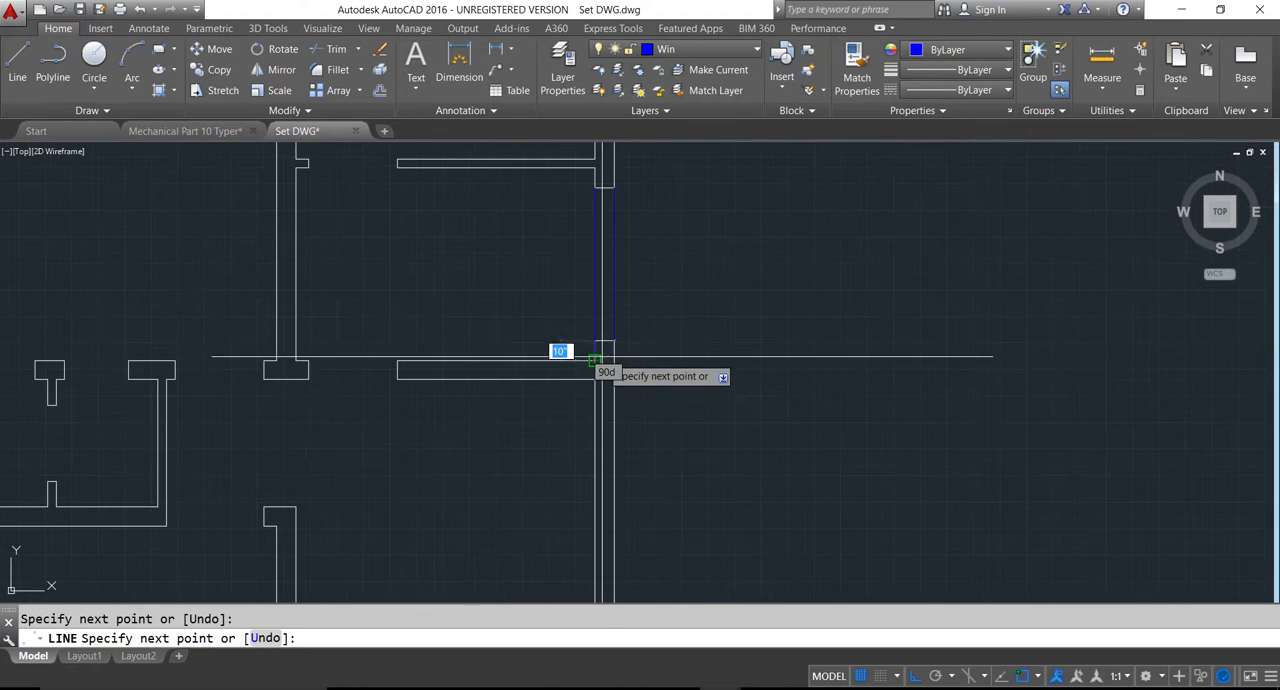
key("Return")
- Draw inner and outer window lines across the upper bedroom's opening in the left exterior wall
middle_click_drag(394, 424, 540, 437)
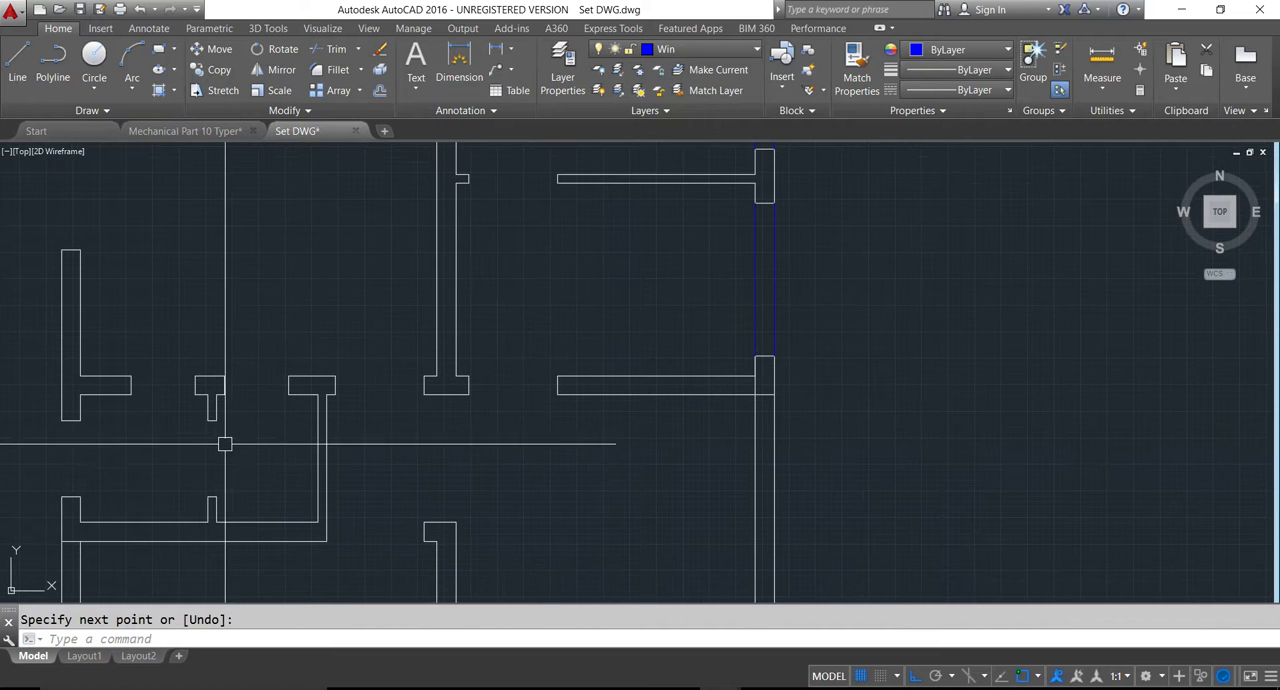
scroll(285, 415, "down", 2)
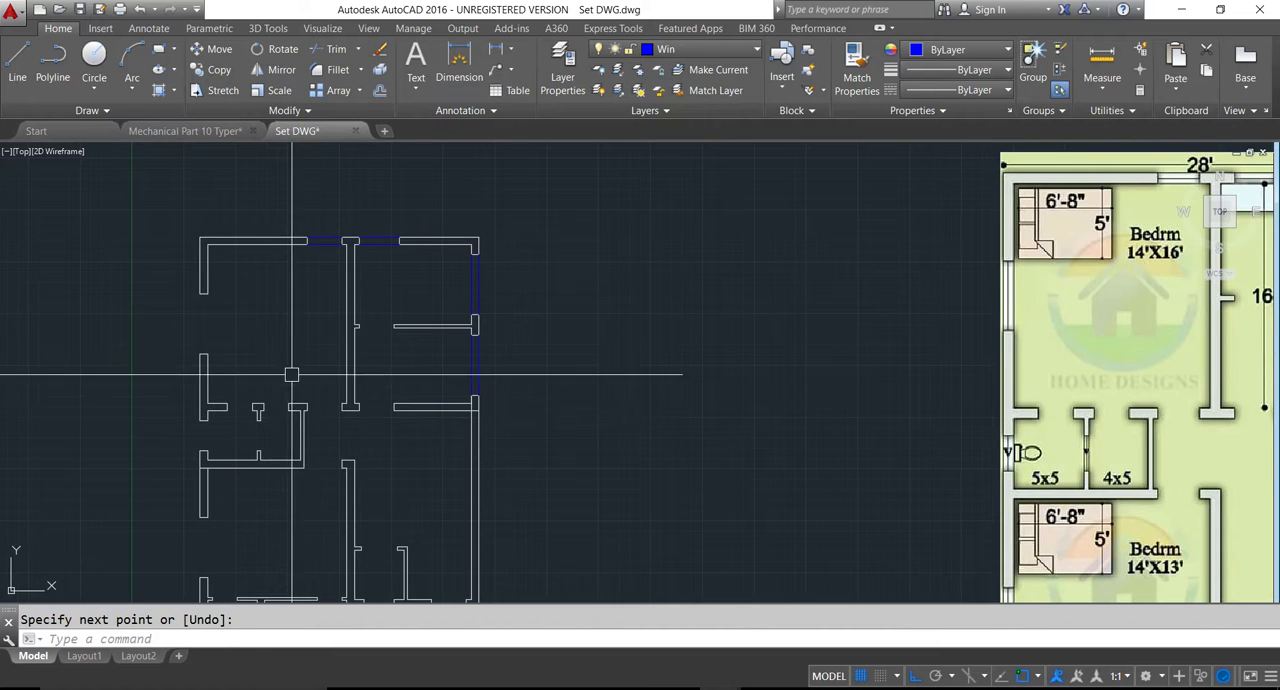
scroll(220, 300, "up", 4)
key("Return")
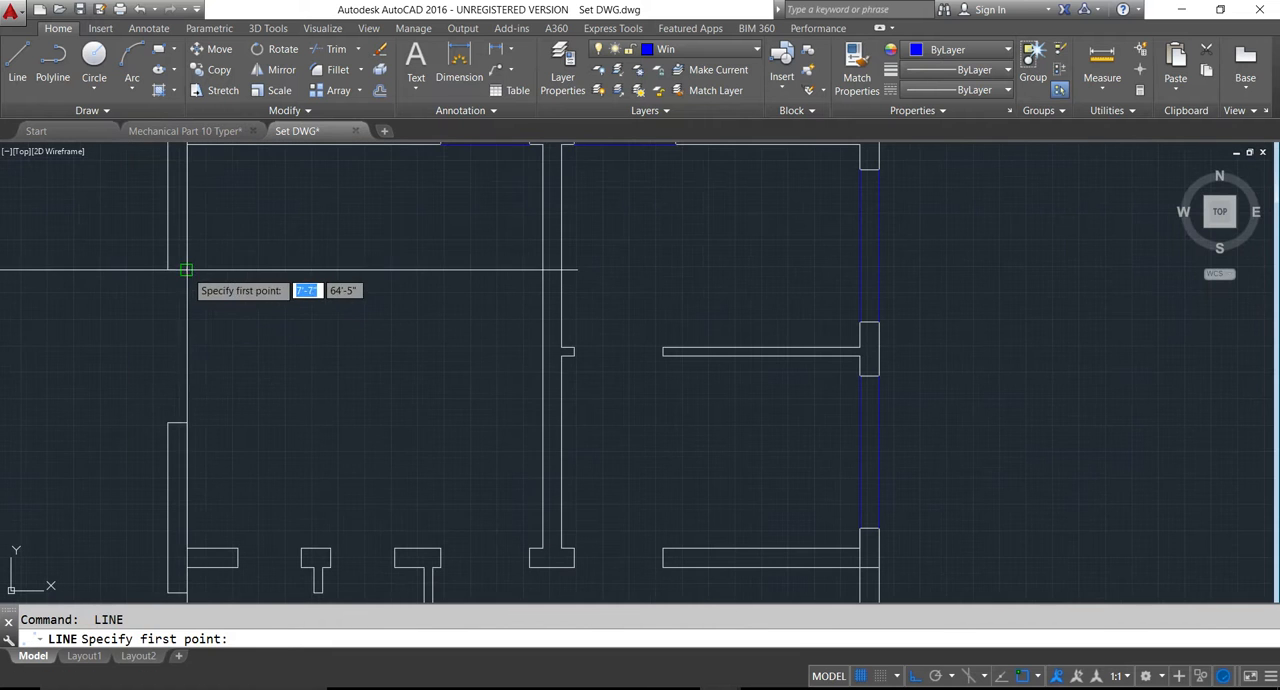
left_click(186, 270)
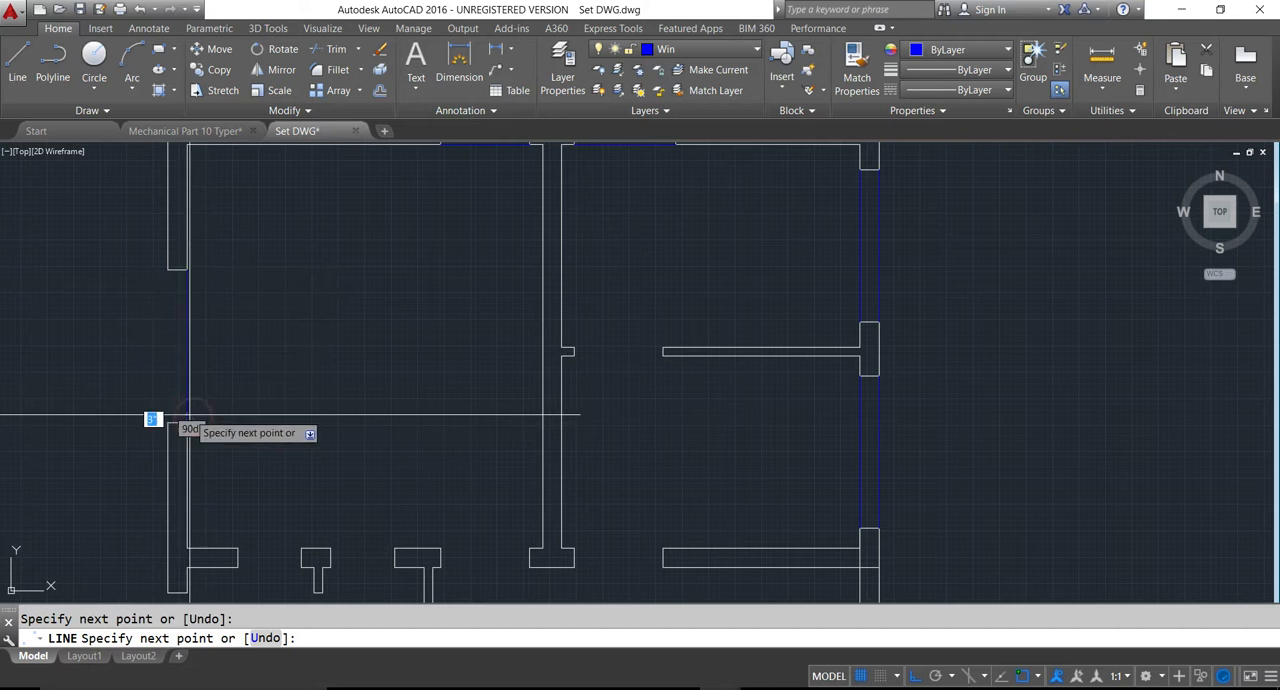
key("Return")
key("Return")
left_click(167, 270)
left_click(167, 424)
key("Return")
- Draw inner and outer window lines across the lower bedroom's opening in the left exterior wall
scroll(163, 410, "down", 4)
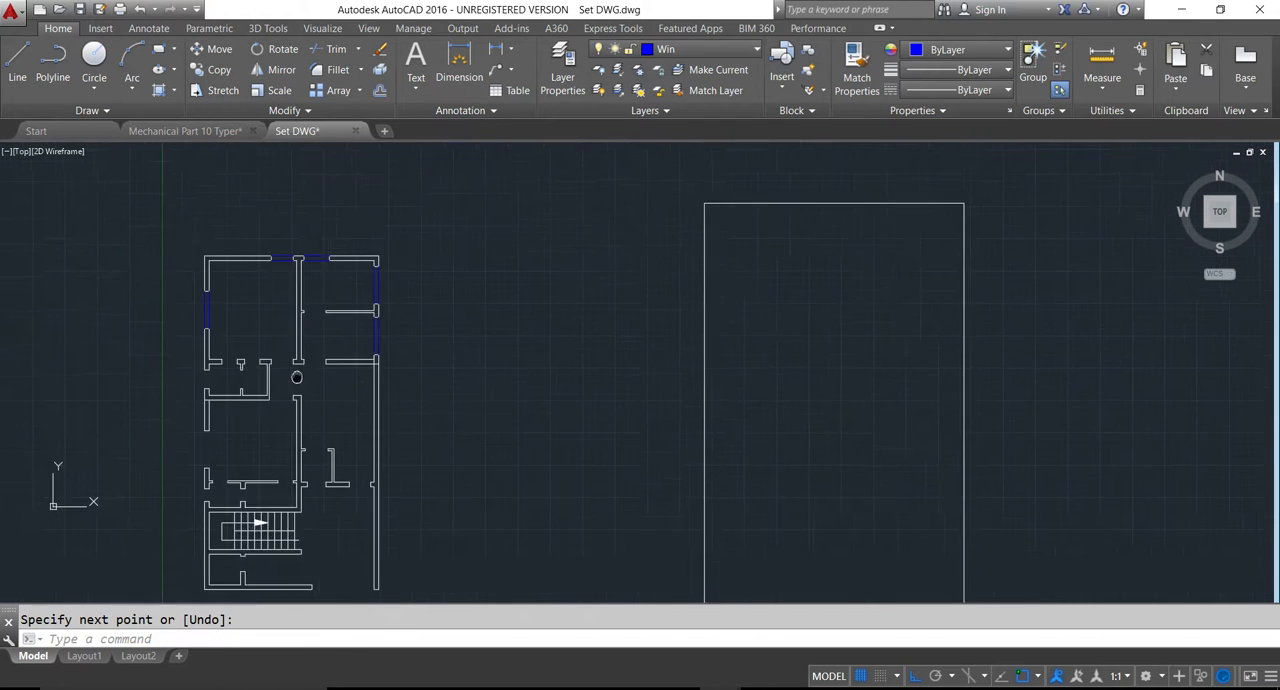
scroll(191, 495, "up", 4)
type("l")
key("Return")
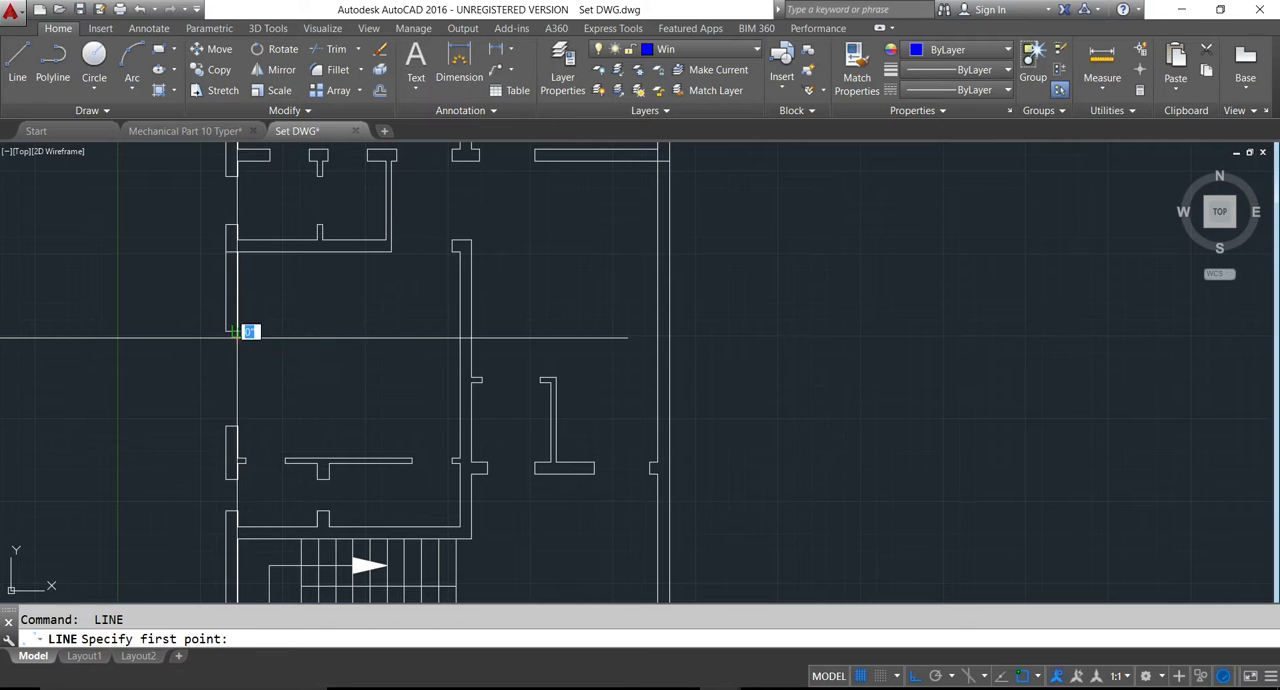
left_click(237, 331)
left_click(237, 427)
key("Return")
key("Return")
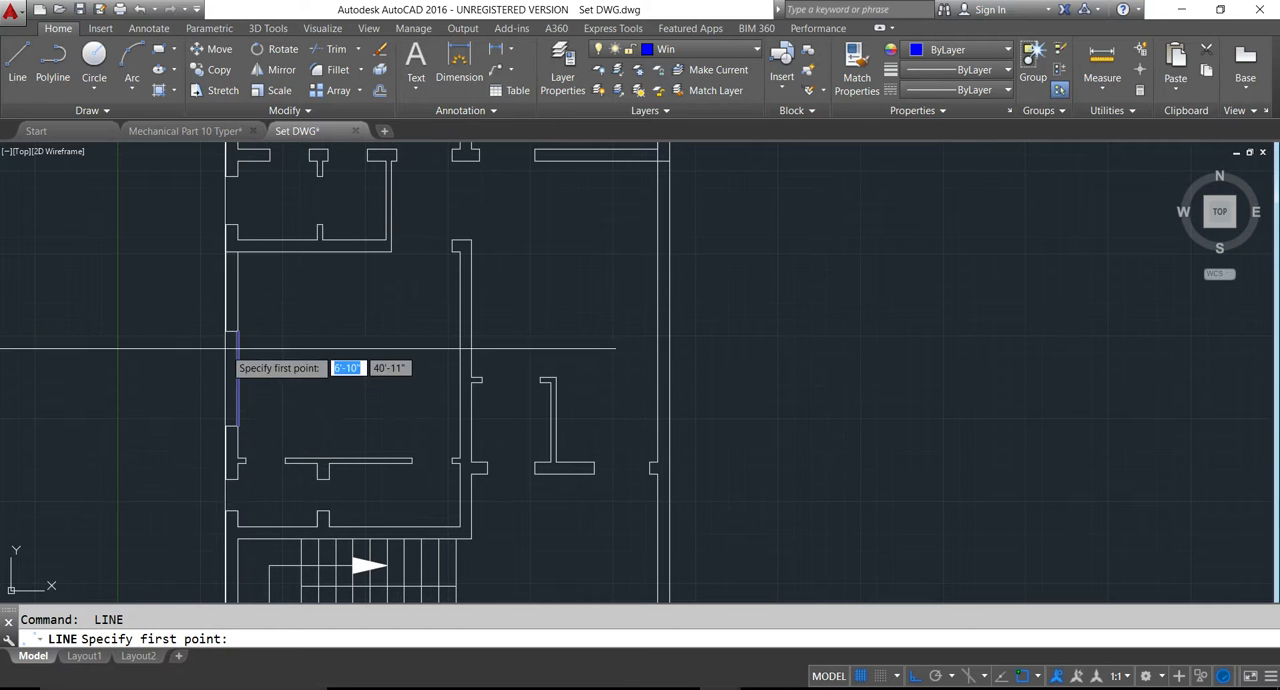
left_click(226, 331)
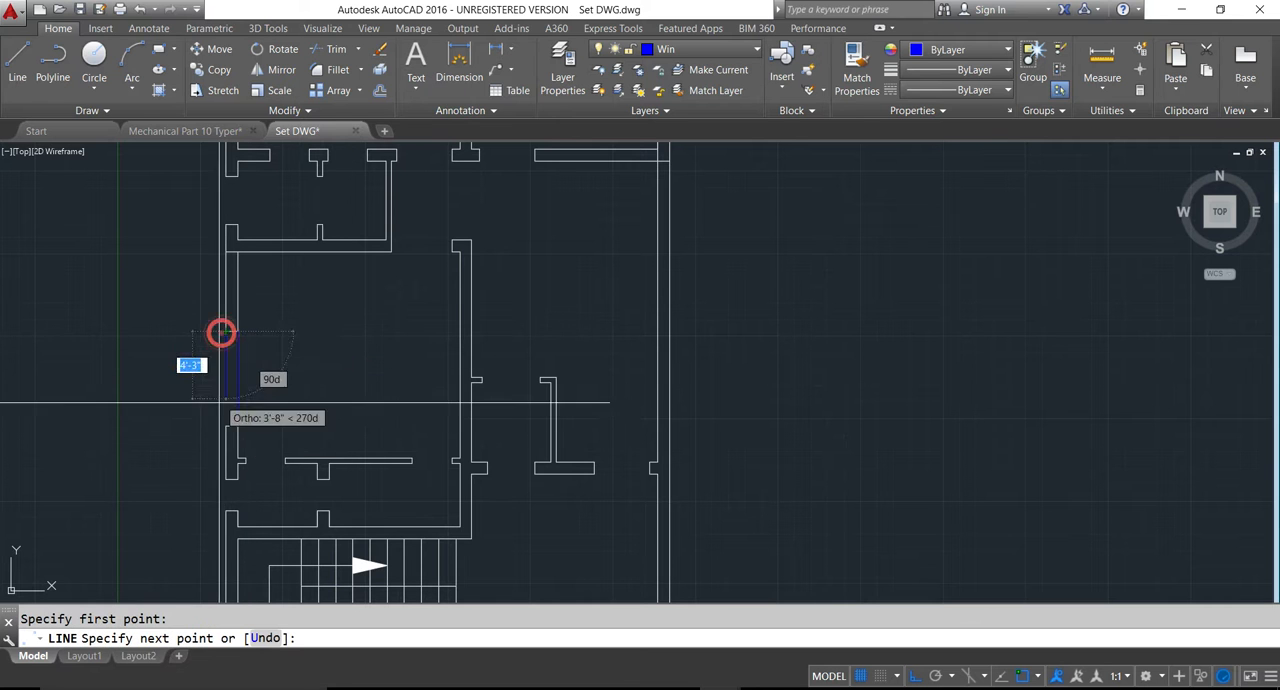
left_click(226, 425)
key("Return")
- Draw two window lines across the Pray room's opening in the wall facing the parking area
scroll(407, 470, "up", 3)
key("Return")
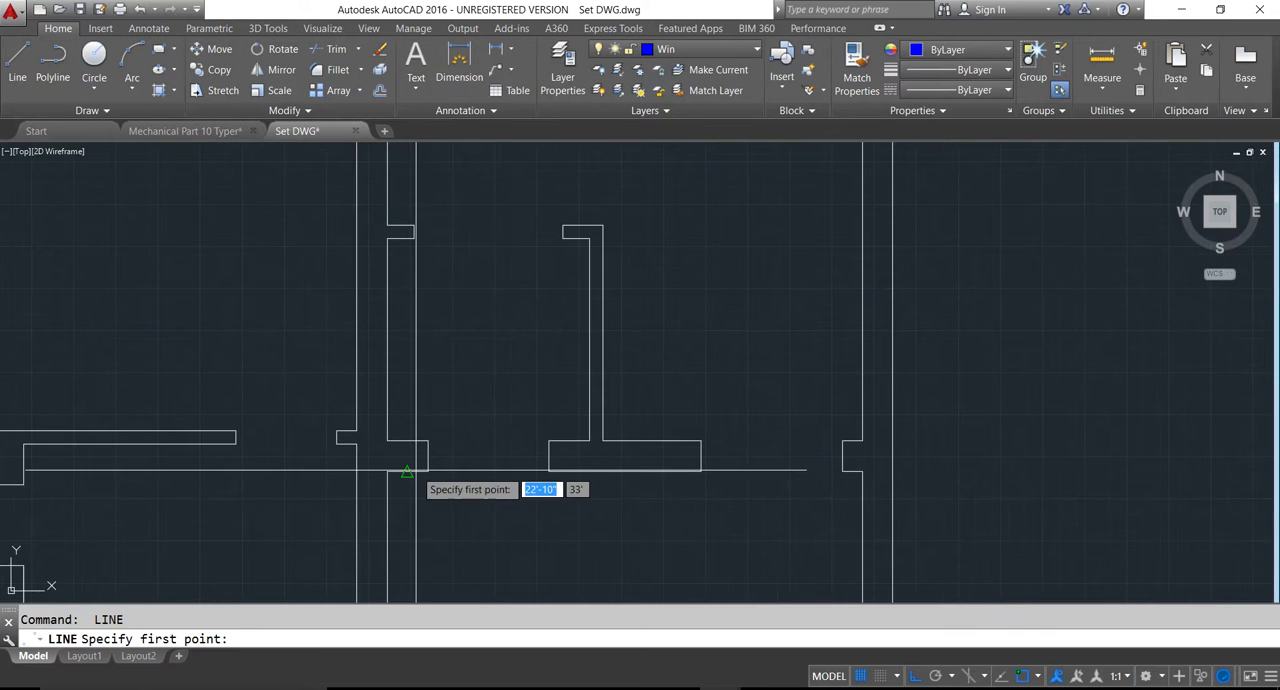
left_click(426, 470)
left_click(548, 470)
key("Return")
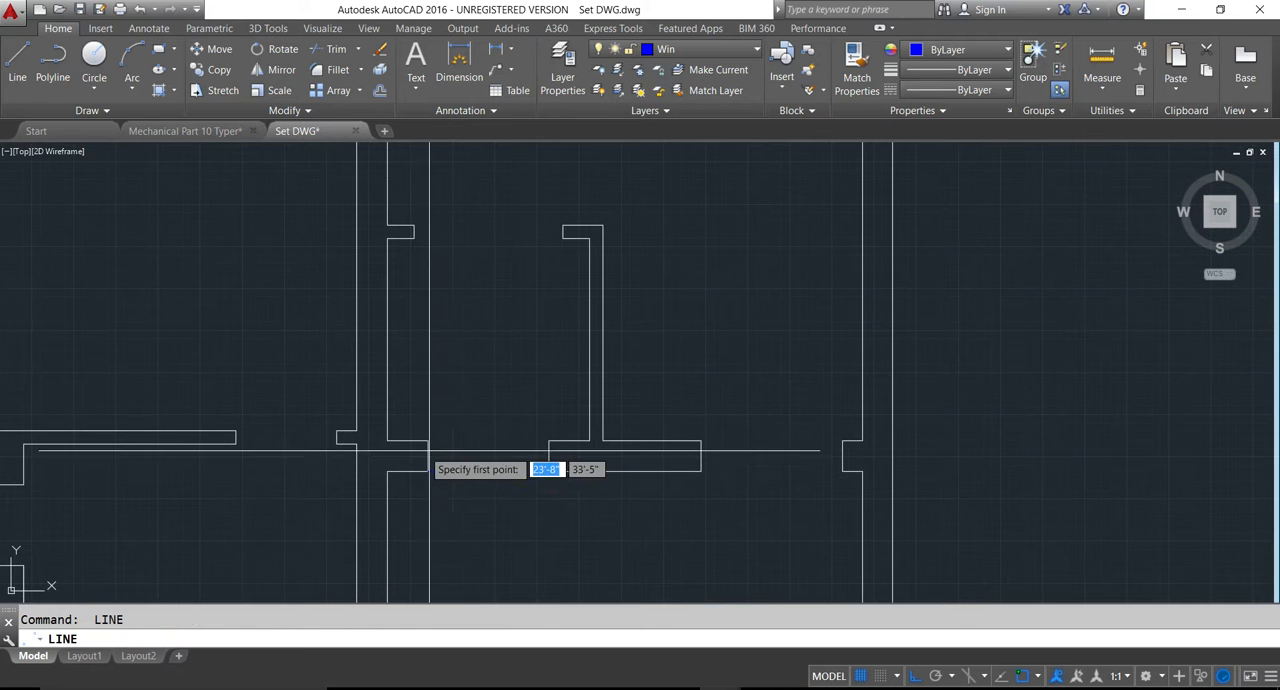
left_click(428, 440)
left_click(548, 441)
key("Return")
scroll(350, 460, "down", 5)
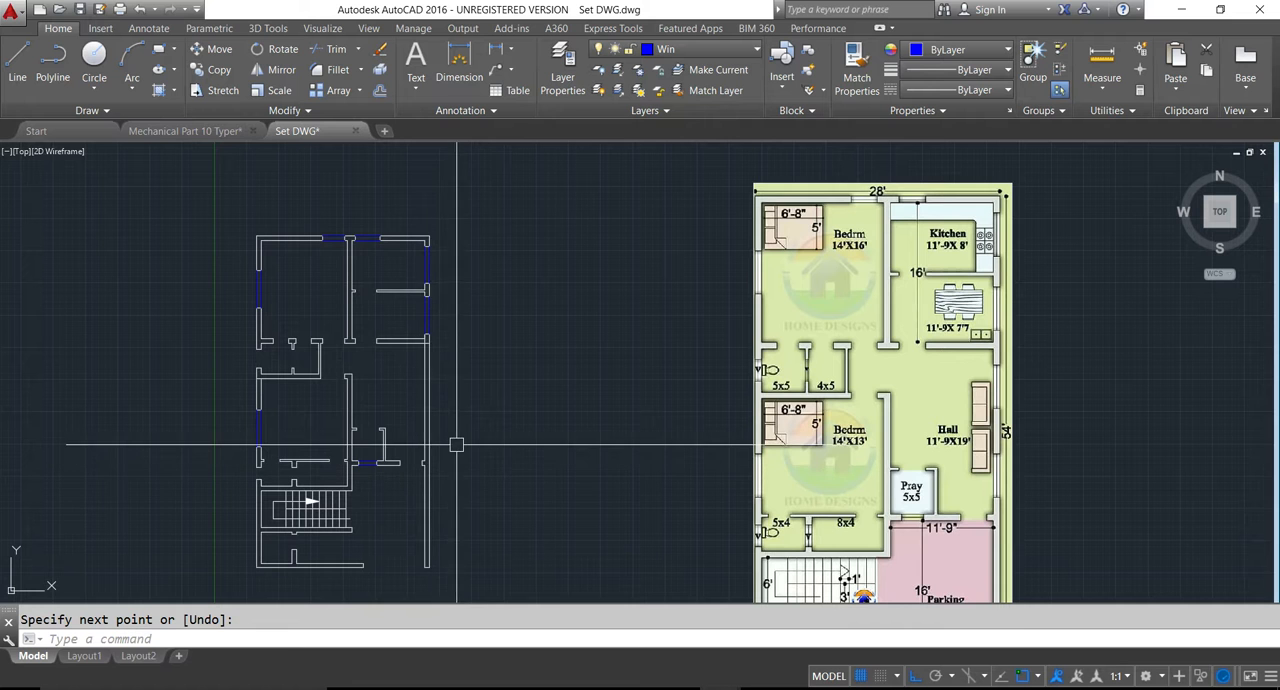
scroll(462, 470, "down", 2)
middle_click_drag(466, 487, 480, 444)
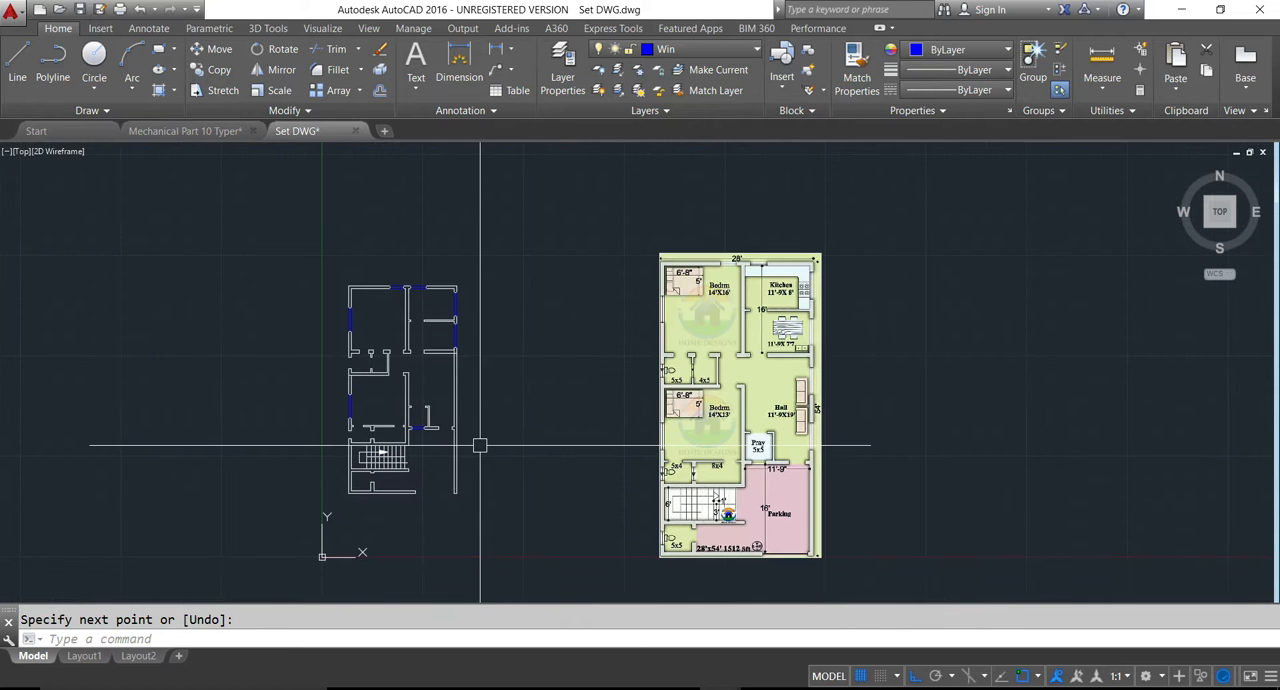
scroll(423, 477, "up", 2)
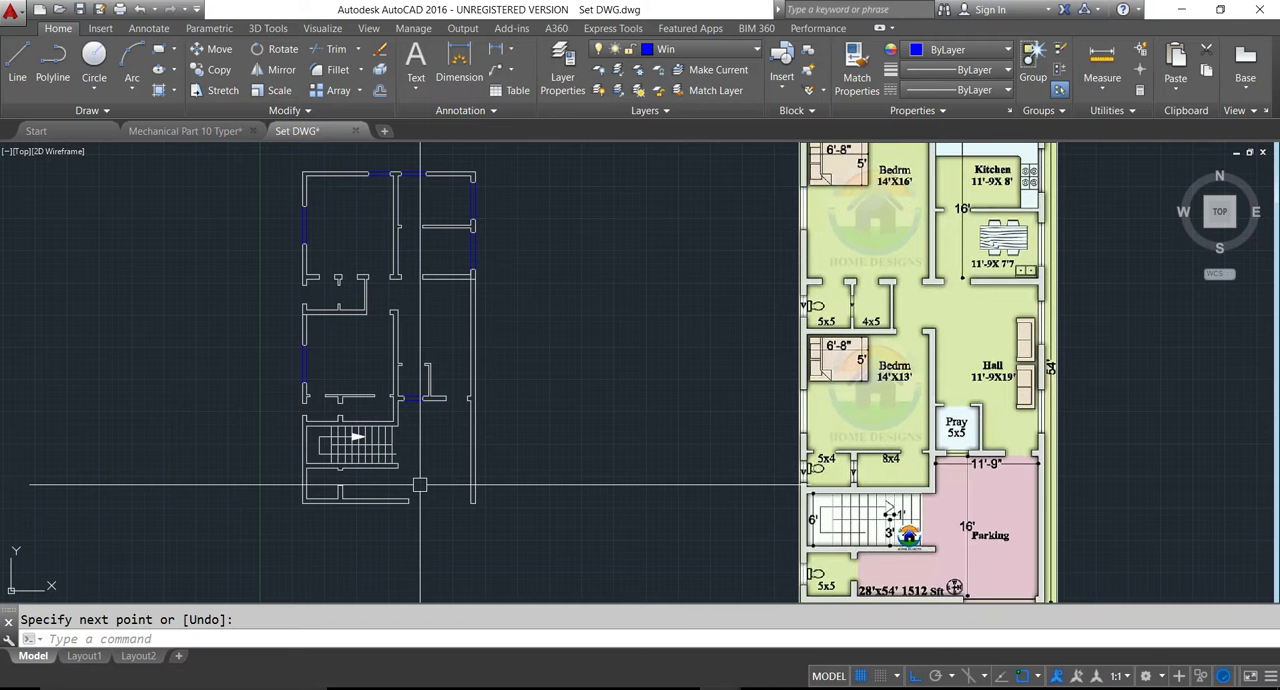
key("Escape")
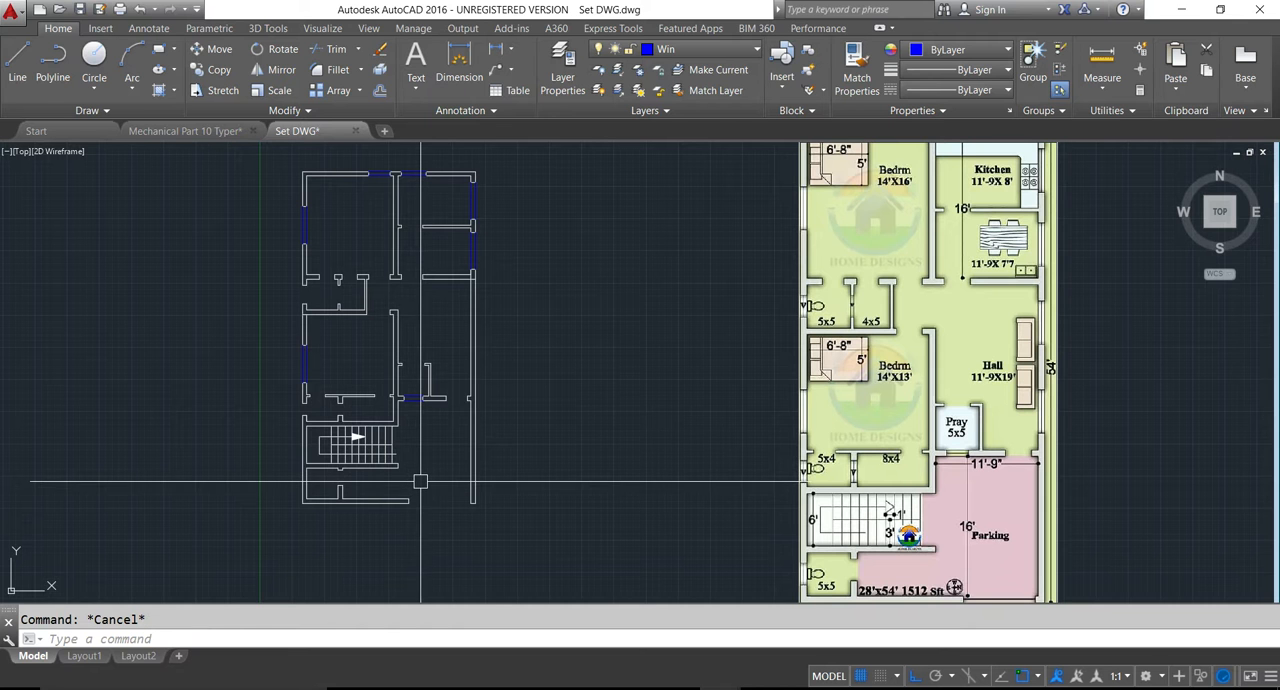
scroll(495, 319, "up", 2)
scroll(495, 319, "down", 2)
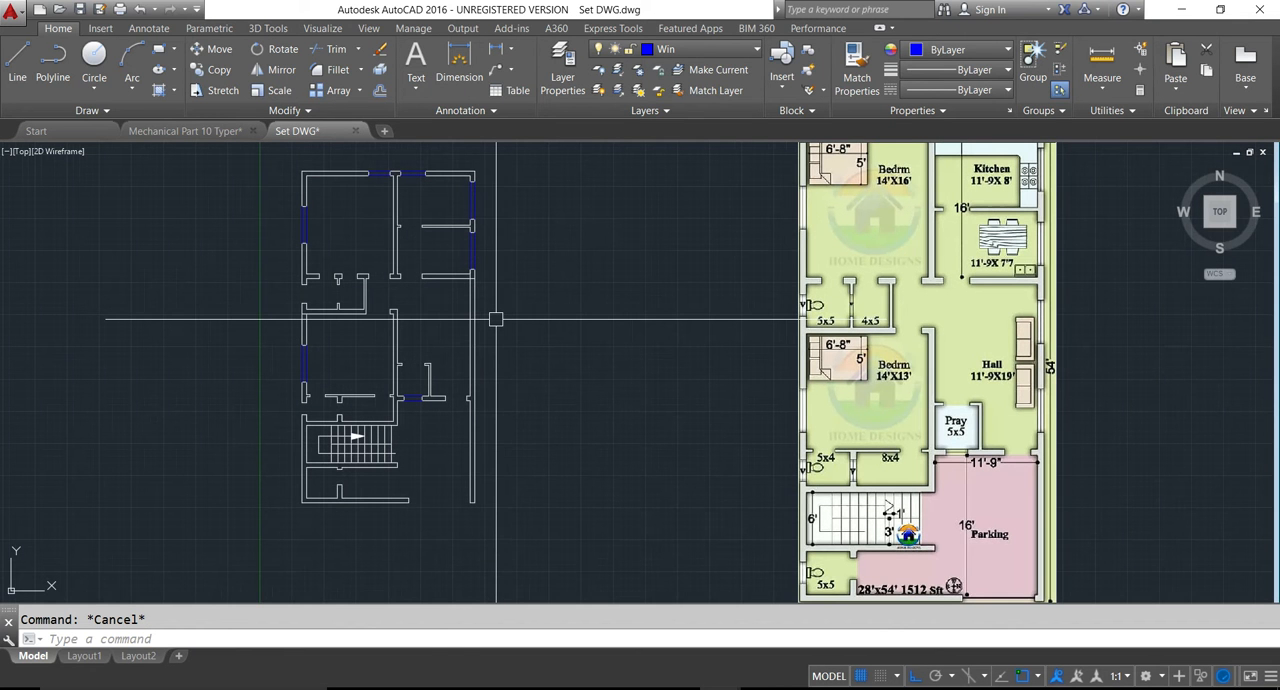
- Offset the dining wall's lower line down and the wall stub's top edge beside the hall entrance up, each by 2'
type("o")
key("Return")
type("2")
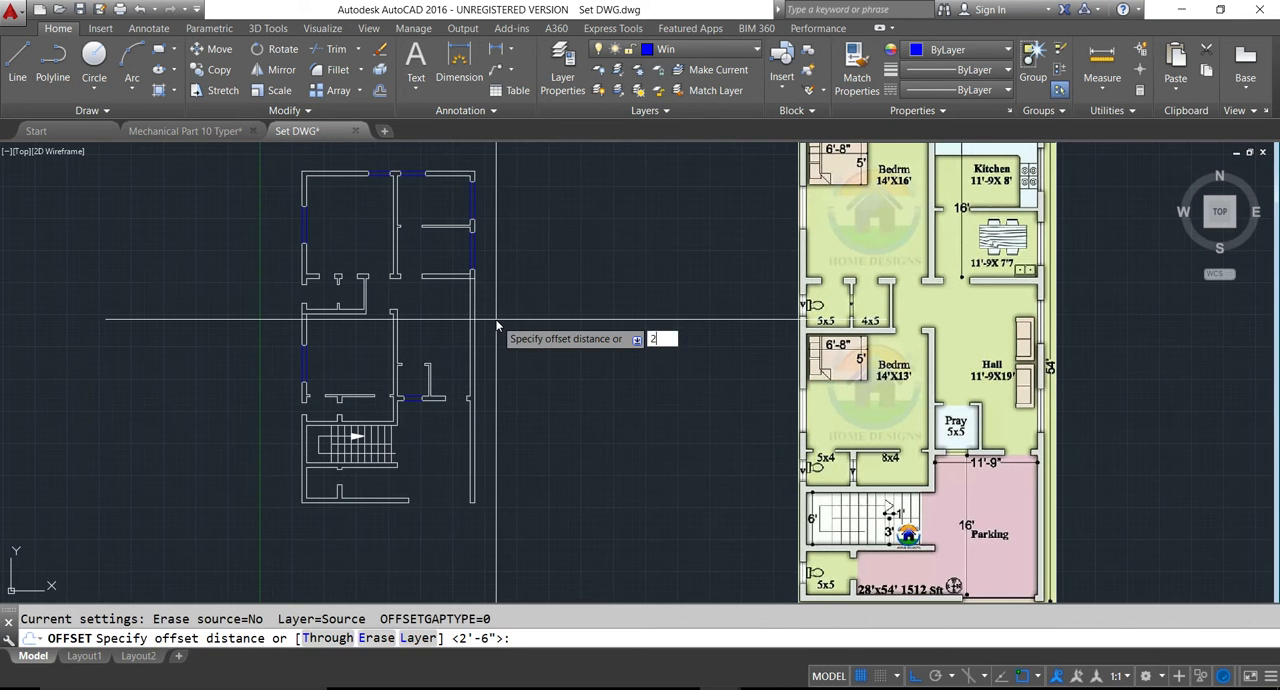
key("Return")
scroll(495, 319, "up", 3)
left_click(429, 261)
left_click(429, 276)
scroll(468, 582, "up", 3)
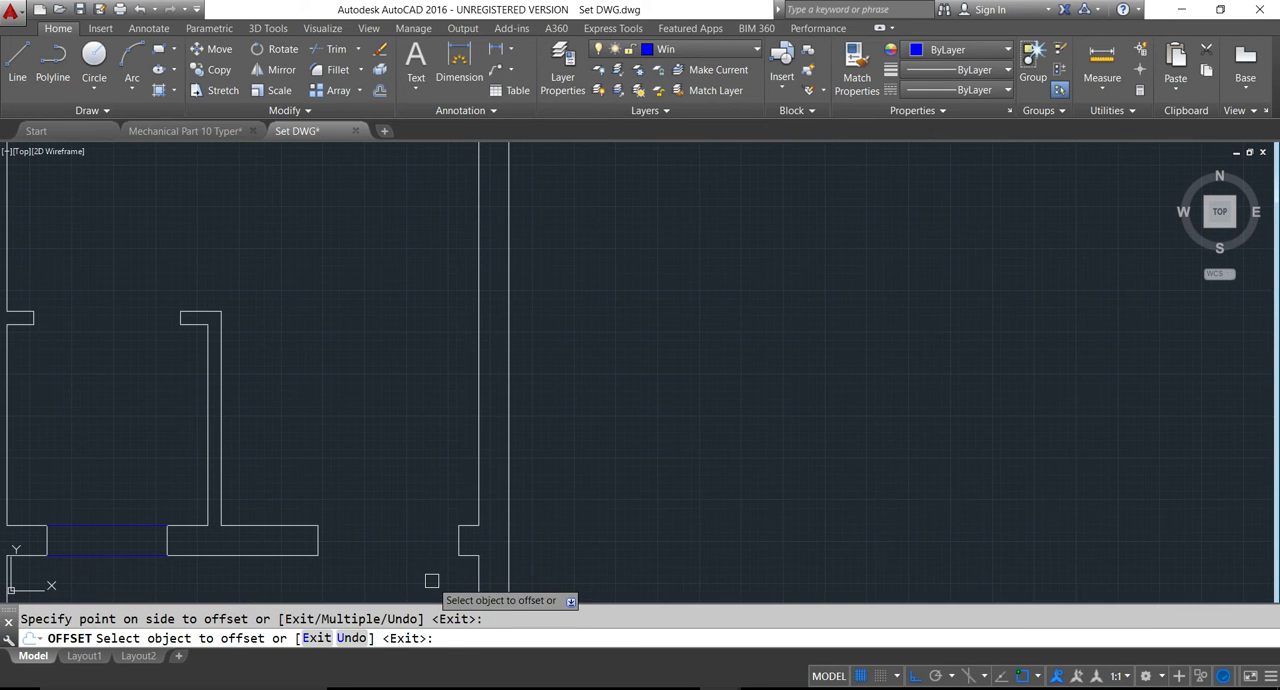
scroll(462, 536, "up", 2)
left_click(461, 518)
left_click(466, 466)
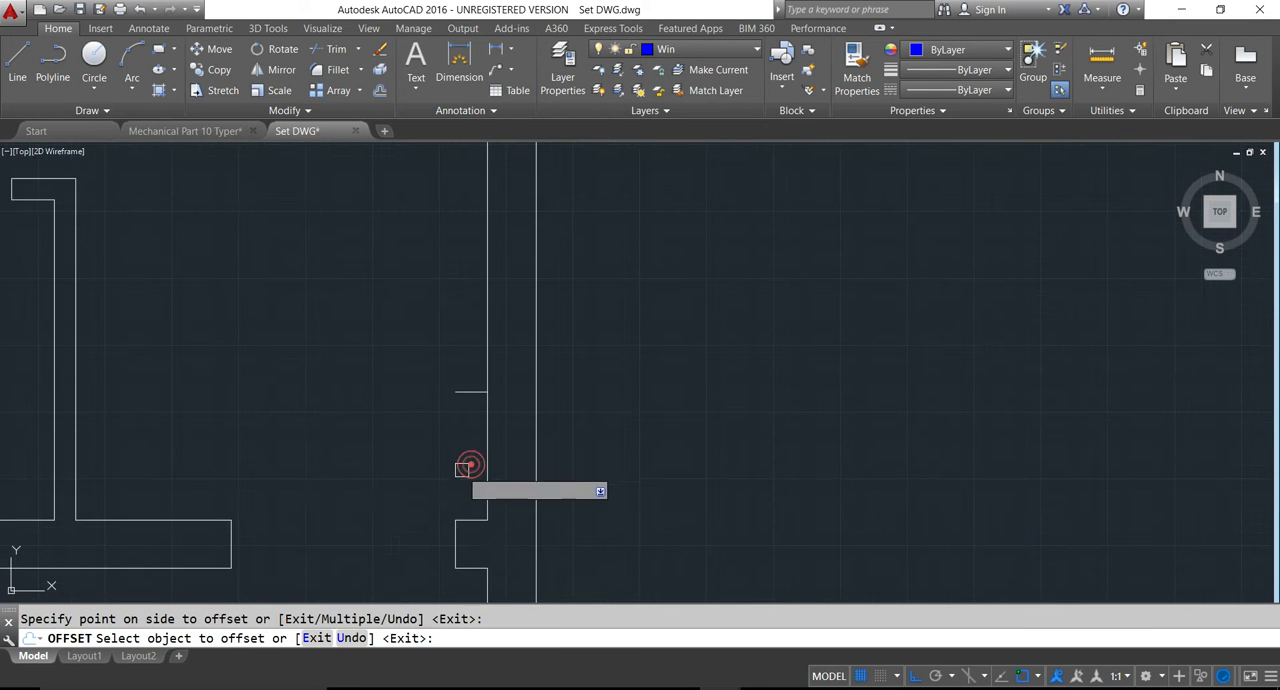
- Extend the short offset line above the hall entrance stub to the outer face of the right exterior wall
key("Escape")
type("ex")
key("Return")
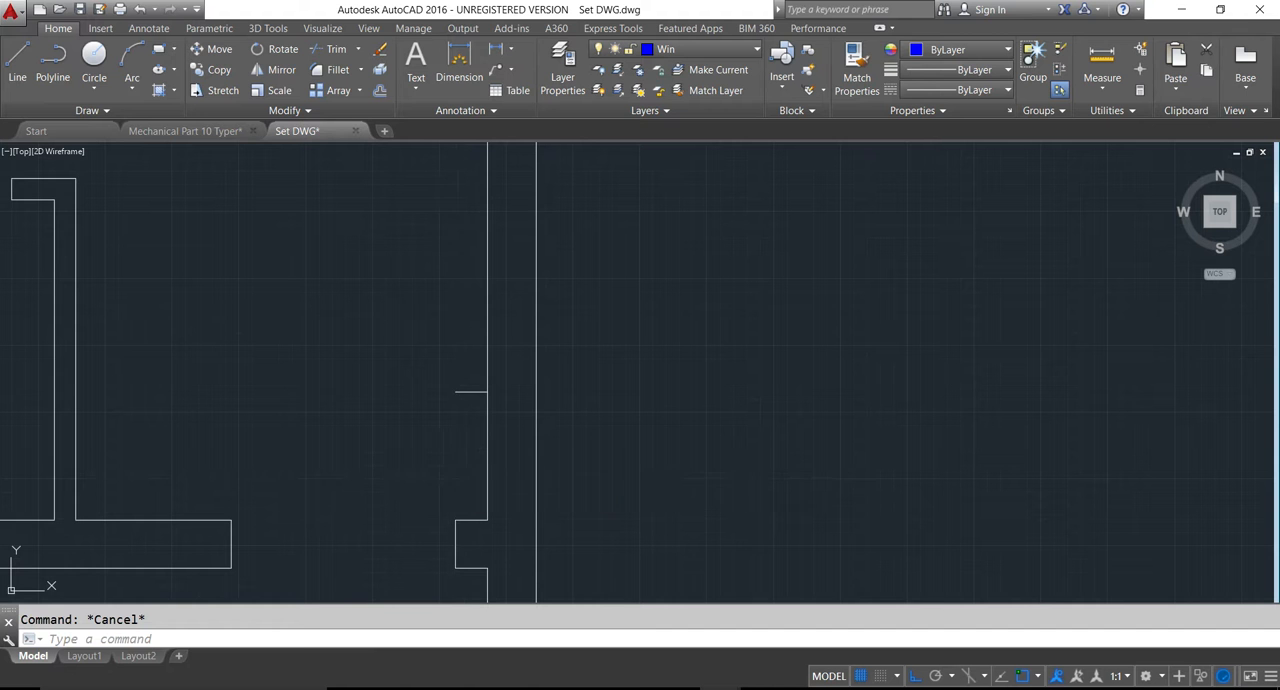
left_click(477, 392)
scroll(396, 456, "down", 5)
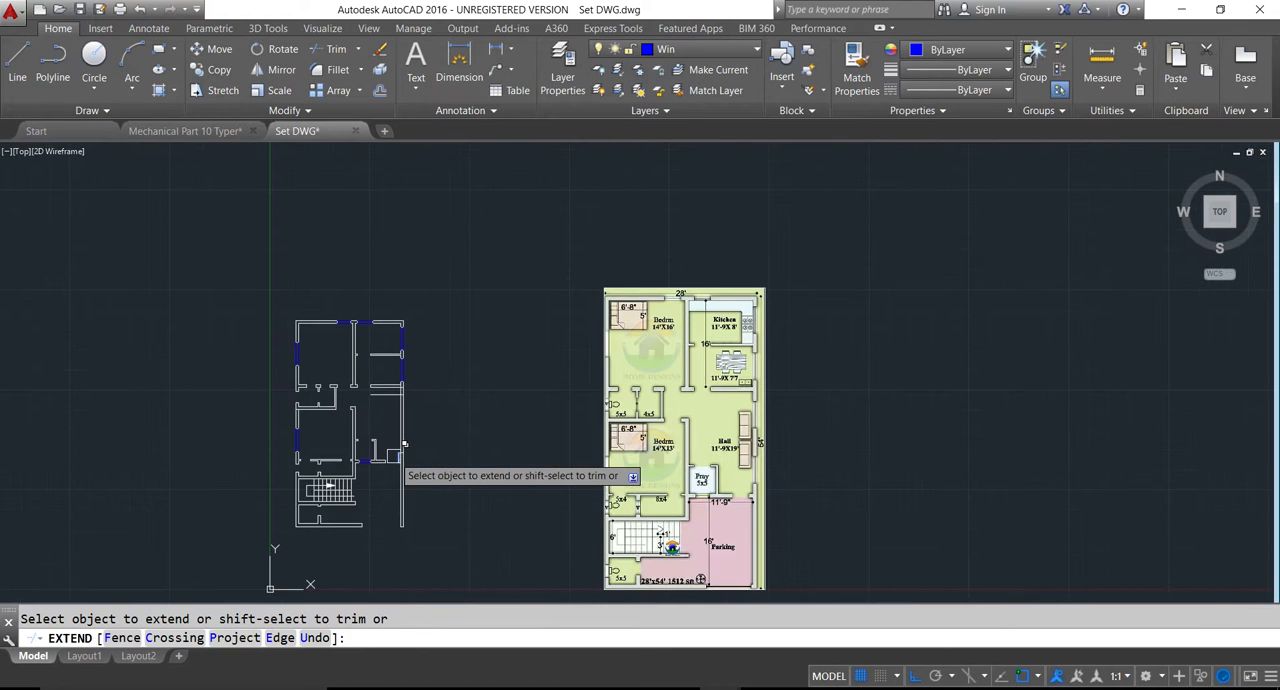
key("Escape")
- Offset the two window guide lines in the hall's right wall by 6', the upper one downward and the lower one upward
scroll(404, 443, "up", 5)
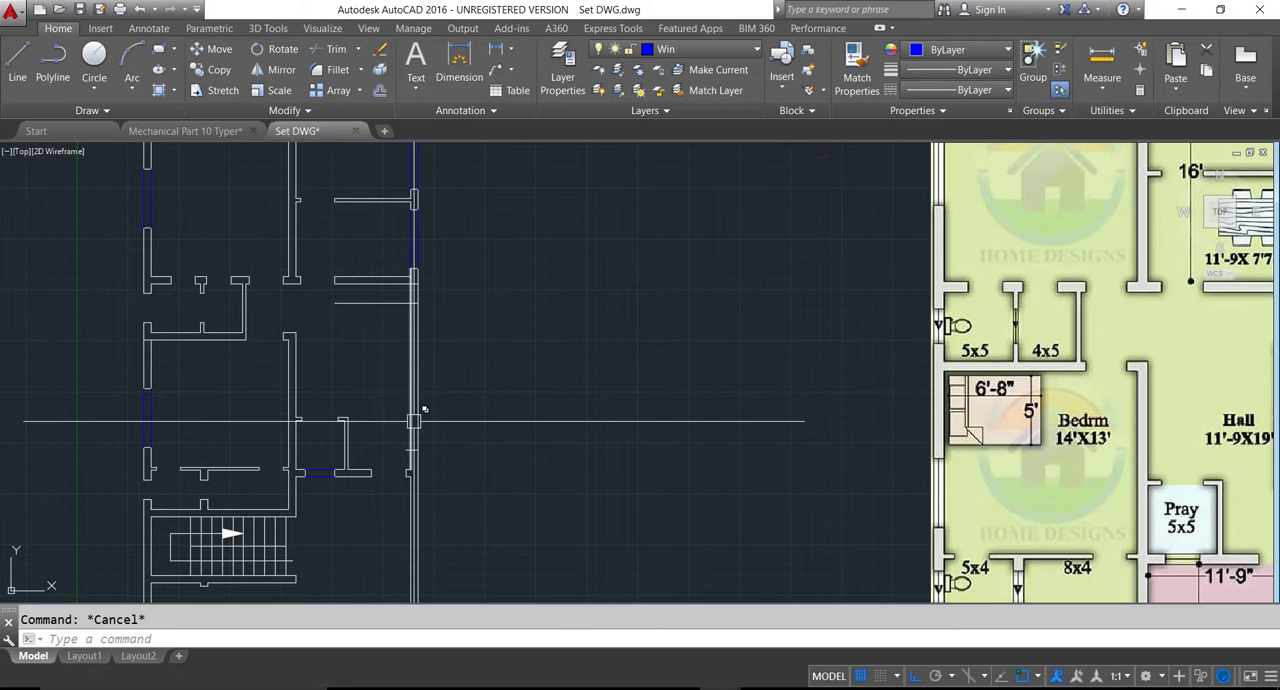
type("o")
key("Return")
type("6")
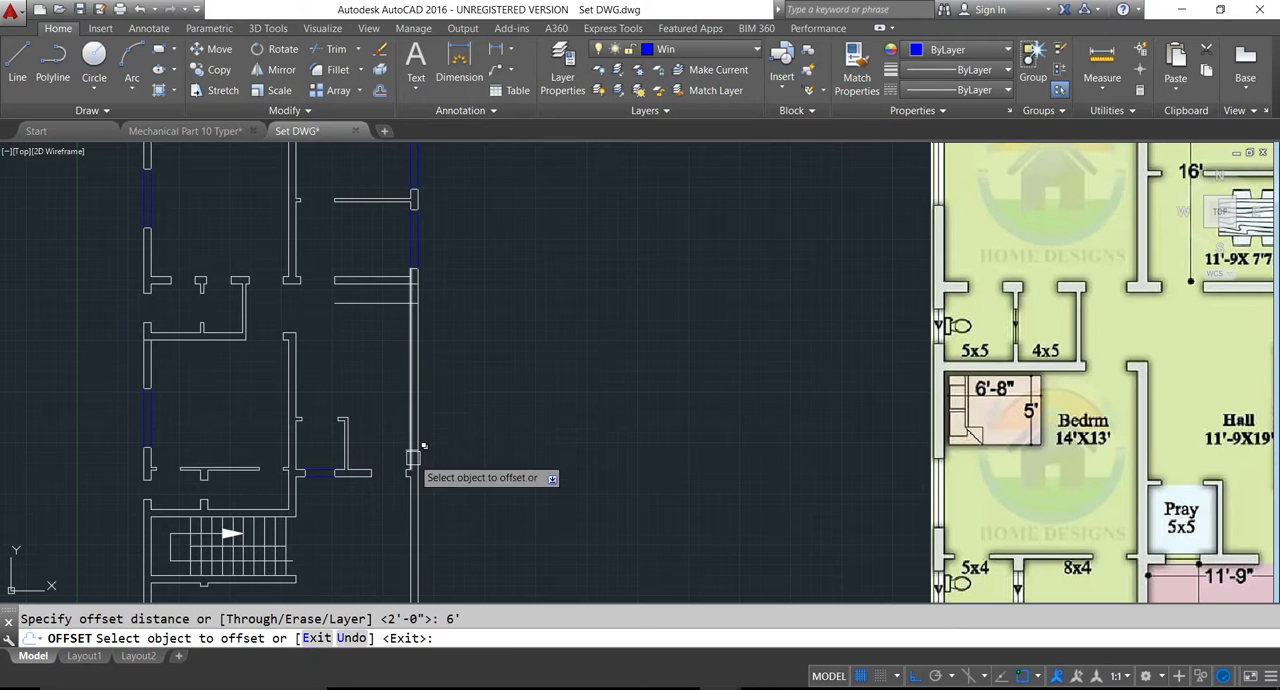
scroll(413, 421, "up", 2)
left_click(398, 421)
scroll(398, 410, "down", 2)
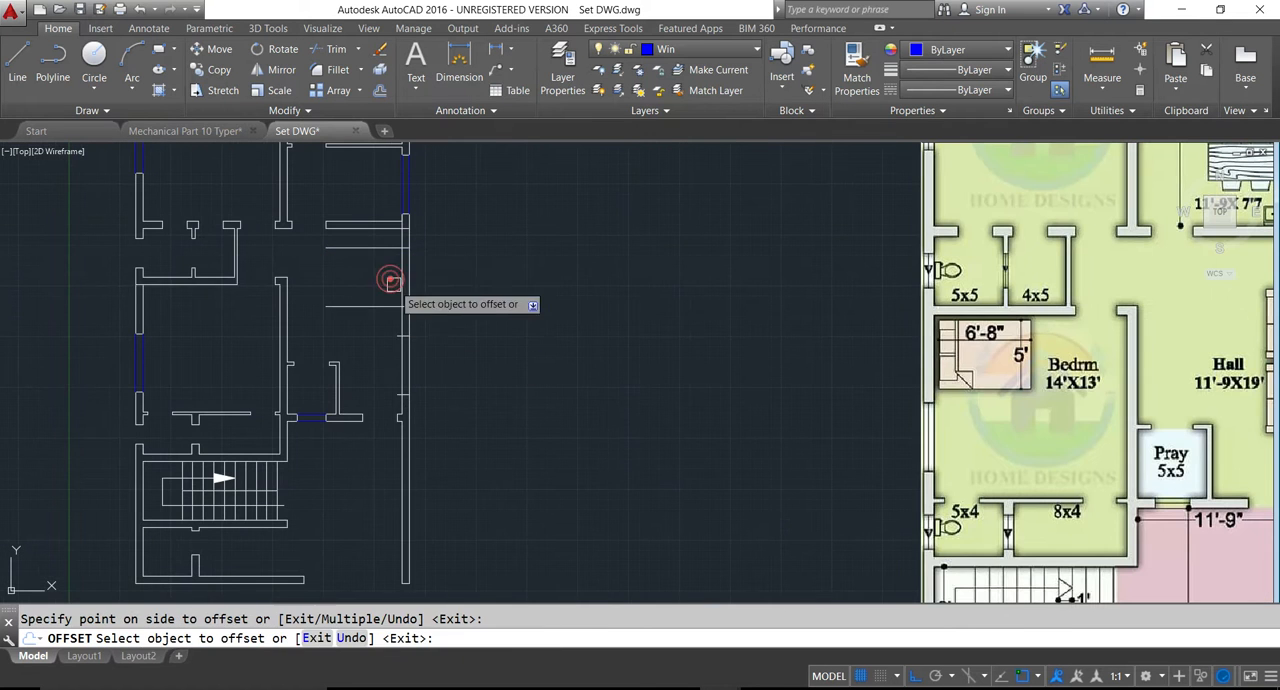
- Trim the wall and guide lines to leave two window openings in the hall's right exterior wall
key("Escape")
type("tr")
key("Return")
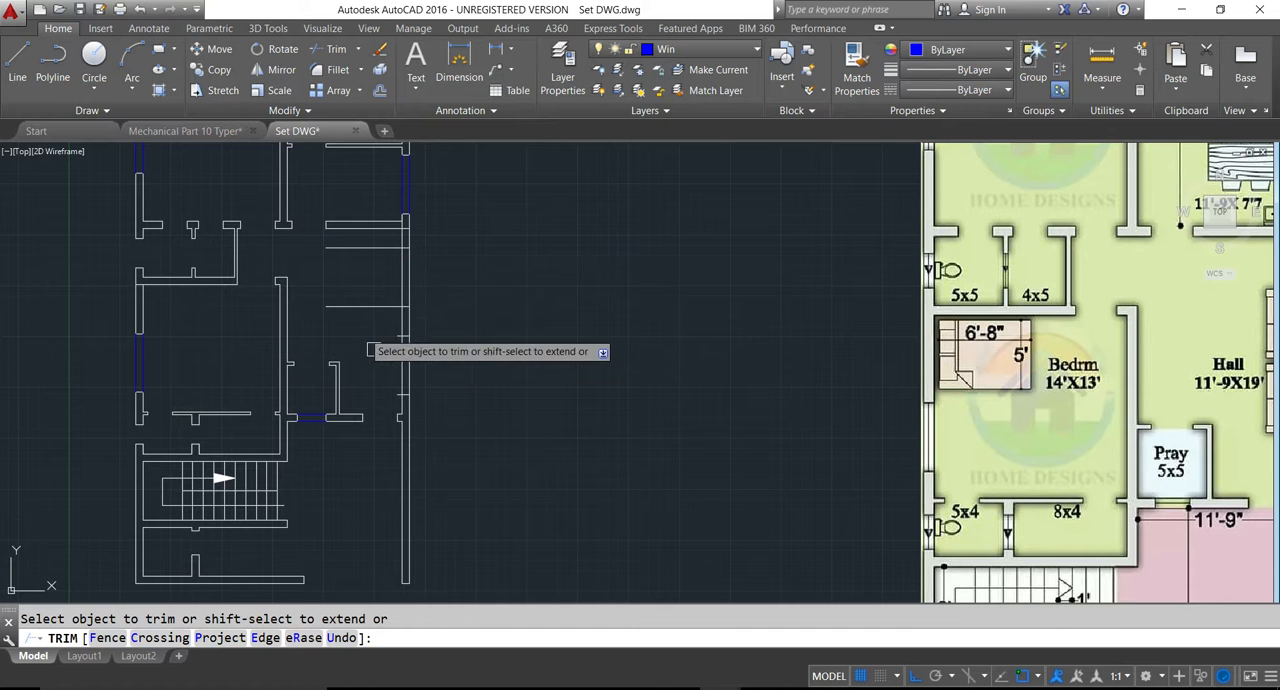
left_click(384, 268)
left_click(431, 280)
left_click(381, 352)
left_click(429, 374)
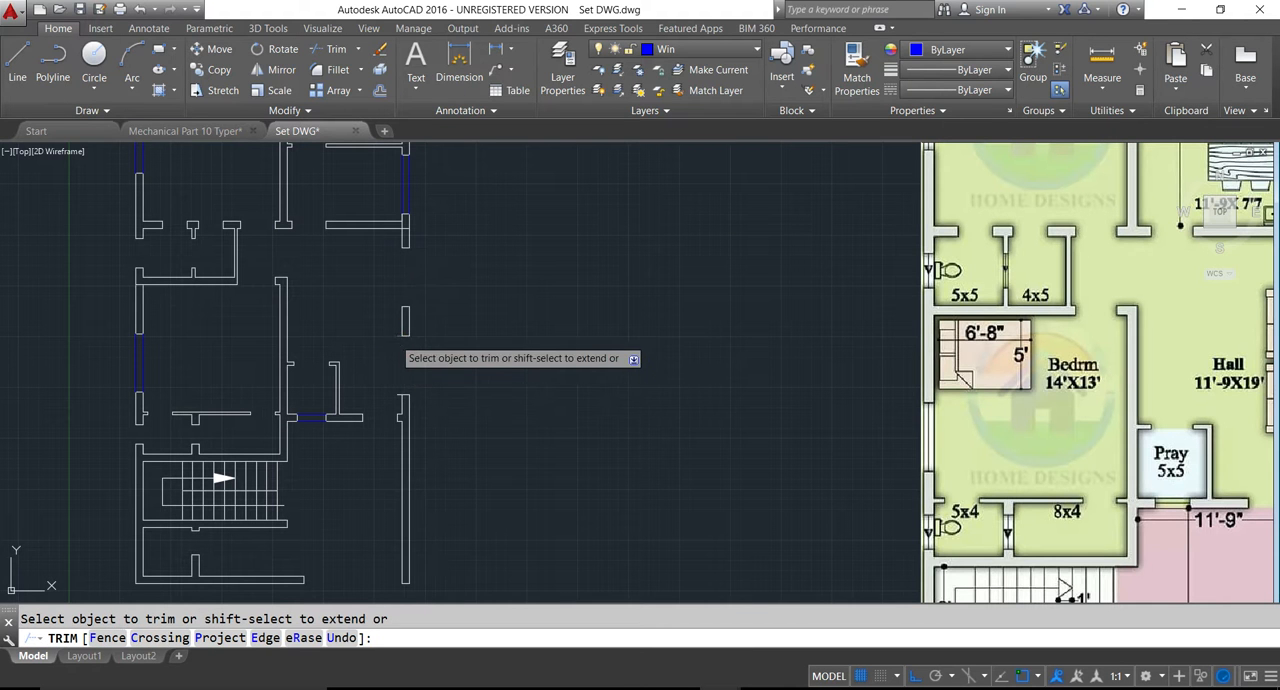
left_click(394, 338)
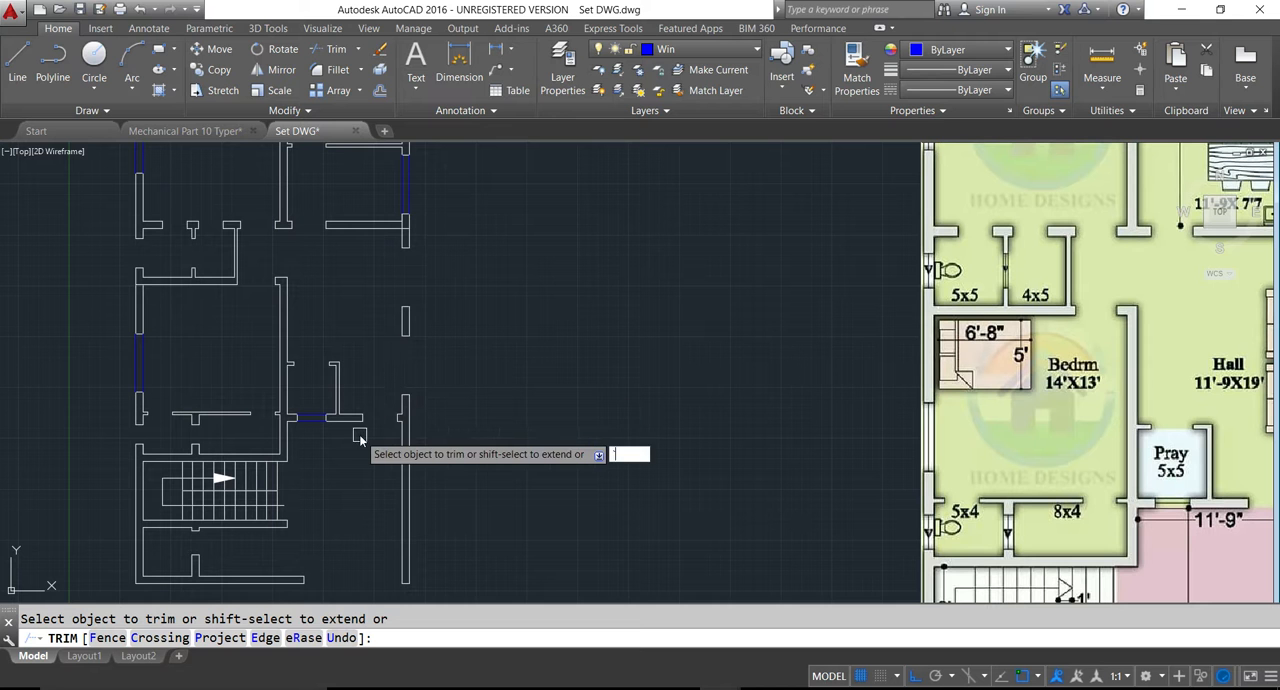
- Draw outer and inner window lines across the upper opening in the hall's right exterior wall
key("Escape")
type("l")
key("Return")
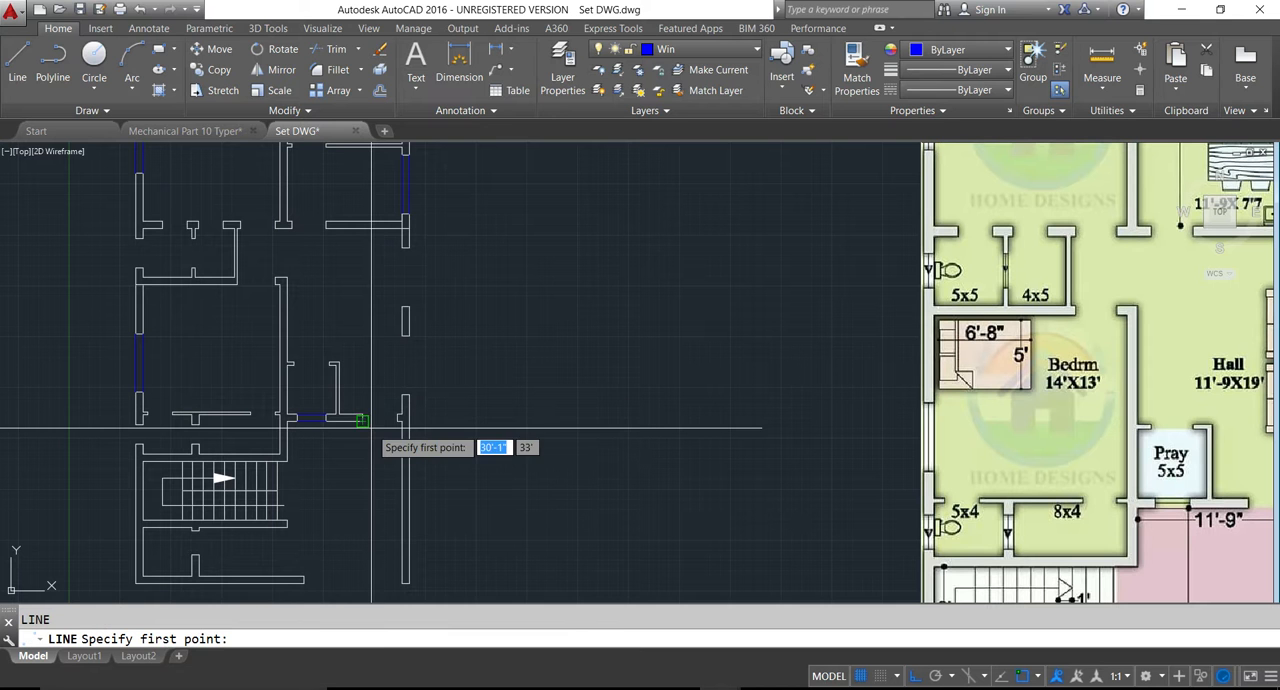
scroll(400, 270, "up", 4)
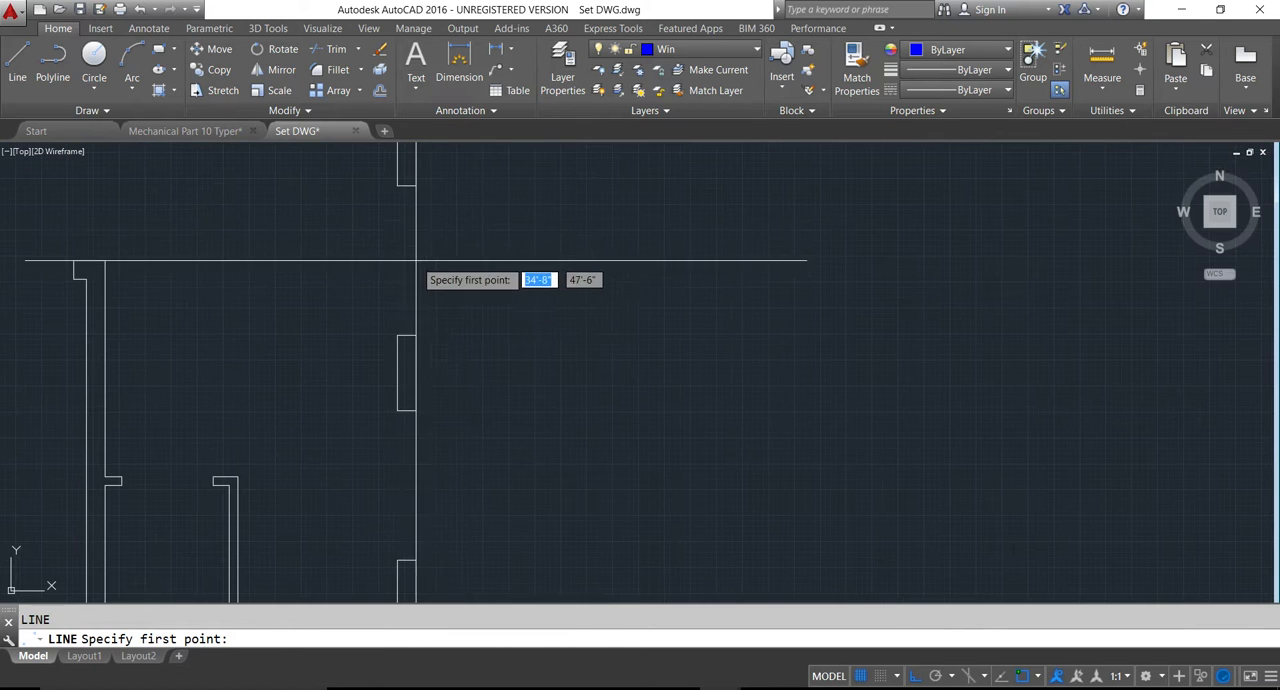
left_click(419, 186)
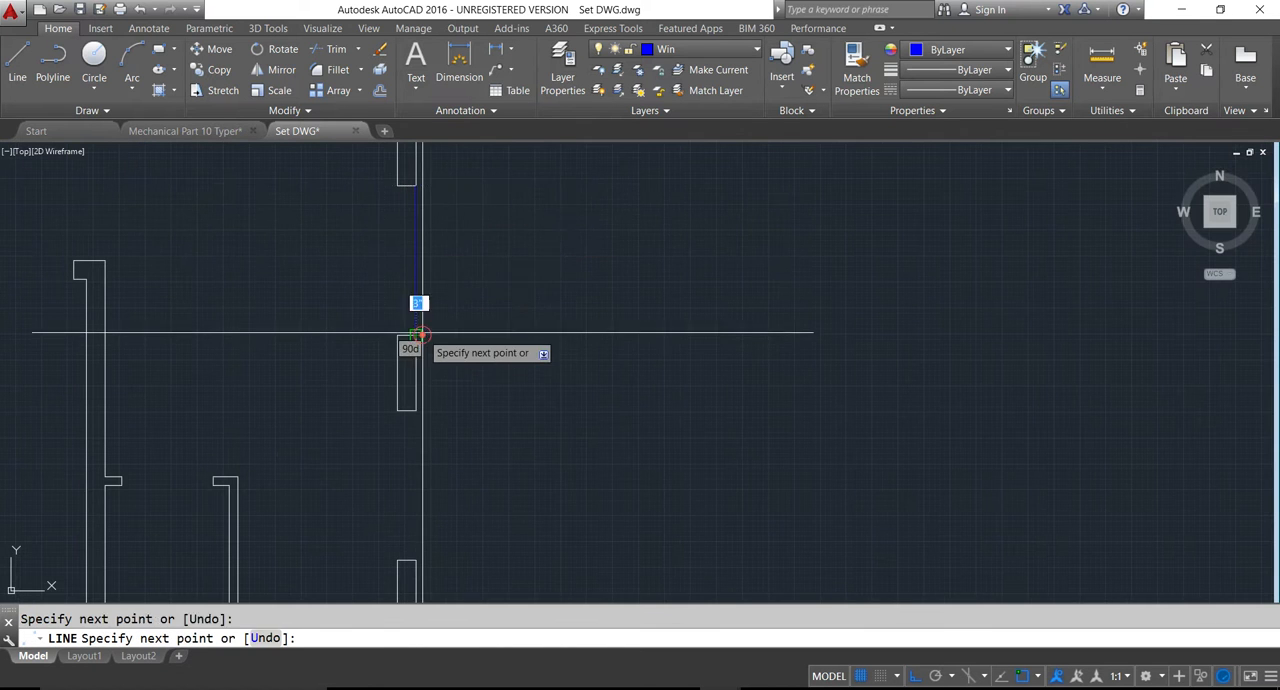
key("Escape")
key("Return")
left_click(416, 186)
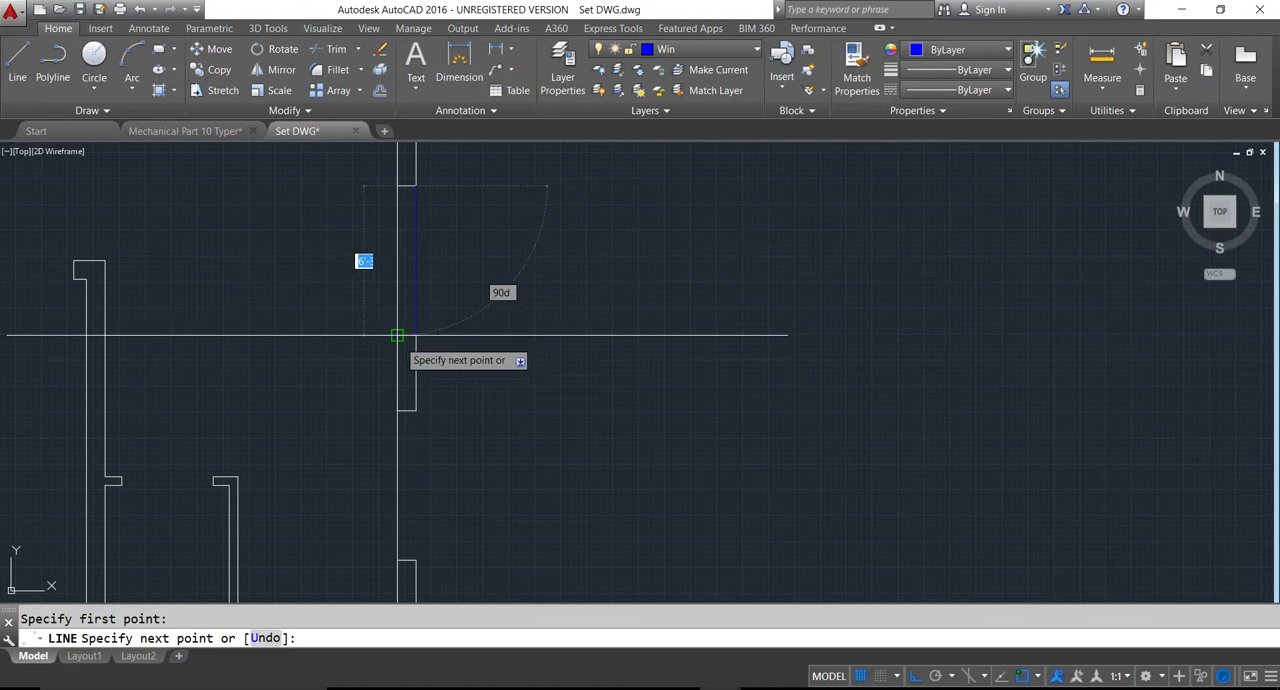
key("Return")
scroll(427, 346, "down", 4)
- Draw outer and inner window lines across the lower opening in the hall's right exterior wall
key("Return")
scroll(430, 388, "up", 6)
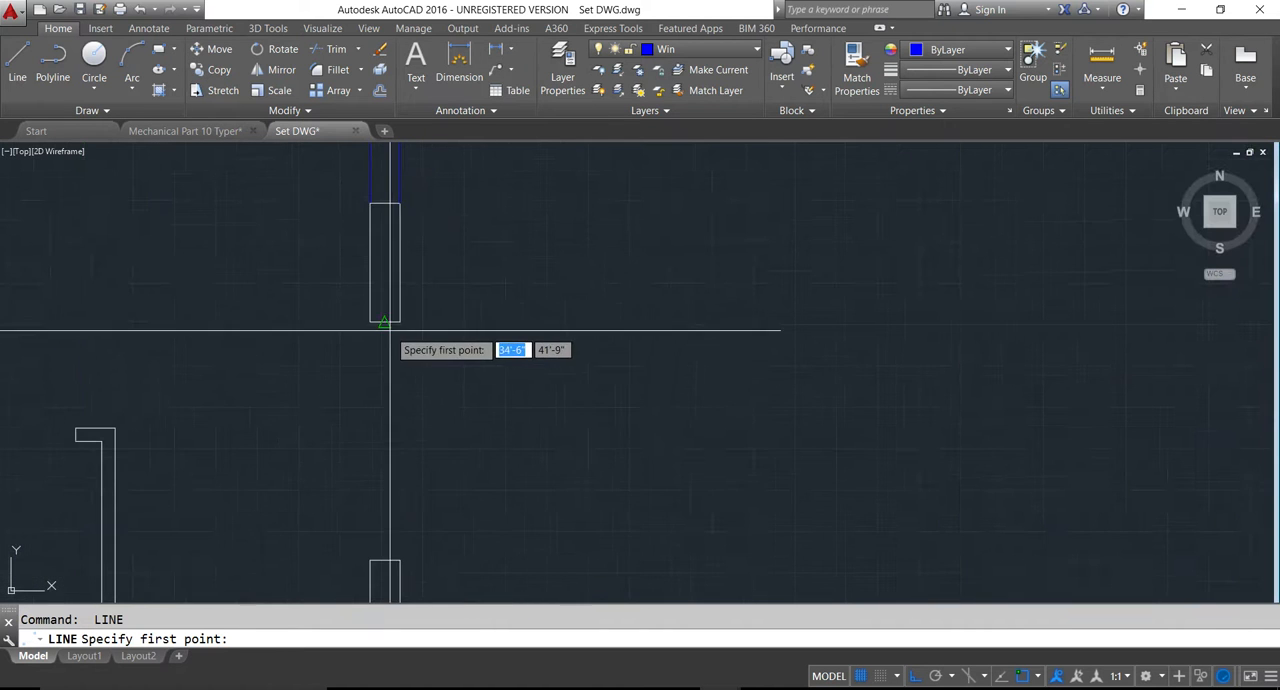
left_click(399, 322)
left_click(400, 543)
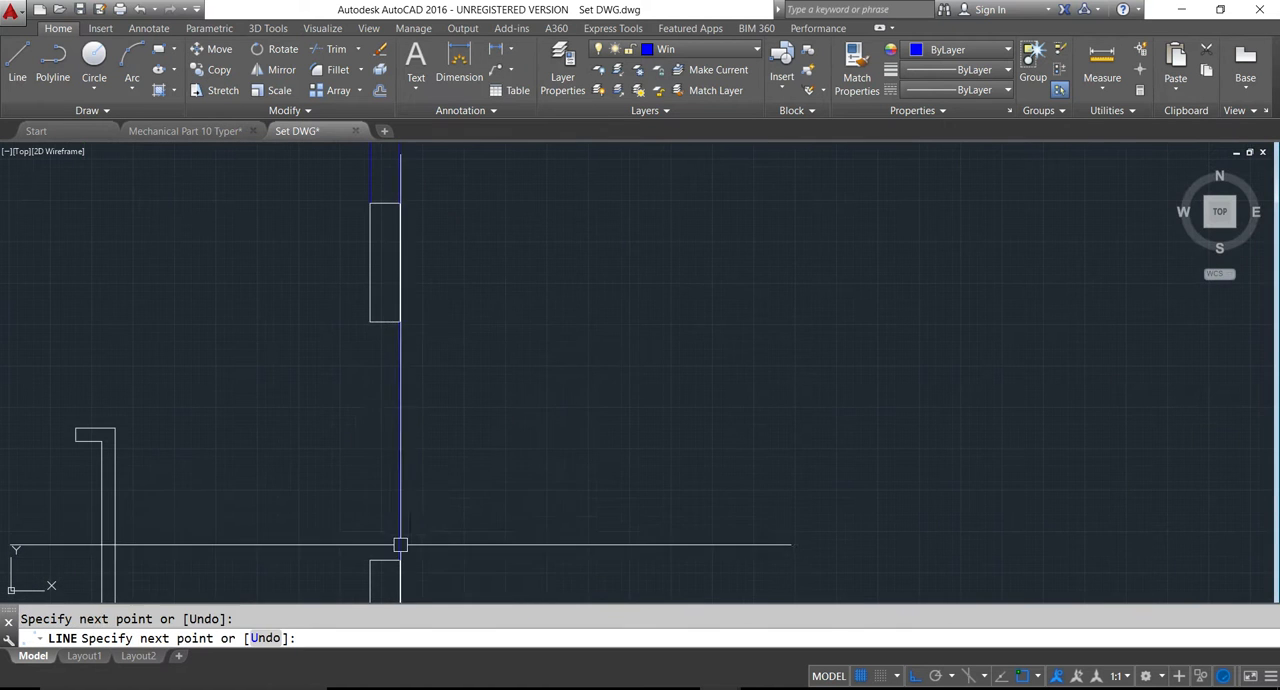
key("Return")
key("Return")
left_click(388, 320)
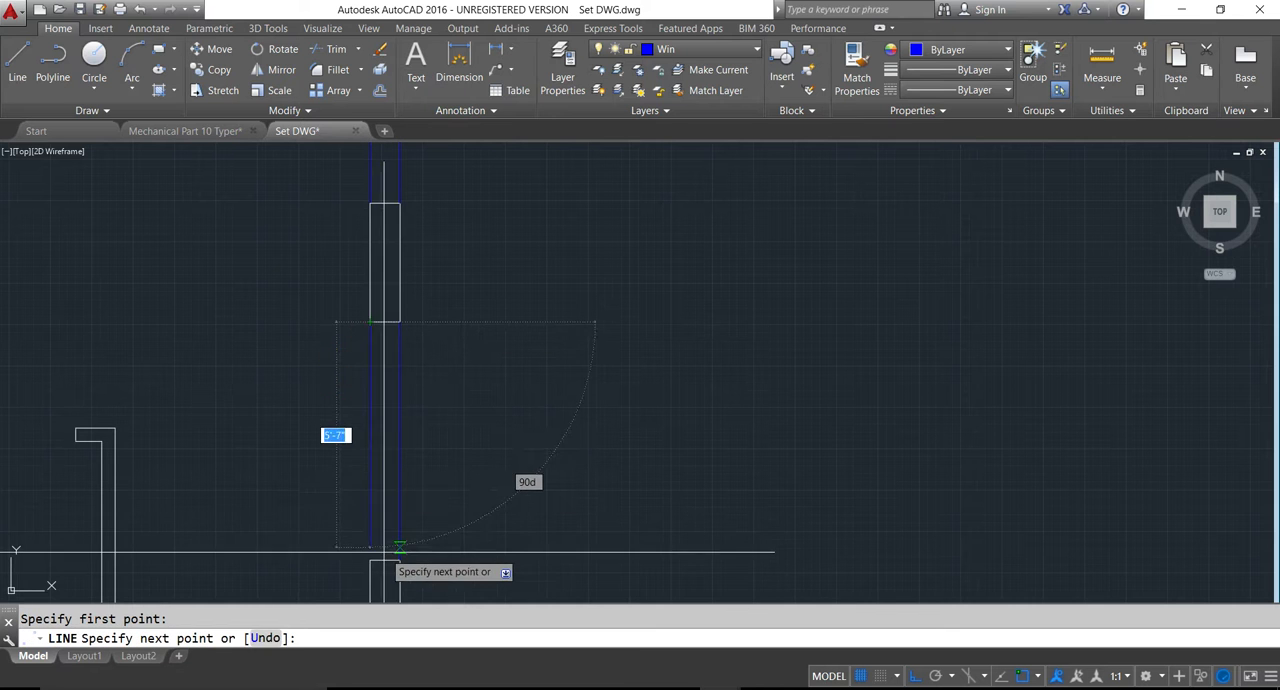
left_click(372, 550)
scroll(372, 390, "down", 3)
key("Return")
middle_click_drag(334, 451, 497, 426)
scroll(497, 434, "down", 3)
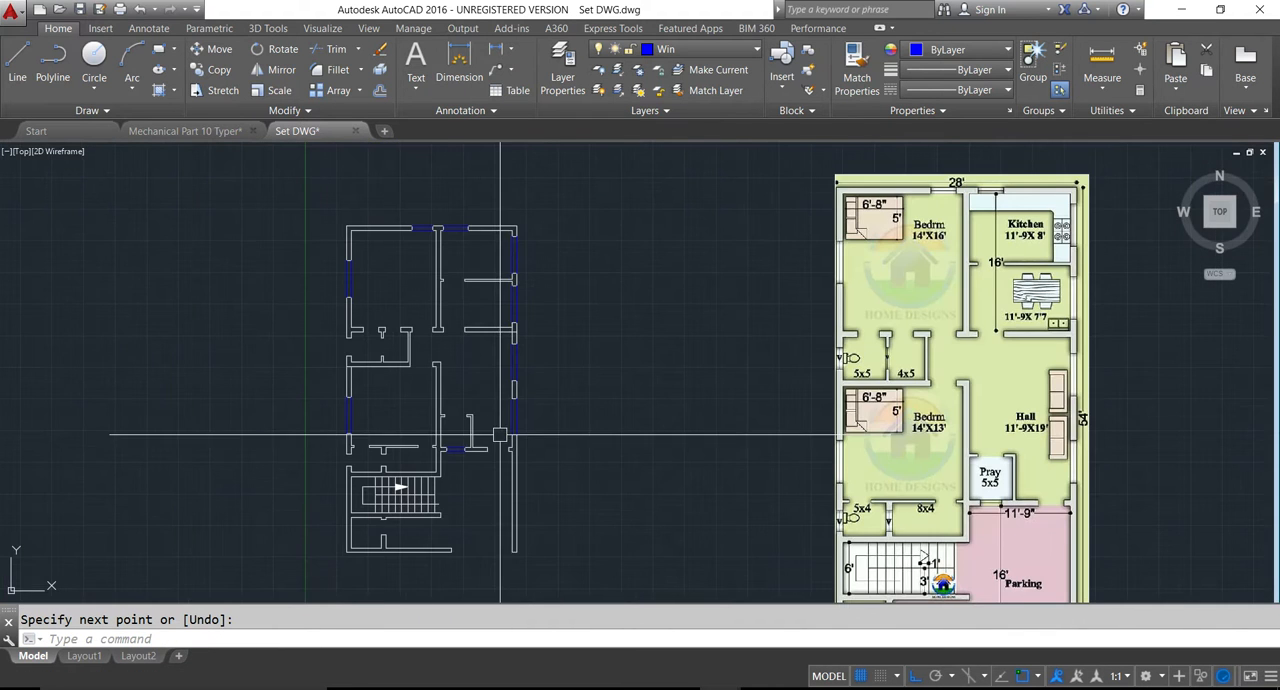
- Offset both lines of the kitchen window in the top exterior wall inward by 3.5"
mouse_move(479, 430)
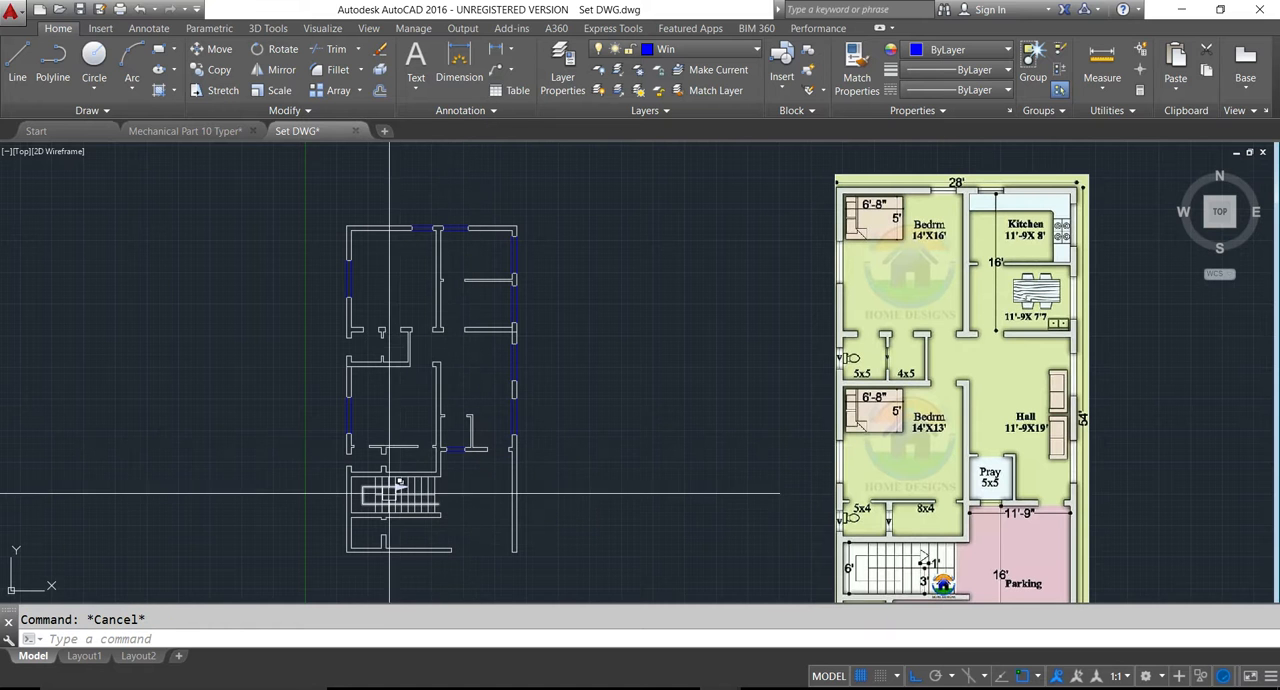
scroll(485, 346, "up", 5)
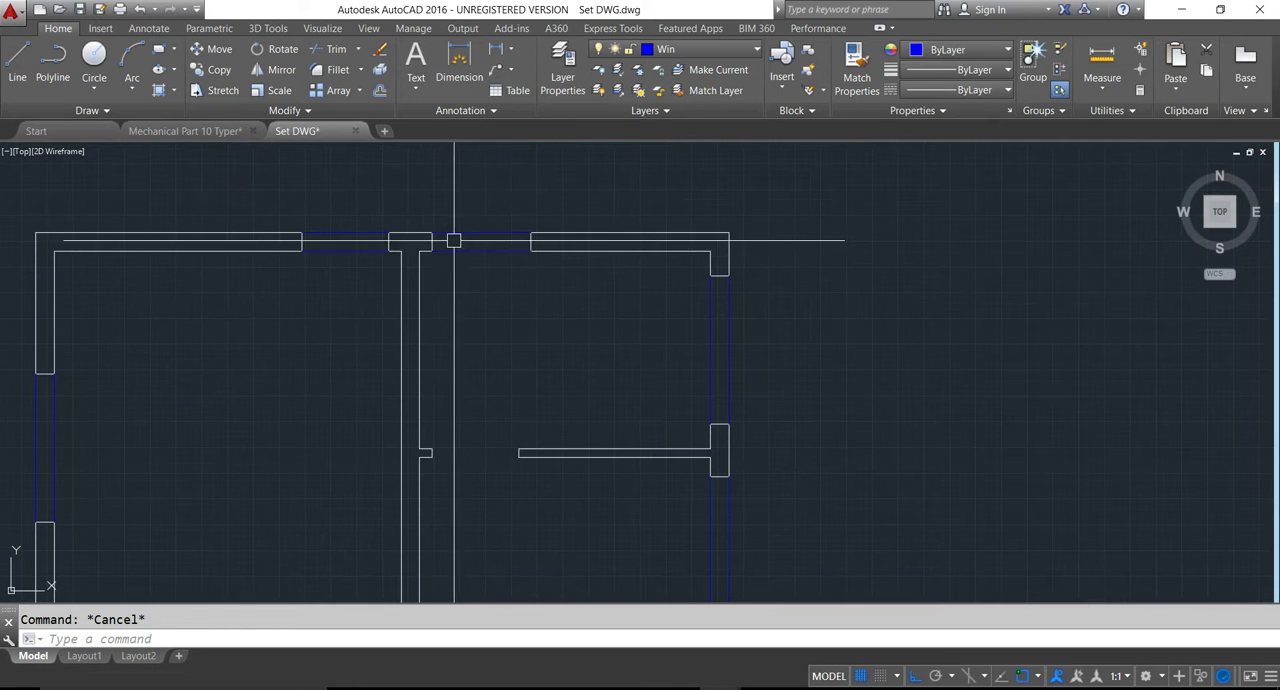
scroll(470, 253, "down", 6)
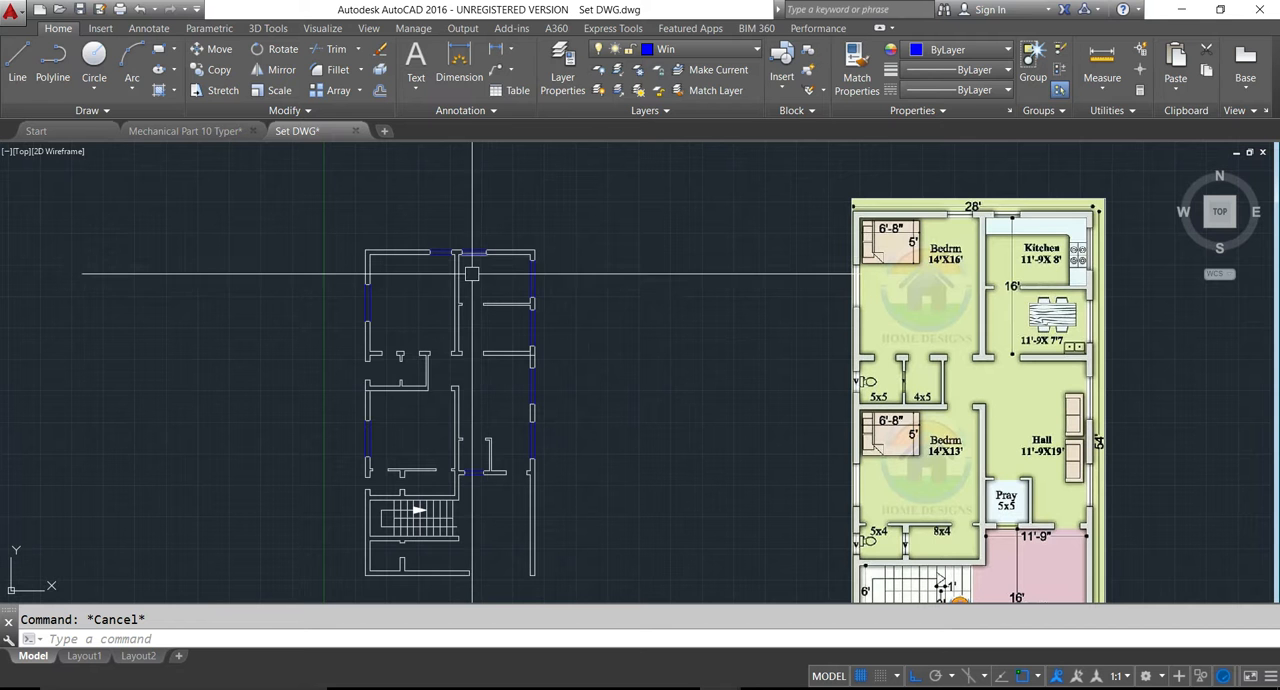
type("o")
key("Return")
type("3.5")
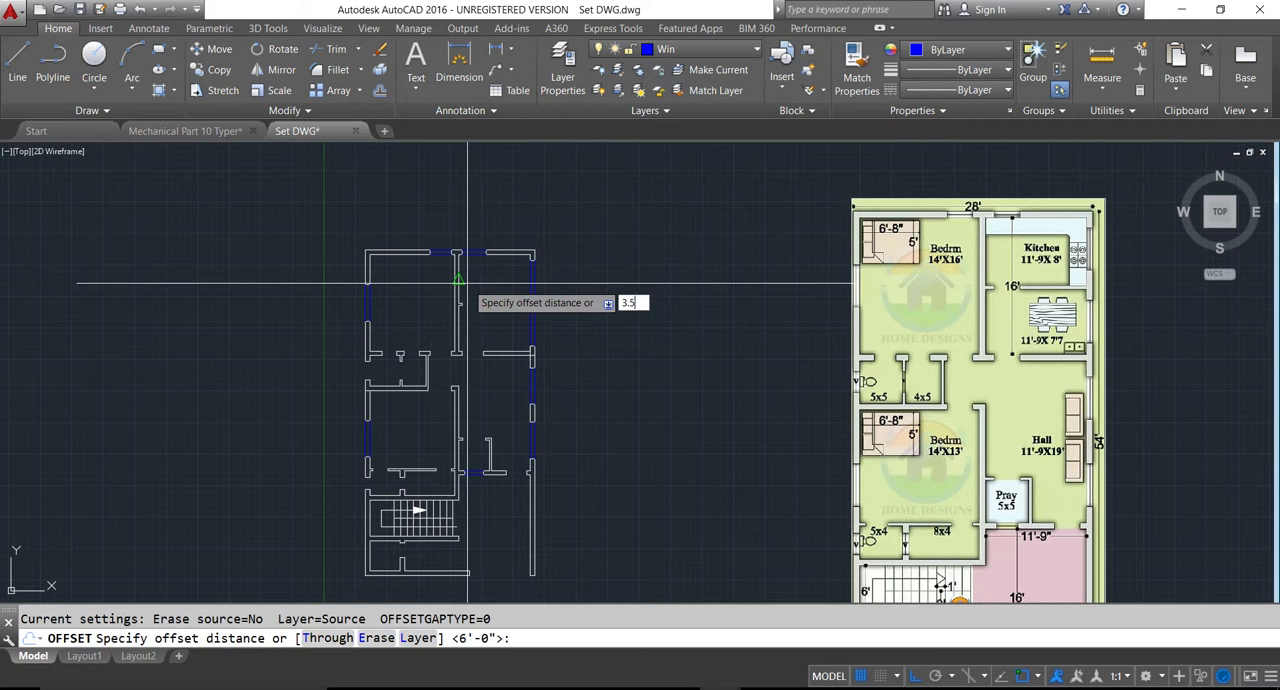
key("Return")
scroll(470, 280, "up", 8)
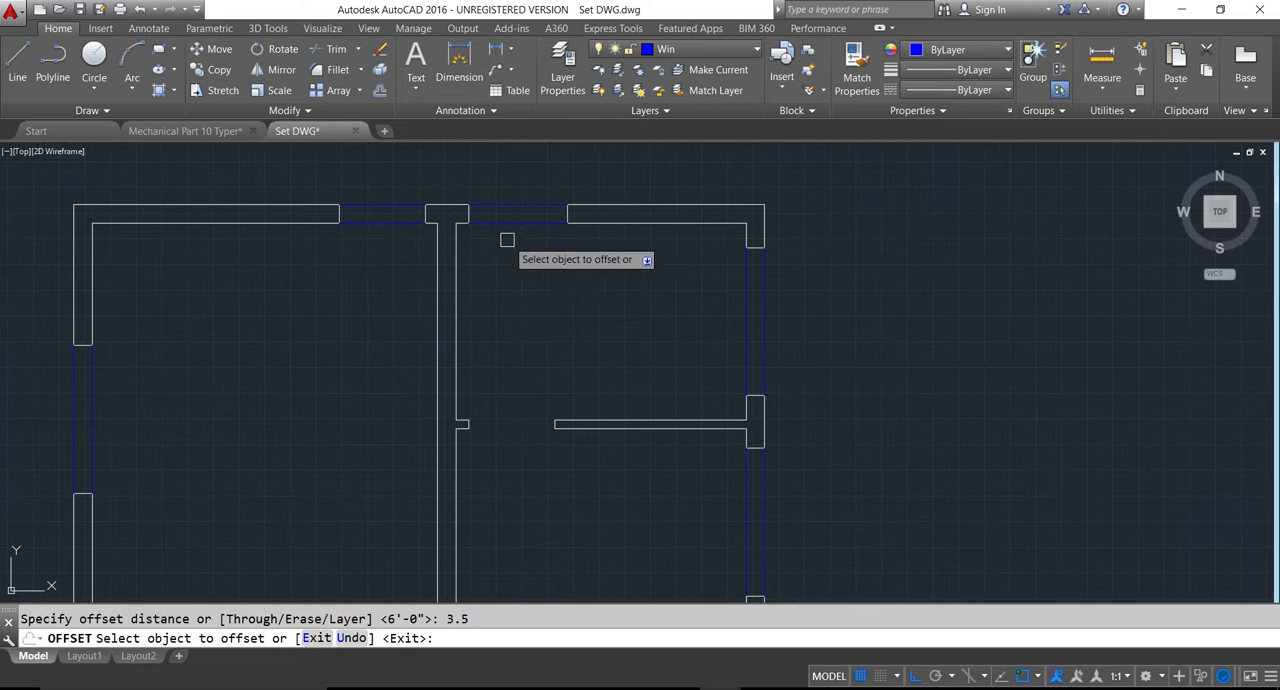
left_click(515, 211)
scroll(521, 204, "up", 5)
left_click(523, 243)
left_click(529, 268)
scroll(540, 273, "down", 4)
- Offset both lines of the upper bedroom's window in the top exterior wall inward by 3.5"
scroll(337, 295, "up", 2)
left_click(336, 293)
left_click(339, 268)
left_click(345, 241)
left_click(346, 259)
scroll(418, 346, "down", 3)
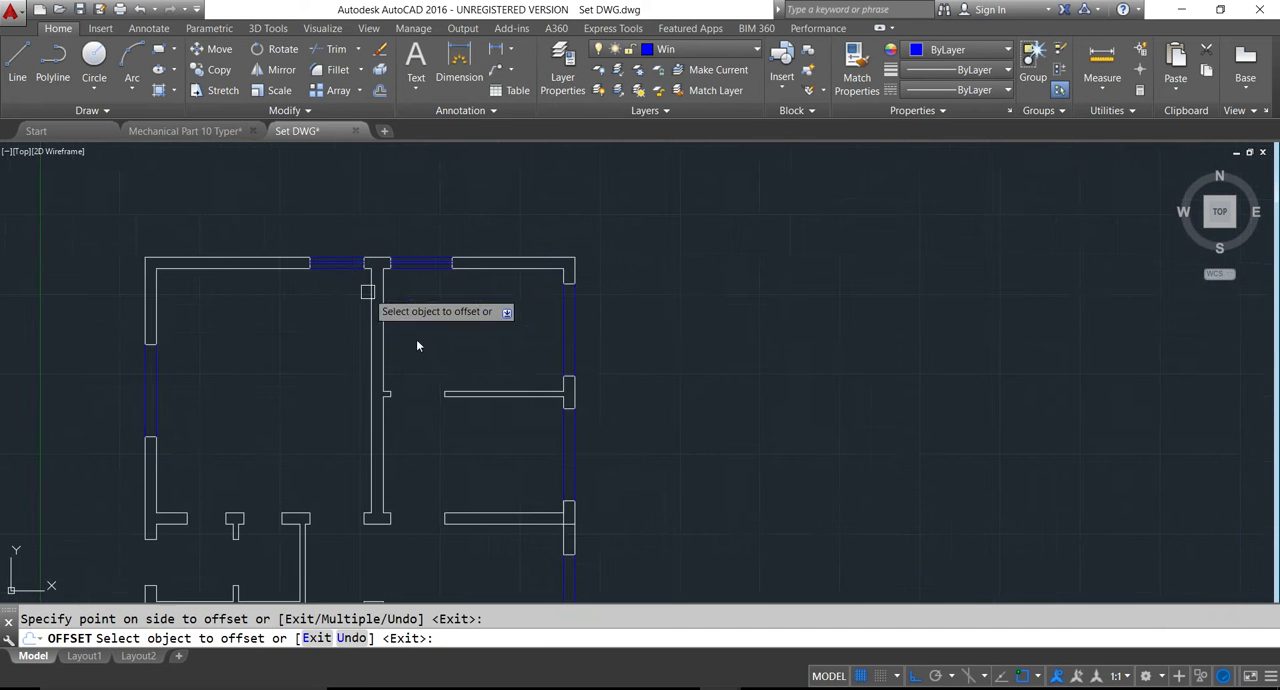
- Offset both lines of the kitchen window in the right exterior wall inward by 3.5"
scroll(565, 333, "up", 5)
left_click(596, 343)
left_click(626, 348)
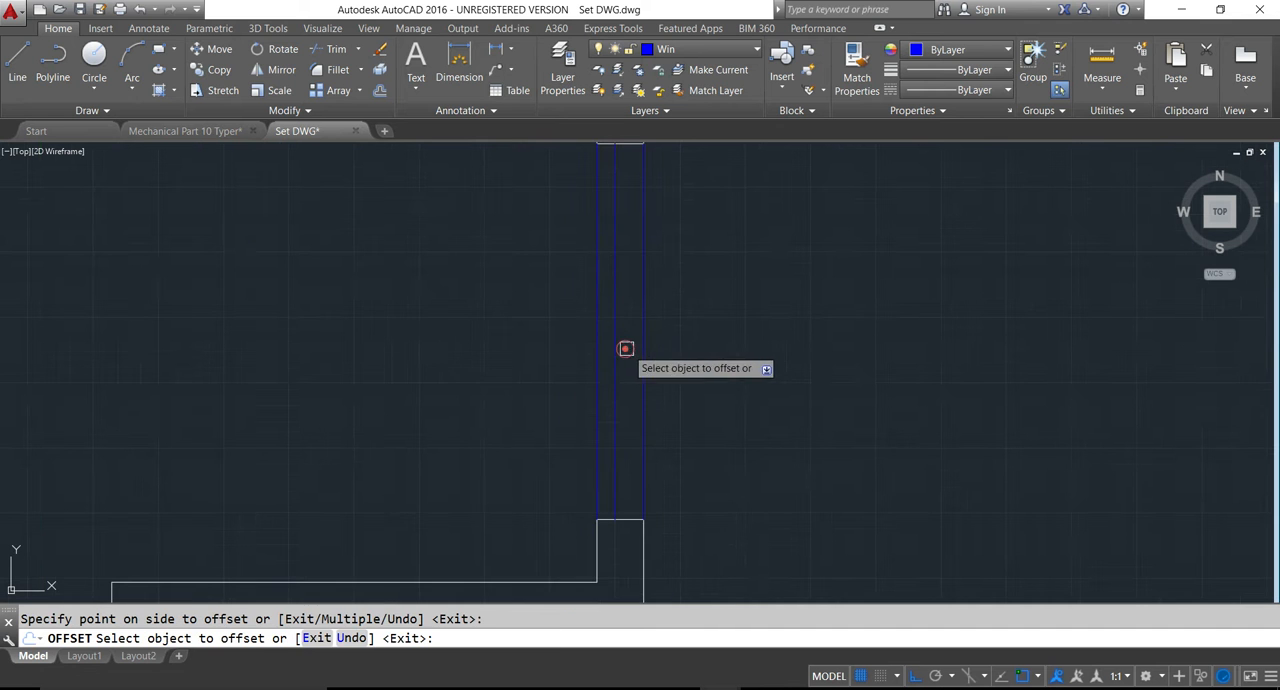
left_click(645, 364)
left_click(626, 363)
scroll(608, 323, "down", 5)
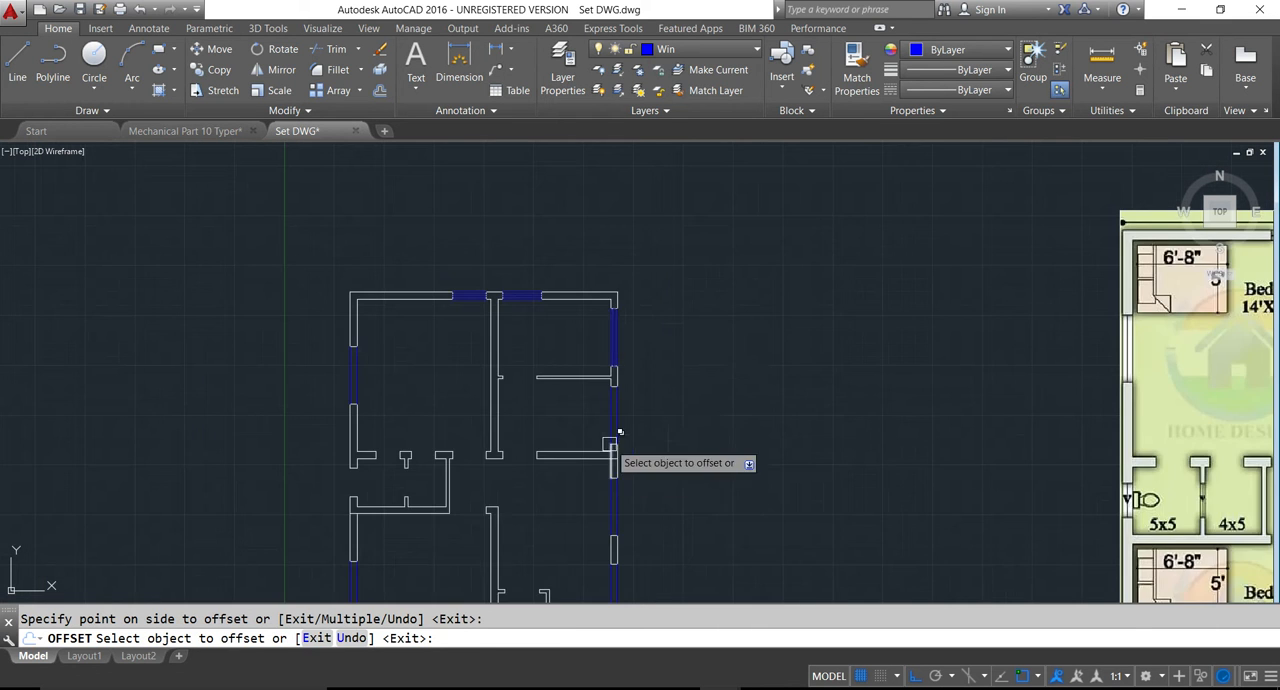
- Offset both lines of the dining area's window in the right exterior wall inward by 3.5"
scroll(618, 420, "up", 5)
left_click(596, 402)
left_click(634, 400)
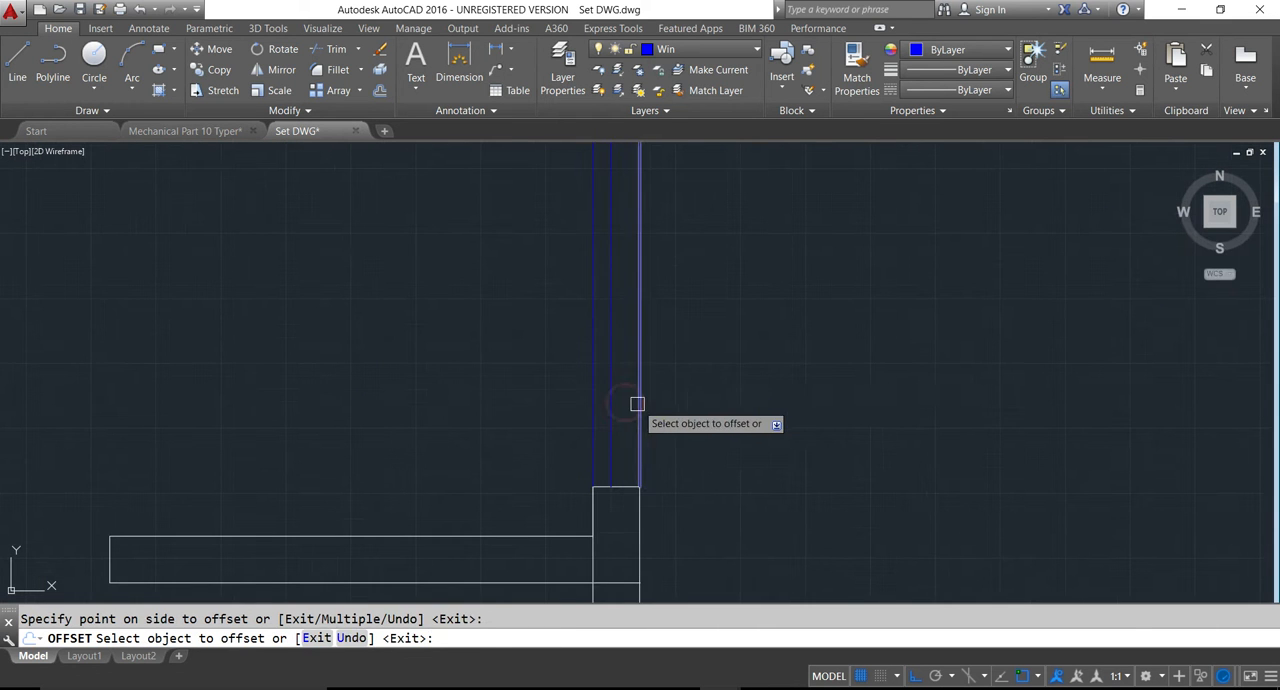
scroll(610, 395, "down", 5)
- Offset both lines of the hall's upper window in the right exterior wall inward by 3.5"
scroll(598, 461, "up", 5)
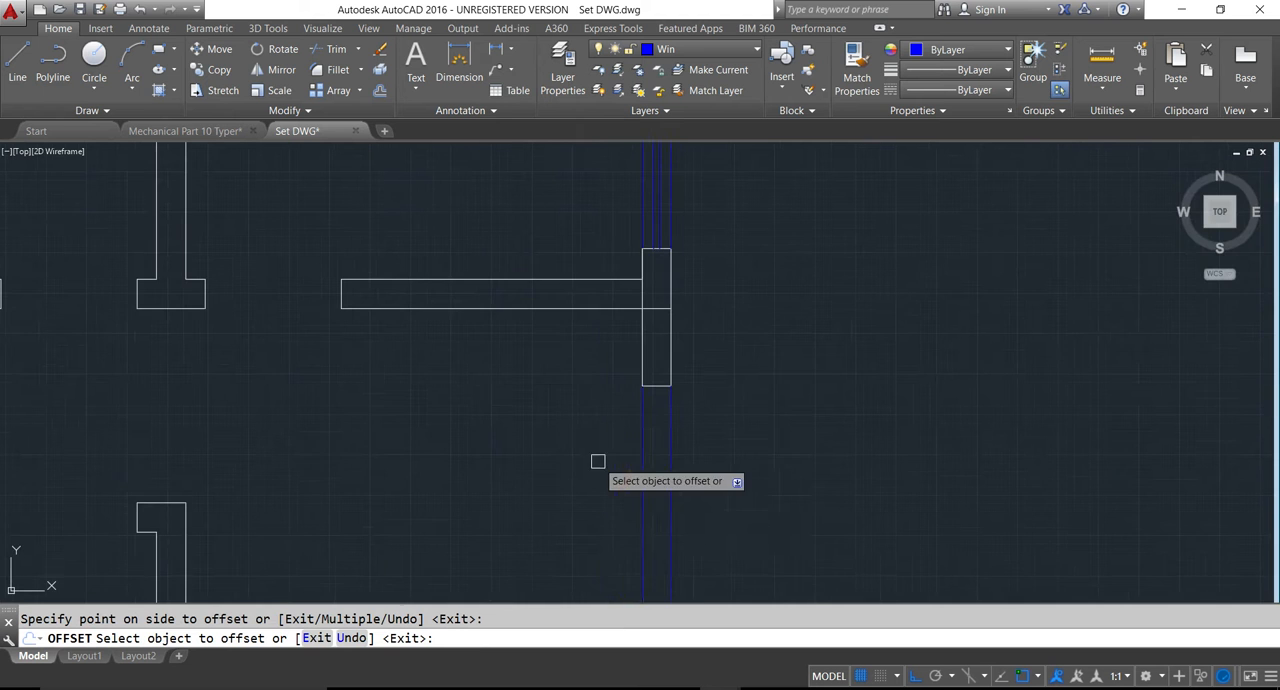
left_click(644, 482)
left_click(668, 500)
left_click(660, 500)
left_click(665, 492)
scroll(659, 487, "down", 5)
scroll(659, 487, "down", 5)
scroll(660, 497, "up", 8)
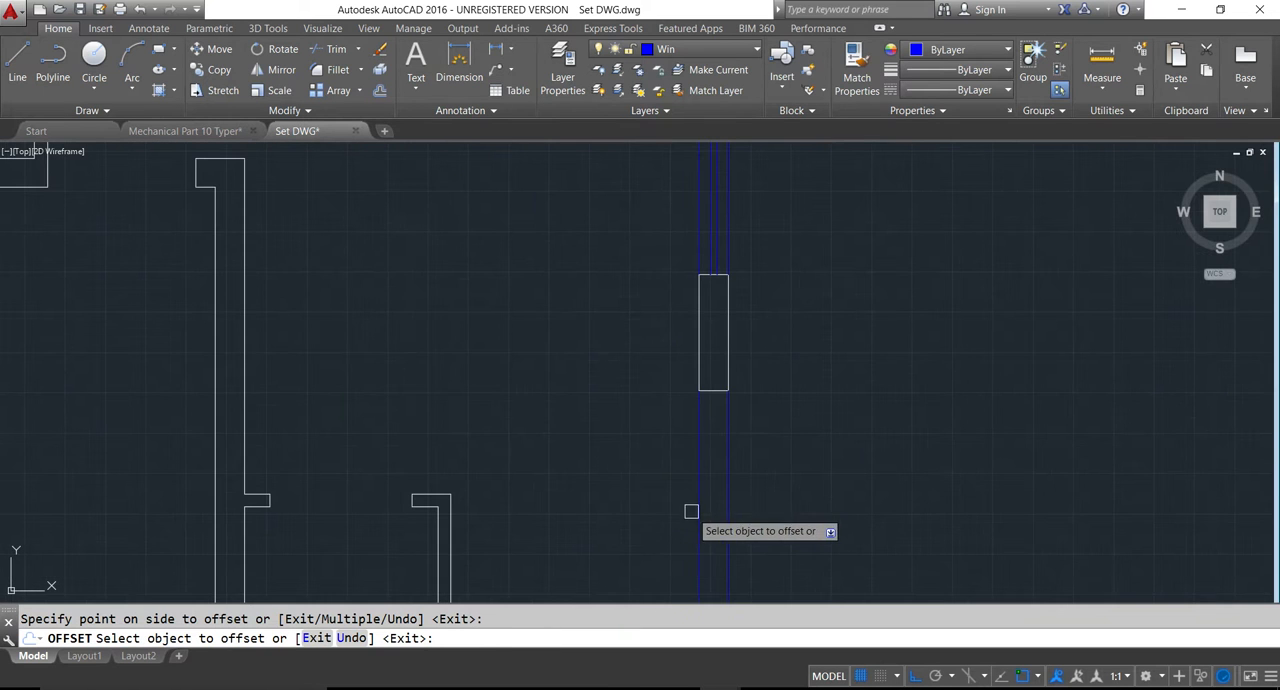
- Offset both lines of the hall's lower window and both lines of the pray room's window inward by 3.5"
left_click(725, 515)
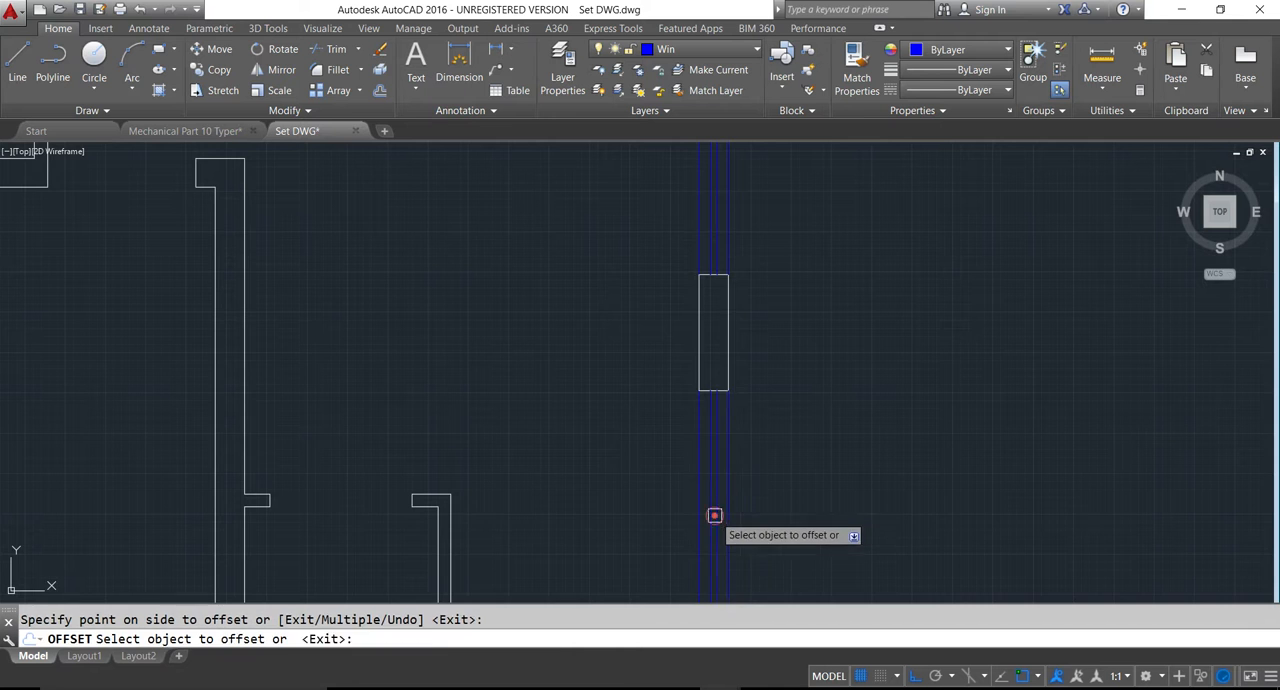
left_click(711, 514)
scroll(716, 493, "down", 4)
scroll(634, 564, "up", 3)
left_click(626, 533)
left_click(627, 510)
scroll(626, 522, "down", 2)
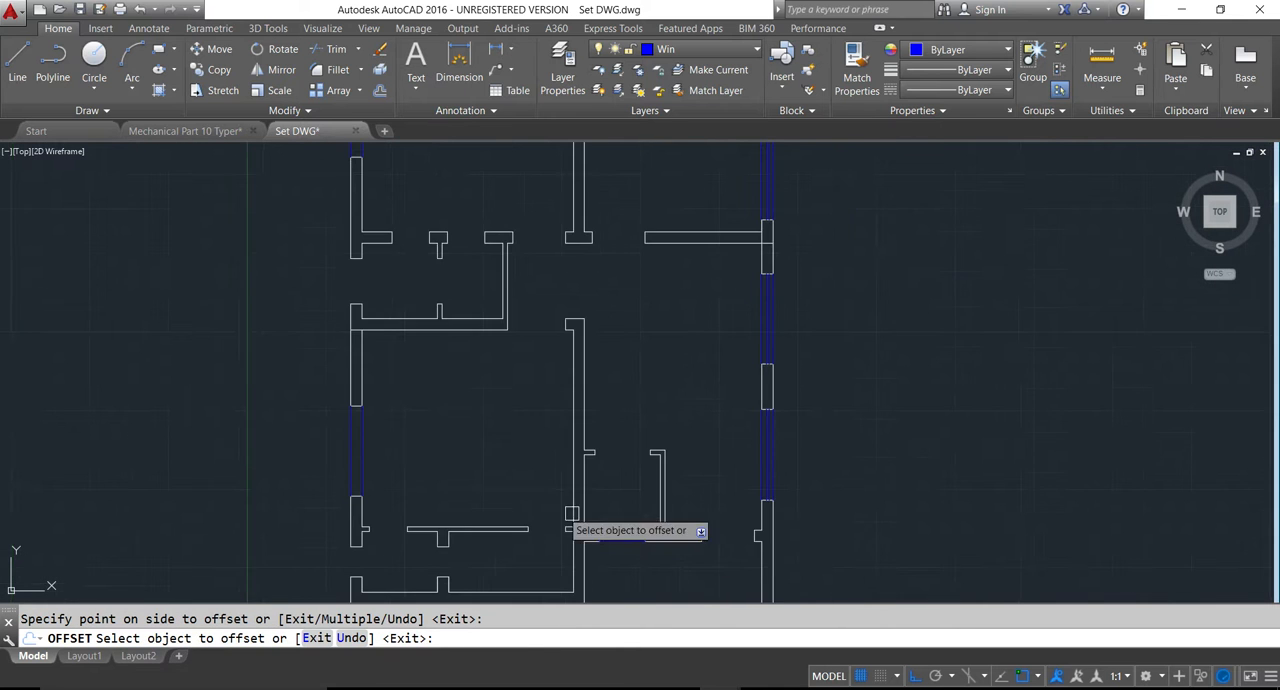
- Offset both lines of the lower bedroom's window in the left exterior wall inward by 3.5" and erase the stray copy inside the room
scroll(357, 438, "up", 4)
left_click(345, 434)
left_click(362, 435)
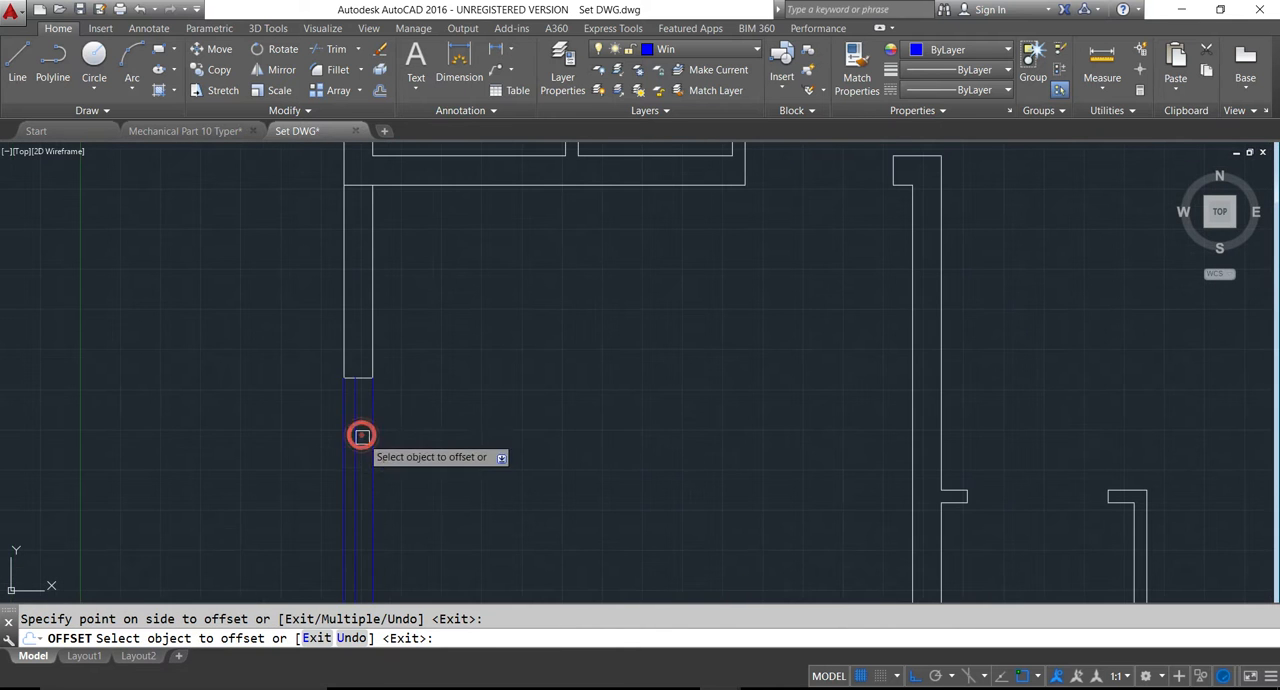
left_click(371, 444)
left_click(376, 467)
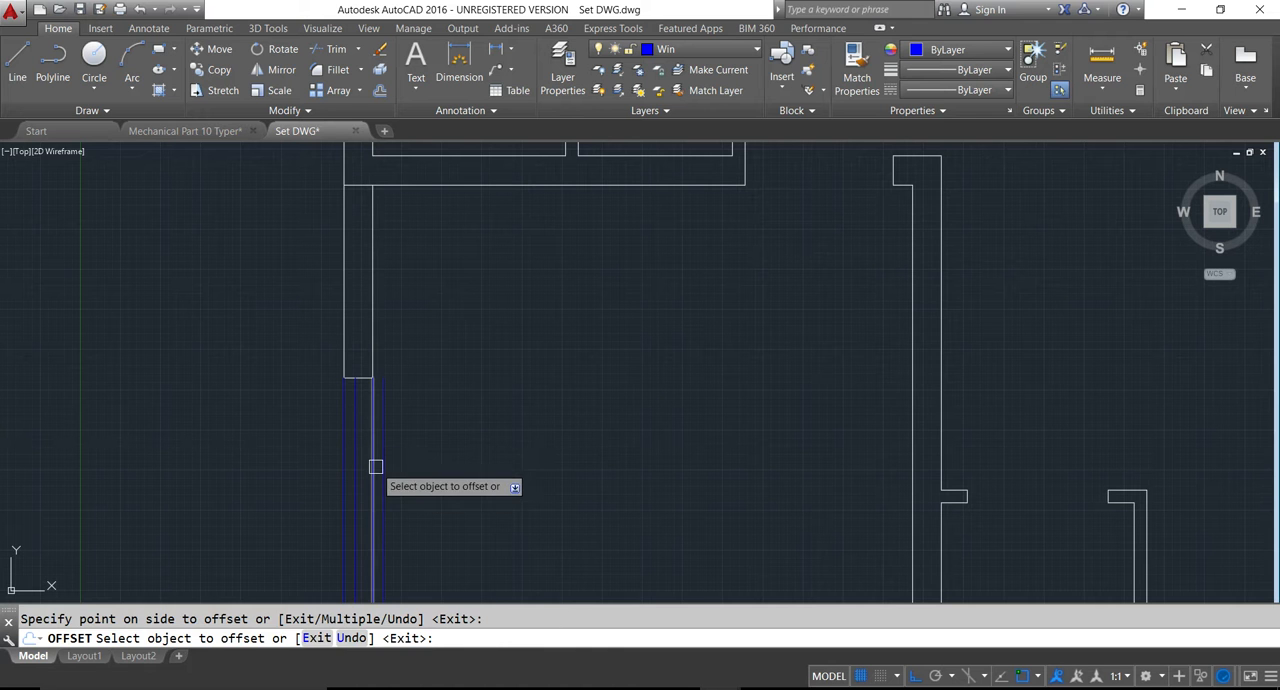
left_click(375, 466)
left_click(361, 461)
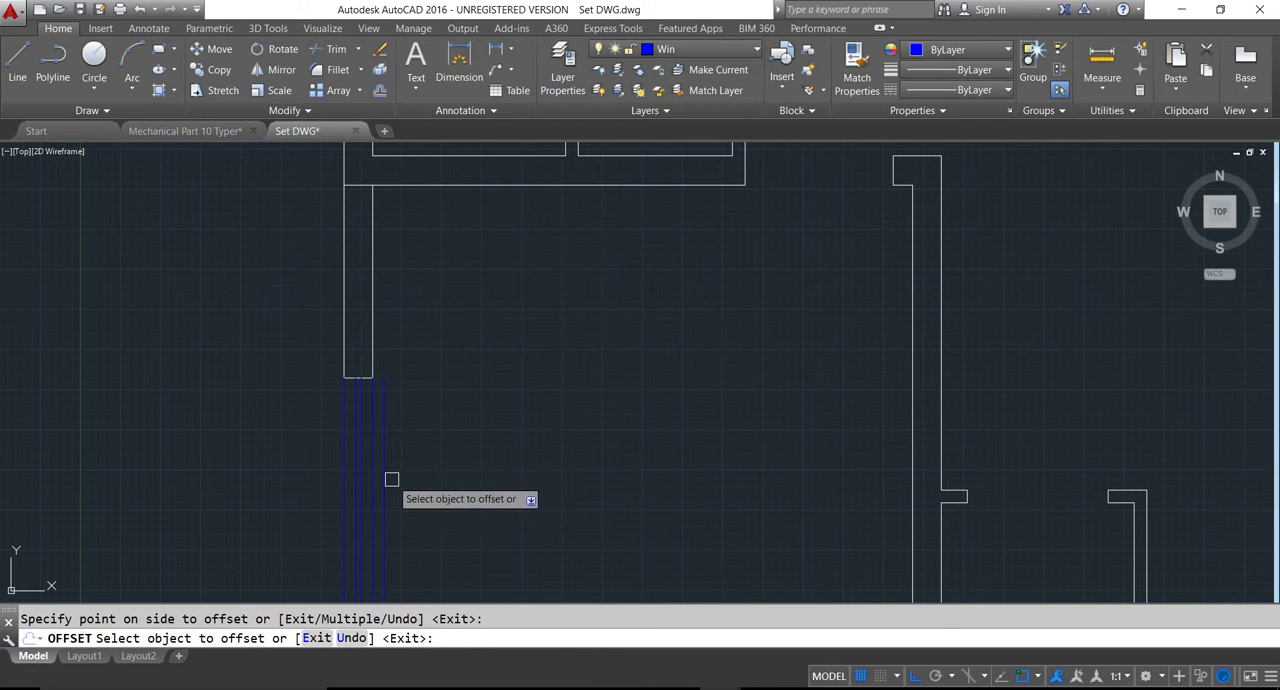
key("Escape")
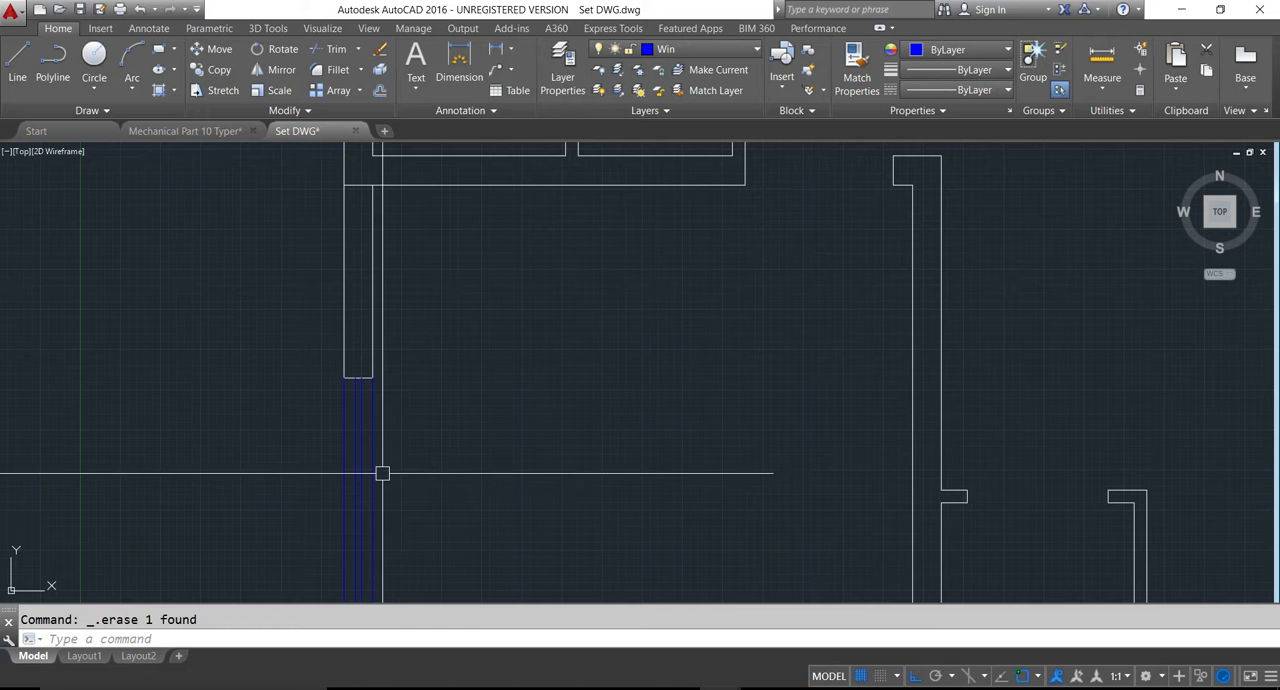
- Offset both lines of the upper bedroom's window in the left exterior wall inward by 3.5" and save the drawing
type("o")
key("Return")
type("3.5")
key("Return")
scroll(491, 570, "down", 5)
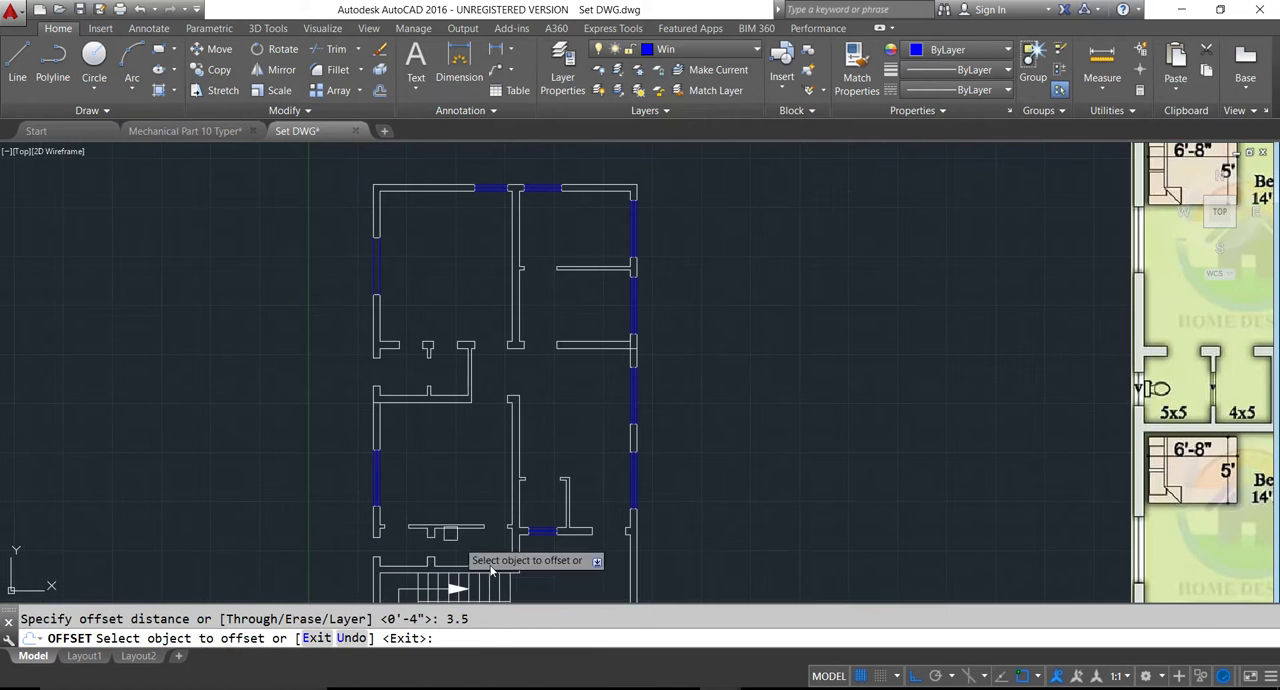
scroll(387, 265, "up", 5)
left_click(356, 282)
left_click(331, 289)
left_click(322, 289)
left_click(336, 298)
scroll(336, 298, "down", 6)
key("Escape")
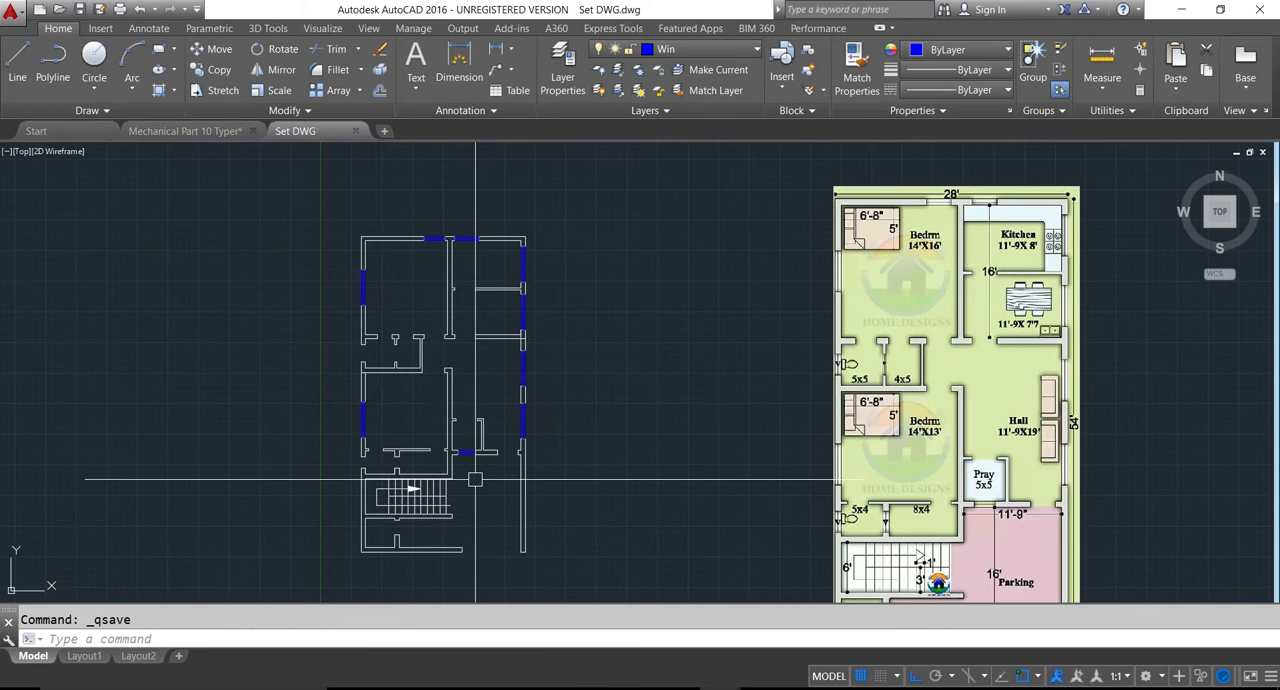
- Make the Van layer current for the ventilators
scroll(472, 498, "up", 3)
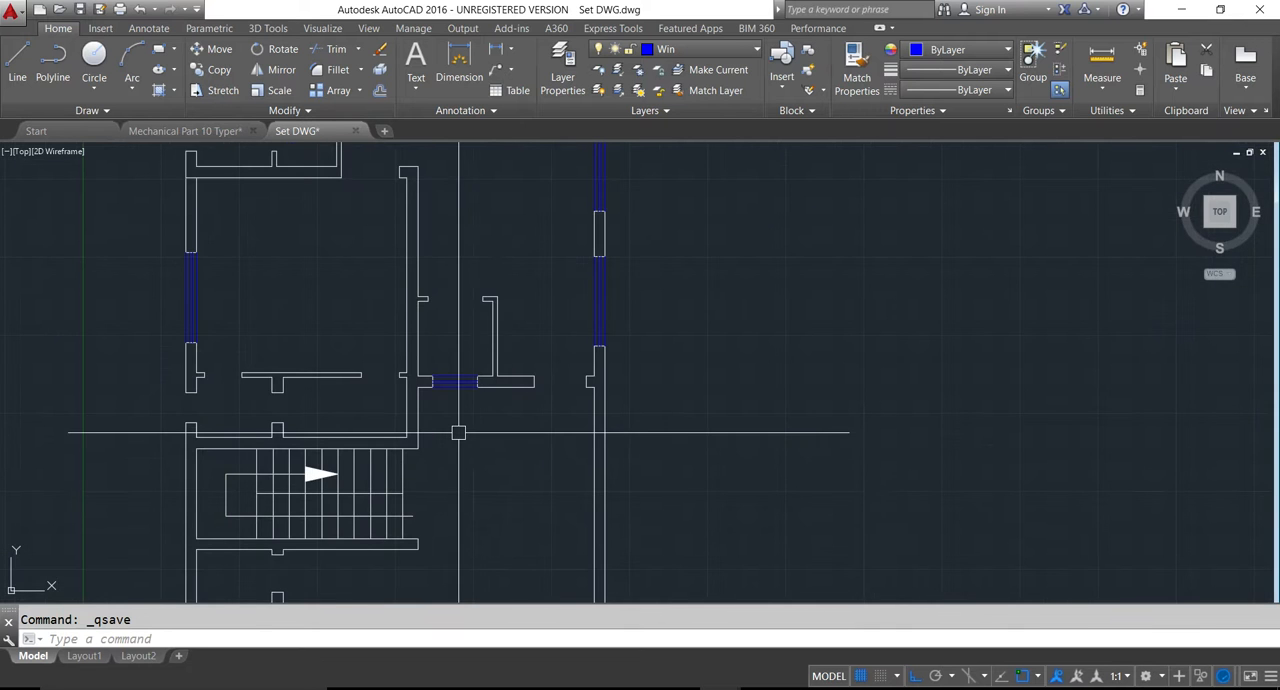
scroll(458, 432, "down", 2)
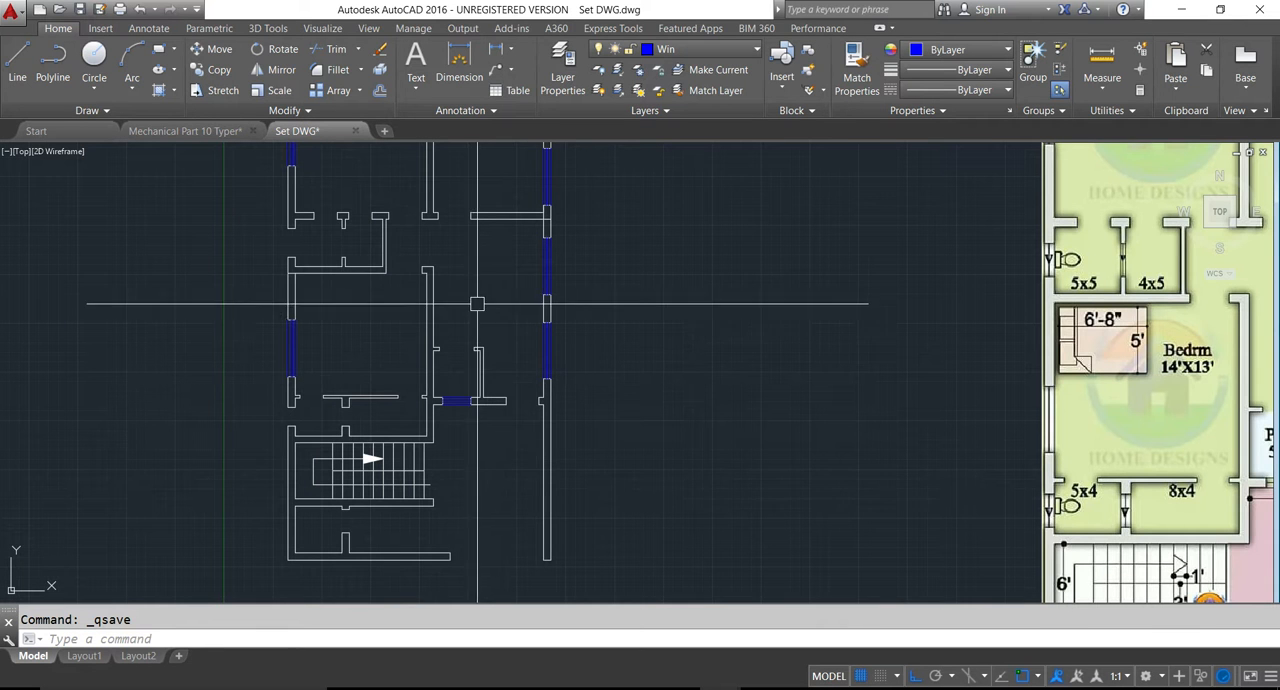
left_click(711, 52)
left_click(669, 188)
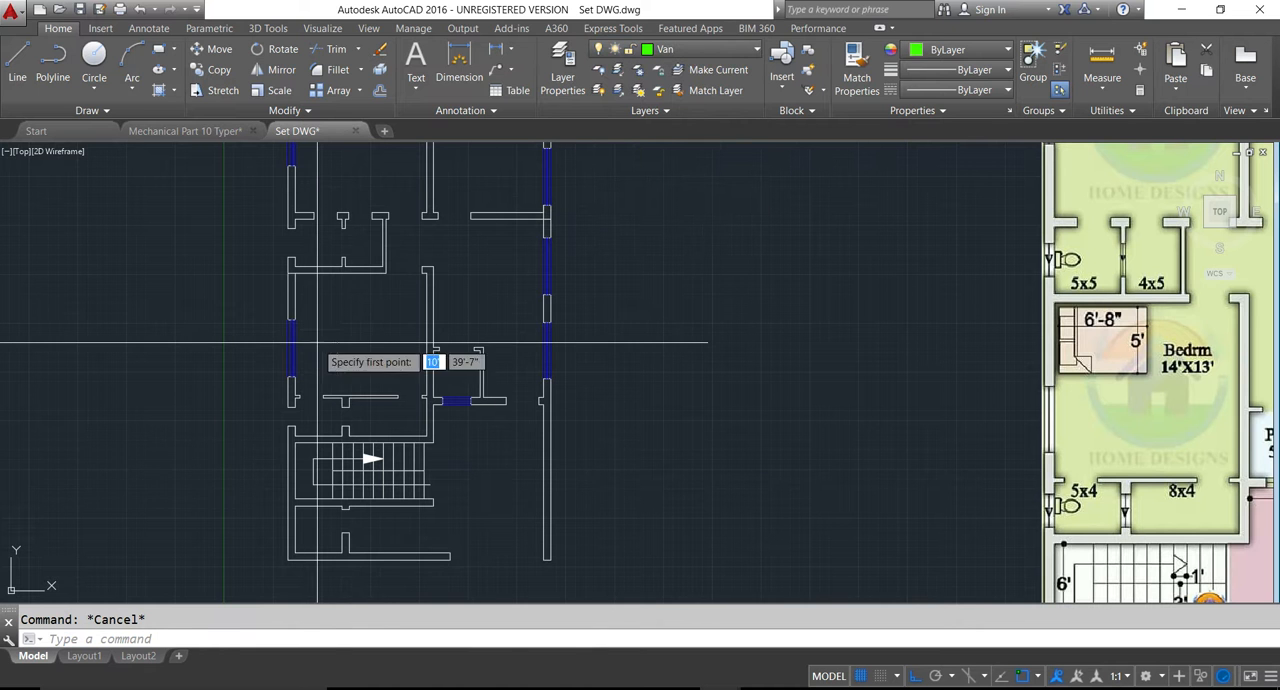
- Draw two vertical lines across the ventilator opening in the left exterior wall of the lower bedroom's 5x4 toilet
type("l")
key("Return")
scroll(360, 420, "up", 4)
left_click(313, 382)
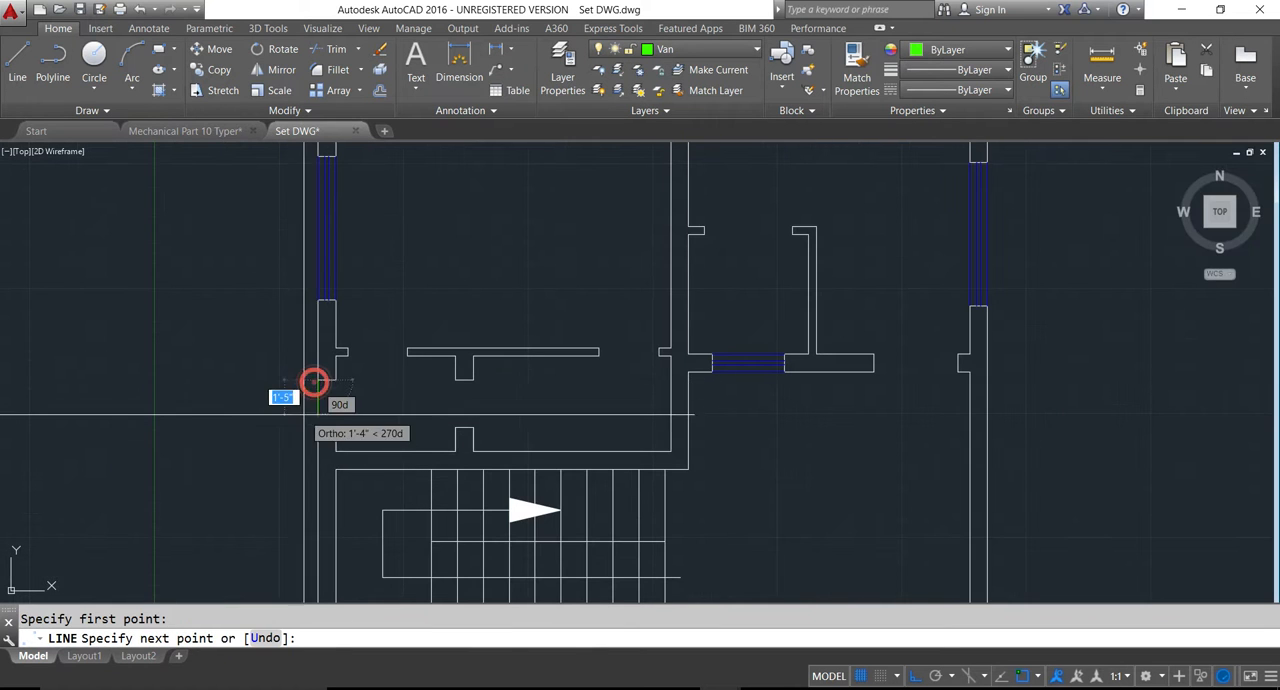
left_click(313, 425)
key("Return")
key("Return")
left_click(337, 379)
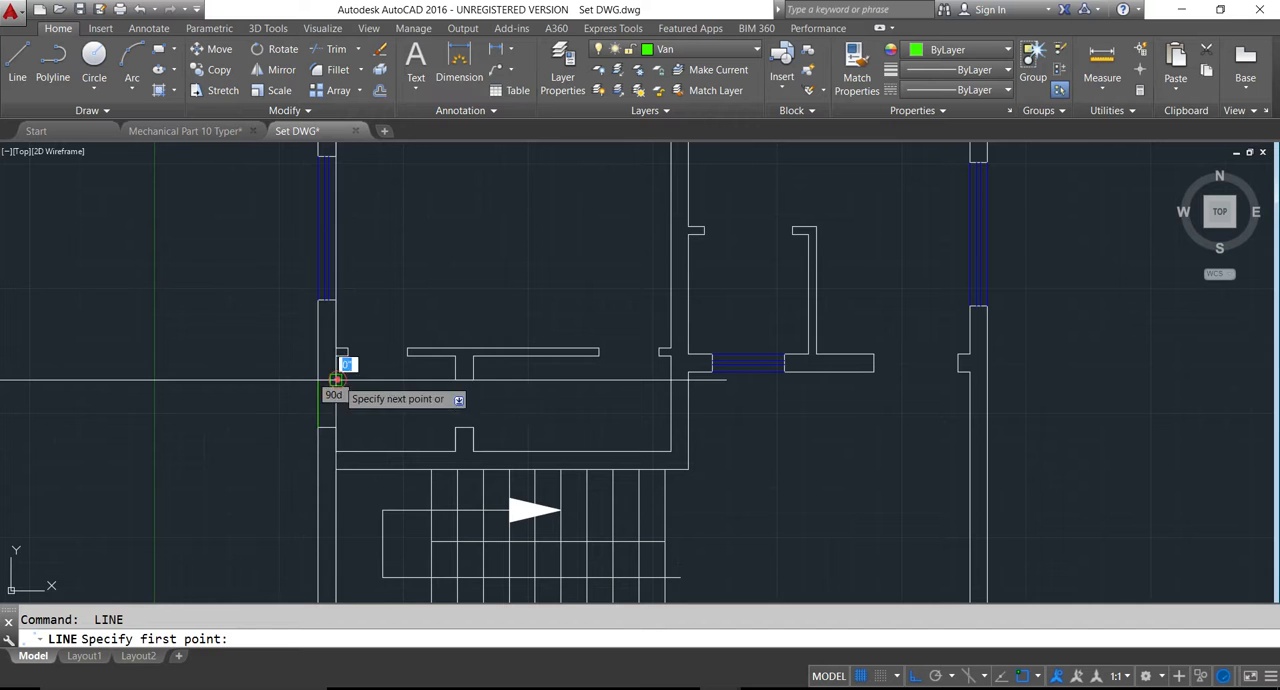
left_click(337, 380)
left_click(337, 428)
key("Return")
key("Return")
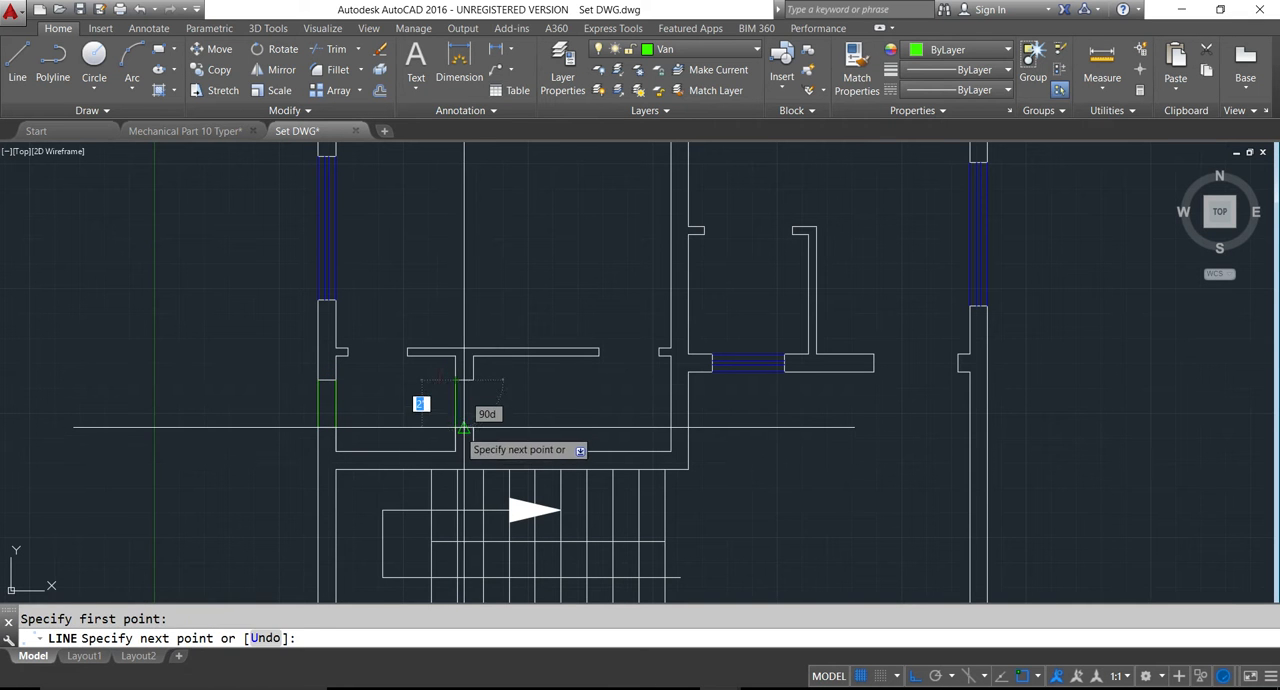
- Draw two vertical lines across the ventilator opening in the partition between the 5x4 toilet and the 8x4 room
left_click(456, 428)
key("Return")
key("Return")
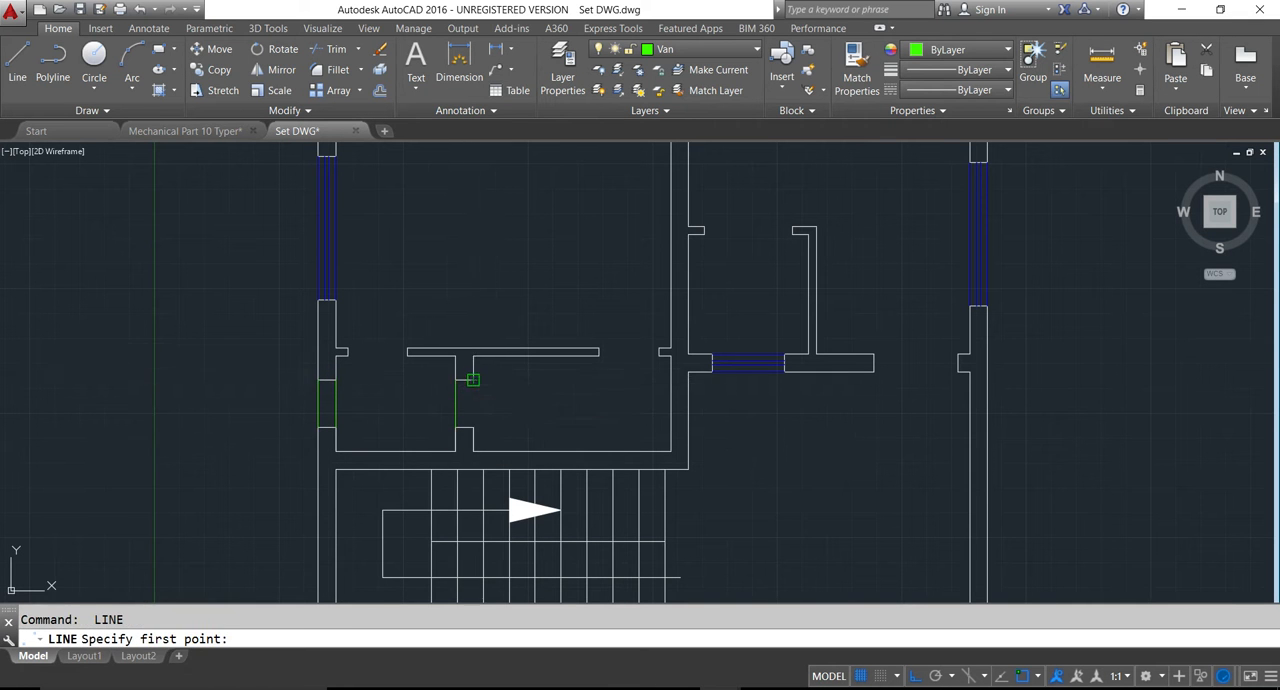
left_click(473, 380)
left_click(473, 428)
key("Return")
- Draw two vertical lines across the ventilator opening in the left exterior wall of the upper bedroom's 5x5 toilet
scroll(466, 414, "down", 4)
scroll(391, 317, "up", 4)
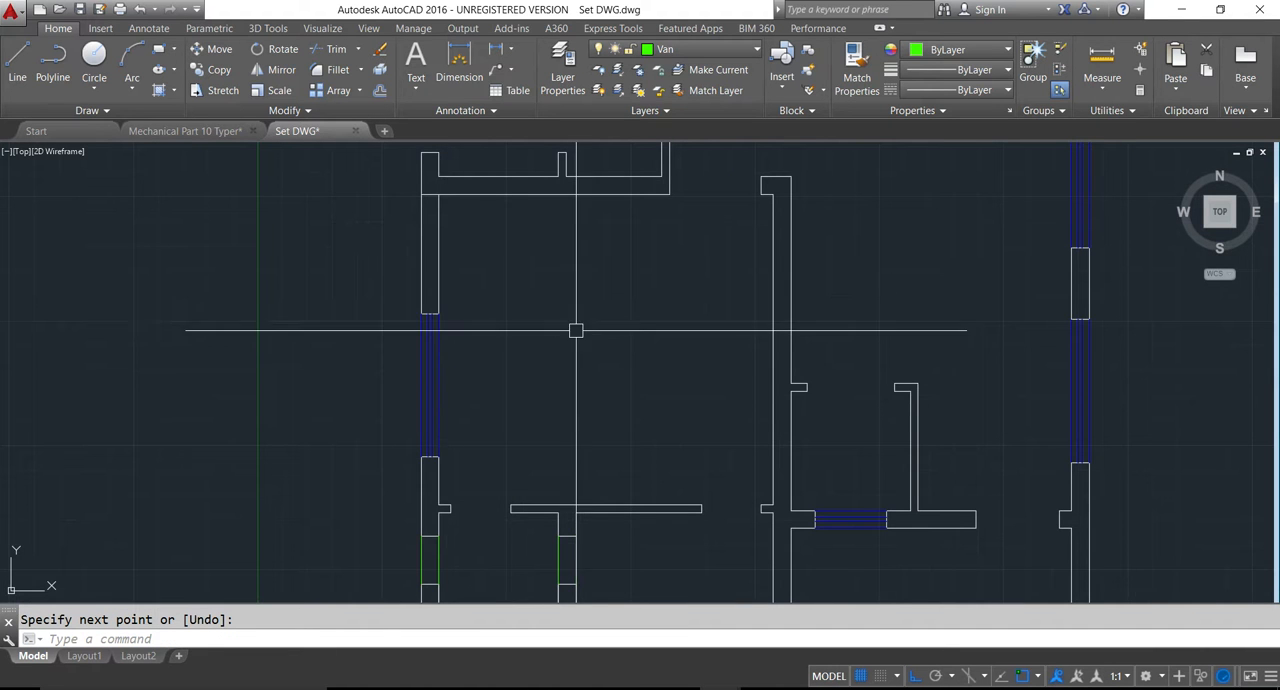
middle_click_drag(518, 322, 502, 535)
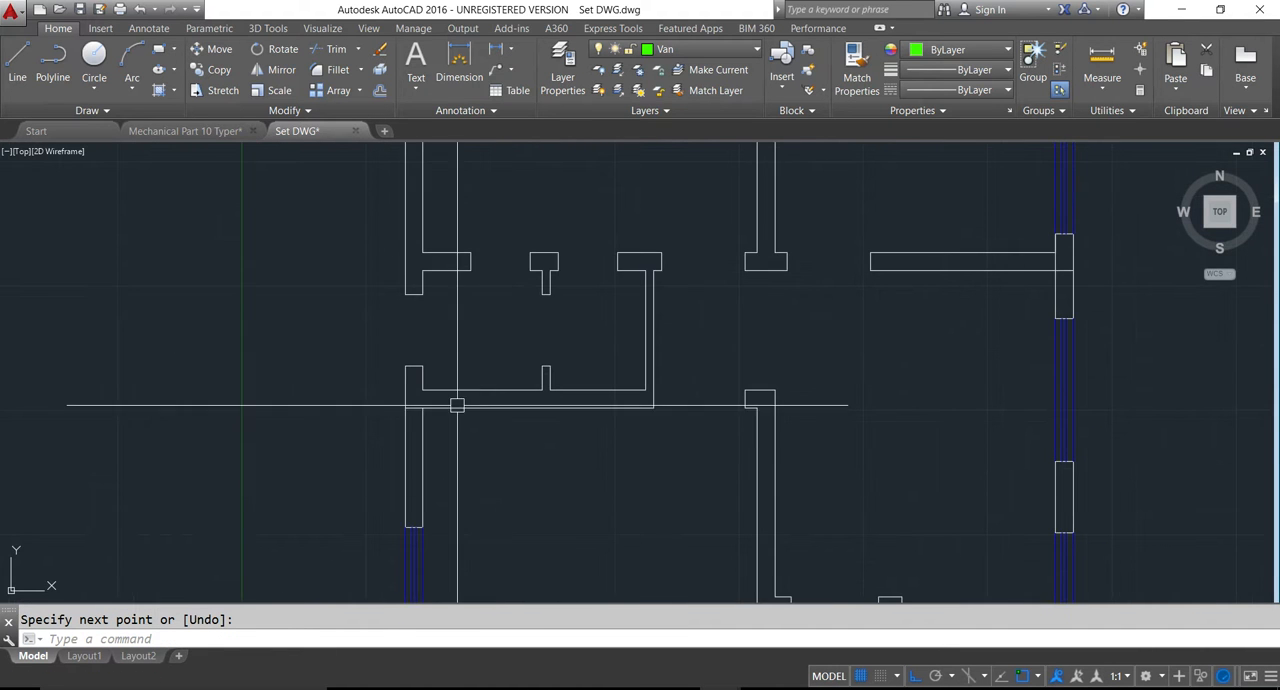
key("Return")
left_click(407, 294)
key("Return")
key("Return")
left_click(406, 295)
left_click(422, 367)
key("Return")
key("Return")
- Draw two vertical lines across the ventilator opening in the partition between the 5x5 toilet and the 4x5 room
scroll(573, 308, "up", 4)
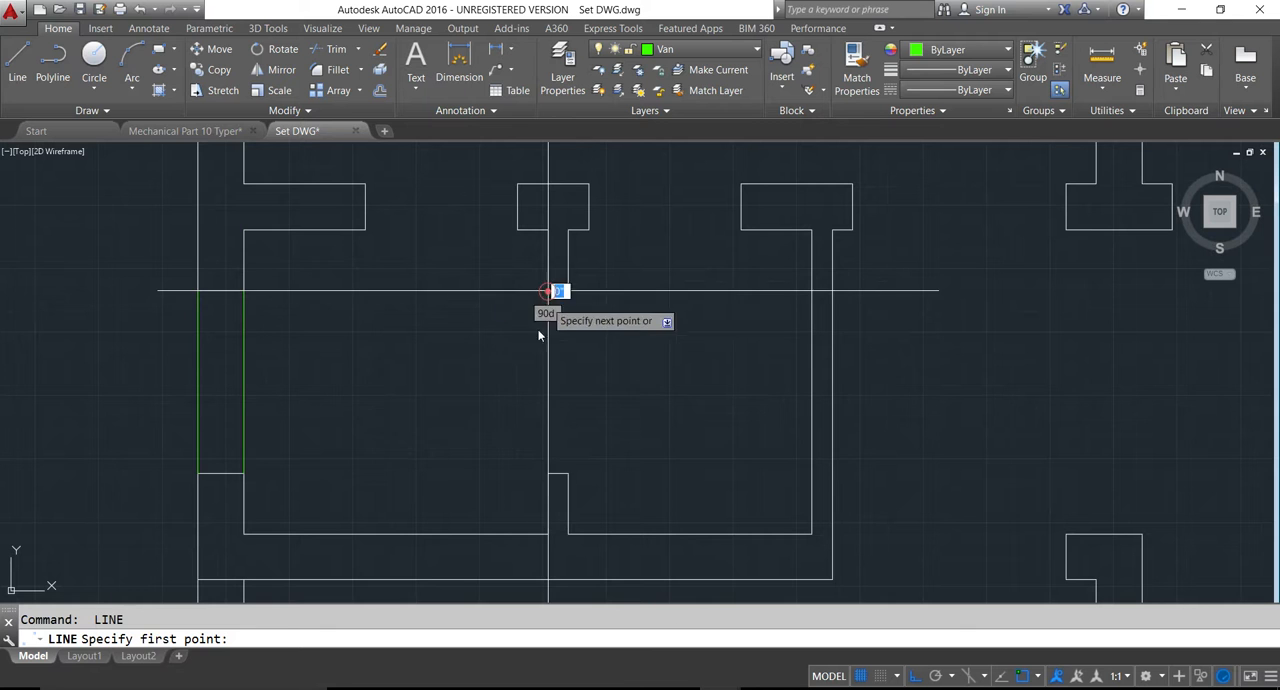
left_click(548, 291)
left_click(548, 472)
key("Return")
key("Return")
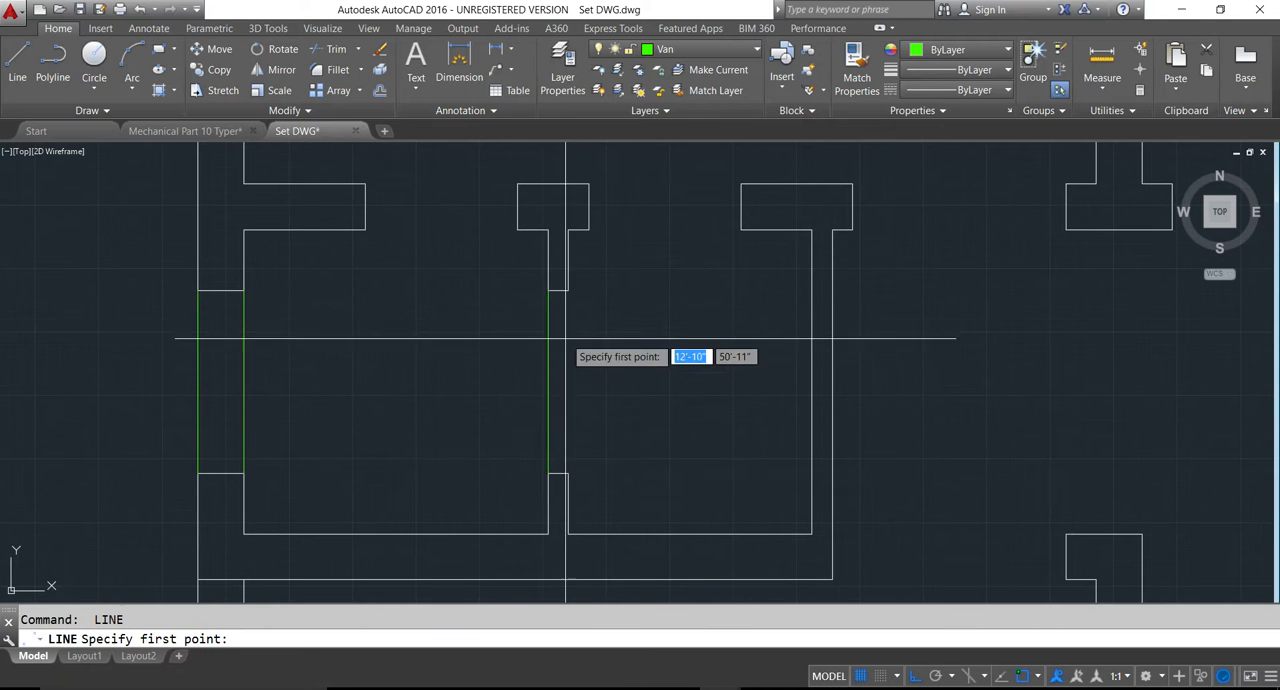
left_click(568, 291)
scroll(557, 451, "down", 6)
key("Return")
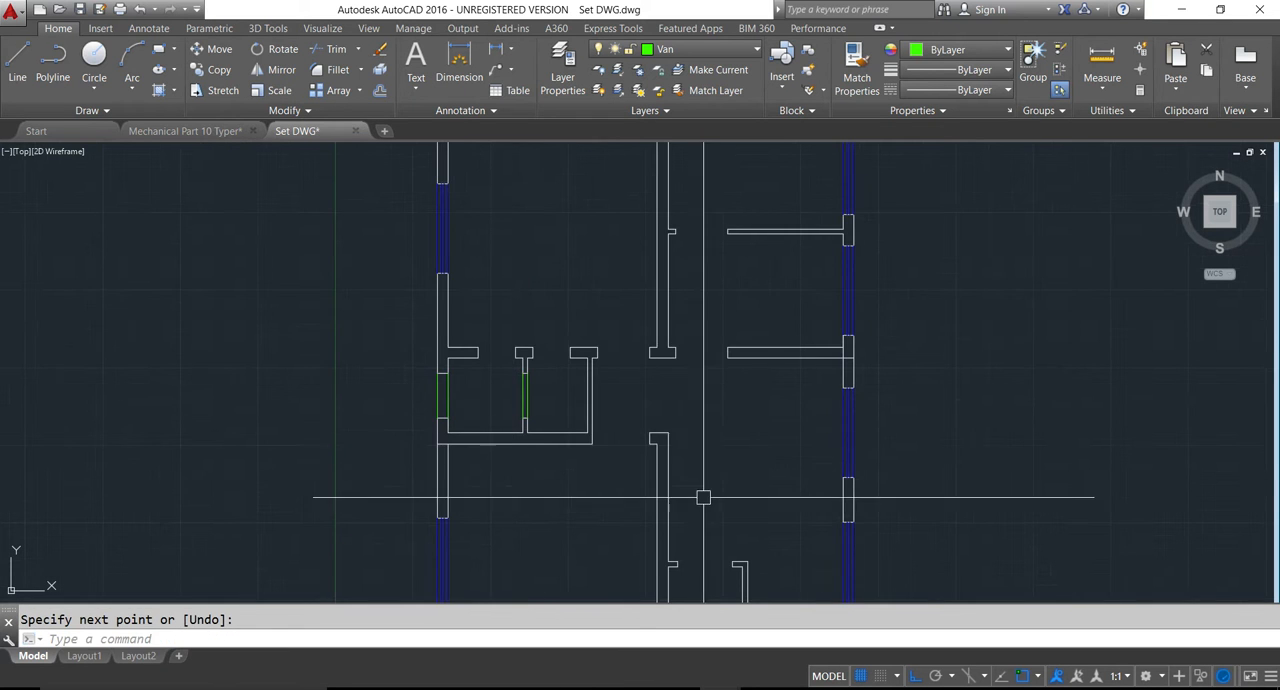
- Draw a short horizontal guide line across the left exterior wall at the midpoint of the 5x5 toilet below the stairs
scroll(707, 490, "down", 3)
mouse_move(657, 487)
middle_mouse_down()
mouse_move(600, 444)
mouse_move(575, 379)
middle_mouse_up()
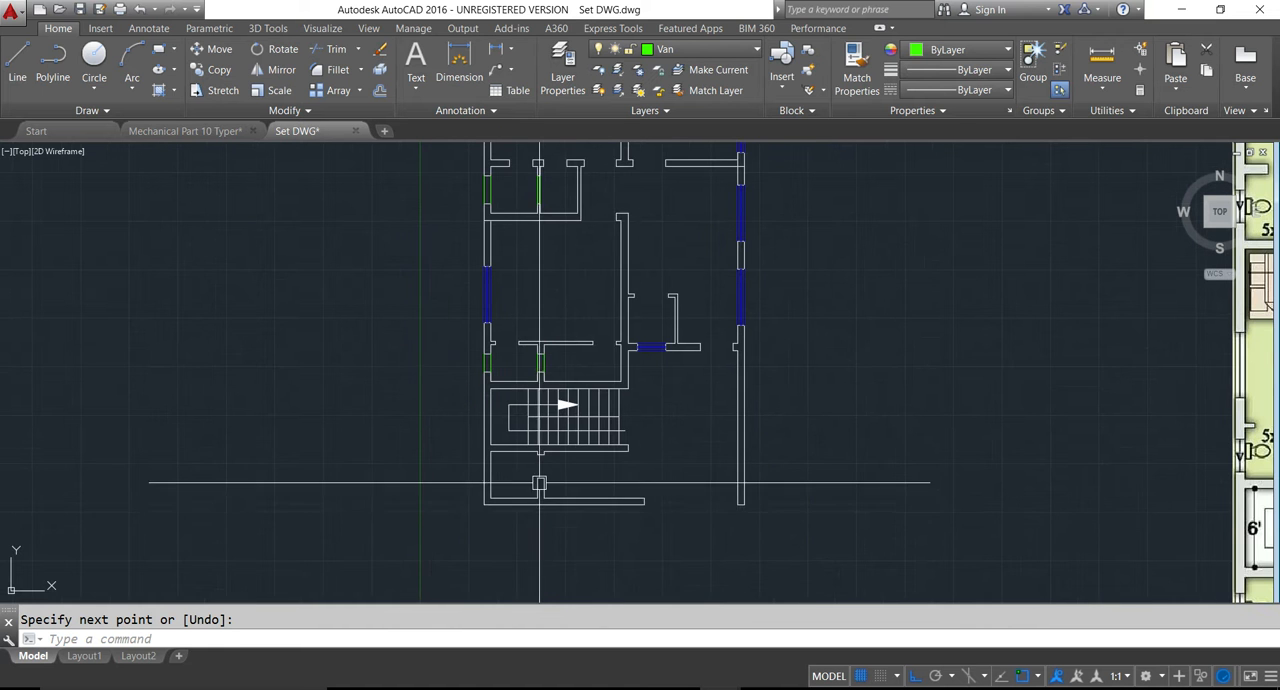
scroll(563, 504, "down", 4)
scroll(694, 546, "up", 6)
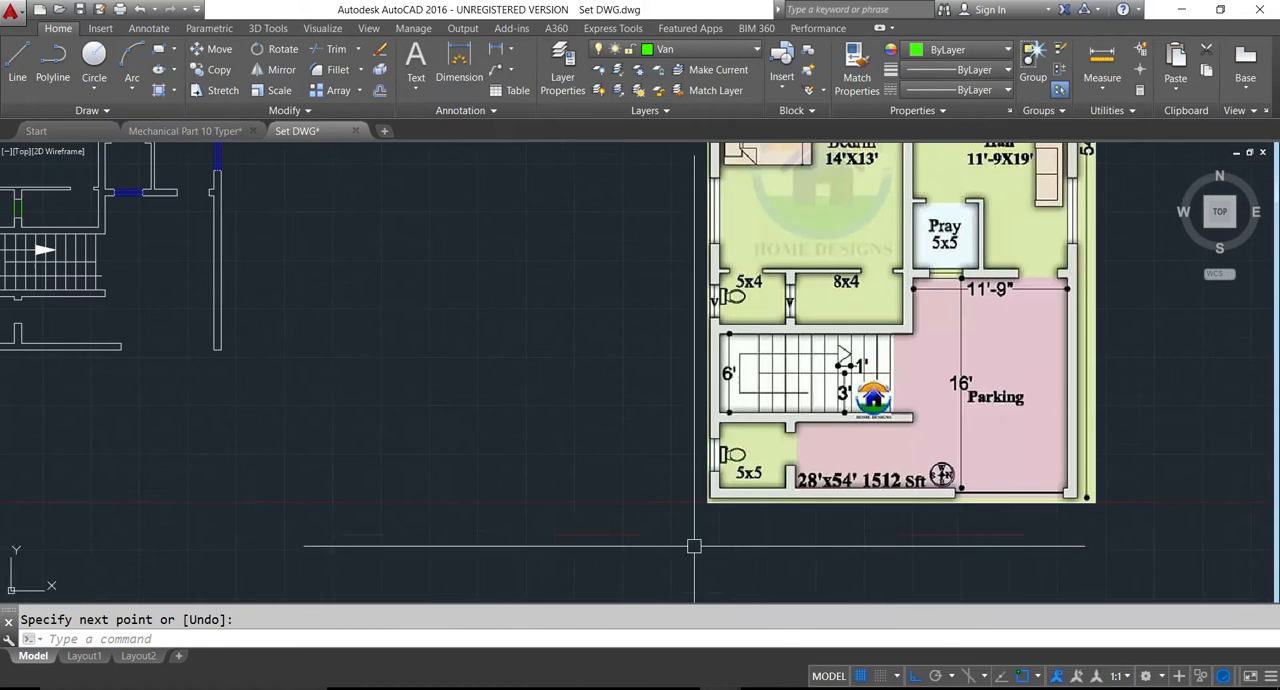
scroll(694, 540, "down", 2)
middle_click_drag(262, 418, 437, 444)
key("Escape")
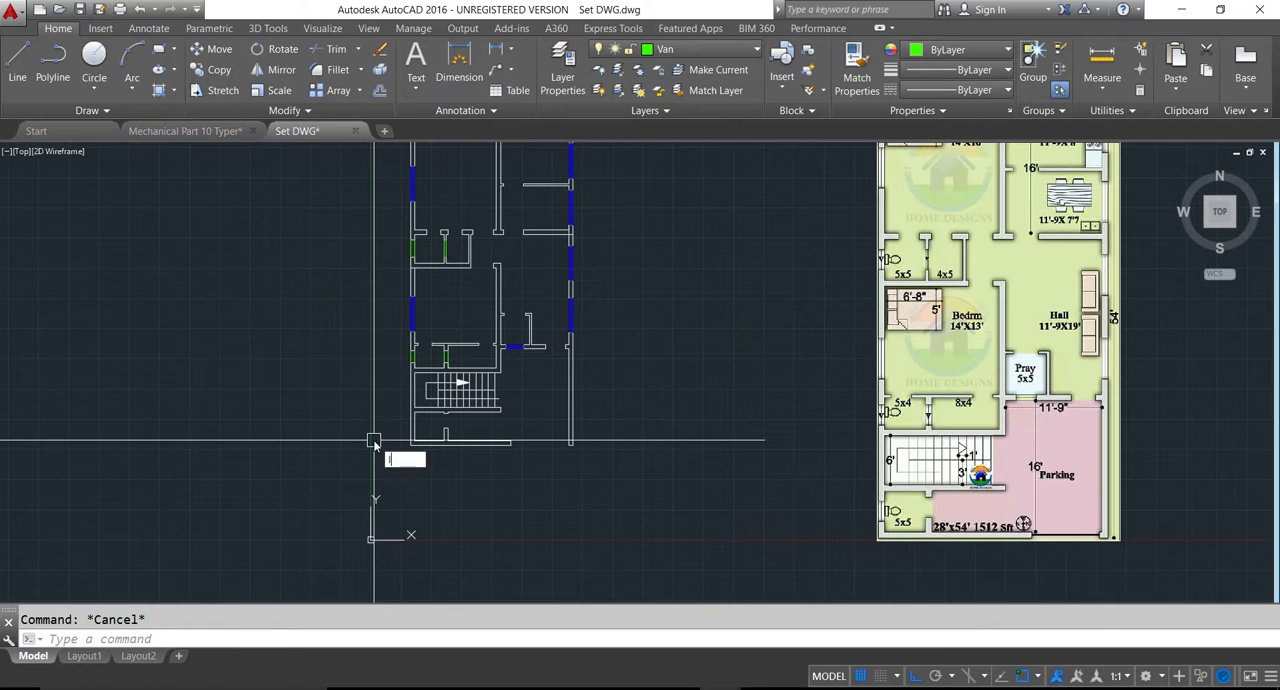
key("Return")
scroll(380, 447, "up", 4)
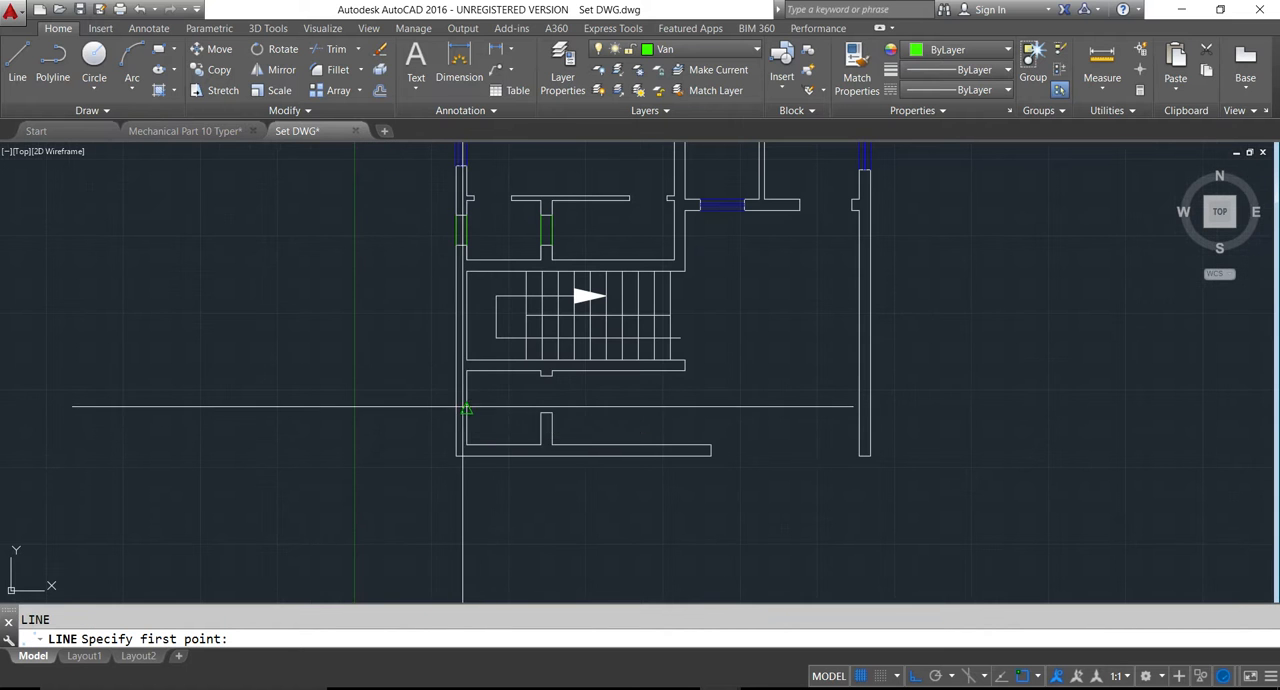
left_click(463, 408)
key("Escape")
scroll(445, 410, "up", 4)
key("Return")
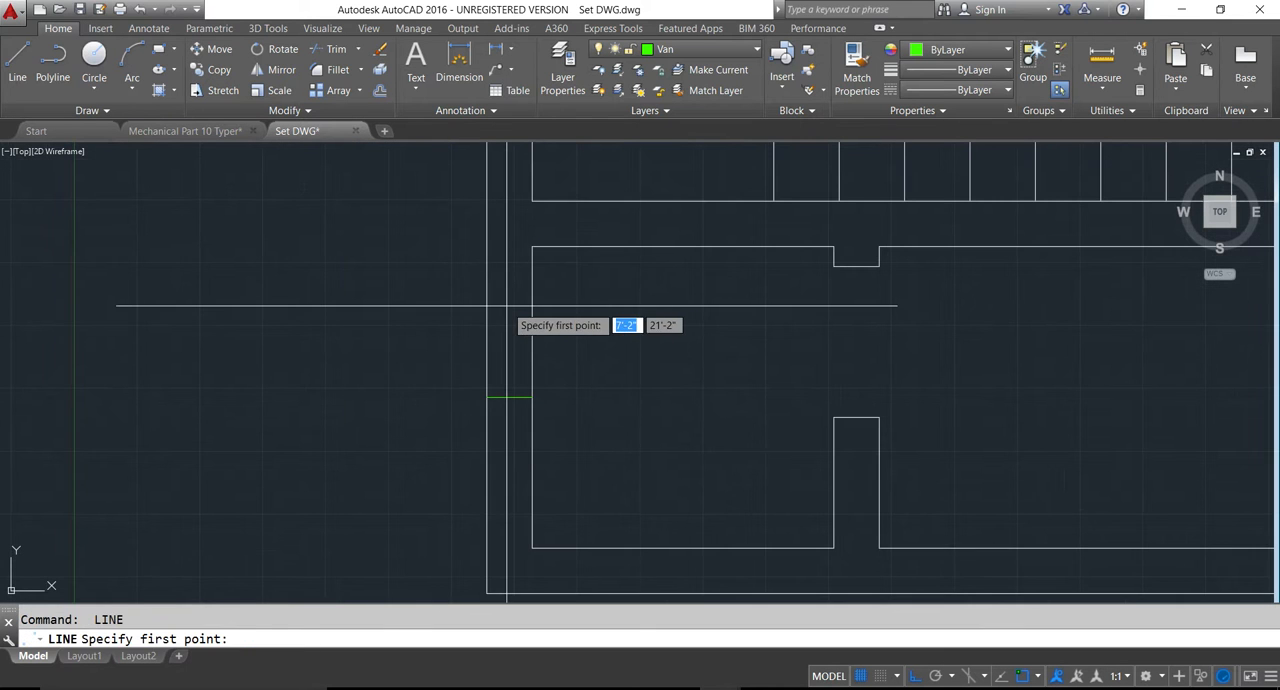
key("Escape")
type("o")
key("Return")
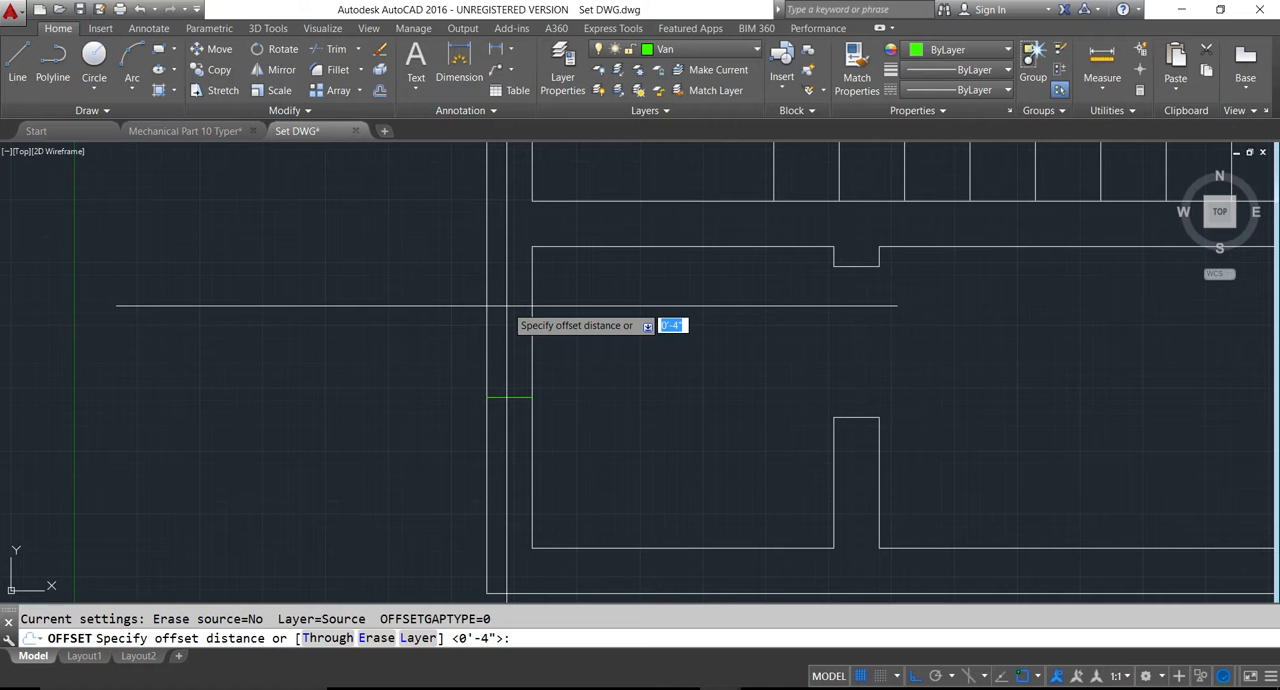
key("Return")
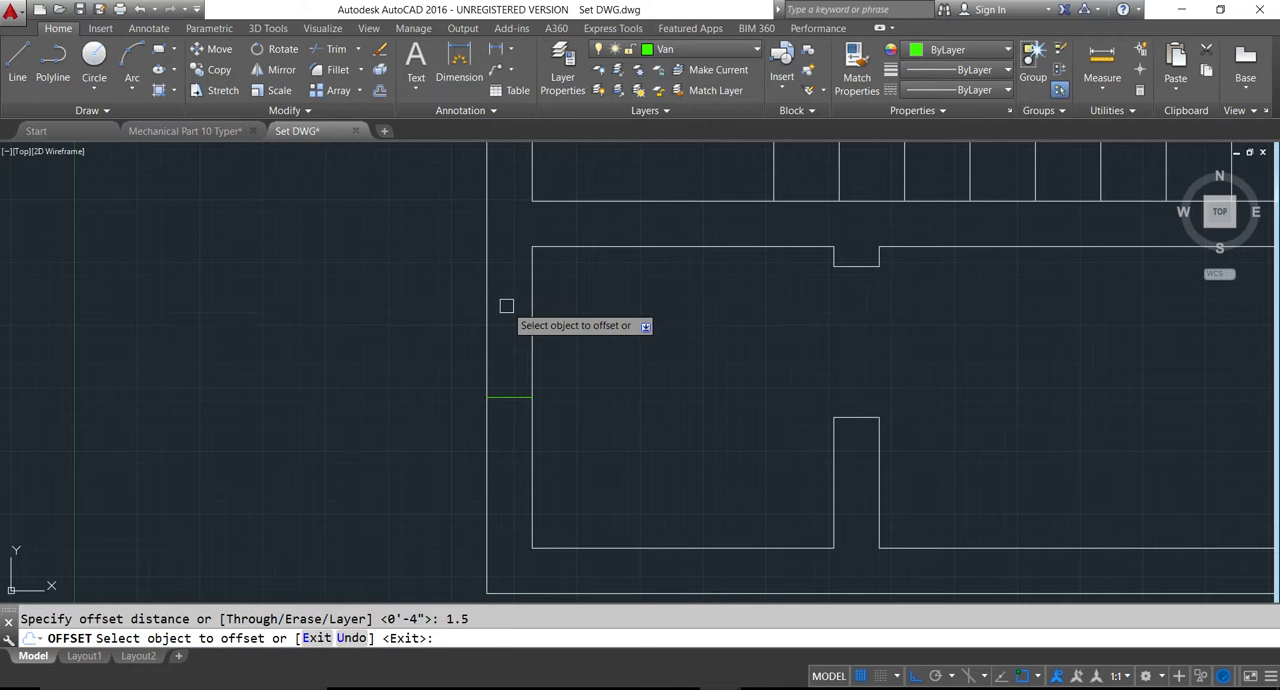
left_click(508, 392)
left_click(511, 364)
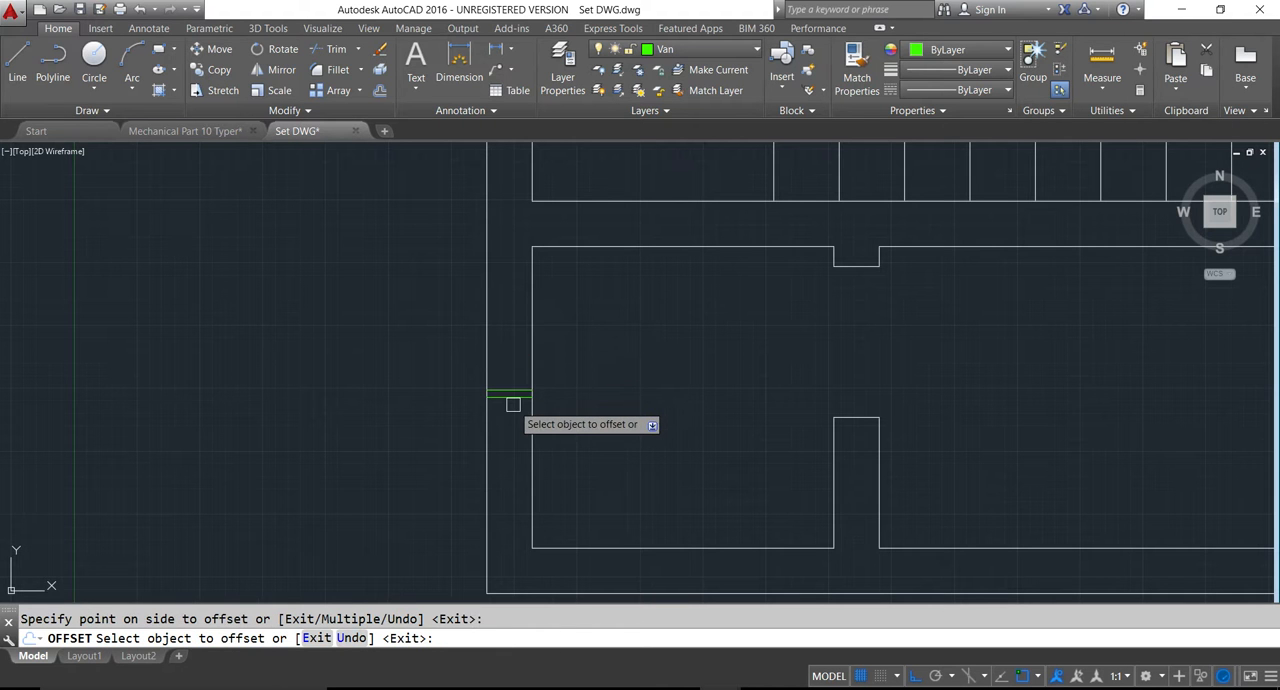
key("Escape")
key("Return")
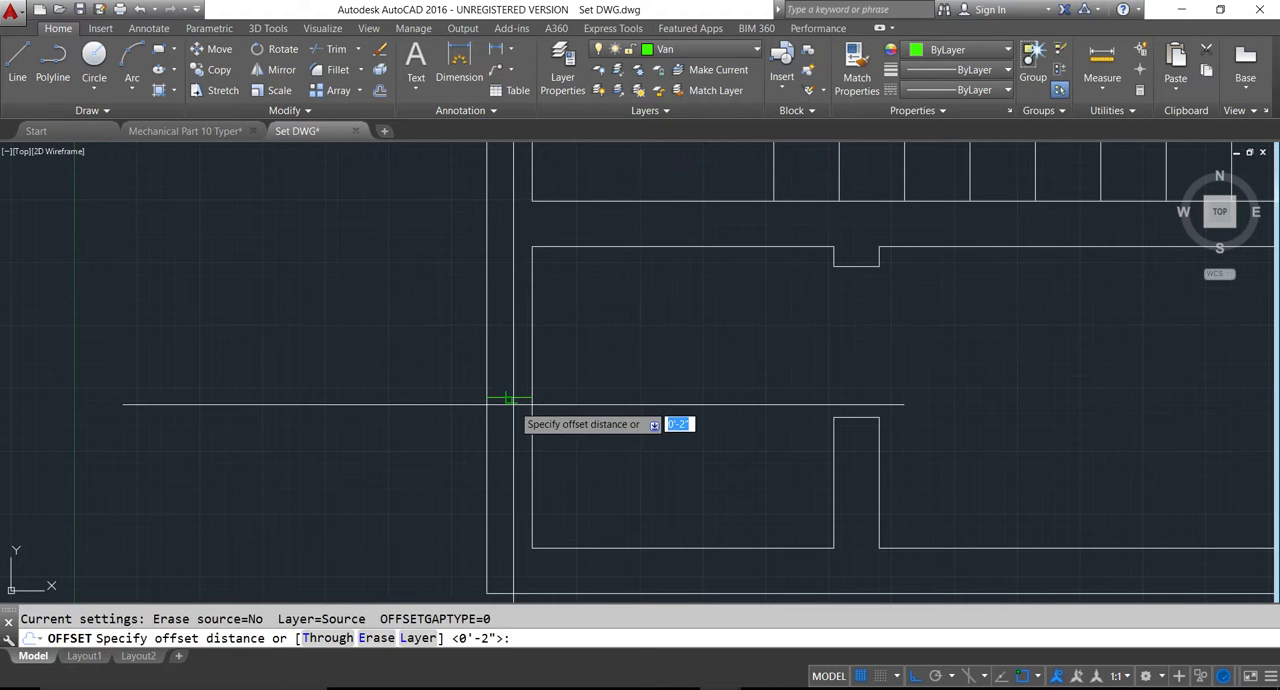
key("Return")
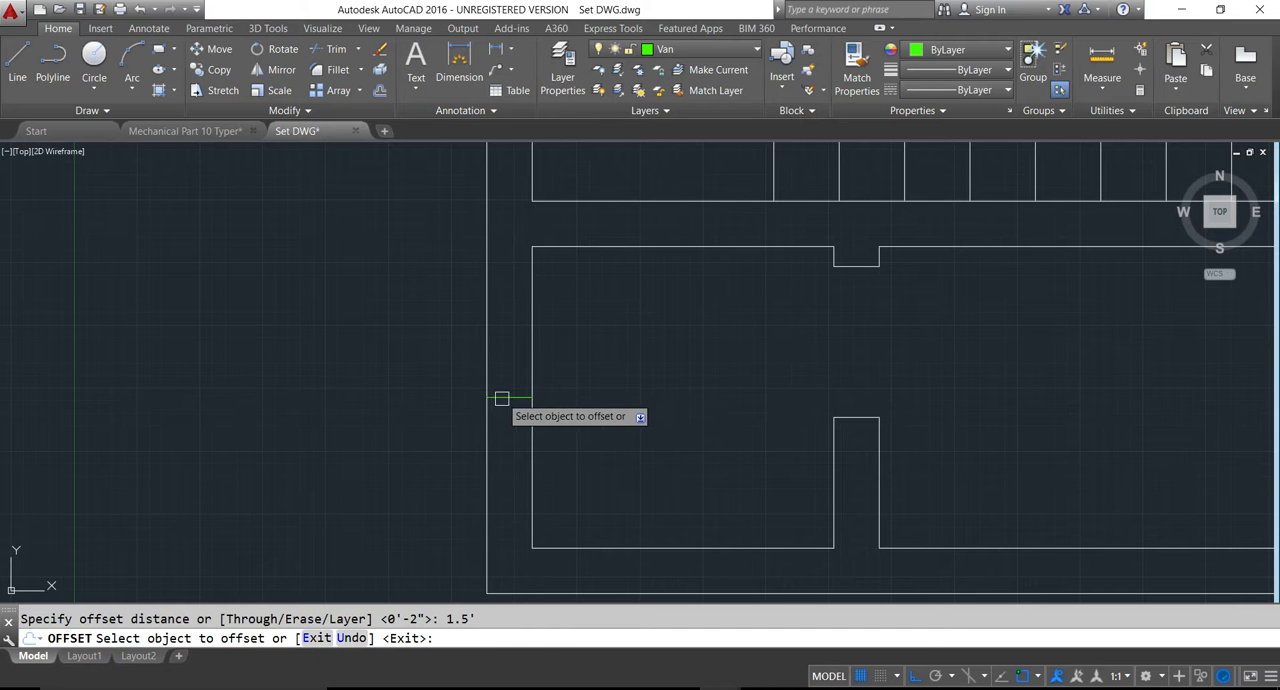
key("Escape")
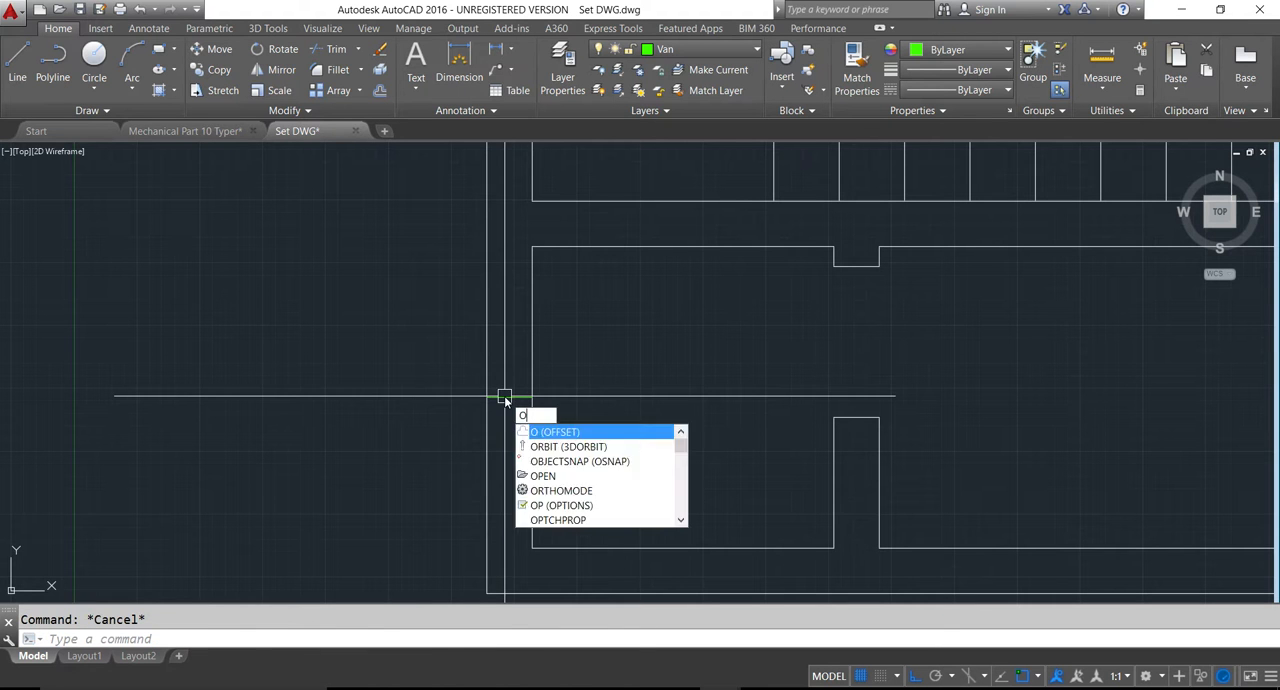
- Offset the guide line in the 5x5 toilet's left exterior wall equally upward and downward to mark the ventilator opening
key("Return")
key("Return")
left_click(500, 397)
left_click(505, 402)
left_click(519, 460)
key("Return")
key("Return")
key("Return")
left_click(513, 398)
left_click(516, 335)
scroll(497, 380, "down", 6)
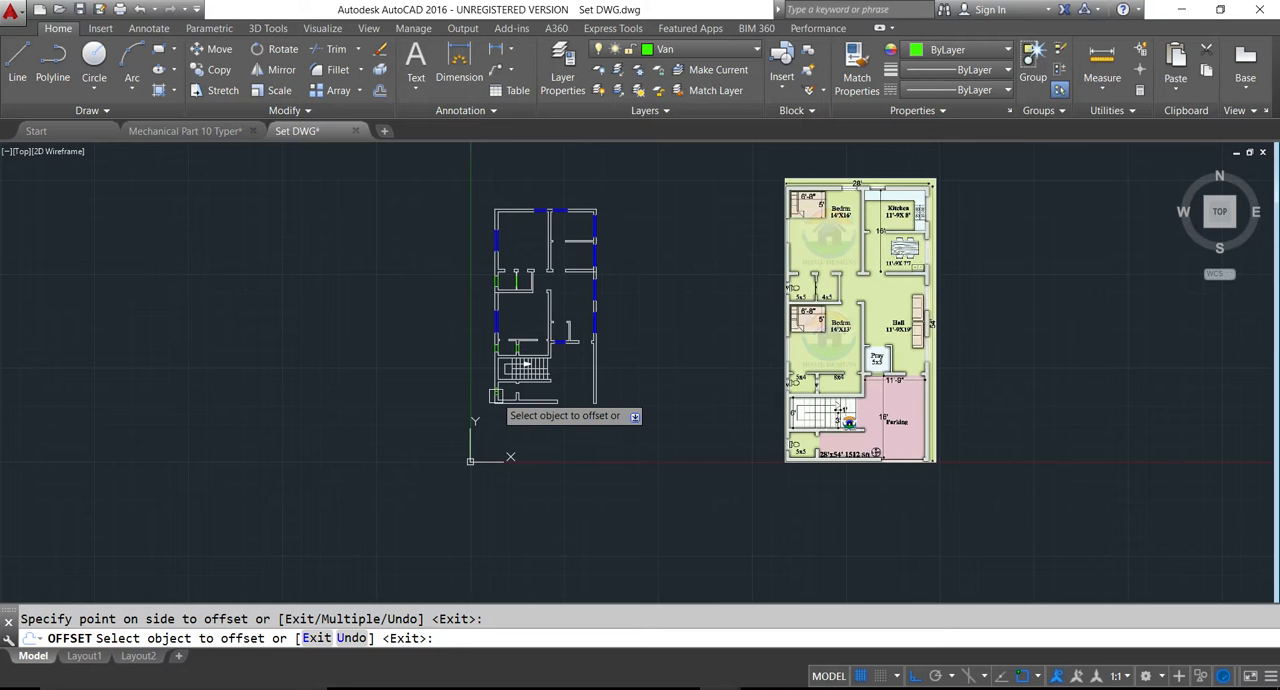
scroll(495, 395, "up", 4)
key("Escape")
- Erase the middle guide line and trim both wall lines between the two offset lines to open the ventilator gap
scroll(510, 360, "up", 3)
left_click(533, 280)
key("Delete")
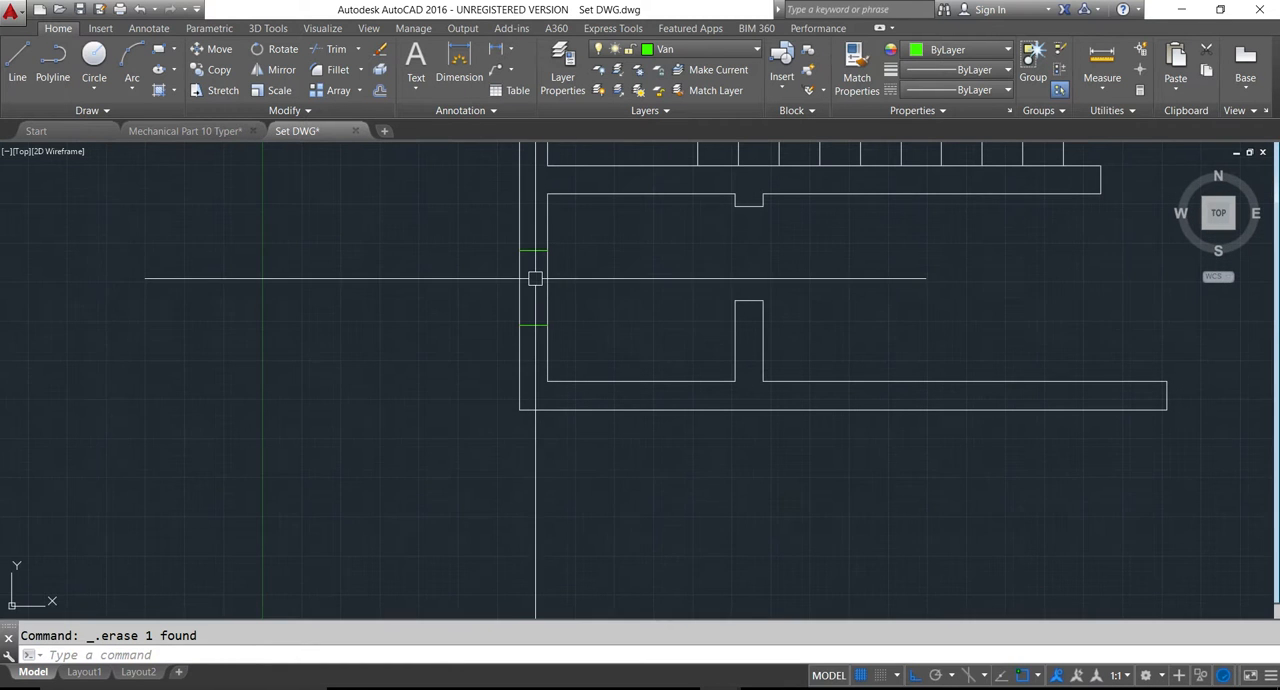
type("tr")
key("space")
key("space")
left_click(477, 266)
left_click(575, 302)
key("space")
- Move the two lines closing the wall ends at the new ventilator gap from the Van layer to the walls' layer
left_click(457, 237)
left_click(571, 346)
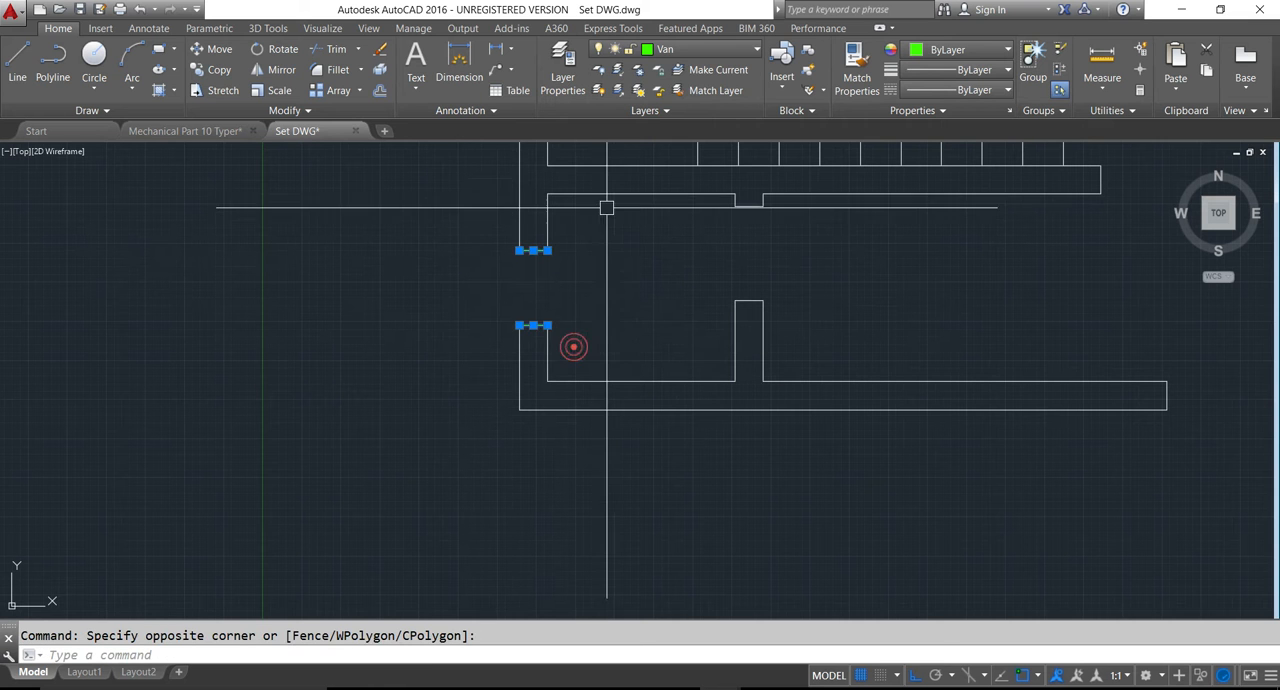
left_click(698, 50)
left_click(683, 149)
scroll(523, 317, "down", 3)
key("Escape")
middle_click_drag(585, 313, 540, 425)
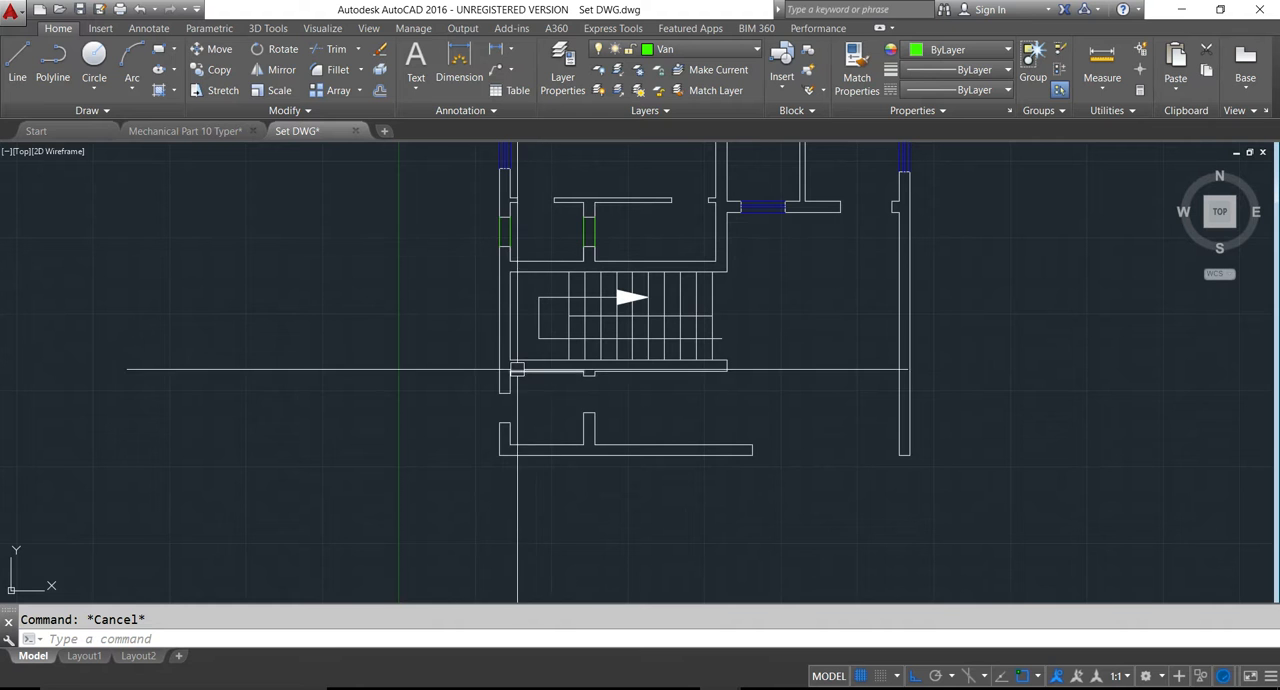
- Draw two lines on the Van layer across the 5x5 lower toilet's ventilator gap, along the outer and inner faces of the exterior wall
type("l")
key("Return")
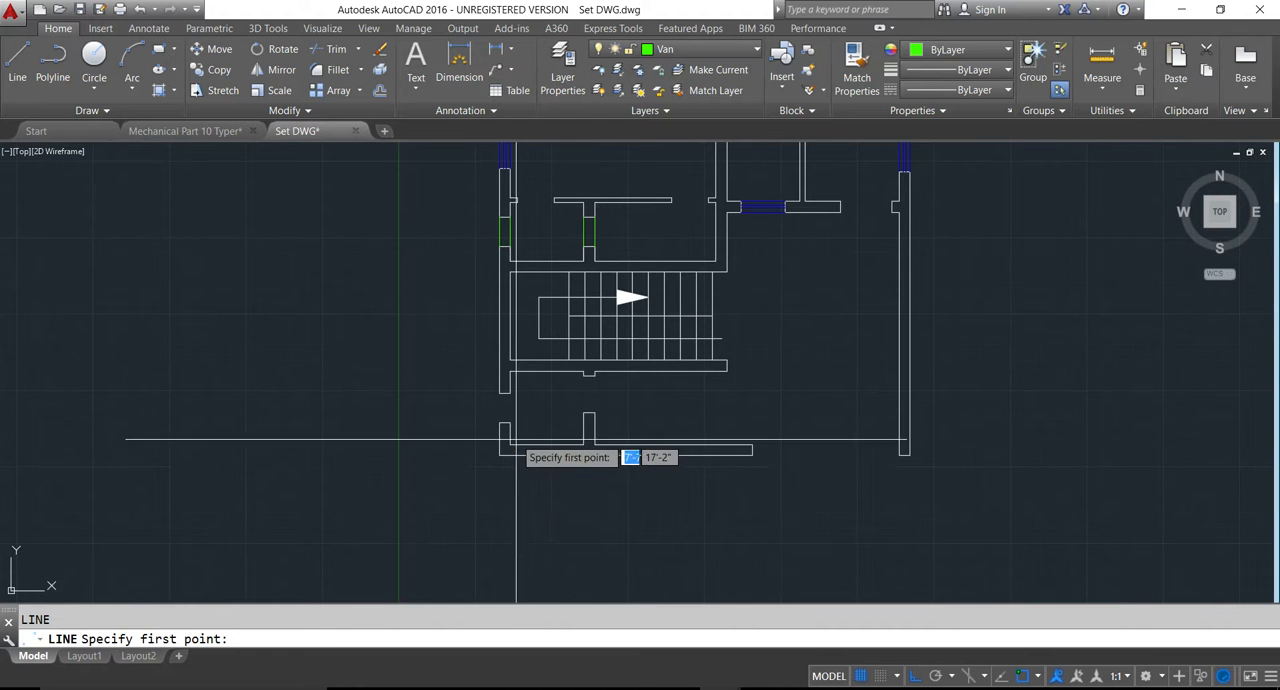
scroll(509, 397, "up", 4)
left_click(495, 290)
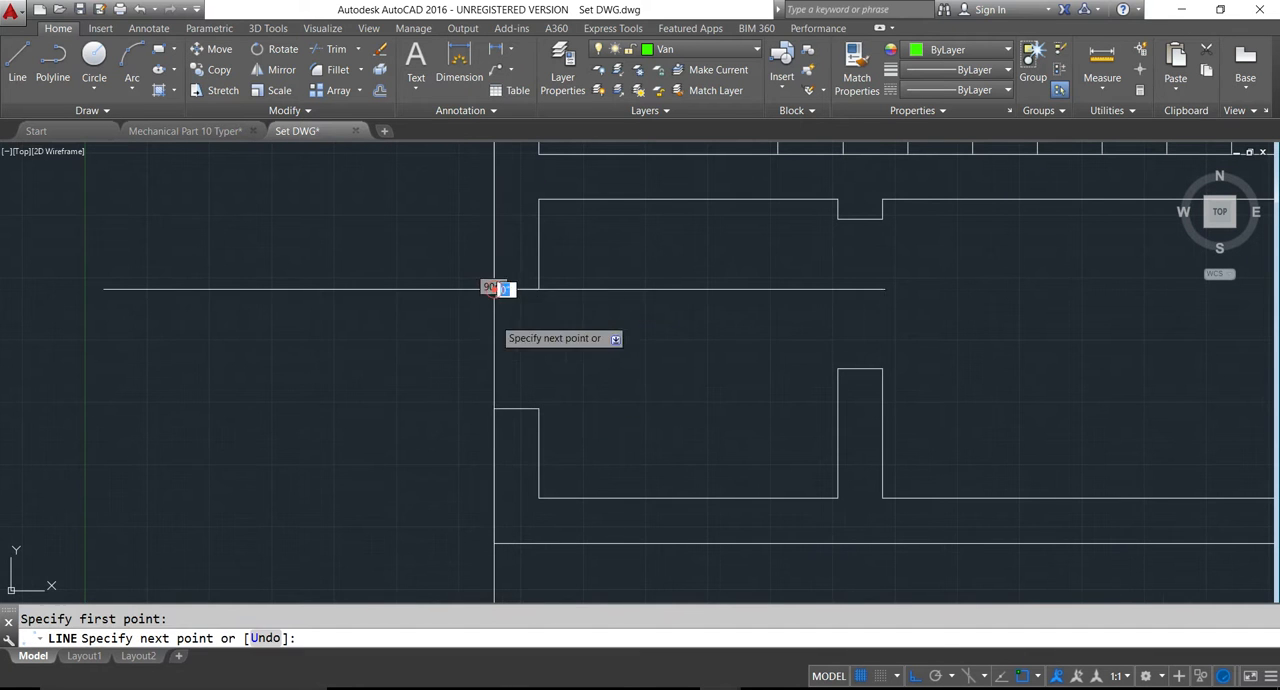
left_click(494, 408)
key("Return")
key("Return")
left_click(543, 290)
key("Return")
key("Return")
left_click(540, 288)
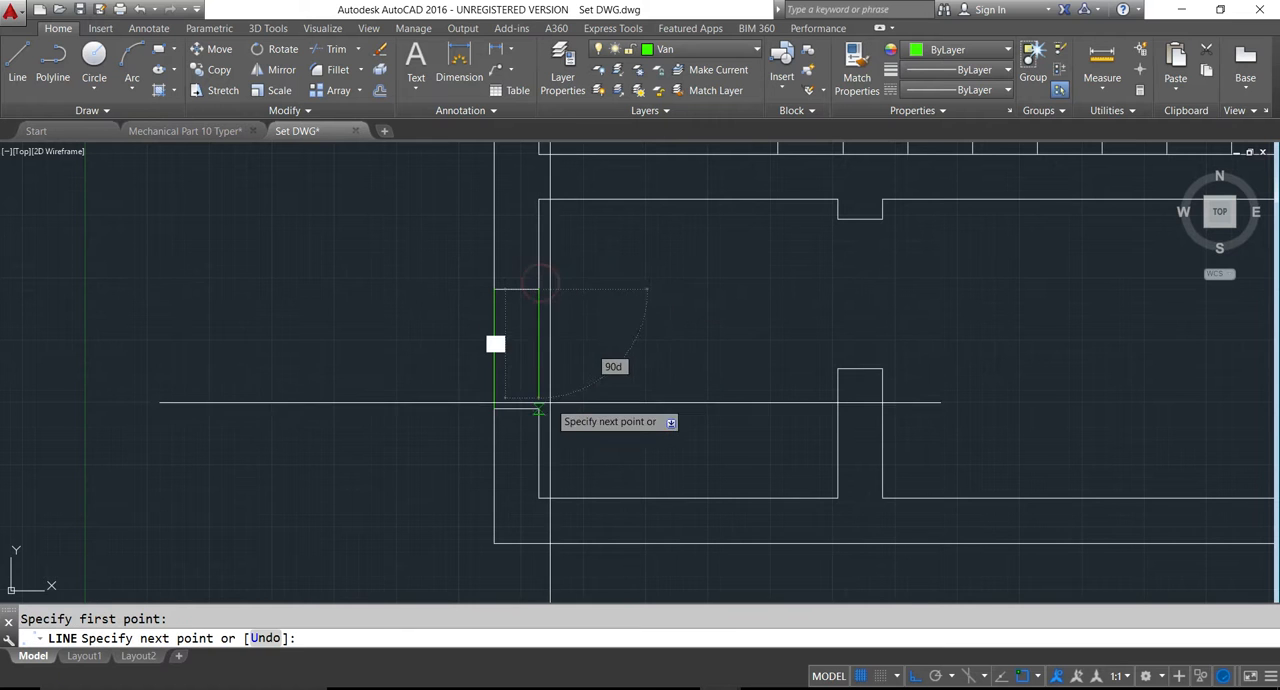
left_click(538, 408)
key("Return")
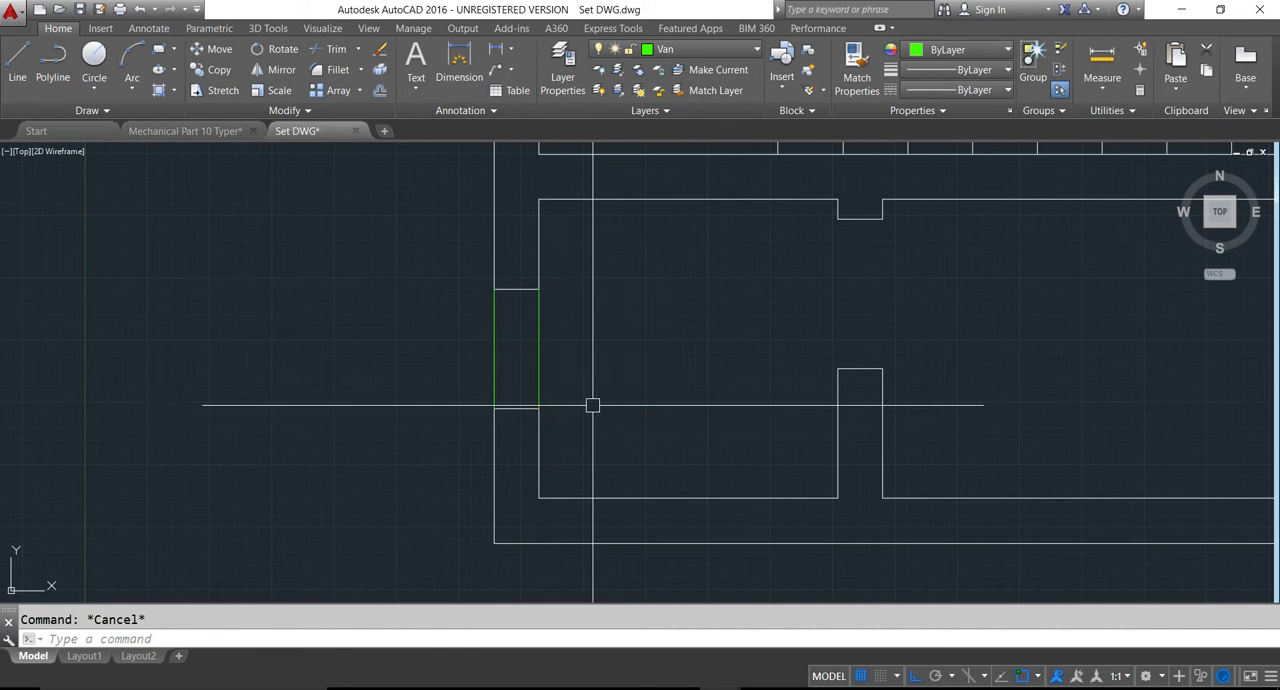
- Offset the lower 5x5 toilet's ventilator lines 3.5 inches inward within the wall thickness
type("o")
key("Return")
type("3.5")
key("Return")
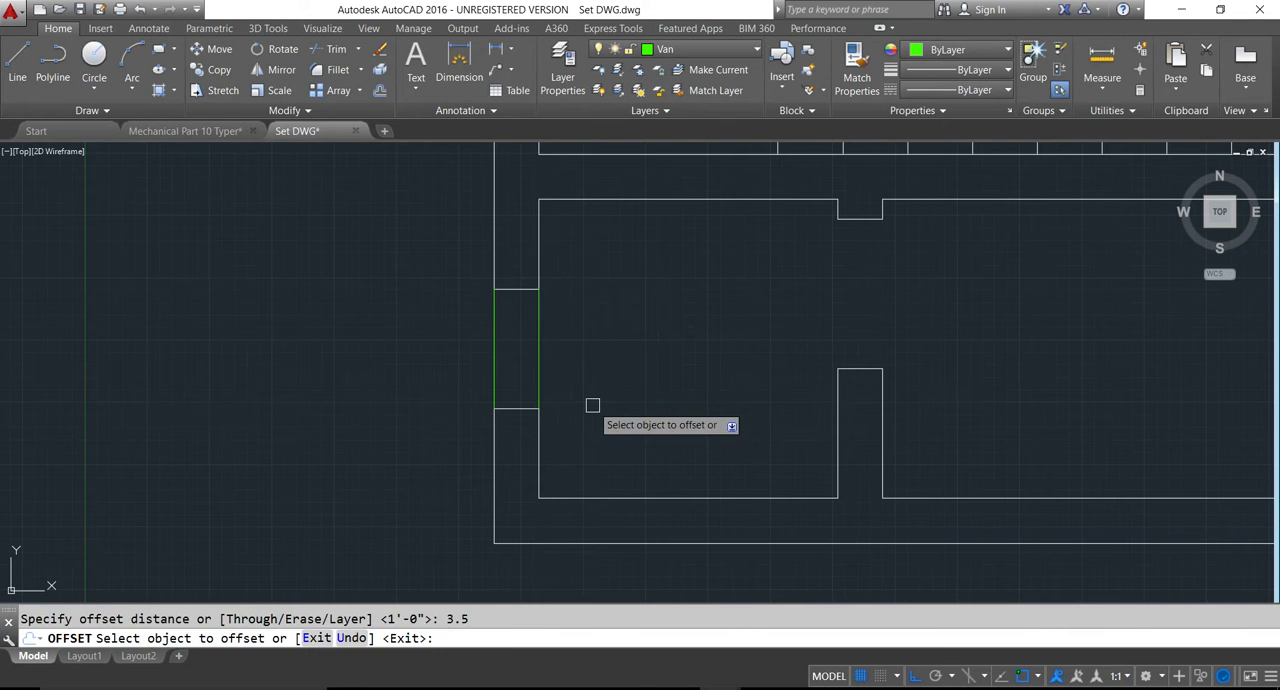
left_click(528, 357)
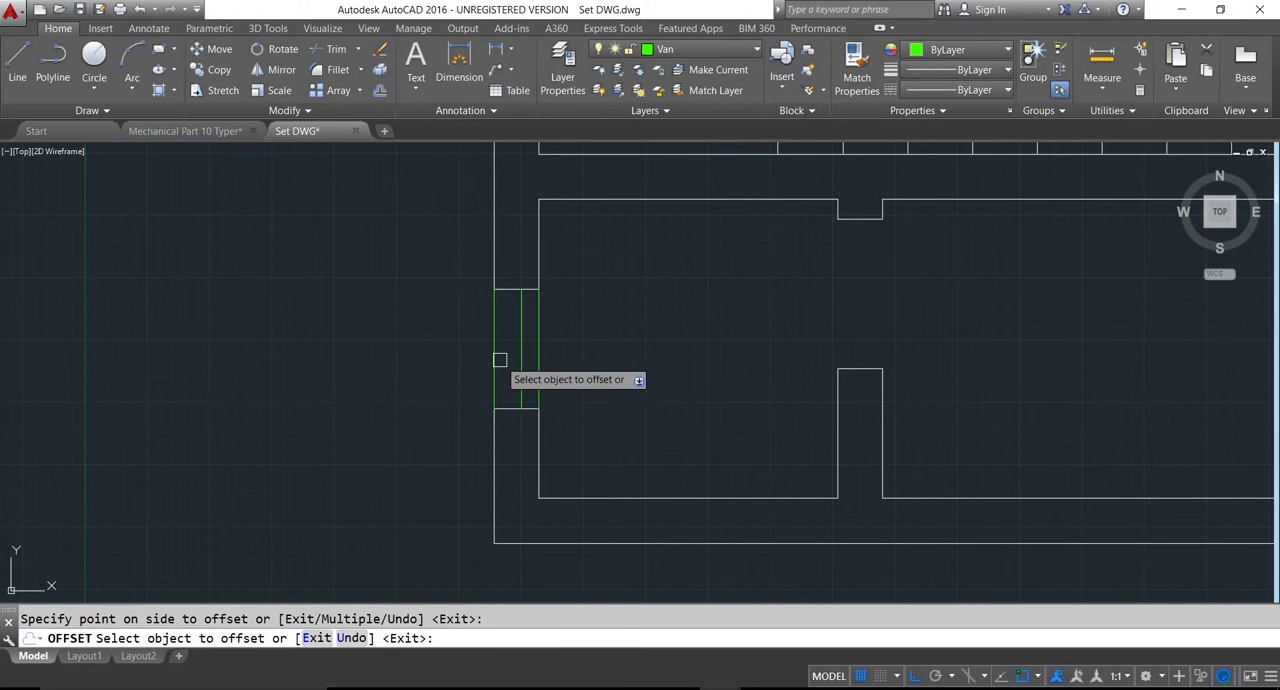
- Offset the edge lines 3.5 inches inward for the 5x4 toilet's exterior ventilator and the ventilator between the 5x4 and 8x4 rooms
scroll(530, 362, "down", 5)
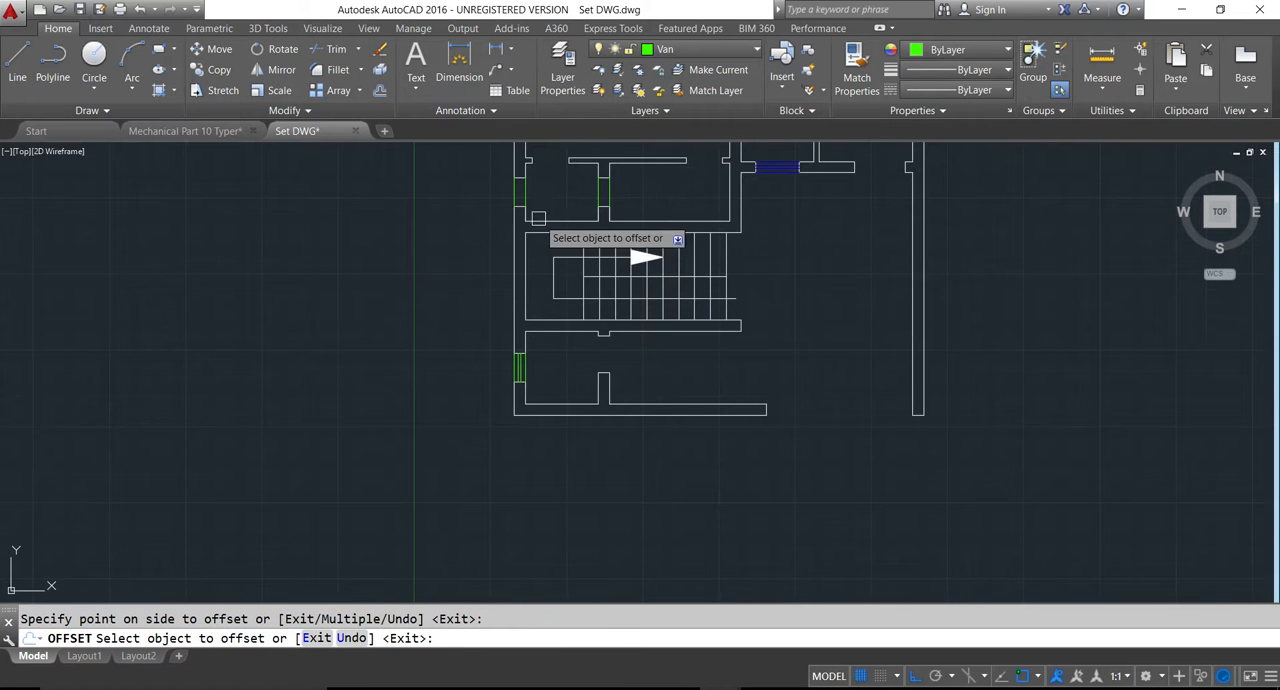
scroll(533, 200, "up", 6)
middle_click_drag(529, 237, 657, 577)
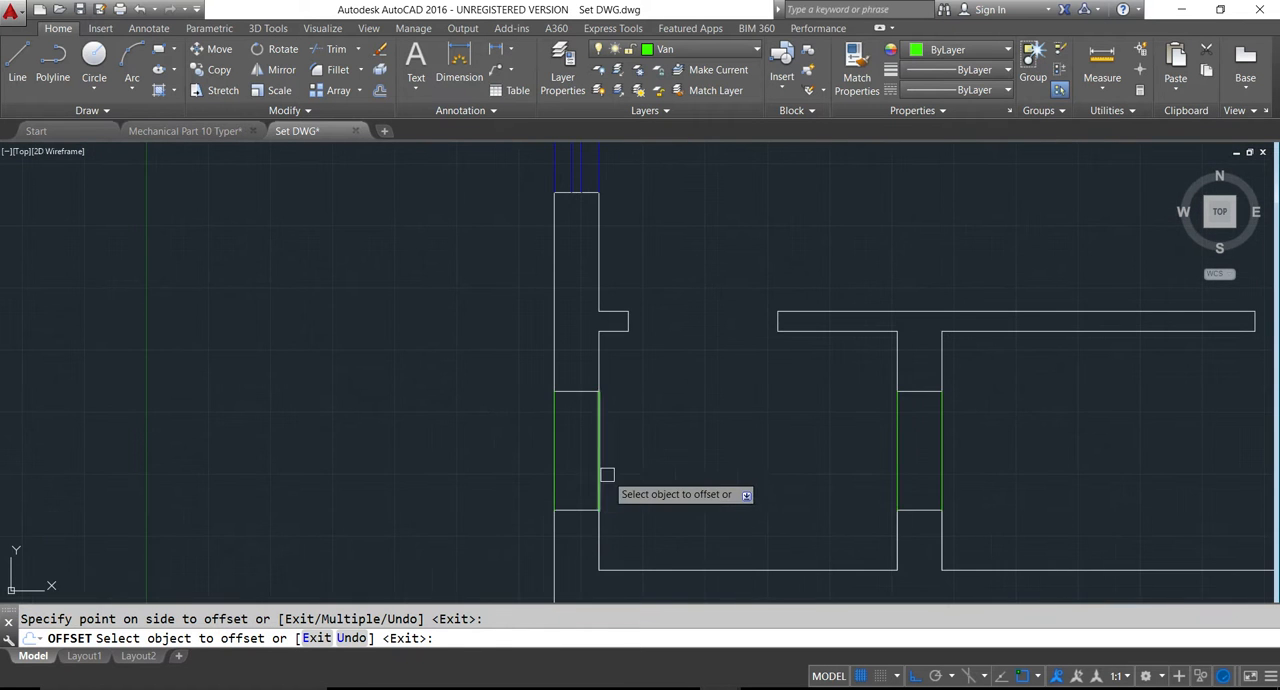
left_click(599, 472)
left_click(571, 472)
left_click(554, 461)
left_click(574, 457)
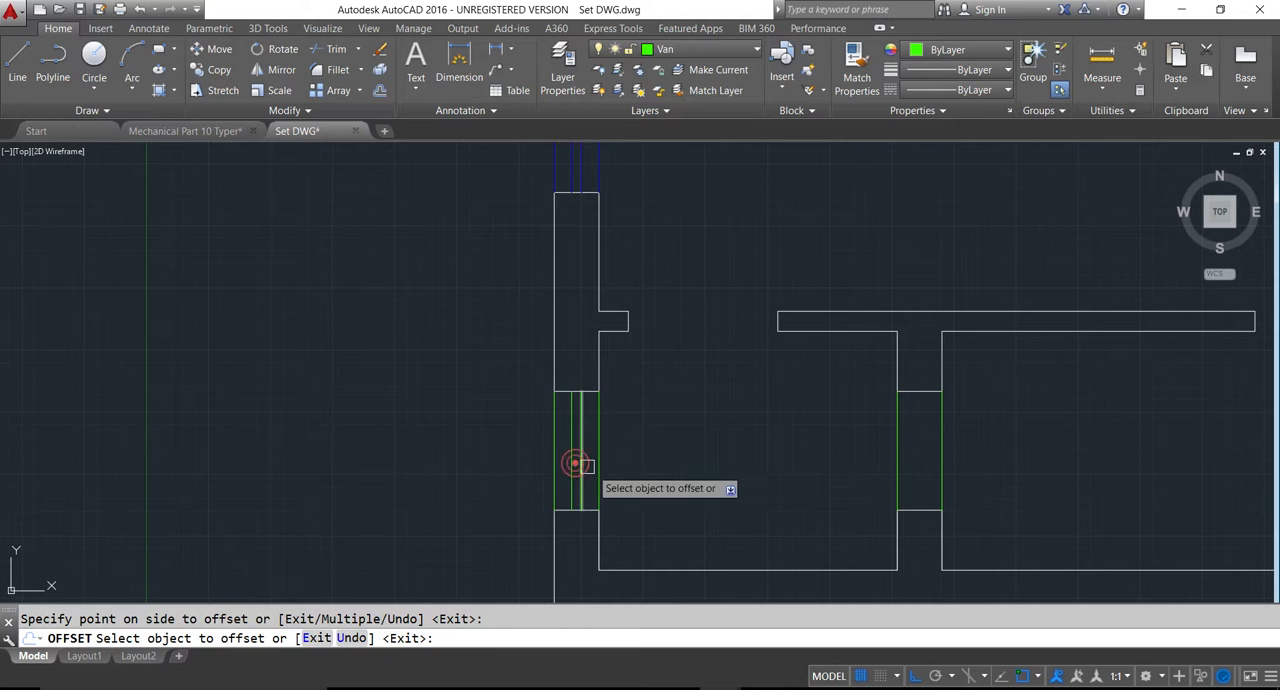
left_click(926, 463)
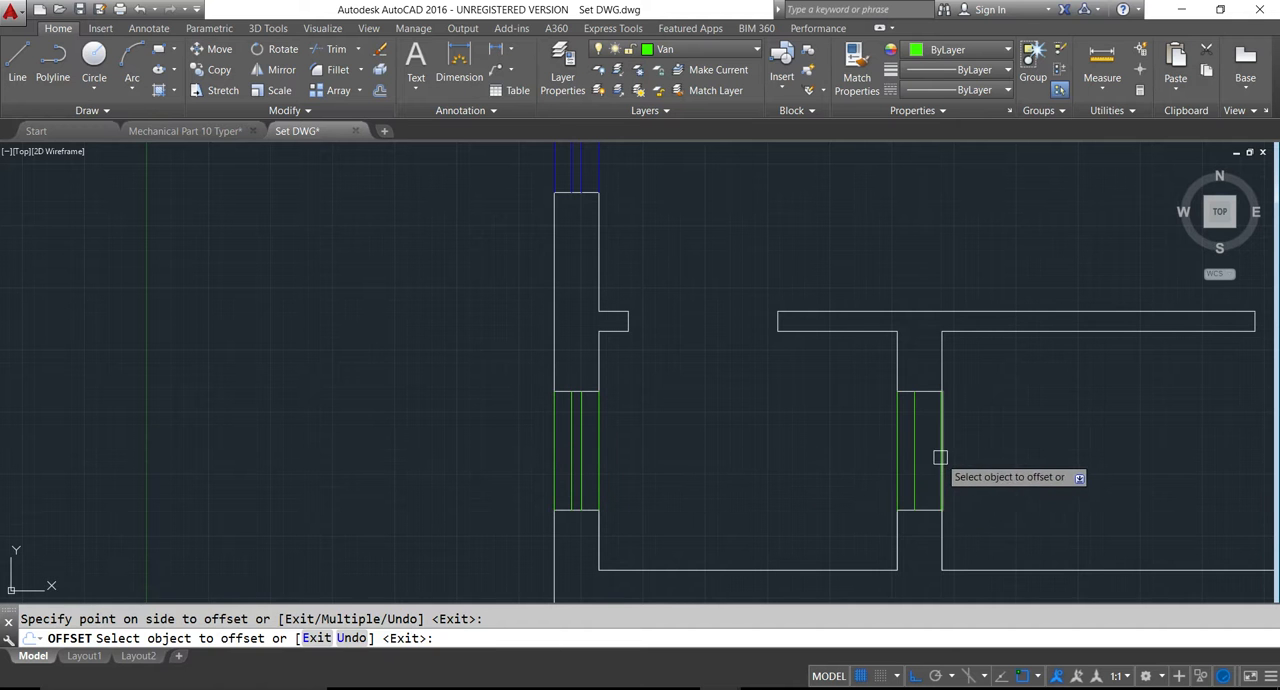
- Offset both edge lines of the upper 5x5 toilet's exterior wall ventilator 3.5 inches inward
scroll(612, 370, "down", 5)
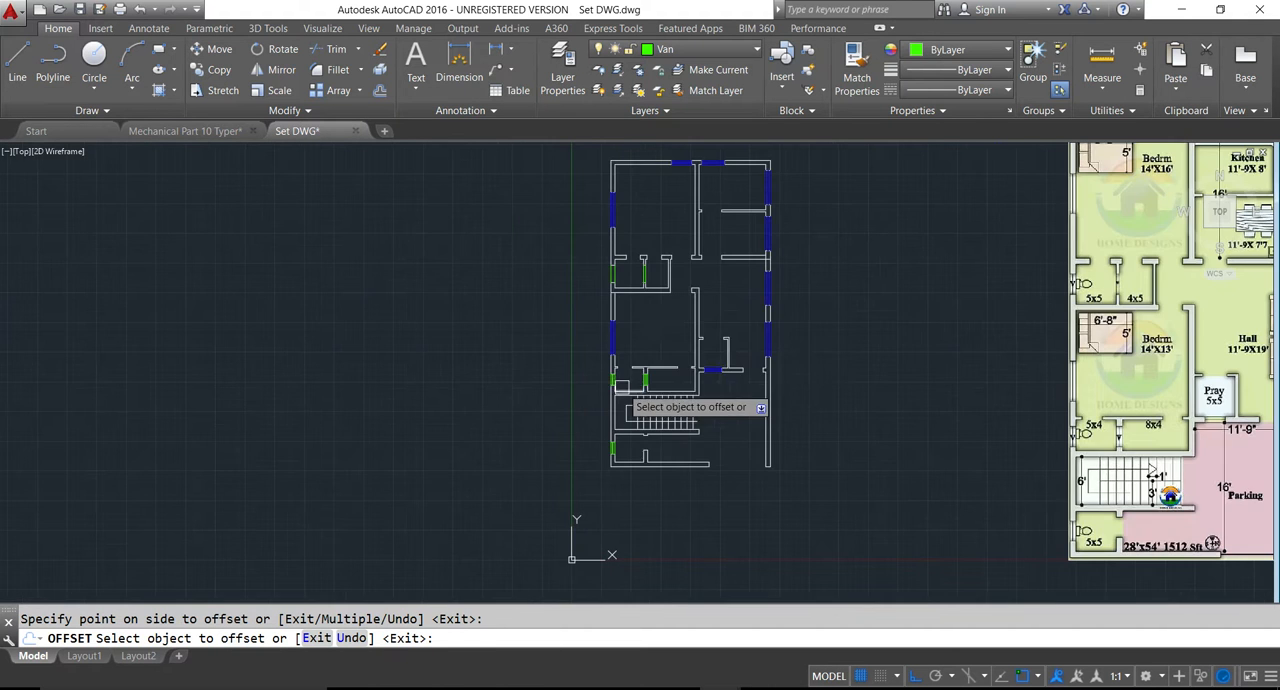
scroll(653, 262, "up", 6)
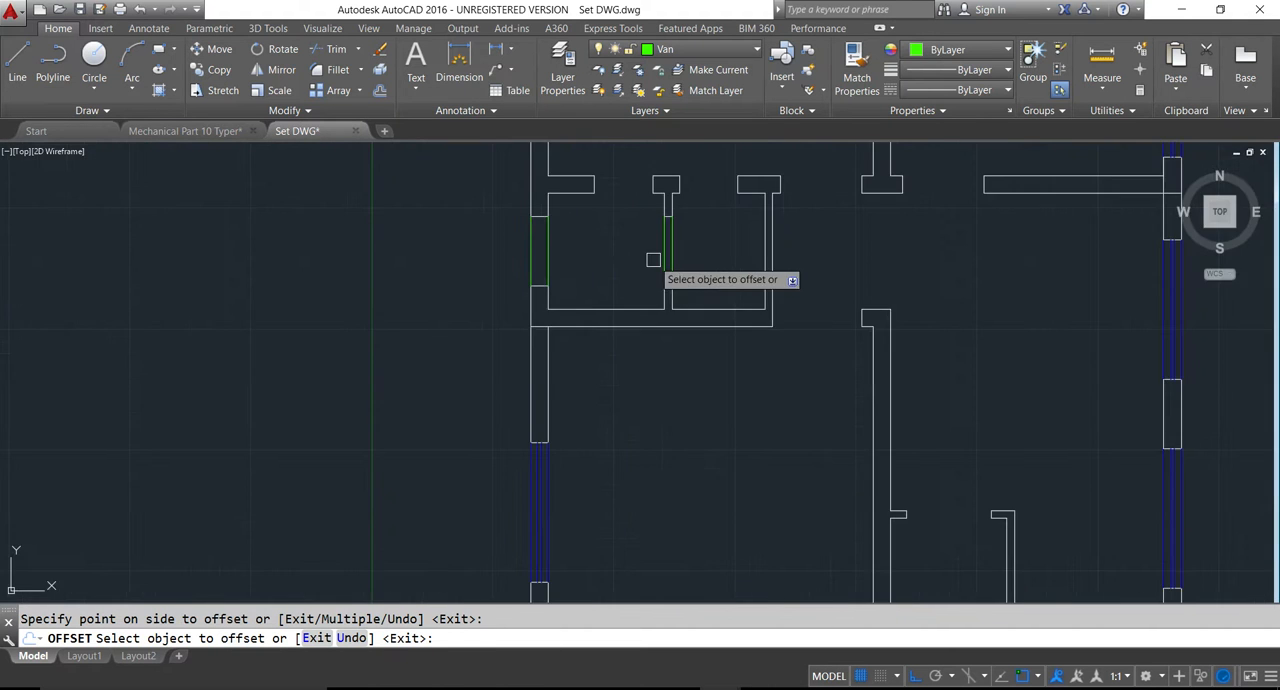
left_click(547, 256)
left_click(541, 250)
left_click(529, 251)
key("Escape")
type("p")
key("Return")
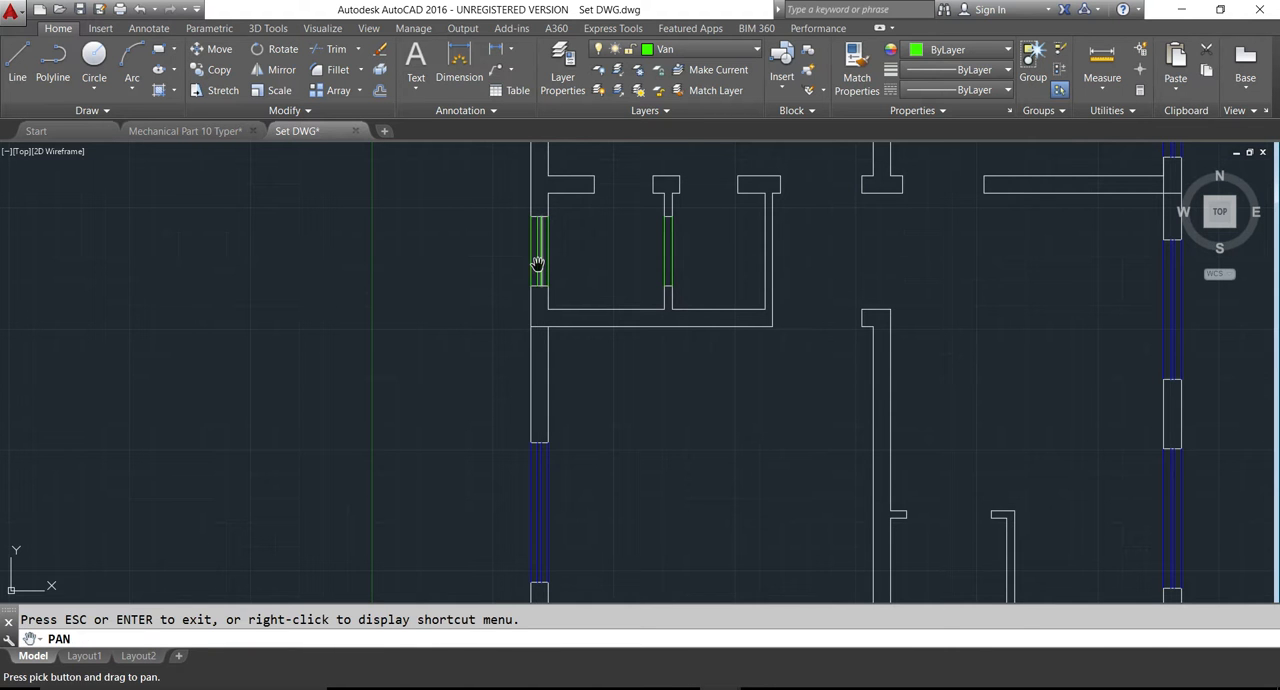
scroll(666, 260, "up", 4)
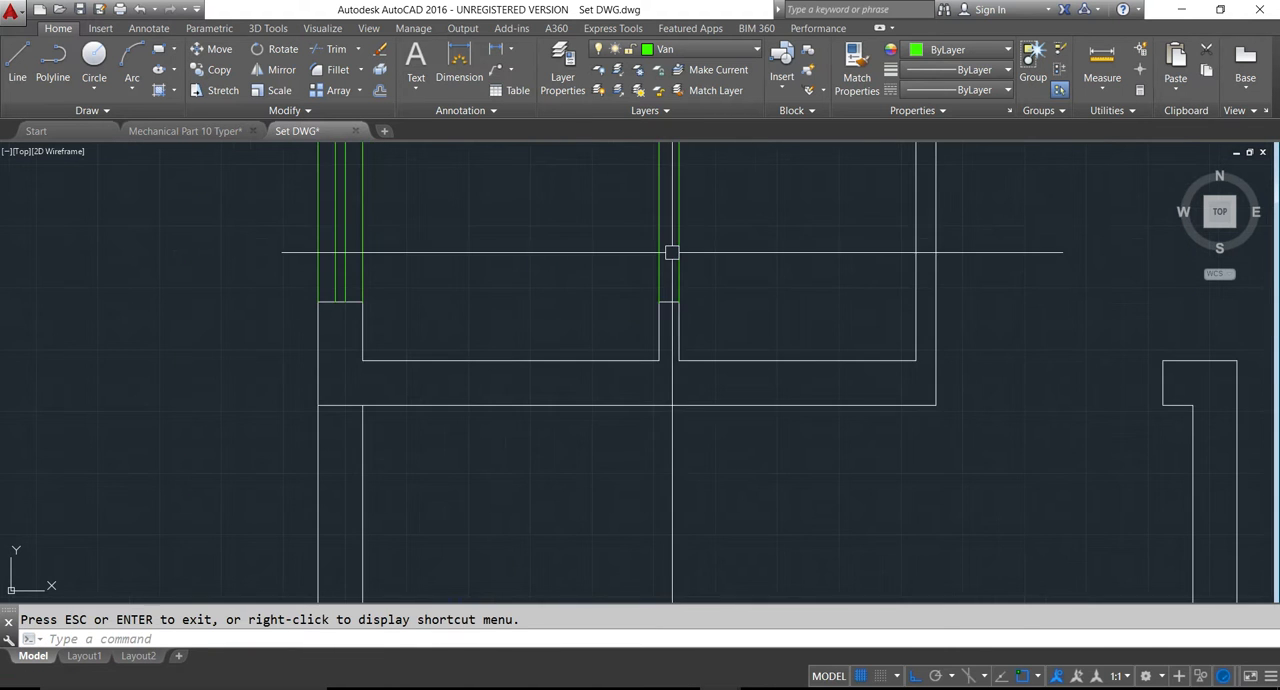
key("Escape")
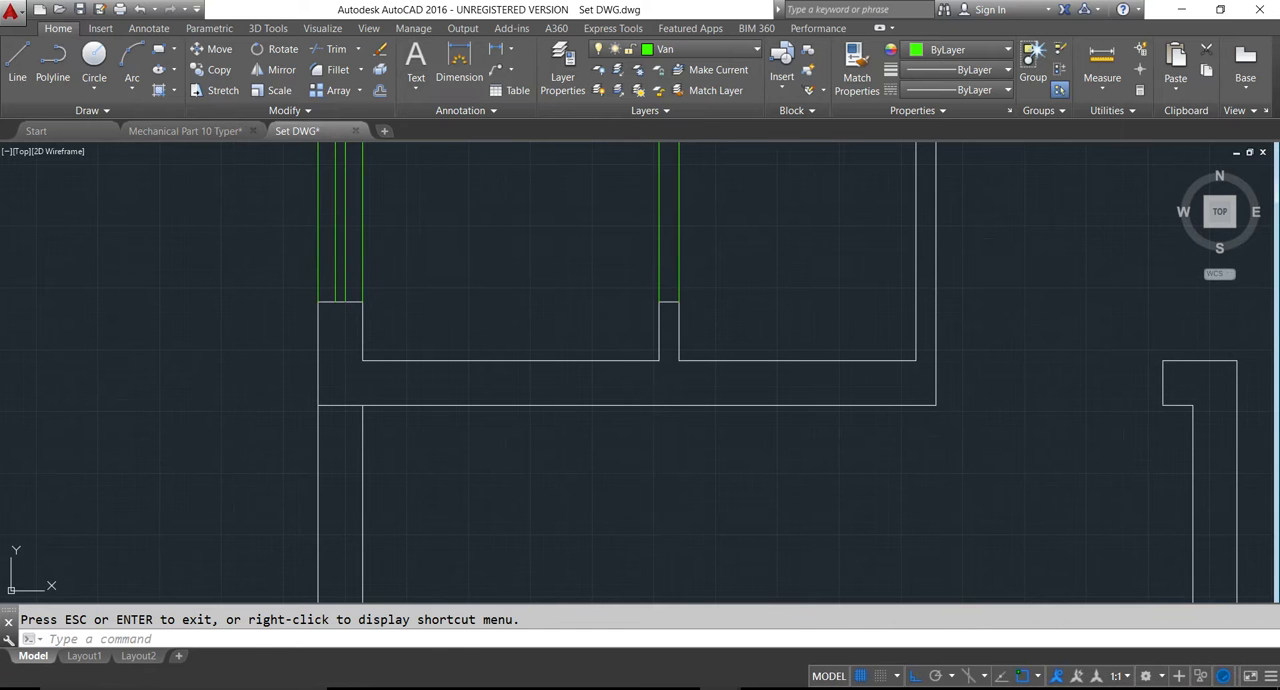
- Offset both edge lines of the ventilator in the thin partition between the upper 5x5 and 4x5 rooms 1.5 inches inward
key("Escape")
type("o")
key("Return")
type("1.5")
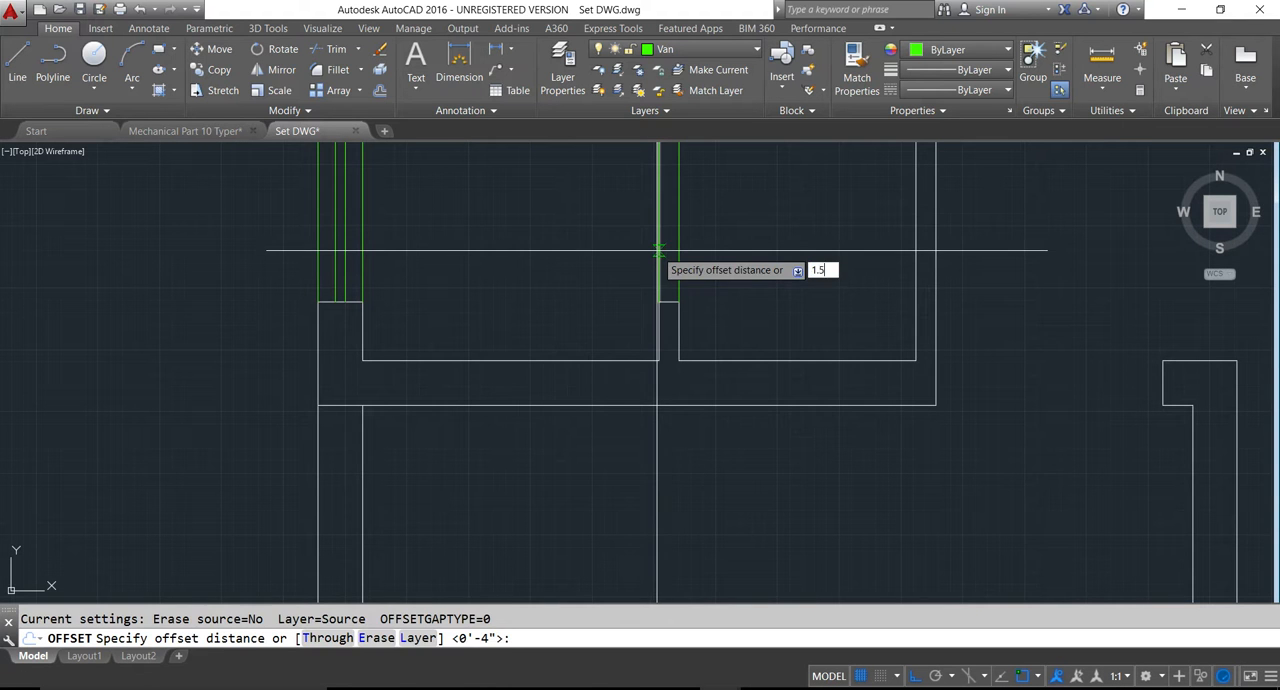
key("Return")
left_click(662, 257)
left_click(689, 265)
scroll(680, 265, "up", 5)
scroll(700, 294, "down", 5)
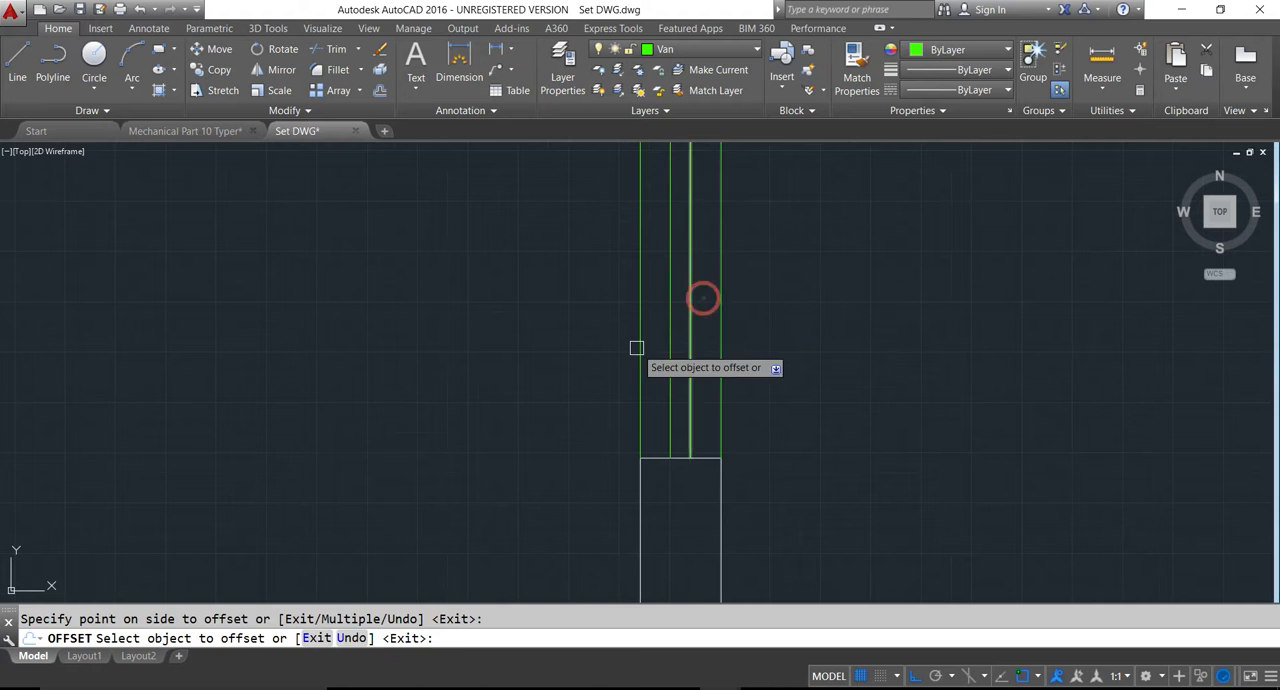
key("Escape")
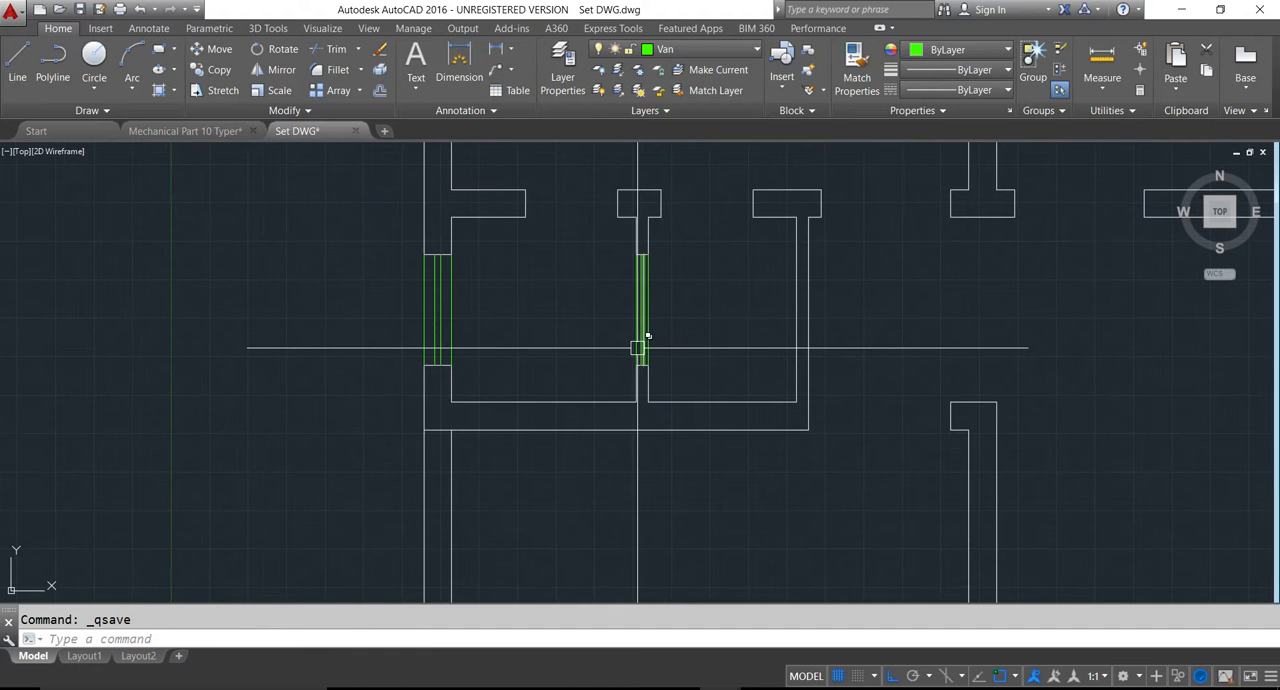
- Save the drawing and make the Door layer current
scroll(637, 348, "down", 6)
middle_click_drag(648, 436, 651, 350)
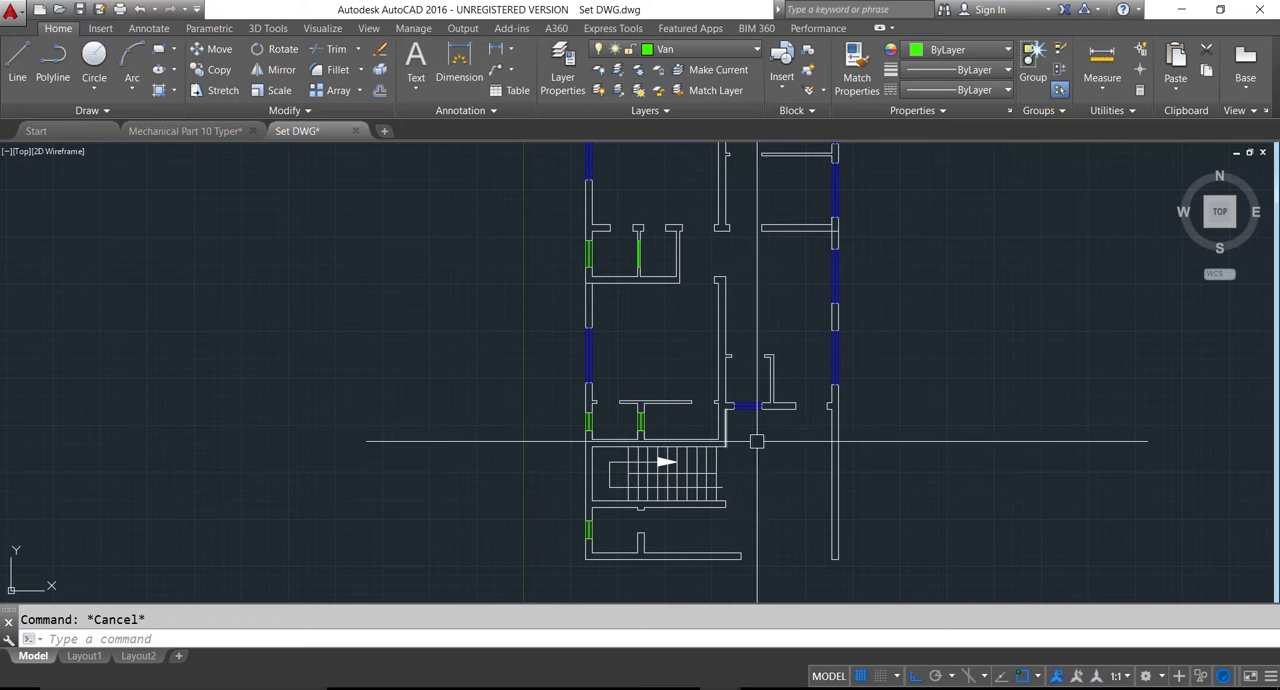
middle_click_drag(645, 330, 640, 474)
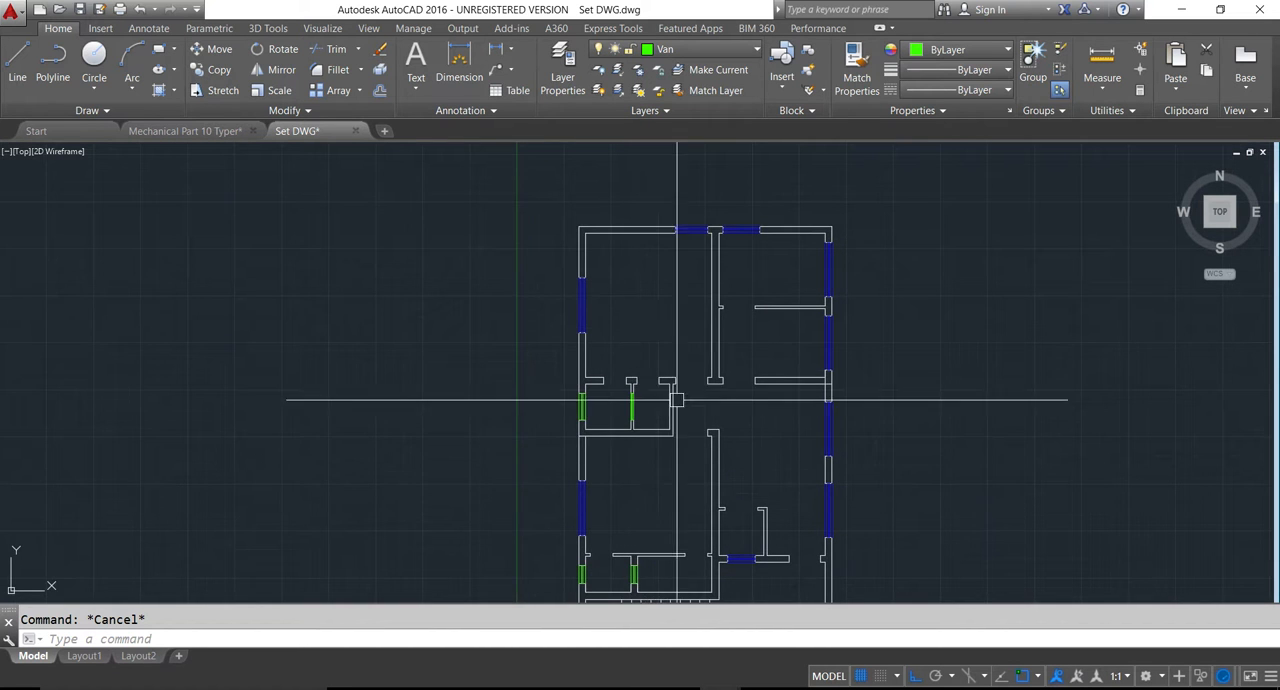
scroll(697, 379, "down", 4)
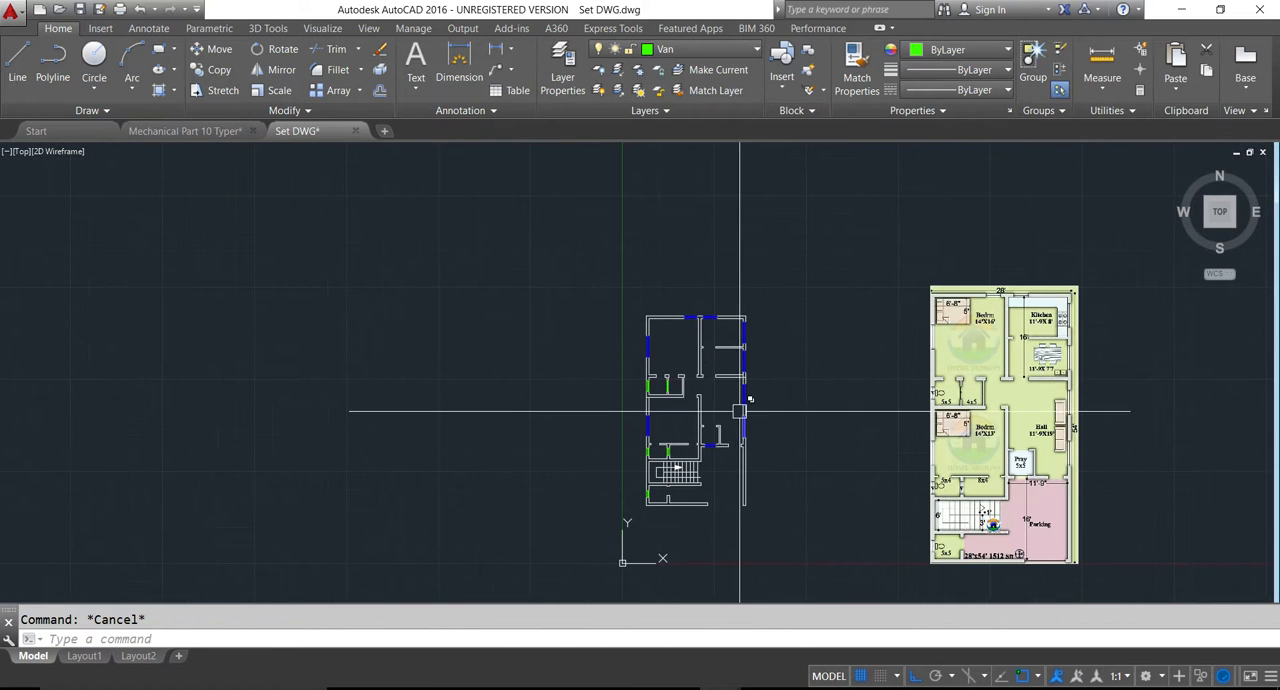
key("ctrl+s")
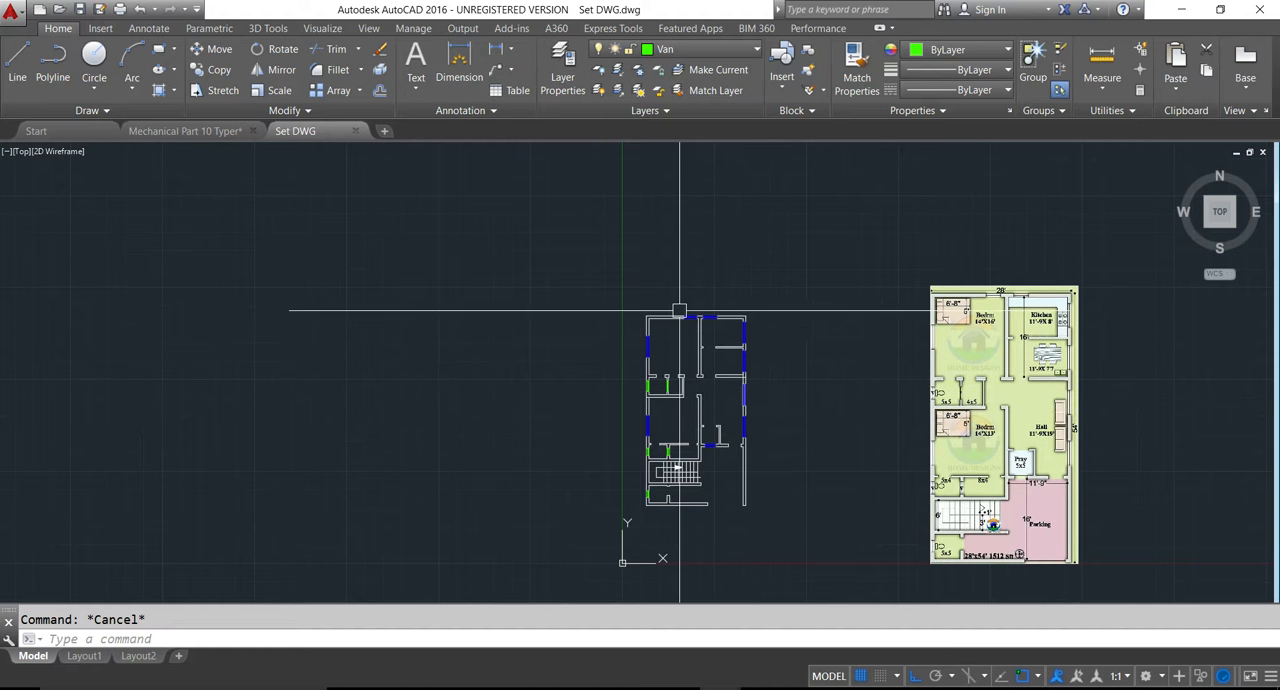
left_click(680, 49)
left_click(673, 128)
scroll(700, 350, "up", 6)
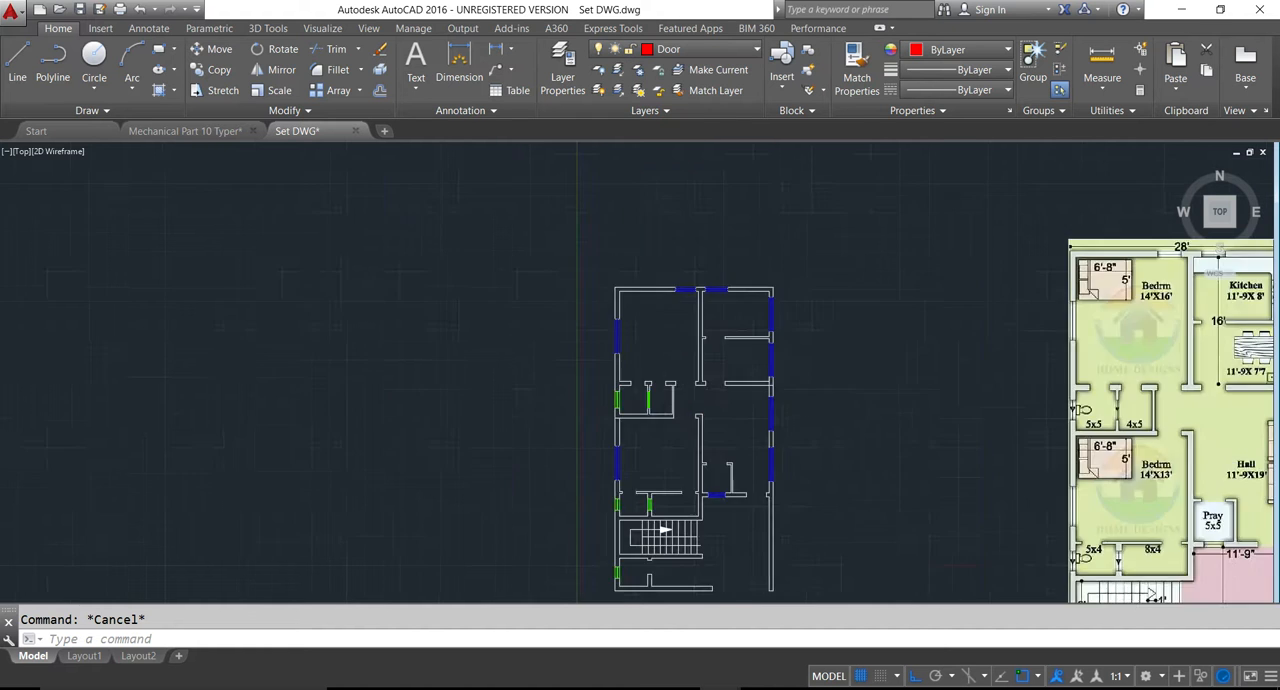
- Draw the upper bedroom door's leaf from the midpoint of the wall stub's left end, 1.5 inches left and 3.5' up
type("l")
key("Return")
scroll(695, 400, "up", 4)
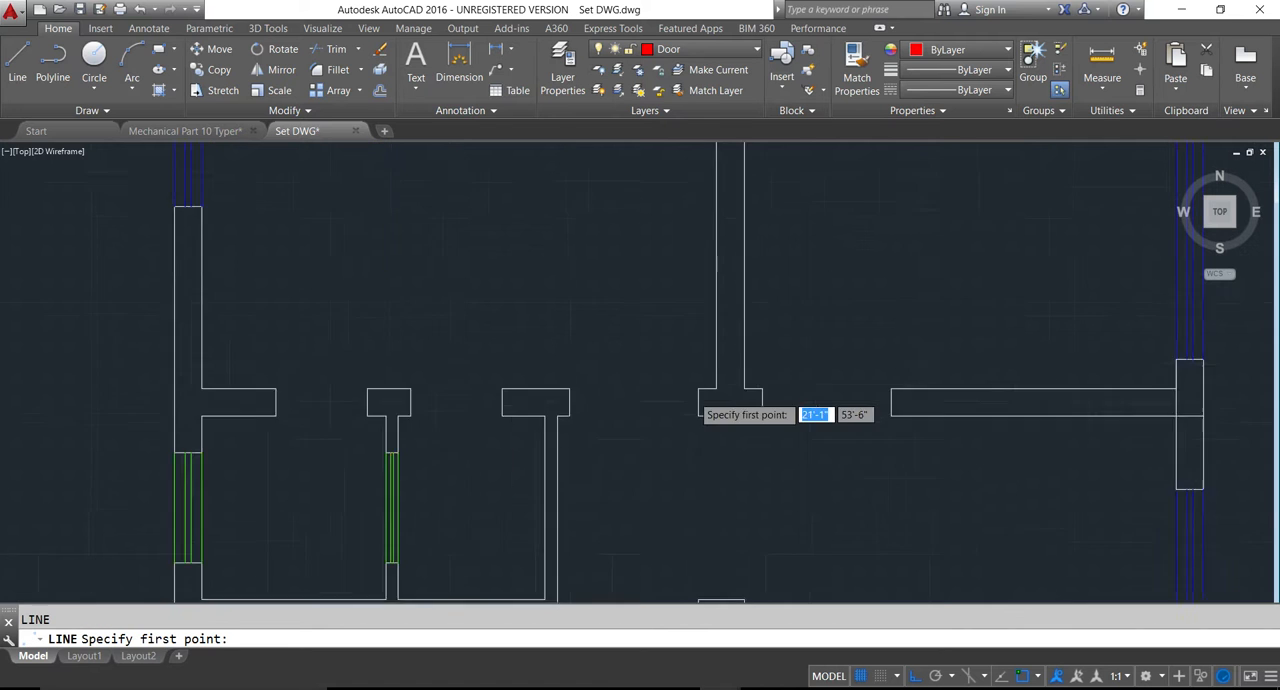
left_click(707, 418)
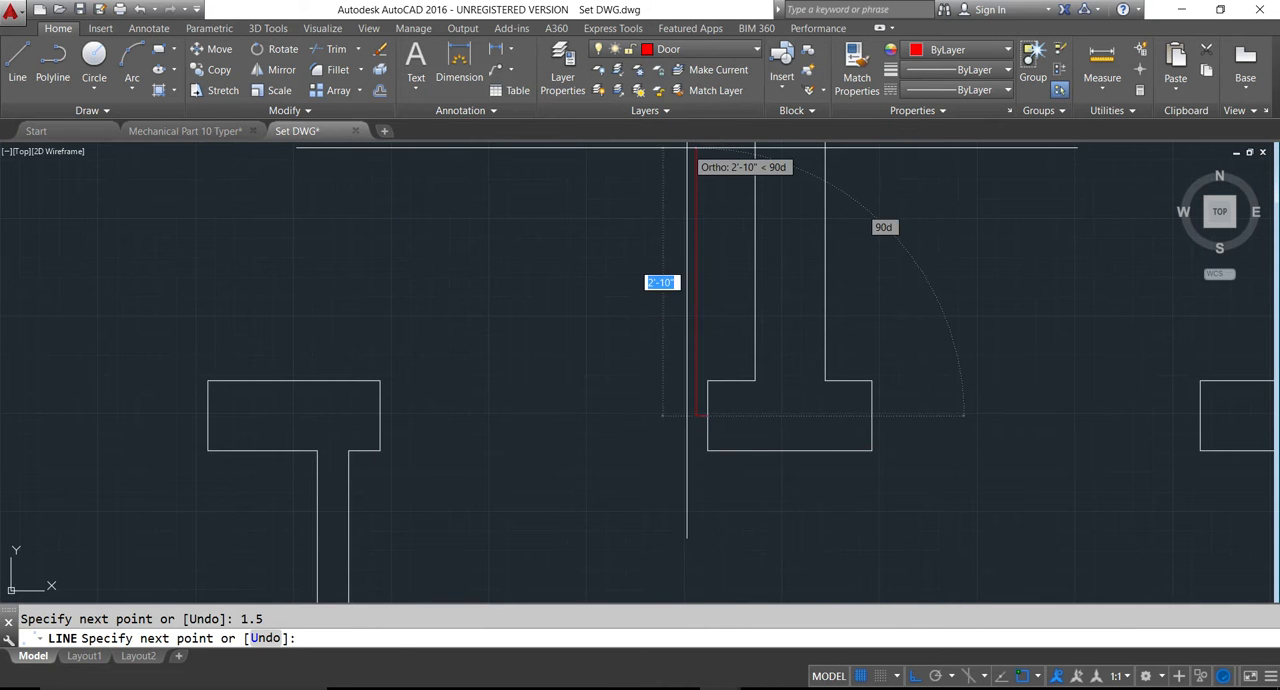
scroll(686, 148, "down", 4)
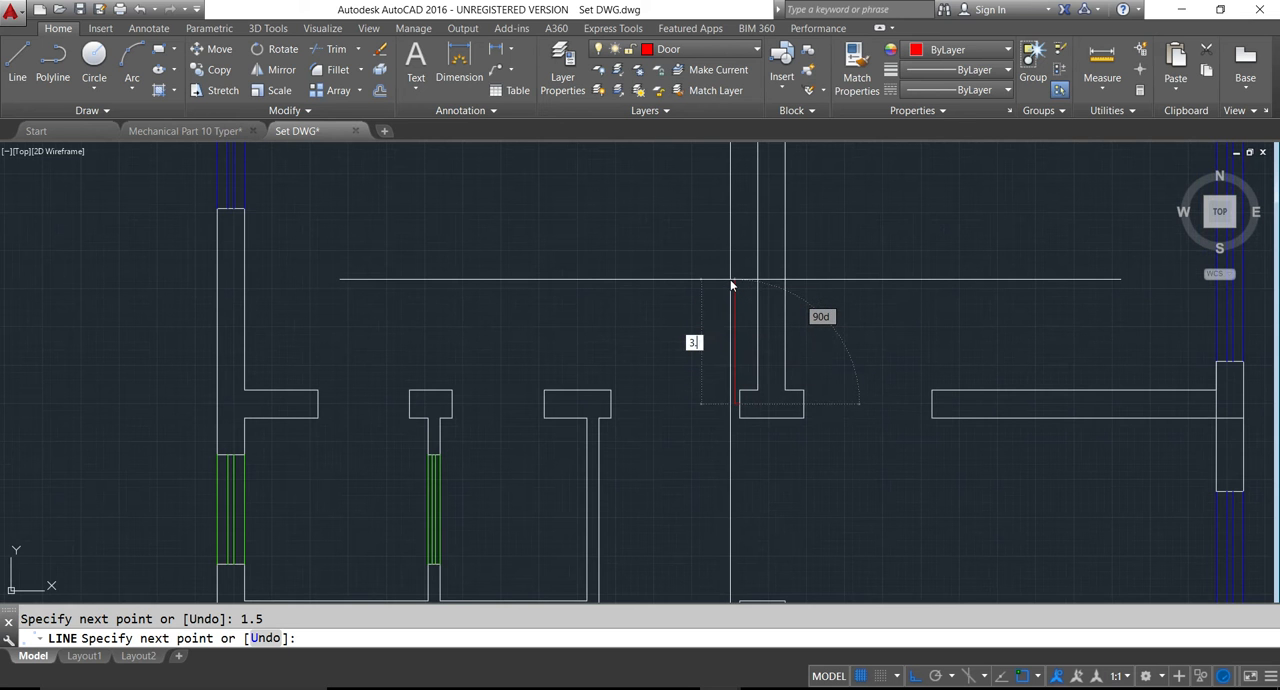
key("Return")
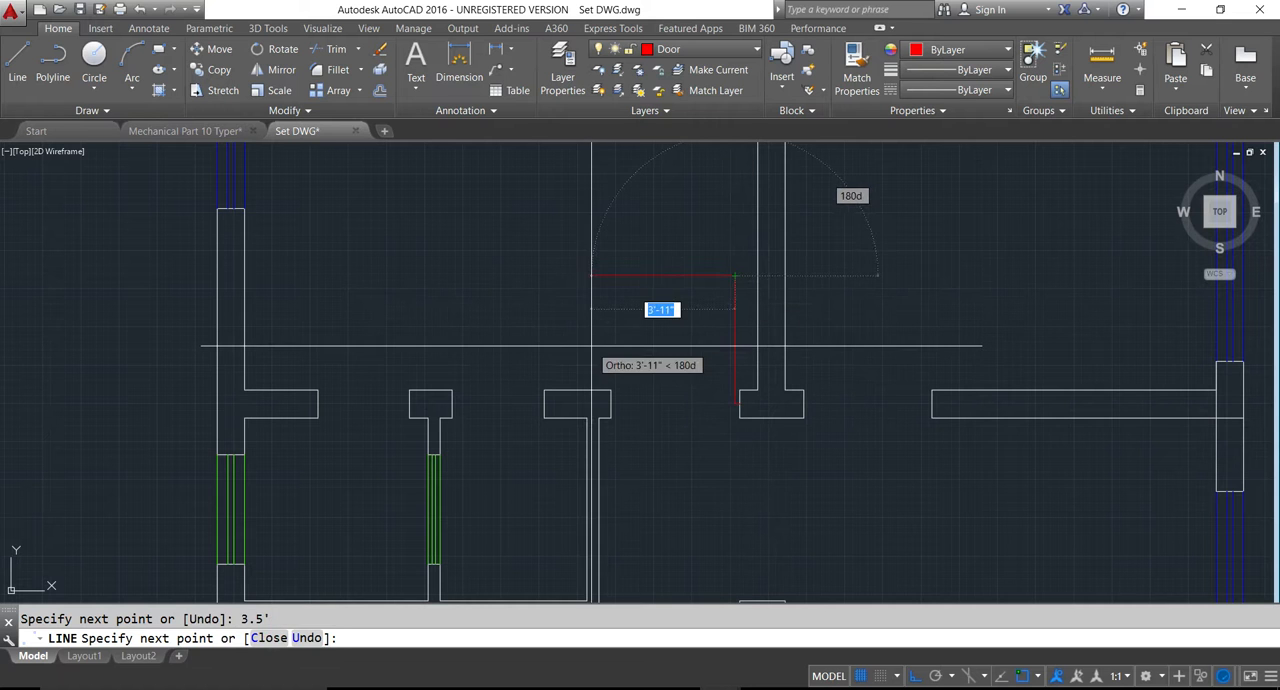
key("Return")
- Draw the matching door leaf from the midpoint of the same wall stub's right end, 1.5 inches right and 3.5' up
scroll(797, 403, "up", 2)
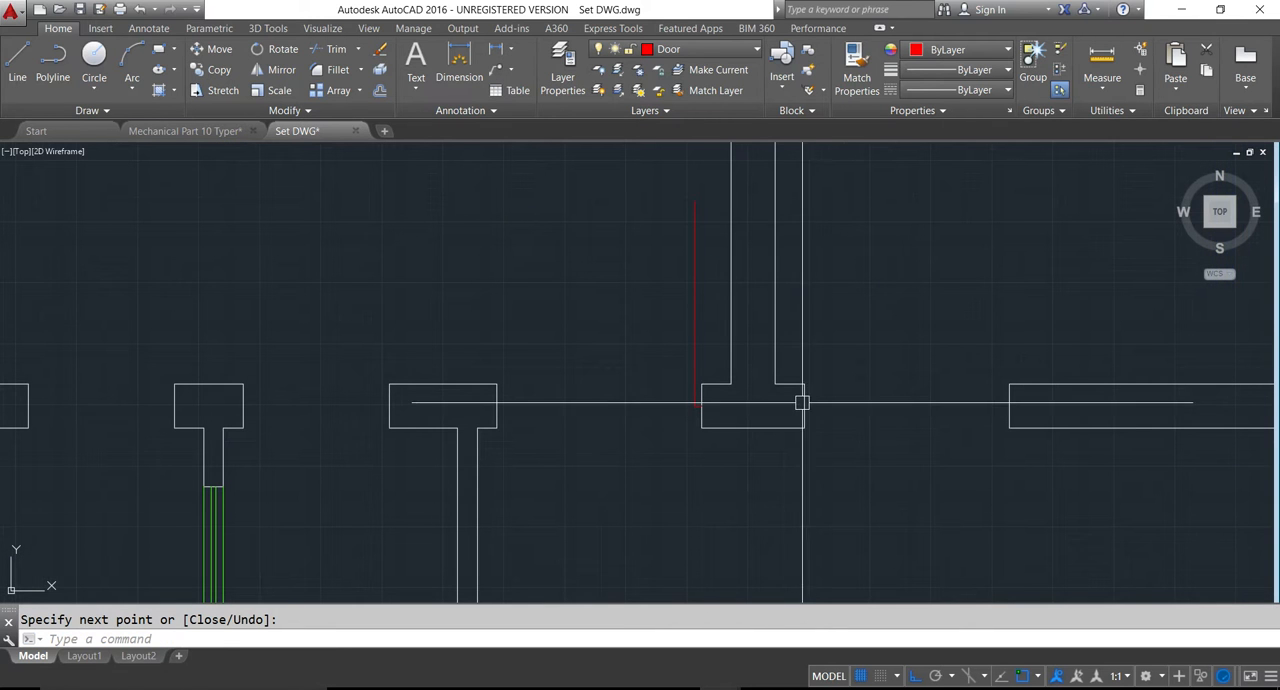
key("Return")
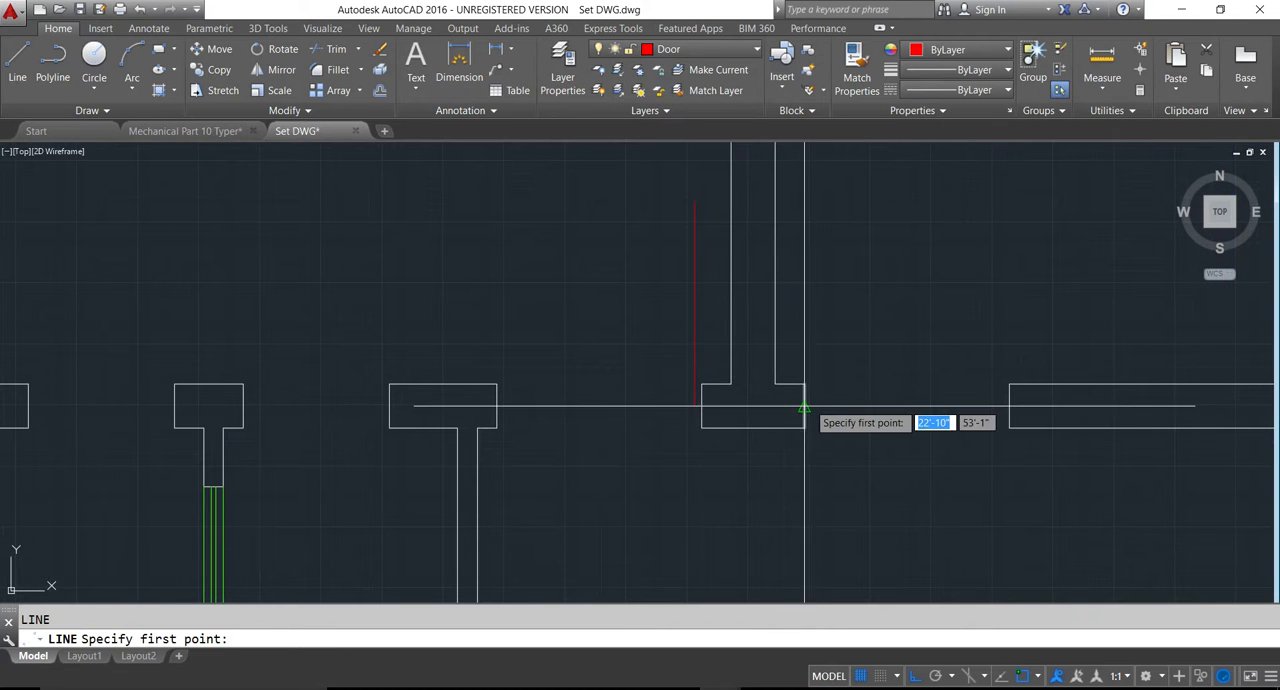
left_click(808, 404)
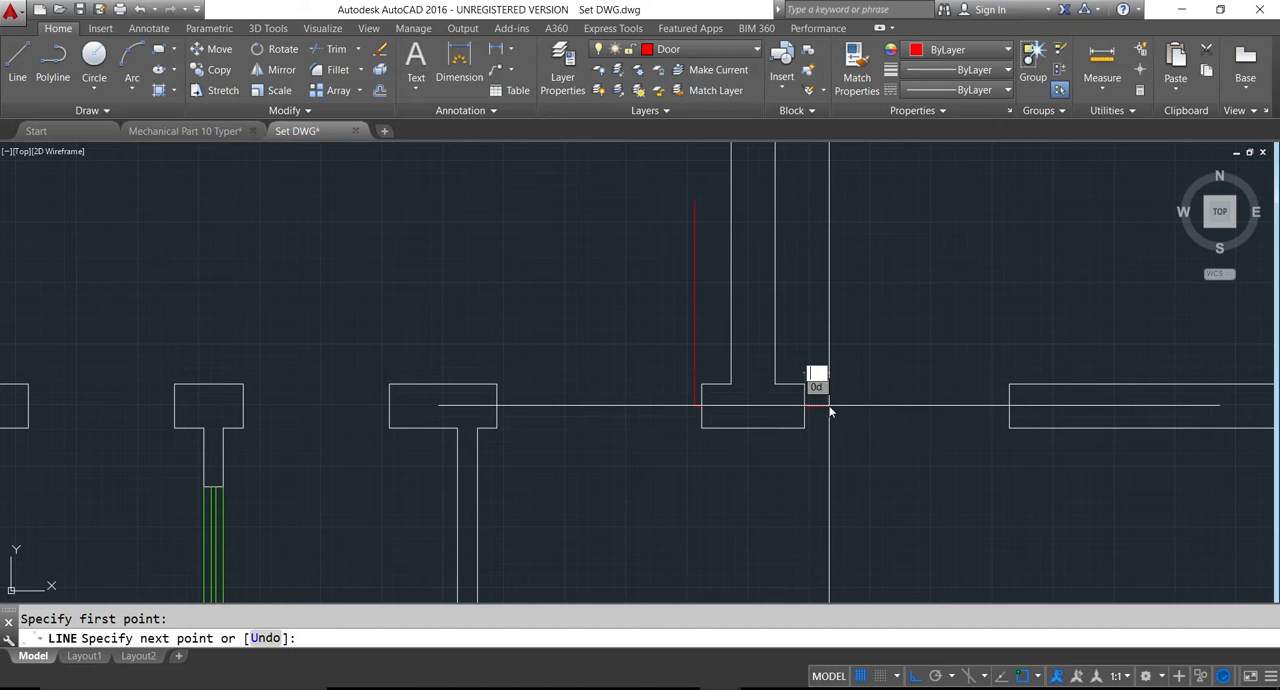
type("1.5")
key("Return")
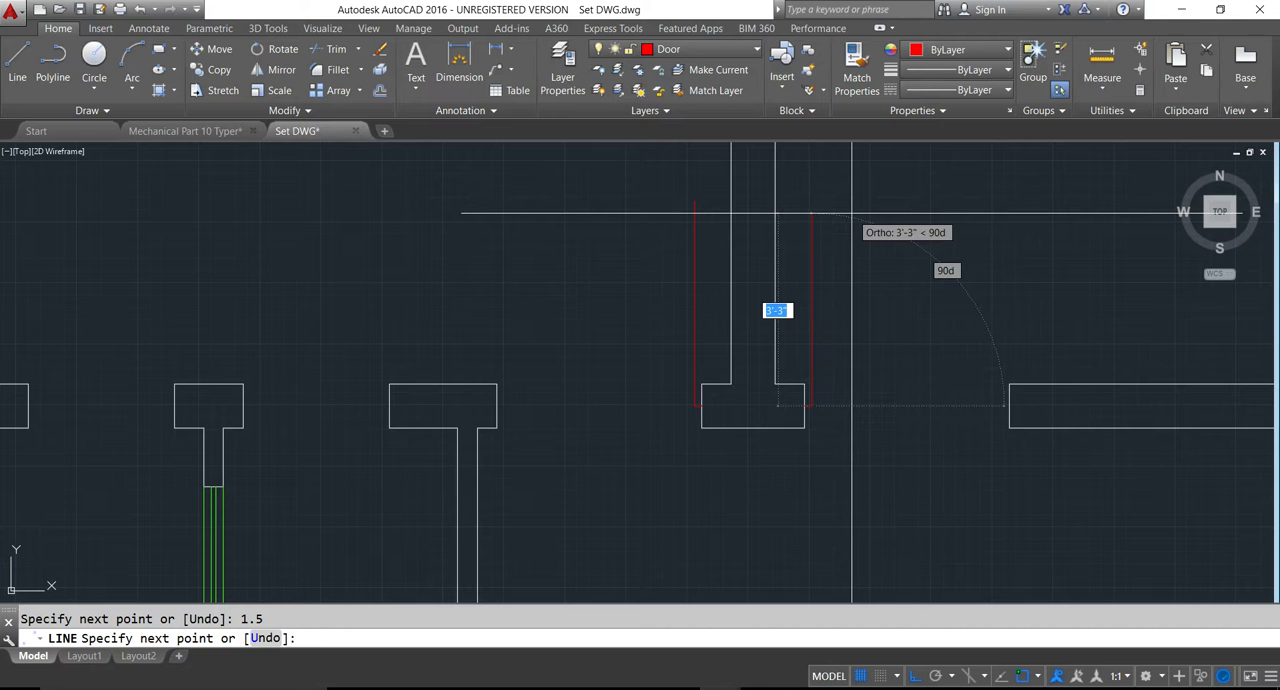
type("3.4")
key("Return")
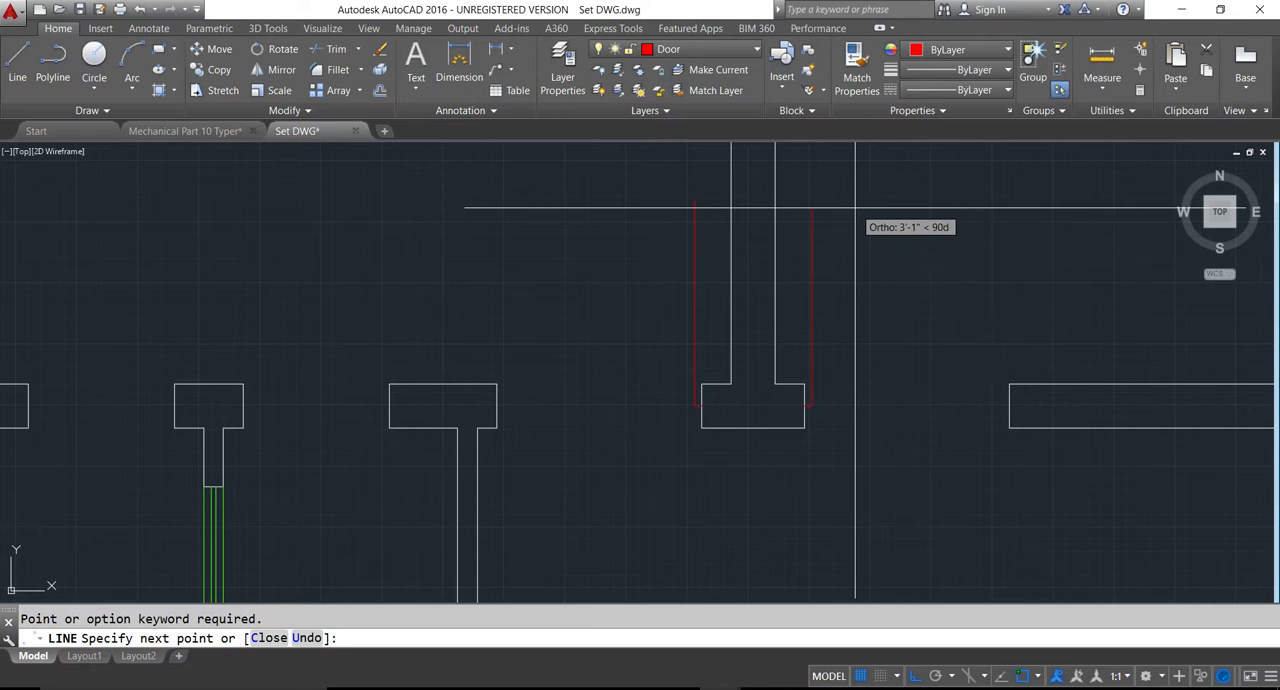
key("ctrl+z")
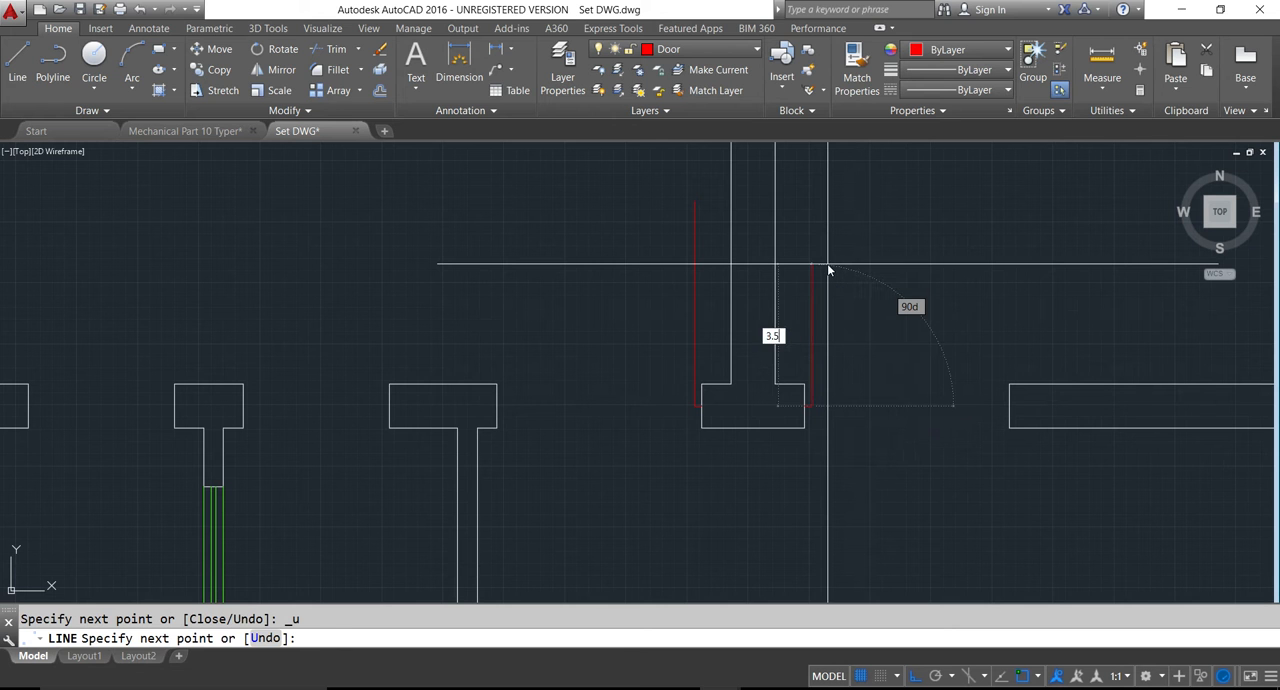
key("Return")
key("Return")
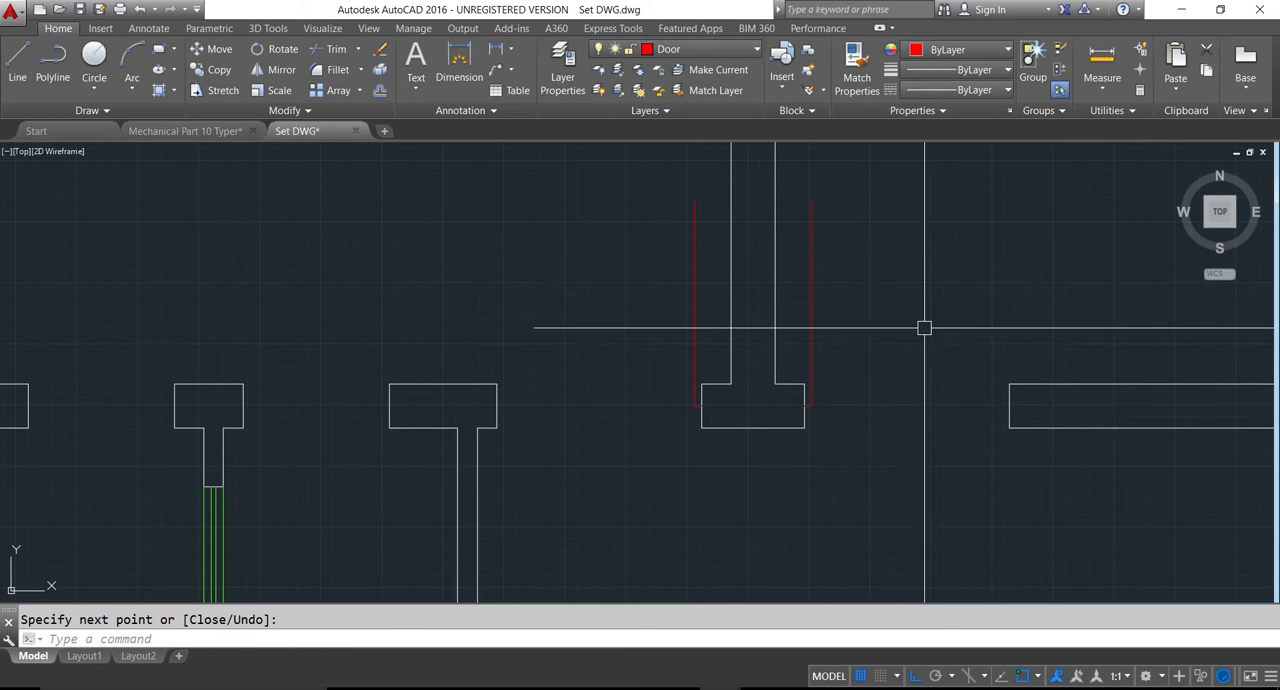
- Draw two circles centred on the lower ends of the bedroom door leaves, each with its radius reaching the opposite door jamb
type("c")
key("Return")
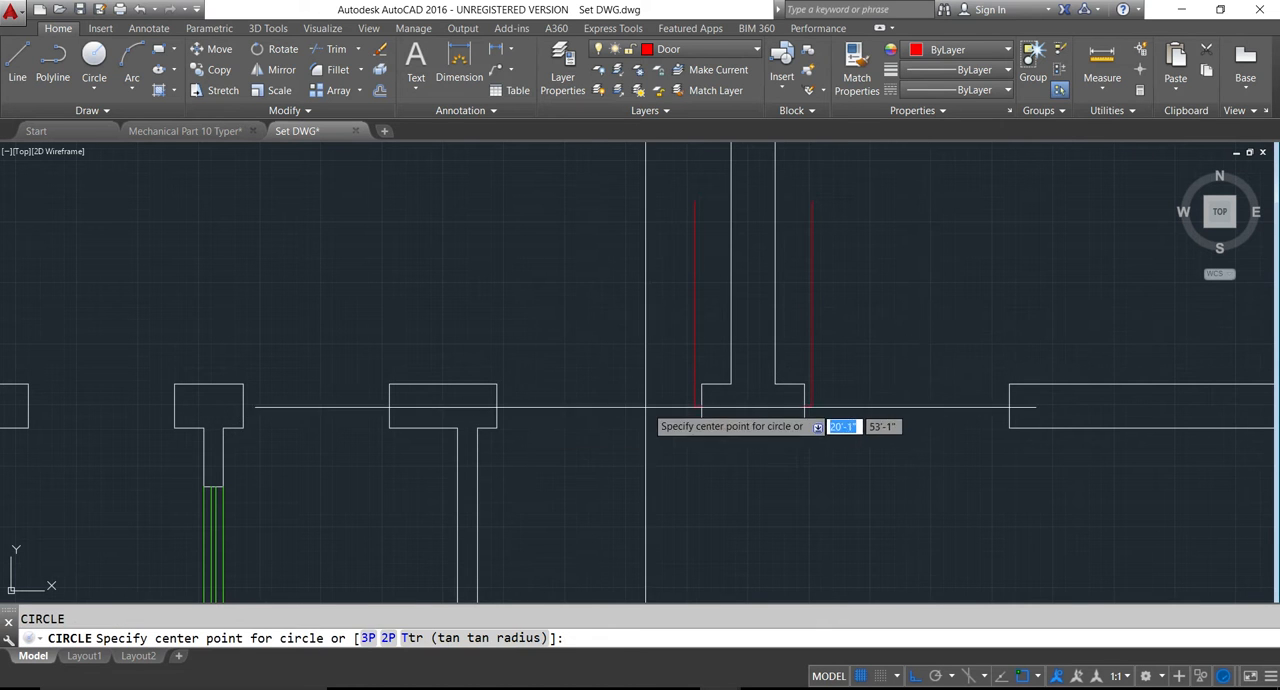
left_click(694, 405)
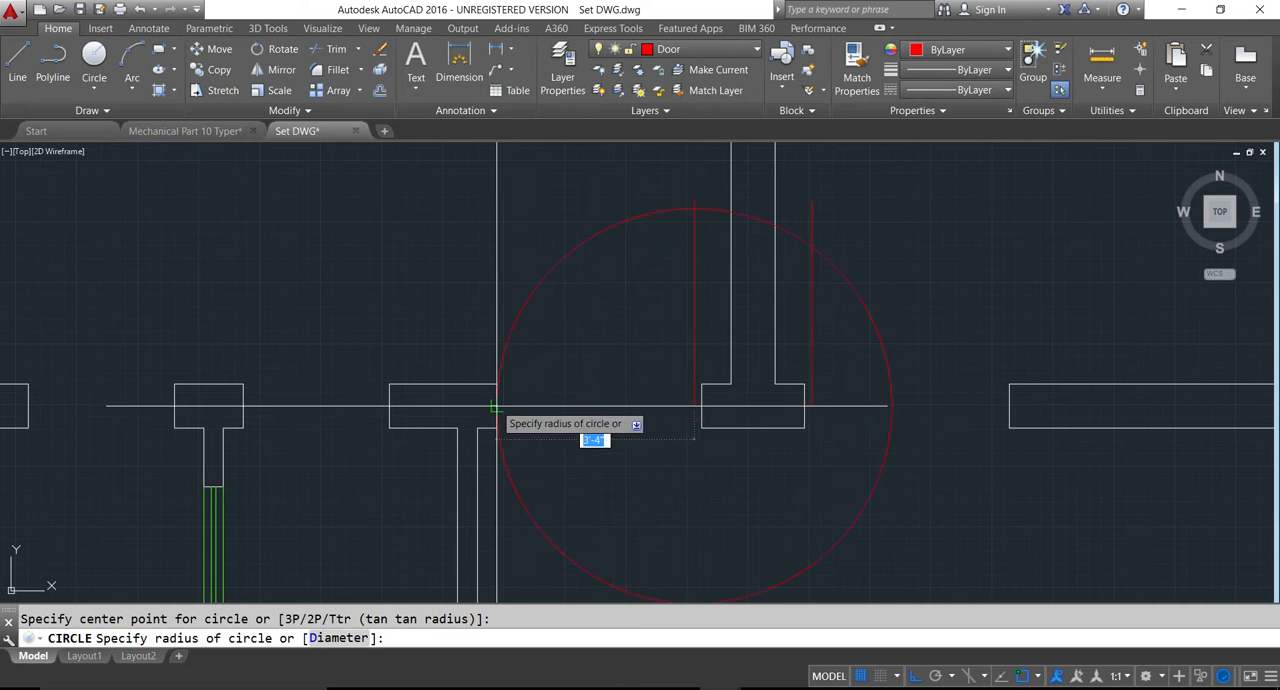
key("Return")
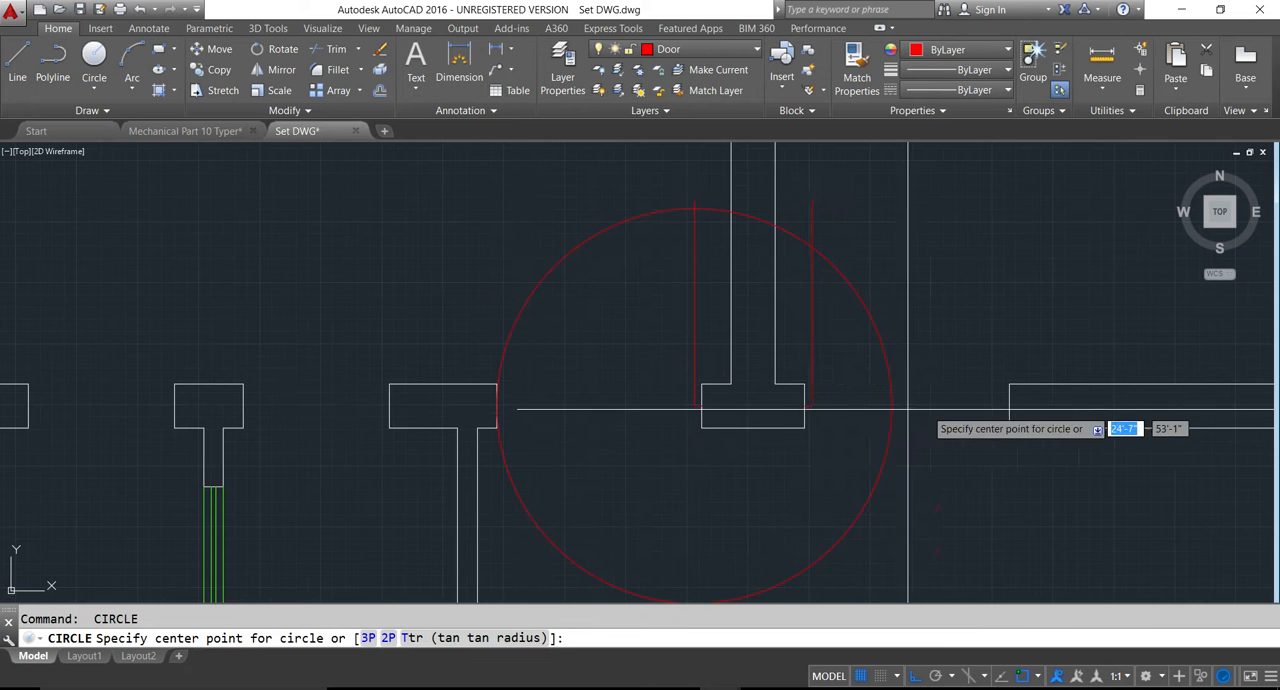
left_click(811, 405)
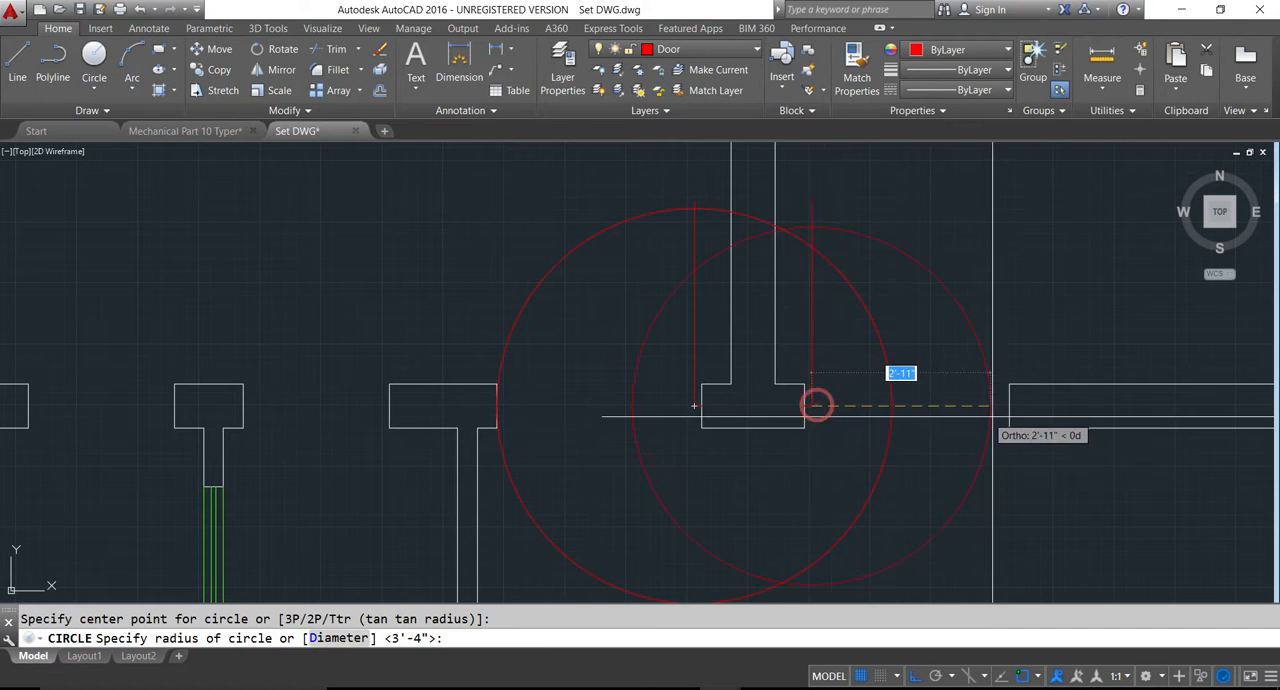
left_click(1009, 407)
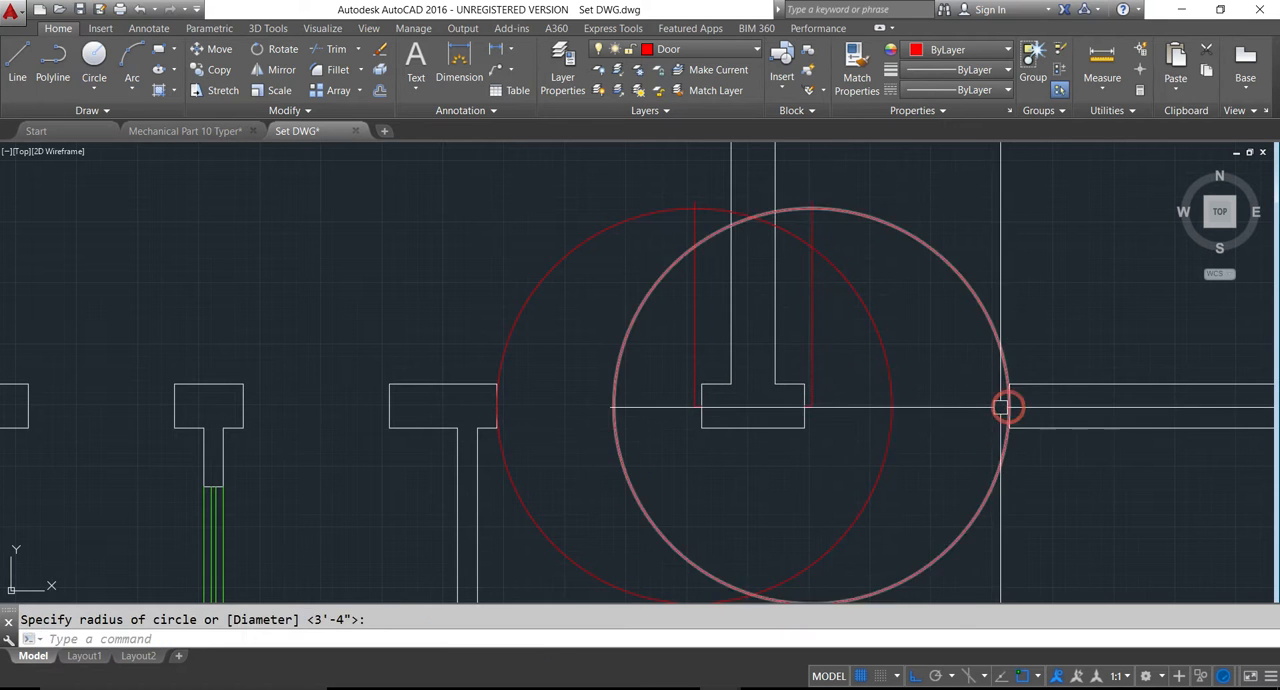
key("Return")
key("Escape")
- Trim both bedroom door circles to quarter-circle swings between each leaf and its opposite jamb, cutting the leaves' excess ends above the arcs
type("tr")
key("Return")
key("Return")
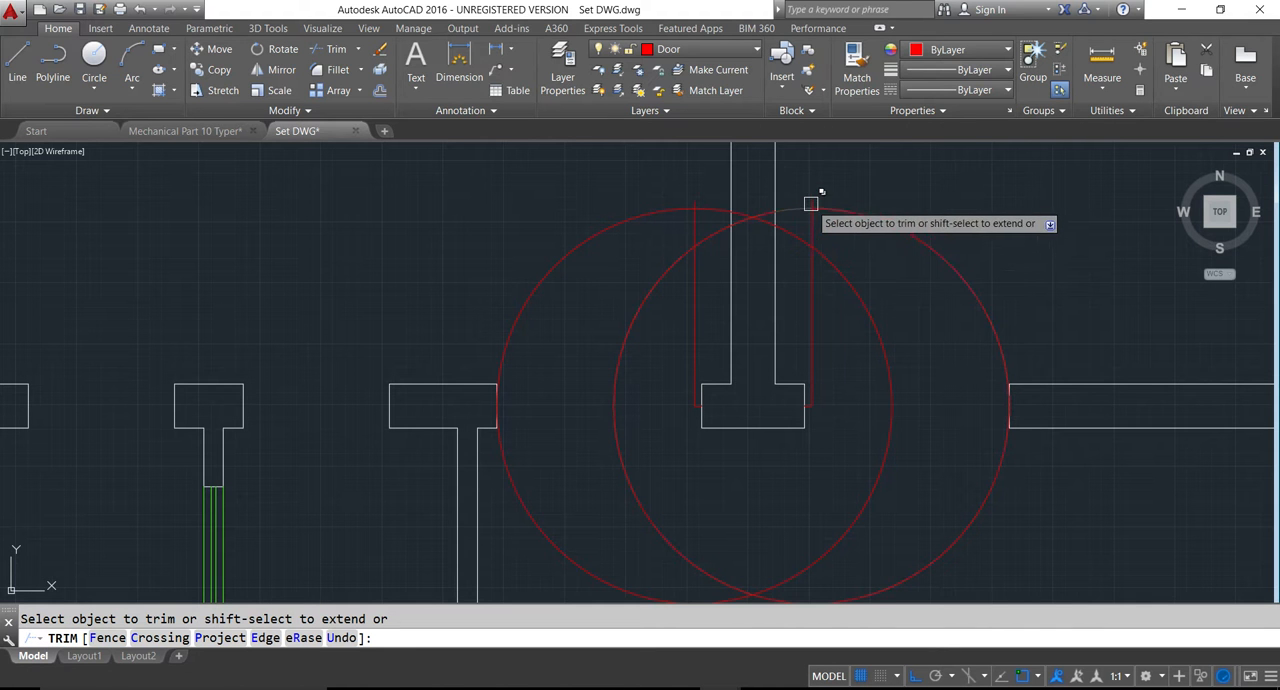
left_click(798, 209)
left_click(914, 571)
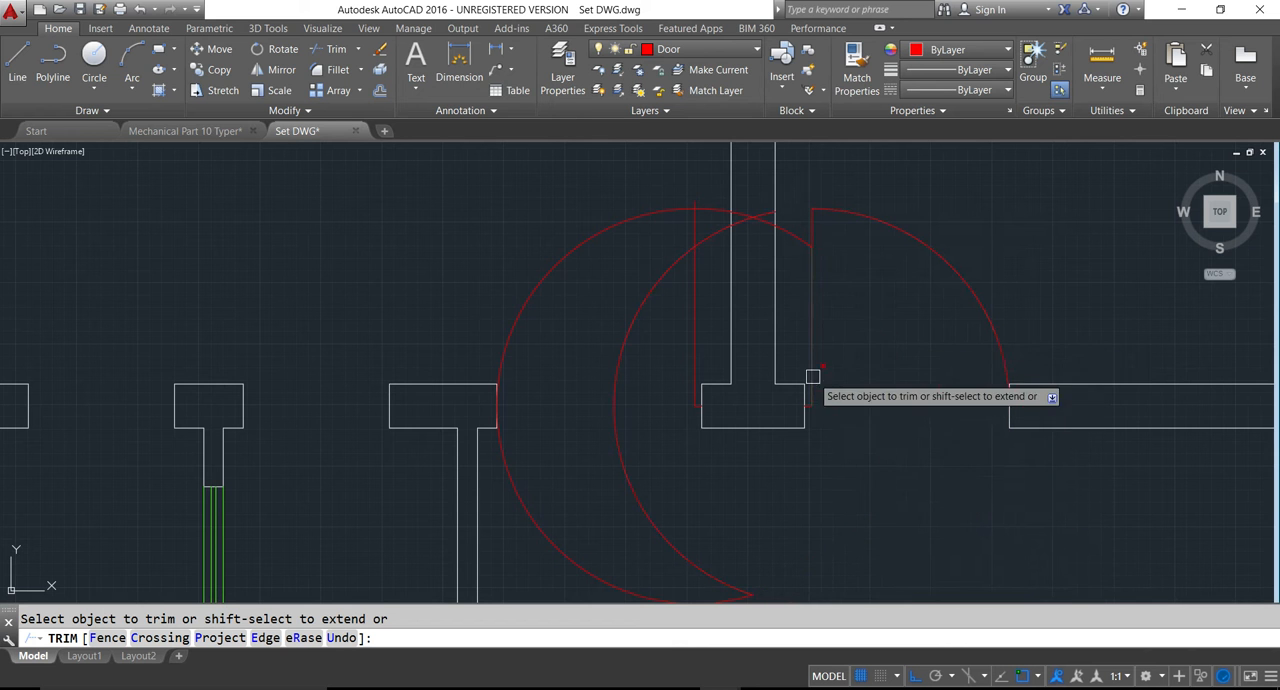
scroll(819, 362, "down", 4)
left_click(726, 444)
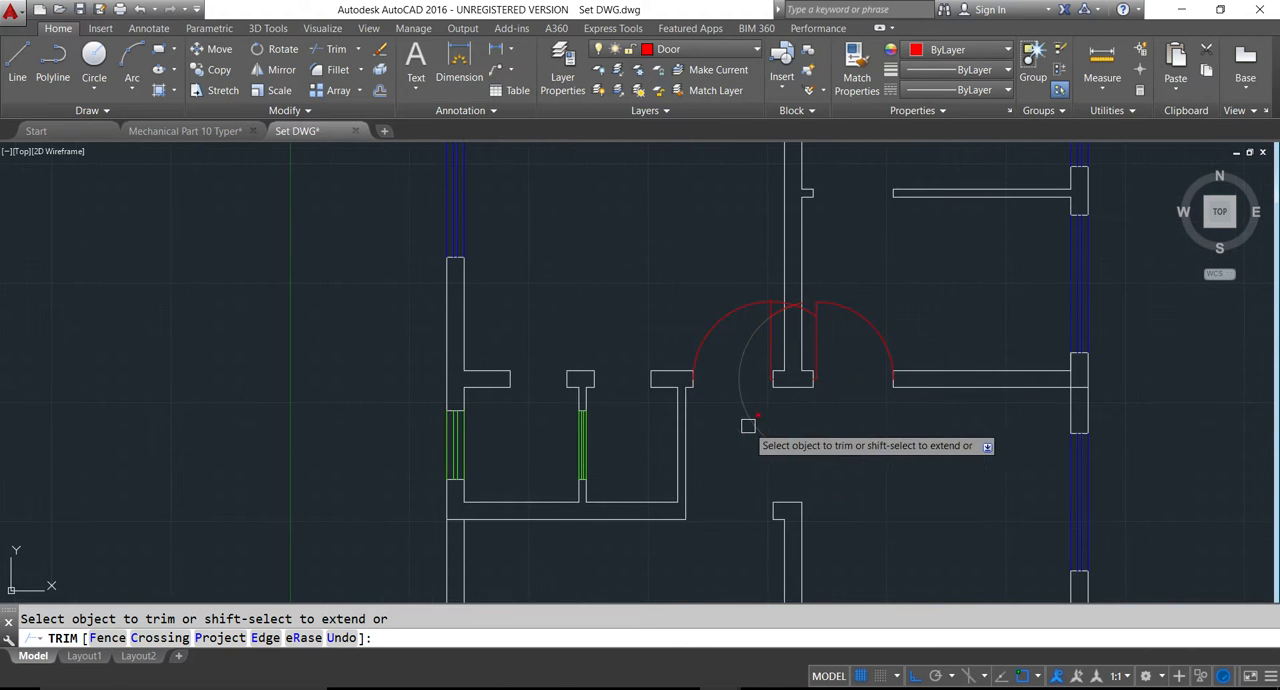
scroll(771, 306, "up", 4)
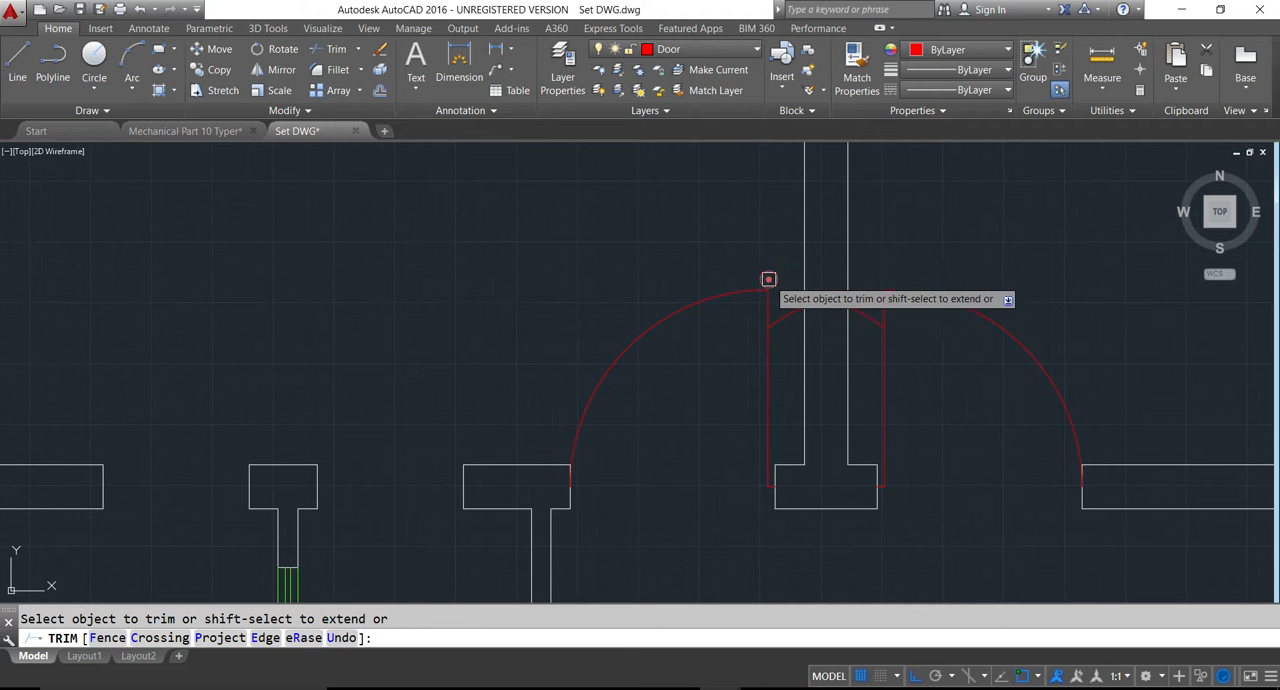
key("Return")
- Erase the leftover arc pieces crossing the wall between the two bedroom door leaves and save the drawing
left_click(827, 298)
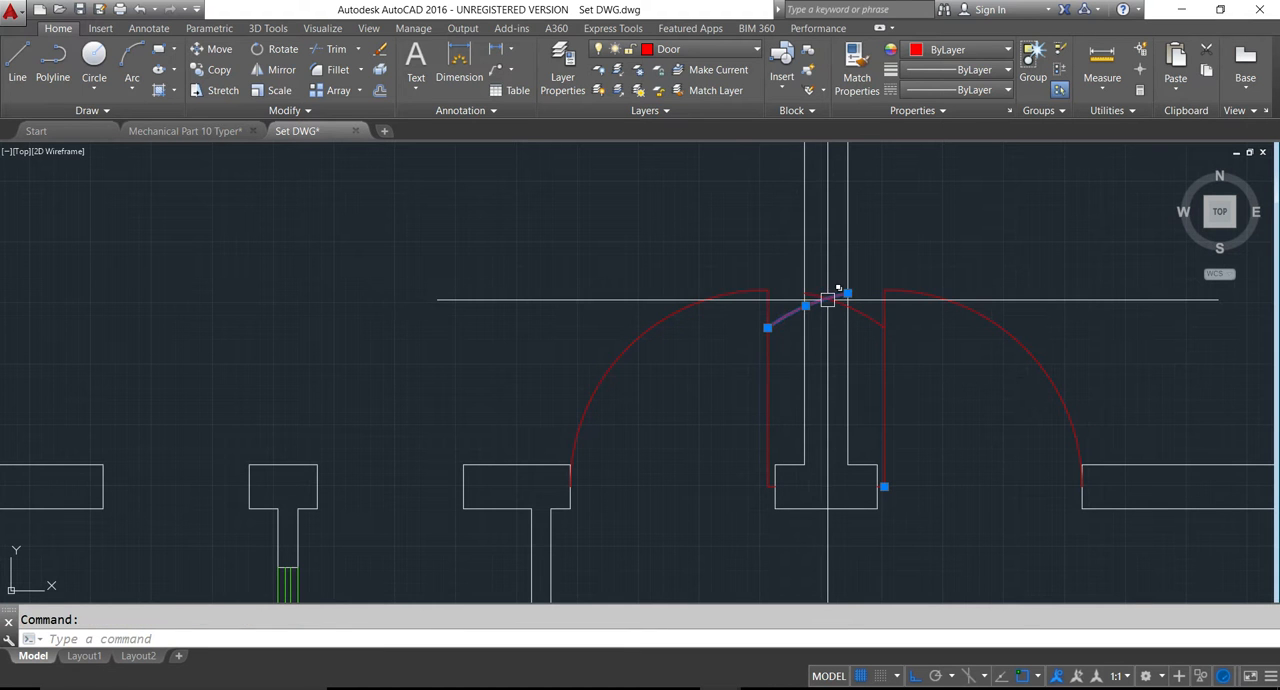
key("Delete")
left_click(830, 300)
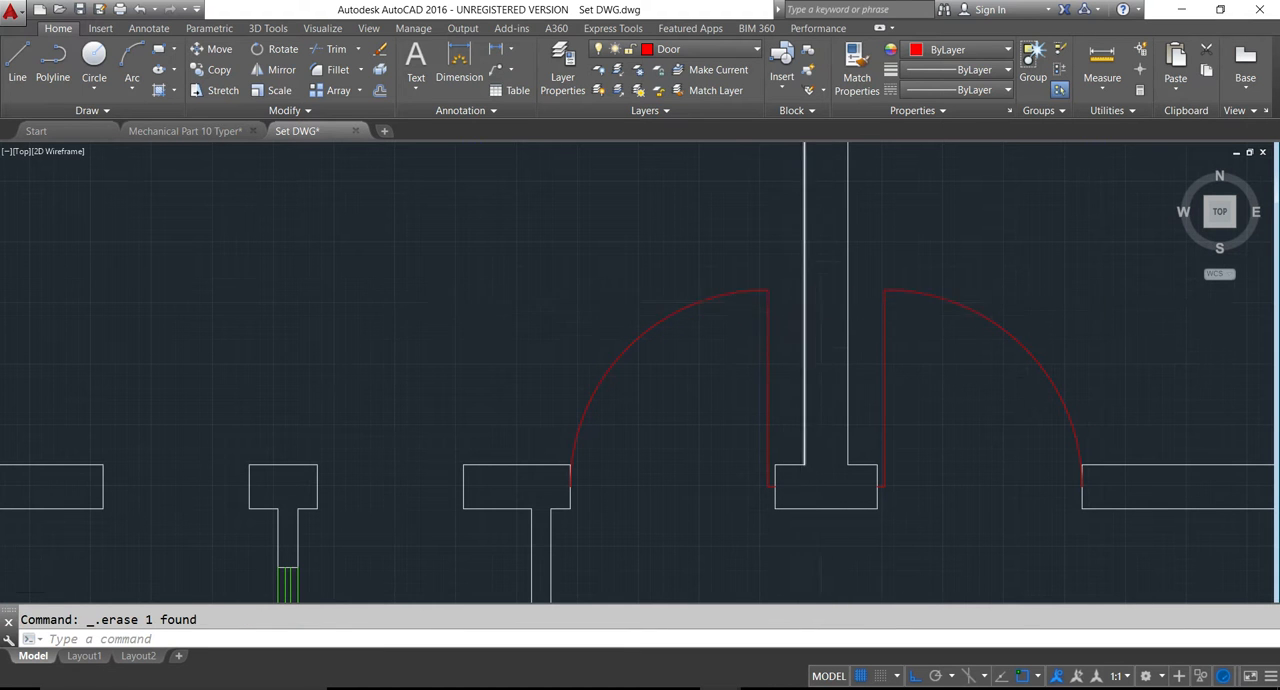
scroll(805, 350, "down", 4)
key("ctrl+s")
- Draw a door leaf from the midpoint of the T-shaped wall stub's right end between the two small rooms, 1.5 inches right and 2.5' down
scroll(821, 386, "up", 4)
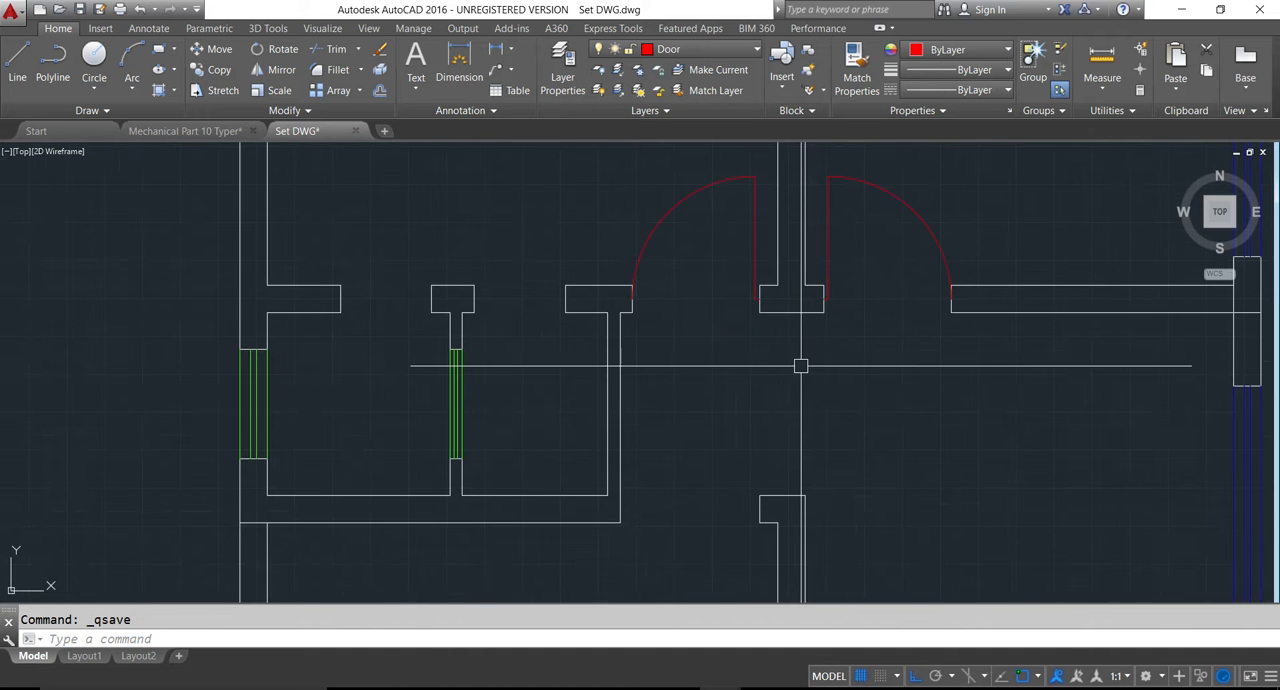
scroll(751, 322, "down", 5)
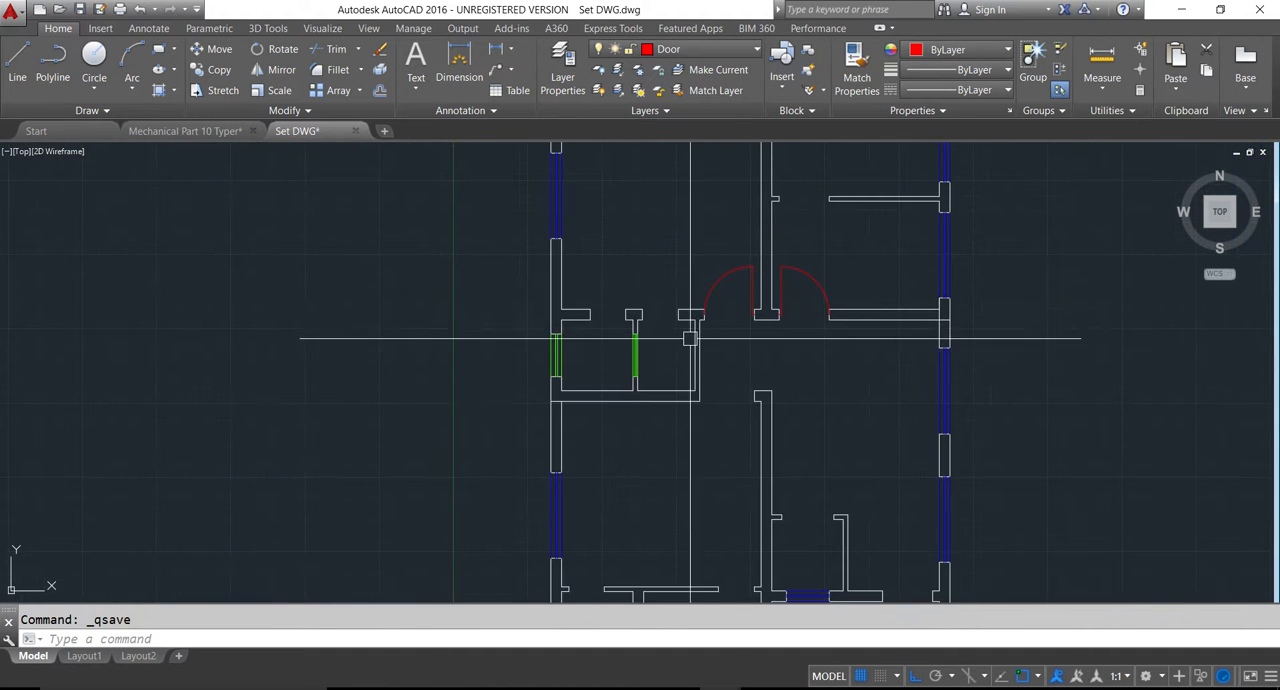
scroll(657, 363, "up", 5)
key("Escape")
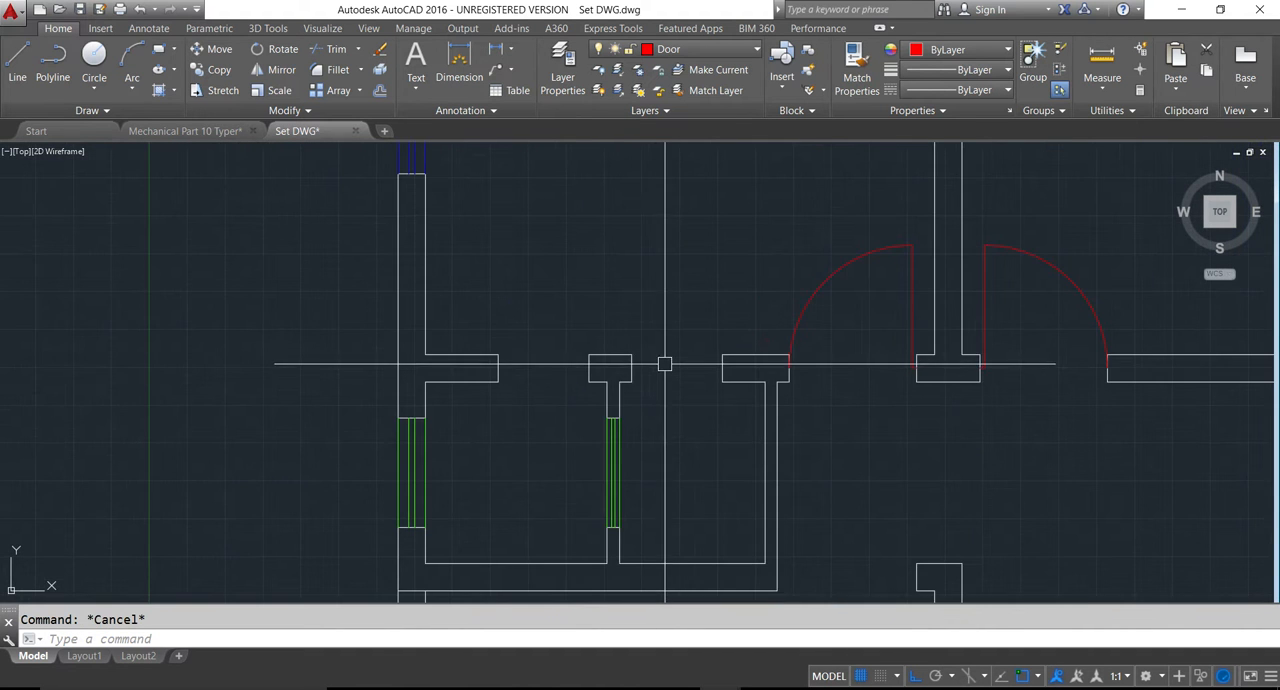
scroll(657, 362, "up", 4)
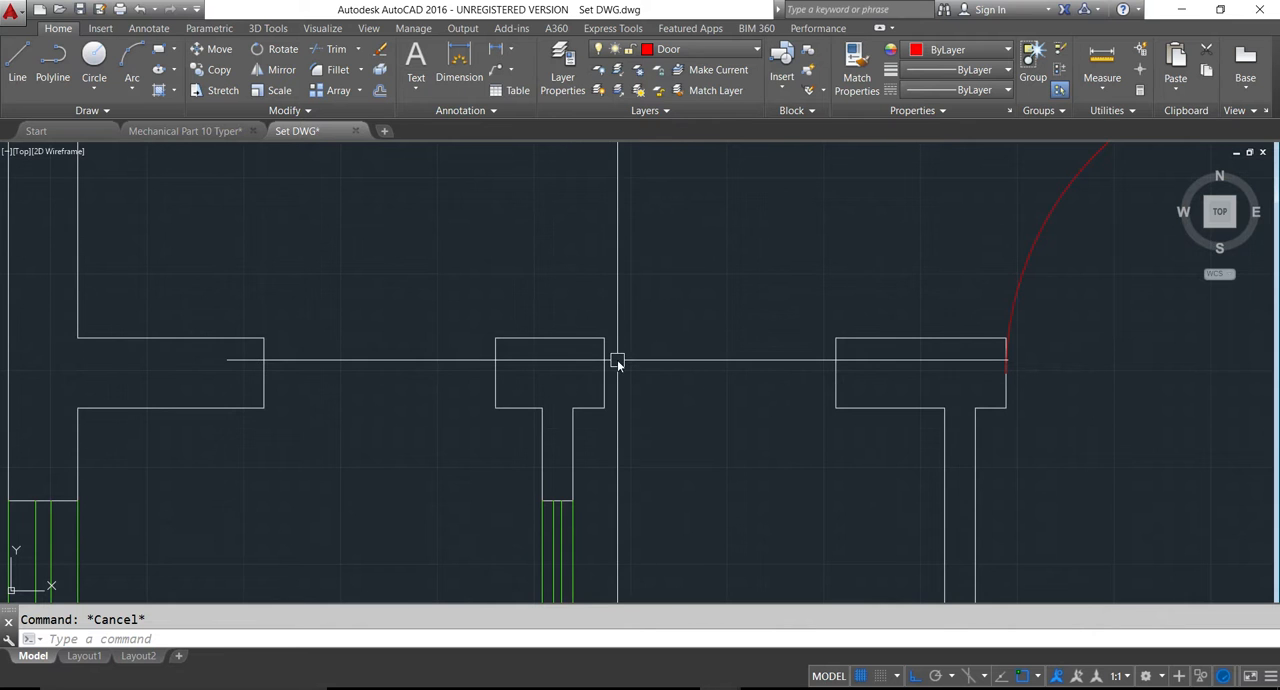
key("l")
key("Return")
left_click(605, 369)
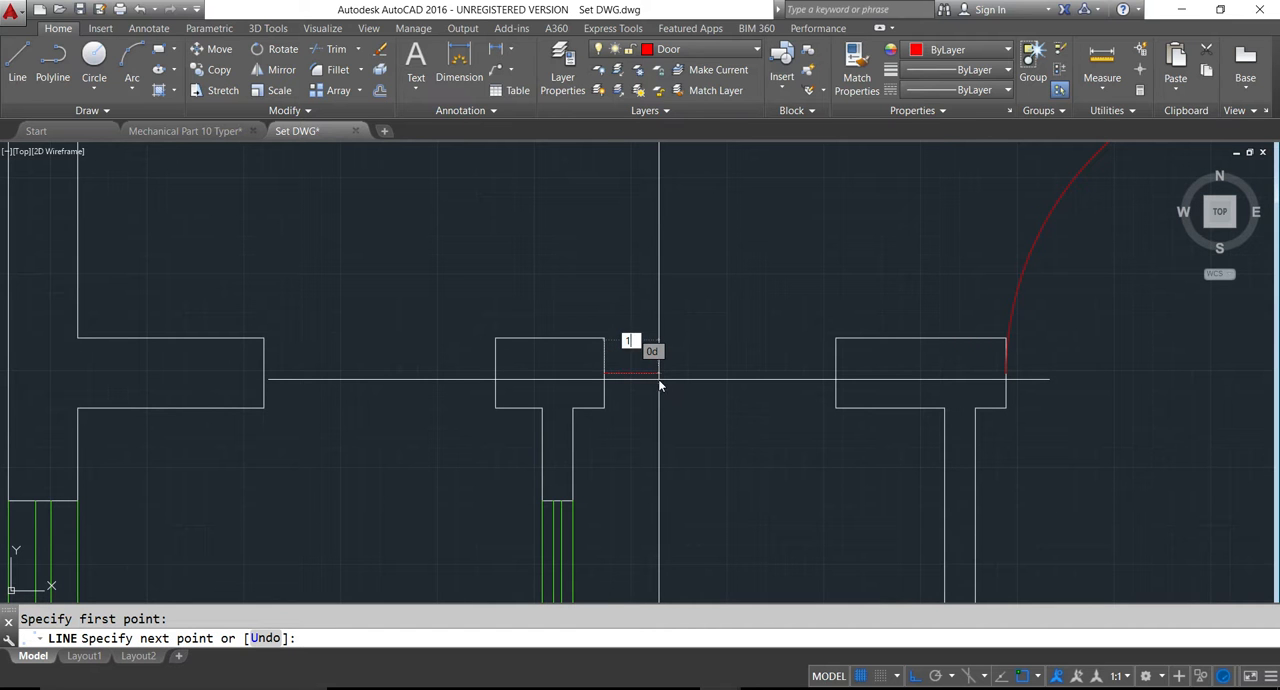
key("Return")
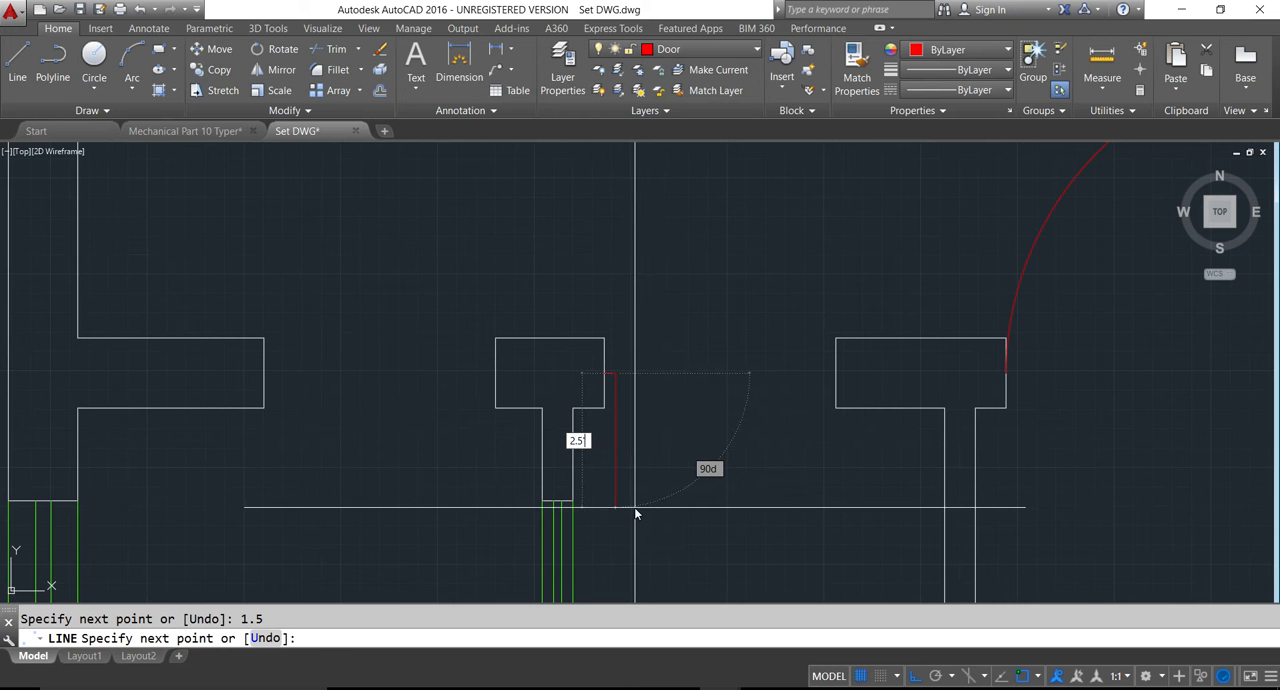
scroll(635, 507, "down", 4)
key("Escape")
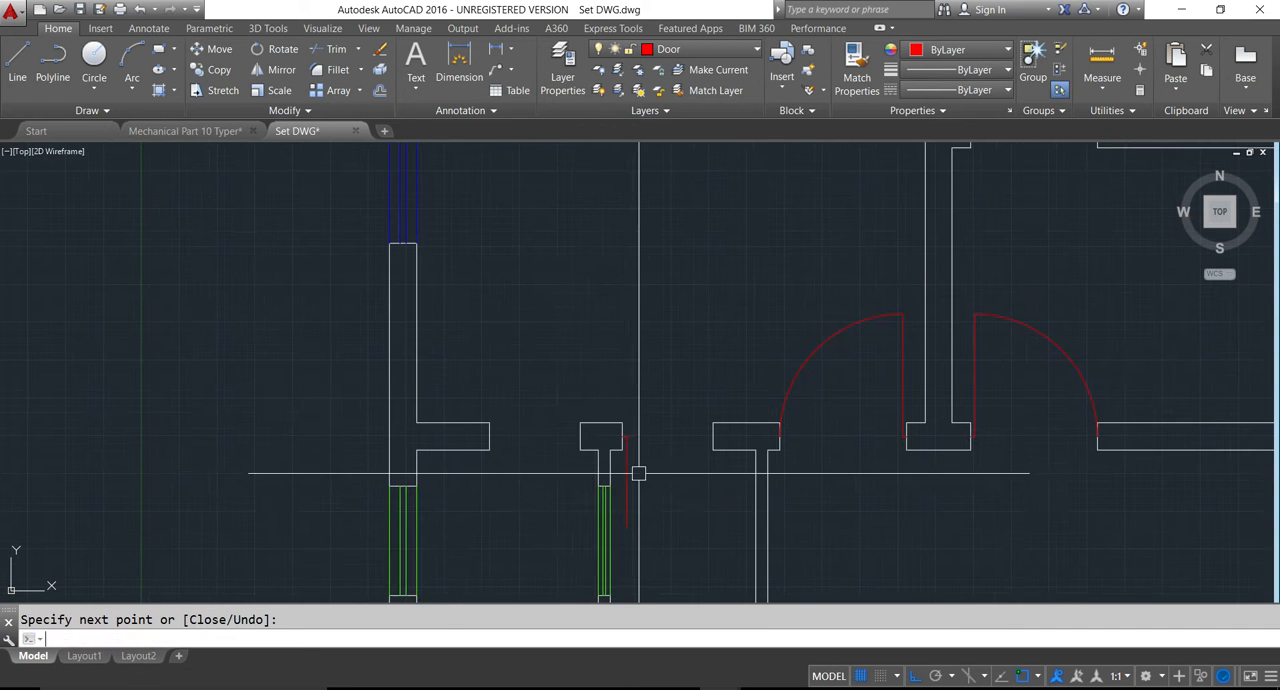
- Draw the matching door leaf from the midpoint of the T-shaped stub's left end, 1.5 inches left and 2.5' down
key("Return")
left_click(580, 437)
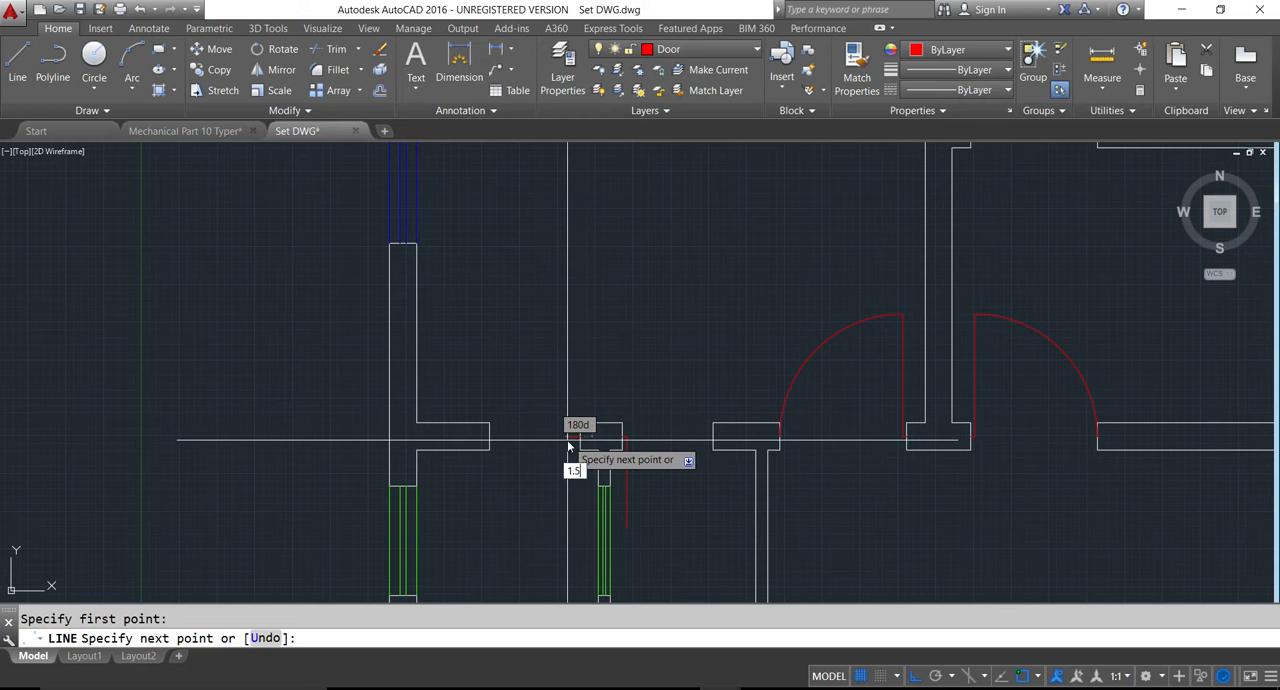
key("Return")
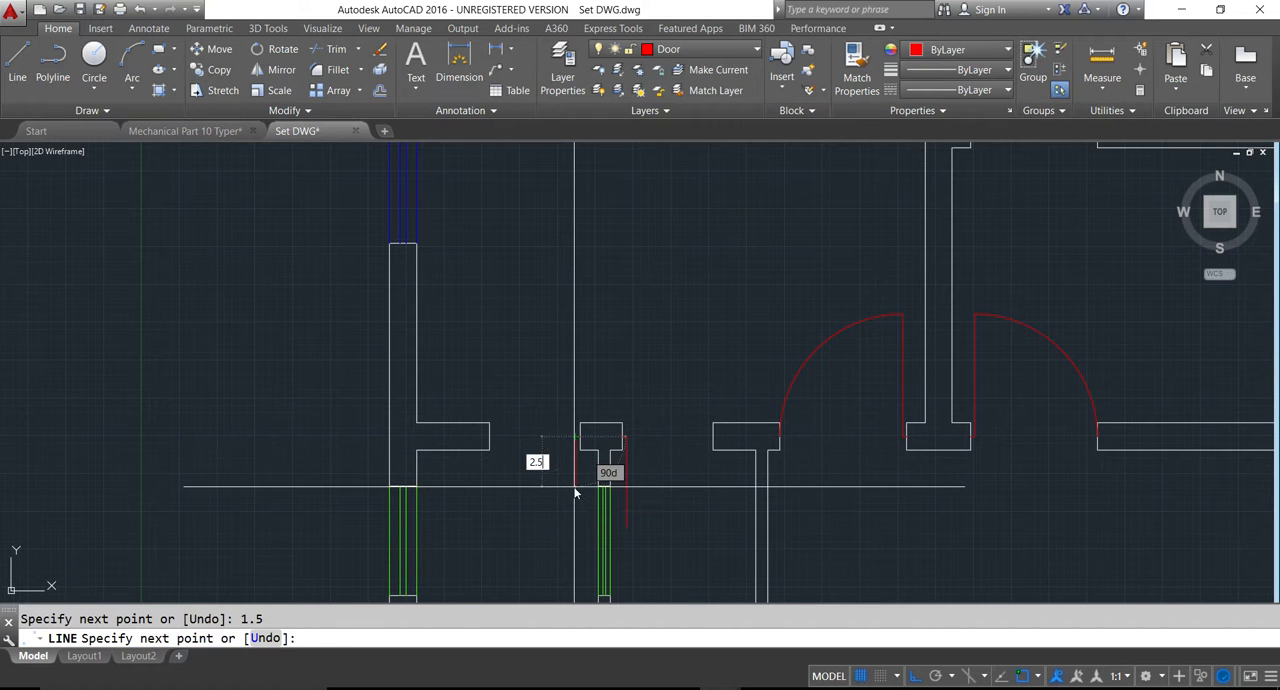
type("2.5")
key("Return")
- Draw circles centred on the upper ends of both small-room door leaves, with radii reaching their opposite door jambs
key("Return")
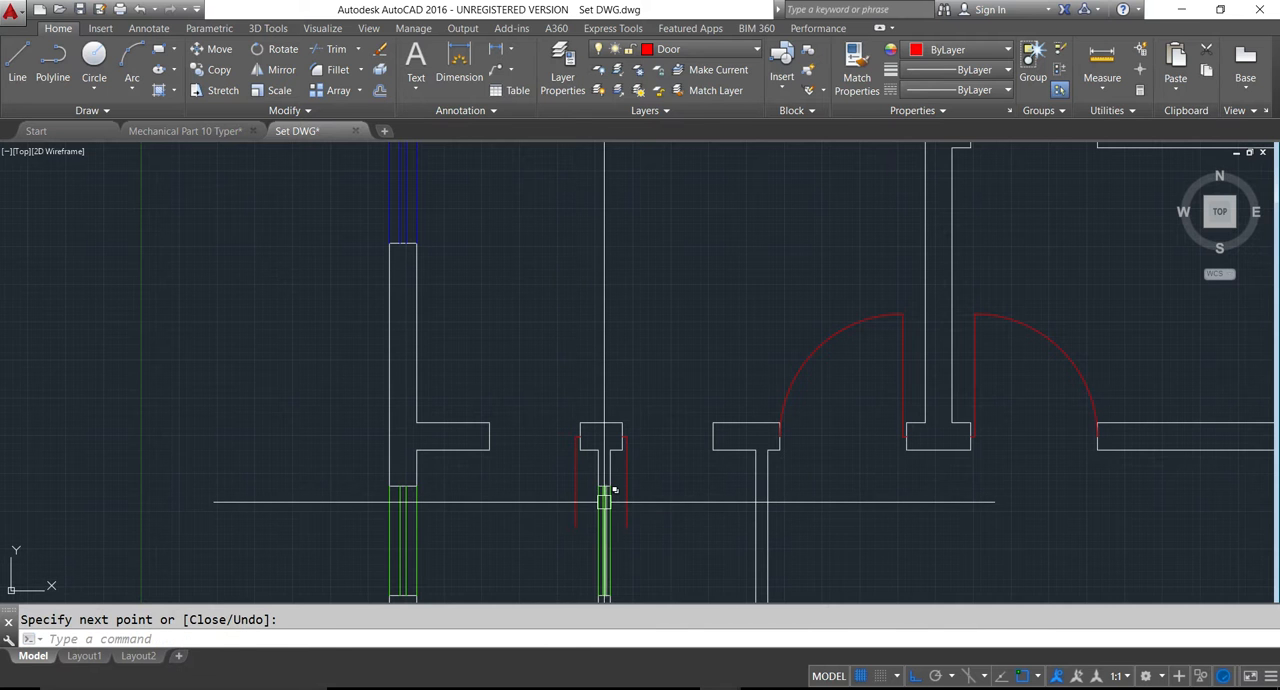
type("c")
key("Return")
scroll(604, 500, "up", 3)
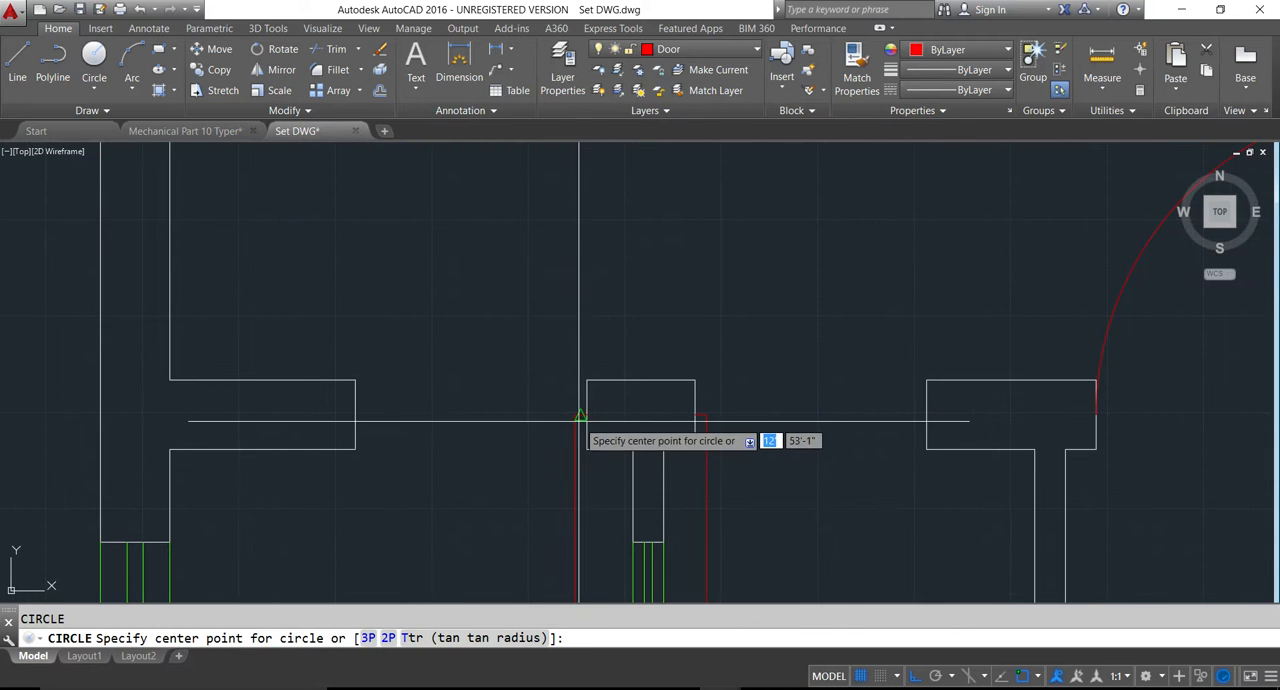
left_click(572, 414)
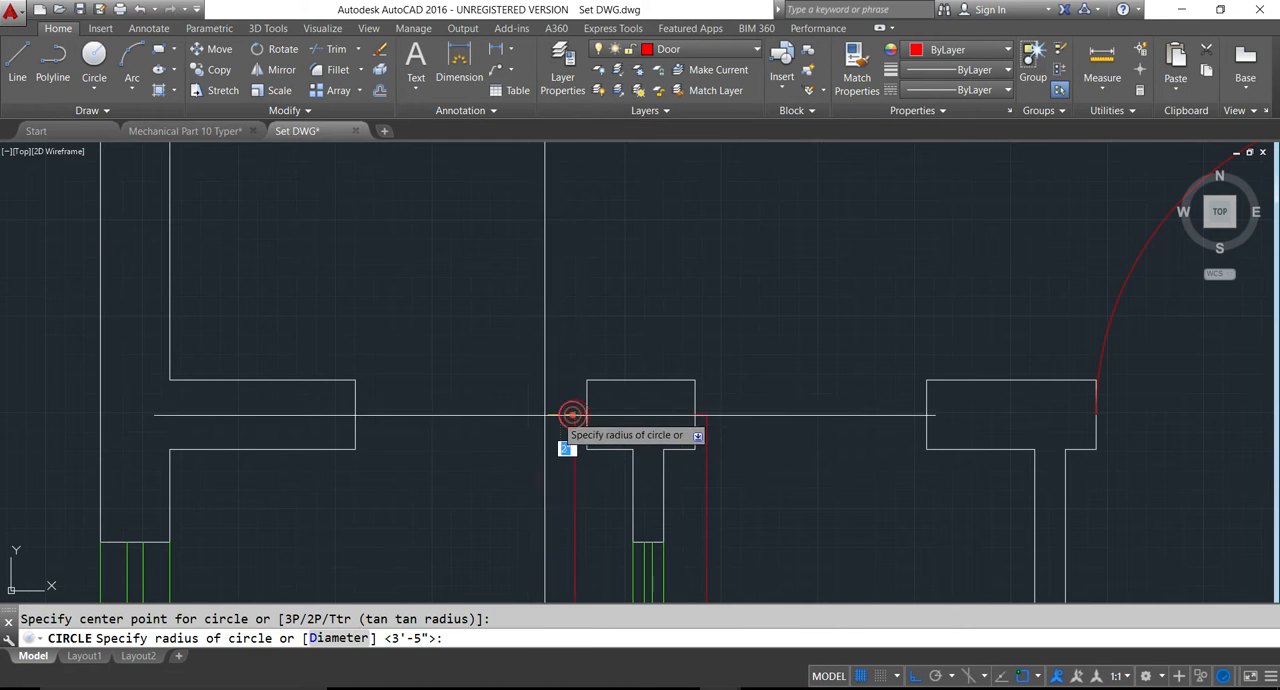
left_click(355, 414)
scroll(407, 376, "down", 1)
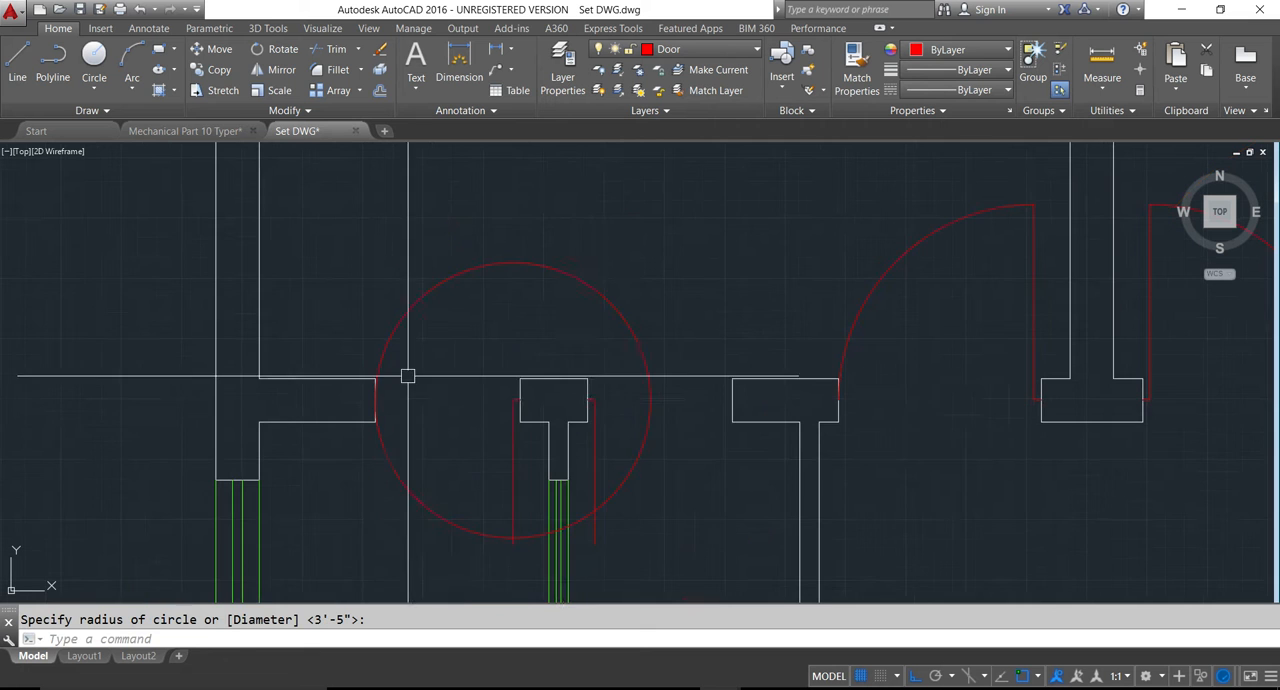
key("Return")
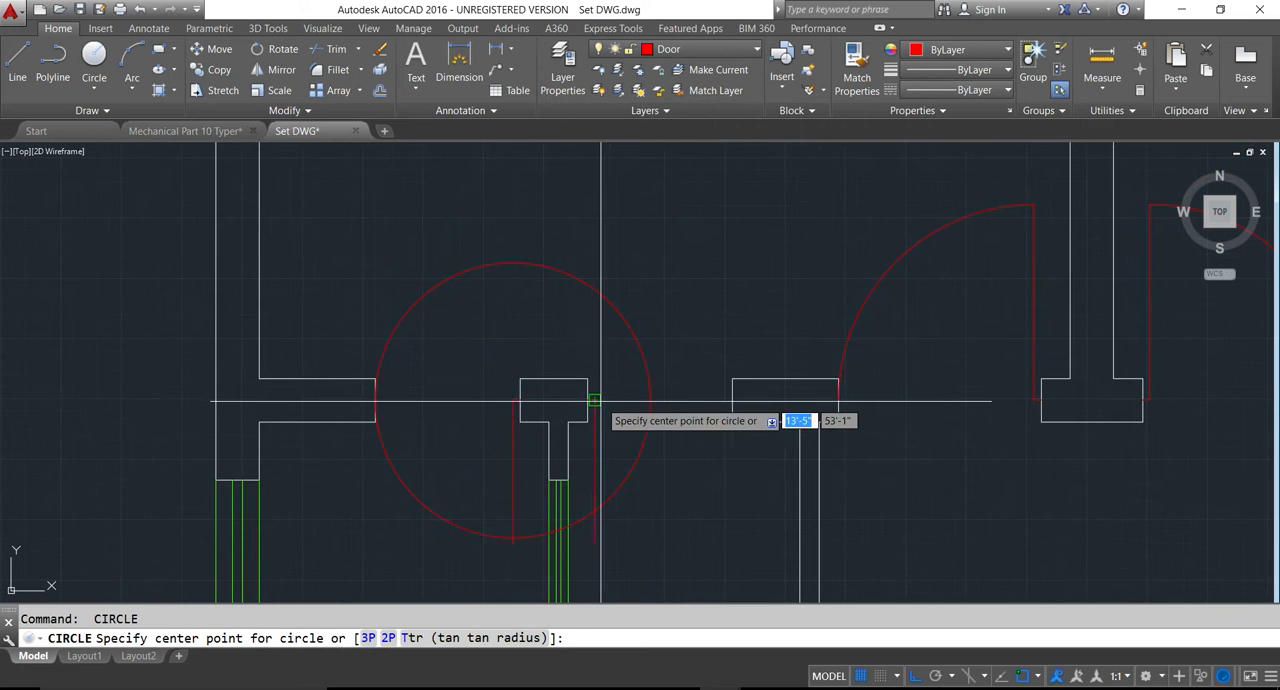
left_click(593, 401)
left_click(728, 401)
key("Return")
key("Escape")
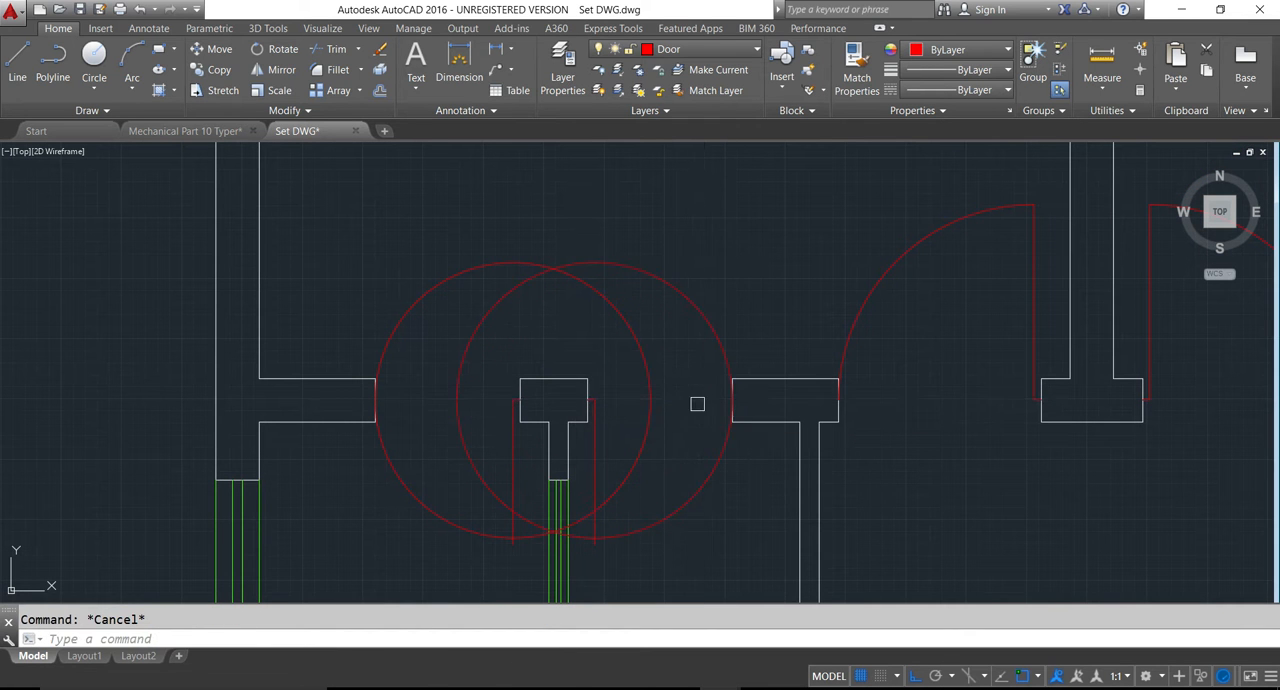
type("tr")
key("Return")
left_click(636, 347)
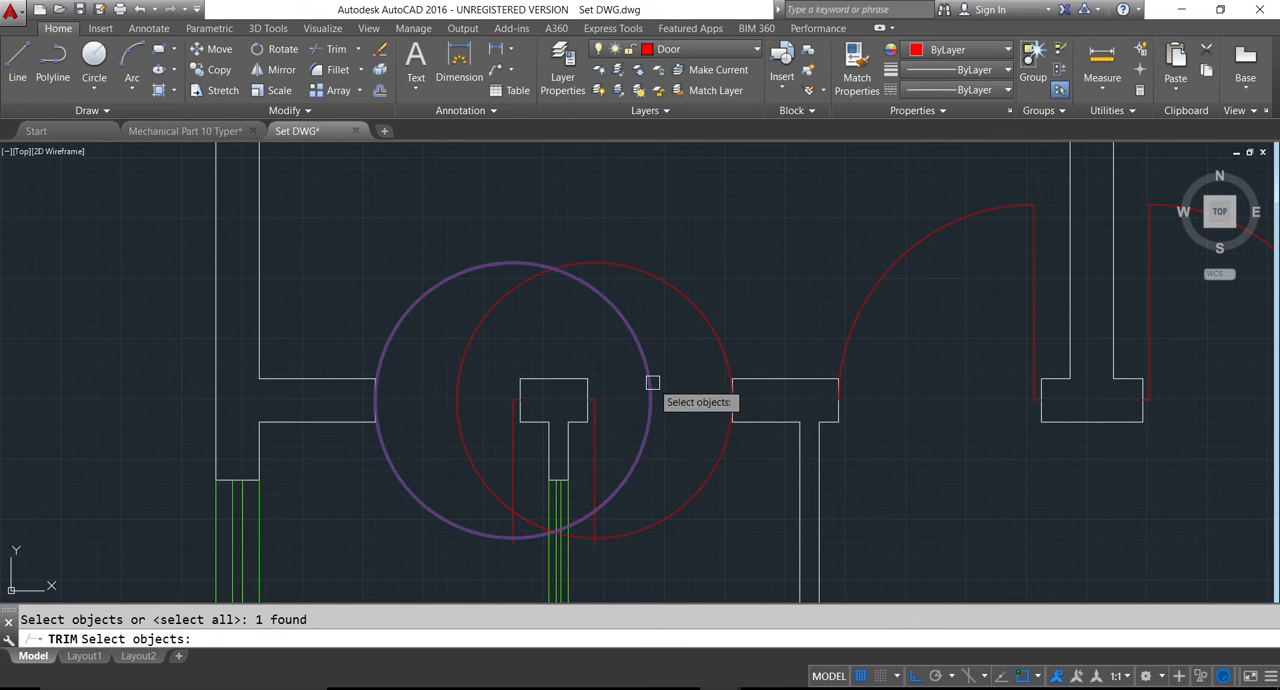
key("Escape")
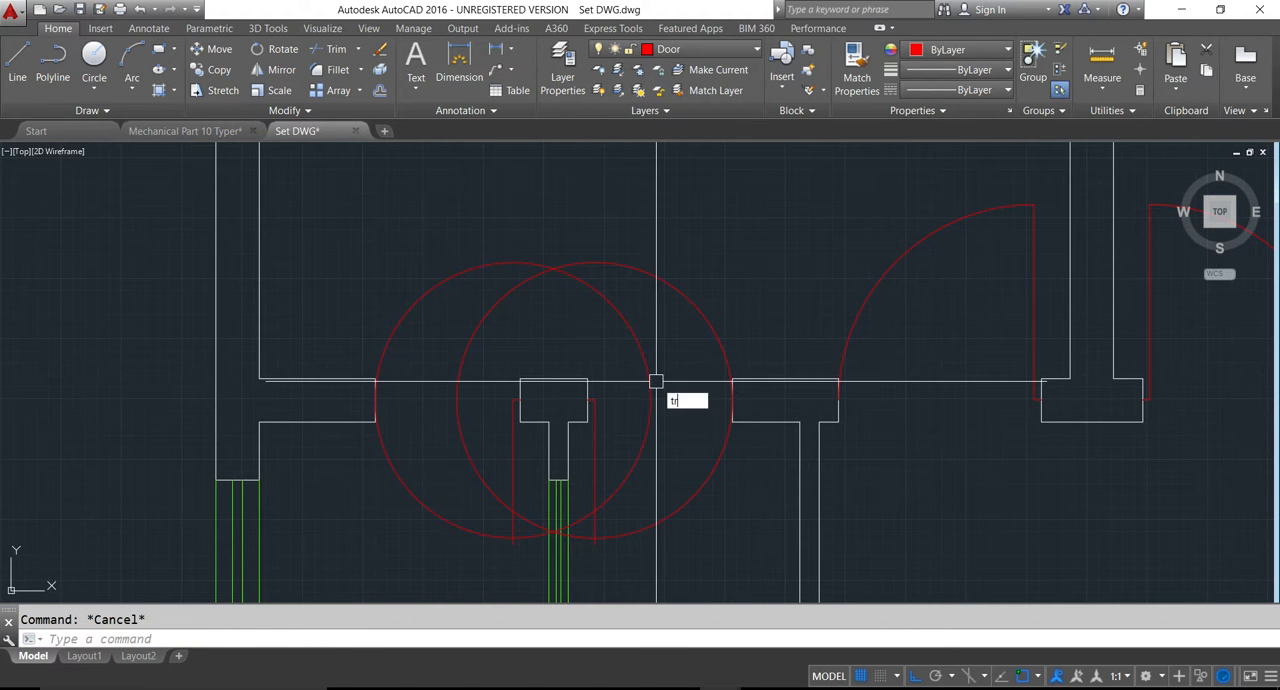
- Trim the two small-room door circles to quarter-circle swings below the wall, between each leaf's lower end and its opposite jamb
type("tr")
key("Return")
key("Return")
left_click(598, 500)
left_click(455, 400)
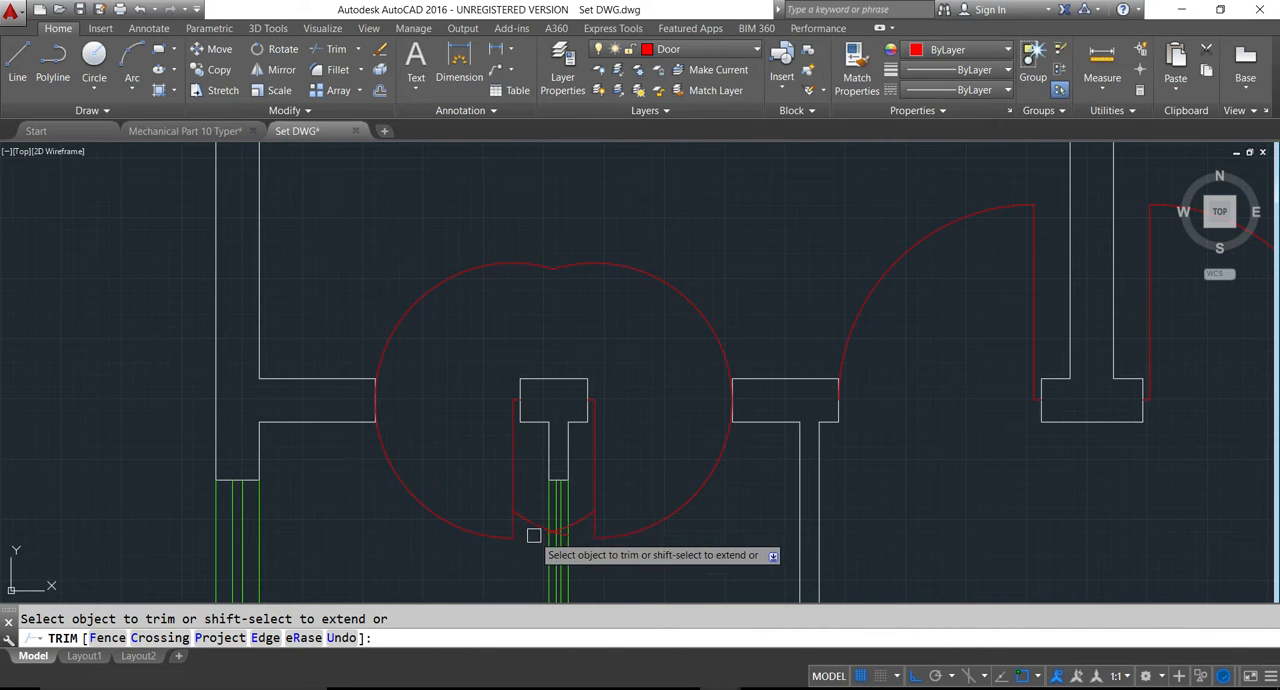
left_click(442, 289)
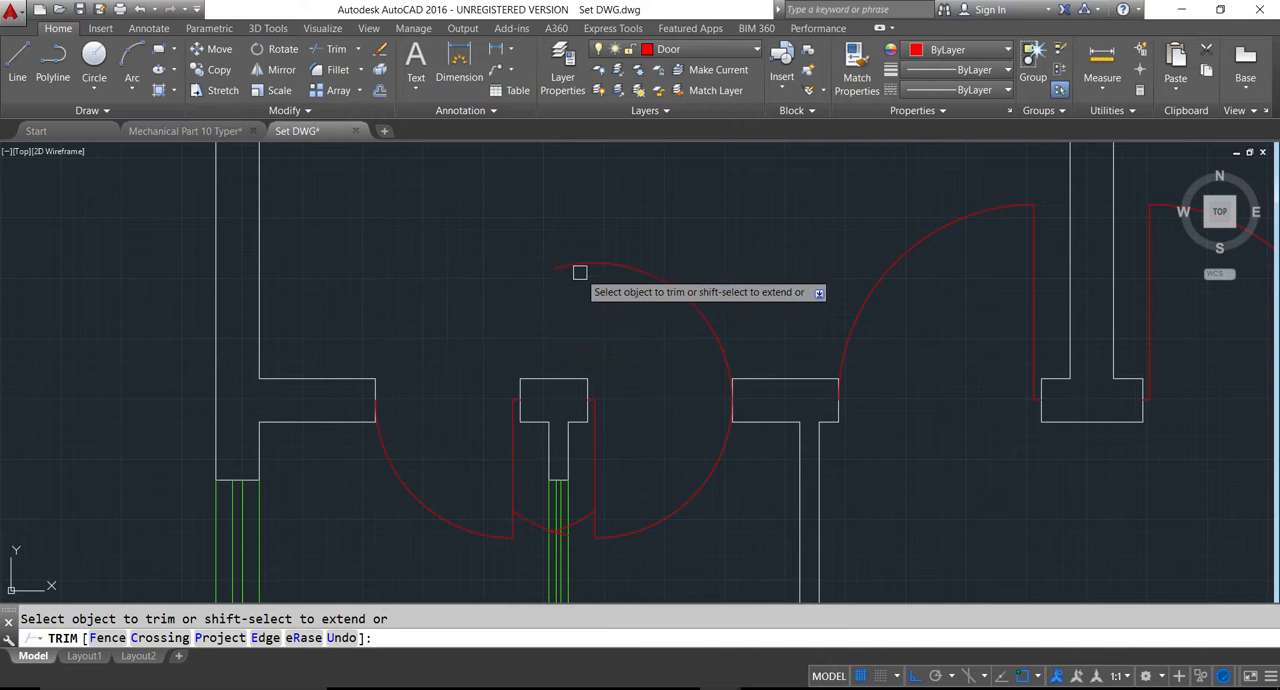
left_click(580, 265)
key("Escape")
- Erase the two leftover arc pieces crossing the ventilator between the small-room door leaves
left_click(541, 526)
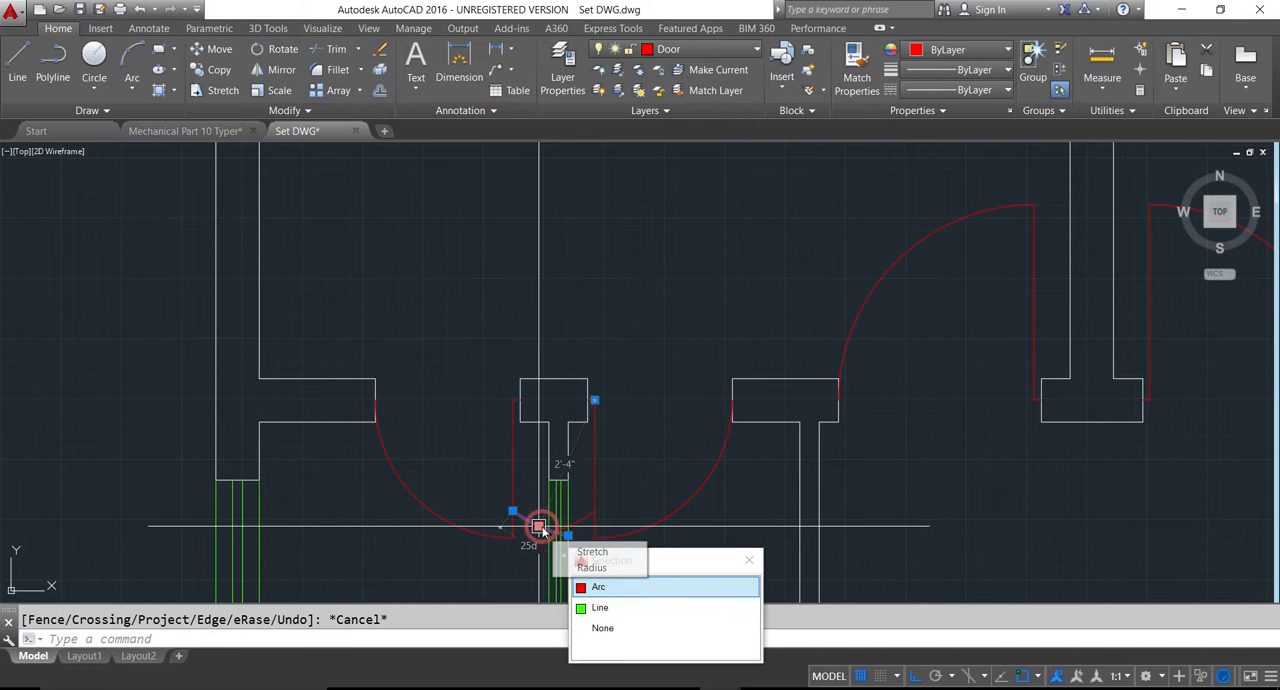
key("Delete")
scroll(575, 518, "up", 2)
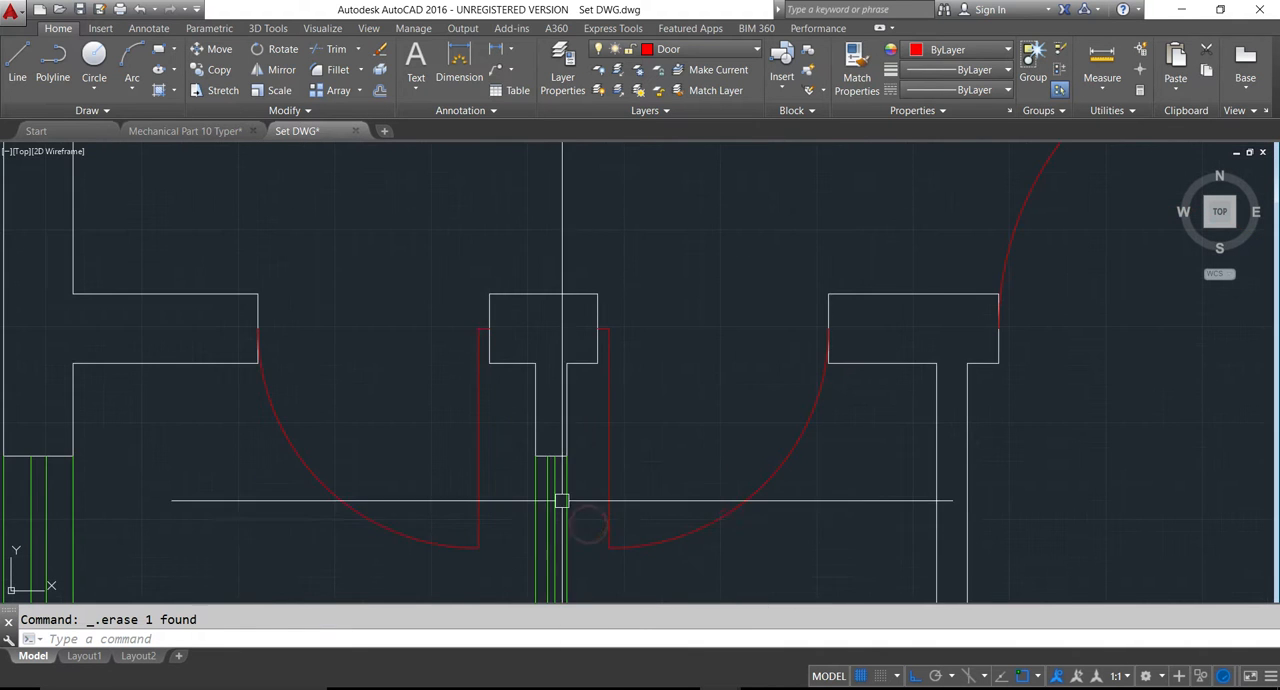
key("Delete")
- Draw the kitchen partition's door leaf from the midpoint of the short stub's end, 1.5 inches right and 3.5' up
scroll(588, 524, "down", 3)
scroll(590, 508, "down", 2)
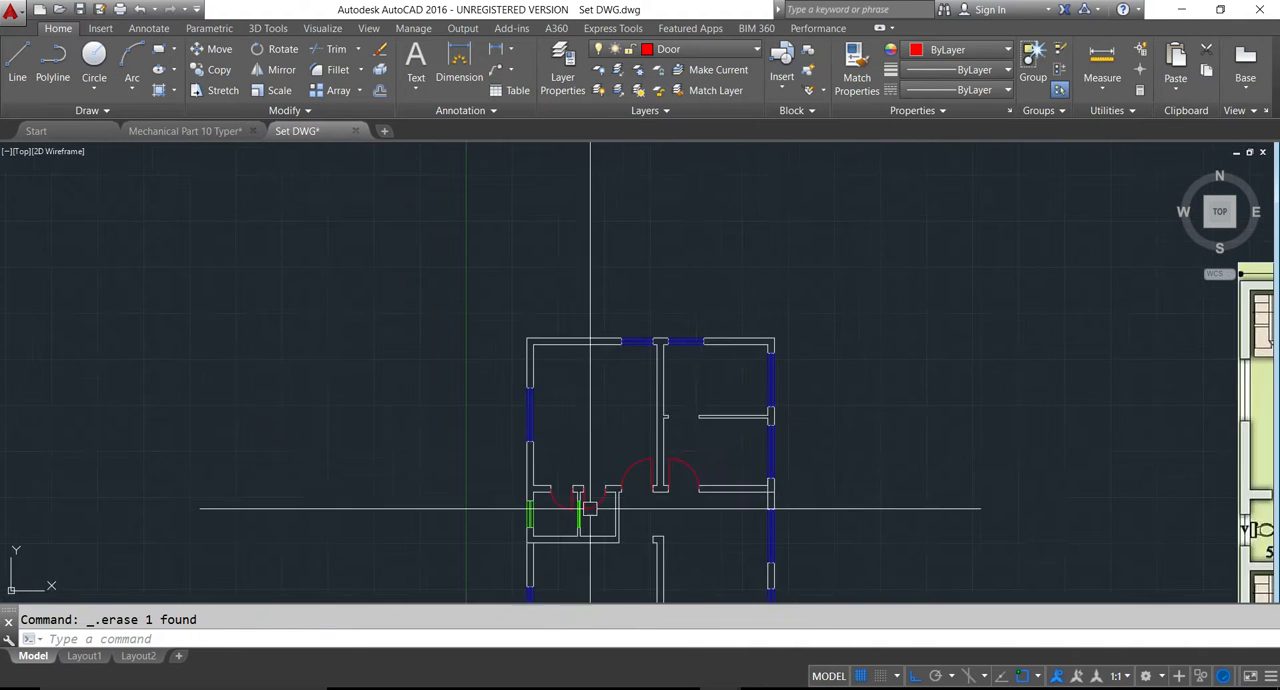
scroll(711, 449, "up", 4)
key("Escape")
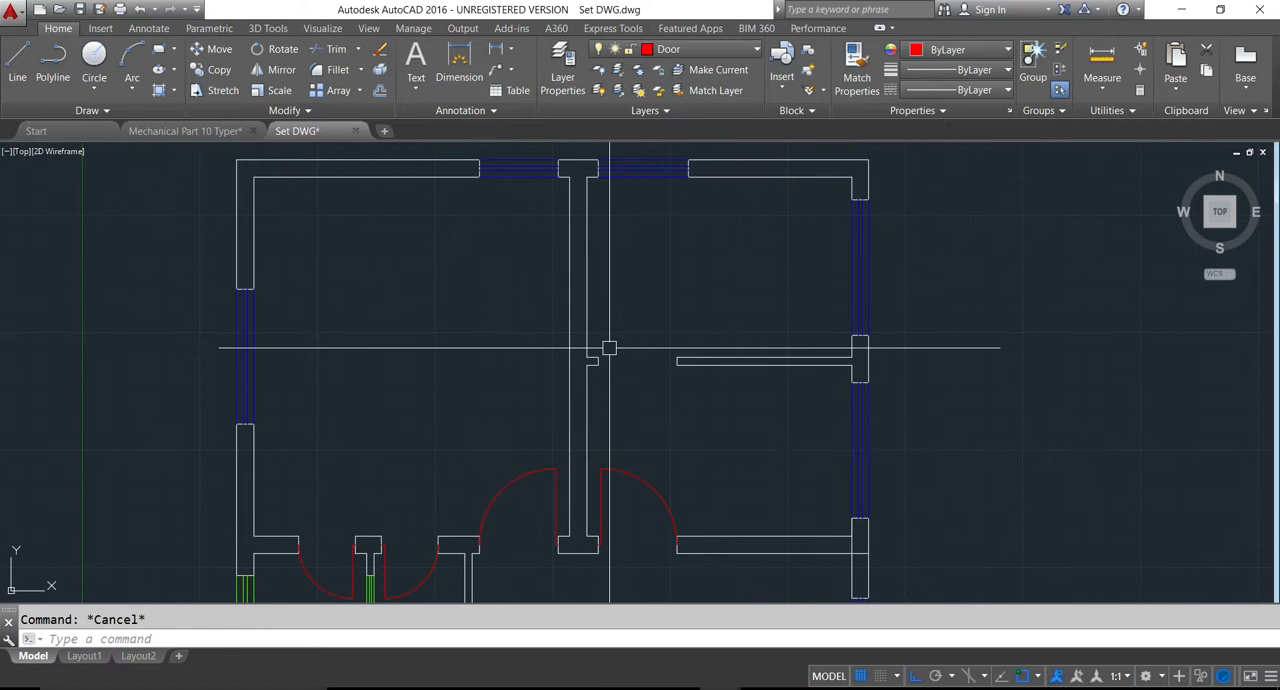
type("l")
key("Return")
scroll(600, 350, "up", 5)
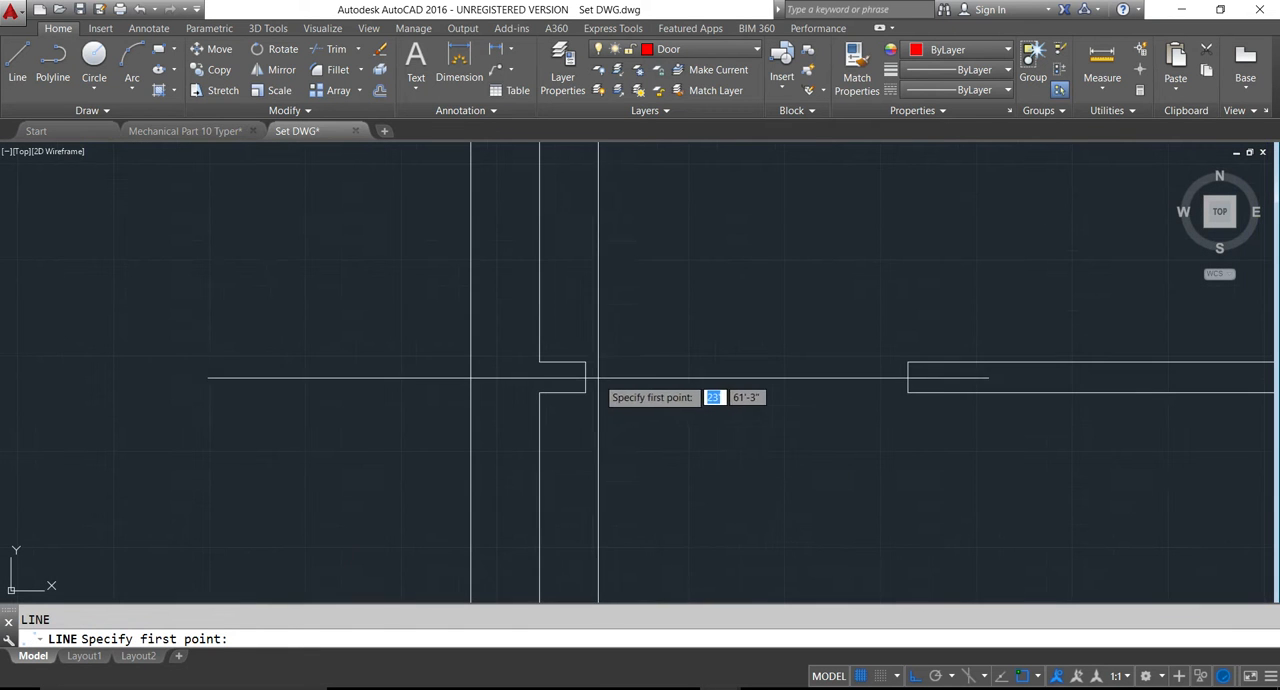
left_click(589, 378)
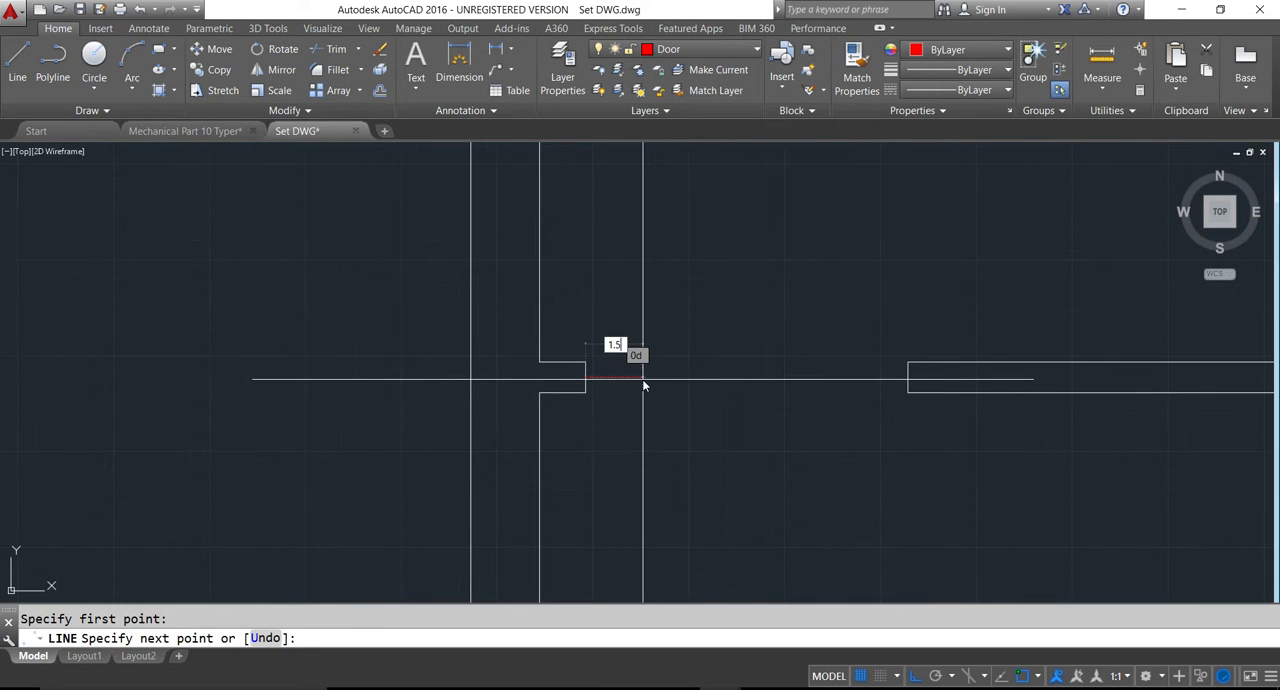
type("1.5")
key("Return")
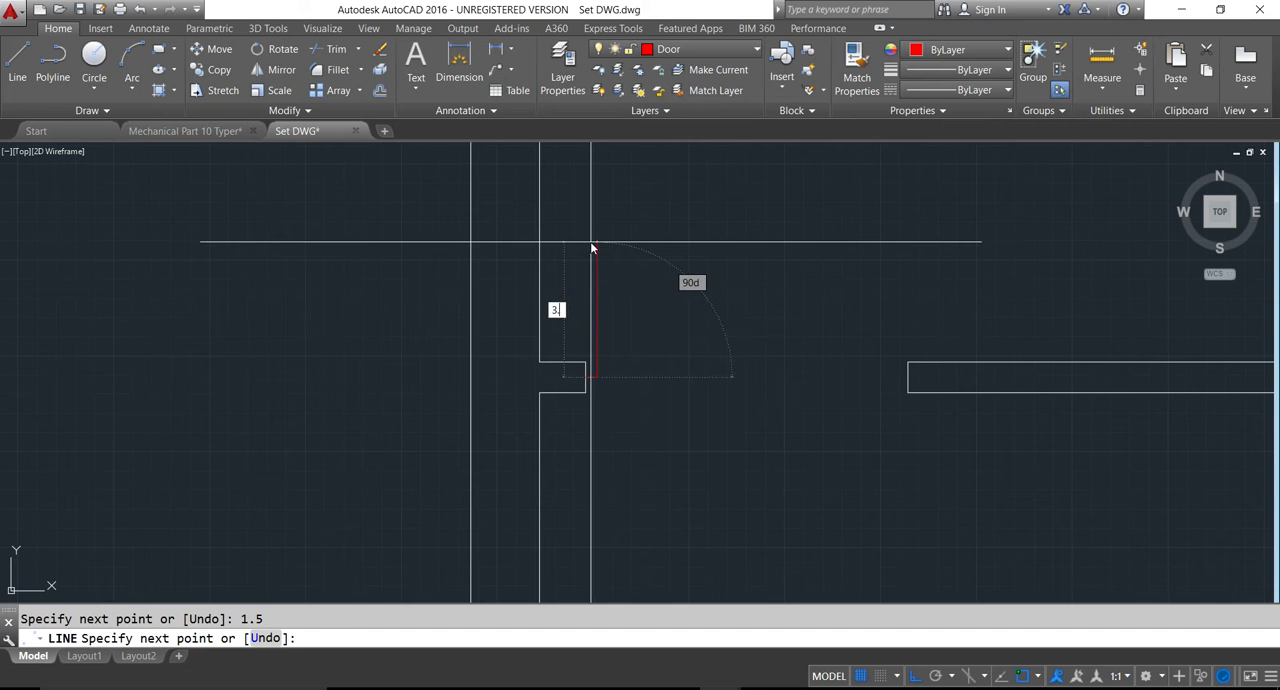
type("3.5")
key("Return")
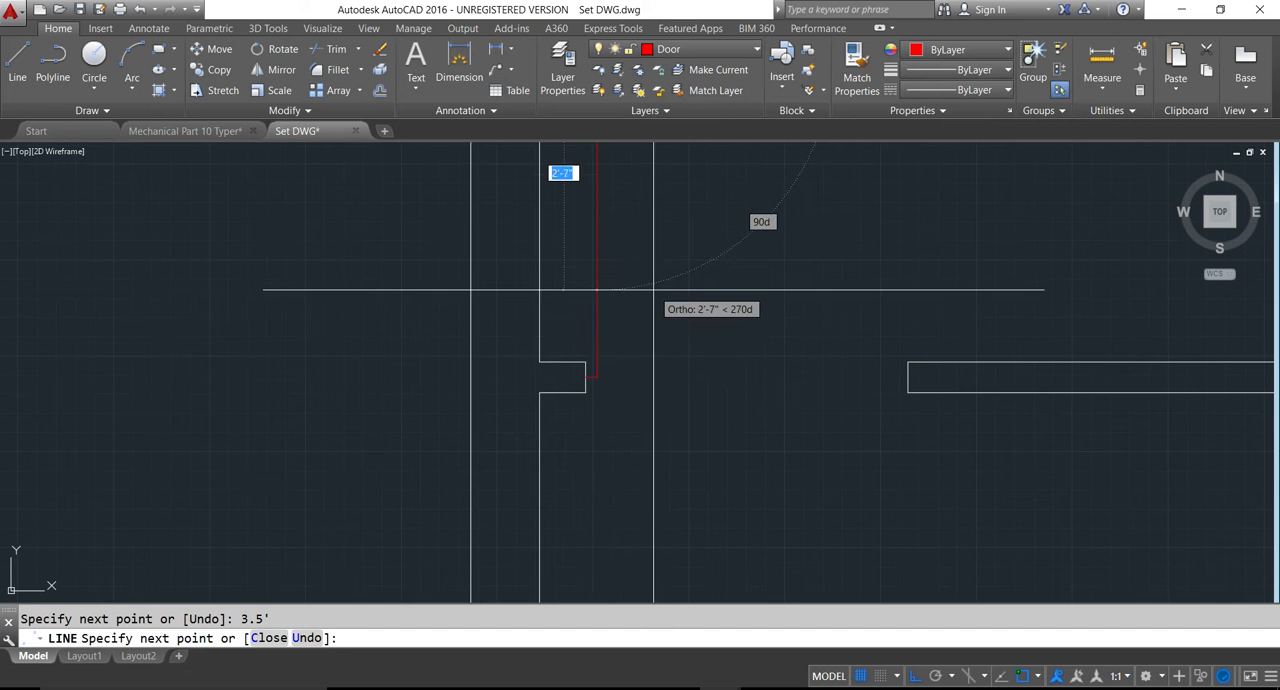
key("Escape")
- Draw a circle centred on the lower end of the kitchen door leaf, with its radius reaching the opposite jamb's midpoint
type("c")
key("Return")
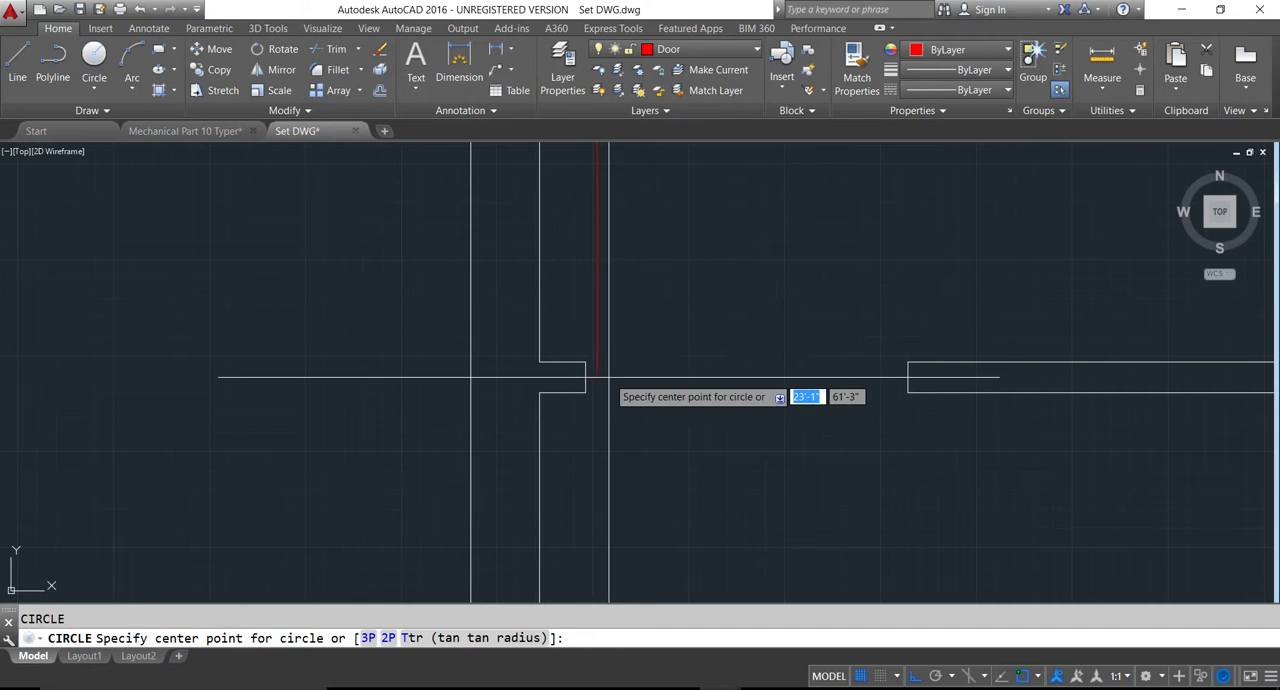
left_click(598, 378)
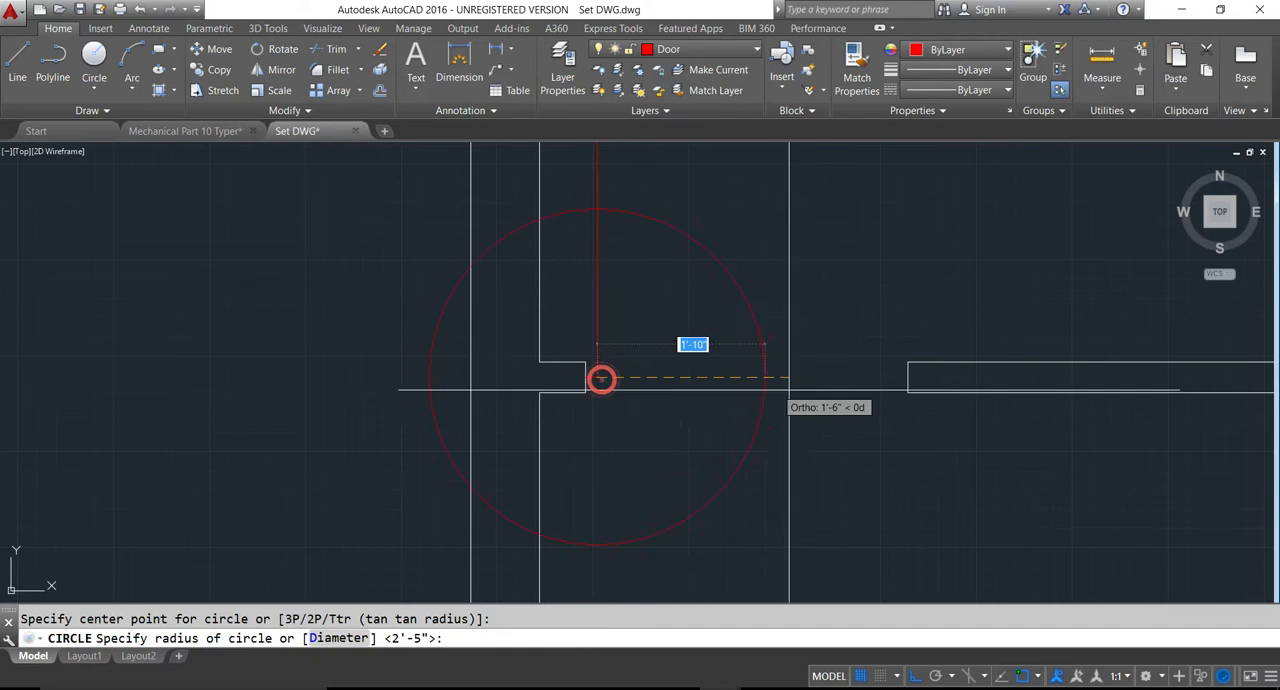
left_click(906, 390)
scroll(812, 420, "down", 3)
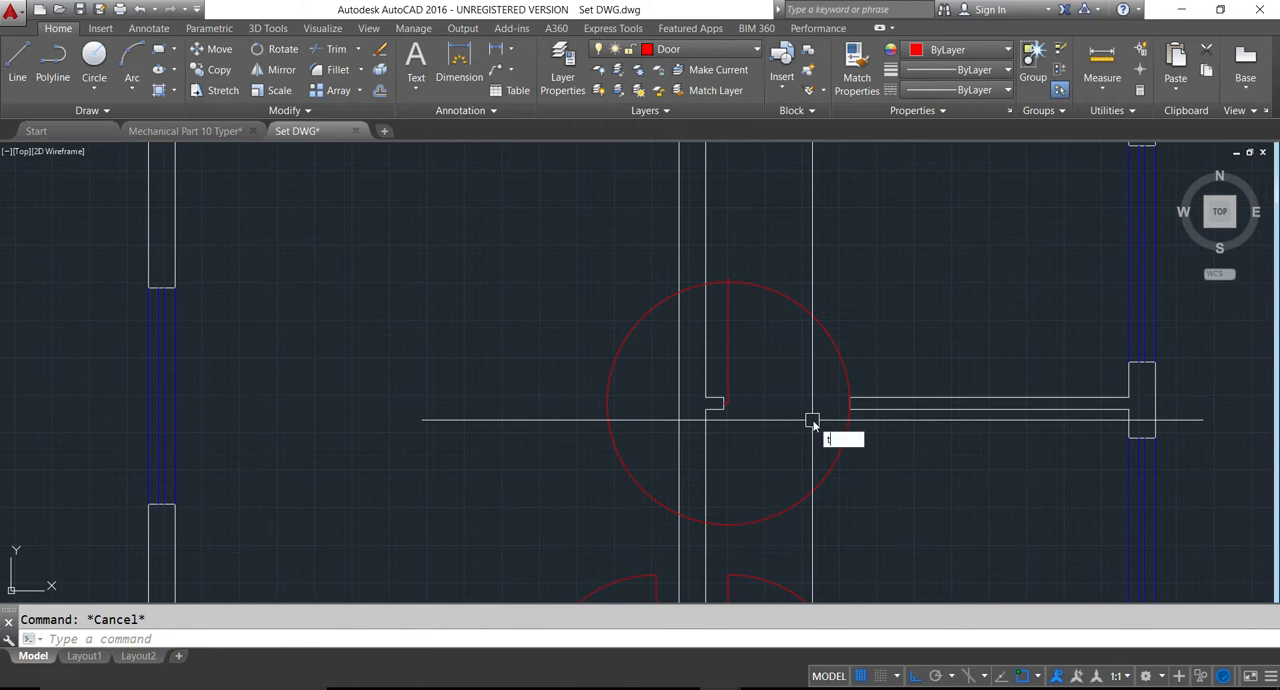
type("tr")
key("Return")
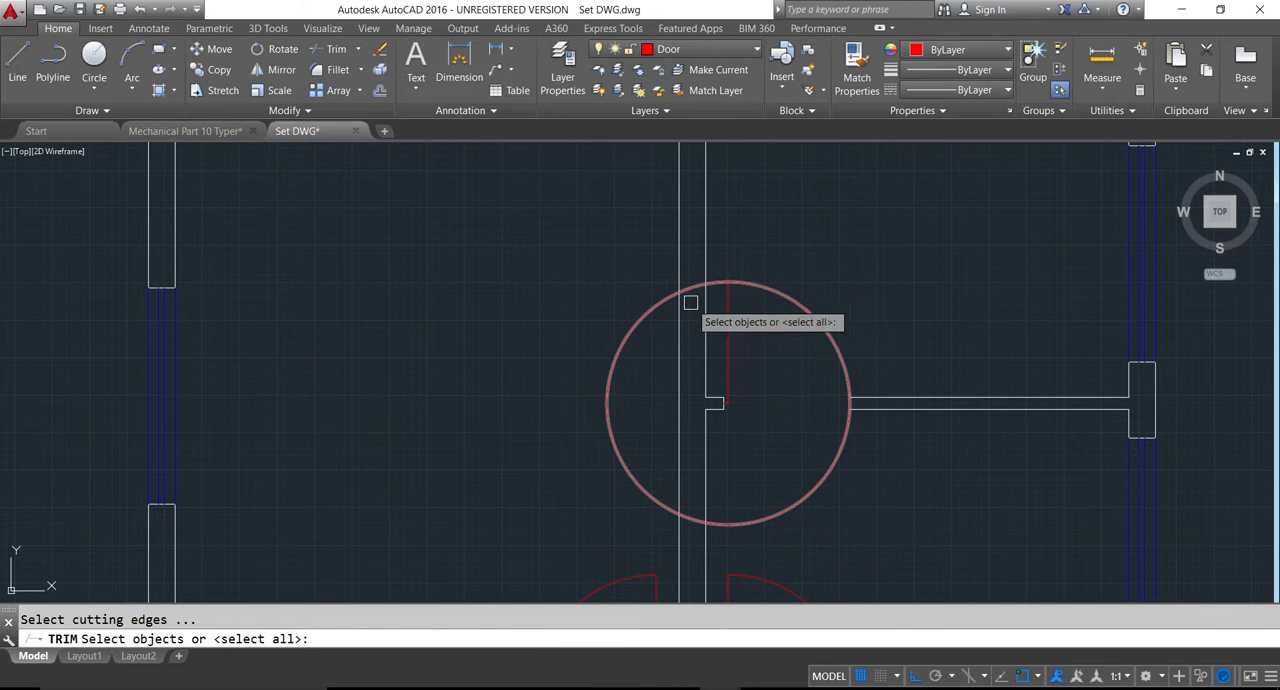
left_click(642, 319)
key("Escape")
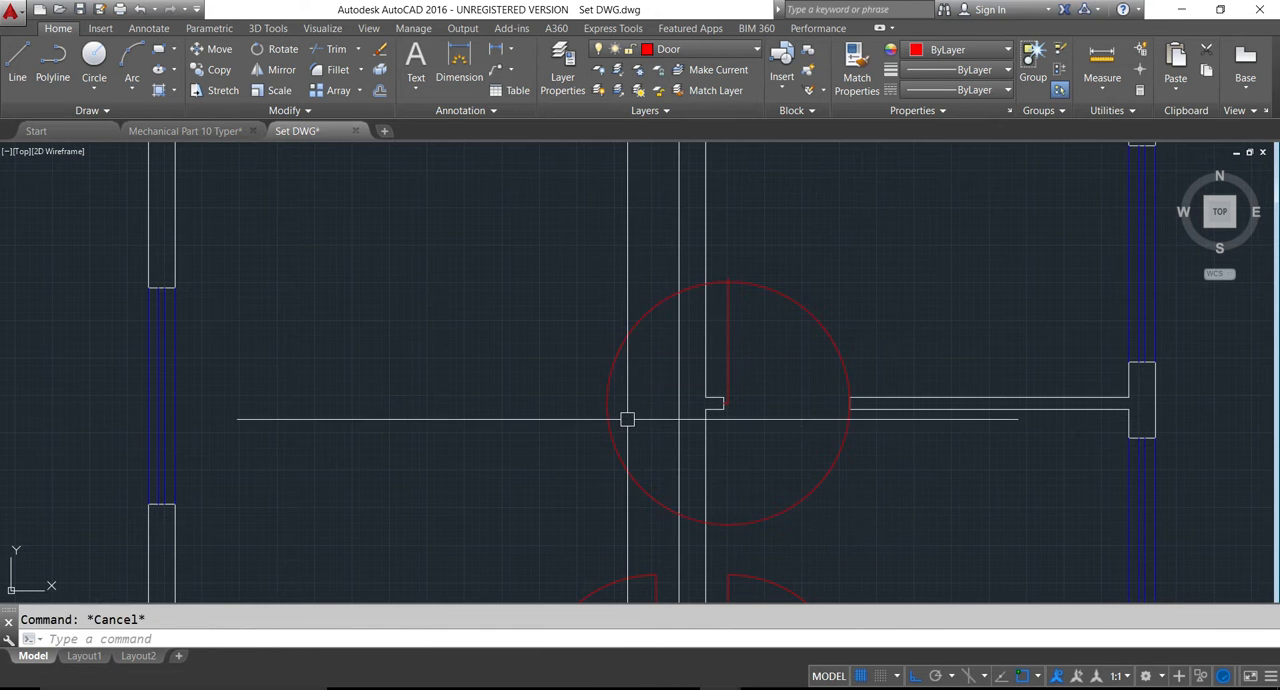
type("tr")
key("Return")
left_click(607, 404)
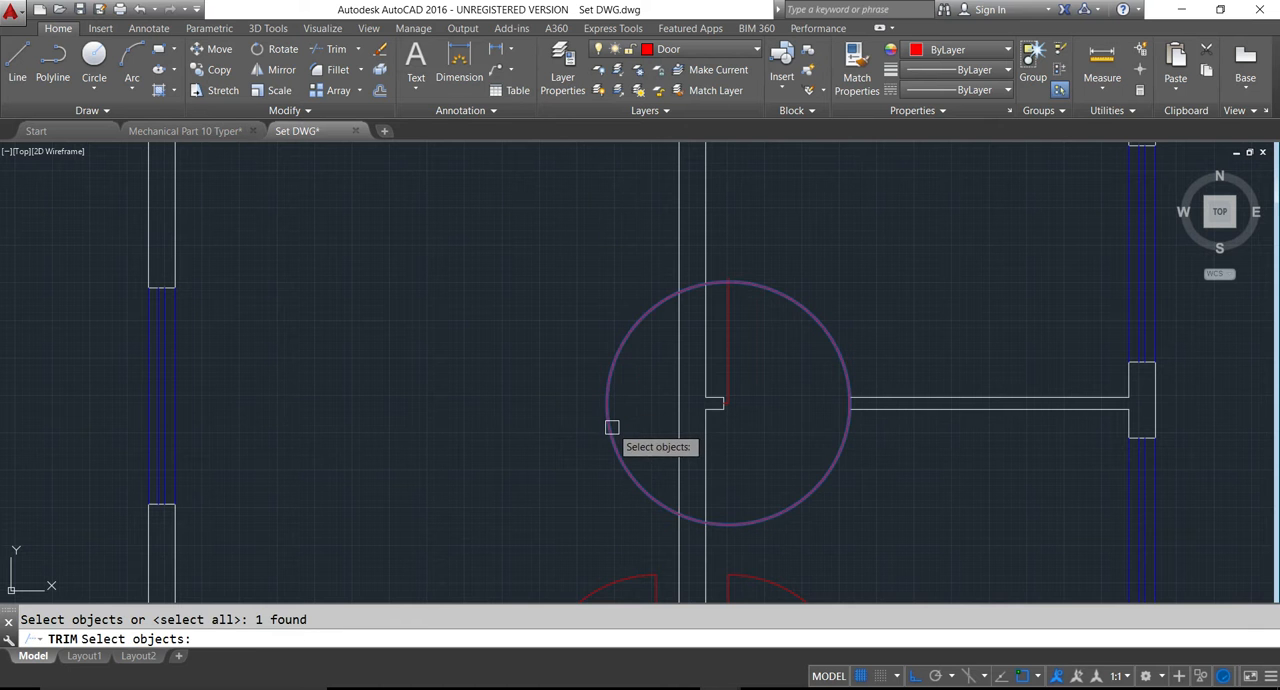
key("Escape")
- Trim the kitchen door circle to a quarter-circle swing above the partition and erase the leftover arc crossing the central wall
key("Return")
key("Return")
left_click(609, 427)
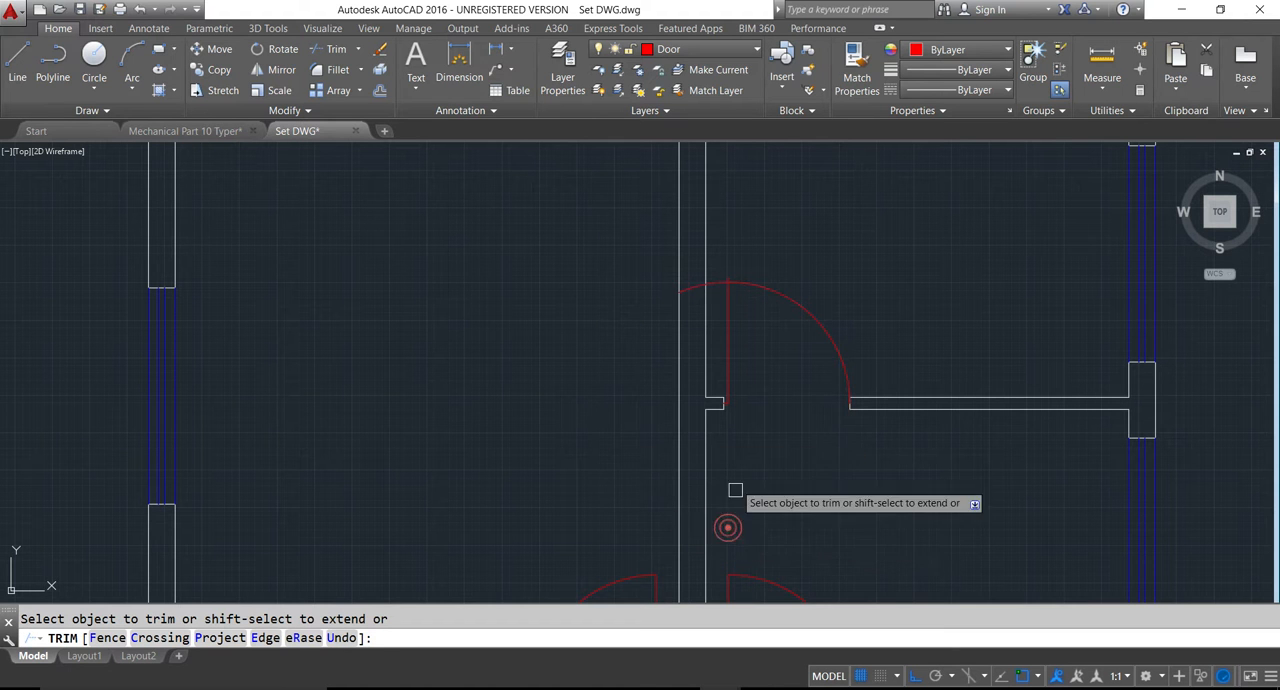
scroll(706, 282, "up", 2)
left_click(721, 287)
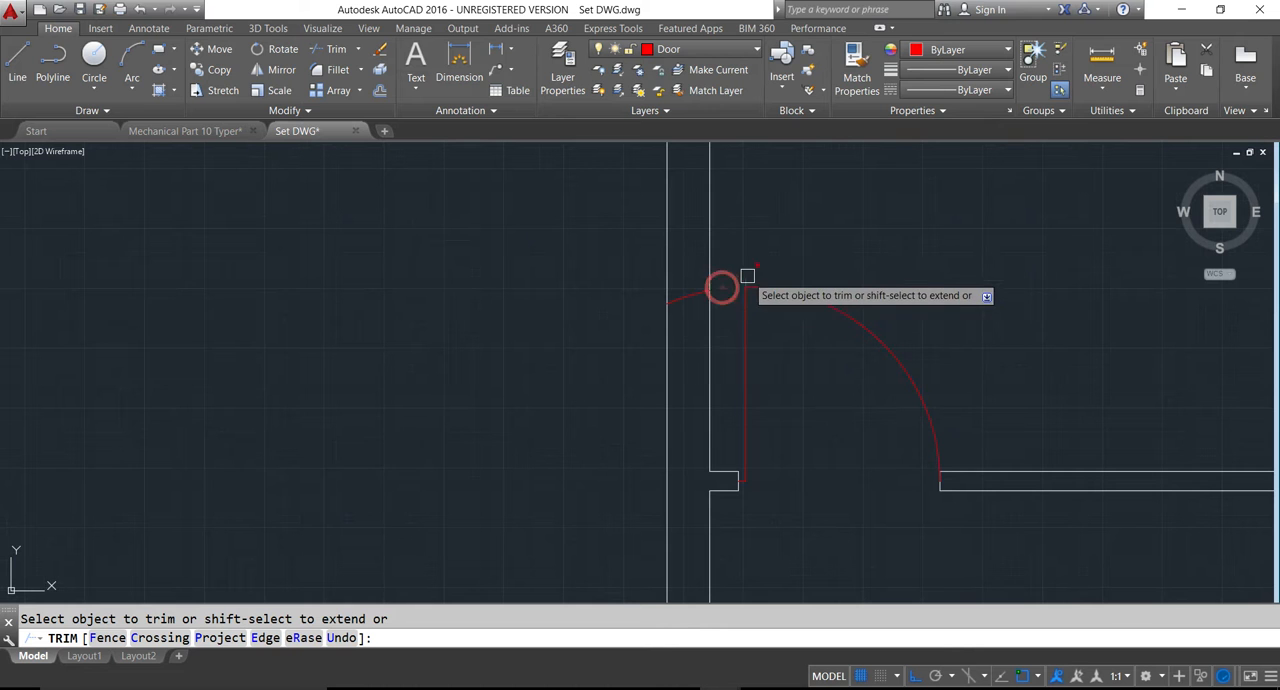
key("Escape")
left_click(697, 293)
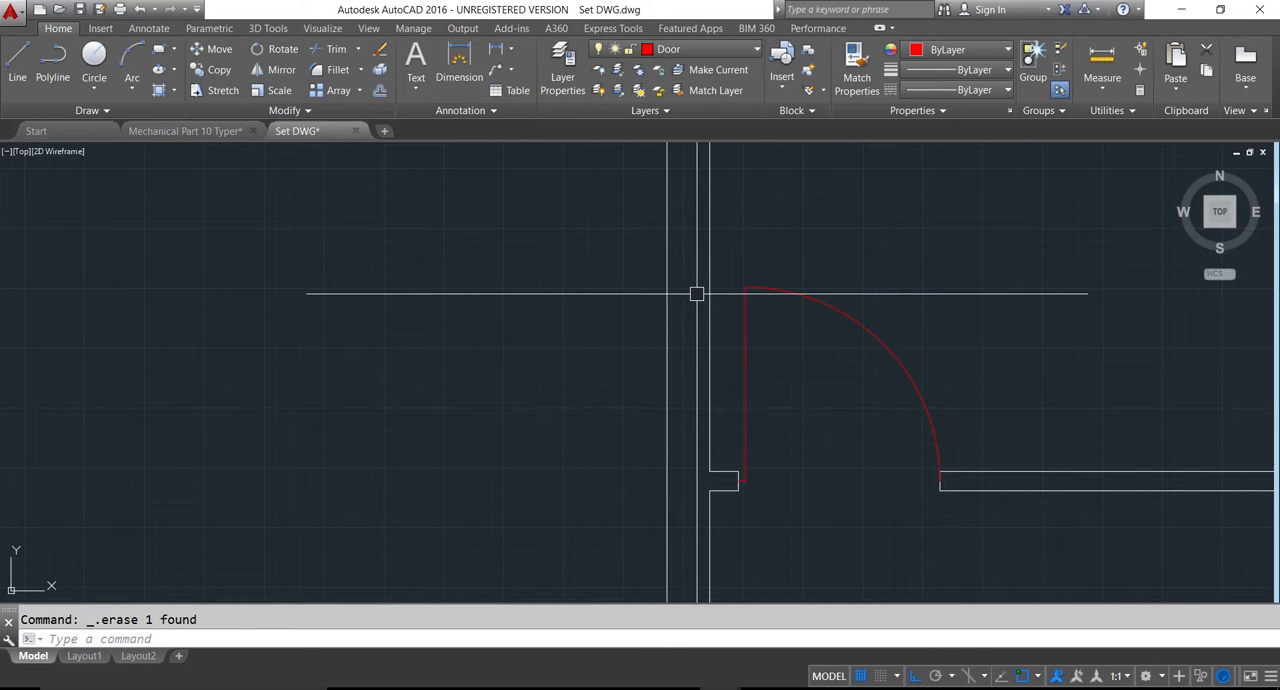
- Draw the lower bedroom's door leaf from the midpoint of the central wall stub's left end, 1.5 inches left and 3.5' down
scroll(700, 291, "down", 4)
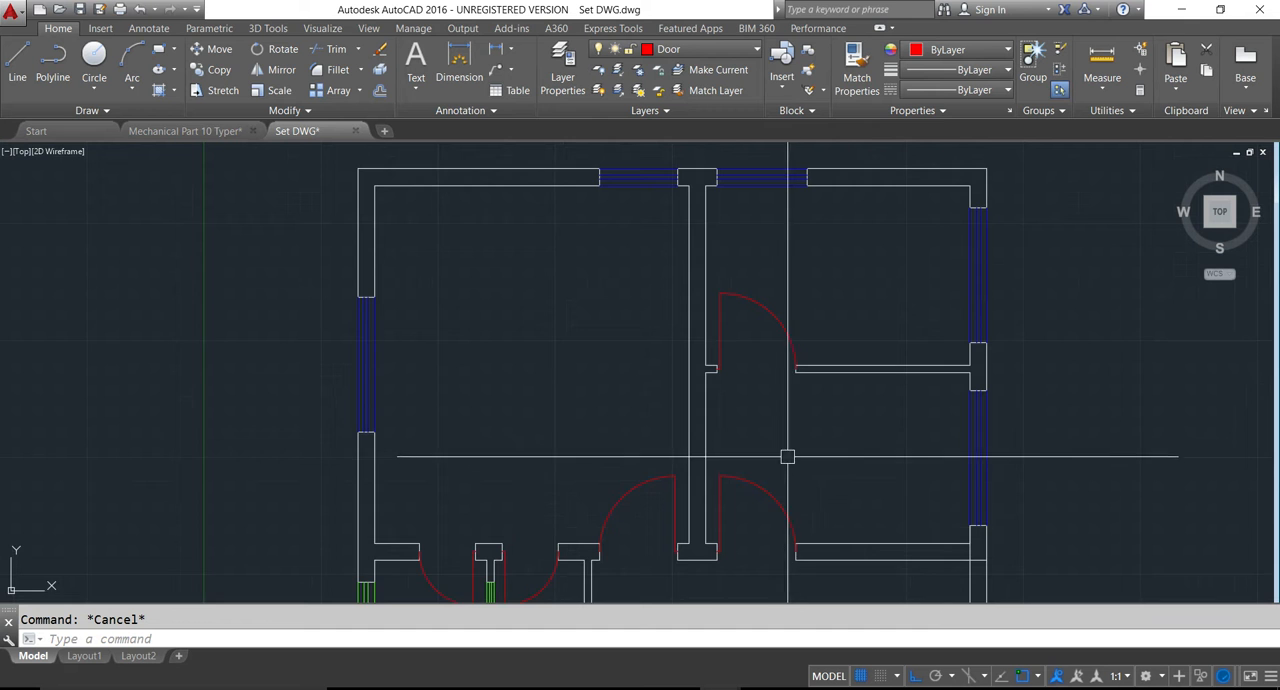
middle_click_drag(786, 454, 753, 388)
middle_click_drag(726, 515, 683, 398)
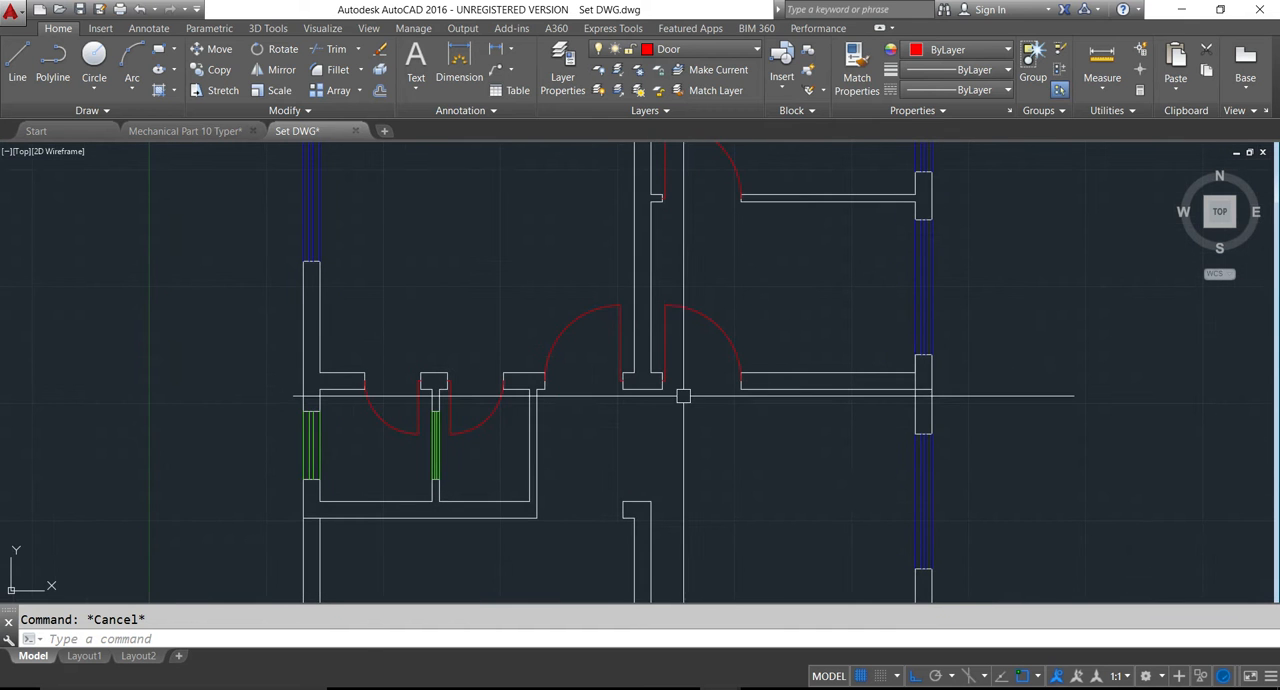
middle_click_drag(623, 483, 628, 443)
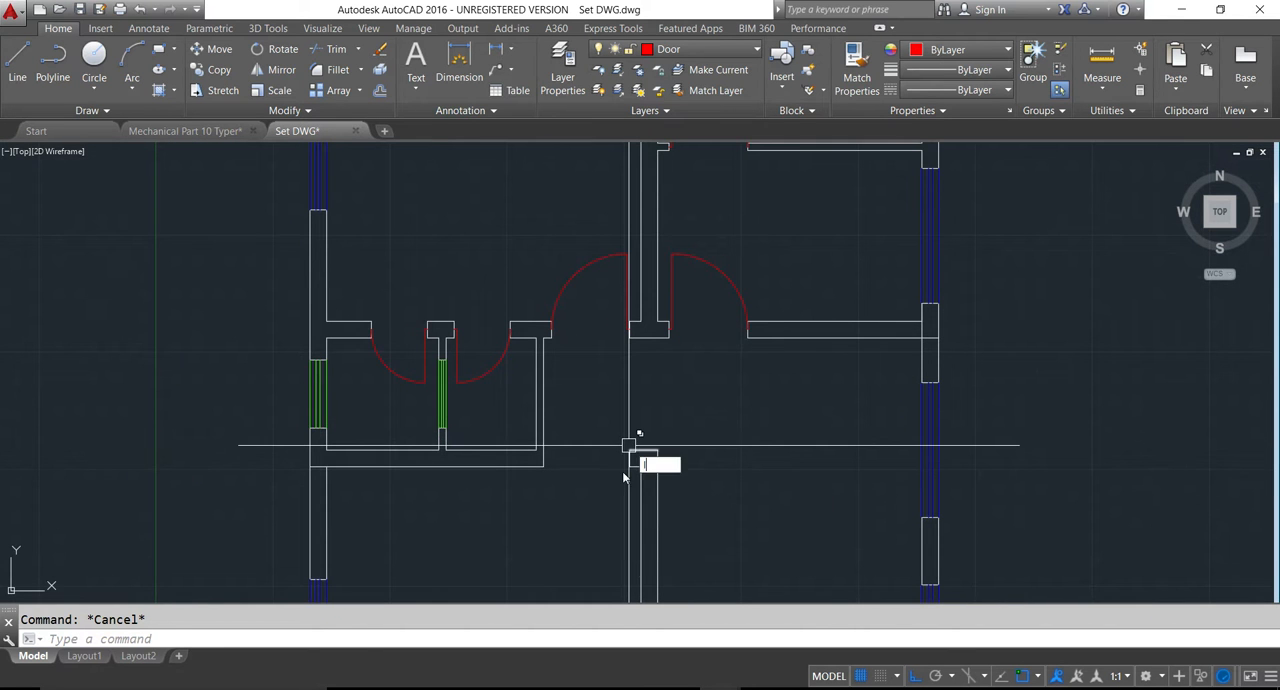
type("l")
key("Return")
scroll(630, 450, "up", 3)
left_click(637, 427)
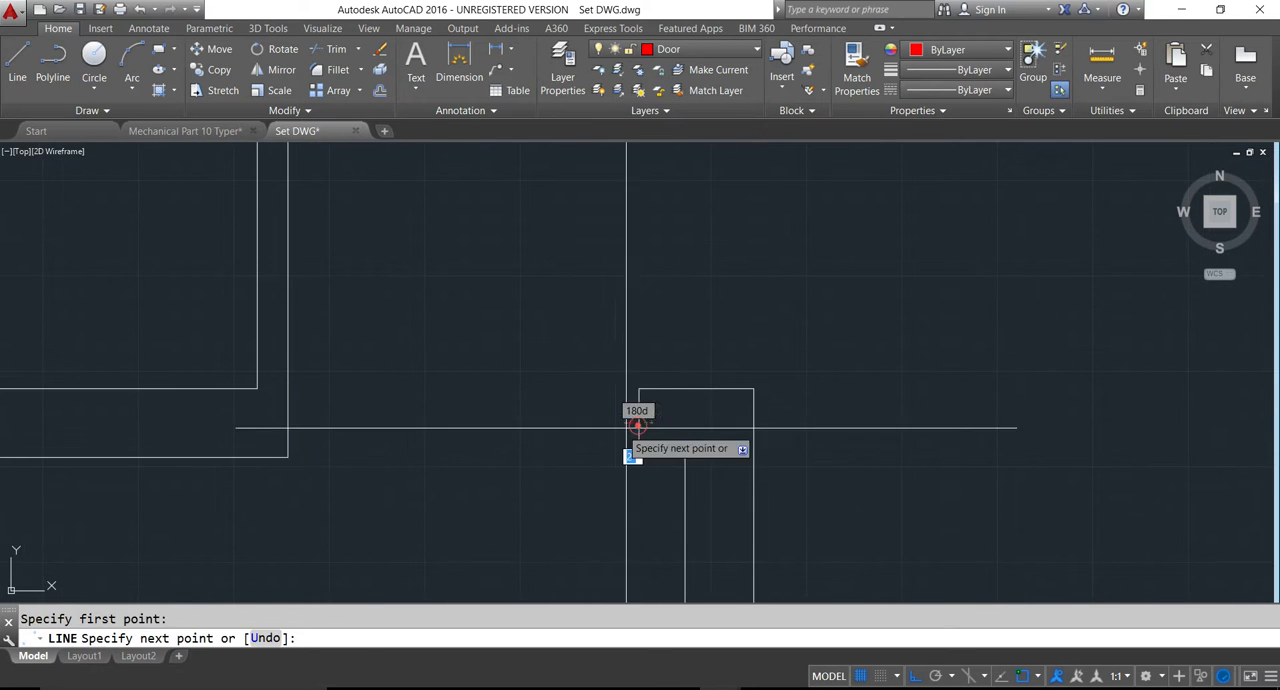
type("1.5")
key("Return")
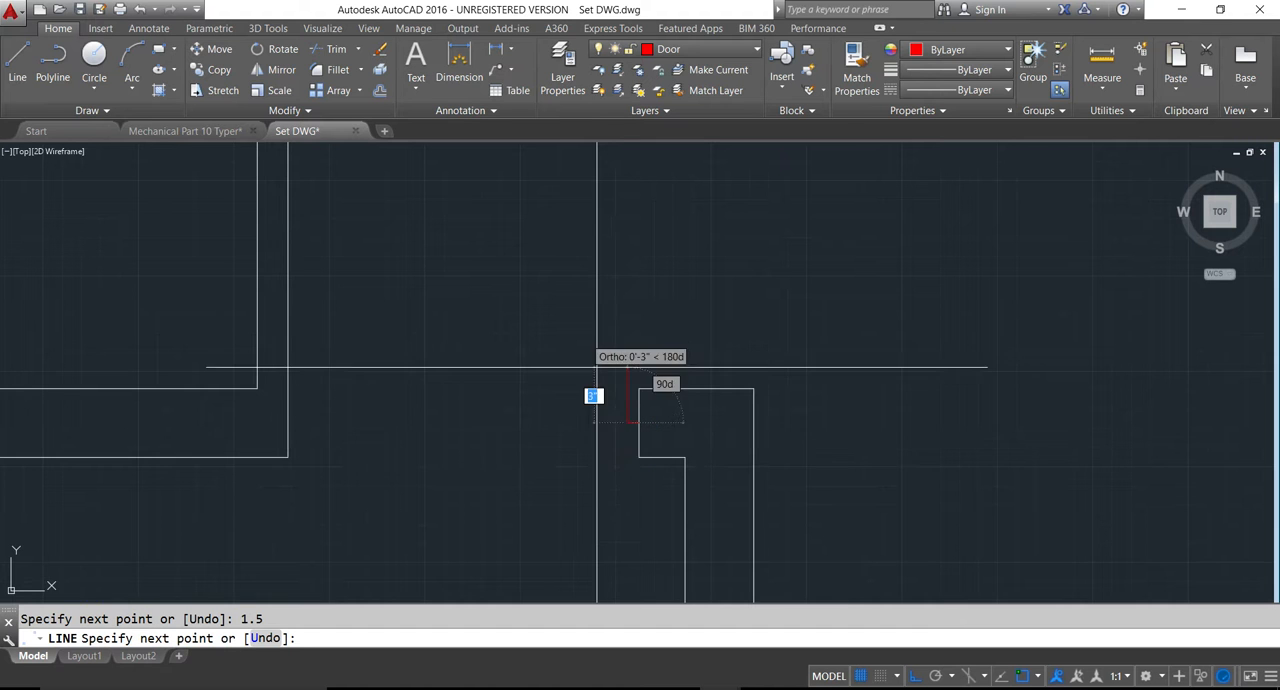
scroll(594, 363, "down", 4)
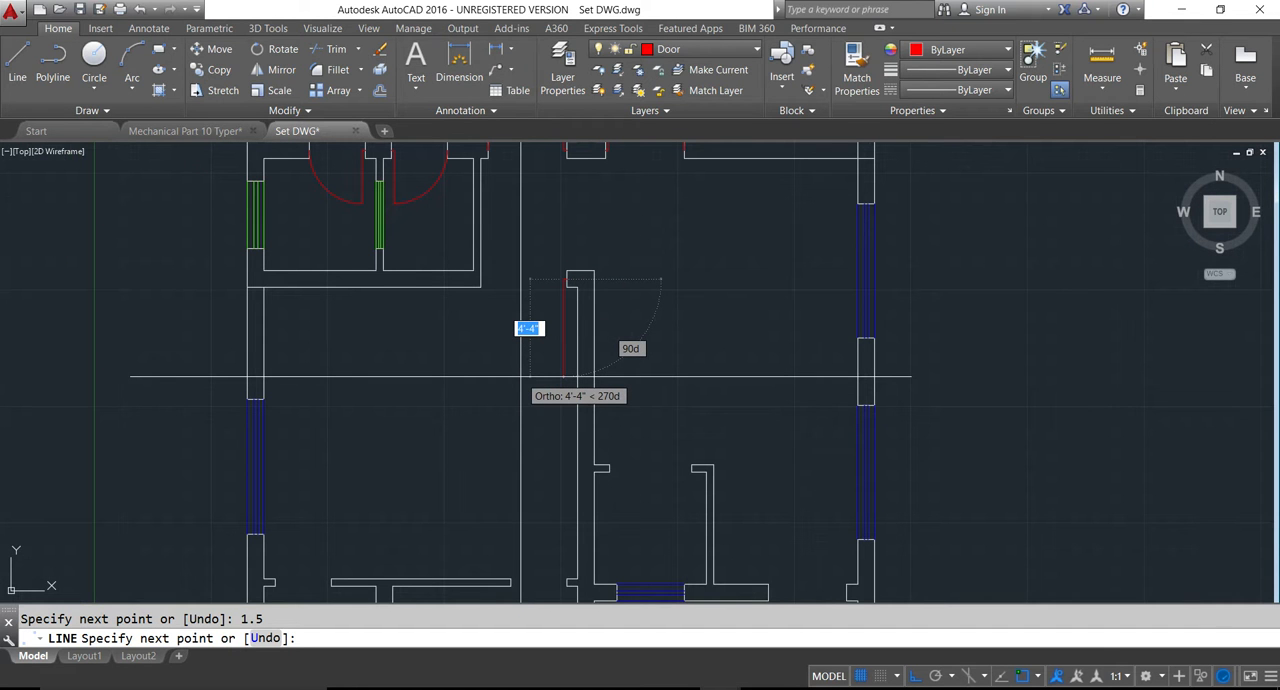
type("3.5'")
key("Return")
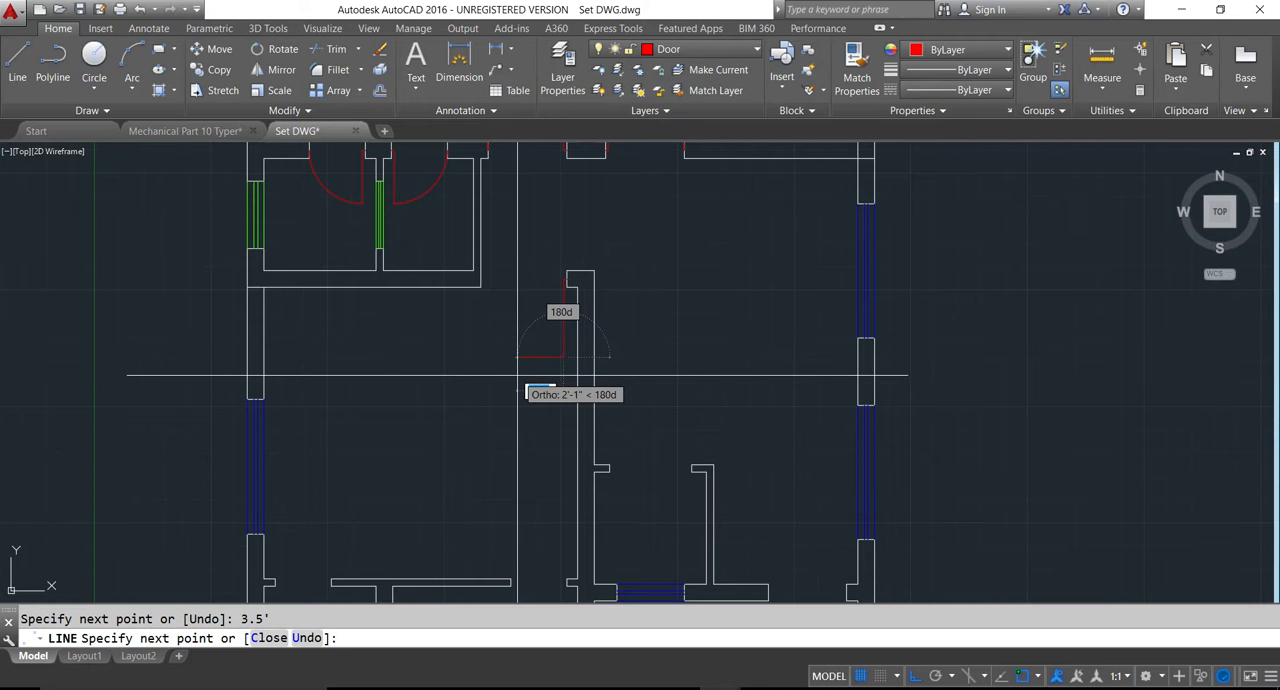
key("Escape")
type("c")
key("Return")
scroll(562, 288, "up", 3)
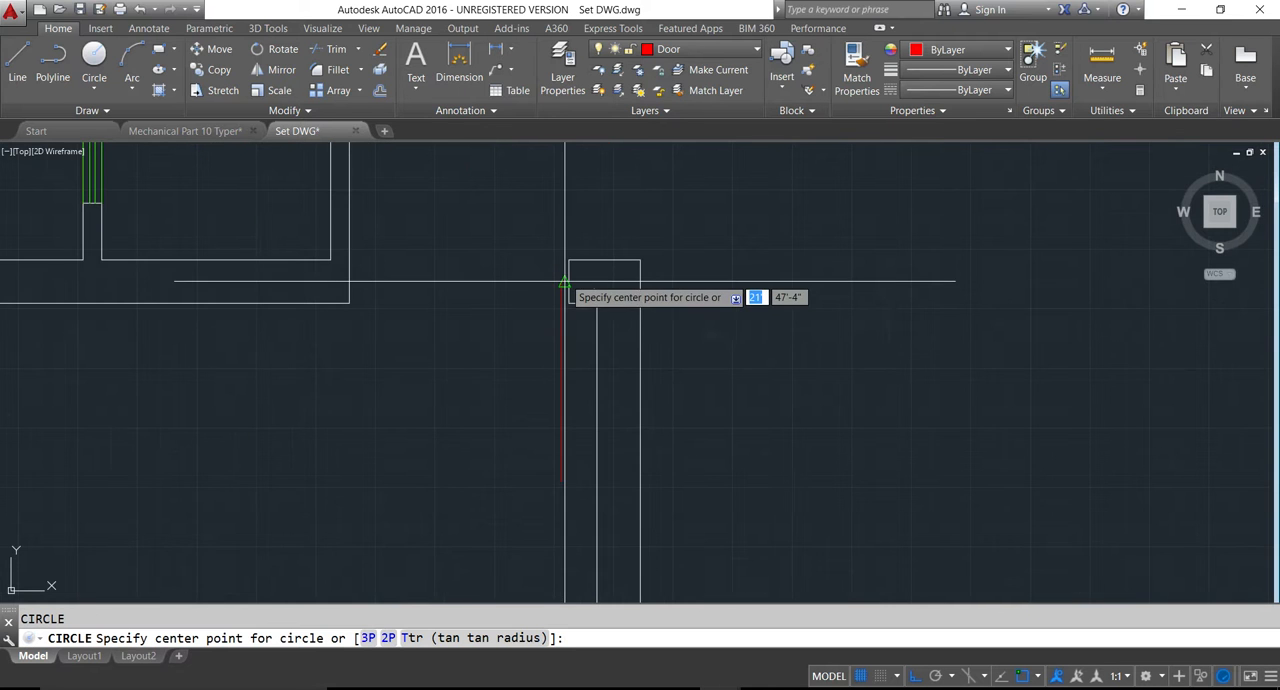
left_click(562, 282)
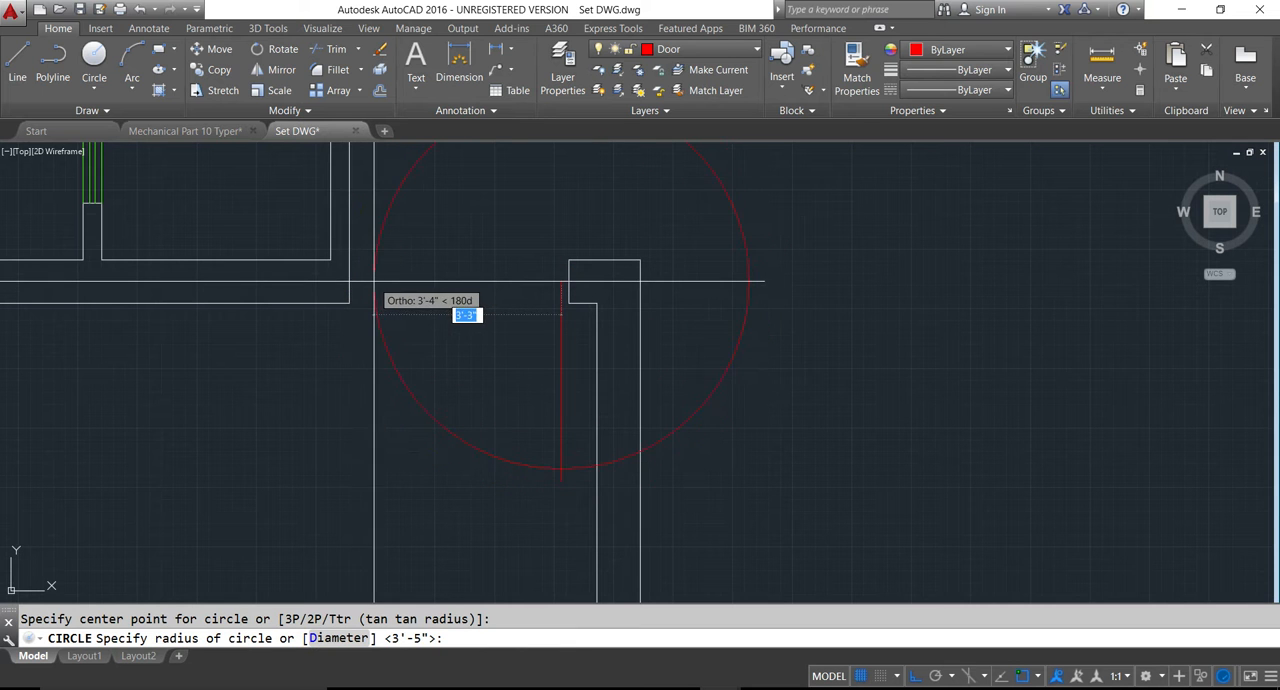
key("Escape")
- Check the lower bedroom doorway on the reference plan and offset the small room's outer right wall line 4 inches into the opening
scroll(384, 300, "down", 6)
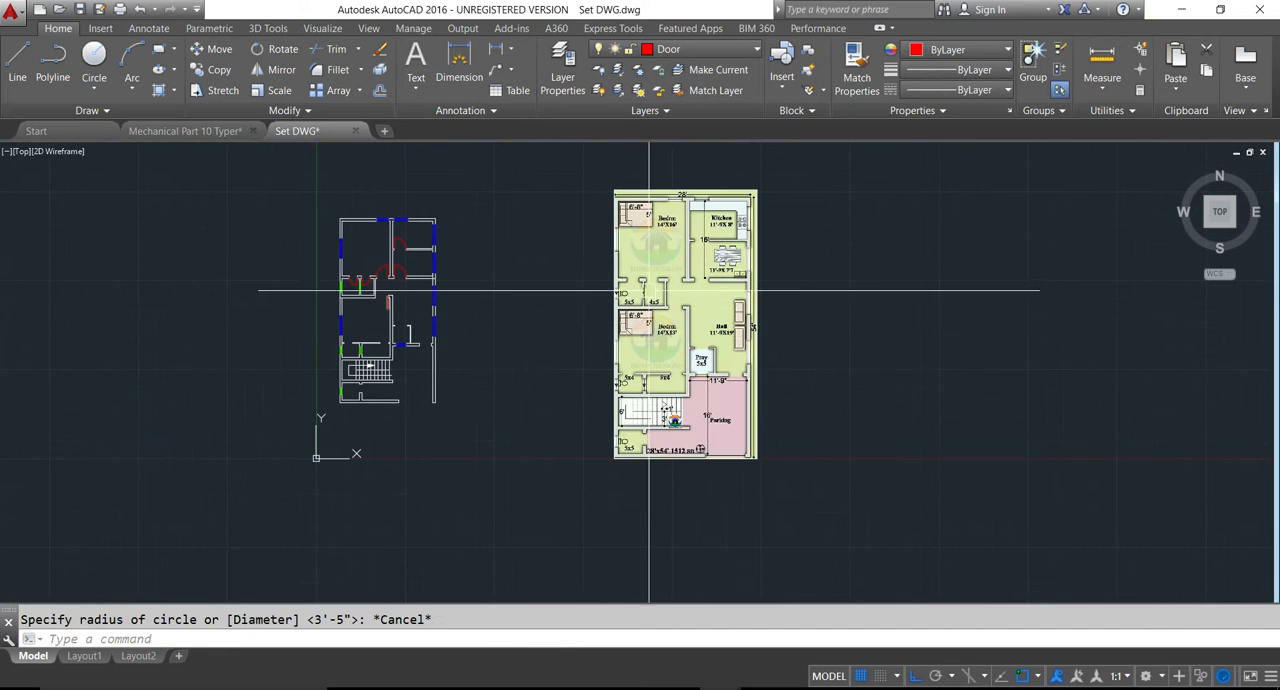
scroll(668, 313, "up", 6)
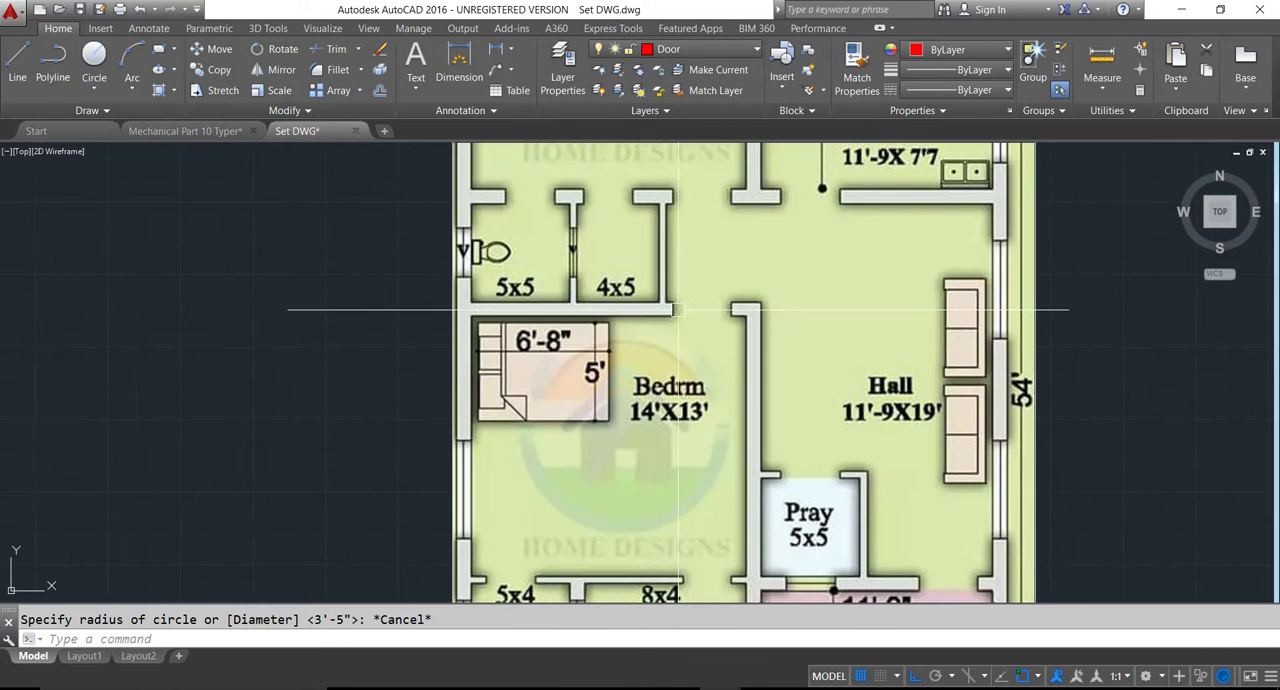
scroll(674, 309, "down", 6)
scroll(300, 320, "up", 5)
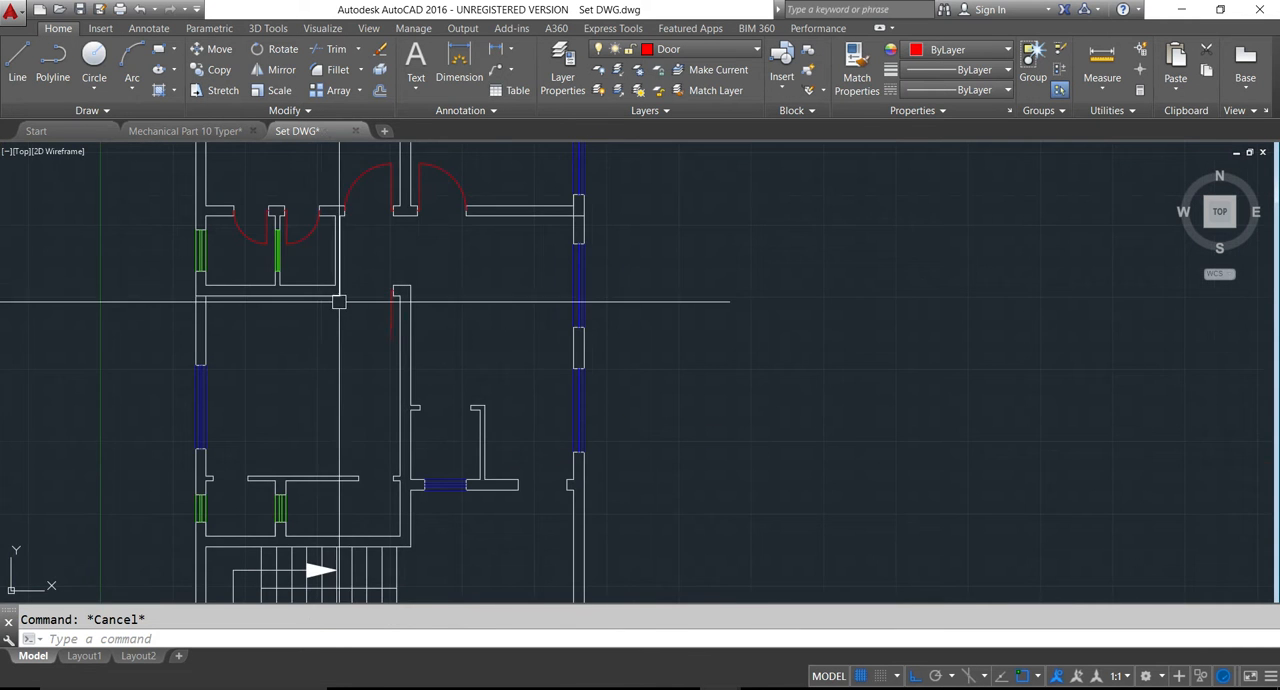
scroll(342, 295, "up", 3)
type("o")
key("Return")
type("6")
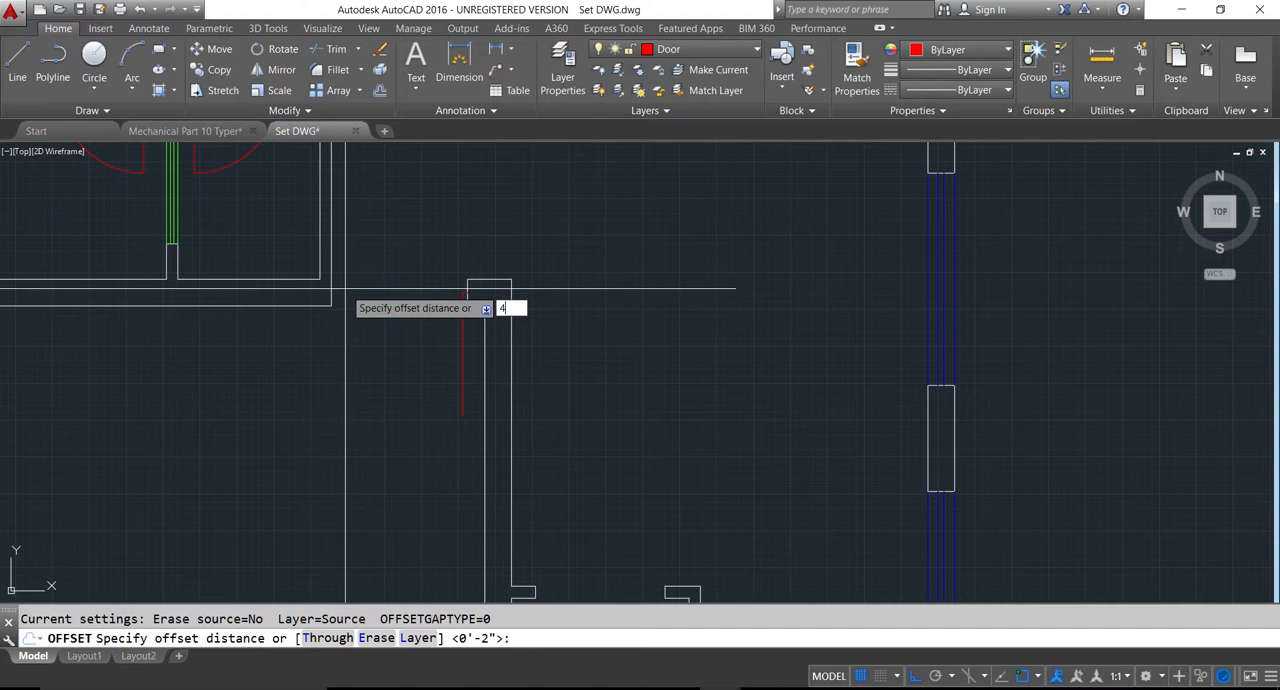
key("Return")
left_click(336, 287)
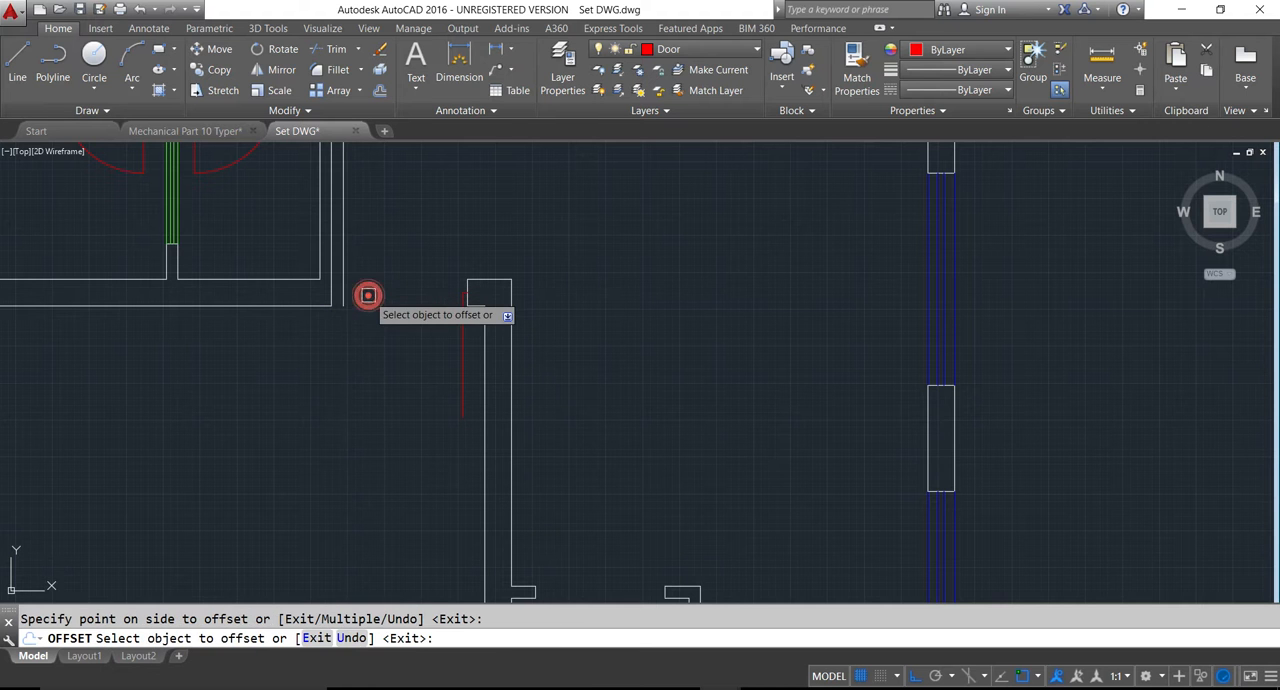
left_click(368, 295)
key("Escape")
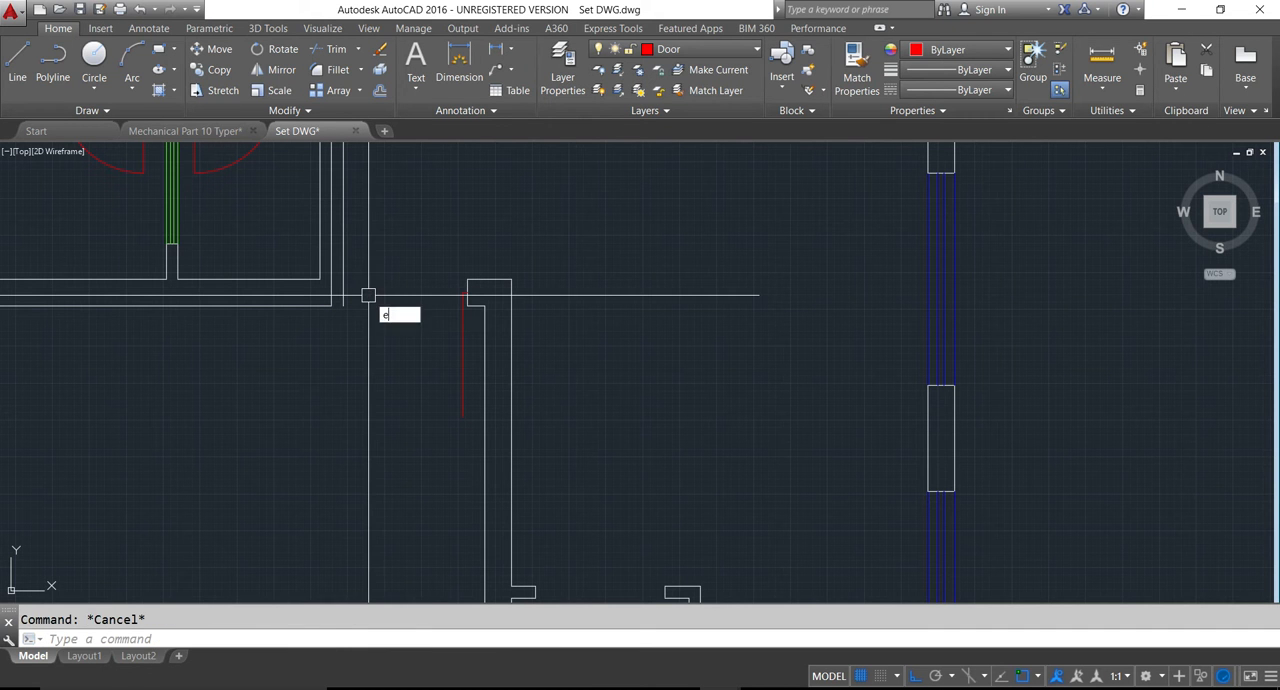
- Extend both horizontal lines of the wall below the small rooms to the new offset line
type("e")
key("Return")
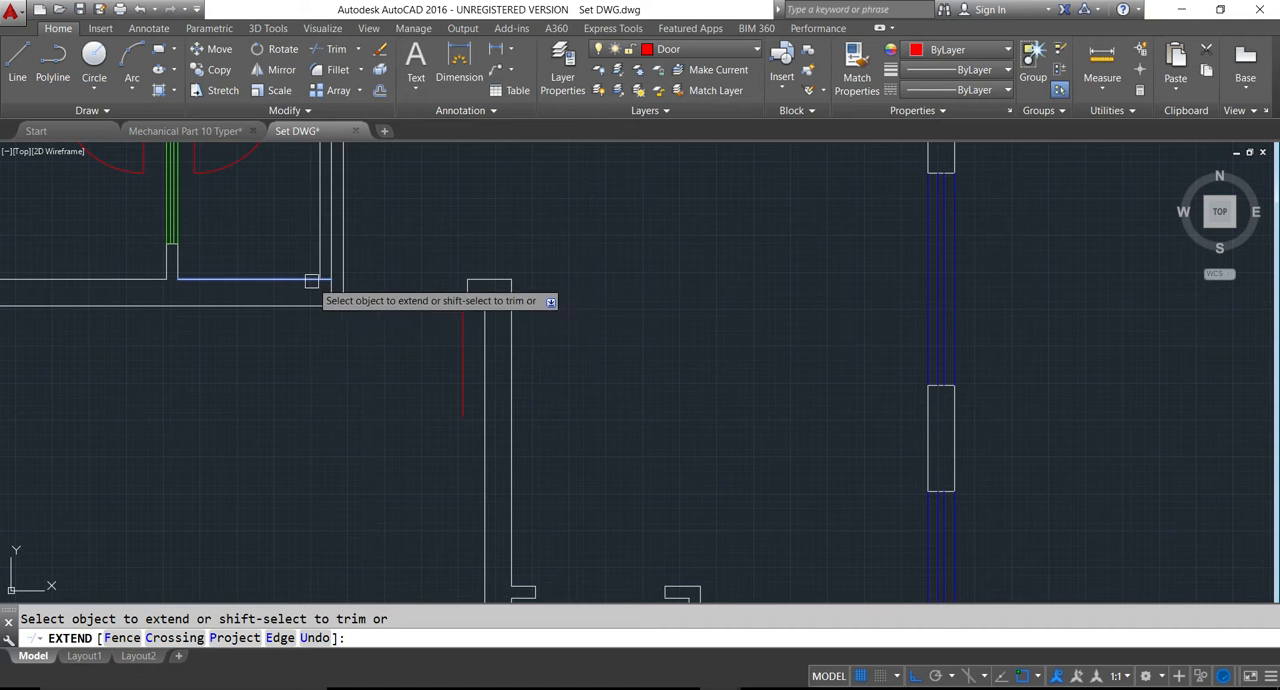
scroll(323, 278, "up", 3)
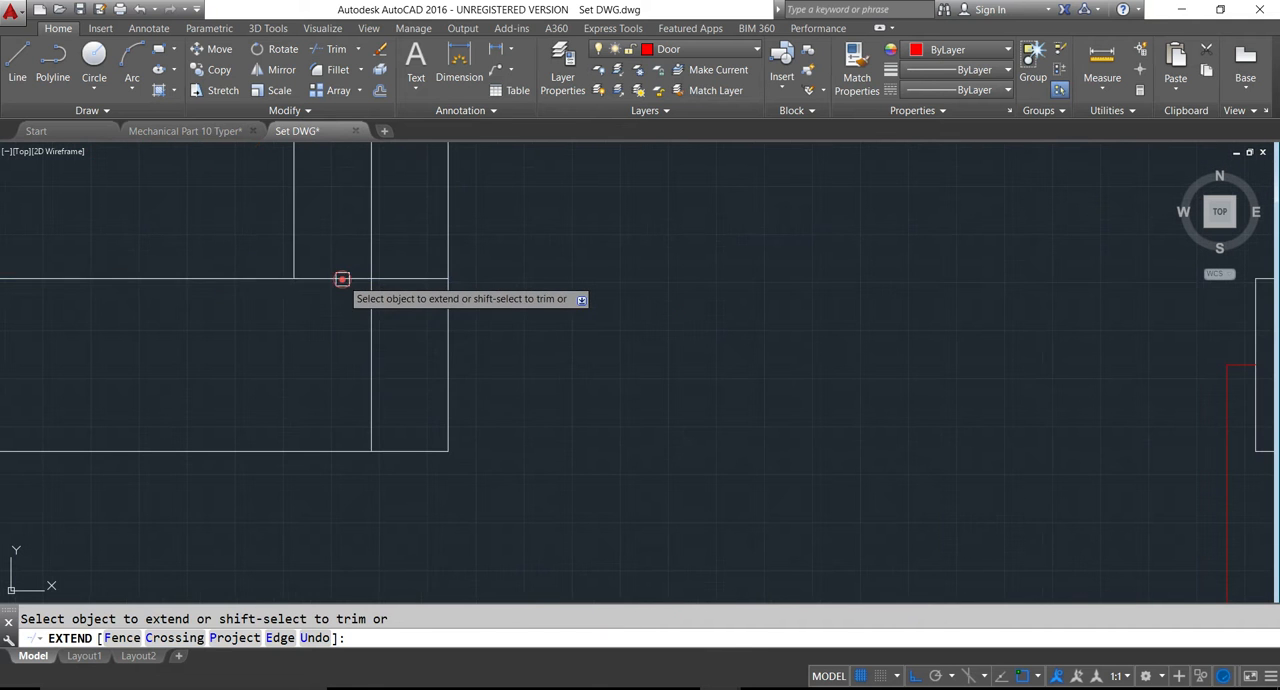
left_click(342, 279)
key("Escape")
- Trim the excess vertical and horizontal lines at the wall corner to form a door jamb stub facing the lower bedroom door leaf
type("tr")
key("Return")
key("Return")
scroll(340, 281, "down", 3)
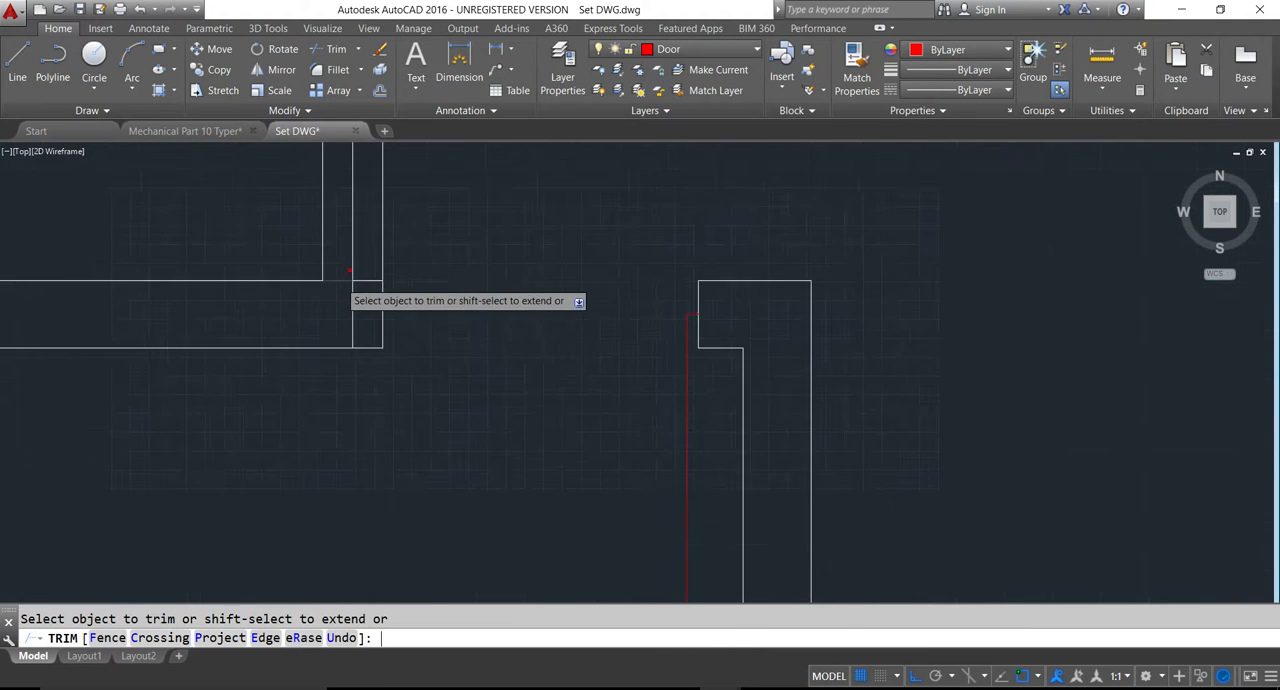
left_click(384, 249)
left_click(347, 309)
left_click(341, 281)
key("Escape")
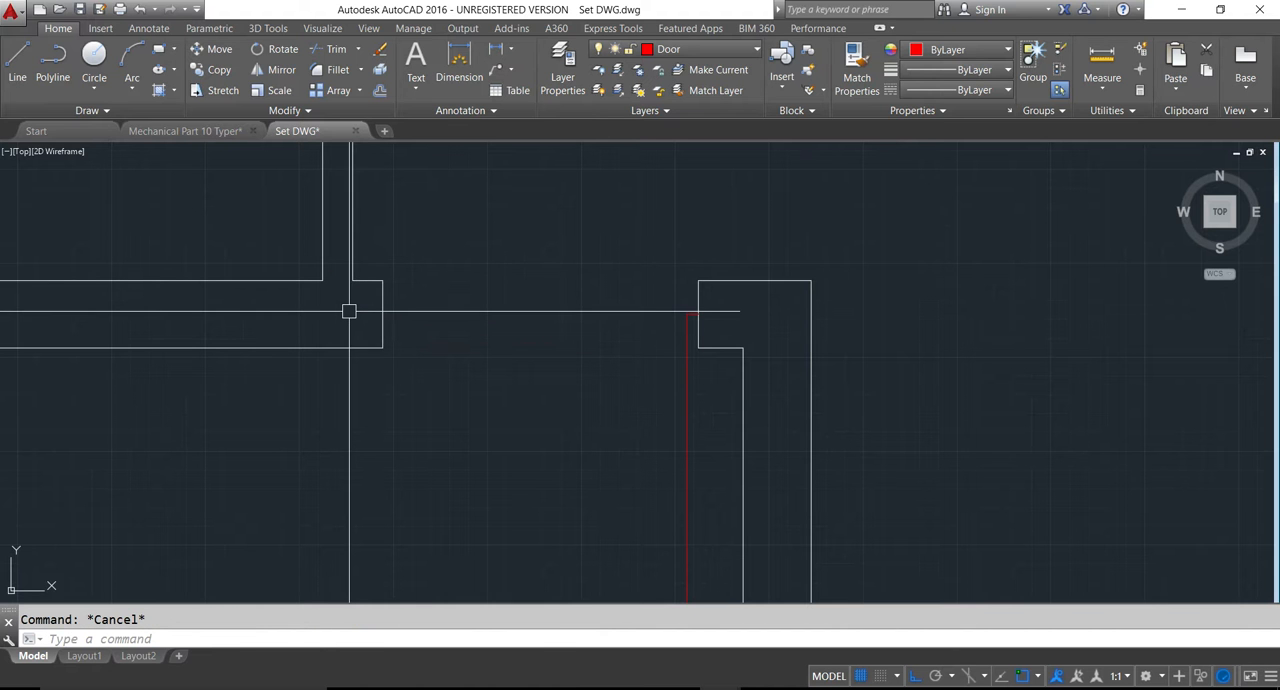
- Draw a circle centred on the hinge point of the lower bedroom's door leaf, reaching the opposite door jamb
type("c")
key("Return")
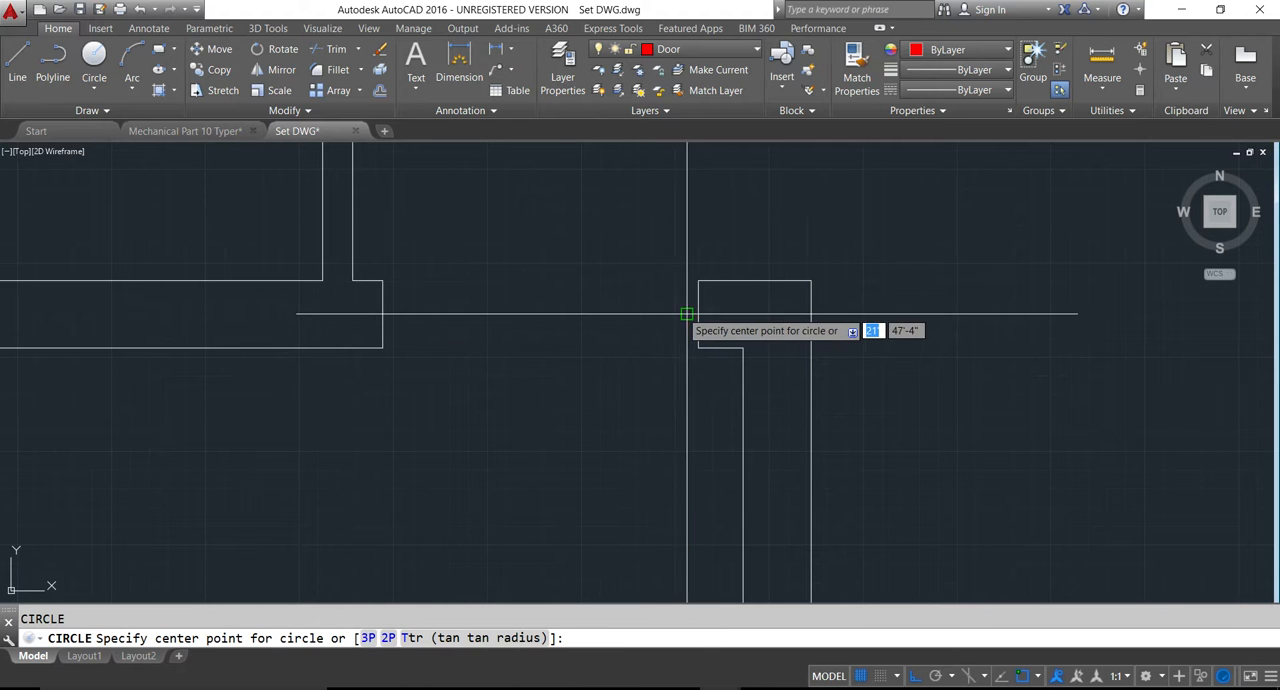
left_click(681, 313)
left_click(381, 312)
scroll(383, 311, "down", 5)
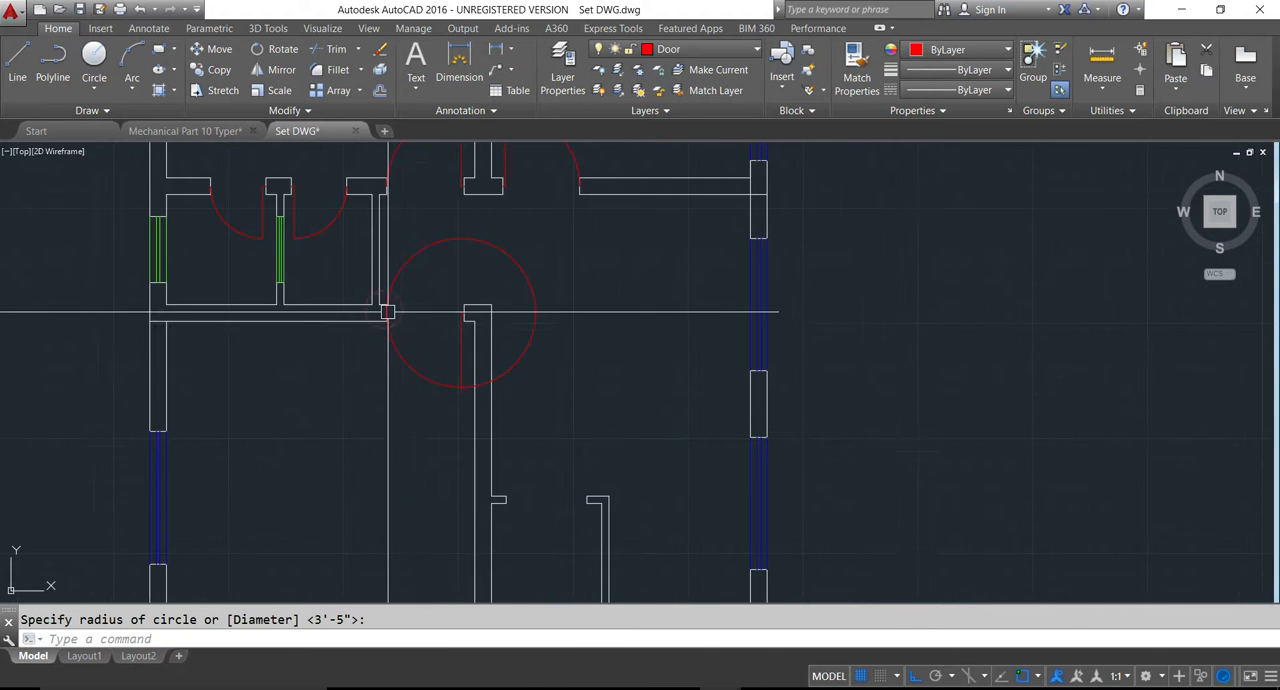
- Trim the lower bedroom door's circle to the quarter swing arc and cut the leaf's overhang back to the arc
scroll(395, 320, "up", 2)
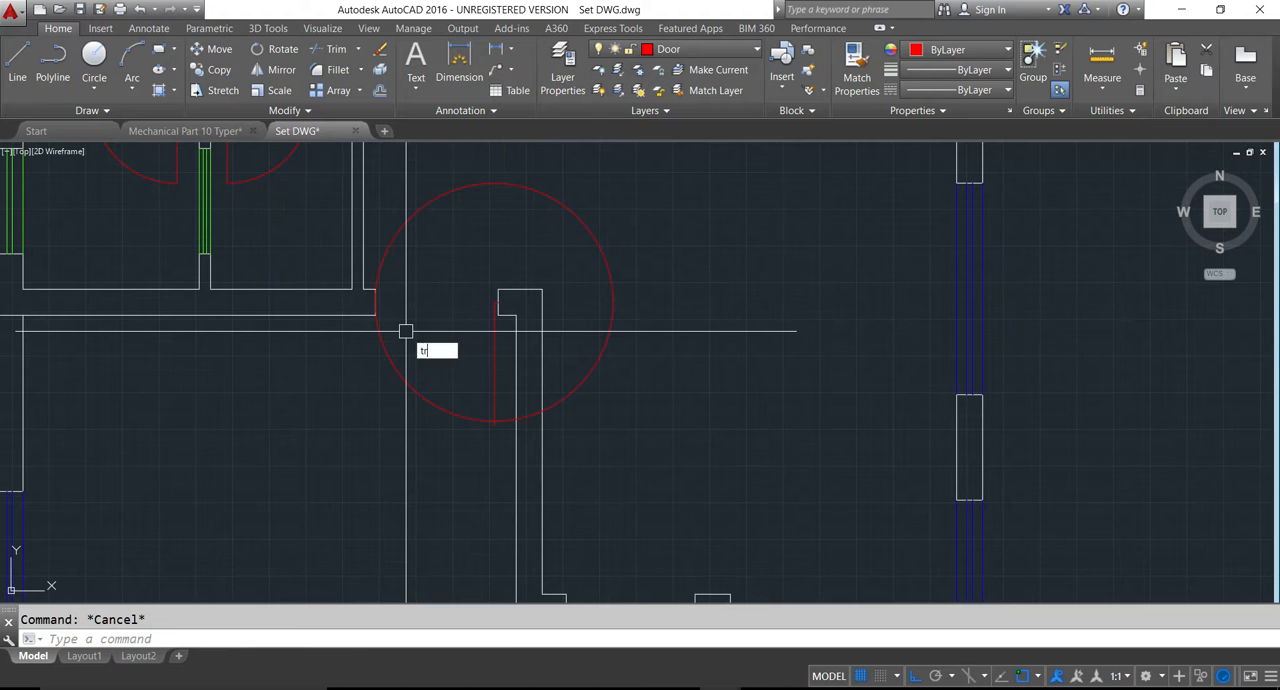
key("Return")
key("Return")
left_click(400, 236)
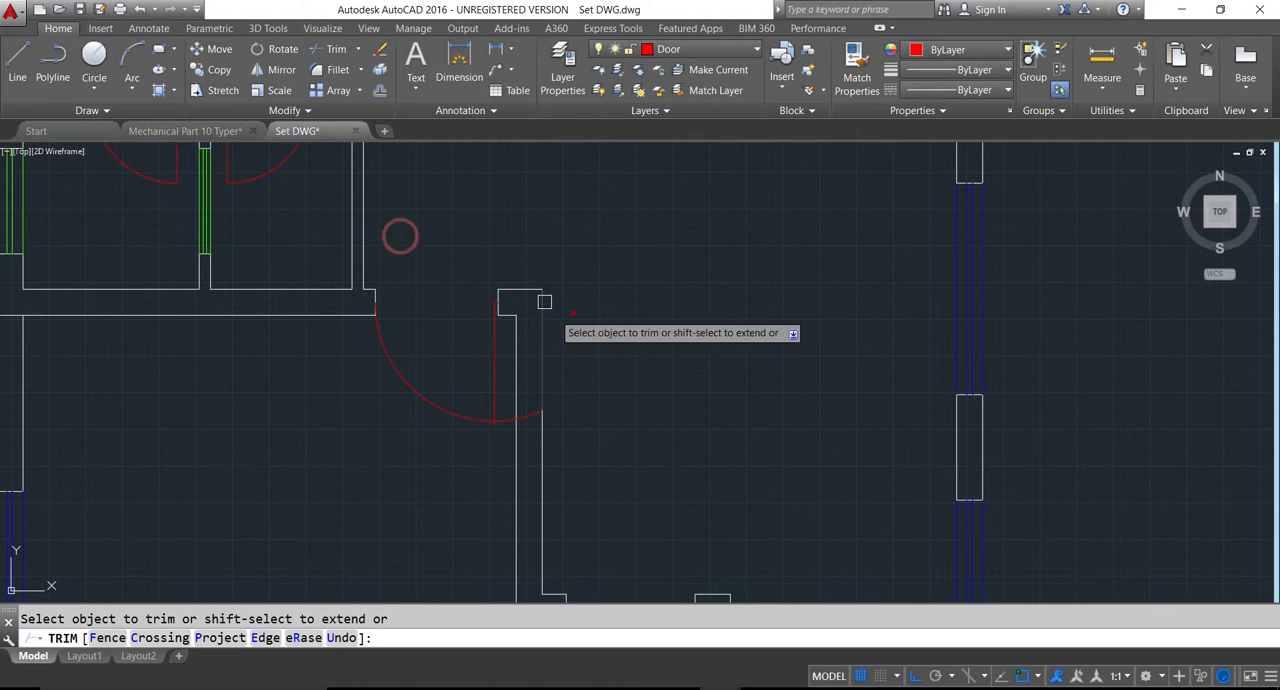
scroll(540, 410, "up", 5)
scroll(508, 468, "down", 3)
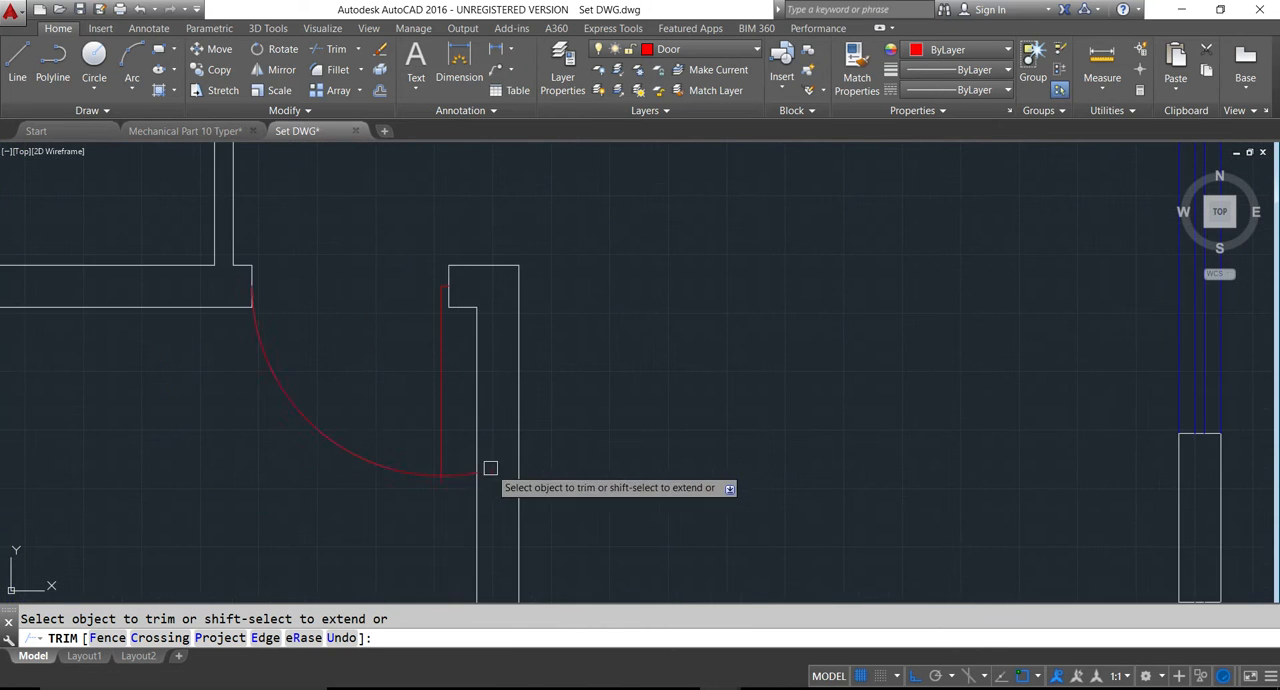
scroll(443, 481, "up", 4)
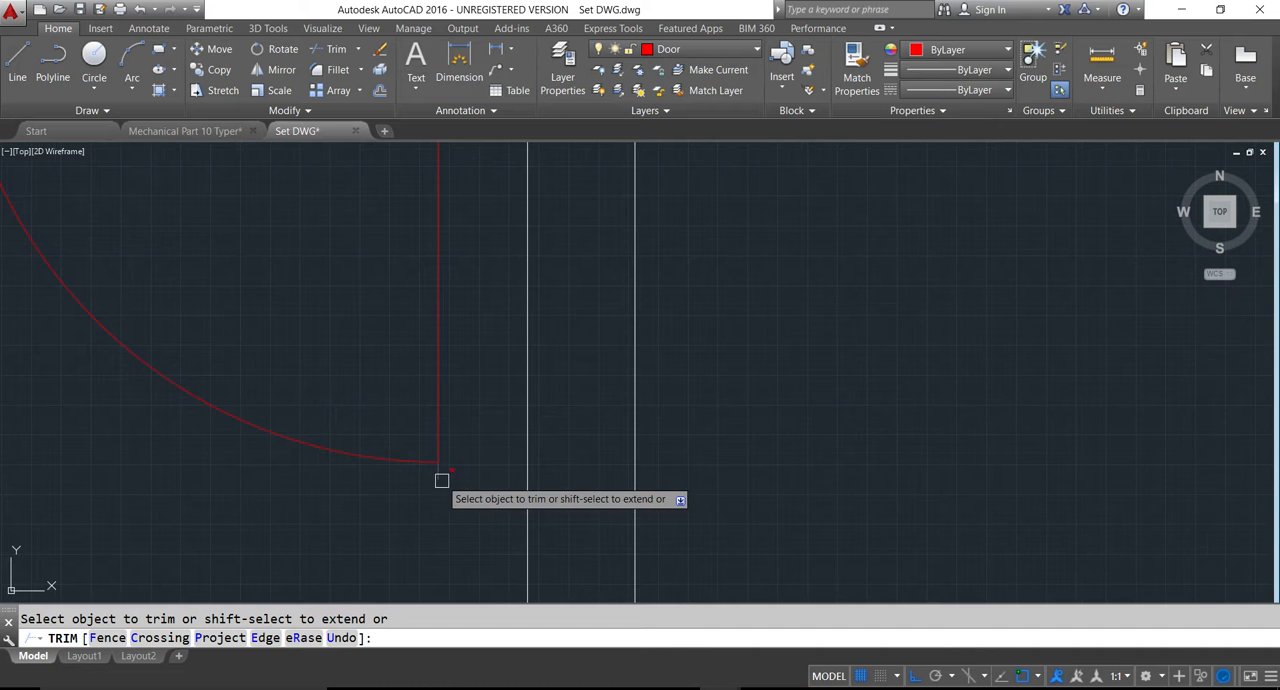
scroll(438, 472, "down", 4)
key("Escape")
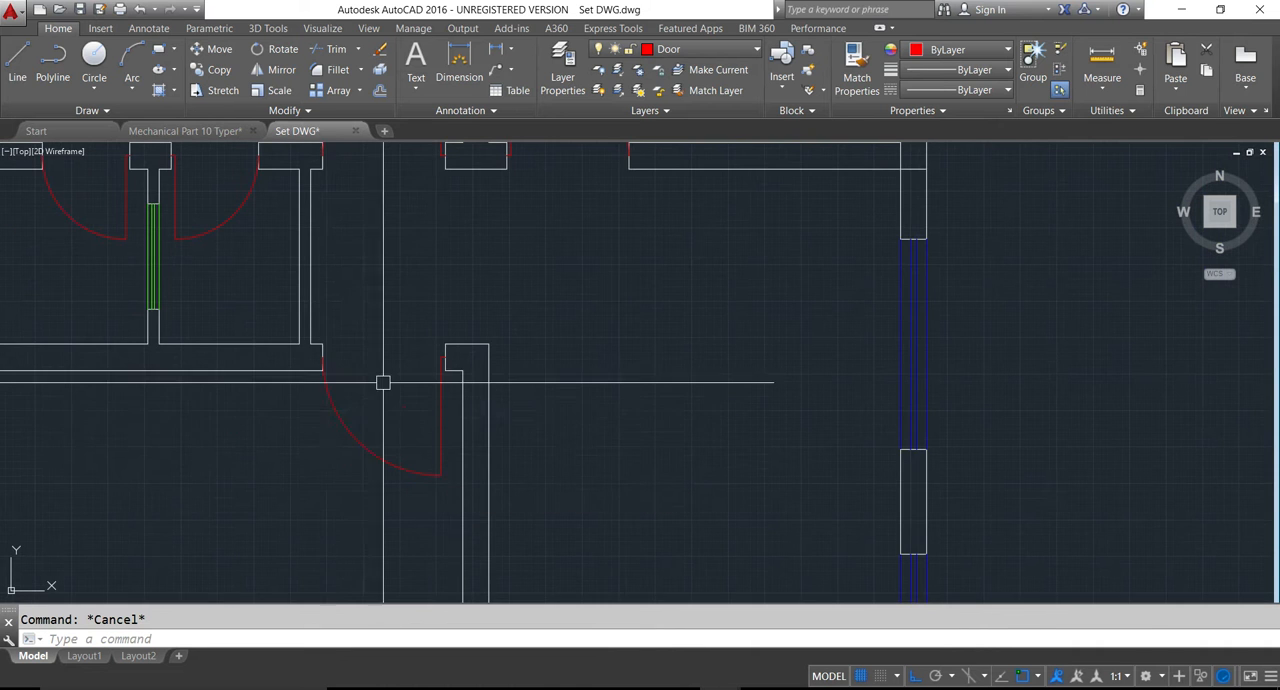
- Draw the 5x4 toilet's door leaf from the midpoint of the outer wall stub's end, 1.5 inches right and 2.5' down
scroll(460, 411, "down", 2)
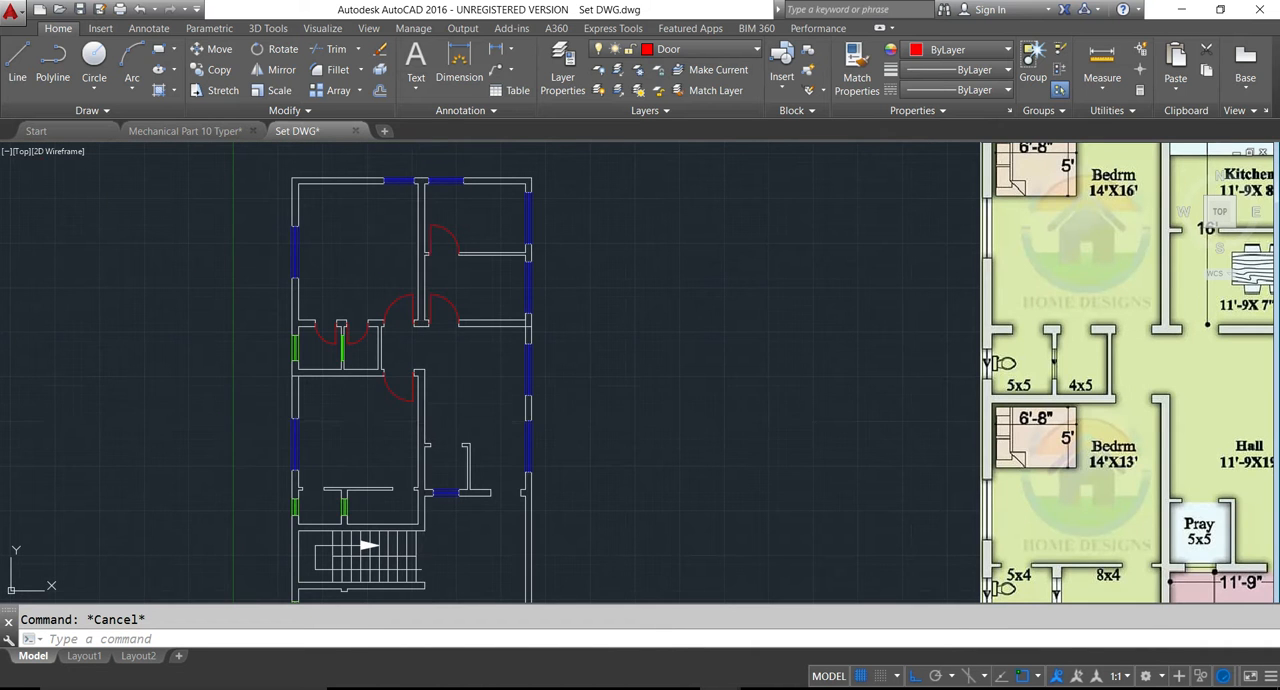
key("Escape")
scroll(366, 480, "up", 5)
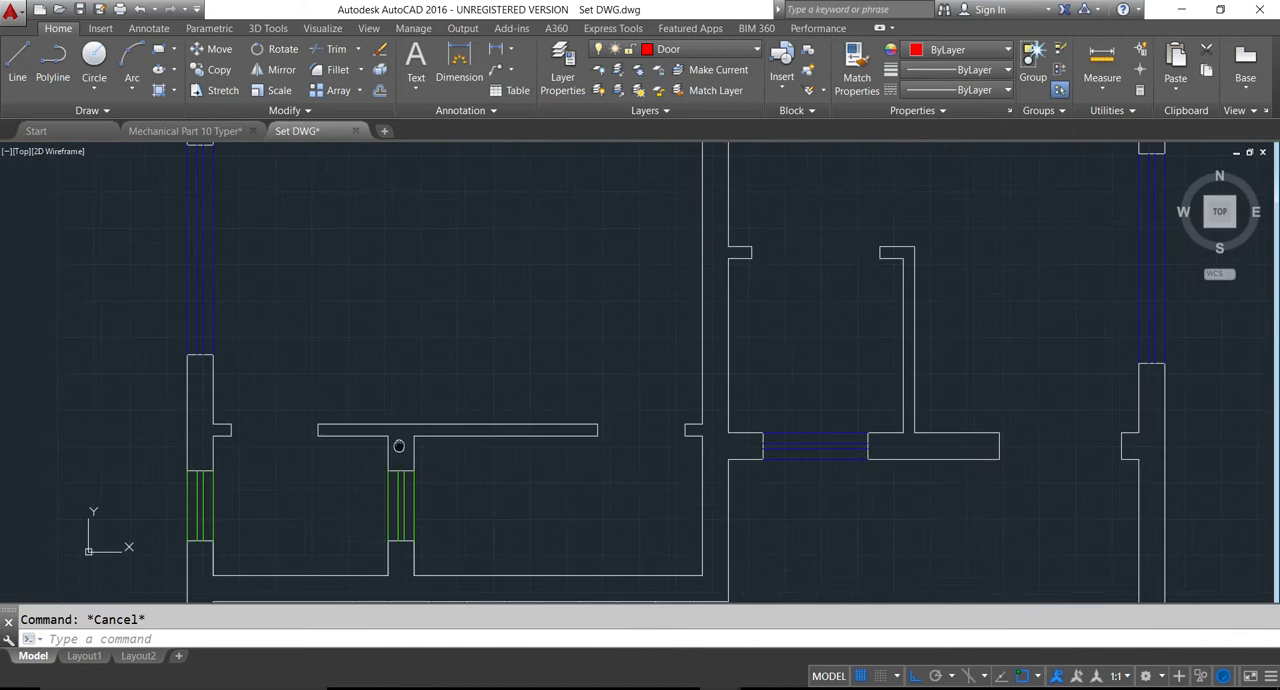
key("Return")
scroll(470, 365, "up", 3)
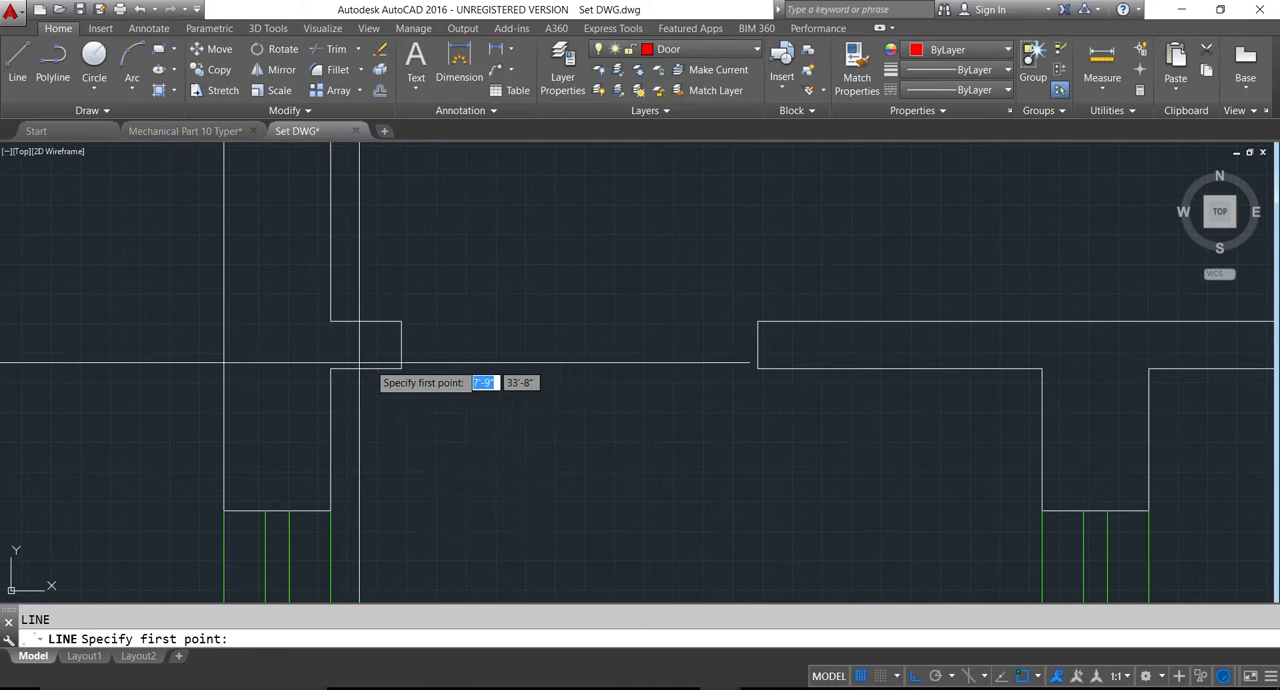
left_click(401, 344)
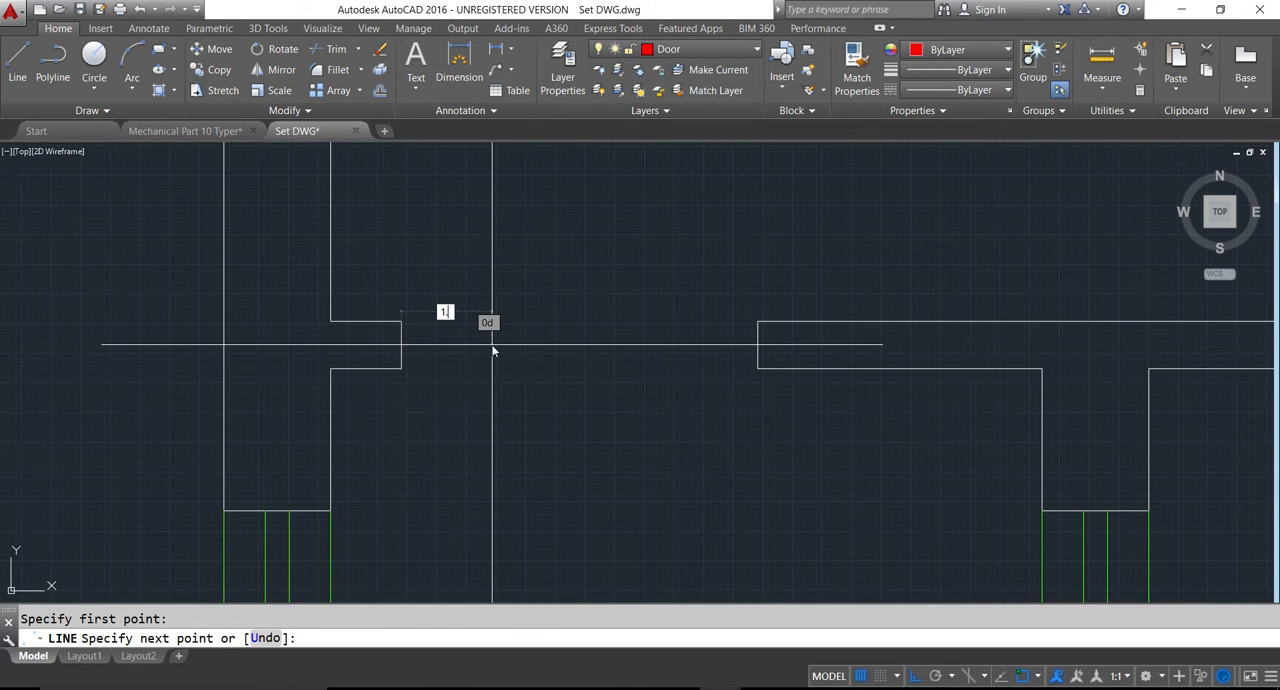
type("1.5")
key("Return")
scroll(363, 364, "down", 3)
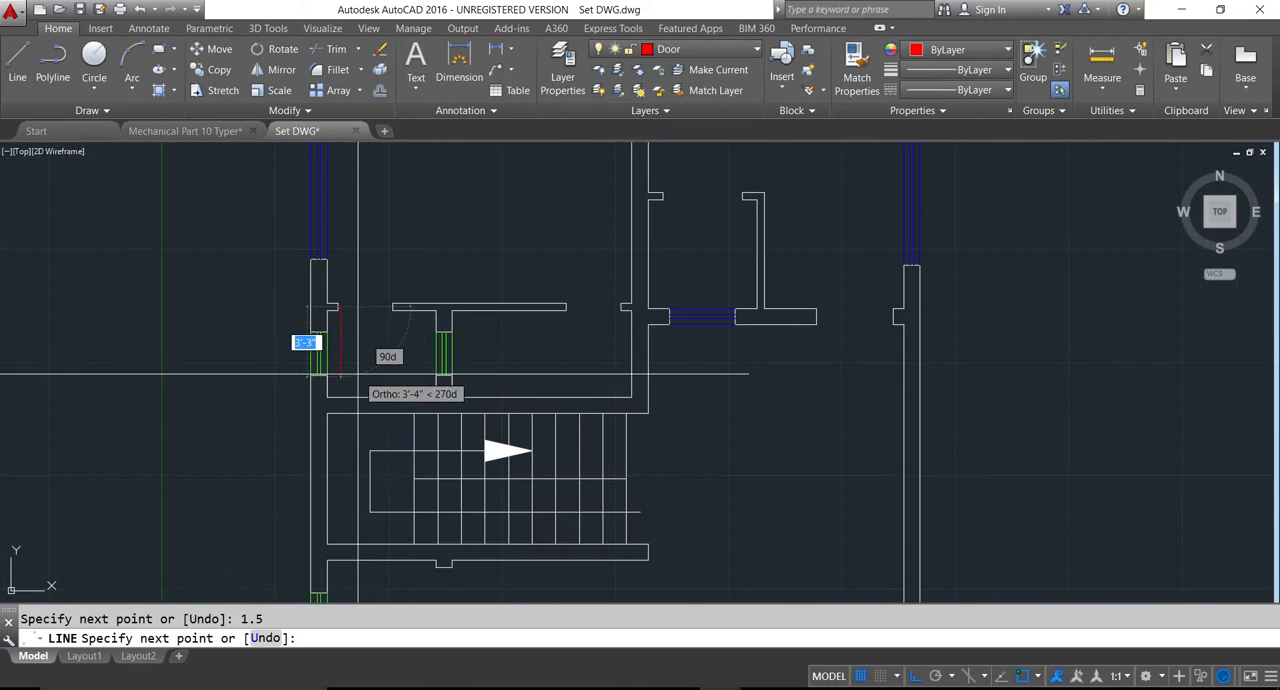
scroll(340, 365, "up", 3)
type("2.5'")
key("Return")
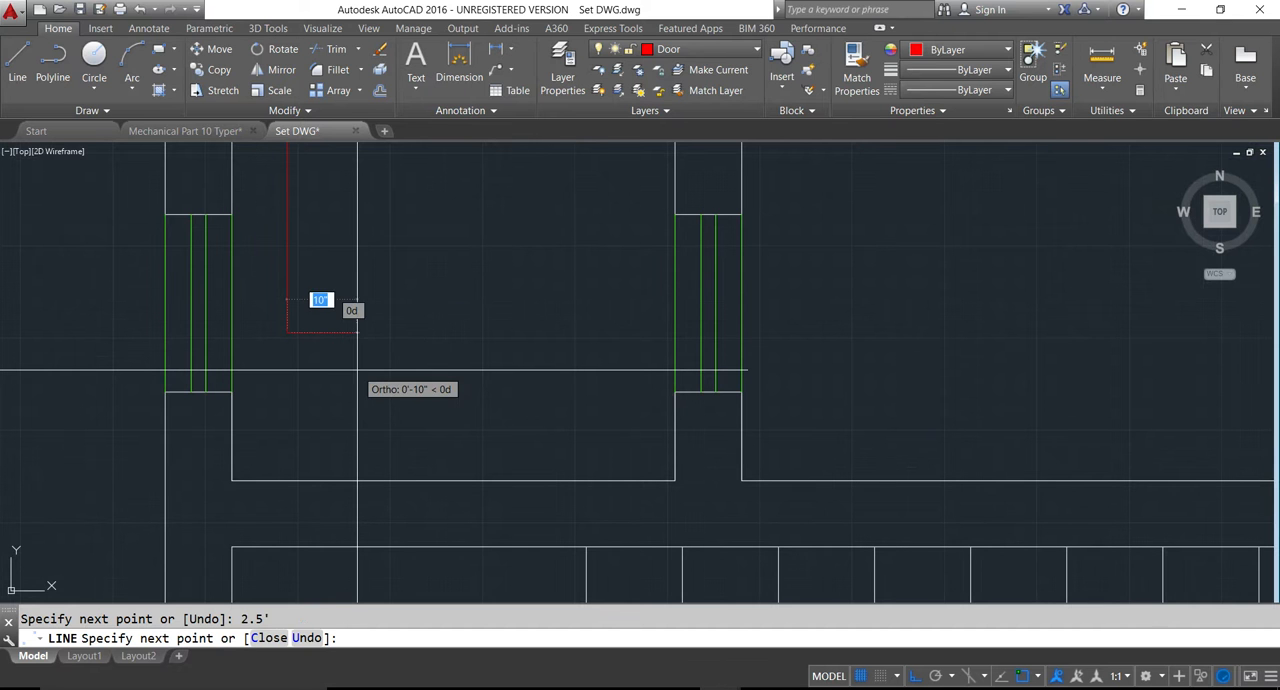
key("Return")
scroll(355, 365, "down", 2)
middle_click_drag(352, 358, 387, 450)
type("c")
key("Return")
scroll(366, 332, "up", 2)
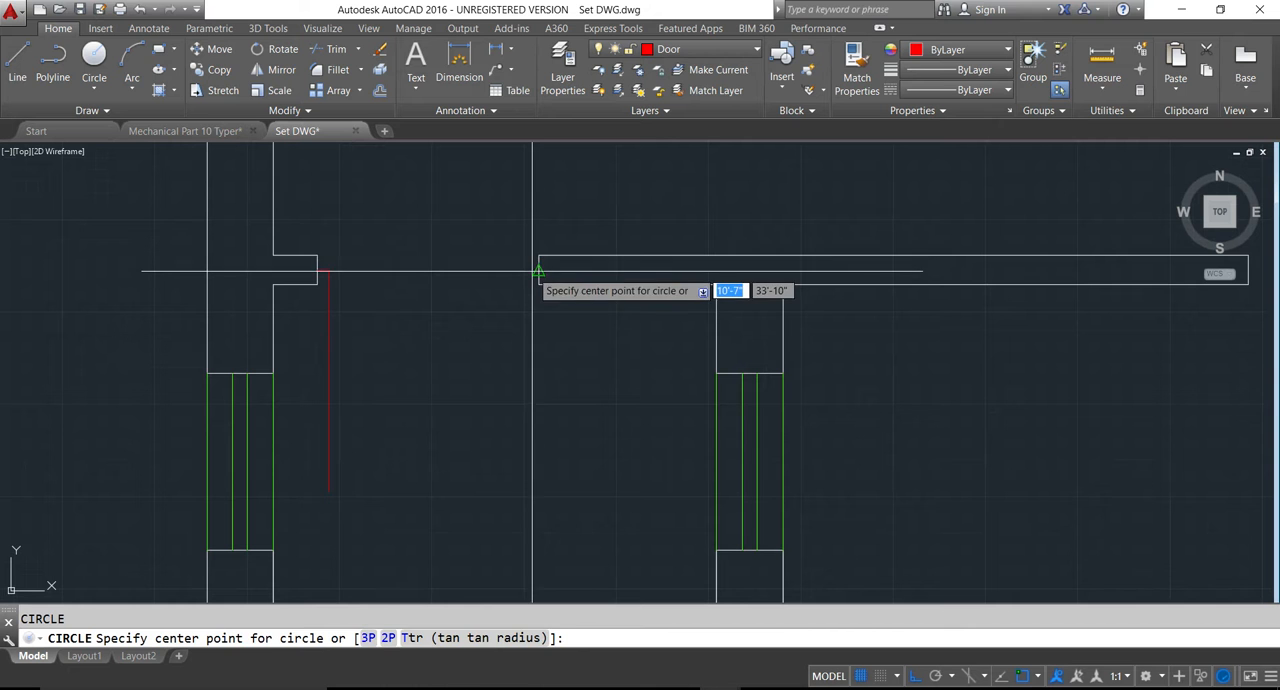
left_click(534, 270)
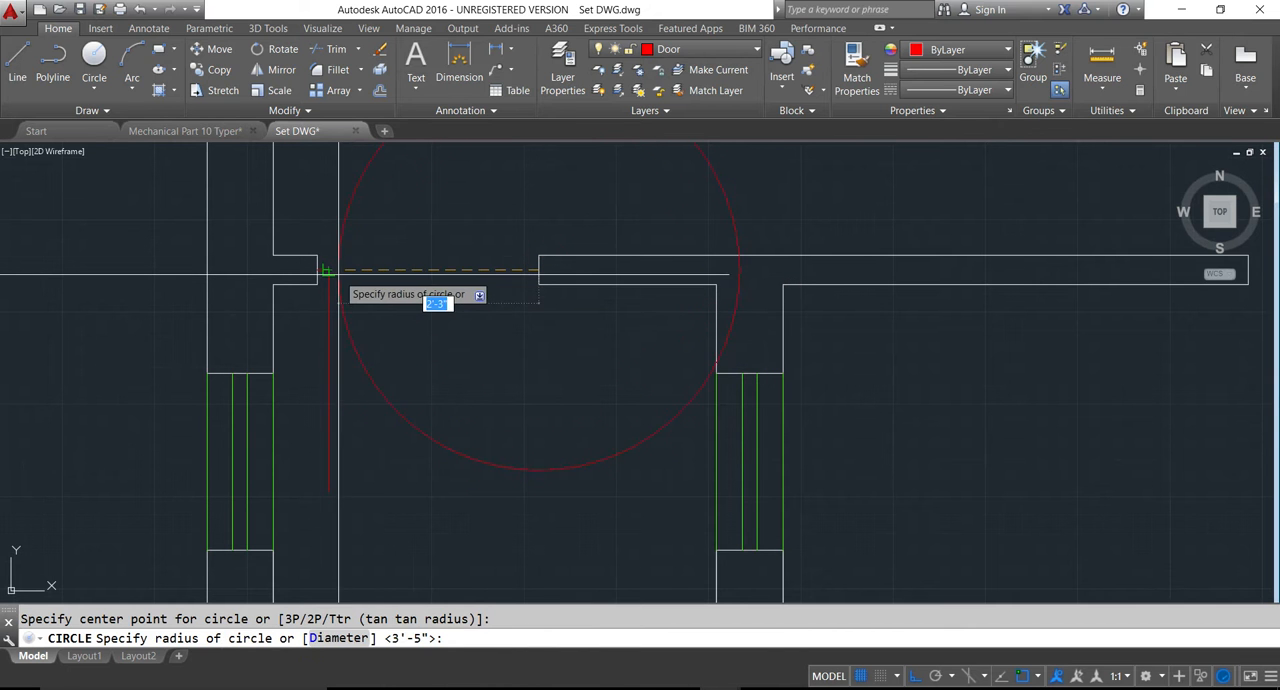
key("Escape")
- Draw a circle from the 5x4 toilet door's hinge to the opposite jamb and reduce it to the quarter swing arc, trimming the leaf's overhang
key("Return")
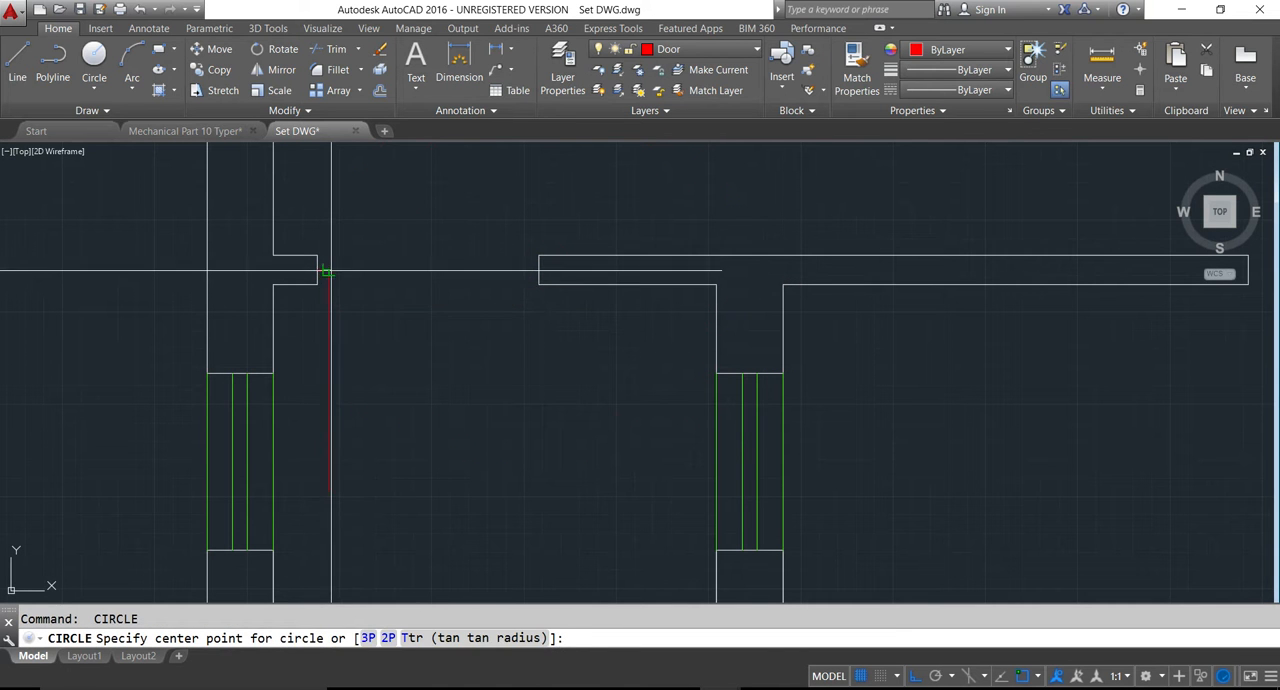
left_click(325, 270)
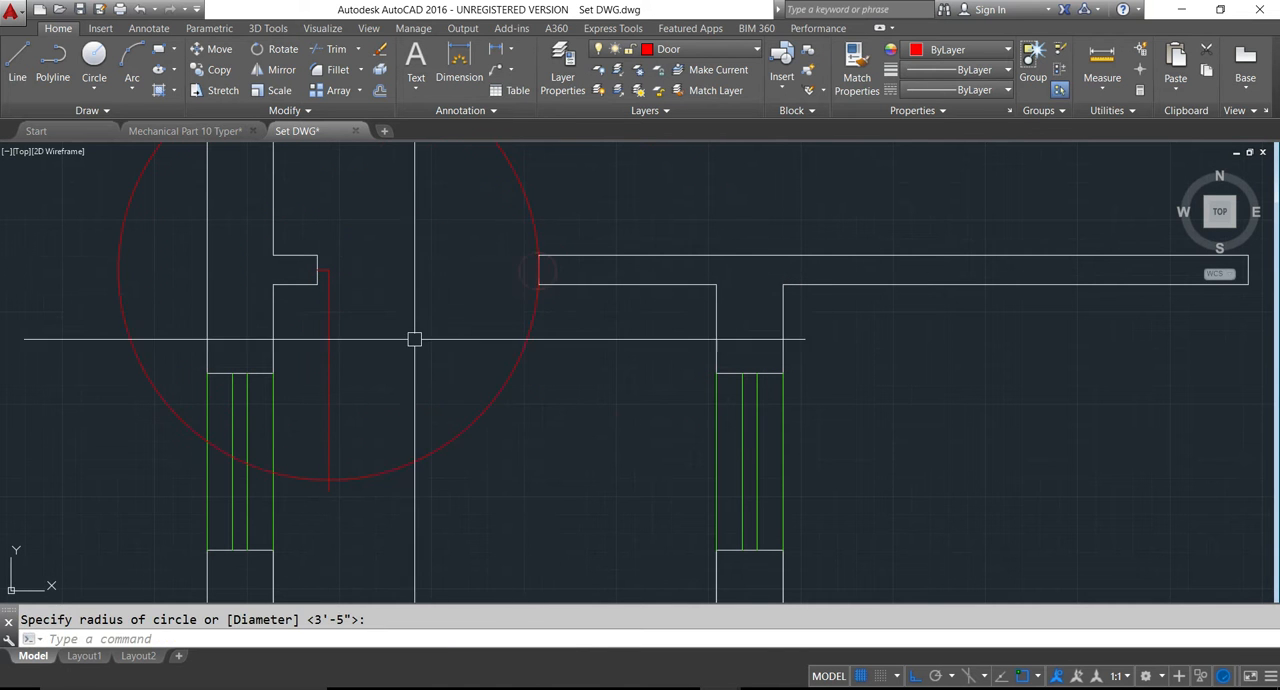
scroll(411, 343, "down", 2)
type("tr")
key("Return")
key("Return")
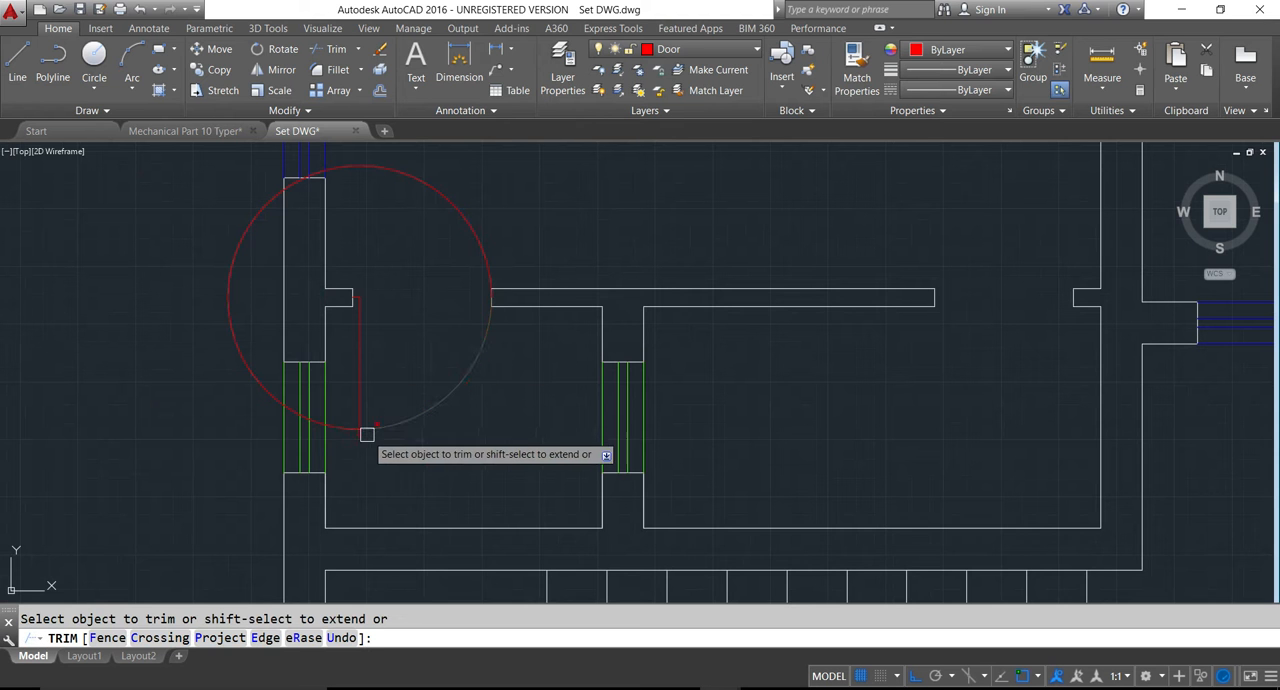
left_click(358, 436)
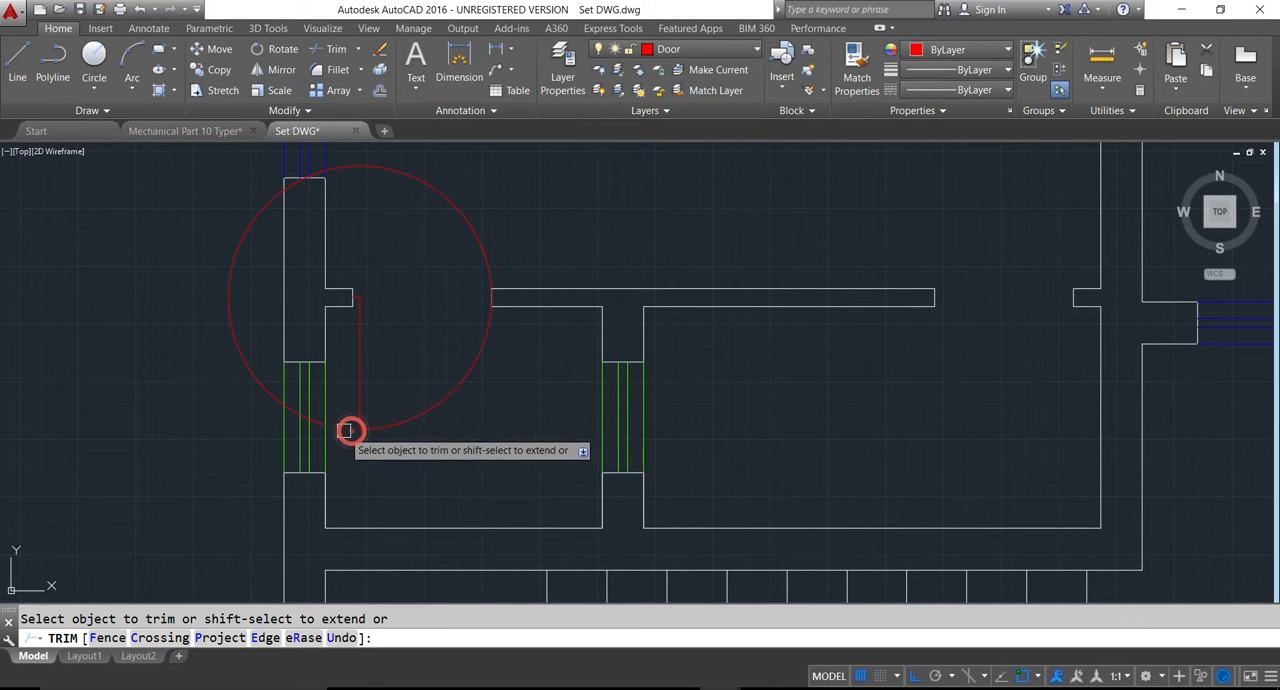
left_click(458, 205)
key("Escape")
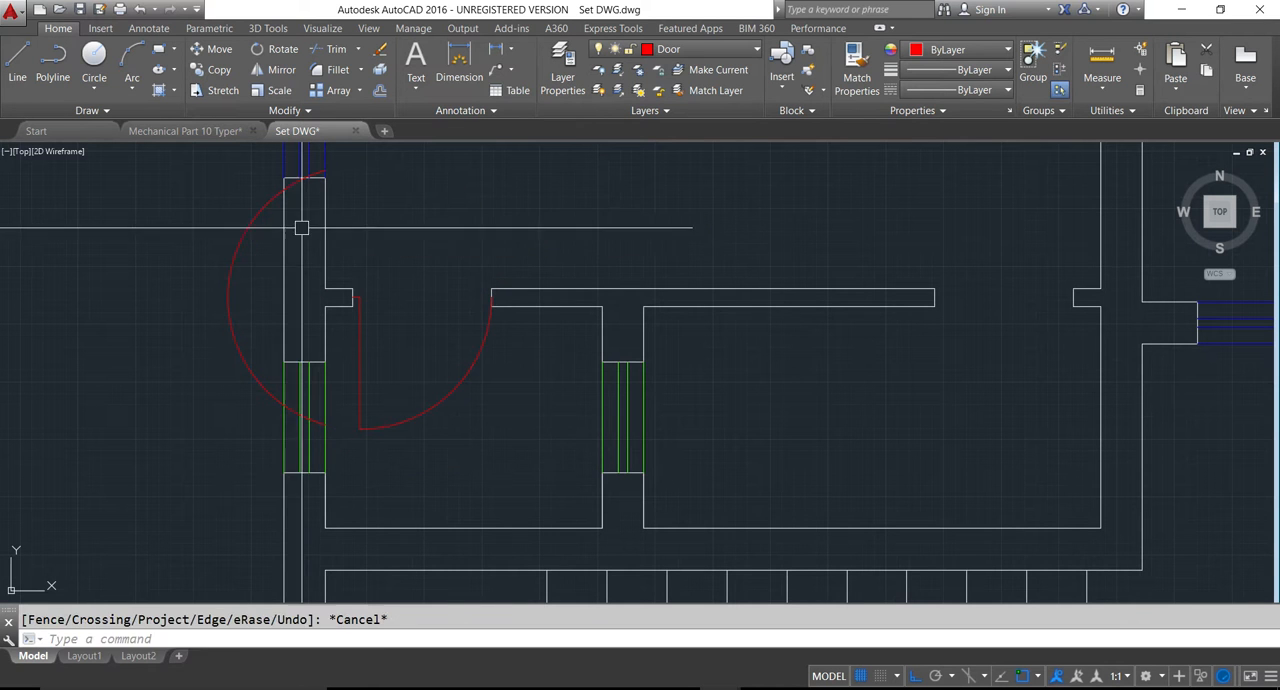
left_click(253, 224)
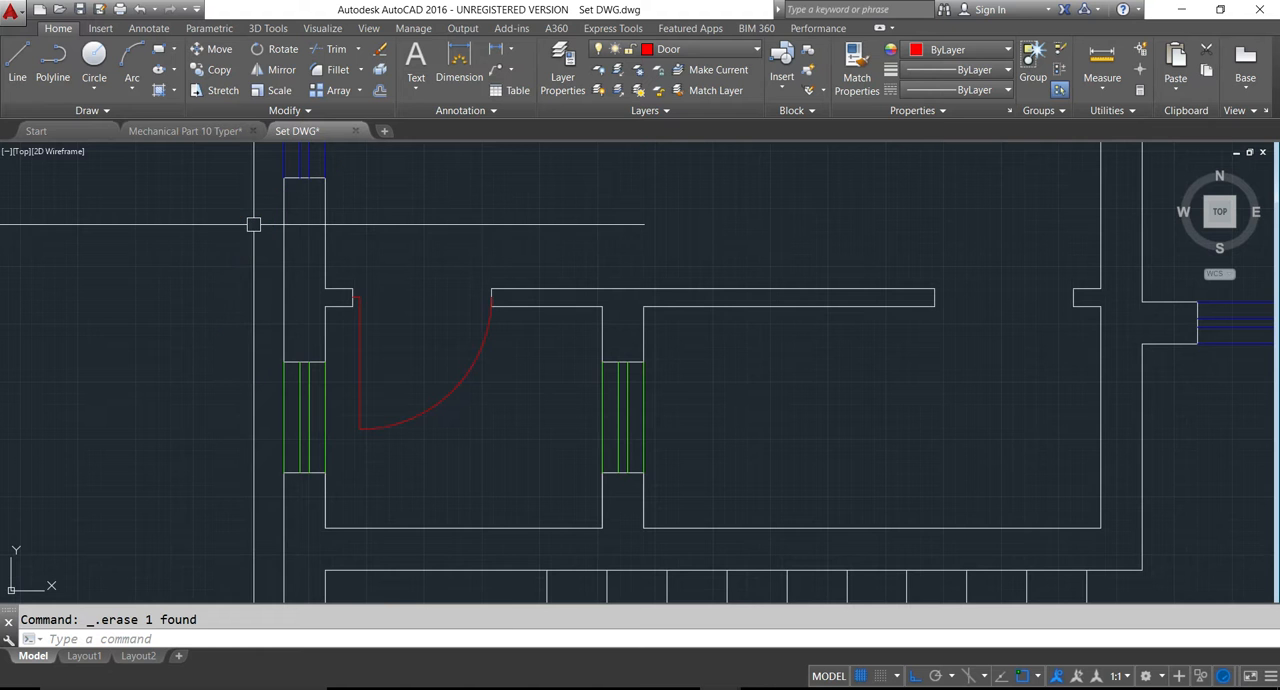
- Draw the hall entrance's door leaf from the midpoint of the right outer wall's stub, 1.5 inches left and 3.5' up
scroll(485, 363, "down", 2)
scroll(503, 366, "up", 1)
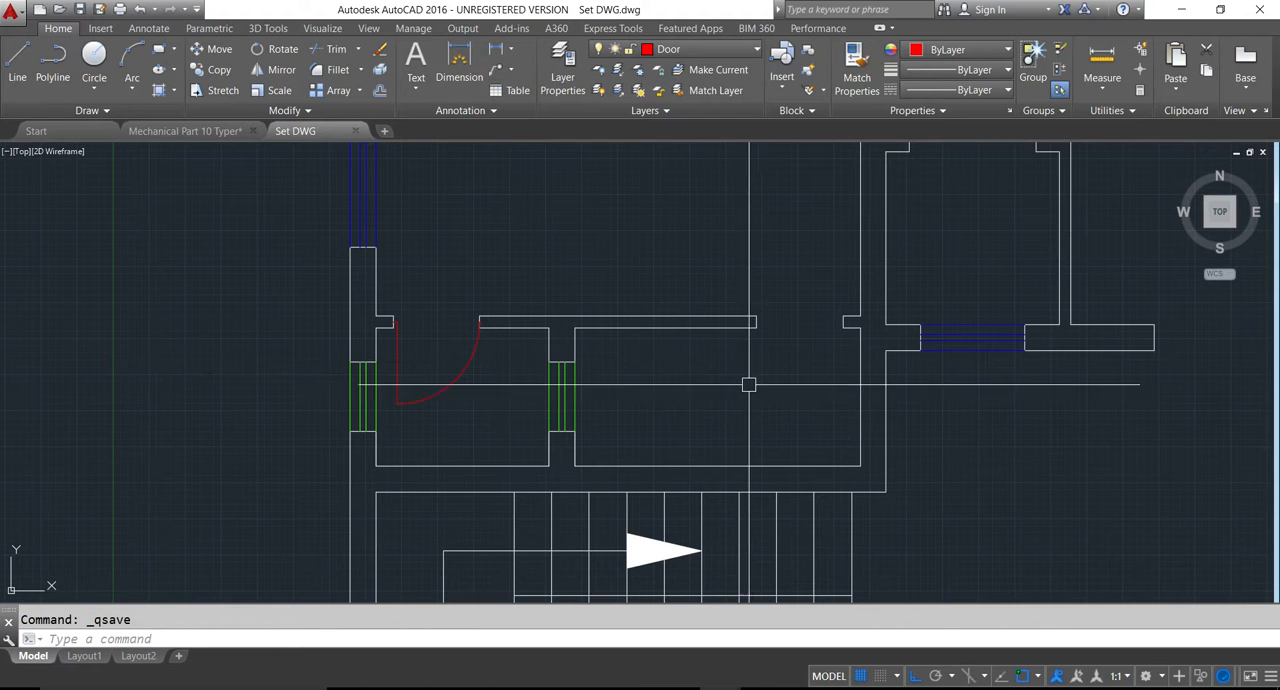
middle_click_drag(749, 380, 615, 385)
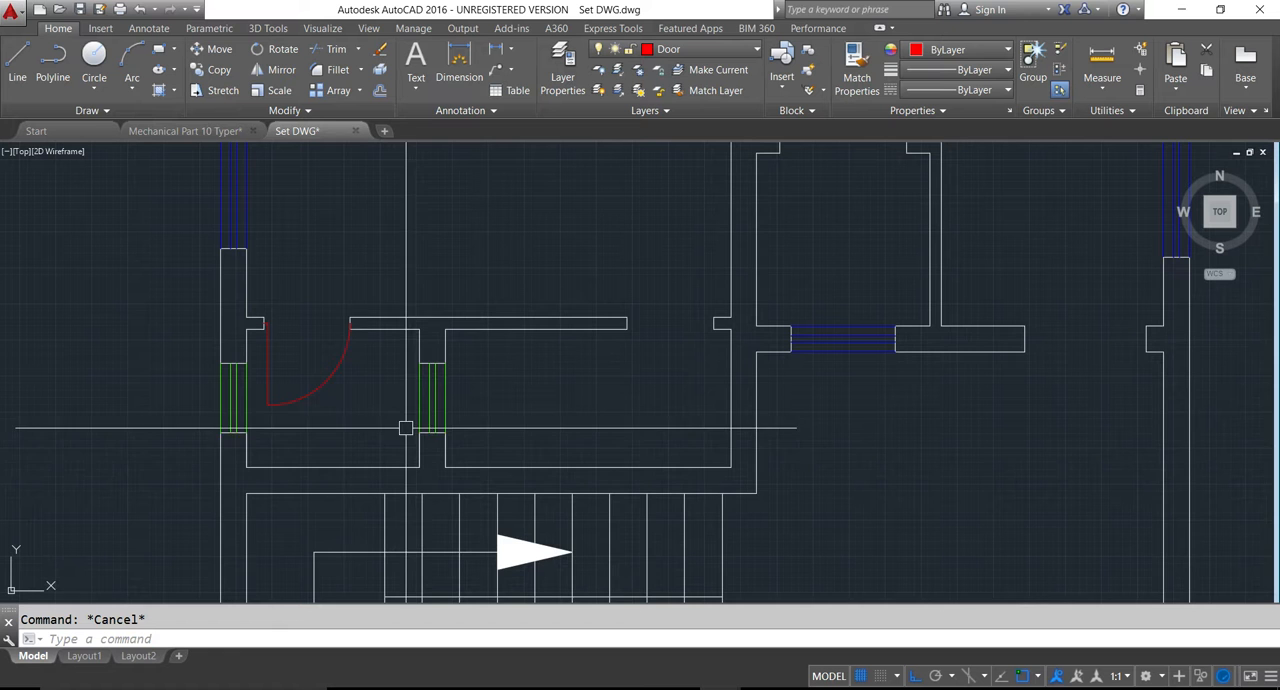
scroll(354, 452, "down", 2)
middle_click_drag(691, 400, 541, 402)
scroll(647, 409, "down", 5)
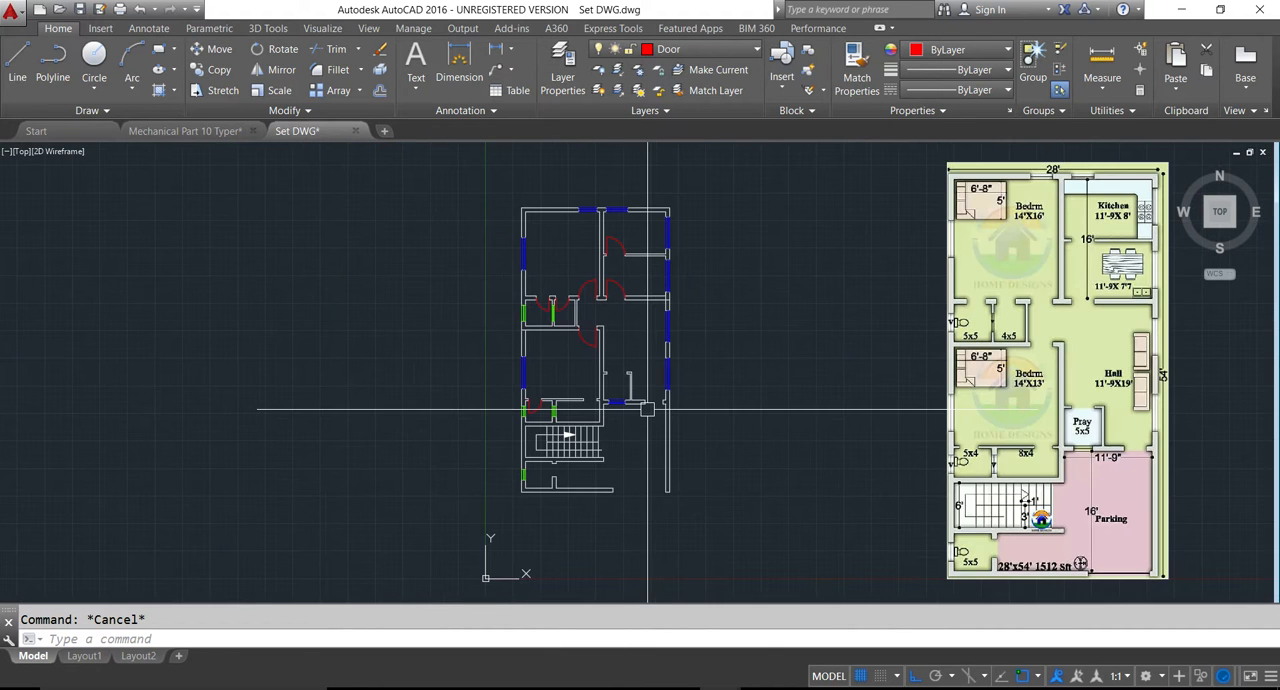
scroll(685, 429, "up", 6)
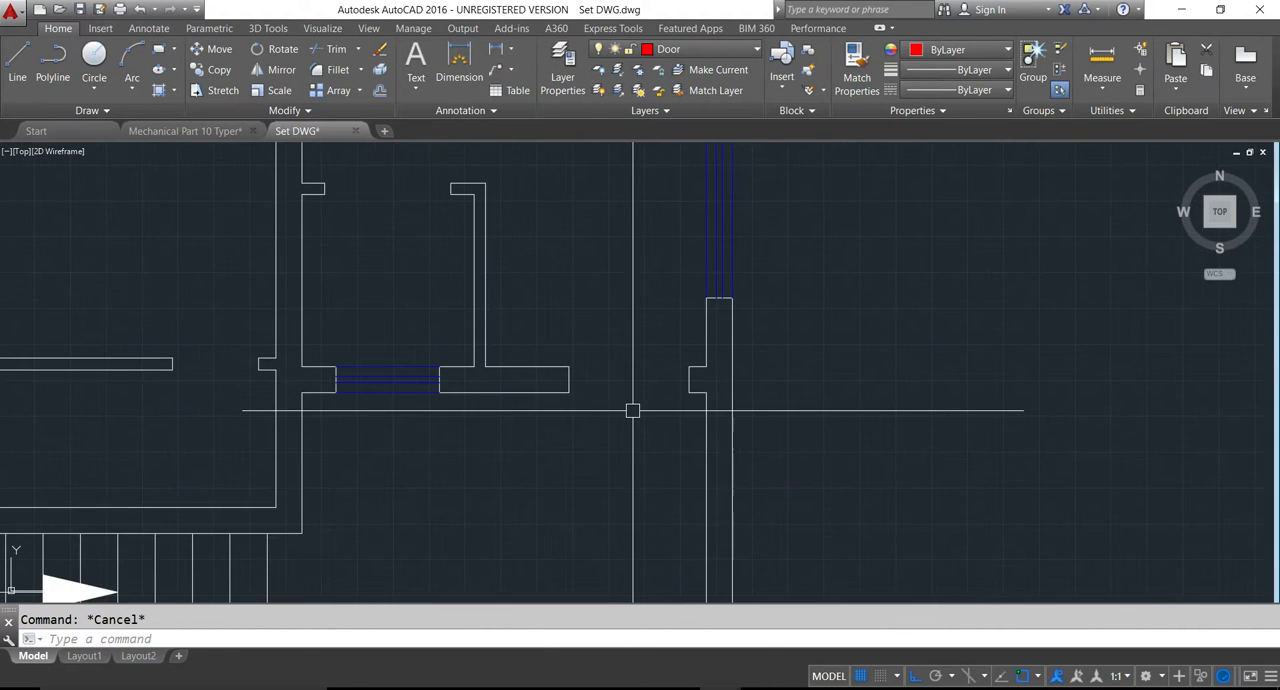
key("l")
key("Return")
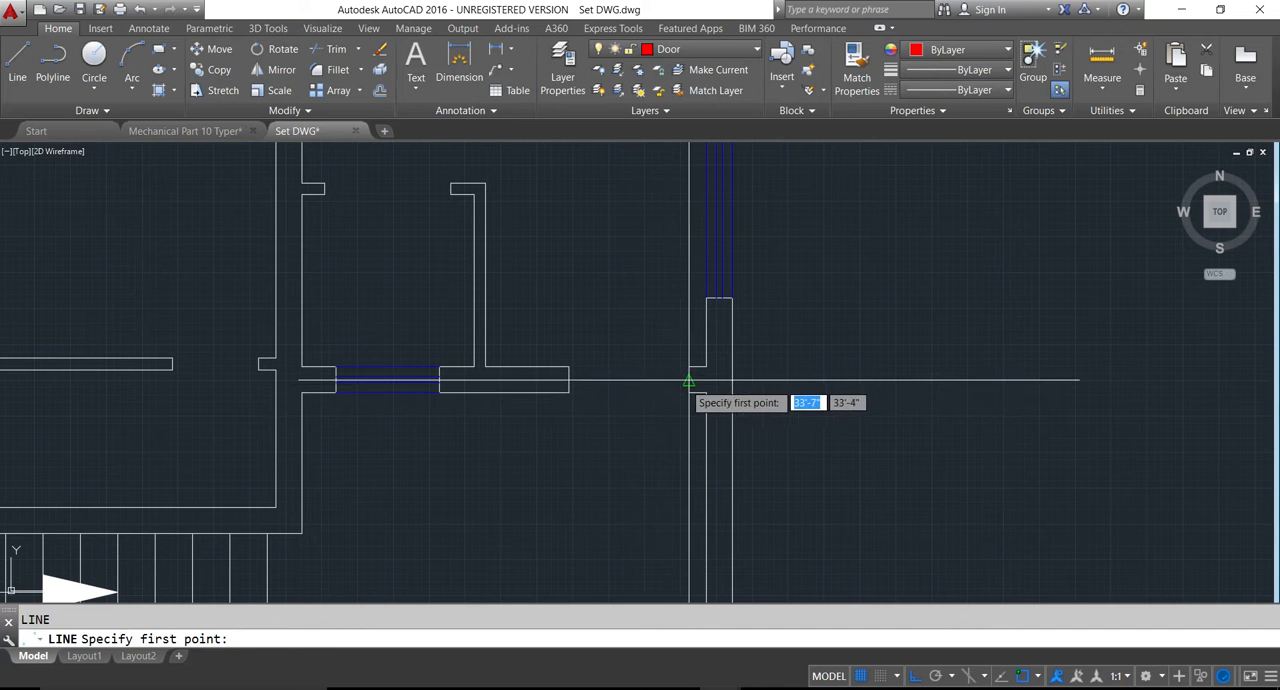
left_click(689, 380)
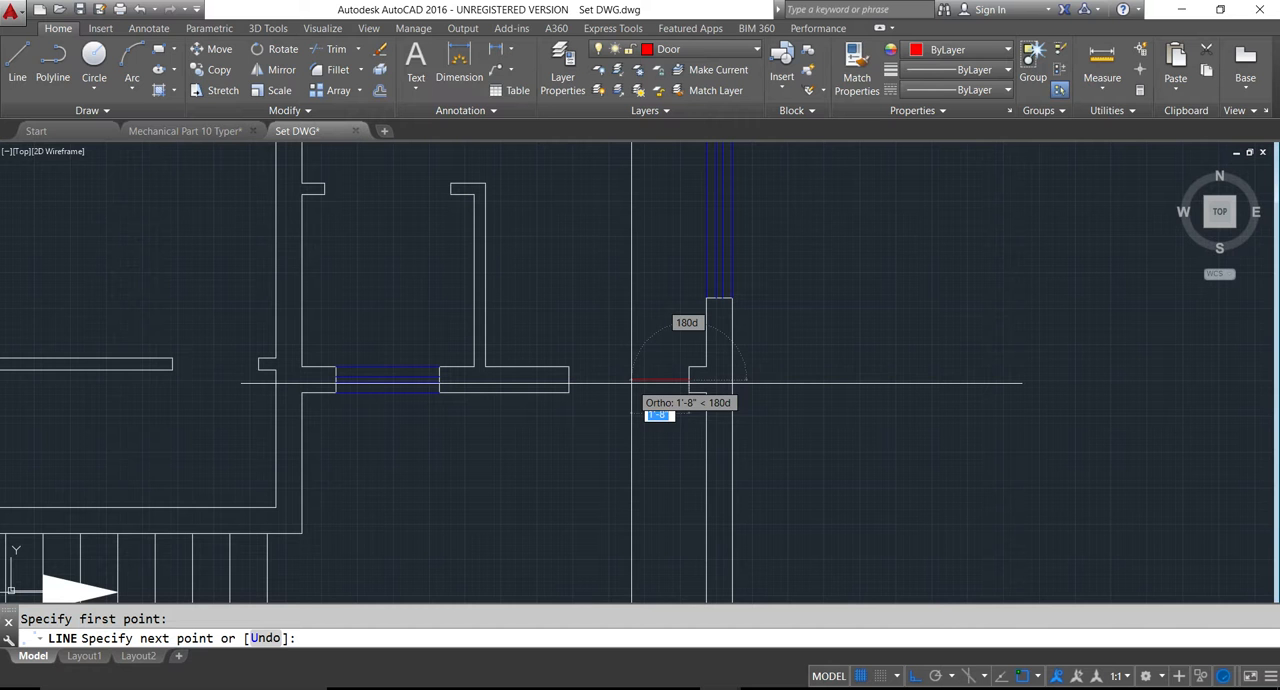
key("Return")
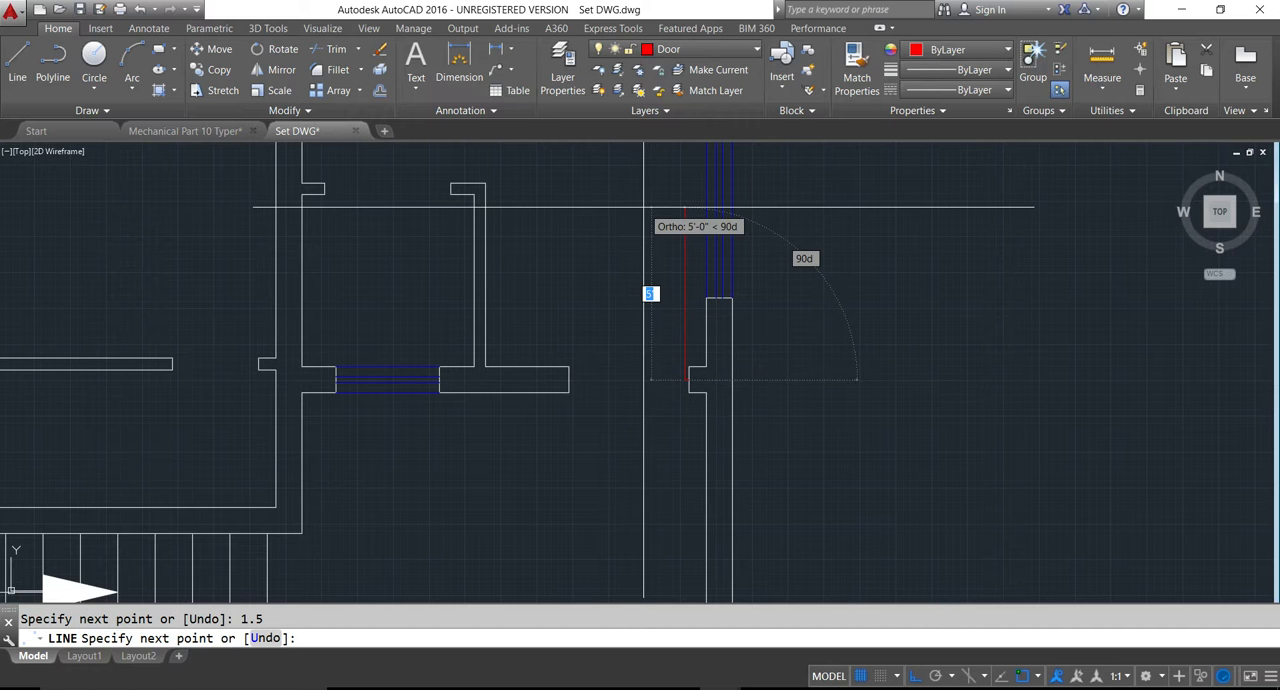
type("3.5")
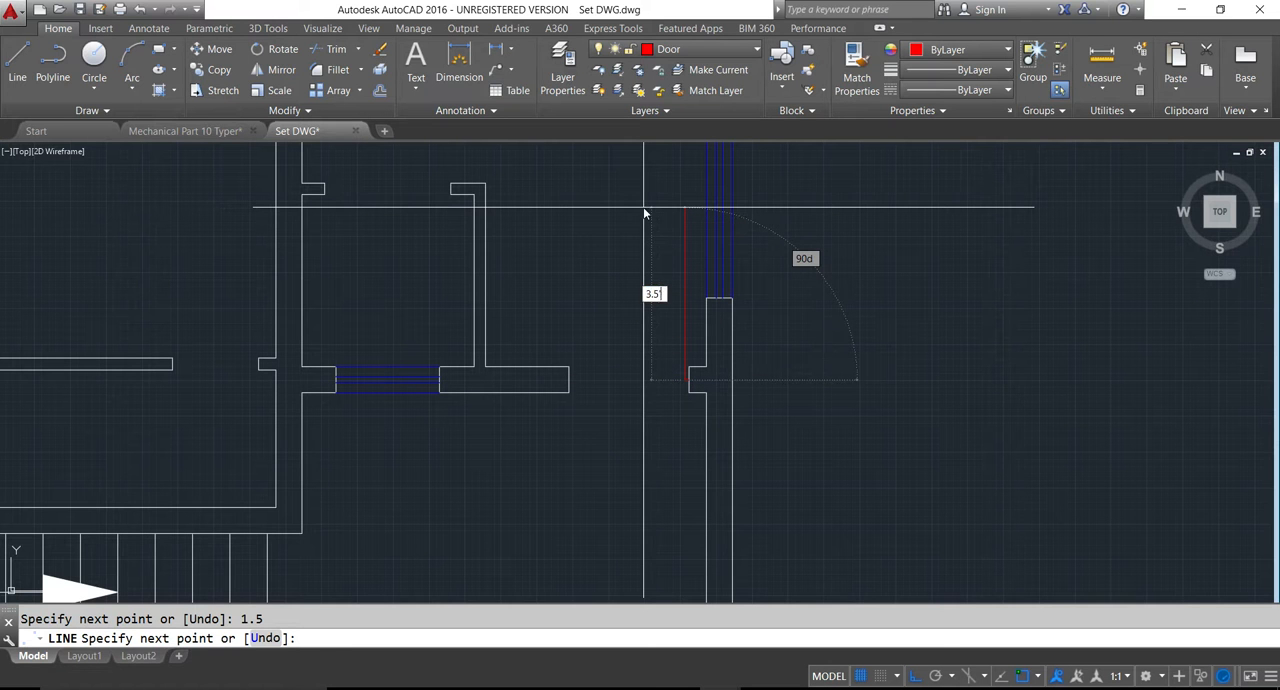
key("Return")
key("Escape")
- Draw a circle centred on the hall entrance door leaf's hinge point, reaching the midpoint of the opposite wall end
type("c")
key("Return")
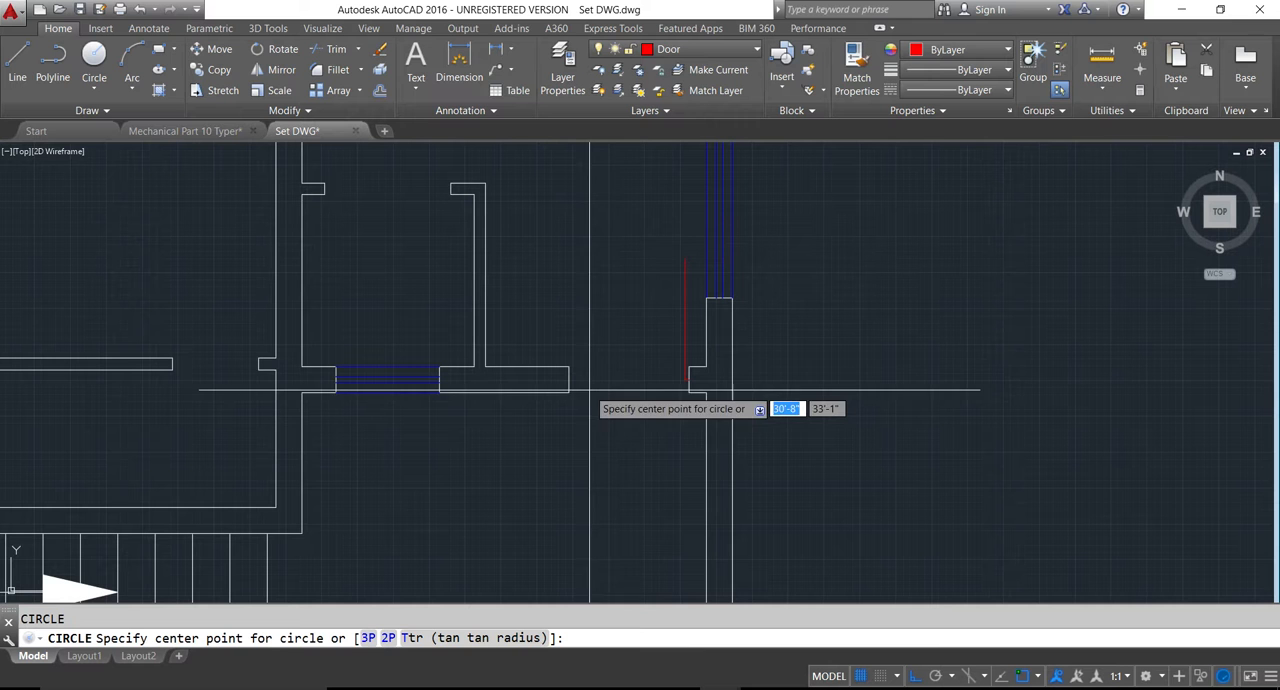
left_click(680, 381)
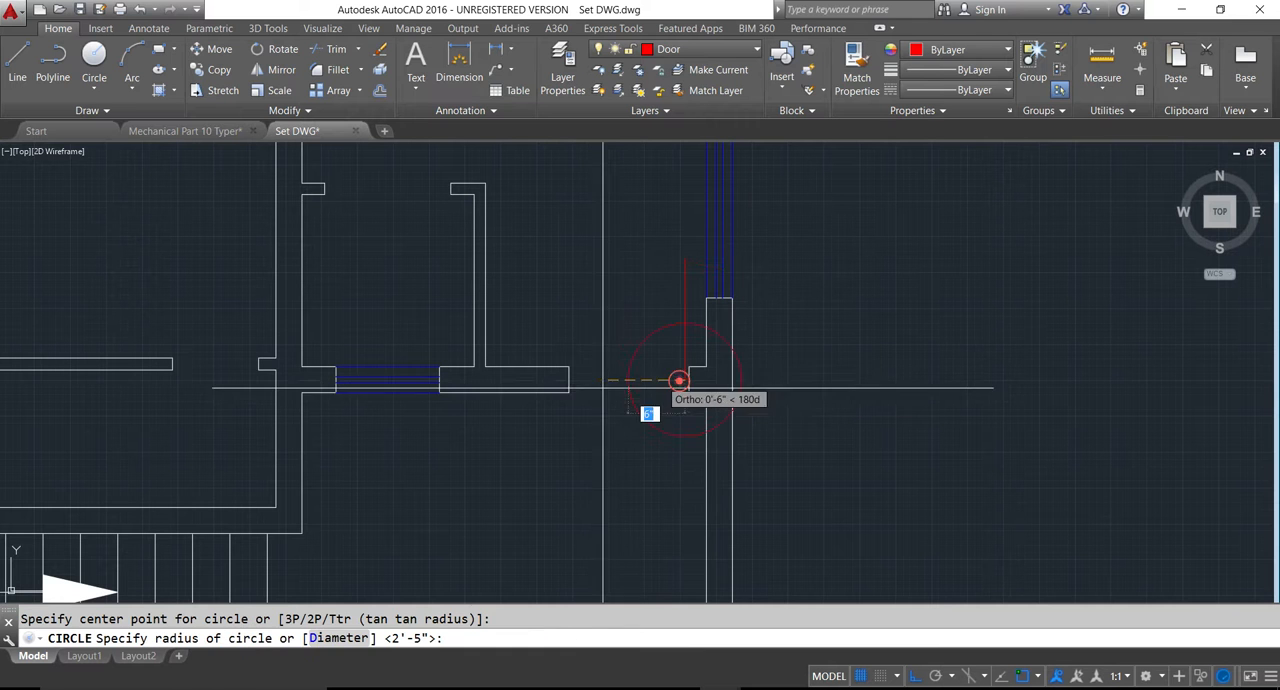
left_click(571, 380)
key("Escape")
- Trim the hall entrance door's circle and leaf overhang, and erase the leftover arc to keep only the quarter swing
type("r")
key("Return")
key("Return")
left_click(620, 479)
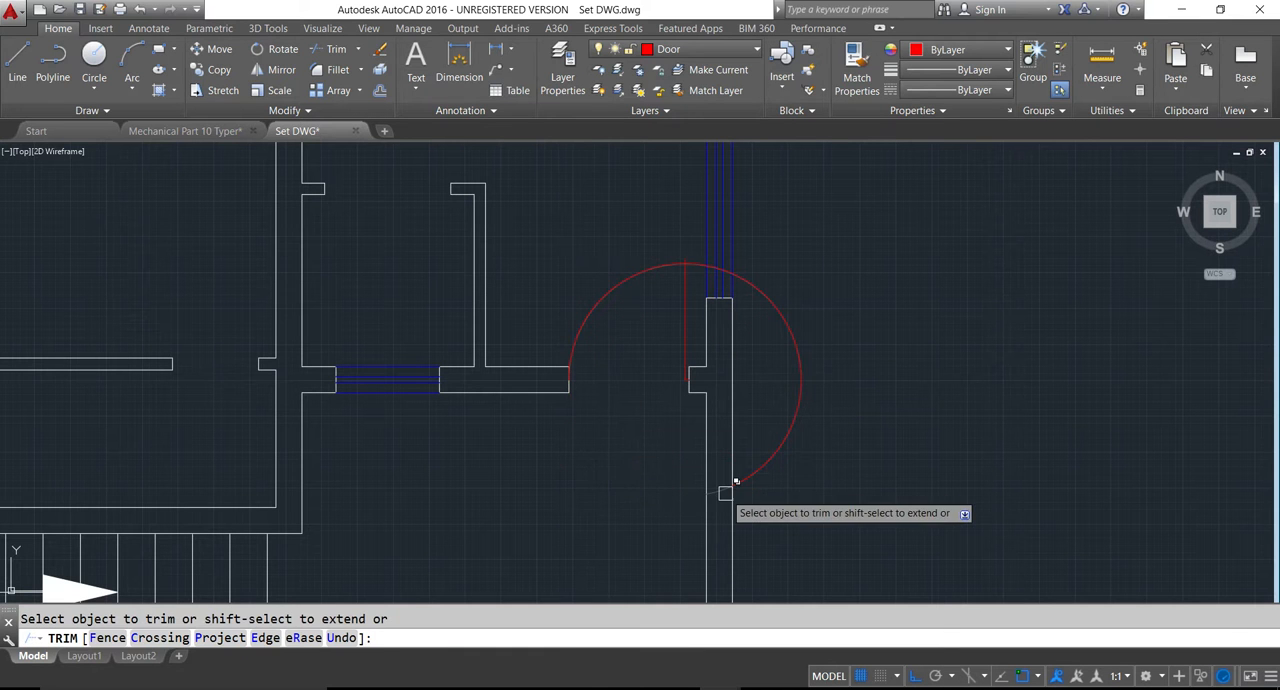
scroll(686, 258, "up", 3)
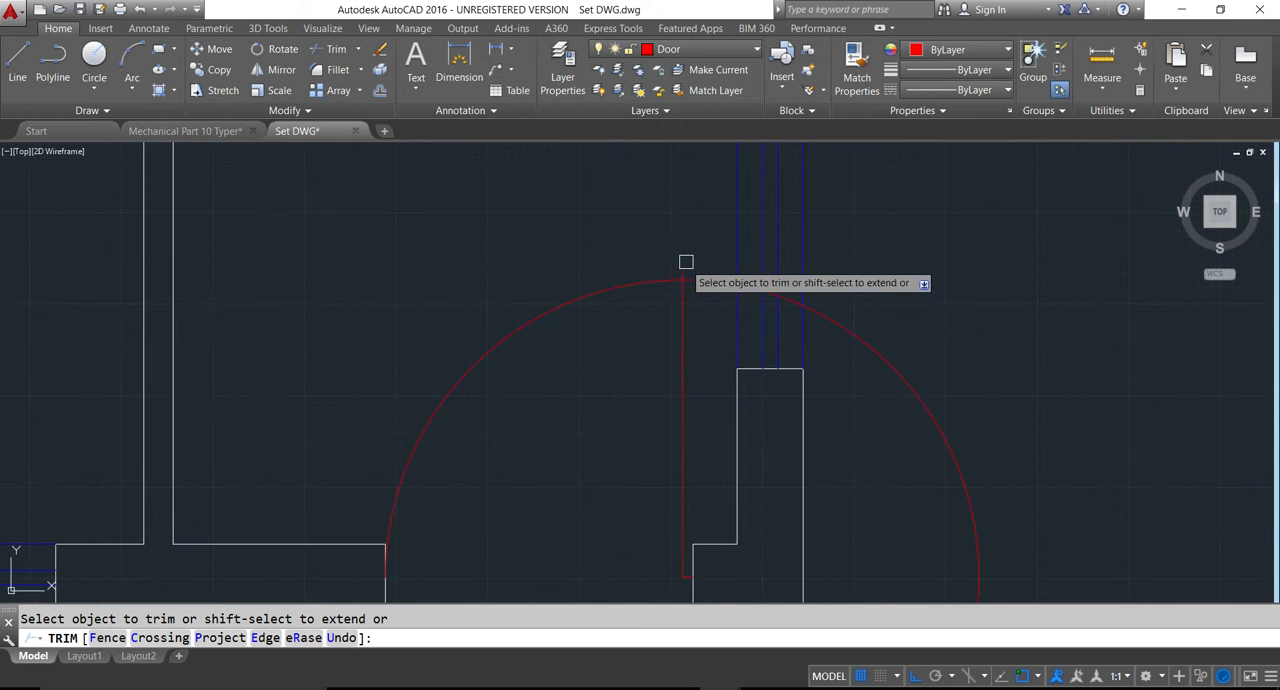
scroll(681, 270, "down", 3)
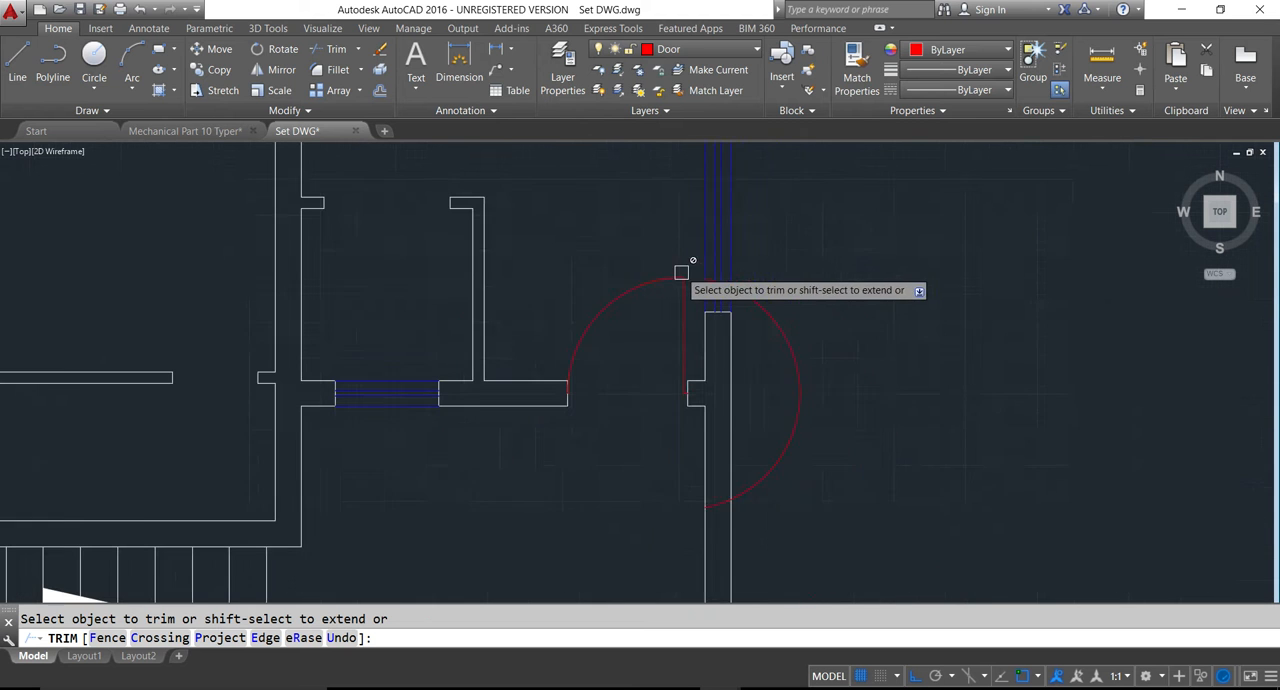
key("Escape")
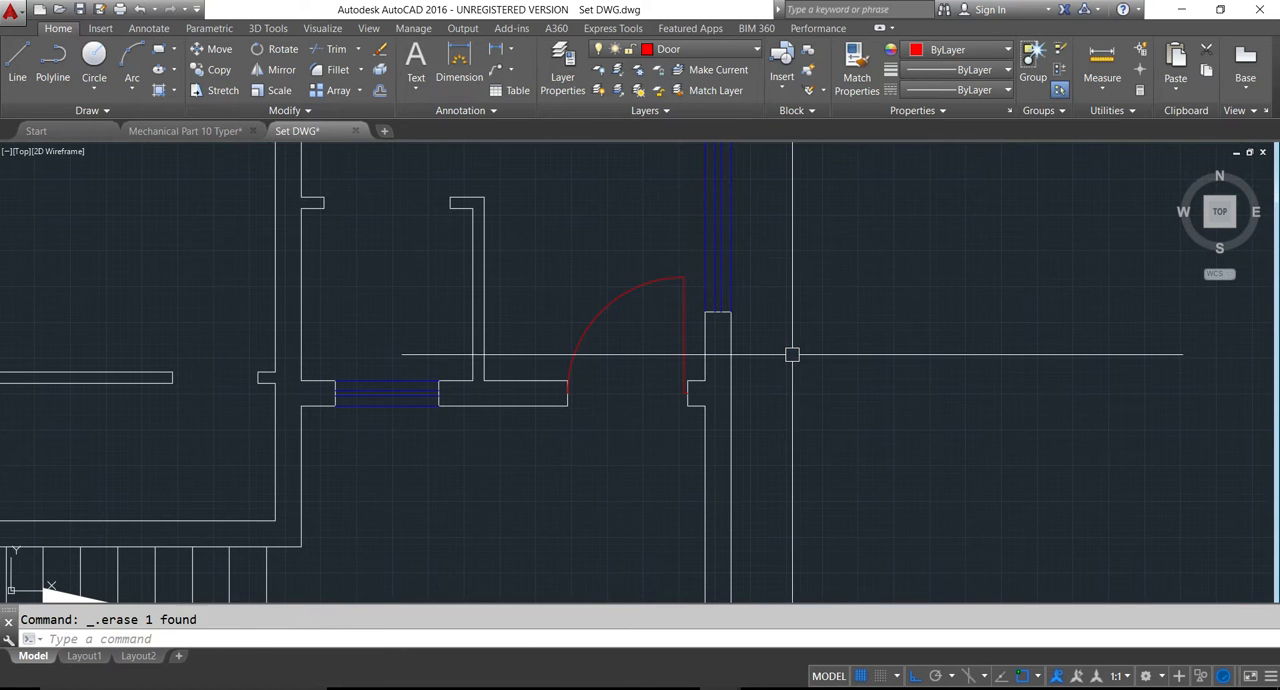
- Draw the lower 5x5 toilet's door leaf from the midpoint of the stub below the stairs, 1.5 inches down and 2.5' left
scroll(714, 357, "down", 2)
scroll(671, 470, "down", 3)
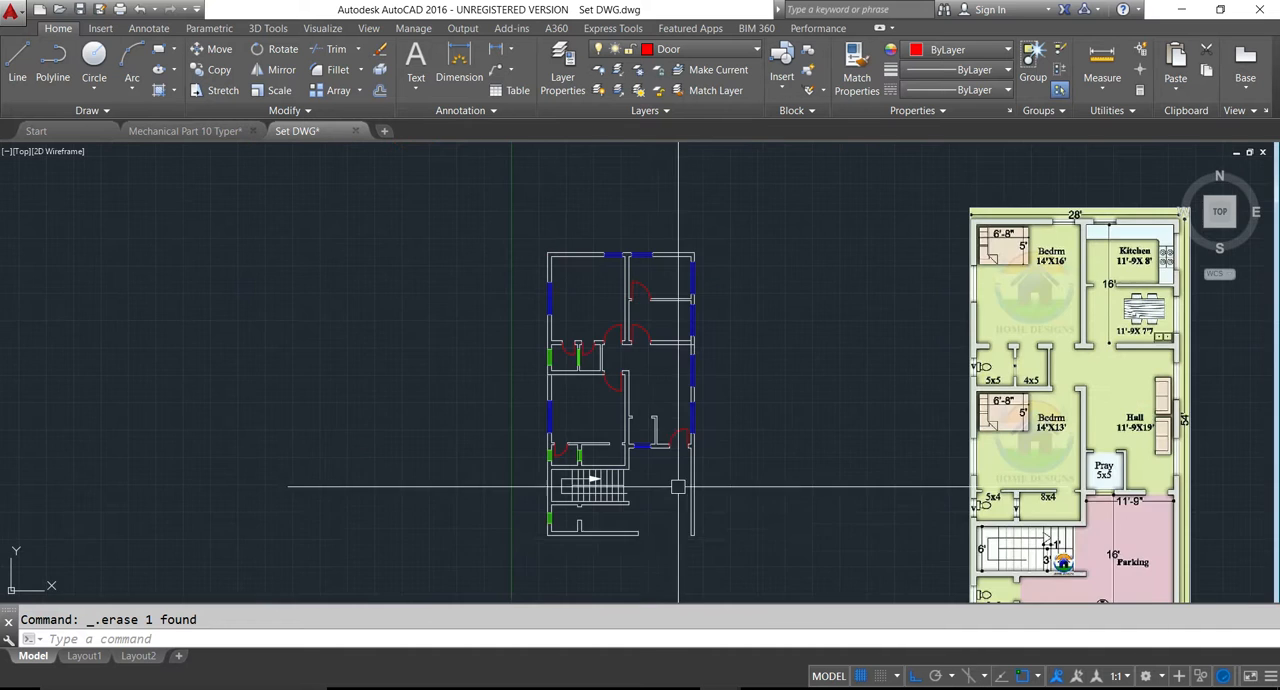
scroll(590, 530, "up", 5)
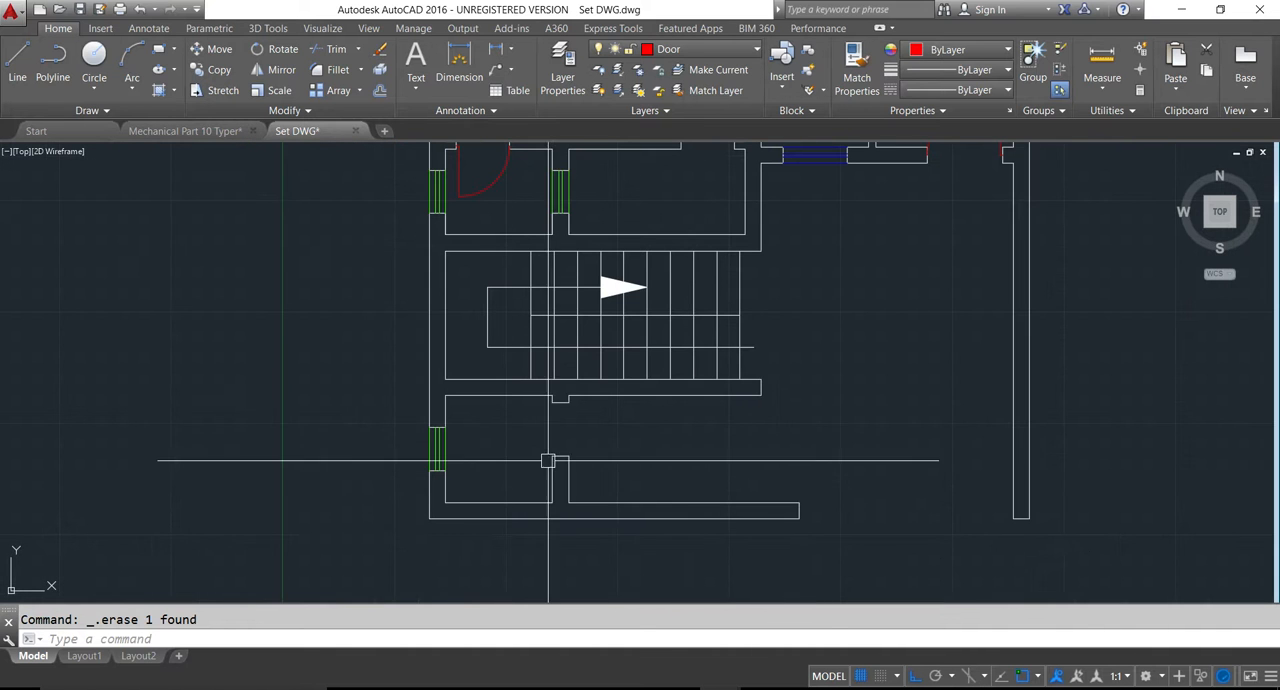
type("L")
key("Return")
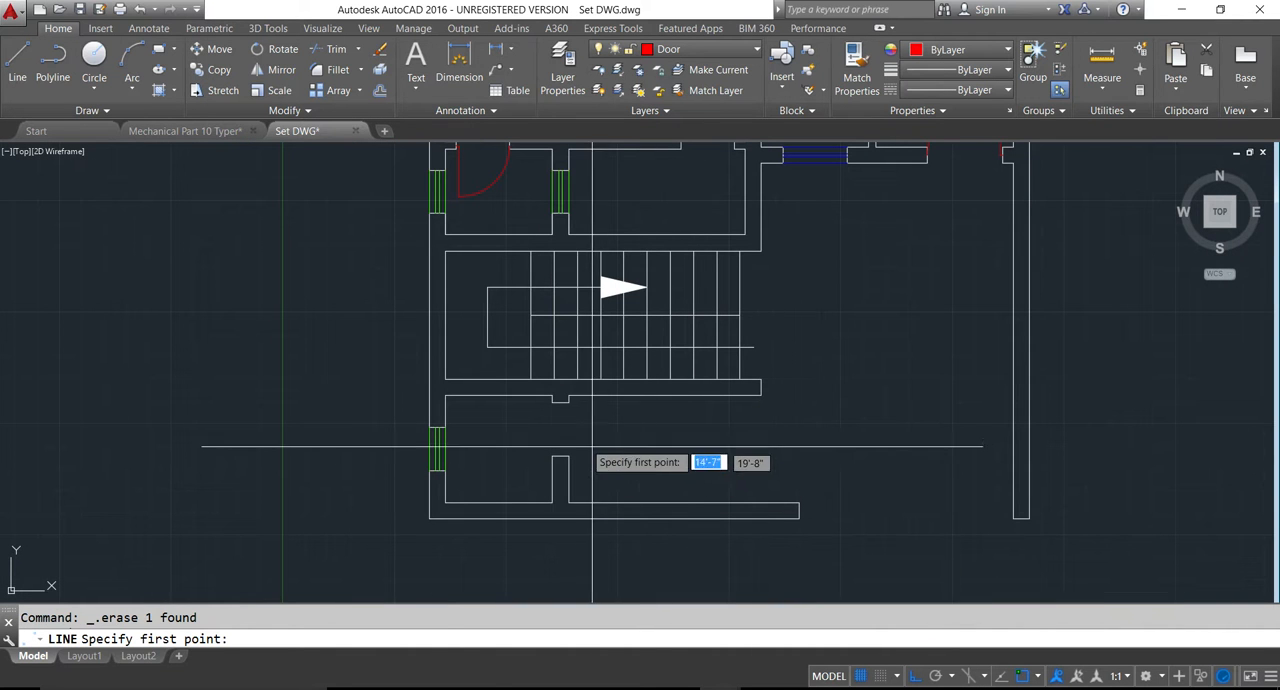
left_click(560, 403)
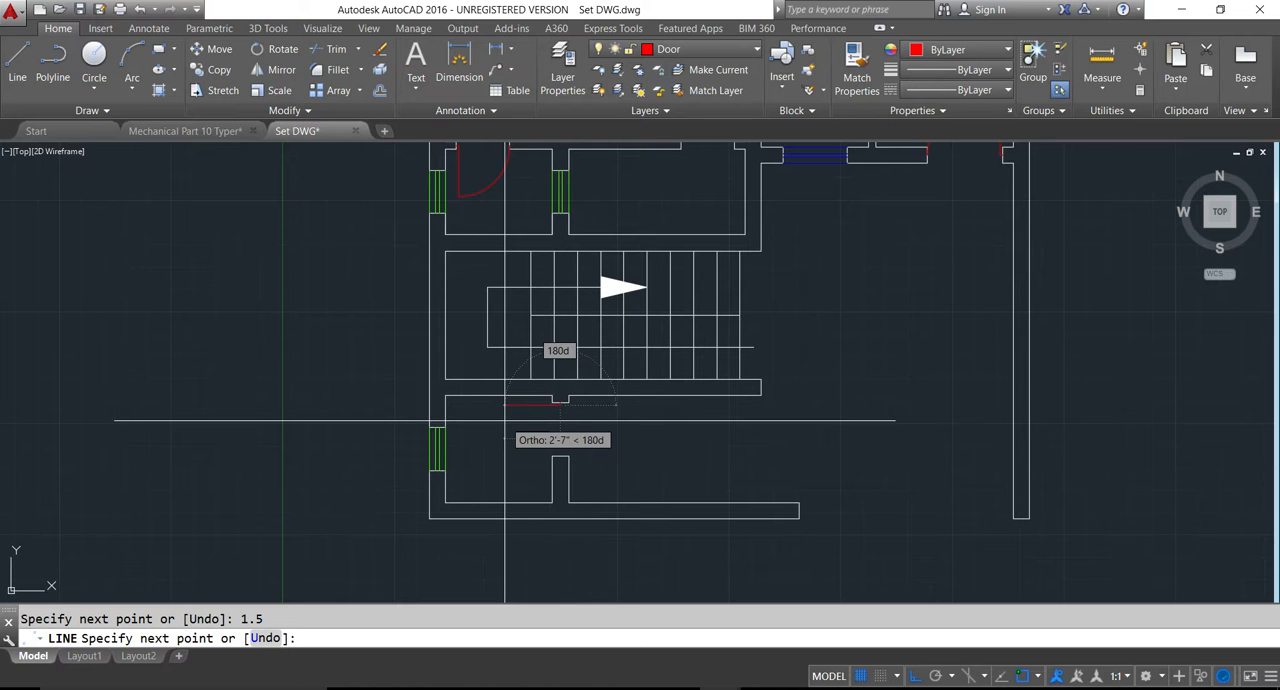
type("2.5")
key("Return")
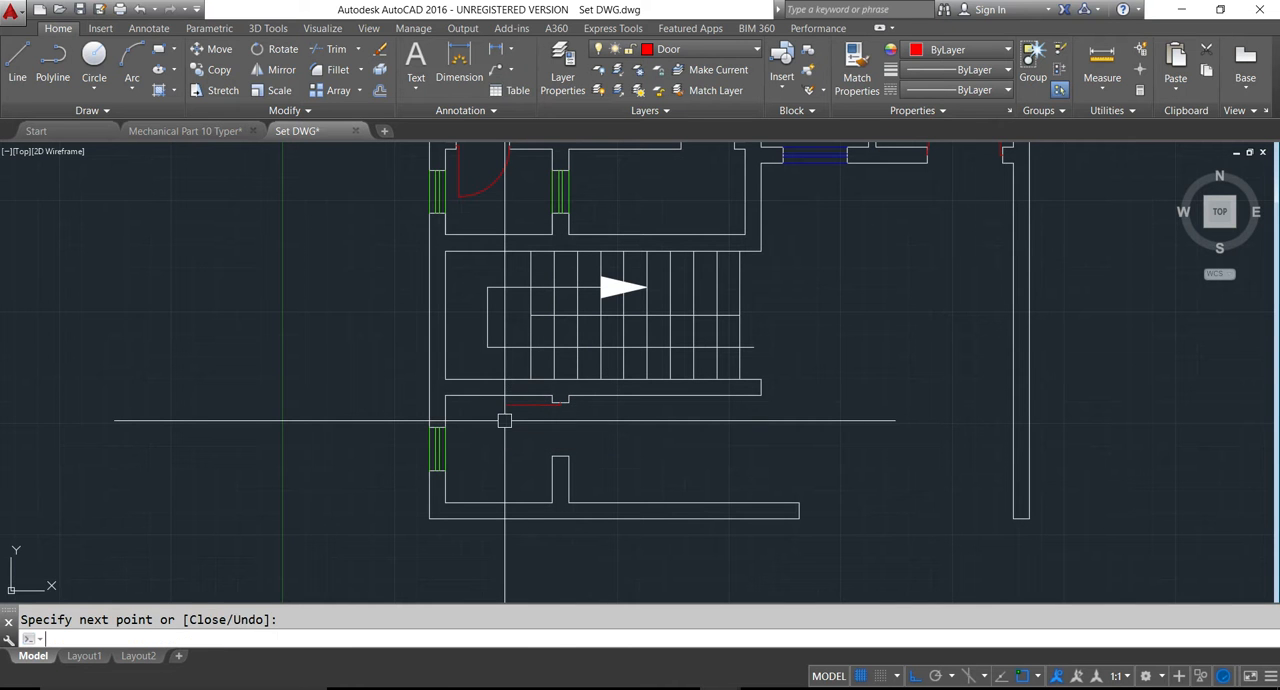
key("Return")
- Draw a circle centred on the lower 5x5 toilet door leaf's hinge point, reaching the midpoint of the opposite wall end
type("c")
key("Return")
scroll(574, 415, "up", 5)
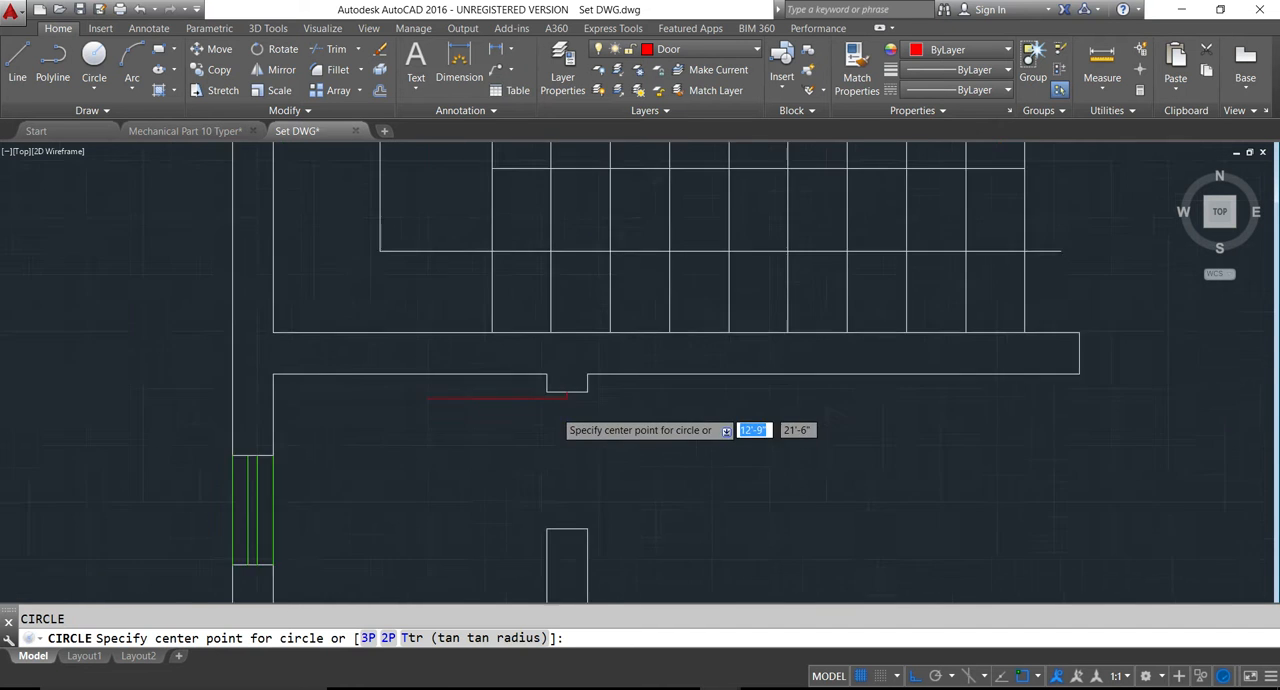
left_click(574, 391)
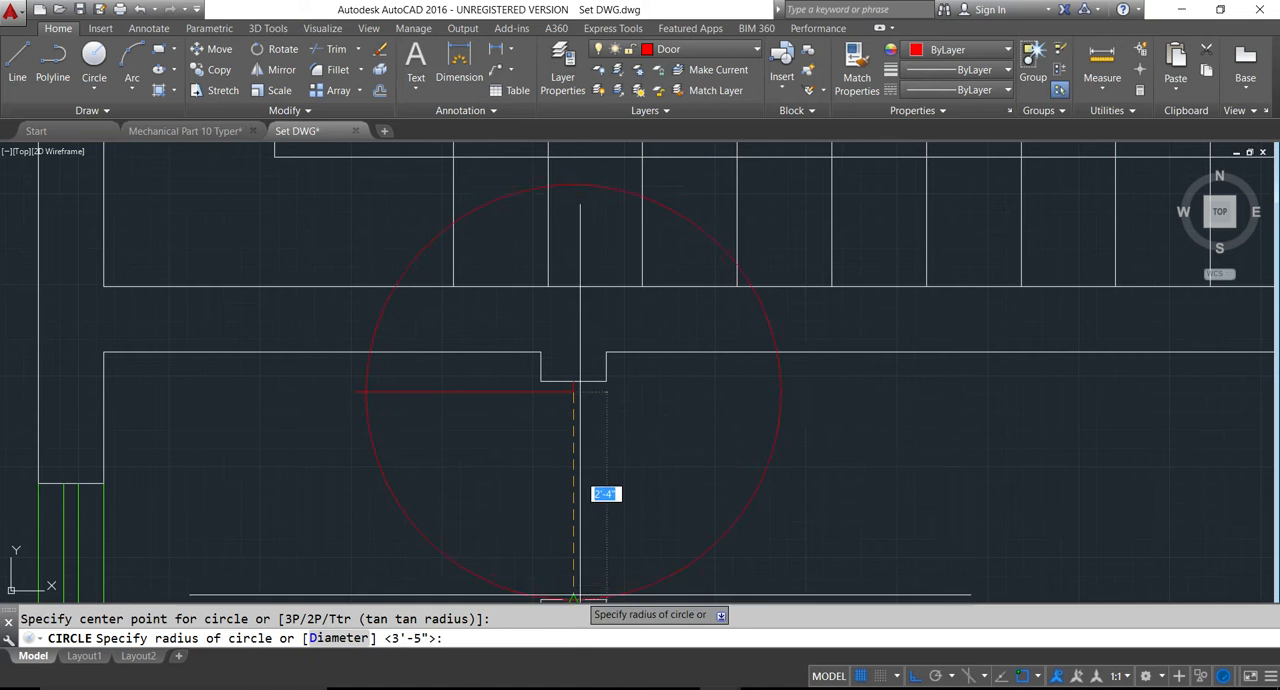
scroll(518, 518, "down", 4)
key("Escape")
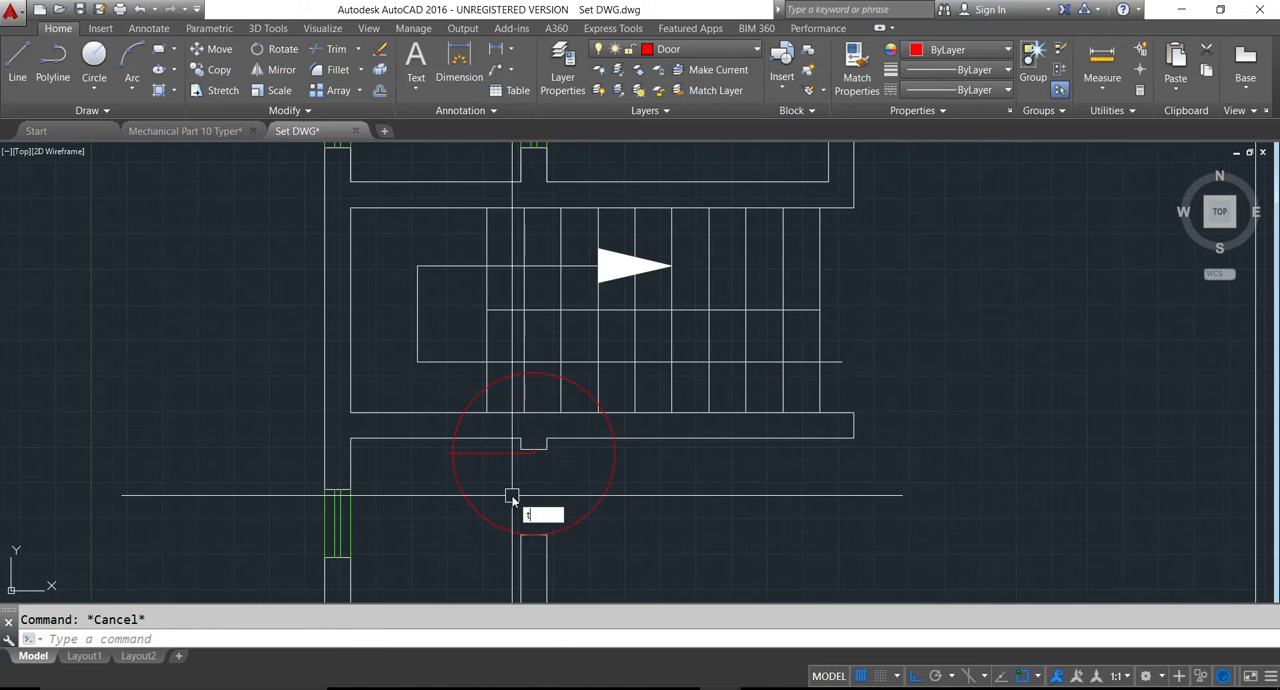
- Trim the lower toilet door's circle and leaf overhang, and erase the leftover arc to keep only the quarter swing
type("tr")
key("Return")
key("Return")
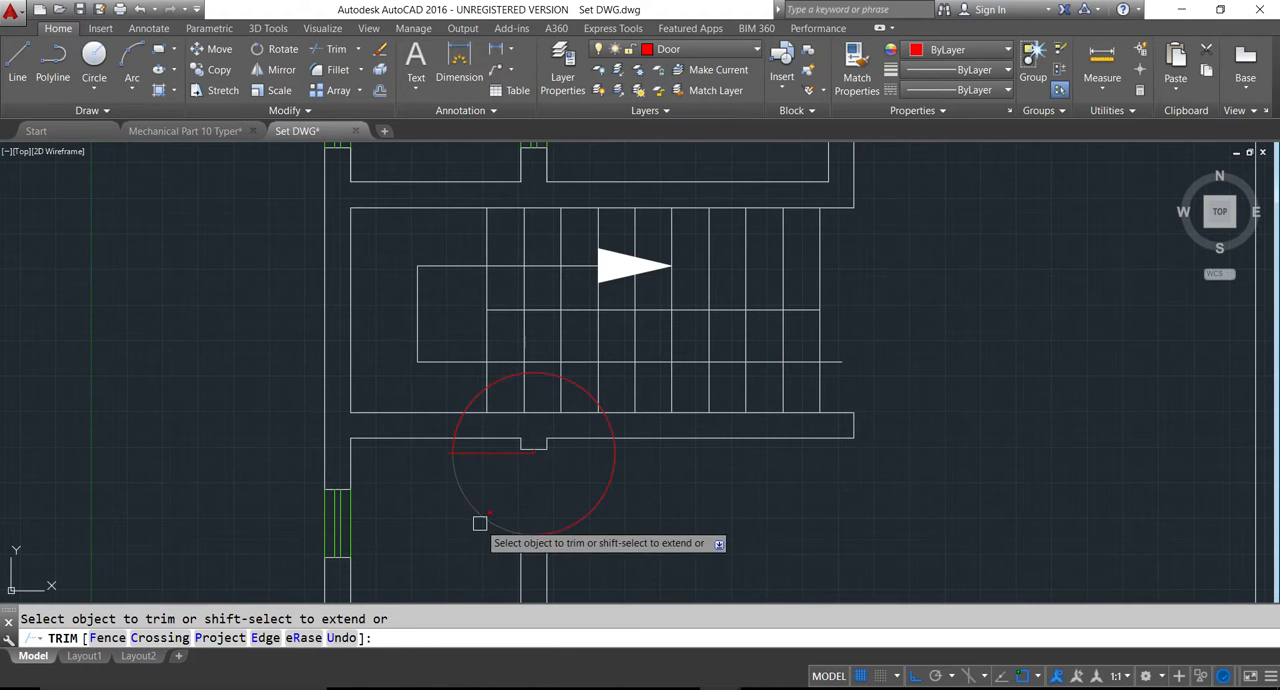
left_click(578, 526)
scroll(447, 447, "up", 6)
left_click(437, 470)
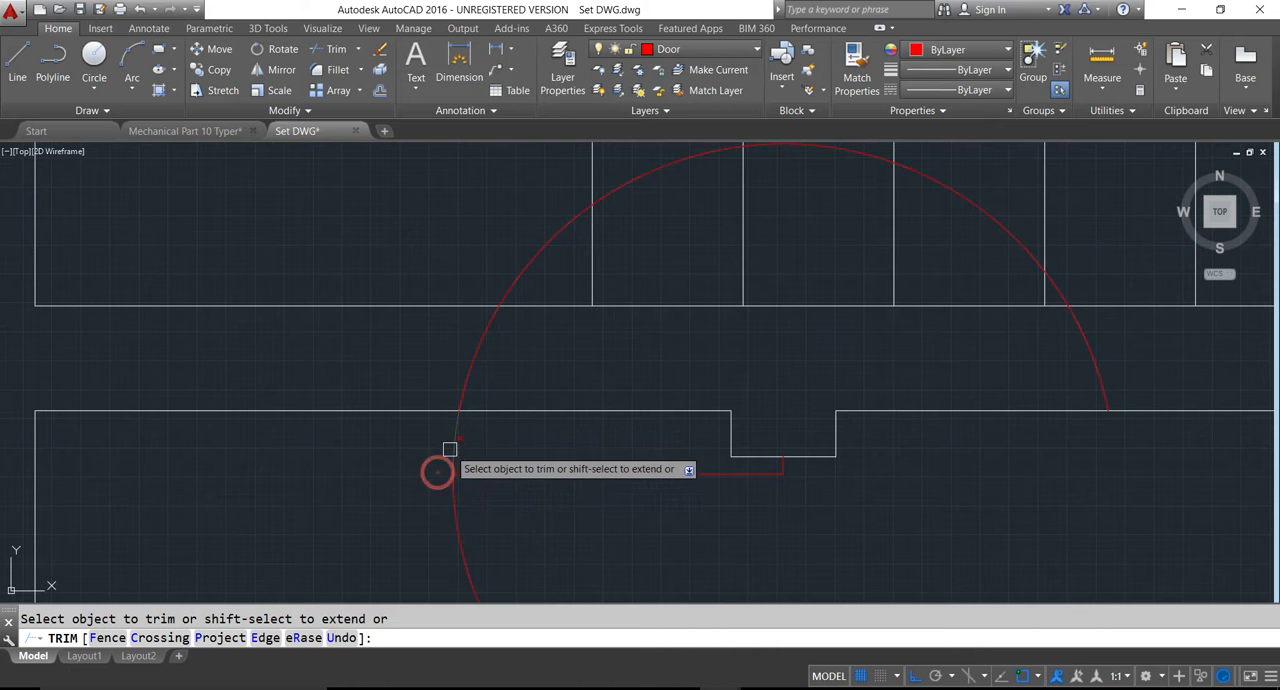
scroll(453, 449, "down", 3)
key("Escape")
left_click(457, 408)
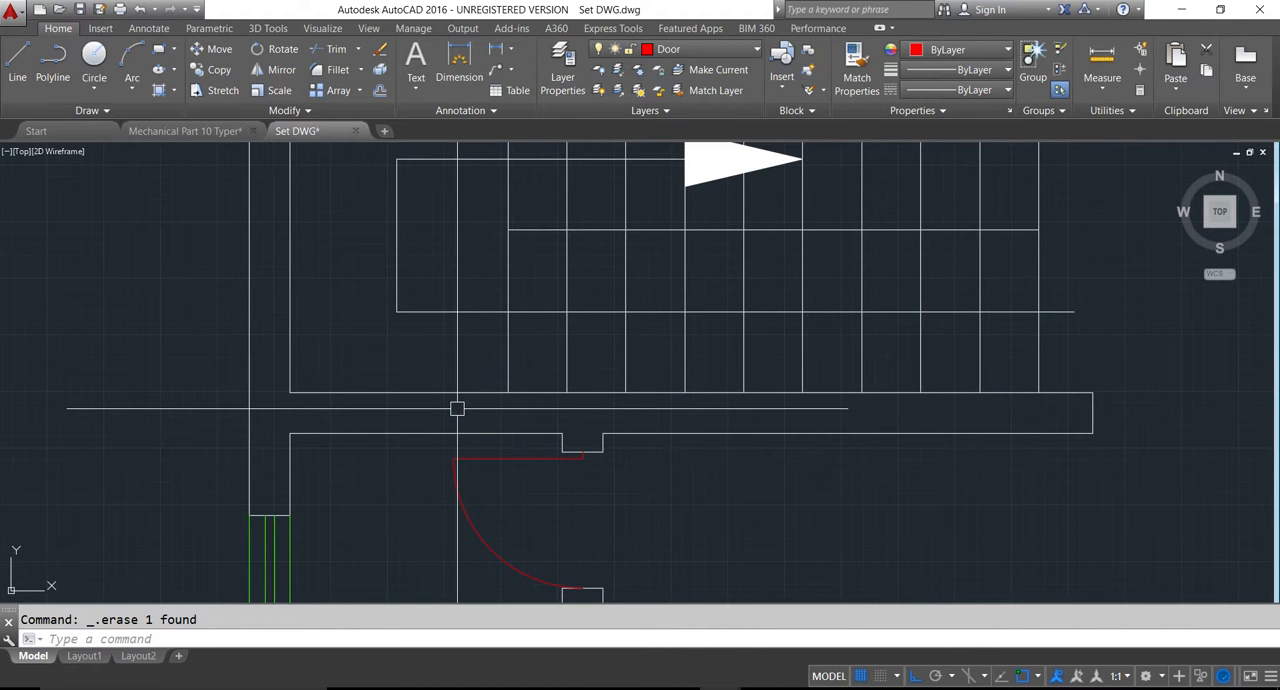
- Save the drawing and bring the whole floor plan into view beside the reference image
scroll(457, 408, "down", 6)
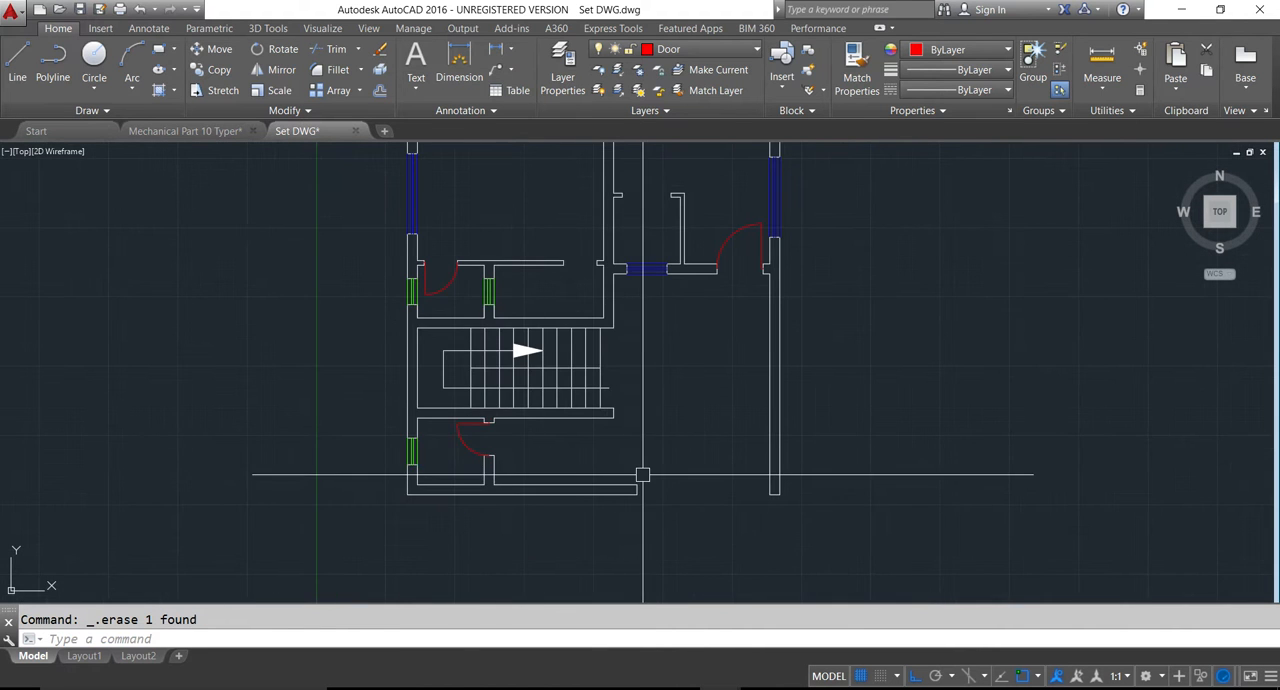
key("ctrl+s")
scroll(588, 394, "down", 5)
middle_click_drag(611, 273, 610, 322)
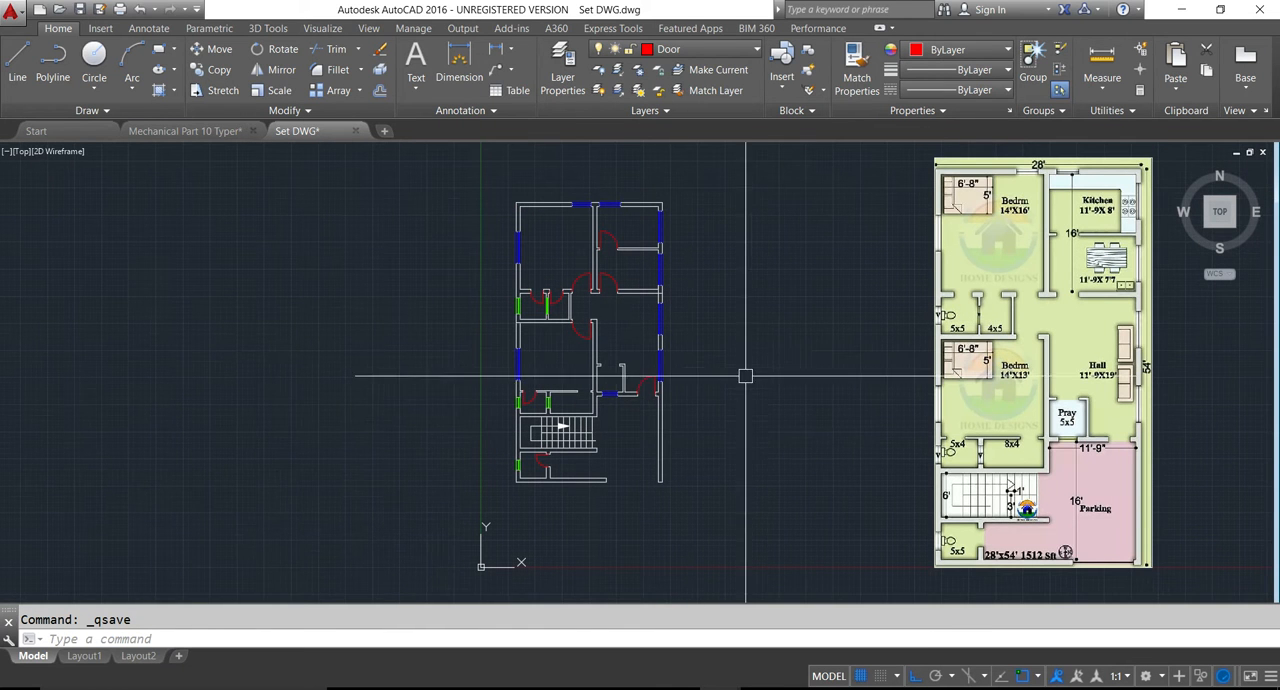
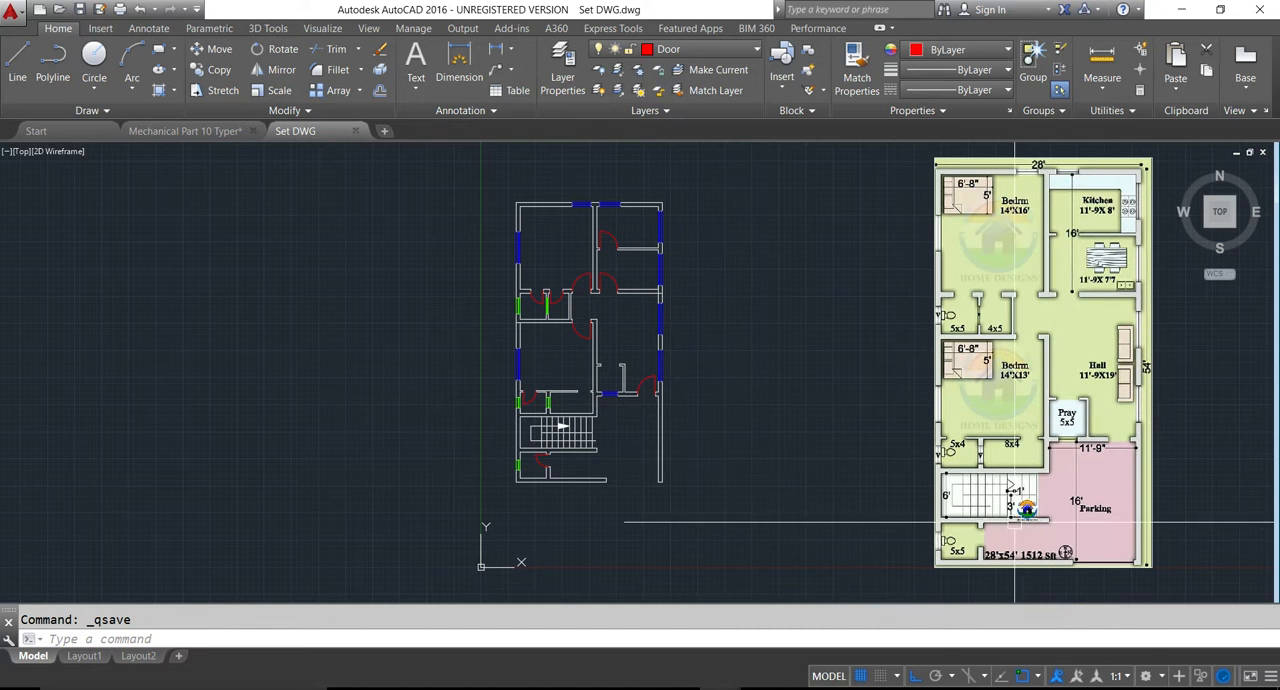
- Make the Text layer current
middle_click_drag(907, 440, 908, 491)
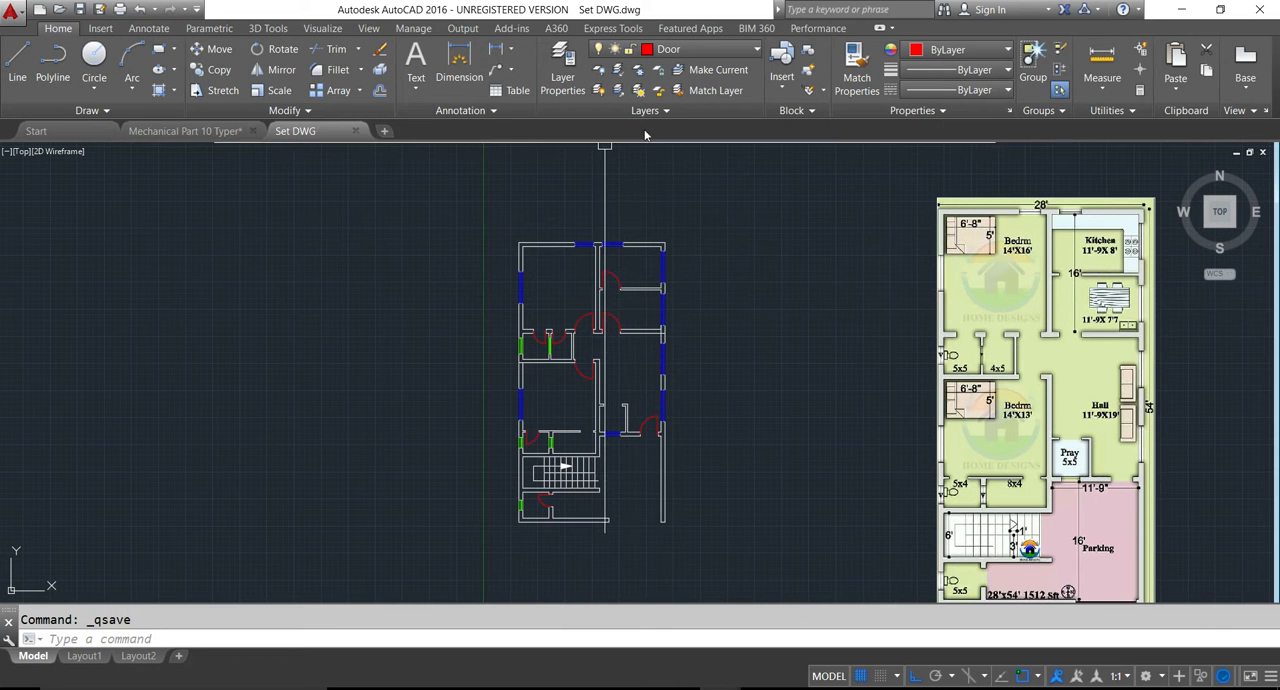
left_click(665, 49)
left_click(668, 170)
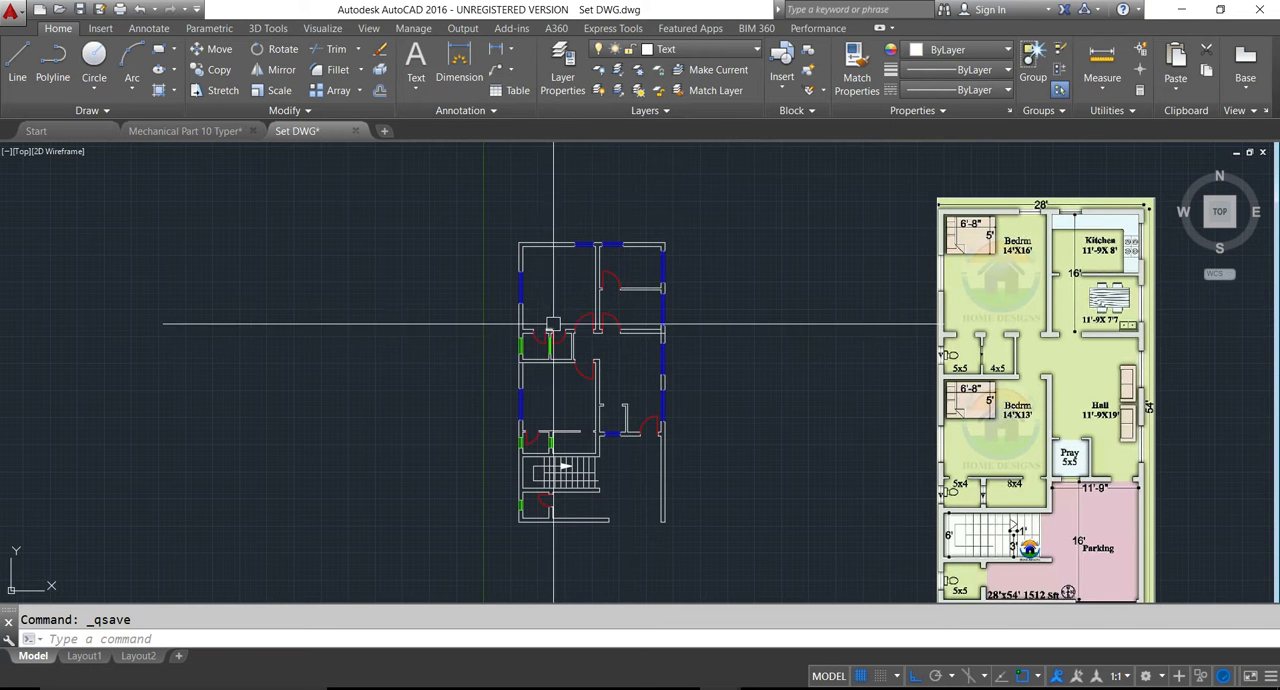
- Create a multiline text reading "Bed Room" inside the upper-left bedroom of the floor plan
type("t")
key("Return")
scroll(551, 306, "up", 4)
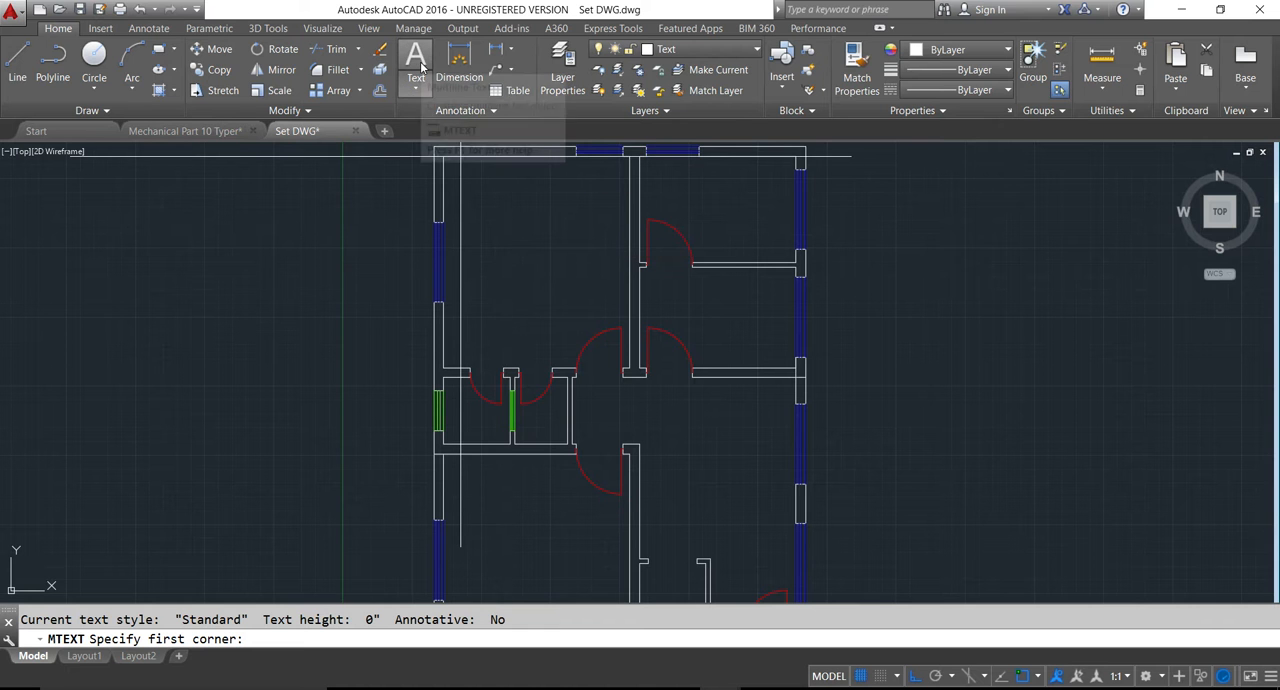
left_click(500, 212)
left_click(568, 234)
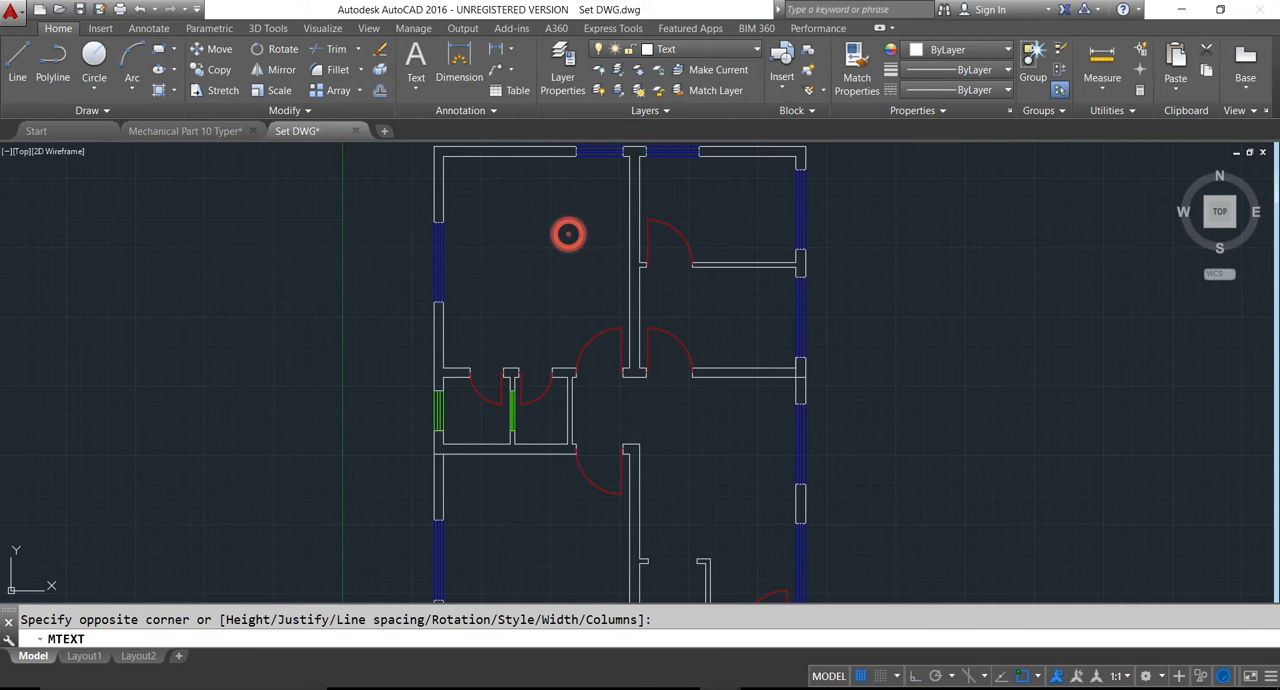
scroll(561, 256, "down", 4)
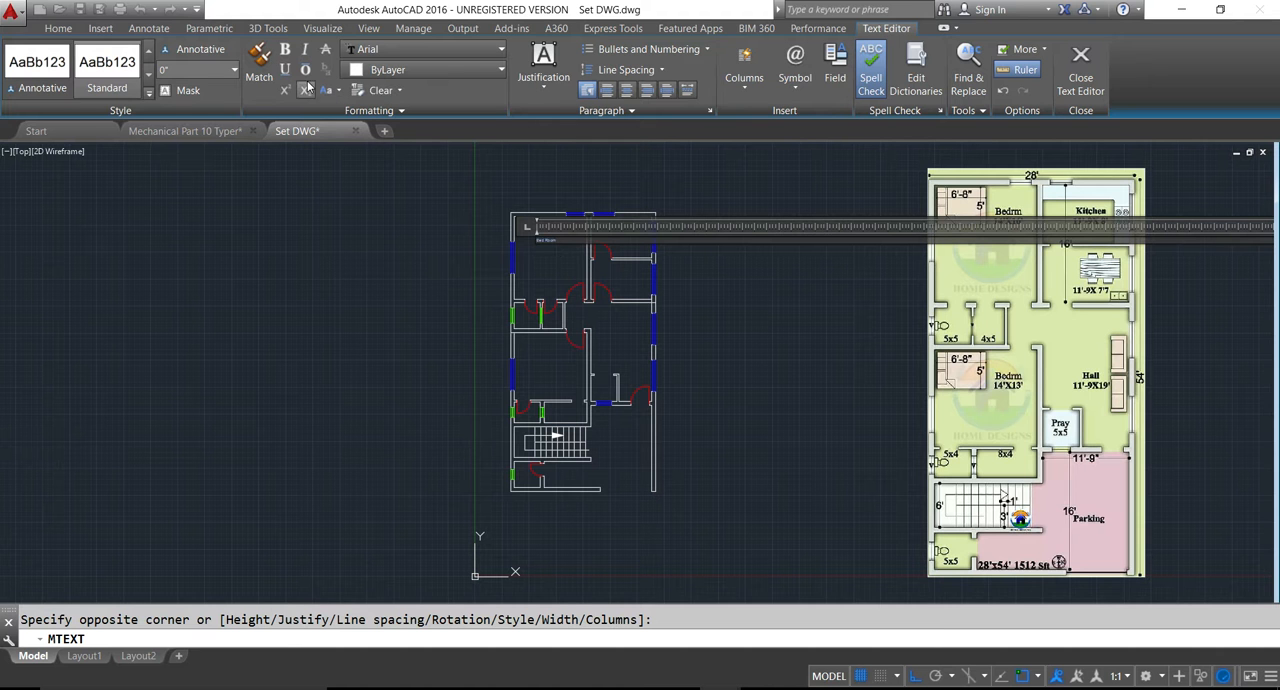
- Try text heights of 6" and 1" on the "Bed Room" label
left_click(207, 69)
type("6'")
key("Return")
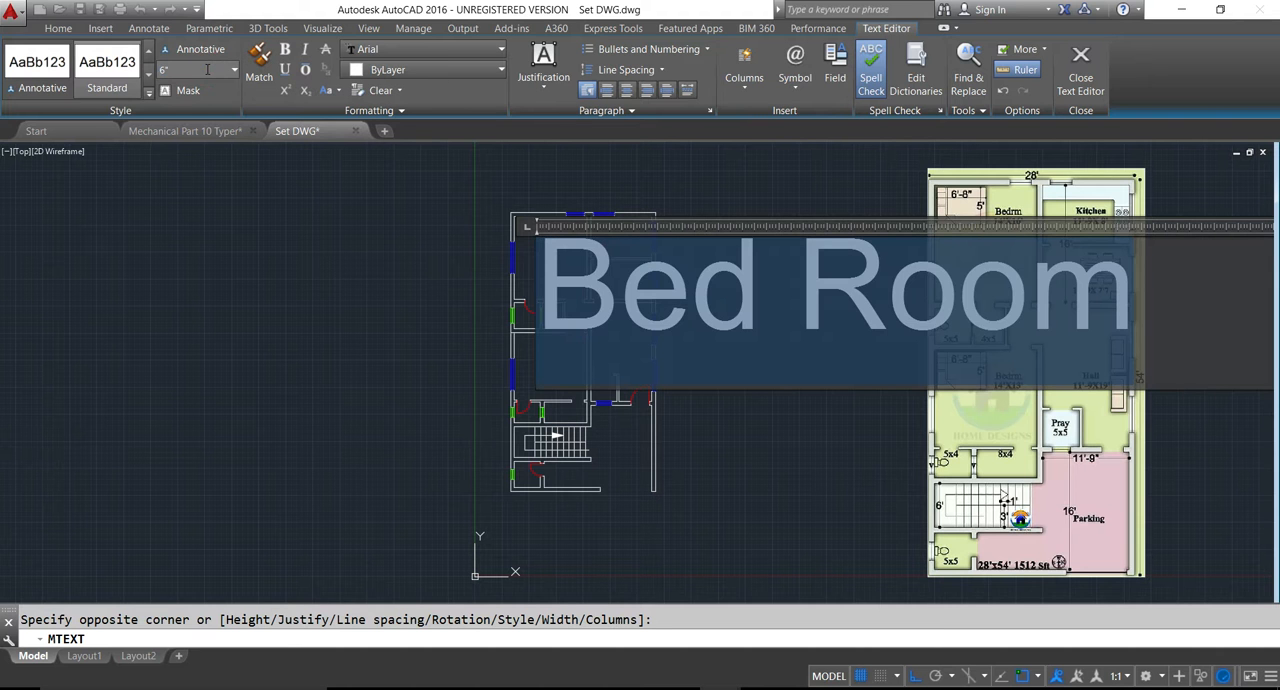
left_click(203, 70)
type("1'")
key("Return")
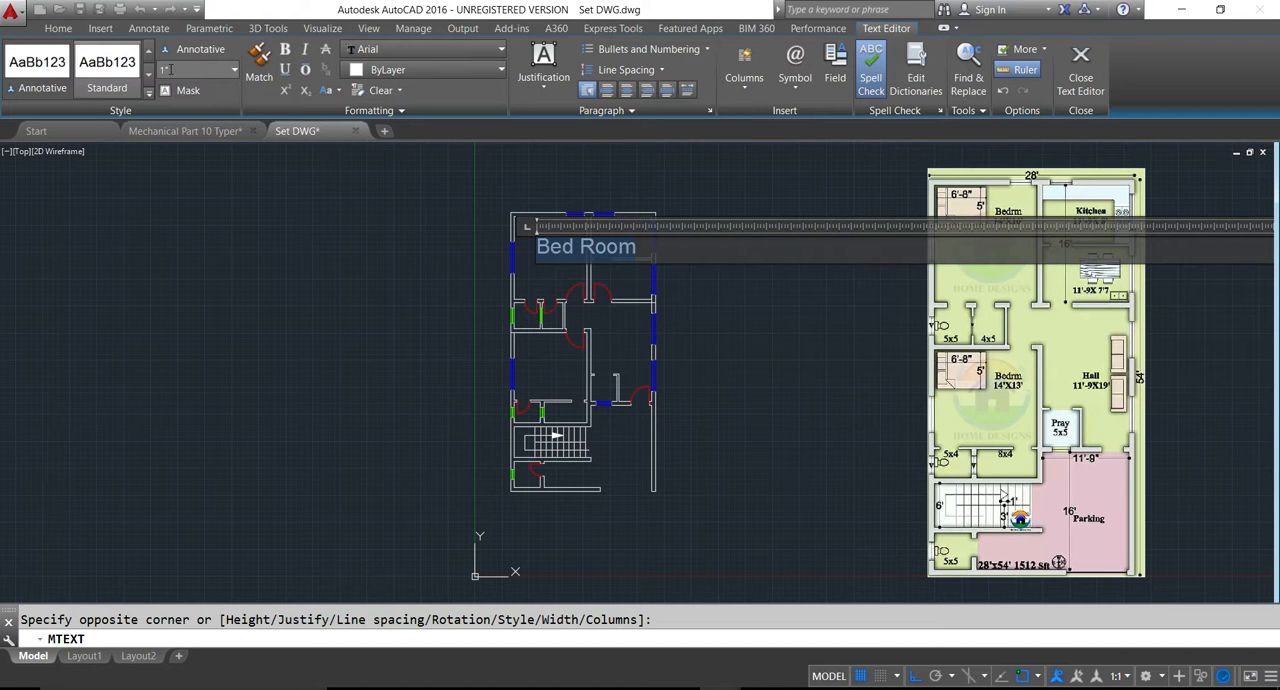
- Set the "Bed Room" label's text height to 1" and finish the text
left_click(172, 69)
type("6")
key("Return")
left_click(172, 69)
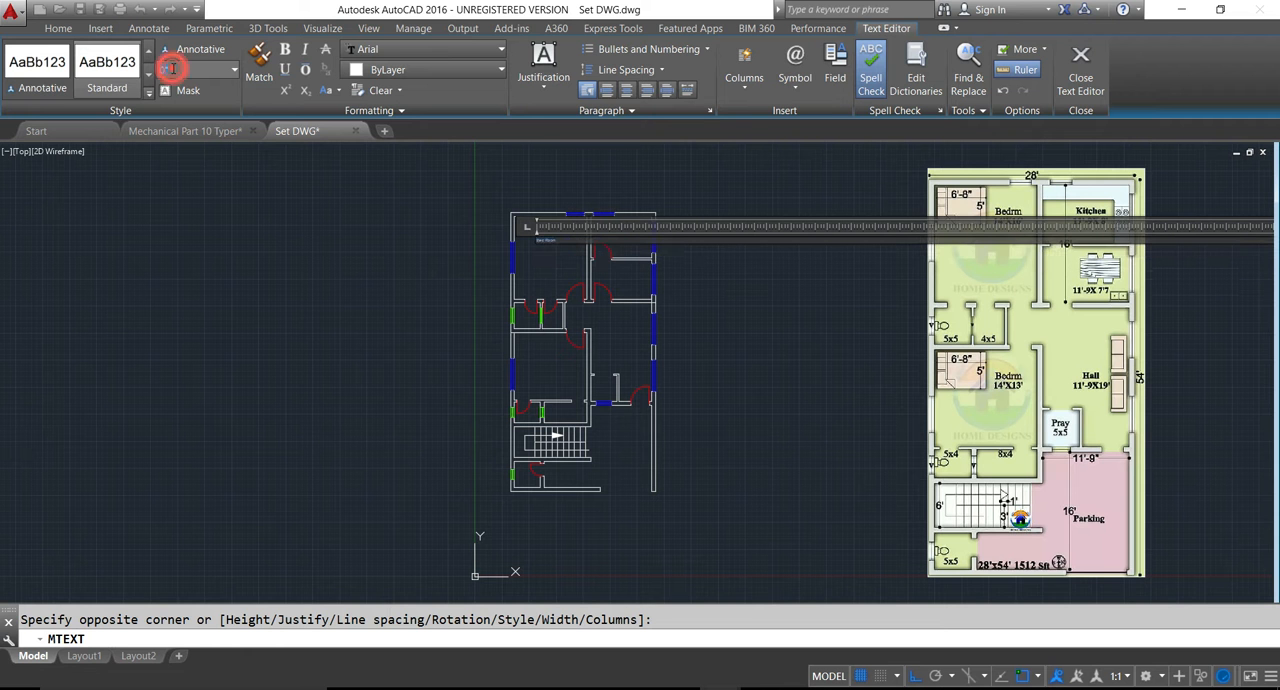
type("1'")
key("Return")
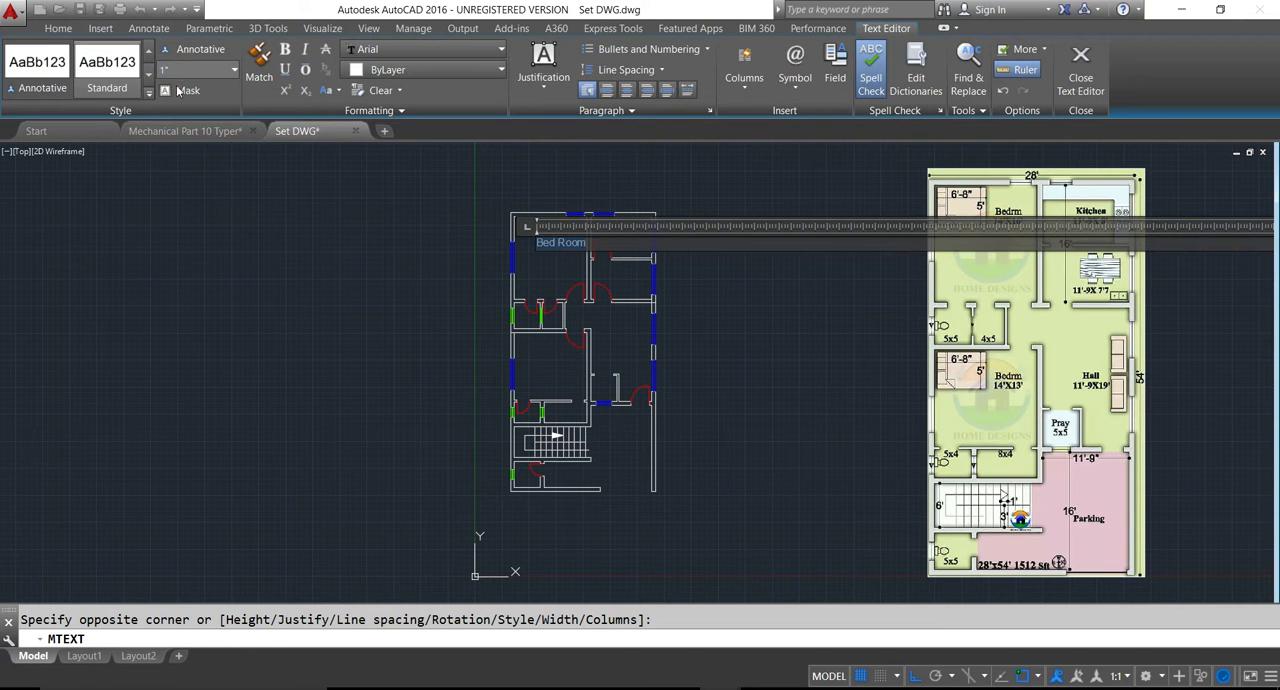
left_click(327, 279)
- Reopen the "Bed Room" label for editing and set the height of all its text to 5
scroll(578, 258, "up", 6)
middle_click_drag(449, 259, 467, 362)
scroll(425, 280, "up", 2)
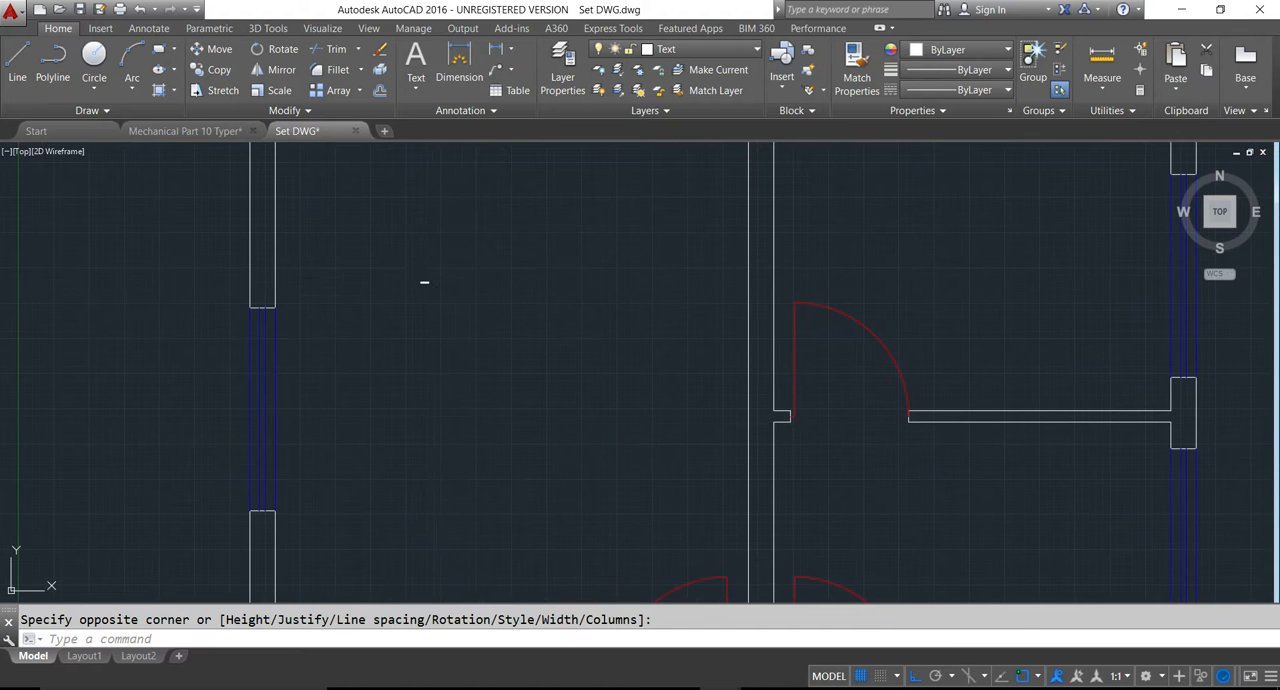
left_click(427, 284)
scroll(440, 306, "down", 4)
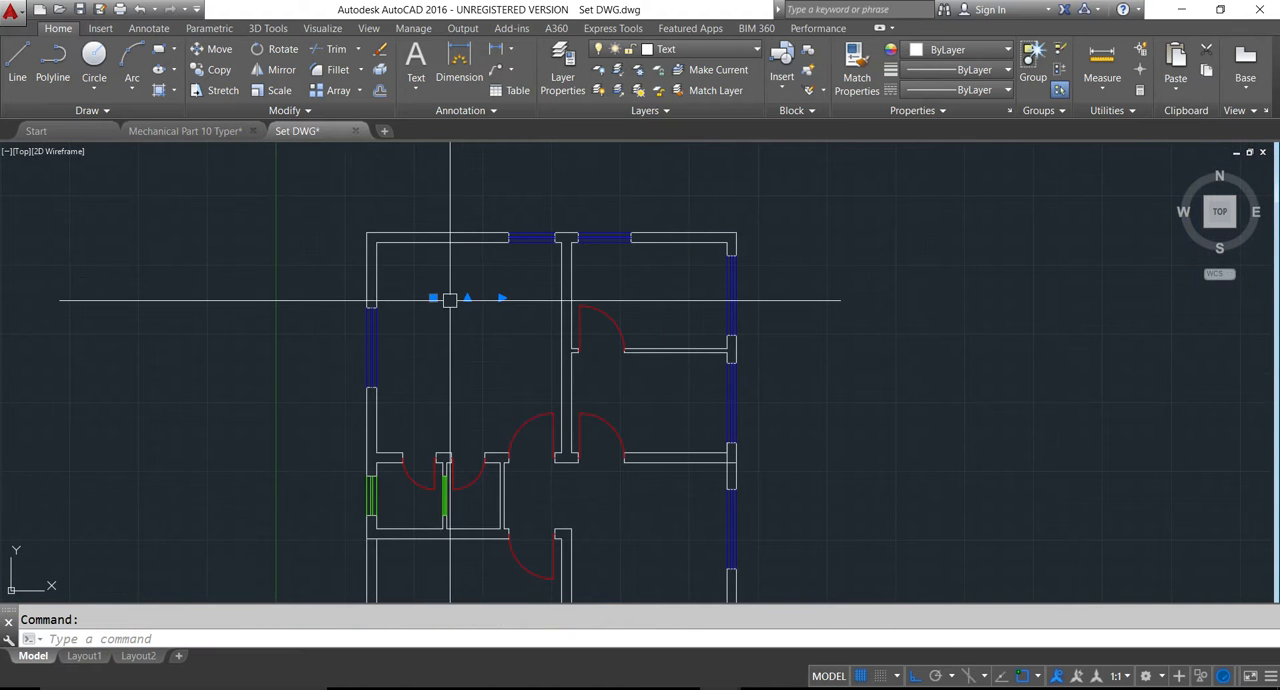
type("ed")
key("Return")
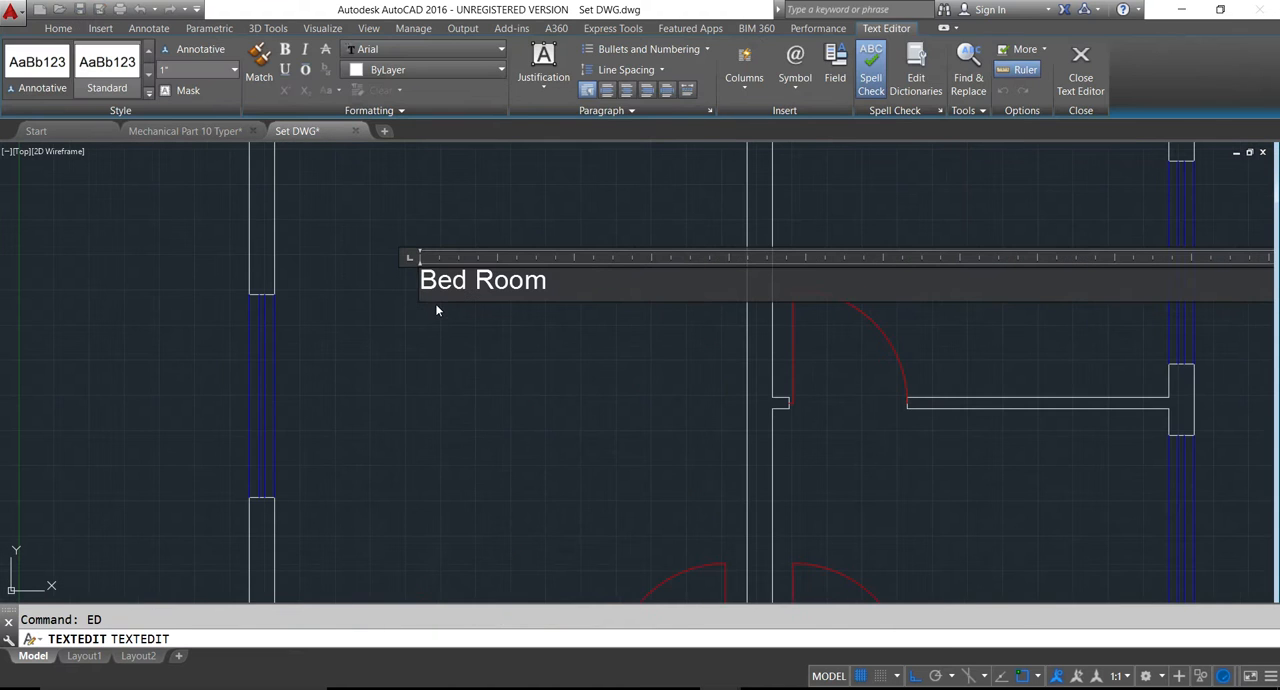
key("ctrl+a")
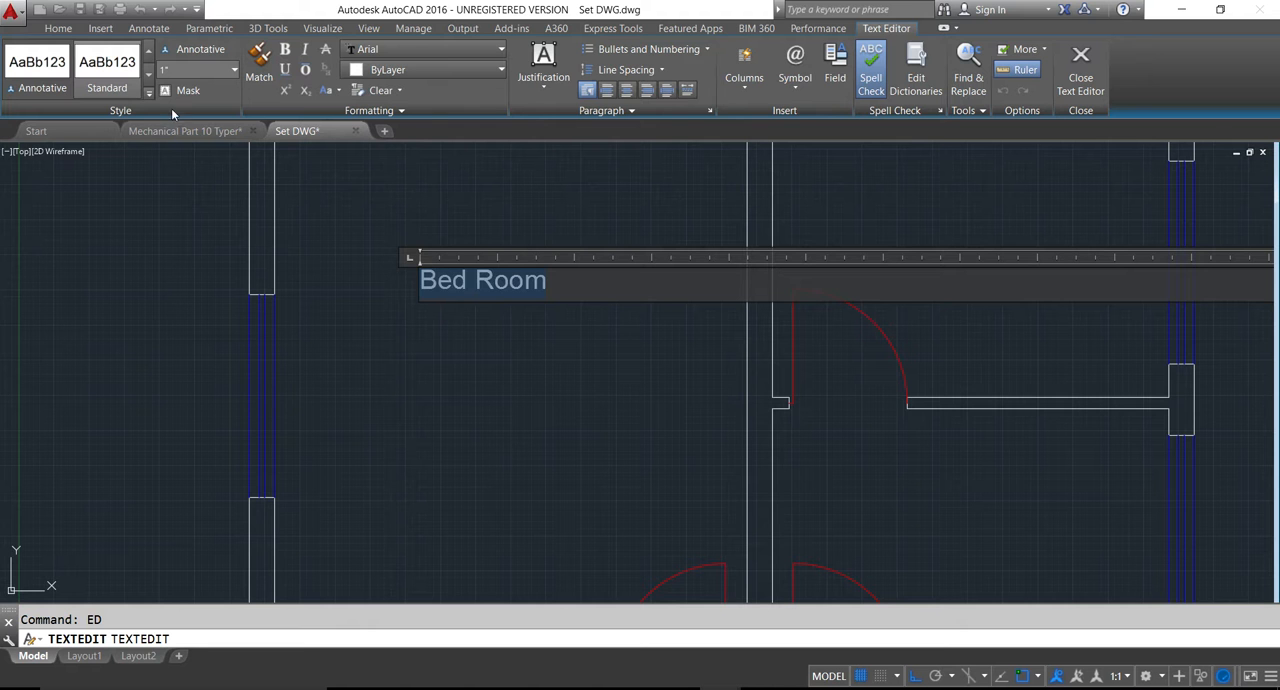
left_click(180, 72)
type("5")
key("Return")
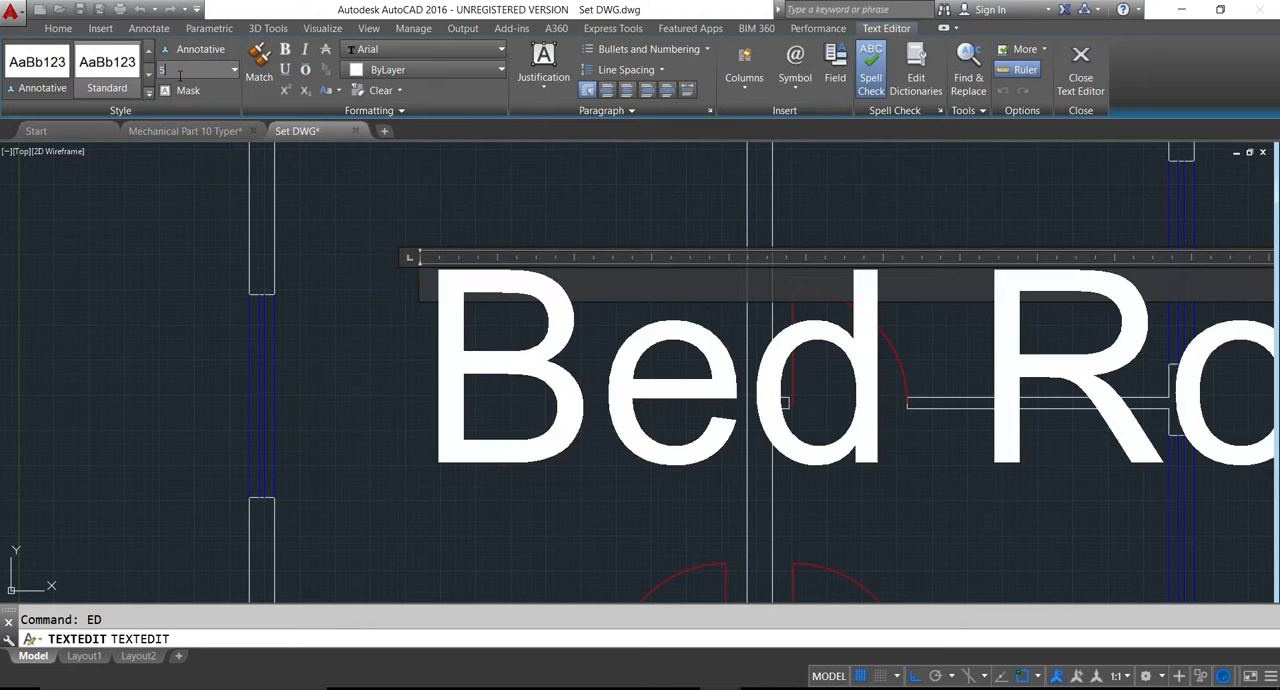
- Try heights of .5 and 1 on the "Bed Room" label, finish editing and leave the label deselected
left_click(181, 76)
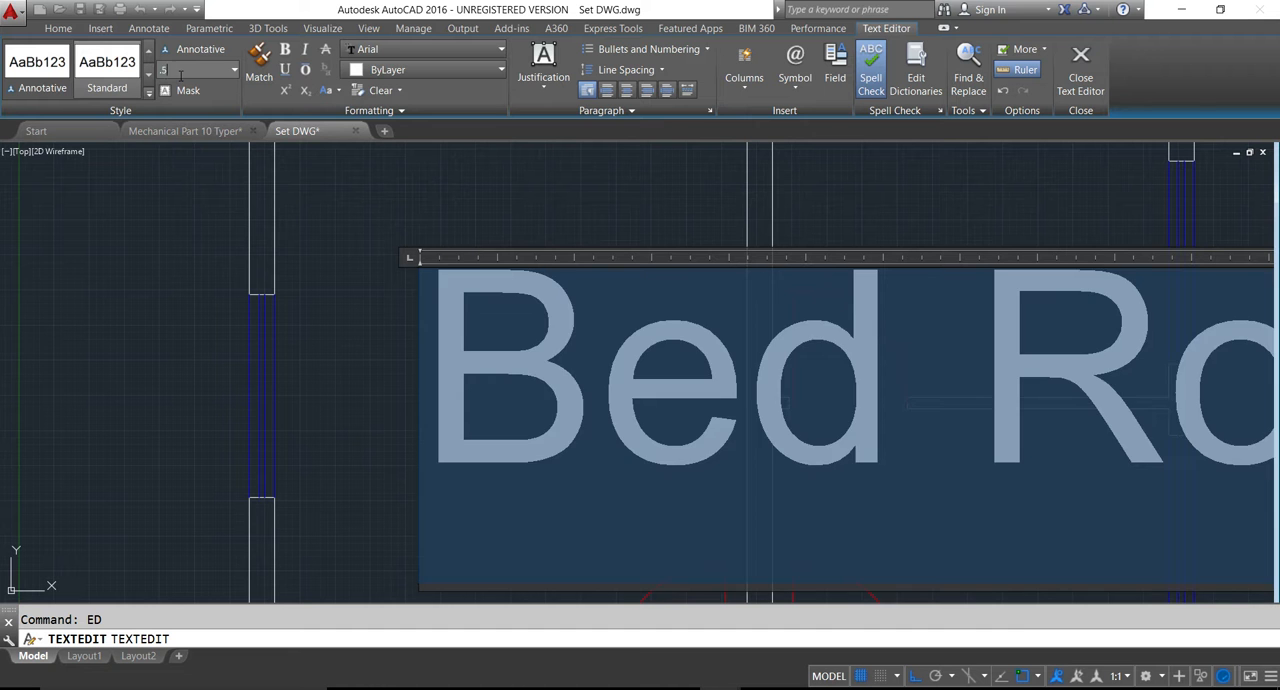
type("1")
key("Return")
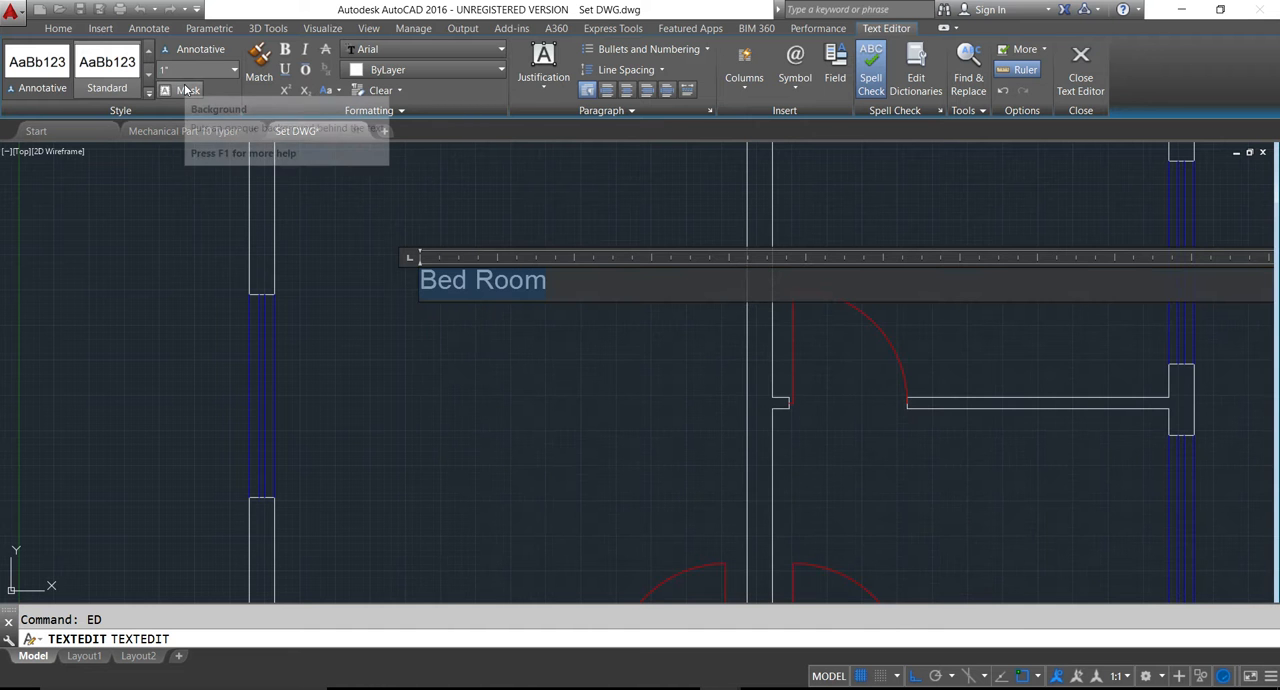
left_click(186, 70)
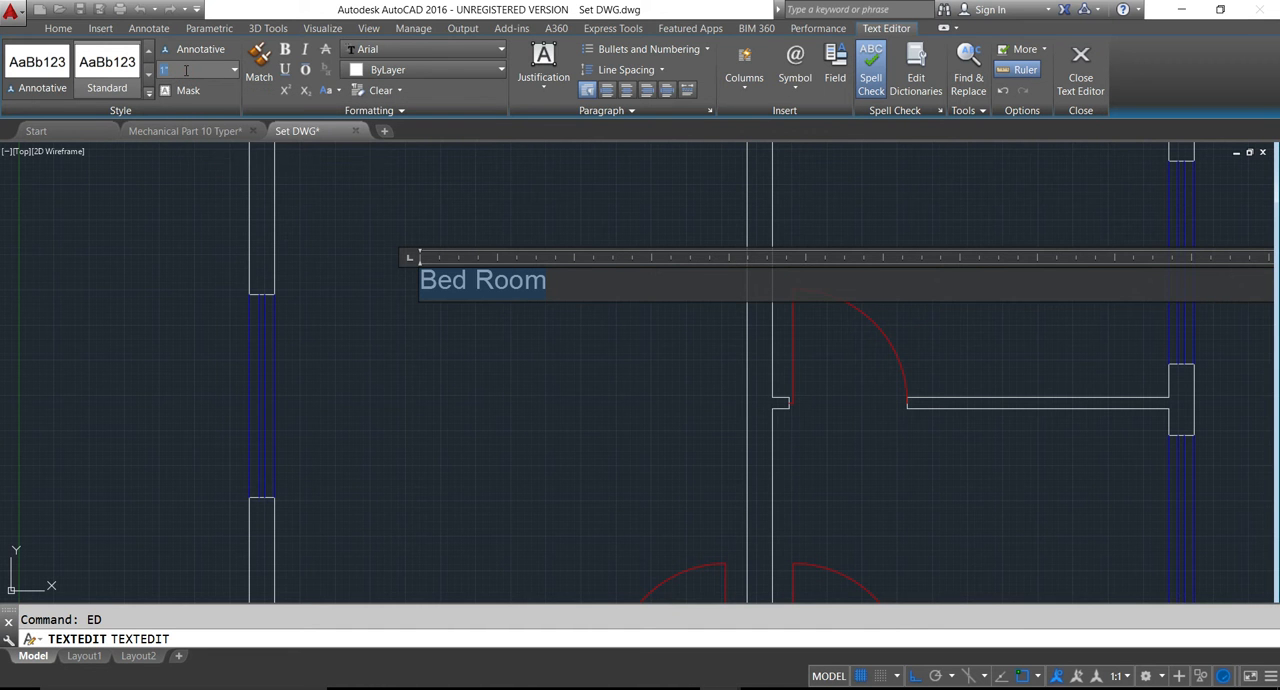
type("1")
key("Return")
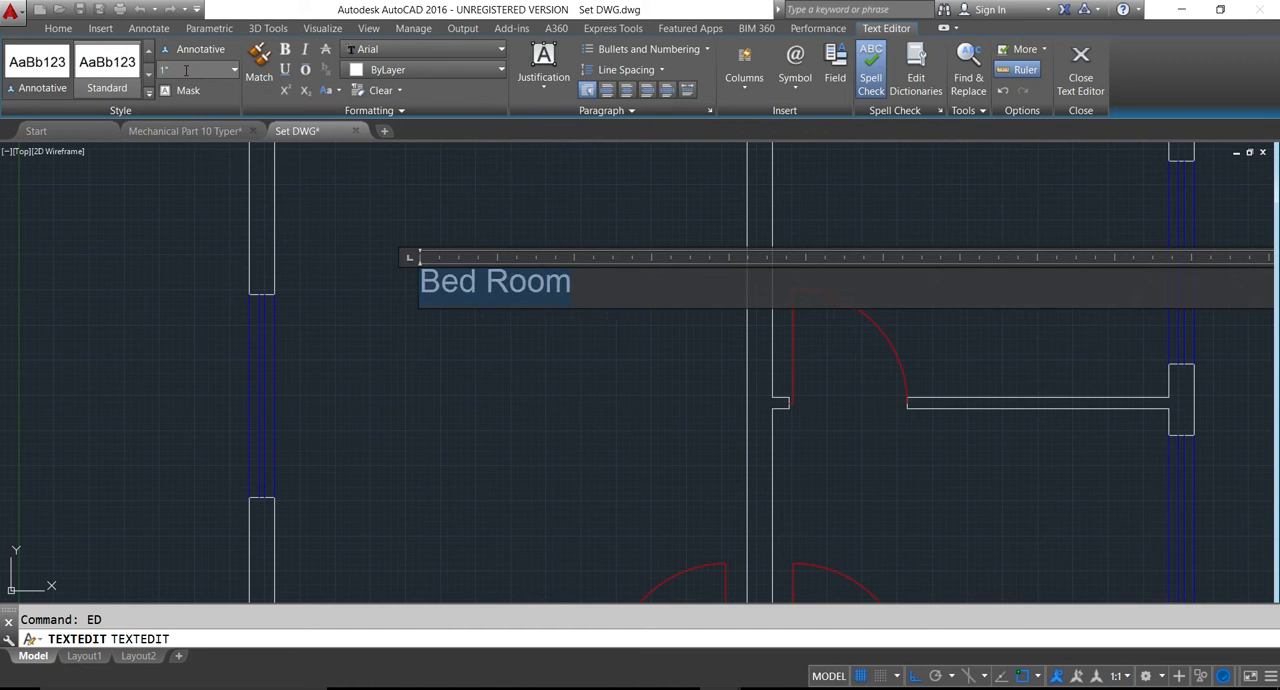
left_click(357, 294)
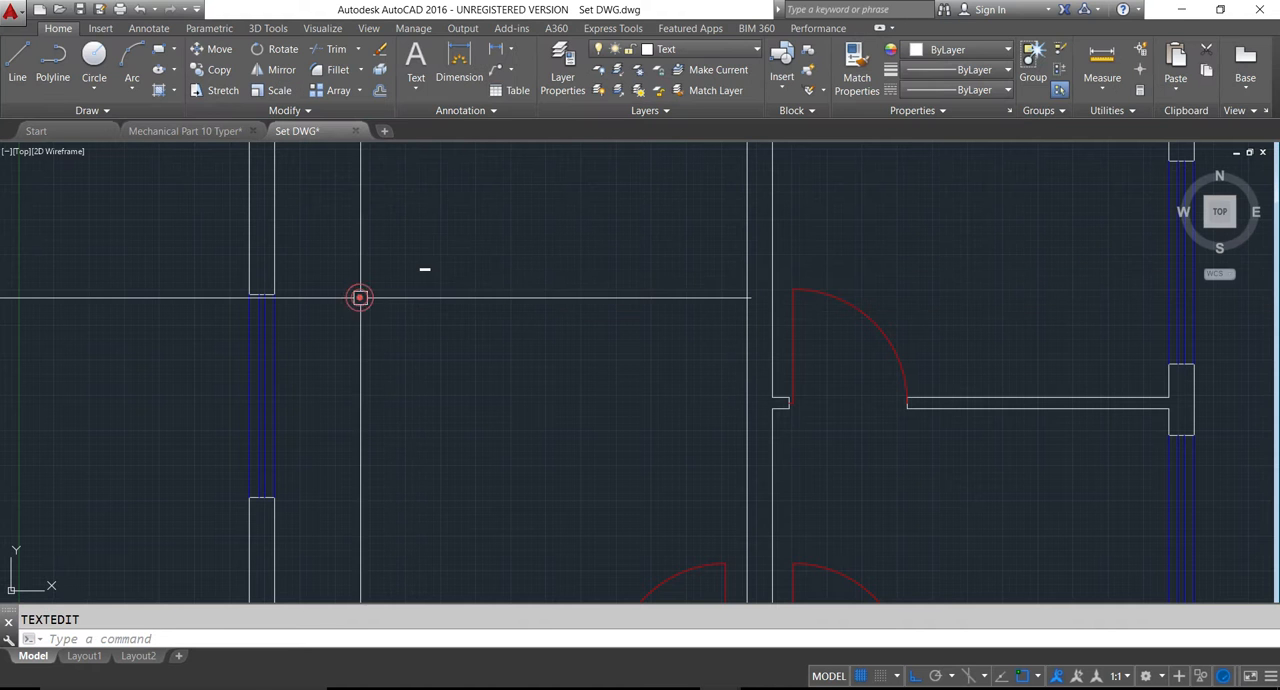
left_click(422, 268)
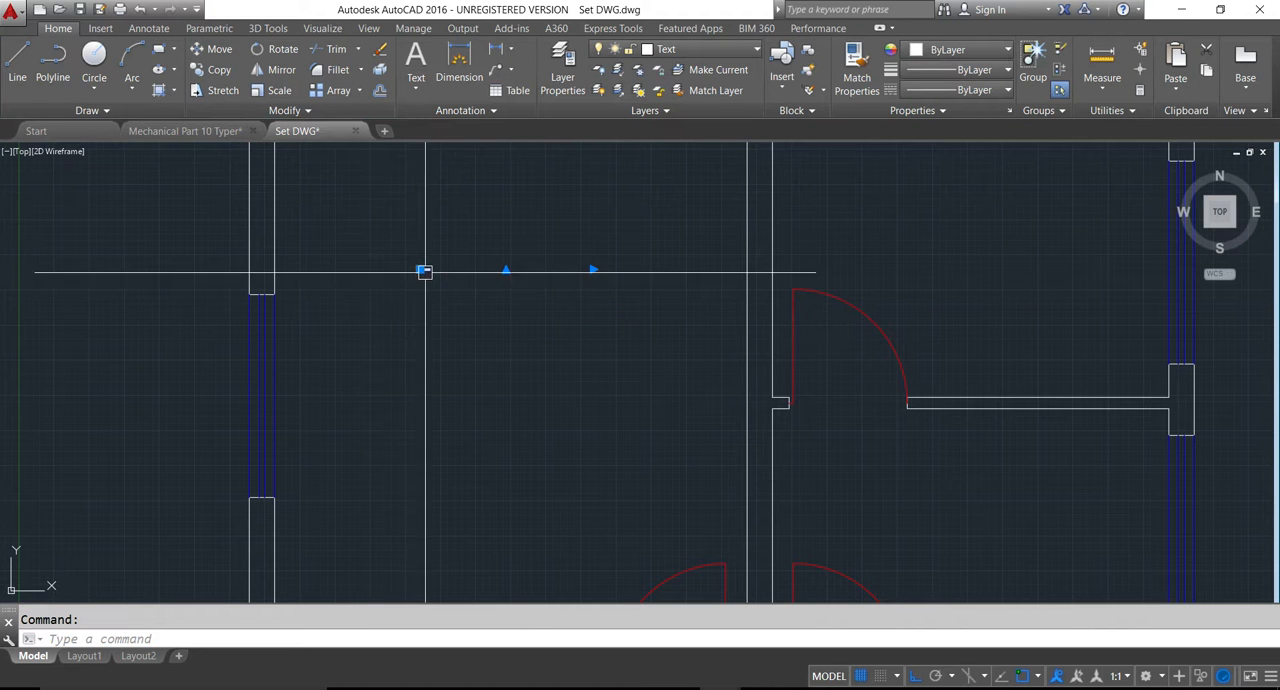
key("Escape")
- Set the text height of the Standard dimension style to 1' and save the drawing
type("D")
key("Return")
left_click(812, 316)
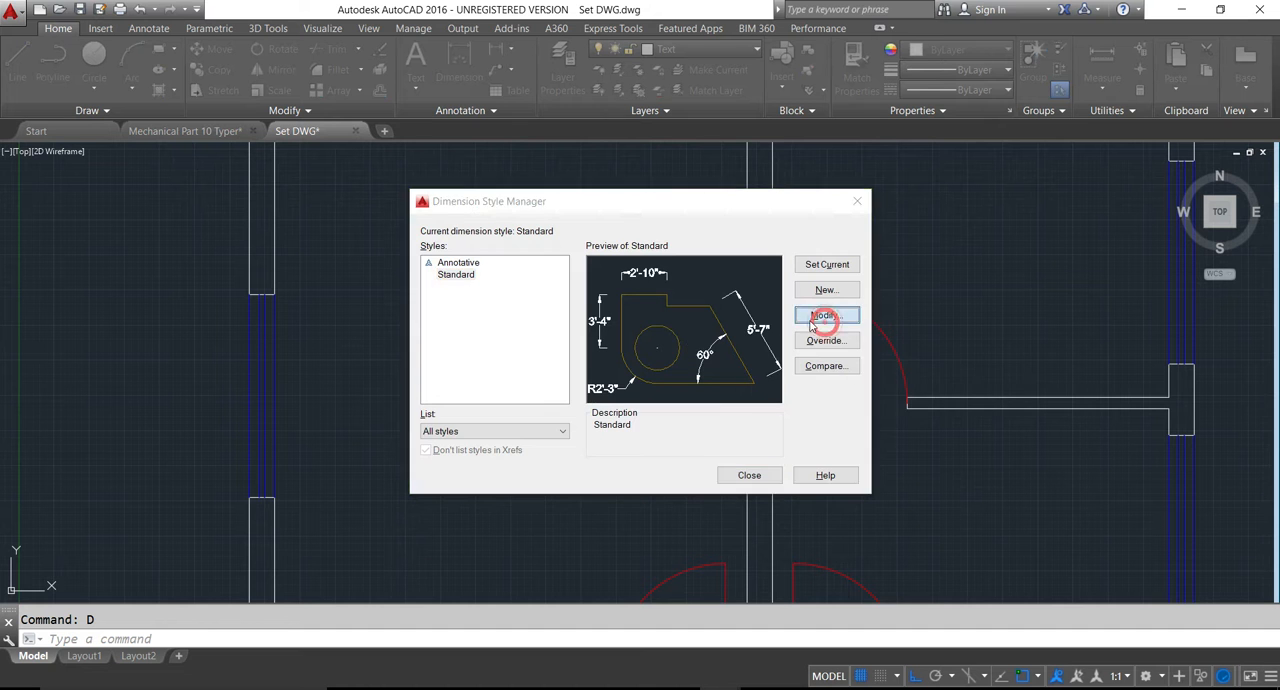
left_click(530, 169)
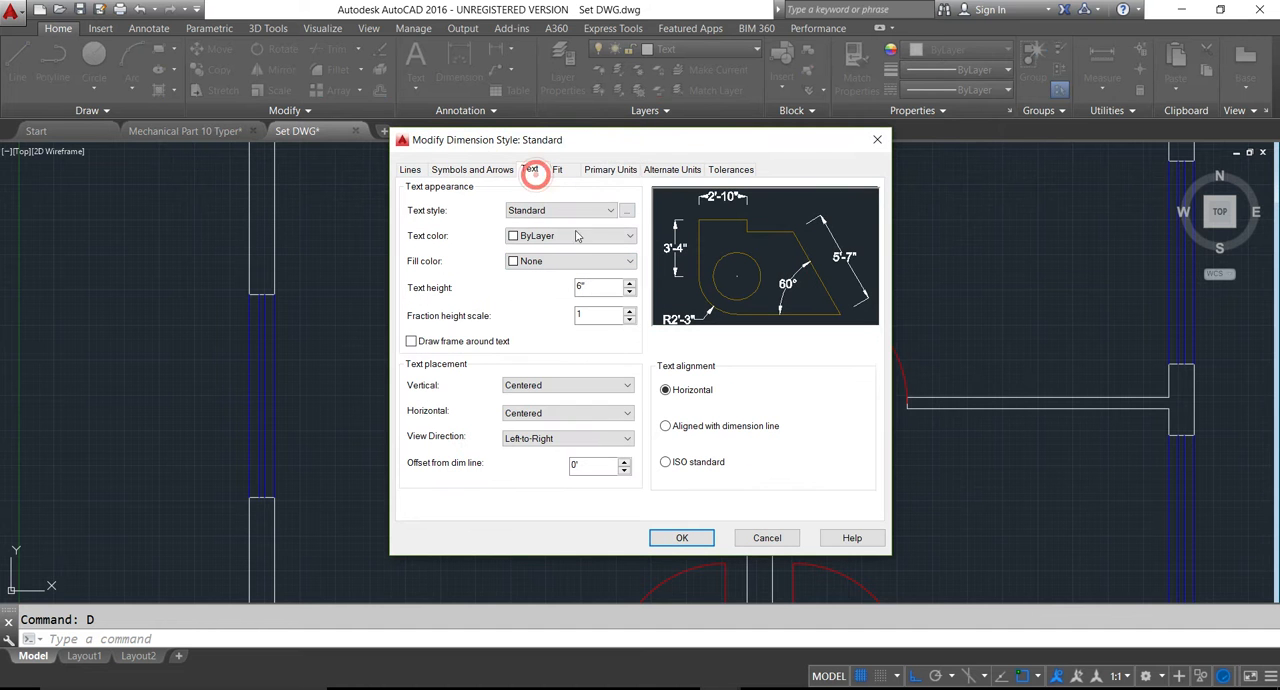
double_click(595, 288)
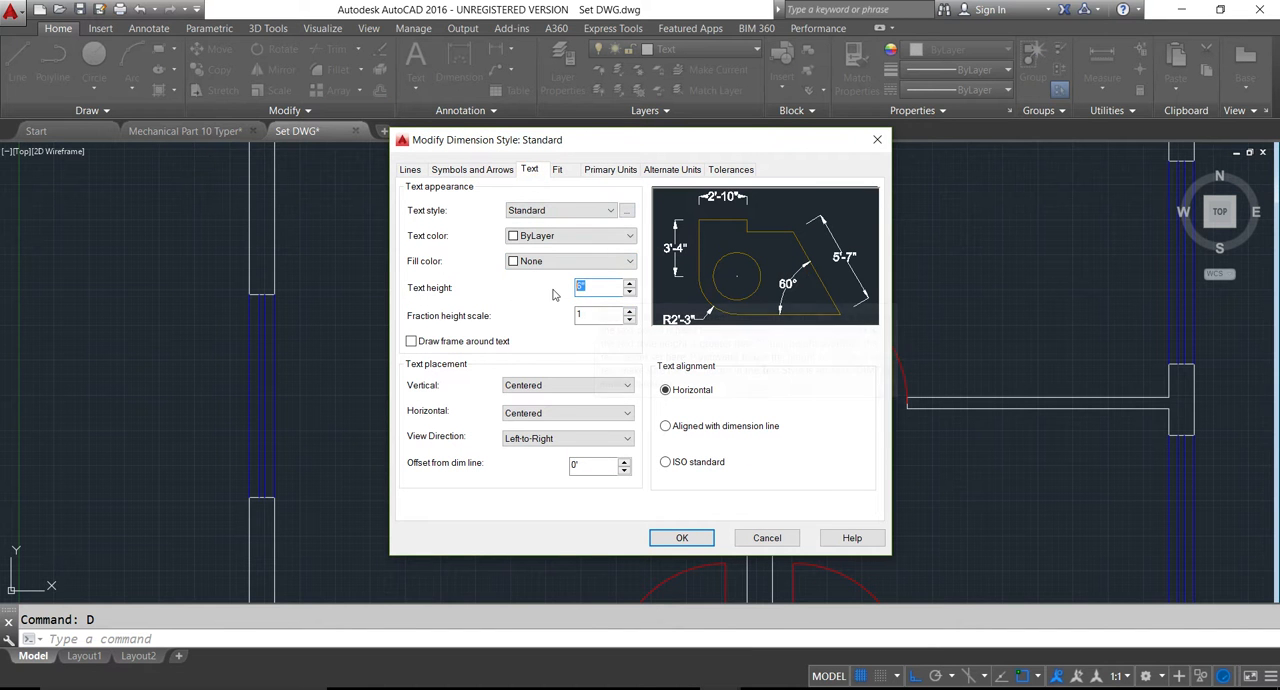
type("1")
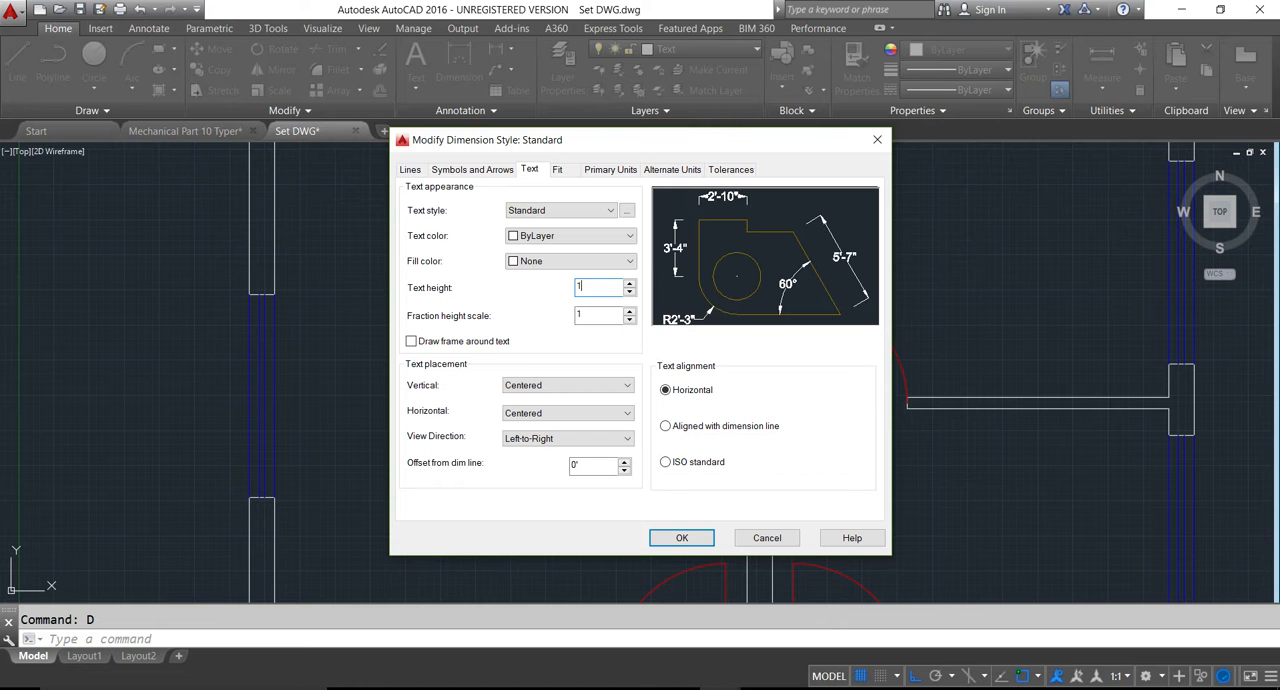
type("'")
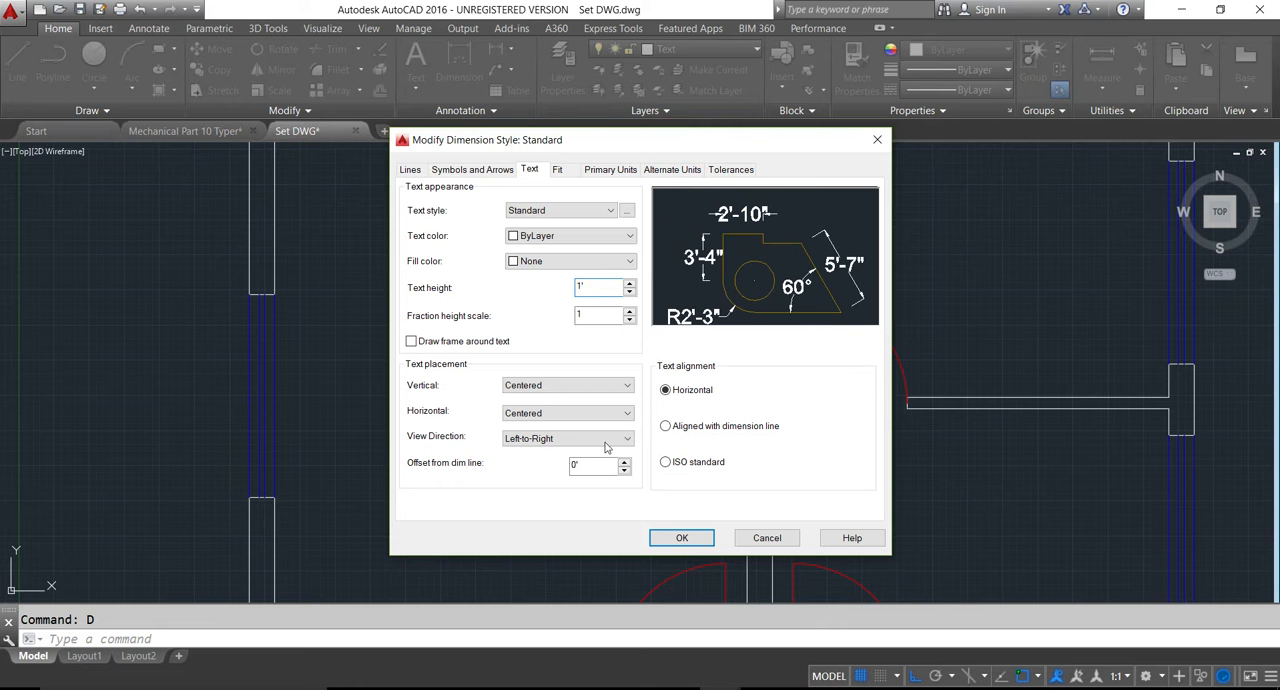
left_click(681, 538)
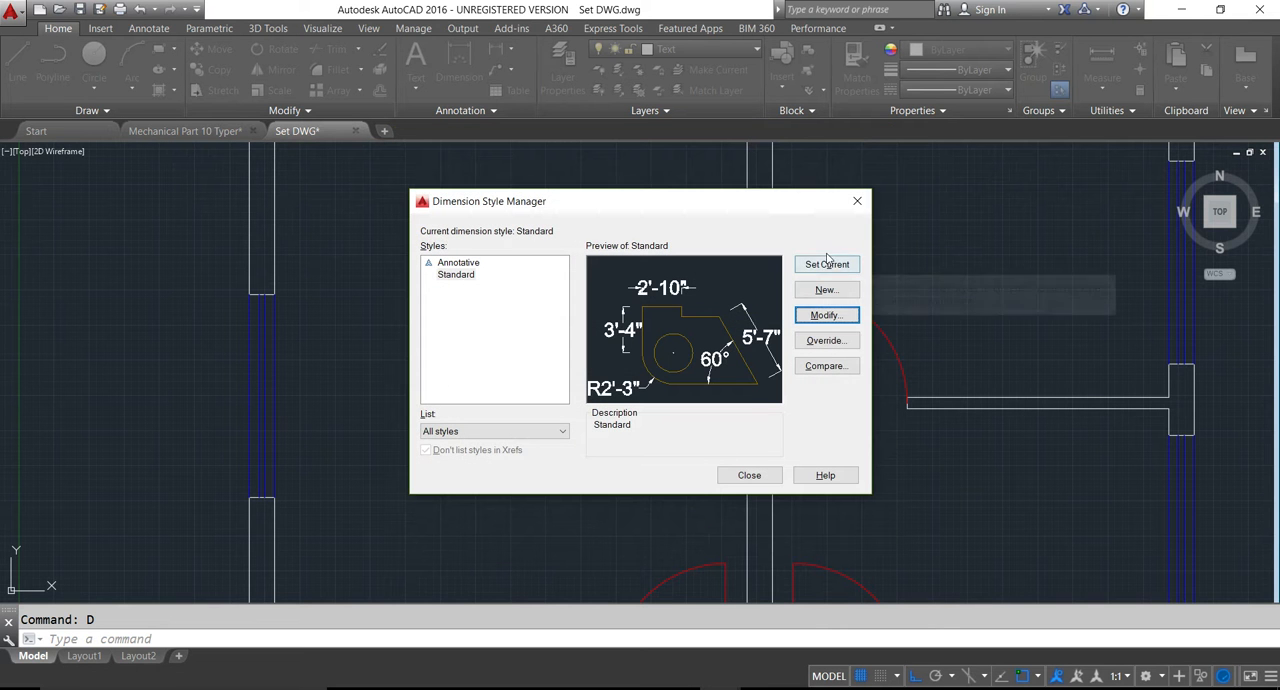
left_click(749, 475)
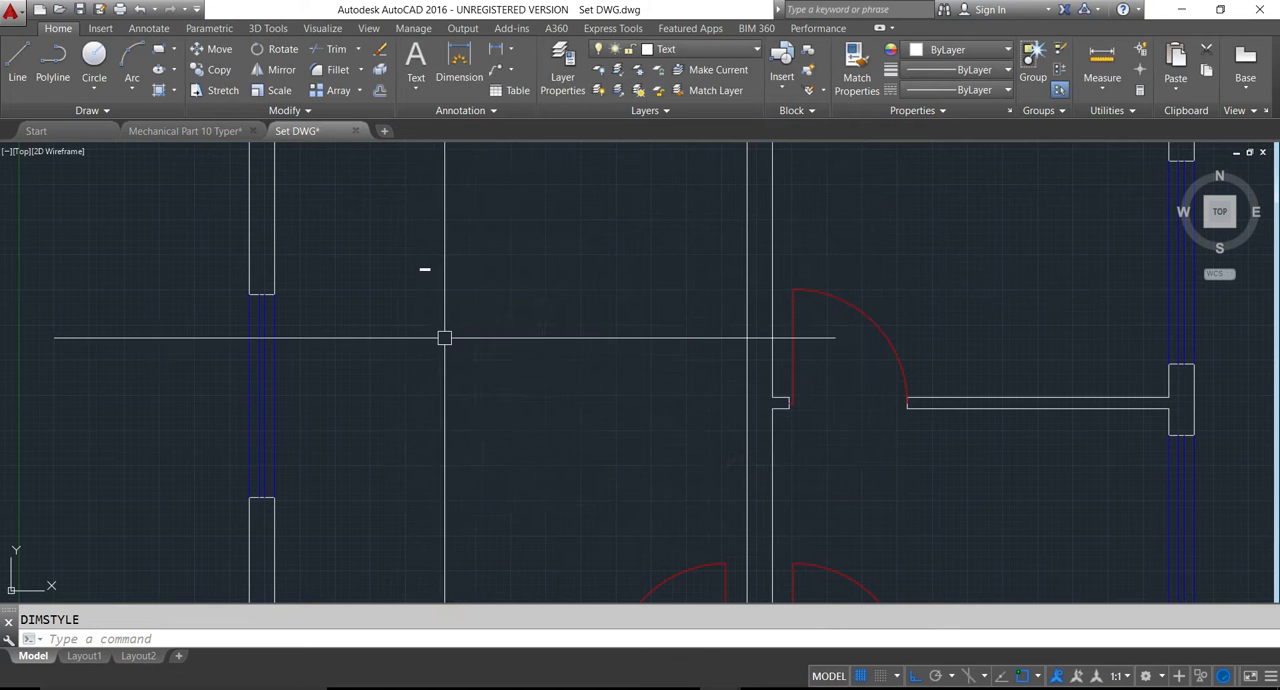
scroll(444, 338, "down", 5)
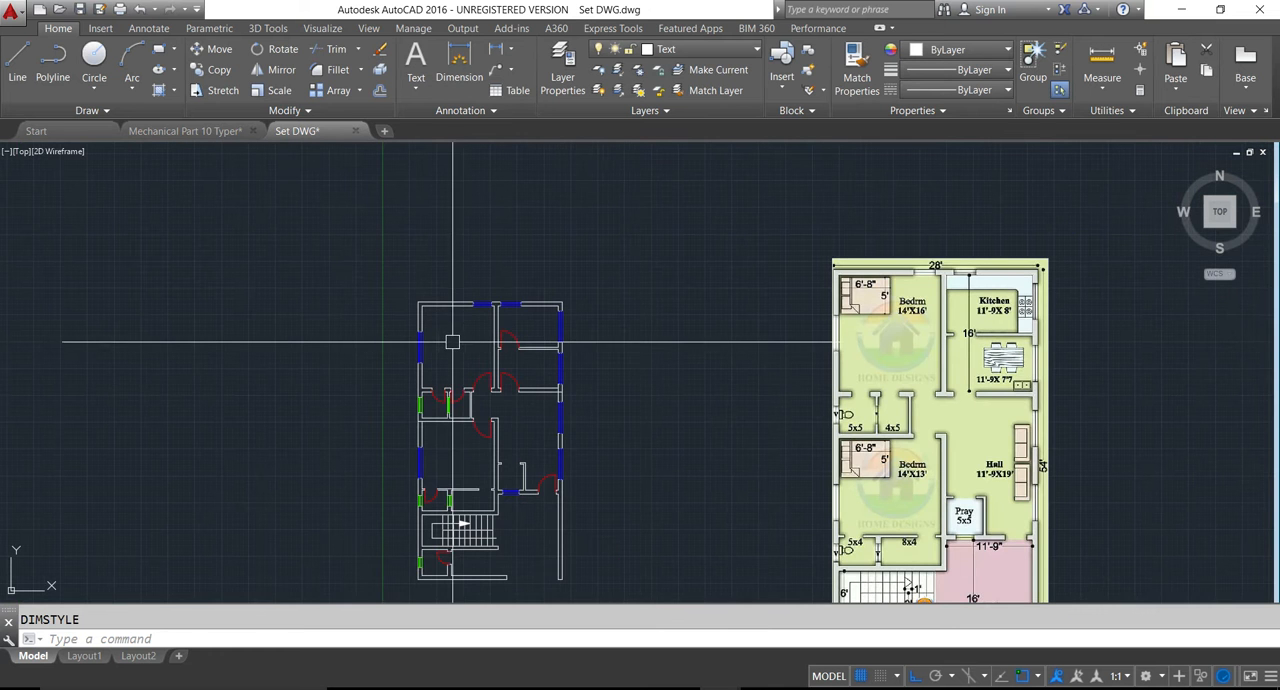
key("ctrl+s")
- Edit the "Bed Room" label, setting its text height to 1' and widening its frame so the words fit on one line
scroll(445, 300, "up", 10)
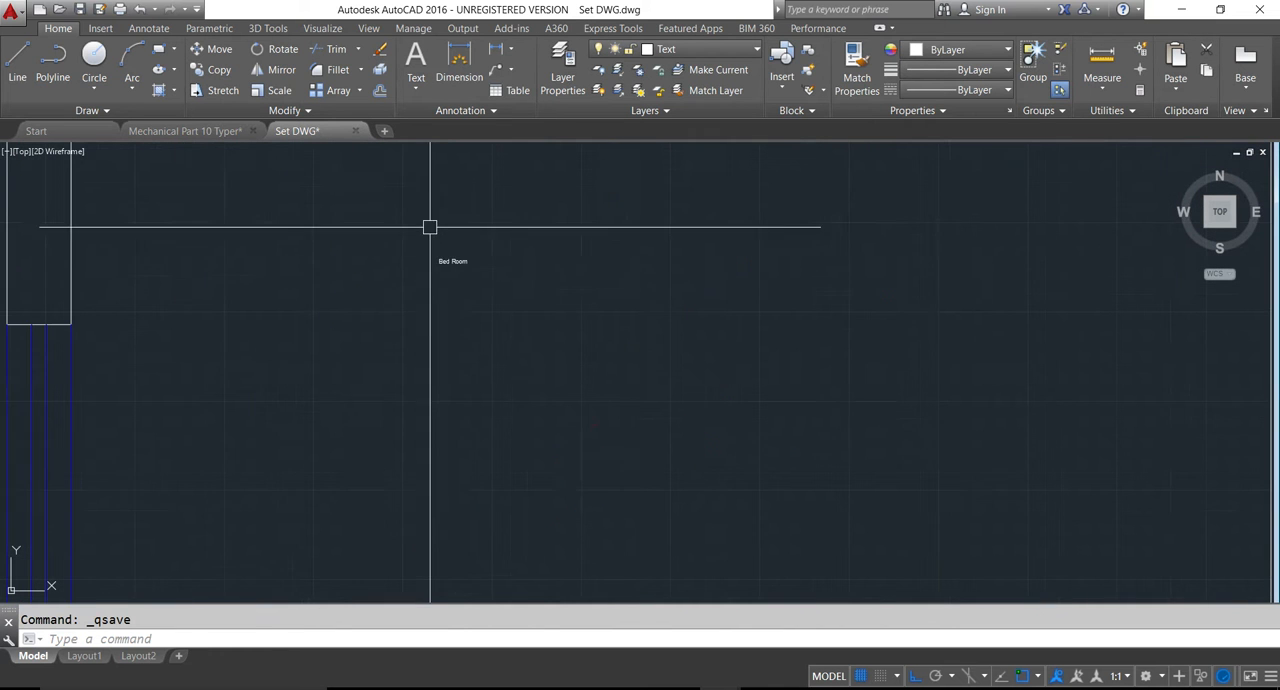
type("ed")
key("Return")
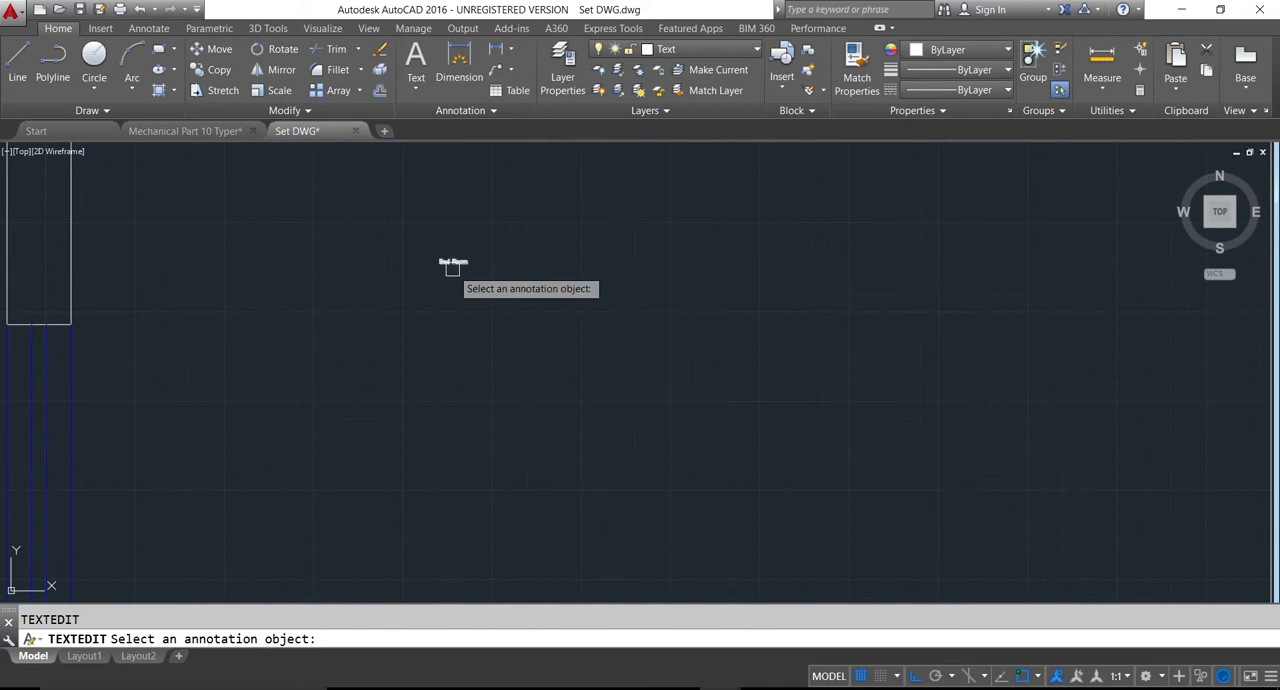
left_click(452, 264)
key("ctrl+a")
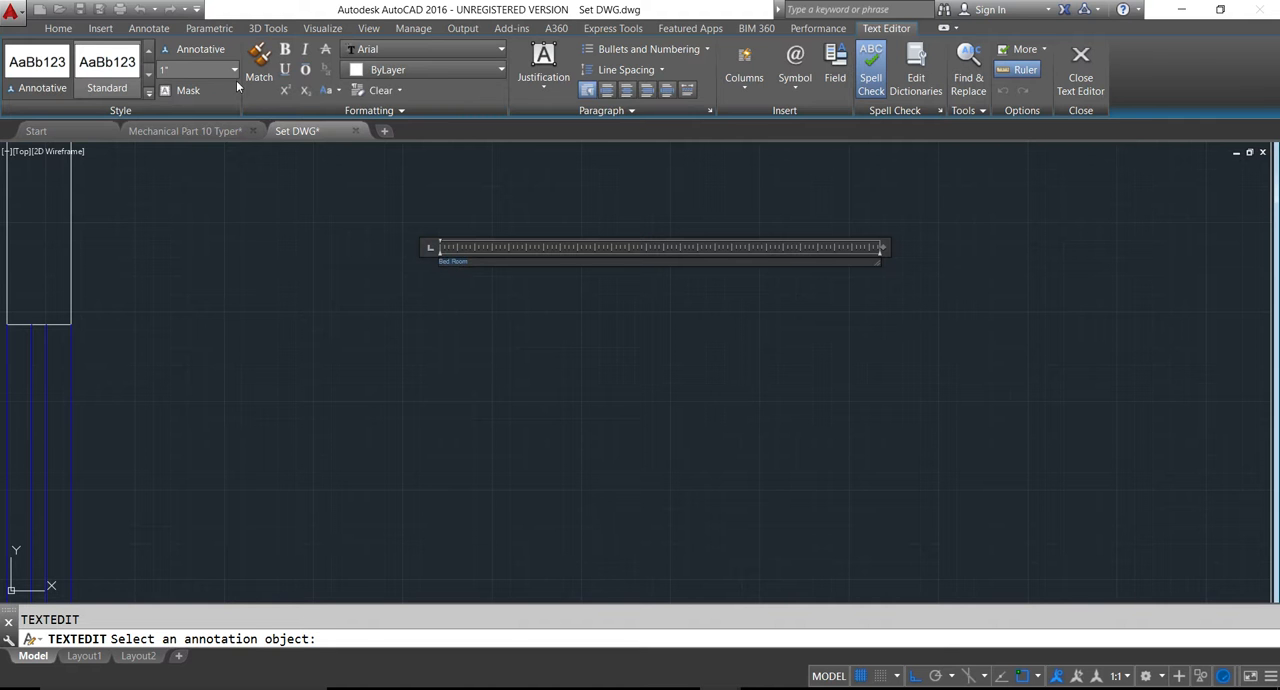
left_click(199, 73)
type("1'")
key("Return")
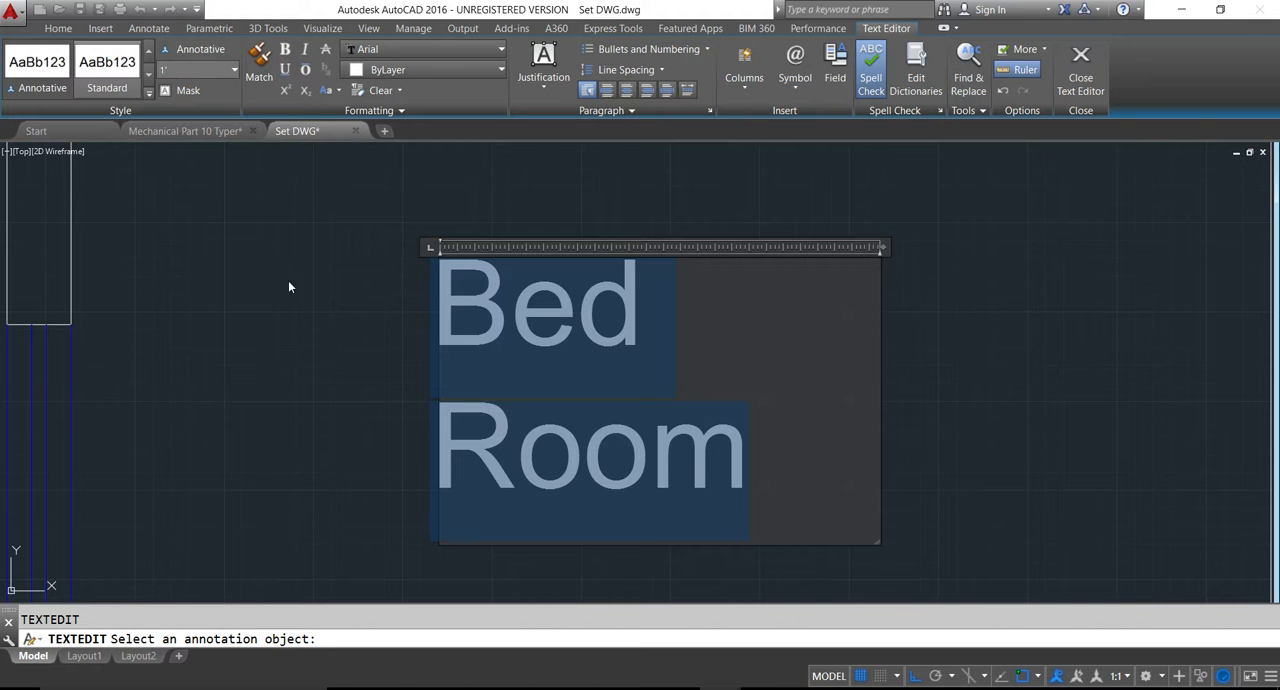
left_click_drag(882, 248, 1078, 248)
left_click(832, 298)
- Convert the whole "Bed Room" label to uppercase and finish editing it
key("ctrl+a")
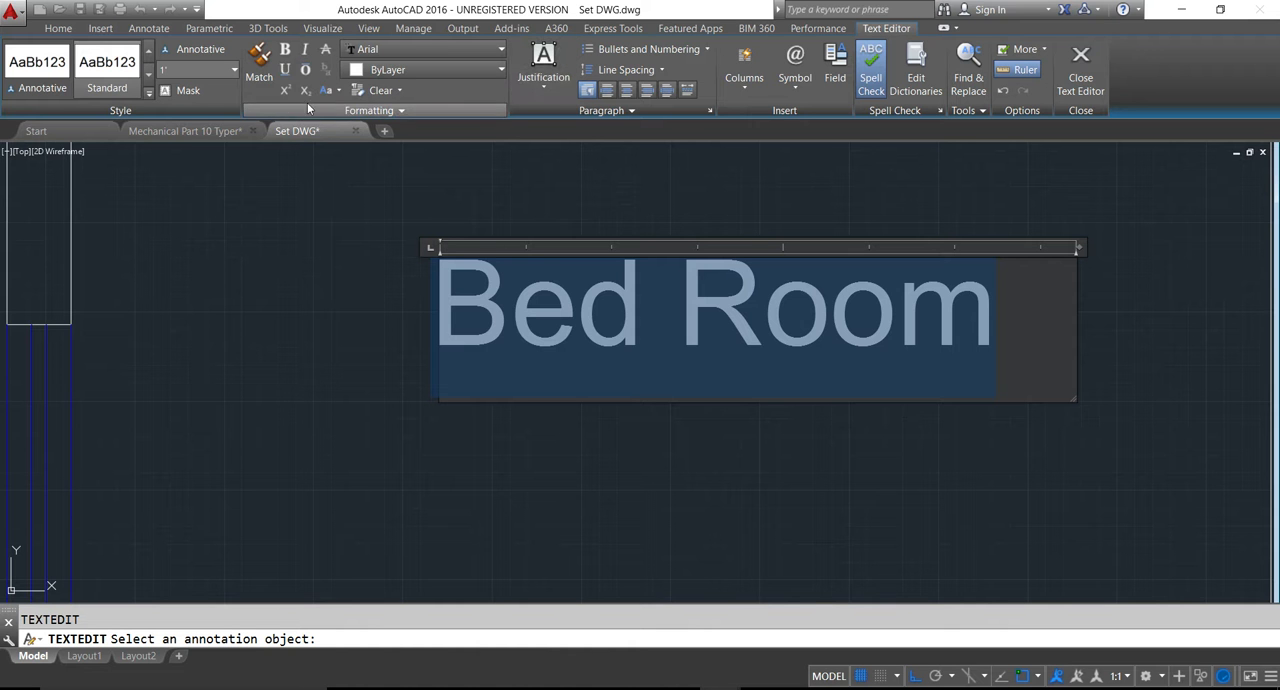
left_click(335, 91)
left_click(343, 120)
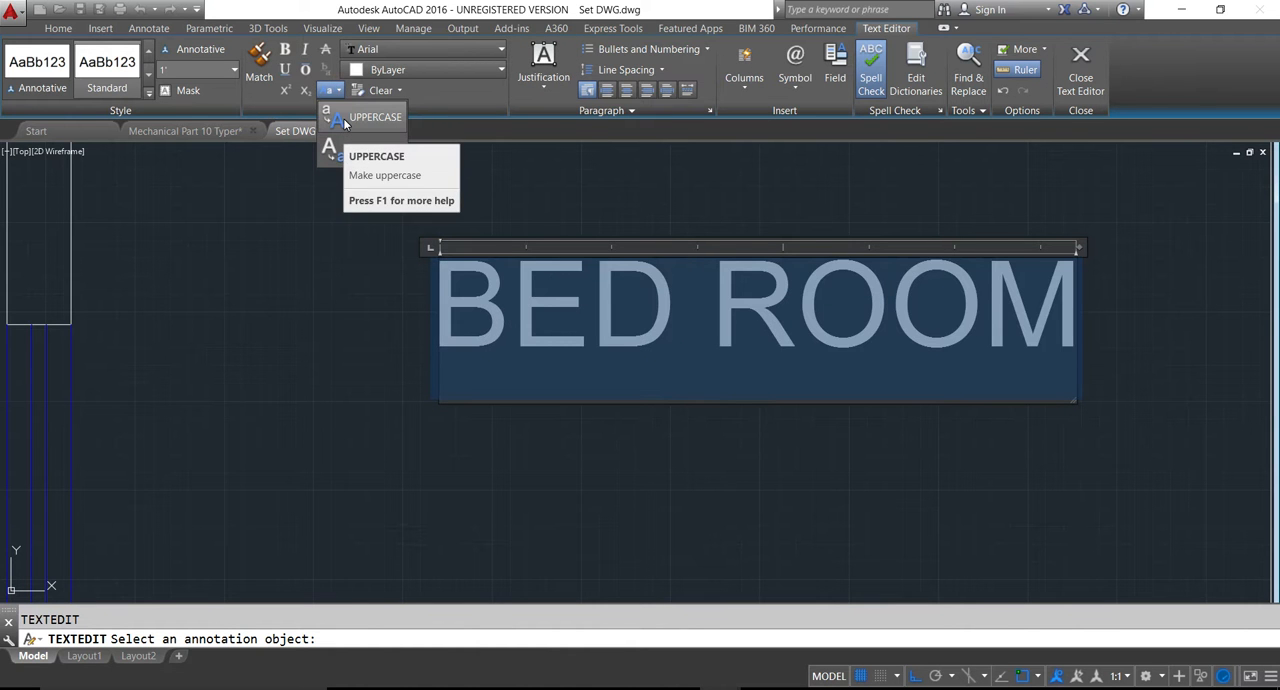
left_click(343, 118)
left_click(314, 326)
scroll(304, 320, "down", 5)
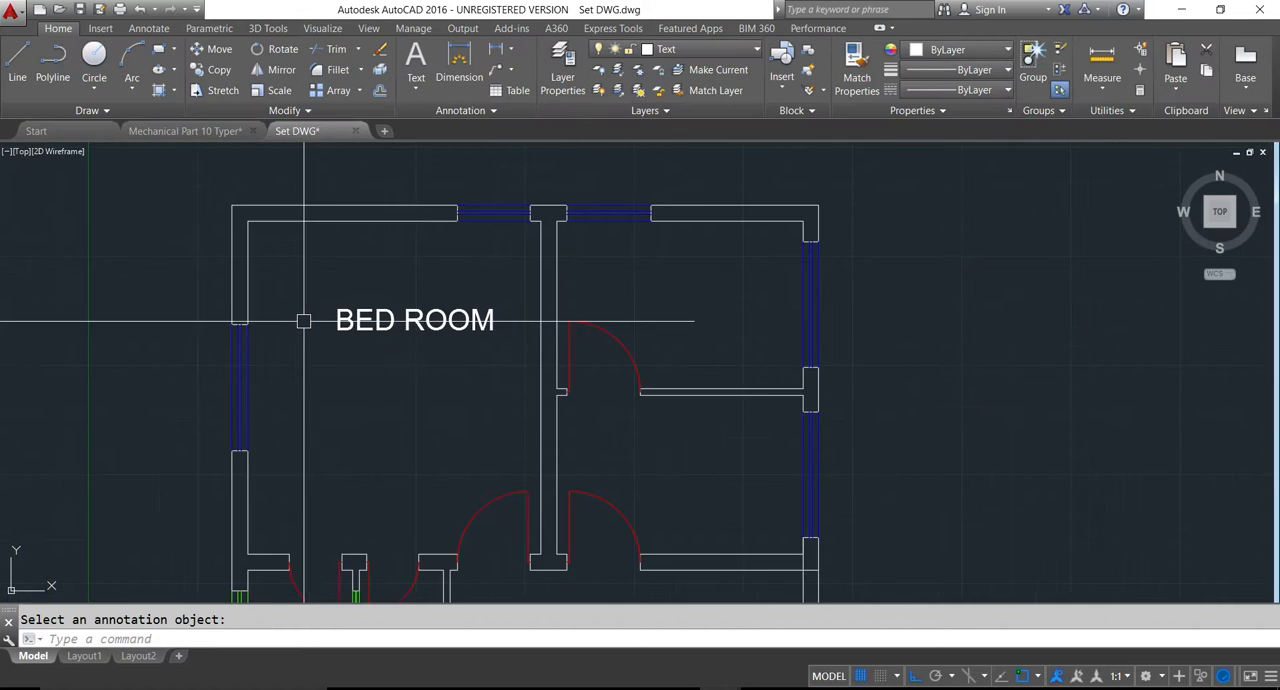
- Move the "BED ROOM" label to the middle of the upper-left bedroom, with object snap and ortho switched off
middle_click_drag(409, 374, 449, 335)
key("Escape")
left_click(452, 283)
type("m")
key("Return")
left_click(452, 342)
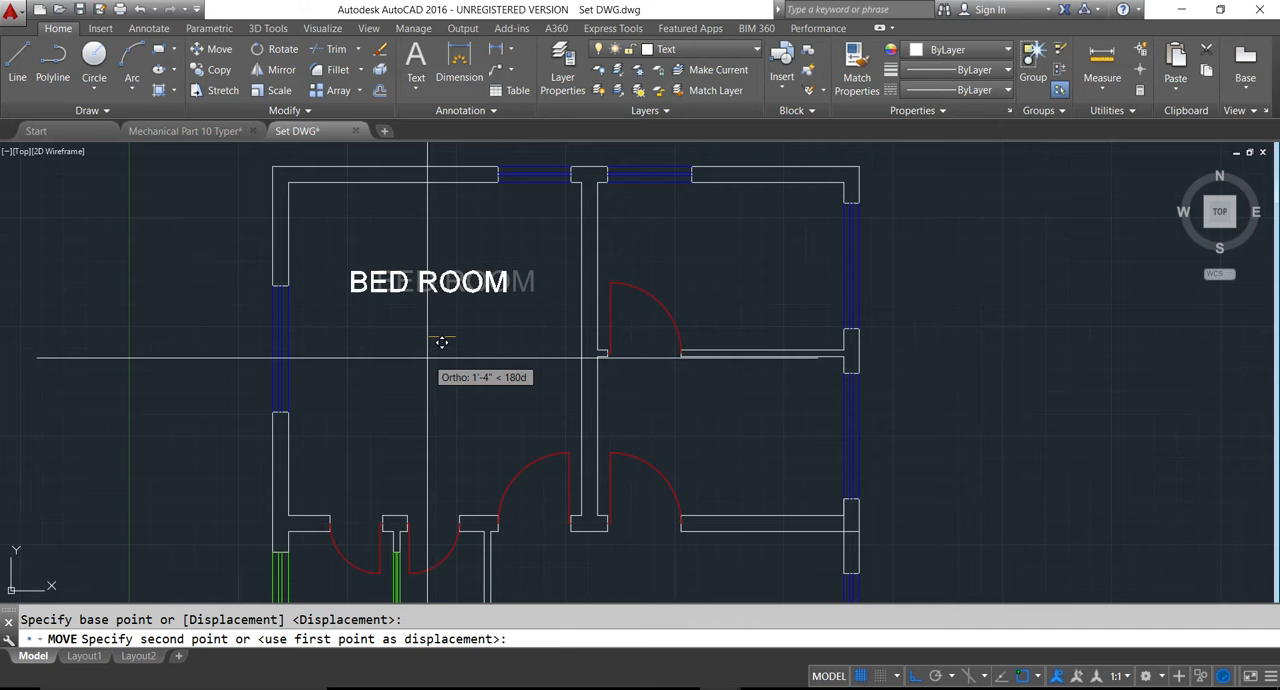
key("F3")
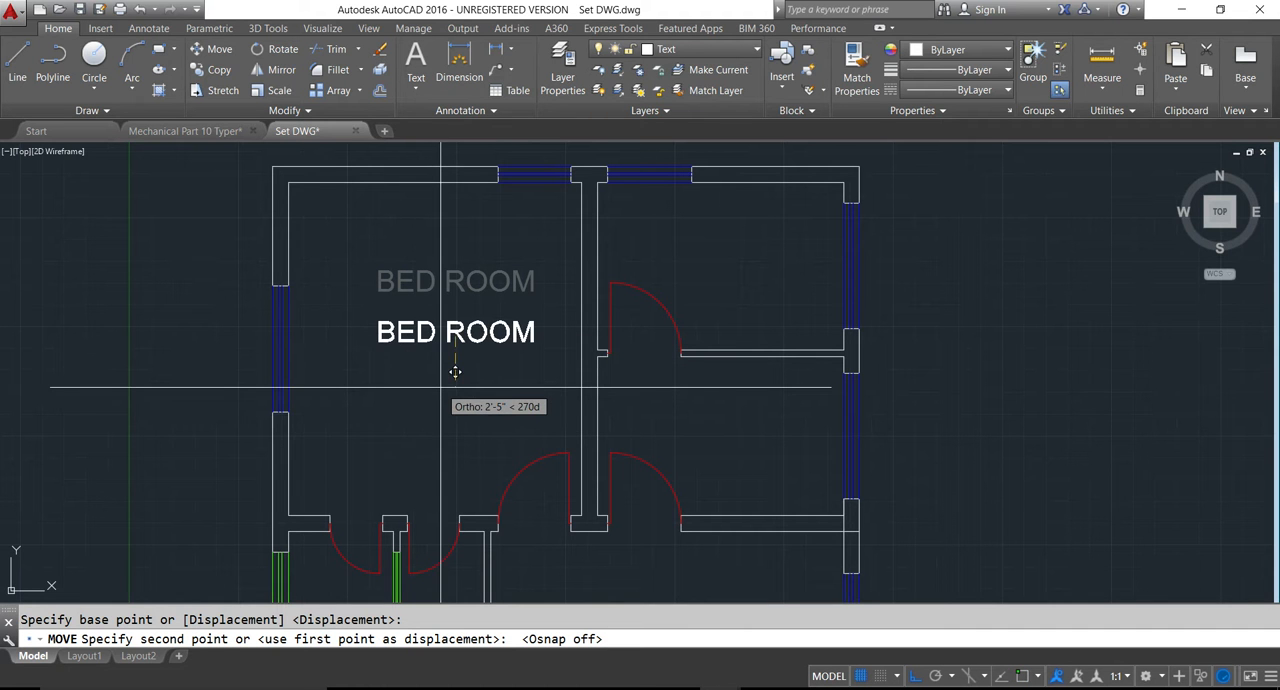
key("F8")
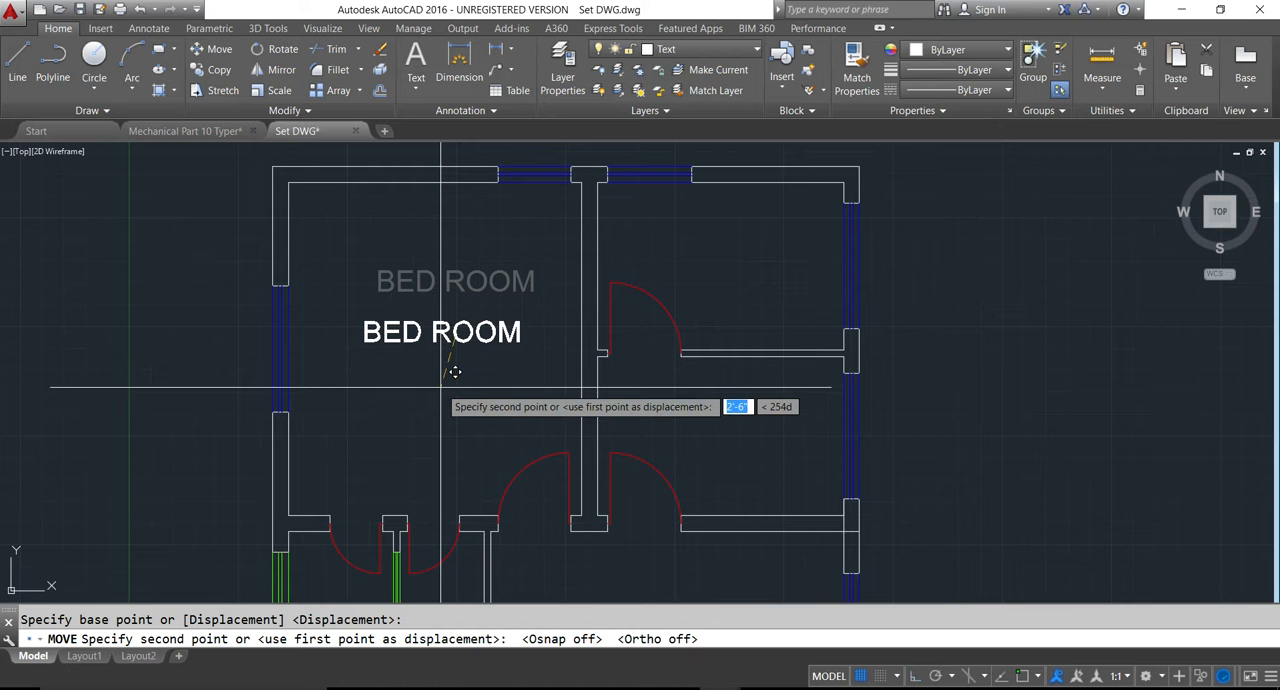
left_click(443, 366)
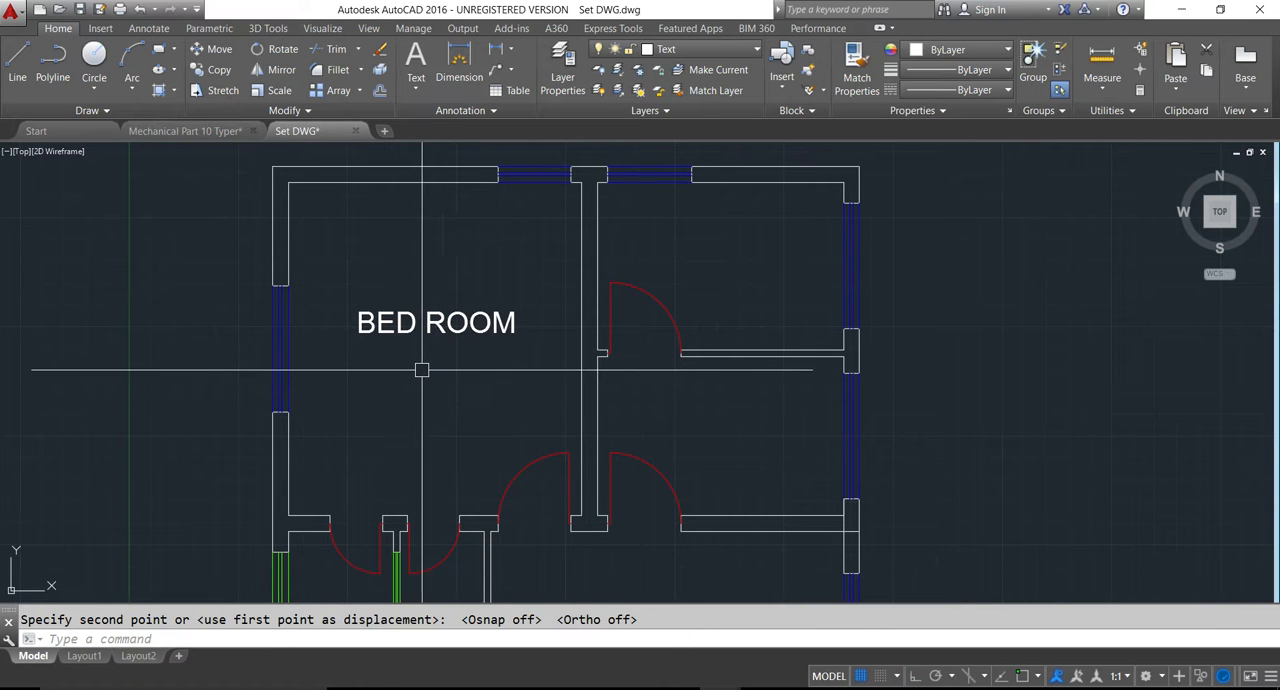
- Add an empty second line to the "BED ROOM" label and centre-align all of its text
scroll(413, 364, "down", 5)
scroll(868, 348, "up", 3)
scroll(905, 338, "down", 3)
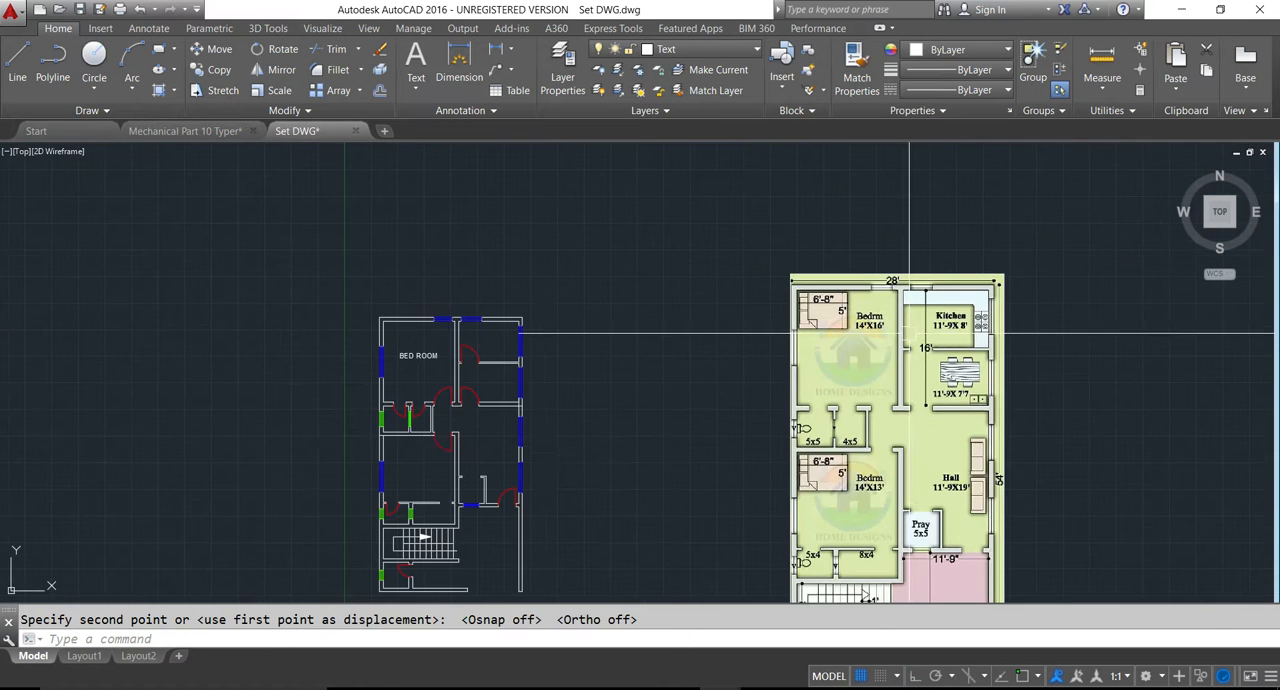
scroll(465, 437, "up", 4)
double_click(357, 251)
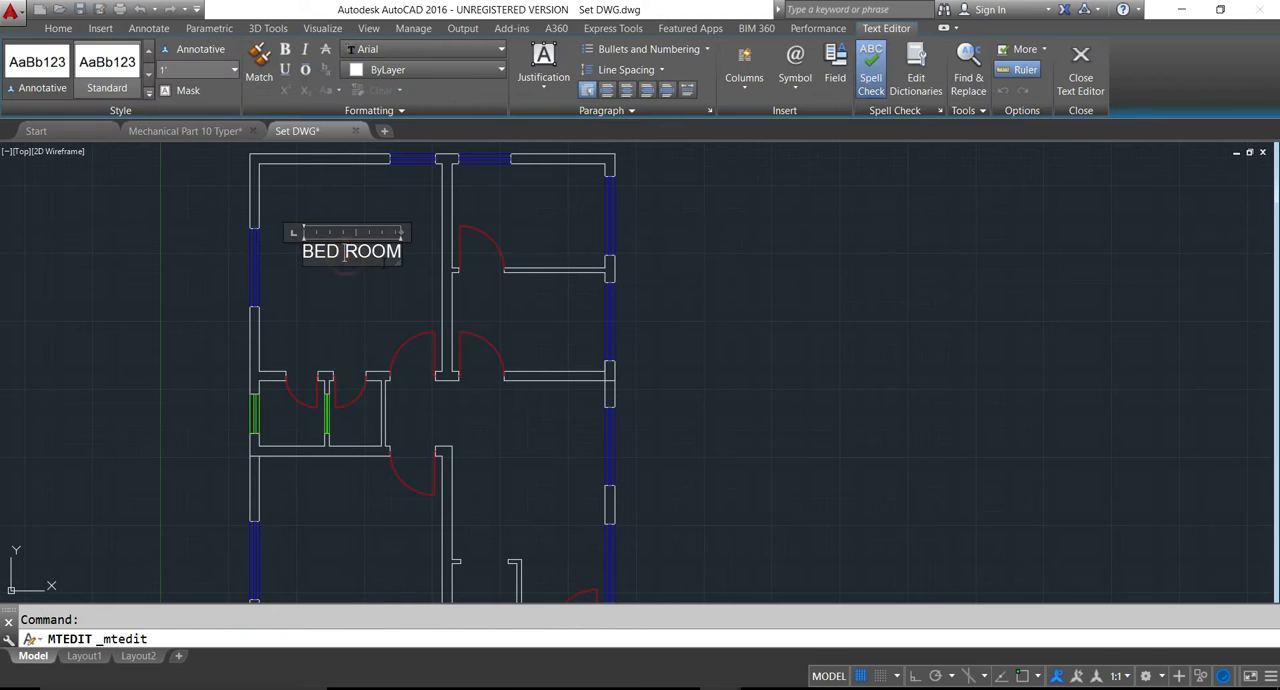
key("Return")
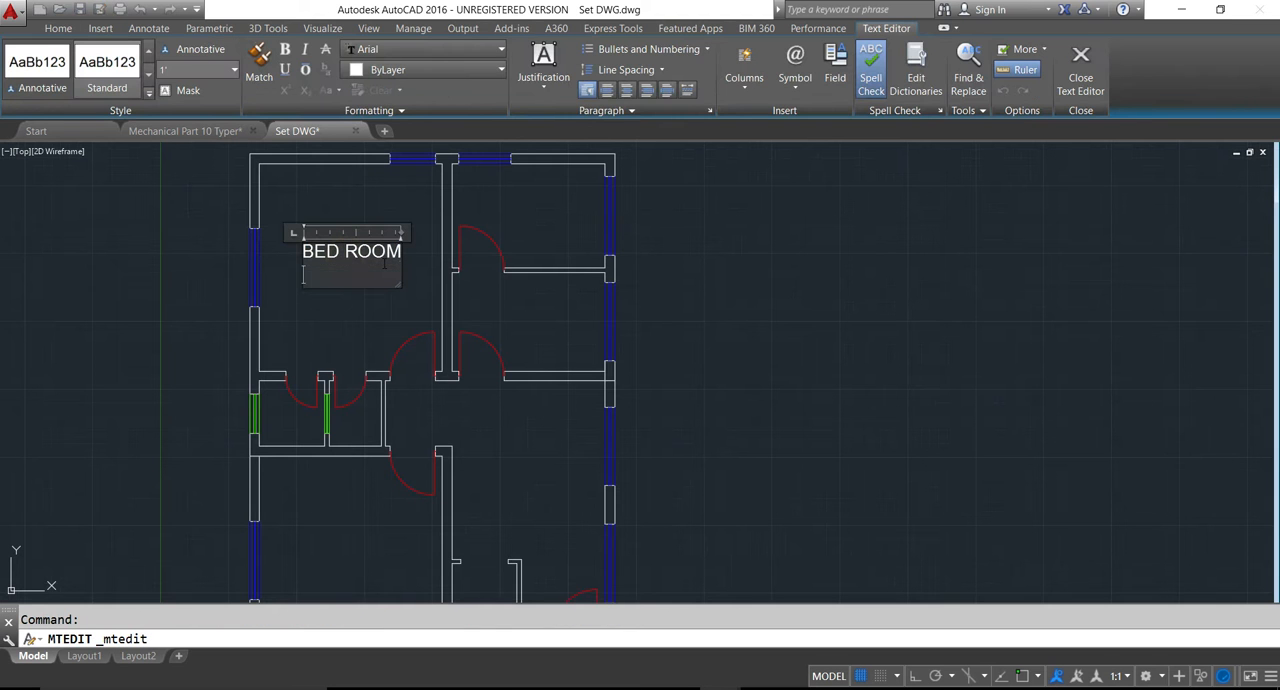
key("ctrl+a")
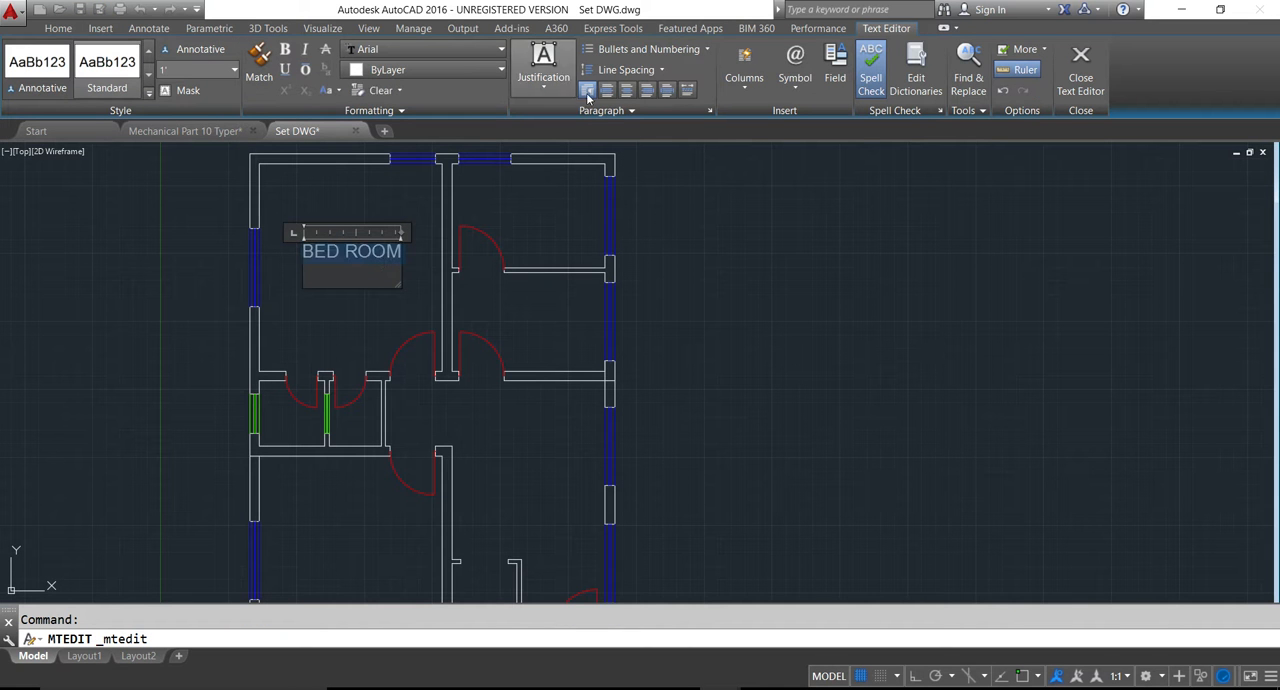
left_click(626, 90)
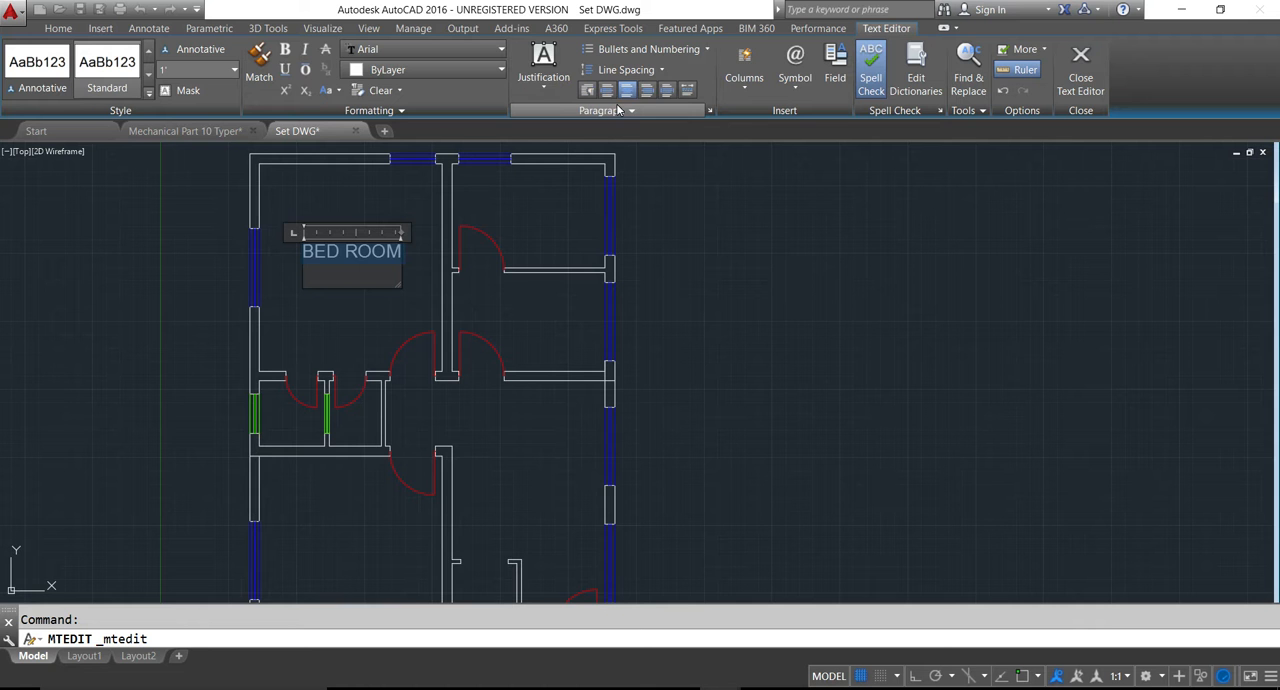
- Enter the room size 14' x16' on the second line of the "BED ROOM" label and finish editing
left_click(371, 267)
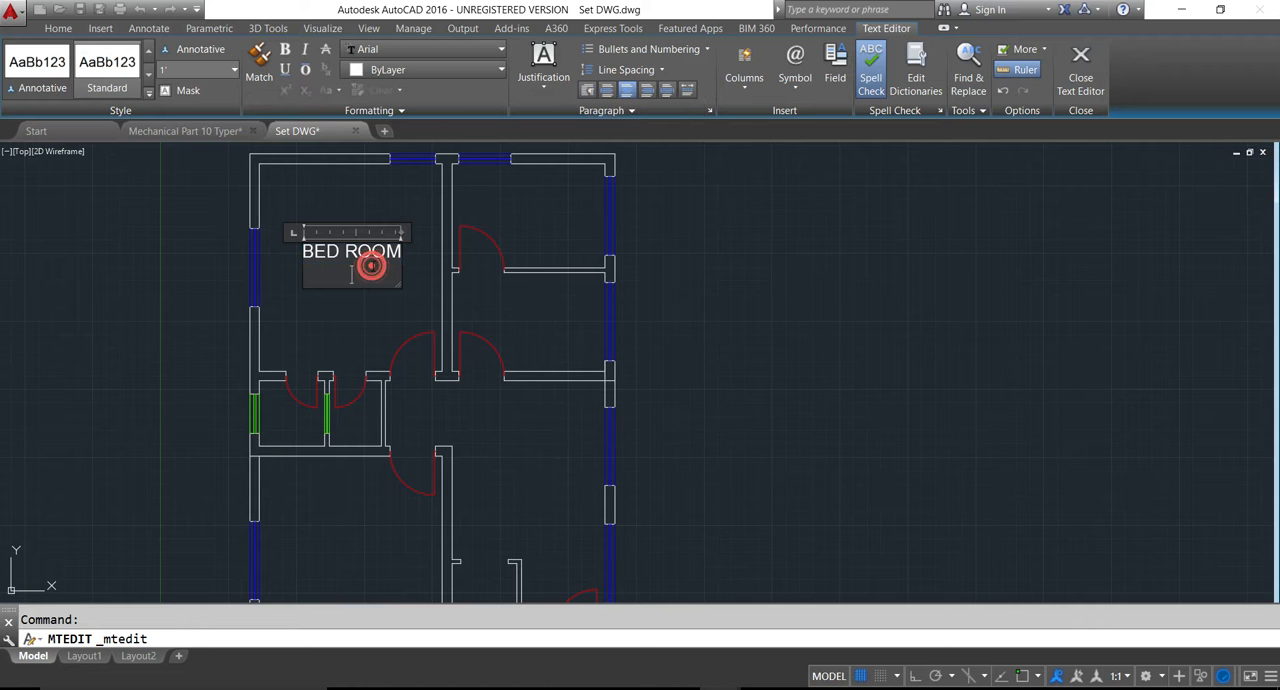
key("Return")
type("14")
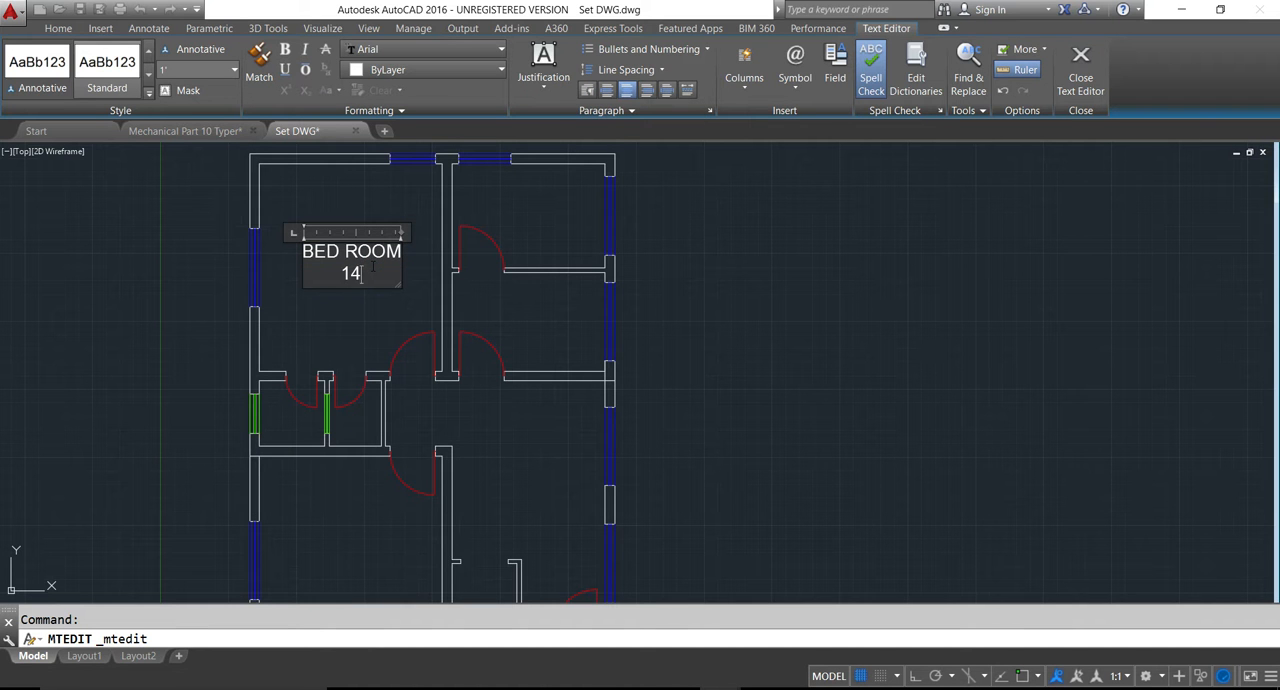
type("' x16")
left_click(360, 315)
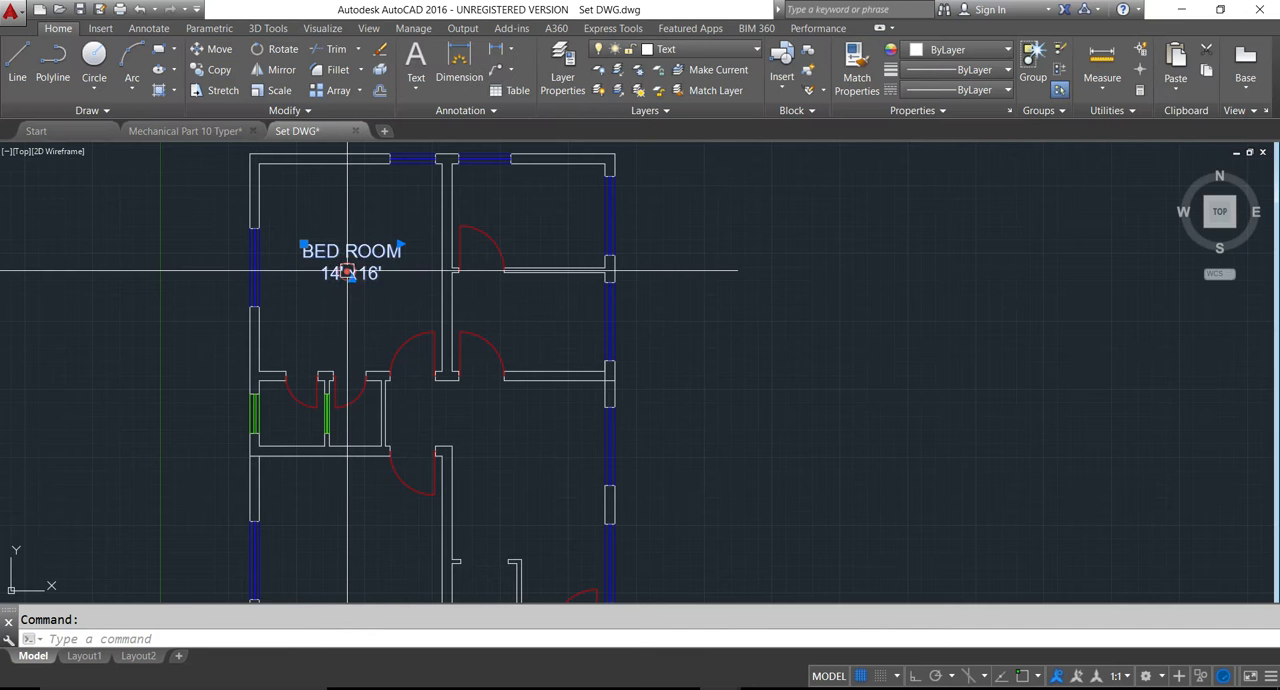
- Copy the bedroom label into the kitchen, the dining room, the hall, the lower bedroom and the parking area beside the stairs
left_click(348, 273)
type("co")
key("Return")
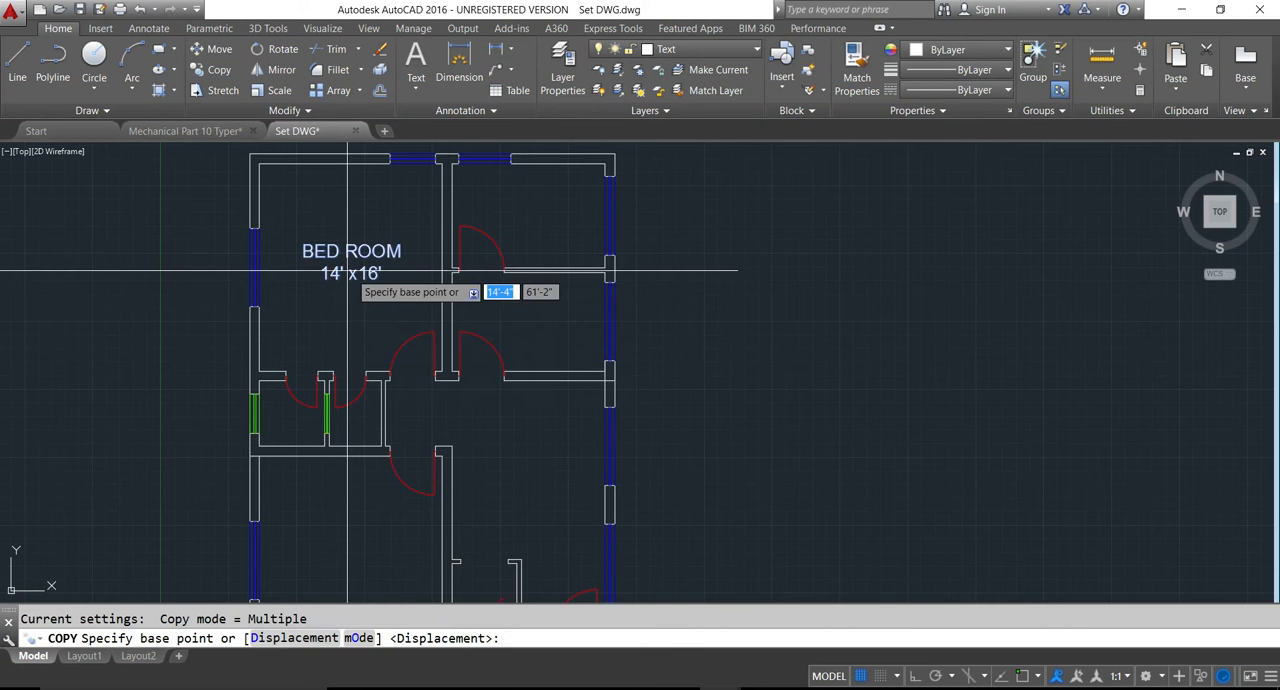
left_click(357, 264)
left_click(535, 216)
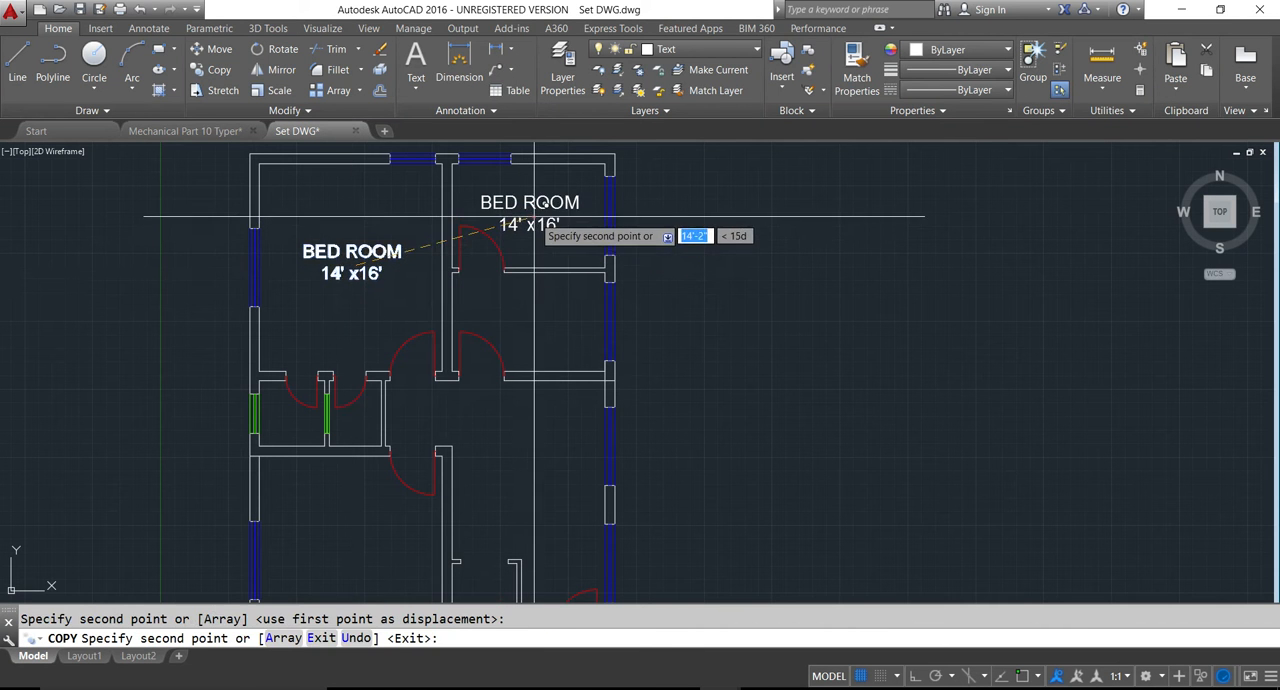
left_click(540, 325)
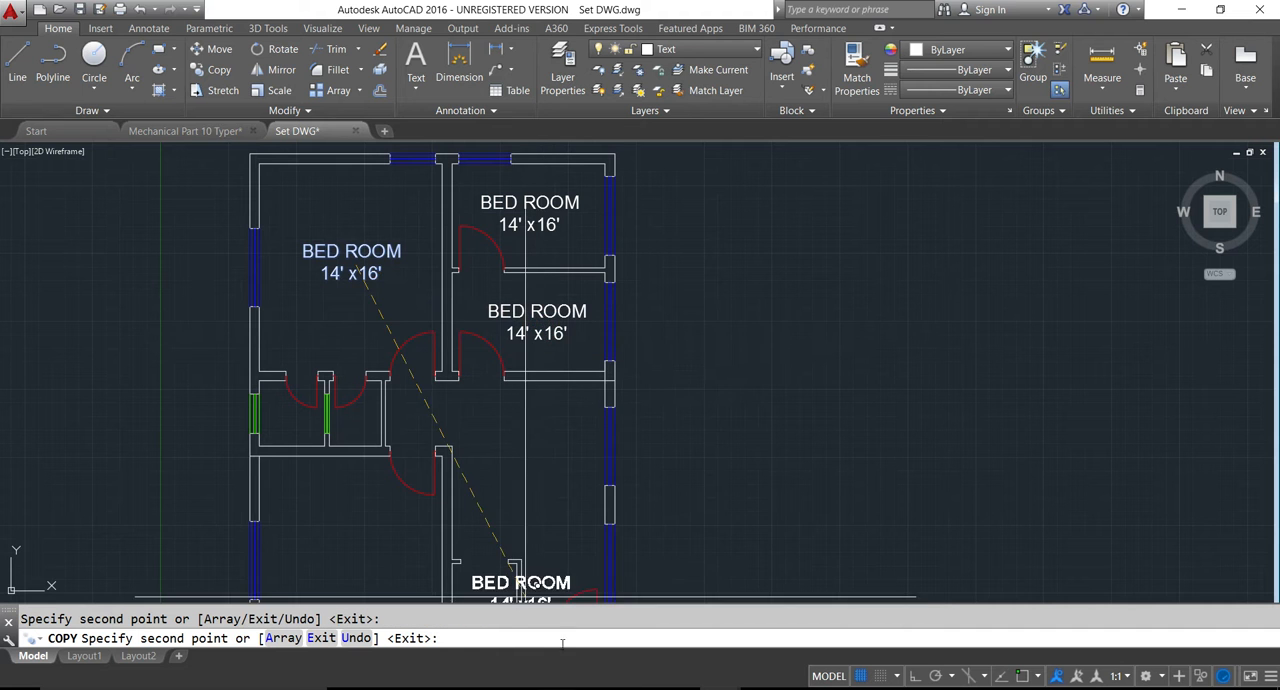
left_click(538, 509)
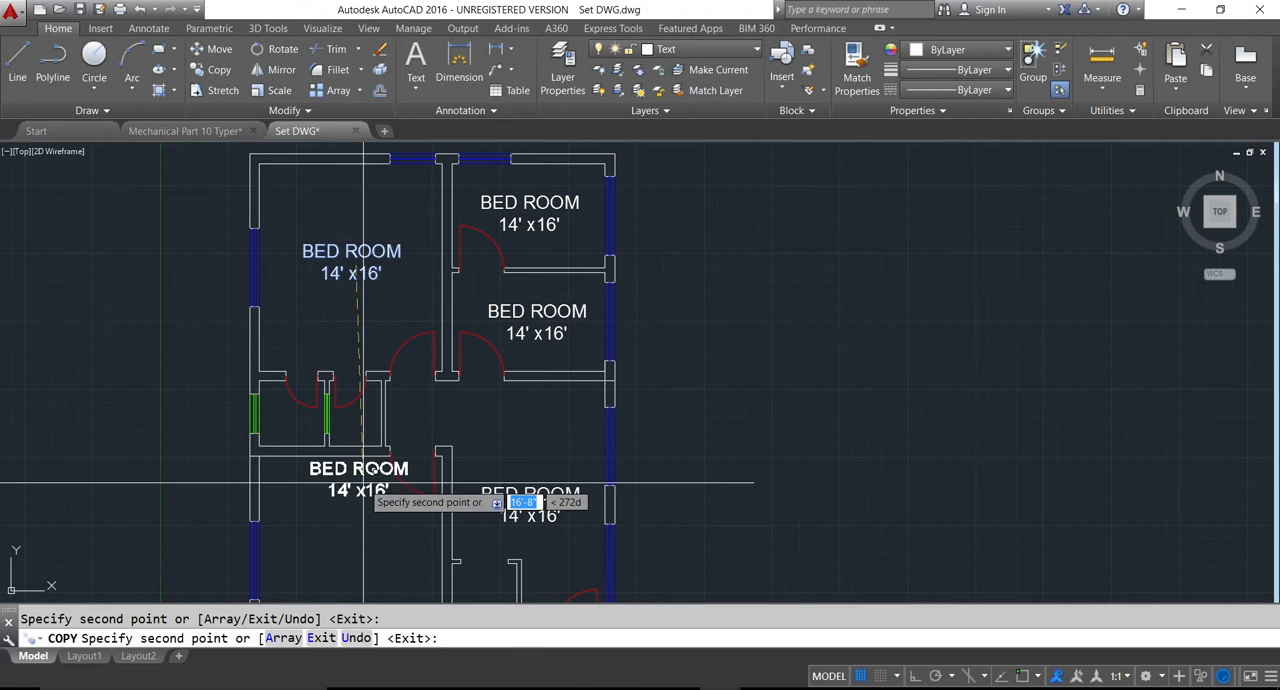
middle_click_drag(360, 470, 375, 270)
left_click(364, 352)
middle_click_drag(460, 490, 435, 347)
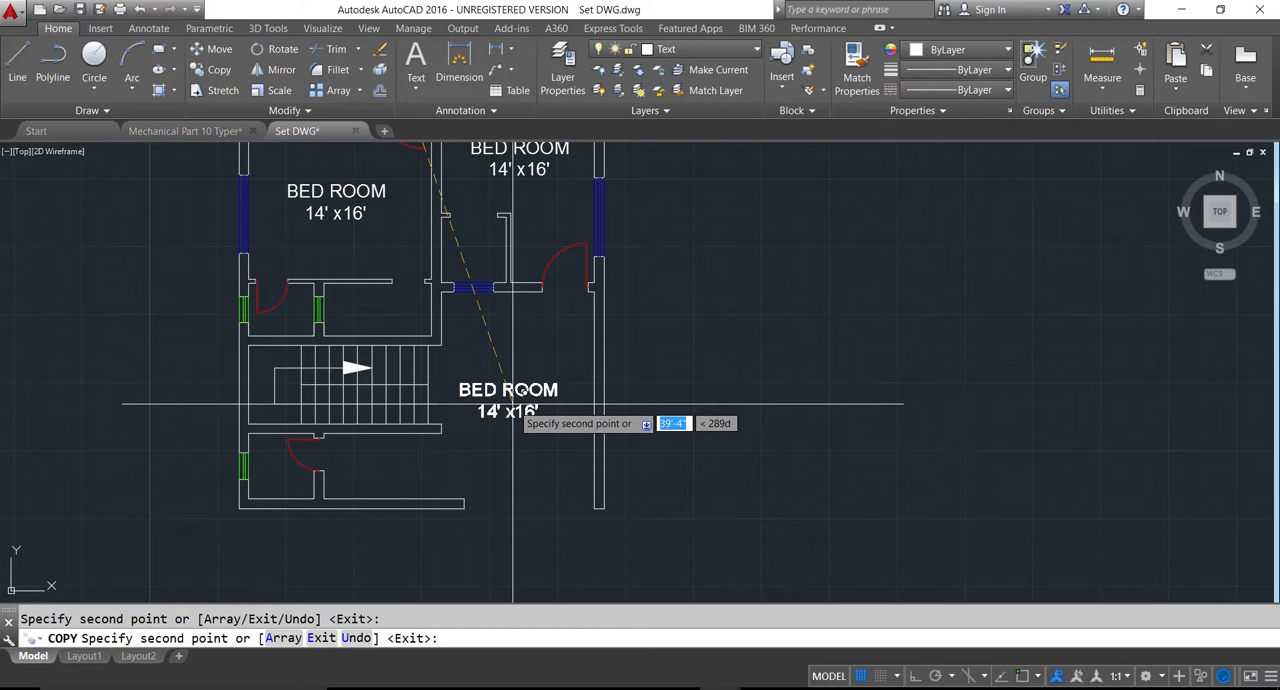
left_click(518, 402)
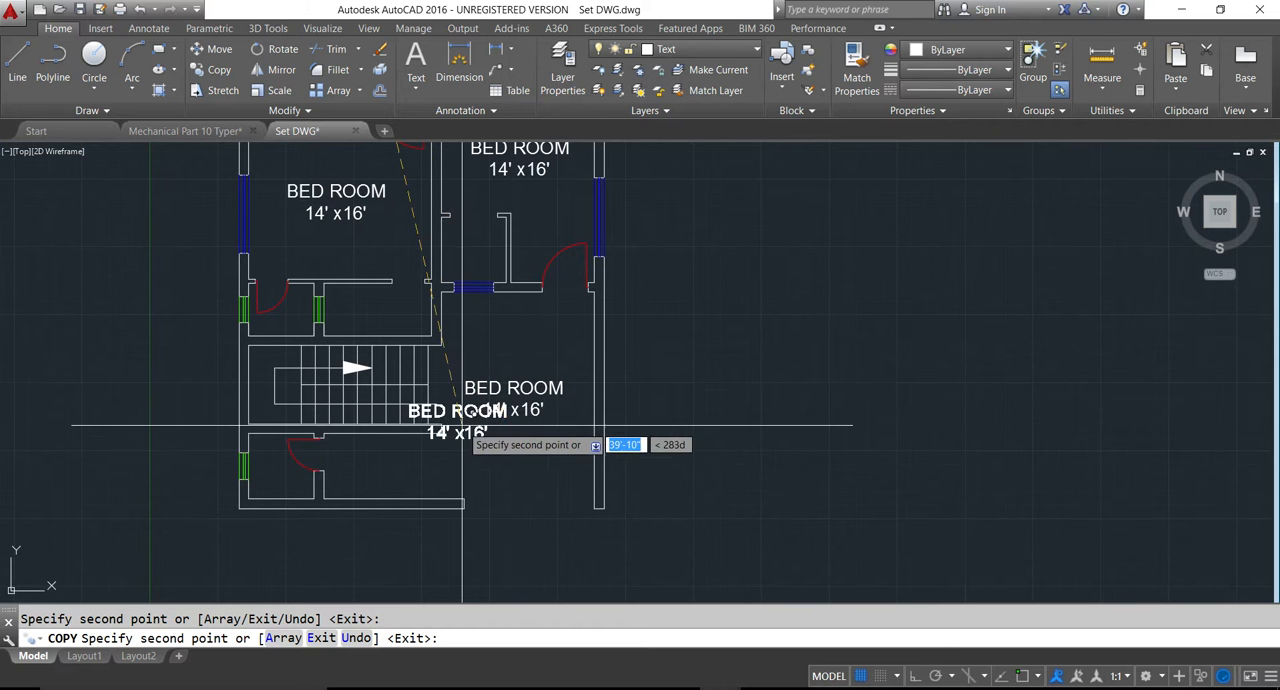
key("Escape")
- Change the size line of the lower bedroom's label to 14' x13' and finish editing
scroll(431, 512, "down", 5)
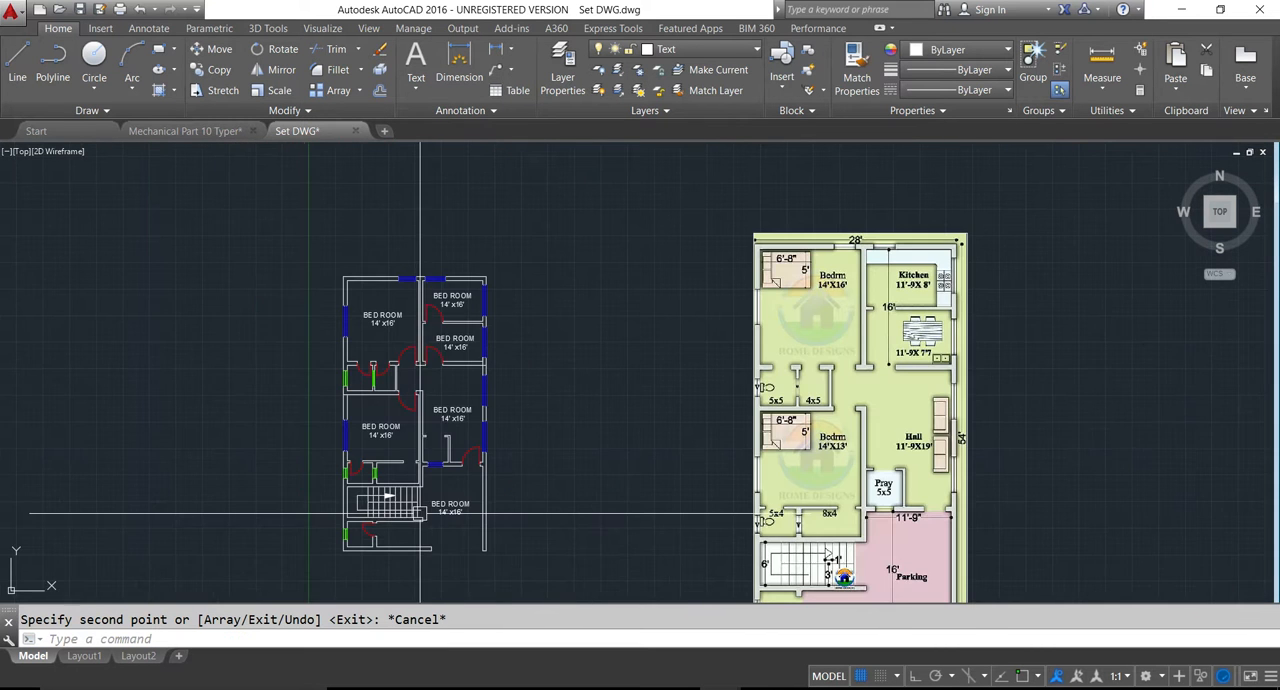
scroll(376, 440, "up", 2)
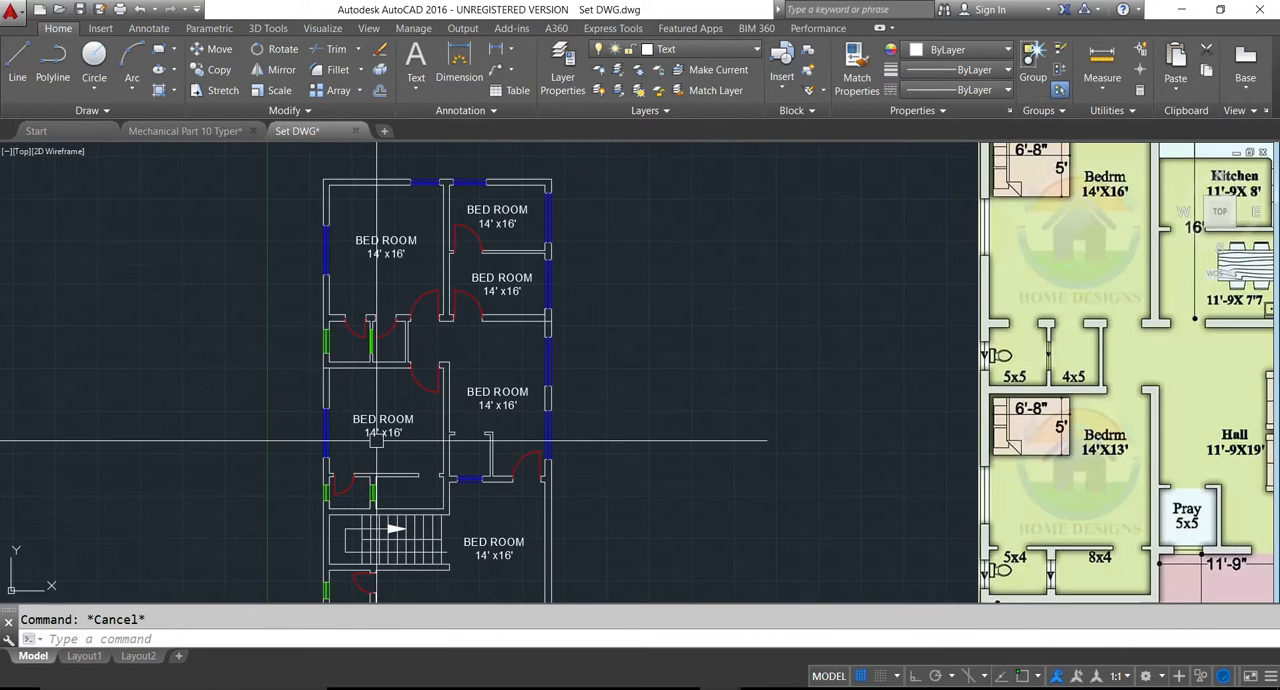
double_click(365, 424)
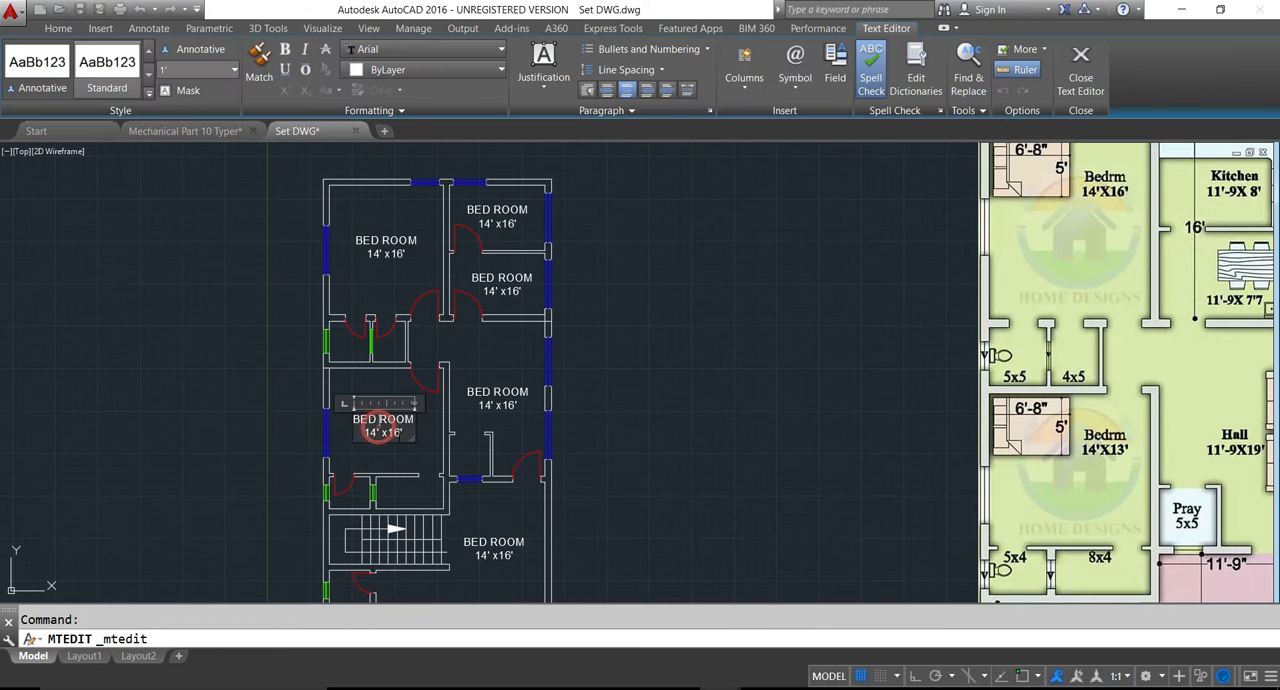
left_click_drag(396, 433, 402, 434)
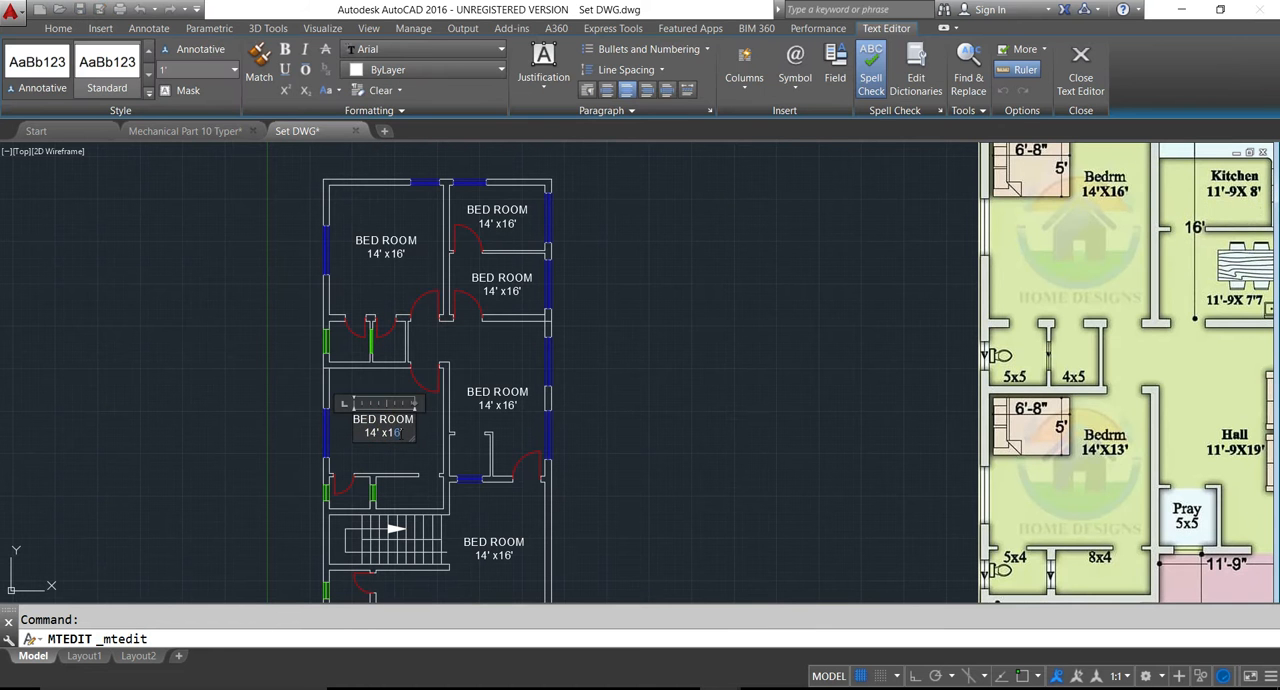
left_click(415, 432)
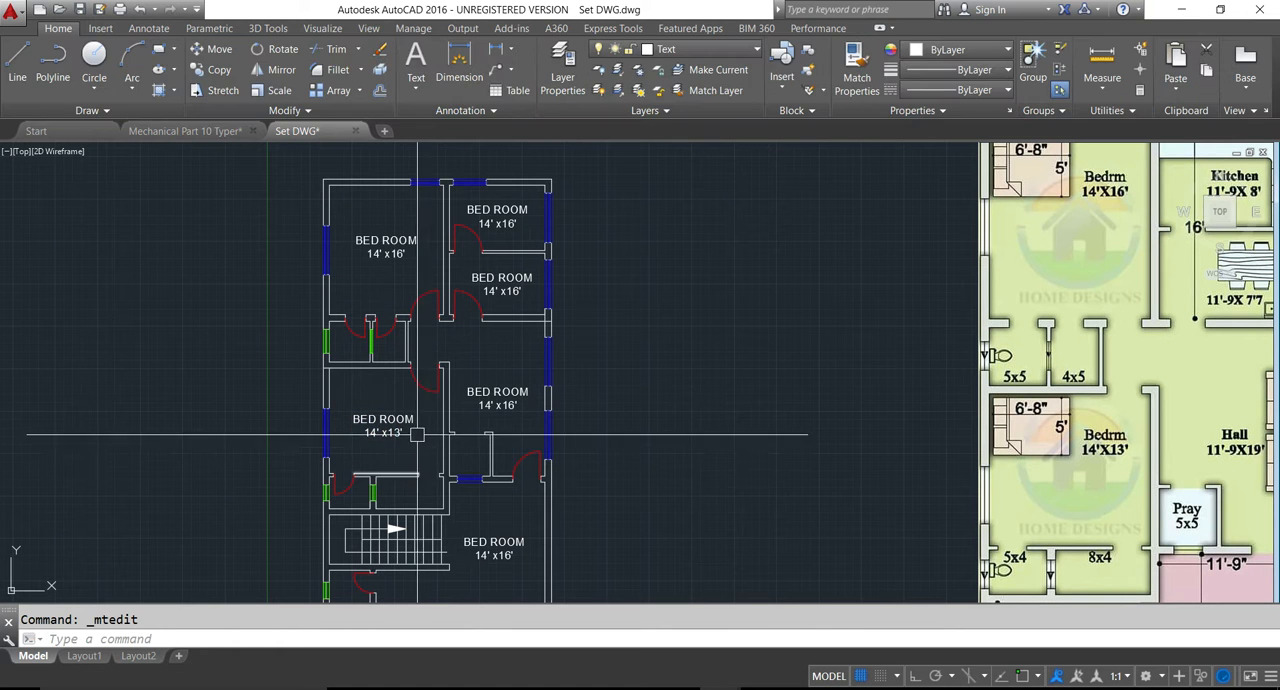
- Replace the text of the label in the hall with "Hall" and the size 11'-9" x 19'
scroll(415, 432, "down", 2)
scroll(498, 438, "up", 2)
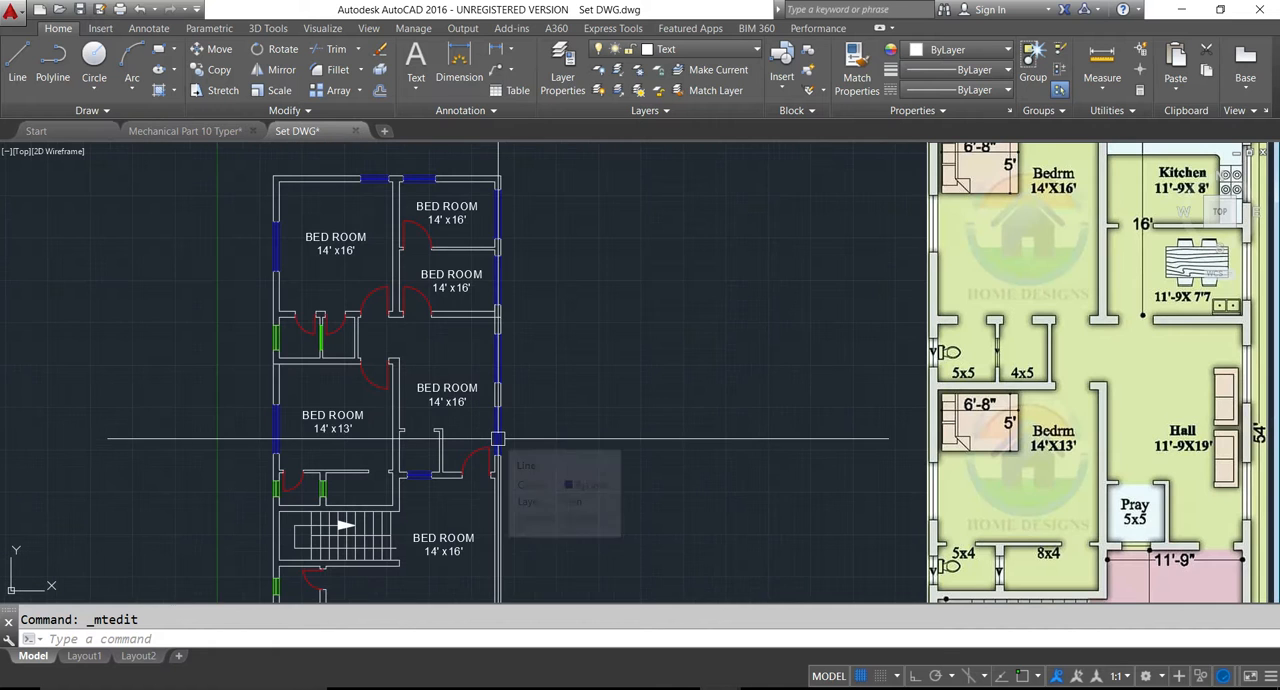
double_click(446, 390)
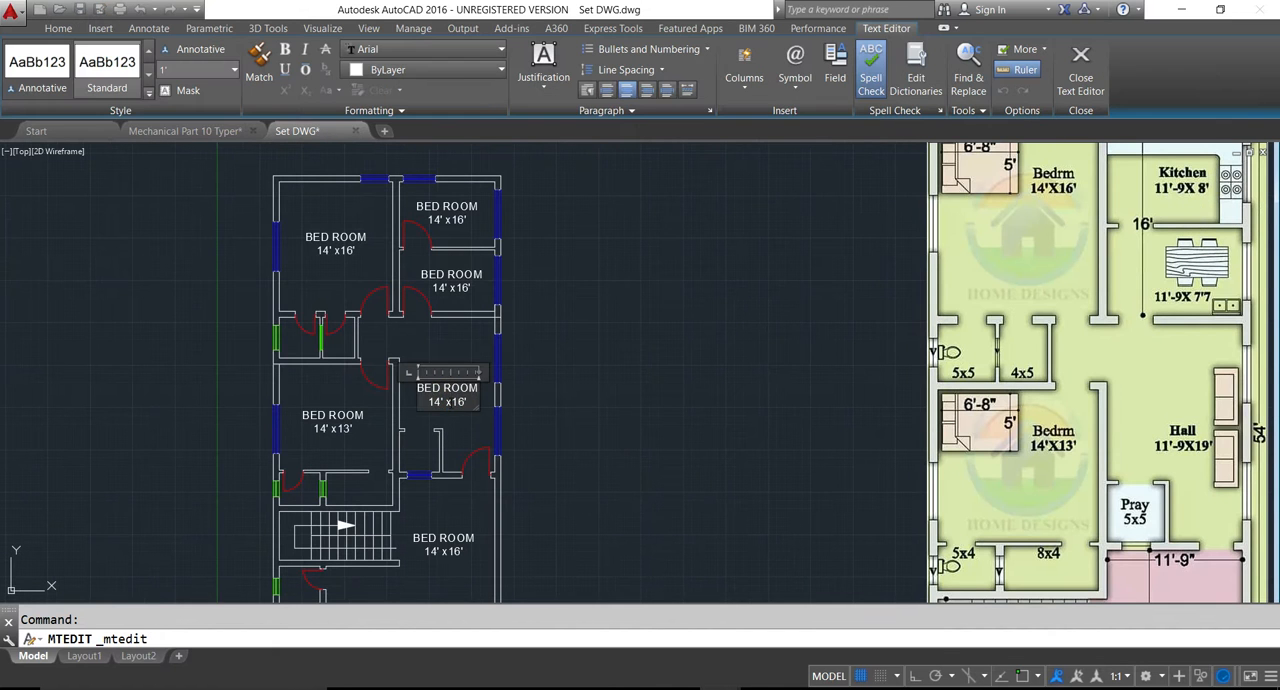
type("Hall")
key("Return")
type("11'-9\" x 19'")
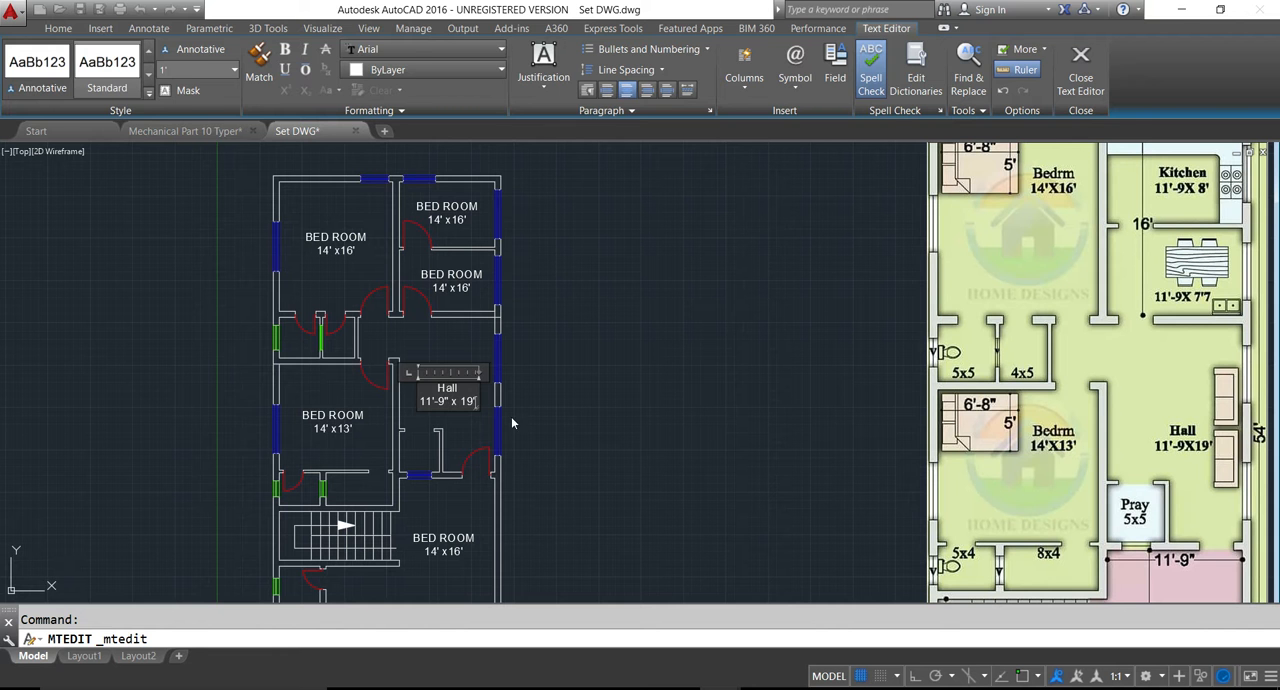
left_click(531, 394)
- Replace the text of the label in the room above the hall with "Dinning Hall" and start a second line
middle_click_drag(433, 336, 418, 403)
double_click(440, 343)
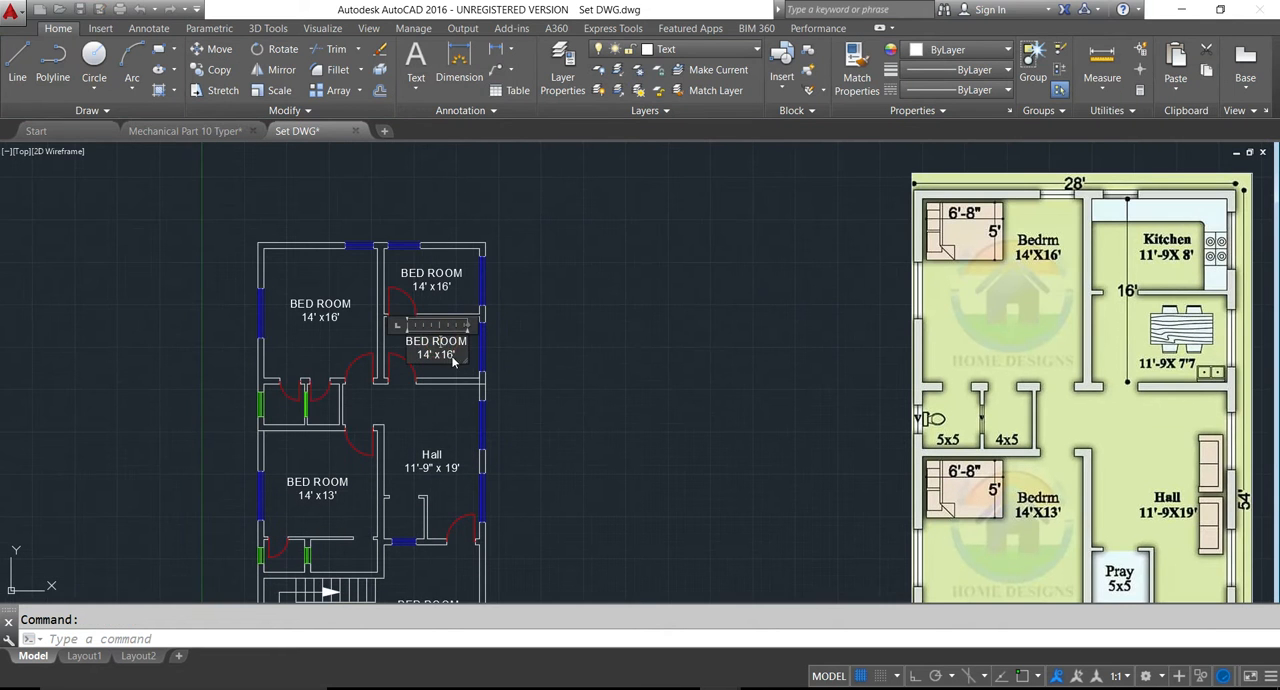
type("Dinning")
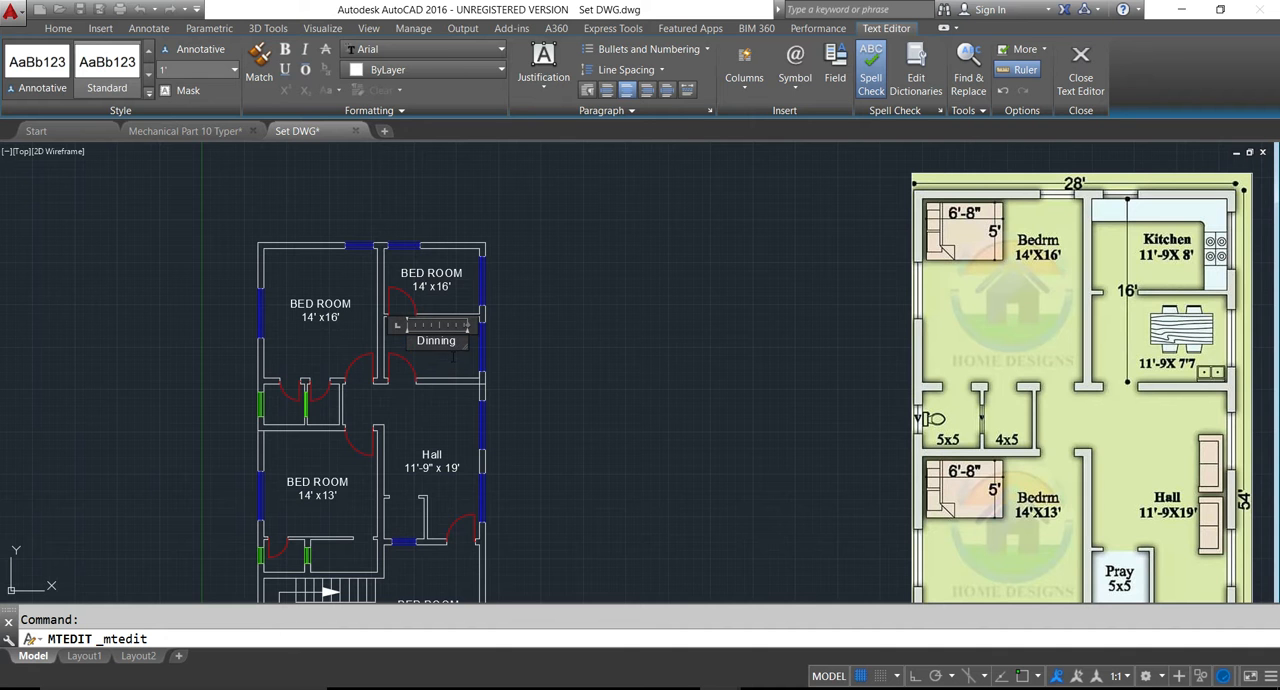
type(" R")
key("BackSpace")
type("Hall")
key("Return")
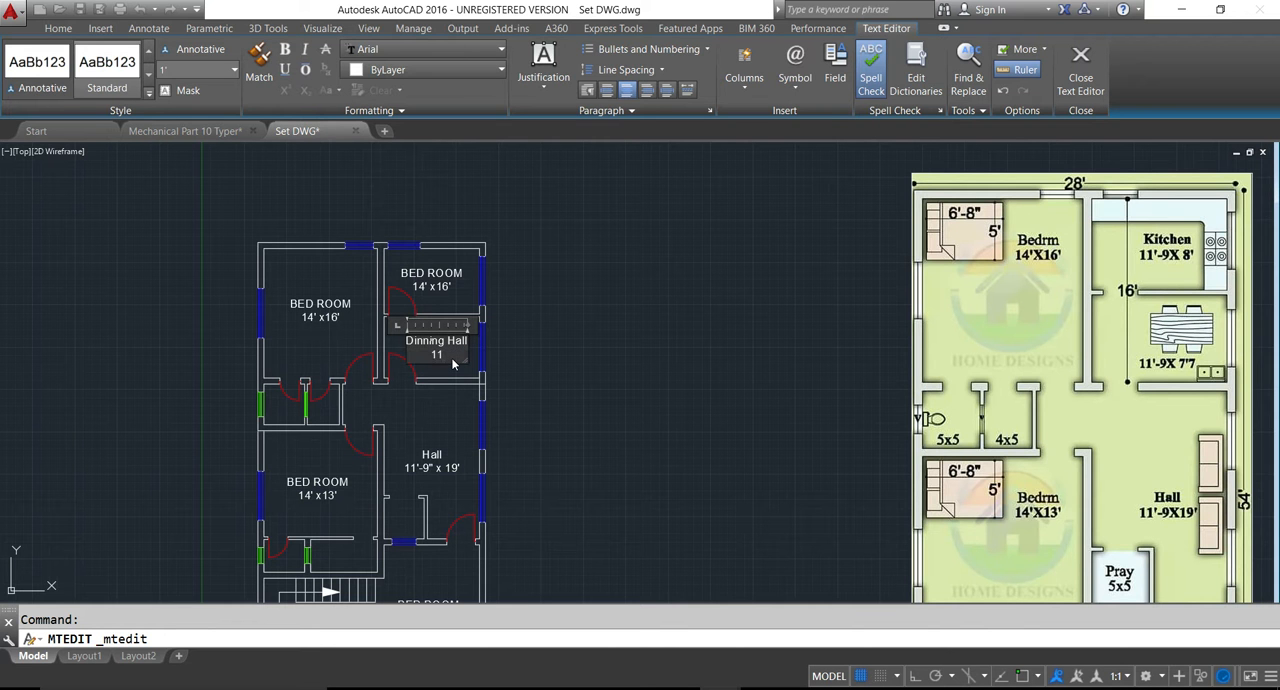
- Enter the size 11'-9" x7'-7" under "Dinning Hall", finish editing and leave the label deselected
type("11'-9\" x7'-7\"")
left_click(448, 427)
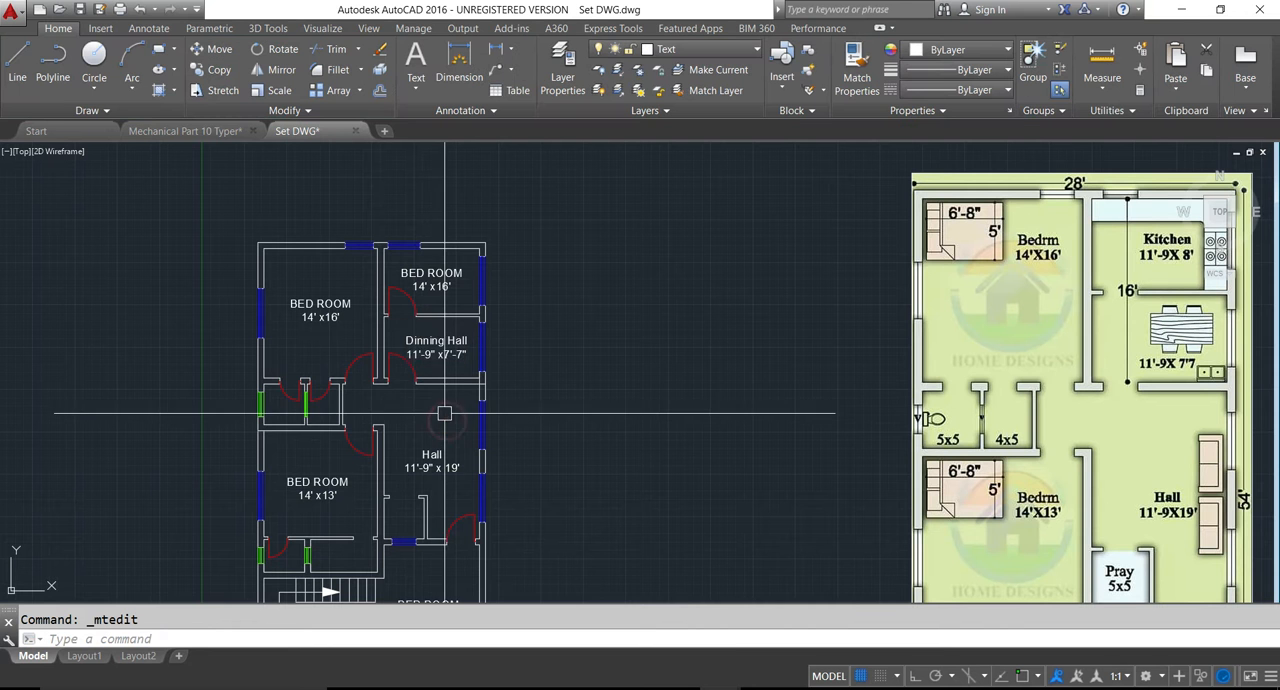
left_click(441, 340)
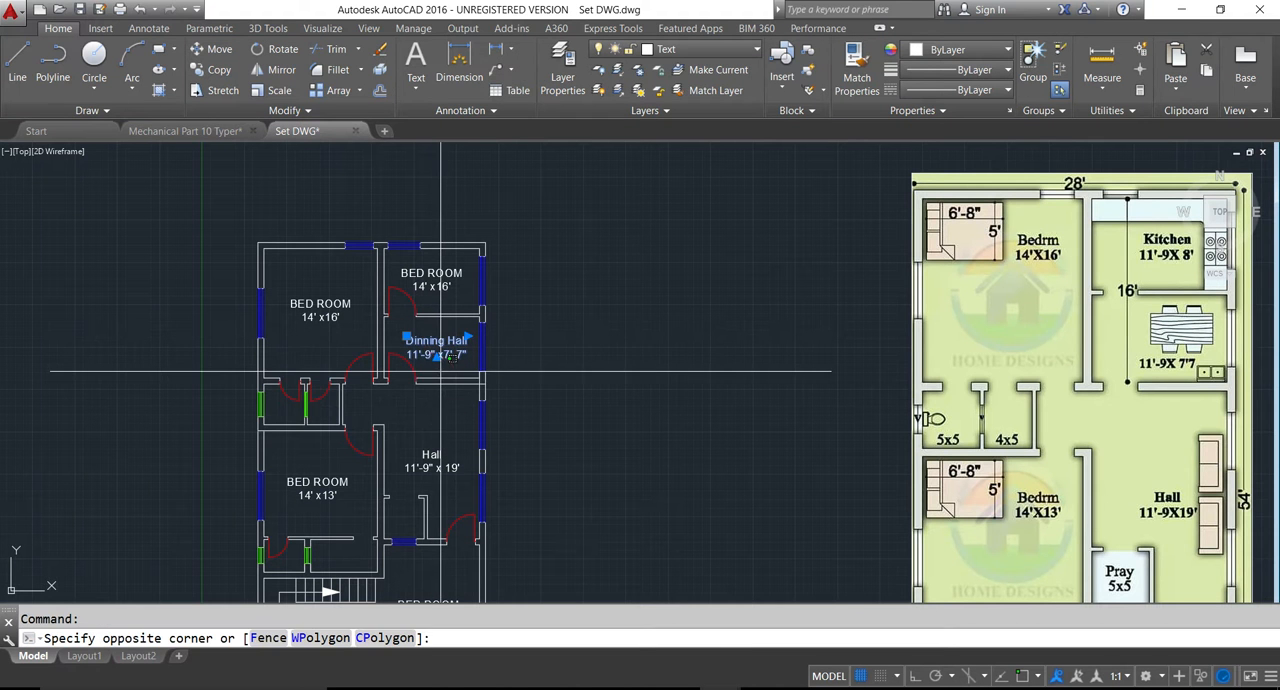
key("Escape")
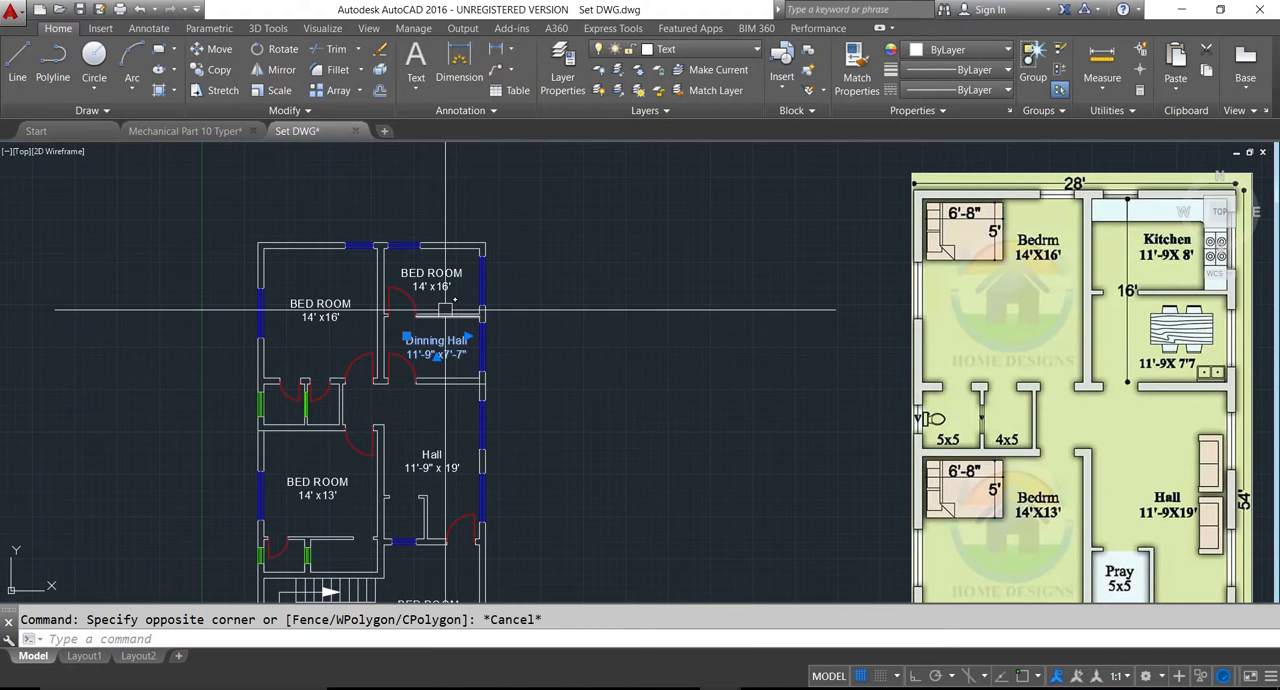
key("Escape")
- Replace the text of the label in the upper-right room with "Kitchen" and the size 11'-9" x 8'
double_click(431, 279)
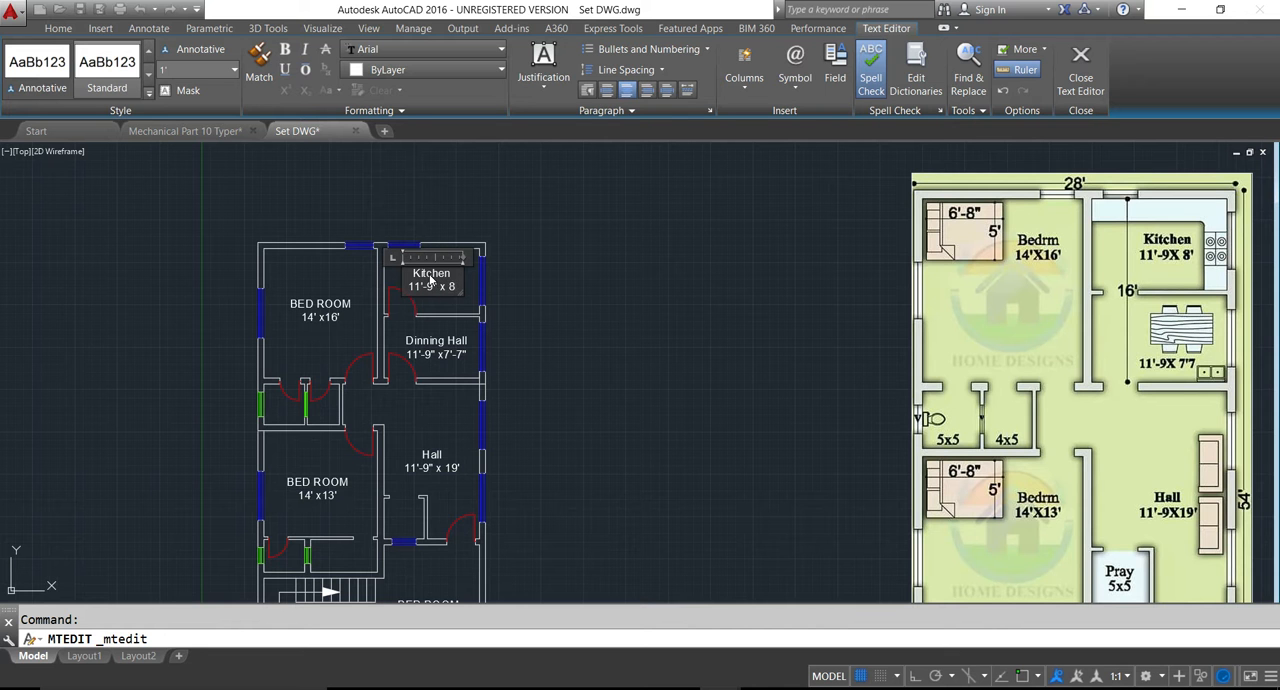
left_click(564, 345)
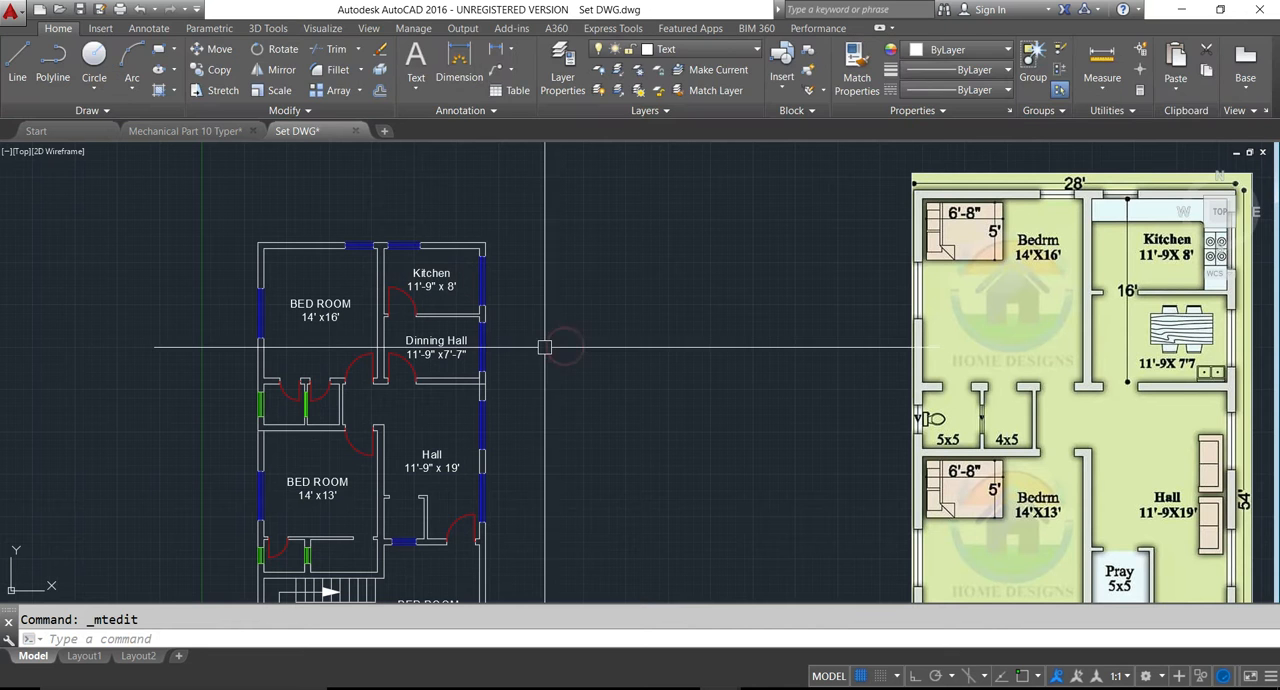
key("Escape")
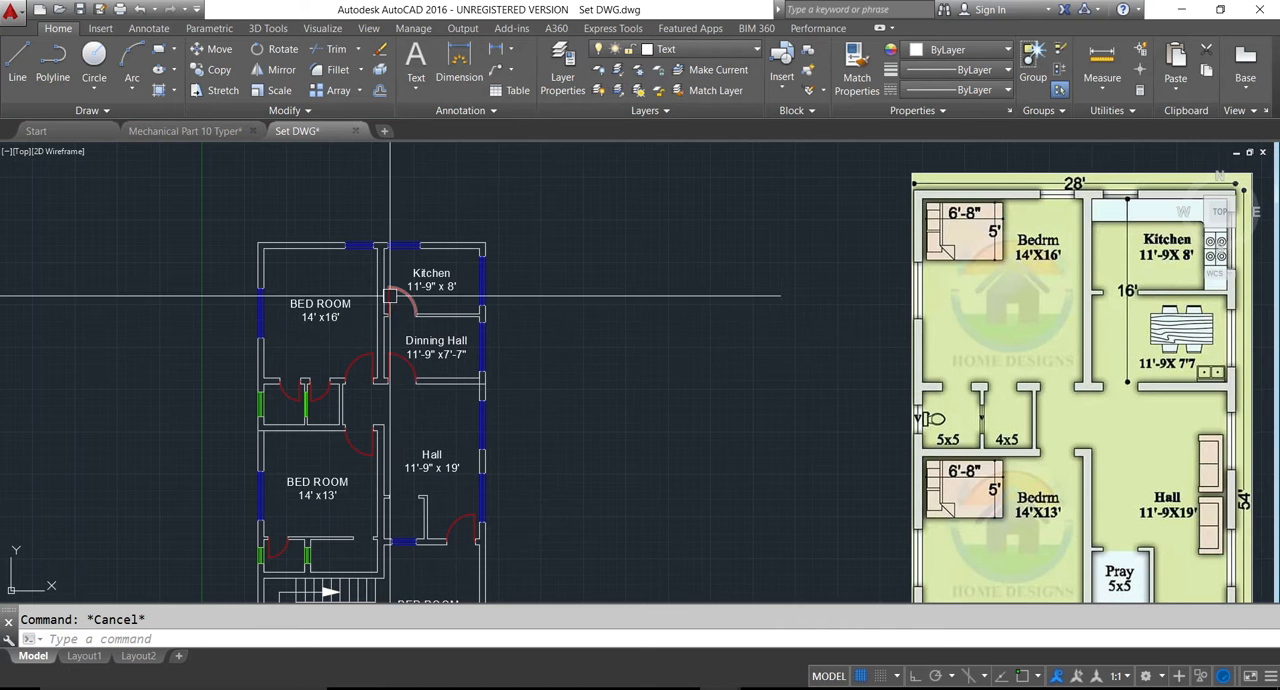
- Save the drawing with the new room labels
scroll(352, 297, "down", 2)
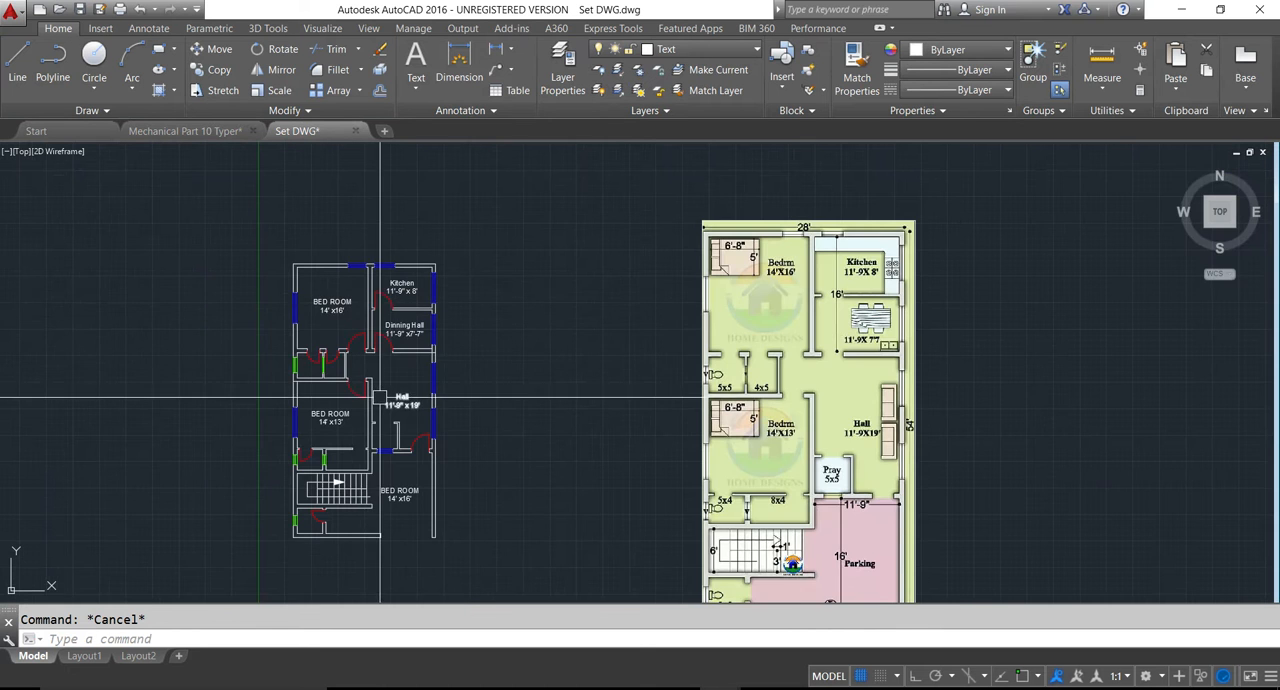
scroll(380, 397, "up", 2)
key("ctrl+s")
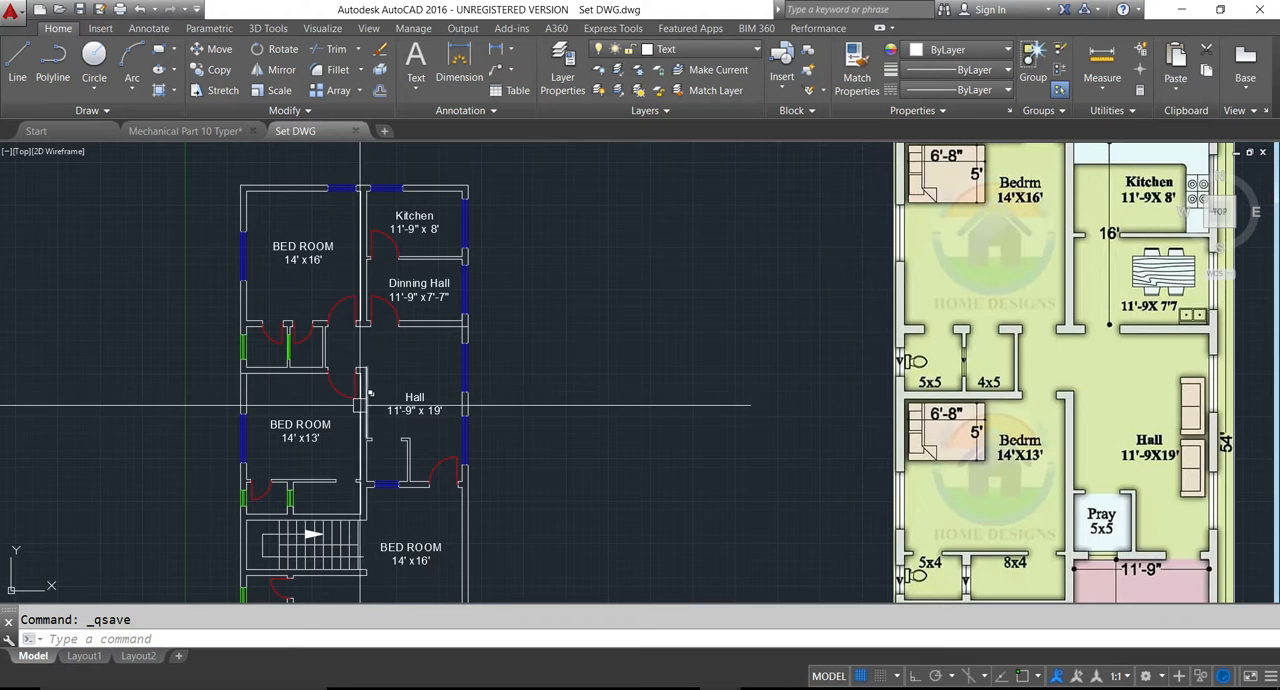
- Copy the "BED ROOM 14' x13'" label and place the copy over the small rooms between the two bedrooms
scroll(330, 424, "up", 4)
left_click(282, 452)
key("ctrl+c")
key("ctrl+v")
middle_click_drag(283, 360, 283, 424)
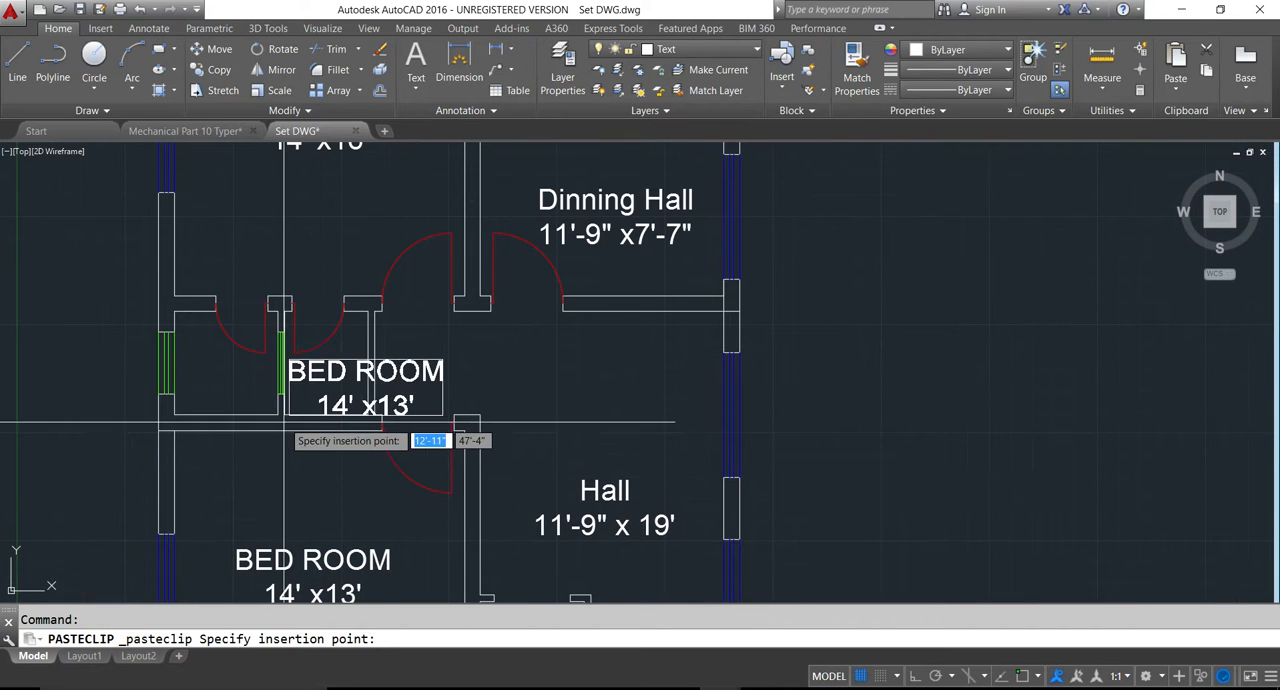
left_click(290, 424)
- Set the text height of the copied "BED ROOM" label to 5" and finish editing it
double_click(352, 380)
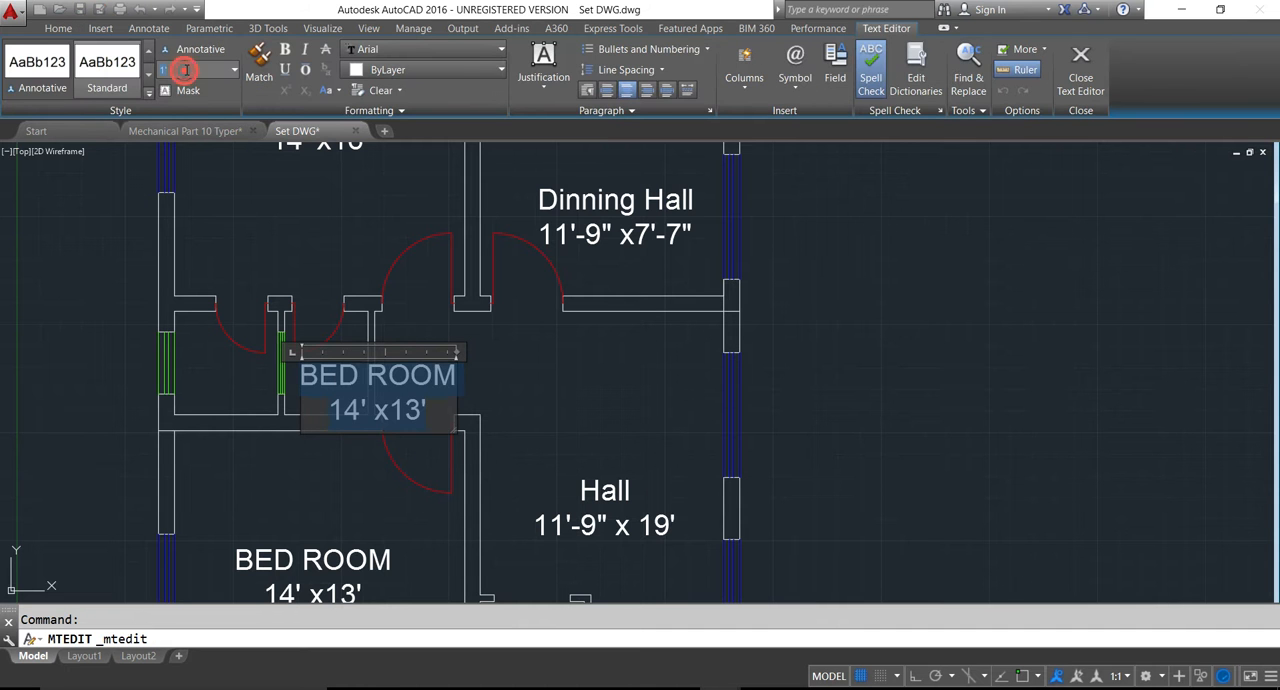
type("1")
key("Return")
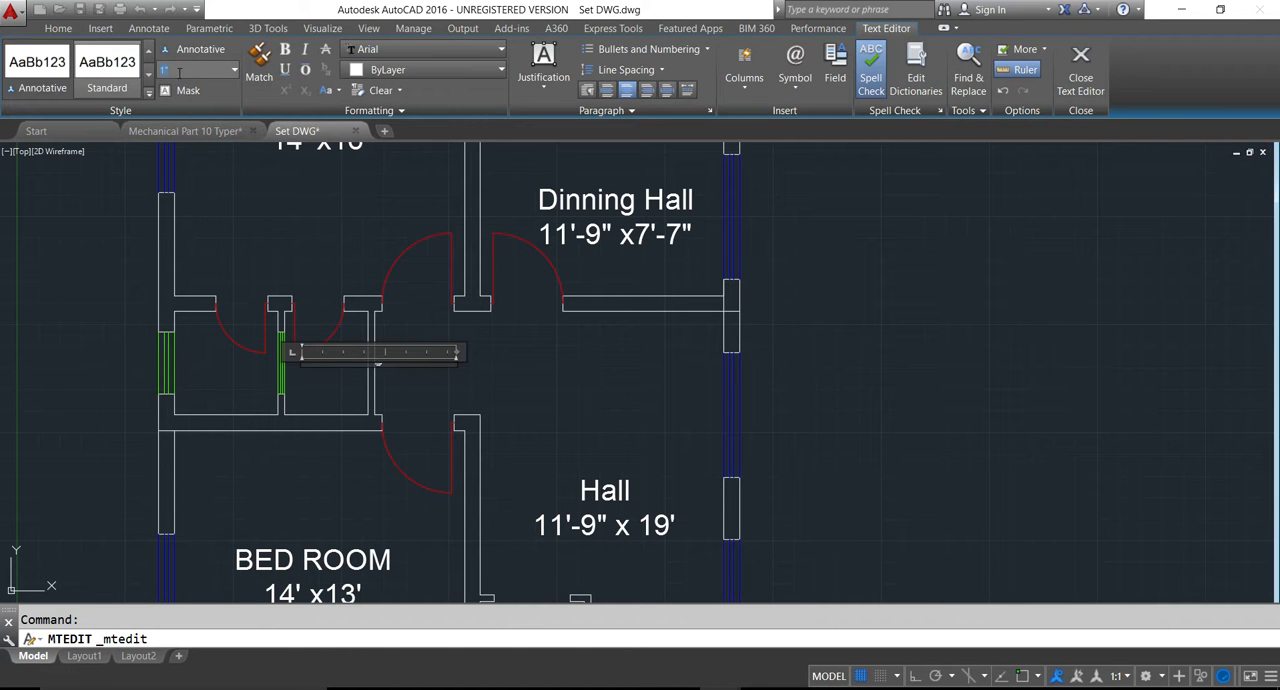
key("Return")
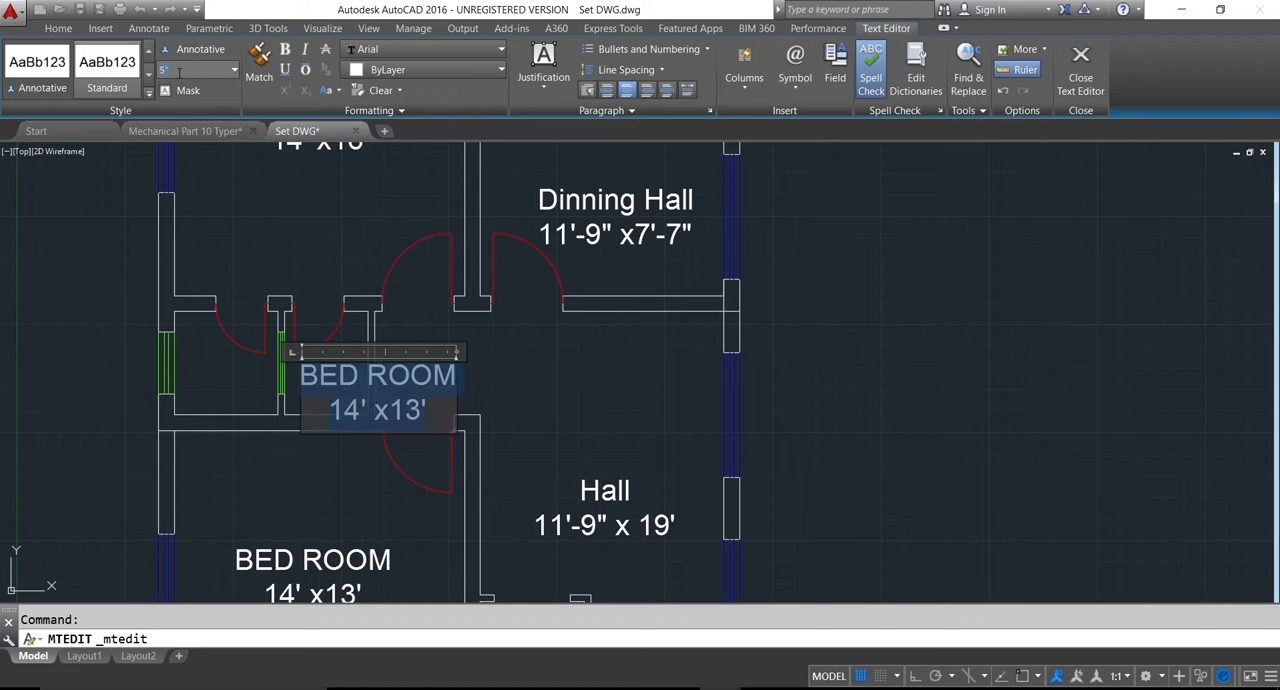
key("Return")
left_click(349, 478)
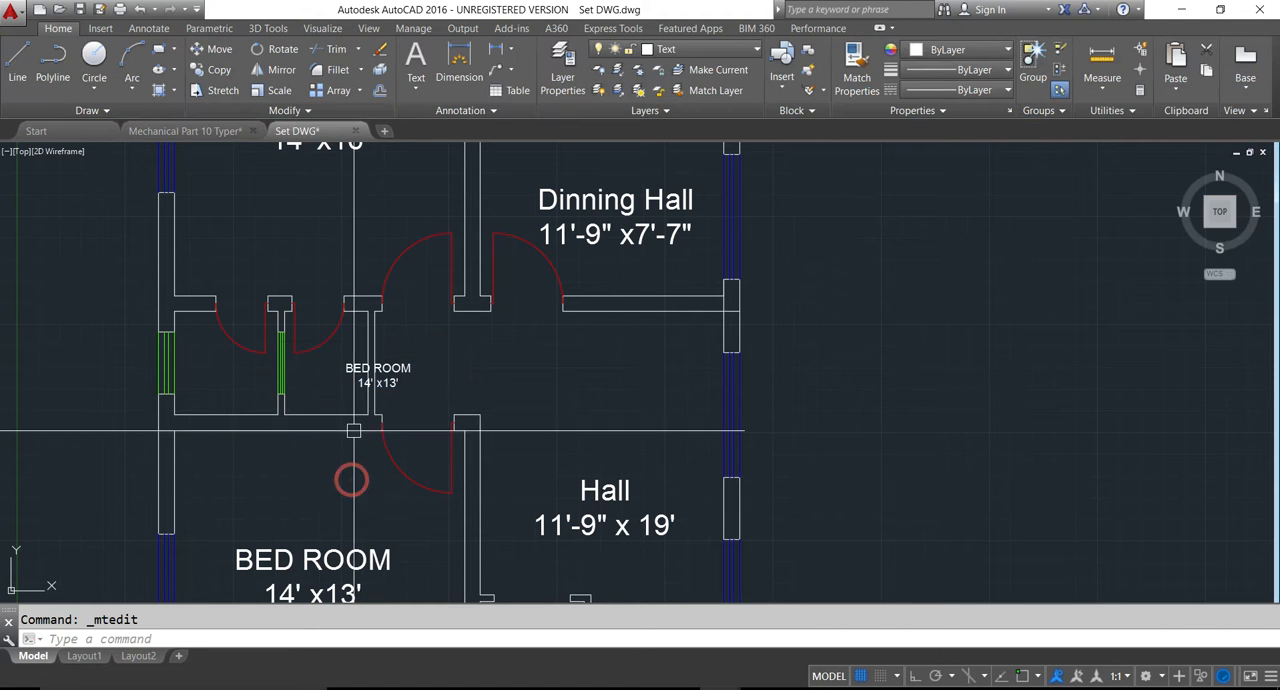
- Move the reduced label into the right-hand small room between the two bedrooms
type("m")
key("Return")
left_click(390, 388)
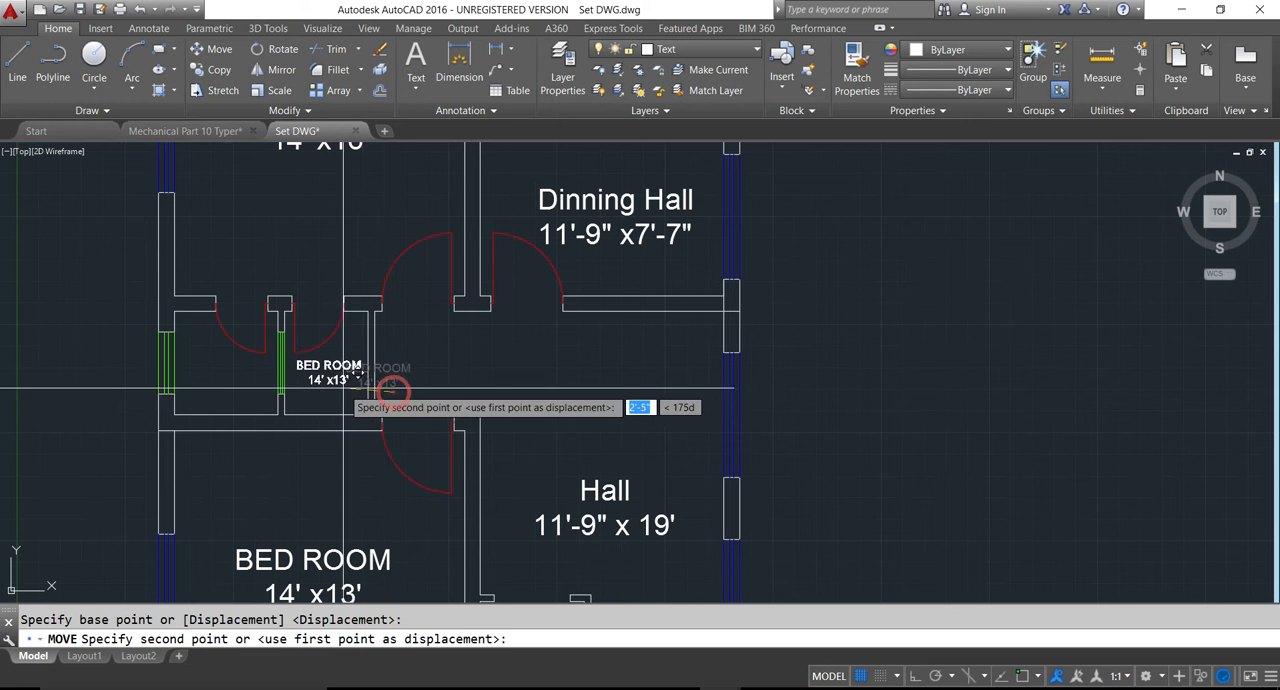
left_click(343, 392)
scroll(340, 392, "down", 3)
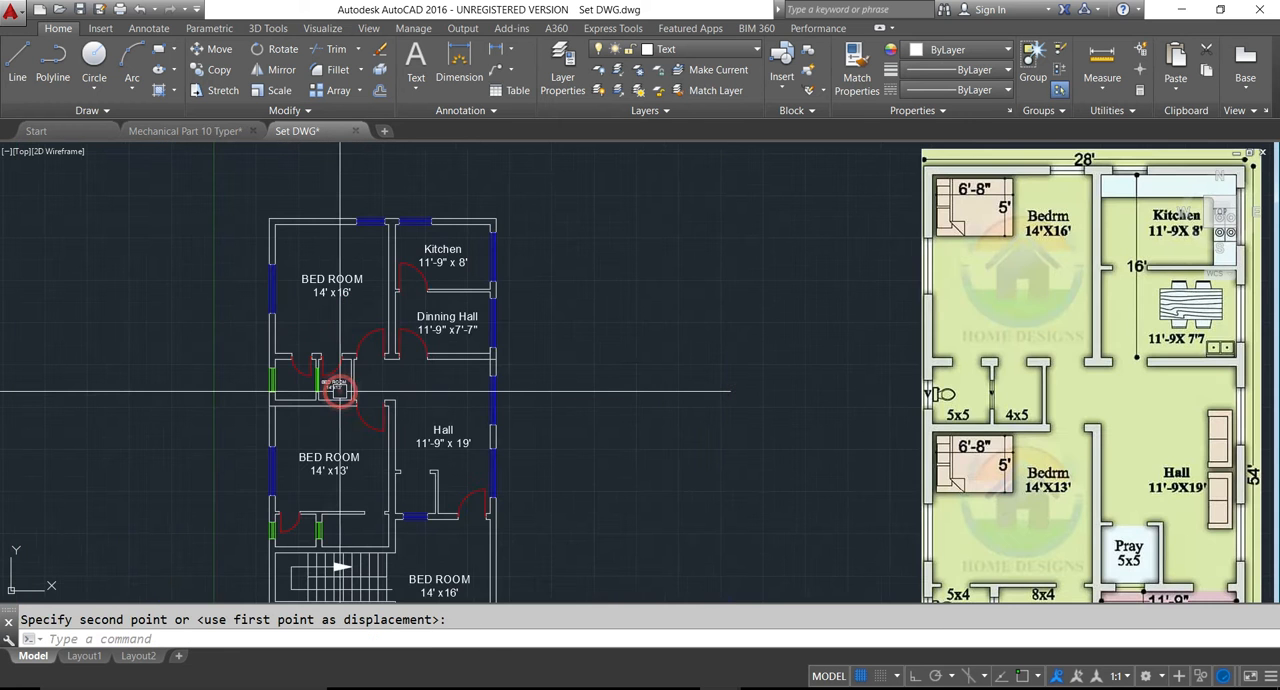
- Replace the text of the small room's label with "BR" and the size 5' x 4'
scroll(343, 392, "up", 5)
double_click(334, 384)
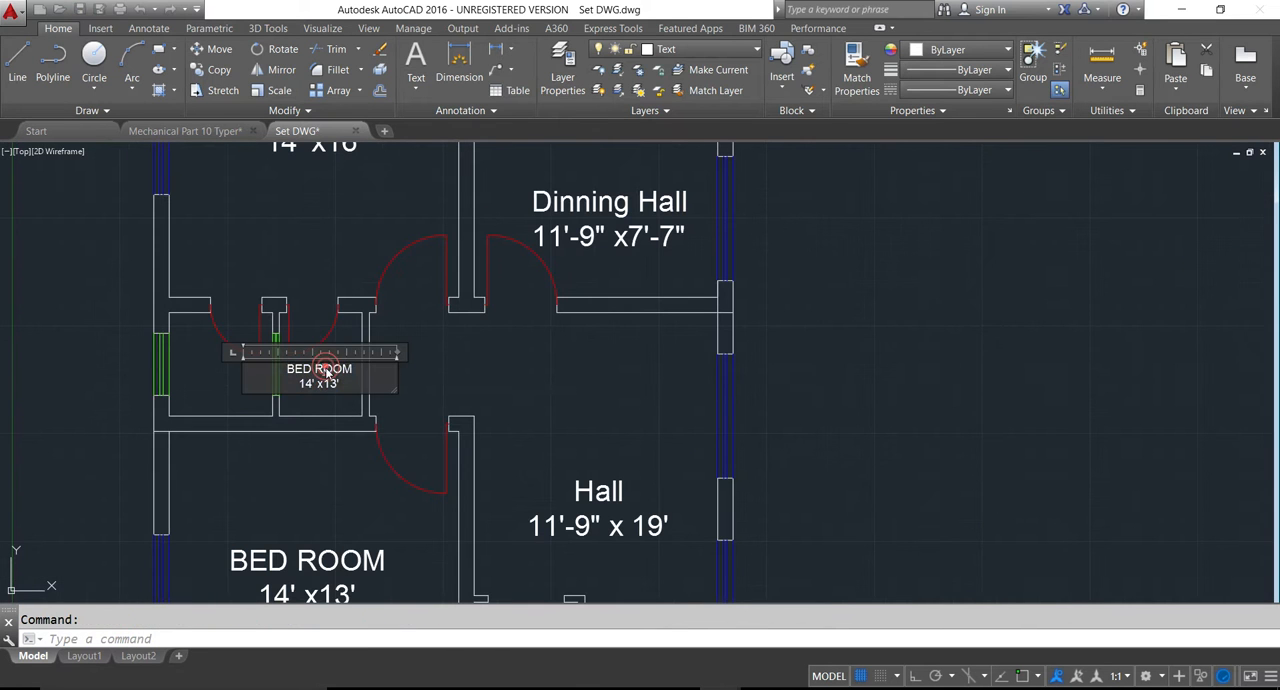
type("4")
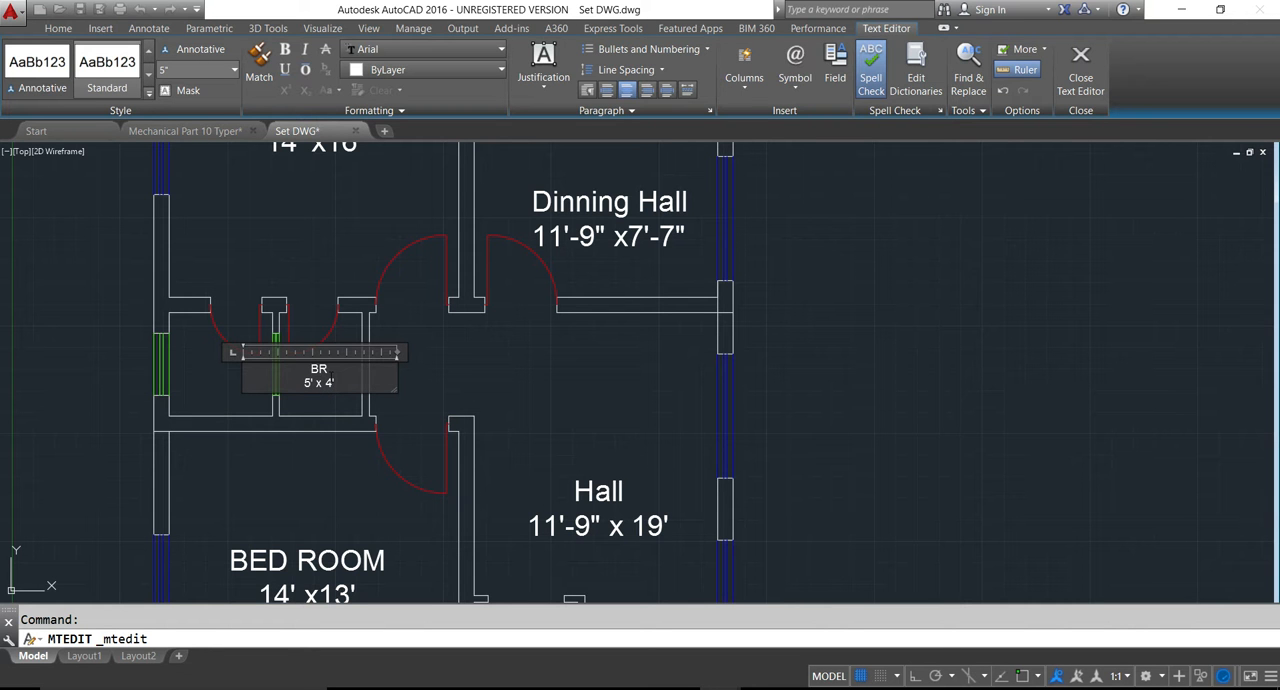
left_click(317, 479)
- Copy the "BR" label into the adjoining small room on the left and set its size to 5' x 5'
left_click(312, 384)
key("ctrl+c")
key("ctrl+v")
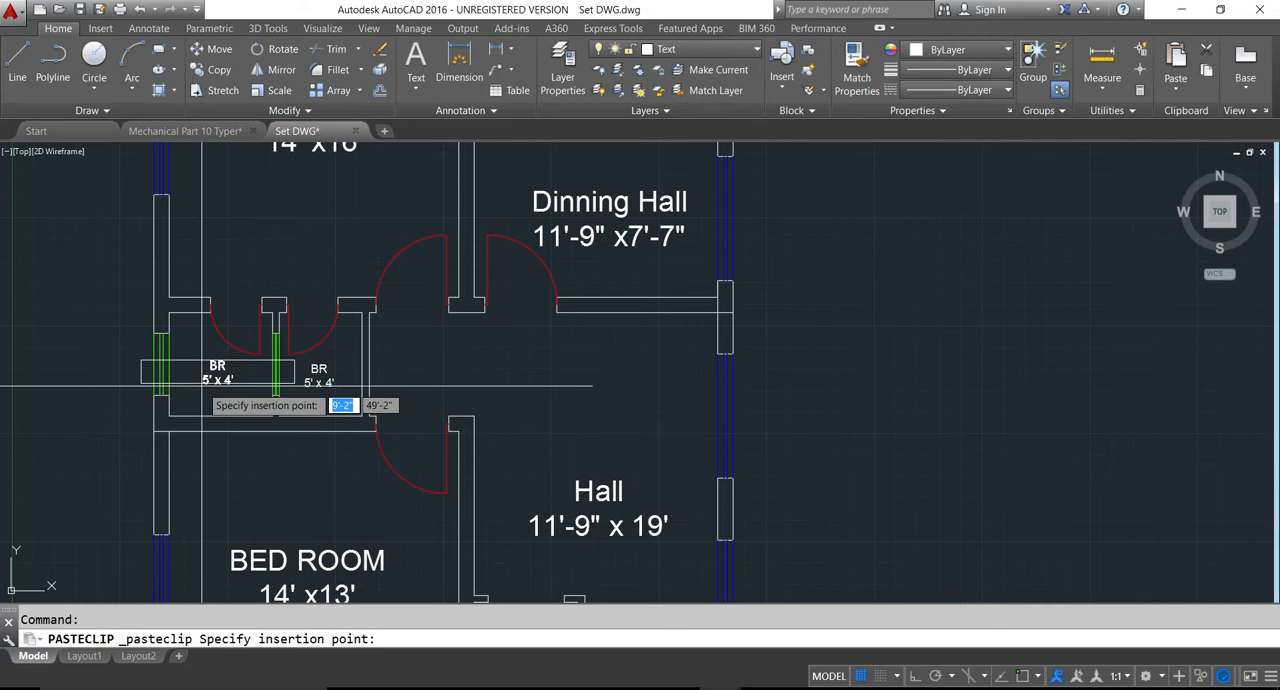
left_click(206, 384)
double_click(210, 377)
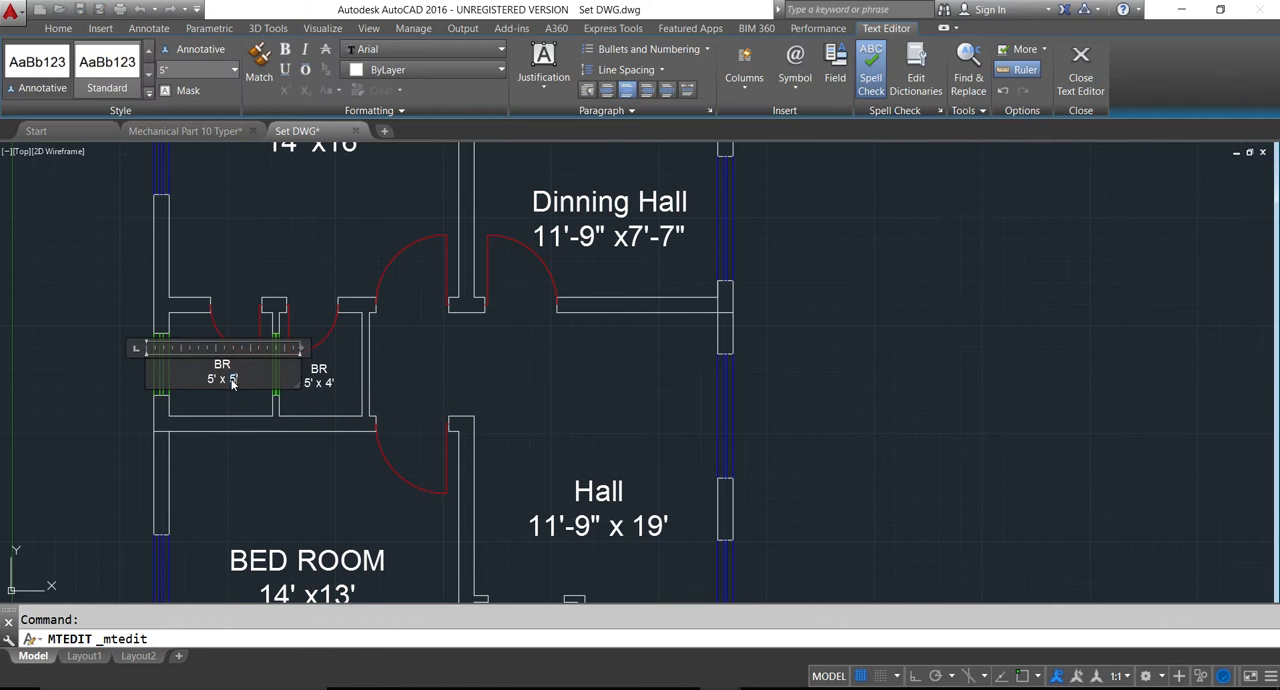
left_click(232, 411)
scroll(232, 411, "down", 4)
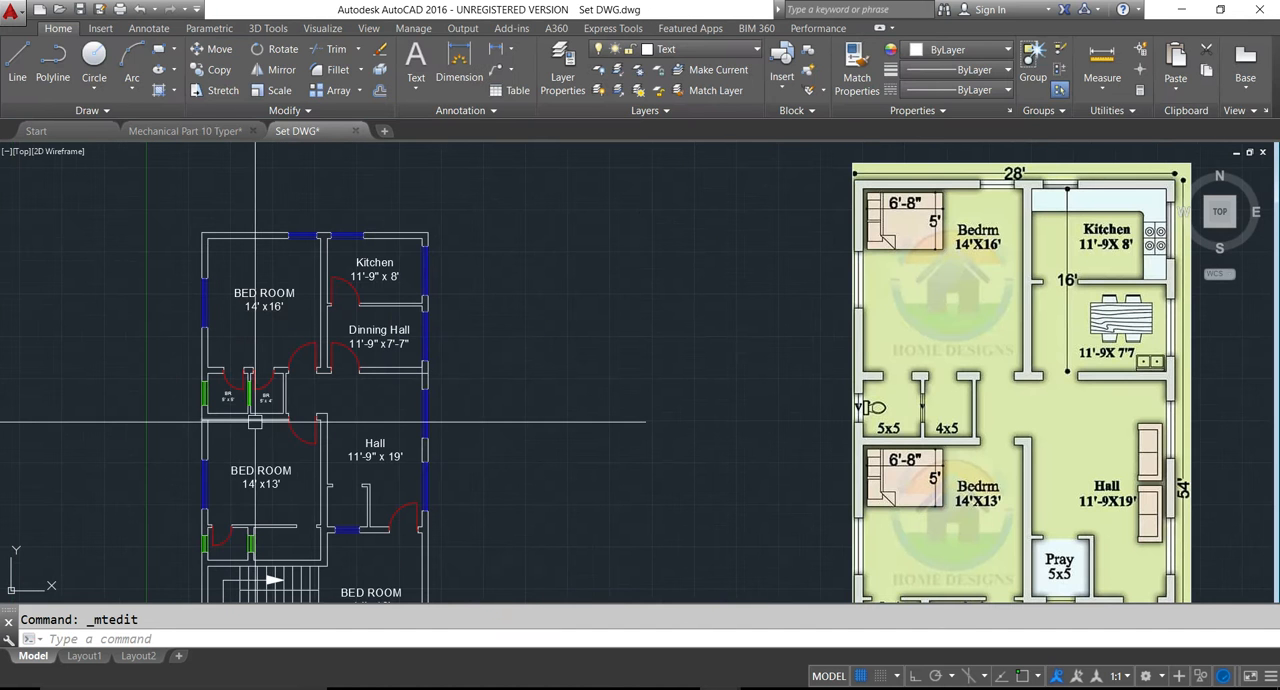
- Change the name on the 5' x 4' label from "BR" to "DR"
scroll(265, 428, "up", 6)
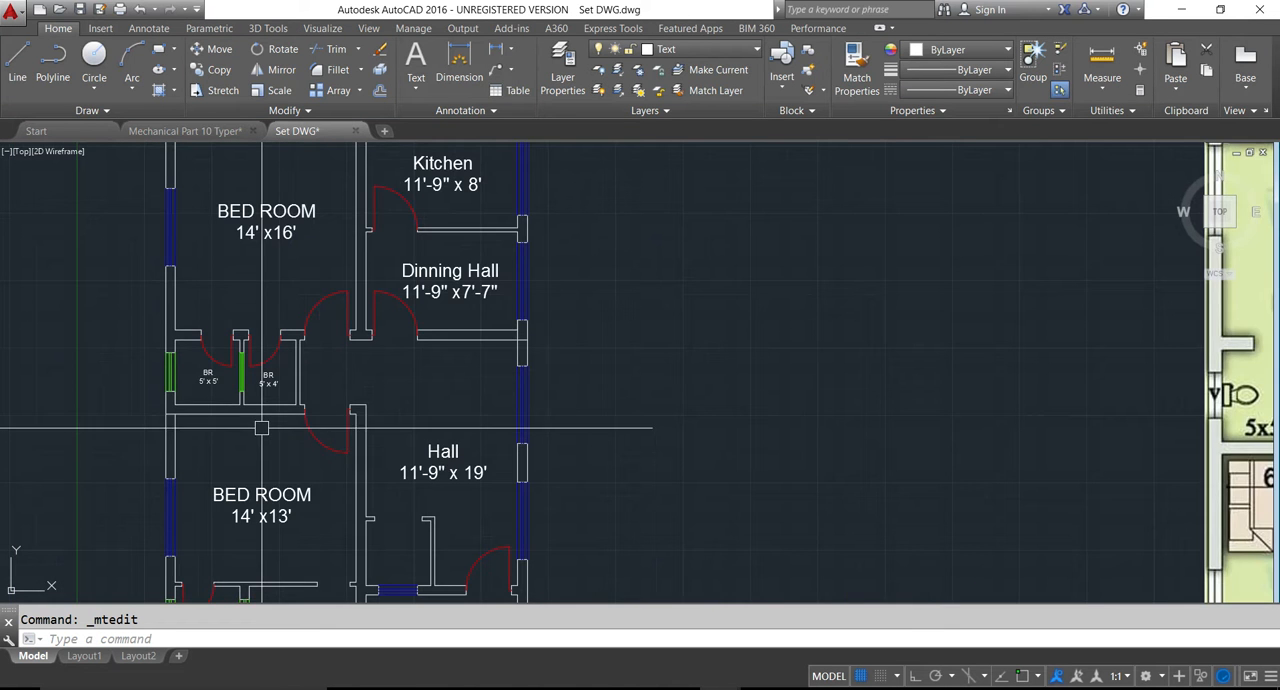
scroll(282, 321, "down", 4)
scroll(282, 321, "up", 4)
double_click(282, 321)
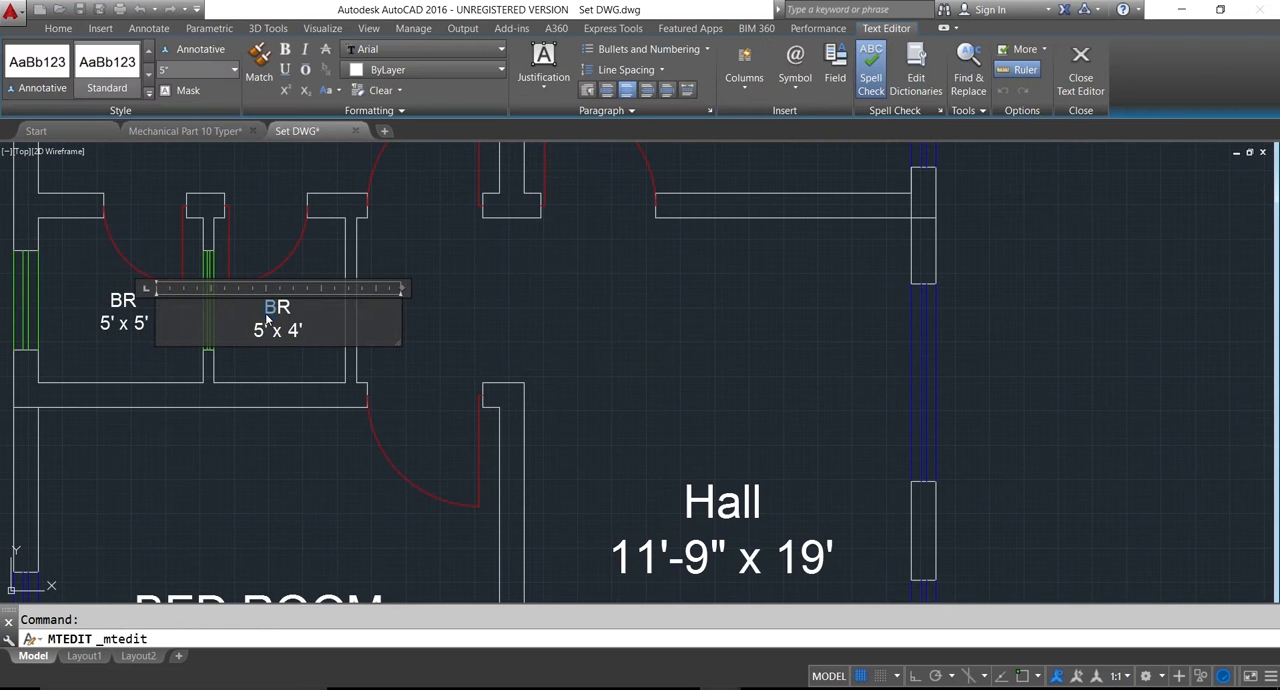
left_click(280, 458)
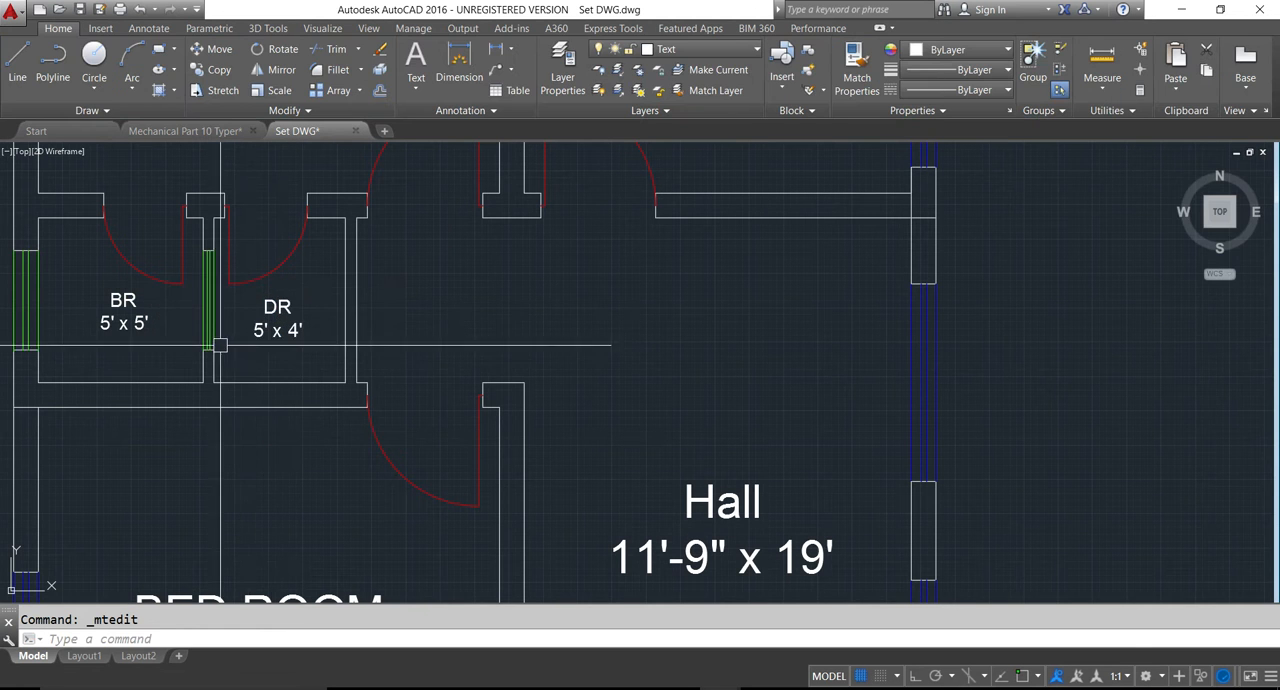
- Copy the "BR 5' x 5'" label into the small bathroom at the lower-left corner of the 14' x13' bedroom
scroll(206, 364, "down", 2)
middle_click_drag(186, 406, 188, 374)
scroll(260, 331, "down", 5)
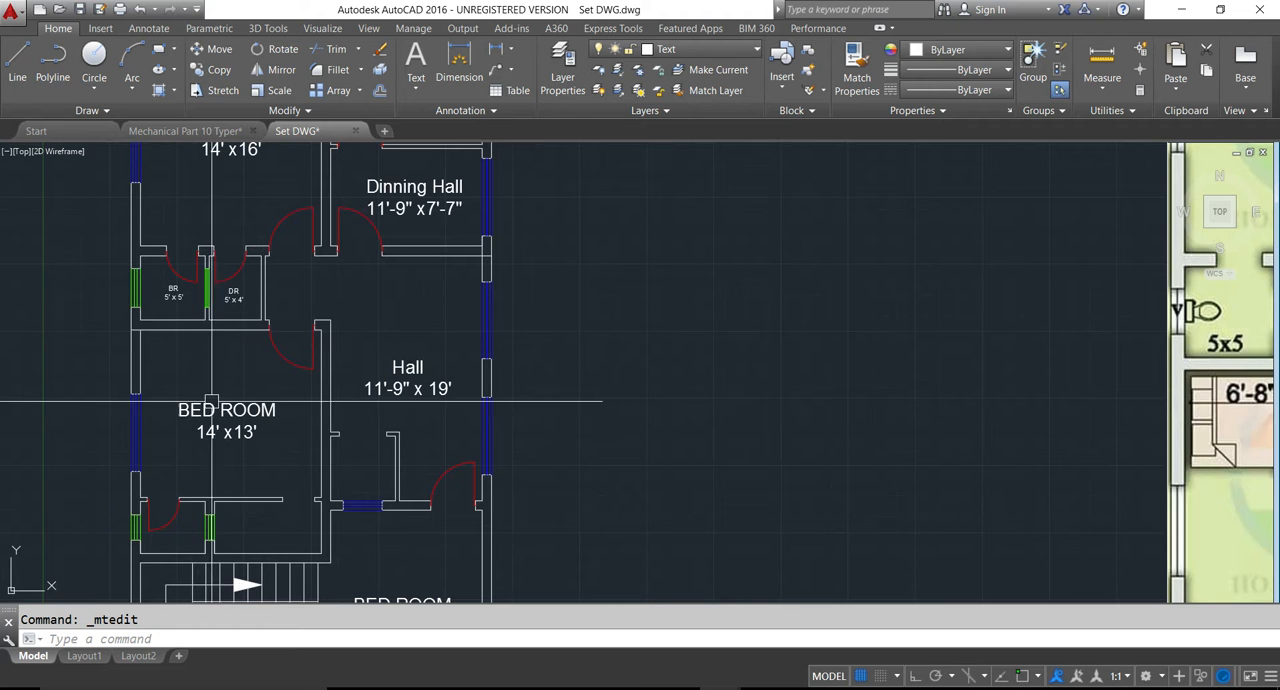
scroll(391, 386, "up", 4)
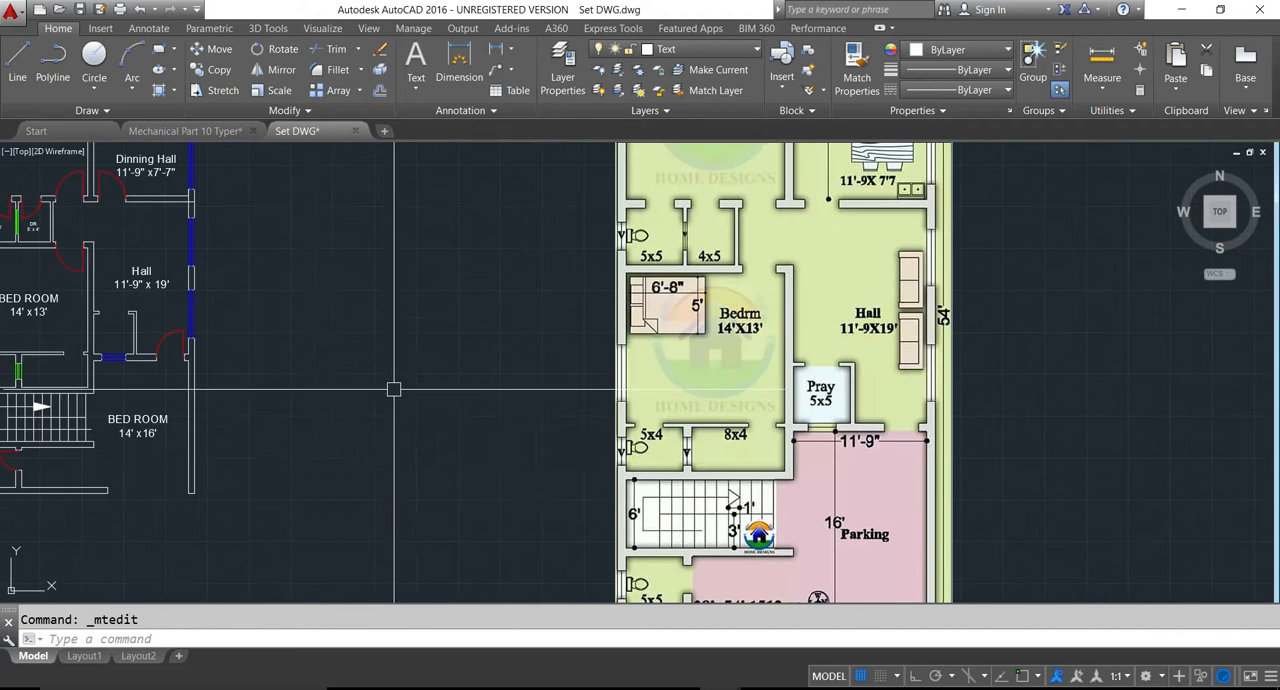
middle_click_drag(265, 475, 446, 434)
scroll(193, 286, "up", 2)
middle_click_drag(205, 285, 248, 425)
left_click(211, 267)
key("ctrl+c")
key("ctrl+v")
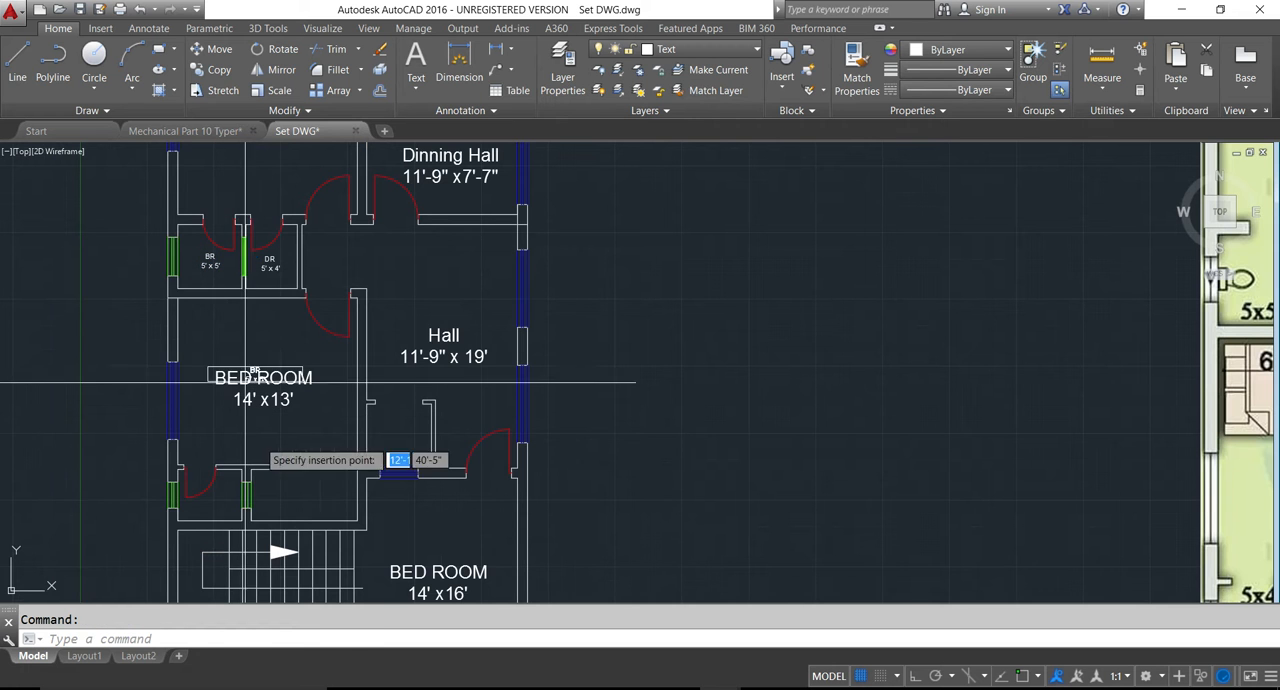
scroll(285, 512, "up", 3)
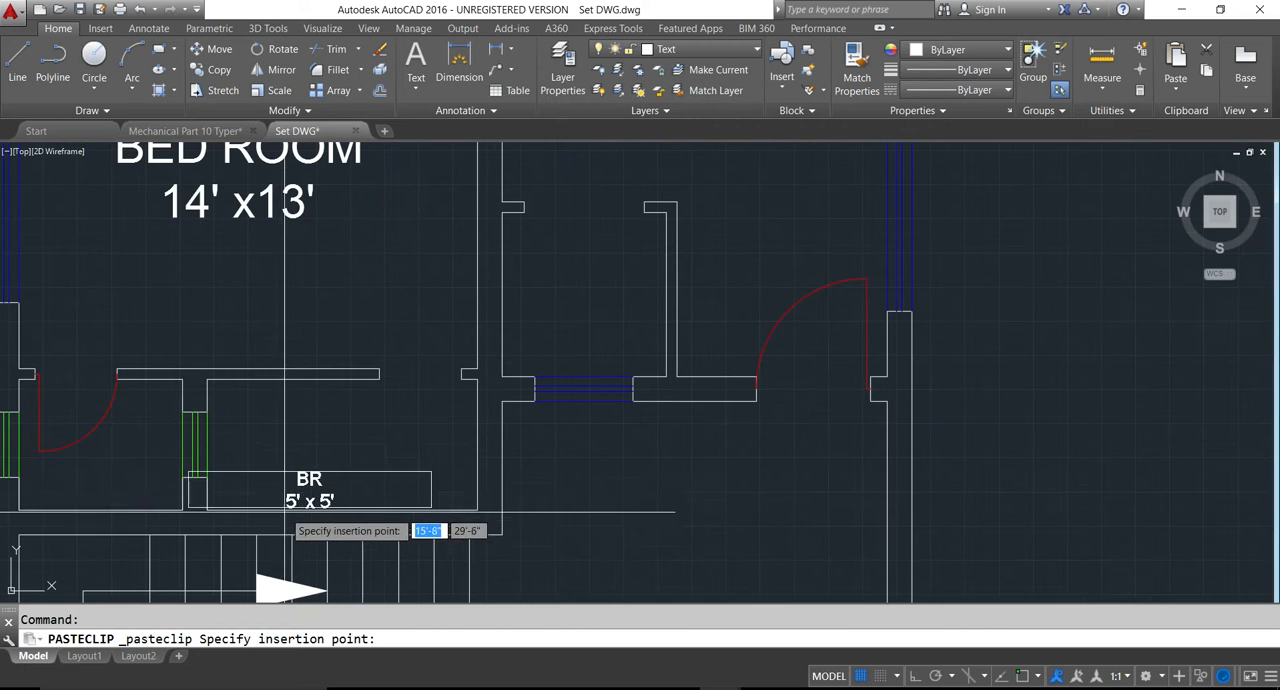
left_click(86, 483)
scroll(86, 483, "down", 2)
scroll(86, 483, "down", 4)
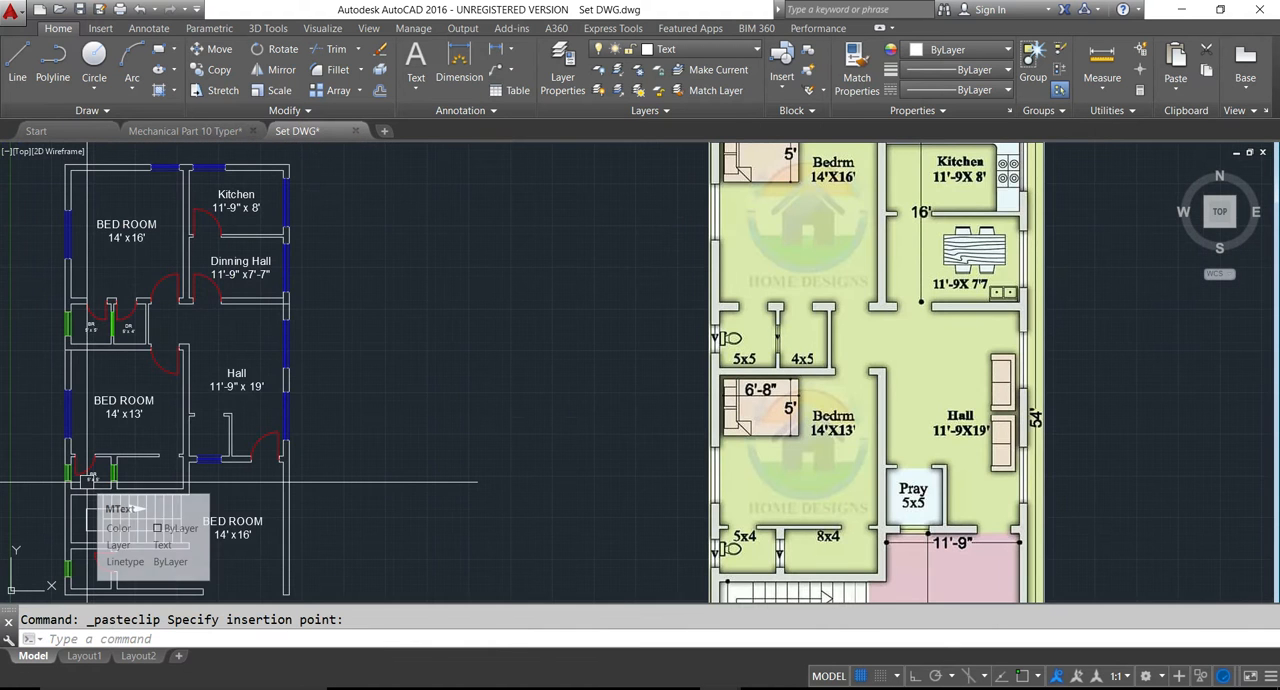
- Set the size on the copied "BR" label below the 14' x13' bedroom to 4' x 5'
scroll(86, 483, "up", 7)
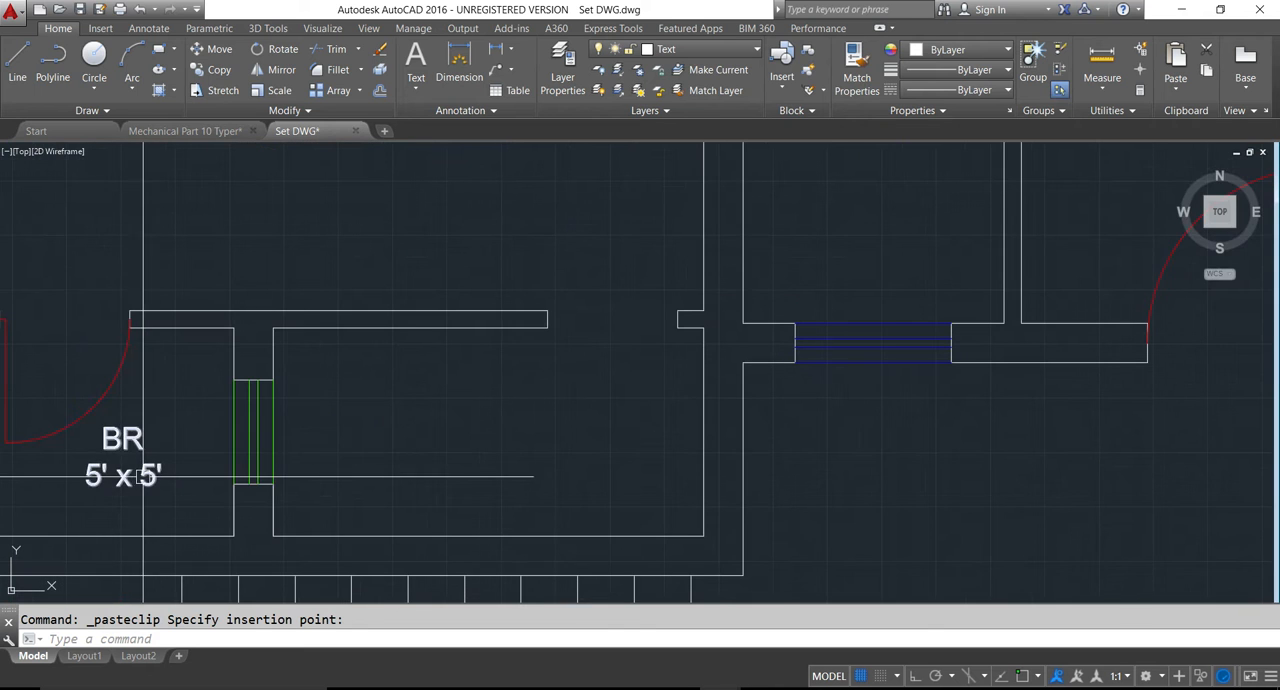
double_click(110, 480)
left_click(94, 476)
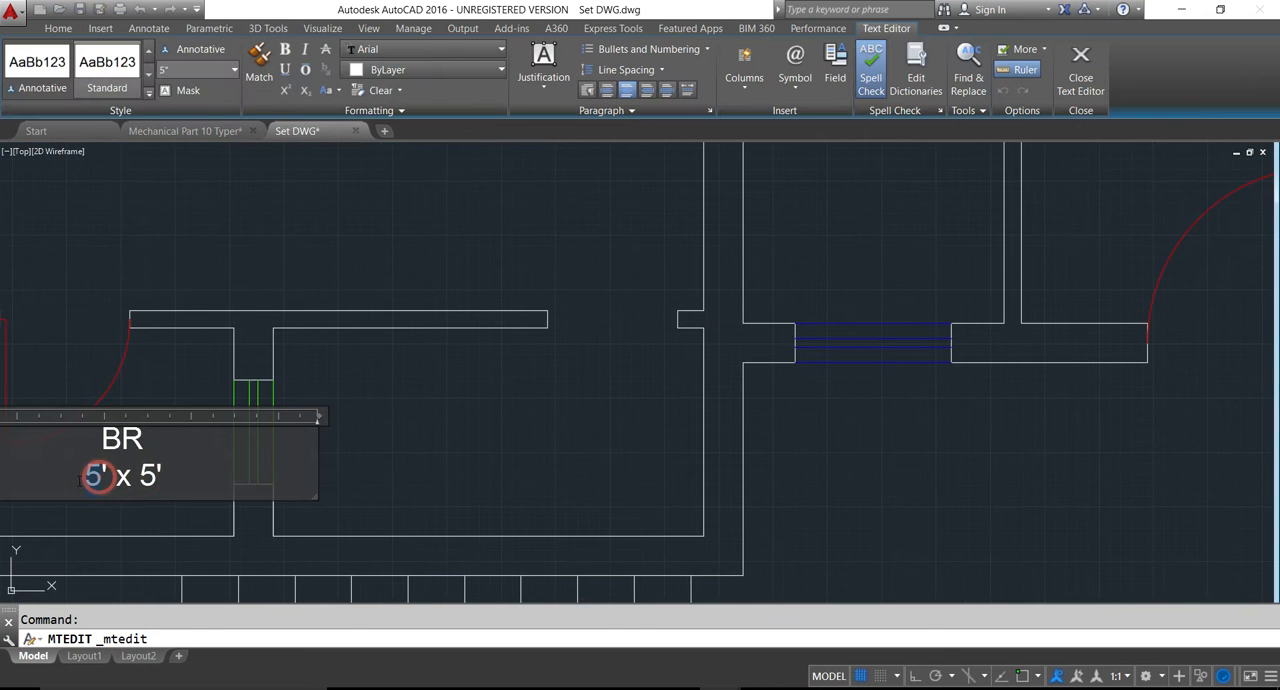
left_click(366, 466)
scroll(273, 447, "down", 4)
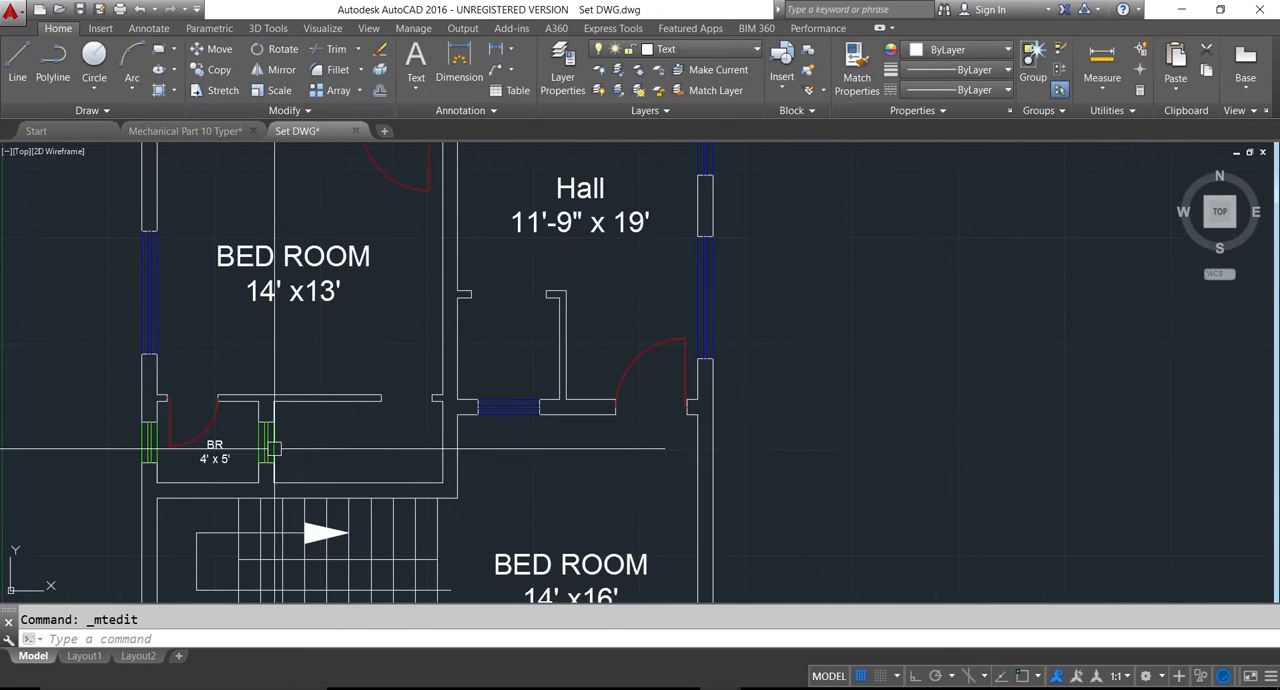
- Copy the "DR 5' x 4'" label into the room beside the 4' x 5' bathroom, above the staircase
middle_click_drag(311, 275, 307, 344)
scroll(307, 344, "down", 6)
scroll(300, 315, "up", 6)
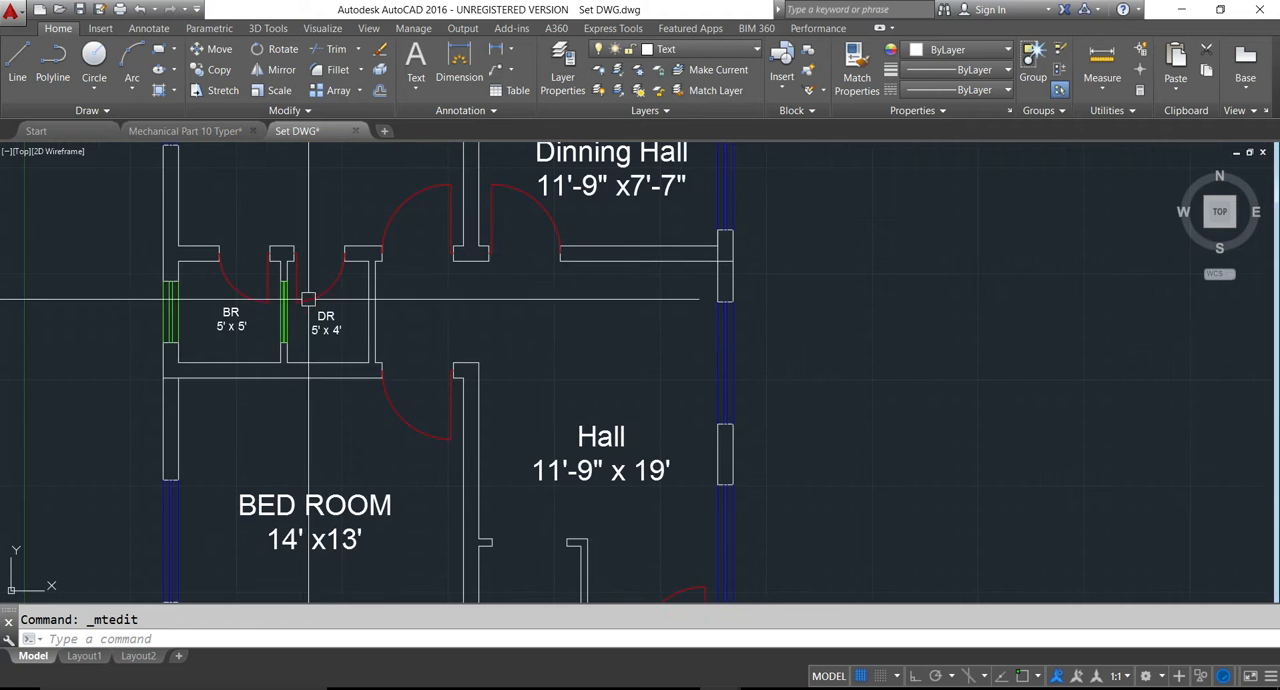
left_click(326, 325)
key("ctrl+c")
key("ctrl+v")
scroll(320, 480, "down", 5)
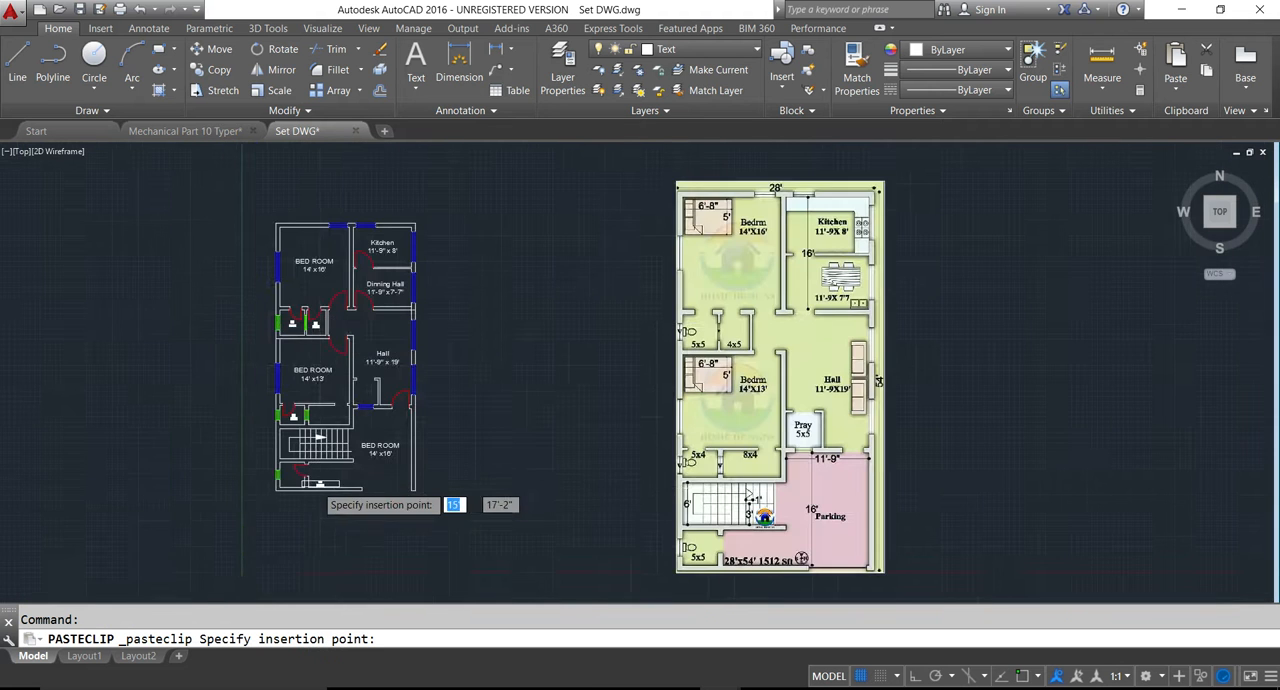
scroll(300, 340, "up", 5)
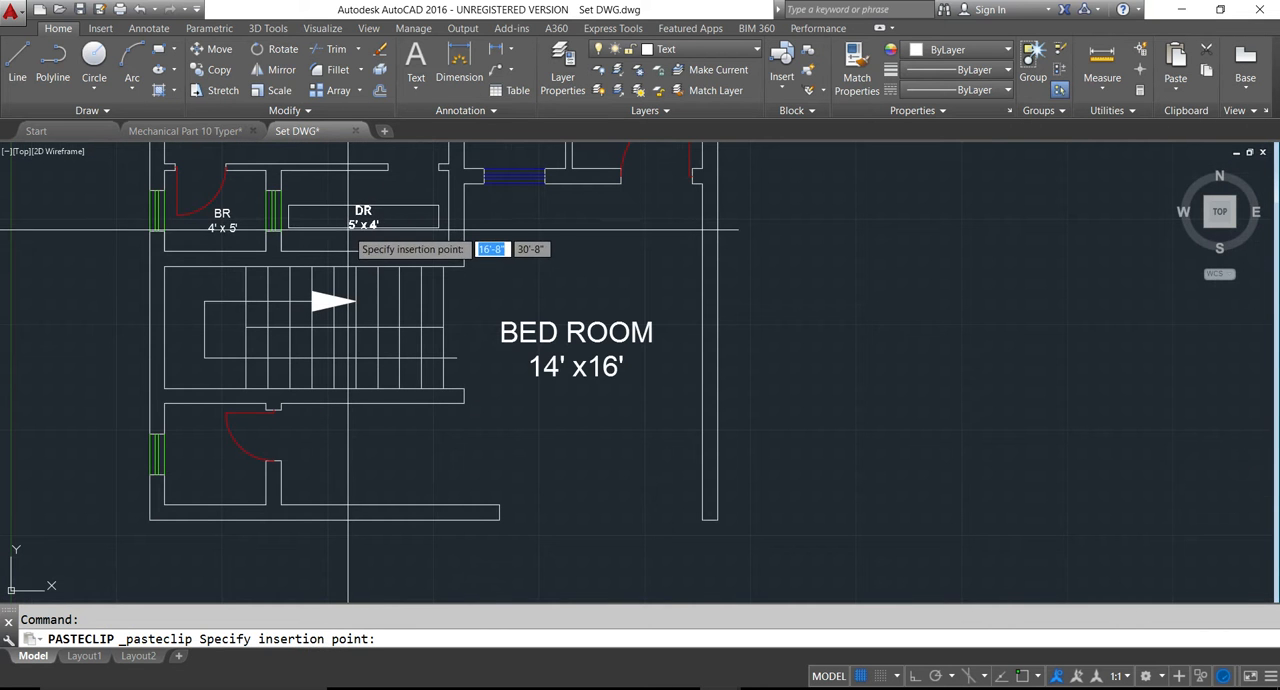
left_click(346, 220)
scroll(345, 250, "down", 3)
- Set the size on the "DR" label above the staircase to 8' x 4'
scroll(346, 260, "up", 3)
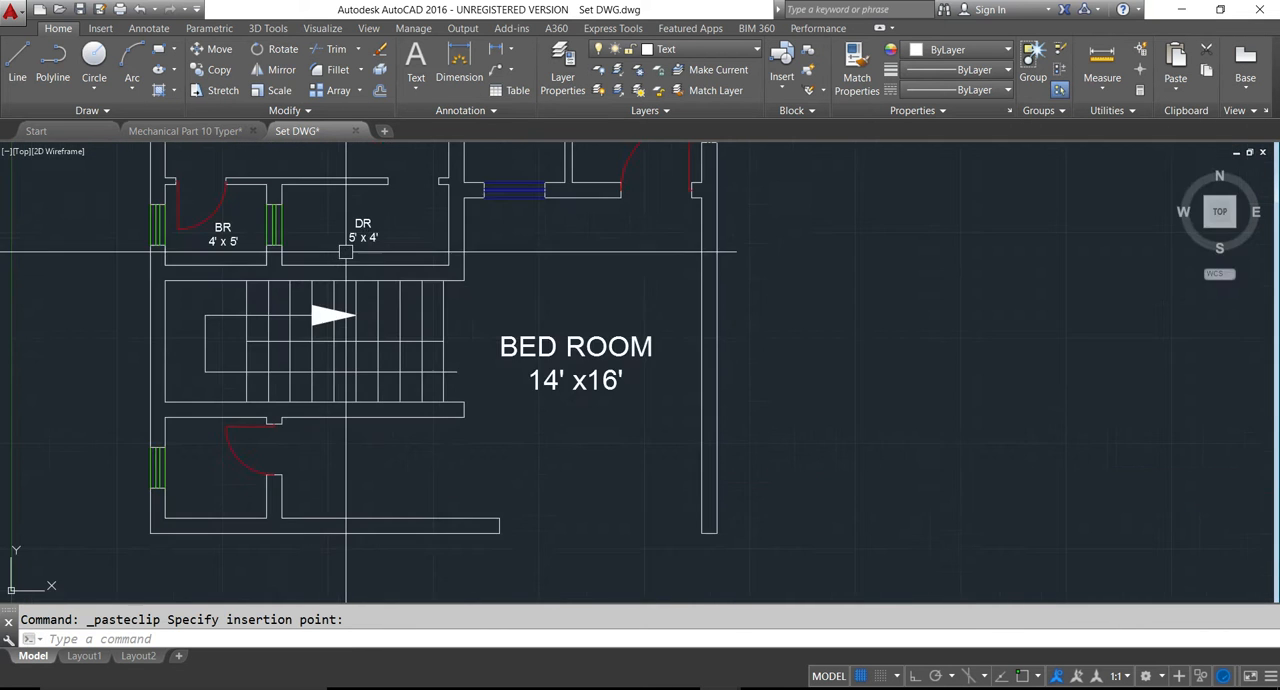
double_click(351, 242)
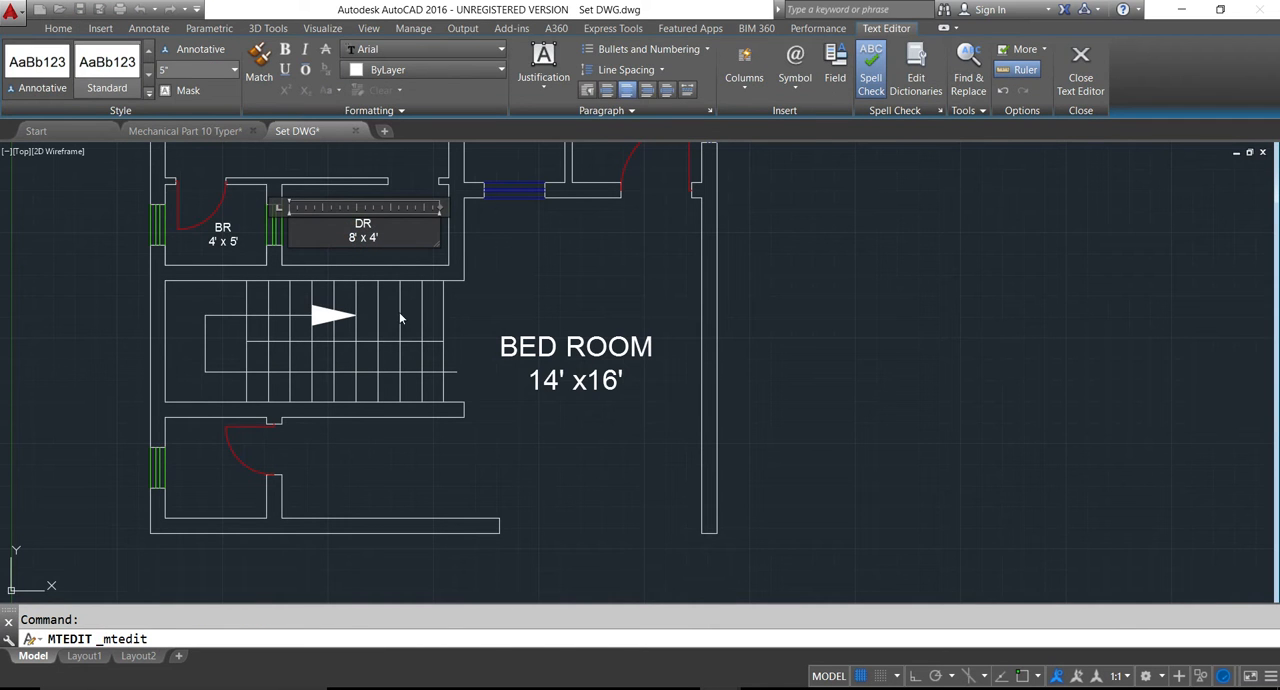
scroll(377, 333, "down", 4)
left_click(377, 333)
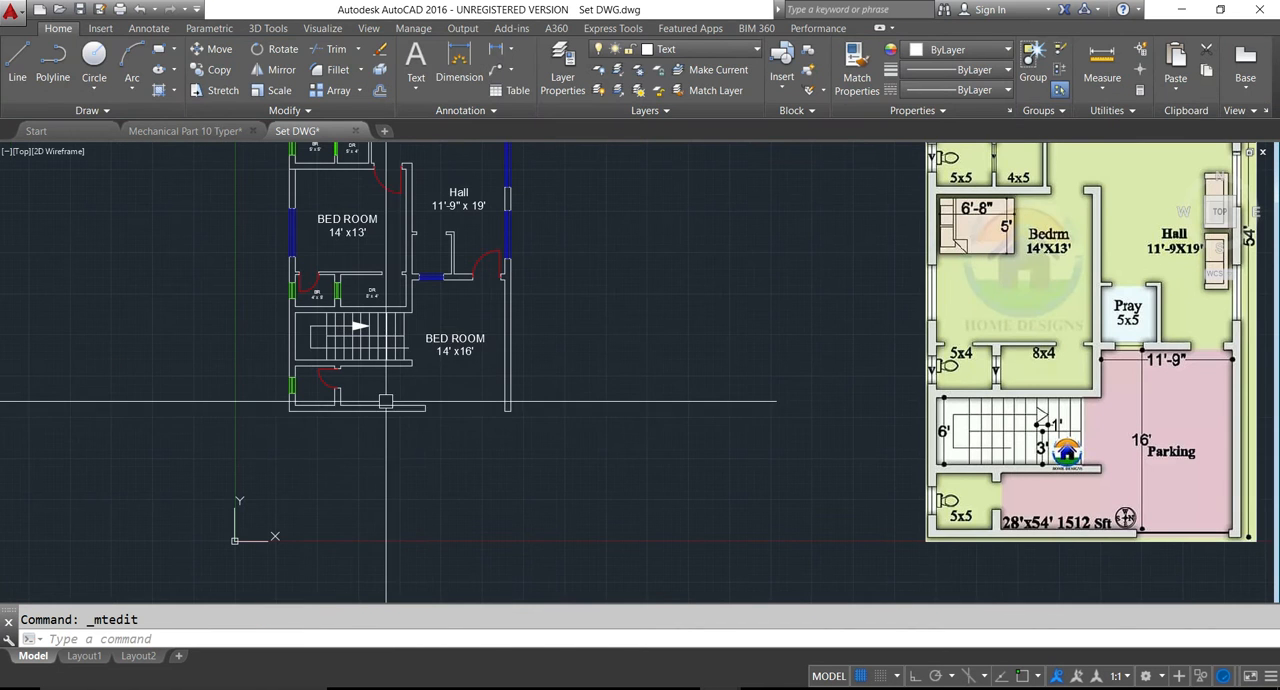
- Copy the "BR 5' x 5'" label into the small bathroom below the staircase
scroll(309, 233, "up", 2)
middle_click_drag(340, 370, 356, 466)
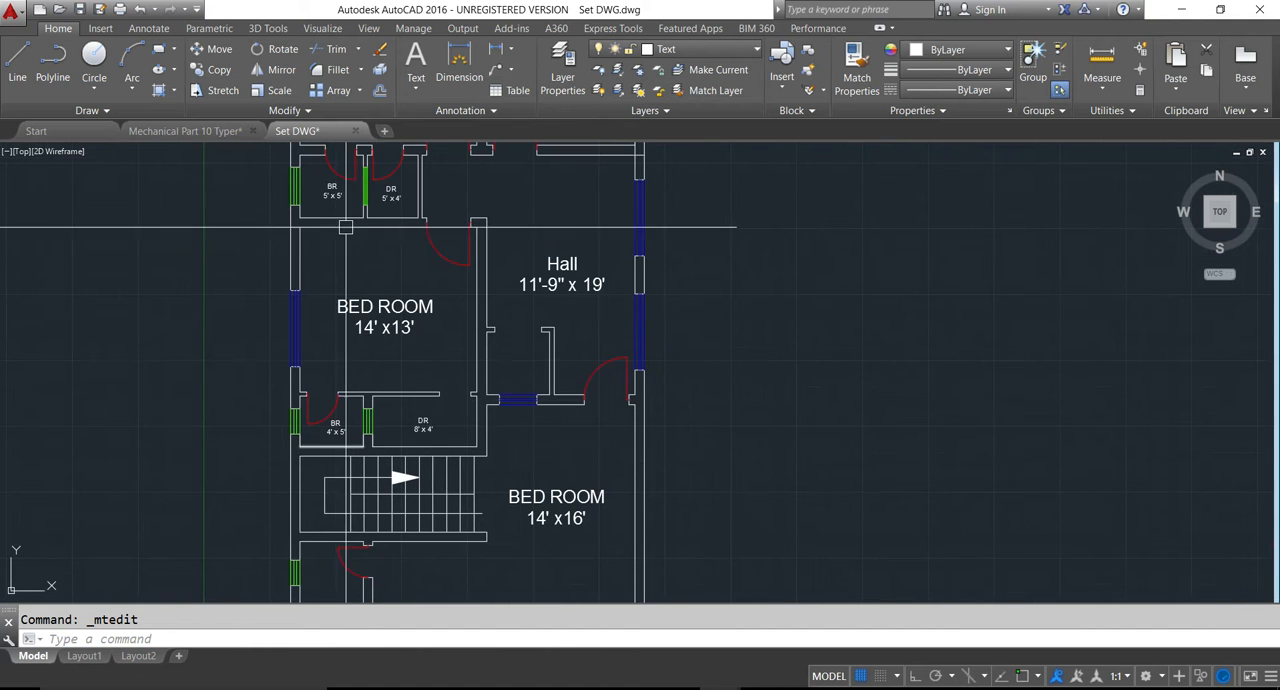
left_click(333, 192)
key("ctrl+c")
key("ctrl+v")
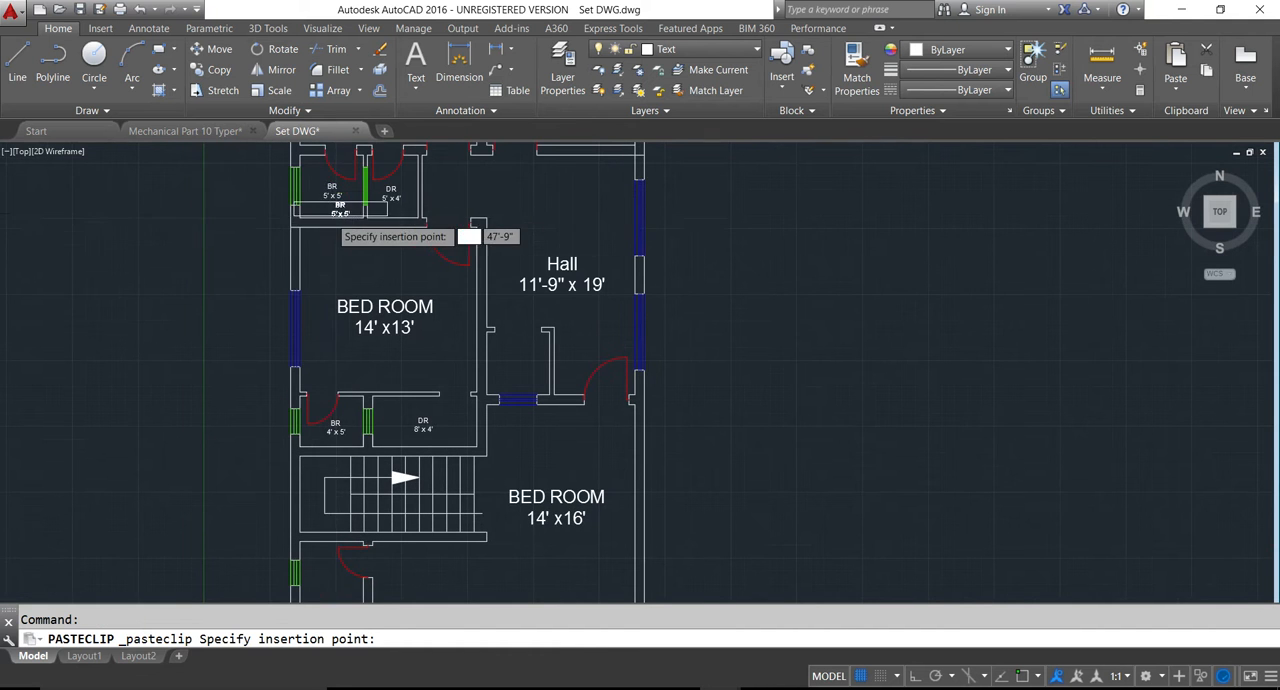
scroll(360, 357, "down", 3)
scroll(254, 420, "up", 5)
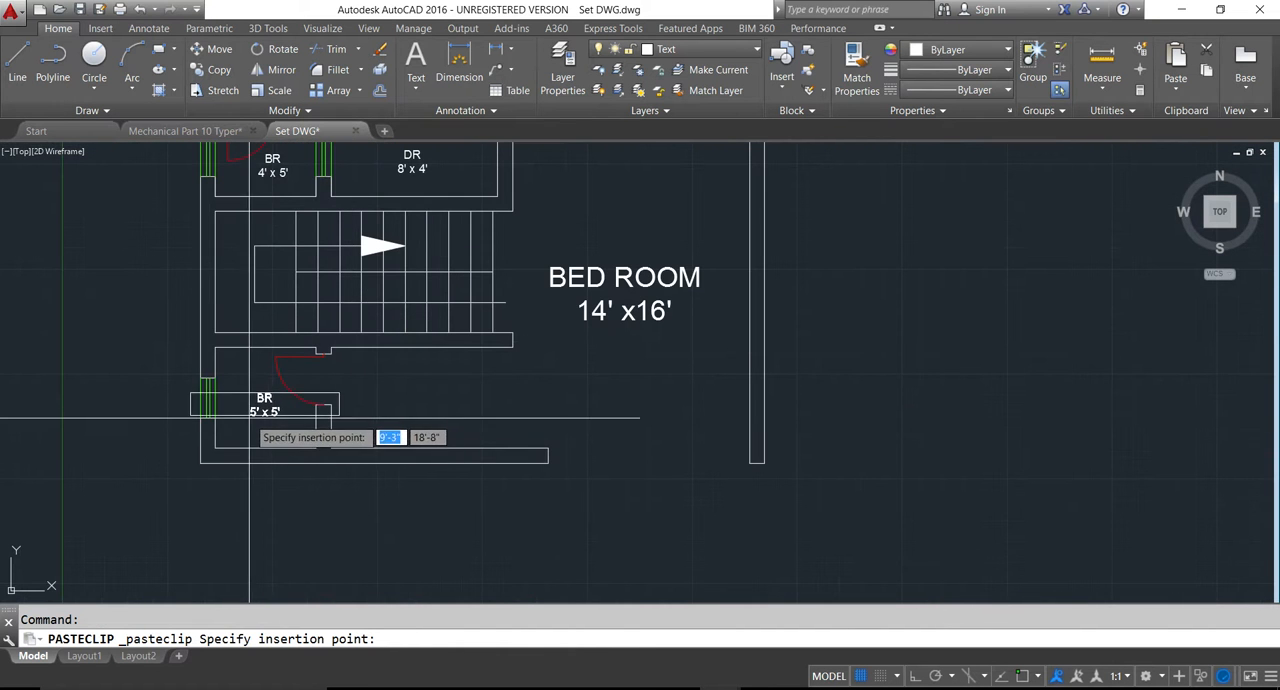
left_click(254, 424)
scroll(255, 420, "down", 4)
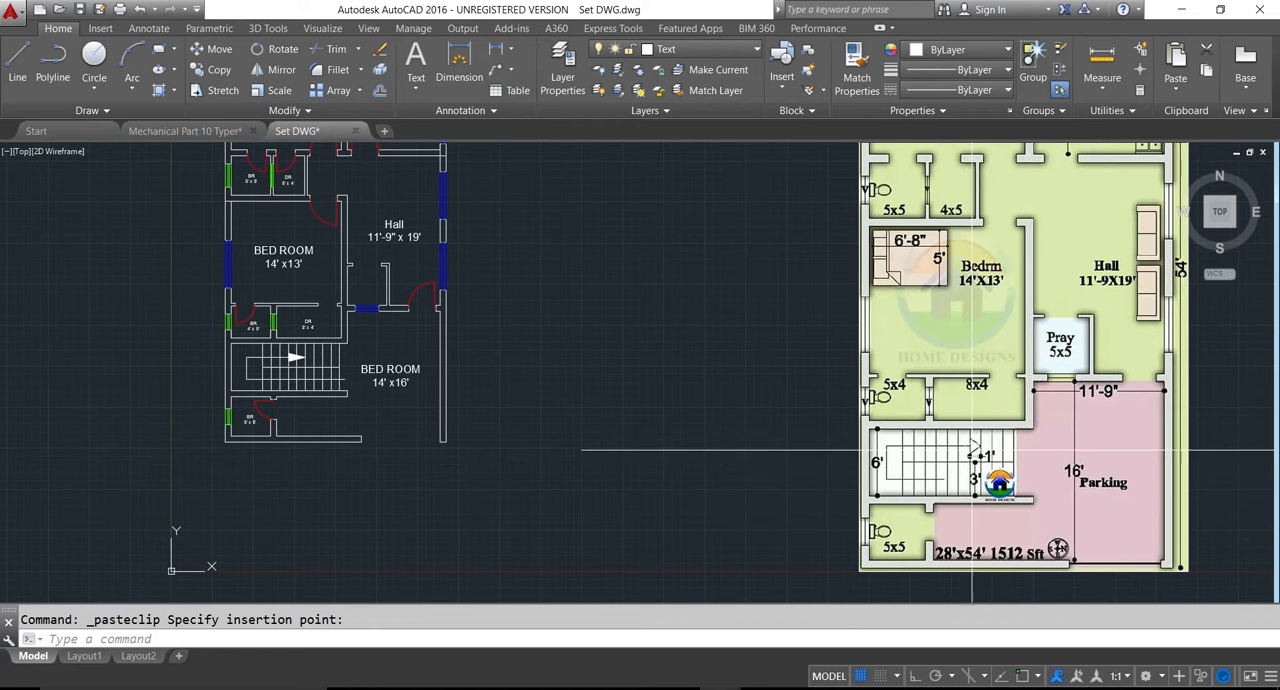
- Copy the letter "B" from the "BED ROOM 14' x16'" label beside the staircase and place it at the stair direction line's open end
scroll(354, 372, "up", 4)
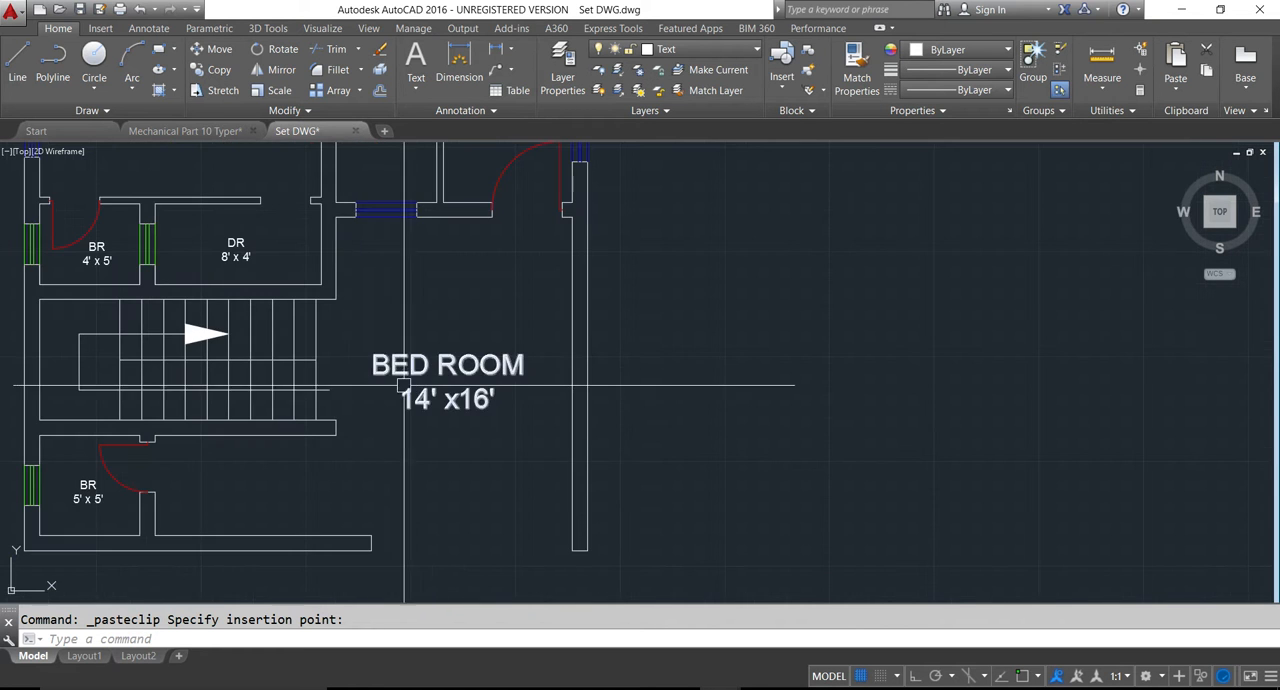
key("Escape")
double_click(385, 365)
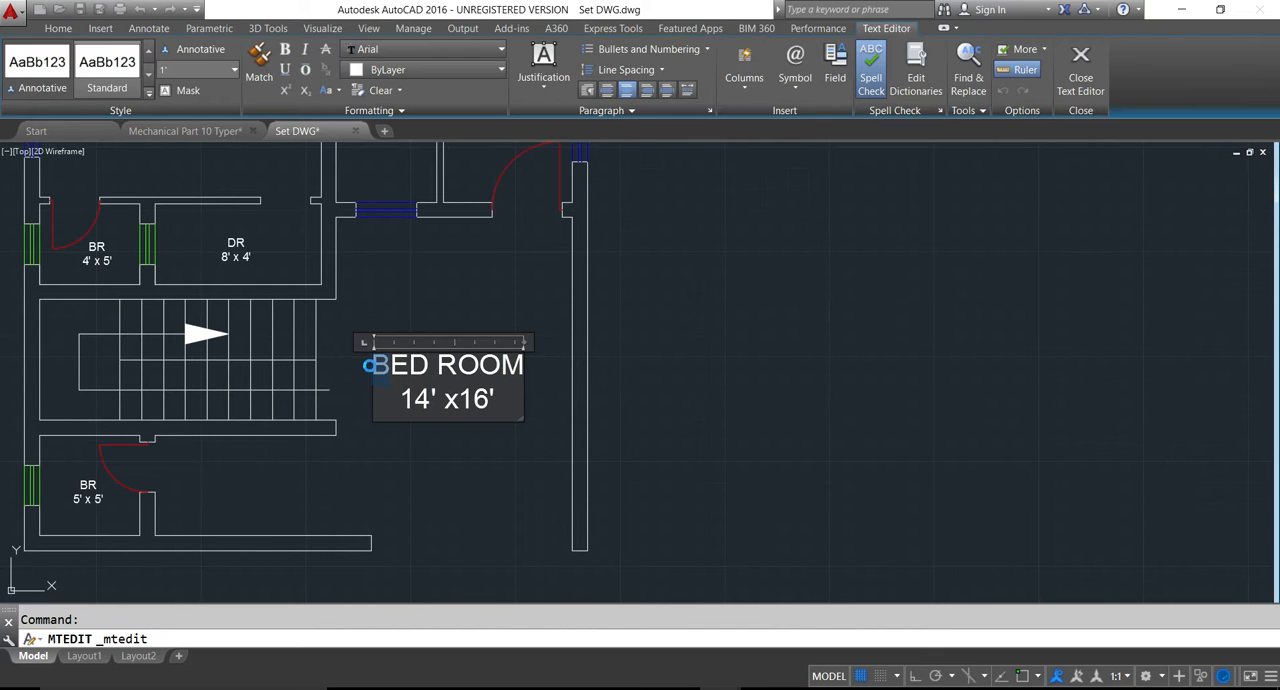
key("ctrl+c")
left_click(760, 374)
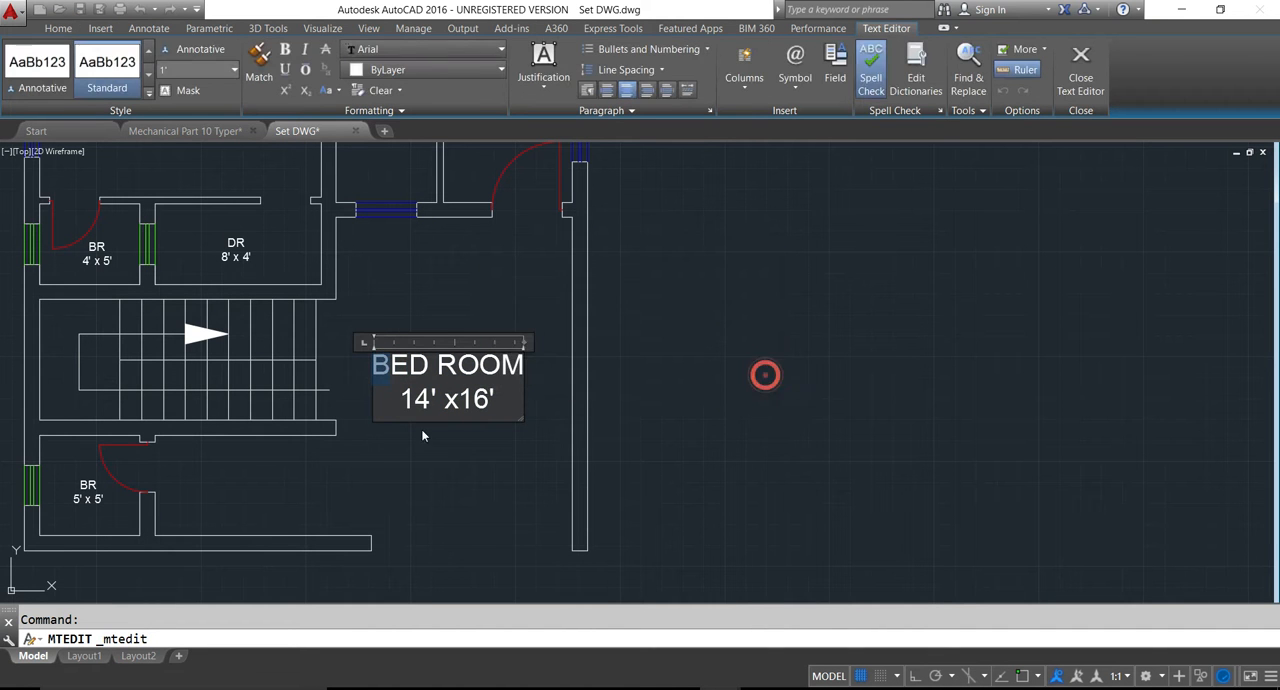
left_click(581, 403)
key("ctrl+v")
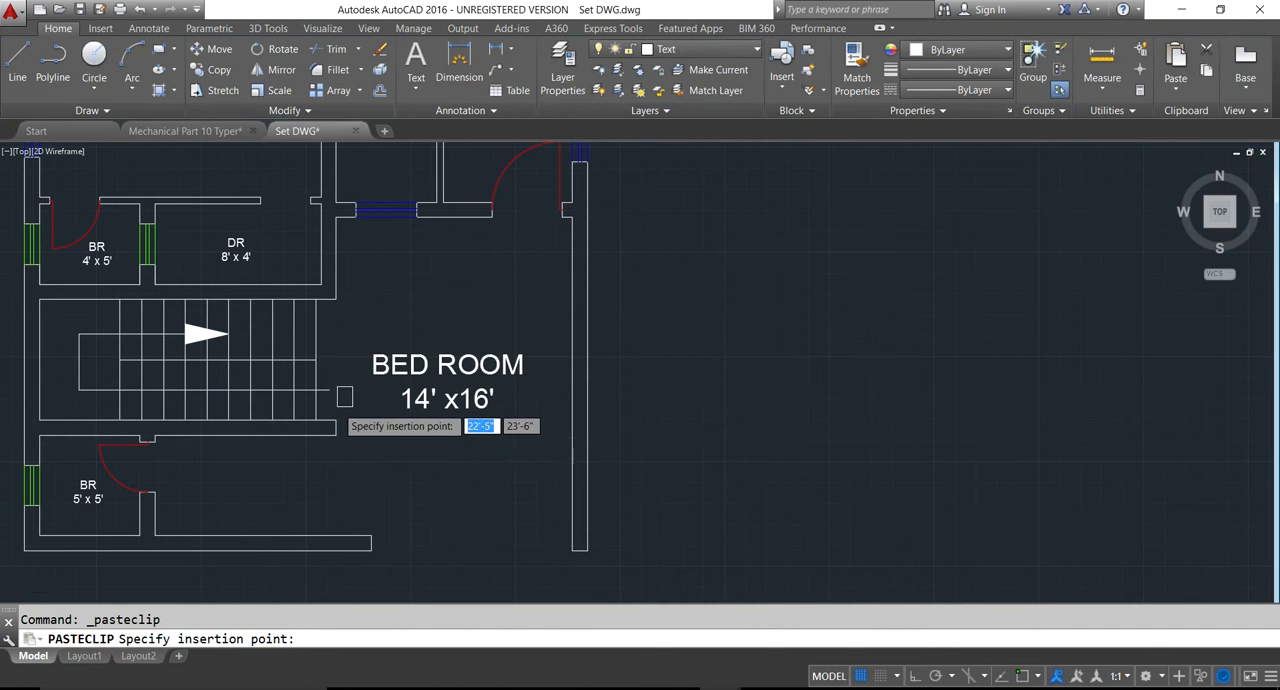
scroll(338, 408, "up", 4)
left_click(323, 396)
left_click(340, 378)
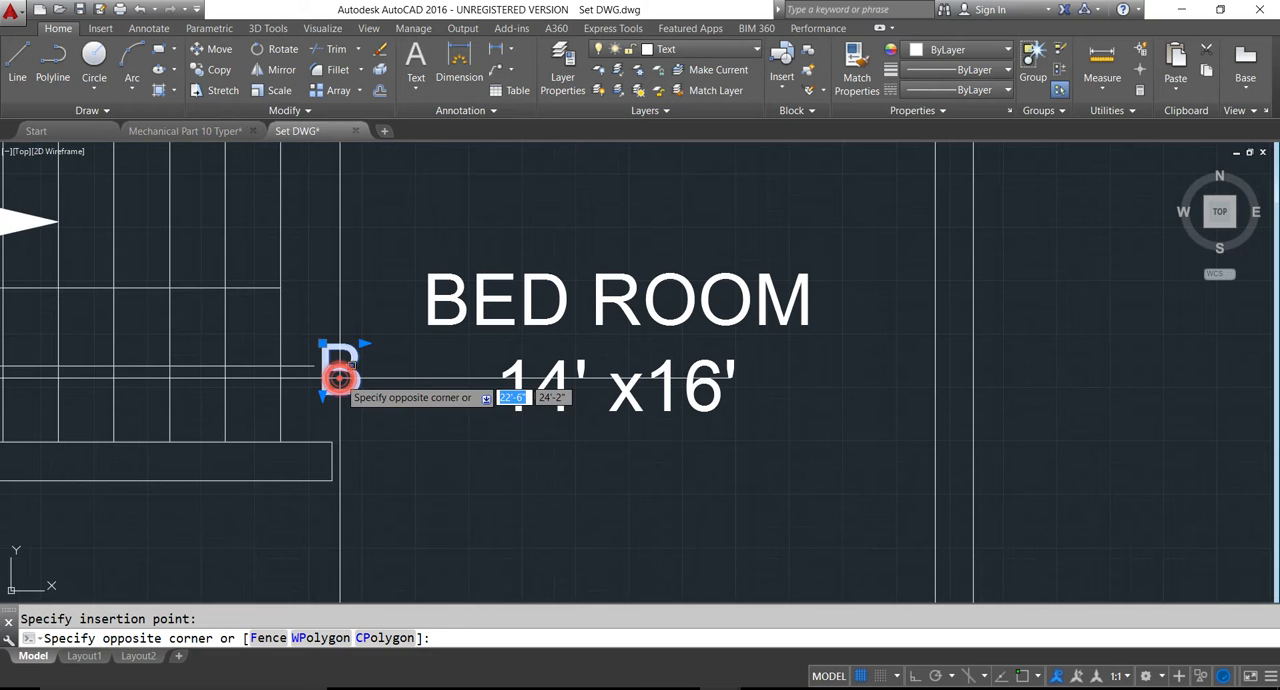
- Replace the copied "B" at the end of the stair direction line with "UP"
key("Escape")
double_click(352, 378)
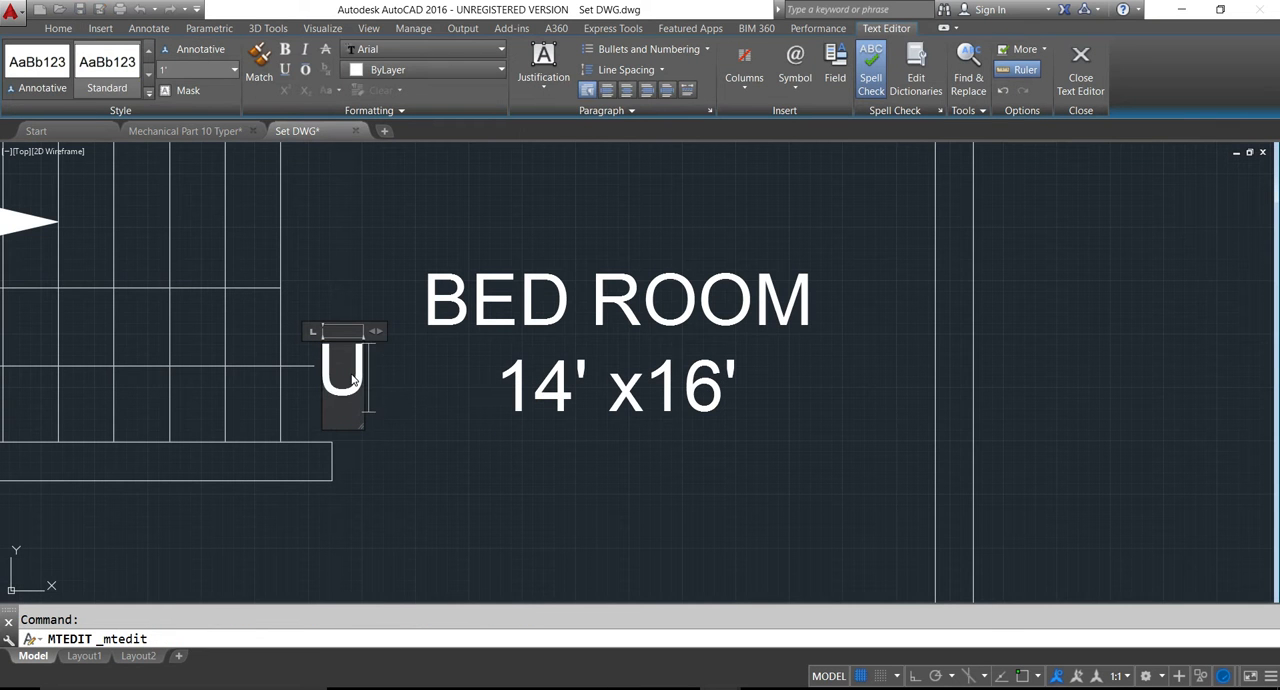
left_click(457, 481)
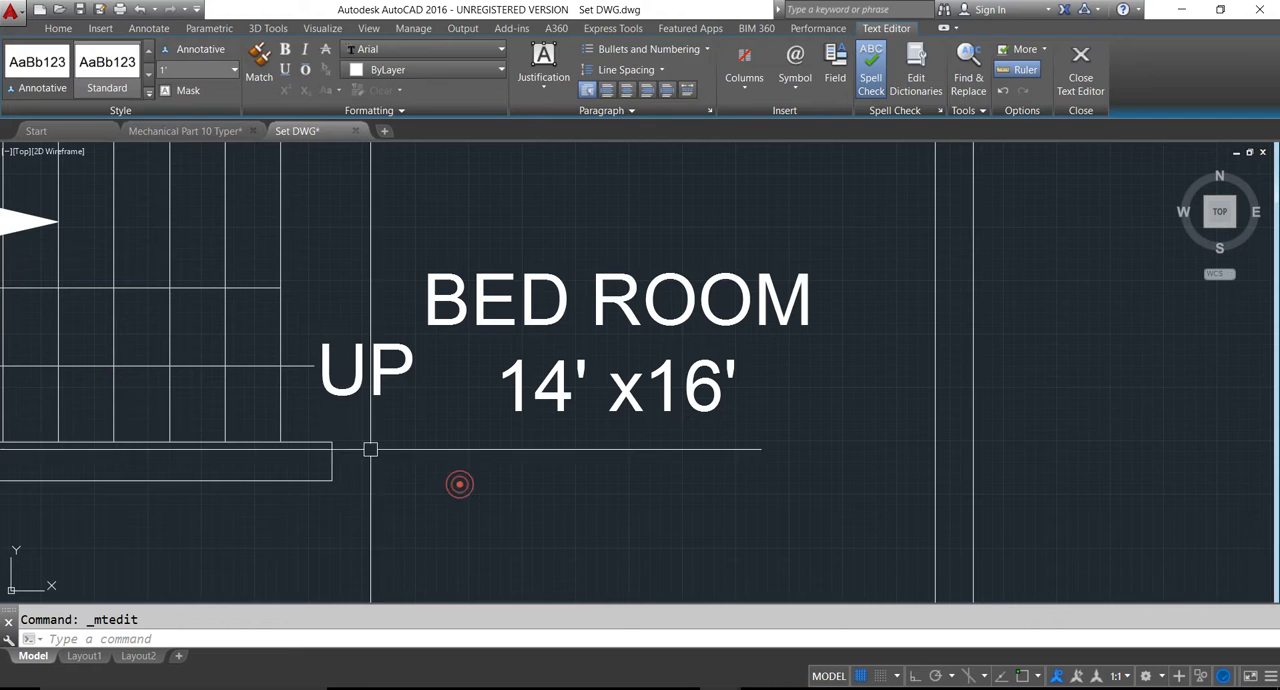
- Shorten the stair direction line horizontally, pulling its open end back to a tread line inside the staircase
left_click(272, 367)
left_click(313, 366)
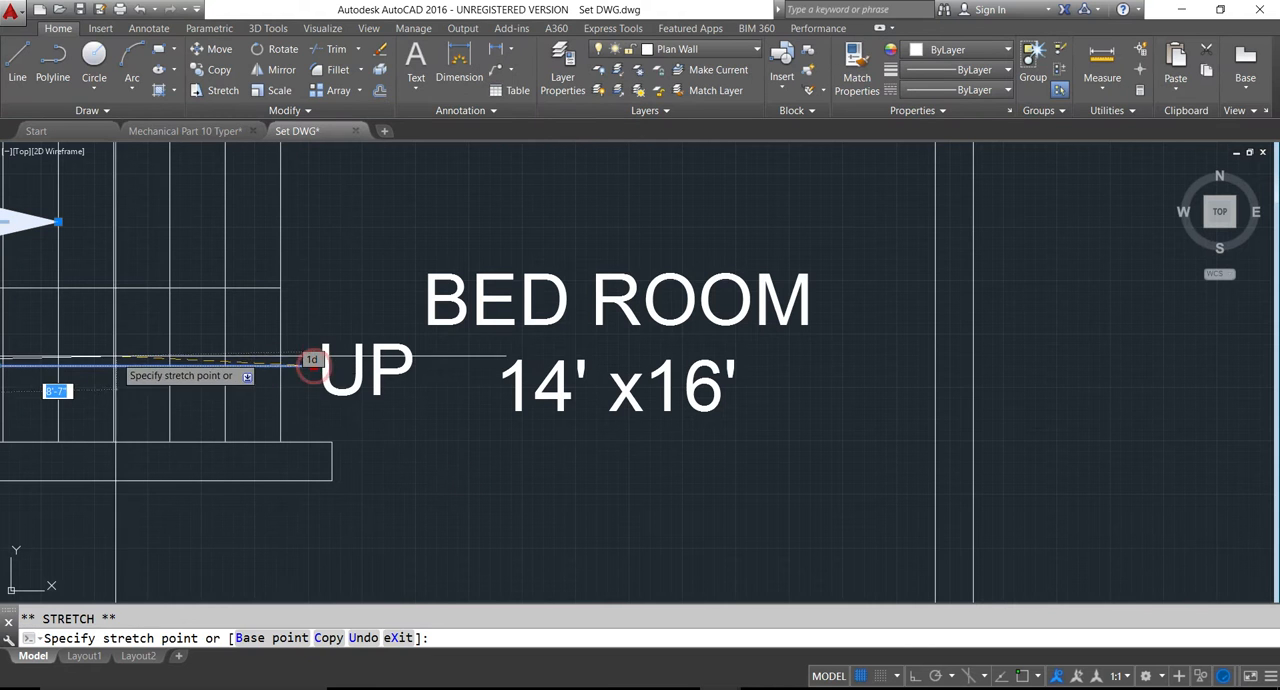
left_click(110, 366)
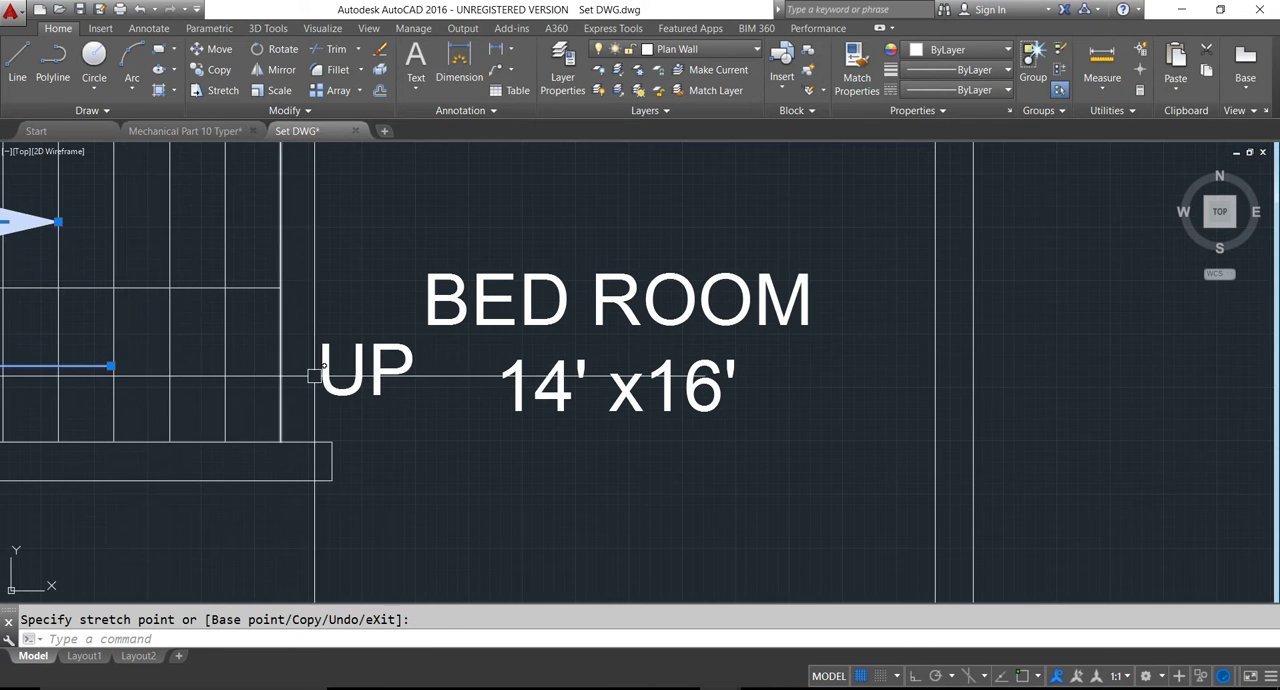
left_click(328, 376)
type("m")
key("Return")
left_click(332, 385)
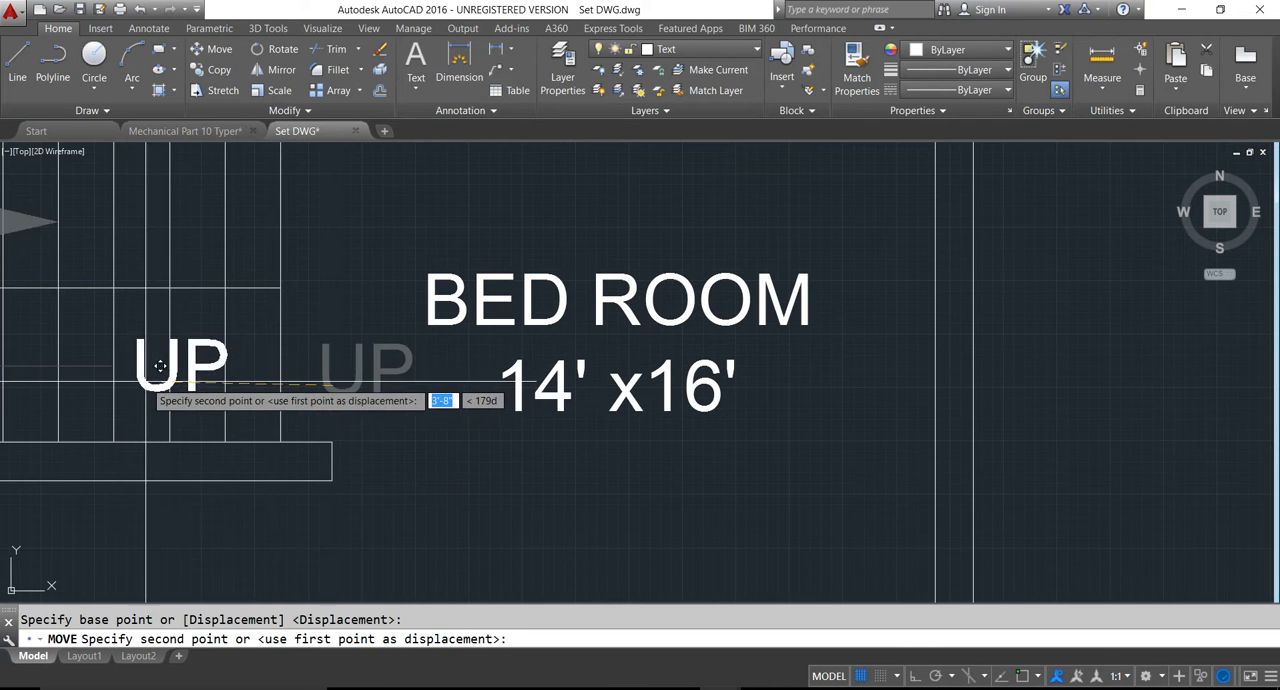
key("Escape")
- Move the "UP" label into the staircase, just past the end of the shortened direction line
left_click(334, 382)
type("m")
key("Return")
left_click(334, 388)
scroll(175, 380, "down", 4)
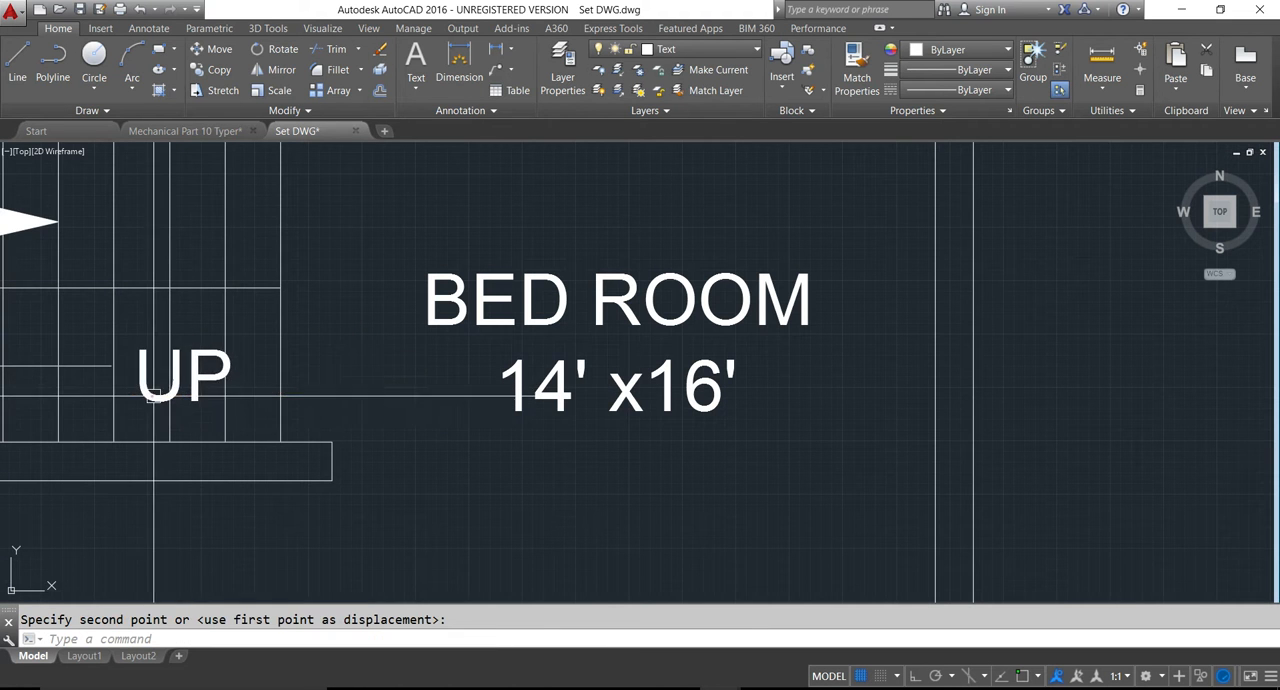
key("Escape")
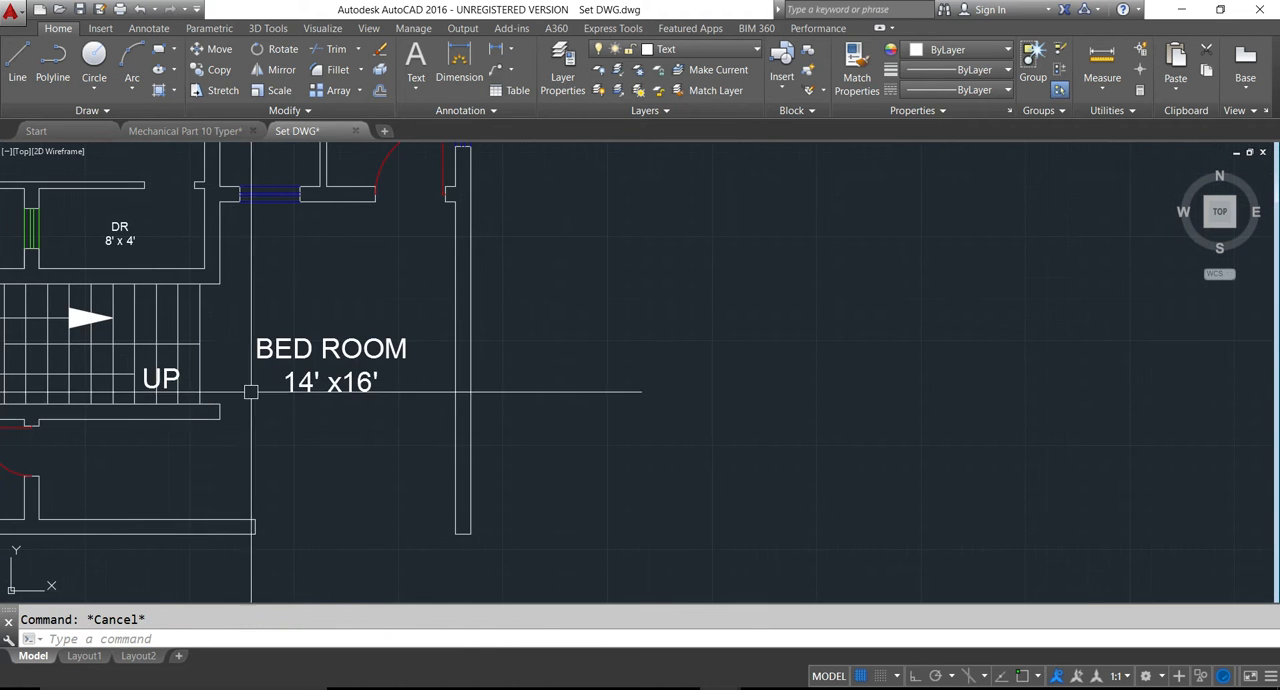
- Replace the "BED ROOM 14' x16'" label beside the staircase with "Parking Area", following the reference plan
middle_click_drag(123, 354, 271, 358)
scroll(193, 398, "down", 2)
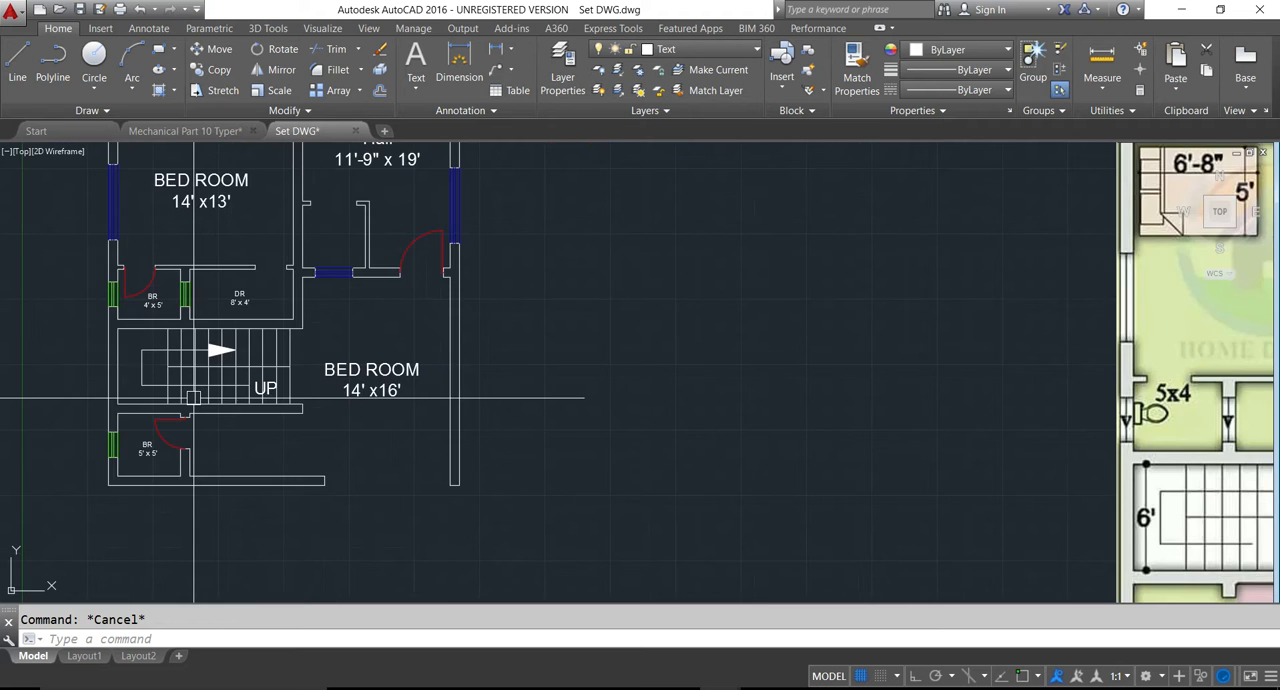
scroll(193, 398, "down", 4)
scroll(560, 465, "up", 4)
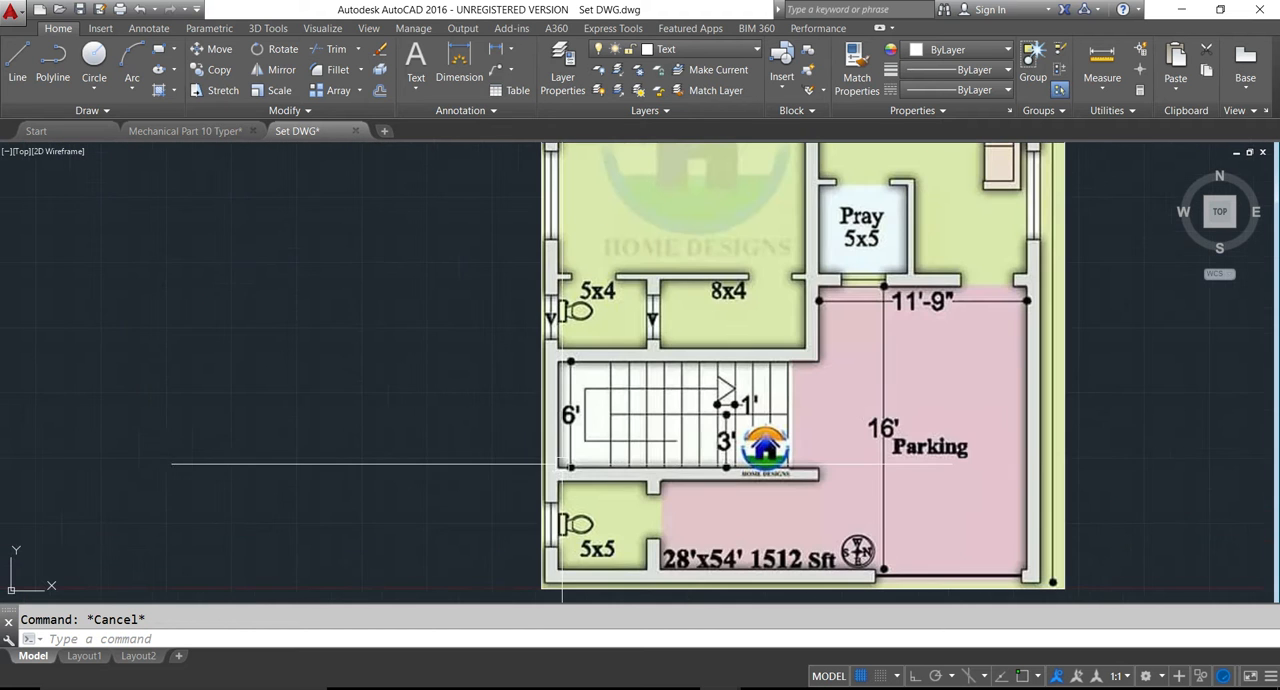
scroll(778, 480, "up", 2)
scroll(801, 476, "down", 4)
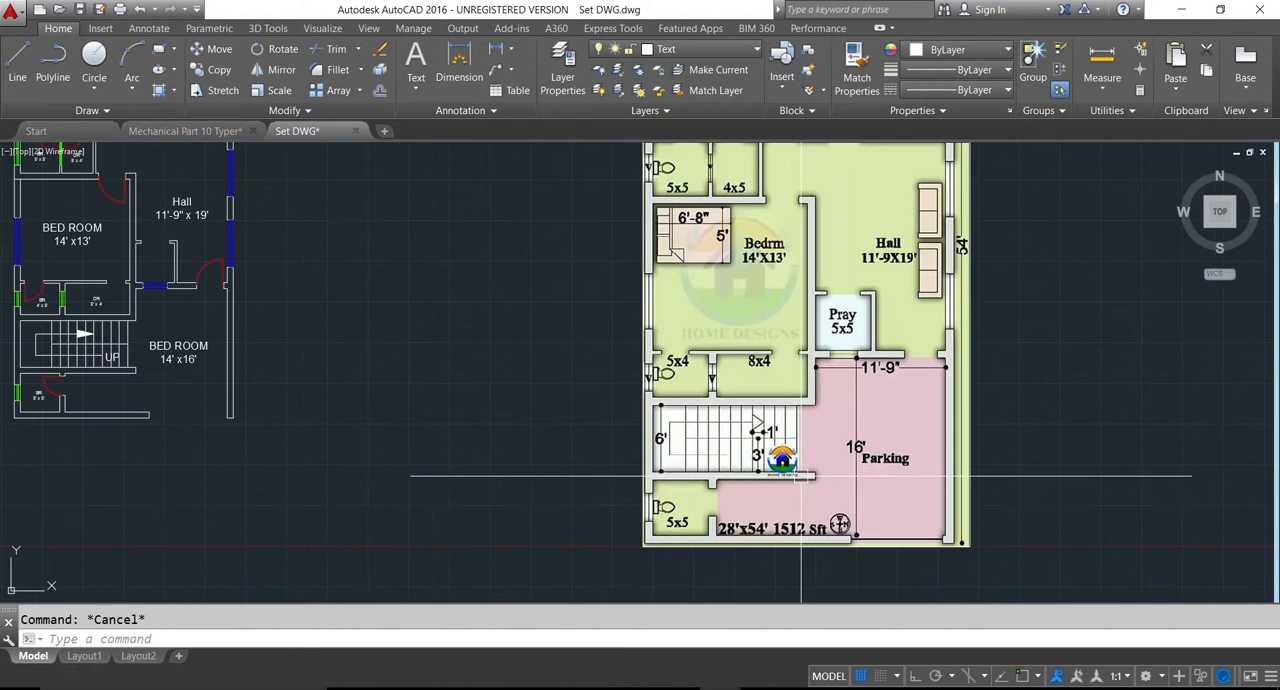
scroll(186, 339, "up", 2)
double_click(190, 351)
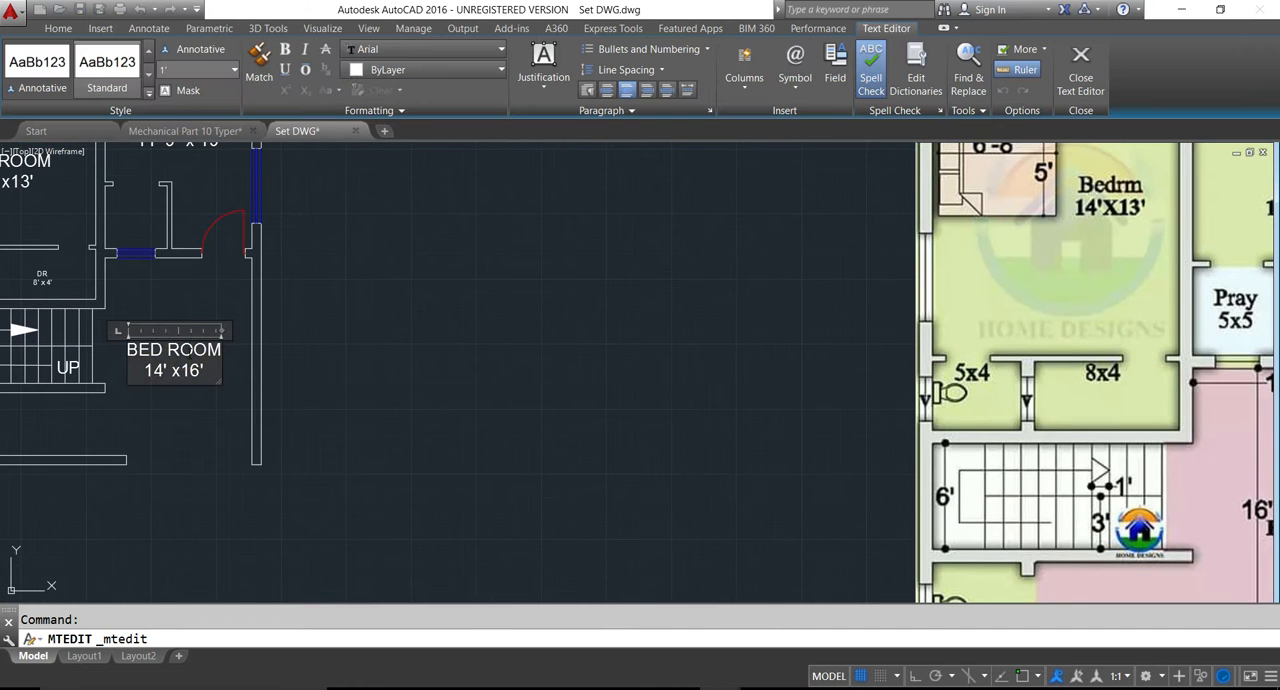
type("Park")
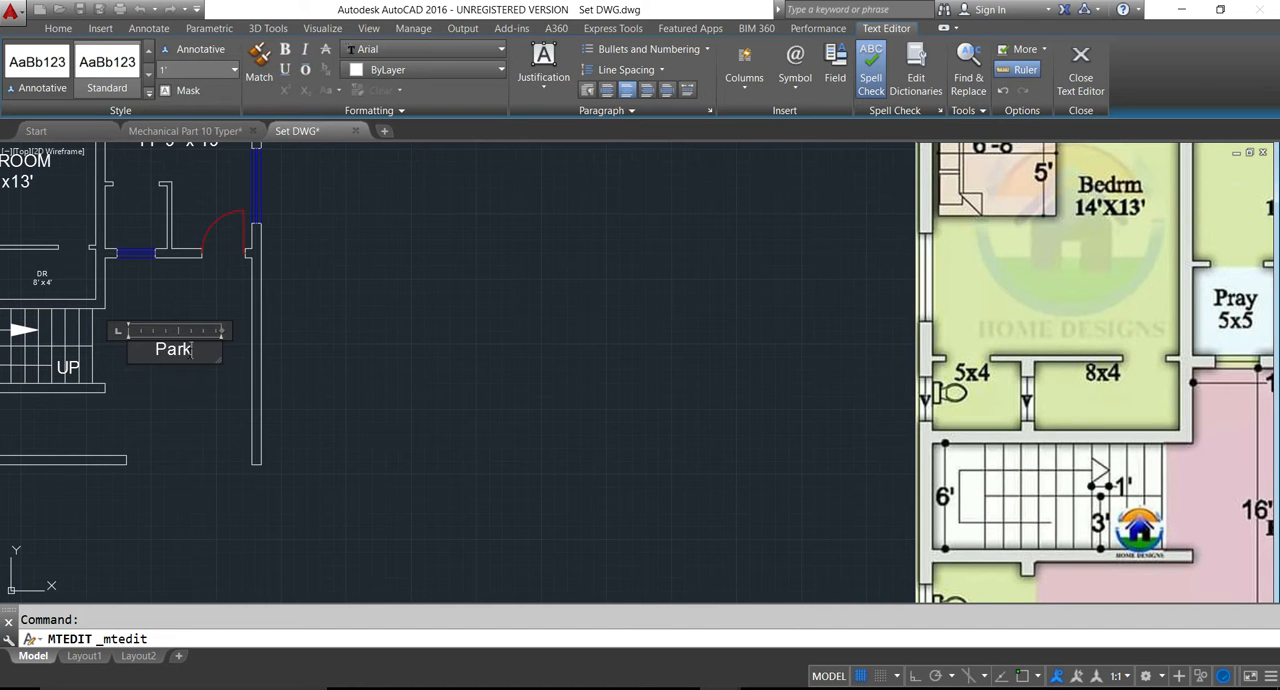
type("ing Area")
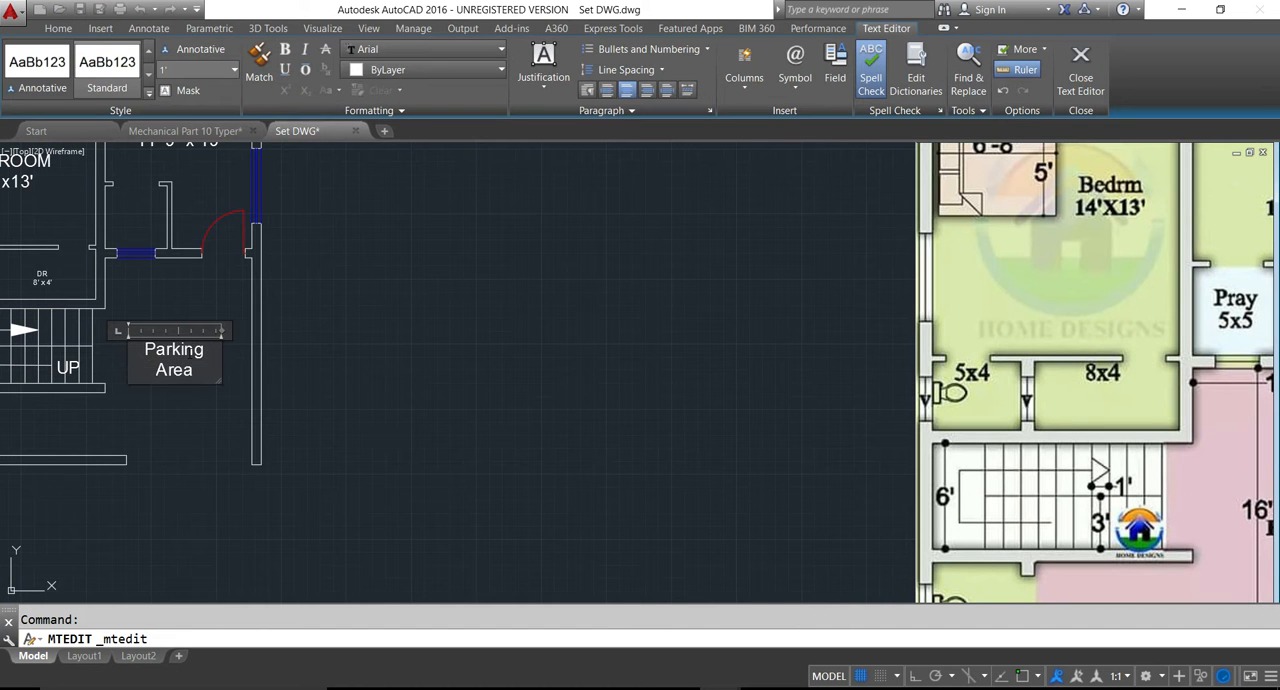
left_click(210, 461)
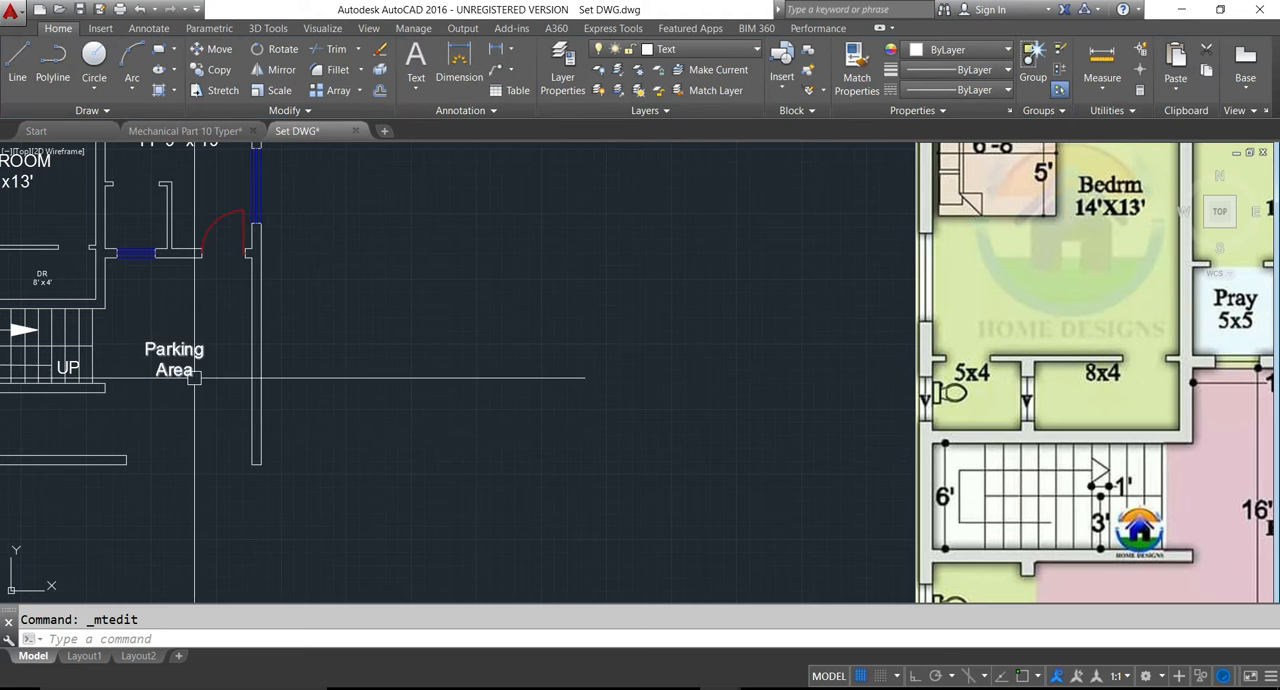
- Copy the "DR 8' x 4'" label into the small room at the hall's lower corner, above the parking area
middle_click_drag(196, 381, 206, 446)
scroll(206, 441, "down", 2)
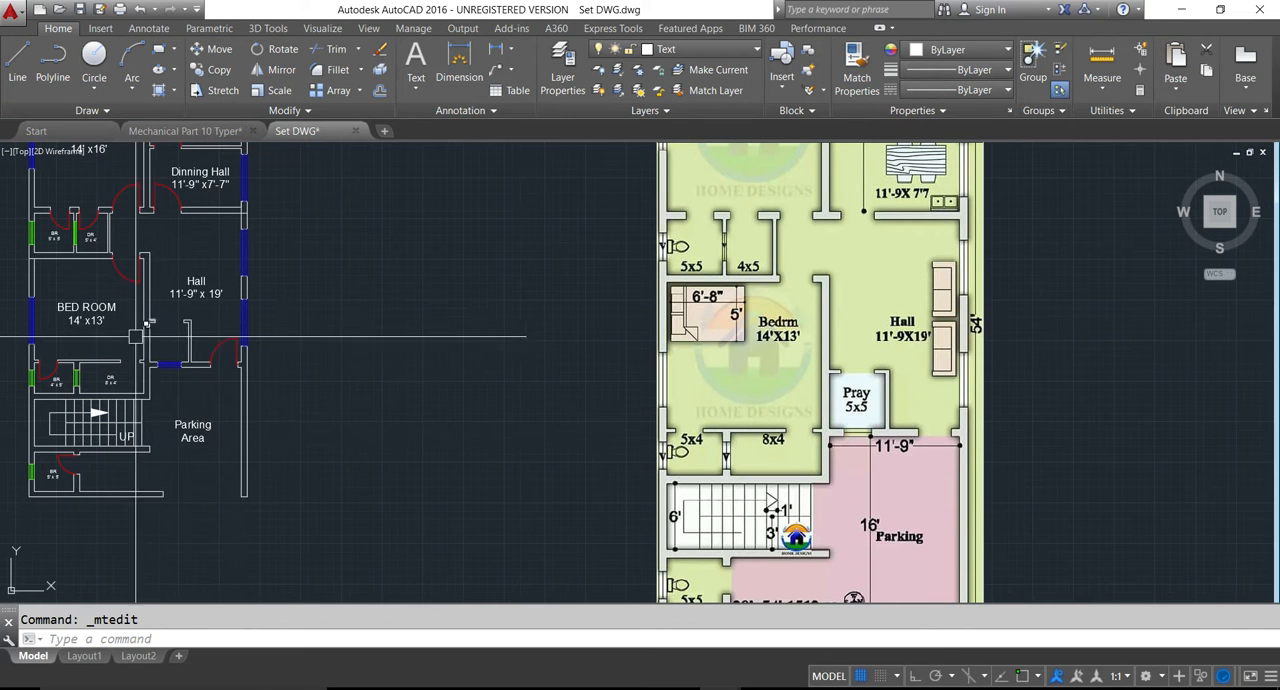
scroll(110, 380, "up", 4)
key("ctrl+c")
key("ctrl+v")
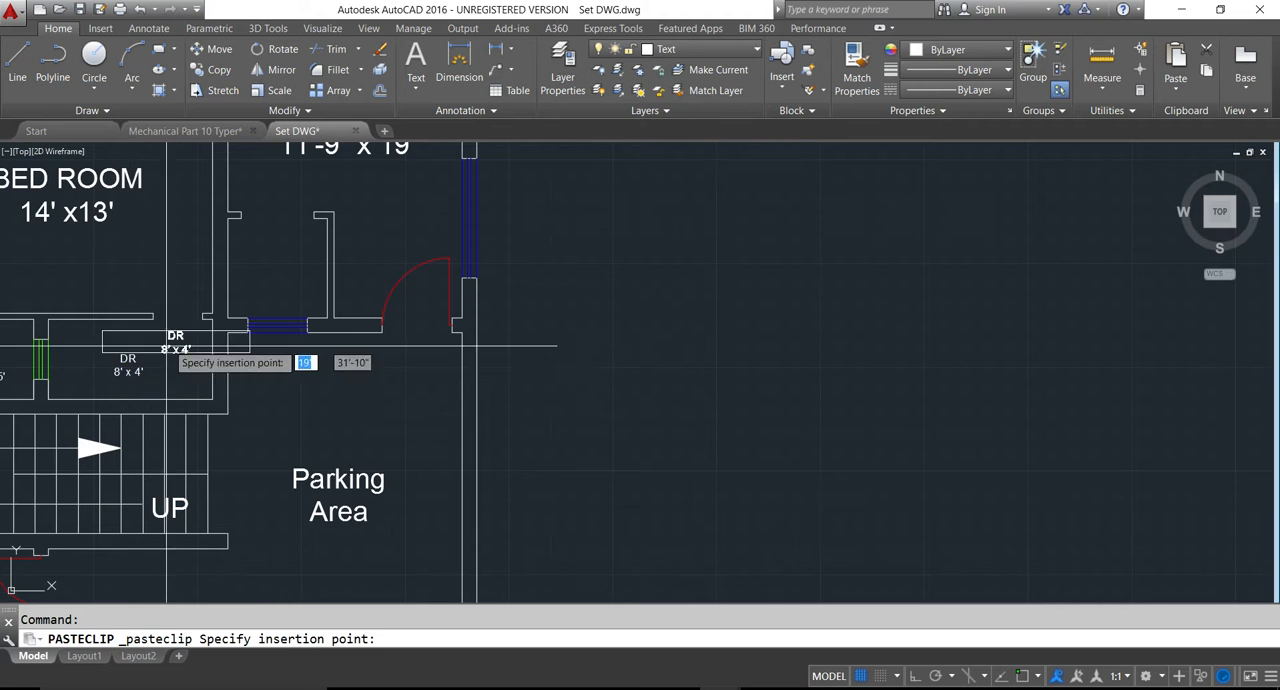
scroll(265, 288, "up", 4)
left_click(258, 267)
- Change the copied label in the small room below the hall to "Pray" with the size 5' x 5'
double_click(265, 268)
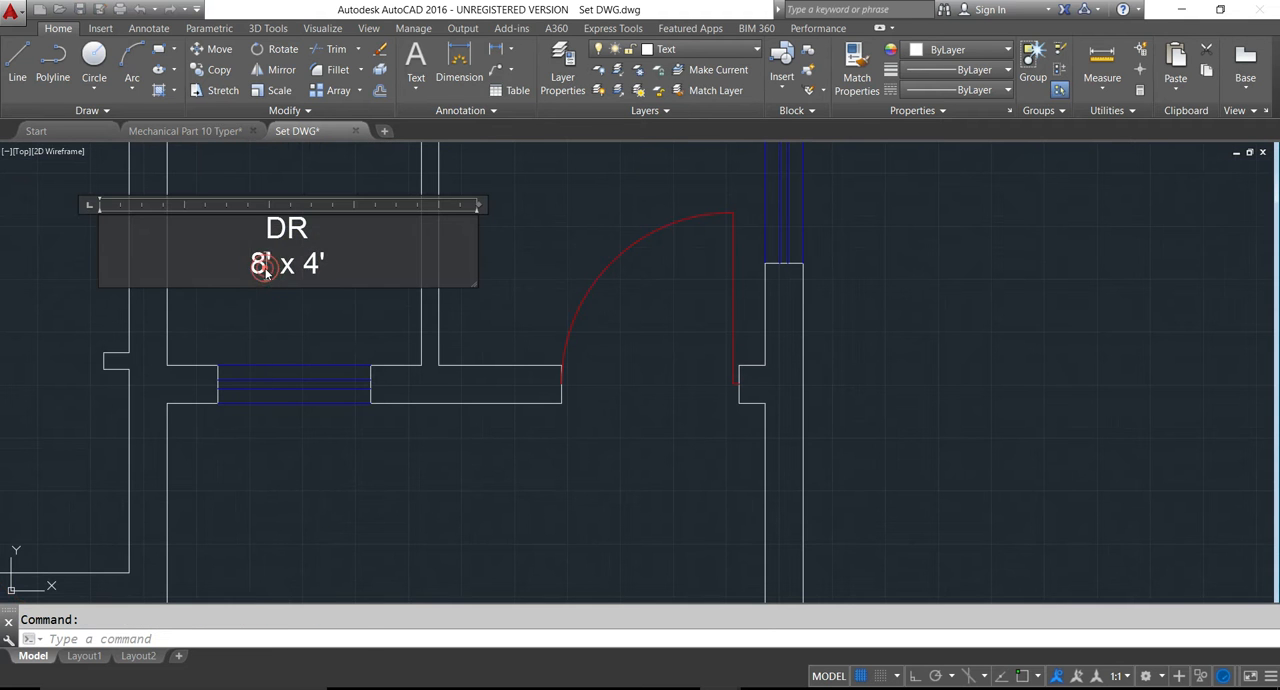
type("Pray")
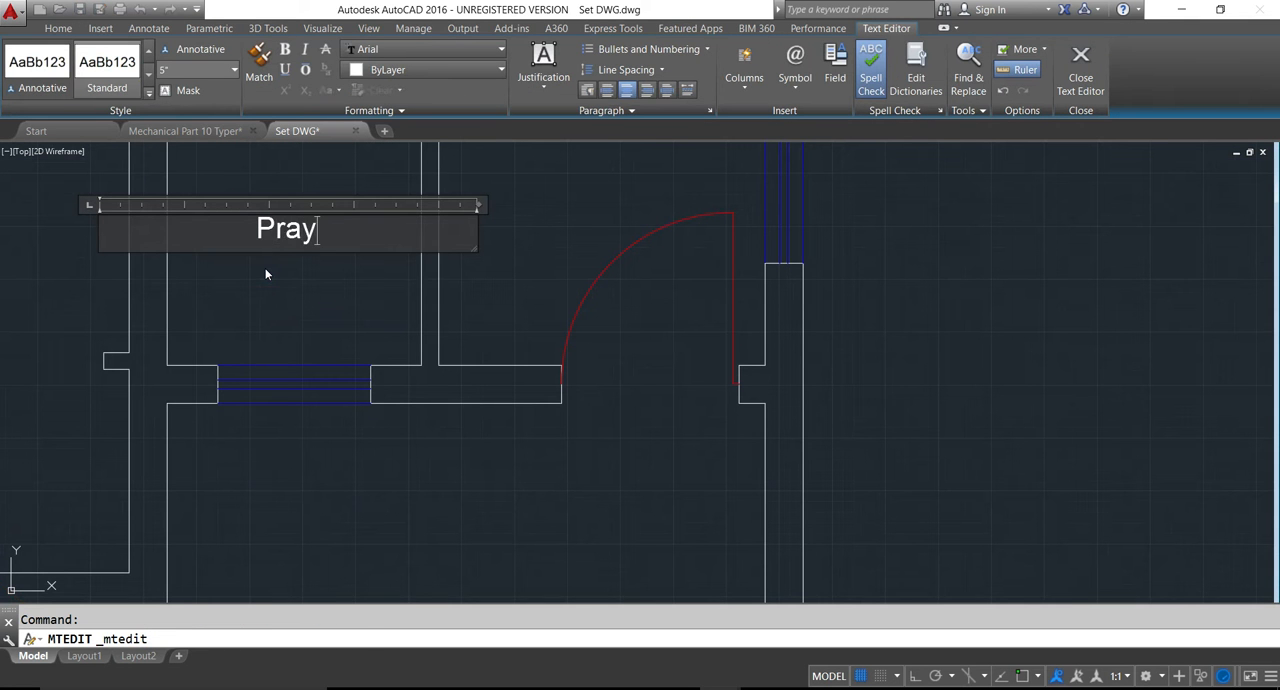
key("Return")
type("5' x 5")
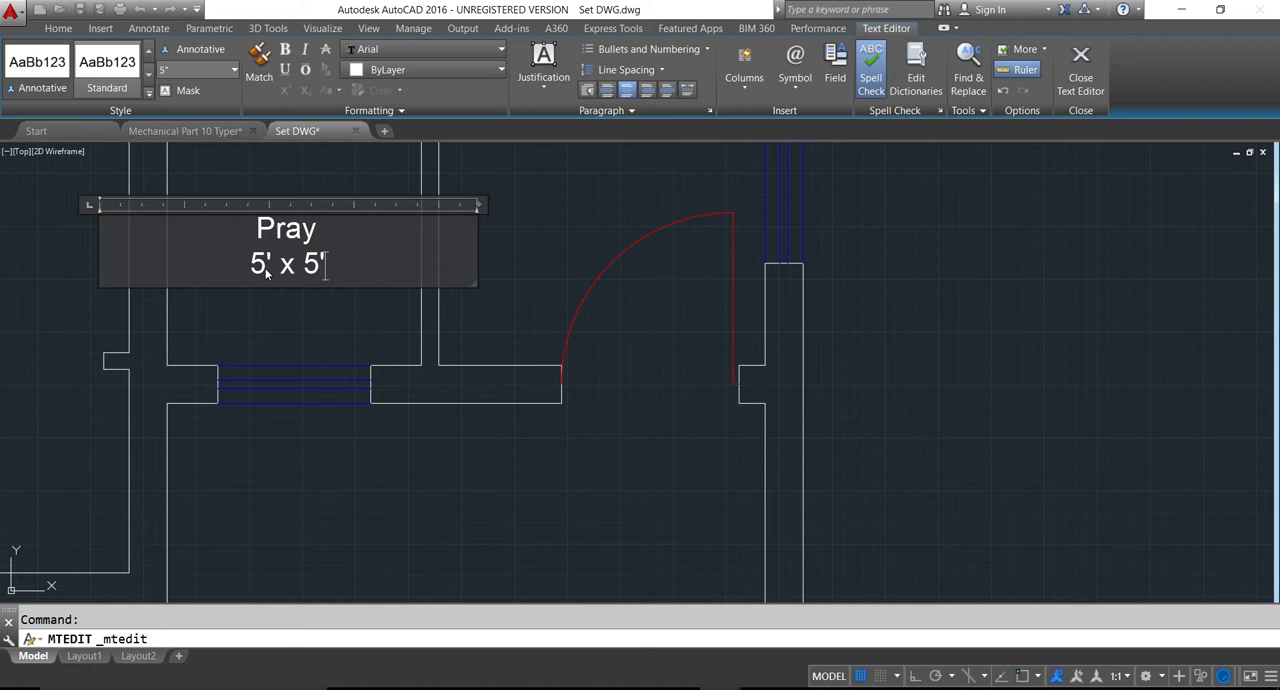
left_click(300, 526)
- Save the labelled floor plan drawing
scroll(280, 450, "down", 4)
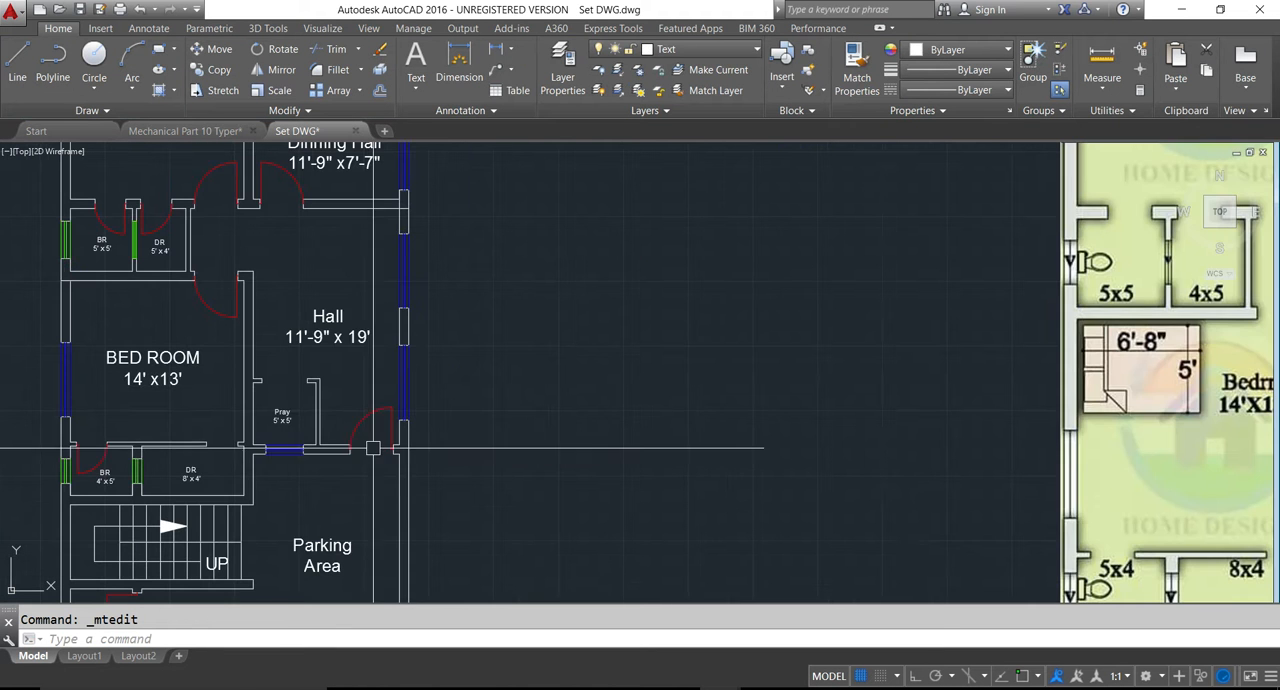
middle_click_drag(348, 456, 330, 420)
middle_click_drag(269, 317, 365, 322)
scroll(365, 322, "down", 2)
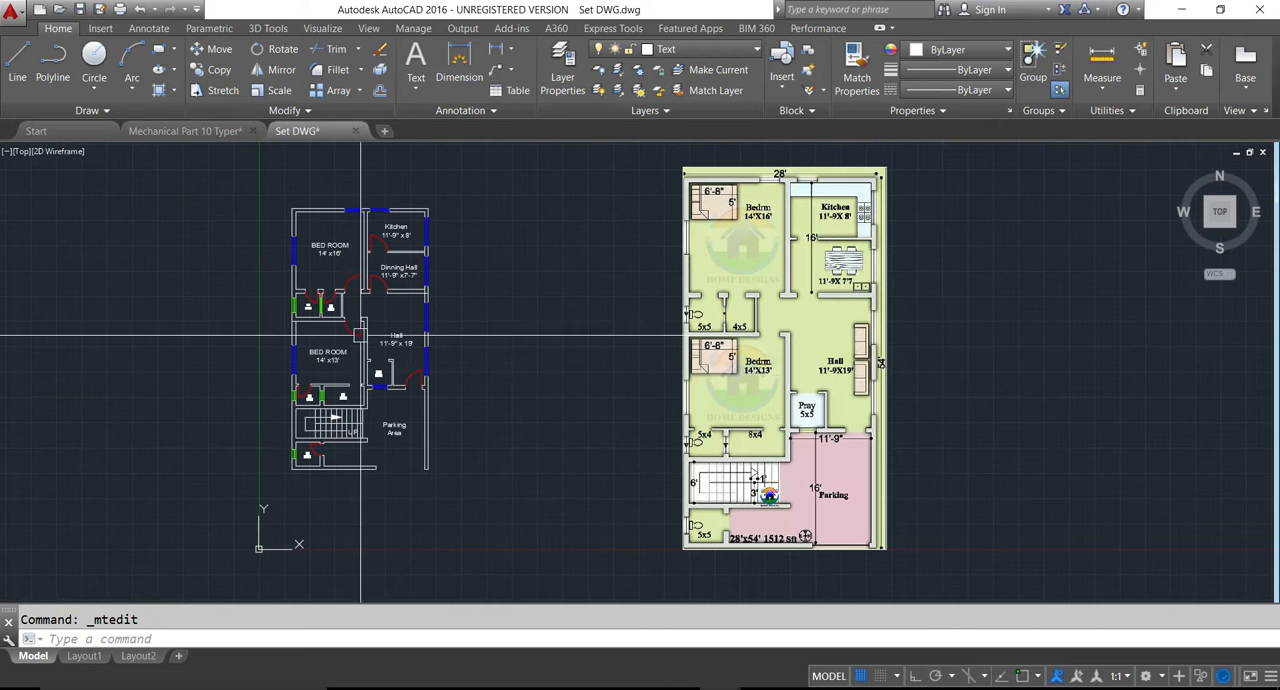
key("ctrl+s")
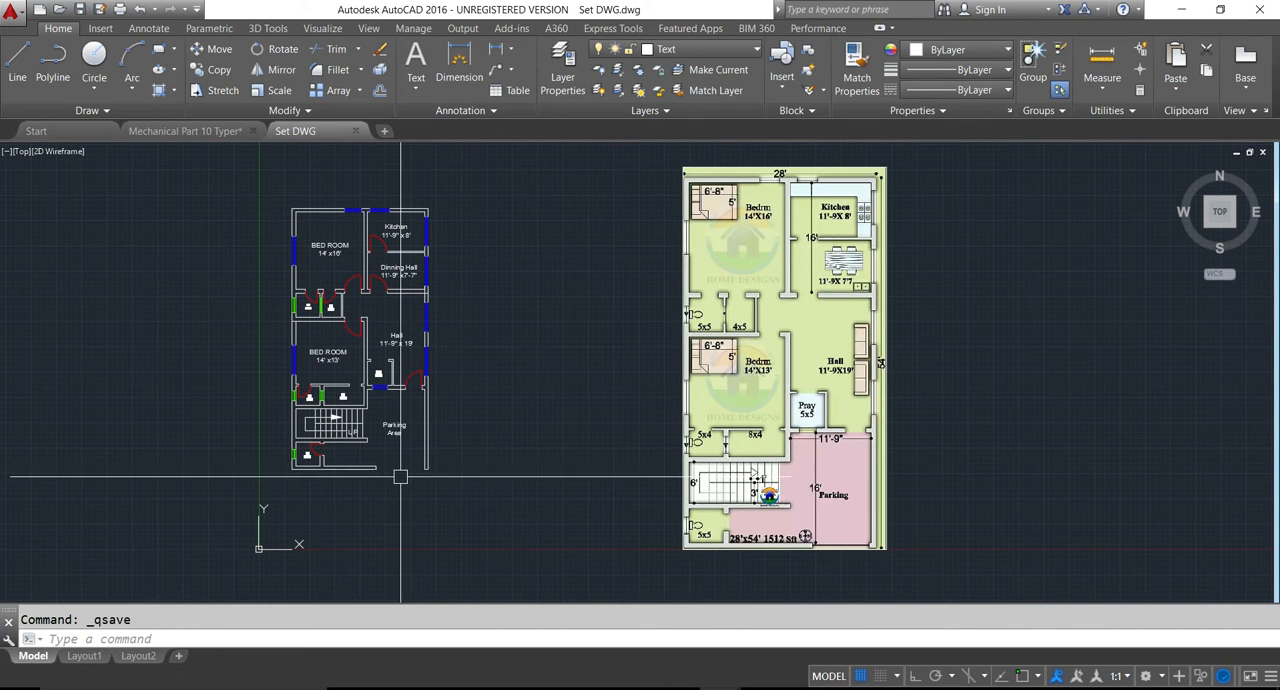
key("Escape")
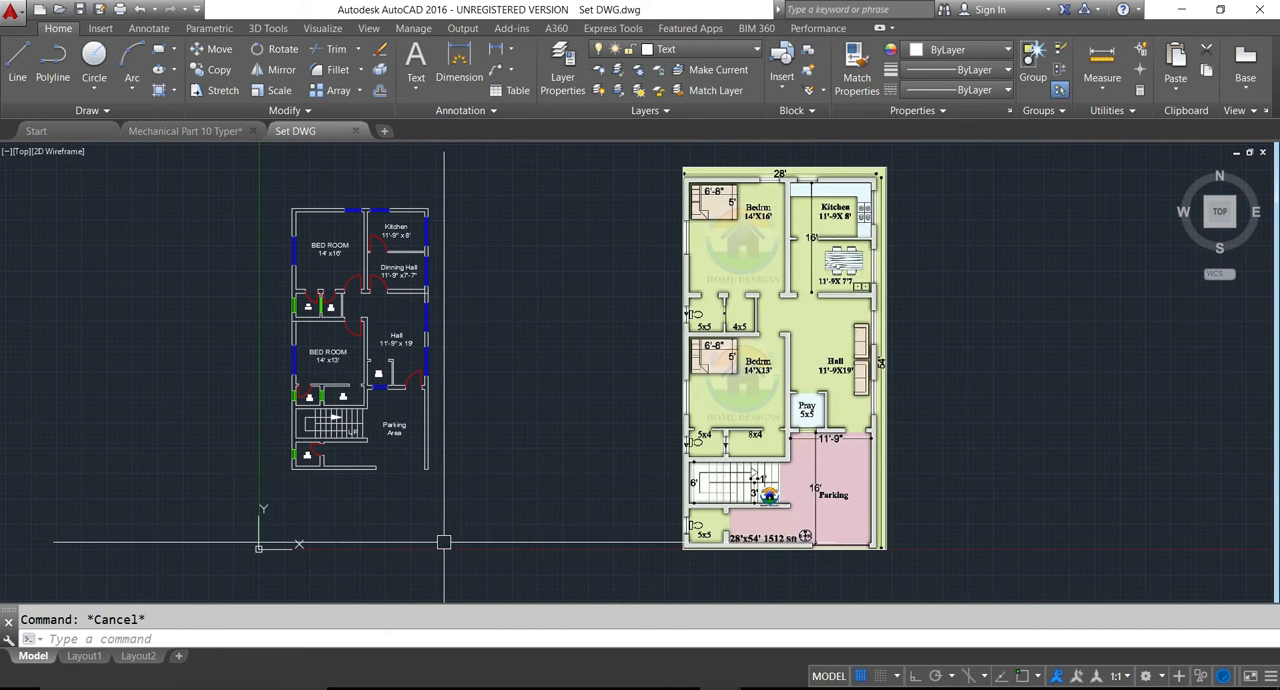
- Start a hatch for the plan's walls and choose the CLAY pattern
scroll(303, 279, "up", 2)
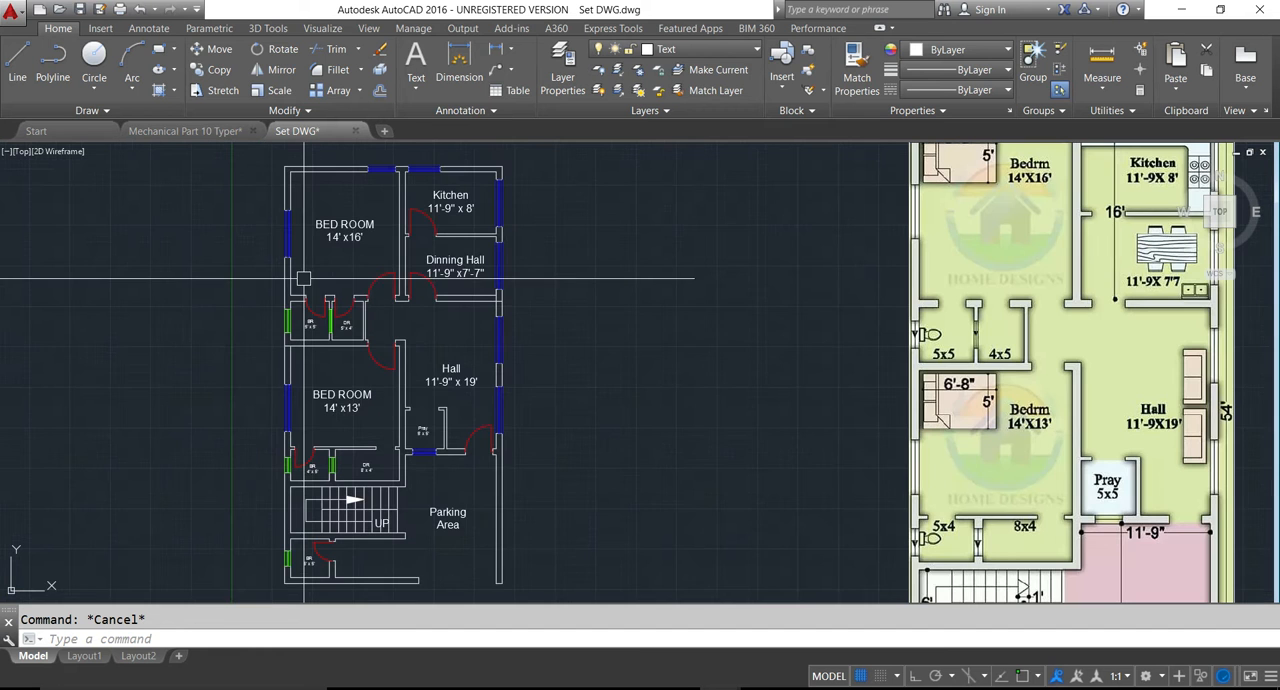
type("h")
key("Return")
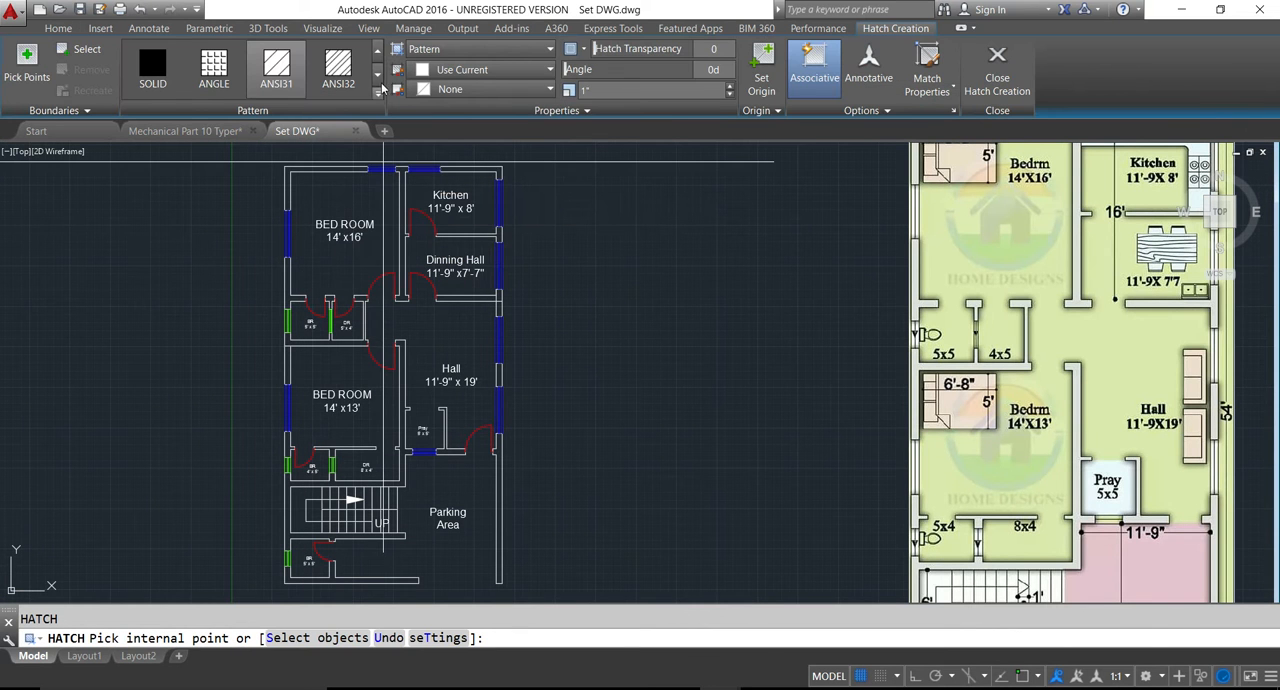
left_click(379, 90)
scroll(275, 160, "down", 2)
scroll(275, 160, "down", 6)
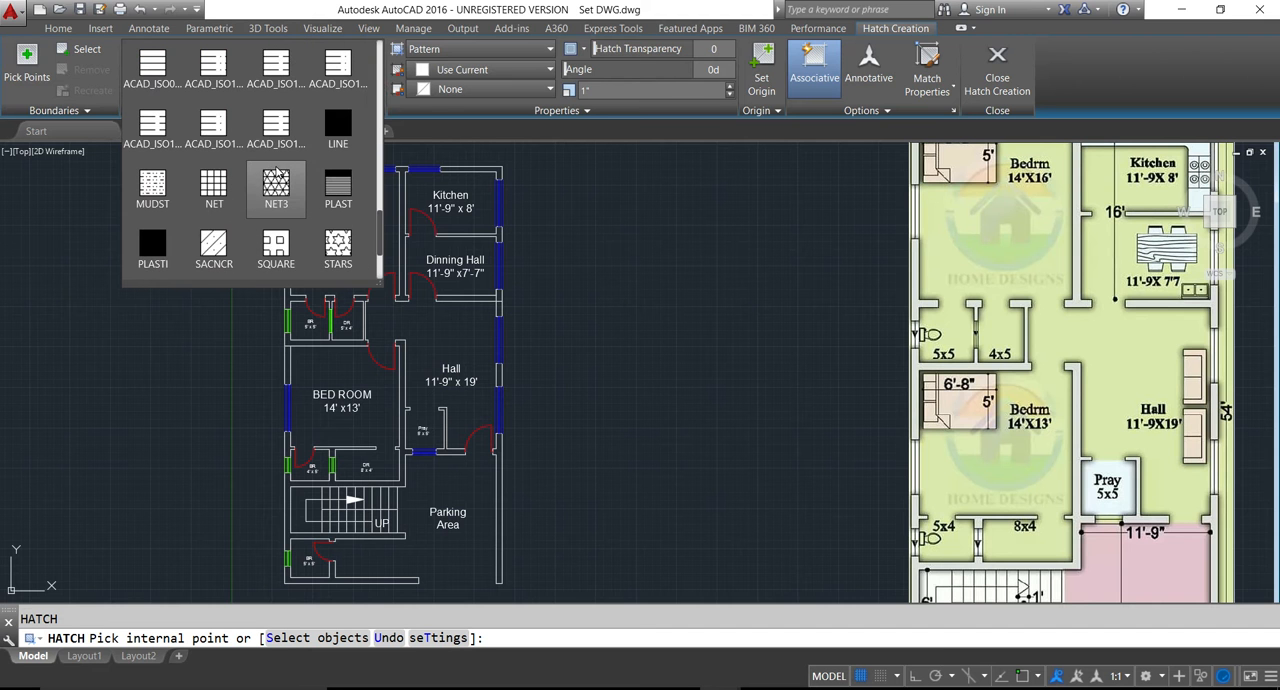
scroll(183, 241, "up", 4)
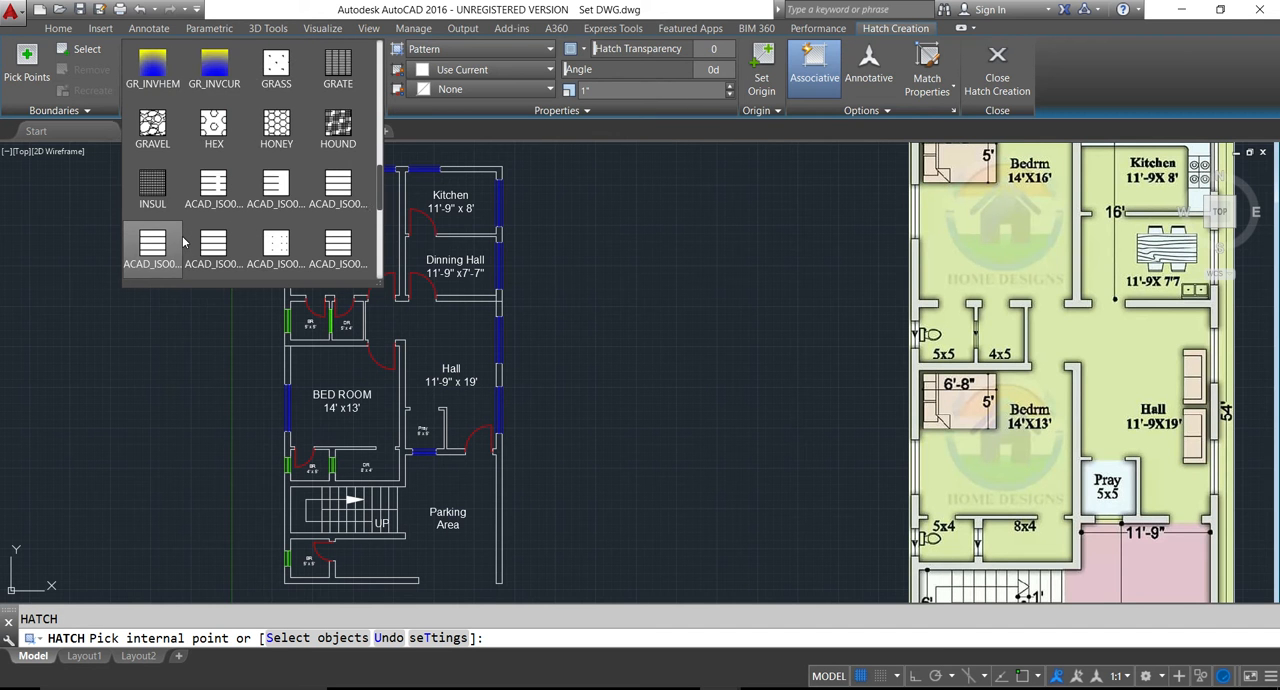
scroll(183, 241, "up", 2)
scroll(183, 241, "up", 1)
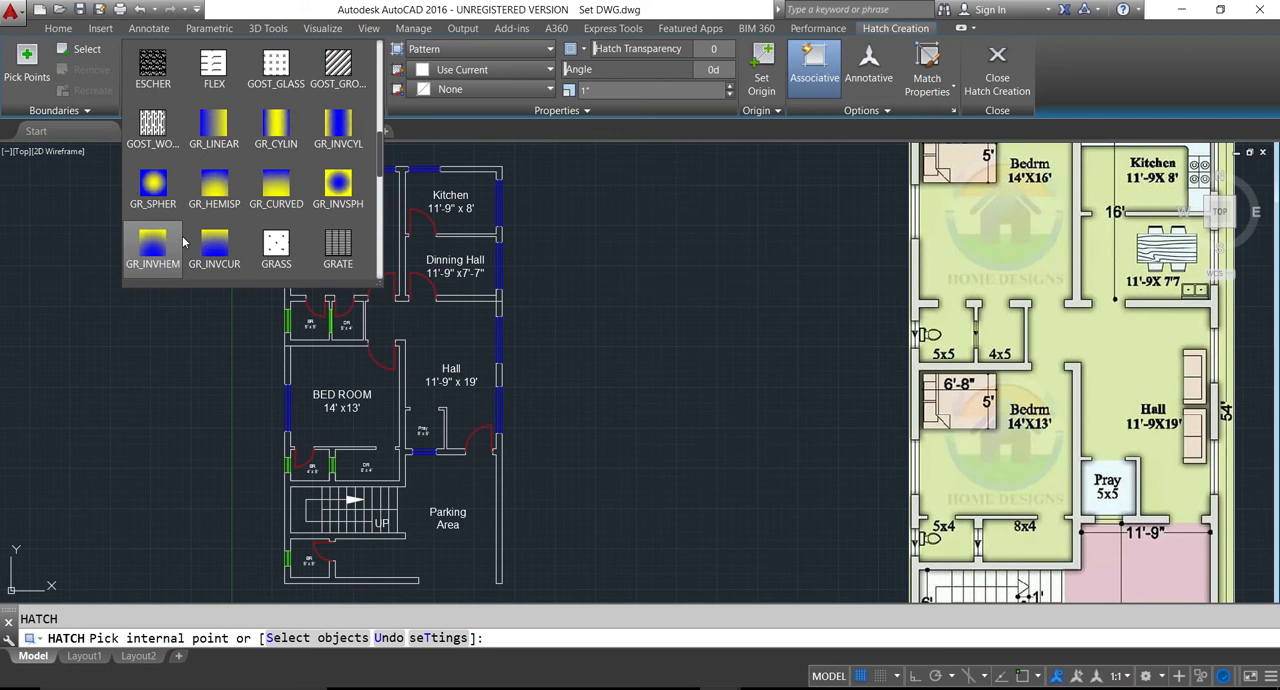
scroll(200, 238, "up", 1)
scroll(226, 230, "up", 4)
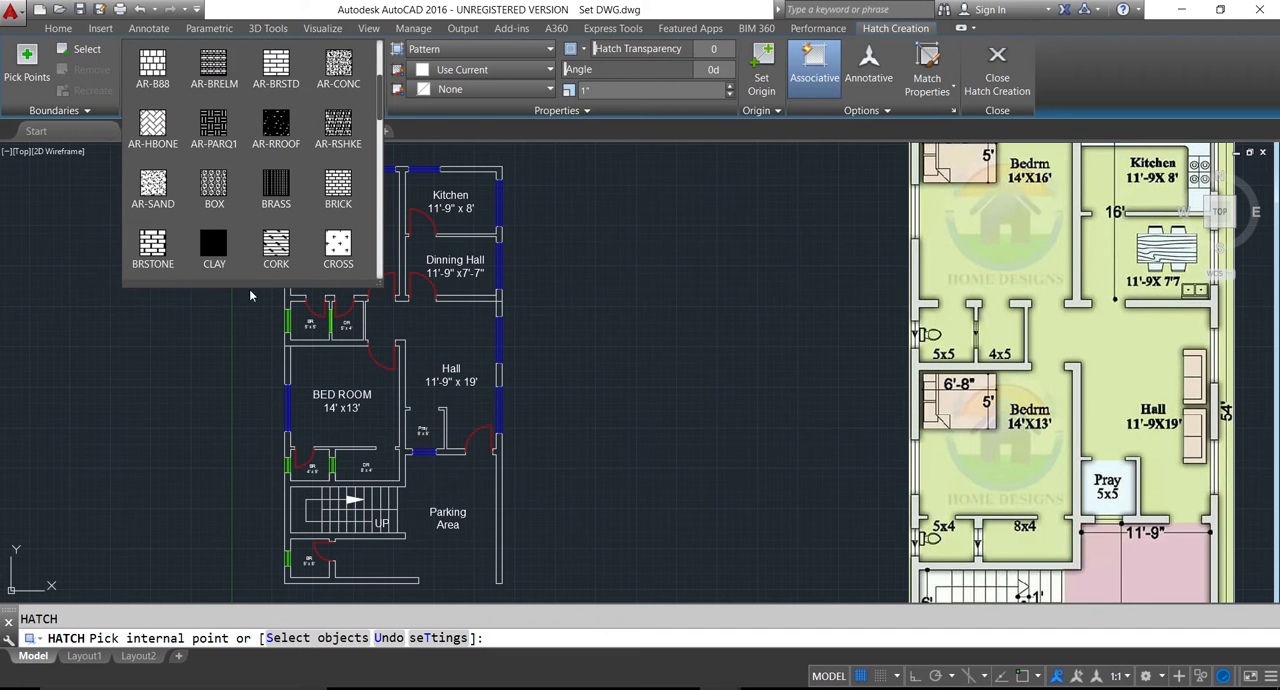
left_click(224, 256)
scroll(290, 180, "up", 4)
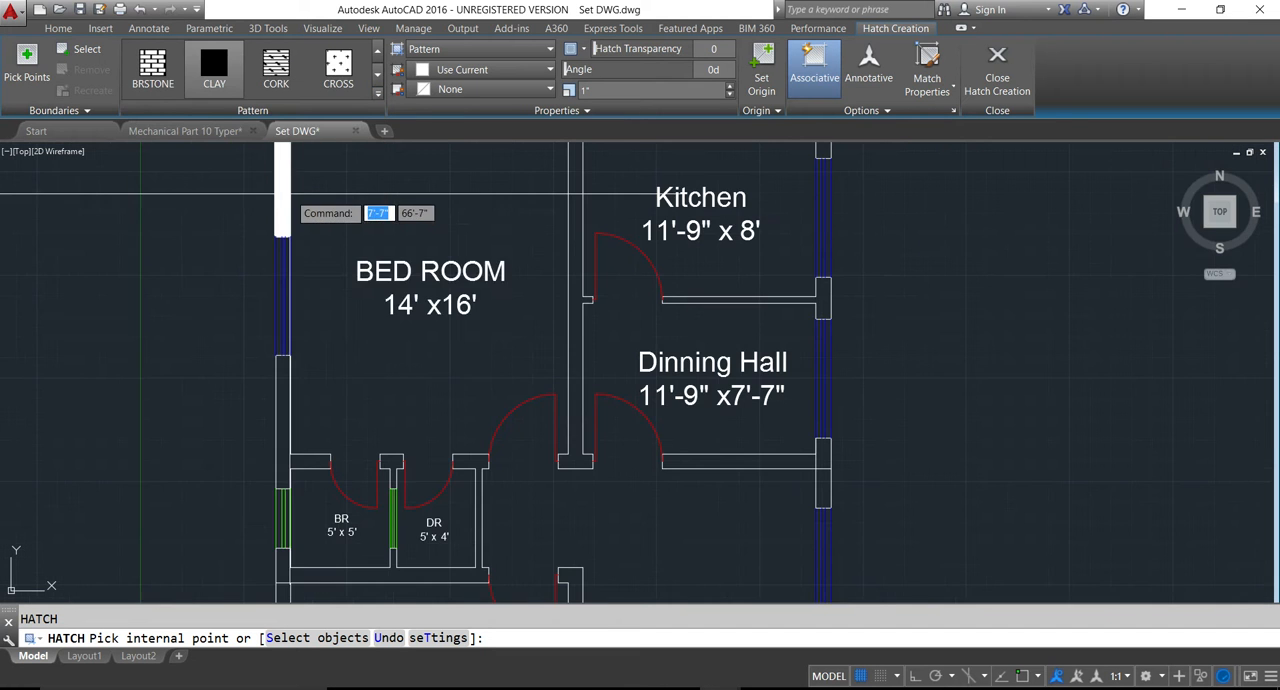
left_click(287, 192)
left_click(307, 272)
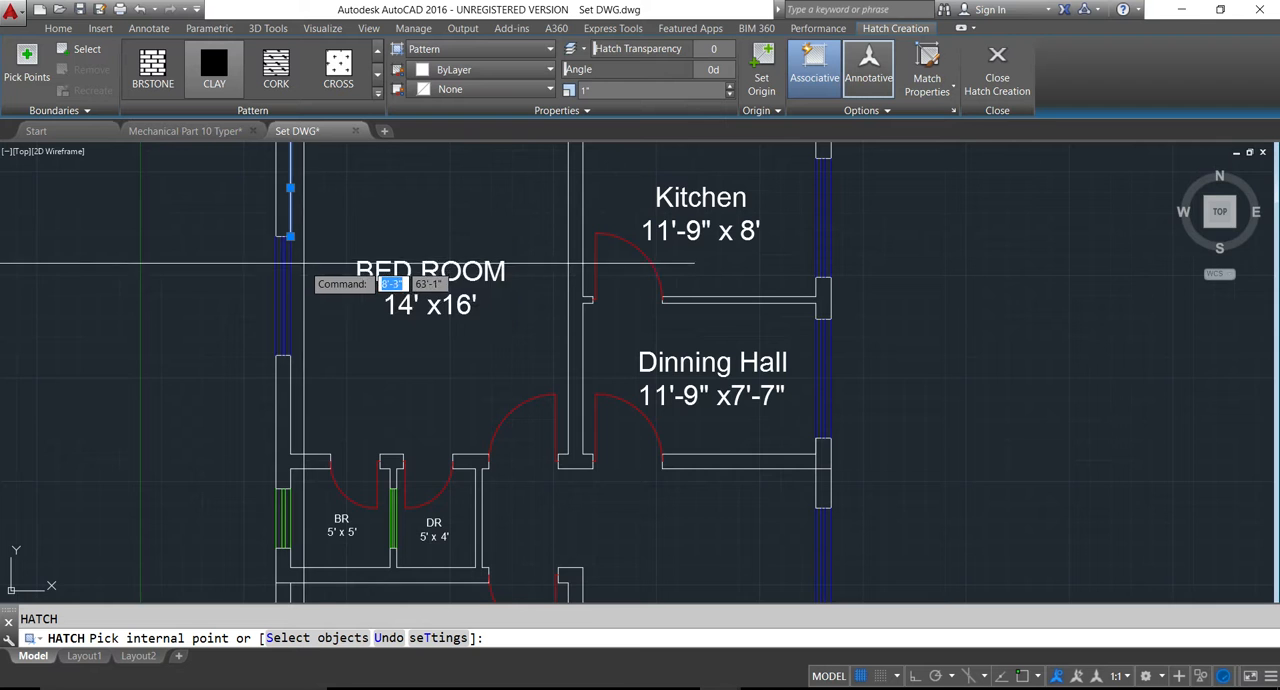
scroll(305, 265, "down", 4)
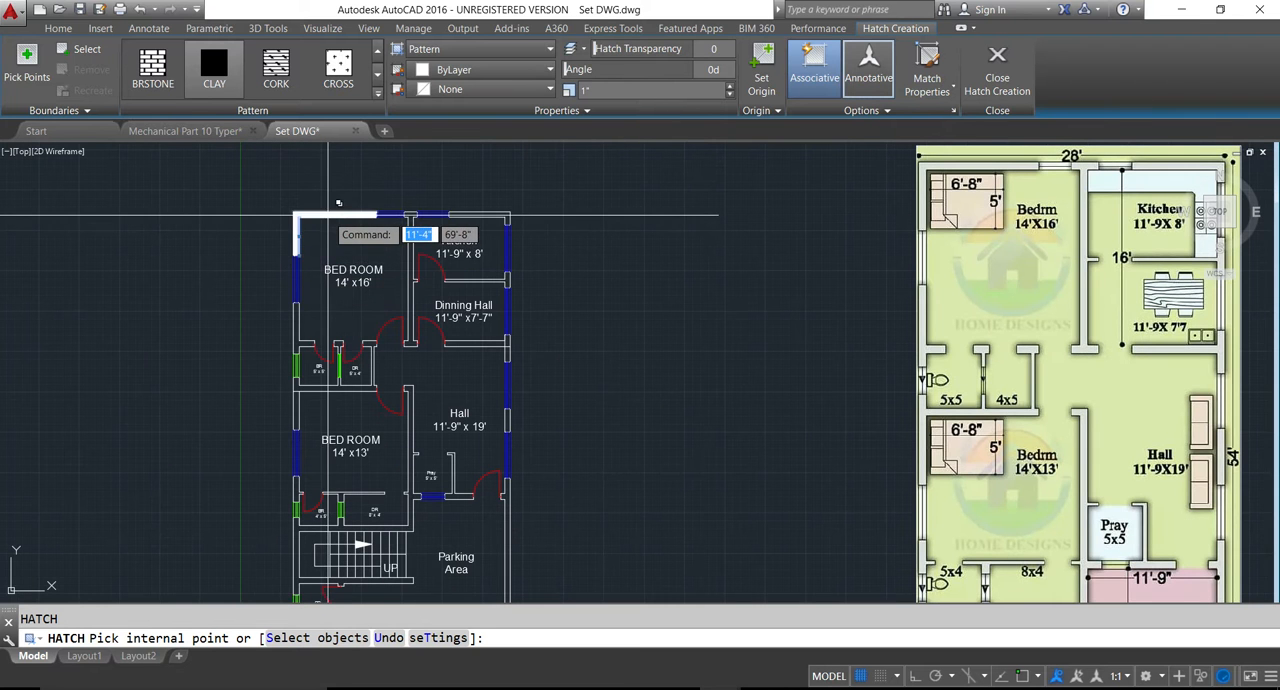
left_click(334, 218)
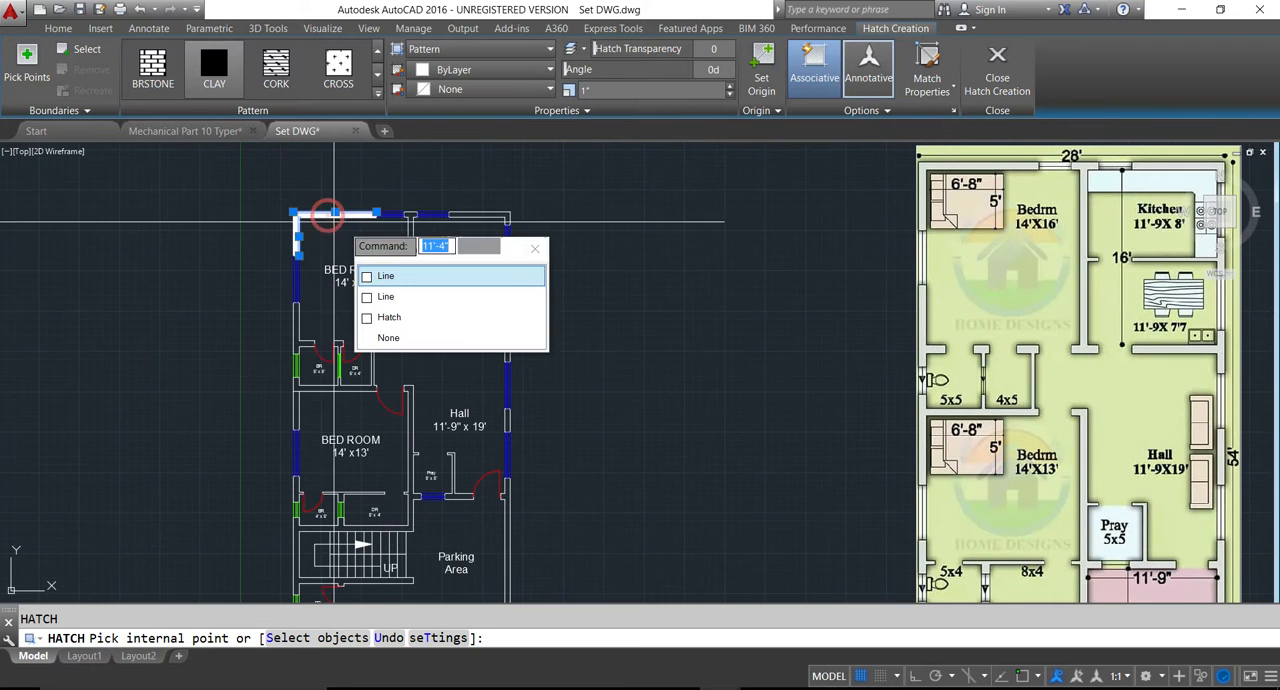
left_click(469, 211)
left_click(412, 257)
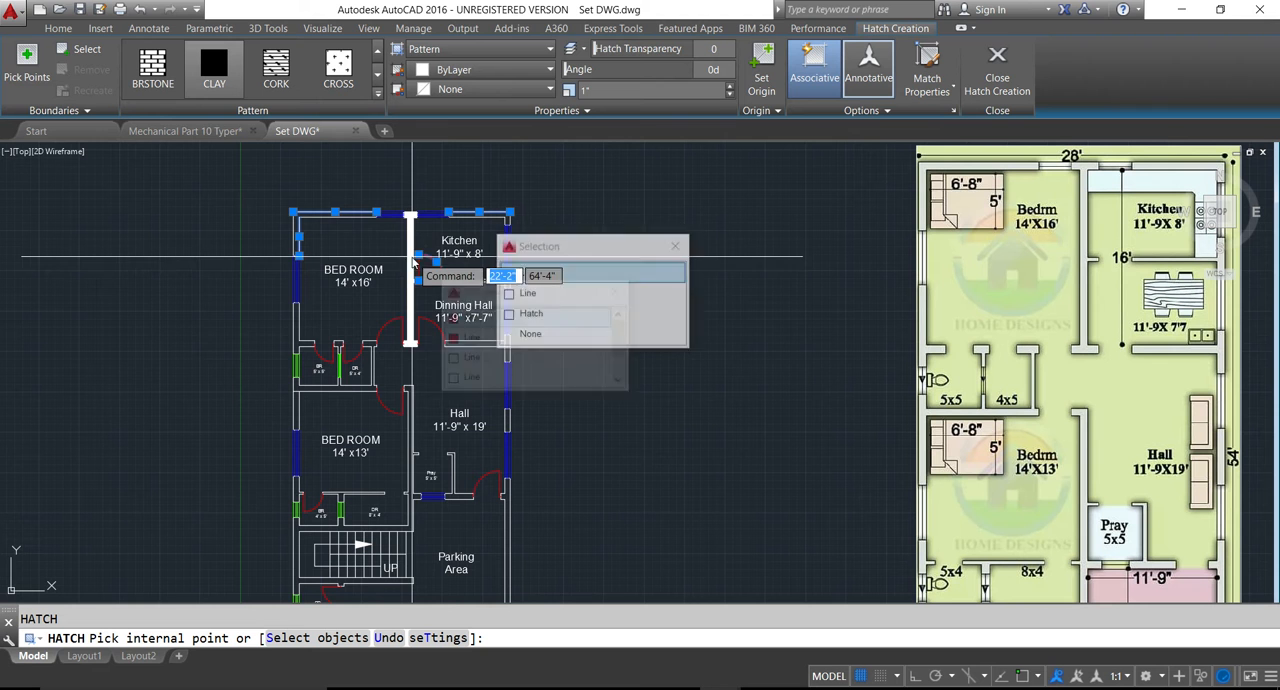
left_click(374, 343)
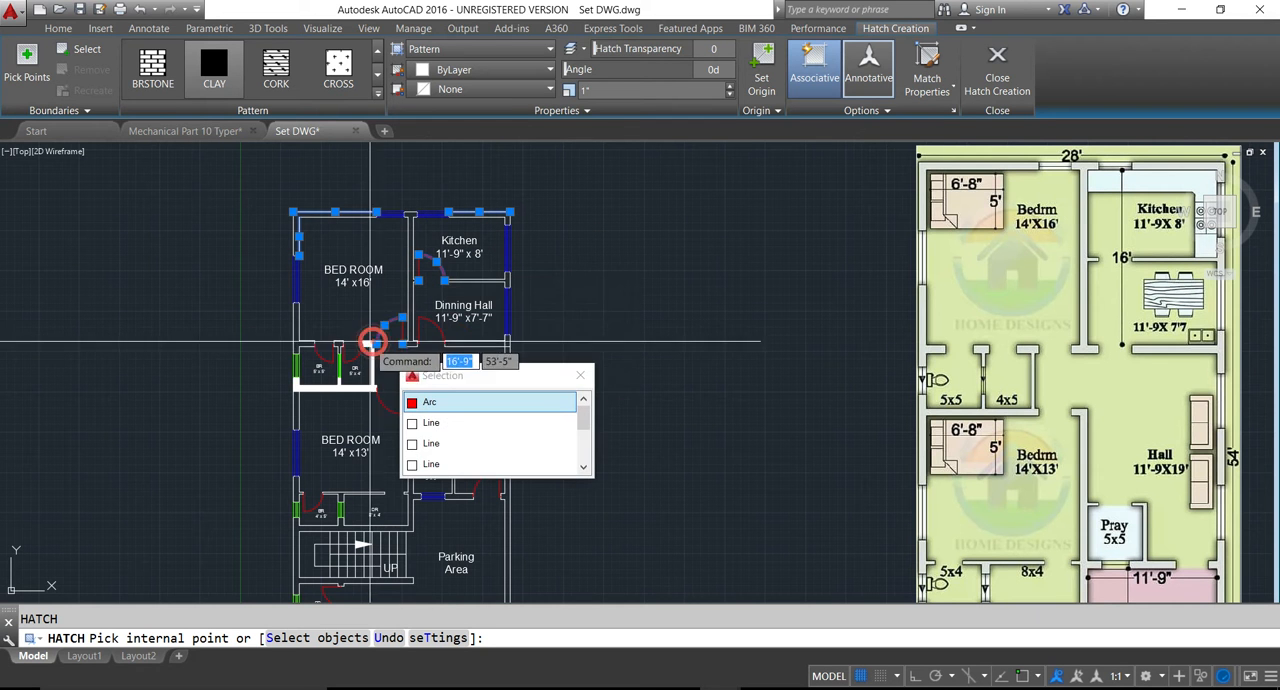
left_click(300, 345)
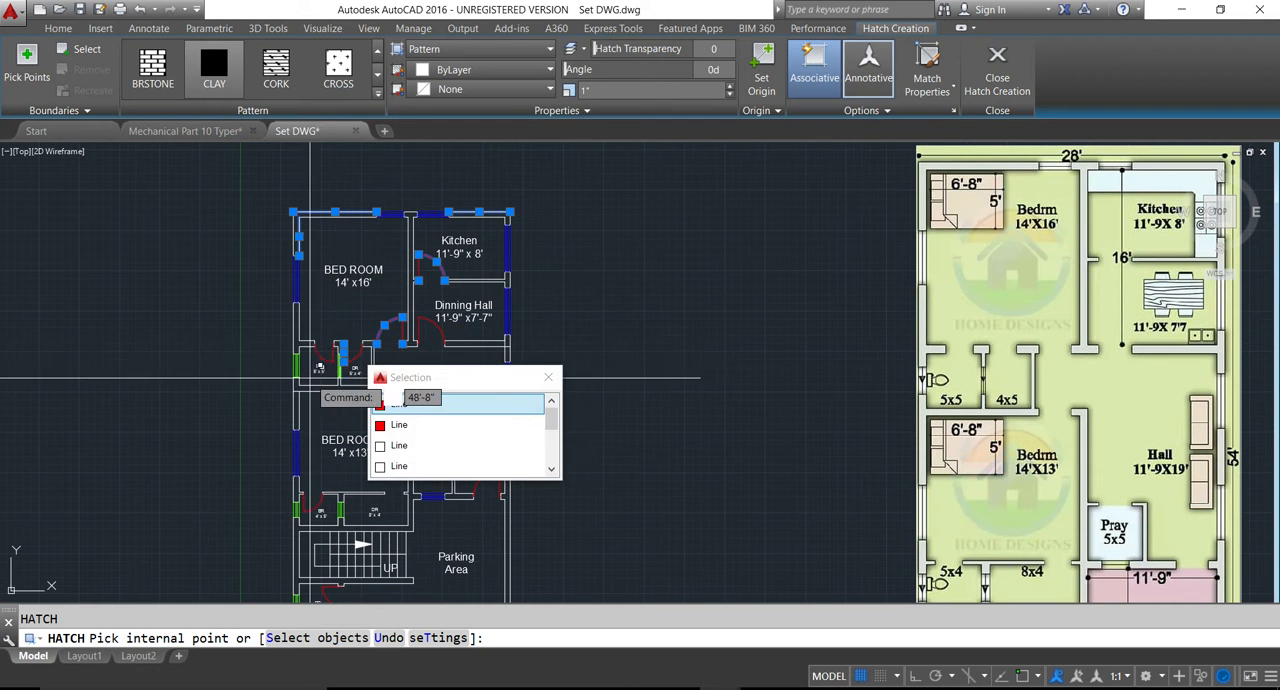
left_click(298, 345)
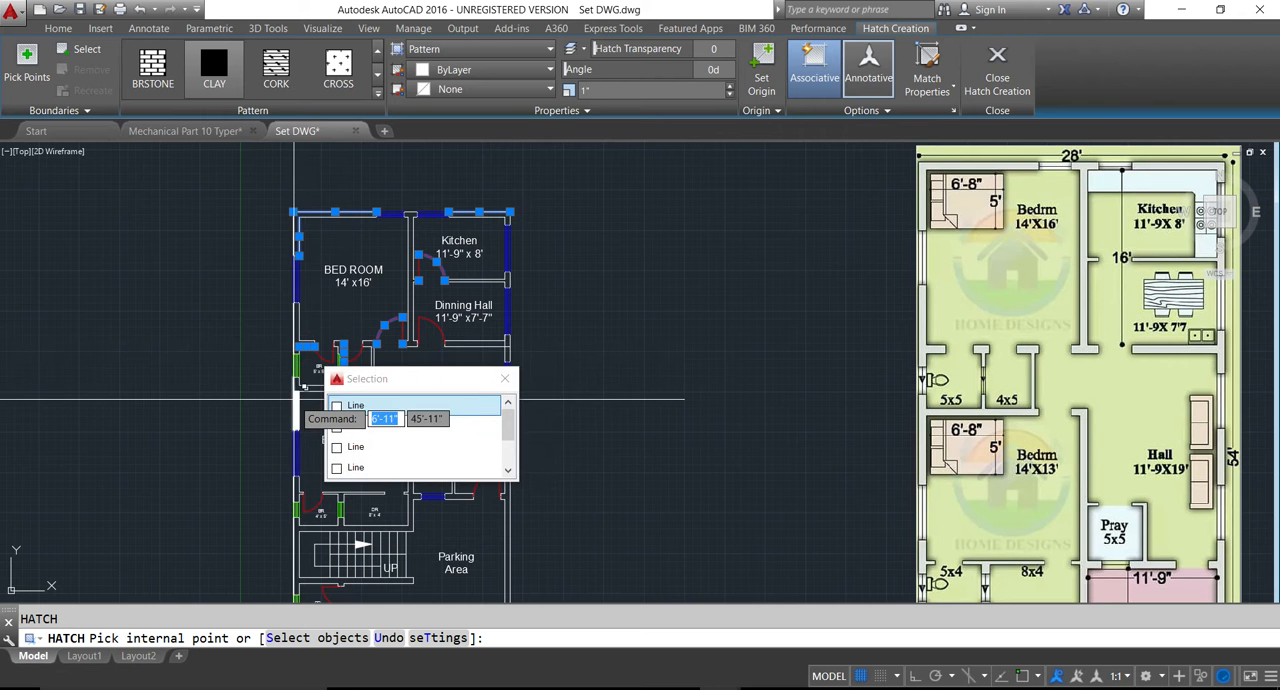
left_click(297, 386)
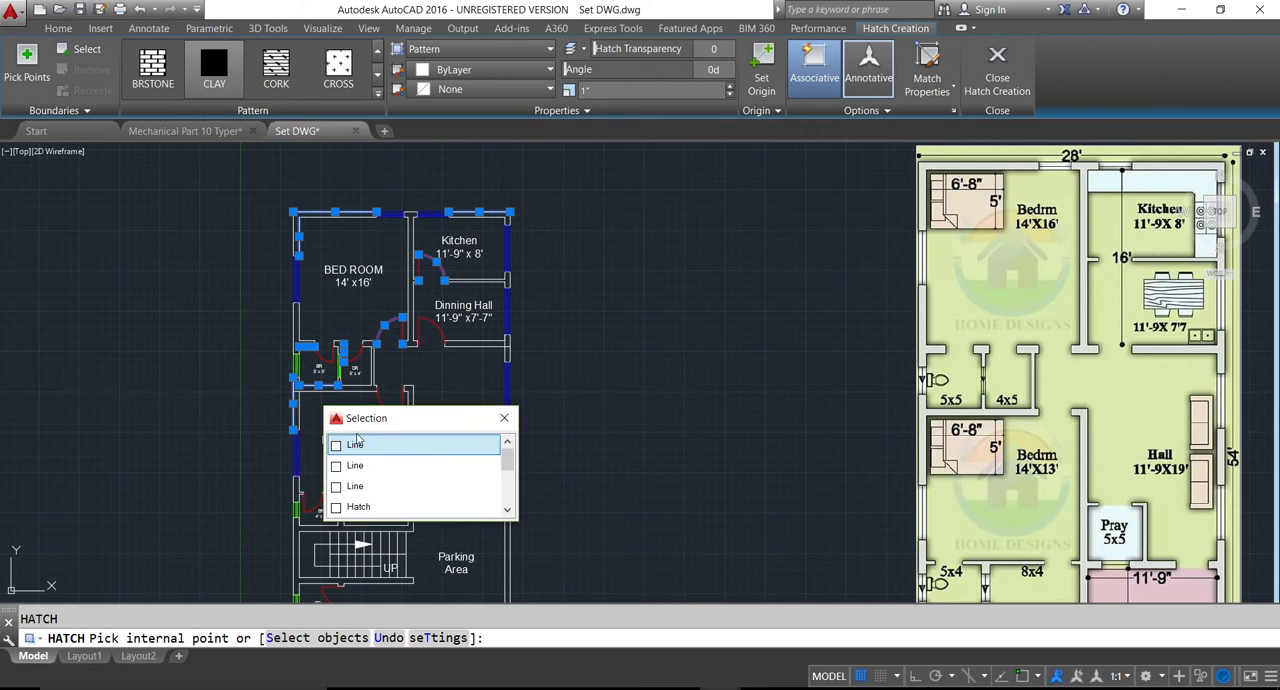
left_click(297, 480)
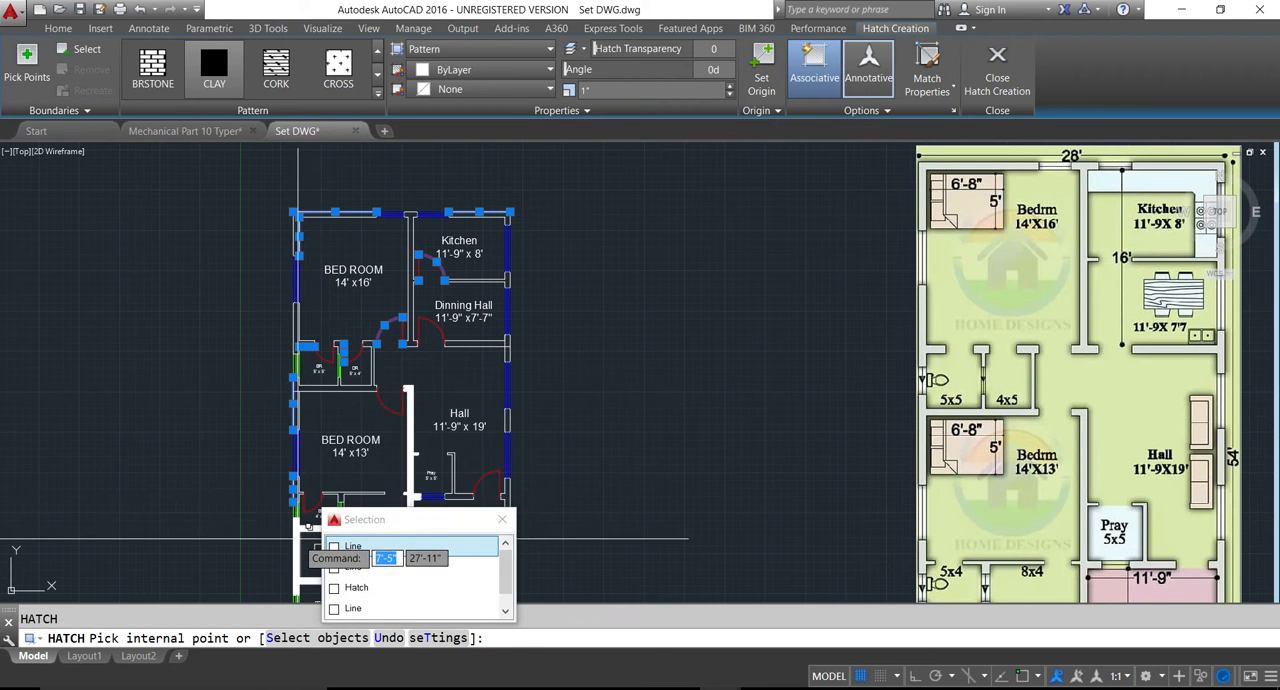
left_click(297, 538)
left_click(502, 506)
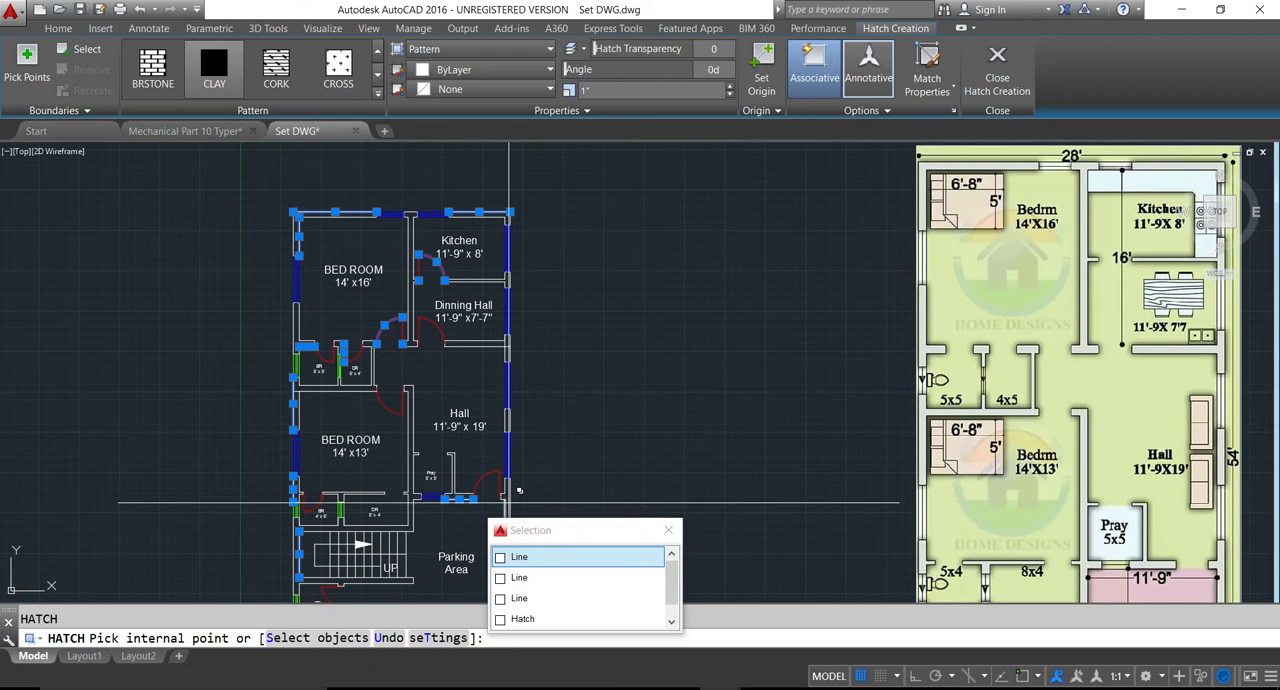
left_click(506, 500)
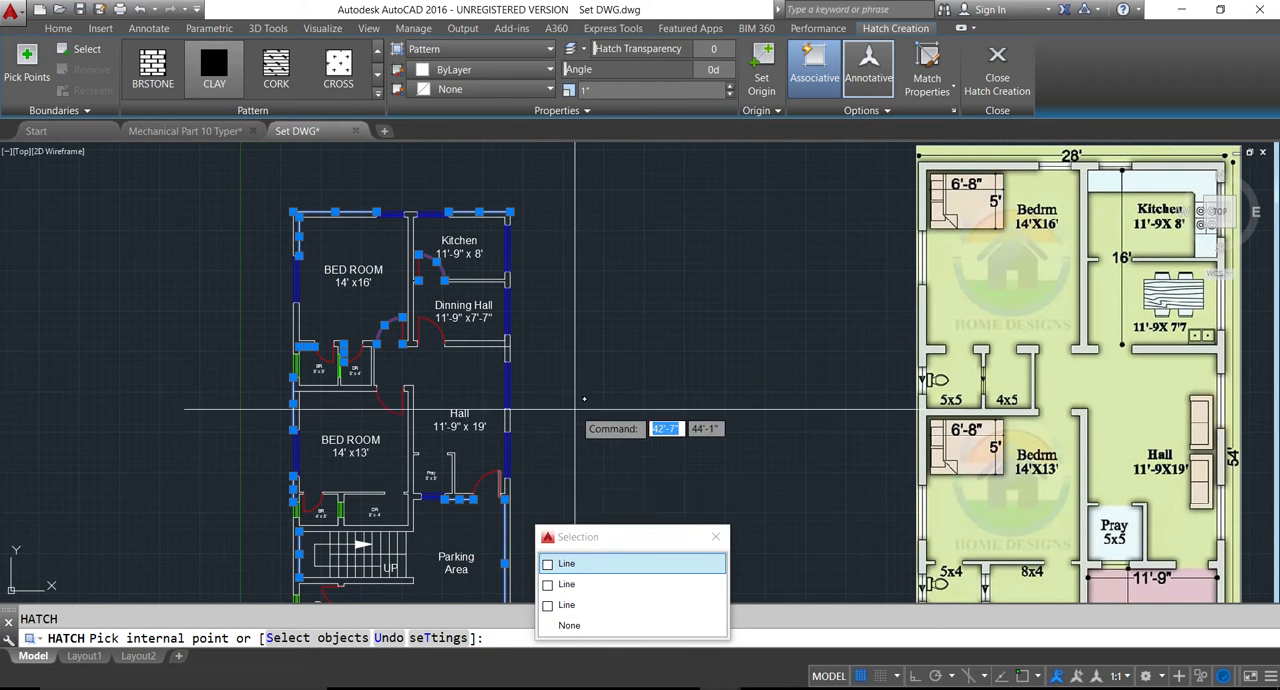
key("Escape")
key("Escape")
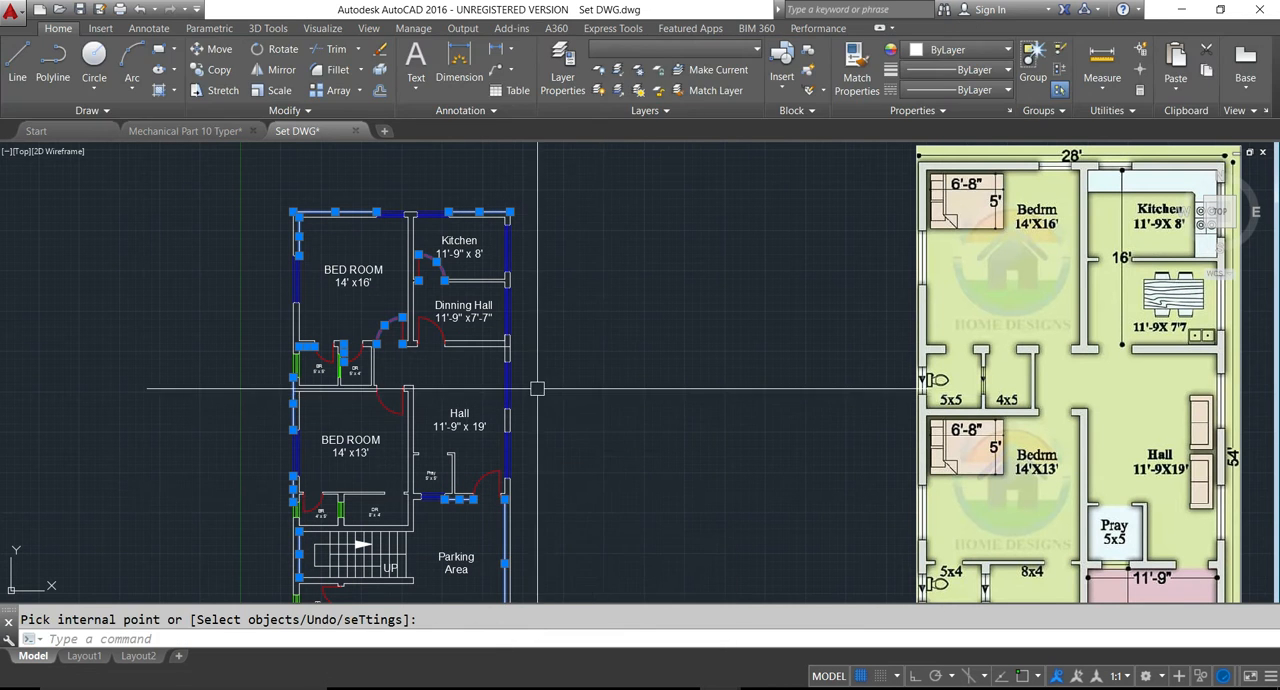
key("Escape")
- Hatch the connected walls around the DR 5' x 4' room and below the adjoining BR 5' x 5' room with CLAY
scroll(363, 345, "up", 5)
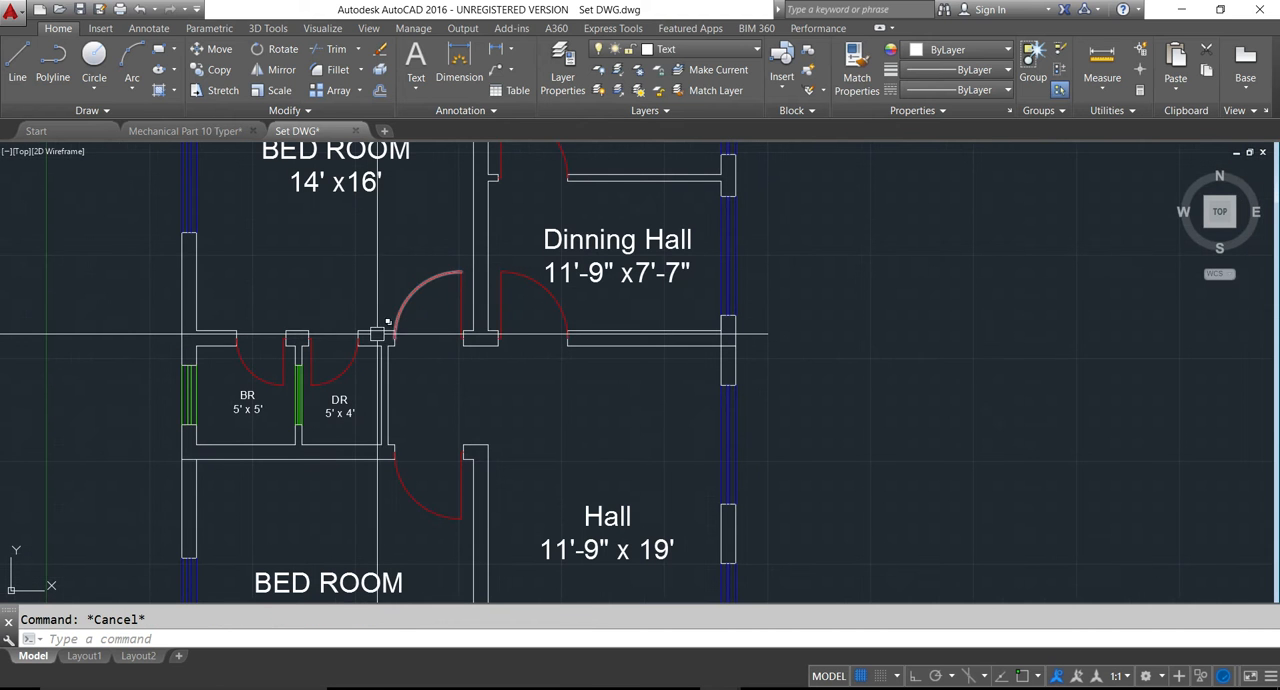
key("Return")
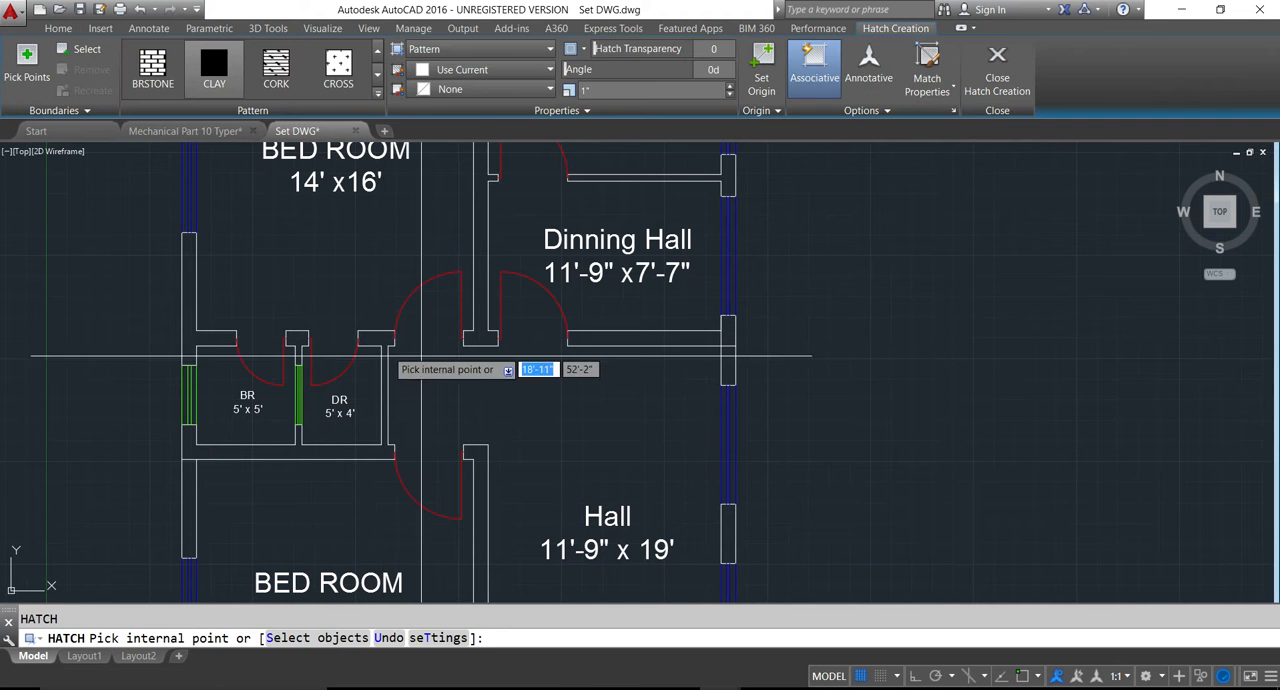
left_click(380, 343)
key("Return")
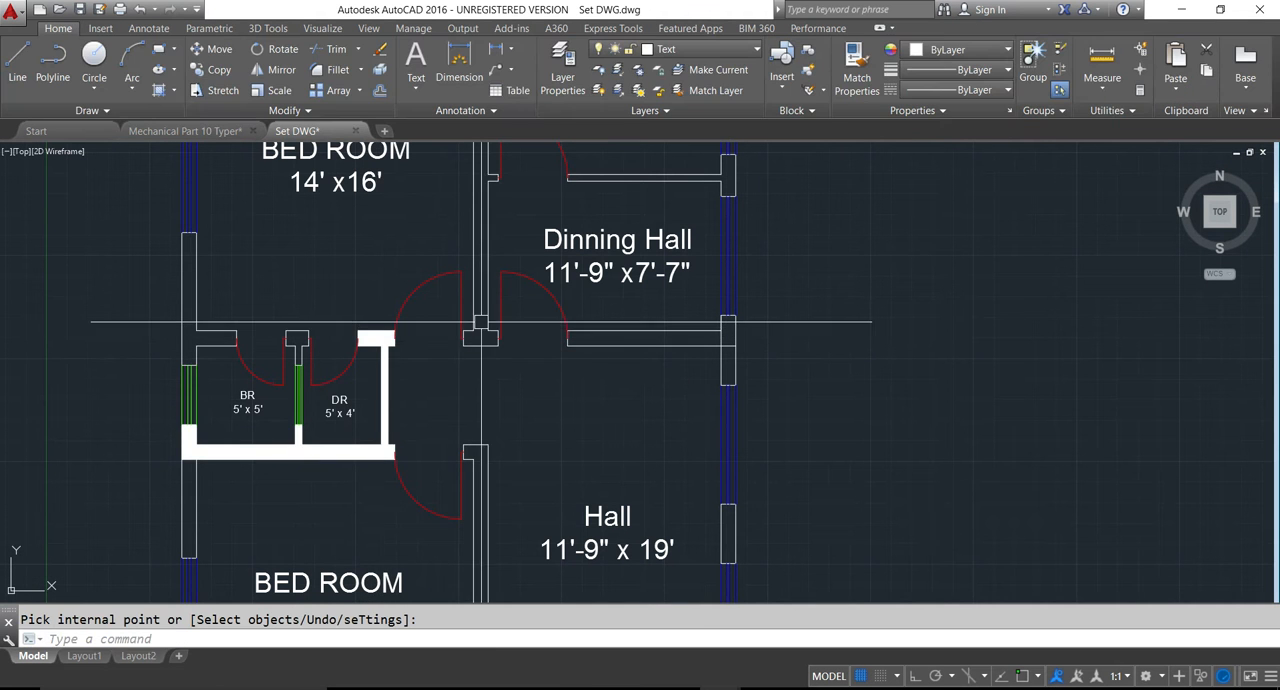
- Hatch the wall between the 14' x 16' bedroom and the dining hall, and the wall separating the dining hall from the hall
key("Return")
key("Return")
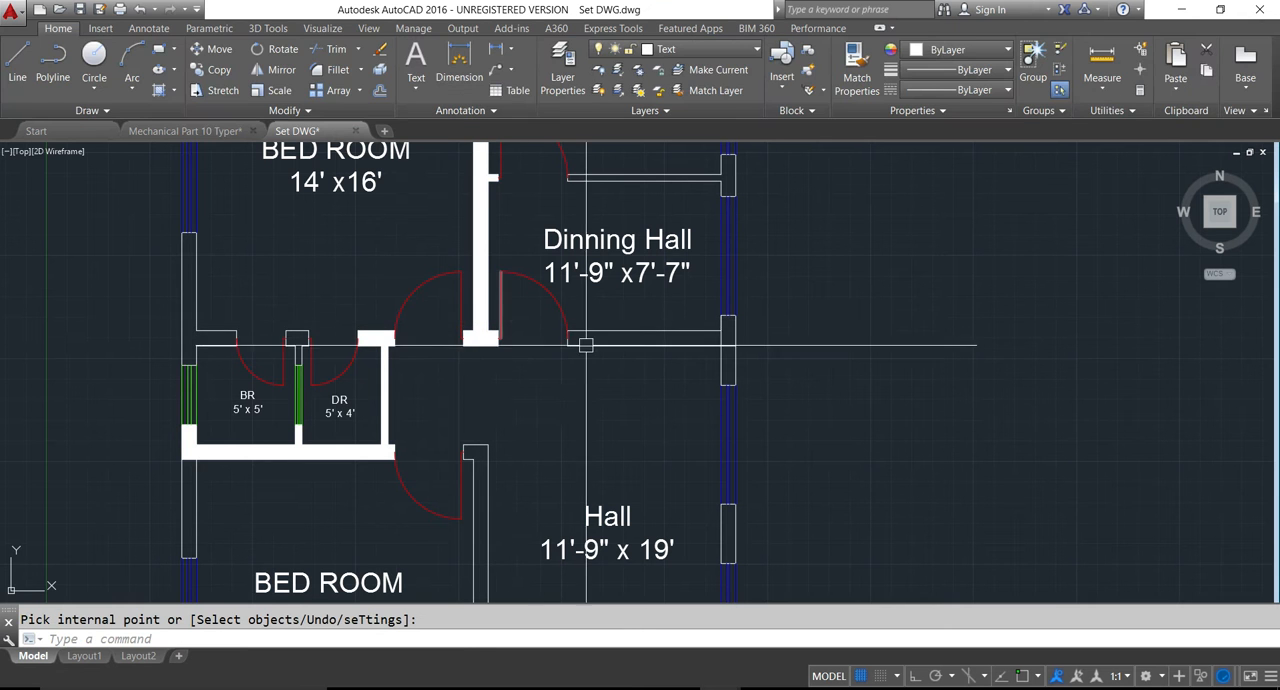
key("Return")
- Hatch the partition between the kitchen and dining hall and the outer wall segment it meets
key("Return")
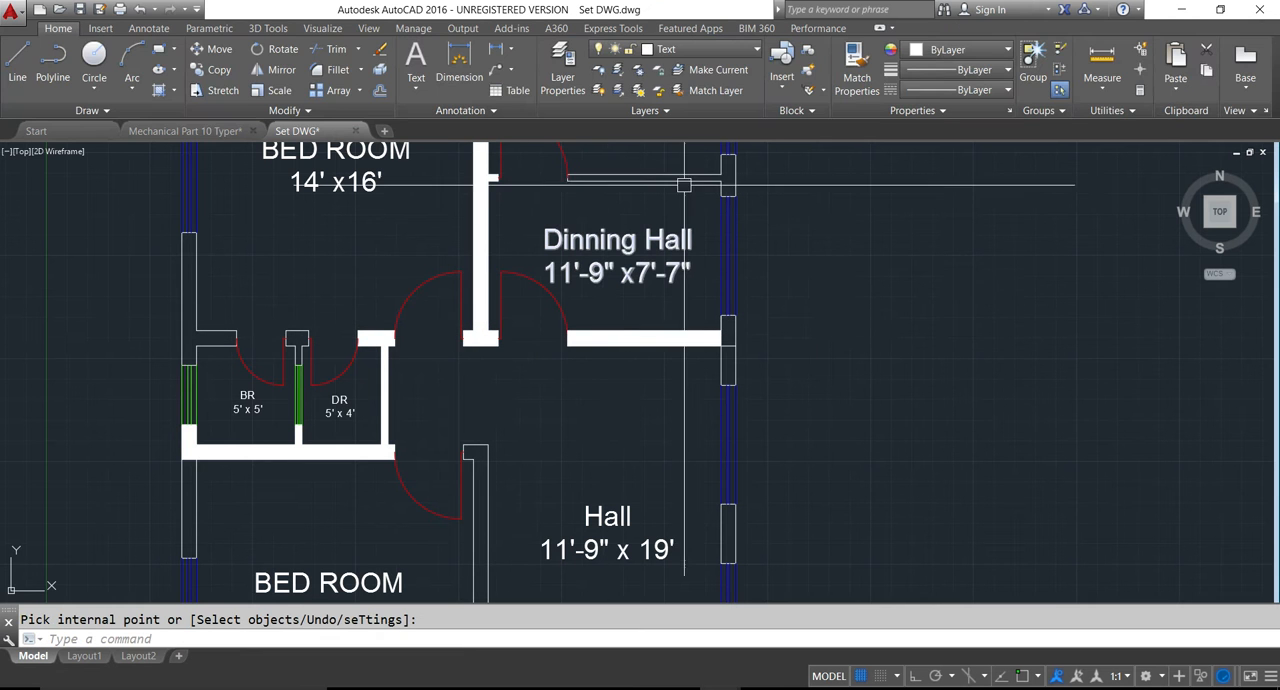
key("Return")
left_click(729, 175)
- Hatch the outer wall segments between the windows from the dining hall's lower corner down along the hall
key("Return")
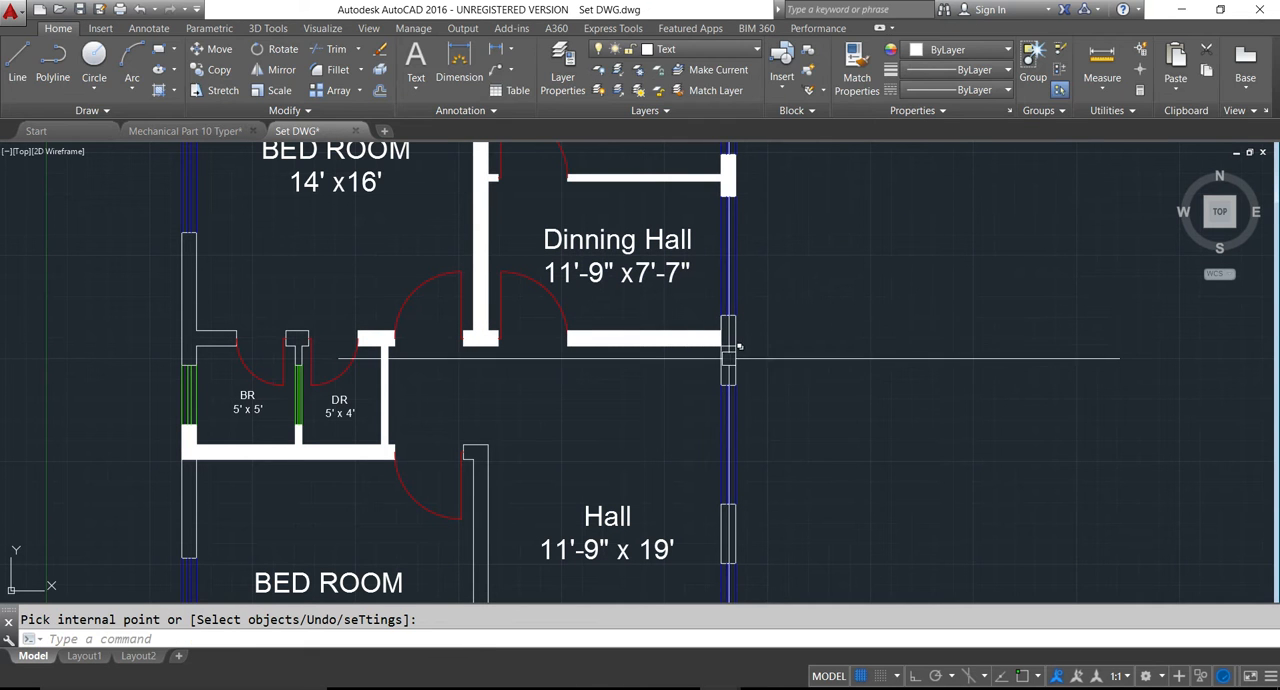
key("Return")
left_click(728, 329)
key("Return")
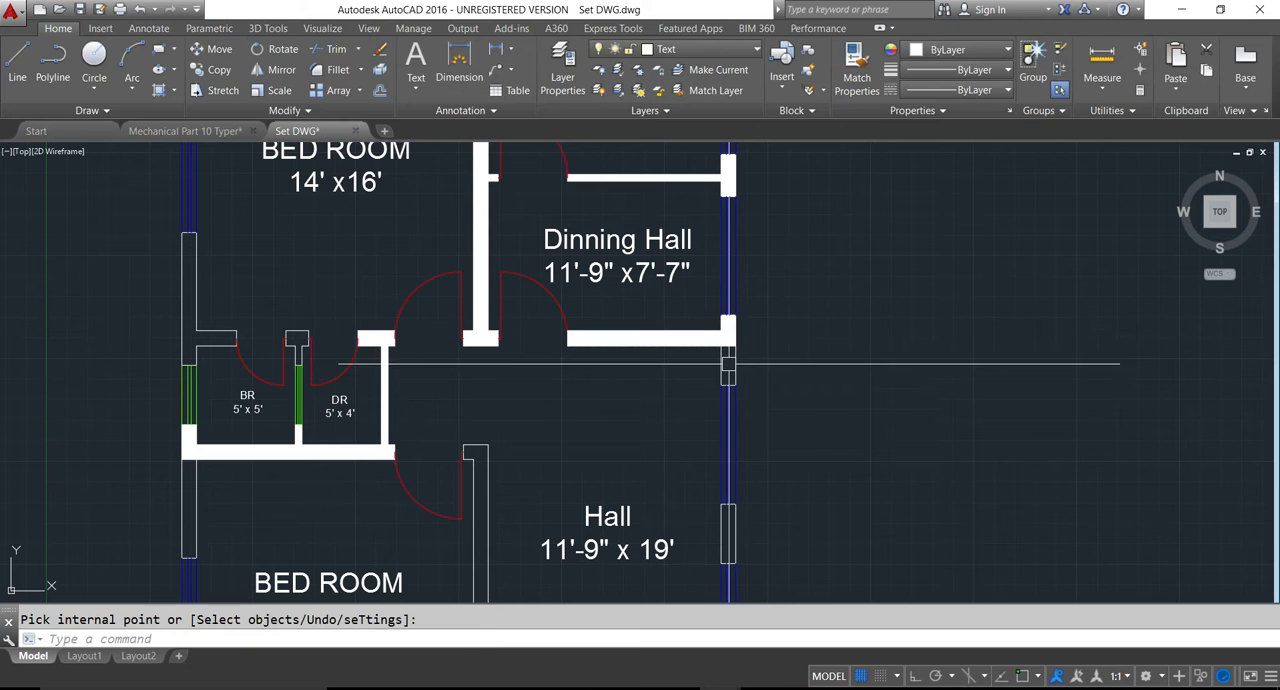
key("Return")
left_click(728, 362)
key("Return")
scroll(670, 318, "down", 2)
key("Return")
scroll(690, 430, "up", 4)
left_click(731, 467)
- Hatch the wall between the 14' x 13' bedroom and the hall, including its connected walls around the staircase
key("Return")
scroll(578, 384, "down", 3)
key("Return")
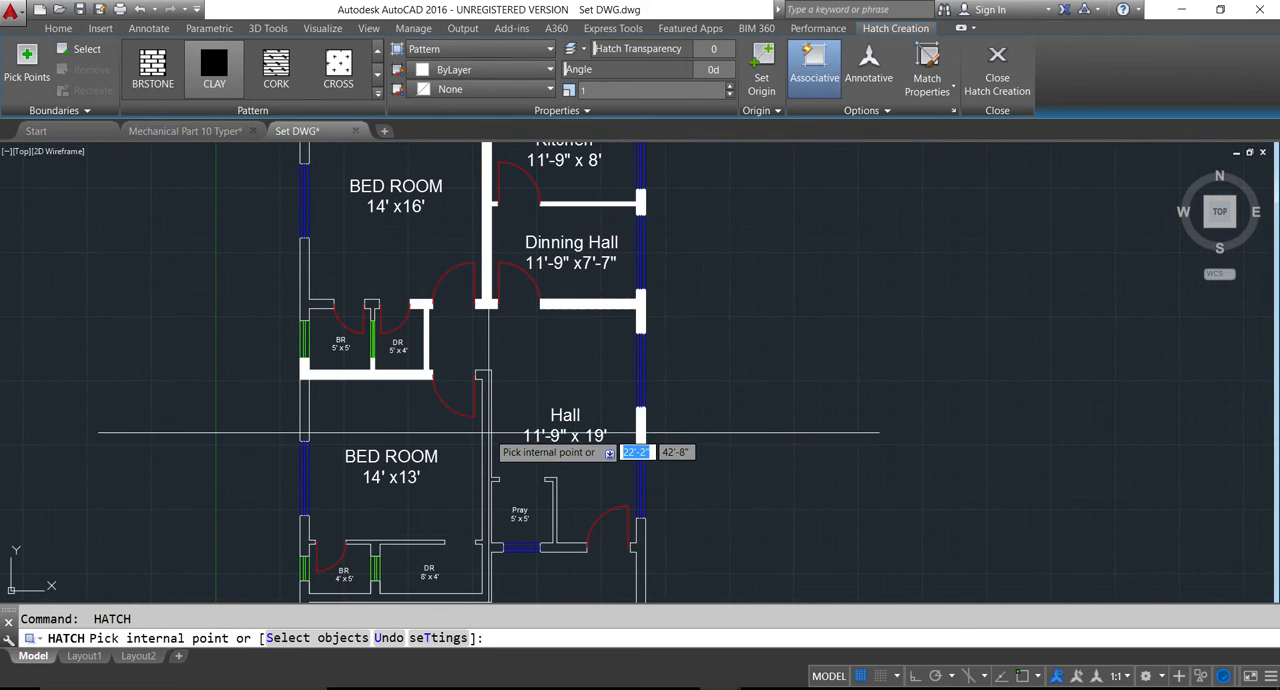
left_click(486, 432)
key("Return")
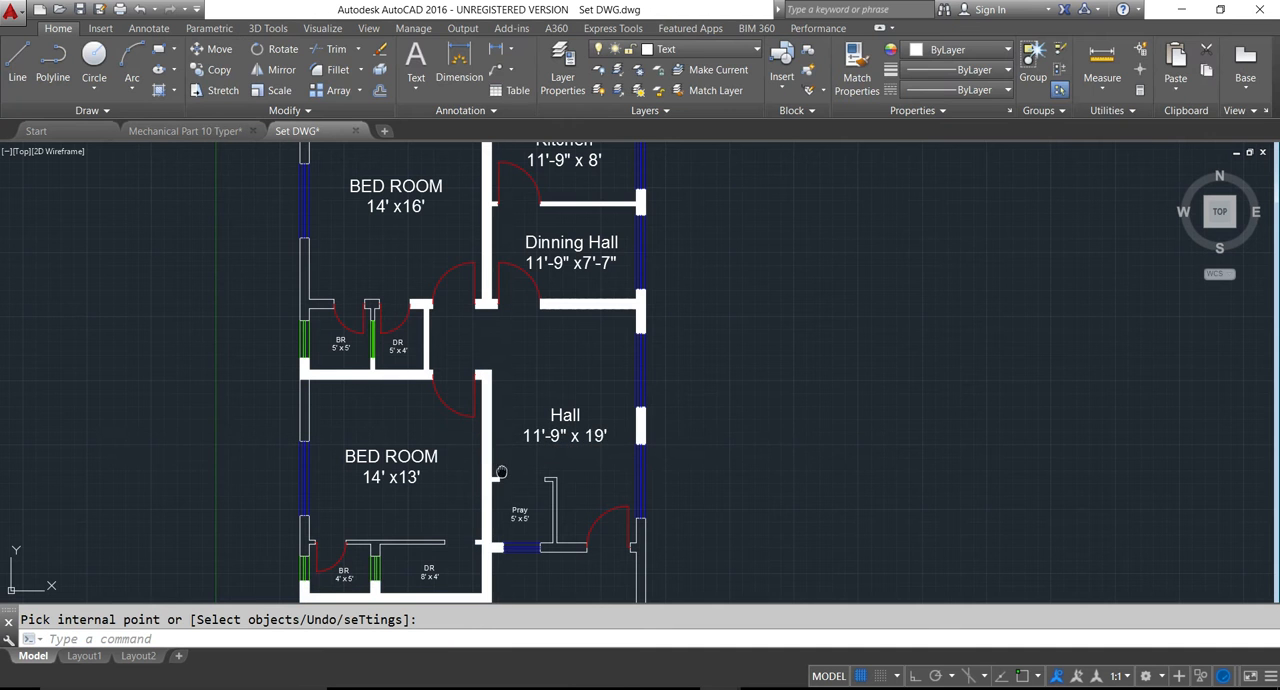
- Hatch the L-shaped prayer room wall that runs on to the hall's entrance door
middle_click_drag(573, 553, 585, 433)
key("Return")
left_click(584, 430)
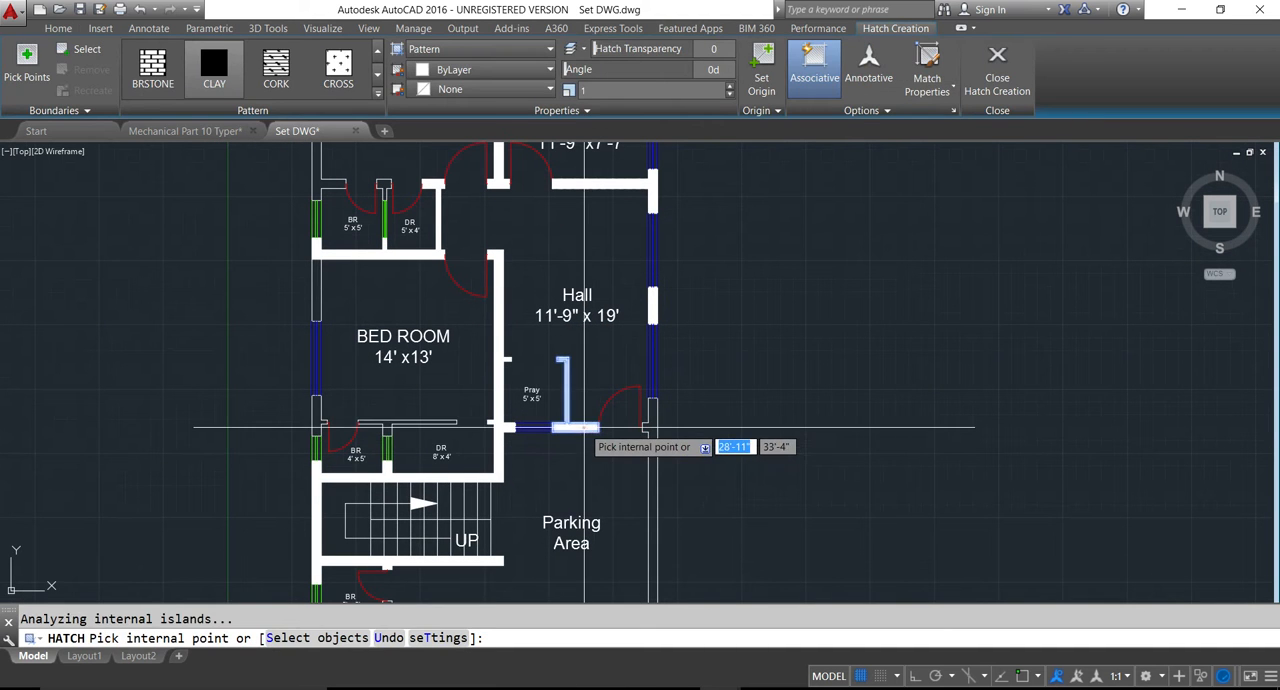
key("Return")
key("Return")
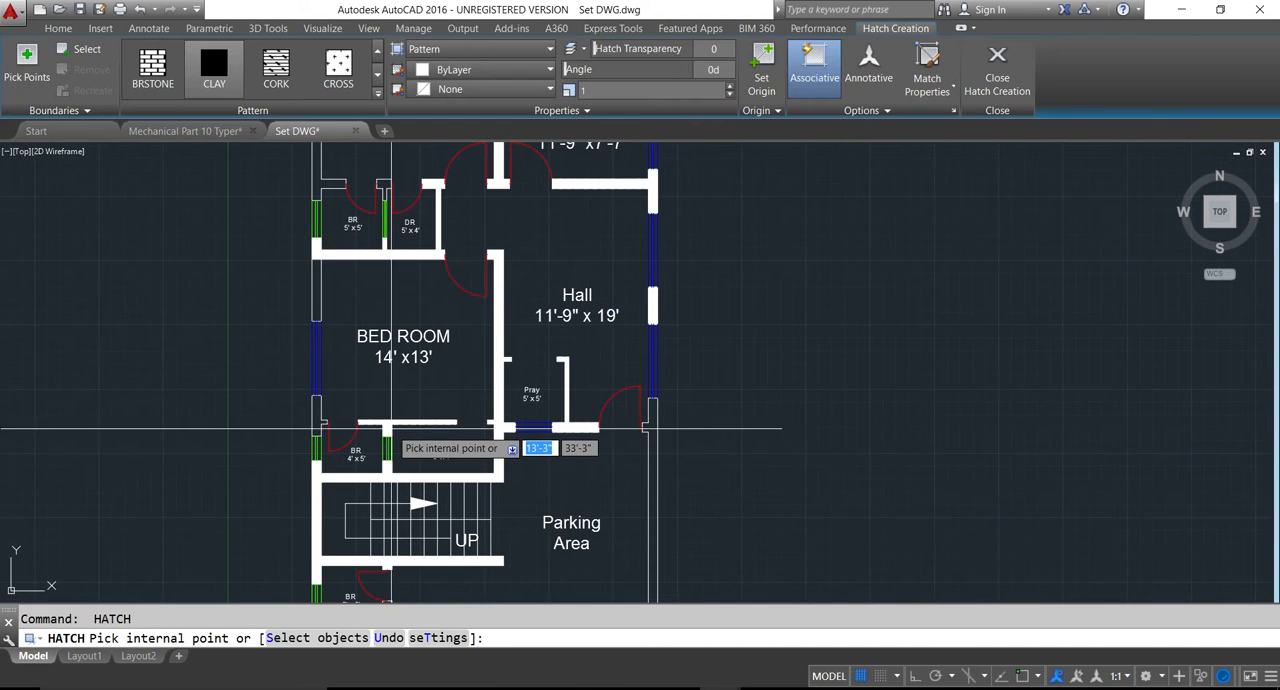
- Hatch the walls above the BR 4' x 5' and DR 8' x 4' rooms and the adjoining outer wall segment
left_click(350, 436)
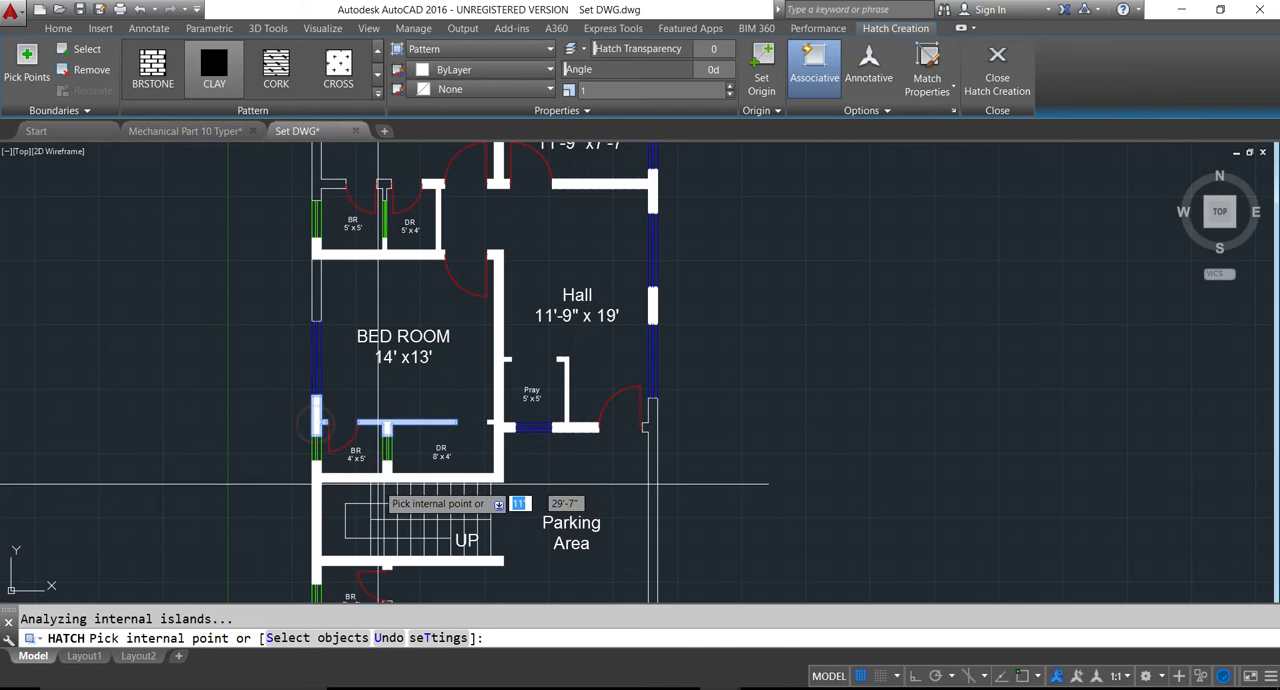
key("Return")
- Hatch the long outer wall beside the parking area, up to the hall's entrance door
key("Return")
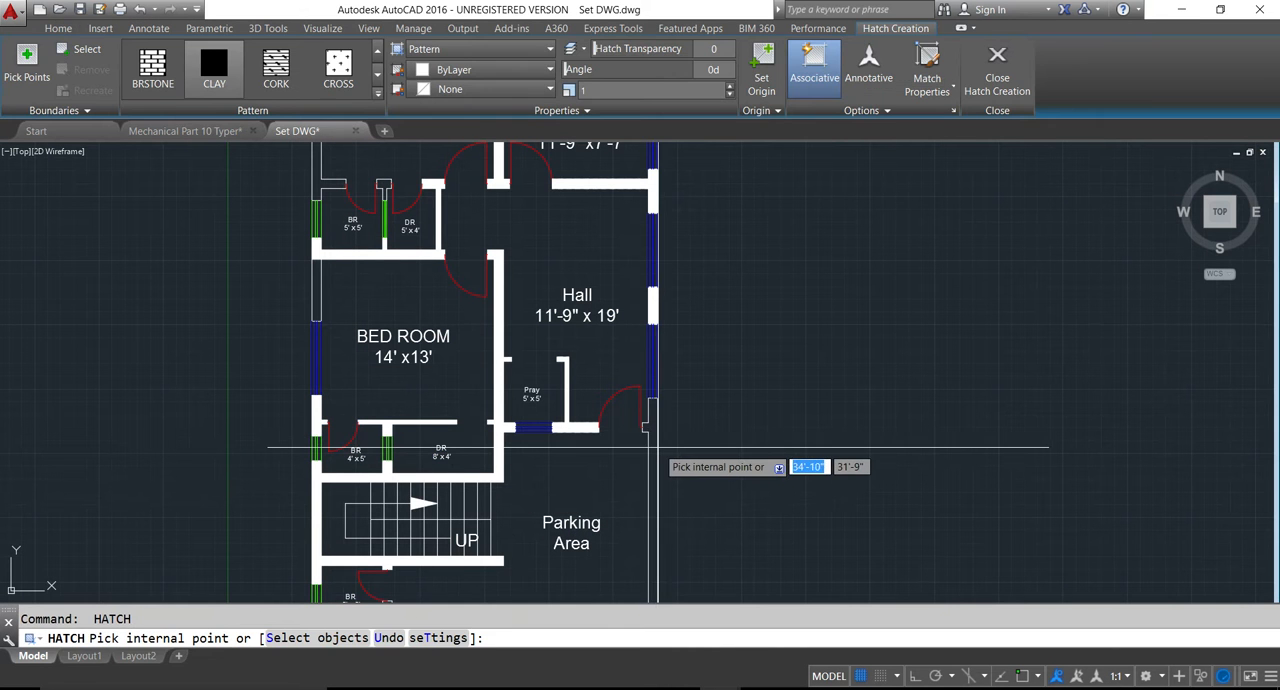
key("Return")
key("Return")
left_click(651, 443)
key("Return")
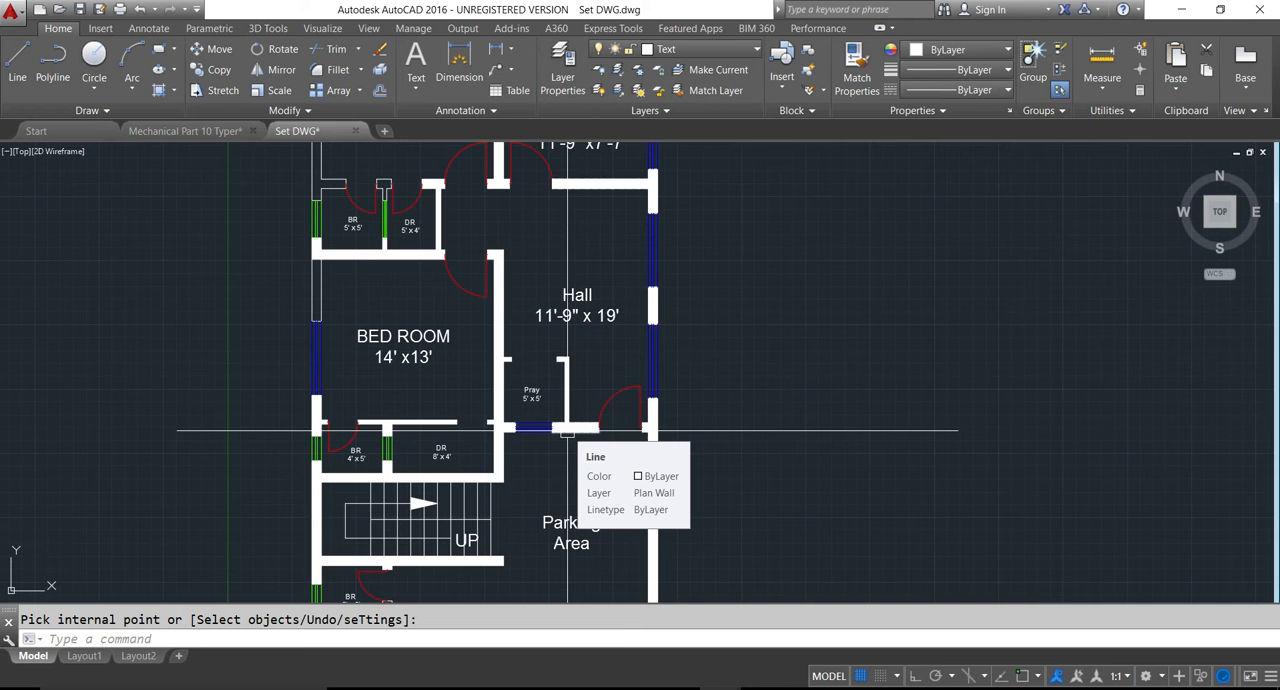
- Hatch the front wall below the staircase, including the walls of the lowest BR 5' x 5' room
scroll(567, 432, "down", 4)
scroll(540, 497, "up", 4)
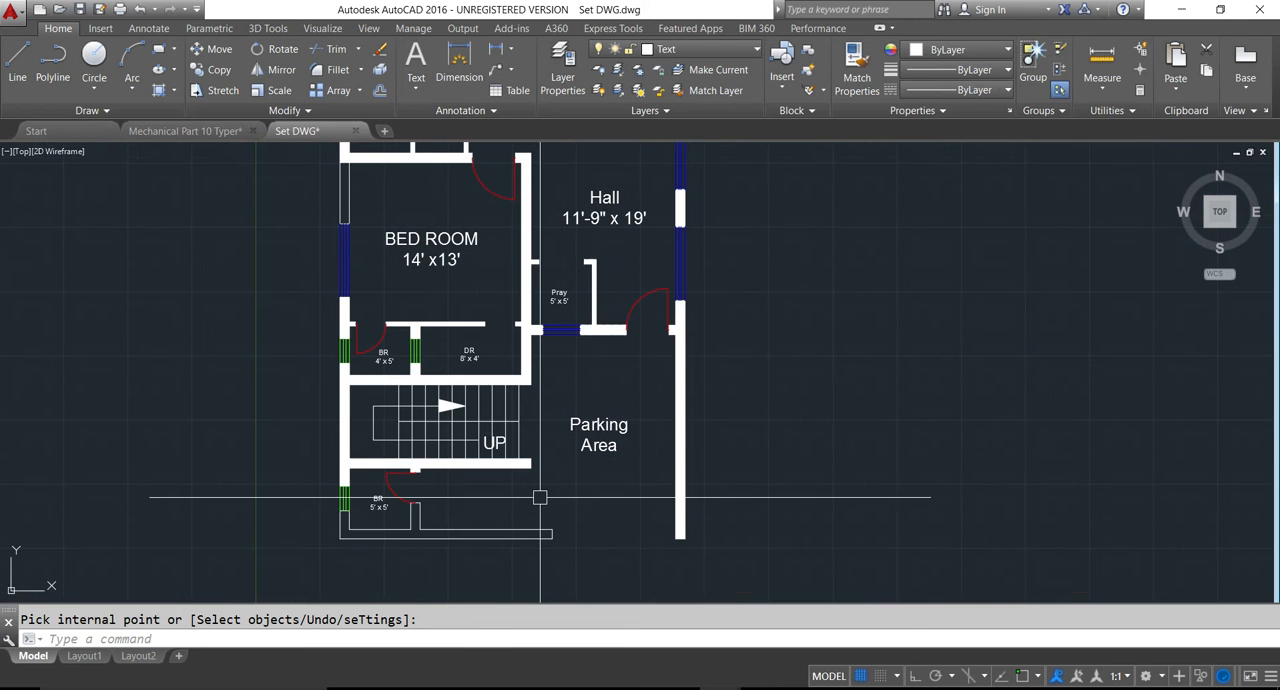
key("Return")
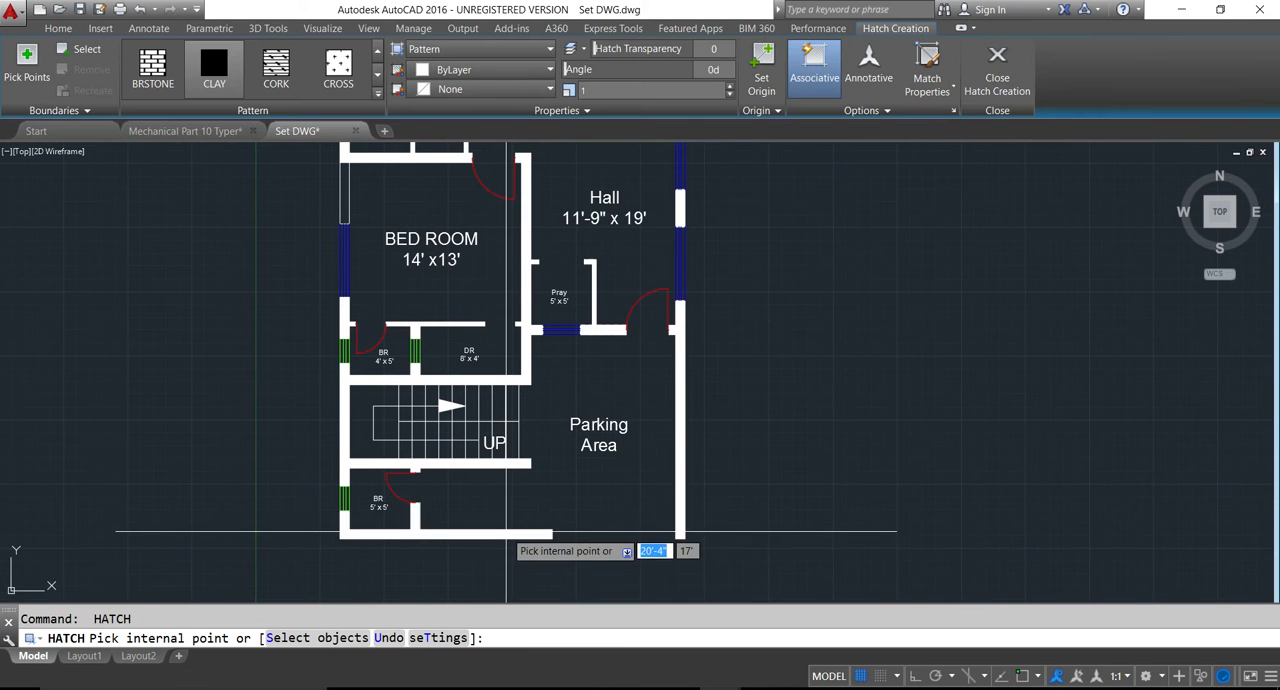
- Hatch the outer wall segments beside the 14' x 13' bedroom and the BR 5' x 5' room, up to the 14' x 16' bedroom's window
key("Return")
middle_click_drag(577, 393, 625, 491)
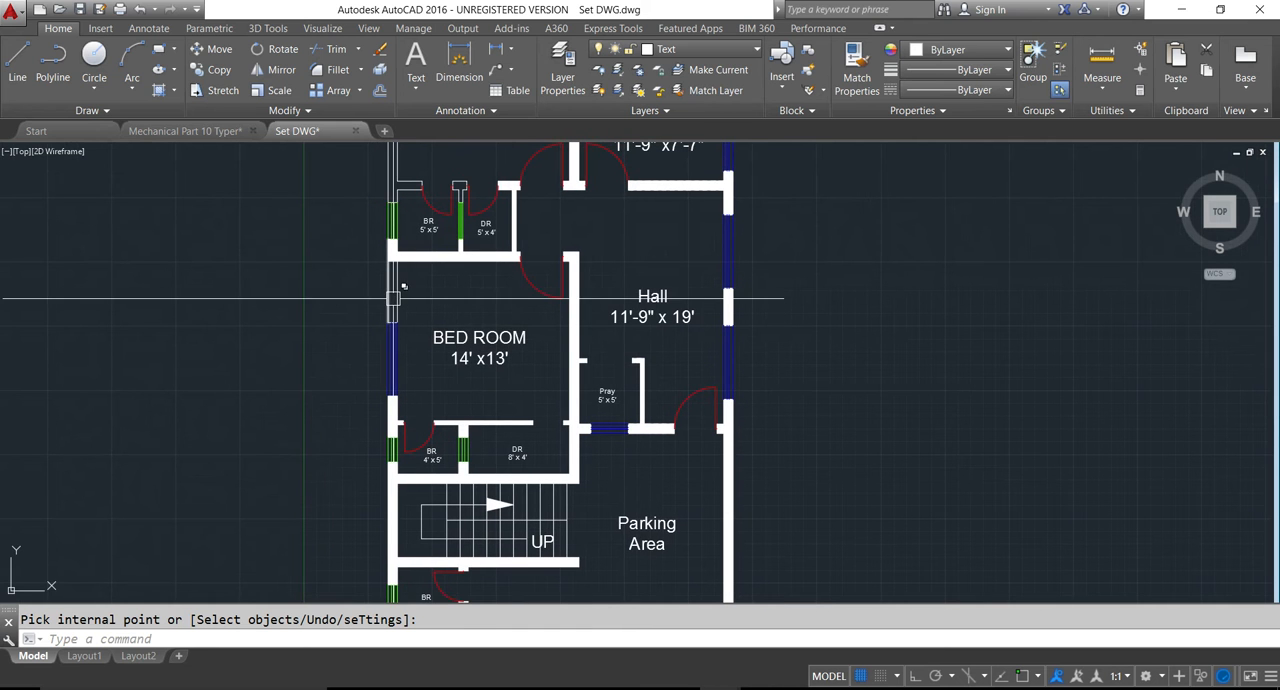
key("Return")
left_click(393, 295)
key("Return")
middle_click_drag(406, 282, 442, 444)
key("Return")
left_click(428, 335)
key("Return")
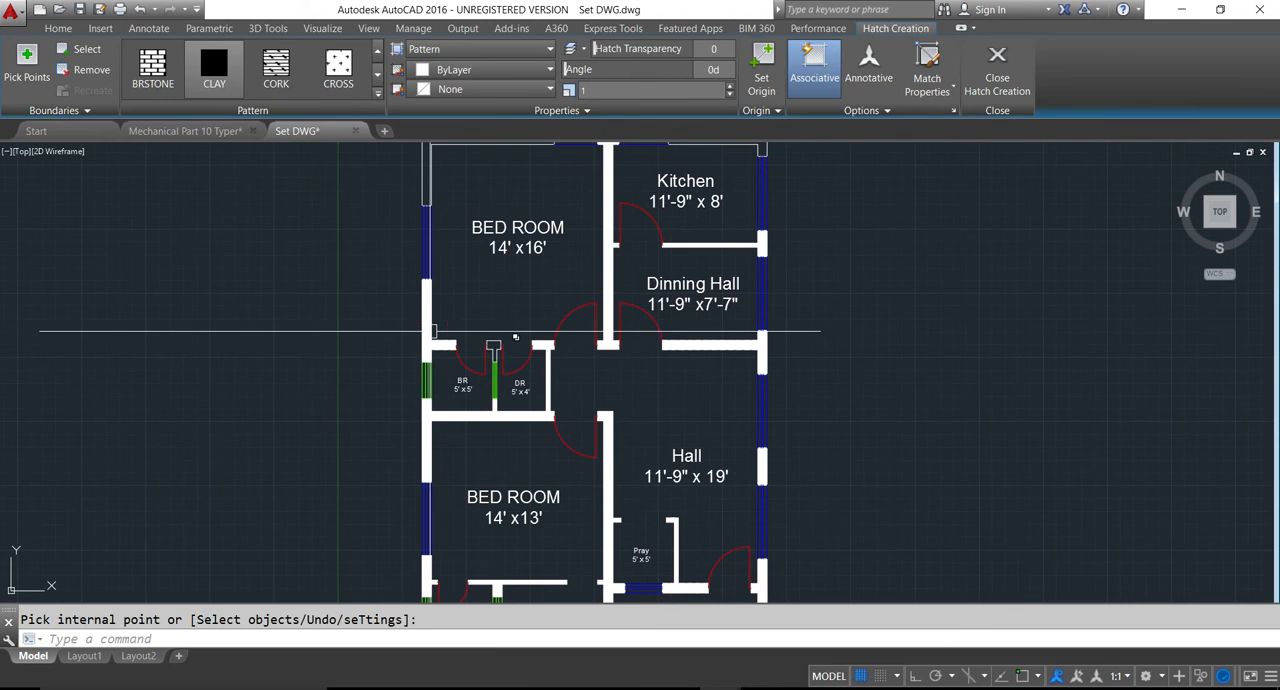
- Hatch the T-shaped wall between the BR 5' x 5' and DR 5' x 4' rooms and the 14' x 16' bedroom's outer corner wall
key("Return")
left_click(478, 322)
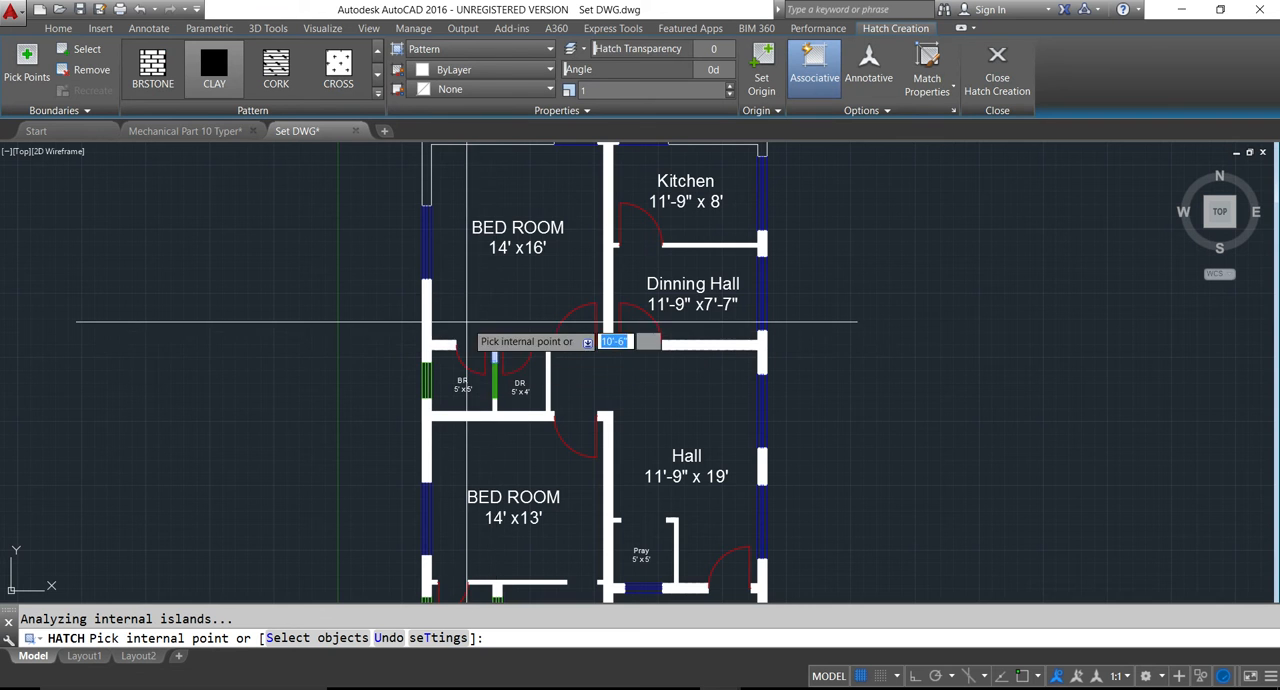
middle_click_drag(466, 302, 482, 435)
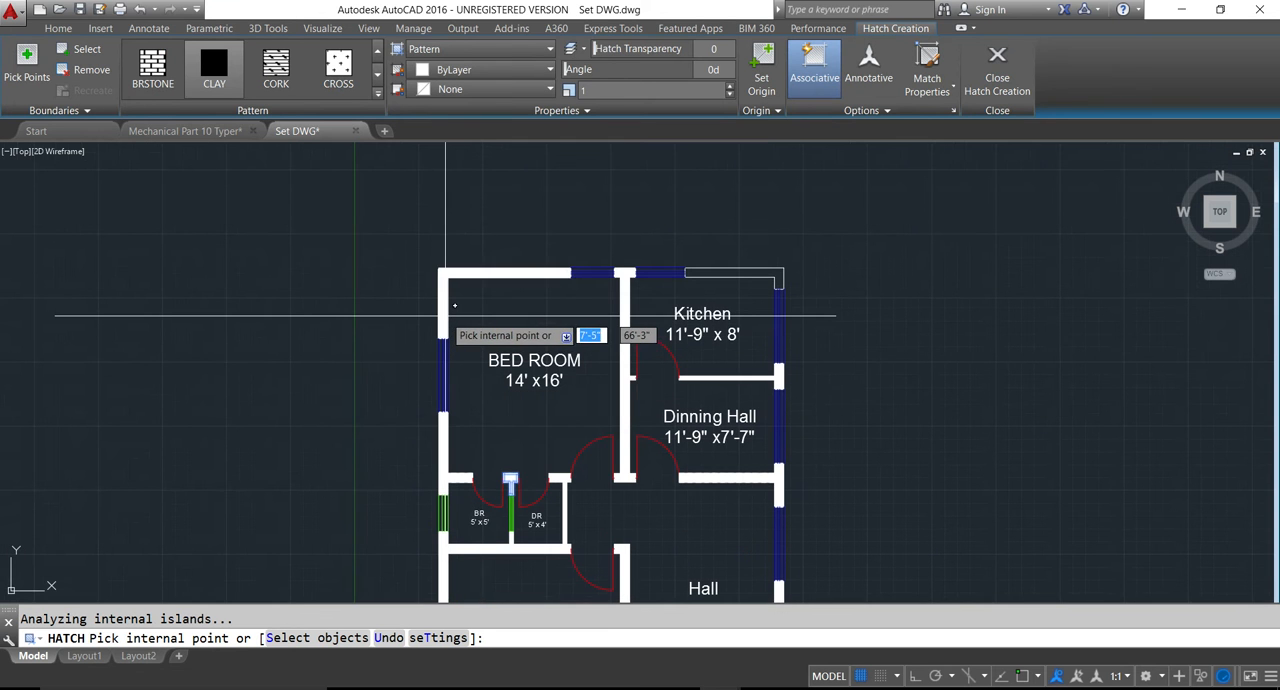
key("Return")
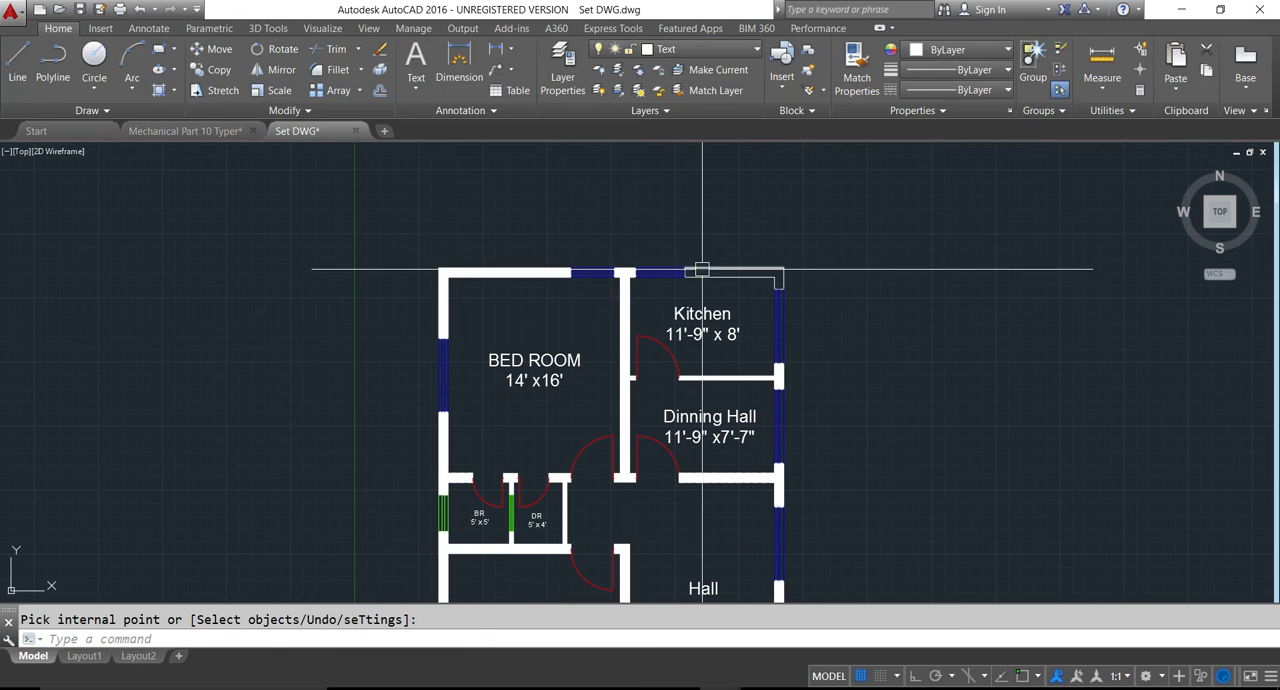
- Hatch the remaining L-shaped outer corner wall of the kitchen
key("Return")
left_click(705, 269)
key("Return")
- Compare the fully hatched floor plan with the reference image, checking the walls and room layout
scroll(690, 295, "down", 5)
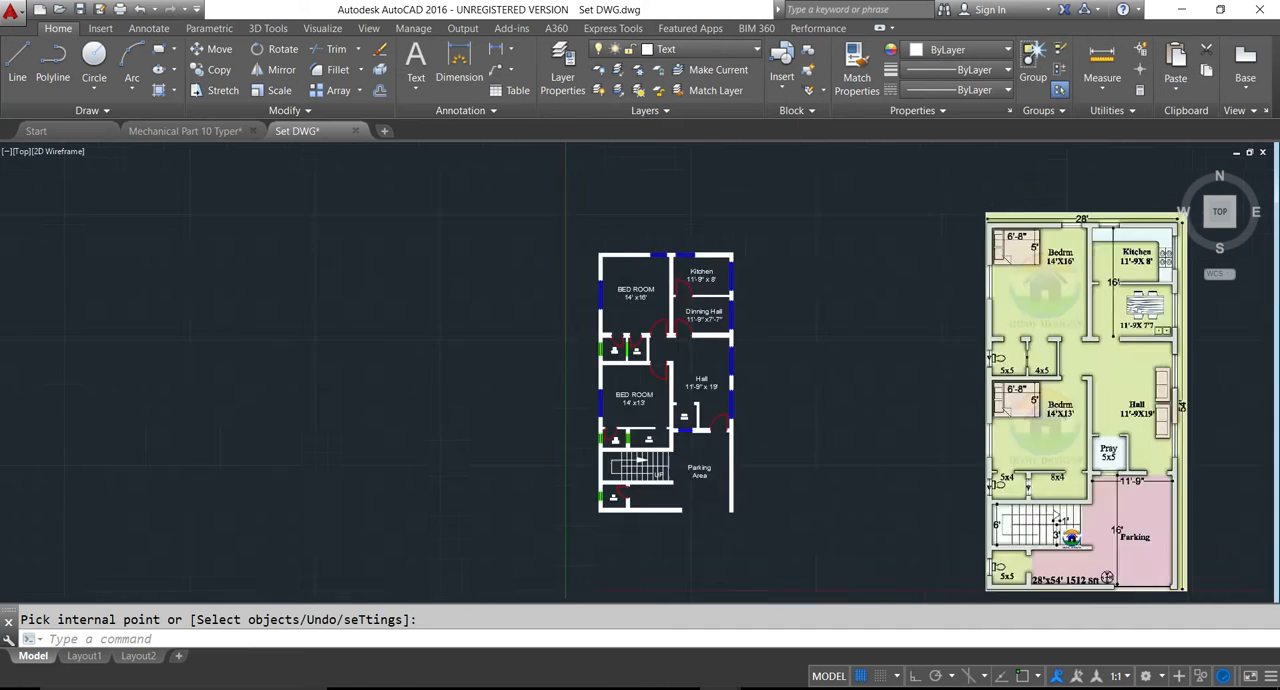
scroll(684, 305, "up", 2)
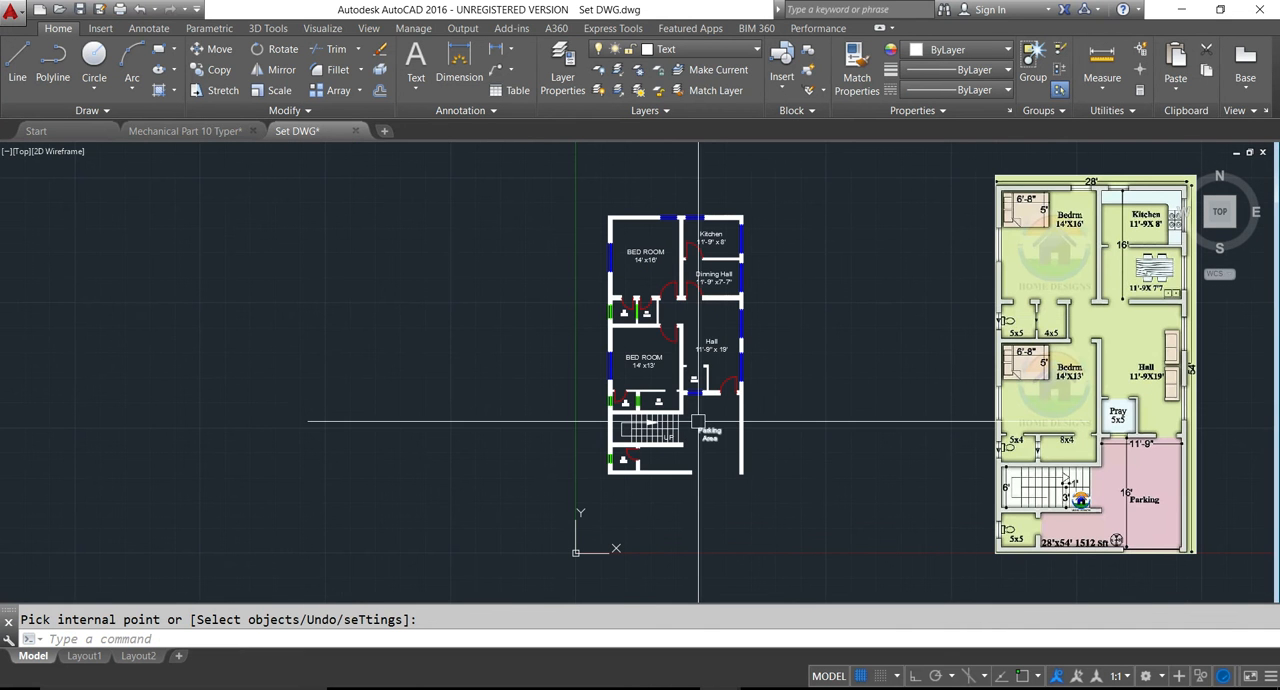
key("Escape")
middle_click_drag(694, 422, 429, 437)
scroll(428, 437, "up", 2)
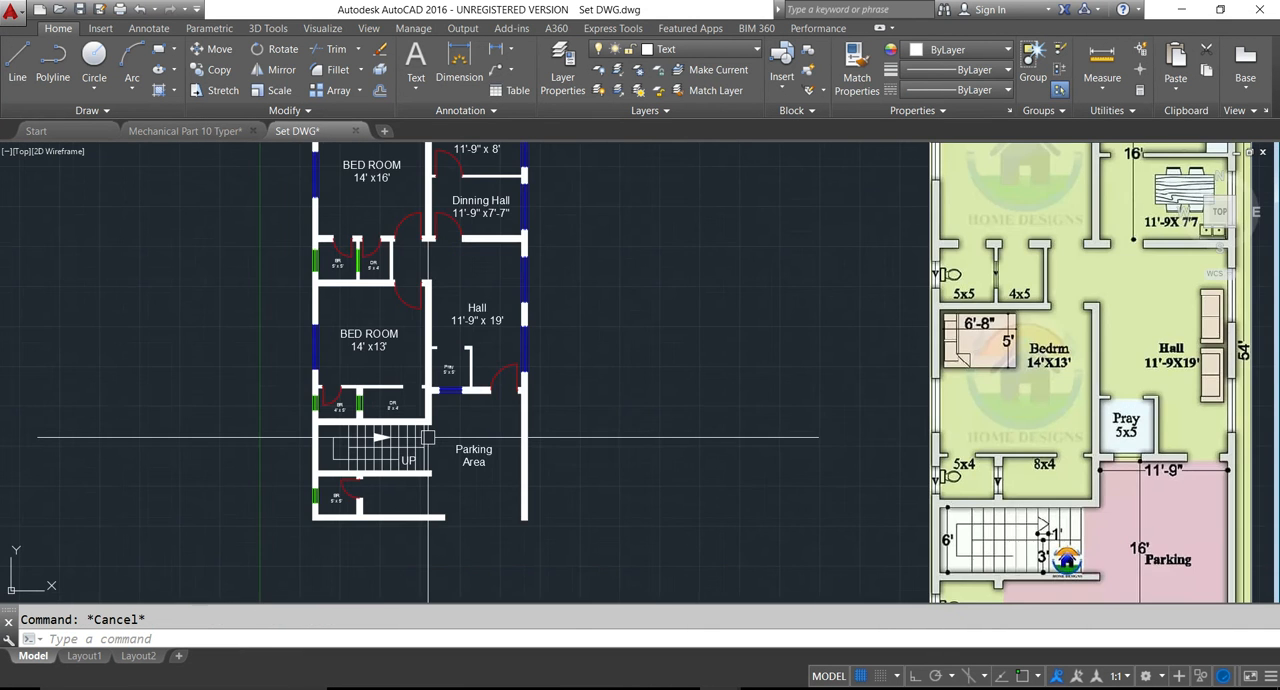
scroll(420, 432, "down", 4)
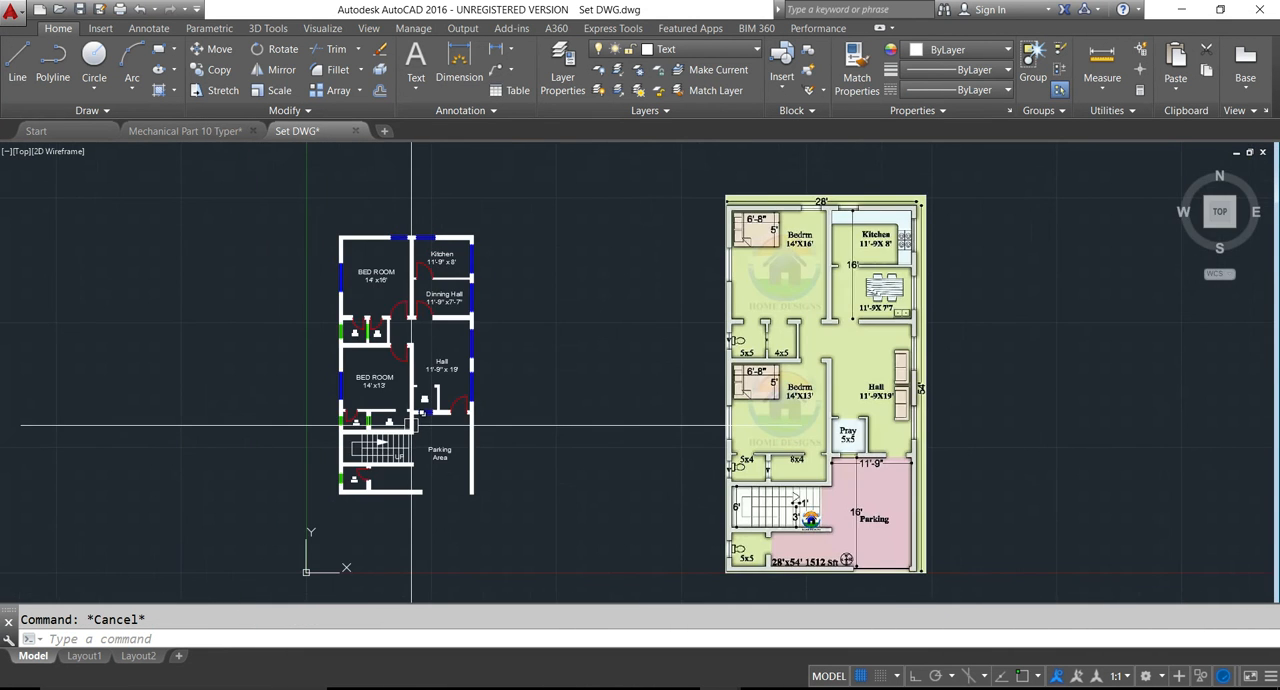